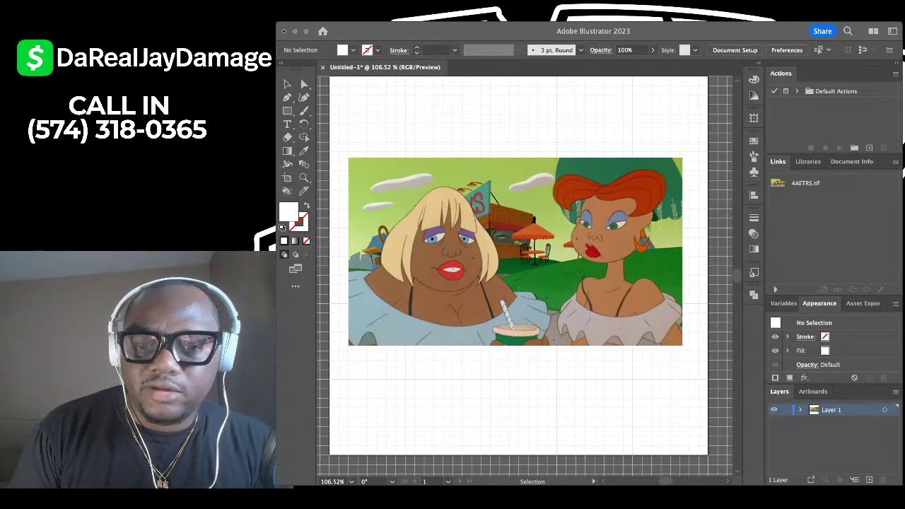
Convert Layer 1 with the reference image into a locked, dimmed template layer and add a new layer above it.
key(super+Tab)
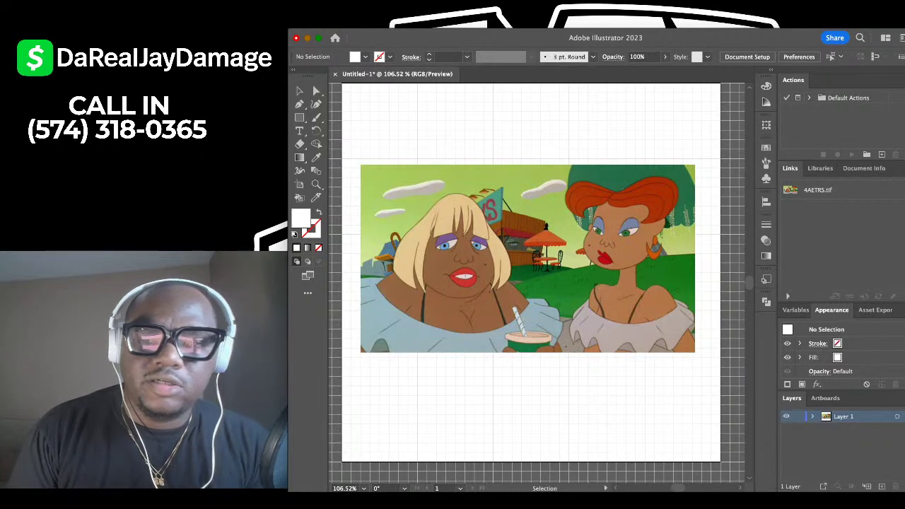
key(Return)
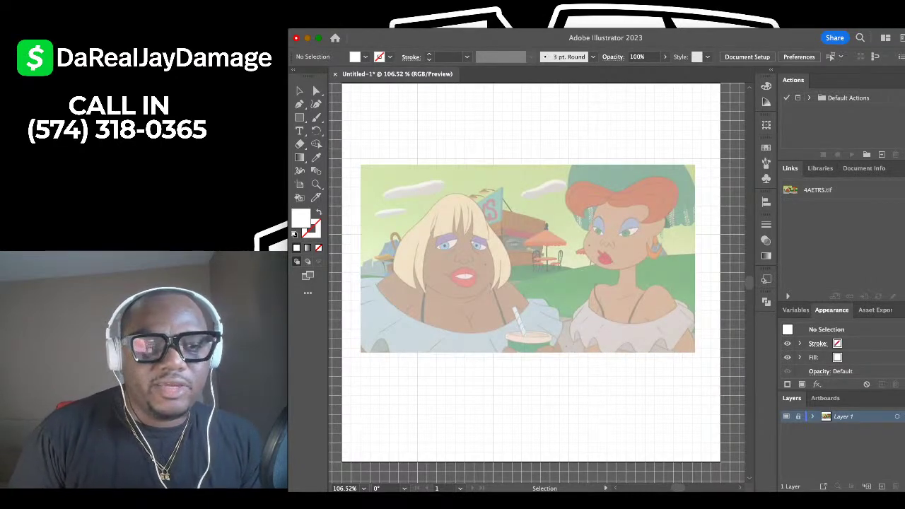
key(super+Tab)
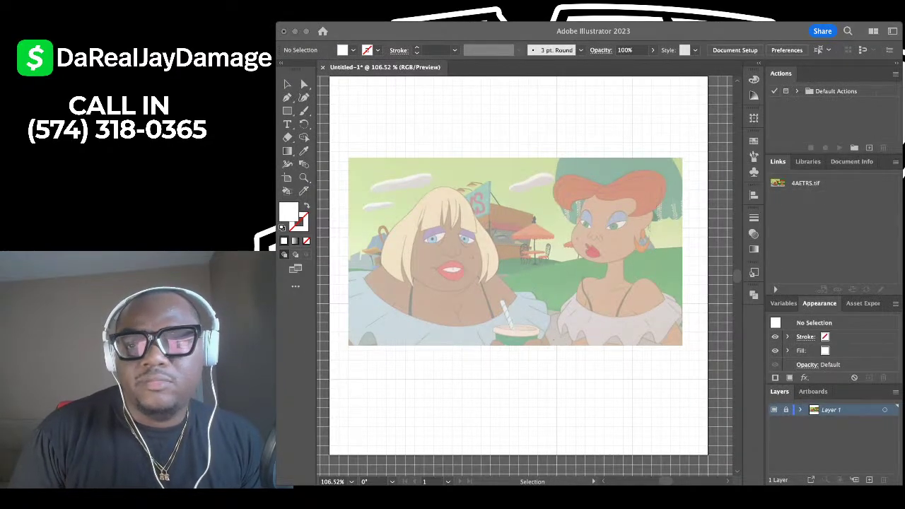
key(super+Tab)
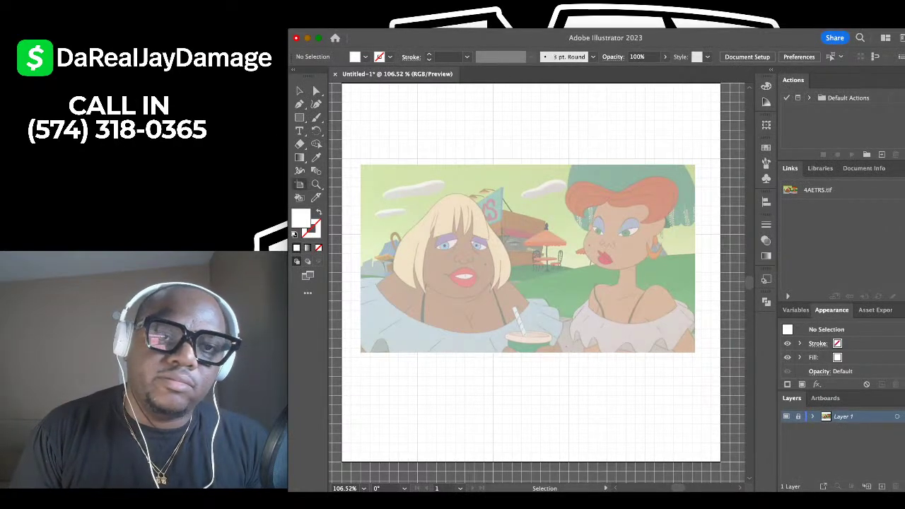
key(super+Tab)
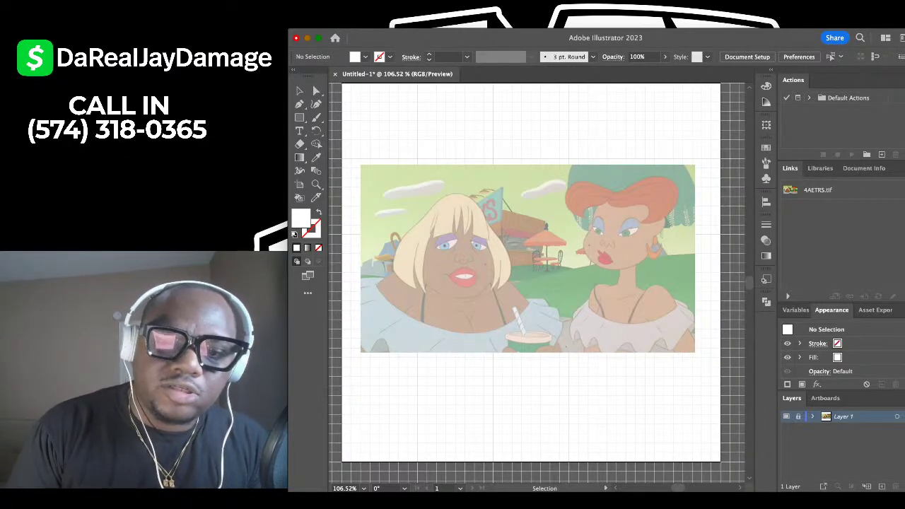
click(882, 486)
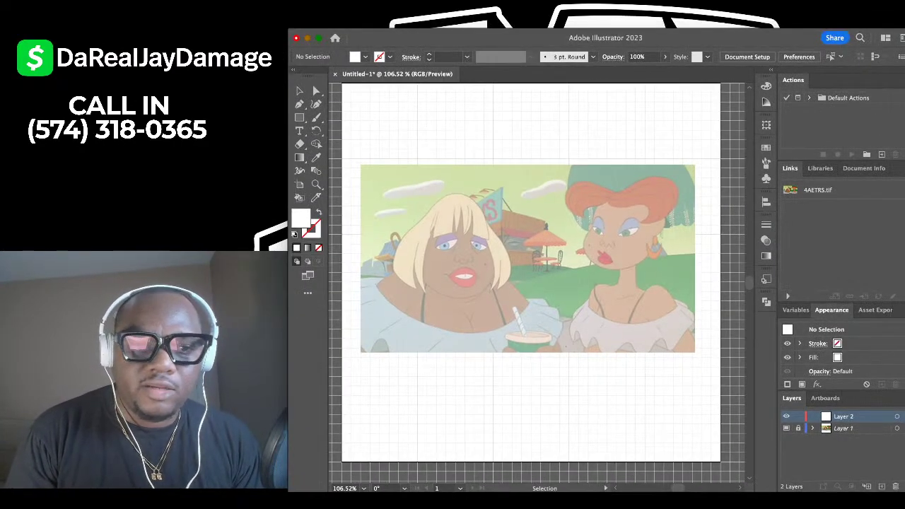
scroll(460, 243, up, 2)
scroll(460, 244, up, 1)
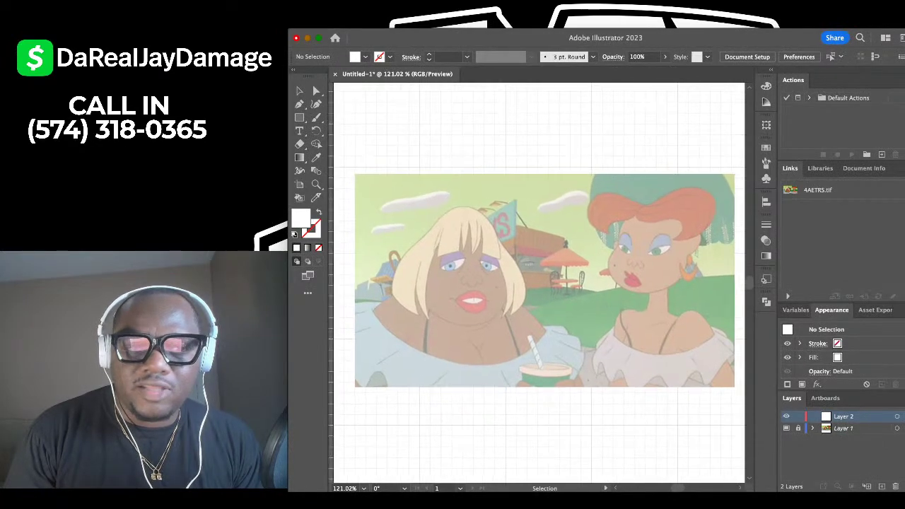
scroll(538, 283, up, 1)
scroll(539, 282, right, 1)
scroll(539, 283, down, 1)
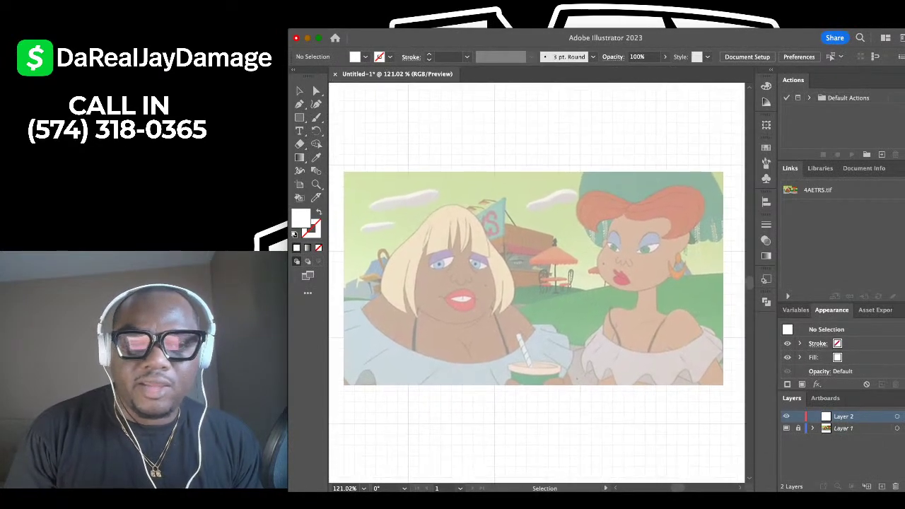
scroll(537, 283, down, 2)
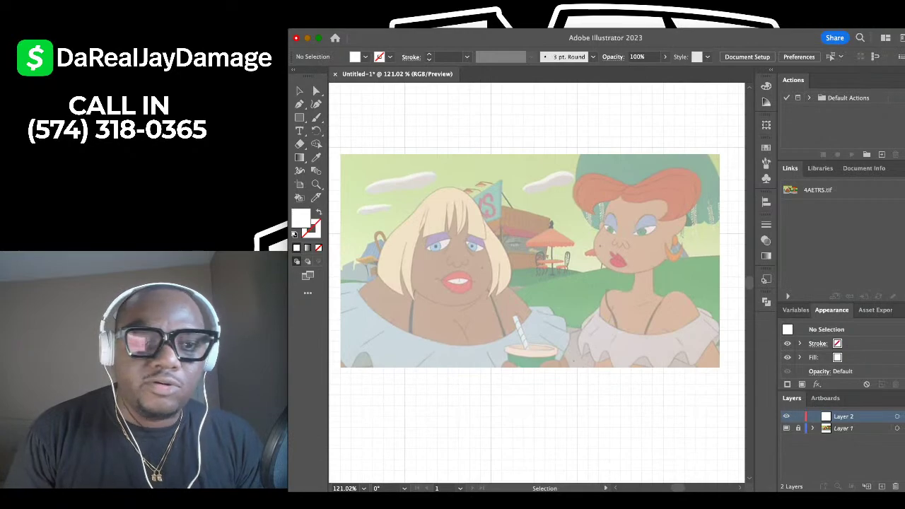
scroll(400, 233, up, 3)
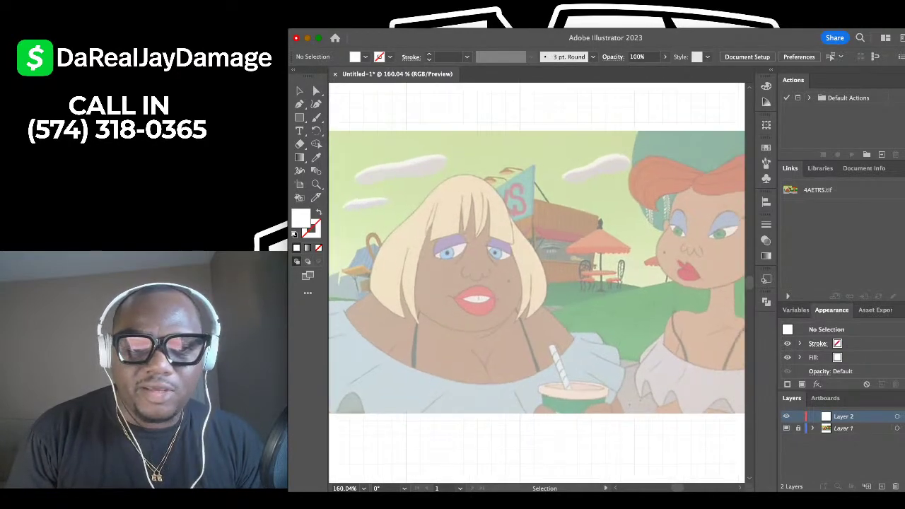
scroll(397, 227, down, 3)
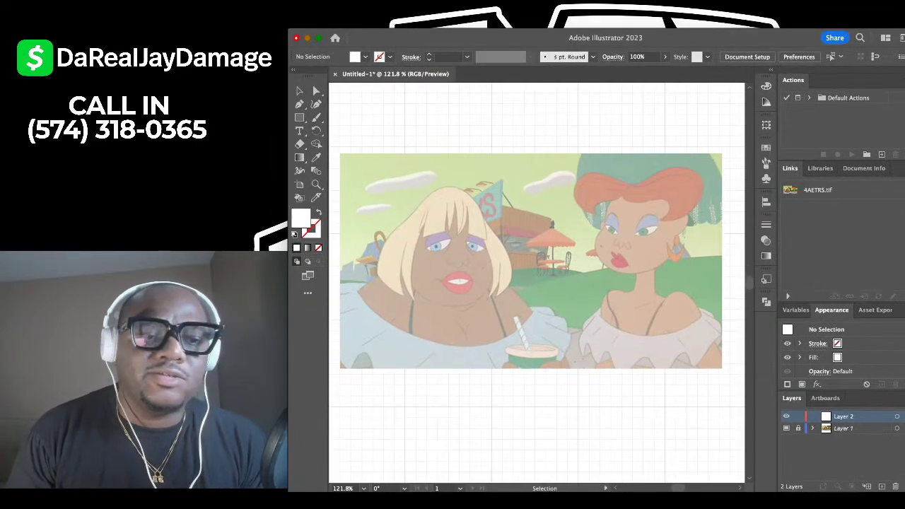
Draw an unfilled rectangle with a 1 pt black stroke along the edges of the reference image on Layer 2, leaving it deselected.
key(shift+x)
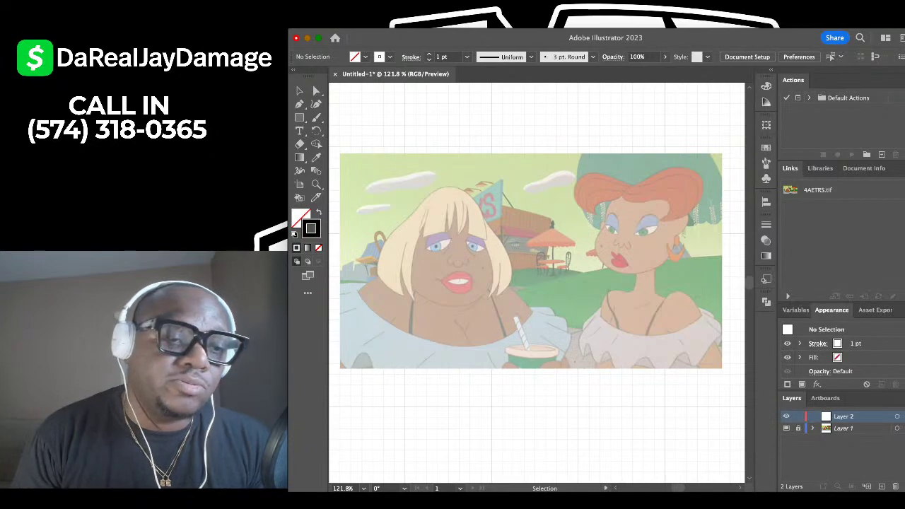
key(Return)
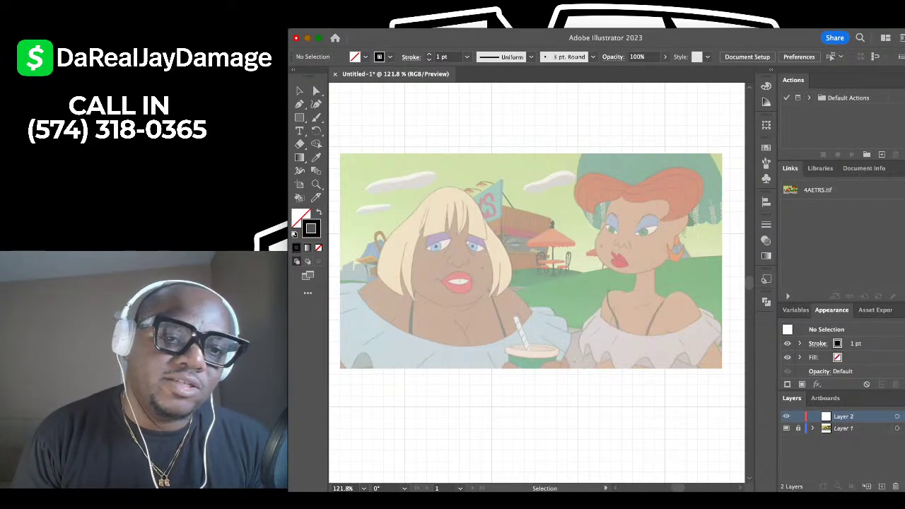
key(m)
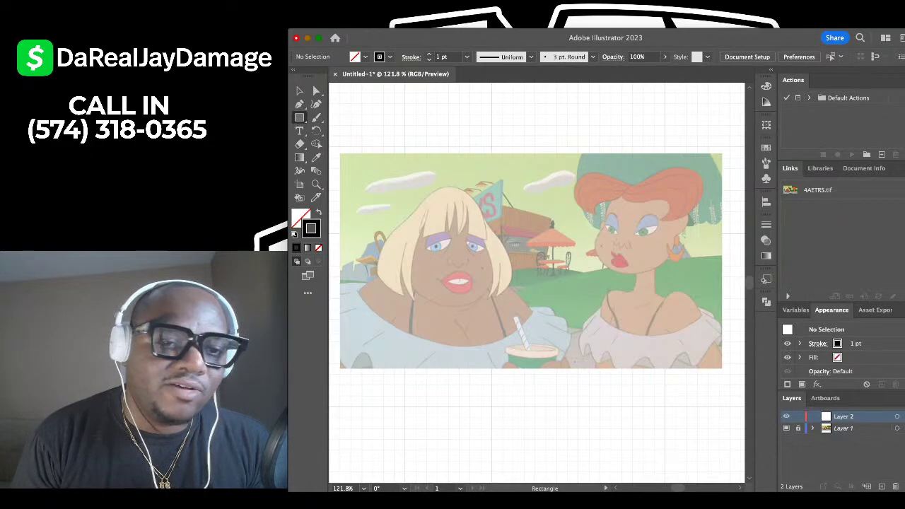
drag(339, 154, 722, 368)
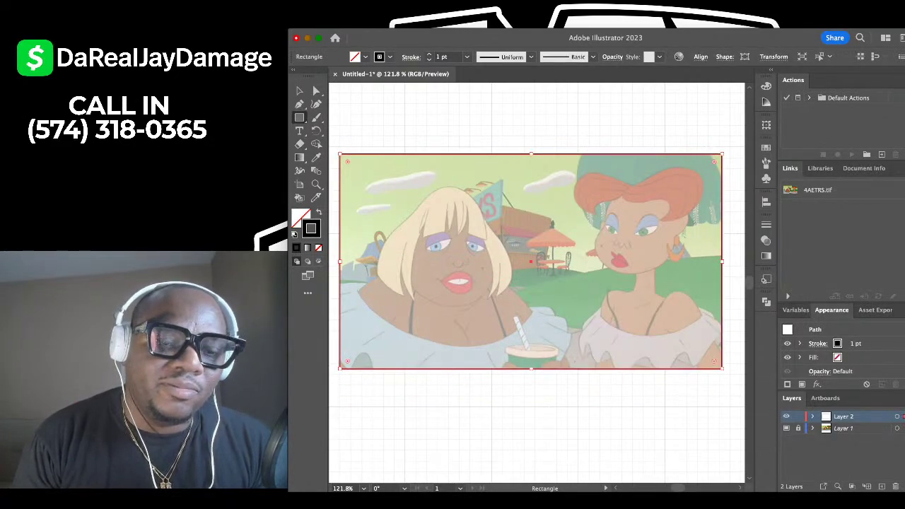
click(300, 92)
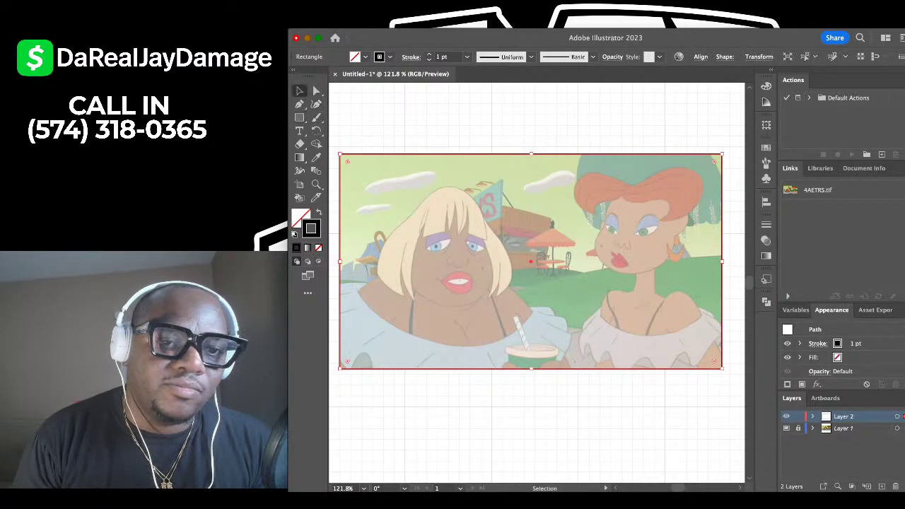
key(super+shift+a)
Examine both cartoon characters in the framed reference image, from the whole scene to close-ups of their faces and hair.
scroll(537, 283, left, 1)
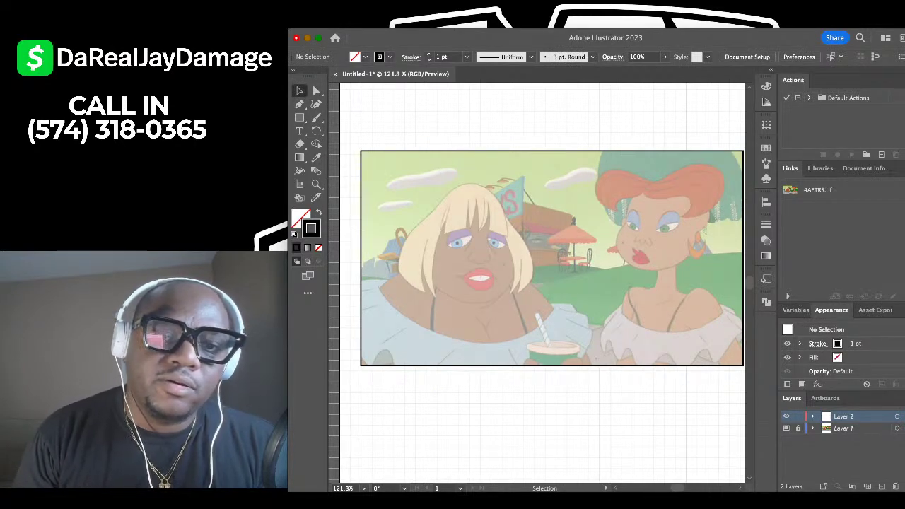
scroll(538, 283, right, 1)
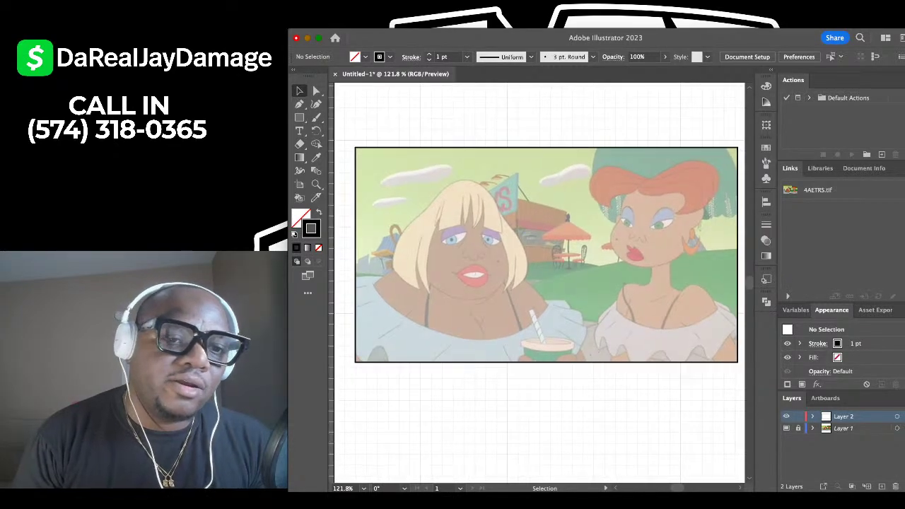
scroll(535, 283, right, 2)
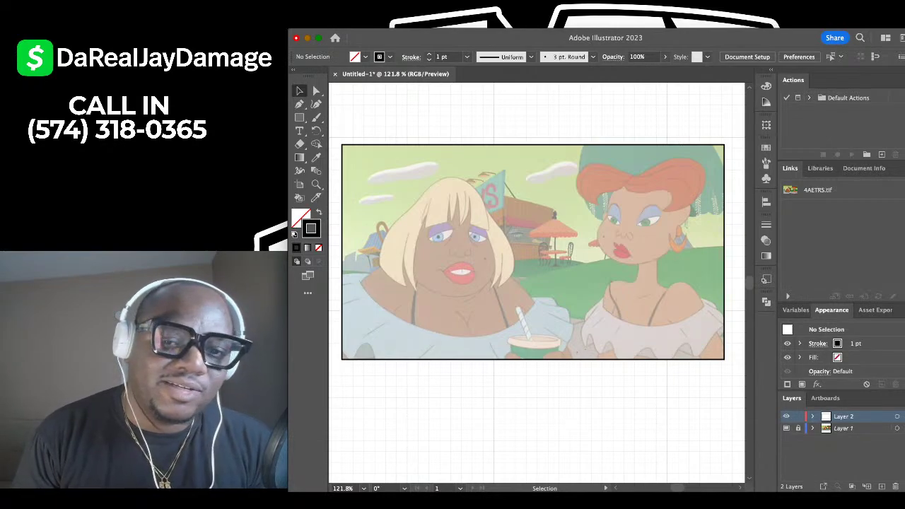
scroll(500, 236, up, 4)
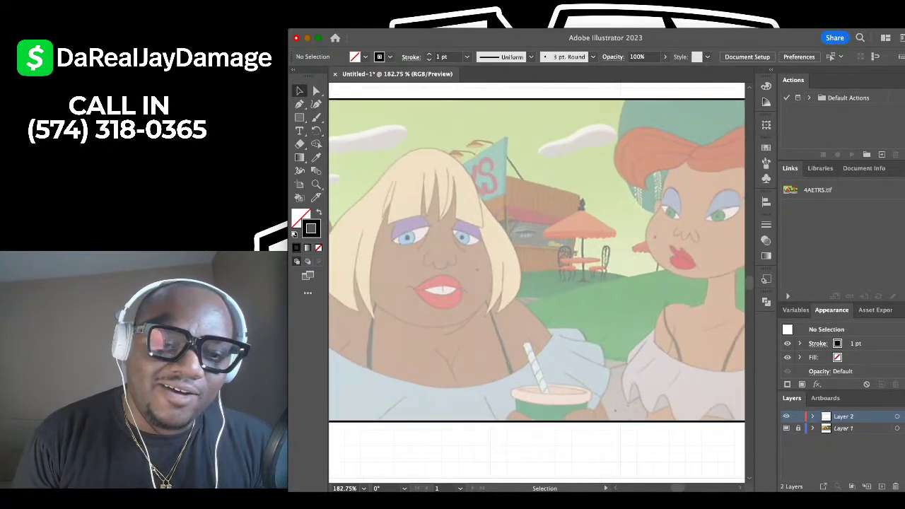
scroll(501, 236, up, 5)
scroll(503, 237, down, 8)
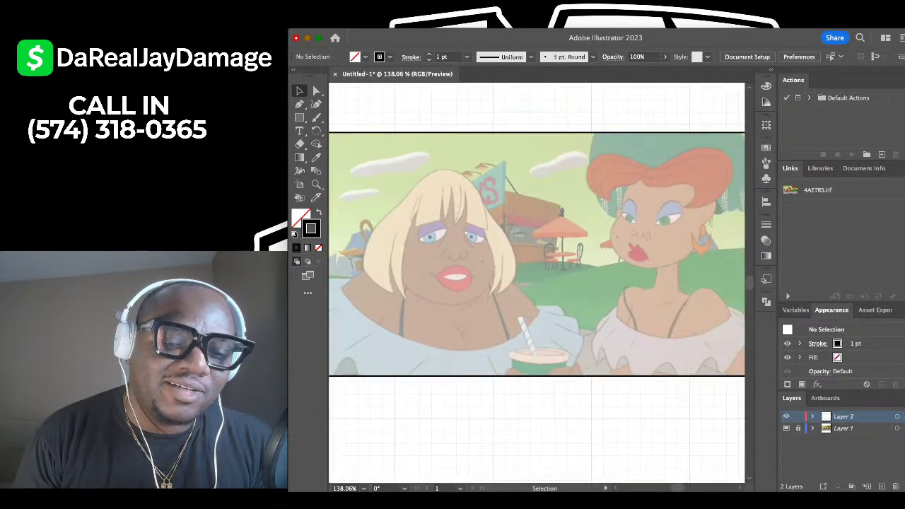
scroll(500, 236, right, 3)
scroll(495, 234, up, 4)
scroll(699, 212, up, 2)
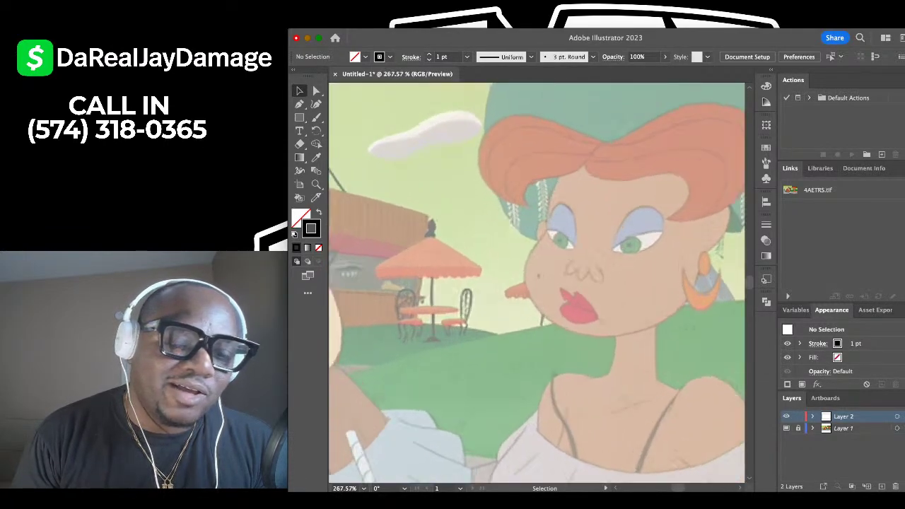
scroll(537, 283, up, 1)
scroll(537, 283, down, 4)
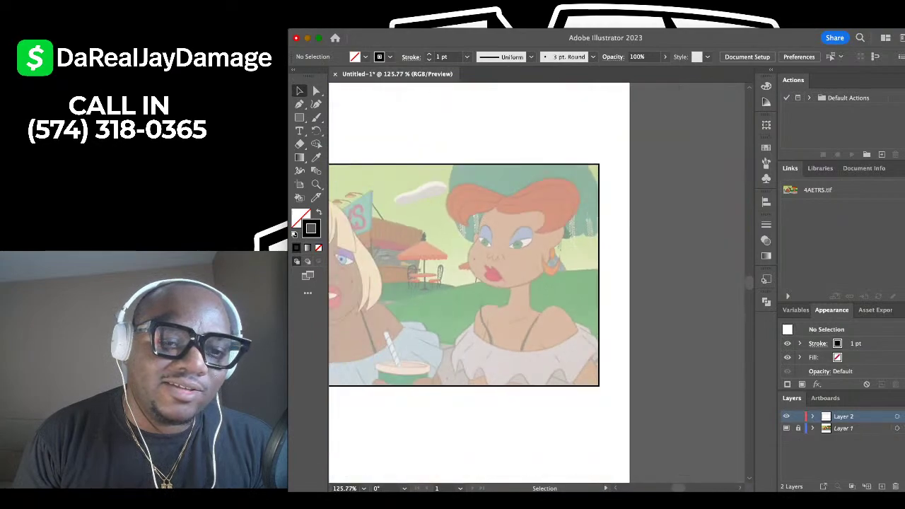
scroll(538, 283, up, 2)
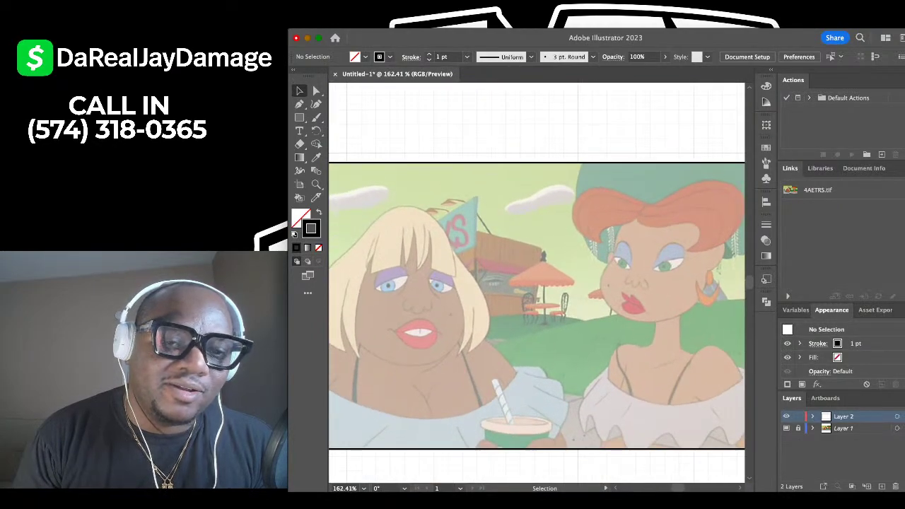
click(316, 104)
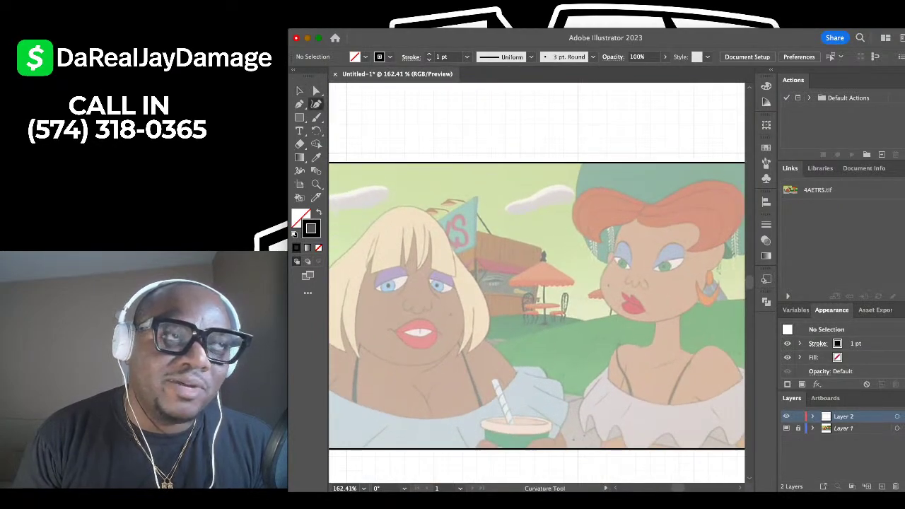
scroll(693, 286, up, 3)
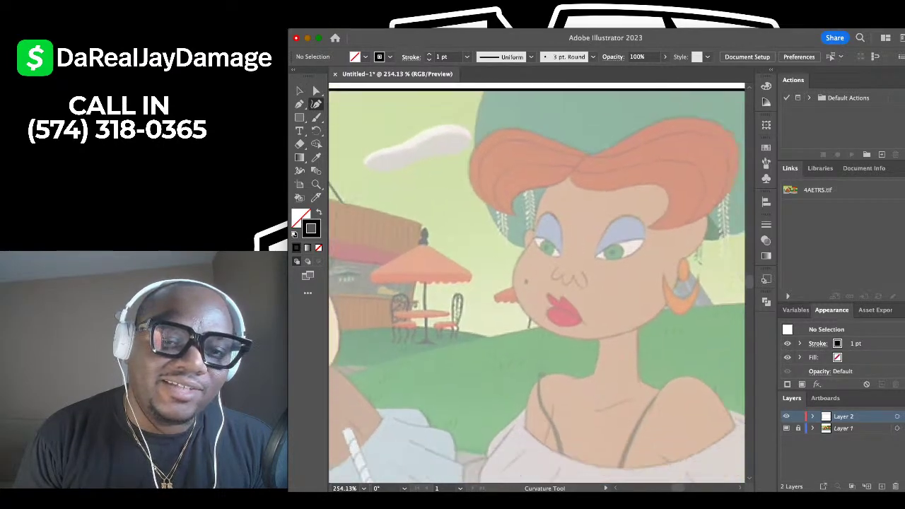
scroll(537, 283, down, 3)
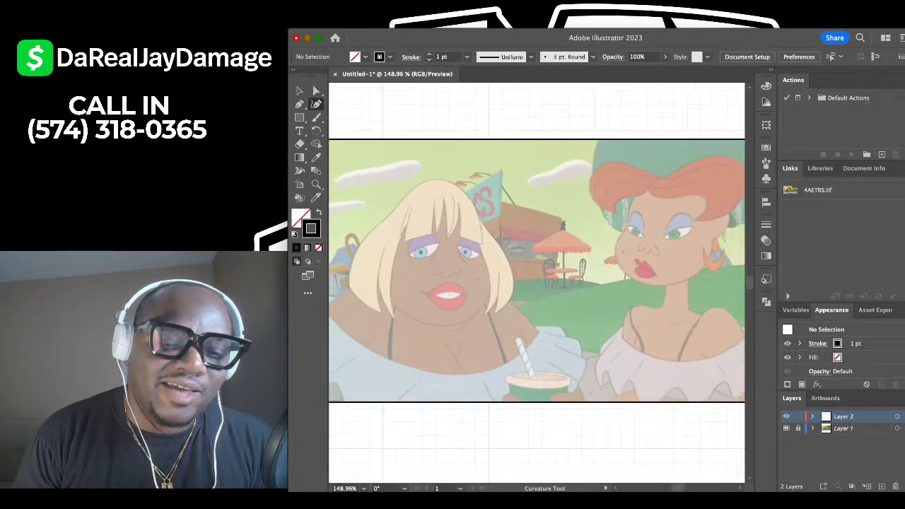
scroll(405, 222, up, 4)
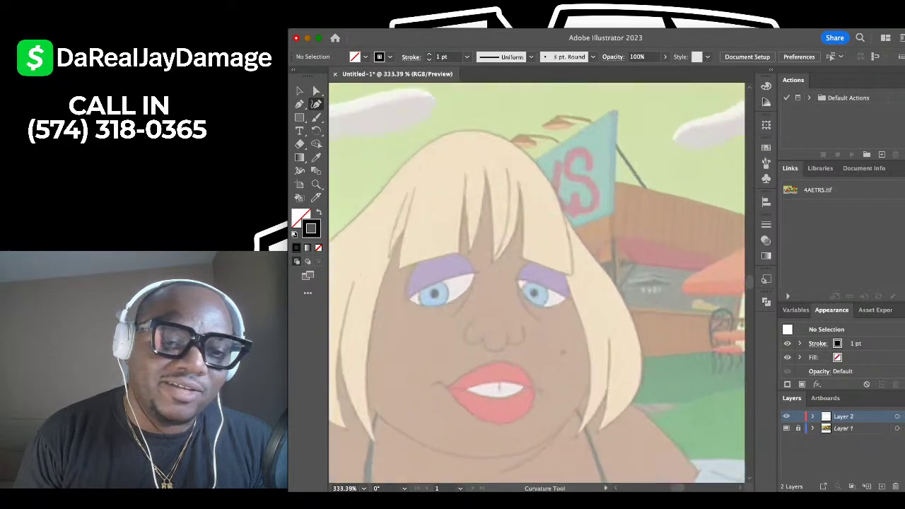
scroll(537, 282, down, 2)
Examine the blonde character's fringe and face up close, and how both women sit within the framed scene.
click(299, 104)
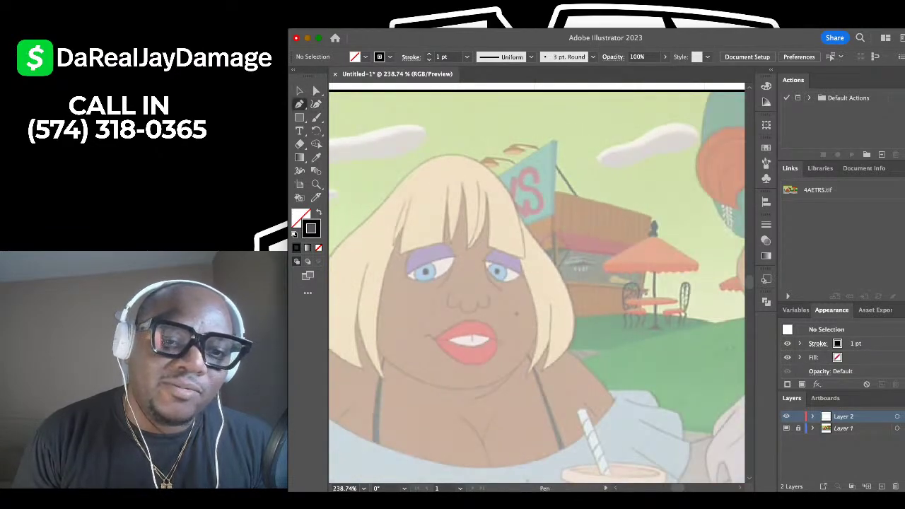
scroll(417, 232, up, 1)
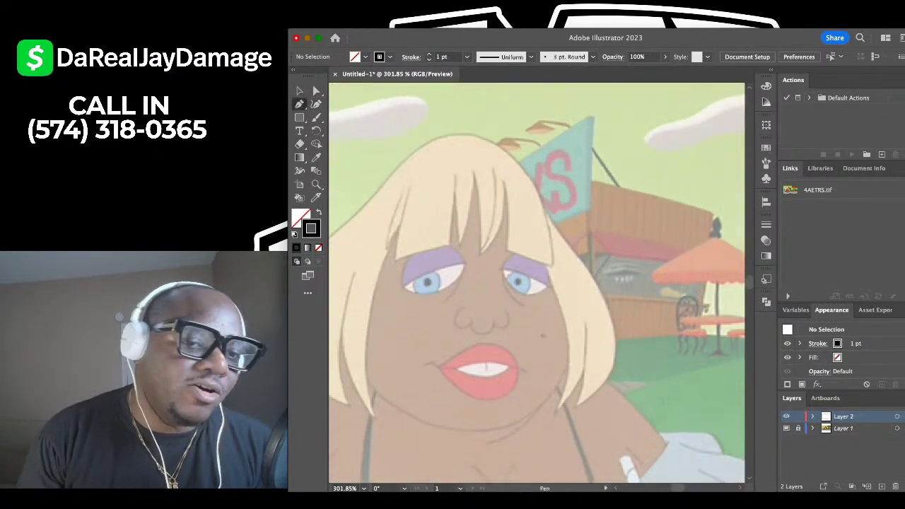
scroll(378, 269, up, 2)
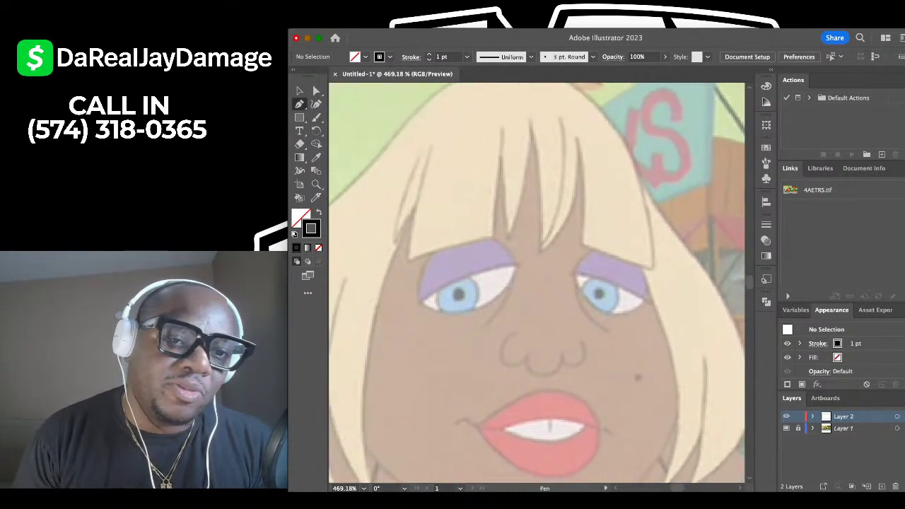
scroll(378, 269, up, 3)
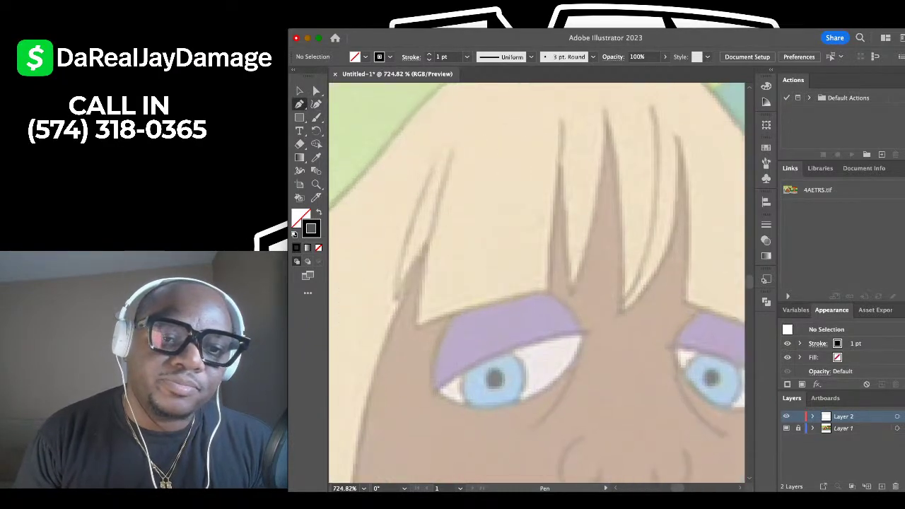
scroll(439, 124, down, 5)
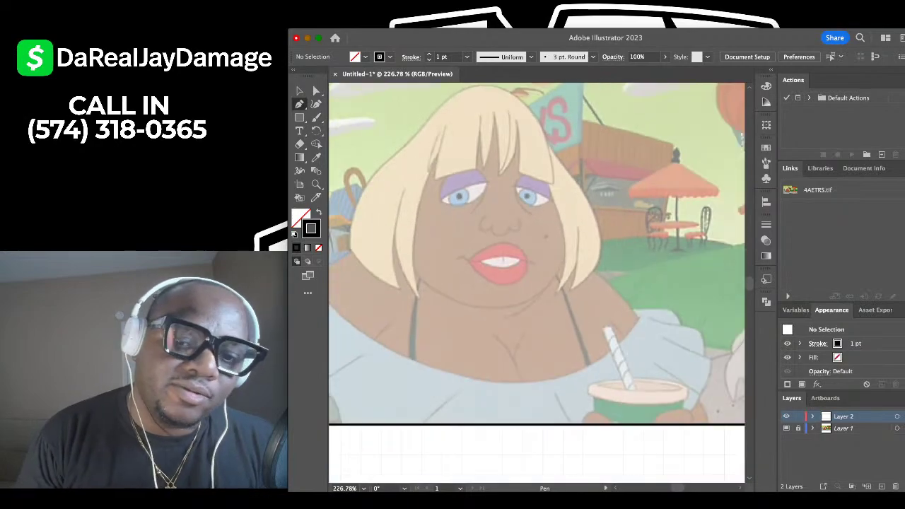
scroll(439, 125, up, 3)
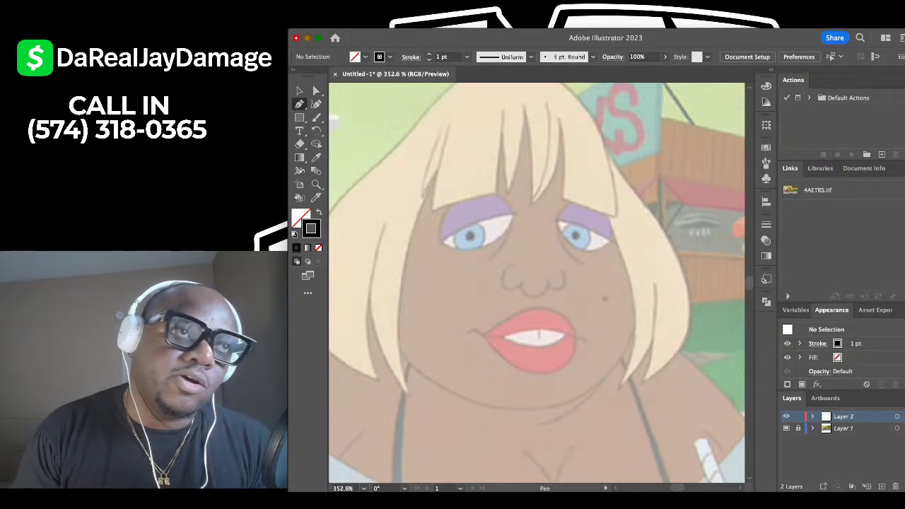
scroll(537, 276, down, 8)
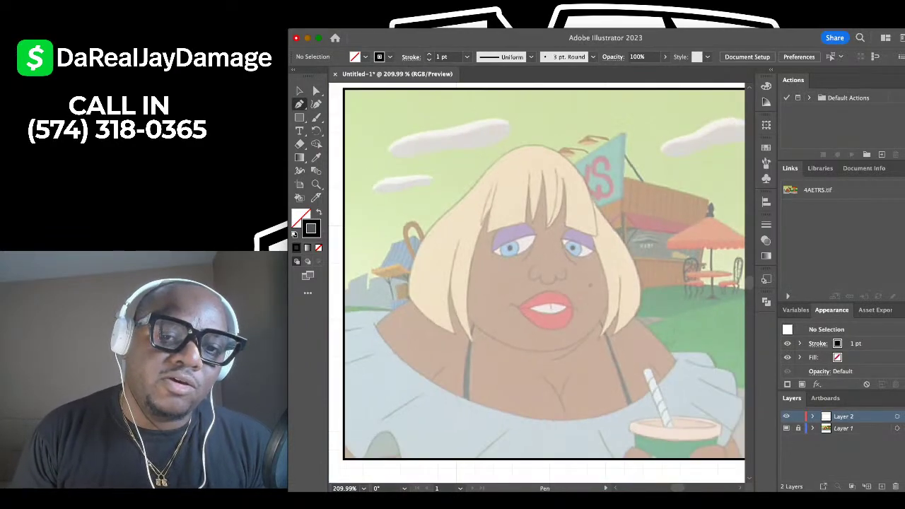
scroll(537, 276, up, 2)
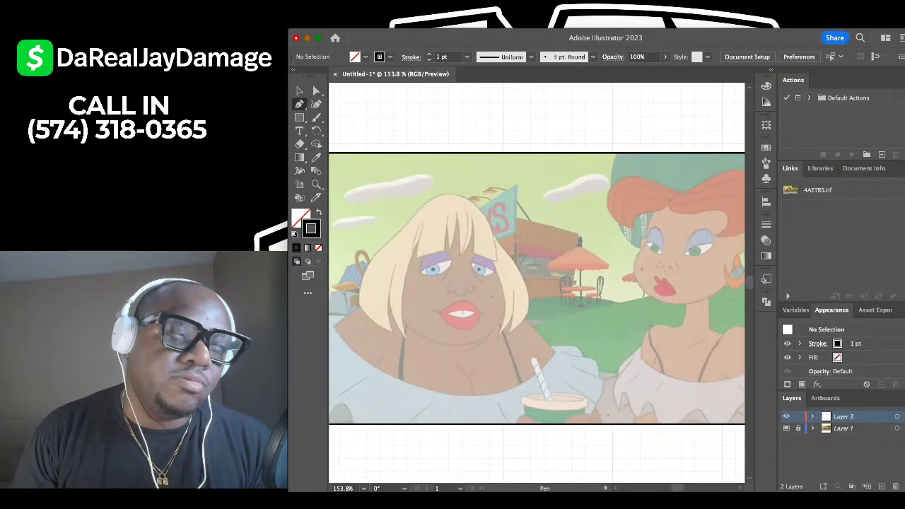
scroll(482, 265, up, 2)
scroll(469, 265, down, 1)
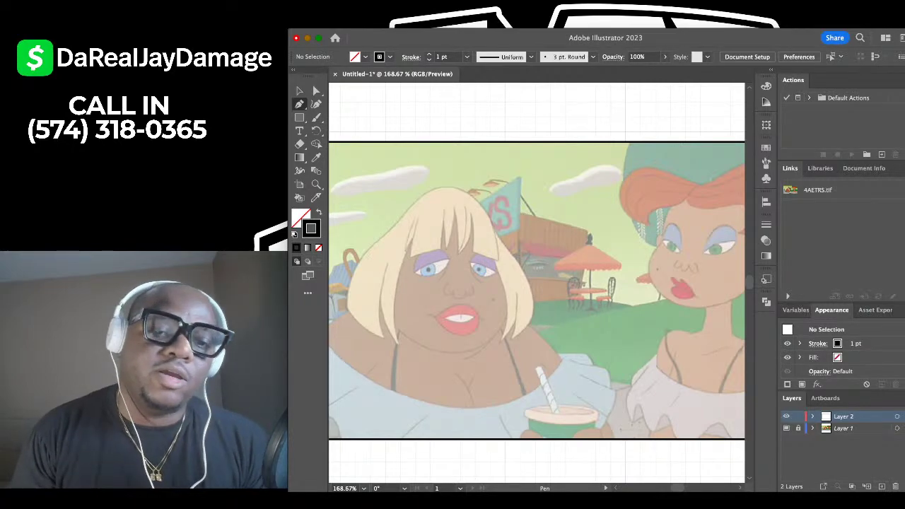
scroll(626, 354, down, 2)
scroll(625, 353, down, 2)
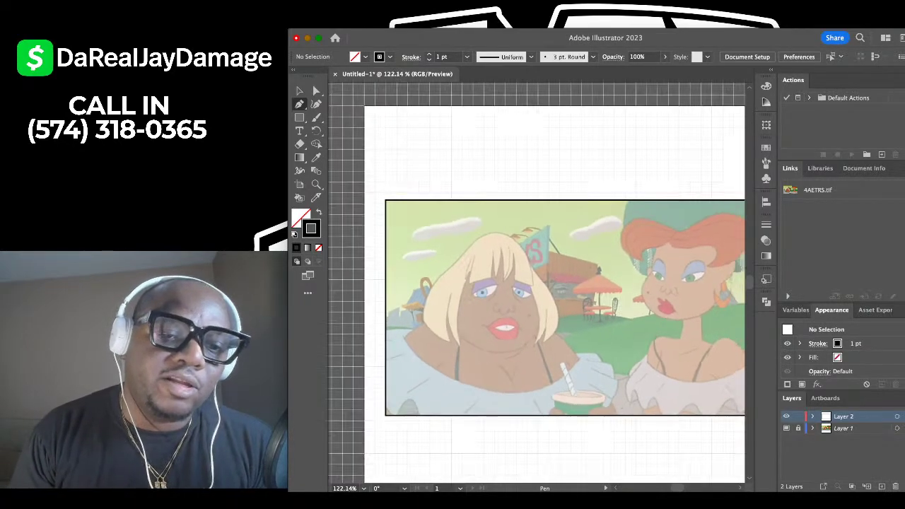
scroll(537, 282, right, 3)
scroll(537, 283, down, 2)
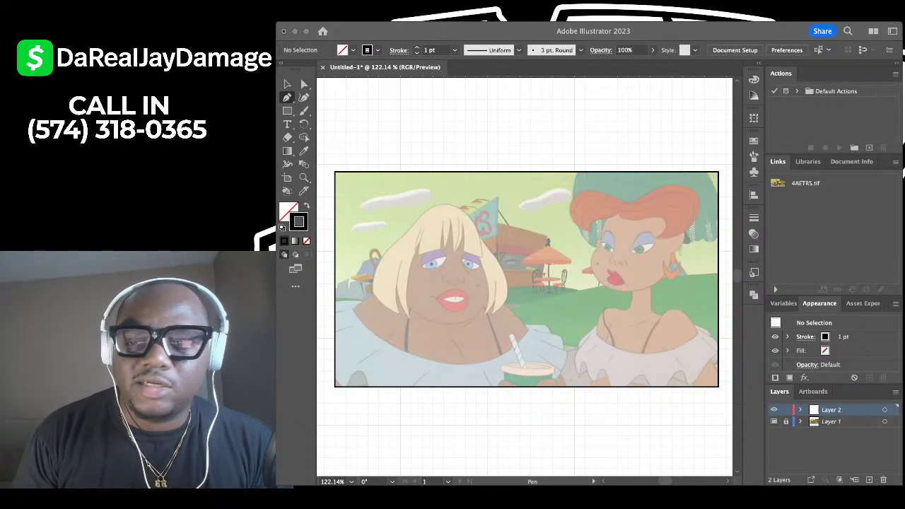
key(super+Tab)
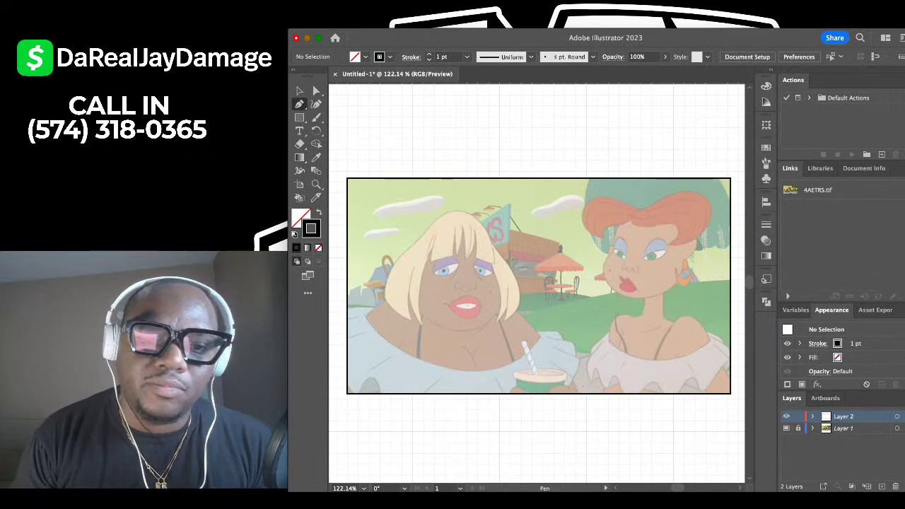
scroll(526, 240, up, 2)
scroll(526, 240, down, 2)
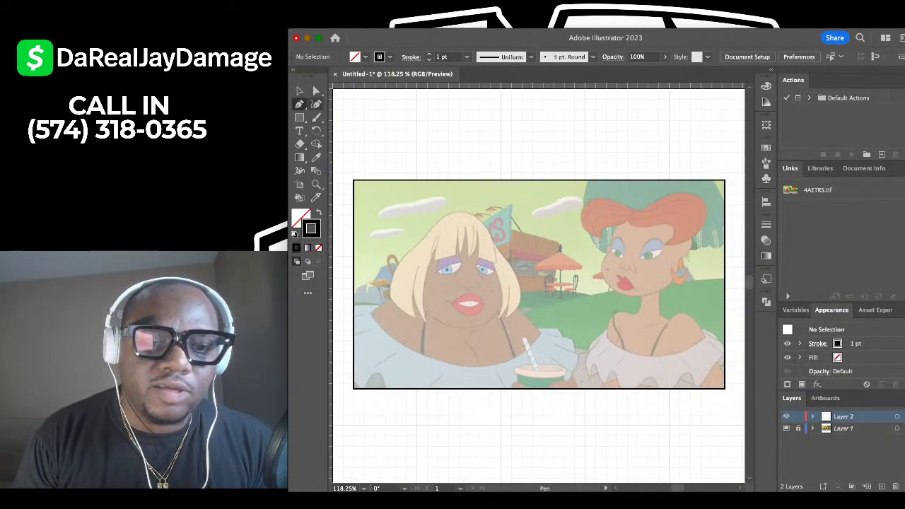
Trace the outer edge of the blonde woman's hair with the Curvature tool, from her shoulder up towards the crown.
click(316, 103)
scroll(382, 306, up, 5)
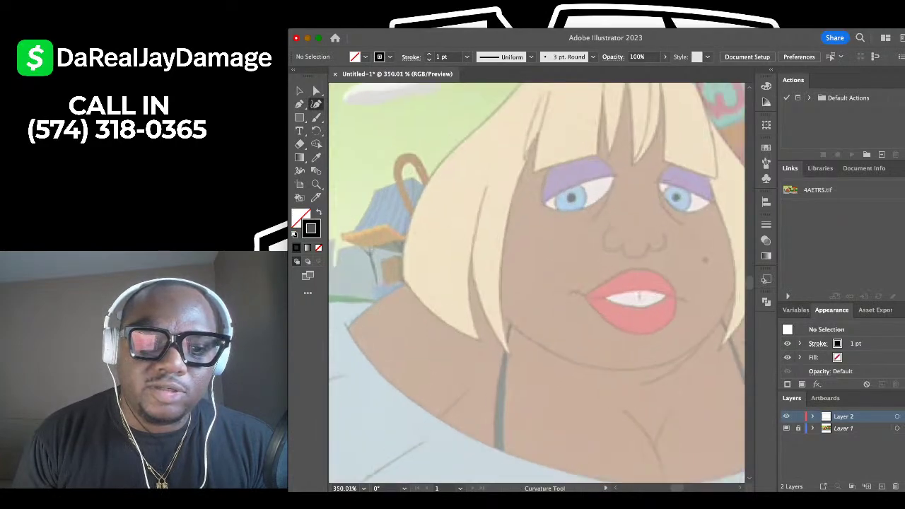
click(404, 281)
scroll(403, 282, up, 1)
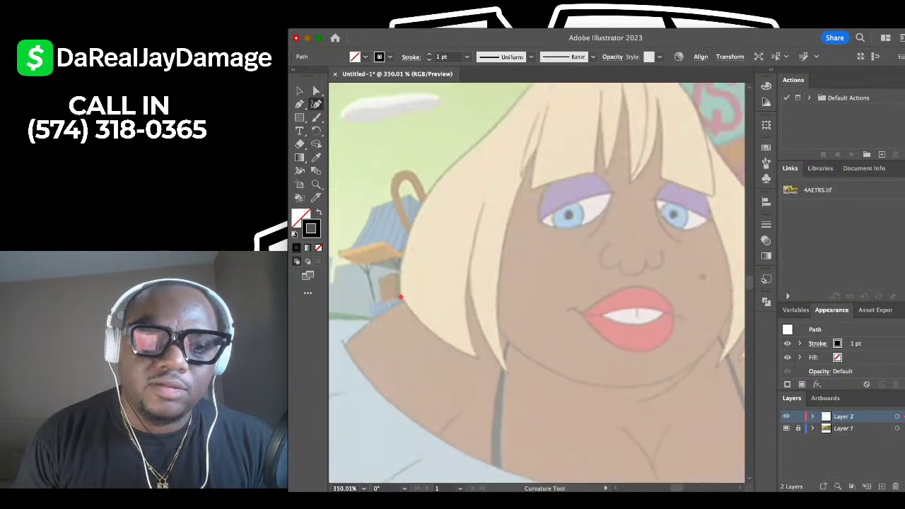
click(410, 231)
scroll(409, 232, up, 4)
click(432, 220)
scroll(432, 220, up, 1)
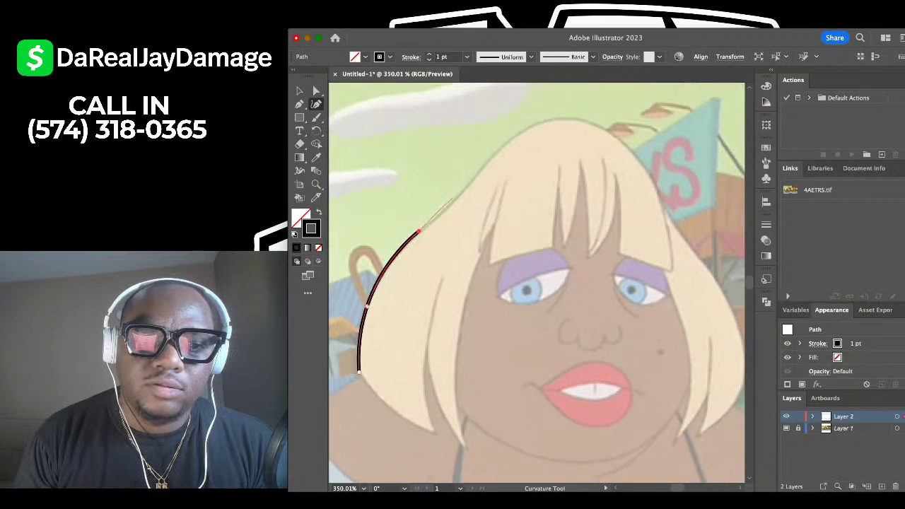
click(460, 192)
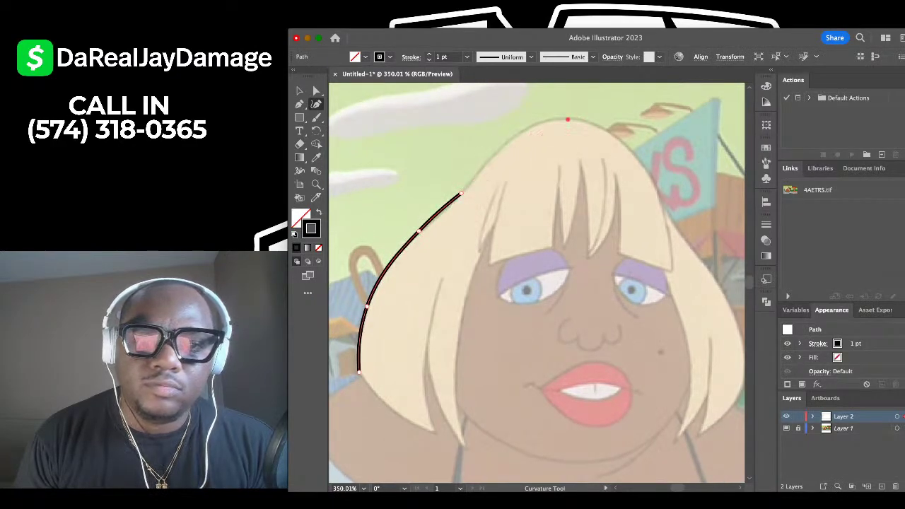
Continue the hair outline over the crown to the far corner of the fringe, and bow the crown segment outward to match the reference.
click(567, 120)
click(655, 189)
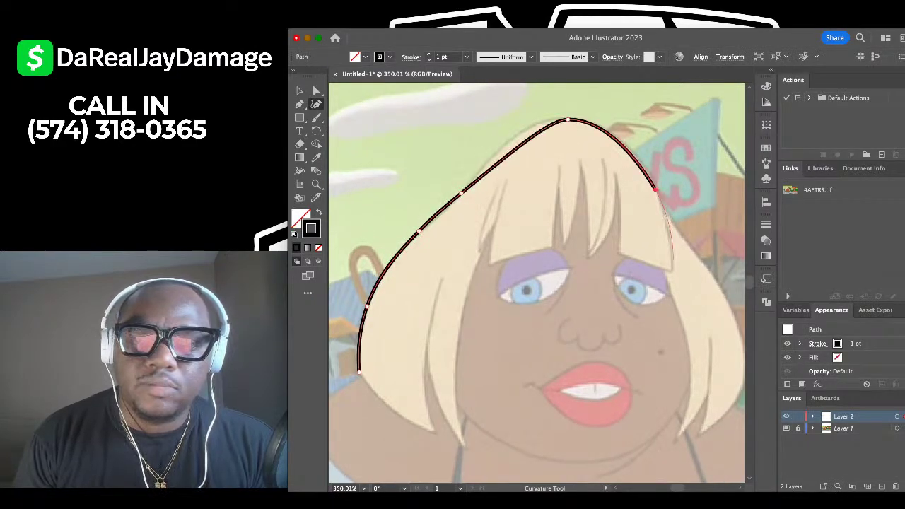
click(673, 271)
drag(524, 141, 551, 123)
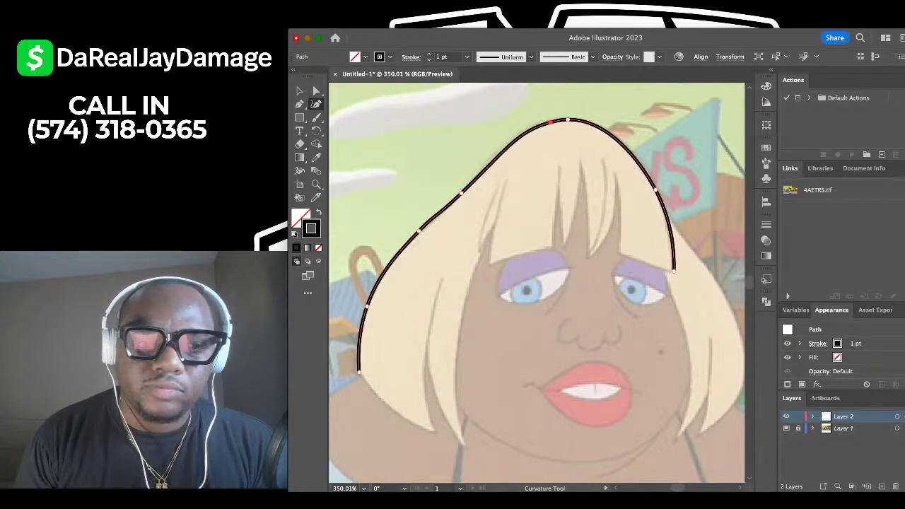
Extend the hair path along the fringe's lower edge and up the lock's inner side, and curve that inner side to match the reference.
key(p)
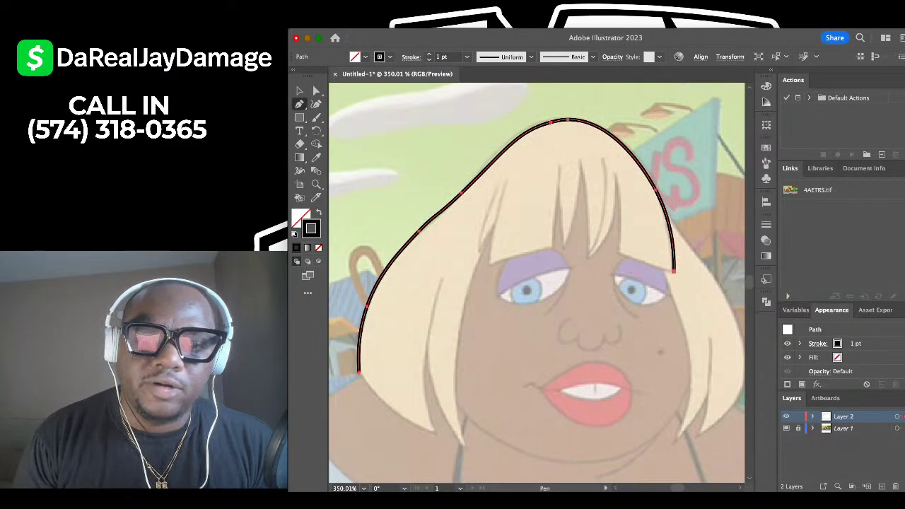
click(674, 271)
click(617, 253)
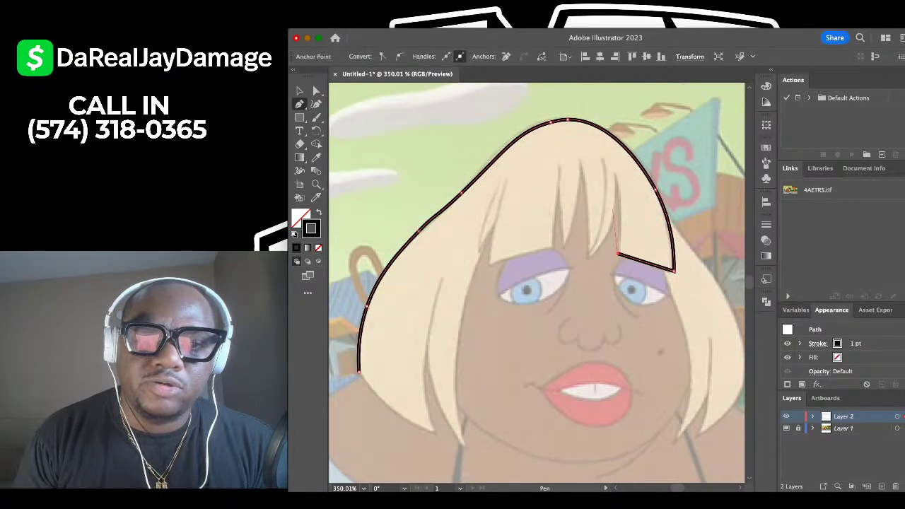
click(613, 171)
click(316, 104)
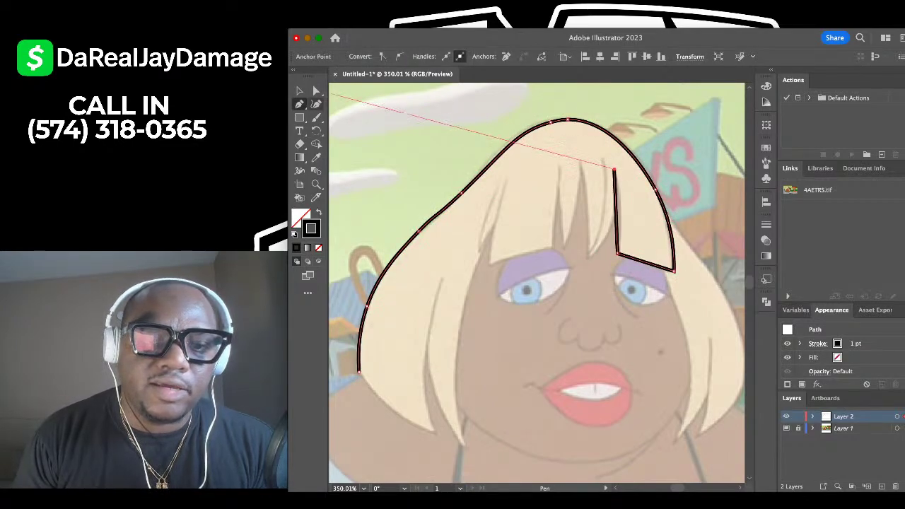
scroll(620, 220, up, 2)
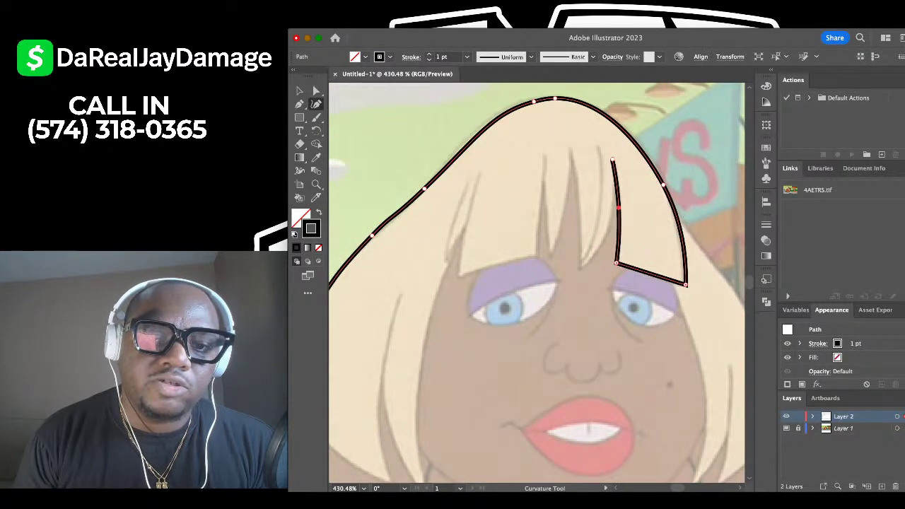
scroll(619, 194, down, 3)
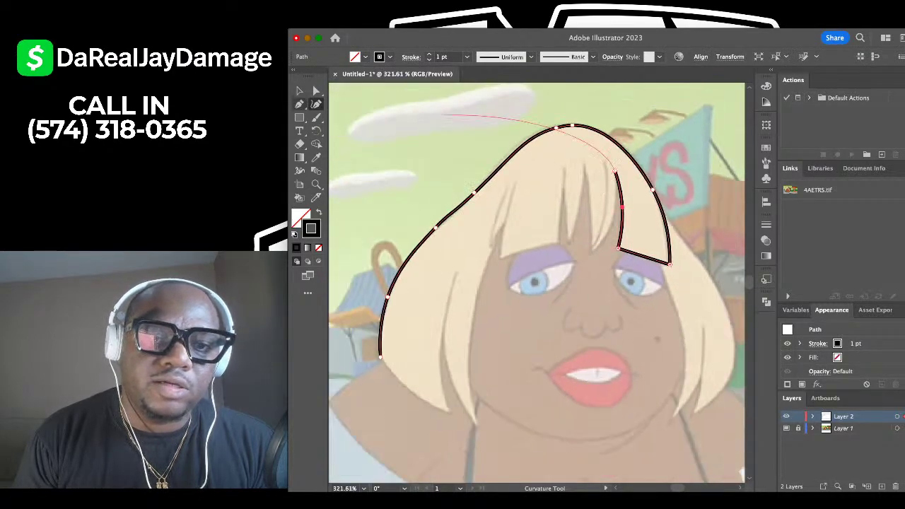
key(p)
scroll(416, 148, down, 4)
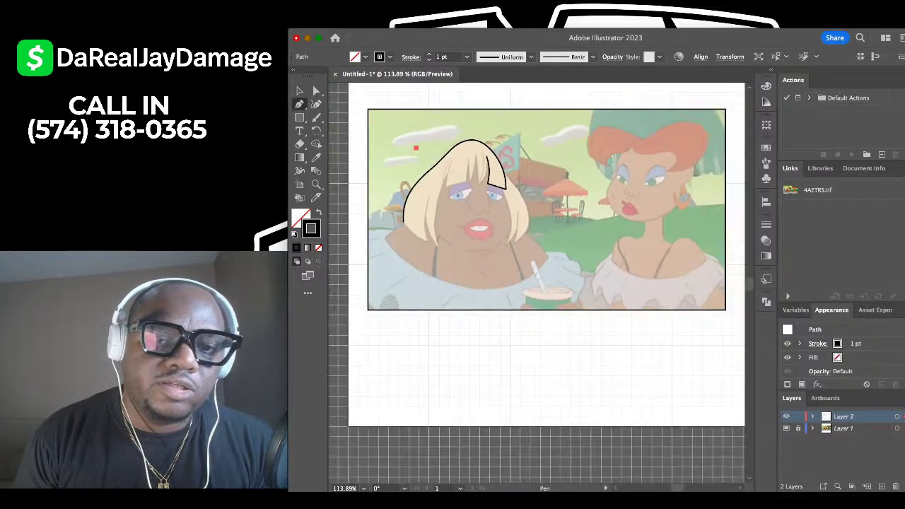
scroll(416, 147, up, 3)
mouse_move(437, 140)
mouse_down()
mouse_move(496, 183)
mouse_move(448, 135)
mouse_up()
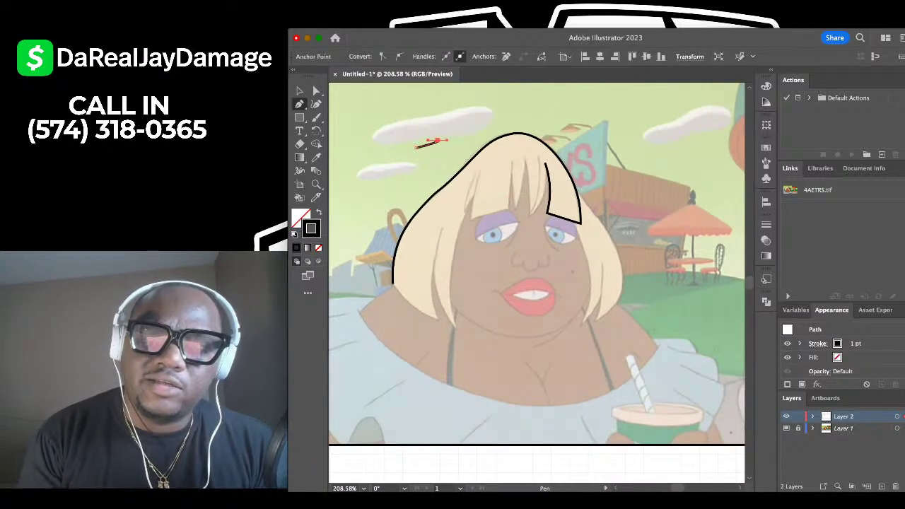
key(super+z)
key(super+z)
Set the stroke weight of the traced hair path to 0.25 pt and leave it deselected.
key(v)
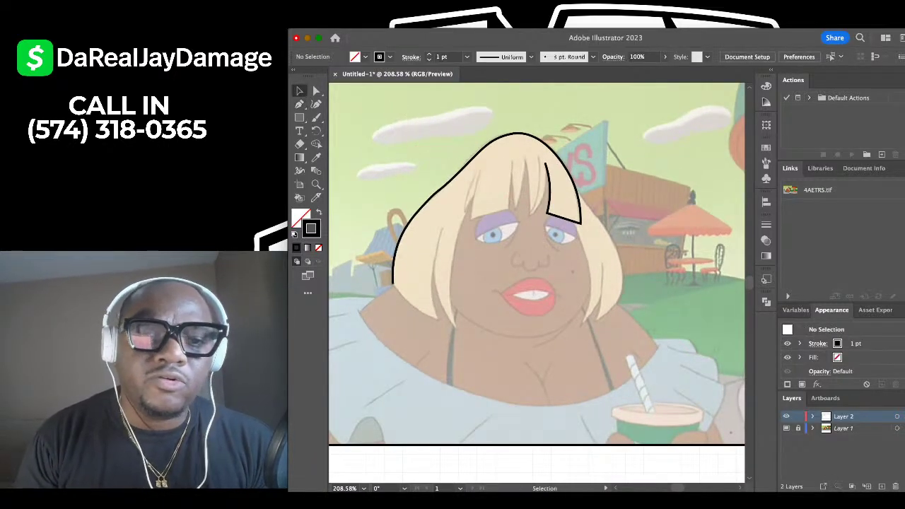
drag(416, 137, 489, 175)
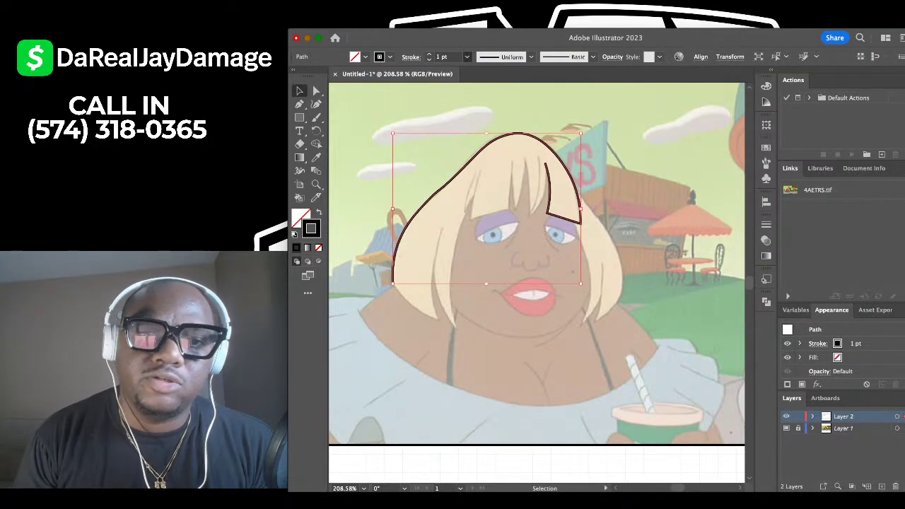
click(451, 69)
click(448, 164)
scroll(450, 175, up, 5)
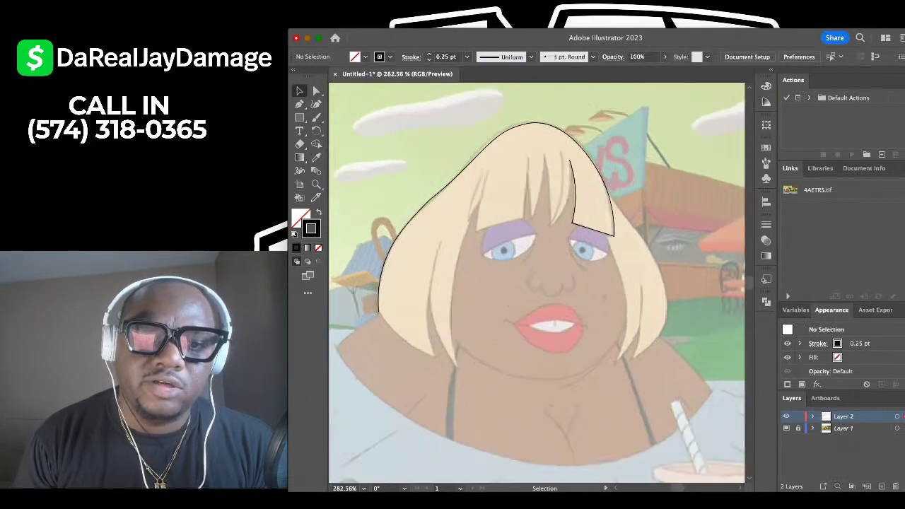
scroll(550, 261, down, 3)
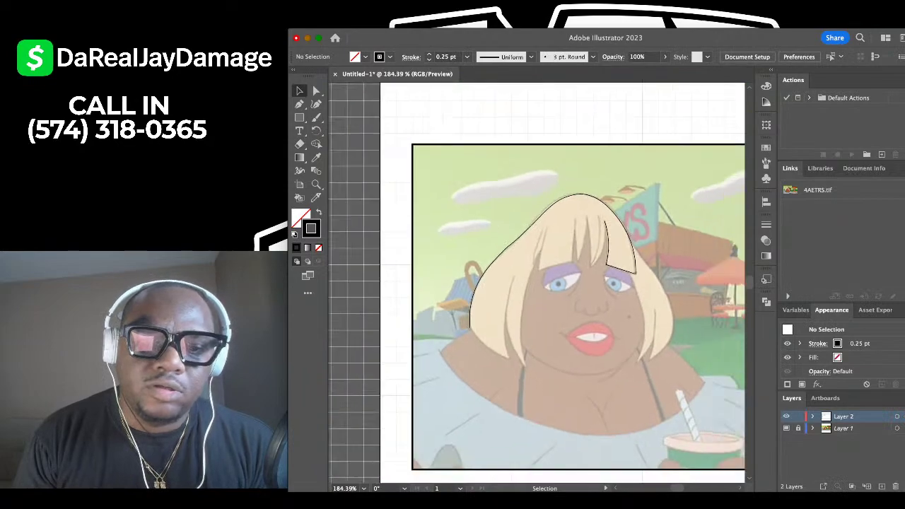
Draw an open V-shaped path with the Pen tool over the pointed centre lock of the blonde woman's fringe.
scroll(540, 254, up, 4)
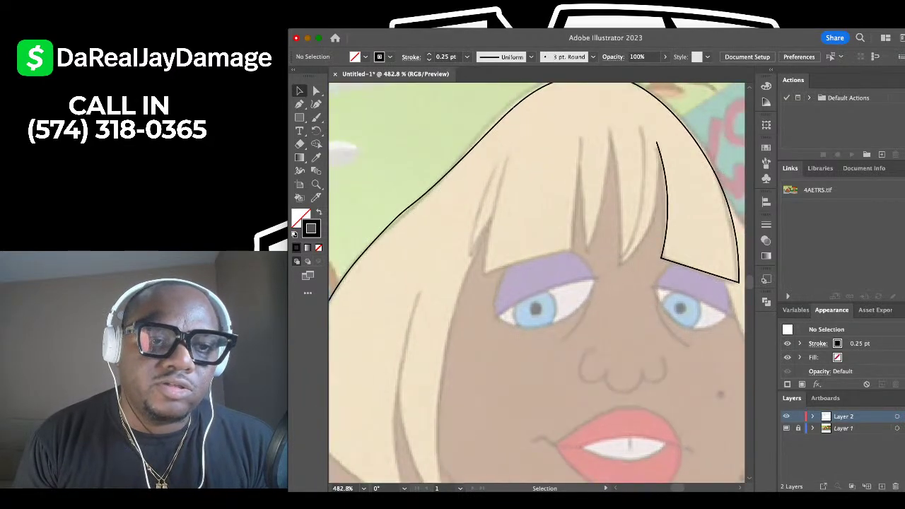
key(p)
scroll(665, 85, up, 3)
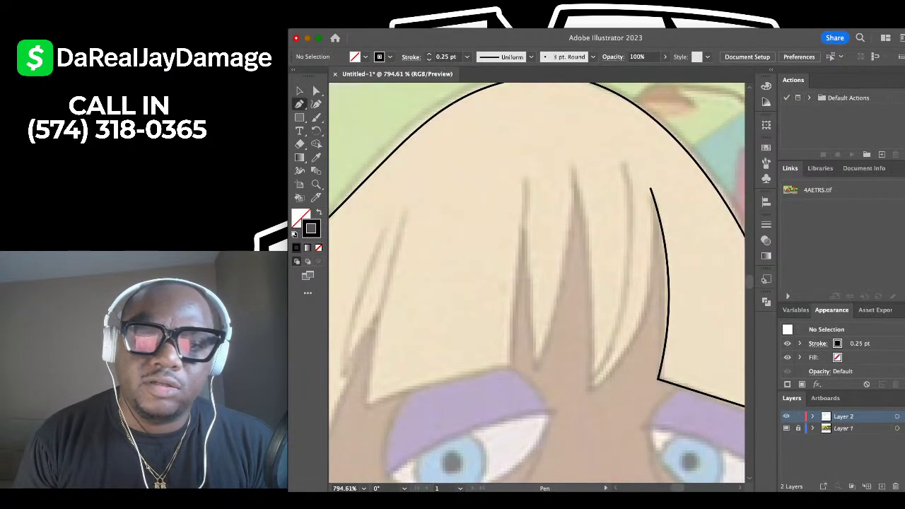
click(662, 186)
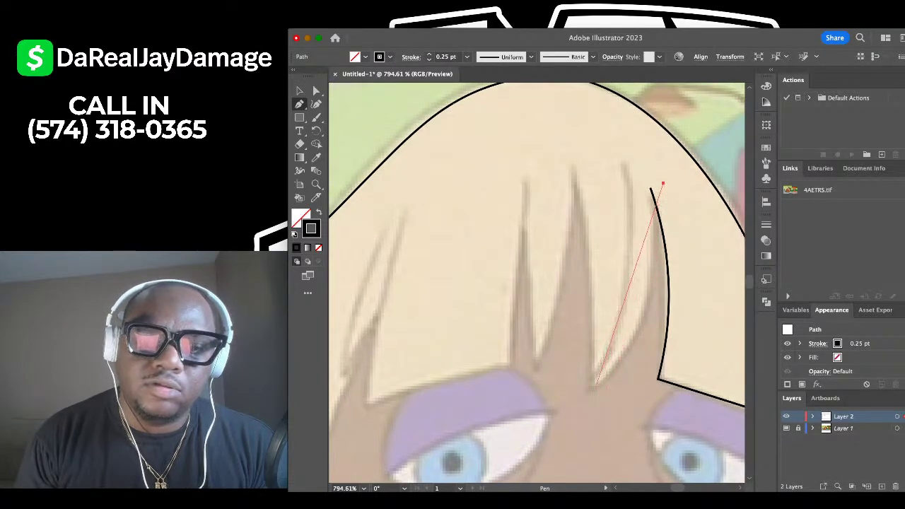
click(591, 388)
click(570, 160)
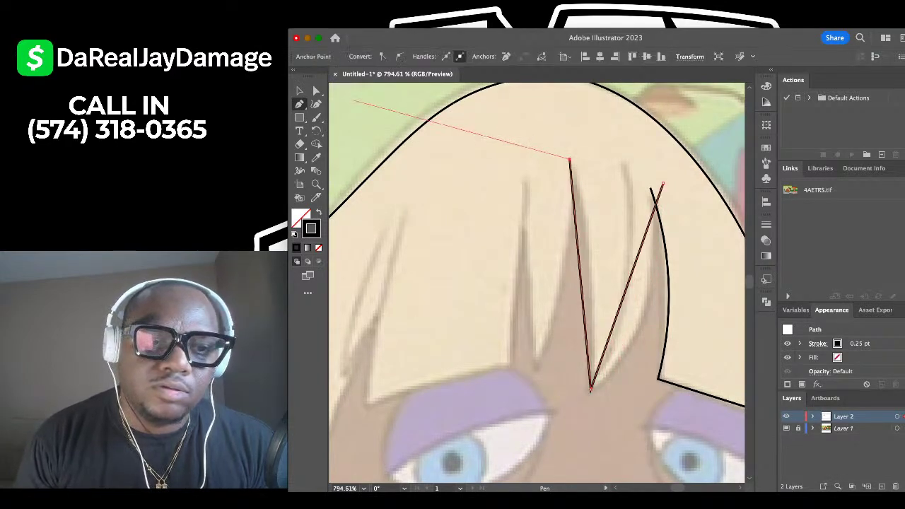
Bow both sides of the V-shaped fringe path with the Curvature tool to follow the lock's edges, and deselect it.
click(316, 104)
drag(631, 274, 651, 272)
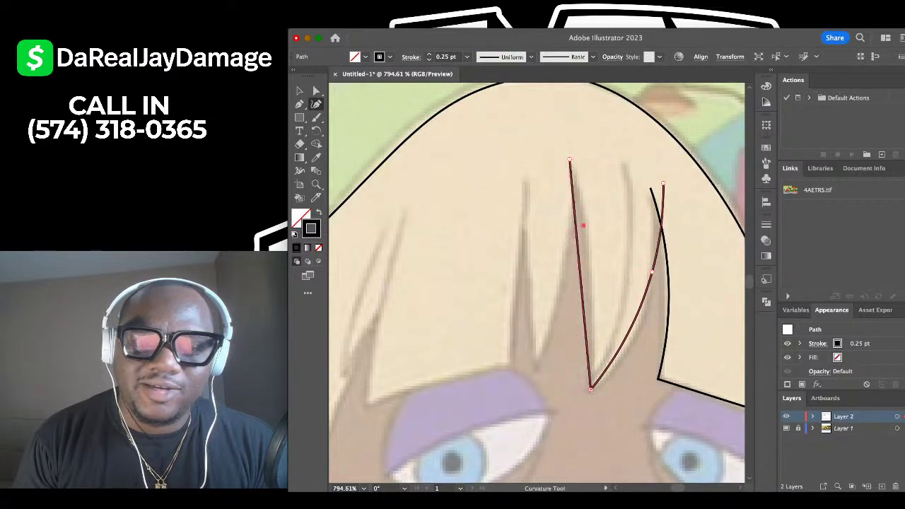
click(569, 161)
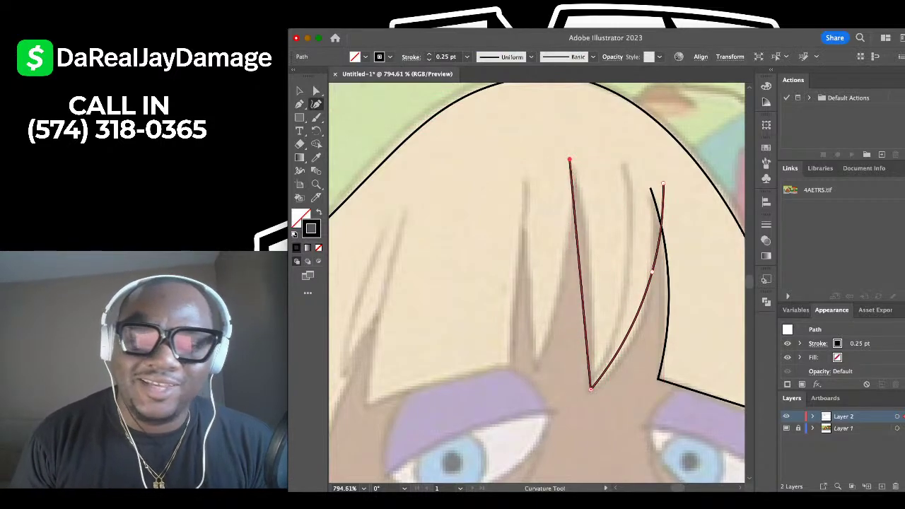
drag(577, 237, 586, 235)
scroll(585, 235, down, 10)
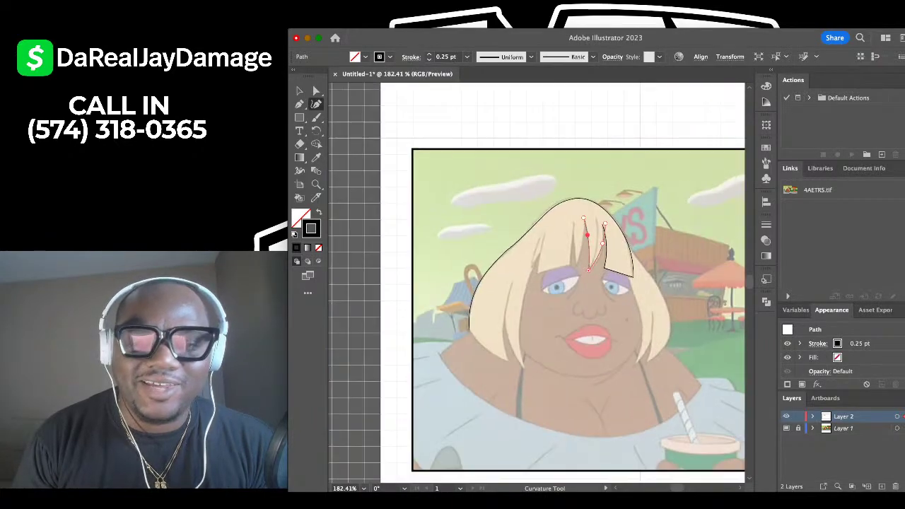
scroll(585, 236, right, 5)
scroll(585, 236, right, 5)
scroll(585, 235, up, 4)
scroll(585, 235, down, 6)
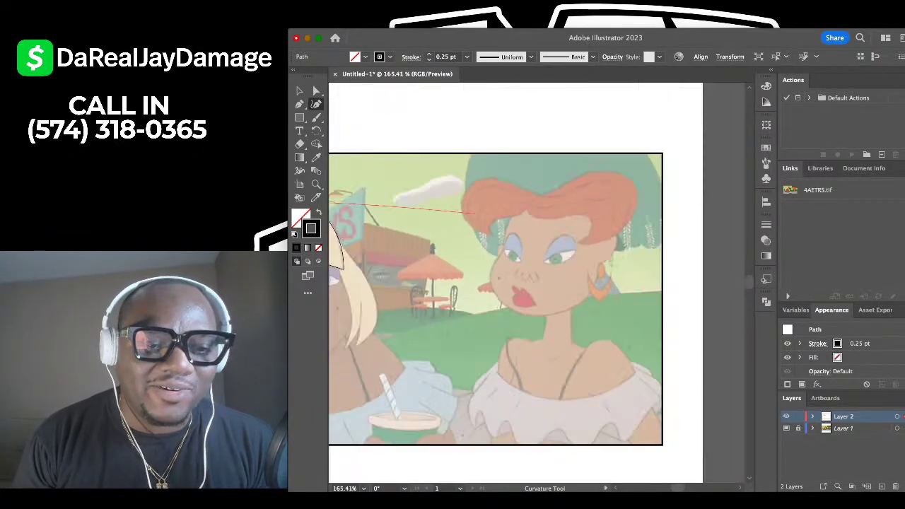
scroll(585, 235, left, 4)
scroll(389, 205, up, 5)
click(299, 91)
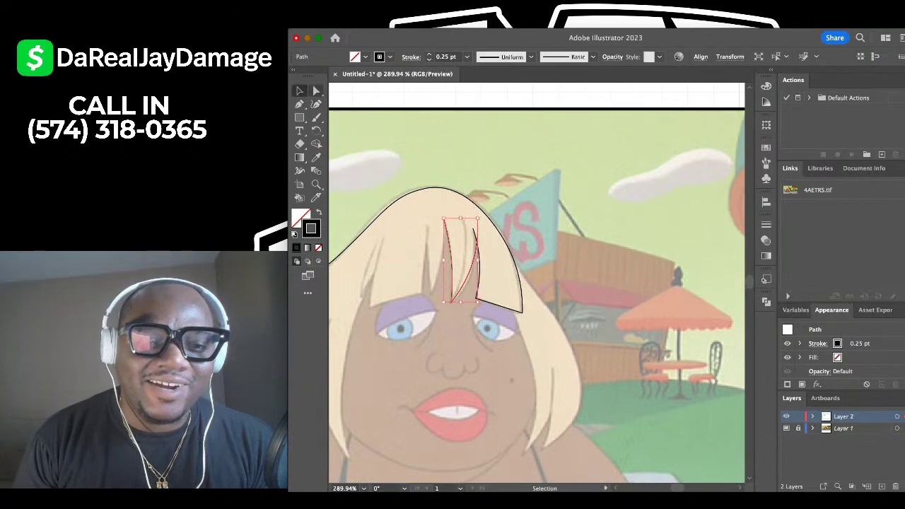
click(403, 142)
Trace the inner strand line of the red-haired woman's front curl with the Curvature tool, from the parting round to the curl's tip, and deselect it.
scroll(403, 142, down, 2)
scroll(536, 283, down, 2)
scroll(535, 282, right, 4)
scroll(536, 282, up, 6)
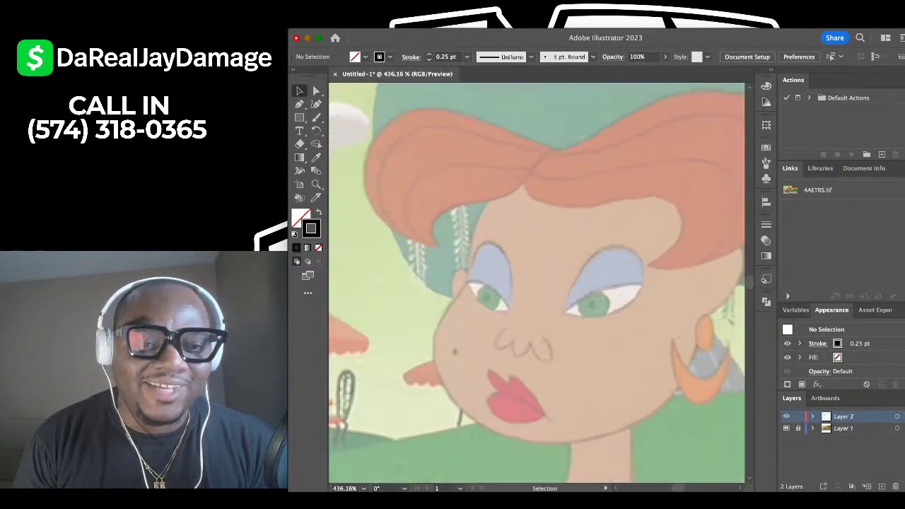
scroll(512, 181, down, 3)
scroll(512, 181, right, 1)
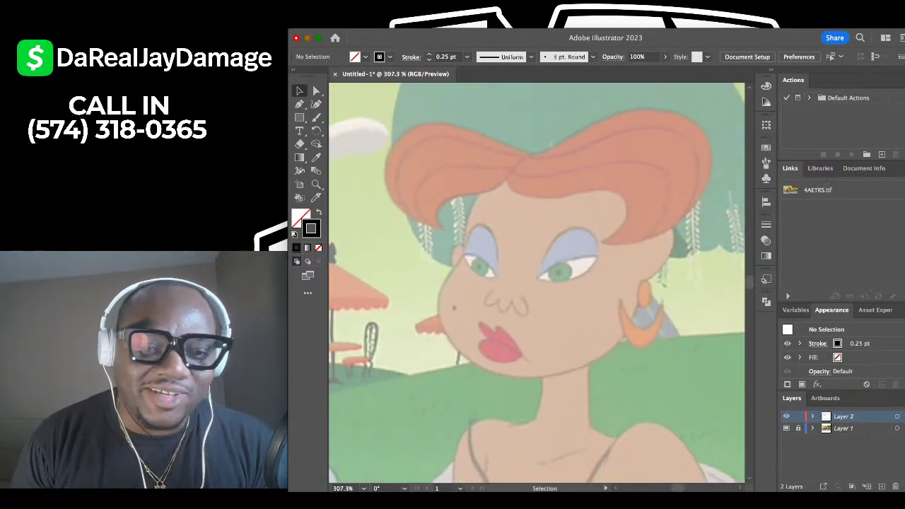
scroll(536, 283, up, 2)
key(shift+grave)
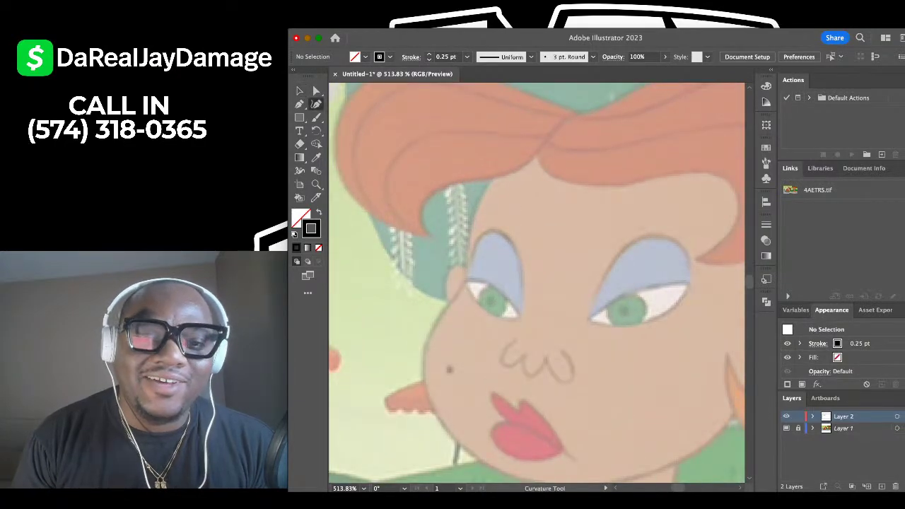
scroll(536, 283, down, 1)
scroll(592, 152, up, 2)
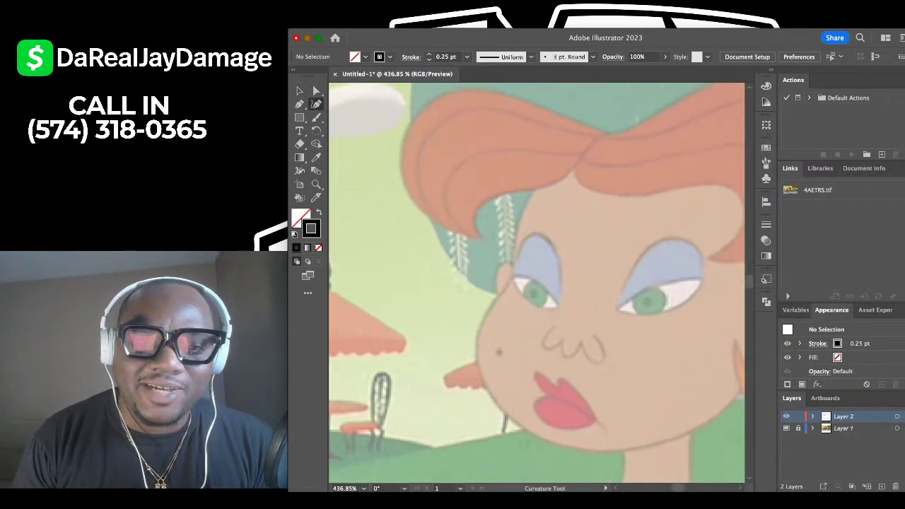
click(592, 152)
click(530, 150)
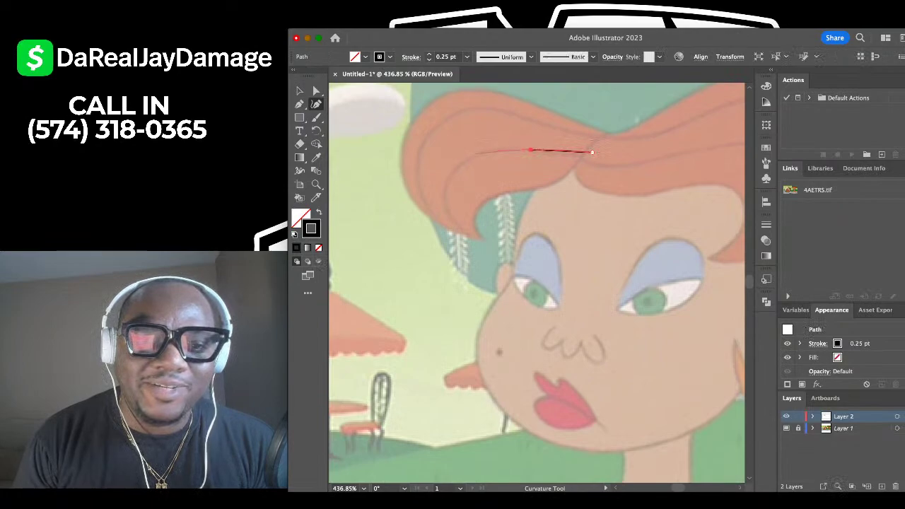
click(468, 155)
click(444, 189)
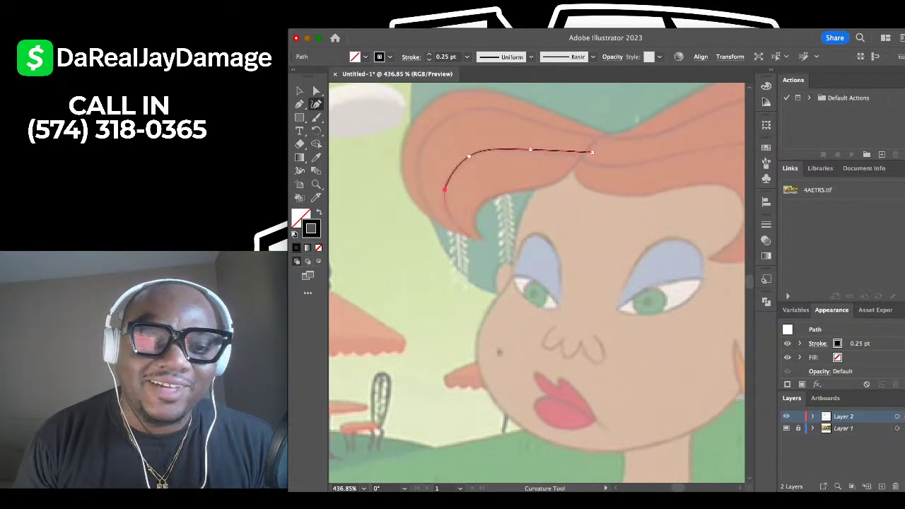
click(299, 91)
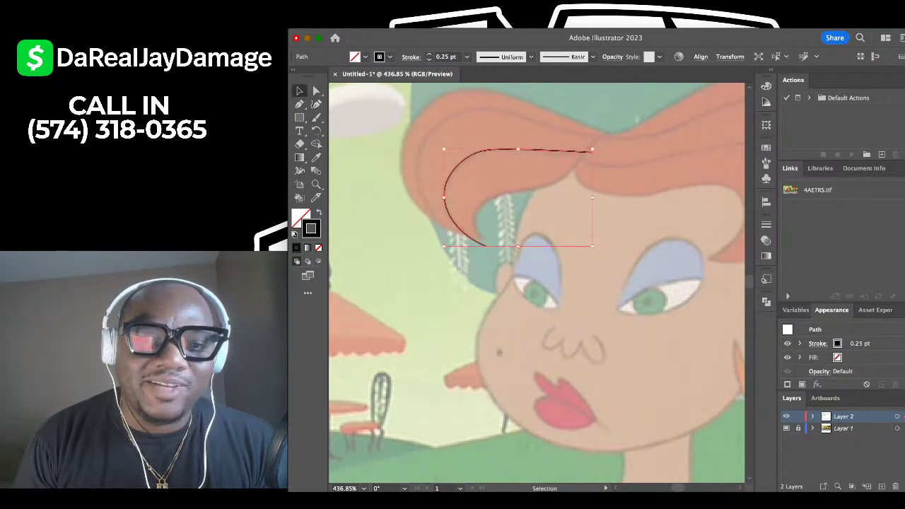
click(357, 113)
Trace the outer strand line of the red front curl from the parting round to its lower edge, and end the path.
click(316, 104)
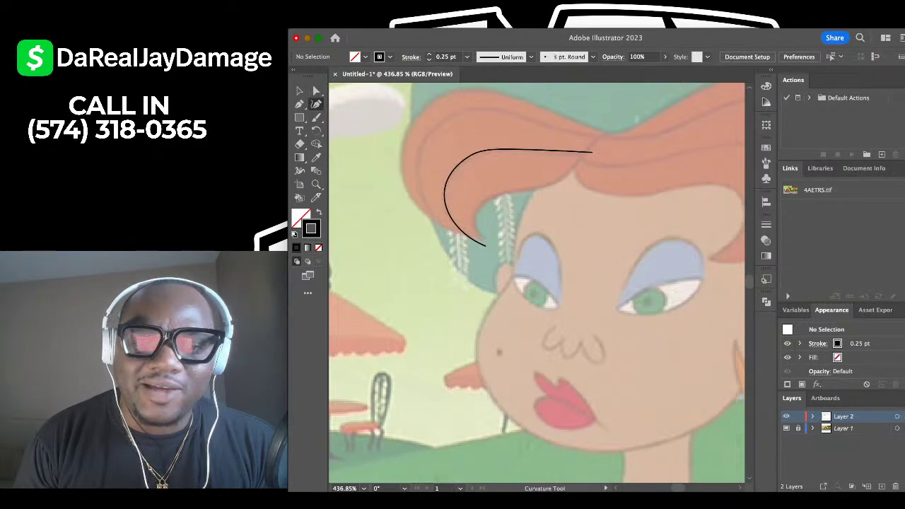
click(608, 139)
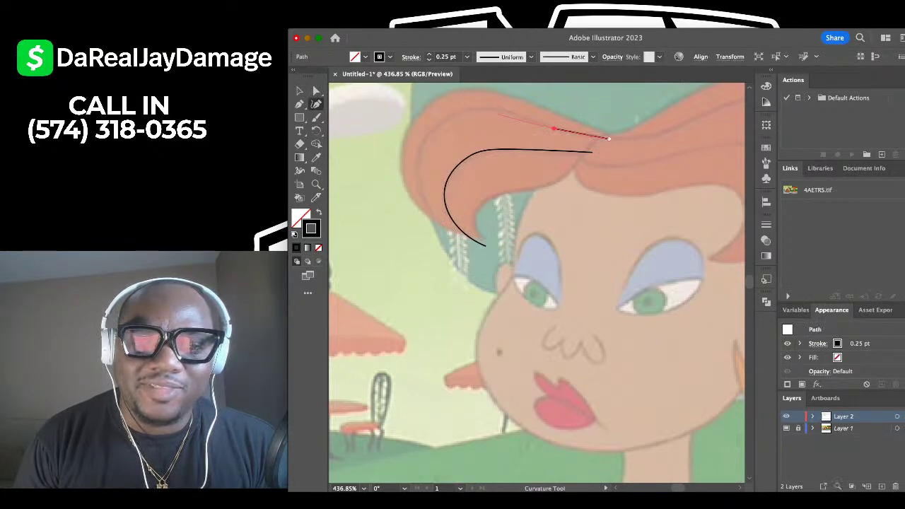
click(554, 129)
click(451, 115)
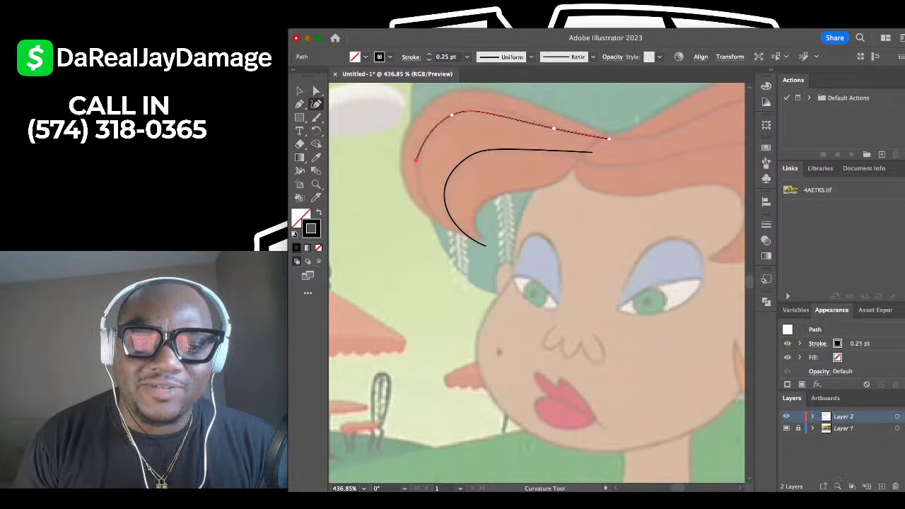
click(416, 160)
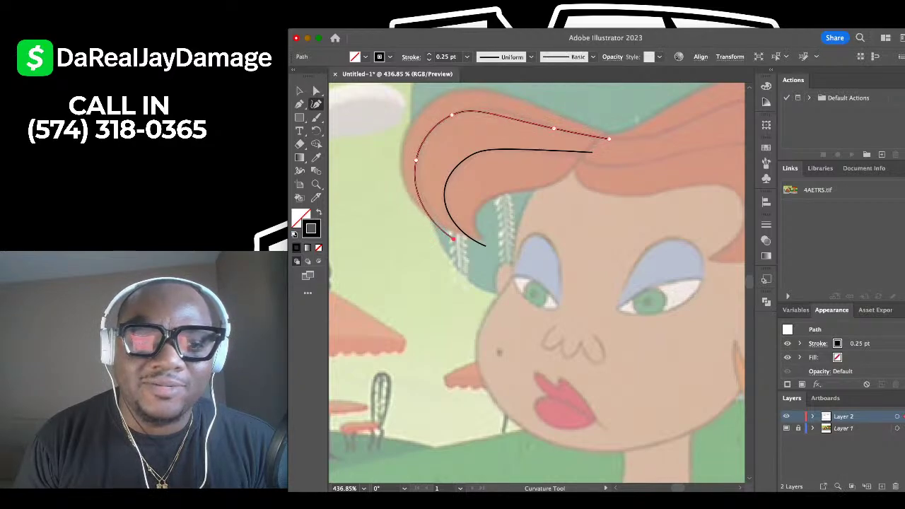
click(453, 239)
key(Escape)
Trace the outer contour of the red front curl with the Curvature tool, from the parting over the top and down to the curl's tip.
scroll(453, 238, up, 2)
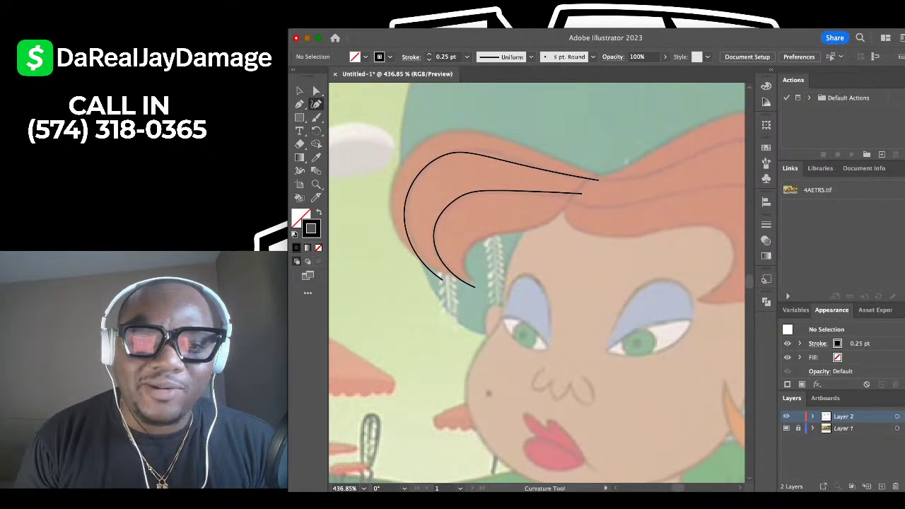
click(617, 175)
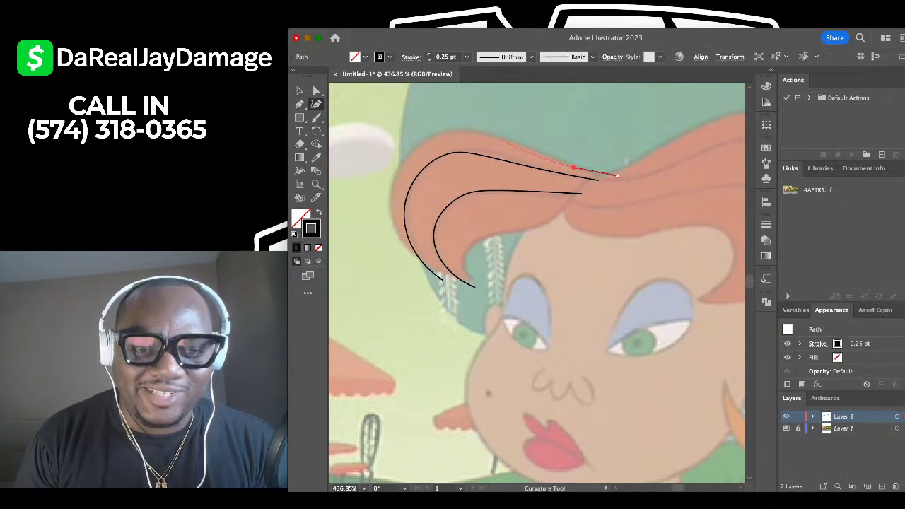
click(496, 136)
click(434, 133)
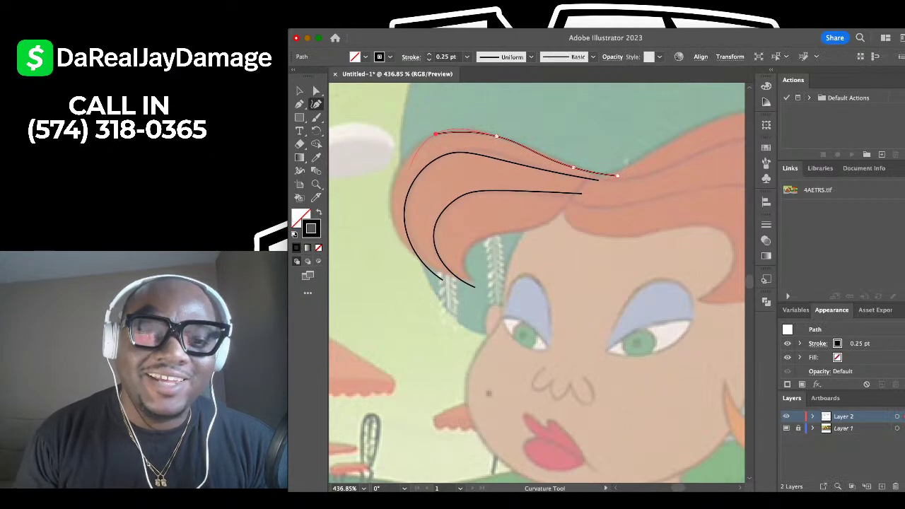
click(389, 188)
scroll(389, 188, up, 1)
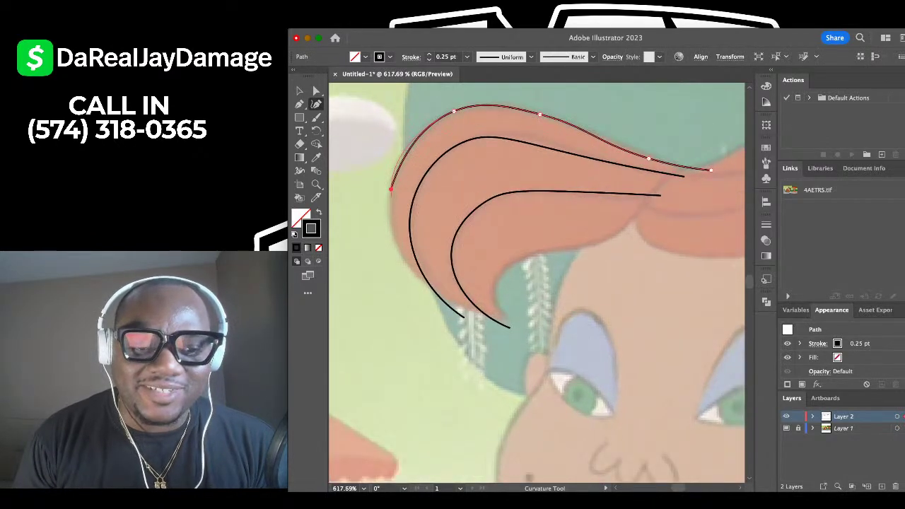
click(454, 305)
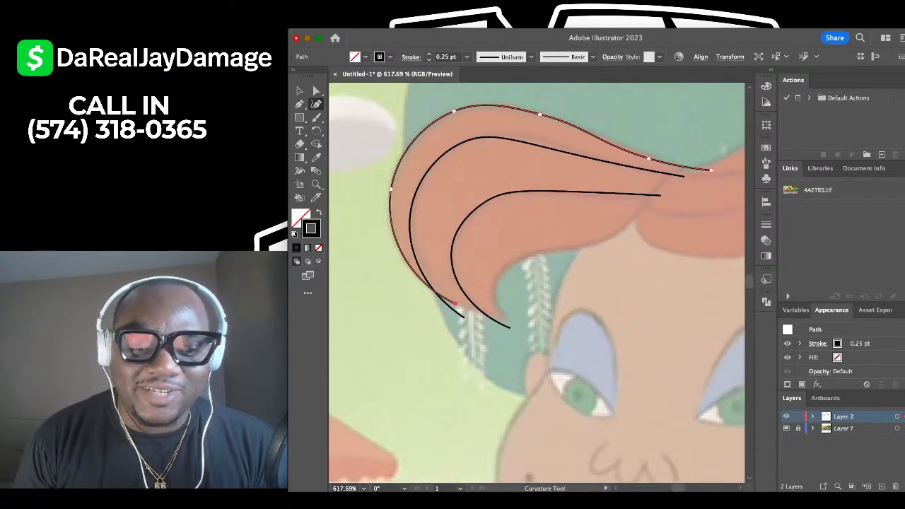
click(505, 316)
Continue the curl outline from a corner at its tip with a straight segment running up past the parting.
scroll(505, 317, down, 2)
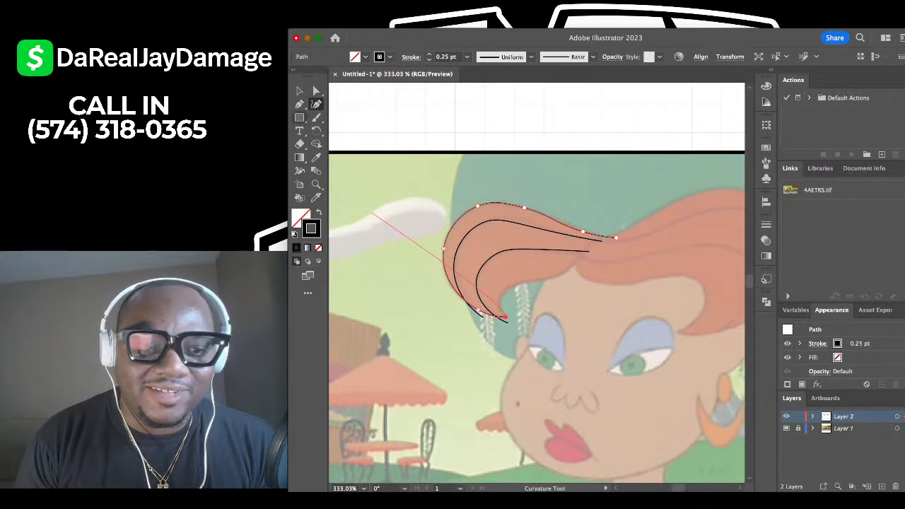
key(p)
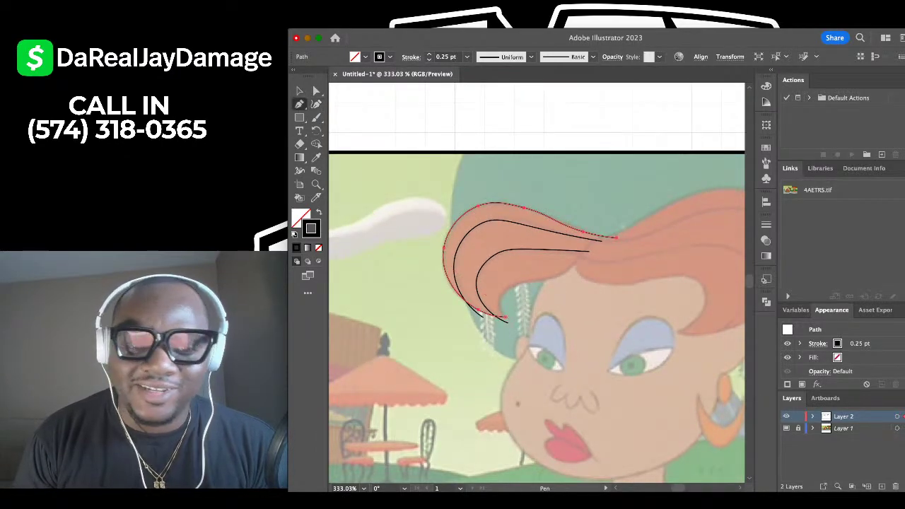
click(508, 322)
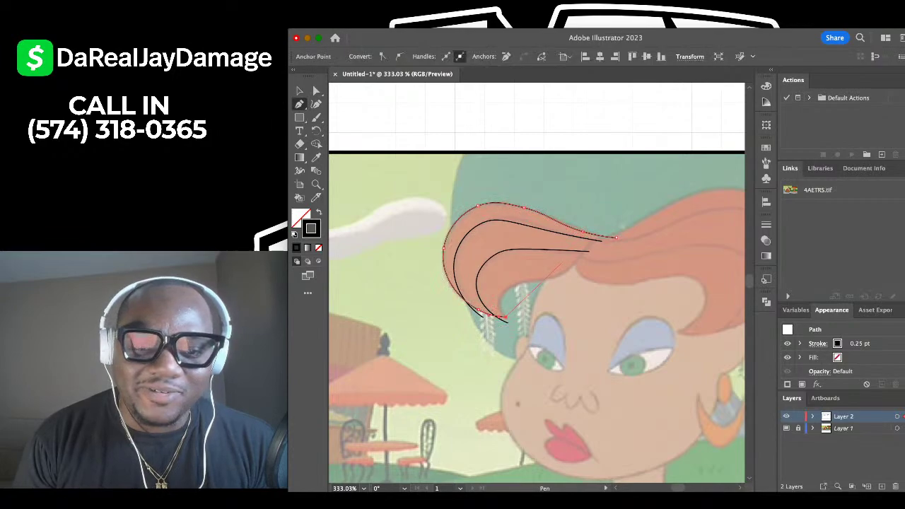
scroll(565, 261, up, 2)
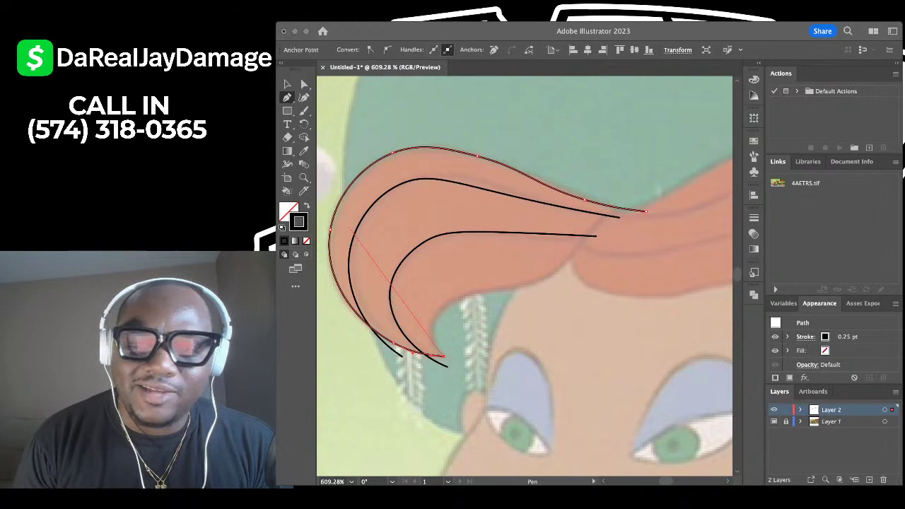
scroll(646, 210, down, 4)
scroll(626, 206, up, 5)
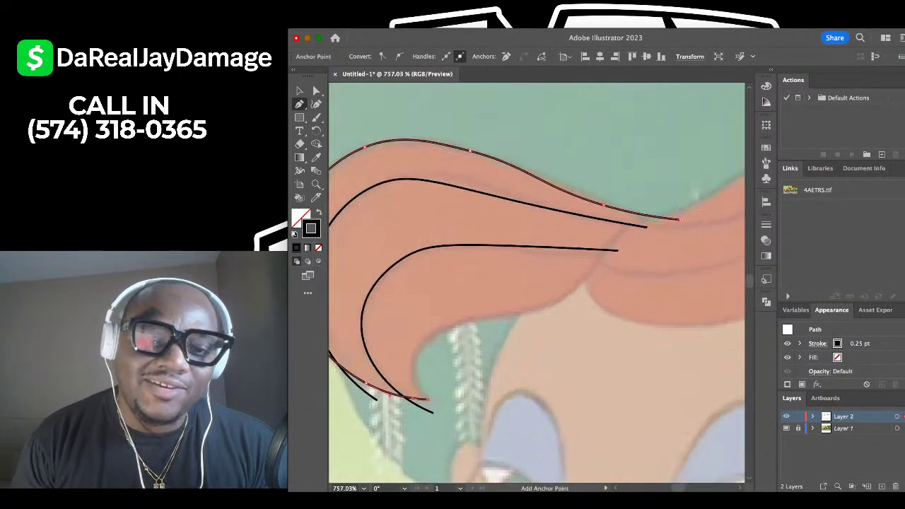
scroll(631, 211, up, 2)
scroll(631, 210, down, 5)
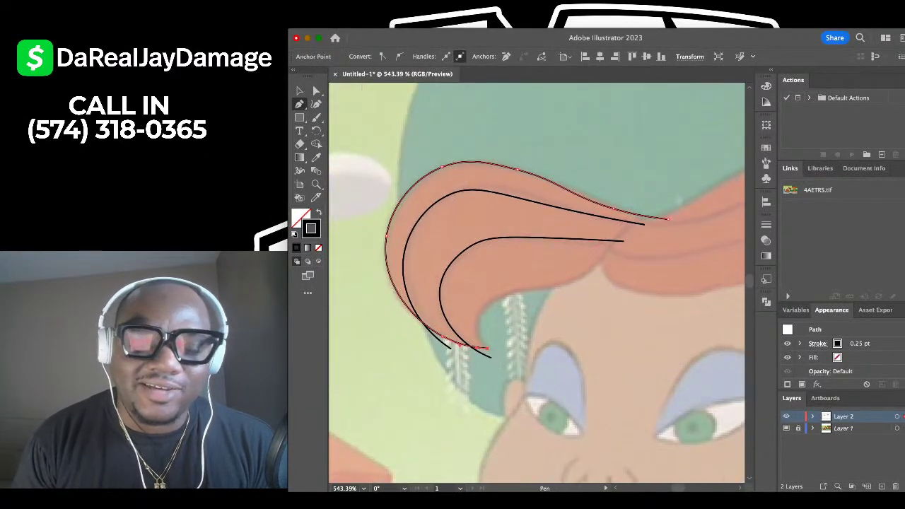
click(316, 104)
click(657, 192)
scroll(558, 331, up, 3)
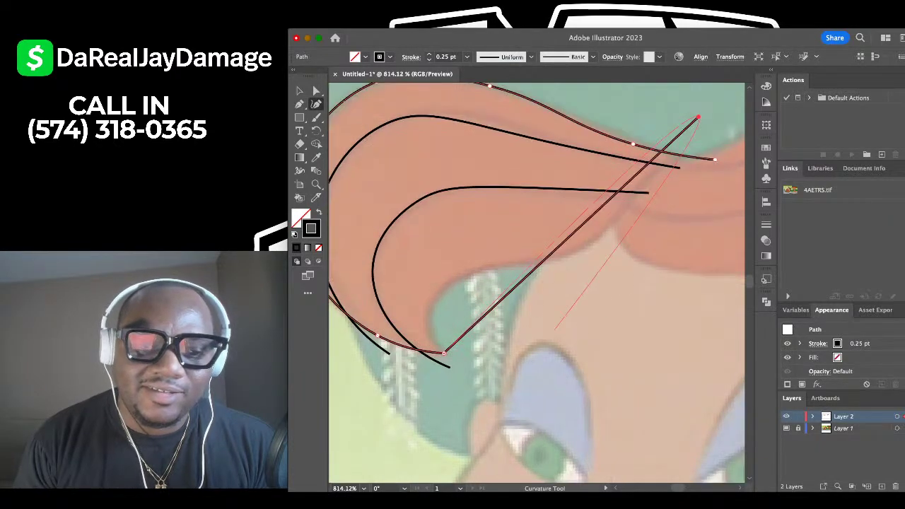
Bend the straight segment to follow the curl's inner hollow, its lower edge along the forehead and the parting line.
drag(486, 313, 429, 306)
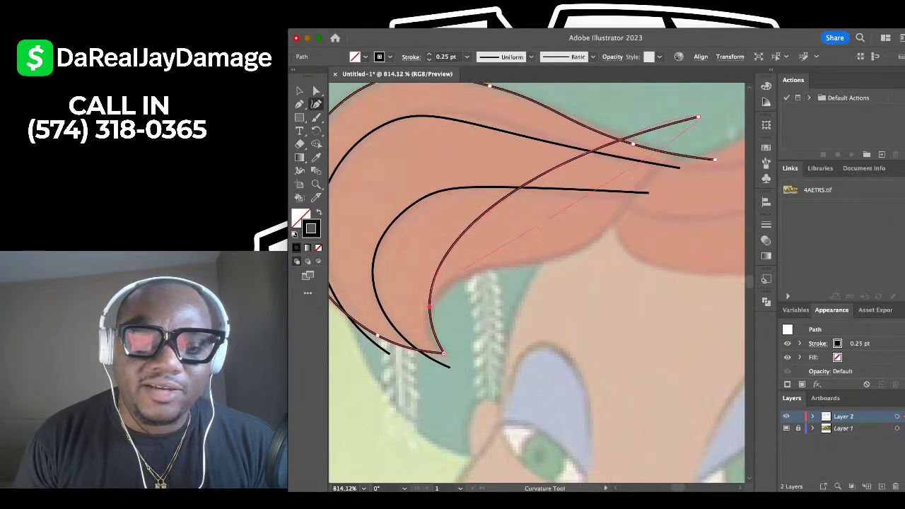
drag(558, 170, 557, 251)
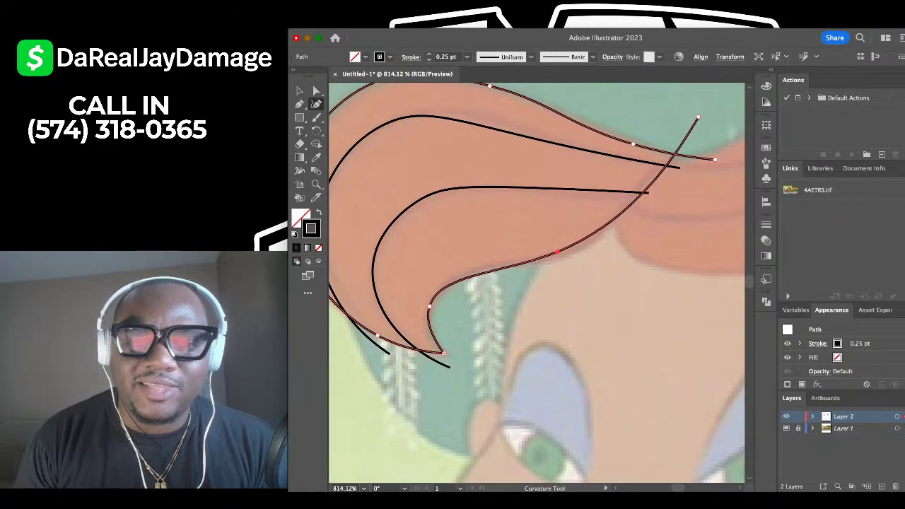
scroll(559, 251, right, 3)
scroll(561, 248, up, 2)
drag(554, 178, 550, 178)
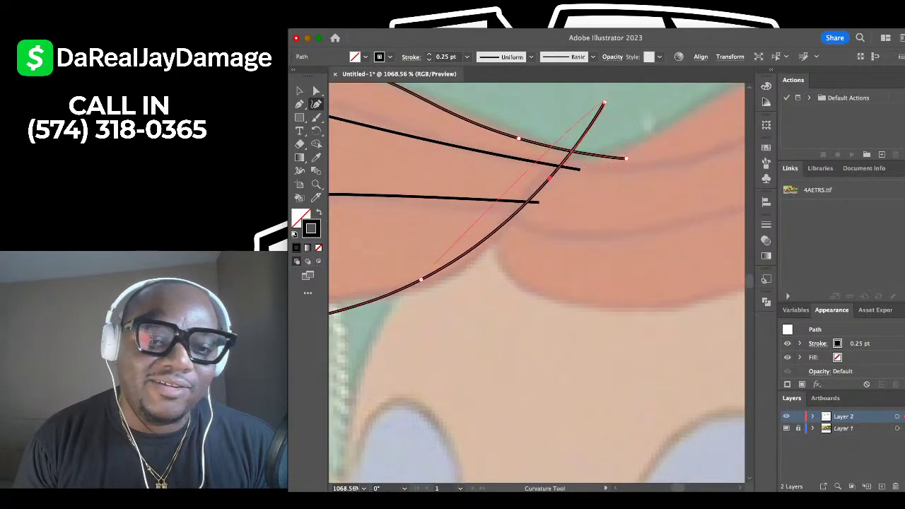
Adjust the red front curl's outline point along the forehead to match the reference, and end the path.
mouse_move(420, 280)
mouse_down()
mouse_move(449, 276)
mouse_move(409, 284)
mouse_up()
scroll(576, 236, down, 4)
scroll(412, 283, down, 4)
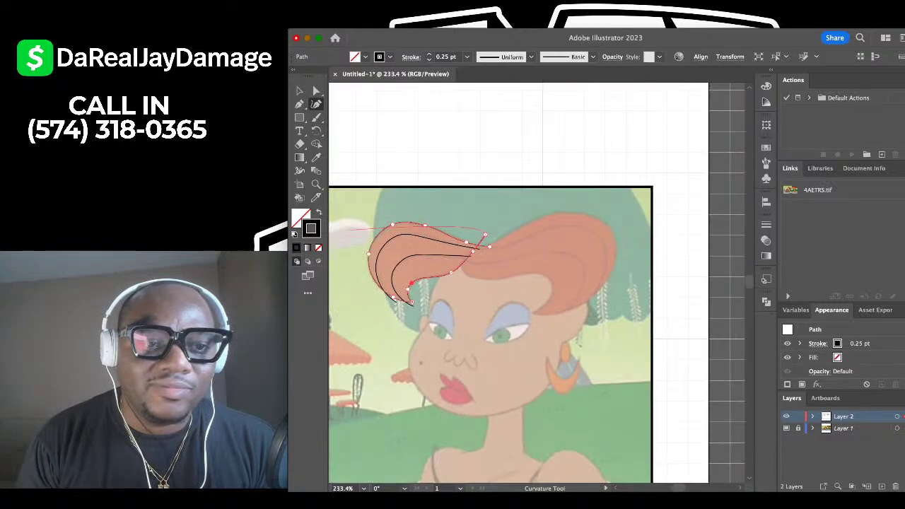
click(299, 91)
click(397, 113)
Trace the lower edge of the second red curl with the Curvature tool, from the parting along the forehead and round to its pointed tip.
scroll(396, 113, down, 3)
scroll(444, 230, up, 4)
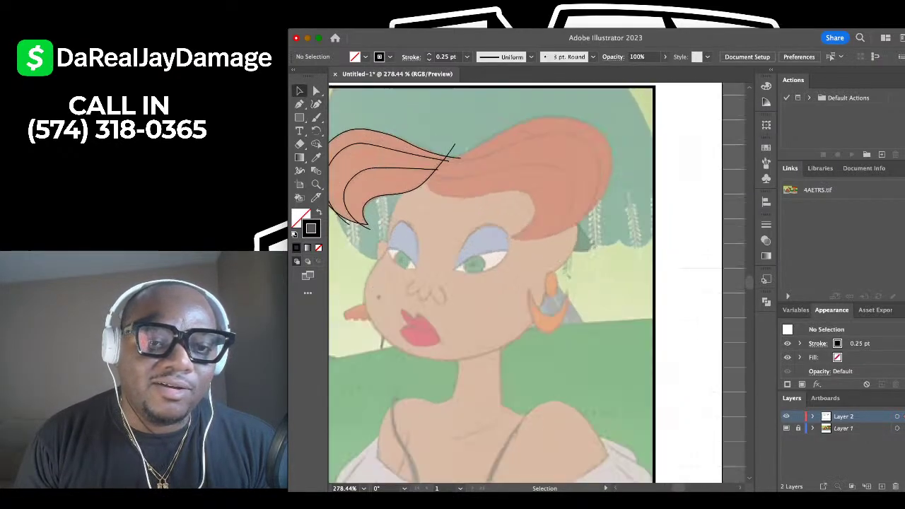
scroll(426, 169, up, 2)
key(shift+grave)
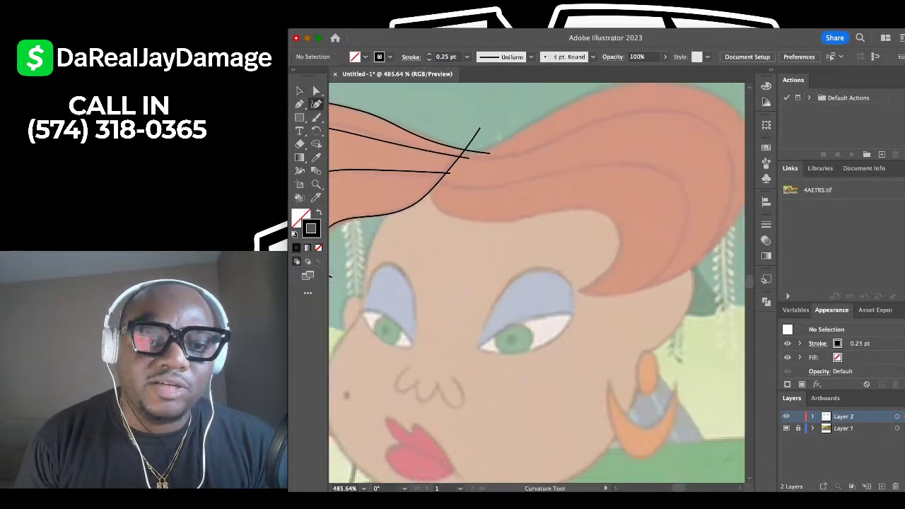
scroll(432, 208, up, 2)
click(417, 174)
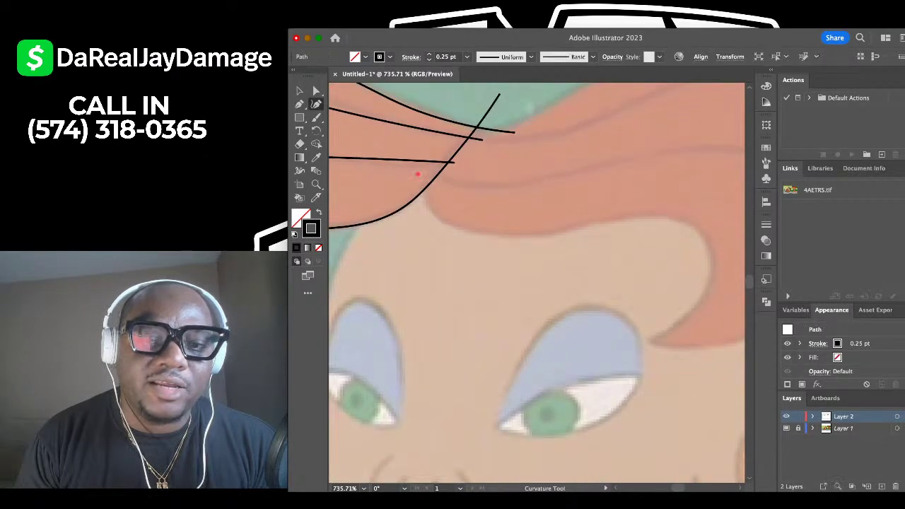
scroll(428, 201, down, 3)
scroll(445, 210, up, 1)
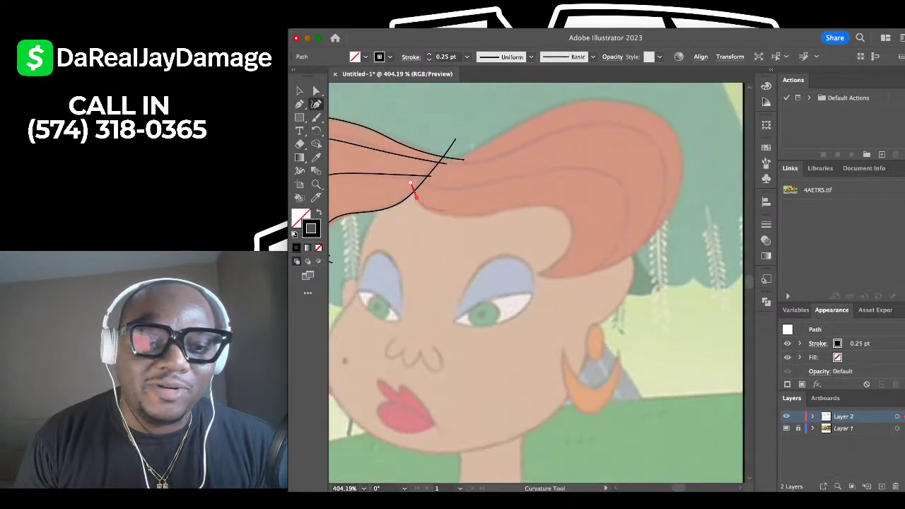
click(452, 214)
click(514, 207)
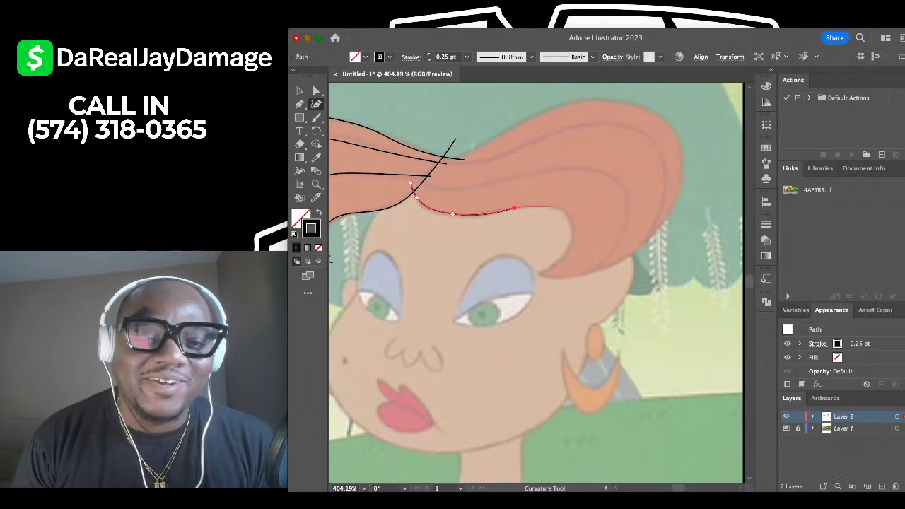
click(566, 211)
click(569, 245)
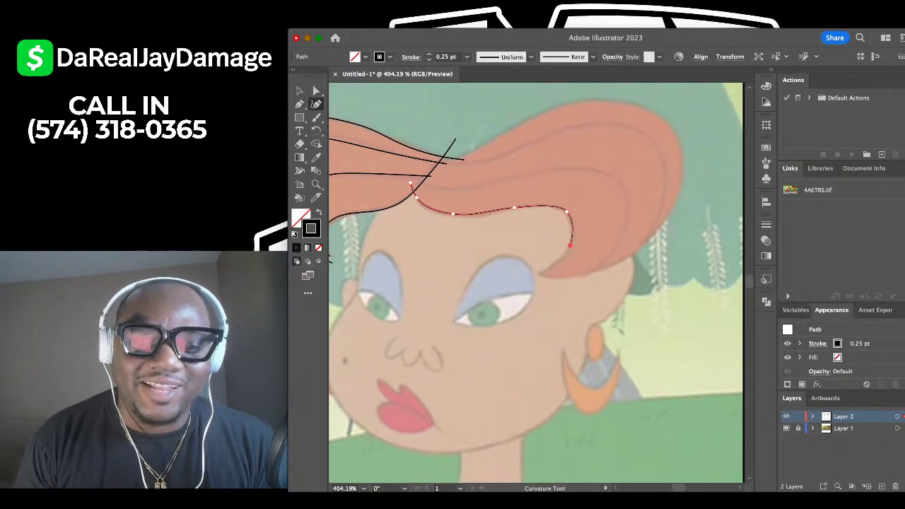
scroll(535, 277, down, 2)
scroll(535, 274, up, 3)
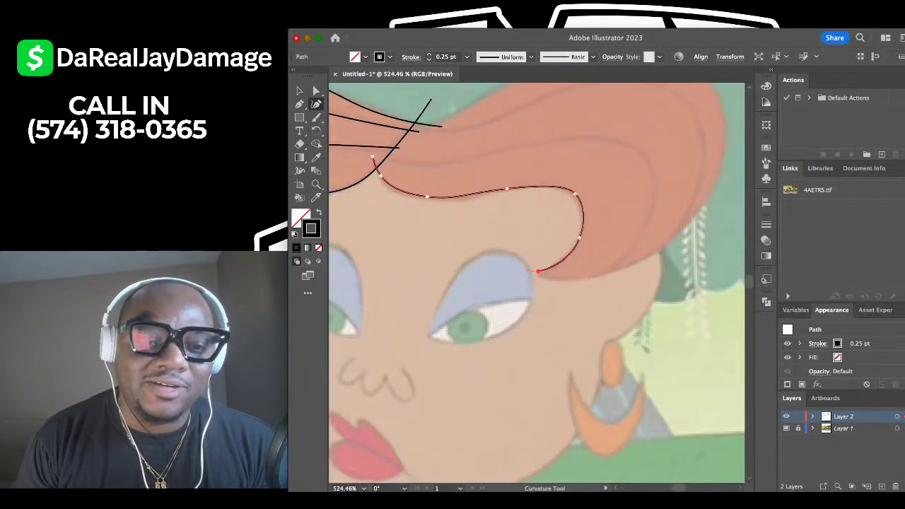
Nudge the curve point at the dip of the second curl's forehead edge to follow the reference.
scroll(404, 191, up, 3)
drag(446, 202, 451, 207)
scroll(450, 208, down, 6)
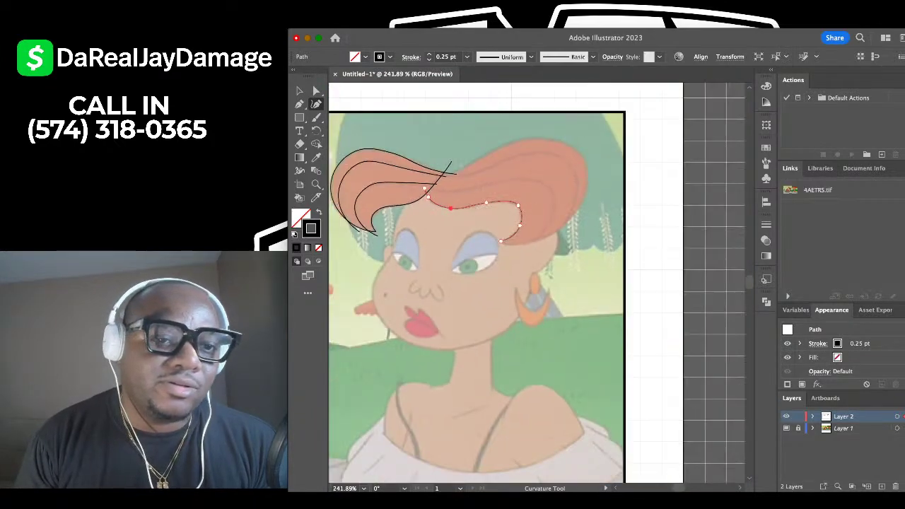
Continue the second curl's path with the Pen tool, from a corner at its tip with a straight segment up to the parting.
key(p)
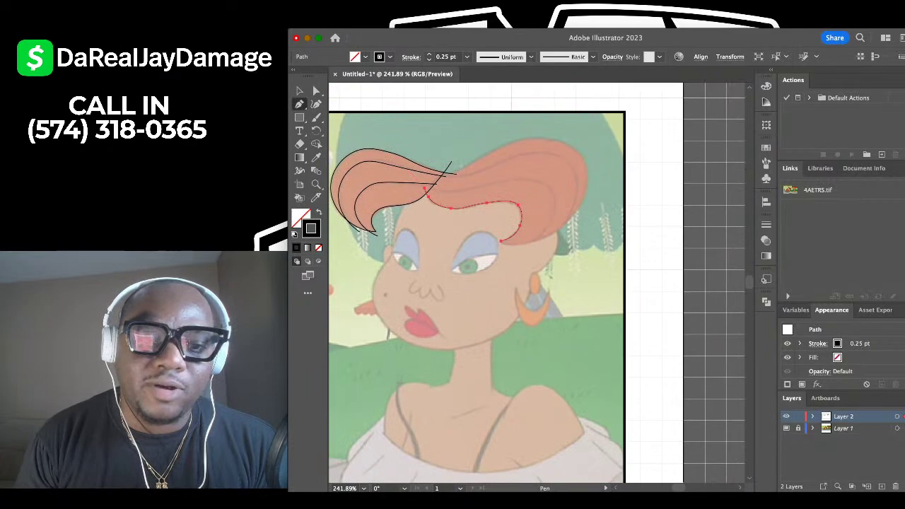
click(500, 241)
scroll(500, 241, down, 2)
scroll(501, 241, up, 3)
scroll(396, 151, up, 2)
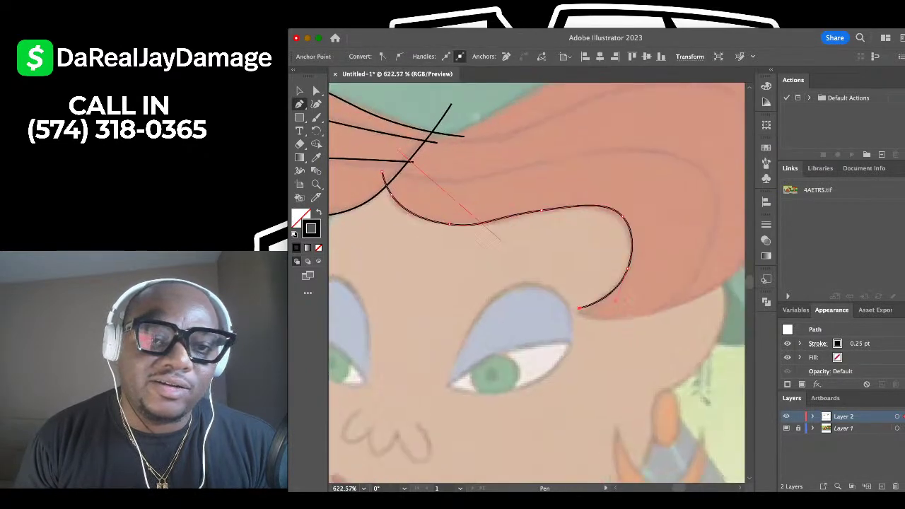
scroll(436, 141, up, 3)
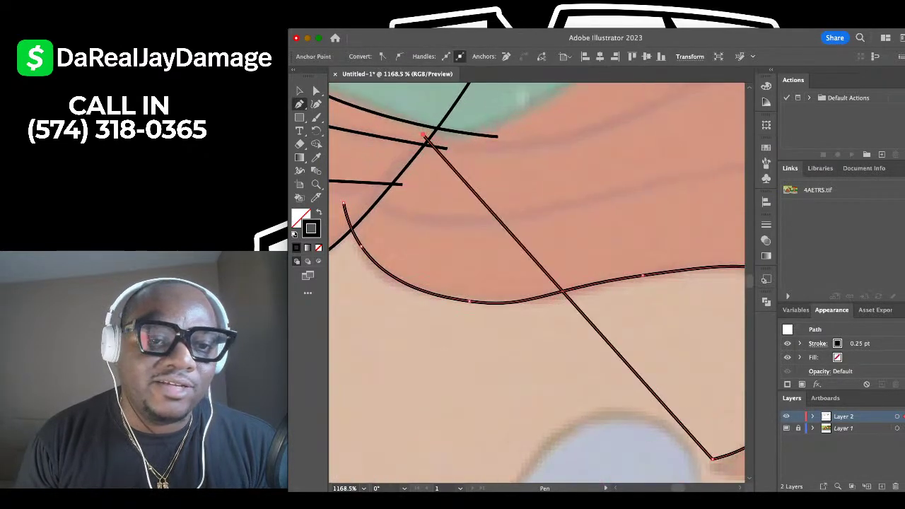
scroll(433, 138, down, 4)
Bend the straight segment with the Curvature tool around the second curl's rounded outer side.
key(shift+grave)
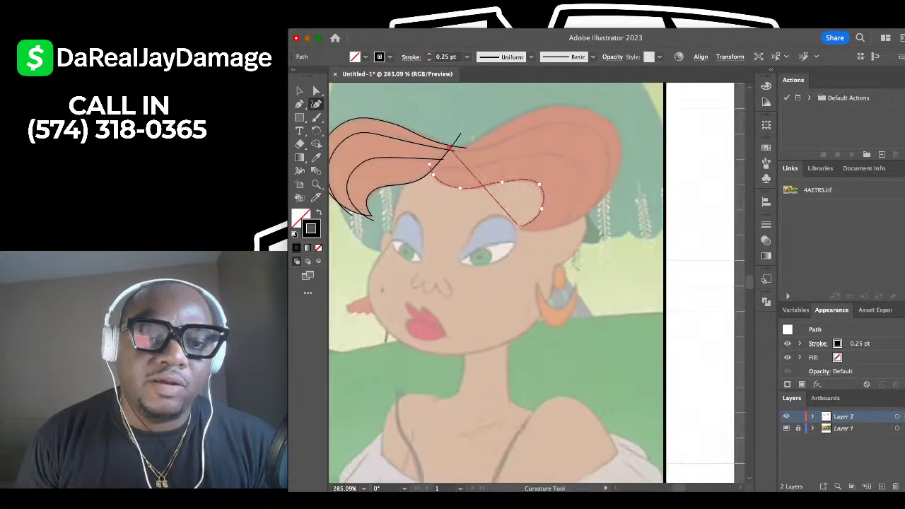
scroll(481, 241, down, 2)
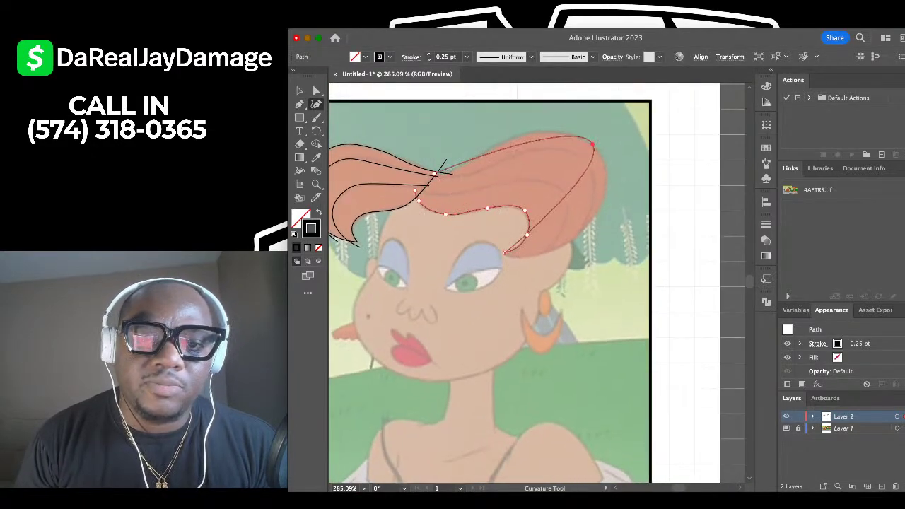
click(595, 147)
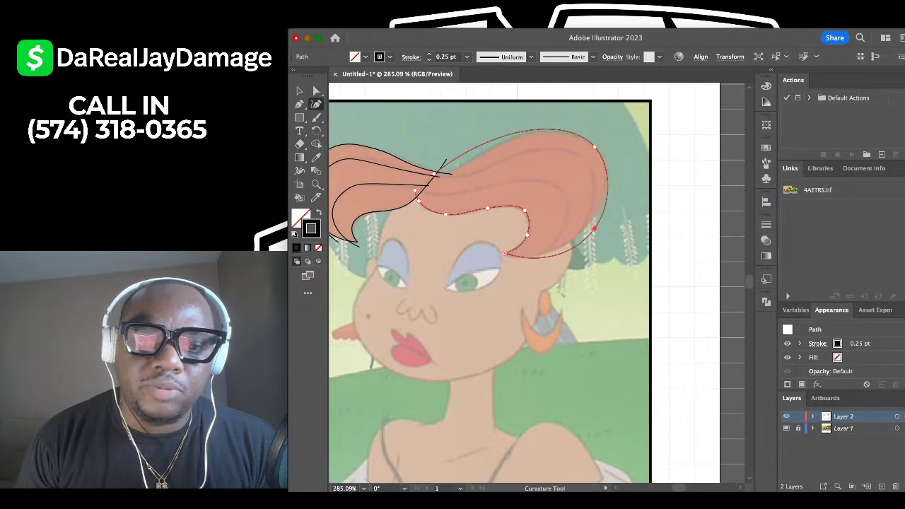
scroll(590, 221, down, 1)
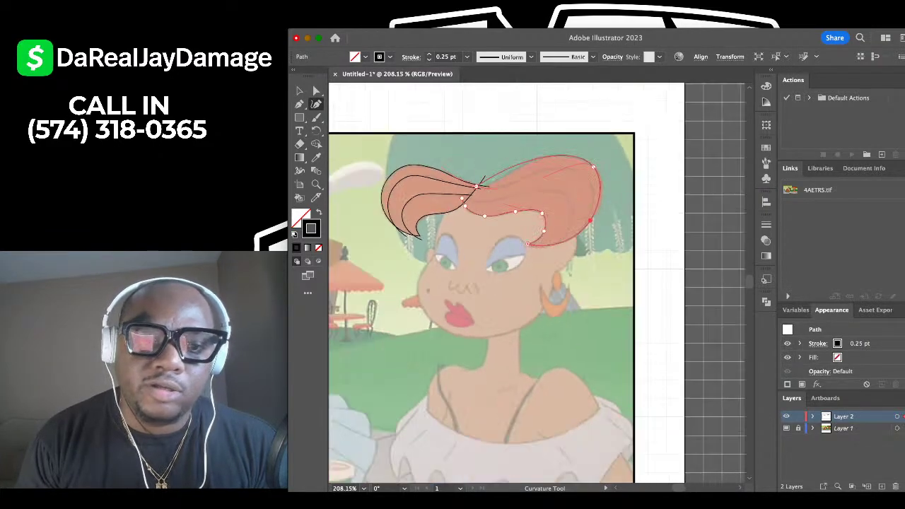
Shape the second curl's top edge with extra curve points from the parting up over the crest, and end the path.
scroll(468, 166, up, 4)
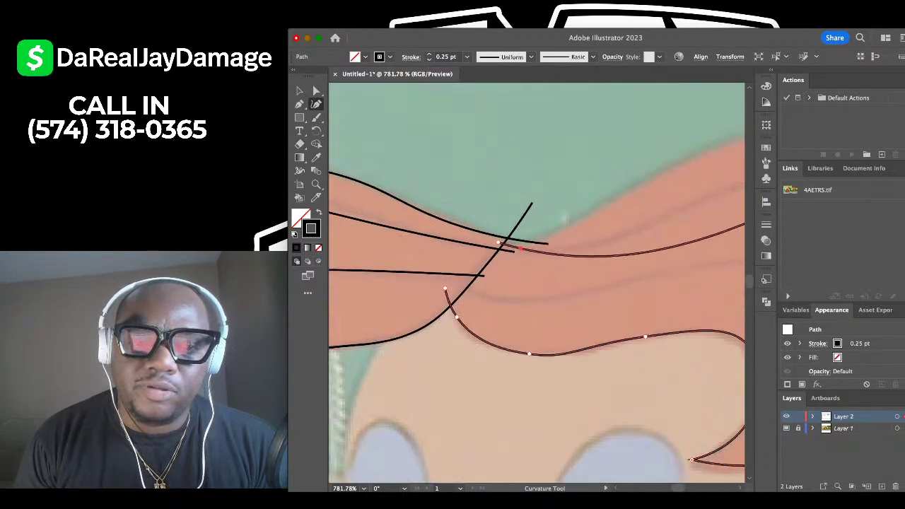
scroll(518, 243, down, 2)
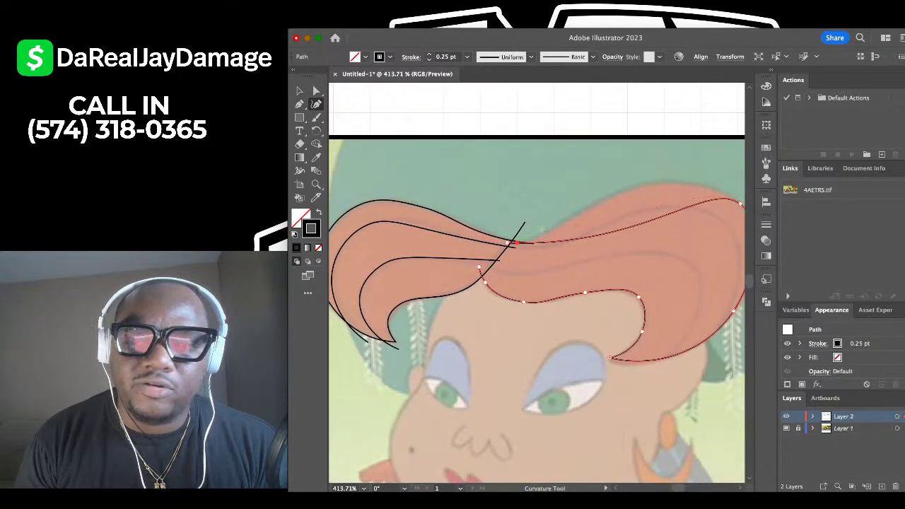
drag(564, 240, 600, 204)
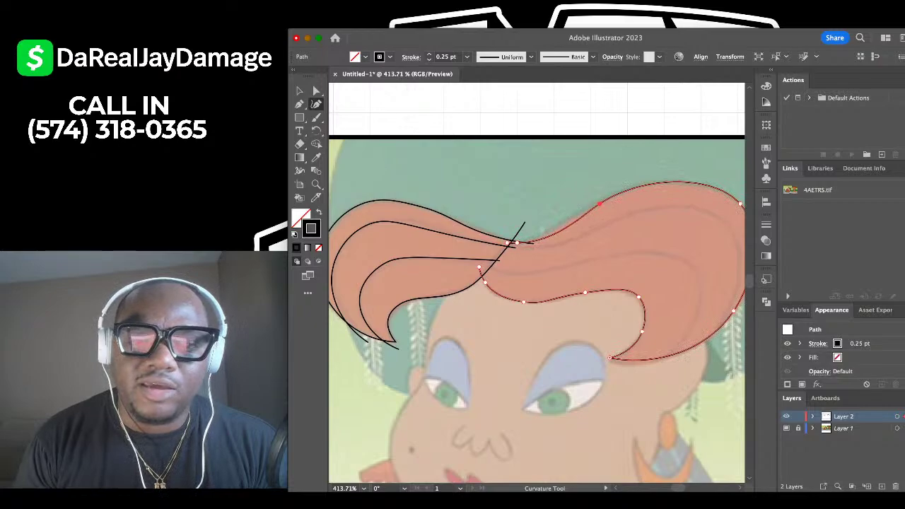
scroll(543, 233, up, 2)
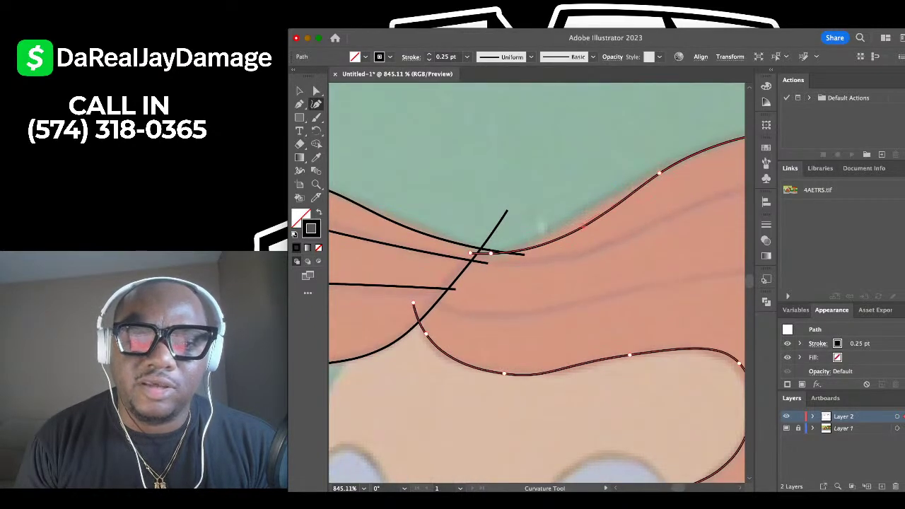
scroll(573, 216, down, 4)
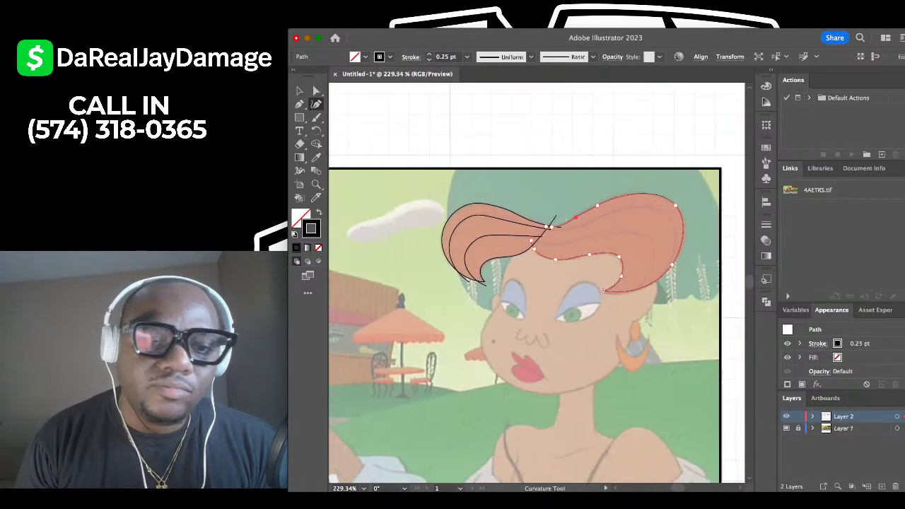
scroll(573, 216, right, 1)
click(300, 90)
click(403, 124)
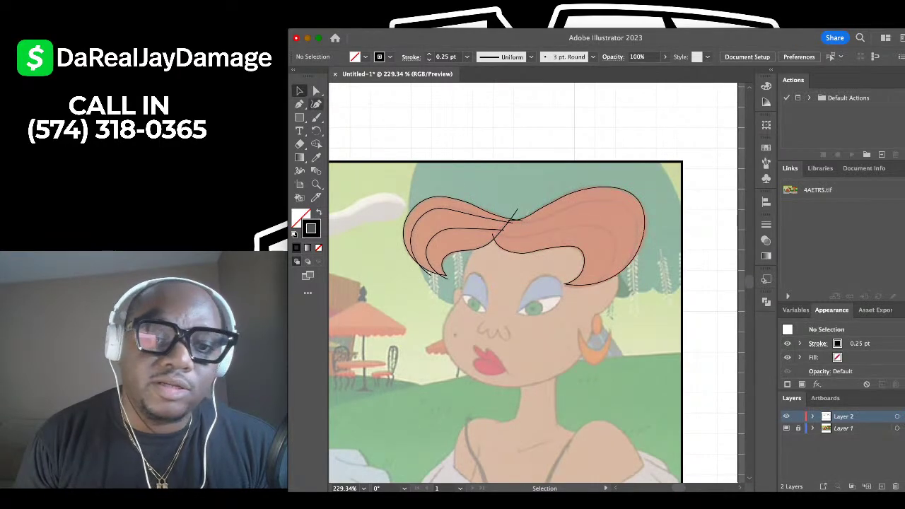
Trace the second curl's inner strand line with the Curvature tool, from the parting round to just past its lower edge.
click(316, 104)
scroll(510, 218, up, 4)
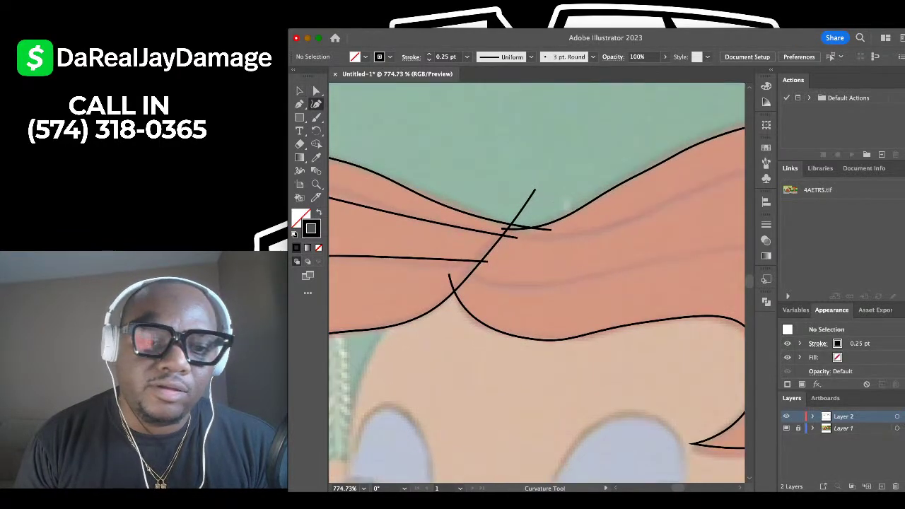
click(460, 268)
scroll(460, 268, down, 2)
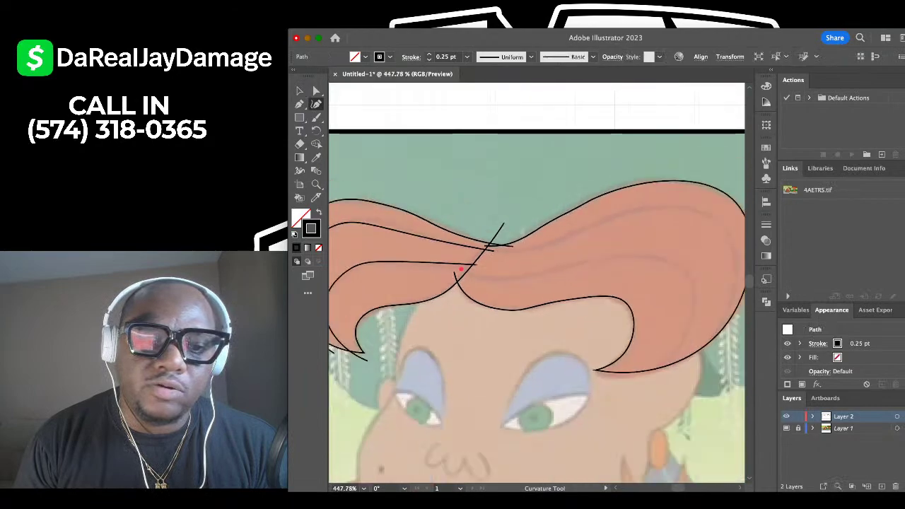
click(605, 258)
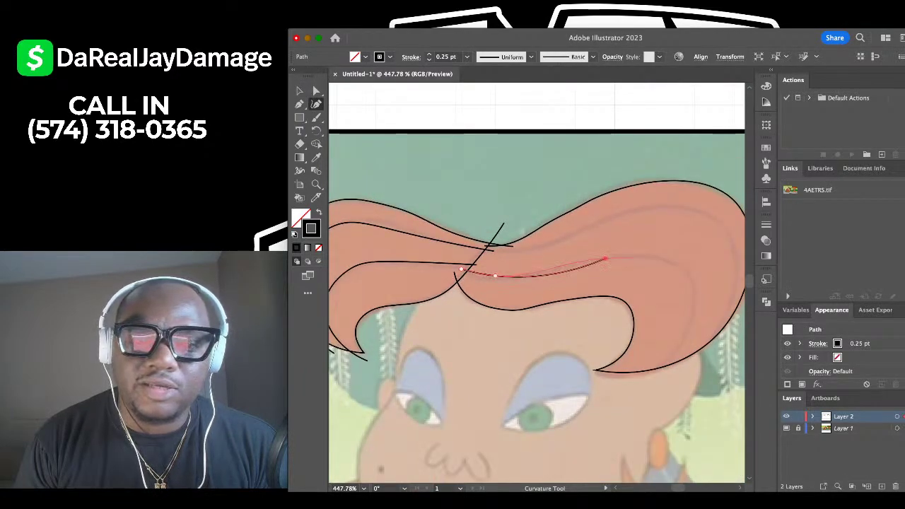
click(684, 269)
click(687, 327)
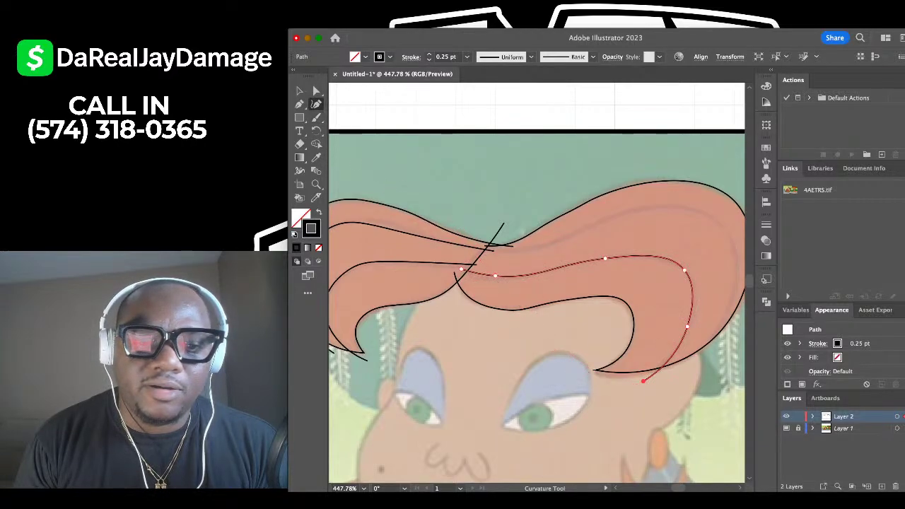
Adjust the inner strand line's point near the parting to match the reference, and end the path.
scroll(558, 271, up, 3)
drag(439, 284, 438, 286)
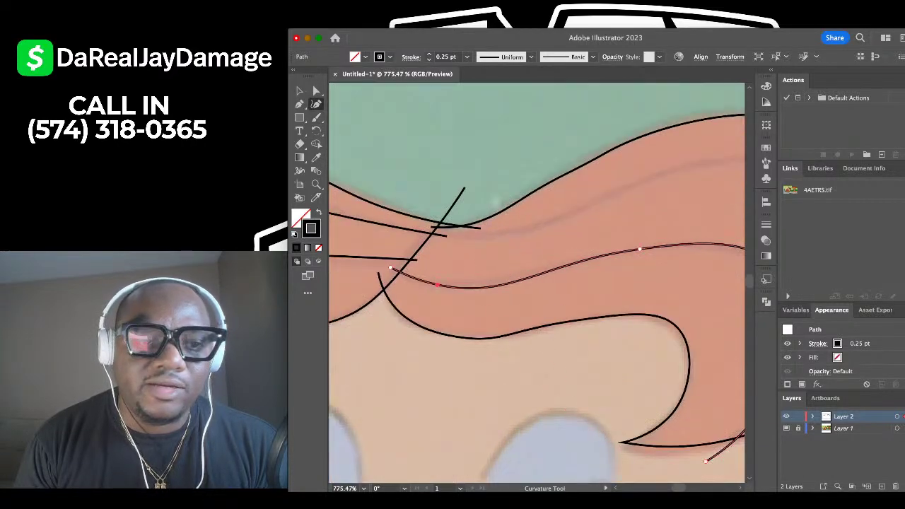
scroll(439, 285, down, 4)
key(v)
key(super+shift+a)
Draw the second curl's outer strand line with the Curvature tool, from the parting under the crest to past the lower edge.
key(shift+grave)
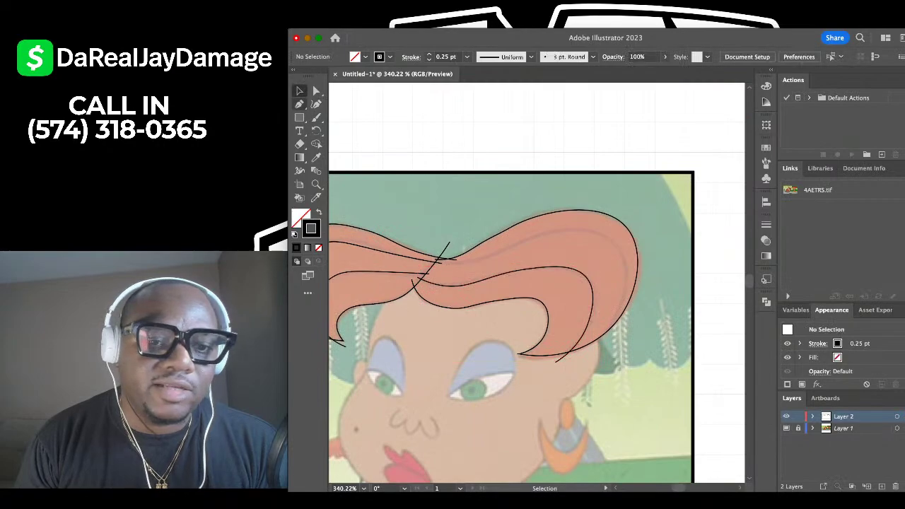
scroll(450, 260, up, 3)
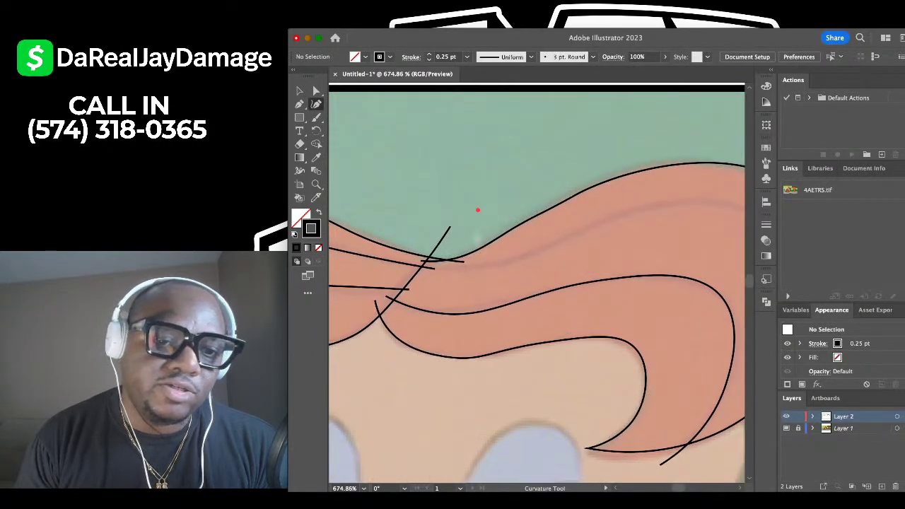
scroll(408, 265, down, 3)
click(410, 266)
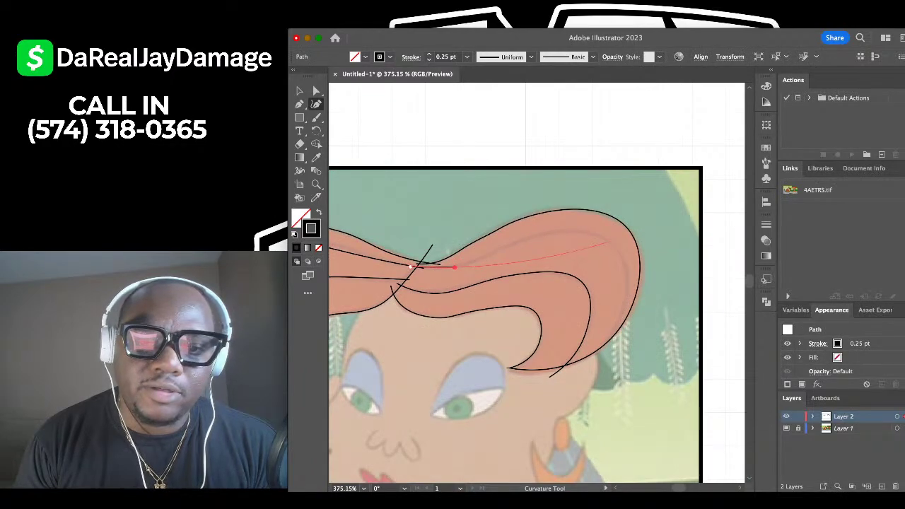
click(608, 241)
click(589, 369)
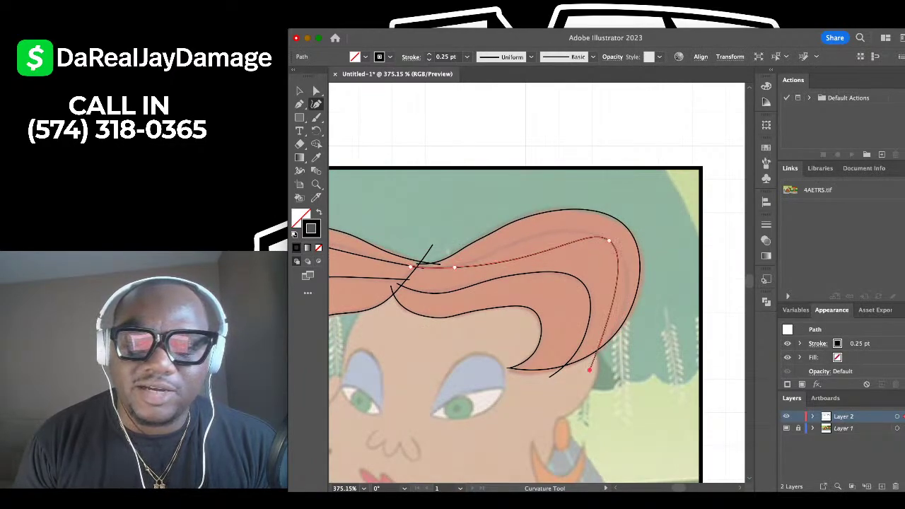
Bend the outer strand line to follow the reference along the curl's outer side and crest, and end the path.
scroll(610, 309, up, 3)
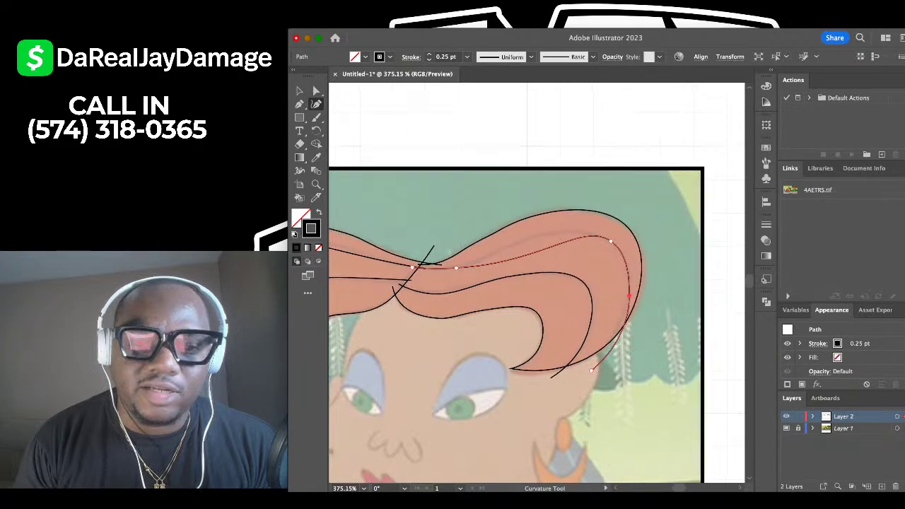
drag(555, 265, 602, 226)
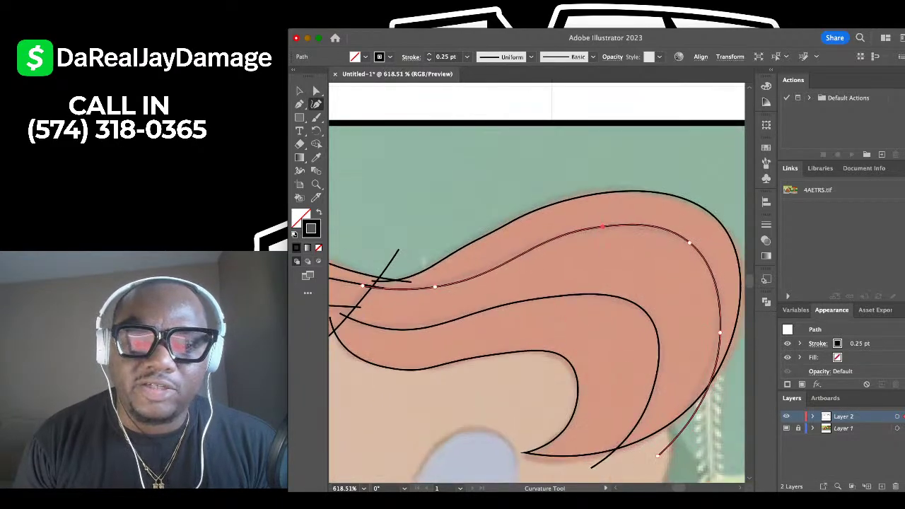
scroll(630, 201, down, 5)
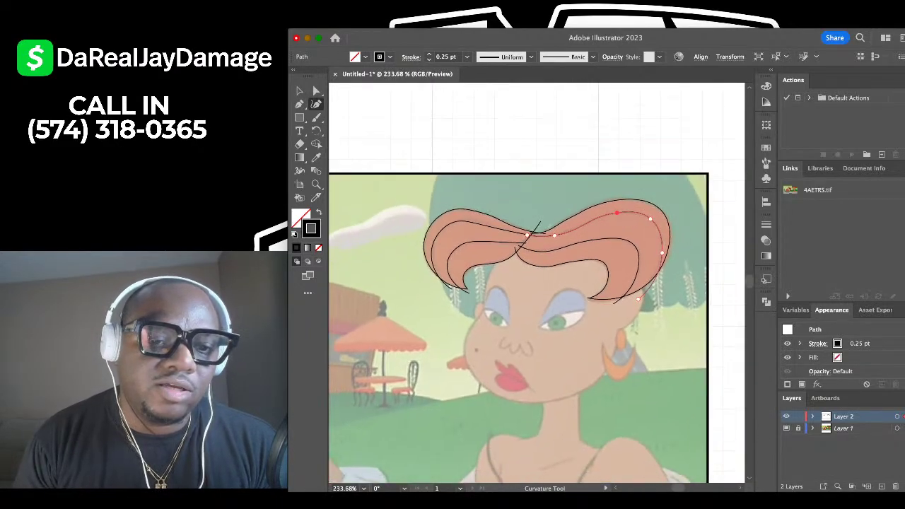
click(300, 90)
click(426, 119)
scroll(426, 118, down, 2)
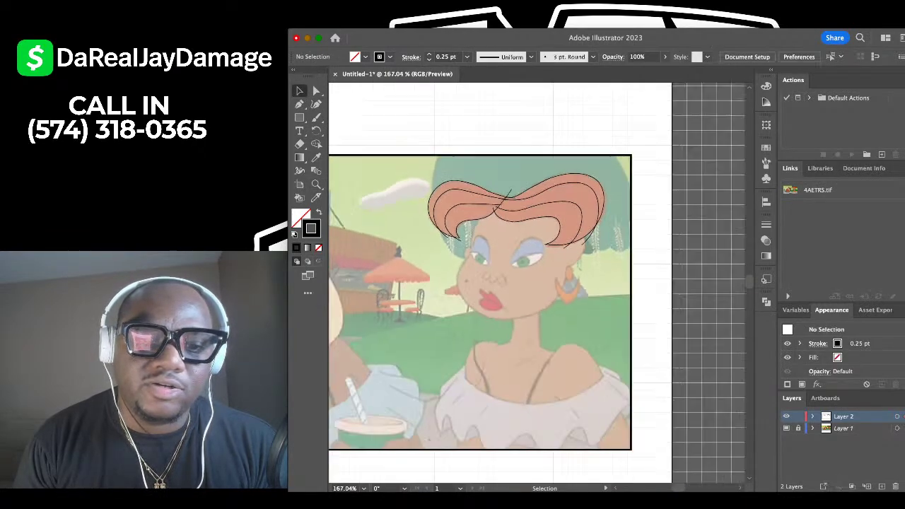
Trace the forehead edge with the Curvature tool, curving from inside the hair near the parting down to the left eye's outer corner.
scroll(426, 118, down, 2)
scroll(452, 166, up, 5)
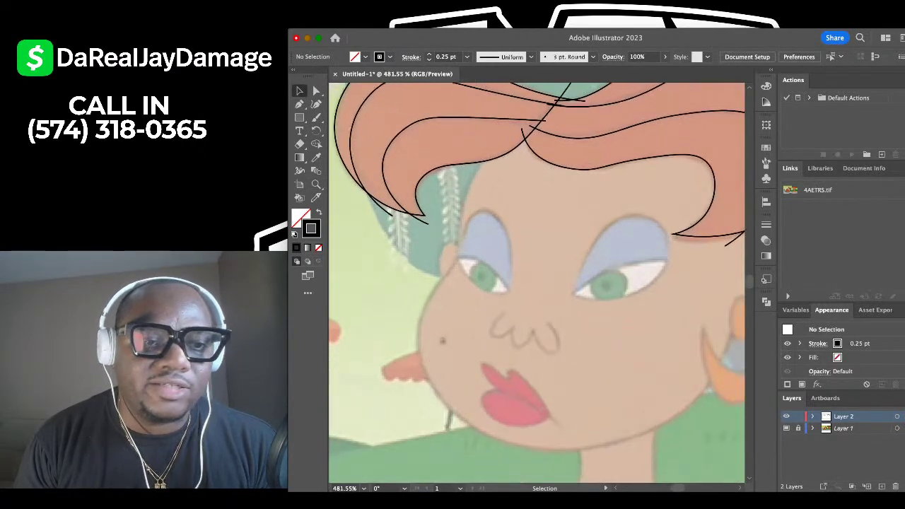
key(shift+asciitilde)
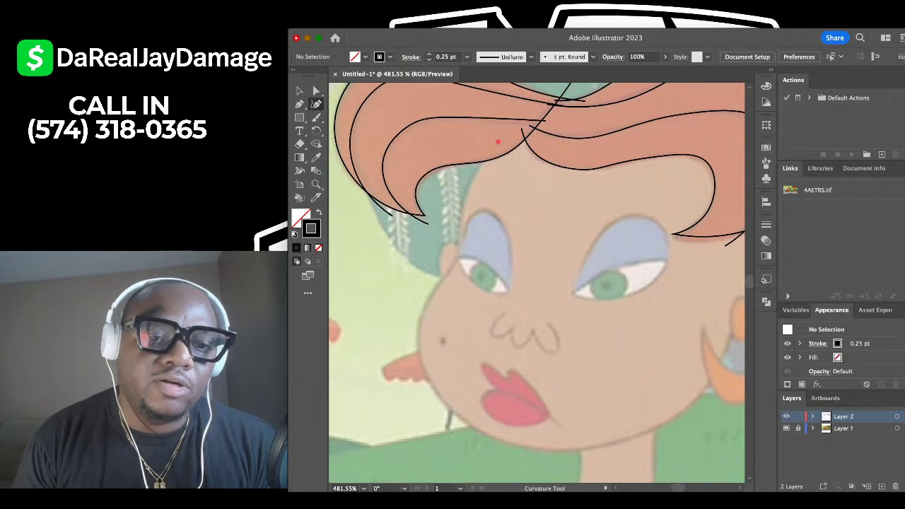
click(498, 142)
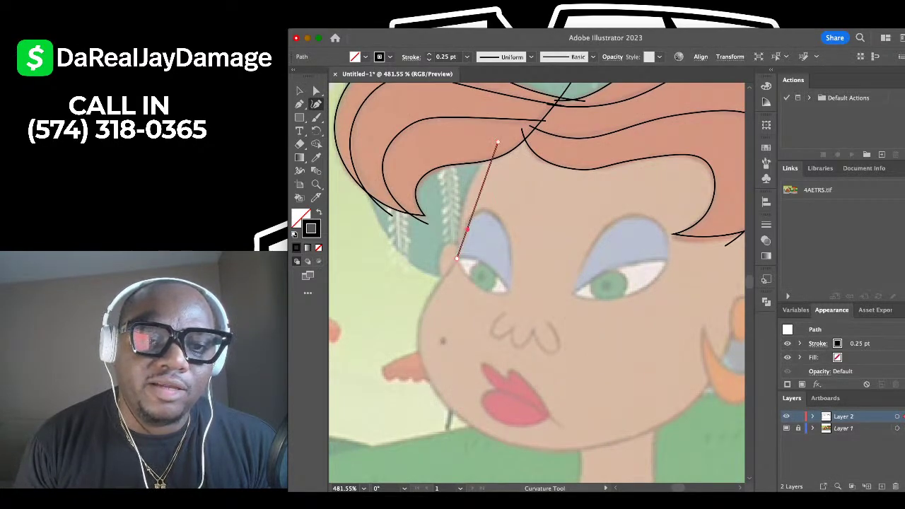
drag(467, 229, 468, 193)
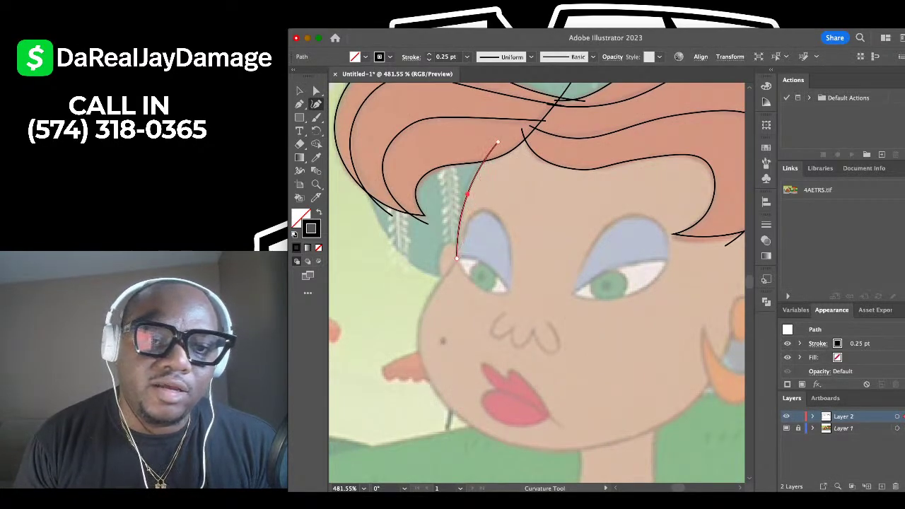
mouse_move(497, 142)
mouse_down()
mouse_move(512, 135)
mouse_move(502, 139)
mouse_up()
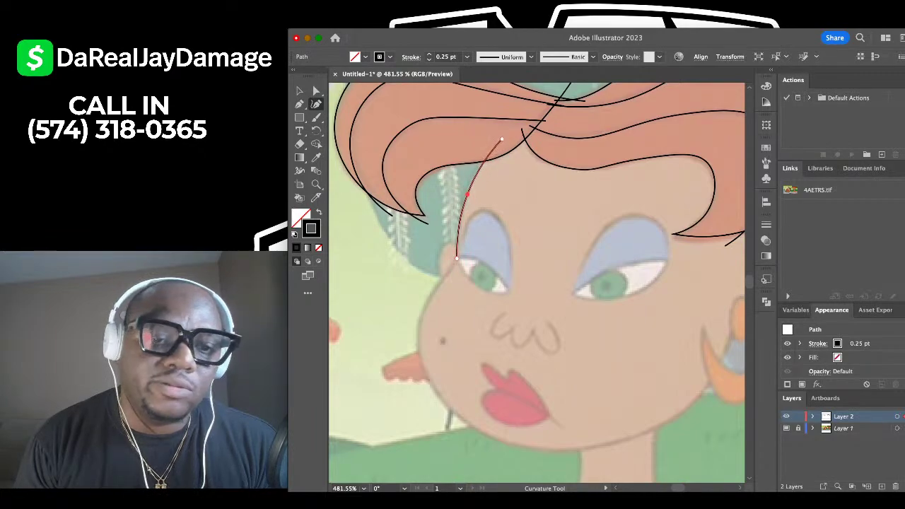
Extend the face path with straight Pen segments, from the left eye's corner across to the earring's top and up into the right curl.
key(p)
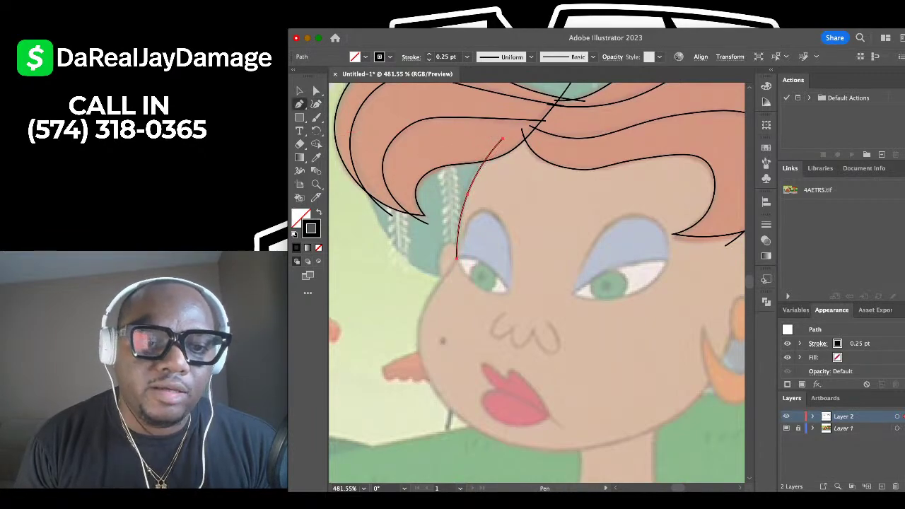
scroll(414, 246, down, 1)
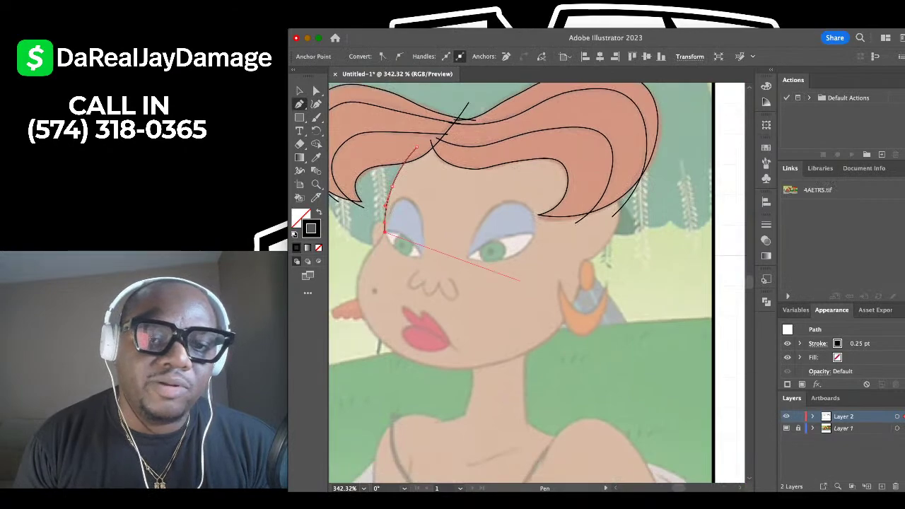
scroll(525, 269, up, 3)
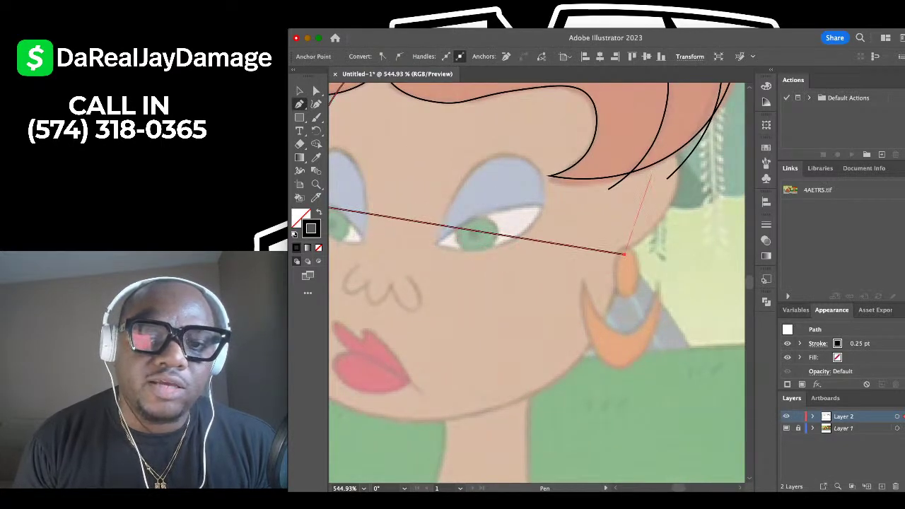
scroll(624, 253, down, 3)
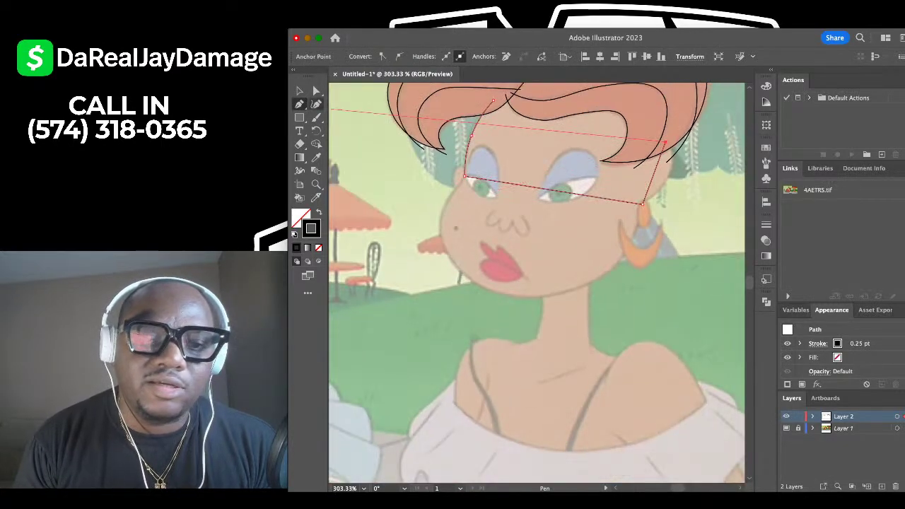
Bend the segment between the eye corner and the earring with the Curvature tool to follow the cheek, chin and jaw.
key(shift+`)
scroll(541, 215, up, 1)
drag(488, 170, 406, 247)
drag(566, 234, 628, 295)
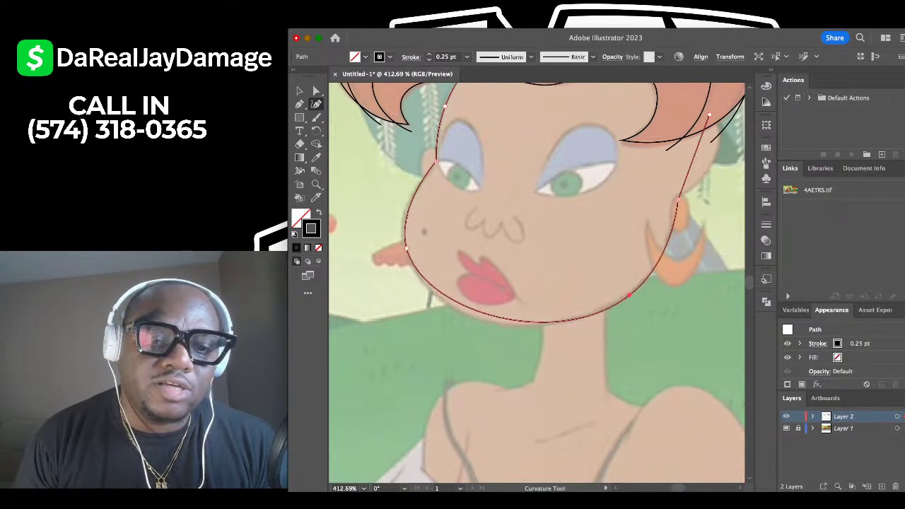
drag(443, 291, 436, 292)
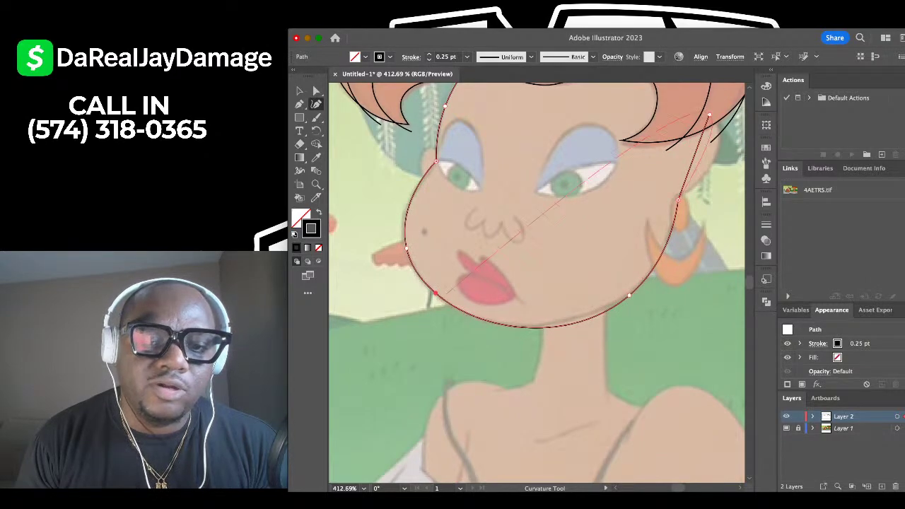
drag(629, 295, 640, 281)
Curve the segment above the earring outward along the ear's outer edge up to the hair, and end the face path.
scroll(640, 281, up, 5)
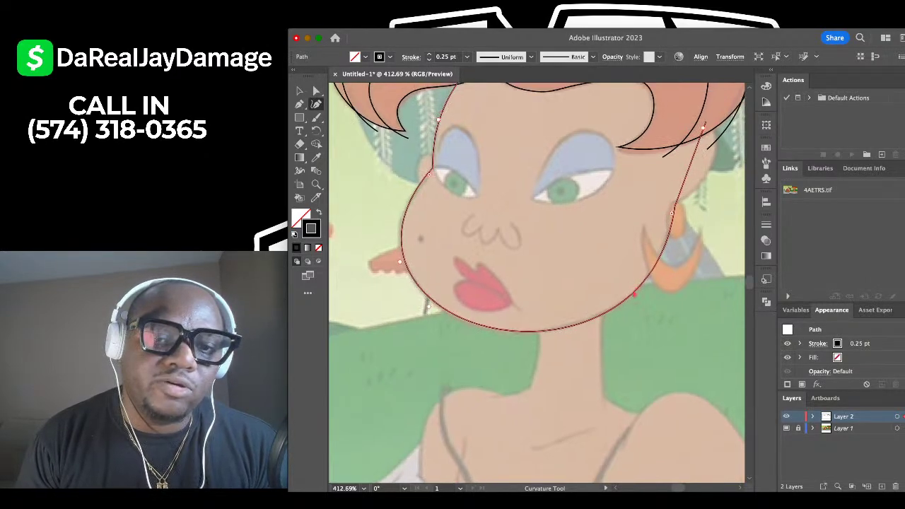
scroll(640, 280, up, 1)
scroll(622, 261, up, 2)
scroll(622, 262, right, 2)
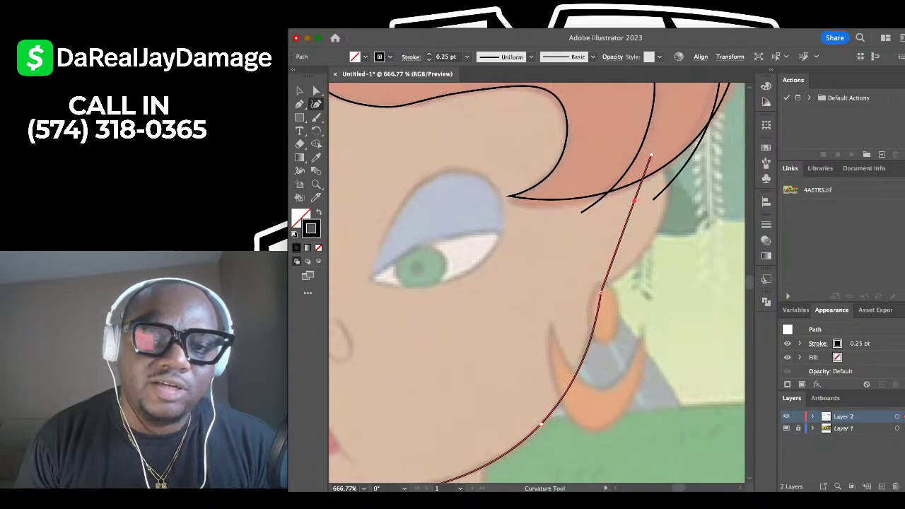
drag(634, 202, 665, 181)
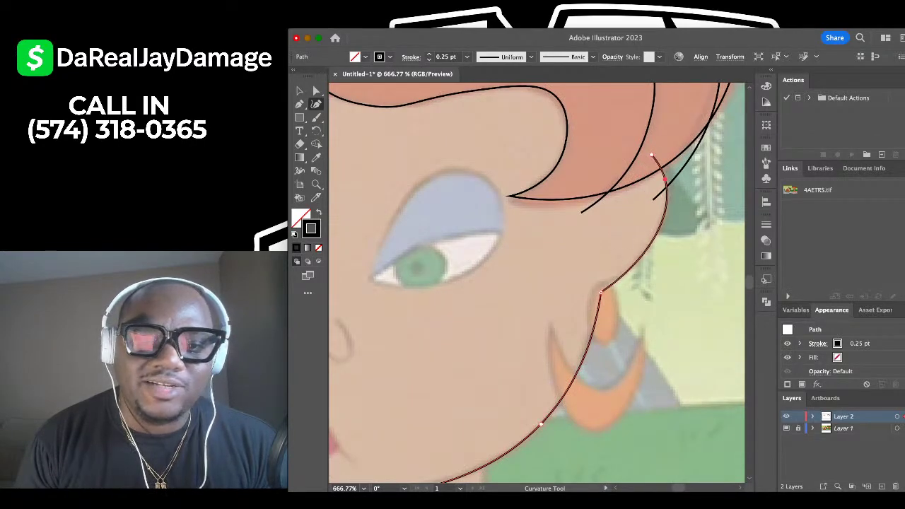
scroll(644, 234, down, 5)
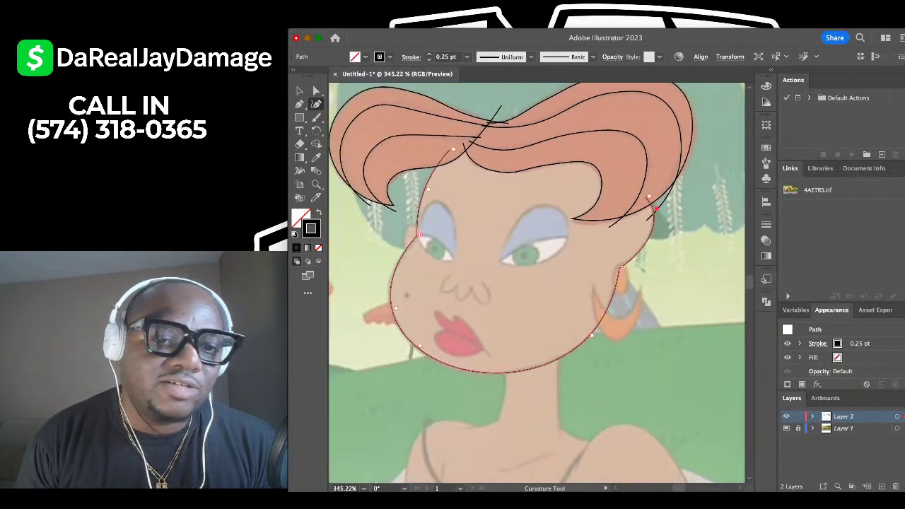
scroll(537, 282, left, 2)
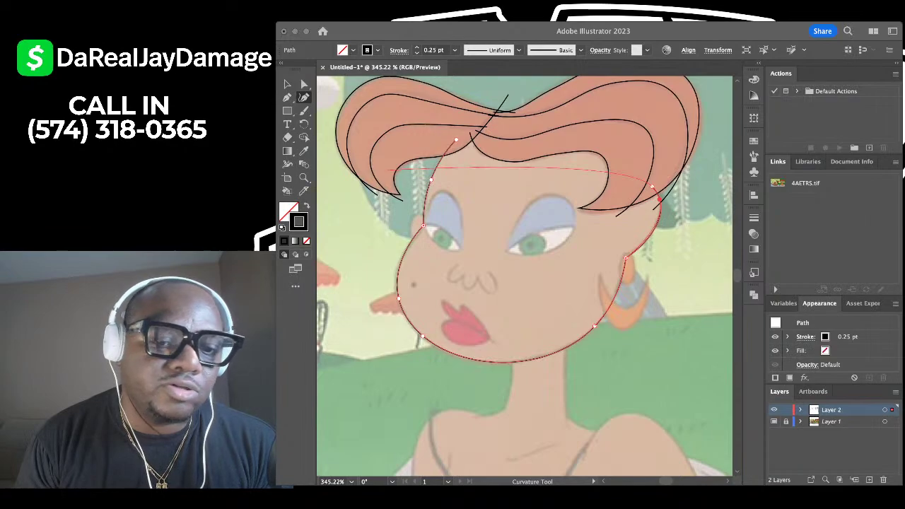
scroll(441, 220, up, 3)
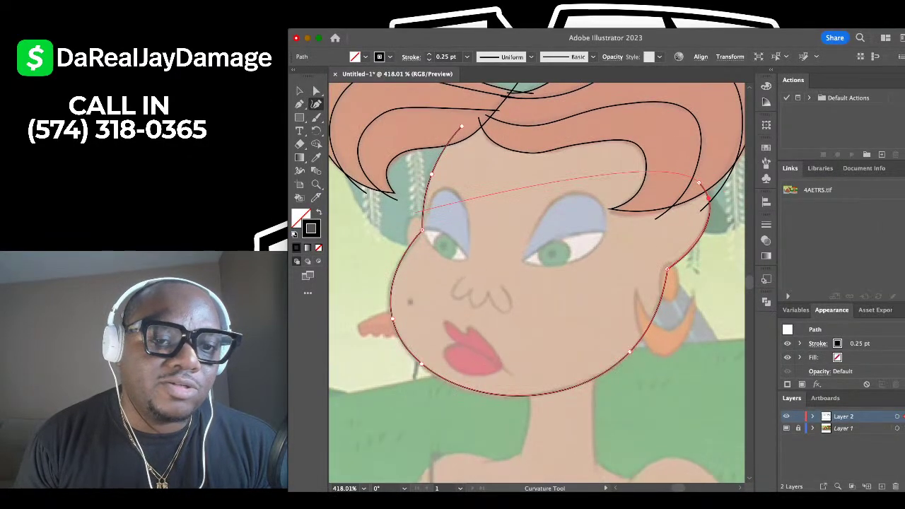
key(v)
click(400, 240)
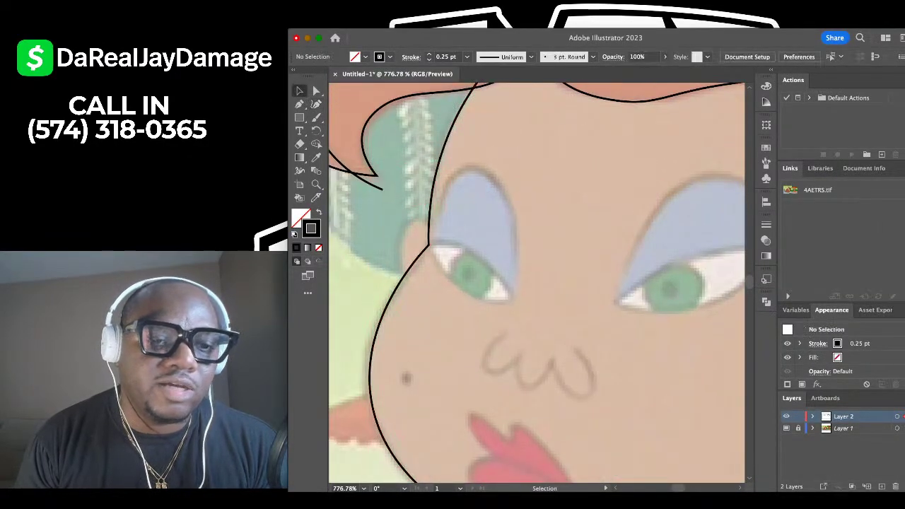
Outline the small ear beside the left eye with the Curvature tool, with both ends overlapping the face line, and fit it to the reference.
scroll(400, 240, up, 3)
click(467, 228)
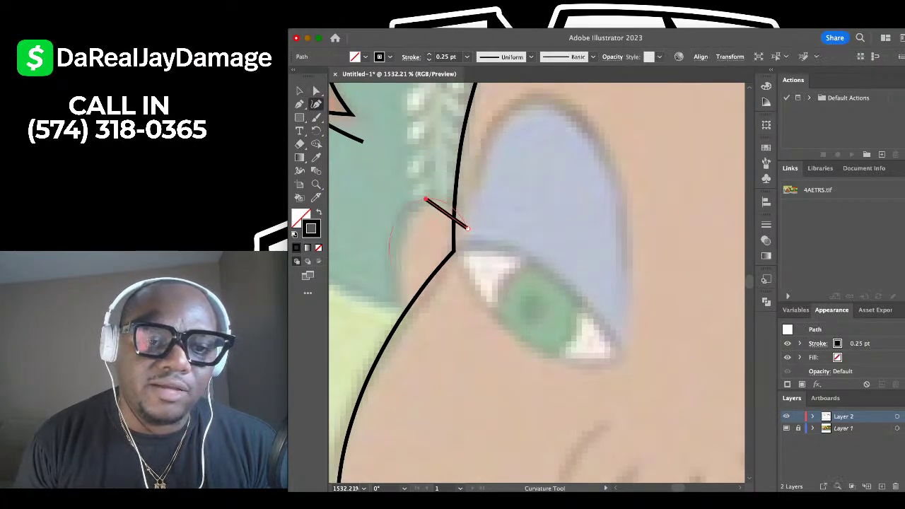
click(410, 337)
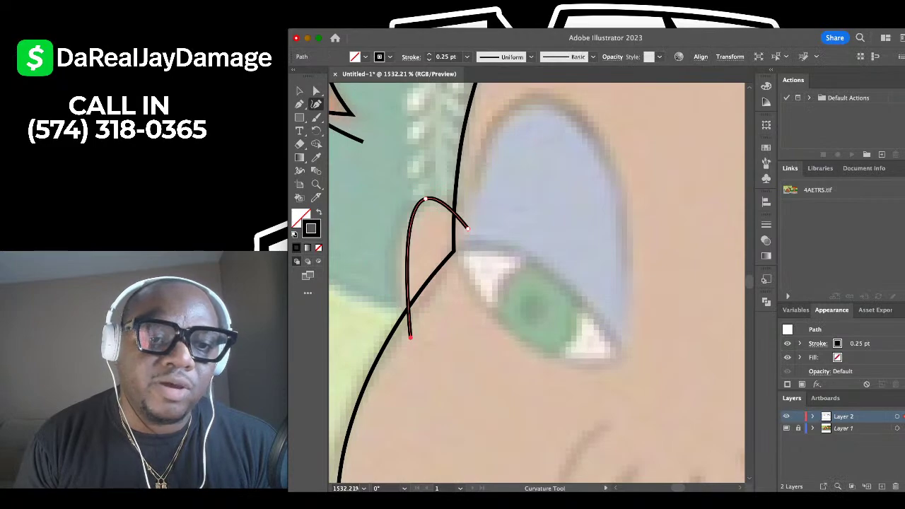
drag(407, 269, 399, 208)
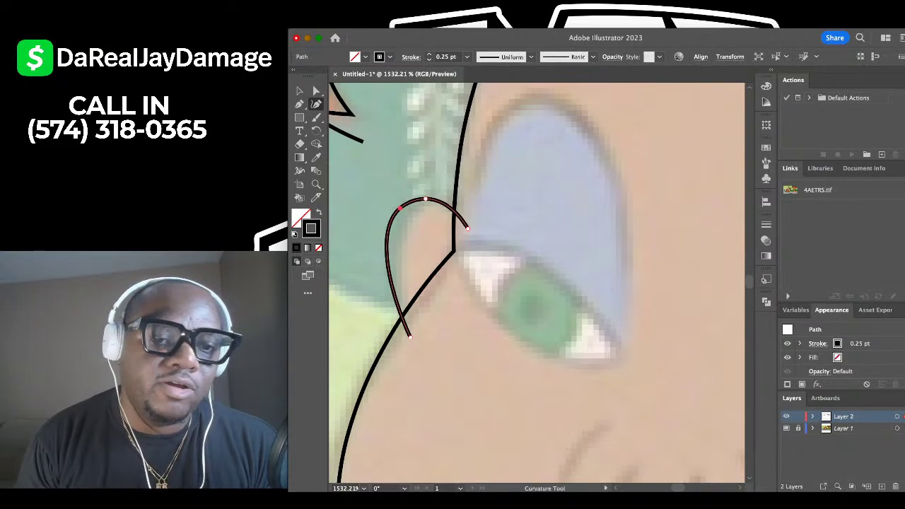
key(v)
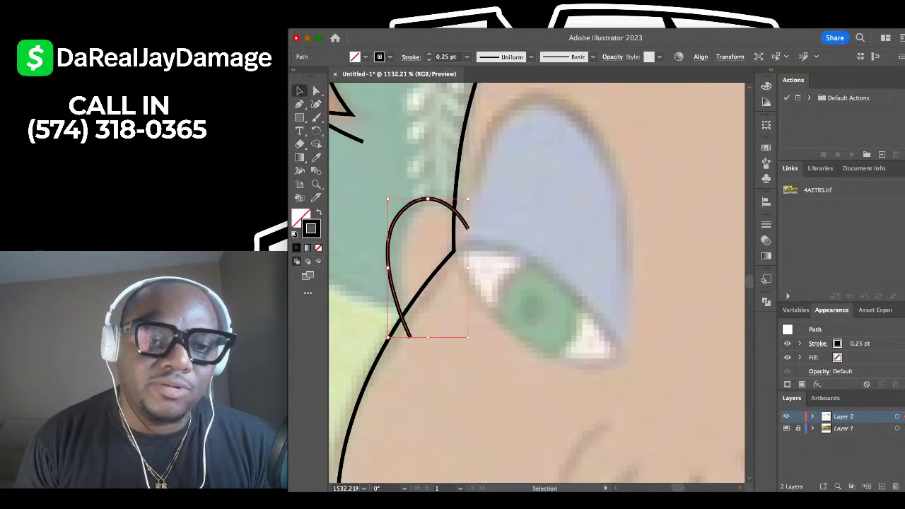
drag(468, 198, 465, 214)
click(581, 154)
scroll(582, 154, down, 5)
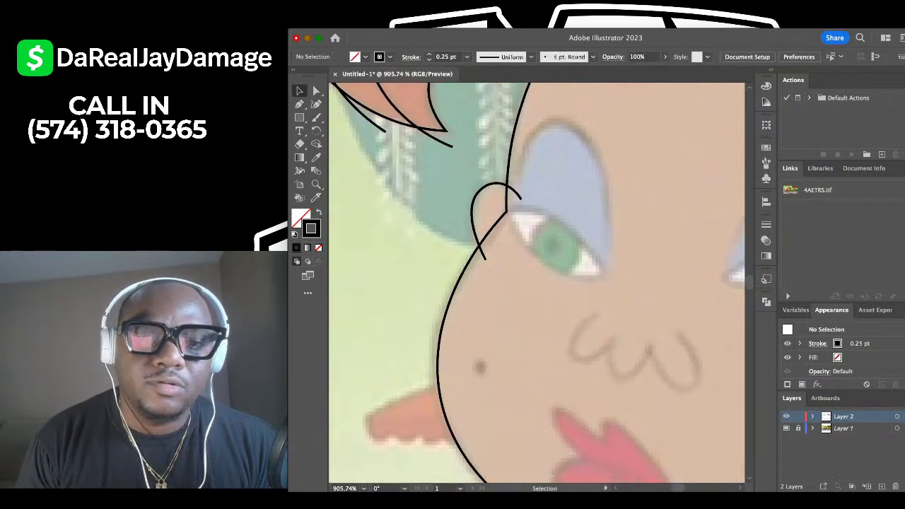
Try tracing the earring's upper oval as a closed shape with the Curvature tool, and delete the oval.
scroll(582, 154, down, 5)
scroll(594, 157, right, 5)
scroll(622, 164, up, 4)
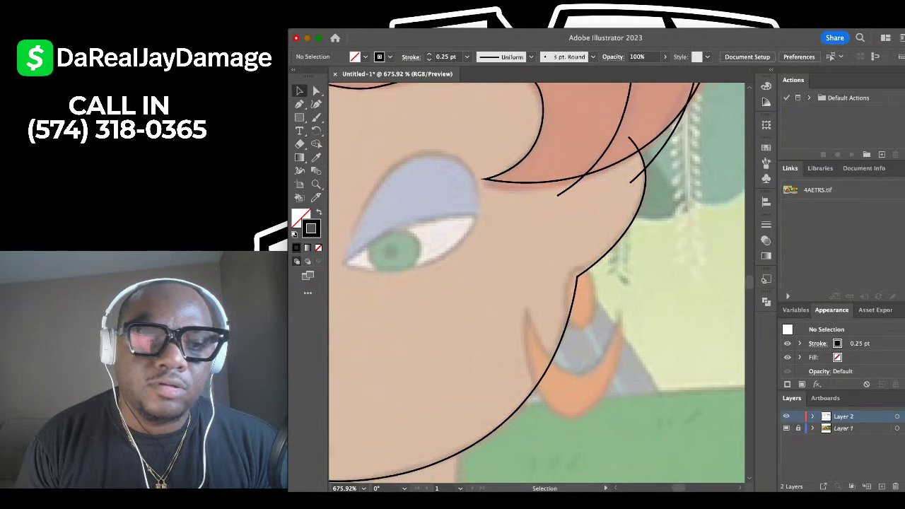
scroll(536, 283, up, 2)
key(shift+grave)
scroll(536, 282, up, 2)
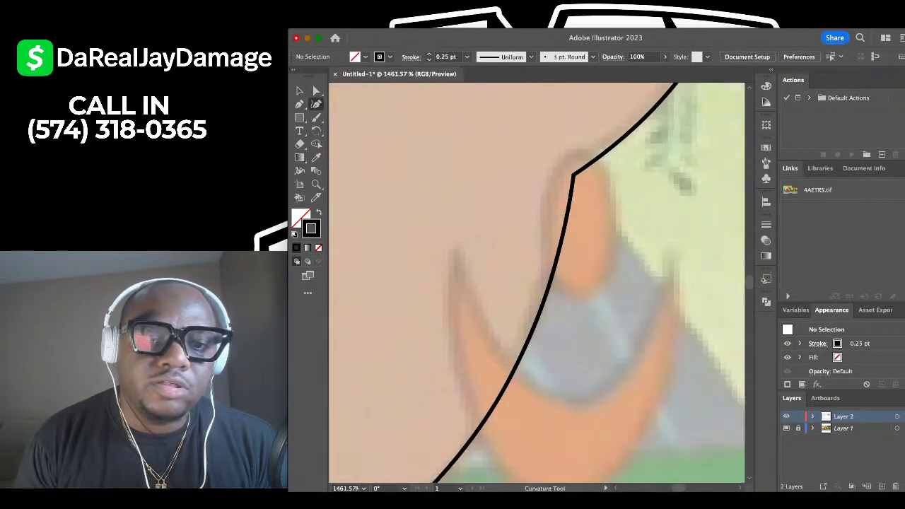
click(561, 156)
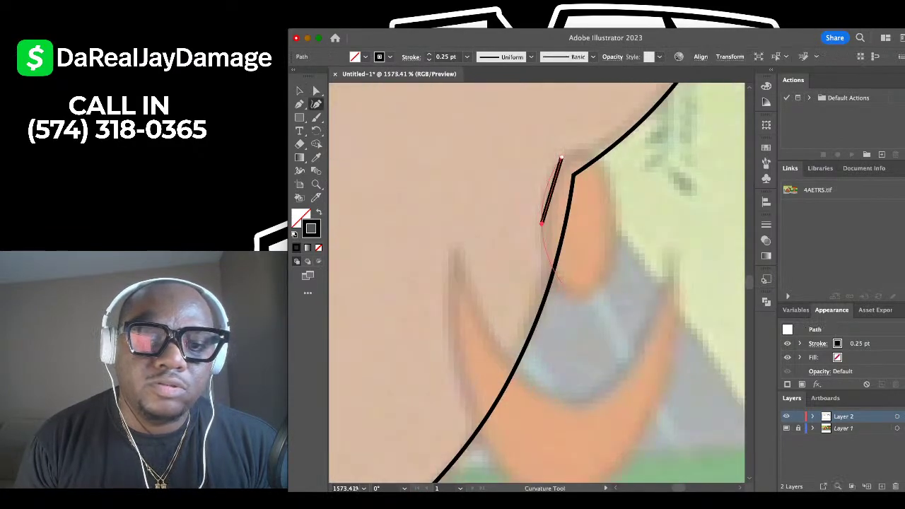
click(576, 293)
click(613, 212)
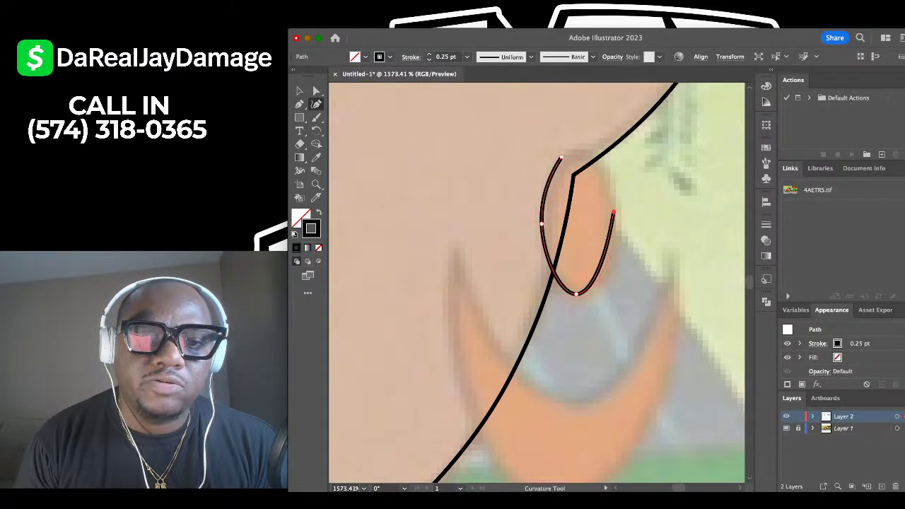
drag(561, 157, 577, 154)
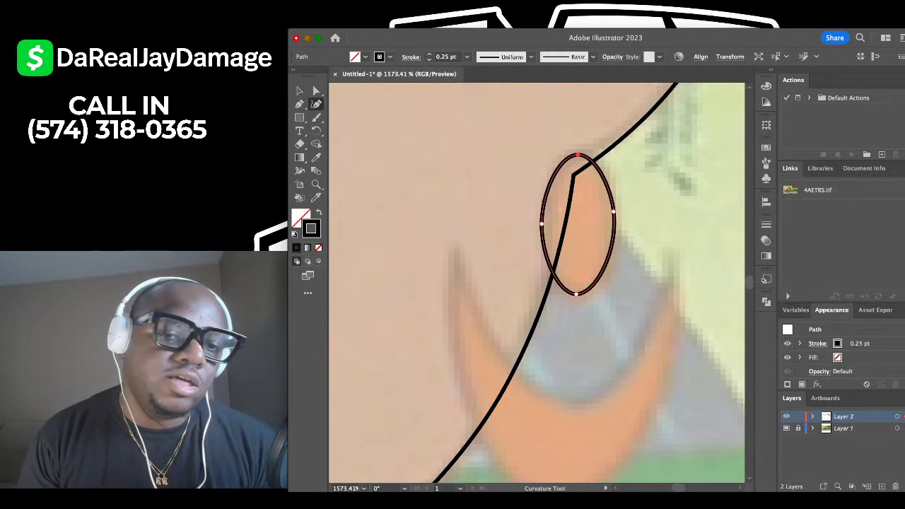
scroll(578, 154, down, 6)
scroll(603, 119, up, 4)
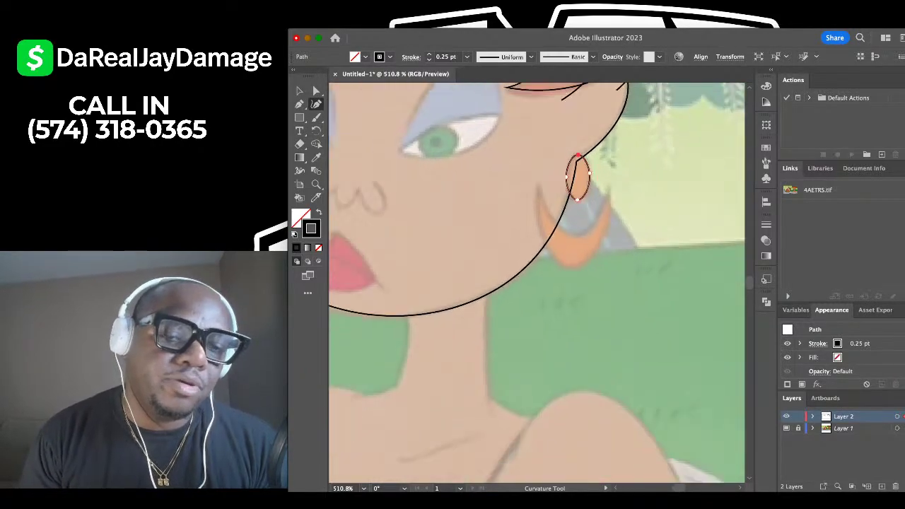
key(Delete)
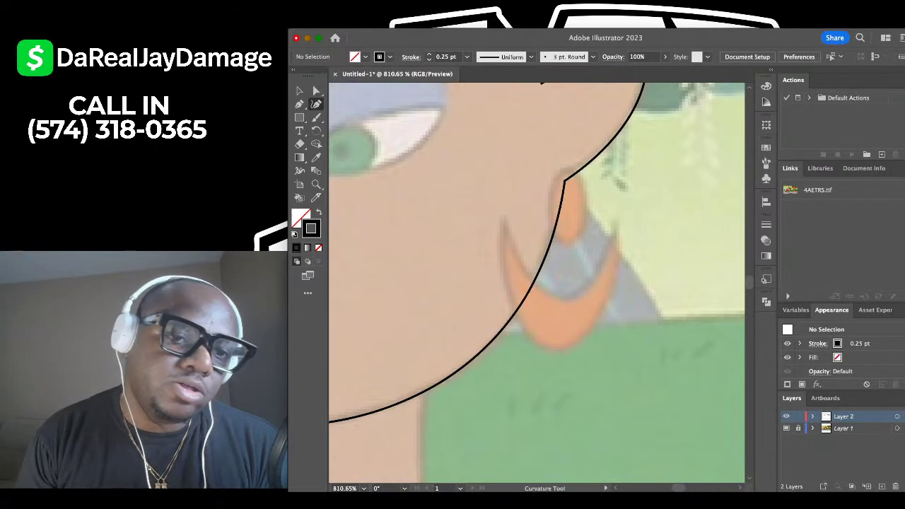
Draw a small ellipse over the beauty mark on the left cheek with the Ellipse tool.
key(l)
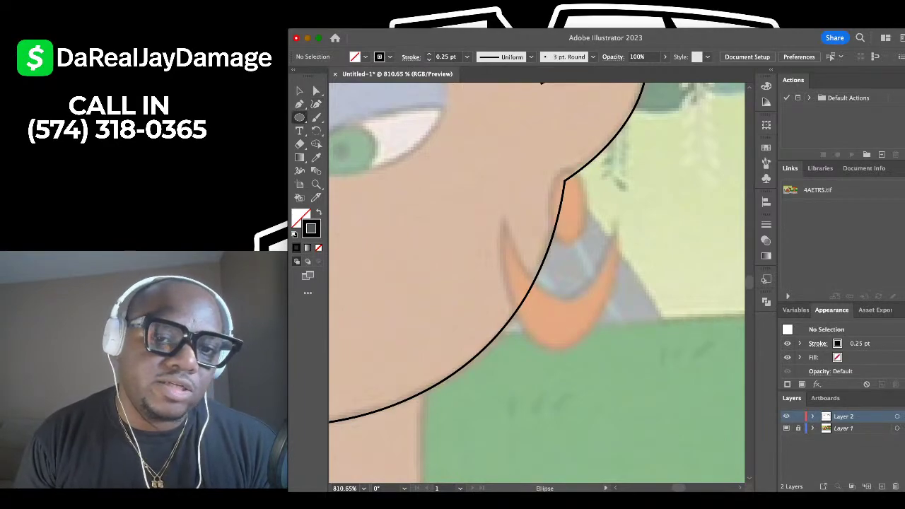
scroll(592, 181, up, 4)
scroll(558, 191, down, 5)
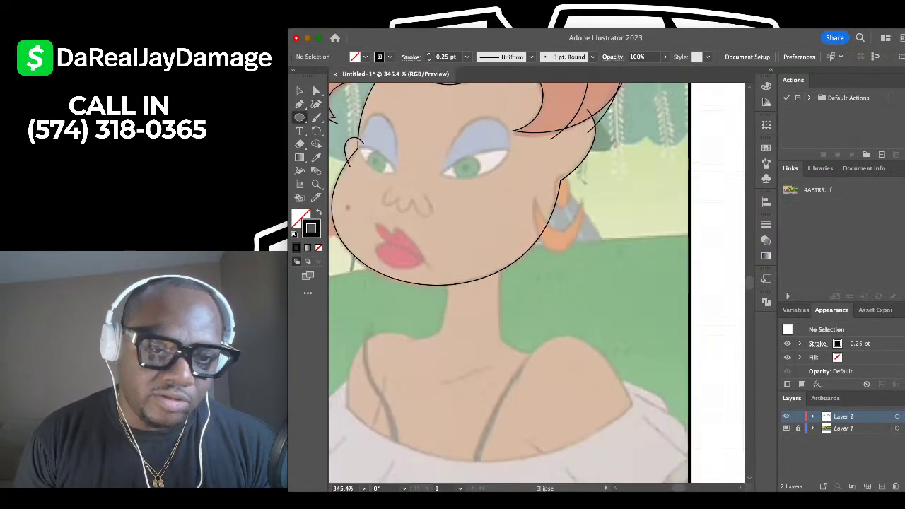
scroll(527, 193, up, 5)
scroll(534, 198, down, 4)
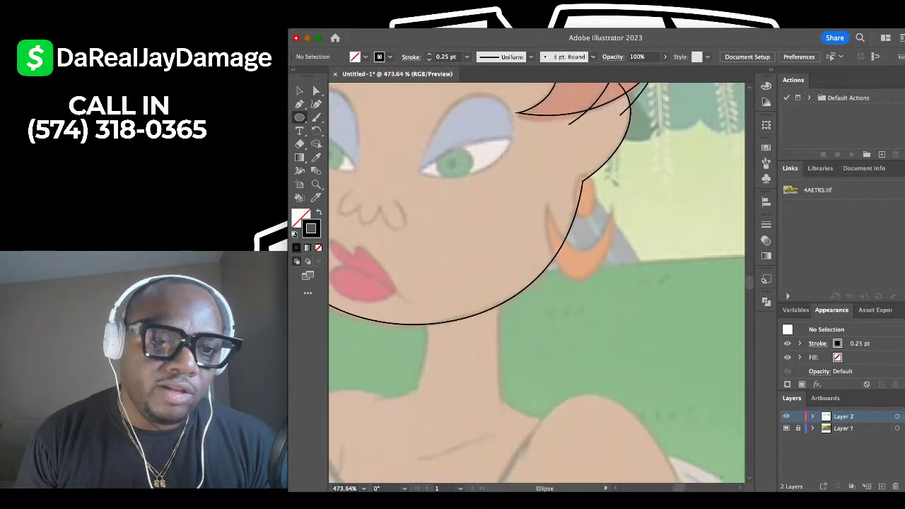
scroll(534, 198, left, 4)
scroll(403, 246, up, 9)
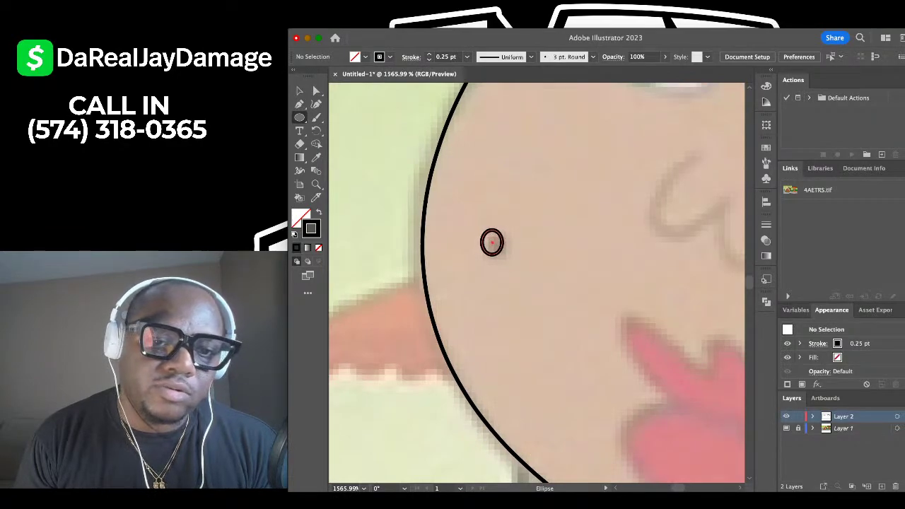
scroll(505, 239, down, 9)
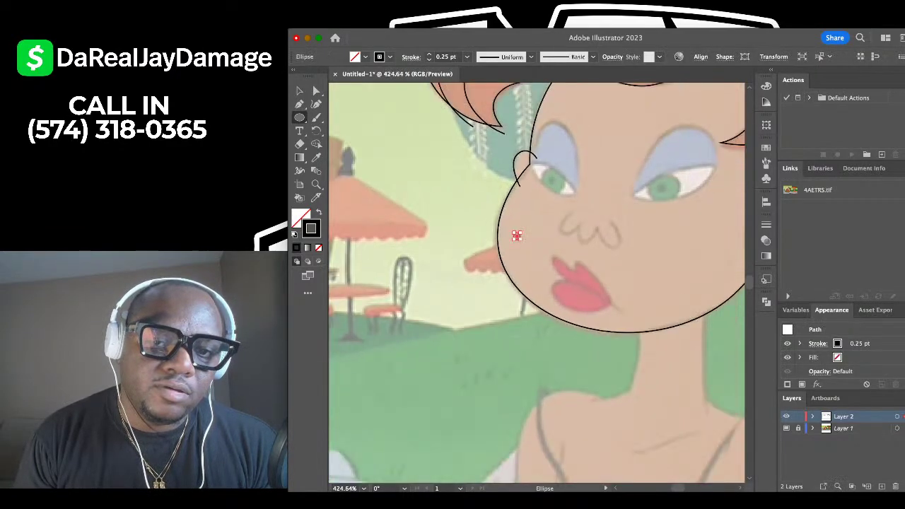
Draw a tall ellipse over the earring's upper oval with the Ellipse tool and deselect it.
scroll(636, 233, up, 8)
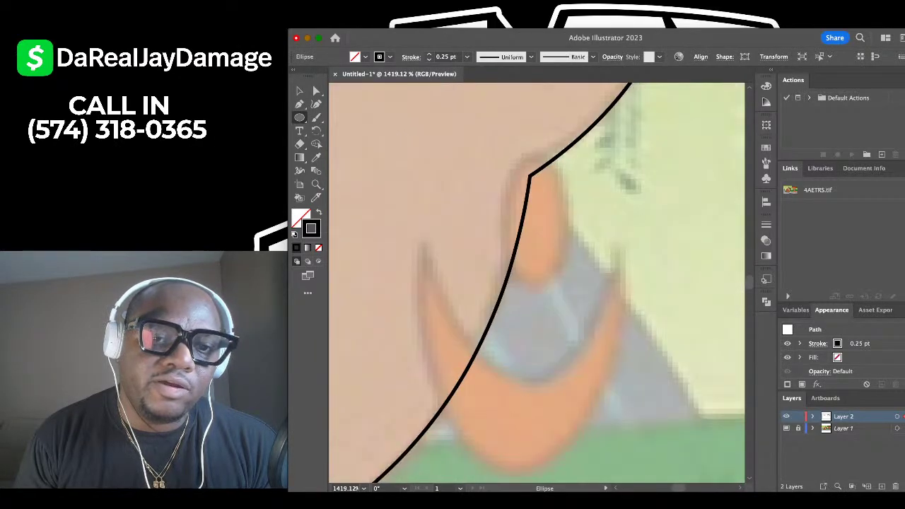
drag(499, 162, 569, 286)
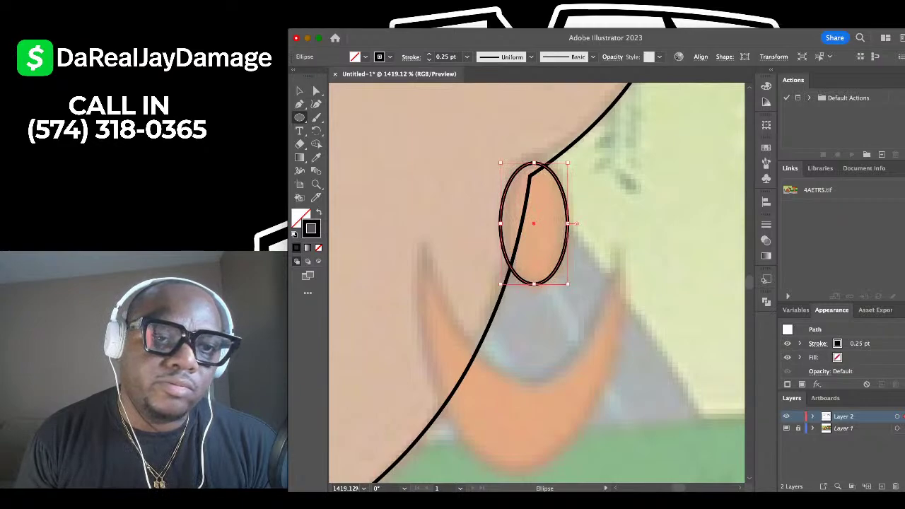
key(v)
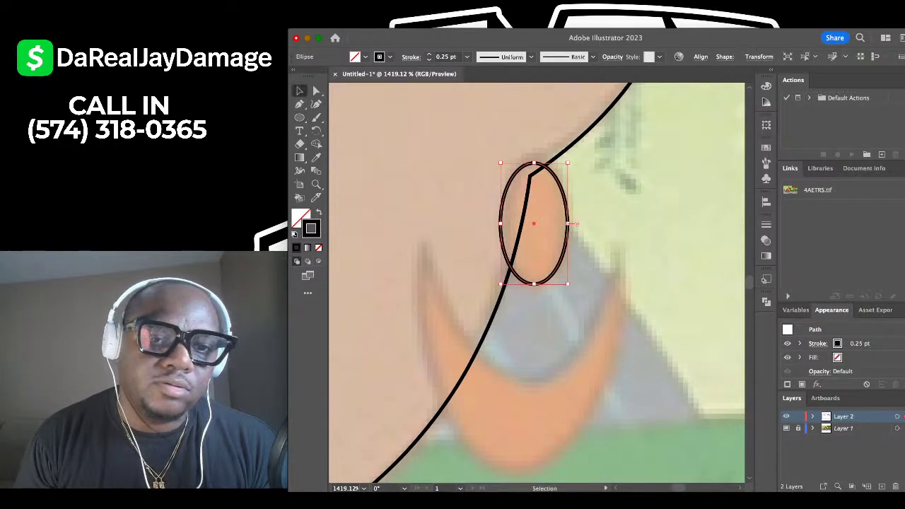
click(424, 156)
Draw a closed triangle with the Pen tool through the earring crescent's two upper tips and its lowest point.
scroll(425, 156, down, 8)
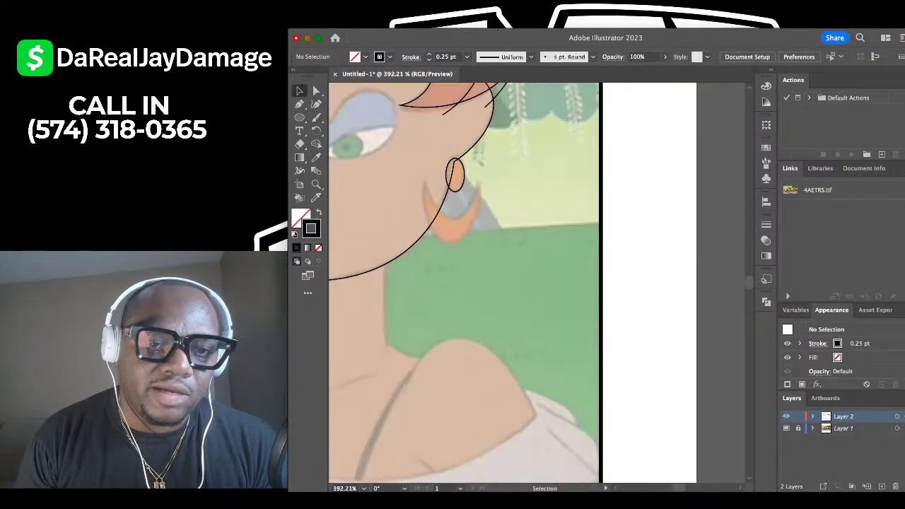
scroll(425, 157, up, 4)
scroll(456, 287, up, 2)
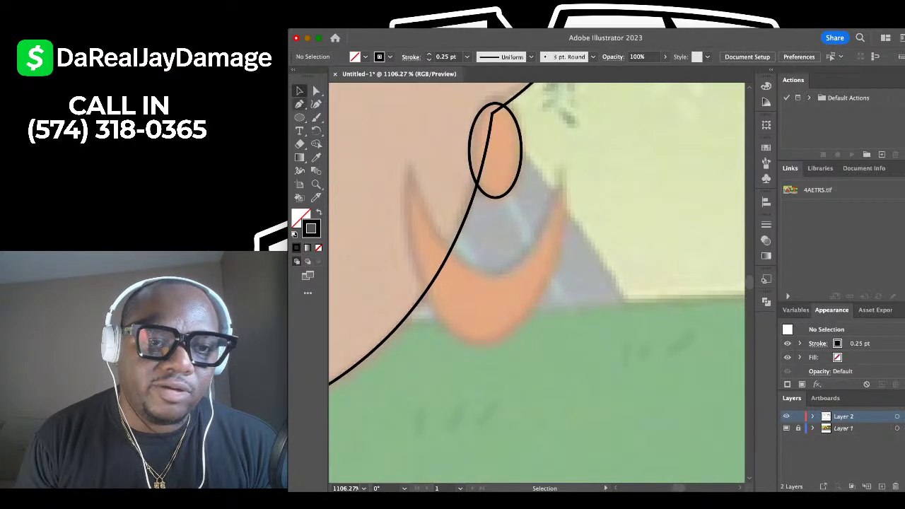
key(p)
click(407, 165)
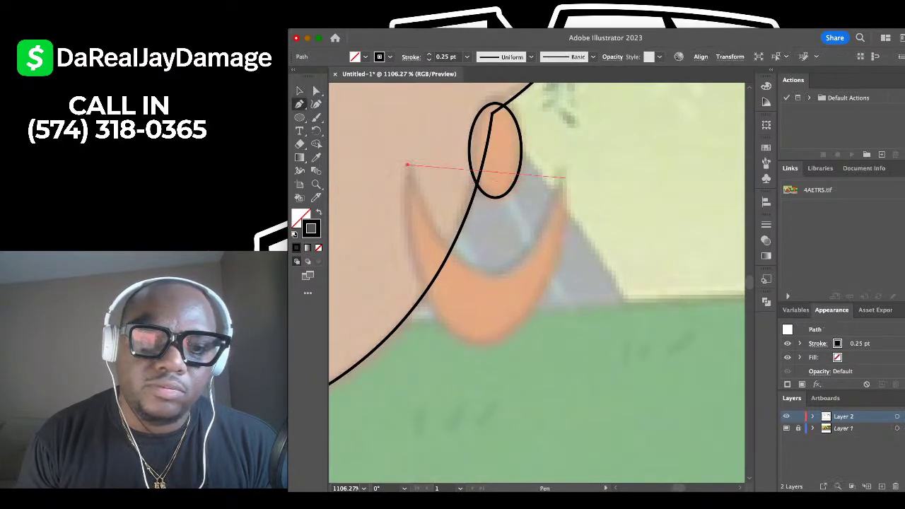
click(566, 172)
click(483, 342)
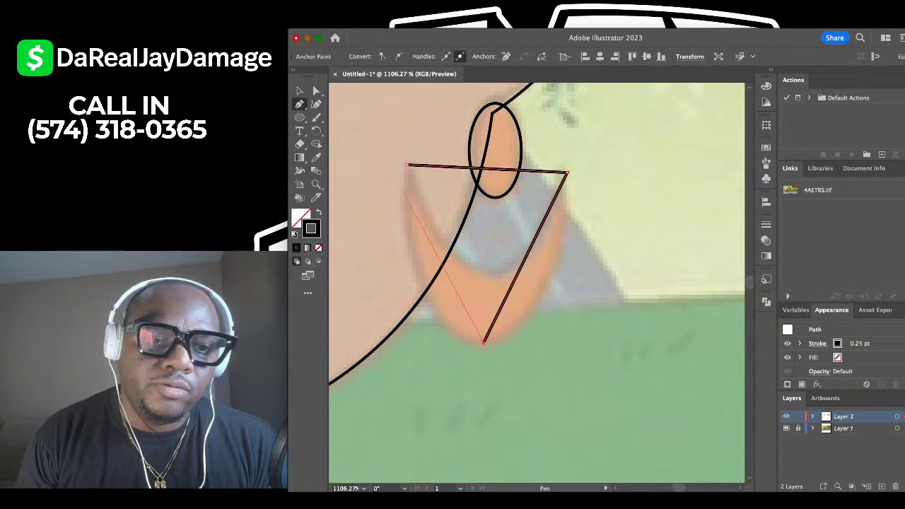
click(407, 165)
Bend the triangle's upper edge down along the crescent's inner curve and smooth its bottom corner with the Curvature tool.
key(shift+grave)
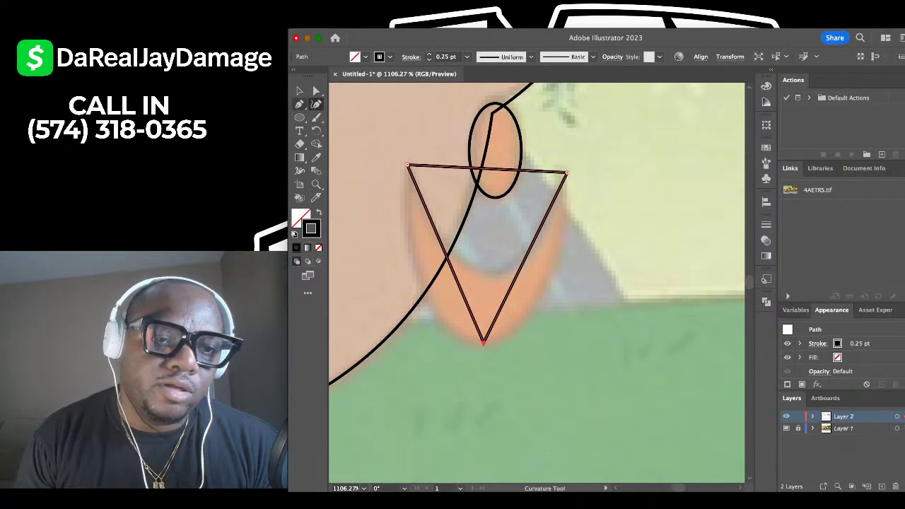
scroll(536, 282, down, 3)
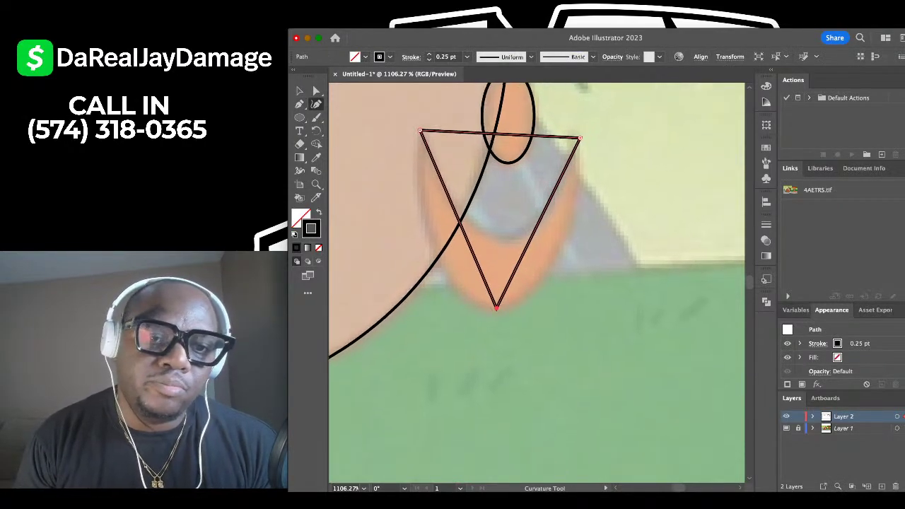
drag(483, 135, 488, 232)
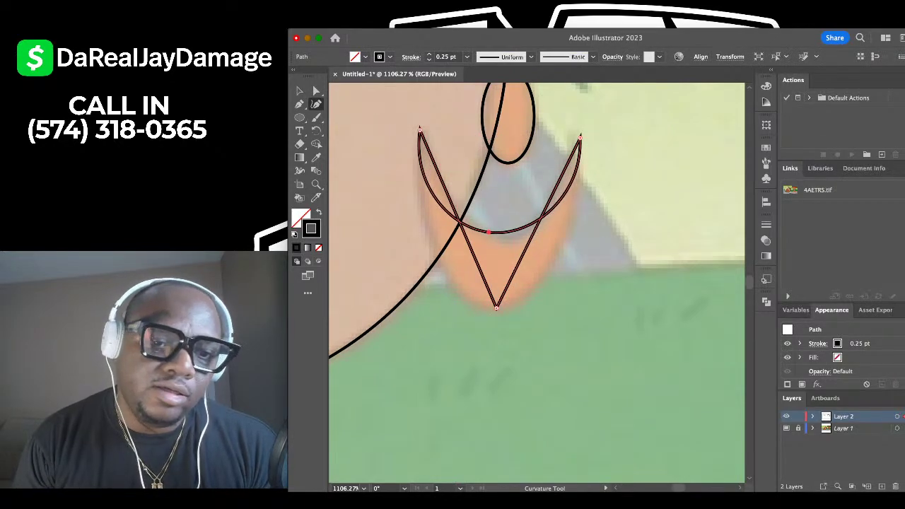
scroll(500, 304, up, 5)
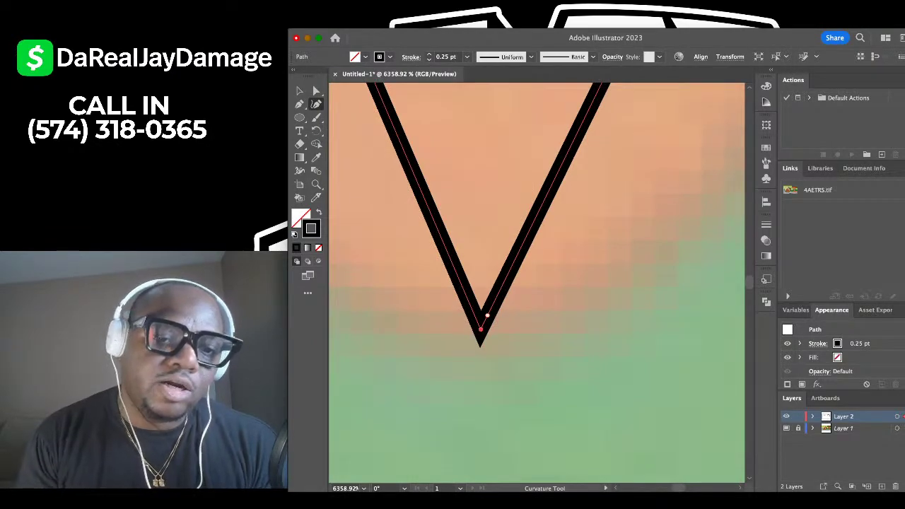
scroll(480, 325, down, 5)
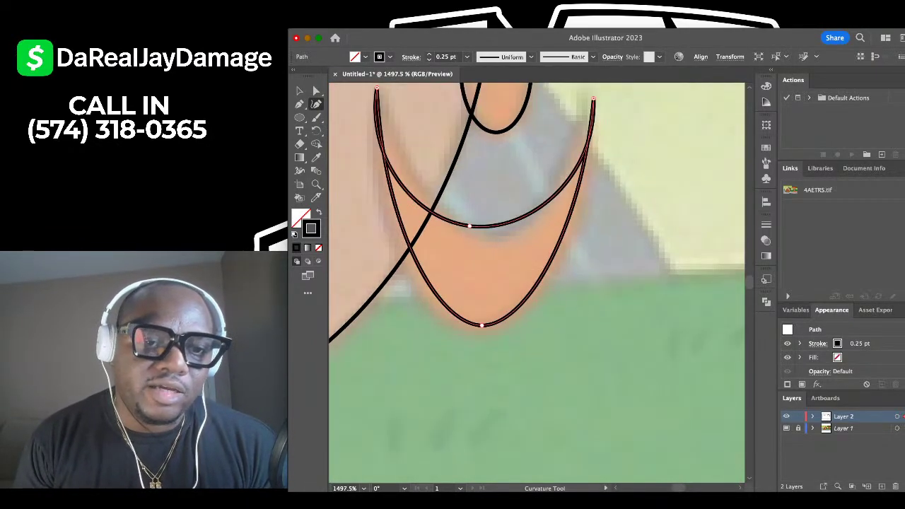
scroll(536, 282, up, 2)
drag(542, 293, 573, 287)
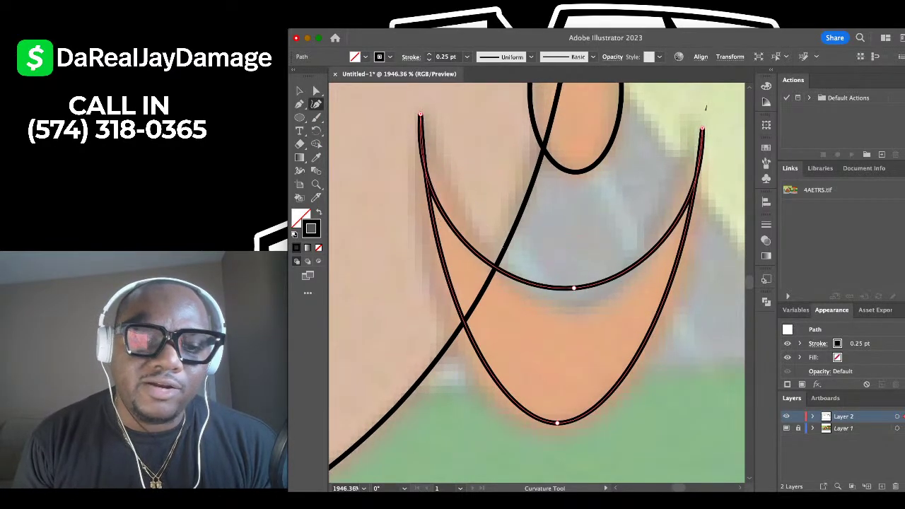
Widen both sides of the crescent's lower curve and lower the middle of its inner curve to match the reference.
scroll(527, 364, down, 3)
drag(499, 362, 506, 379)
drag(582, 371, 590, 381)
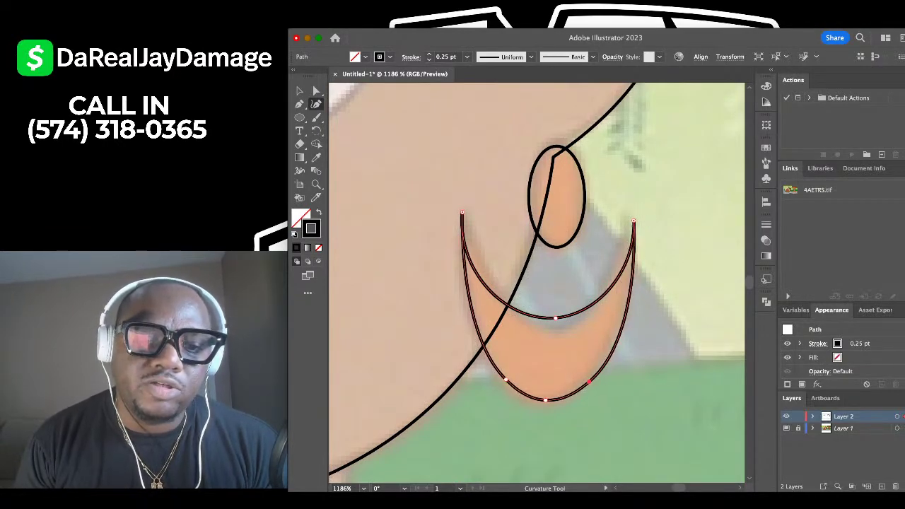
drag(555, 318, 555, 329)
Shift the crescent's left tip slightly inward, shape the inner edge near both tips to the reference, and deselect the shape.
scroll(533, 216, up, 3)
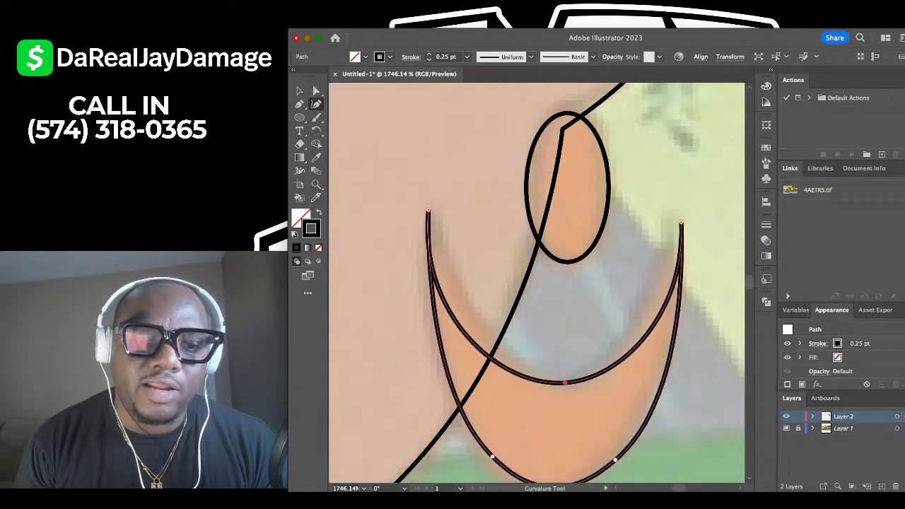
mouse_move(428, 210)
mouse_down()
mouse_move(436, 221)
mouse_move(433, 213)
mouse_up()
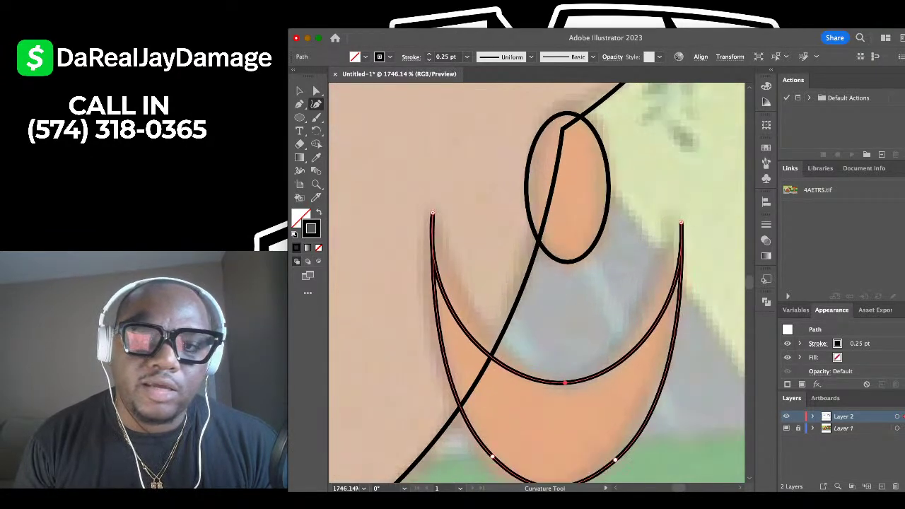
drag(441, 288, 454, 272)
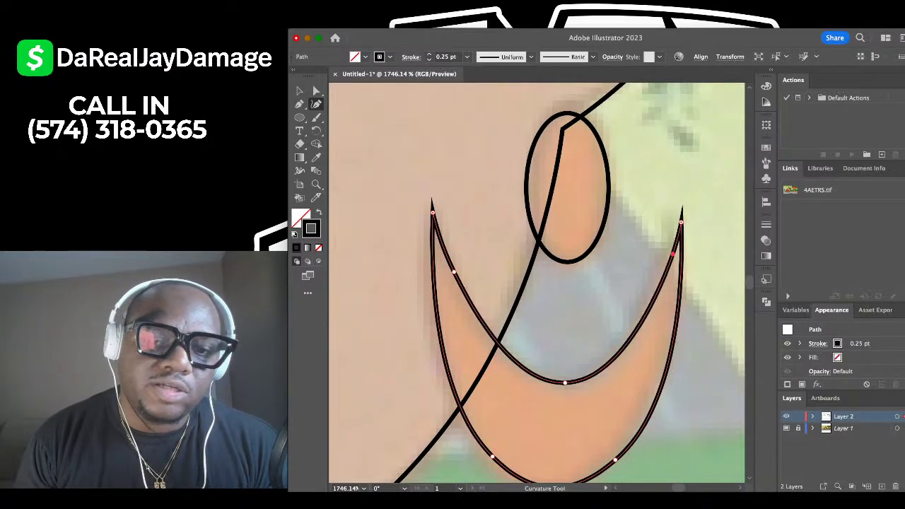
scroll(672, 256, down, 3)
scroll(672, 257, up, 2)
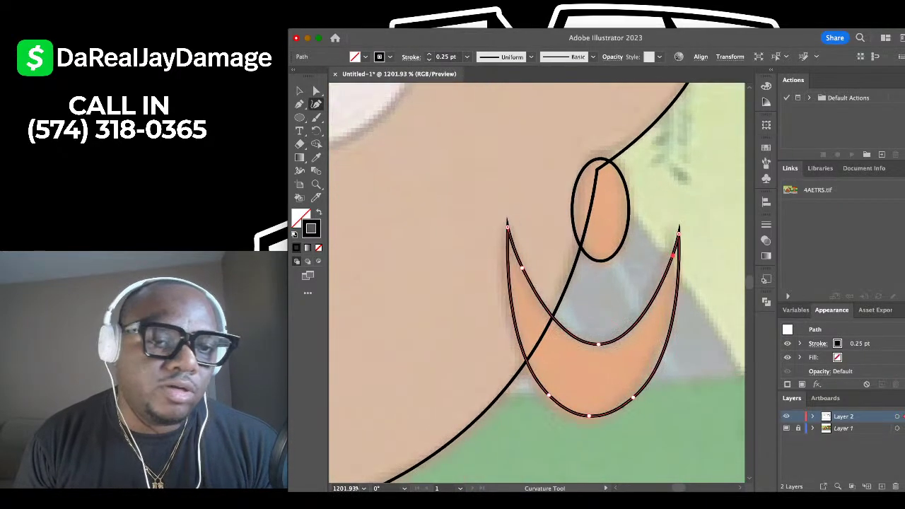
scroll(499, 172, down, 2)
key(v)
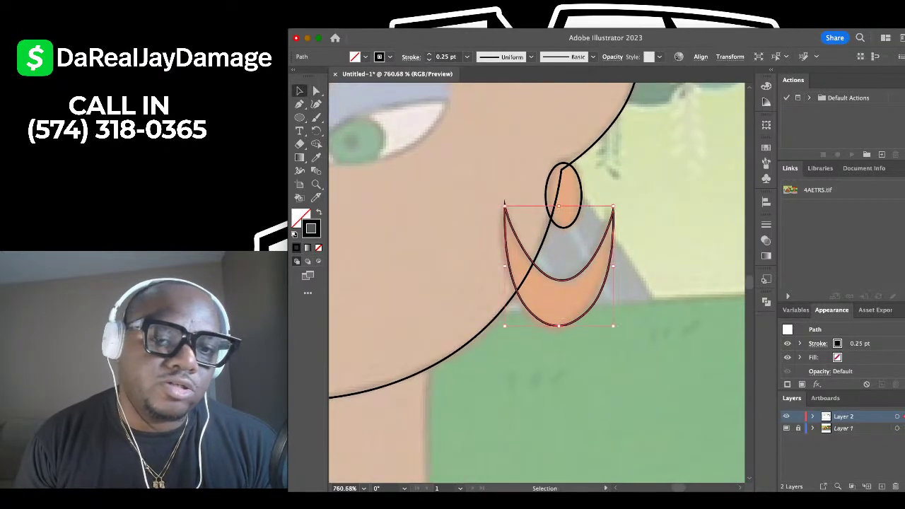
scroll(499, 171, down, 5)
click(499, 171)
scroll(499, 171, left, 2)
scroll(453, 133, up, 5)
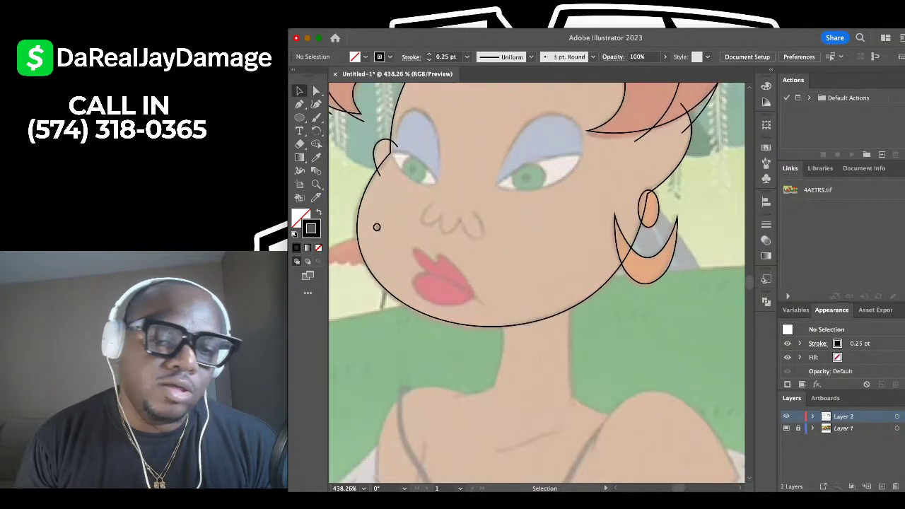
key(shift+grave)
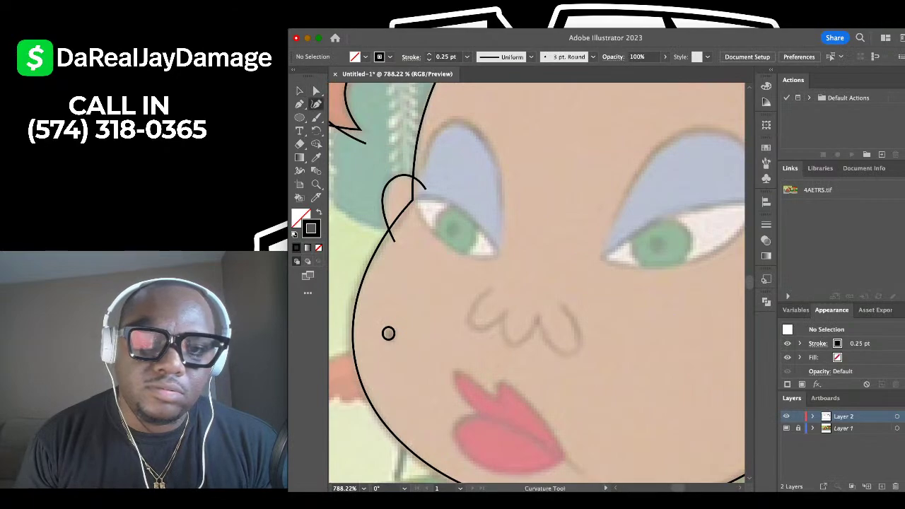
scroll(426, 169, up, 2)
scroll(426, 169, down, 3)
scroll(658, 136, up, 3)
scroll(449, 143, down, 2)
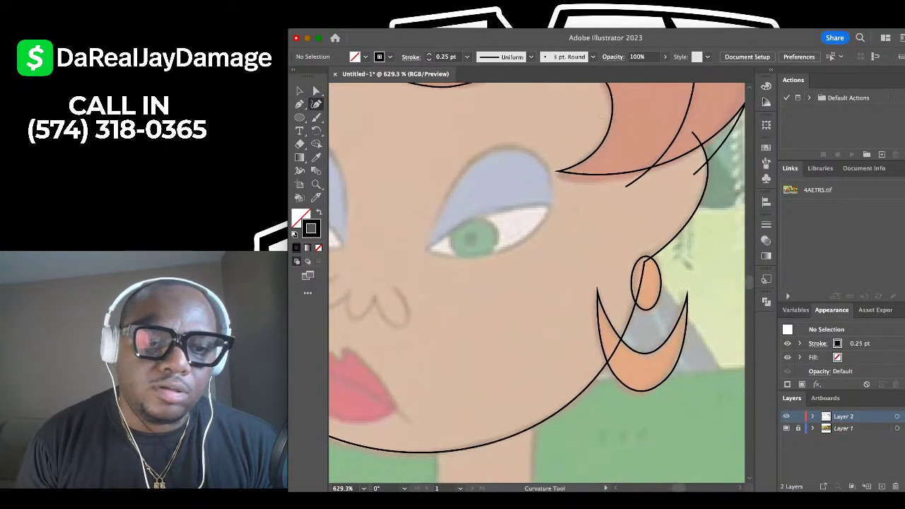
scroll(449, 143, left, 3)
scroll(449, 142, down, 2)
click(300, 90)
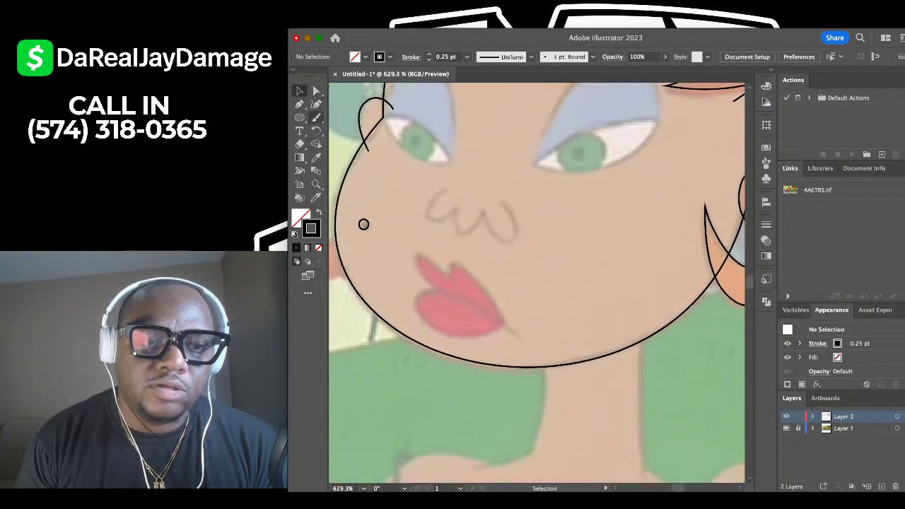
Draw an open four-point Pen path across the nose, from the left nostril's upper end through both inner peaks to the right nostril's upper end.
key(p)
scroll(398, 191, up, 3)
click(477, 188)
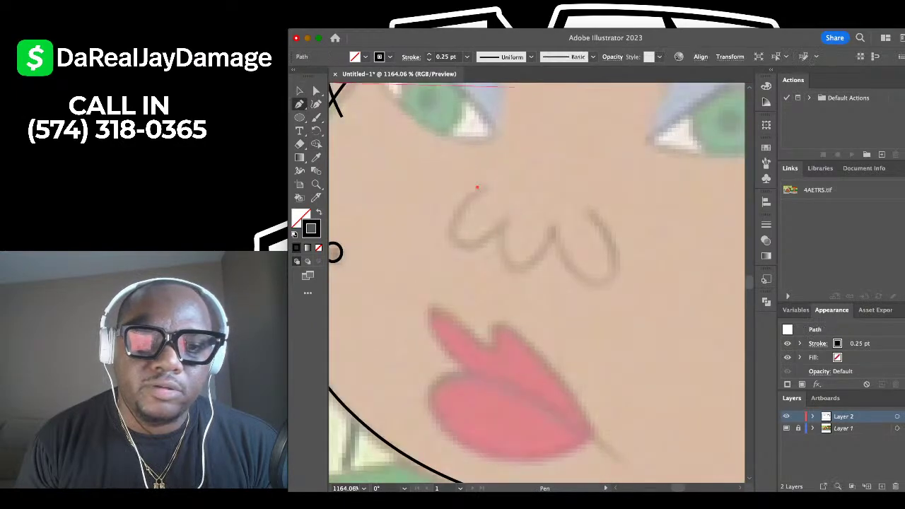
drag(503, 220, 553, 227)
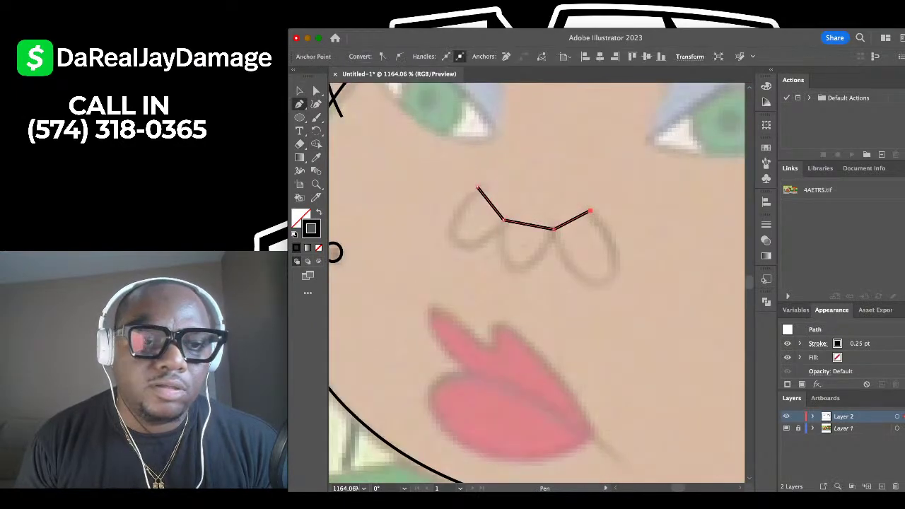
Bend the three nose segments down with the Curvature tool to follow the left nostril, the nose tip and the right nostril.
key(shift+grave)
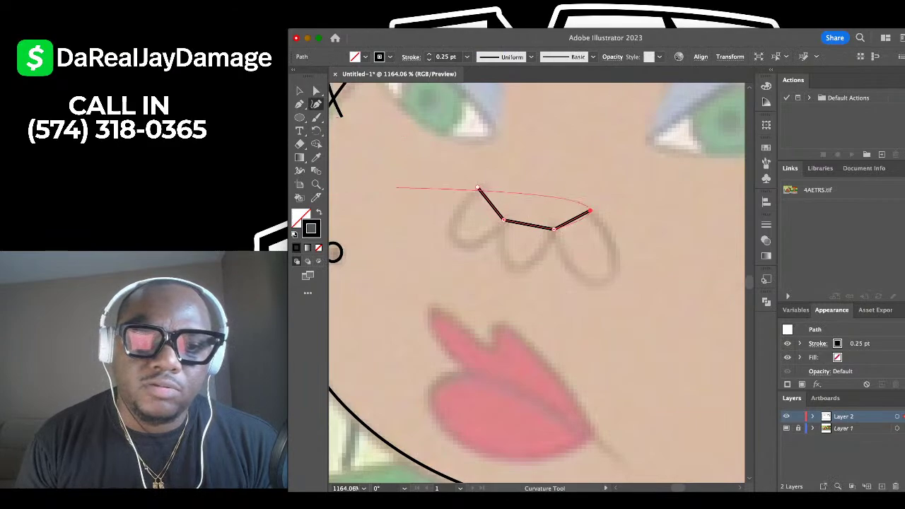
scroll(499, 234, up, 4)
scroll(357, 242, down, 5)
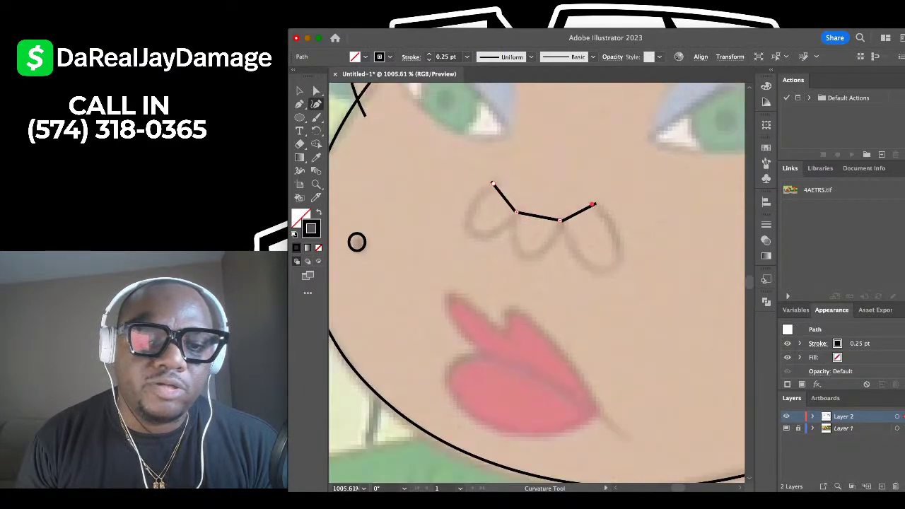
scroll(373, 234, up, 4)
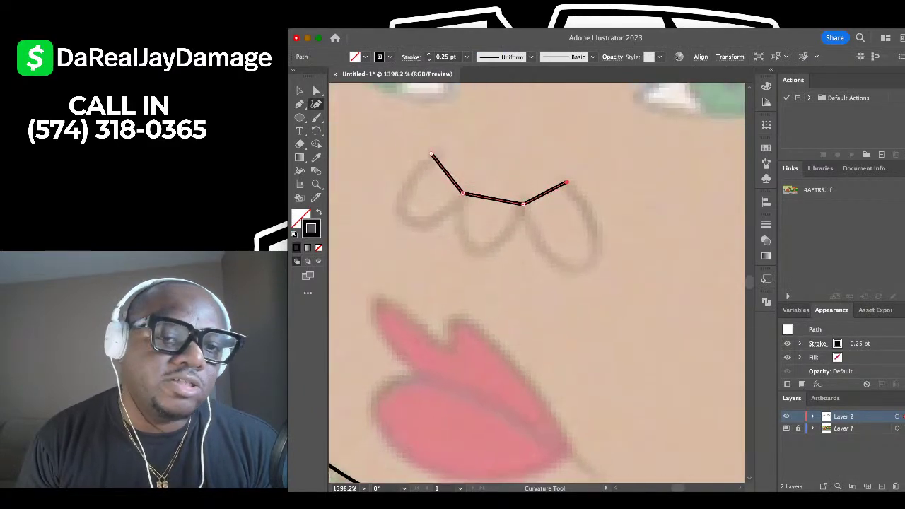
scroll(471, 182, up, 3)
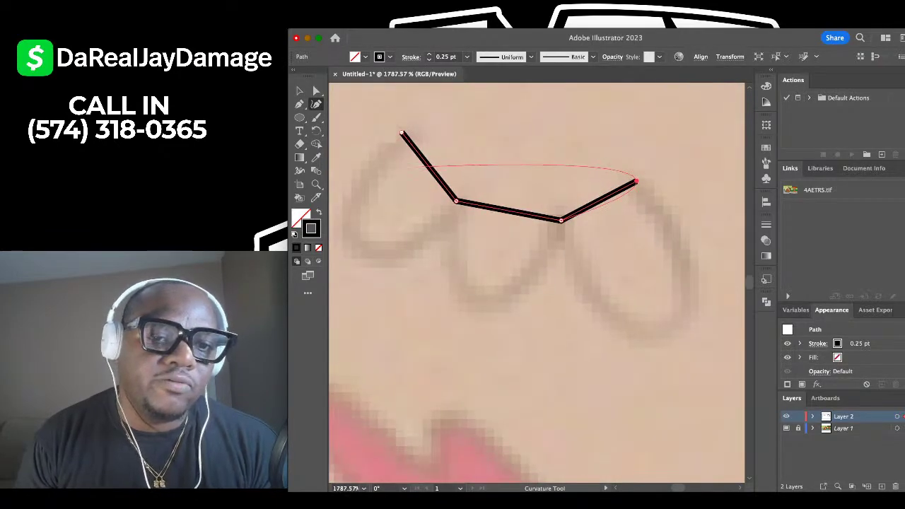
scroll(424, 164, down, 5)
scroll(425, 164, up, 4)
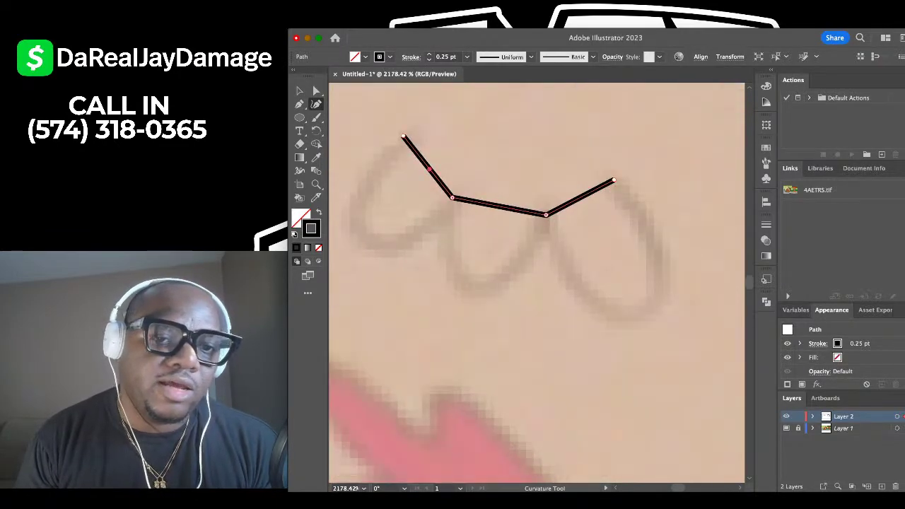
drag(428, 168, 364, 244)
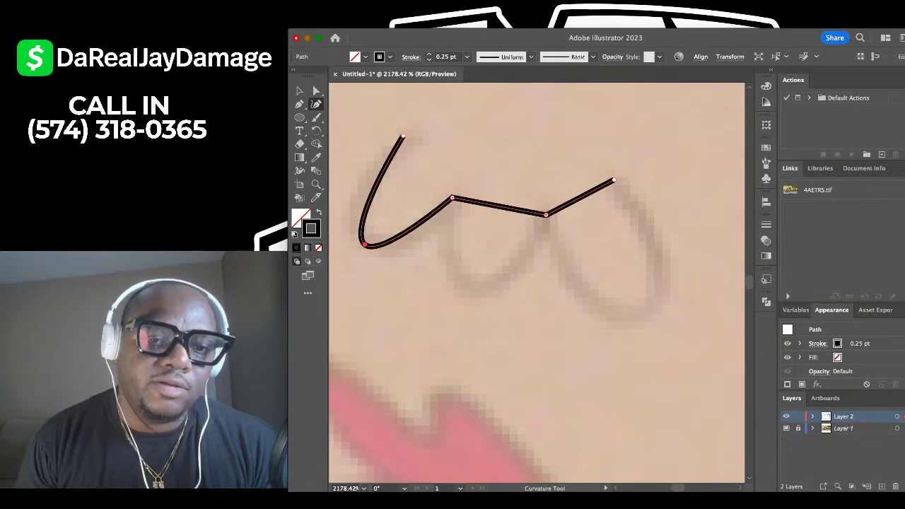
drag(495, 207, 480, 288)
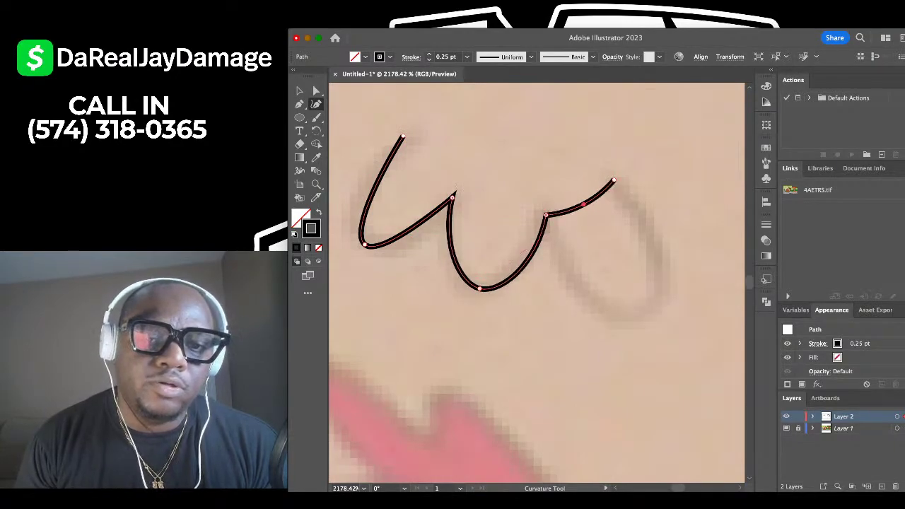
drag(583, 205, 634, 317)
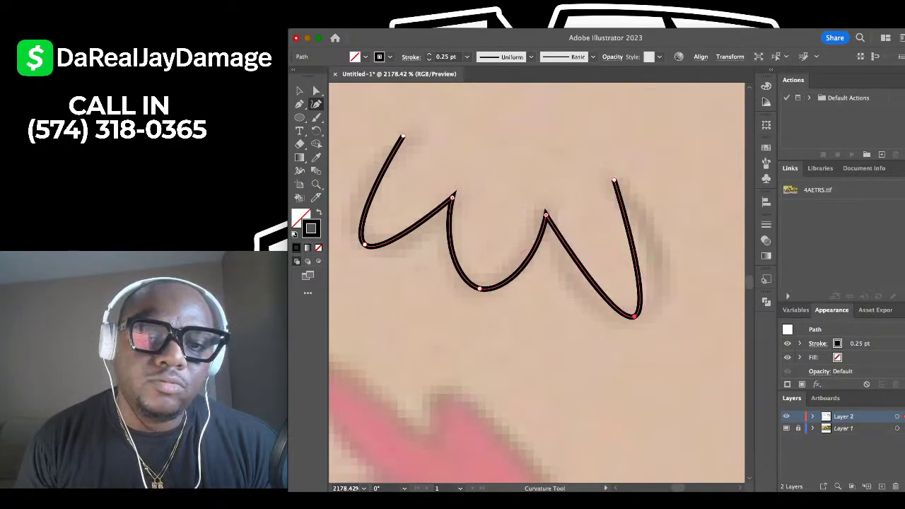
Round out the outer sides of the right and left nostrils with extra curve points to fit the reference.
drag(634, 258, 661, 299)
scroll(660, 297, down, 5)
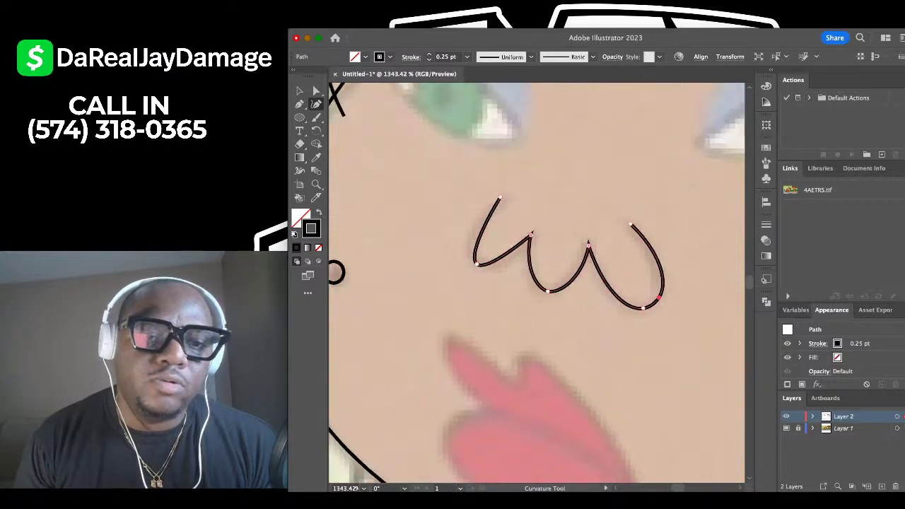
scroll(518, 253, up, 2)
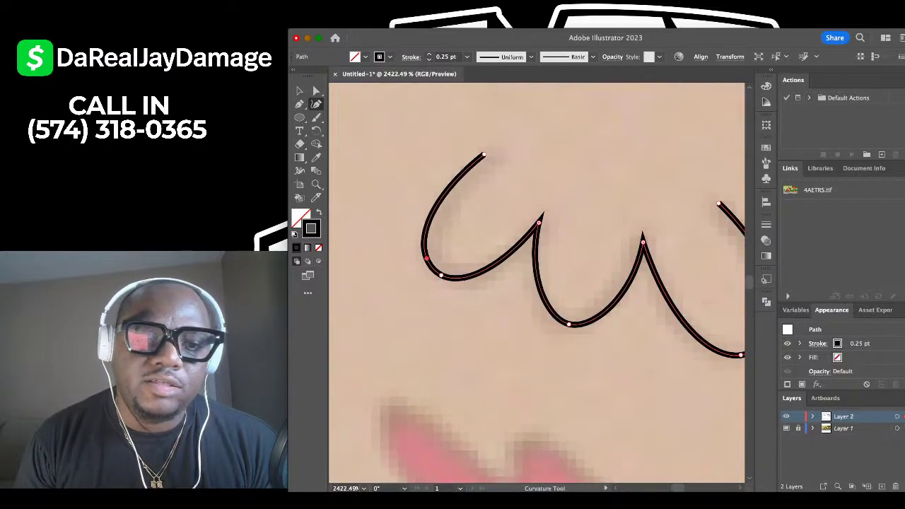
Deselect the finished nose path.
key(v)
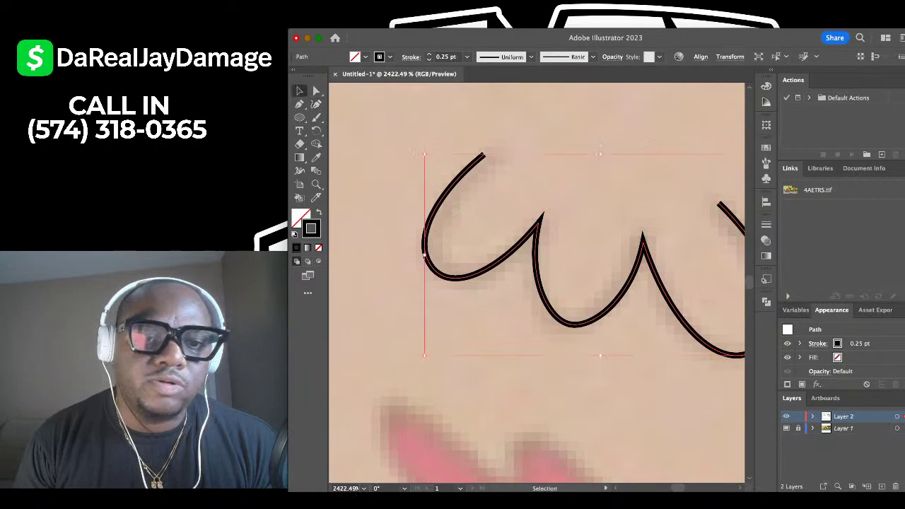
click(364, 192)
scroll(364, 192, down, 6)
scroll(359, 209, up, 2)
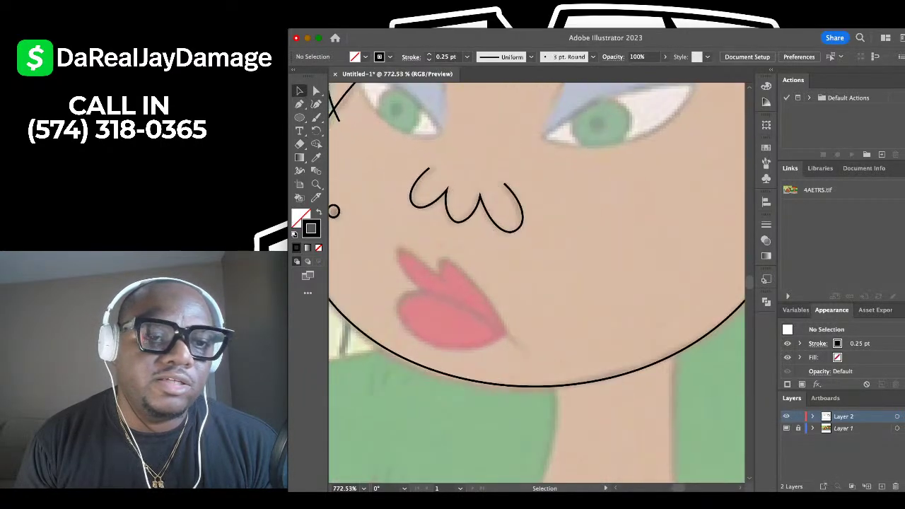
Draw a three-point Pen path from the mouth line's right tip to the left notch between the lips and back to the right corner.
scroll(521, 303, up, 2)
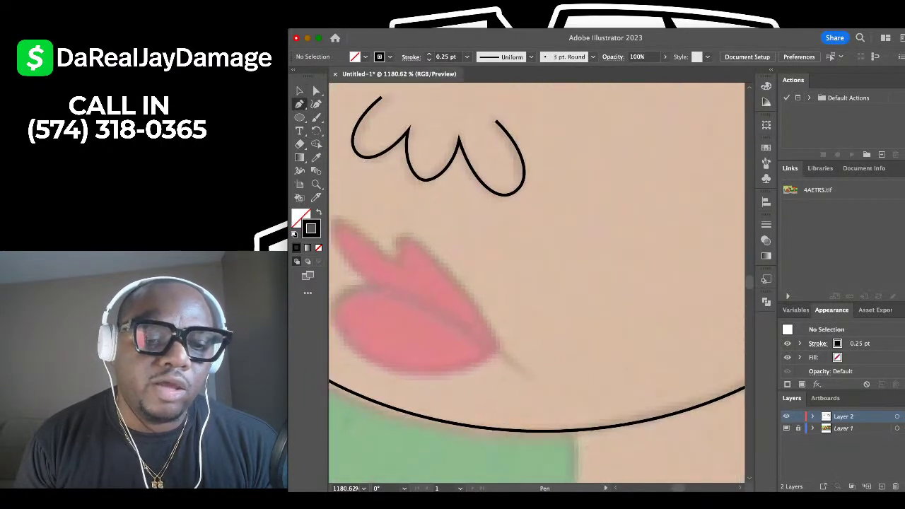
scroll(521, 304, down, 2)
scroll(521, 303, up, 2)
scroll(521, 303, down, 1)
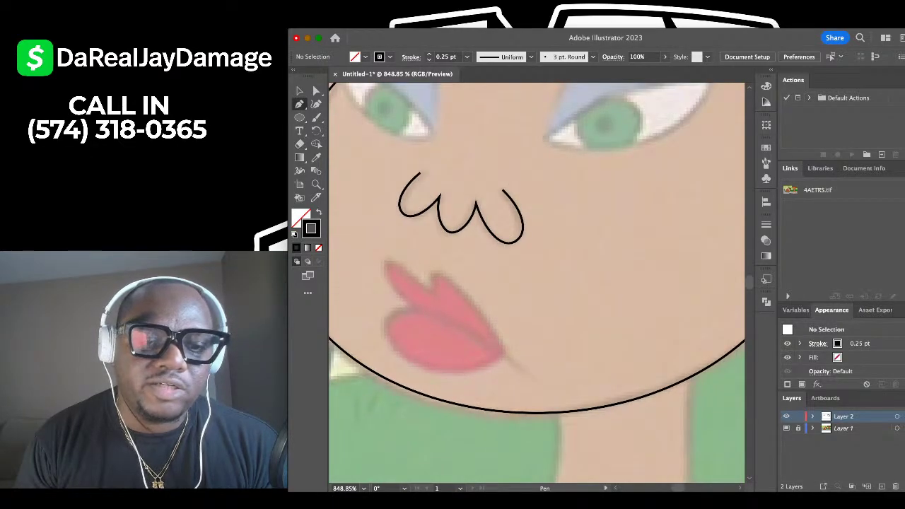
click(522, 367)
click(410, 307)
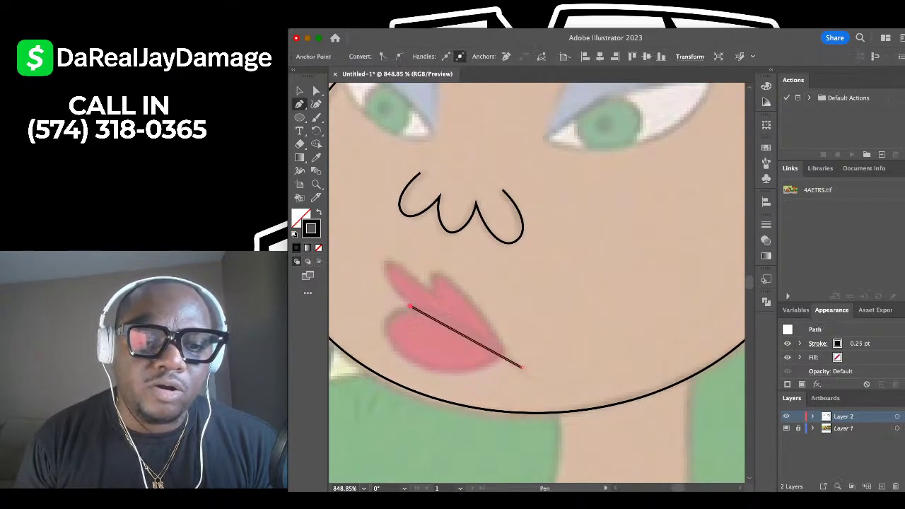
scroll(501, 347, up, 3)
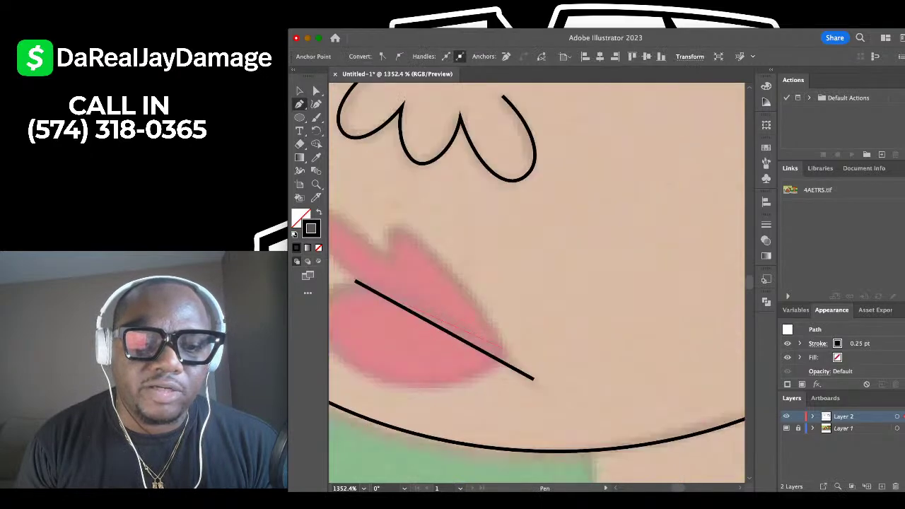
scroll(527, 378, down, 3)
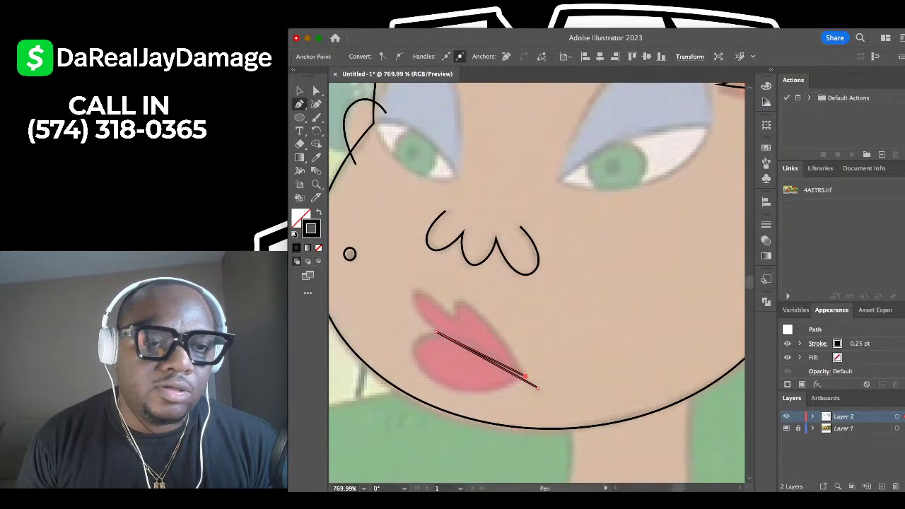
Bend the returning segment with the Curvature tool around the left side and bottom of the lower lip.
key(shift+grave)
scroll(449, 321, up, 2)
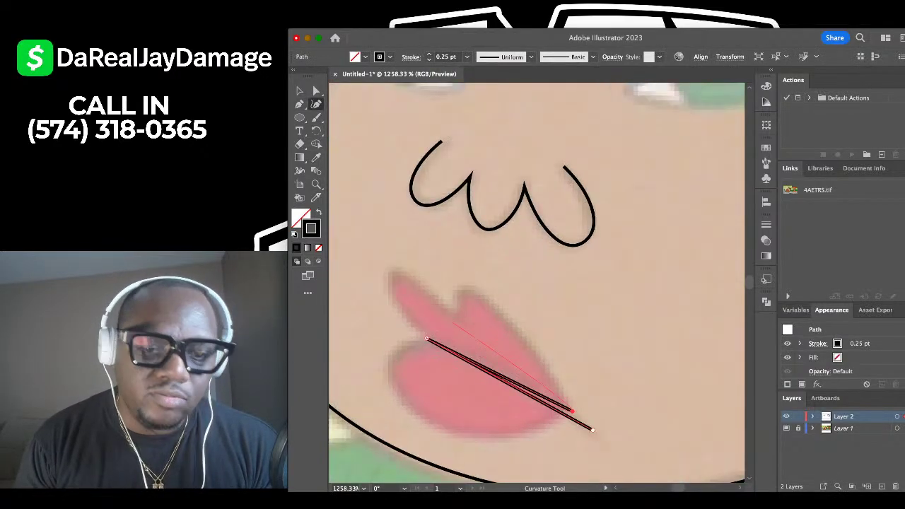
drag(517, 383, 386, 372)
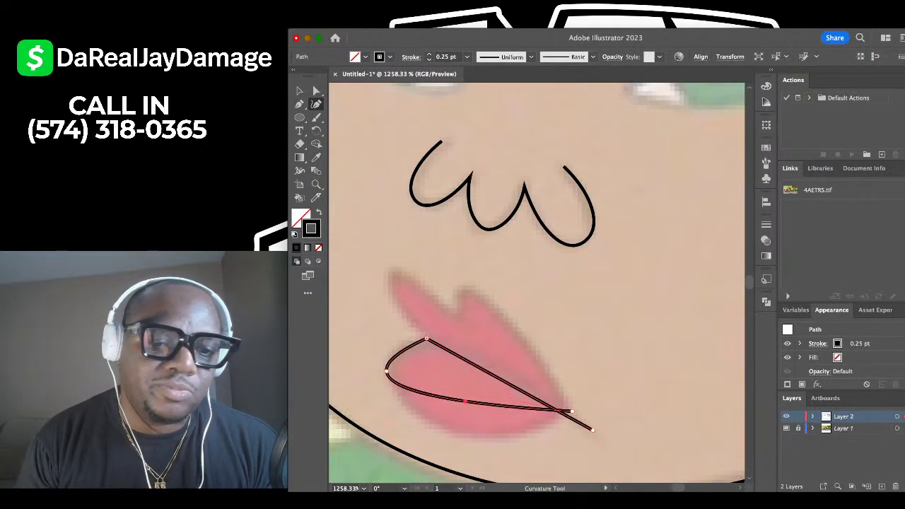
drag(485, 393, 485, 435)
scroll(495, 429, down, 2)
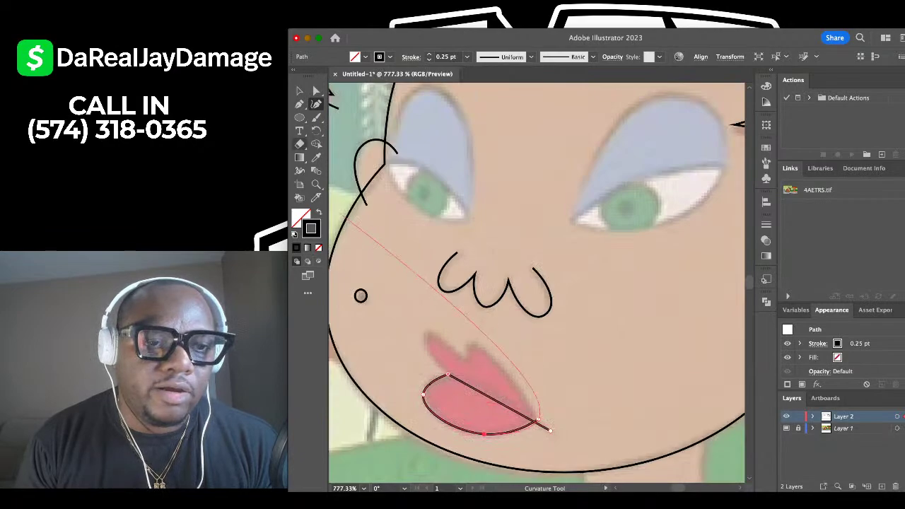
Extend the lip path with the Pen from the right mouth corner to the upper lip's dip and down to the left notch.
key(p)
scroll(544, 437, up, 3)
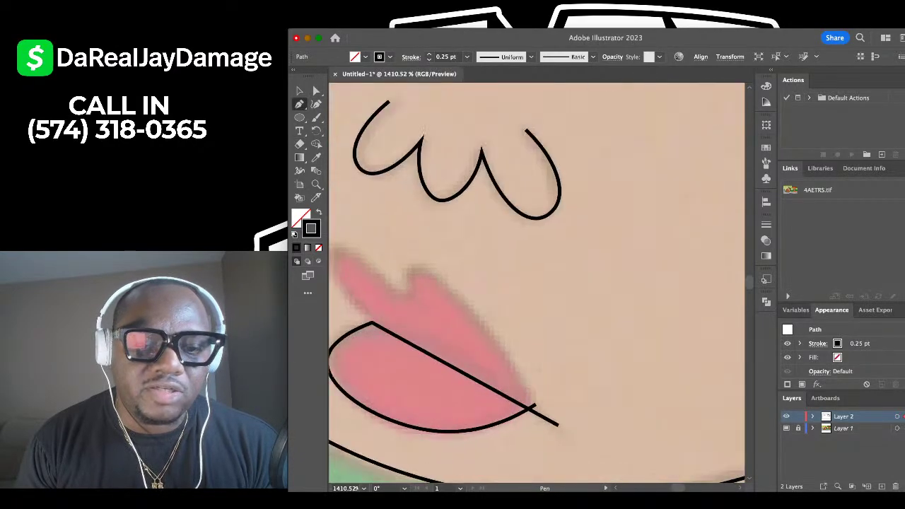
click(532, 403)
scroll(479, 307, left, 2)
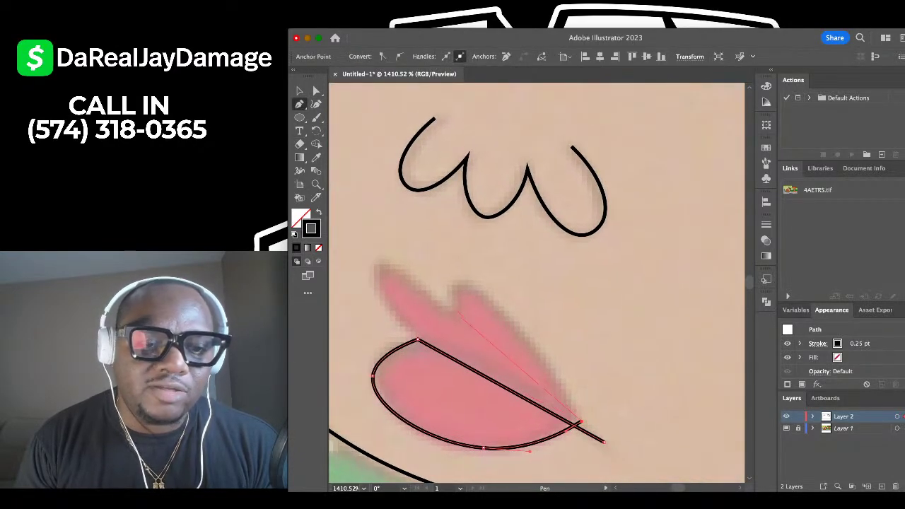
click(453, 312)
scroll(403, 348, up, 2)
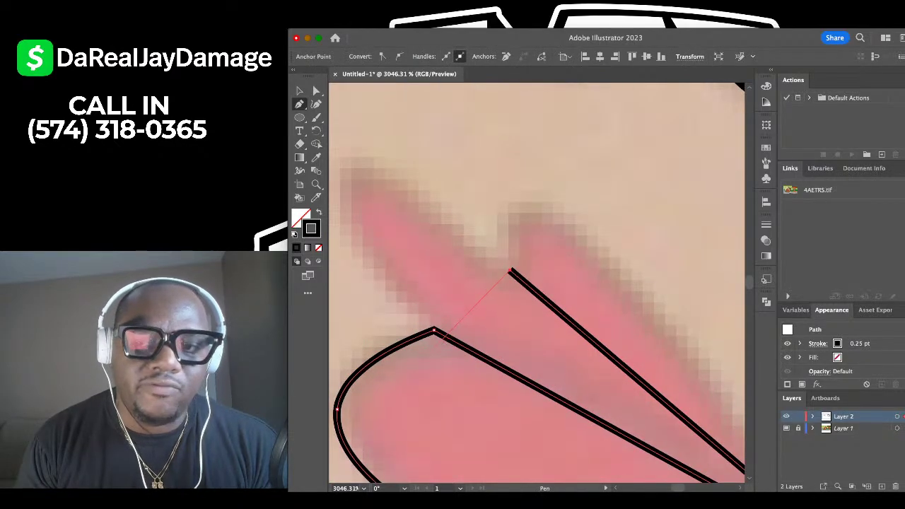
click(434, 331)
scroll(434, 330, down, 2)
Bend the two upper lip segments with the Curvature tool to follow the left and right peaks, and deselect the lips.
click(316, 104)
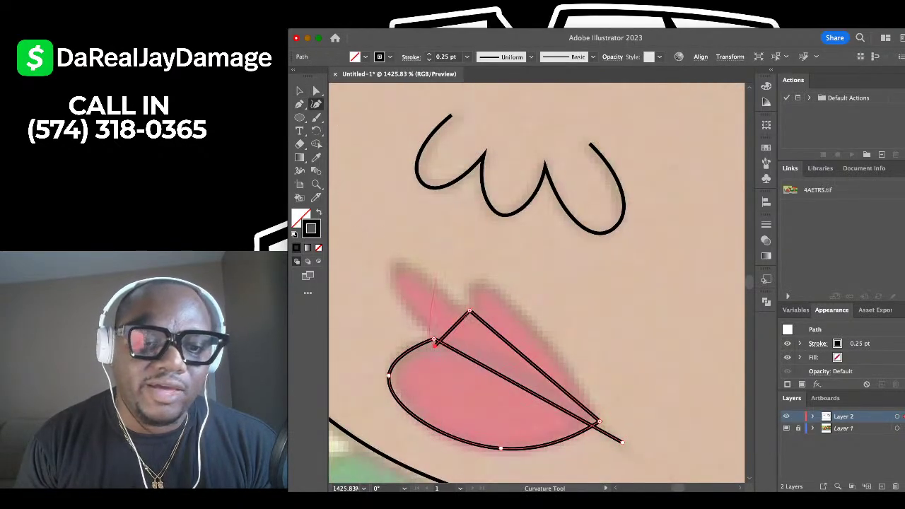
drag(396, 262, 393, 264)
drag(524, 356, 469, 275)
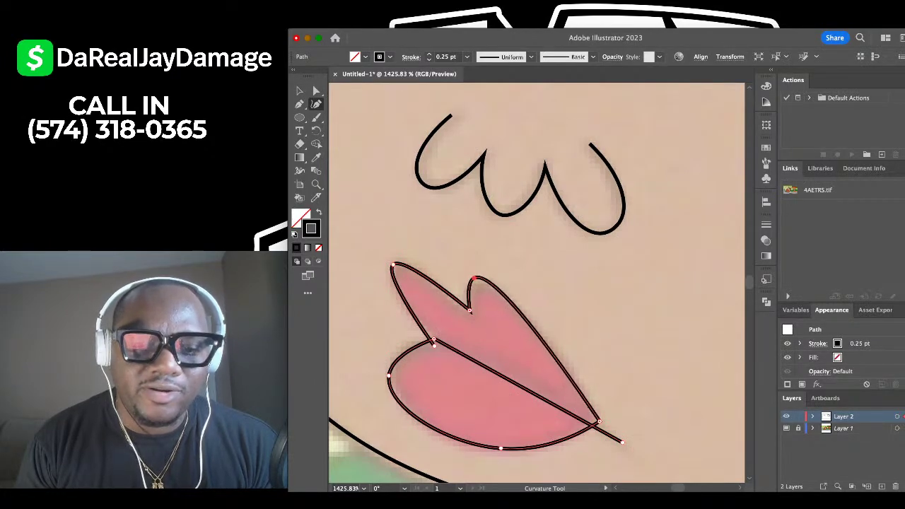
scroll(474, 279, down, 5)
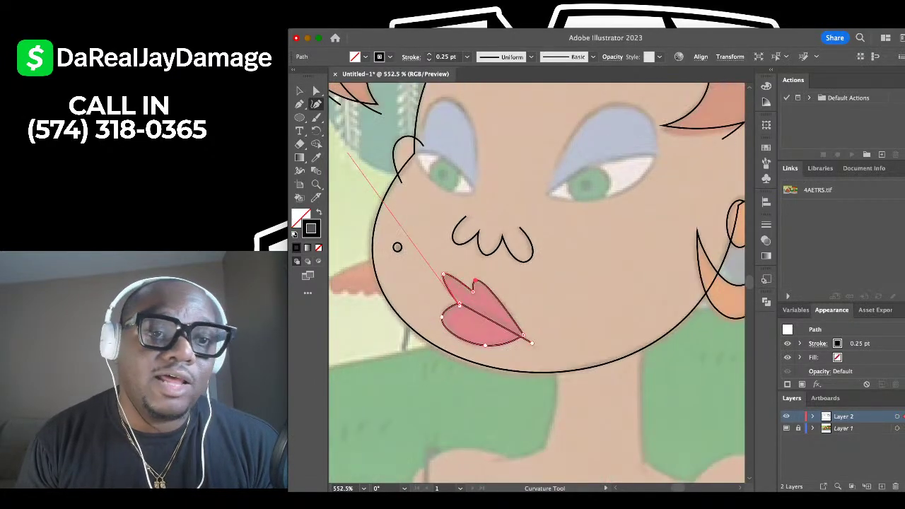
click(300, 90)
click(504, 160)
scroll(505, 161, down, 2)
scroll(491, 130, up, 5)
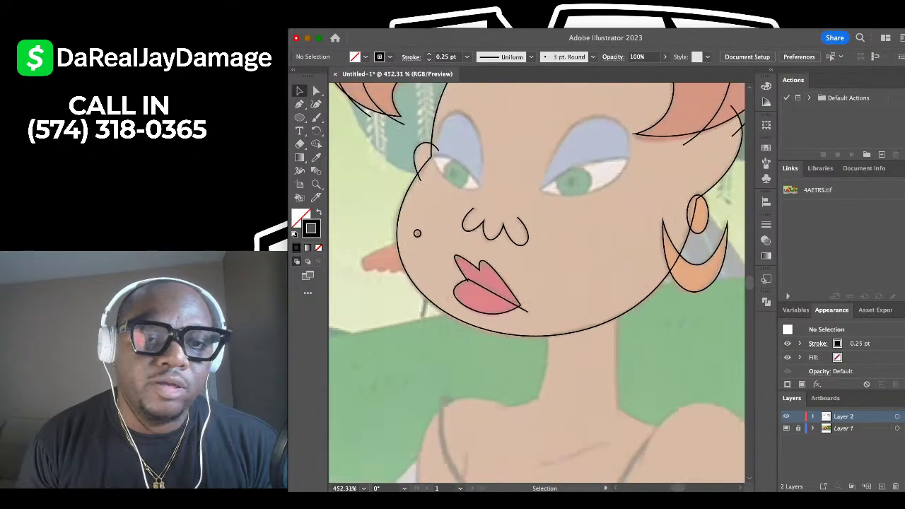
scroll(417, 344, down, 2)
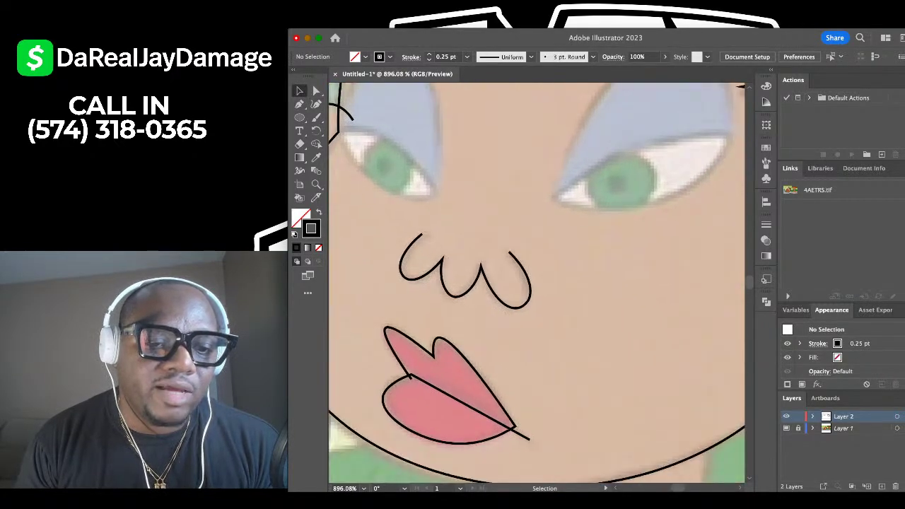
scroll(417, 343, up, 2)
click(417, 344)
key(shift+grave)
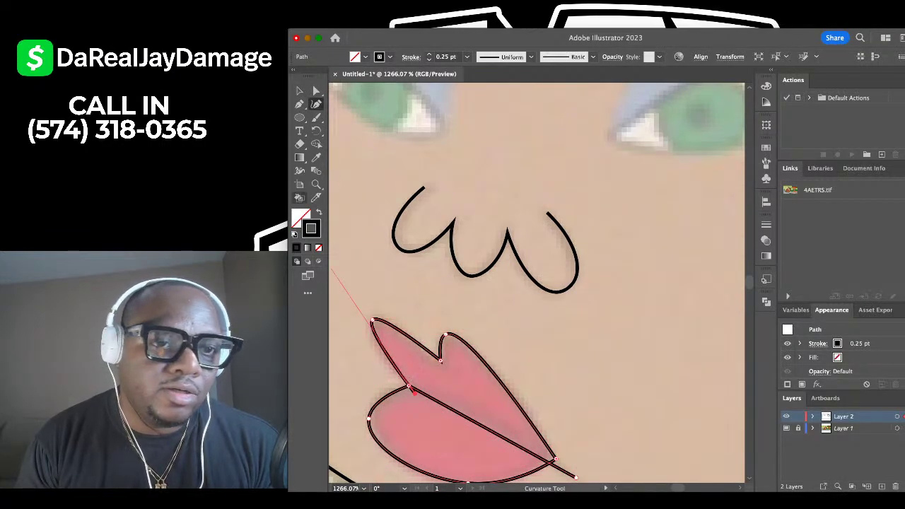
click(300, 91)
click(427, 144)
Draw a closed three-point Pen path on the right eye through its inner corner, outer corner and lower edge.
scroll(427, 142, down, 4)
scroll(459, 162, down, 1)
scroll(460, 163, up, 2)
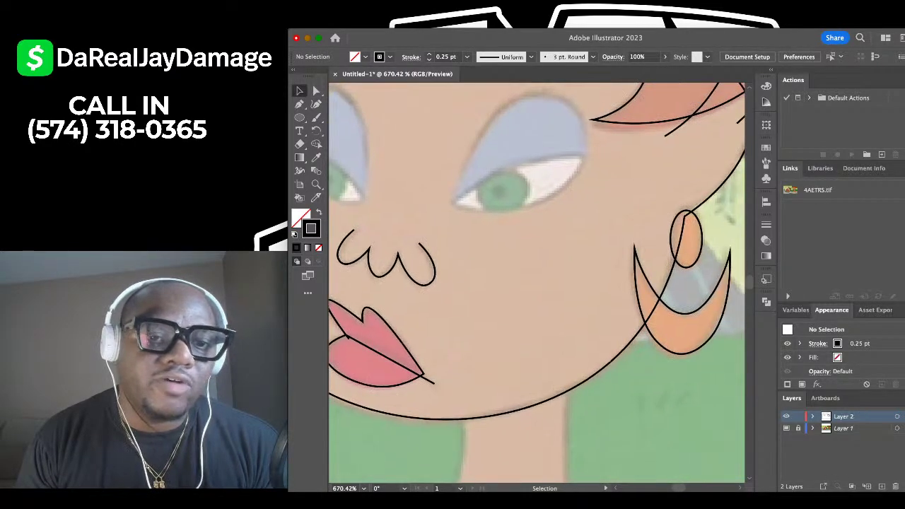
scroll(460, 163, up, 3)
scroll(460, 162, right, 1)
click(300, 104)
scroll(431, 239, up, 2)
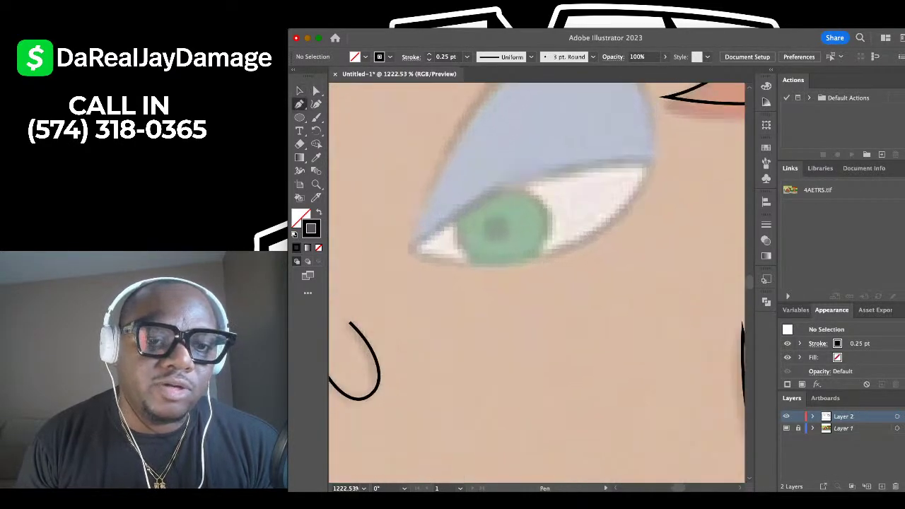
click(408, 248)
click(668, 155)
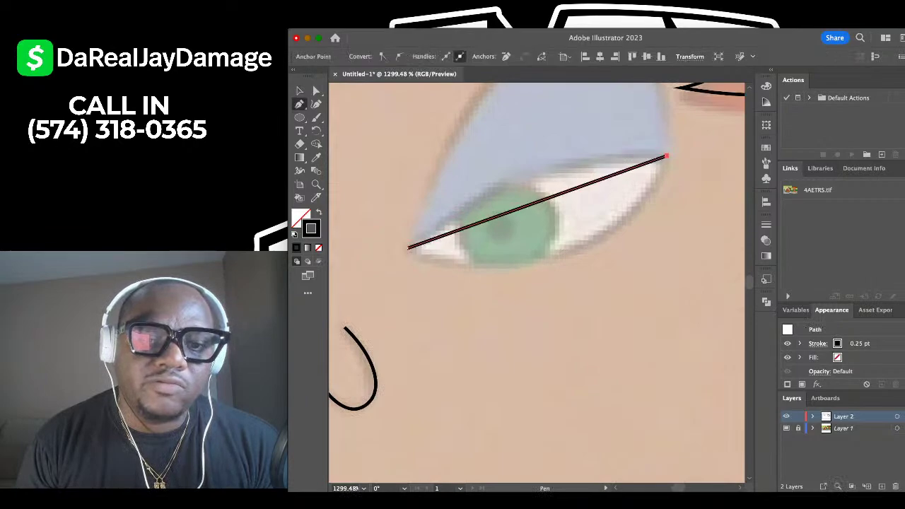
click(564, 259)
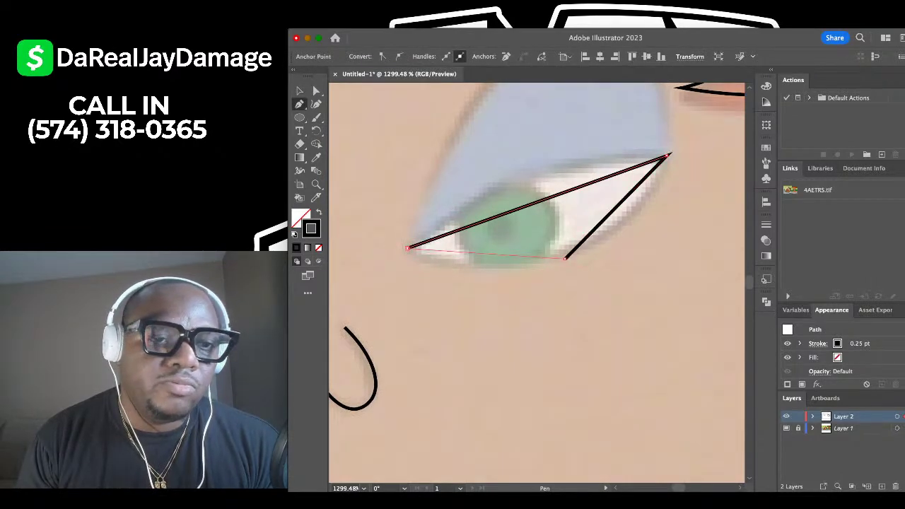
click(408, 248)
Curve the eye outline's lower edge and upper lid to the reference with the Curvature tool, and deselect the shape.
key(shift+grave)
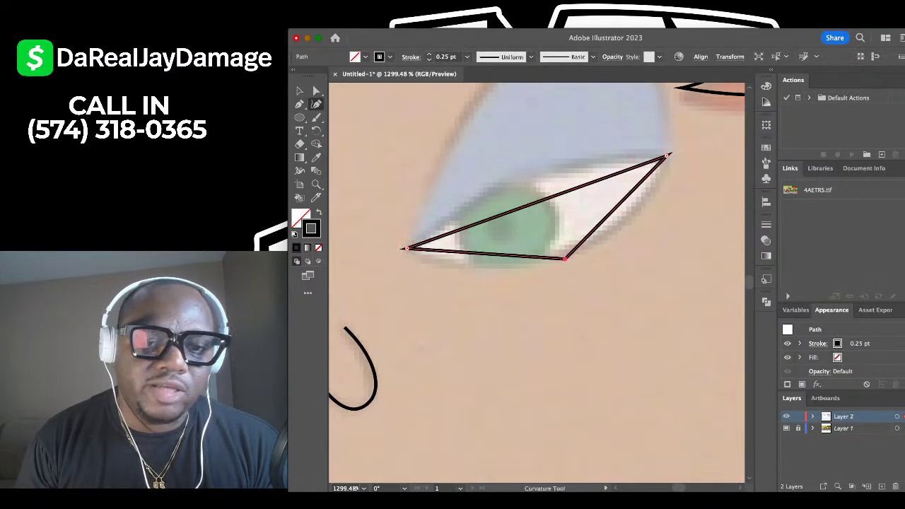
drag(564, 259, 558, 260)
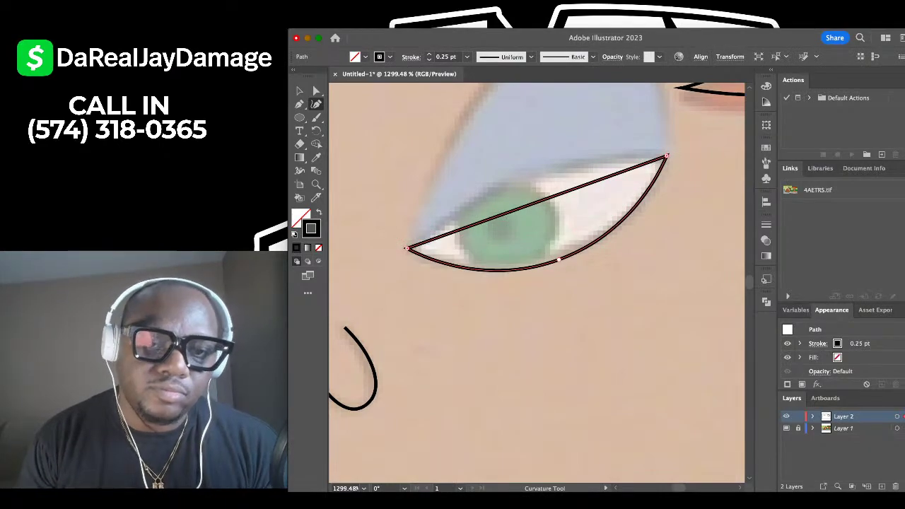
scroll(542, 174, down, 5)
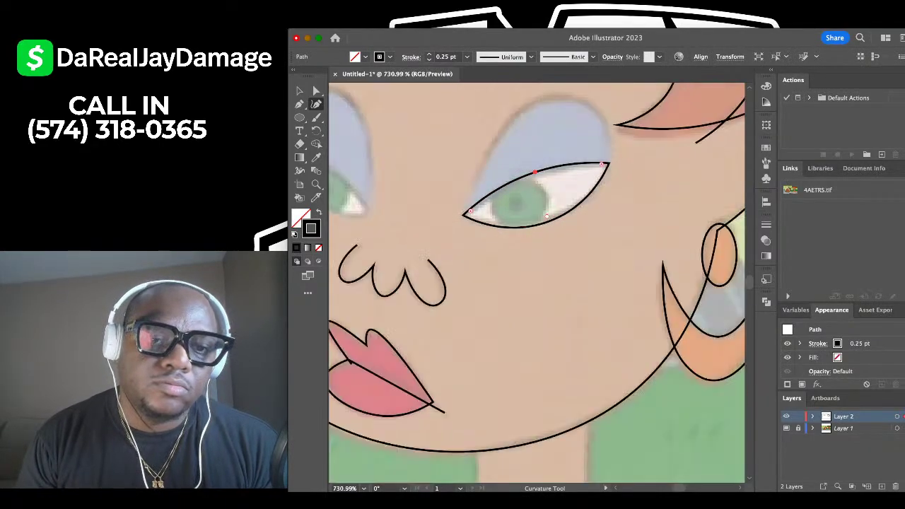
scroll(457, 171, up, 3)
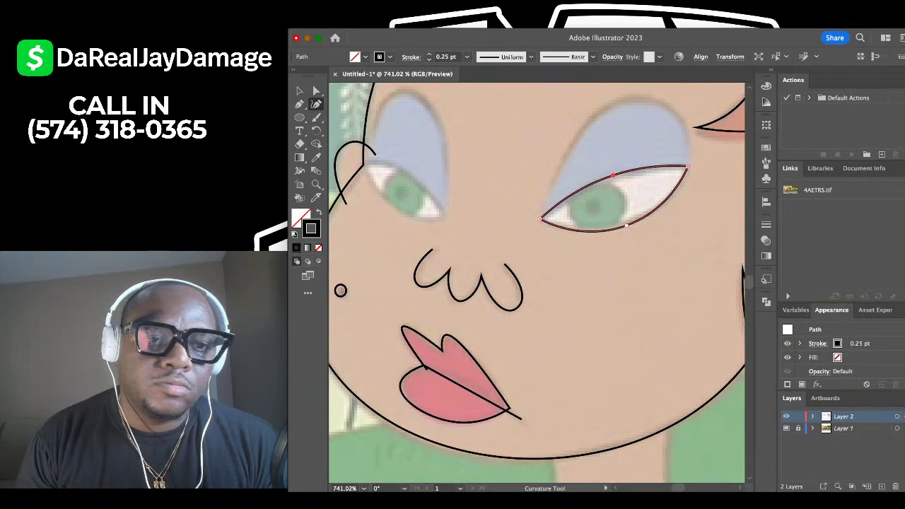
key(v)
key(super+shift+a)
scroll(539, 205, up, 2)
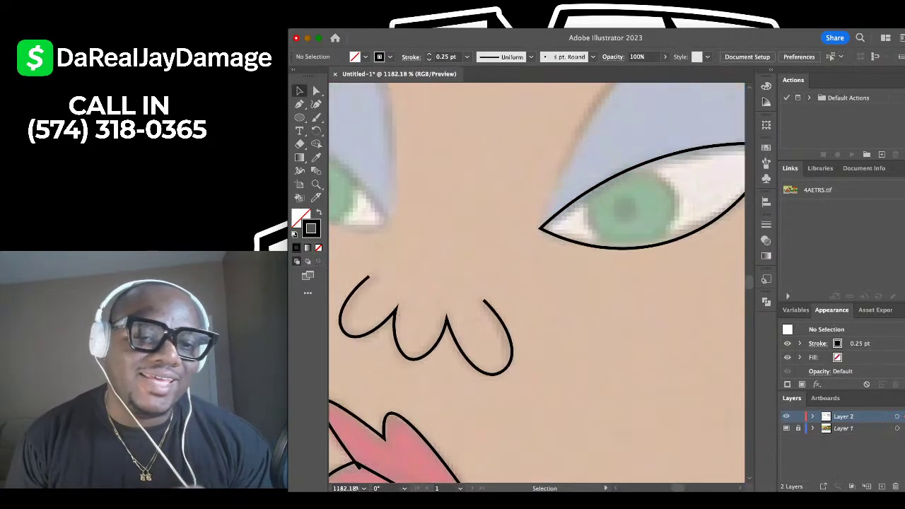
Draw a circle the size of the right eye's iris with the Ellipse tool and move it over the green iris.
key(l)
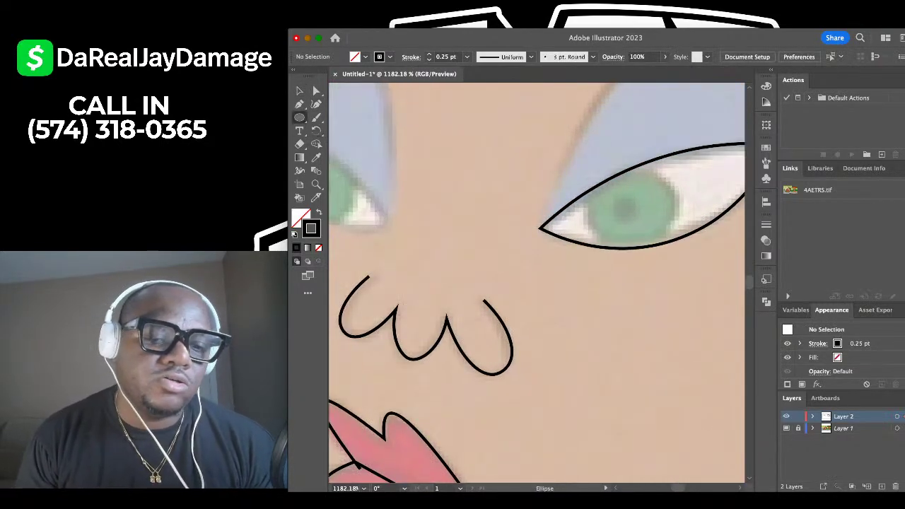
scroll(504, 190, right, 3)
scroll(503, 190, up, 2)
scroll(504, 189, down, 2)
scroll(503, 189, right, 1)
scroll(504, 189, down, 1)
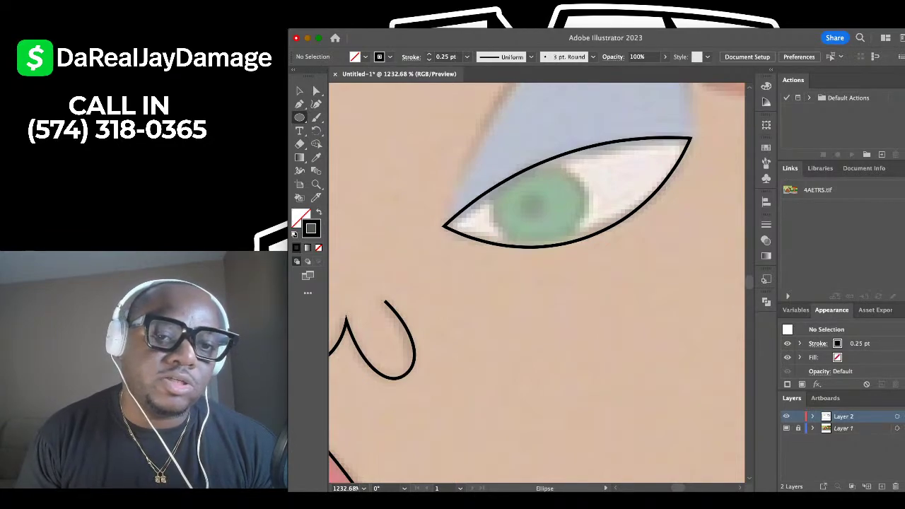
scroll(522, 188, right, 2)
scroll(521, 188, up, 1)
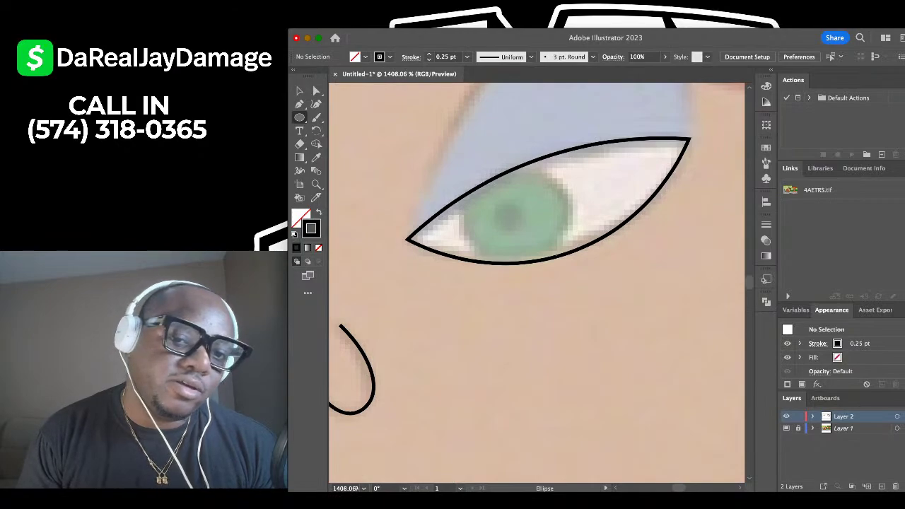
drag(454, 140, 548, 234)
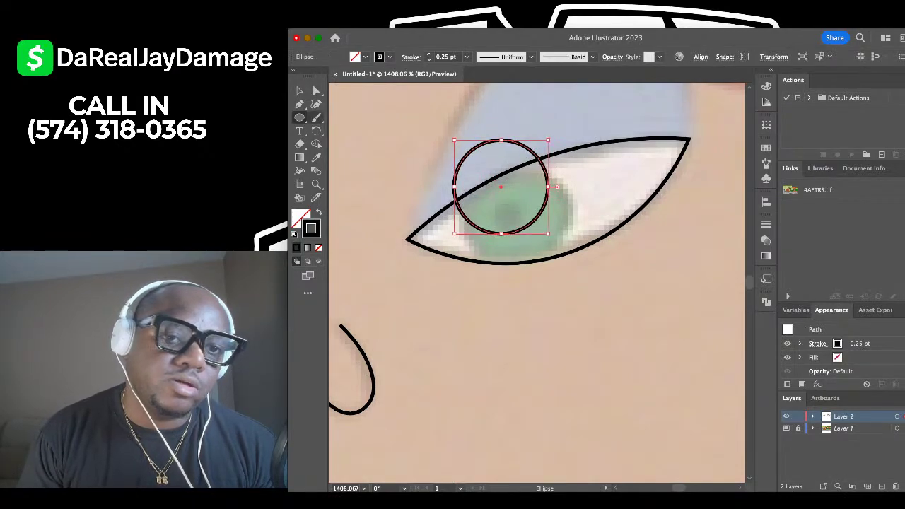
key(v)
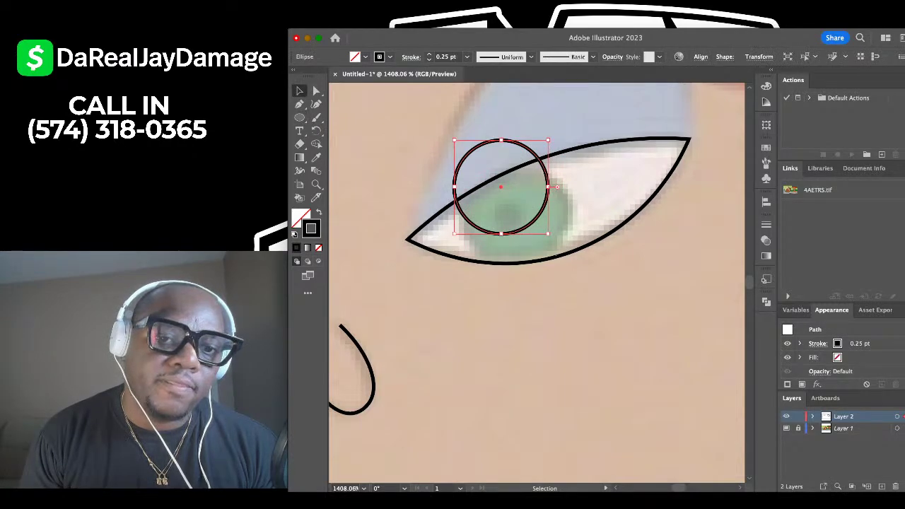
drag(500, 186, 520, 218)
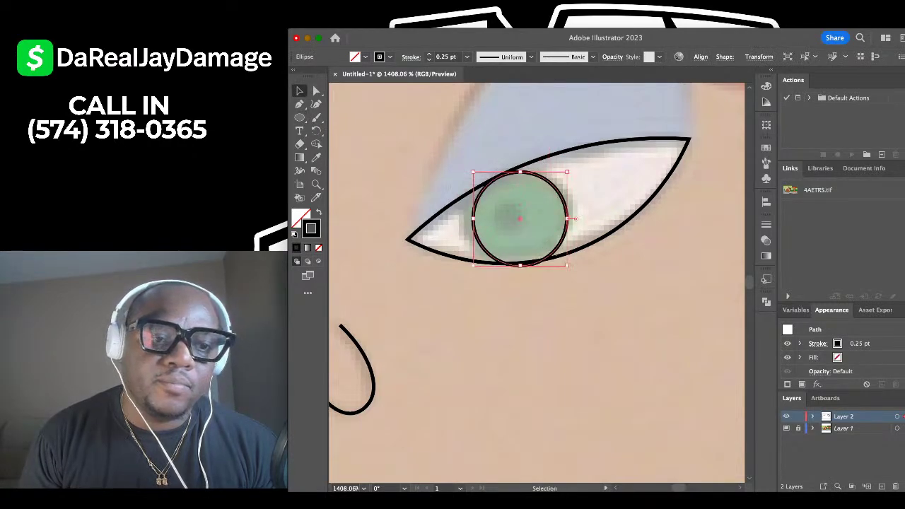
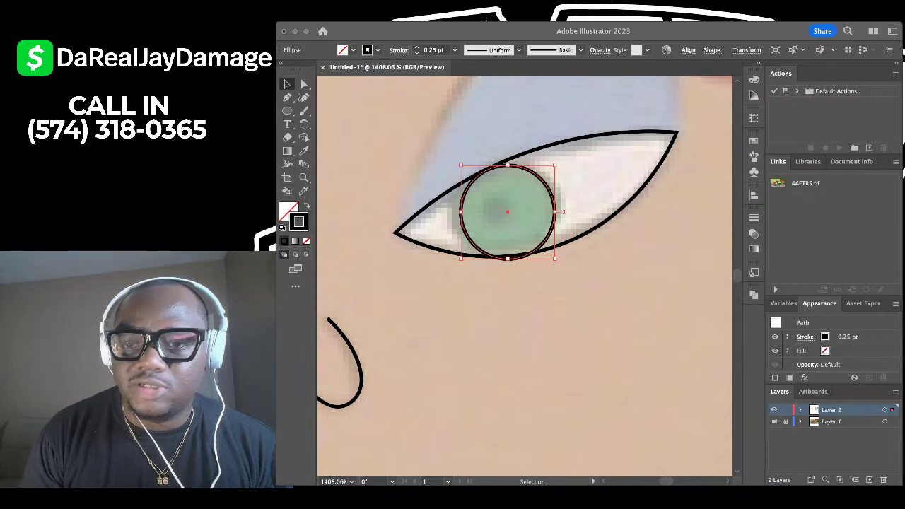
Enlarge the iris circle on the right eye until it overlaps the eye outline above and below, and deselect it.
key(super+Tab)
scroll(503, 246, down, 2)
scroll(503, 247, up, 3)
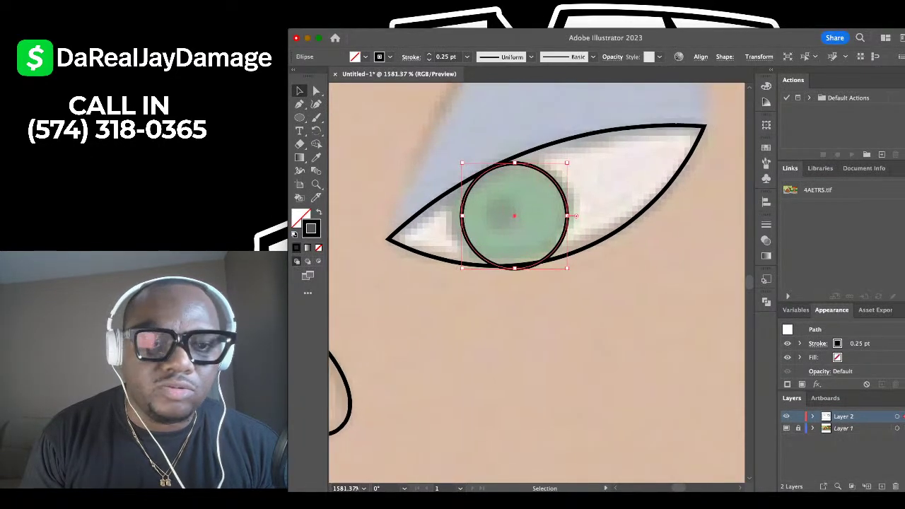
scroll(507, 219, up, 1)
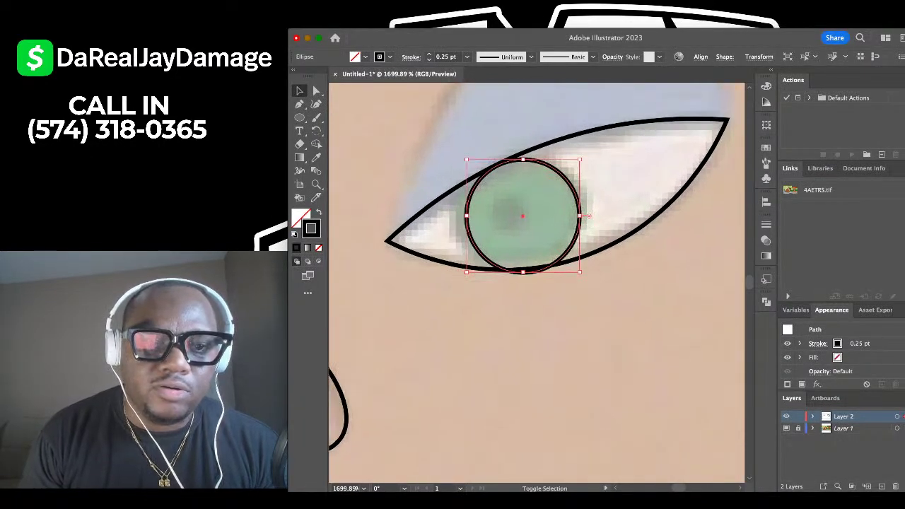
drag(465, 160, 456, 149)
drag(579, 272, 585, 278)
click(601, 304)
Draw a small pupil circle inside the right eye's iris with the Ellipse tool, and deselect it.
key(l)
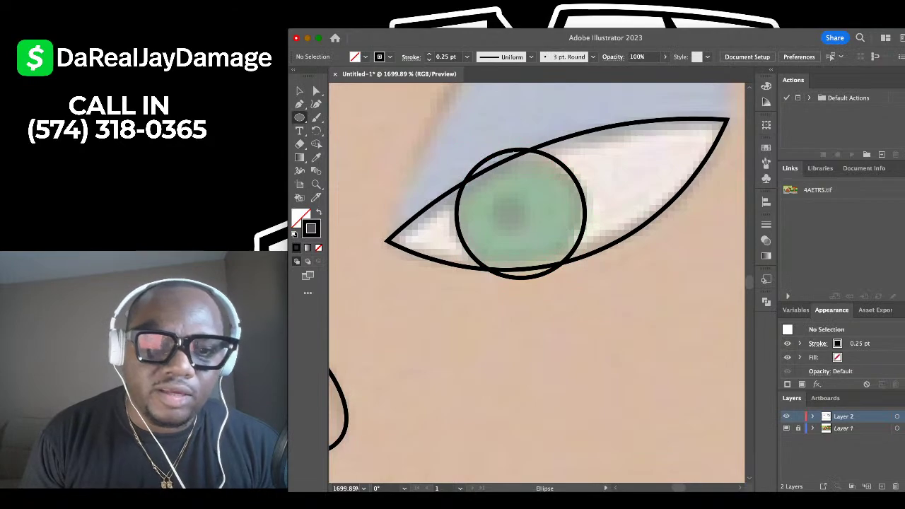
drag(486, 191, 528, 231)
click(300, 90)
click(405, 134)
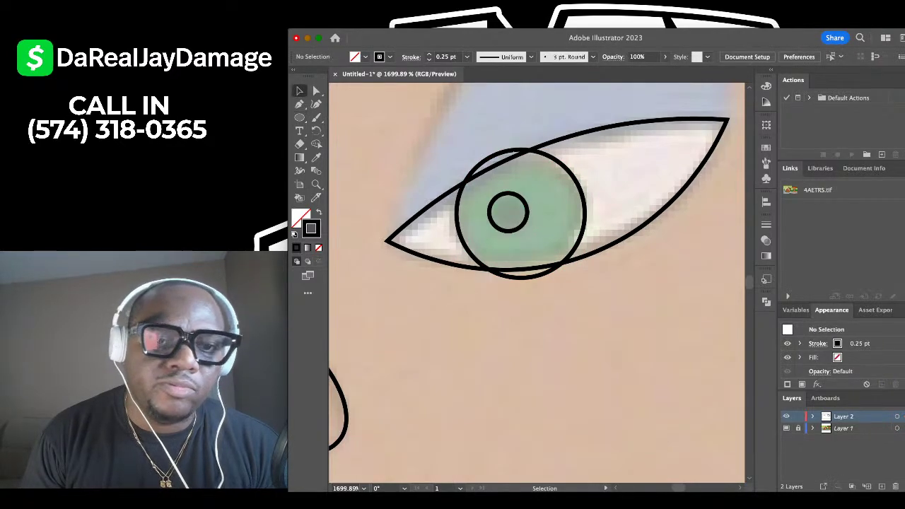
Draw a three-point Curvature path over the right eye's blue eyelid, from the inner corner over the peak to the outer corner.
scroll(404, 135, down, 5)
scroll(404, 134, up, 4)
scroll(400, 169, up, 4)
scroll(403, 183, down, 2)
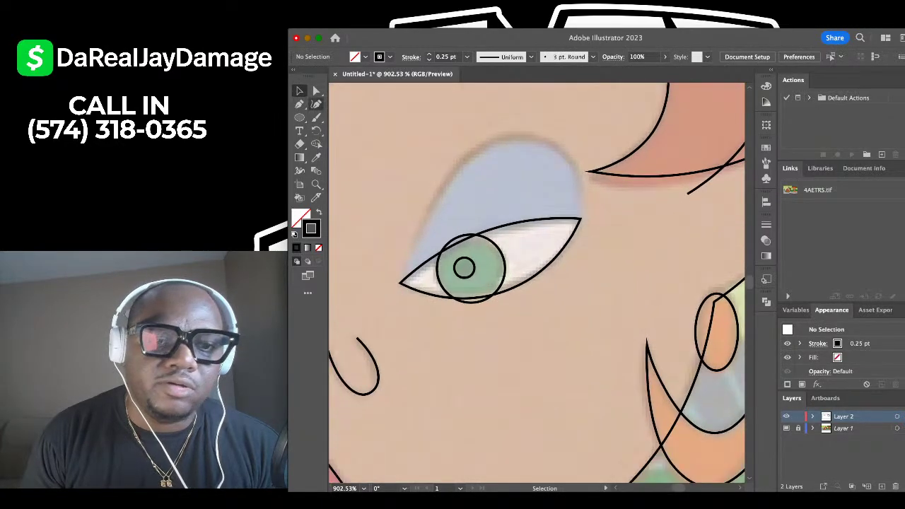
click(316, 103)
scroll(433, 316, up, 4)
scroll(536, 283, up, 2)
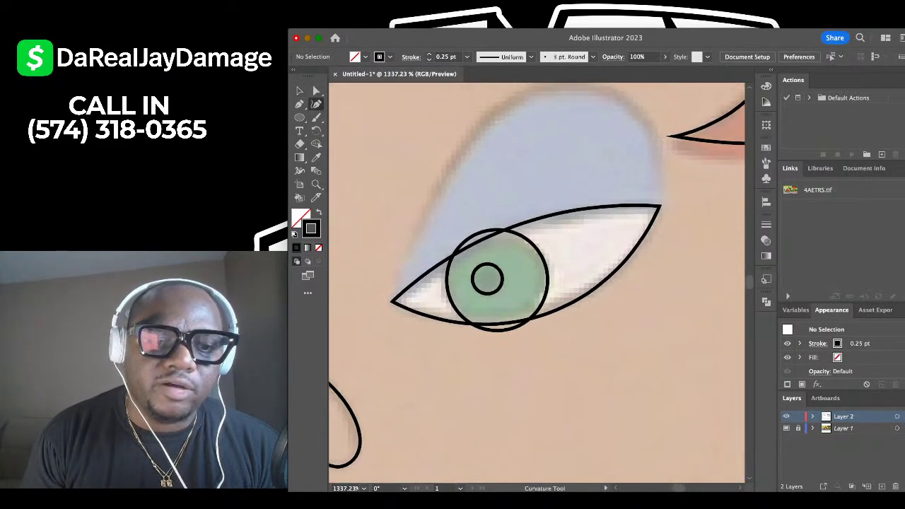
click(406, 298)
scroll(406, 299, up, 2)
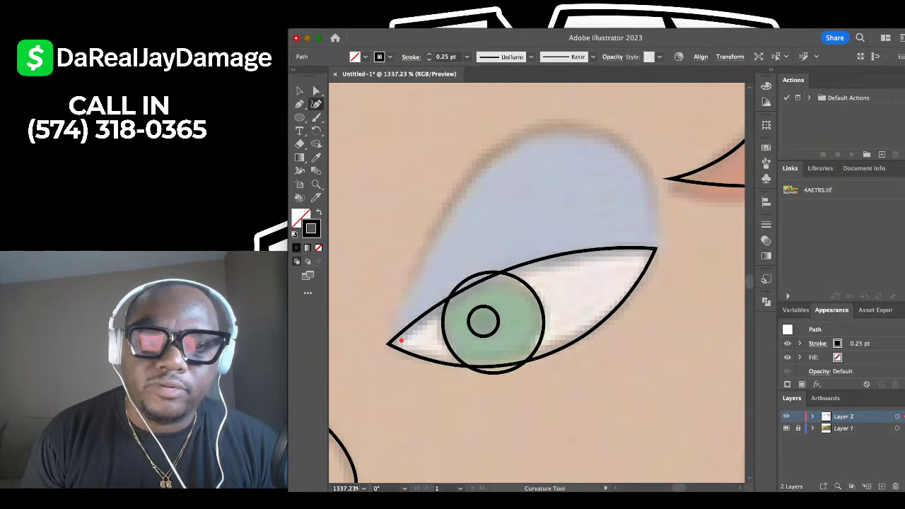
click(537, 126)
click(645, 252)
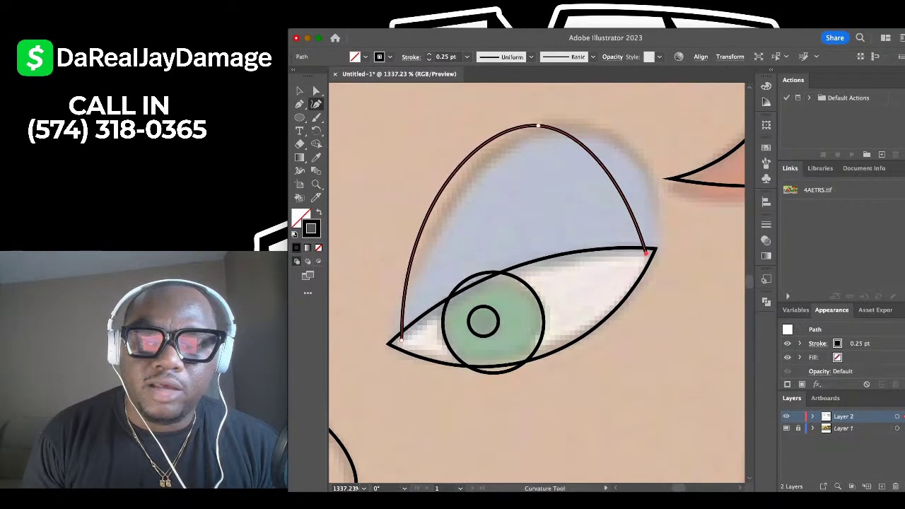
Reshape the right eyelid curve to the blue shape's edge, set its ends on the eye's corners, and deselect it.
drag(646, 253, 654, 251)
drag(538, 125, 629, 144)
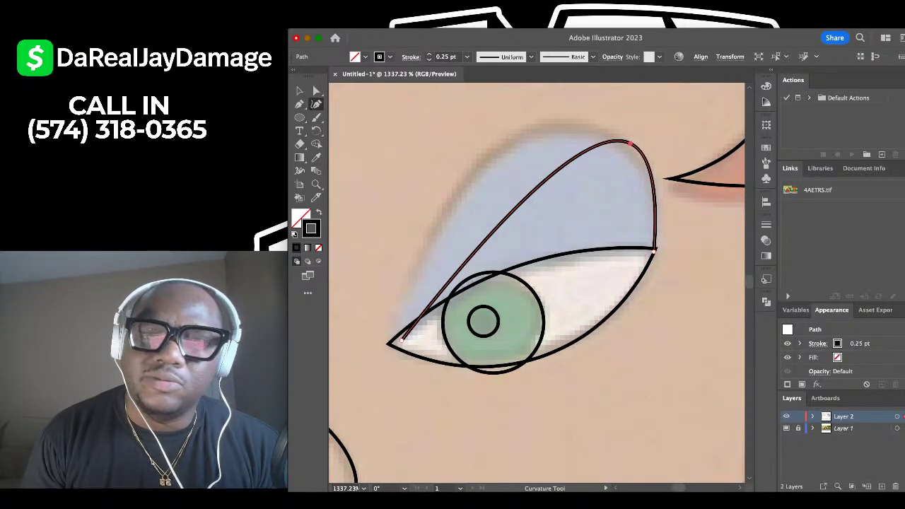
drag(543, 180, 548, 127)
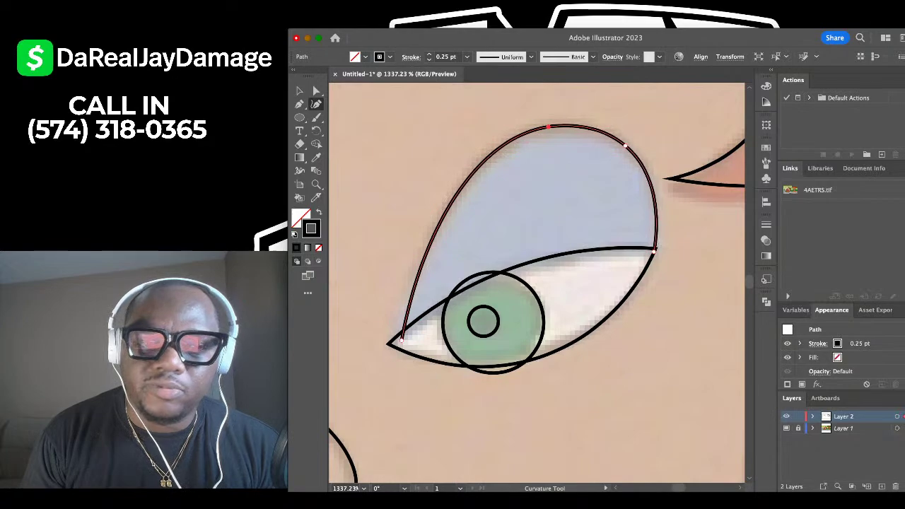
scroll(628, 163, down, 5)
scroll(527, 226, up, 4)
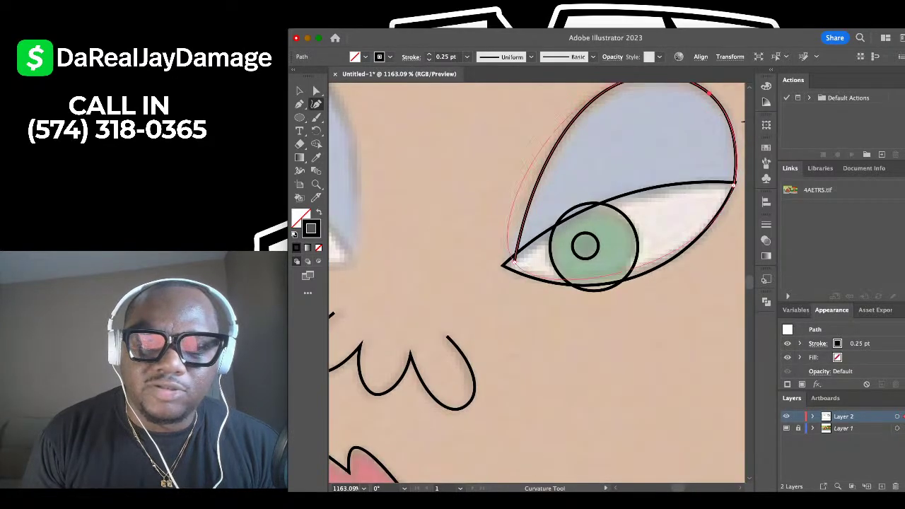
drag(507, 262, 507, 265)
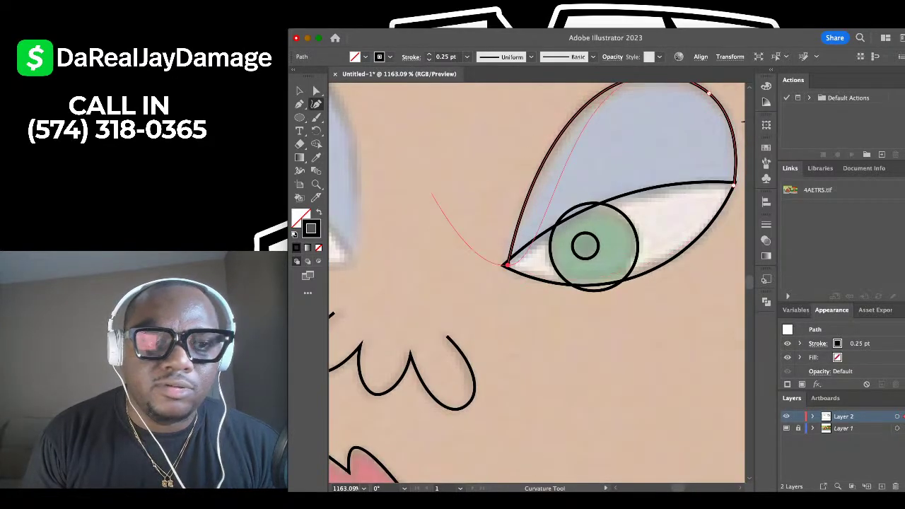
click(299, 91)
click(396, 169)
scroll(526, 226, down, 4)
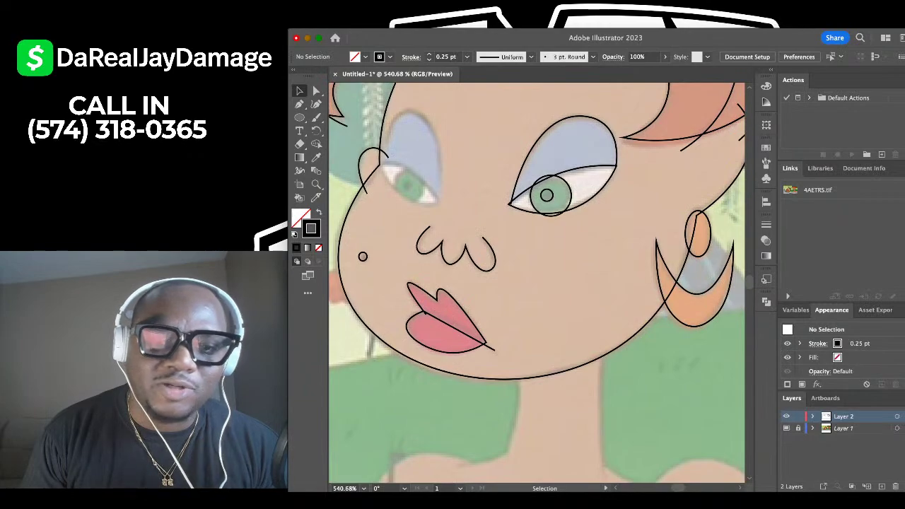
drag(497, 125, 558, 205)
scroll(559, 204, down, 3)
scroll(586, 216, up, 4)
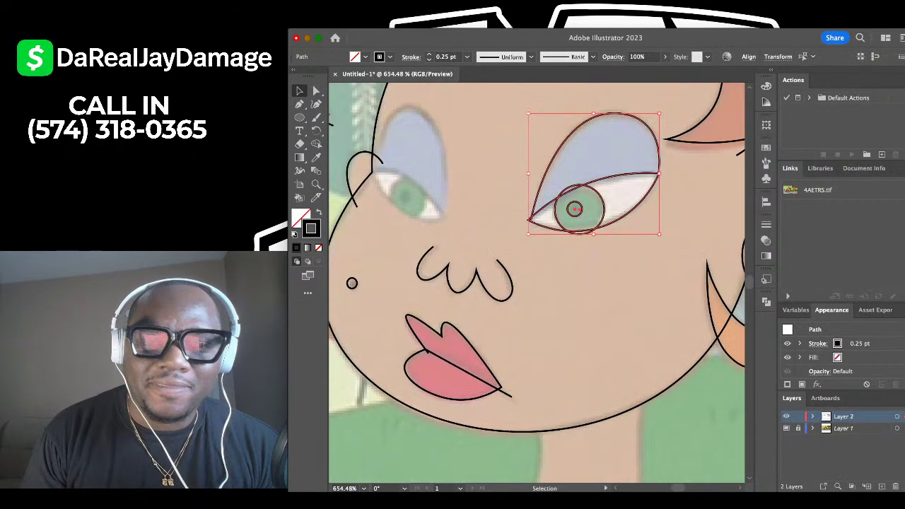
key(super+shift+a)
Draw a closed three-point Pen path on the left eye through its outer corner, inner corner and lower edge.
scroll(586, 216, up, 3)
scroll(586, 216, left, 2)
key(p)
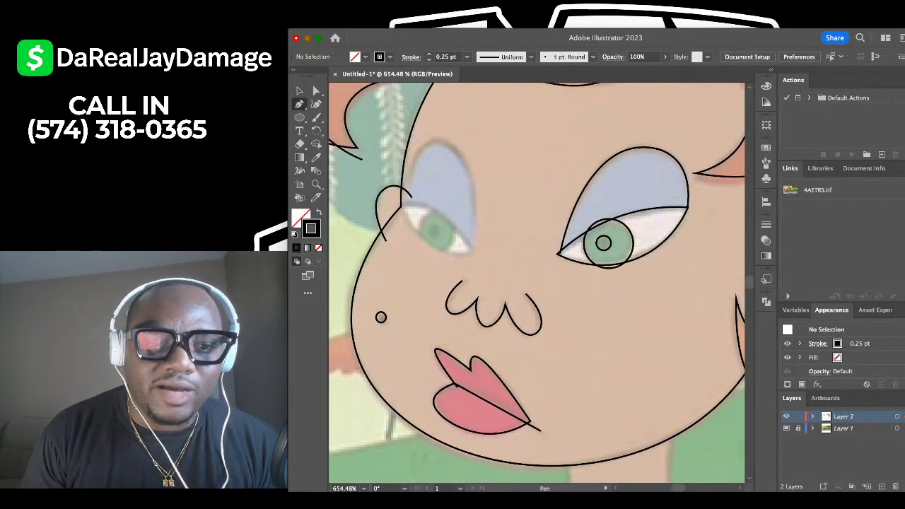
scroll(388, 212, up, 10)
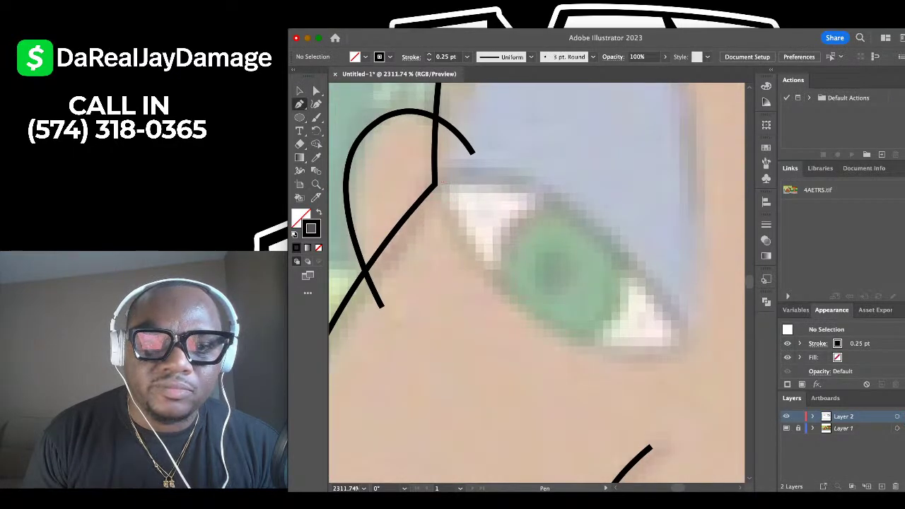
click(442, 182)
scroll(442, 181, down, 4)
click(585, 268)
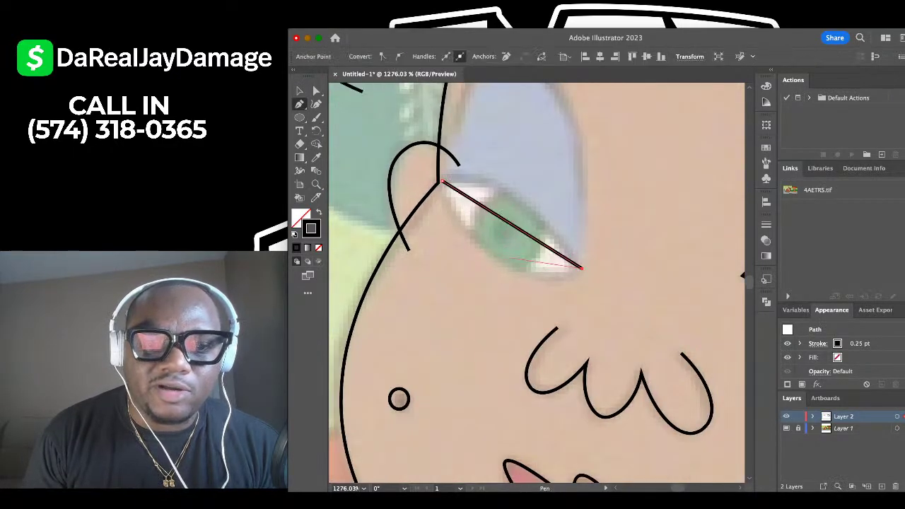
click(485, 248)
click(442, 181)
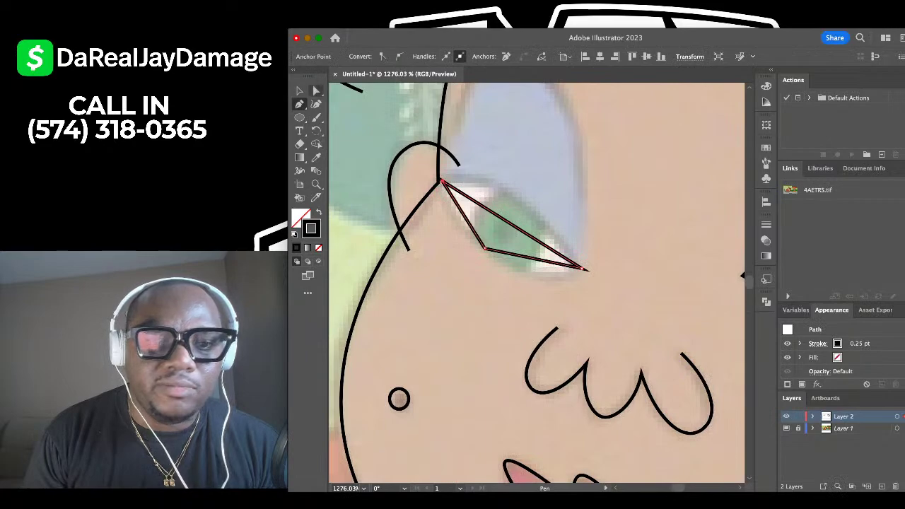
Curve the left eye's upper lid and lower edge to the reference with the Curvature tool, remove the extra lower point, and deselect the shape.
key(shift+grave)
drag(514, 227, 515, 200)
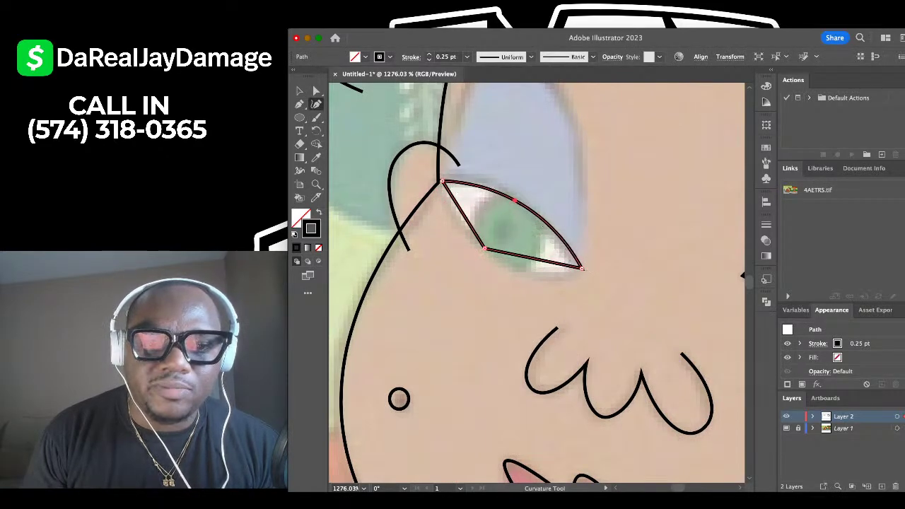
click(491, 250)
click(484, 248)
key(Delete)
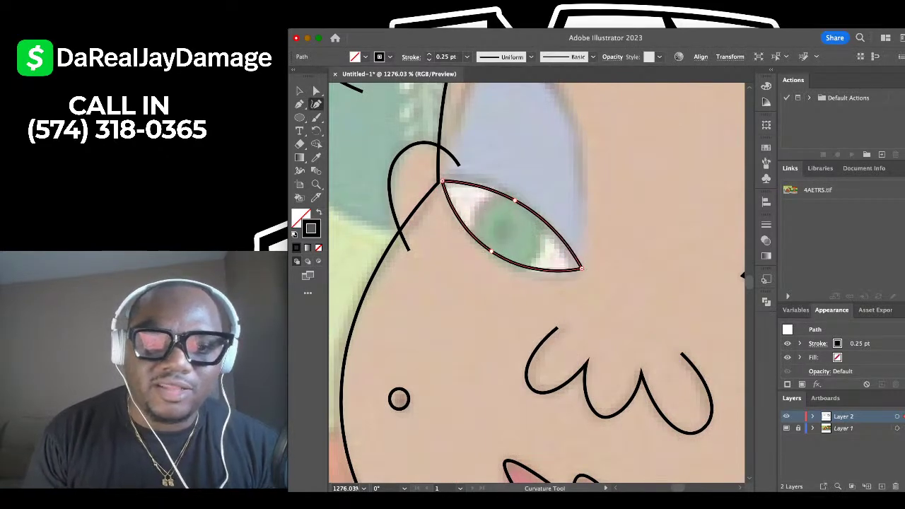
scroll(491, 251, down, 3)
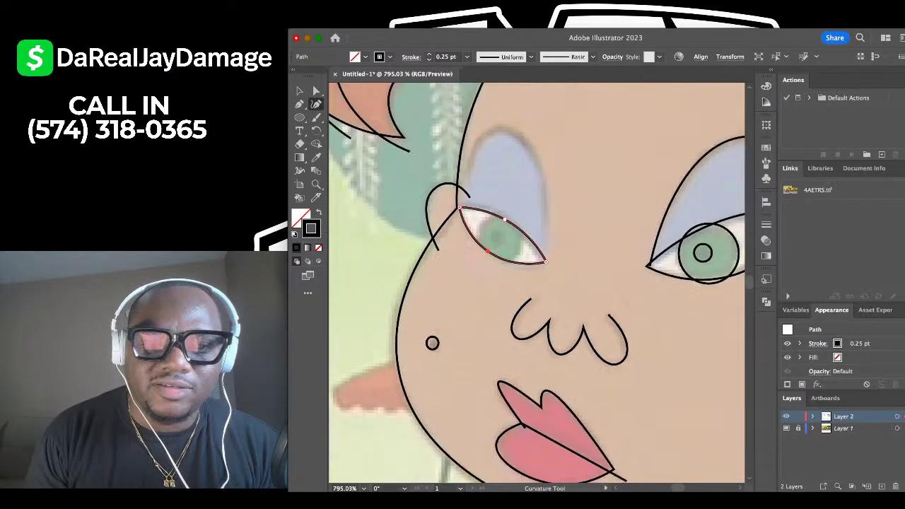
drag(505, 219, 503, 219)
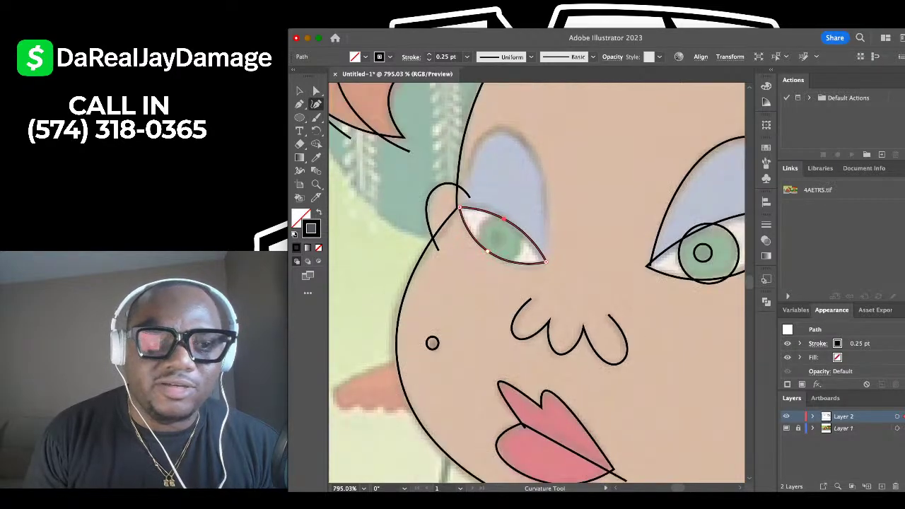
click(299, 90)
key(super+shift+a)
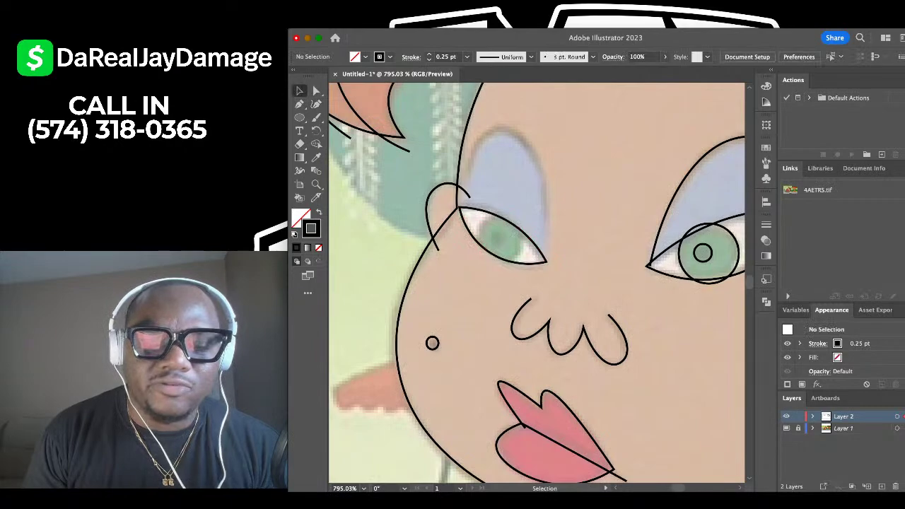
Draw an iris circle and a small pupil circle inside it on the left eye with the Ellipse tool, and deselect.
scroll(528, 231, up, 3)
key(l)
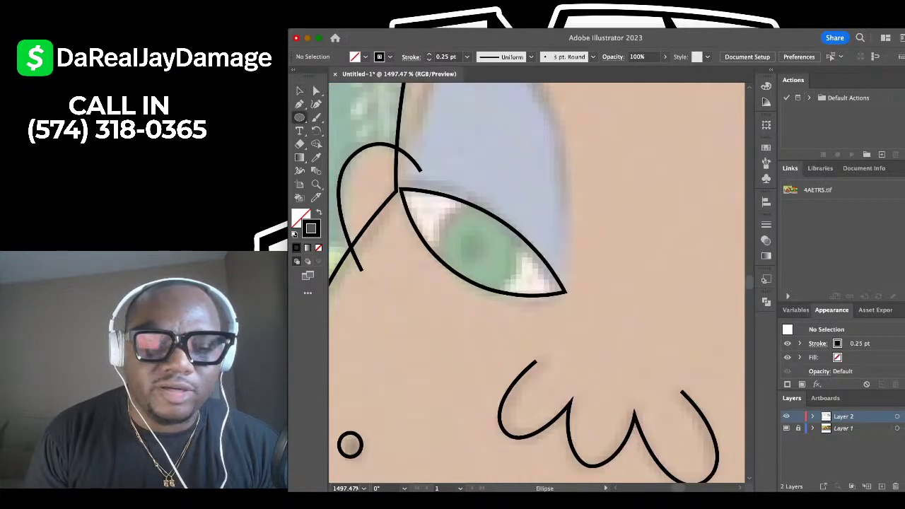
drag(434, 206, 522, 294)
scroll(467, 266, up, 2)
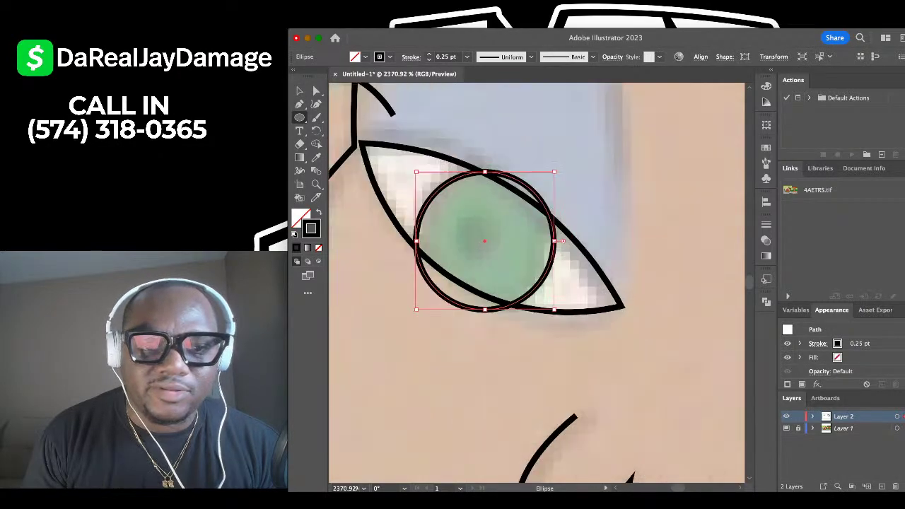
drag(482, 241, 499, 257)
key(v)
key(super+shift+a)
scroll(487, 240, down, 5)
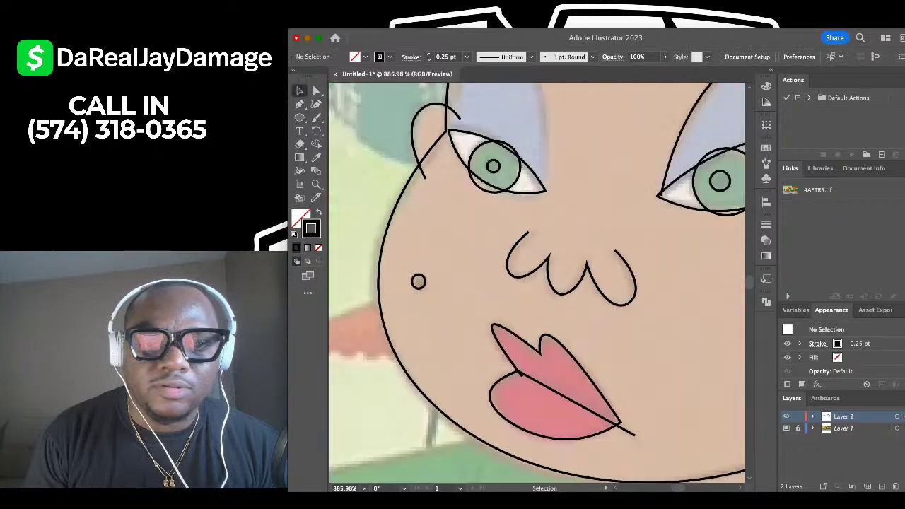
Draw a Curvature path over the left eye's blue eyelid from inner to outer corner, and bulge both of its sides outward.
scroll(488, 240, up, 2)
key(shift+grave)
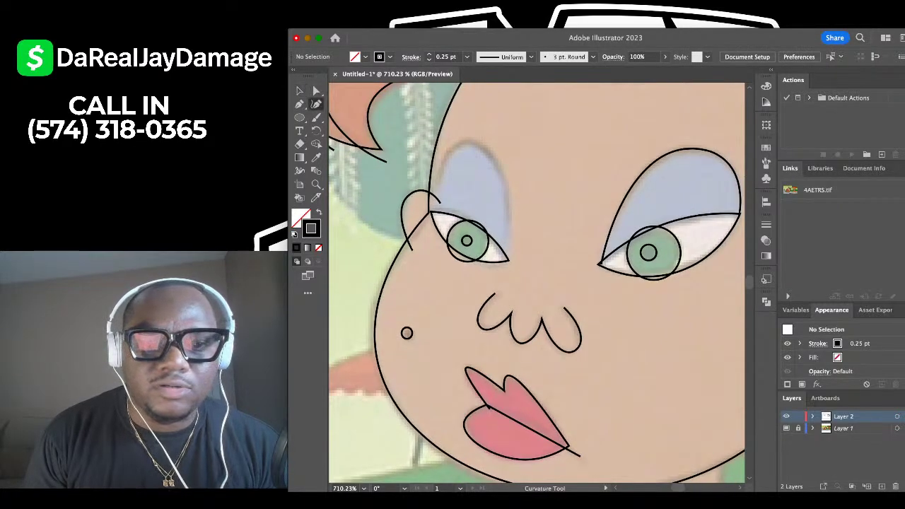
scroll(480, 236, up, 2)
click(517, 268)
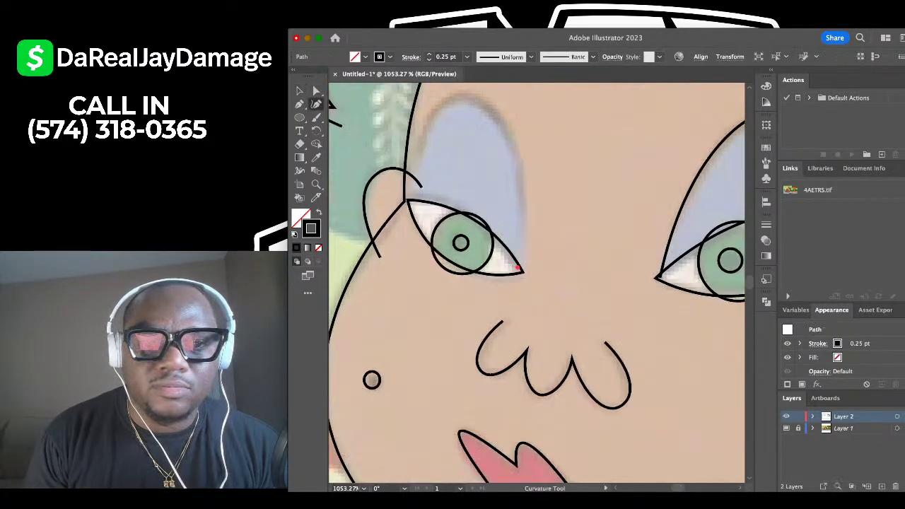
click(457, 93)
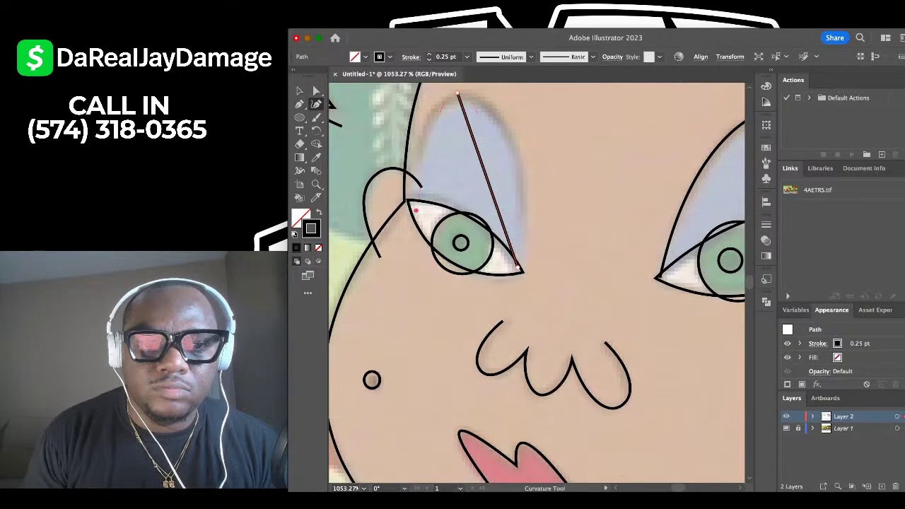
click(417, 208)
drag(431, 136, 426, 126)
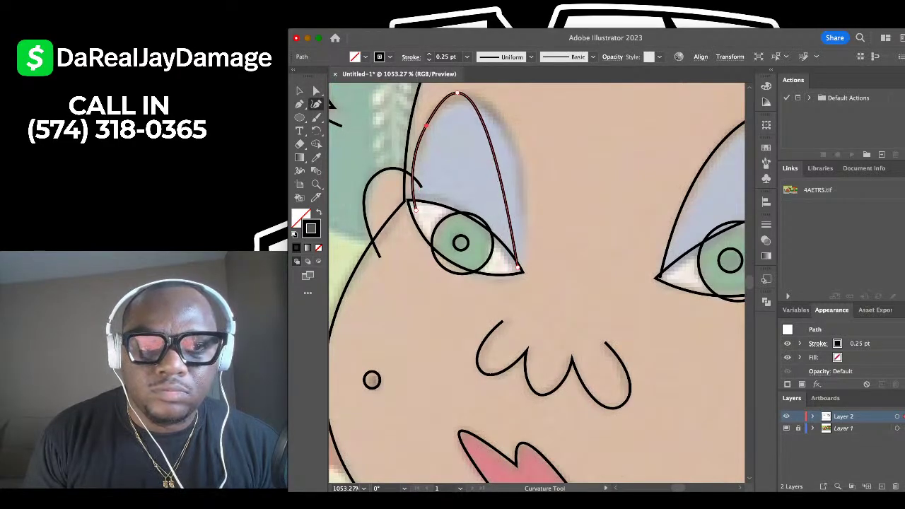
drag(484, 127, 499, 118)
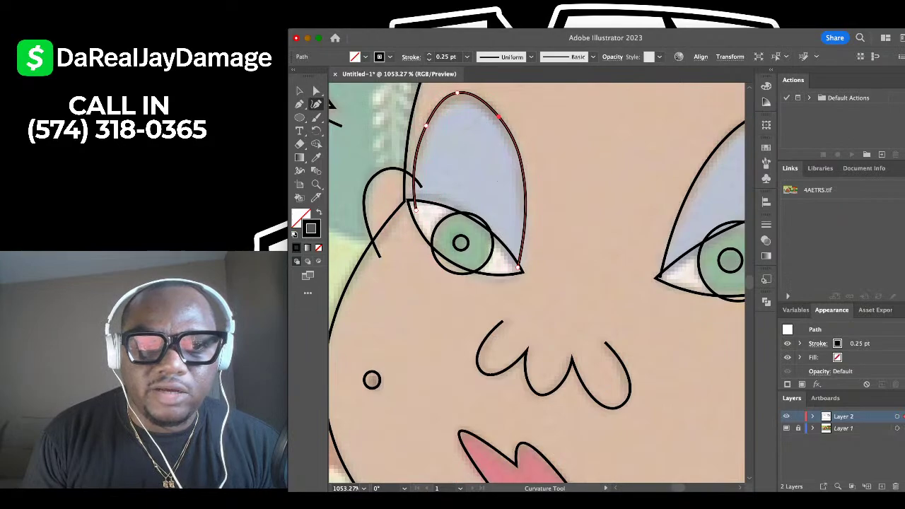
Move the left eyelid curve's end to the eye's outer corner, refine its peak and side points along the blue edge, and deselect it.
scroll(438, 124, up, 5)
drag(397, 278, 384, 262)
scroll(388, 264, down, 4)
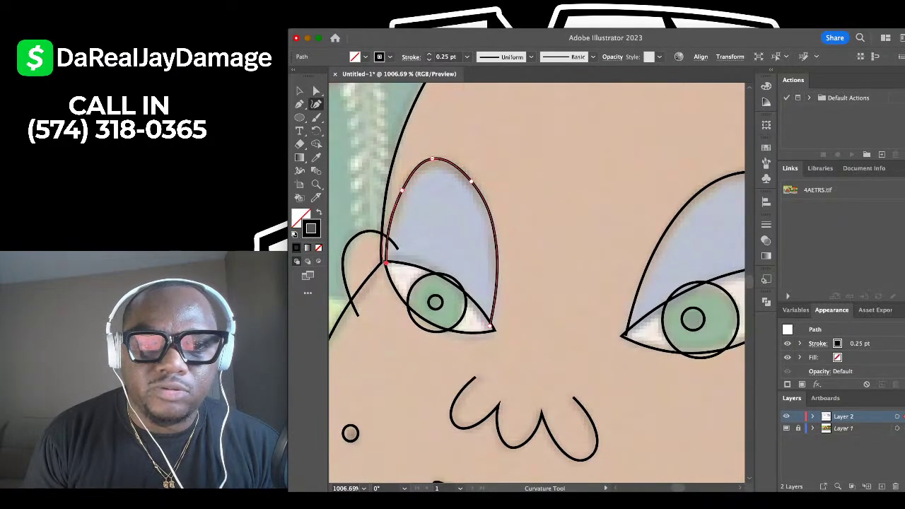
scroll(494, 200, up, 1)
drag(422, 130, 424, 129)
drag(377, 173, 398, 142)
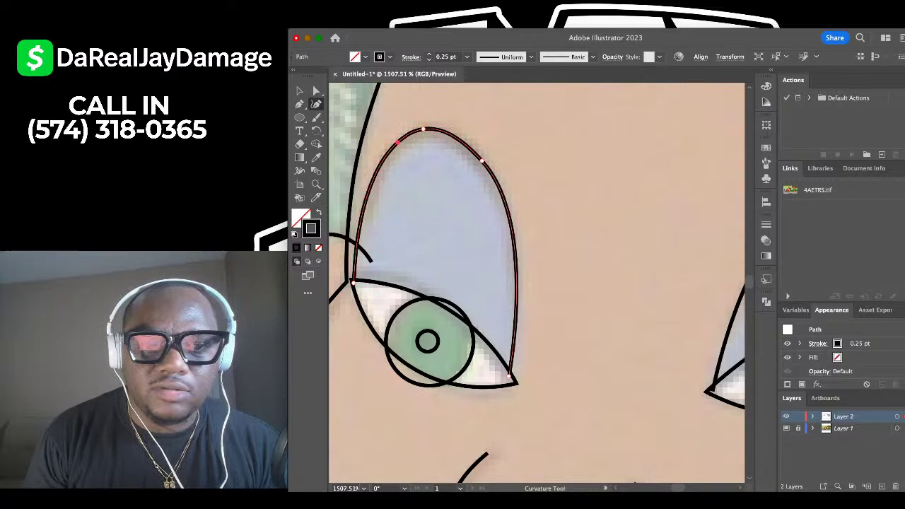
drag(483, 161, 487, 161)
key(v)
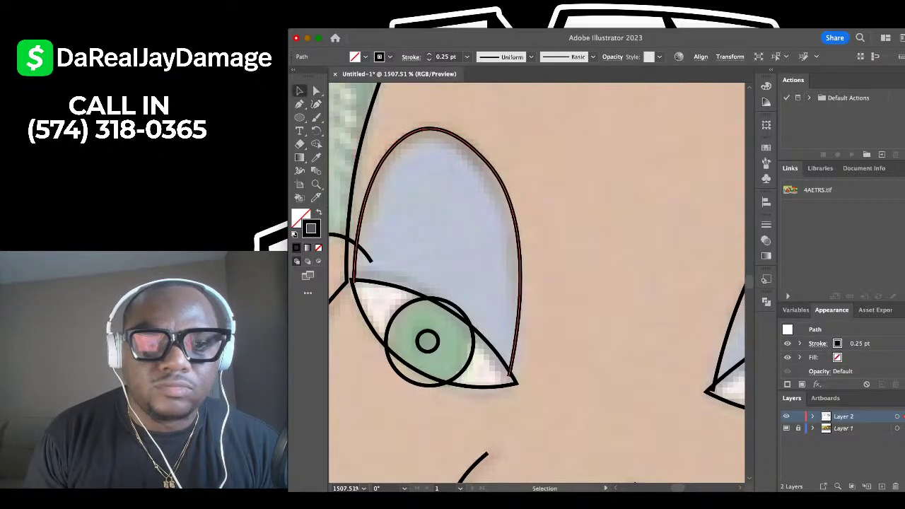
click(535, 132)
scroll(516, 130, down, 10)
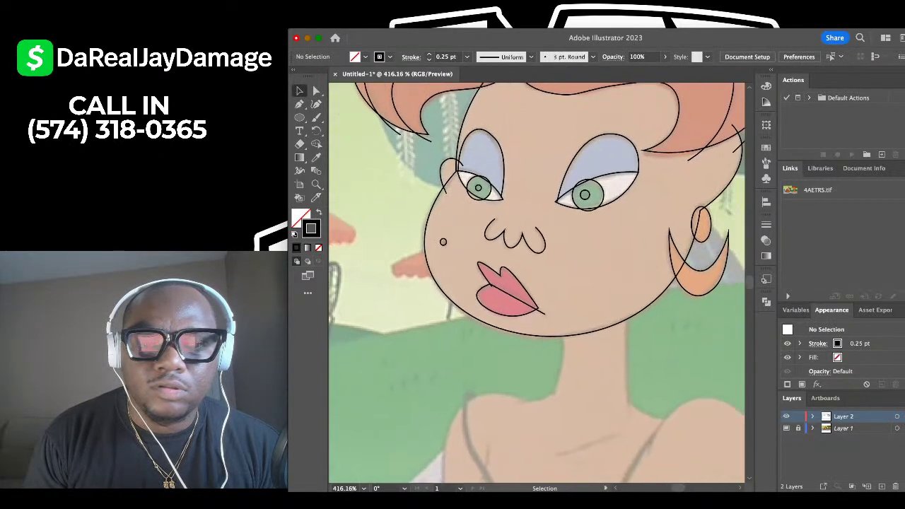
Draw a three-point Curvature path down the left edge of the woman's neck, starting its upper end inside the chin line, and deselect it.
scroll(536, 283, down, 5)
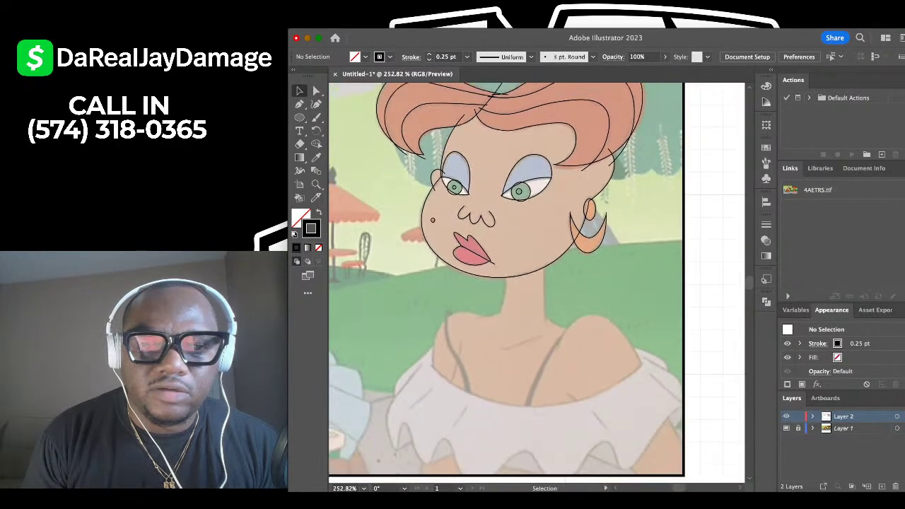
scroll(536, 283, up, 3)
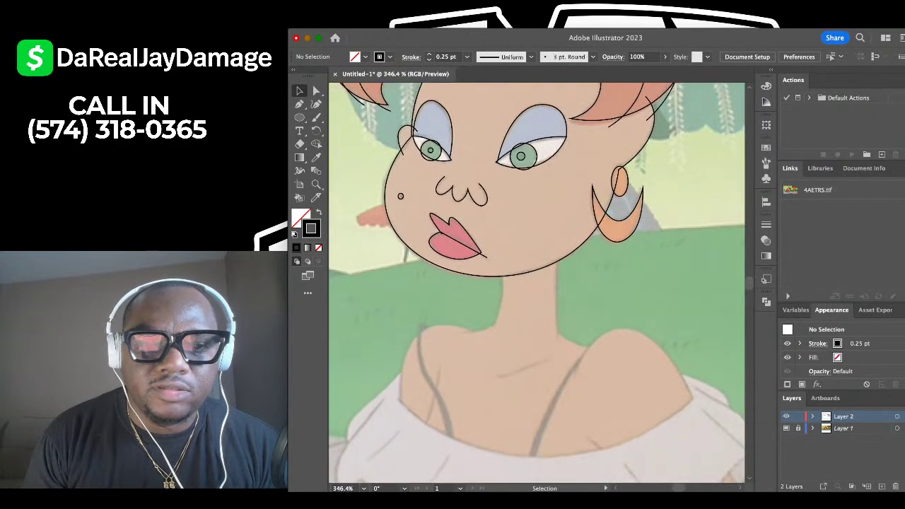
scroll(536, 283, down, 3)
click(316, 105)
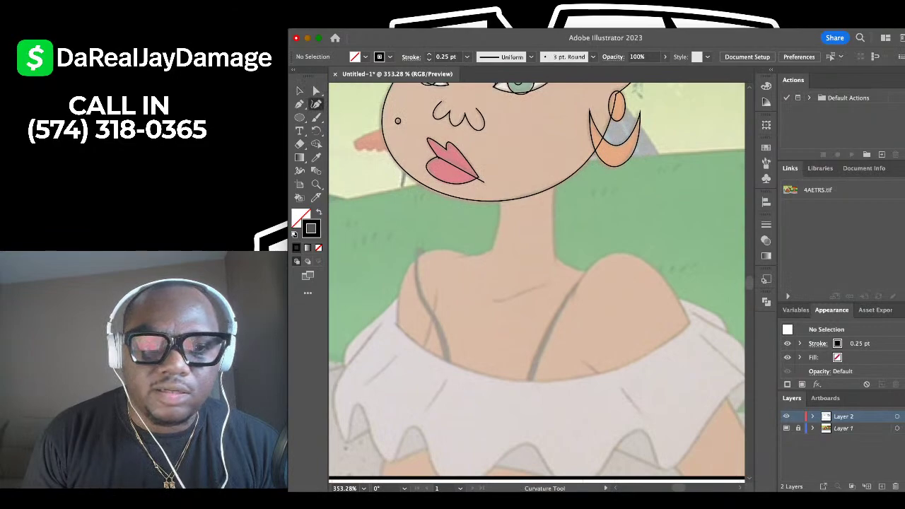
scroll(537, 282, up, 5)
click(463, 230)
scroll(537, 283, up, 2)
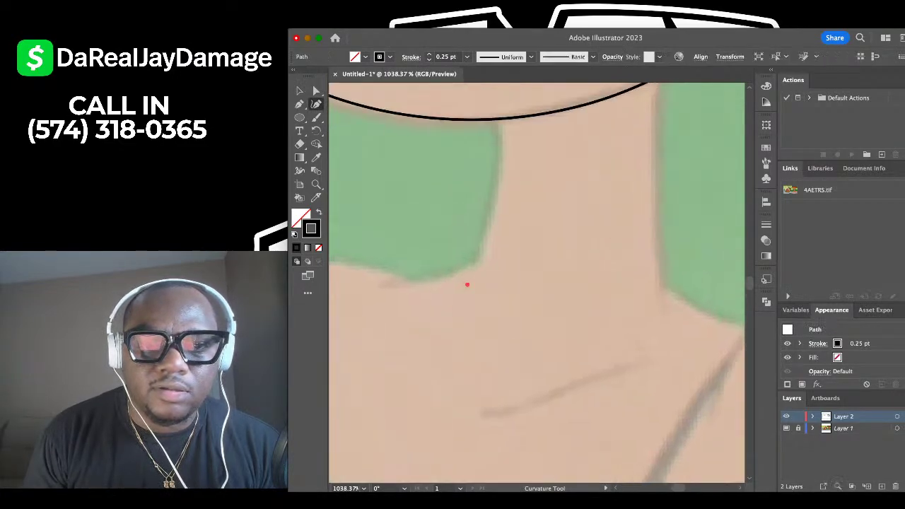
click(499, 176)
click(494, 87)
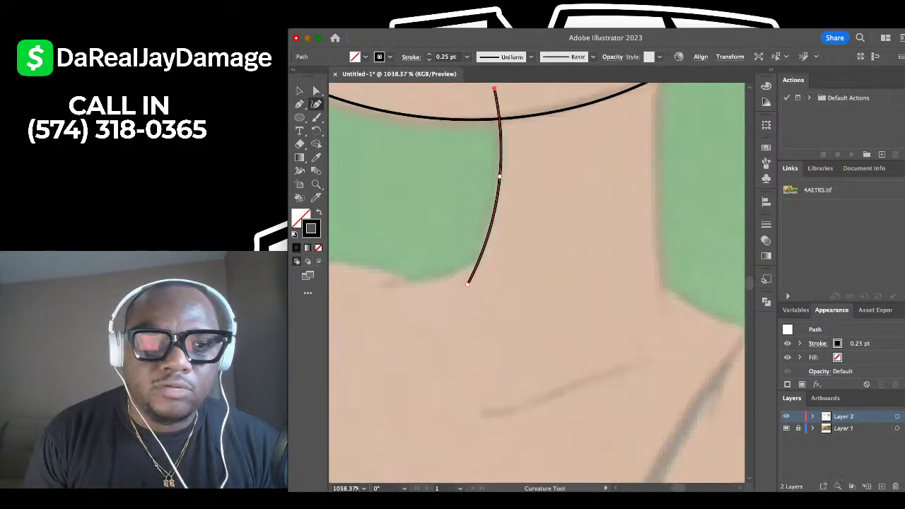
click(300, 91)
click(403, 184)
Draw a short Curvature path along the left base of the neck, extending it across the neck line, and deselect it.
scroll(537, 282, left, 2)
scroll(536, 282, left, 2)
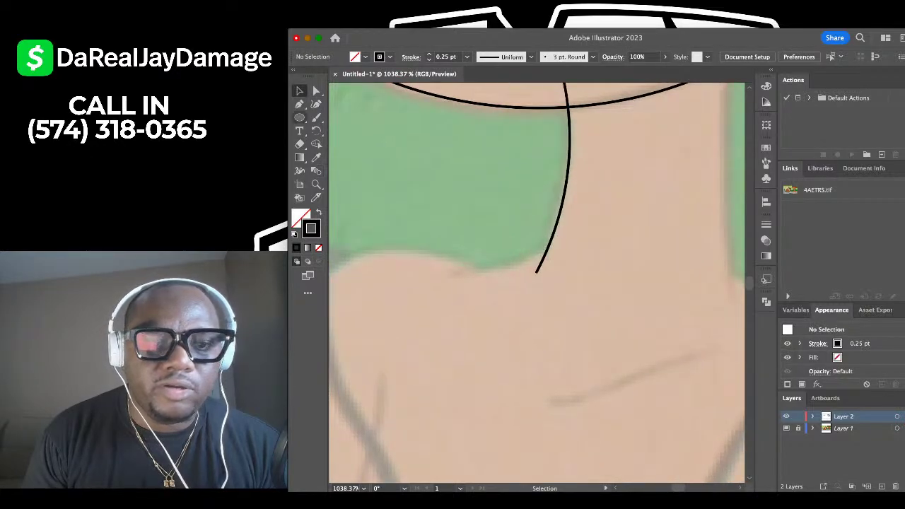
key(shift+grave)
click(444, 280)
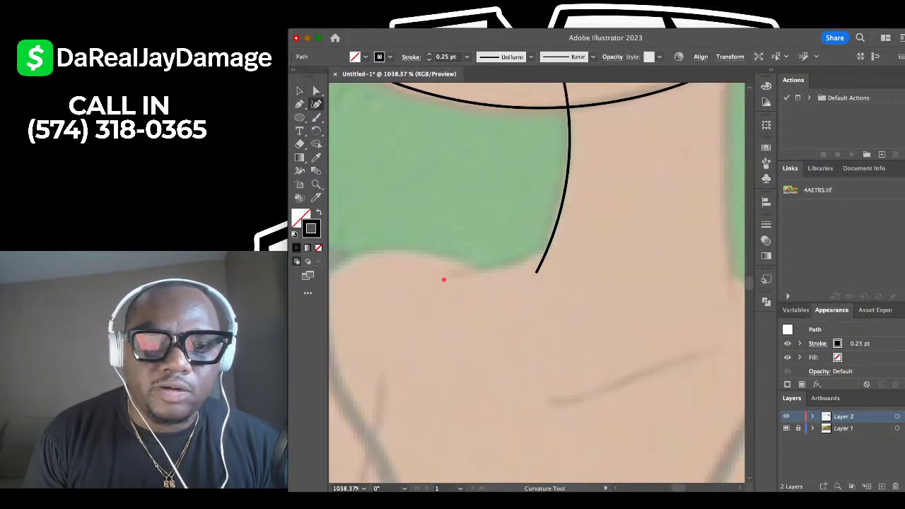
click(520, 259)
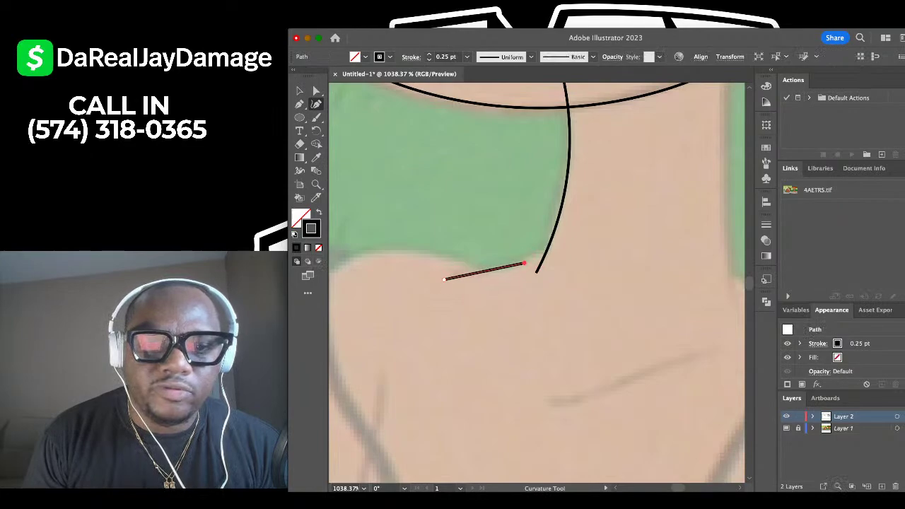
click(565, 235)
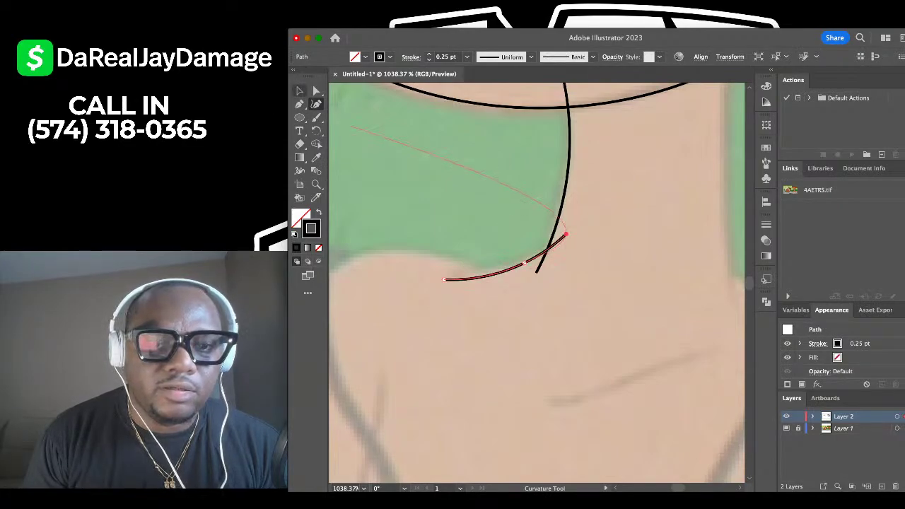
click(299, 90)
click(410, 184)
Draw a Curvature path down the neck's right edge from inside the jawline, adjust its upper end slightly inward, and deselect it.
scroll(537, 283, right, 5)
scroll(537, 283, up, 2)
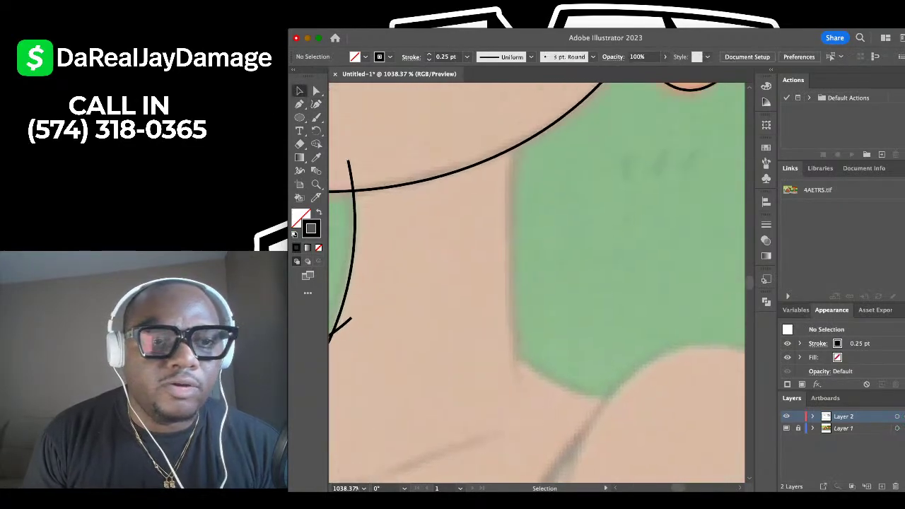
key(shift+grave)
click(532, 123)
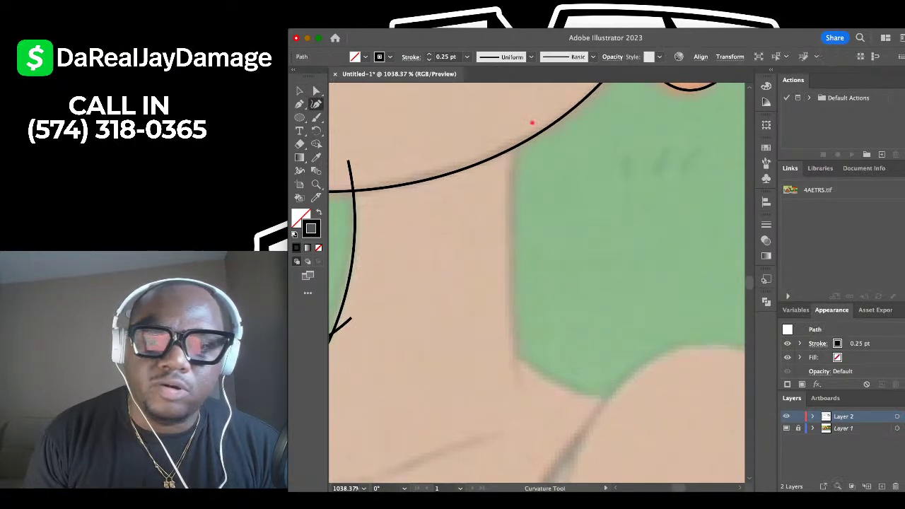
click(513, 292)
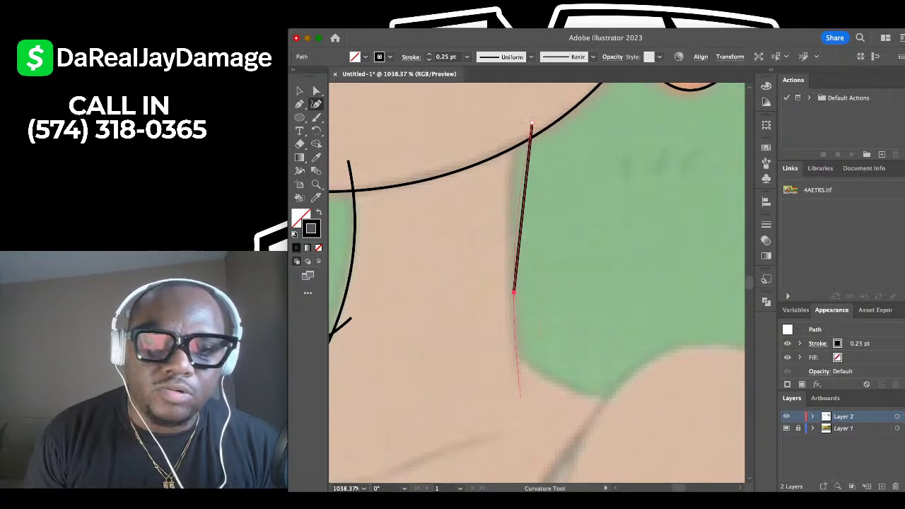
click(523, 398)
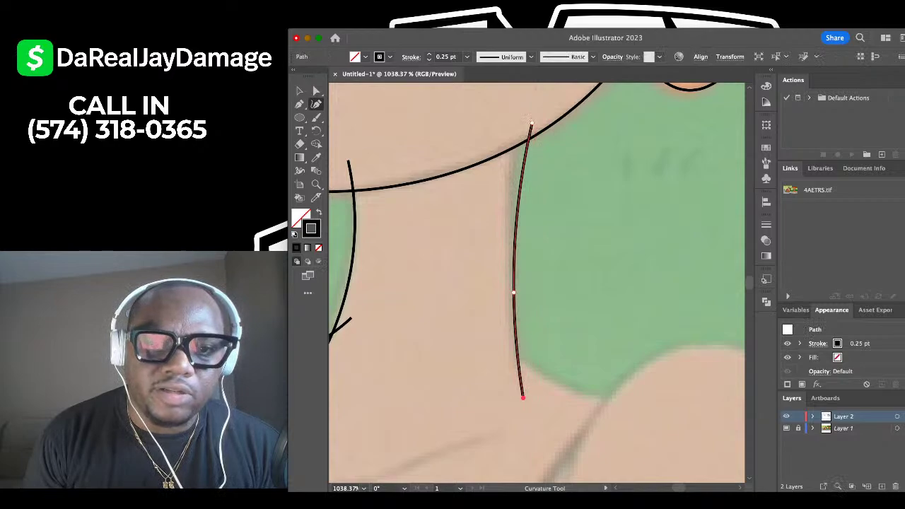
drag(531, 123, 527, 120)
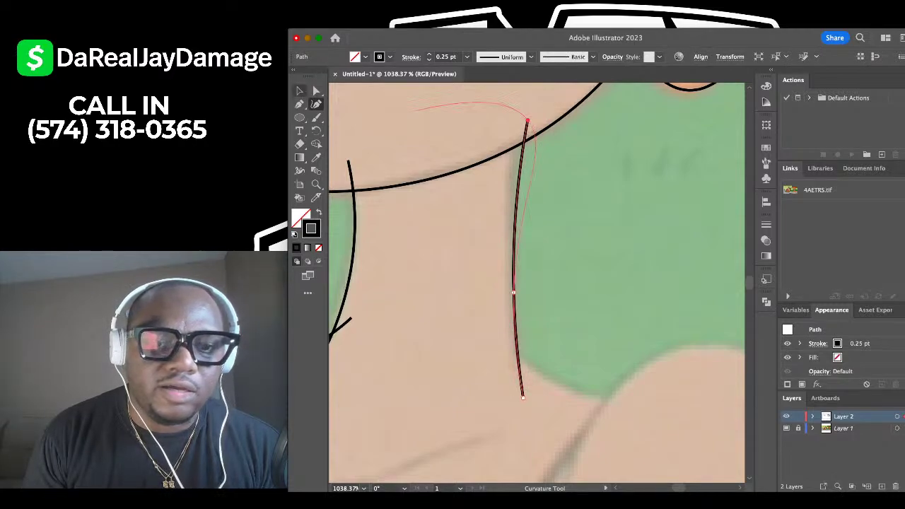
click(300, 90)
click(466, 109)
Draw a Curvature path over the left shoulder from the neck base down past the blouse edge, and deselect it.
scroll(482, 106, down, 4)
scroll(541, 96, down, 6)
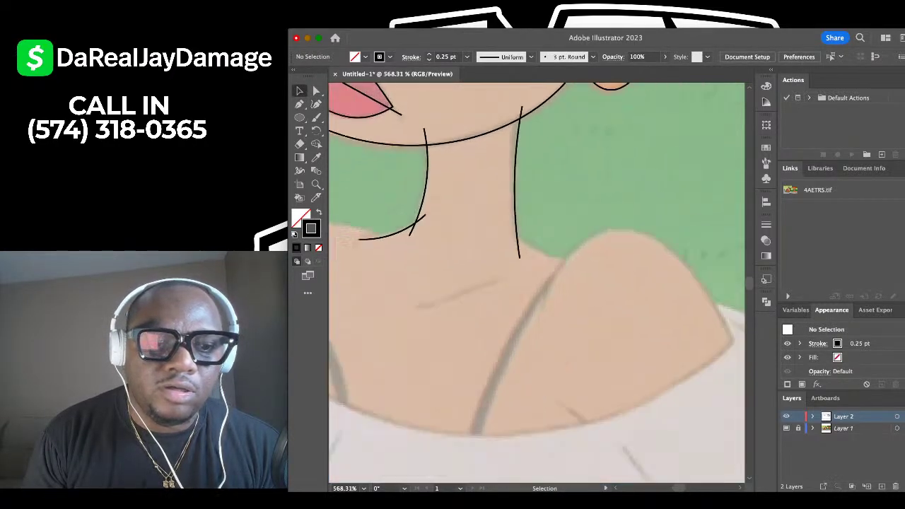
scroll(541, 141, left, 3)
scroll(432, 184, up, 7)
key(shift+grave)
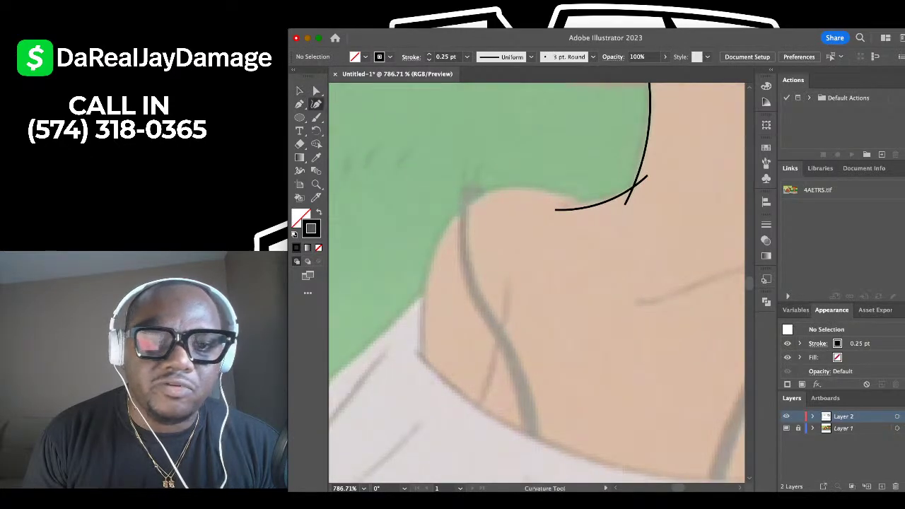
click(608, 210)
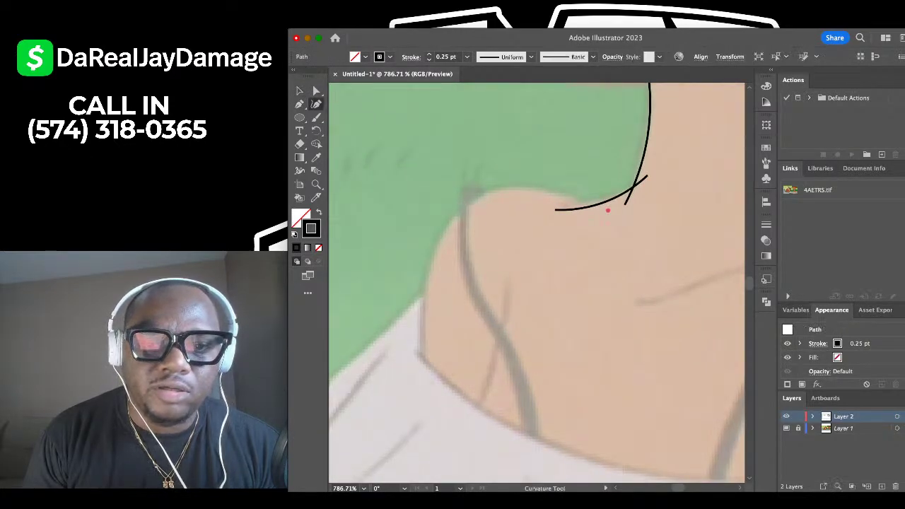
click(558, 192)
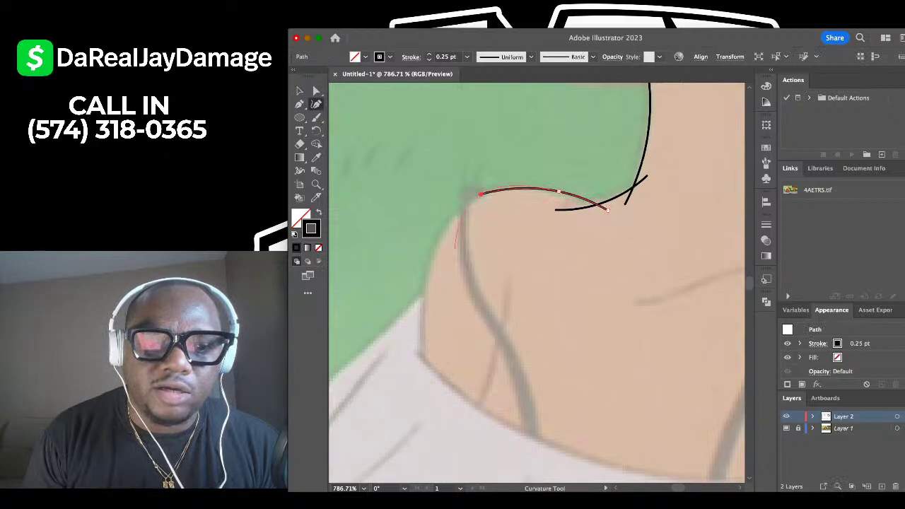
click(425, 385)
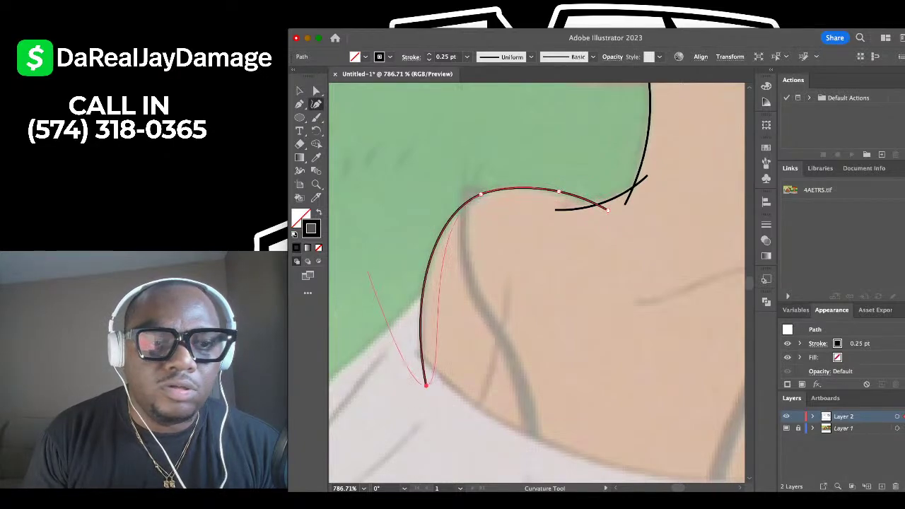
click(300, 91)
click(389, 170)
Draw a Curvature path along the right base of the neck, from inside the neck to just past the shoulder crease, and deselect it.
scroll(452, 222, down, 5)
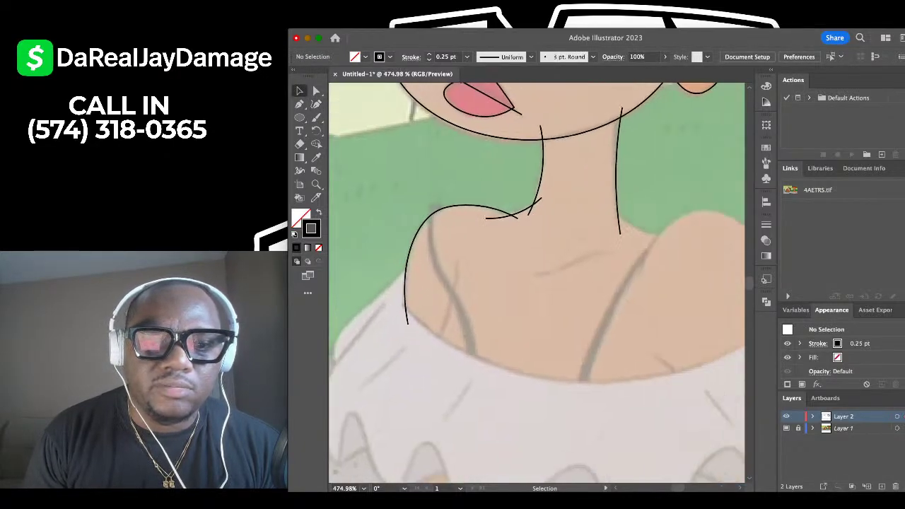
scroll(463, 234, right, 5)
scroll(466, 240, up, 5)
key(shift+grave)
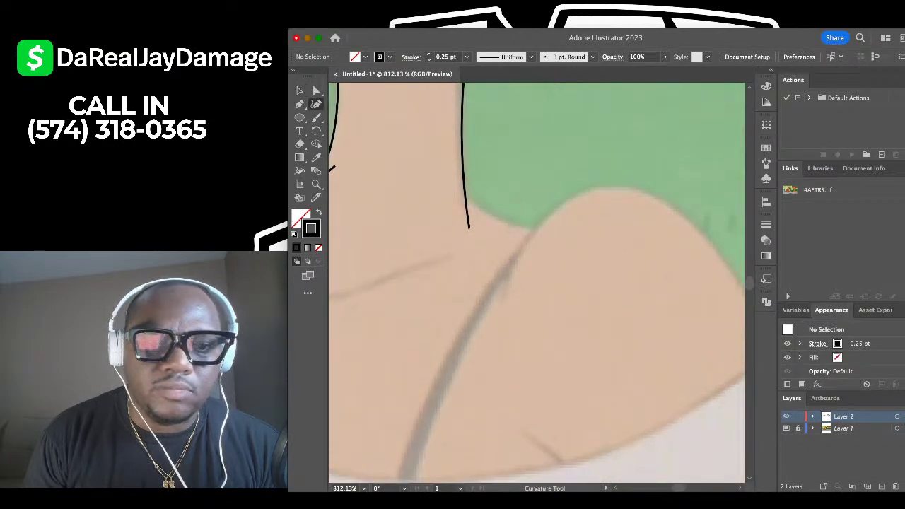
click(448, 182)
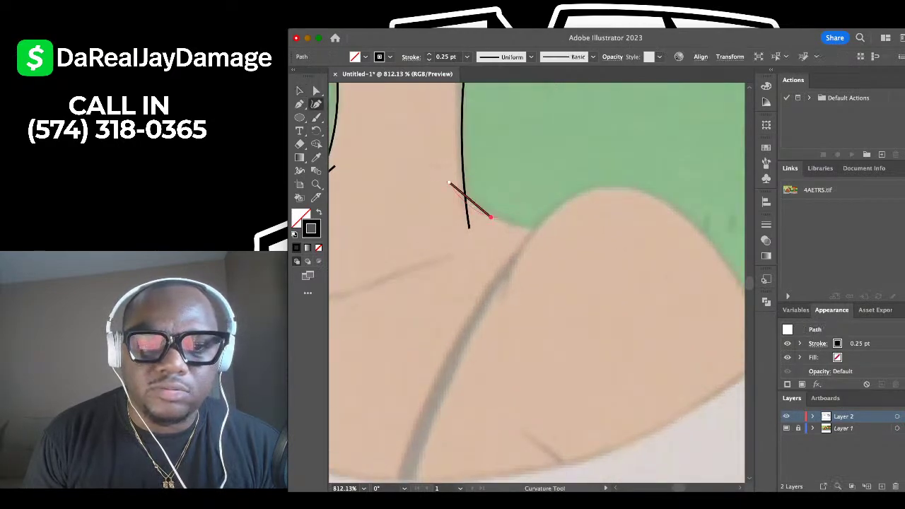
click(554, 226)
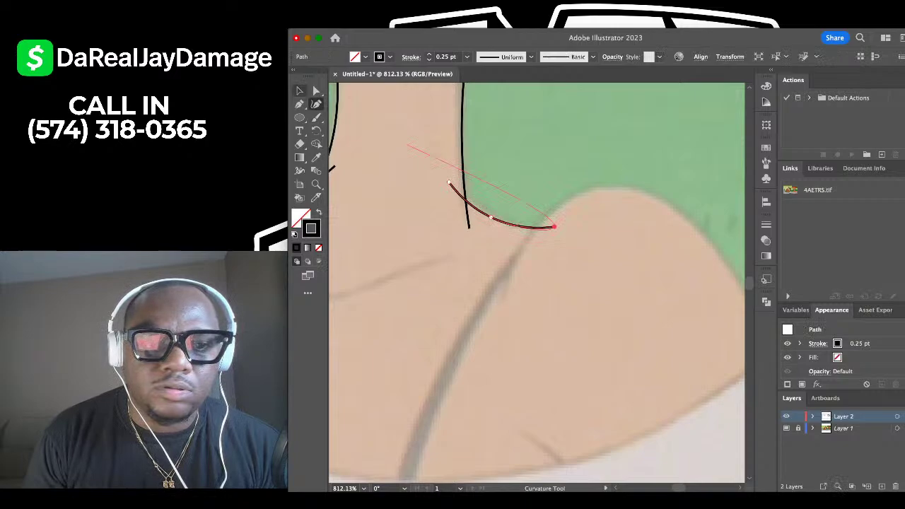
key(v)
click(407, 145)
Draw a Curvature path over the right shoulder down past the blouse edge, fit its side and peak points to the reference, and deselect it.
scroll(407, 145, down, 1)
key(shift+grave)
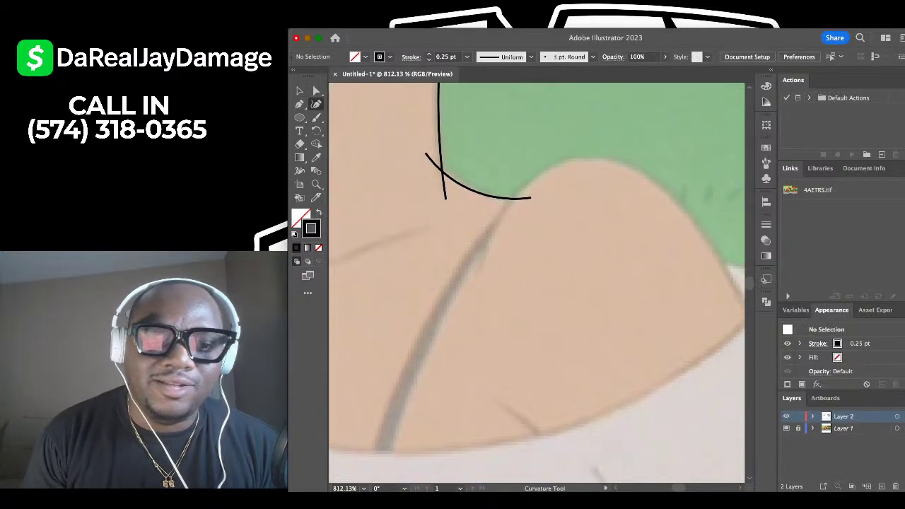
click(479, 273)
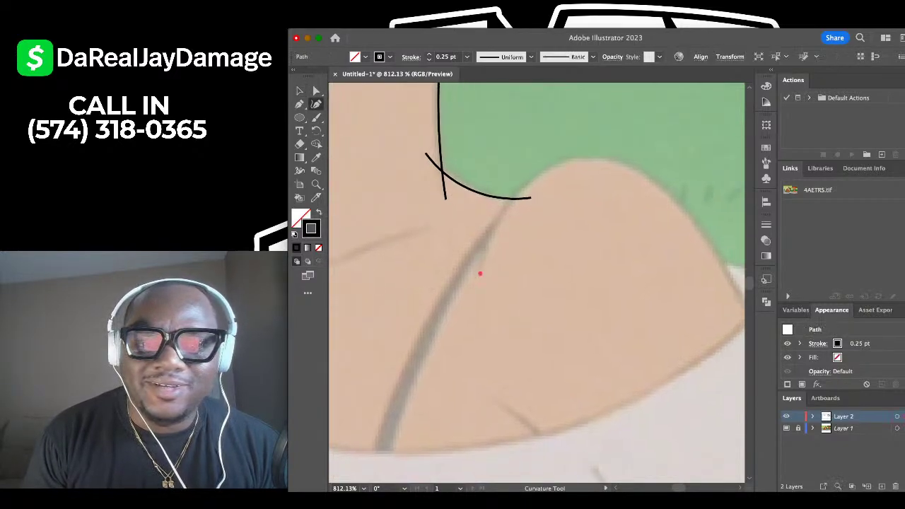
scroll(565, 177, down, 2)
scroll(565, 177, right, 4)
click(524, 131)
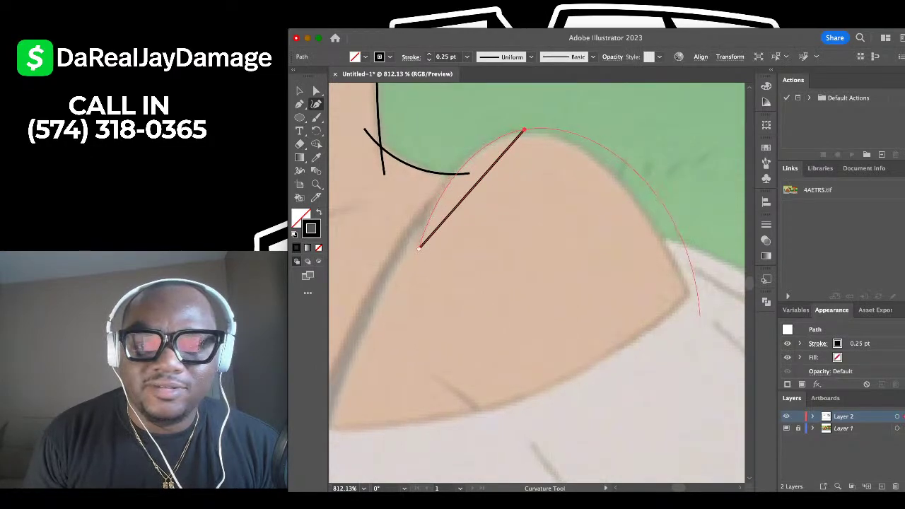
click(700, 319)
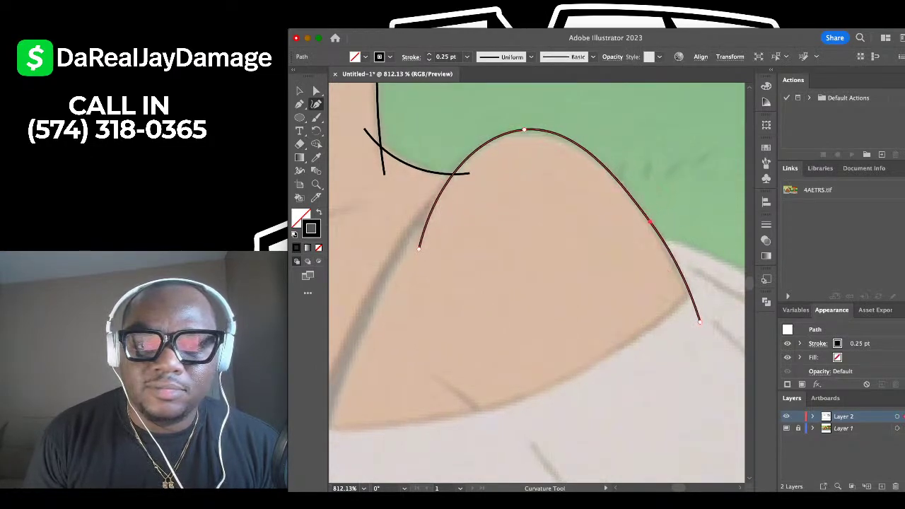
drag(523, 131, 525, 134)
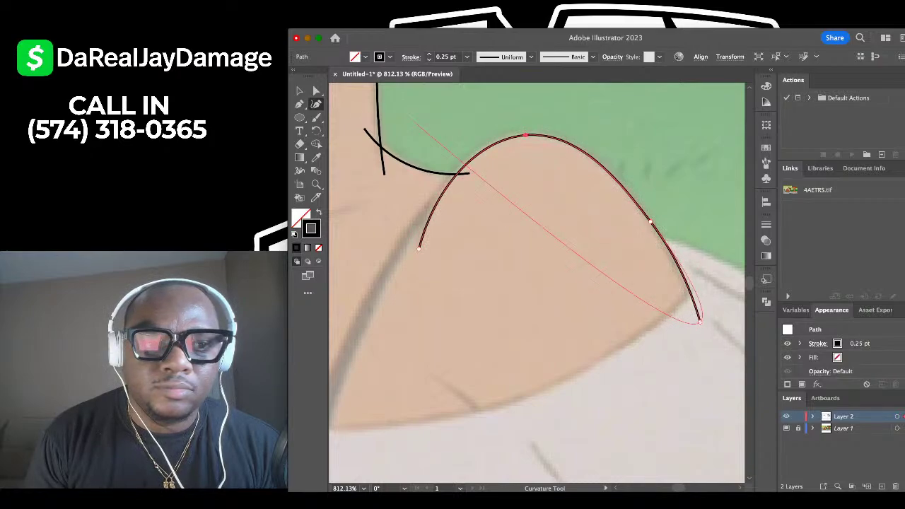
key(v)
click(452, 119)
Nudge the right shoulder curve slightly up and to the left to match the reference outline, and deselect it.
scroll(456, 121, down, 6)
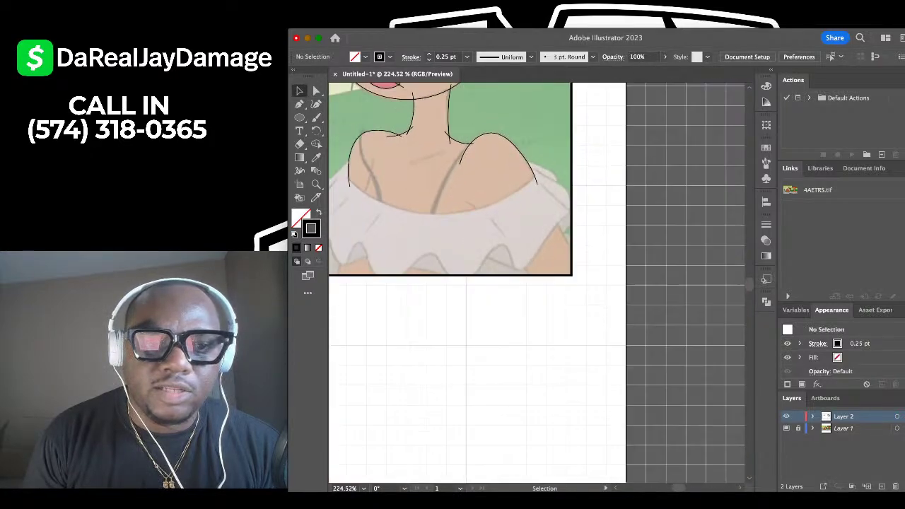
scroll(460, 120, up, 5)
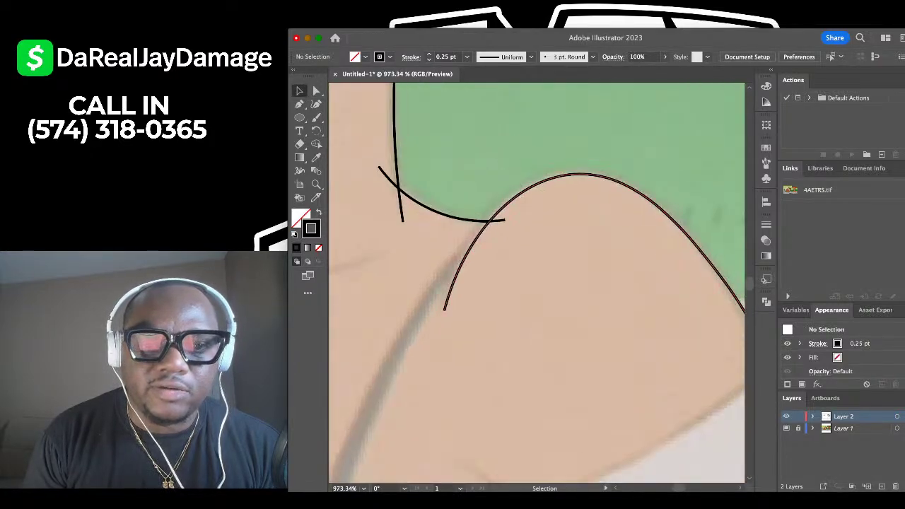
click(464, 256)
drag(464, 257, 462, 254)
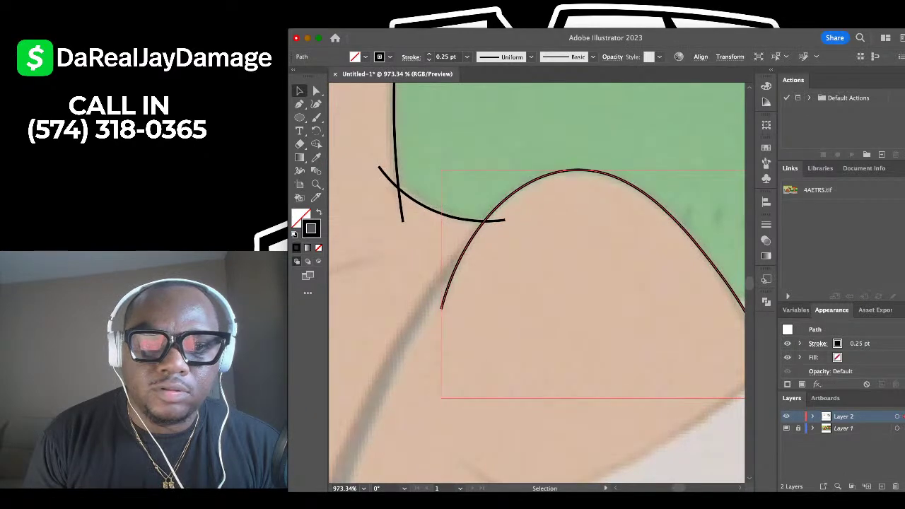
click(489, 160)
Draw a Curvature path along the inner edge of the left strap, from above the shoulder line down past the blouse edge, and end it.
scroll(489, 160, down, 3)
scroll(492, 155, down, 4)
scroll(493, 155, up, 3)
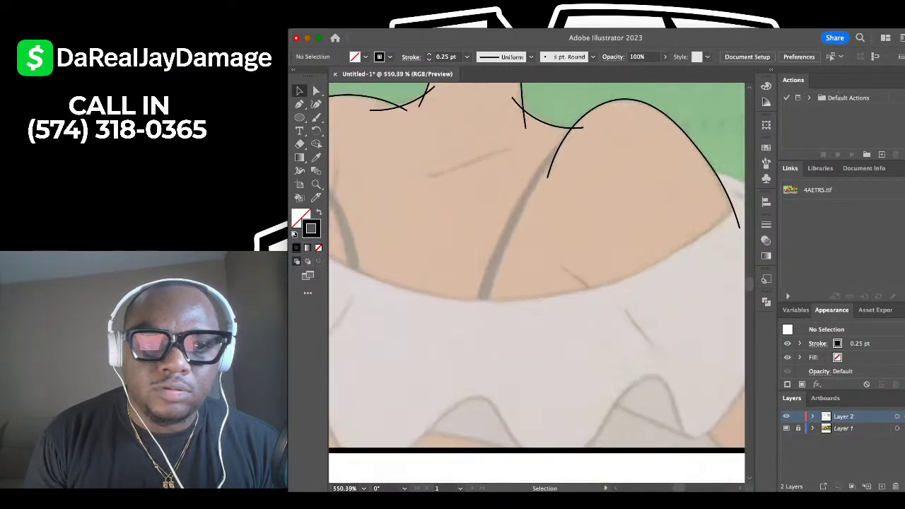
scroll(493, 155, left, 3)
scroll(492, 156, up, 1)
scroll(467, 159, up, 3)
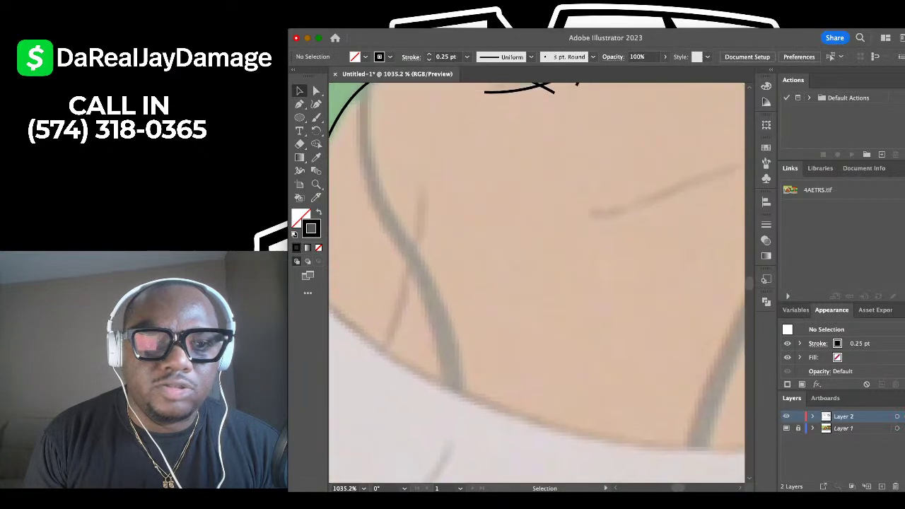
scroll(467, 159, up, 3)
click(316, 104)
scroll(408, 152, up, 3)
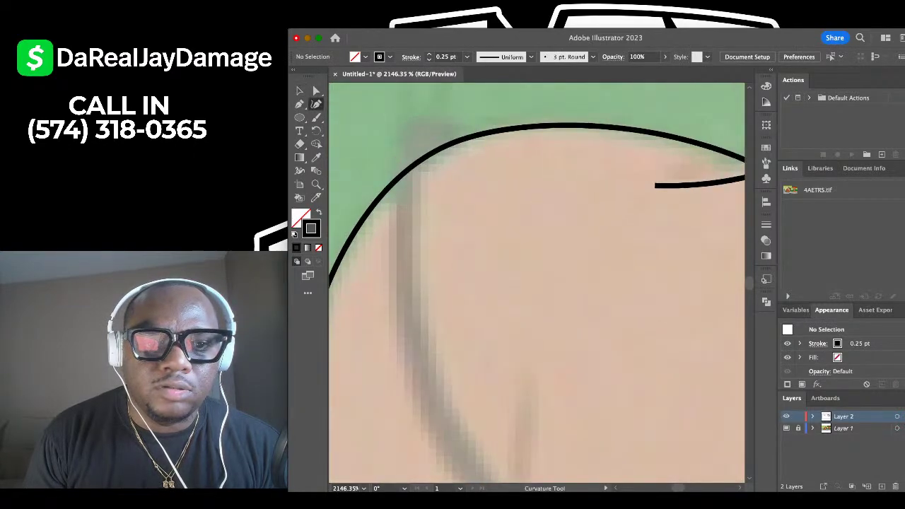
click(431, 140)
click(413, 201)
scroll(450, 93, down, 3)
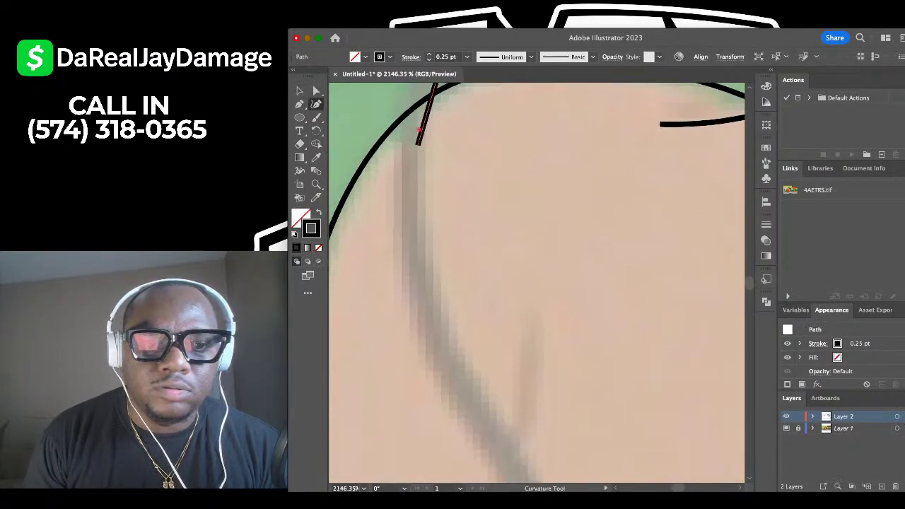
click(462, 294)
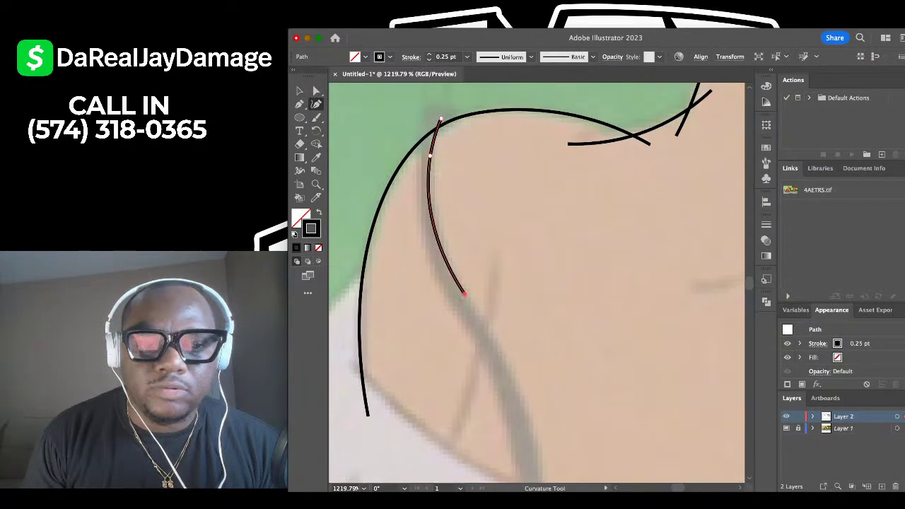
scroll(462, 296, down, 2)
click(475, 330)
scroll(476, 327, down, 3)
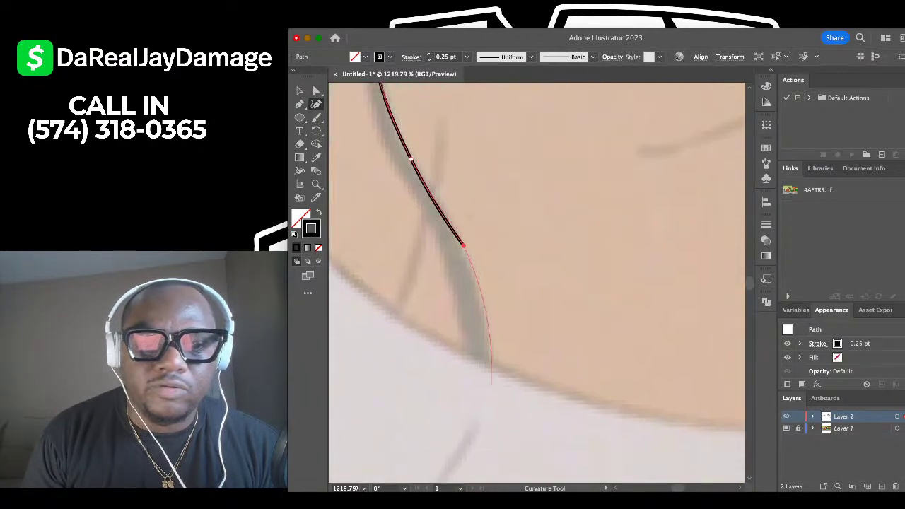
click(492, 383)
scroll(492, 383, down, 3)
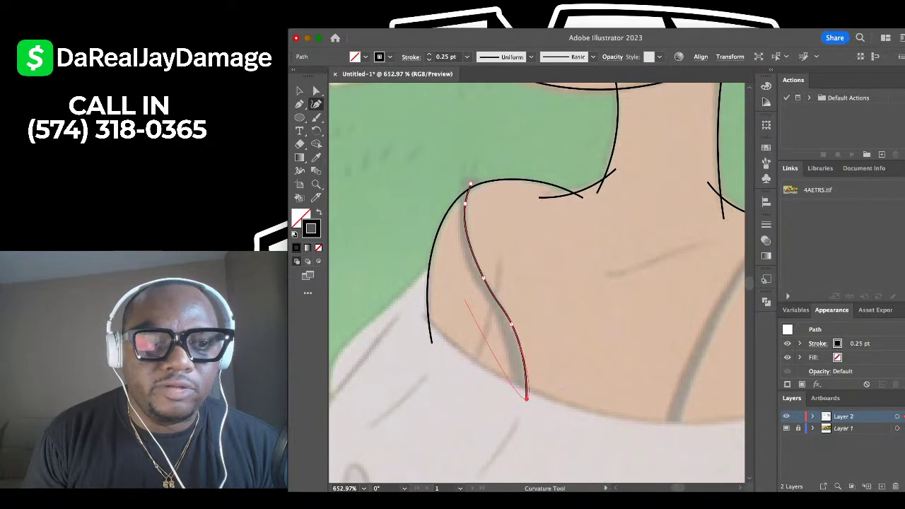
key(Escape)
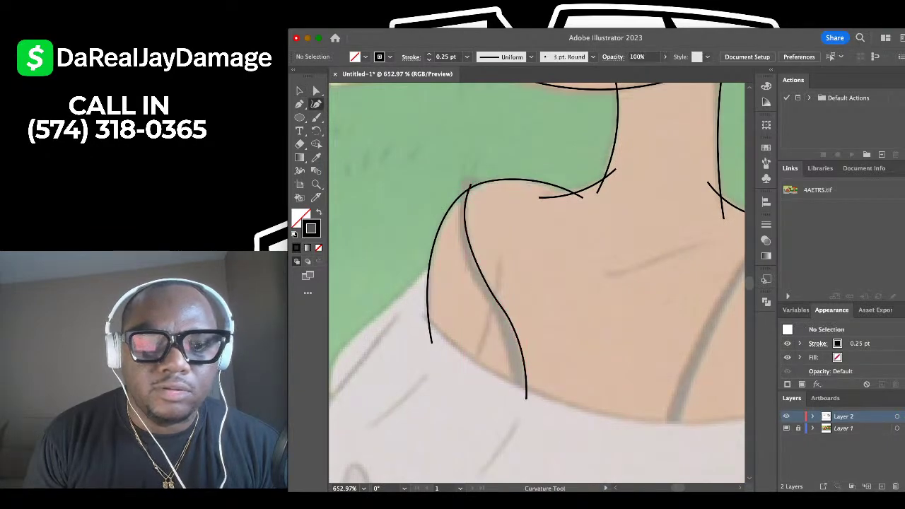
Draw a Curvature path up the outer edge of the left strap, from below the blouse edge, hooking over the shoulder top.
scroll(502, 396, up, 1)
scroll(507, 383, up, 3)
click(519, 411)
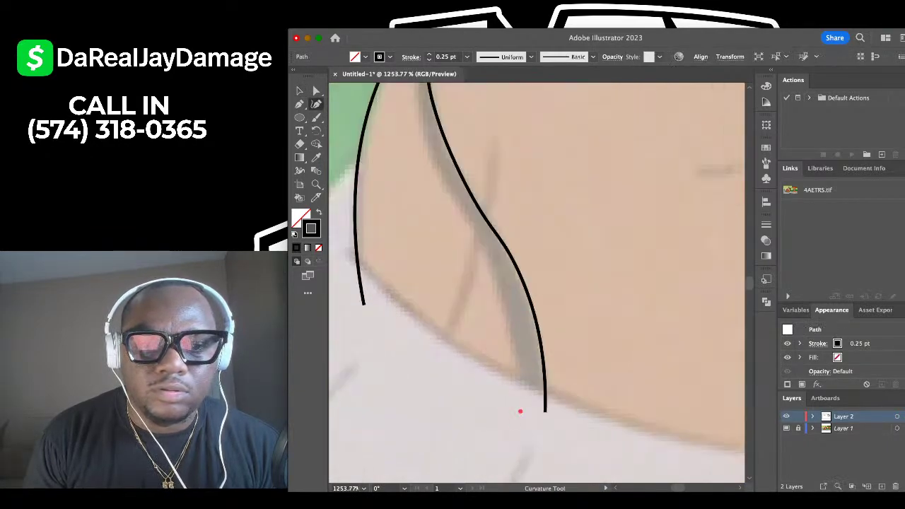
scroll(504, 293, up, 3)
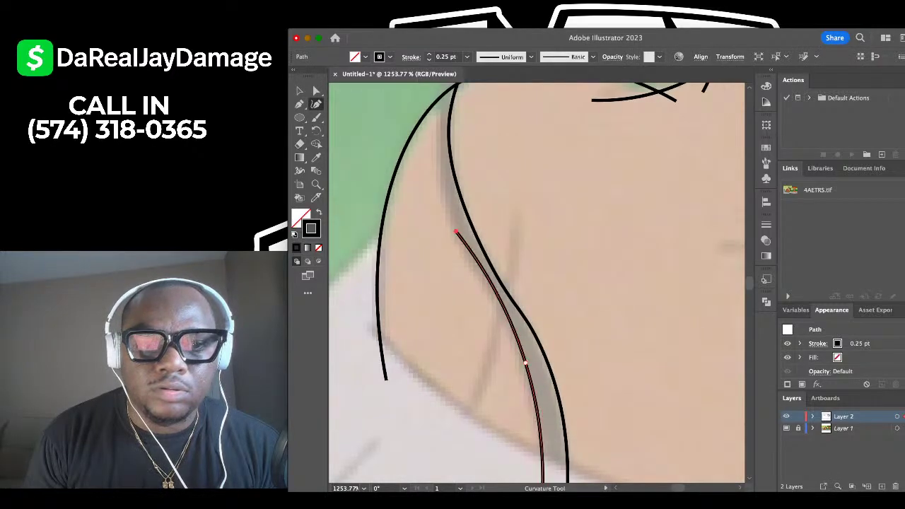
click(456, 238)
scroll(458, 240, up, 3)
click(467, 140)
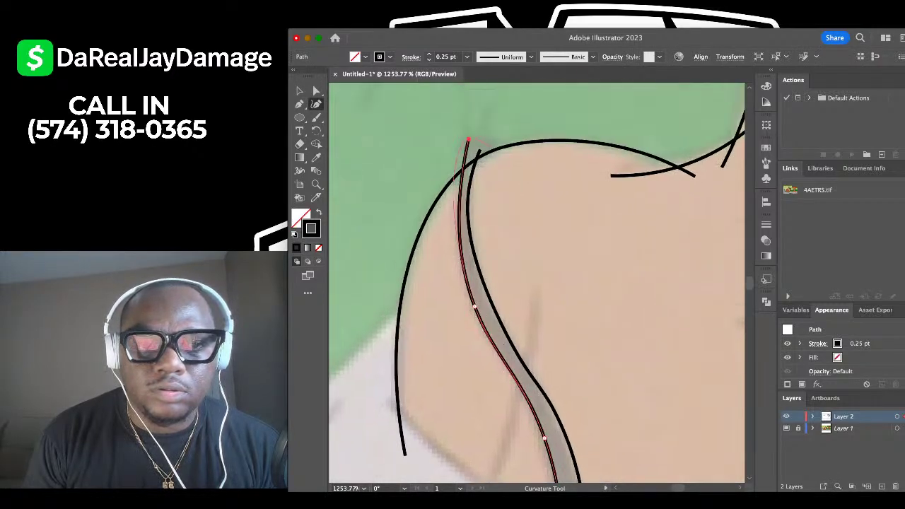
click(499, 154)
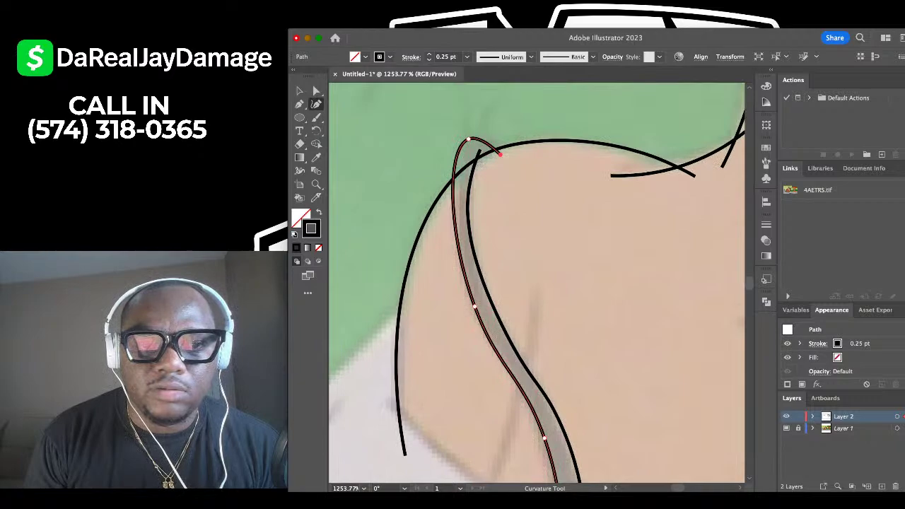
Fit the top, lower and middle points of the left strap's outer path to the reference, and deselect it.
drag(468, 139, 474, 140)
scroll(475, 140, down, 2)
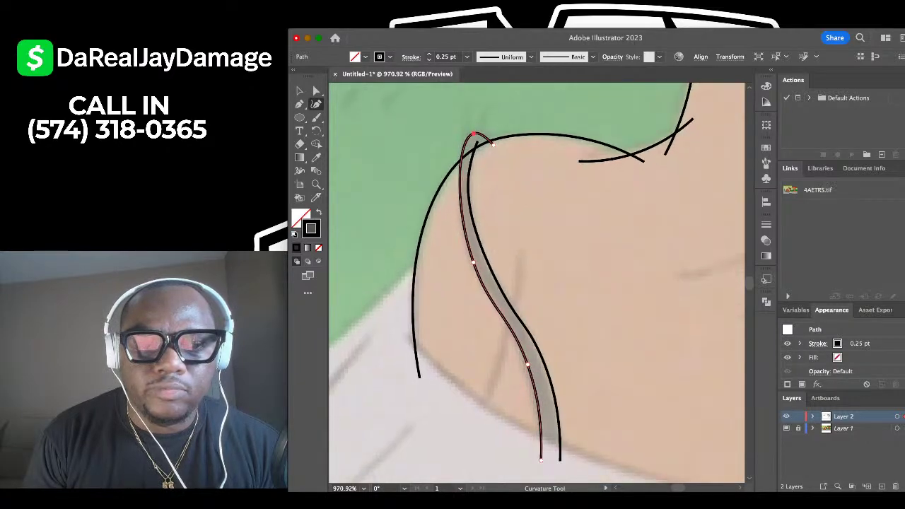
scroll(499, 259, up, 4)
scroll(499, 258, down, 3)
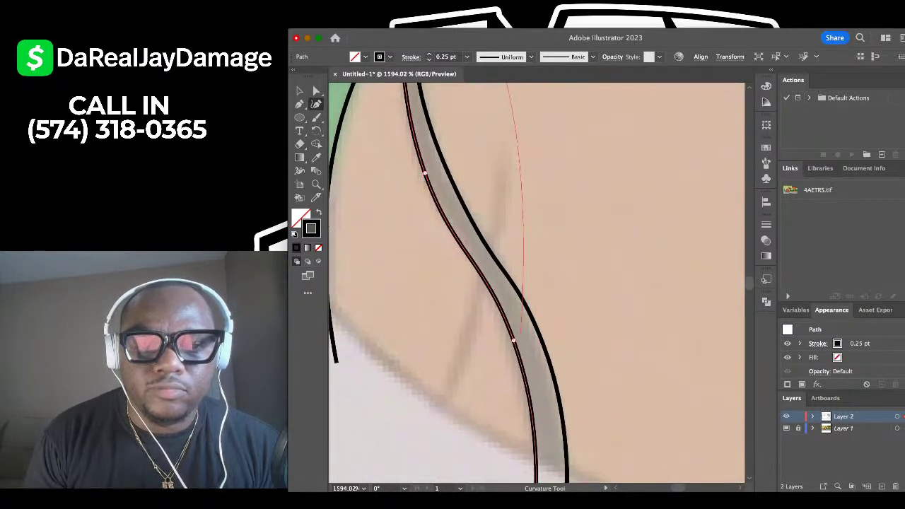
drag(514, 340, 542, 438)
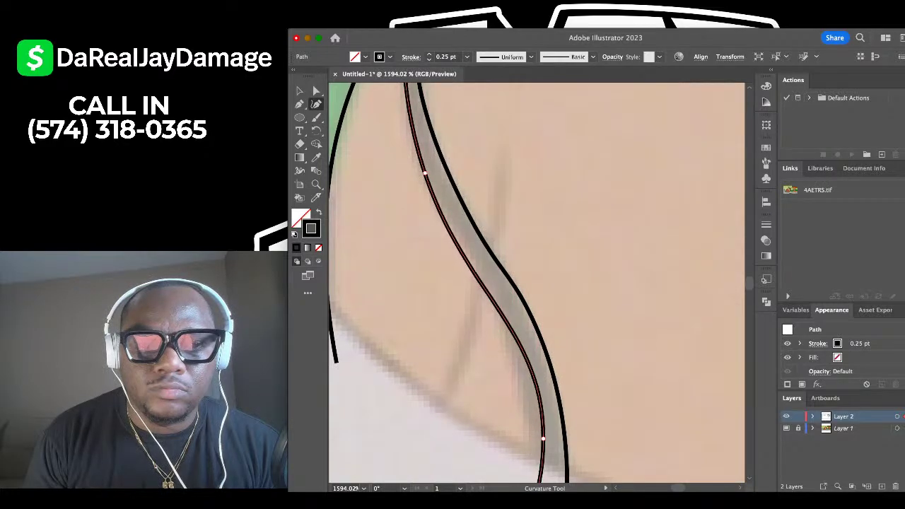
scroll(542, 438, down, 2)
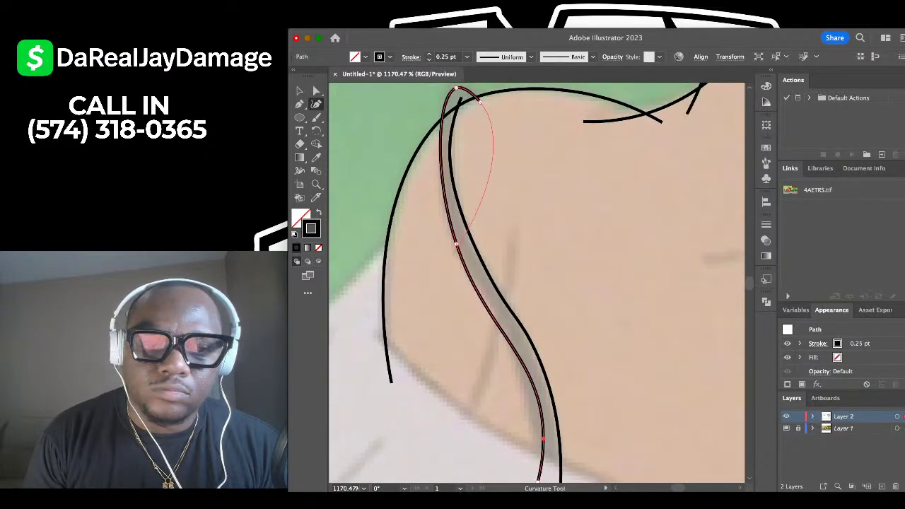
drag(456, 244, 444, 206)
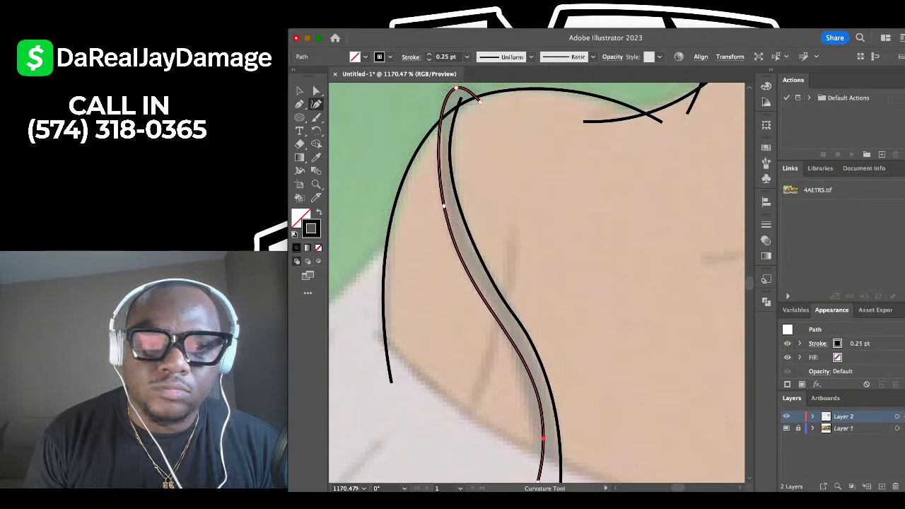
key(v)
click(429, 191)
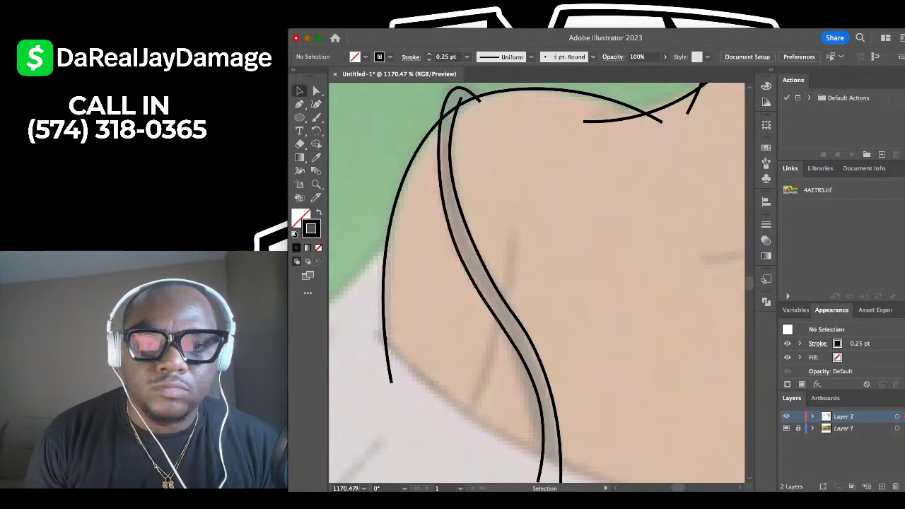
Draw a Curvature path along the left armpit crease, from below the blouse edge up across the strap, and deselect it.
scroll(530, 184, down, 9)
scroll(635, 216, up, 4)
key(shift+grave)
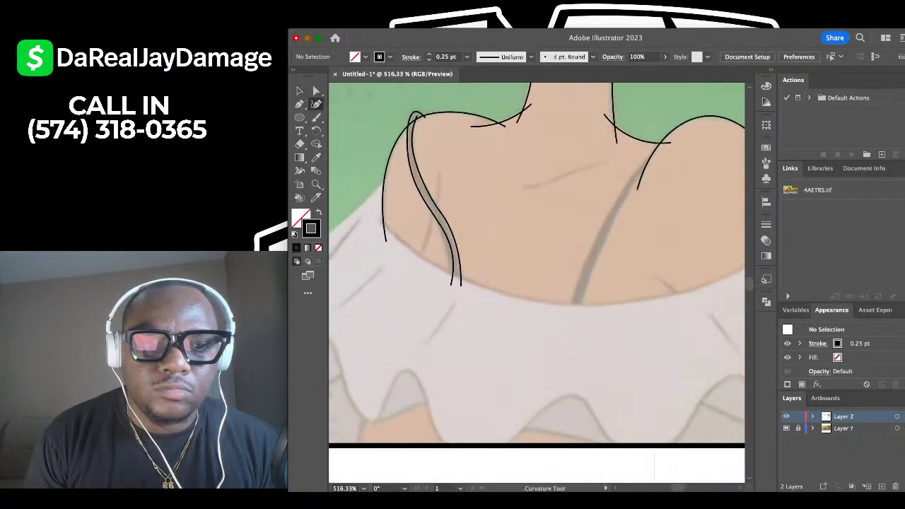
click(411, 261)
scroll(410, 261, up, 2)
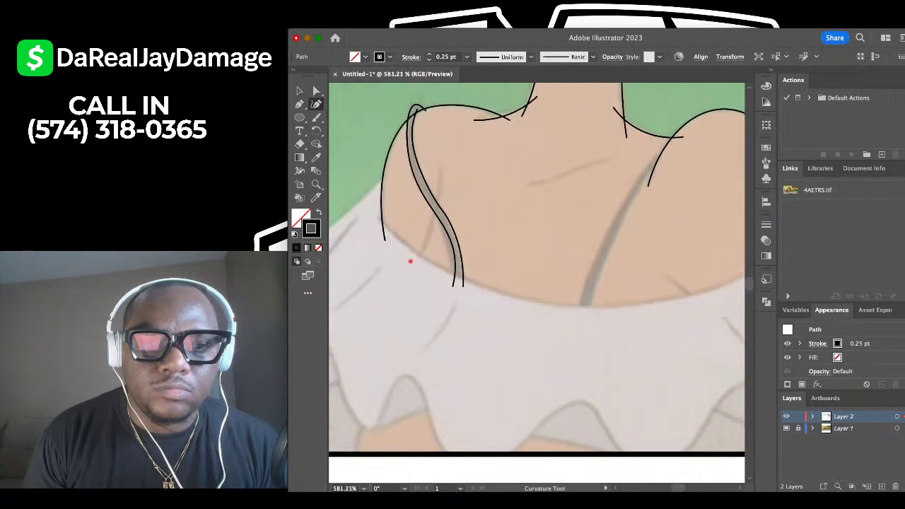
click(455, 156)
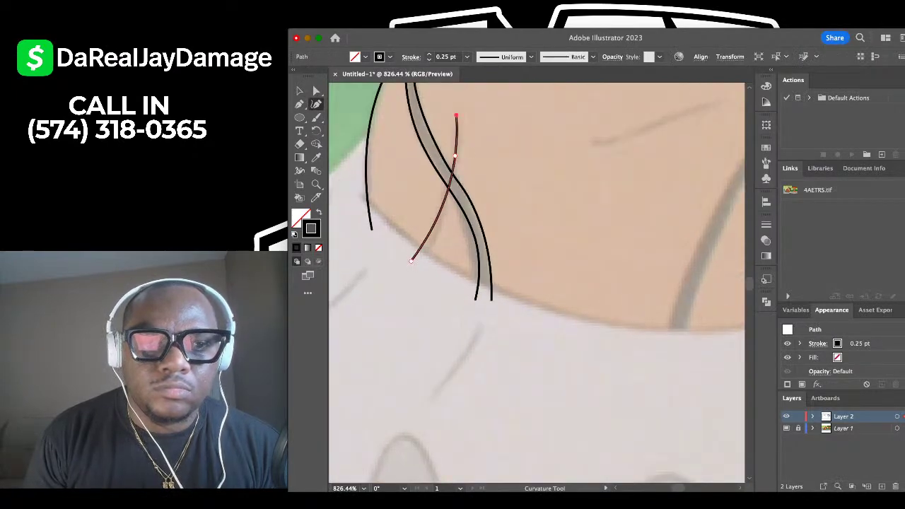
key(v)
click(526, 173)
Draw a short Curvature path along the right armpit crease to just past the blouse edge, bend it into an arc, and deselect it.
scroll(527, 173, down, 6)
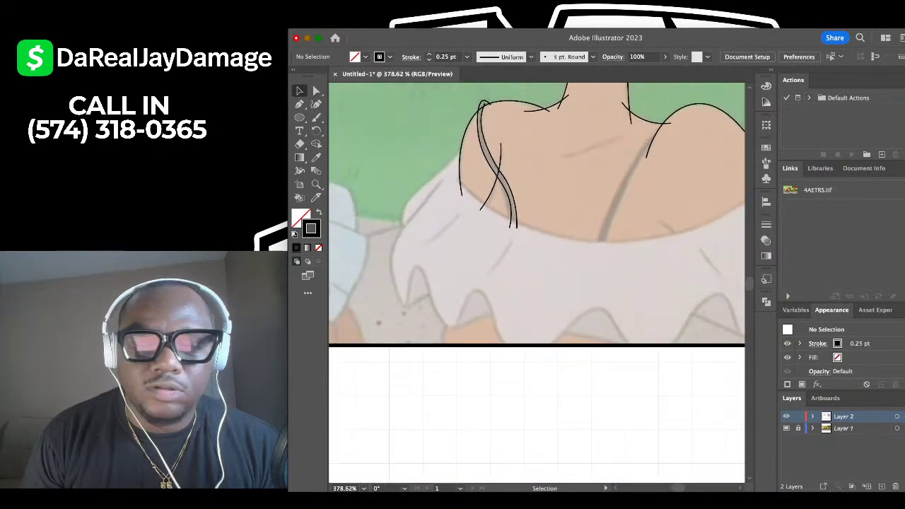
scroll(551, 166, down, 2)
scroll(548, 206, up, 4)
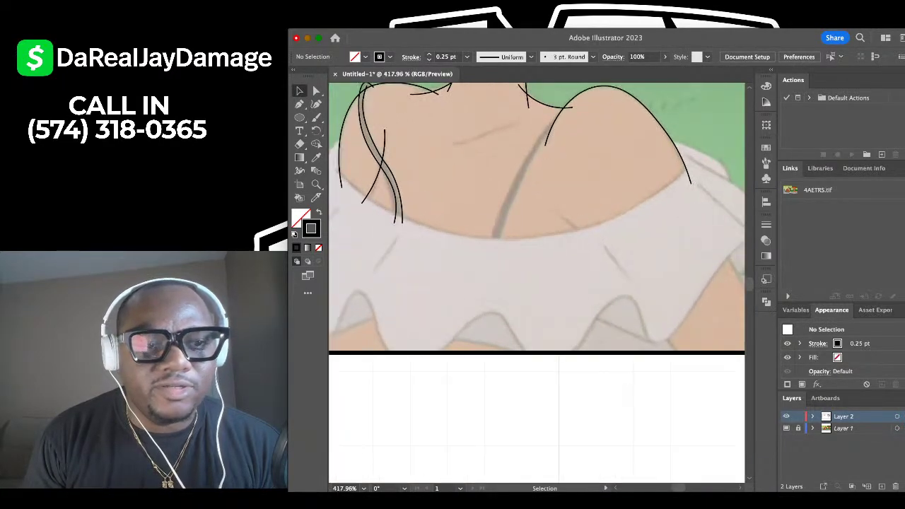
click(316, 104)
scroll(562, 222, up, 2)
click(555, 208)
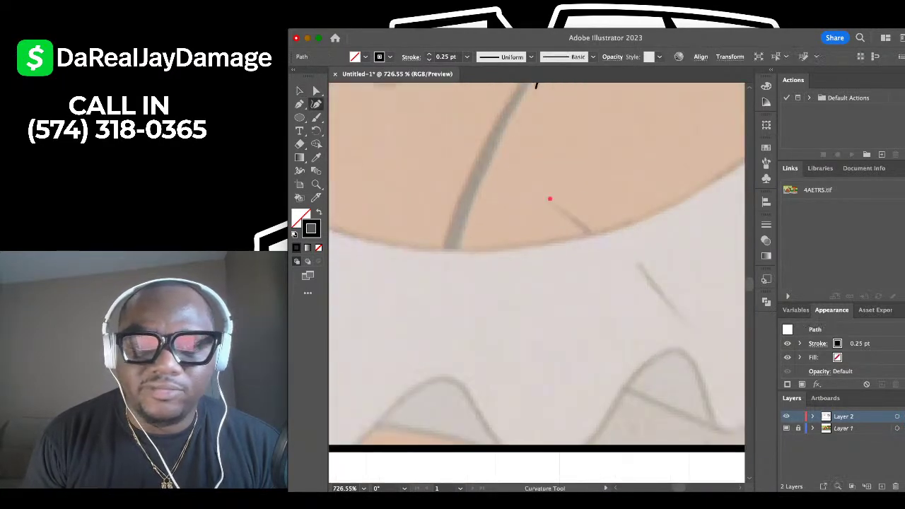
click(599, 244)
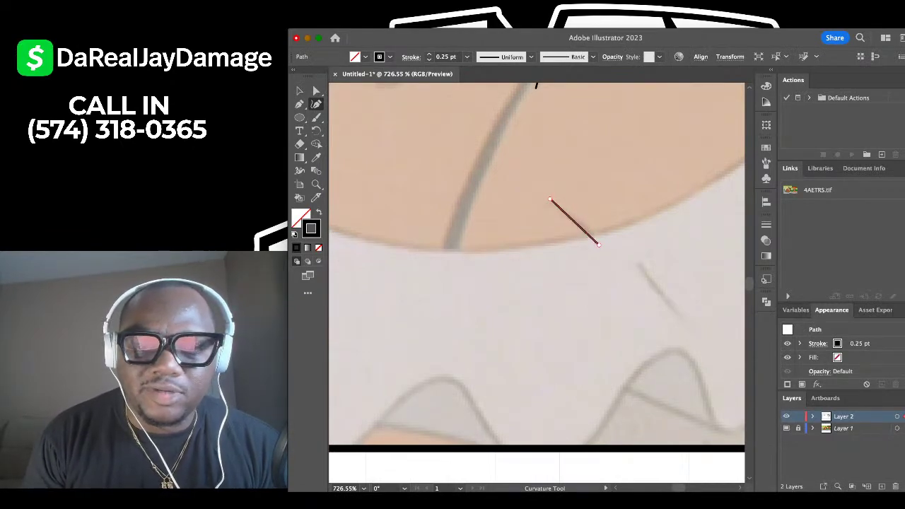
drag(550, 199, 584, 225)
click(300, 91)
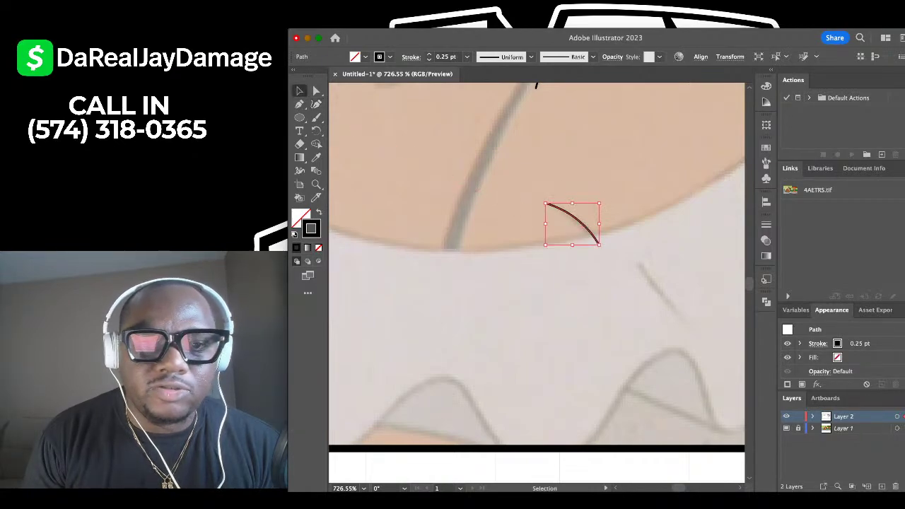
click(450, 158)
Draw a Curvature path up the outer edge of the right strap past the shoulder curve, fit its middle point to the reference, and deselect it.
scroll(449, 159, down, 5)
scroll(452, 170, up, 2)
scroll(458, 173, up, 4)
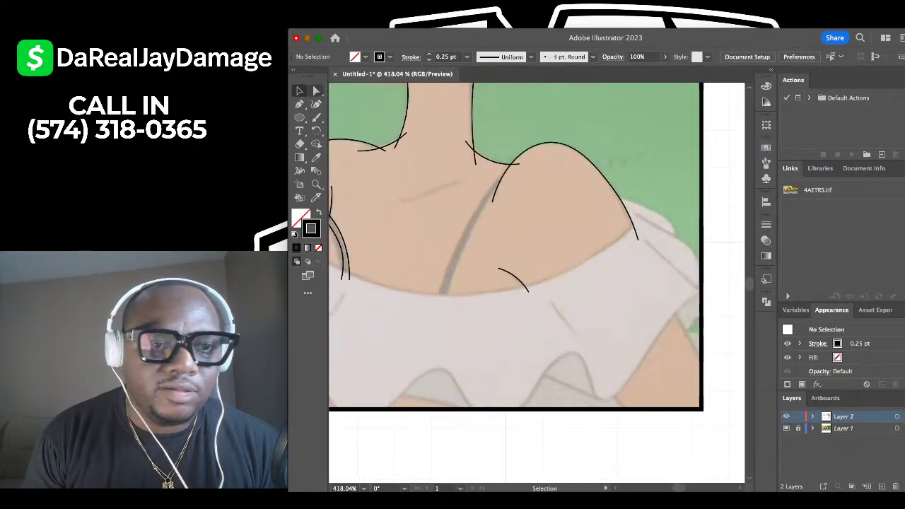
click(316, 104)
scroll(419, 248, up, 3)
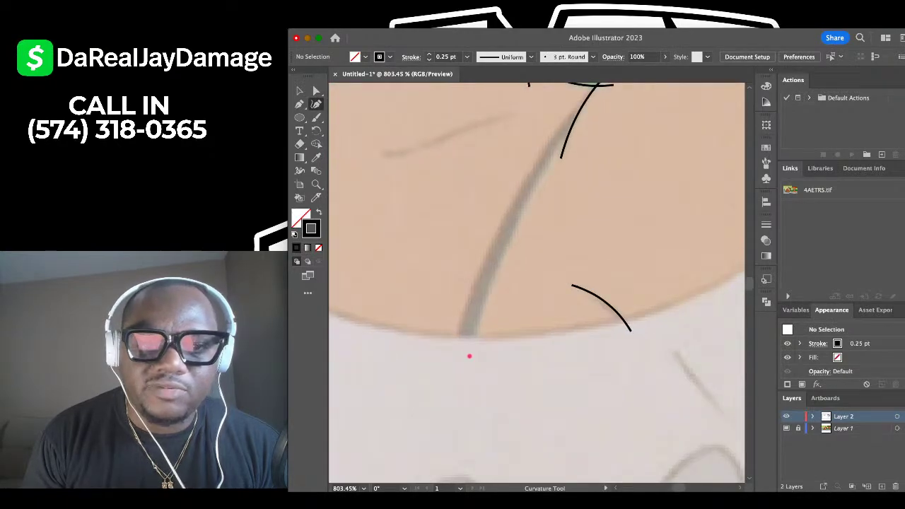
click(468, 355)
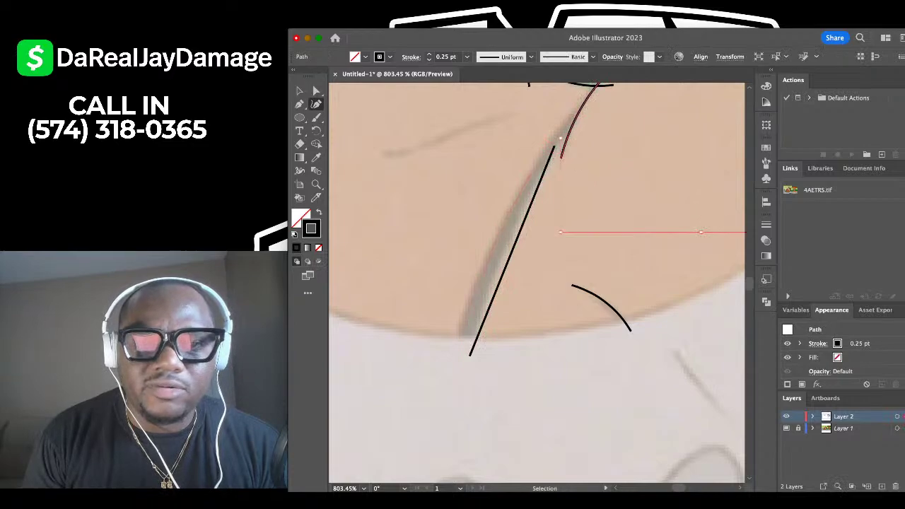
click(588, 110)
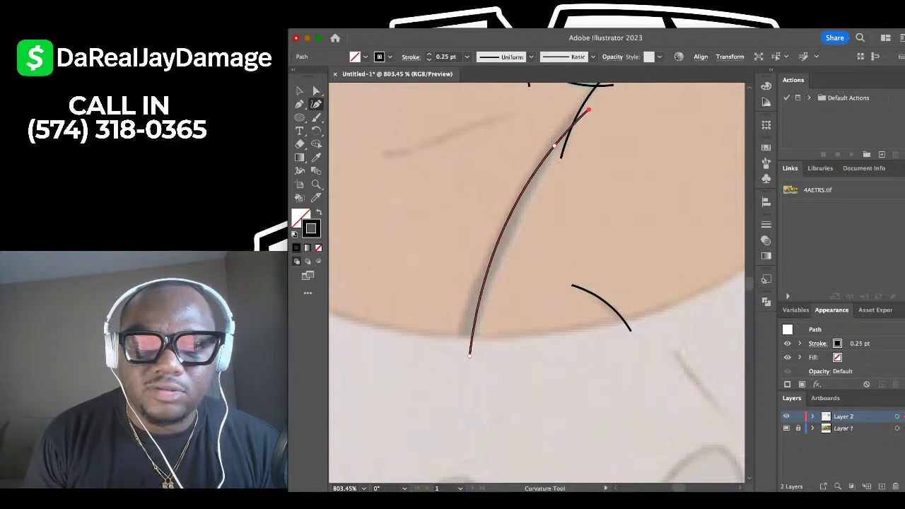
drag(554, 145, 562, 148)
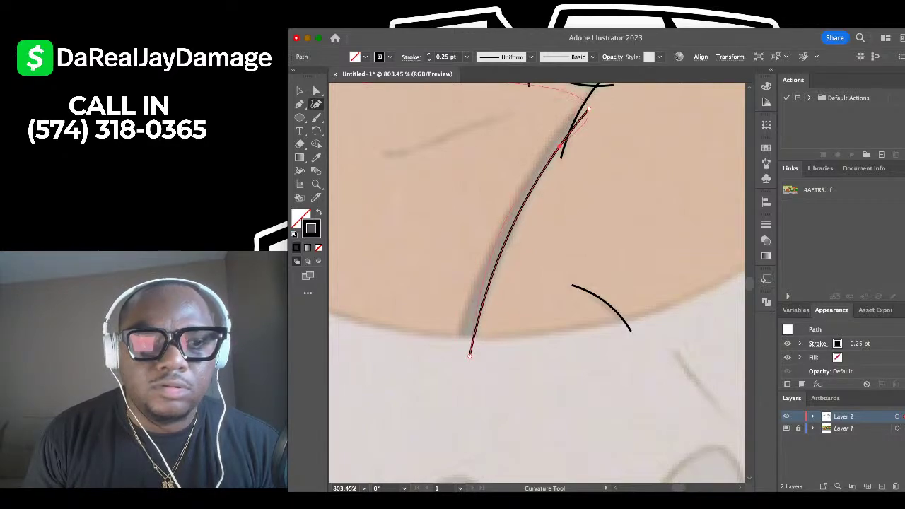
click(300, 90)
click(361, 106)
Draw a Curvature path up the inner edge of the right strap to the shoulder line, and move its lower endpoint closer to the outer edge.
key(shift+grave)
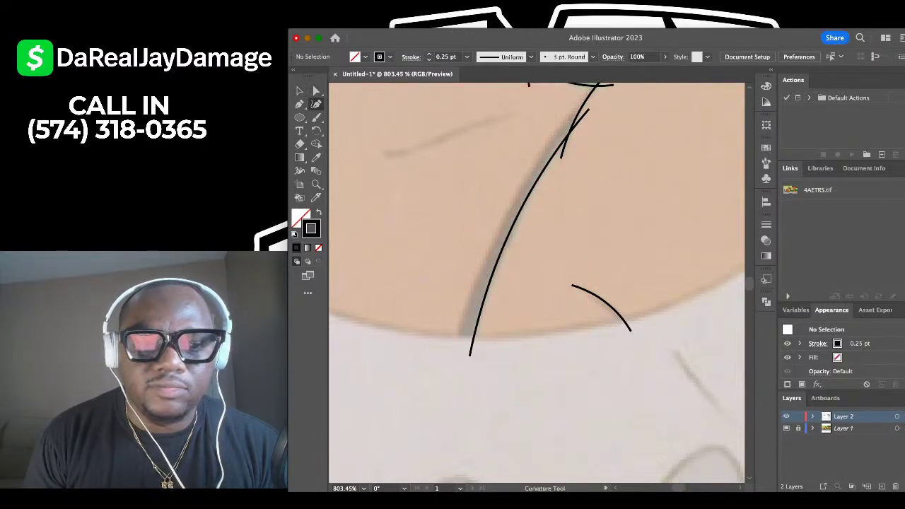
click(451, 348)
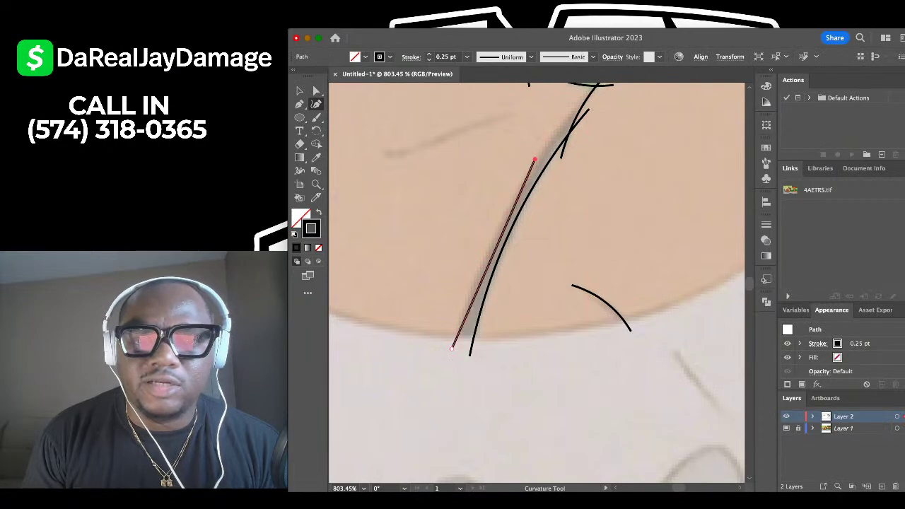
click(534, 162)
click(599, 92)
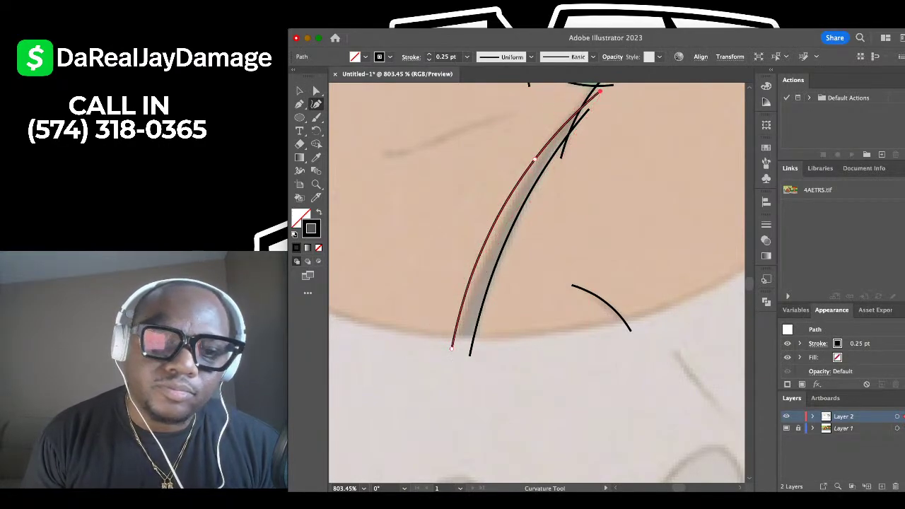
drag(452, 349, 457, 354)
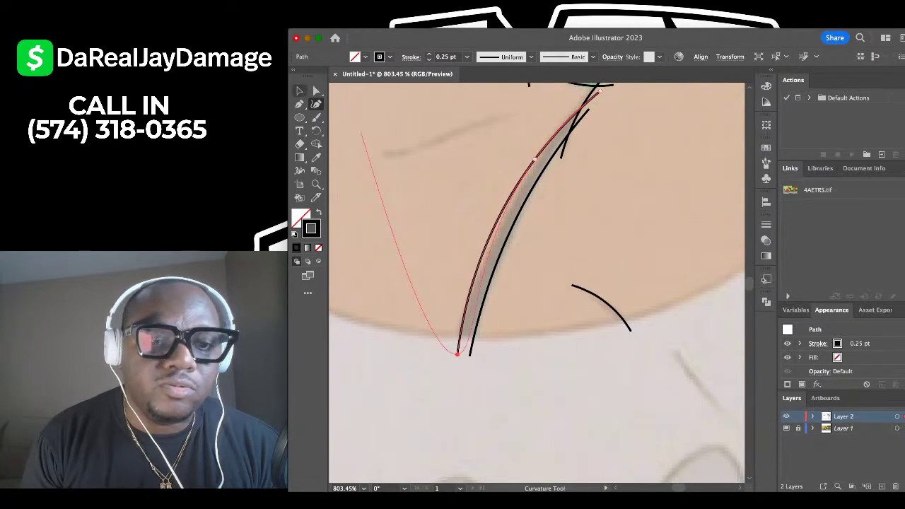
Finish the inner edge path of the right strap and deselect it.
click(299, 91)
click(422, 166)
scroll(438, 177, down, 6)
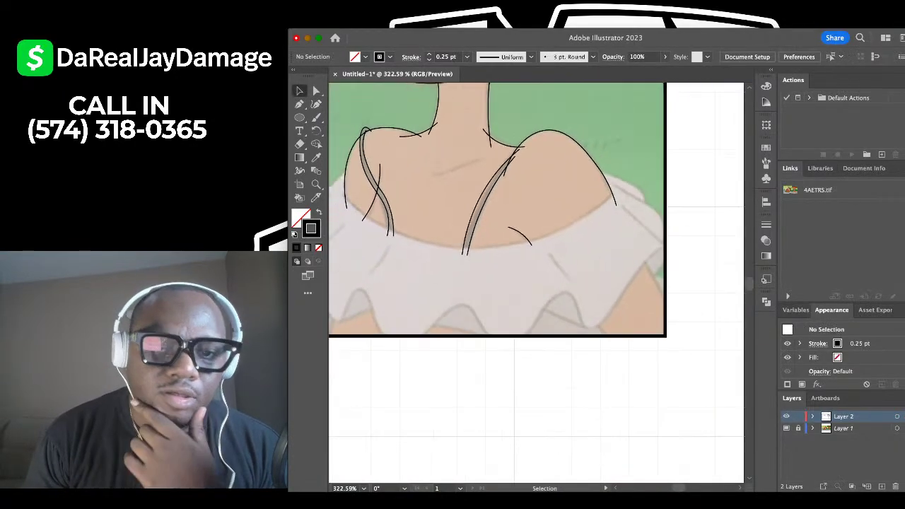
Draw a Curvature path along the blouse neckline, from outside the left arm outline to just past the right one, and deselect it.
scroll(417, 162, up, 1)
scroll(412, 162, up, 3)
scroll(411, 161, left, 1)
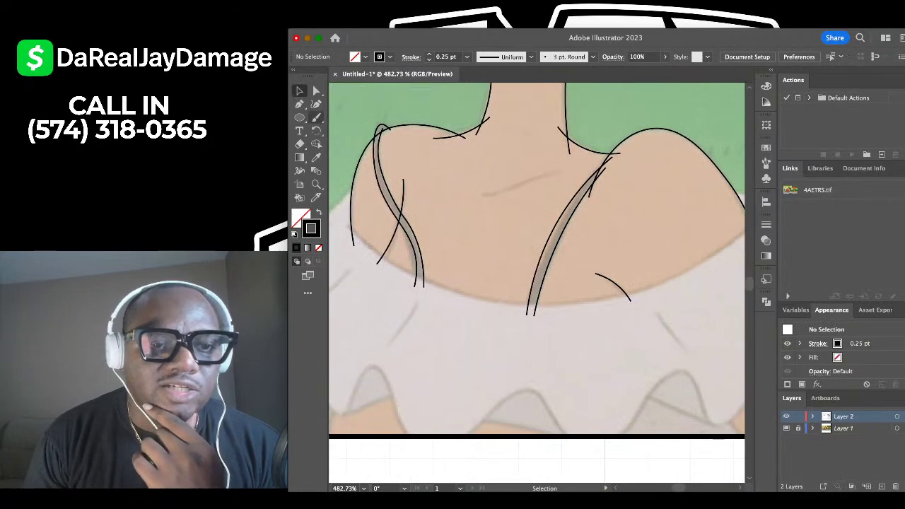
key(shift+grave)
click(344, 222)
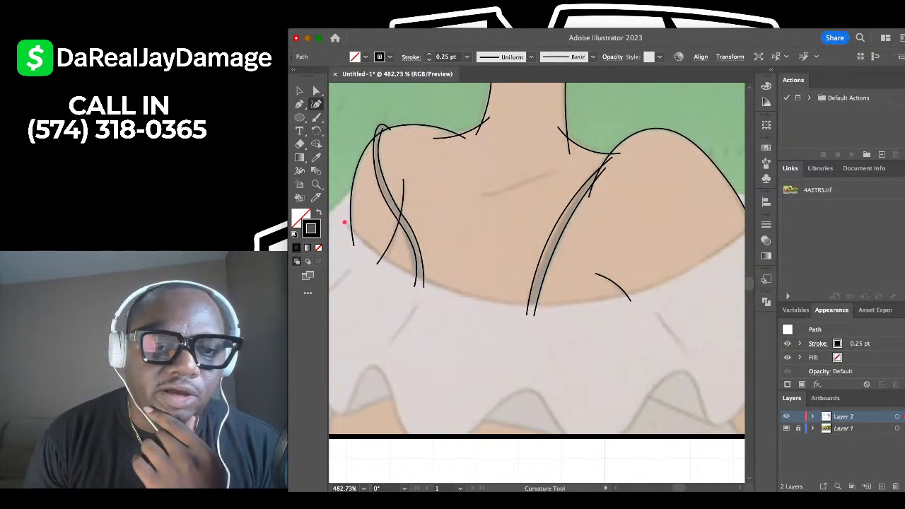
click(499, 301)
scroll(500, 301, right, 3)
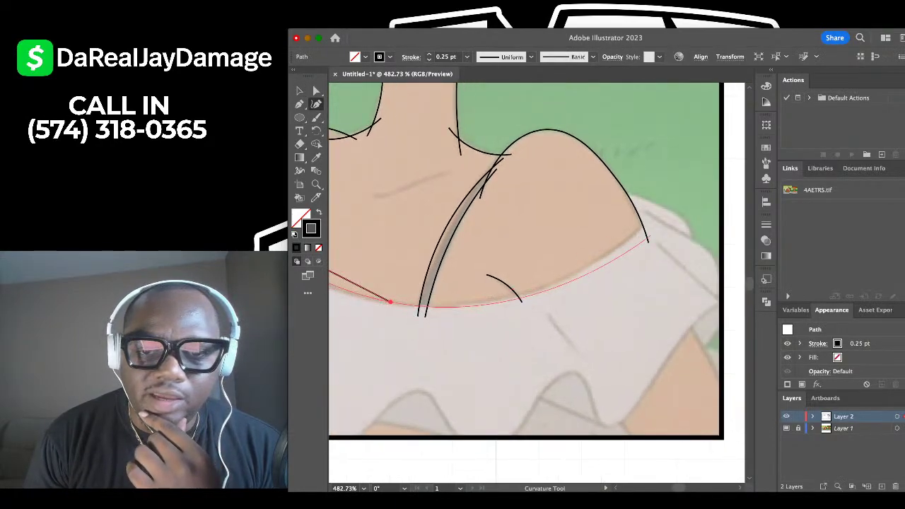
click(647, 224)
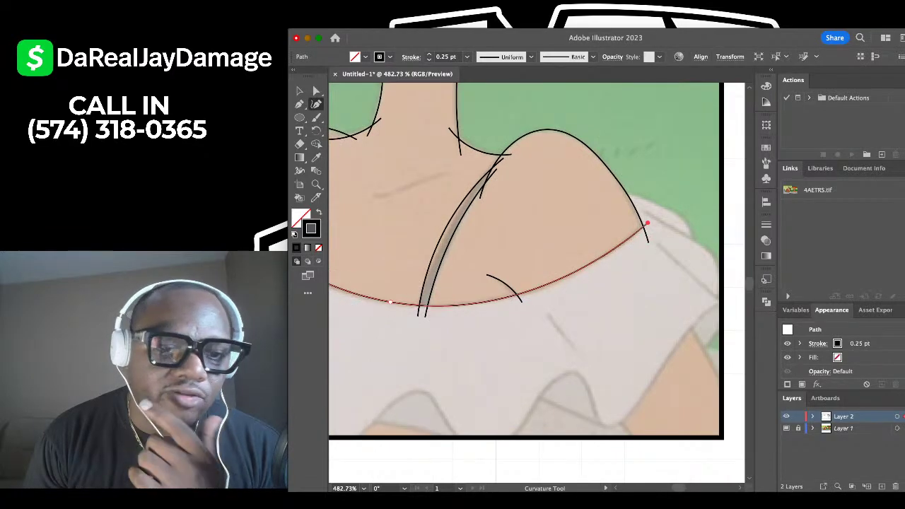
scroll(647, 224, left, 6)
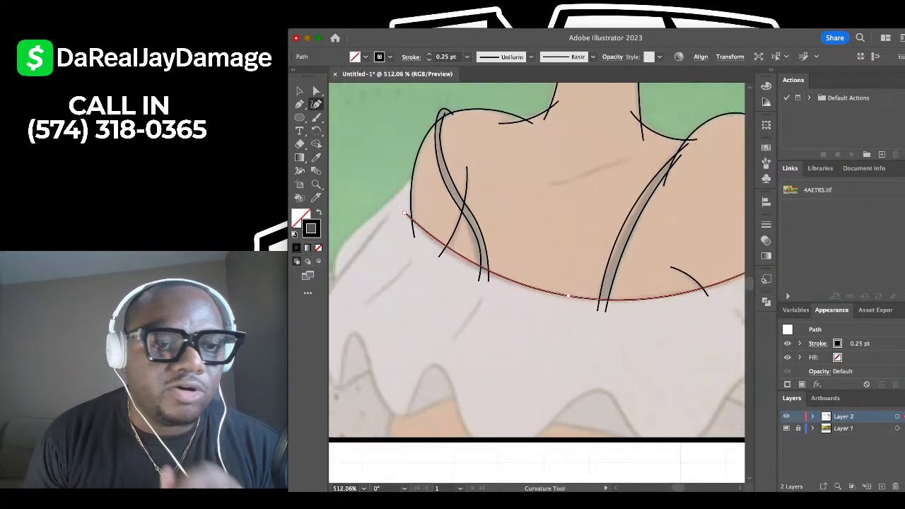
click(299, 91)
click(360, 226)
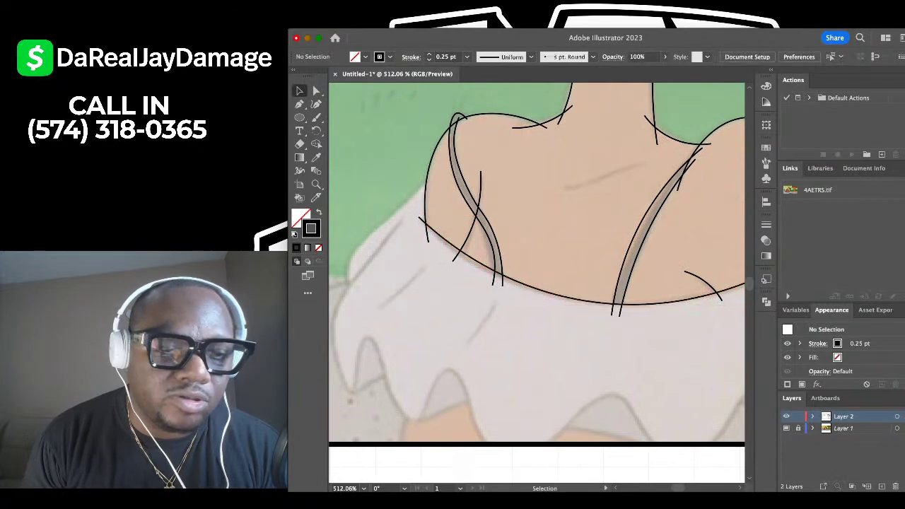
Draw a Curvature path down the blouse's outer left edge from the arm, fit its lower bend to the reference, and deselect it.
click(316, 104)
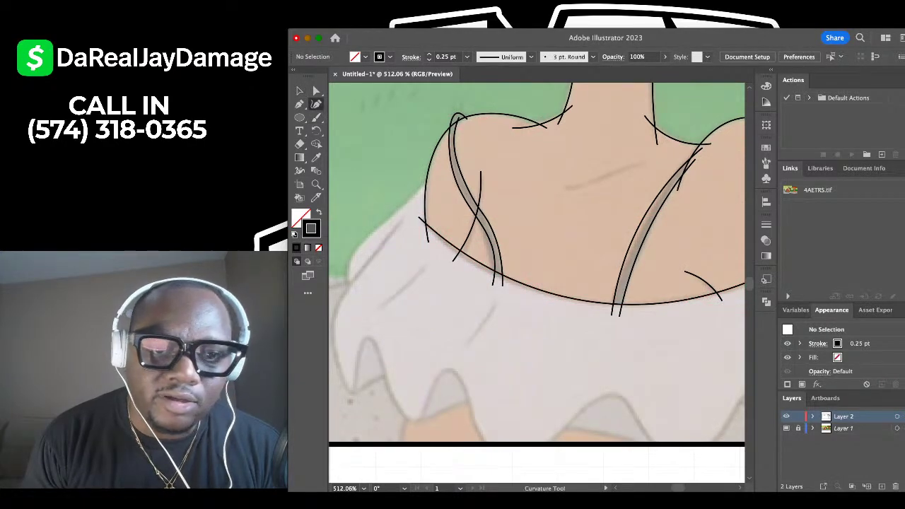
click(434, 174)
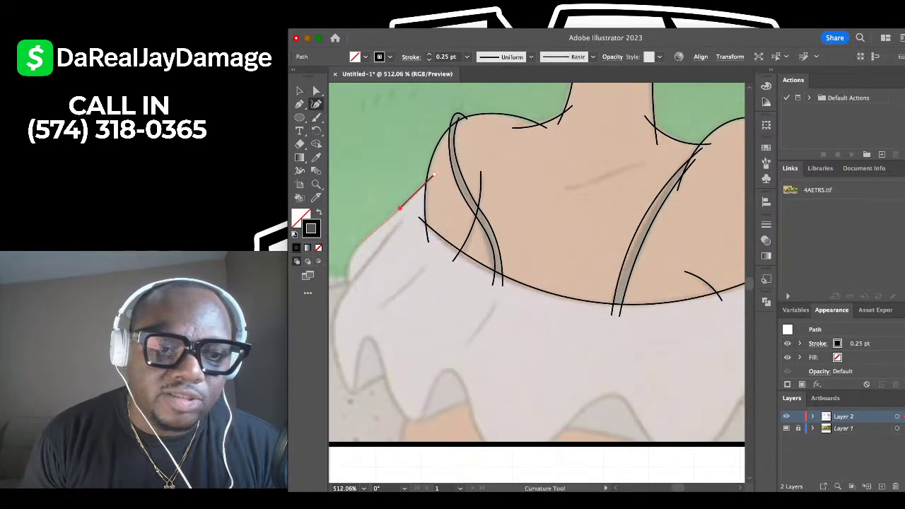
click(399, 207)
click(353, 248)
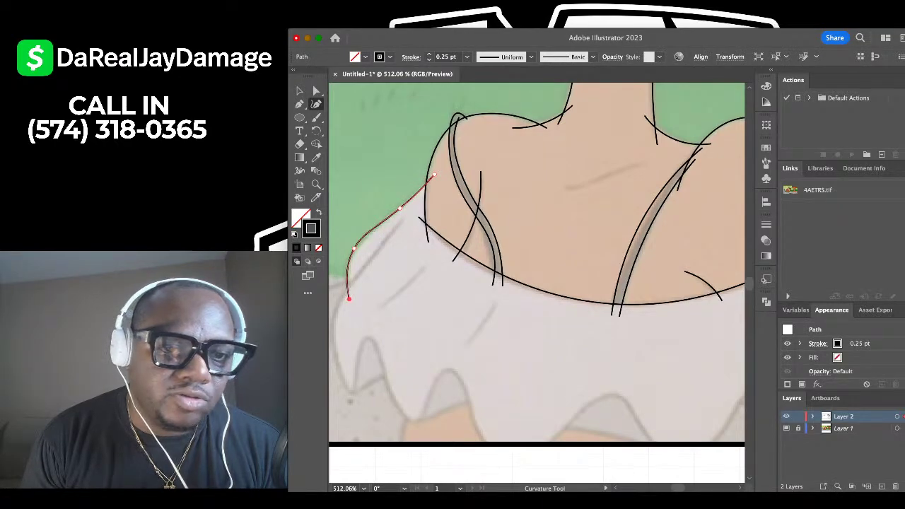
drag(353, 248, 352, 257)
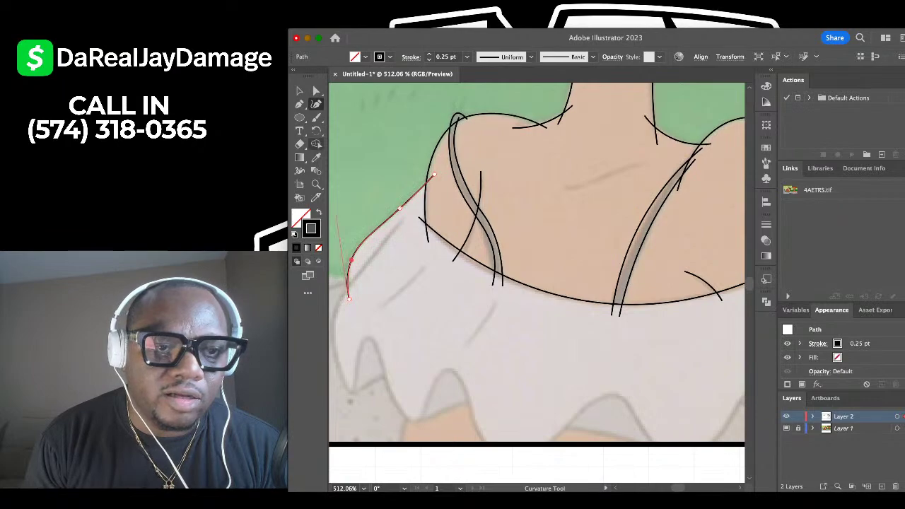
click(299, 91)
click(396, 325)
Draw a Curvature path down the left fold and ruffle edge, around its lower tip and along the fold's underside, then fit and deselect it.
scroll(452, 325, down, 4)
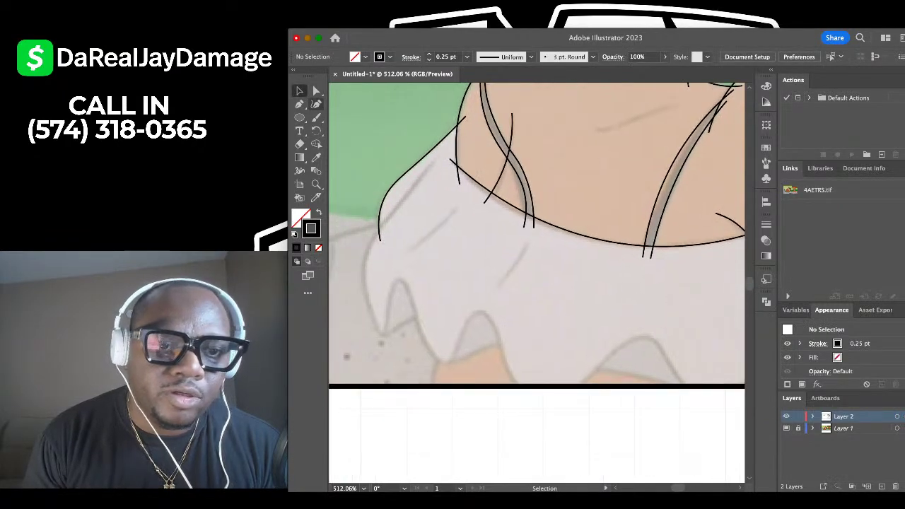
key(shift+grave)
click(432, 162)
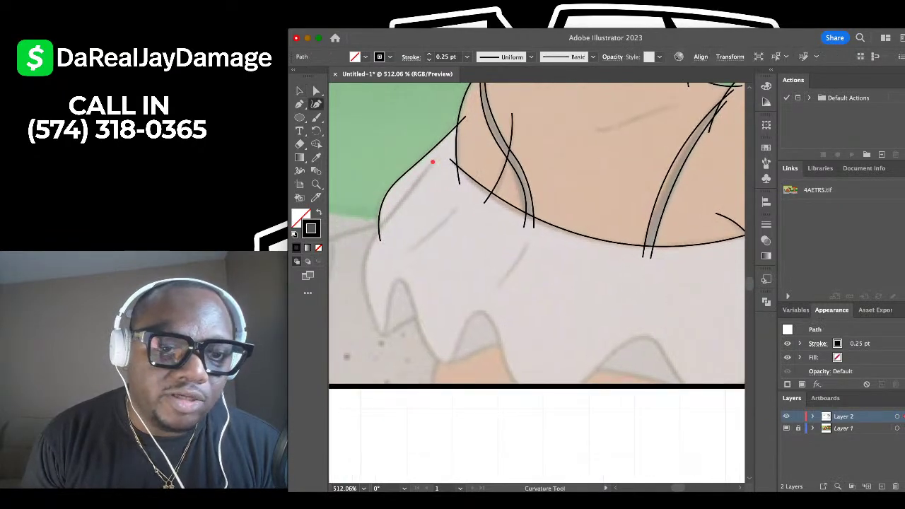
click(375, 236)
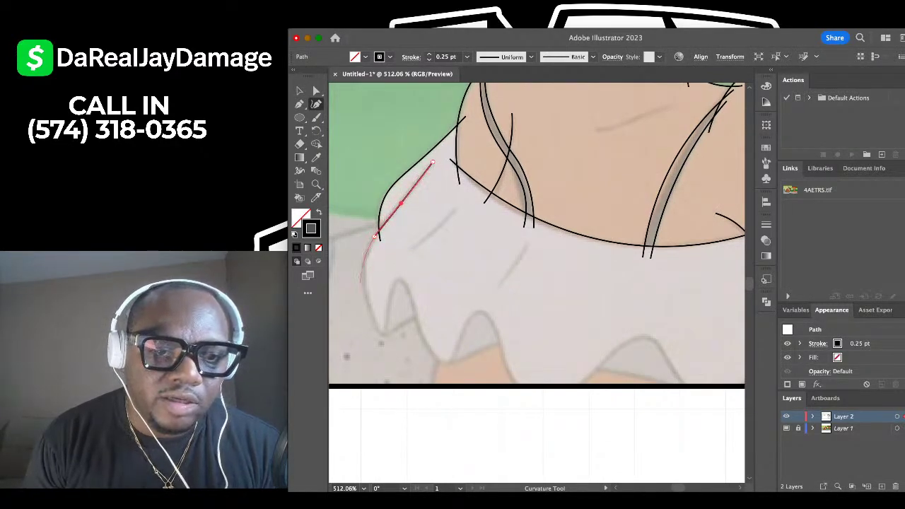
click(364, 279)
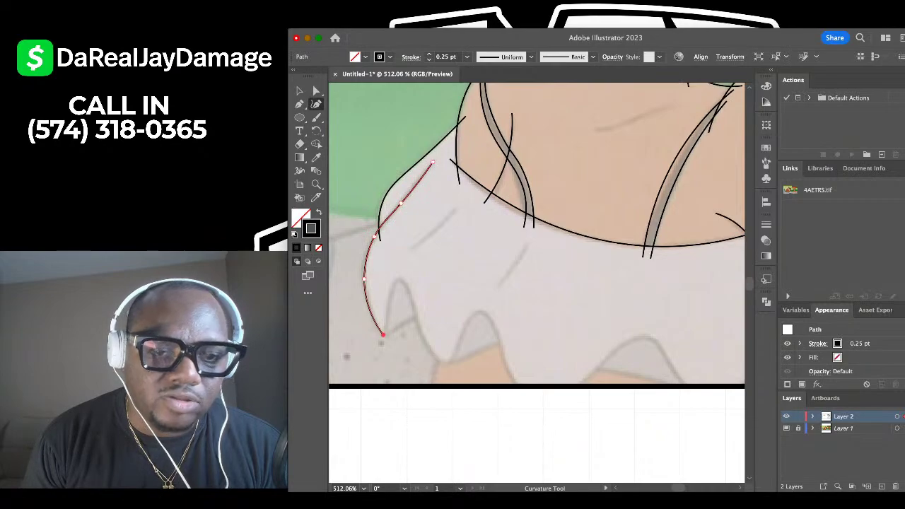
click(429, 308)
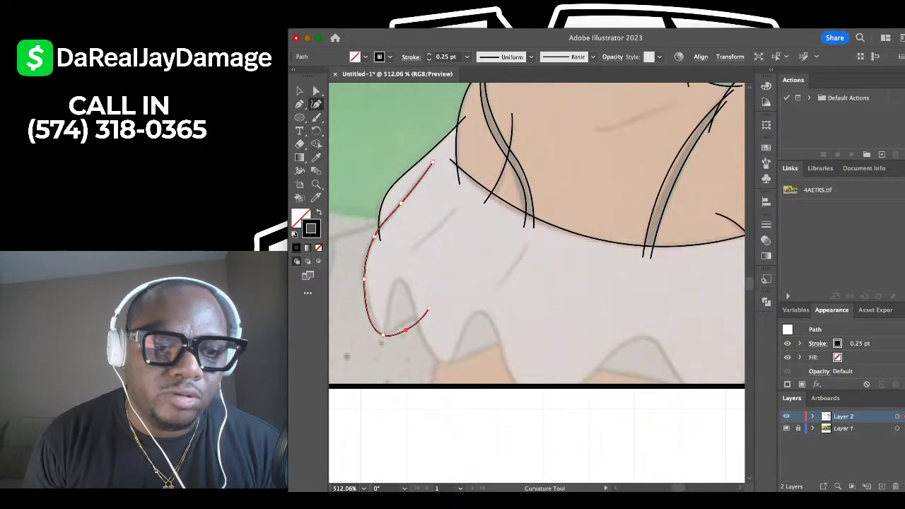
scroll(378, 328, up, 3)
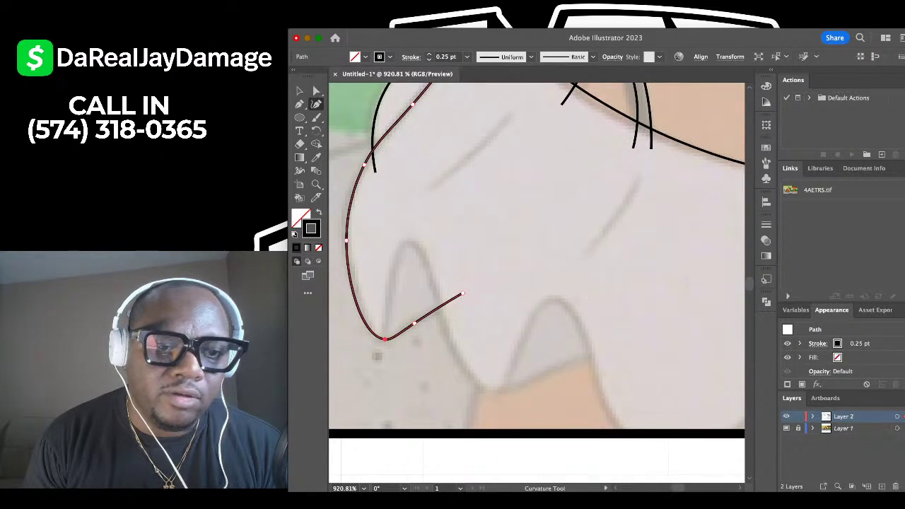
drag(346, 241, 352, 196)
click(300, 90)
click(396, 212)
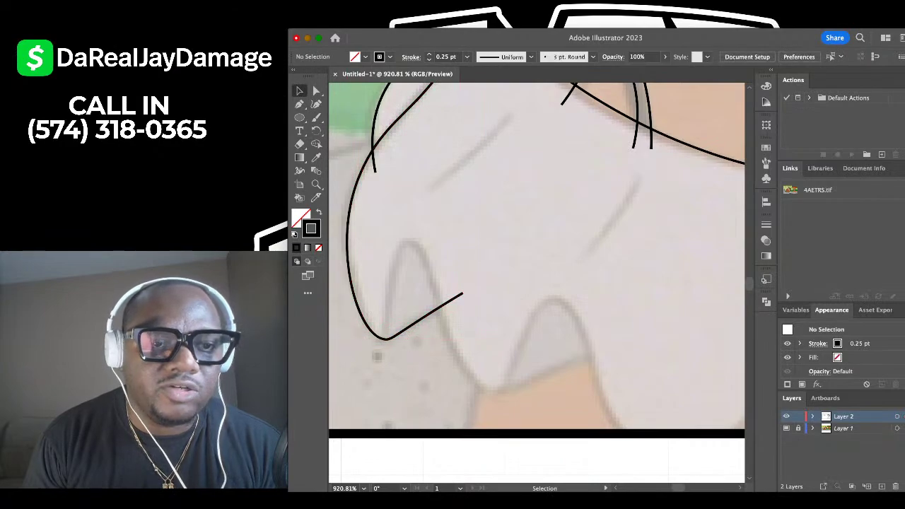
Draw a wavy Curvature path along the ruffled hem, over the first two folds from the left and ending below the artboard edge.
key(shift+grave)
click(382, 349)
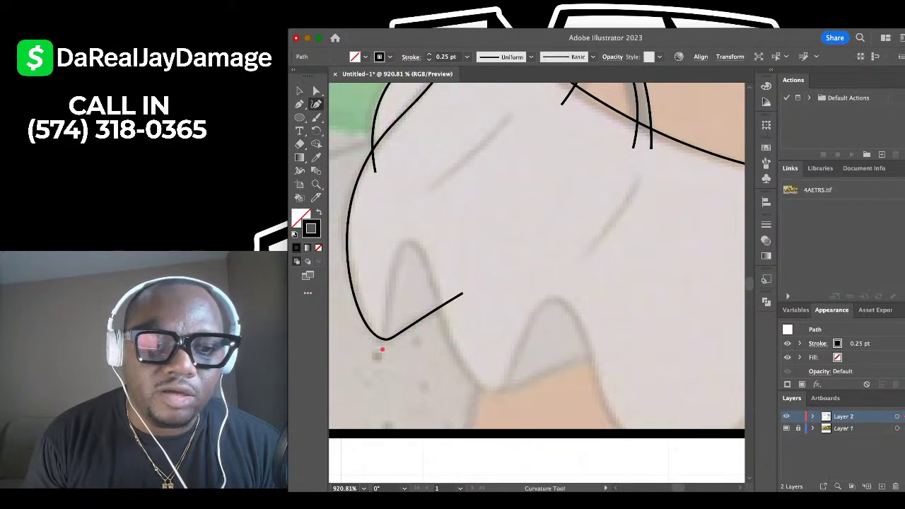
click(409, 241)
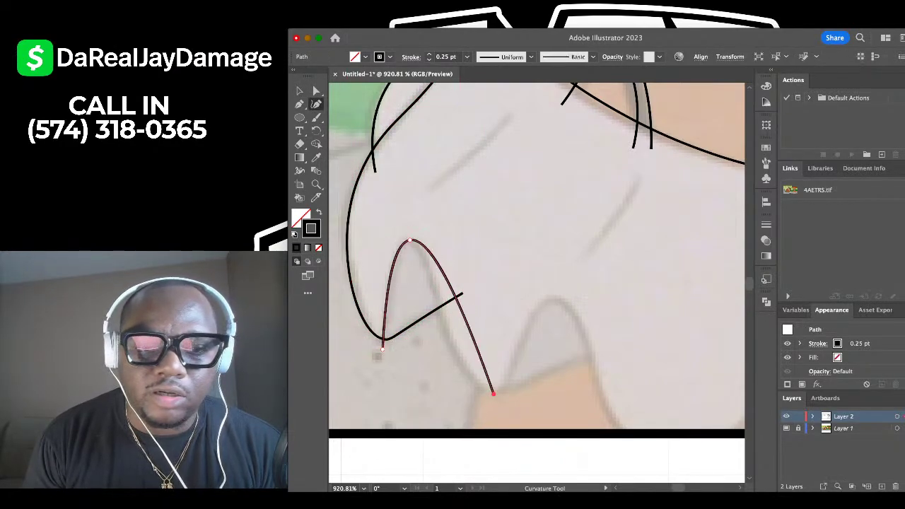
click(493, 393)
click(555, 303)
scroll(558, 306, down, 3)
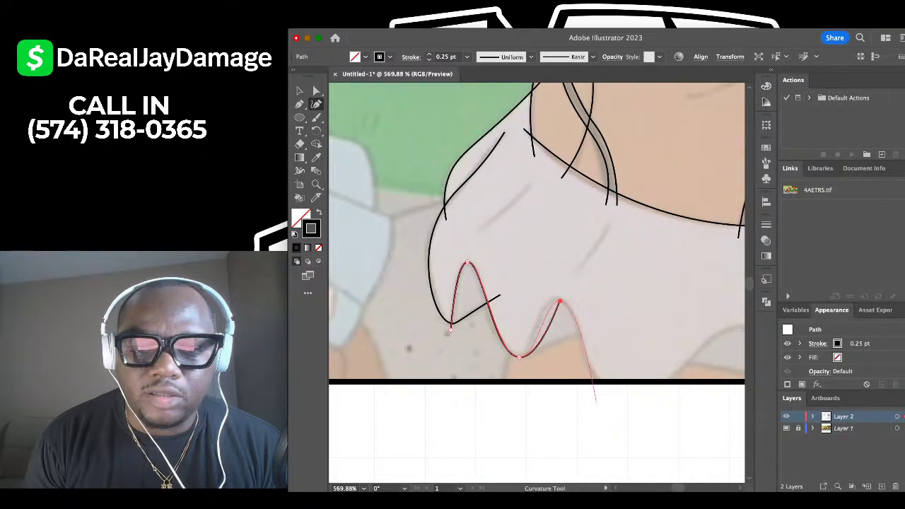
click(597, 390)
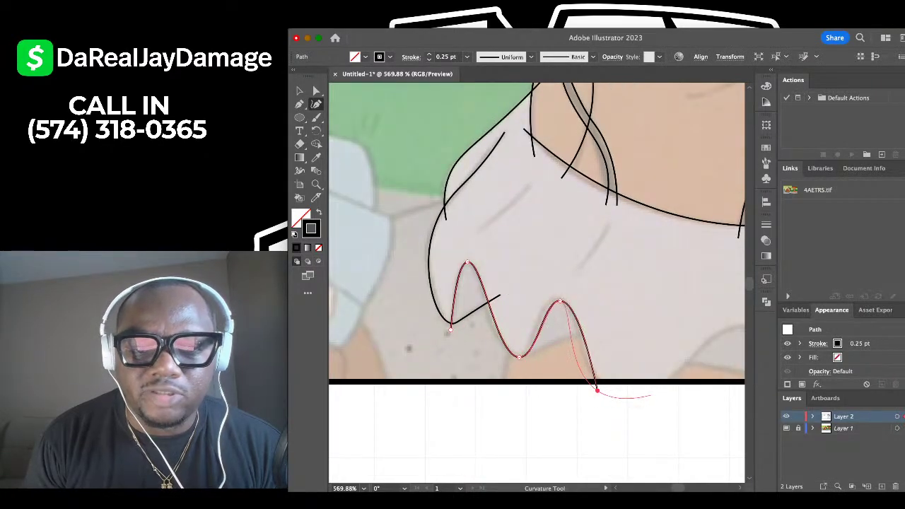
click(650, 394)
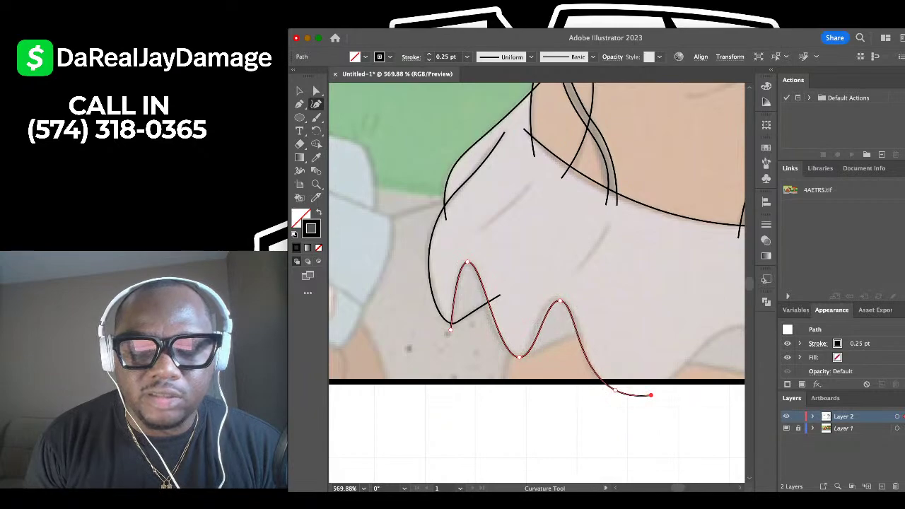
Fit the wavy hem path to the reference by reshaping both fold peaks and the slopes beside them, and deselect it.
scroll(566, 346, up, 3)
scroll(567, 347, up, 3)
drag(534, 245, 534, 231)
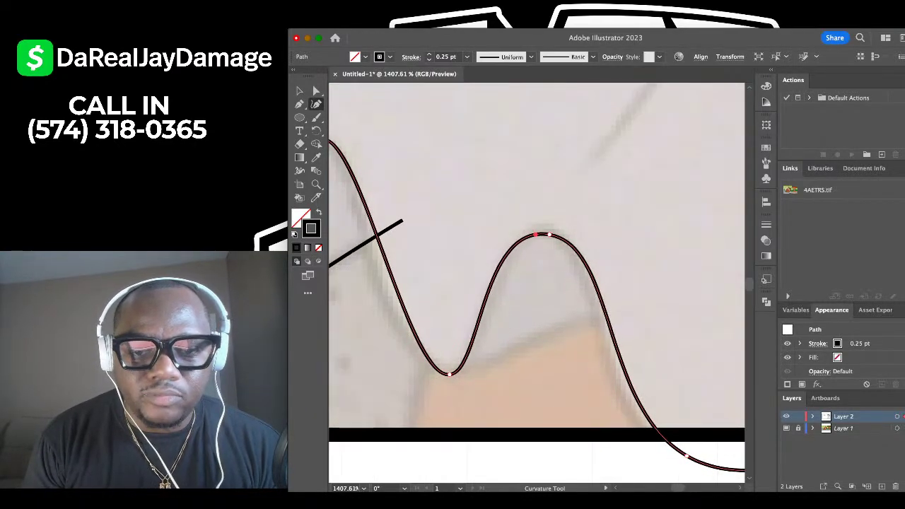
scroll(540, 236, down, 3)
drag(621, 360, 611, 359)
scroll(441, 266, up, 3)
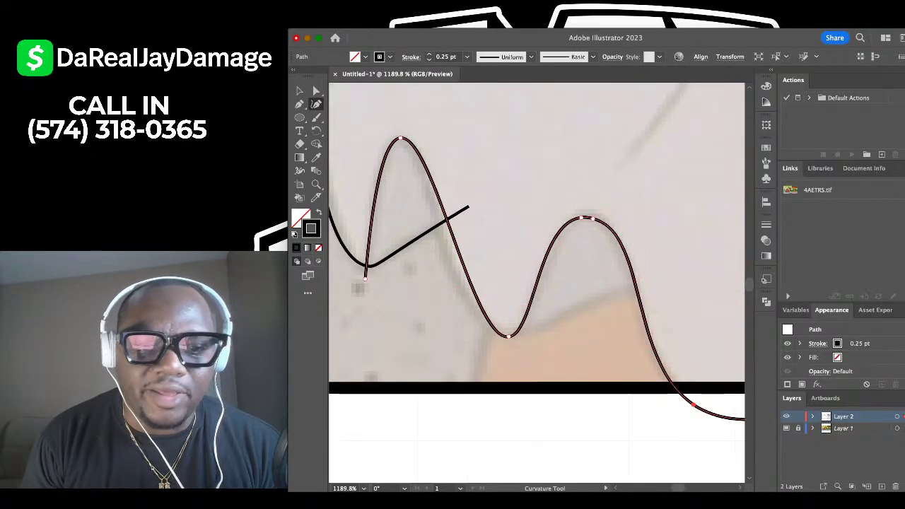
drag(473, 283, 487, 325)
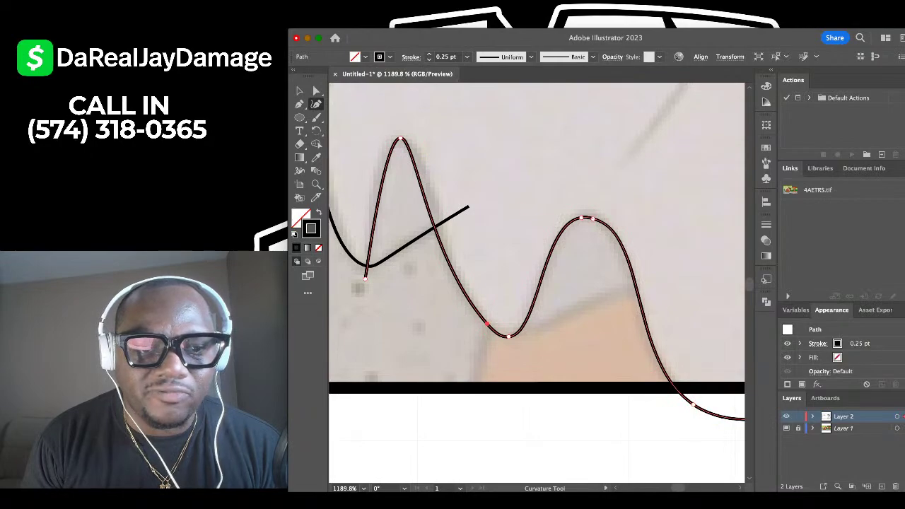
drag(411, 150, 410, 139)
scroll(406, 138, down, 3)
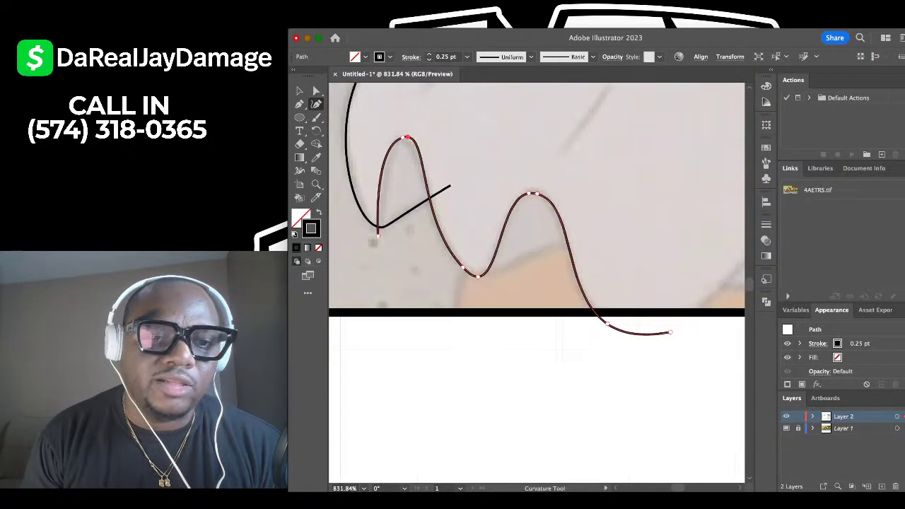
scroll(407, 137, right, 3)
key(v)
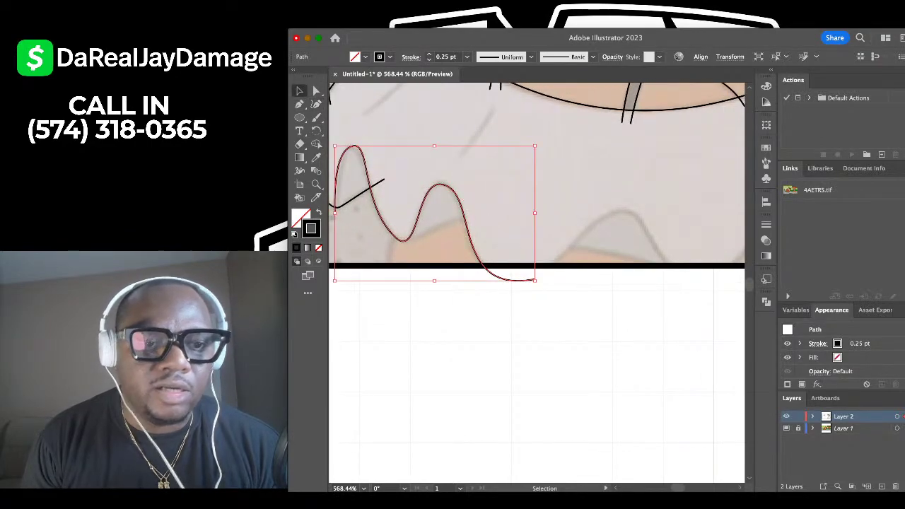
click(377, 137)
Draw a Curvature path along the lower edge of the second fold's shaded underside, extend both ends past the hem line, and fit its points.
key(shift+grave)
scroll(415, 249, up, 3)
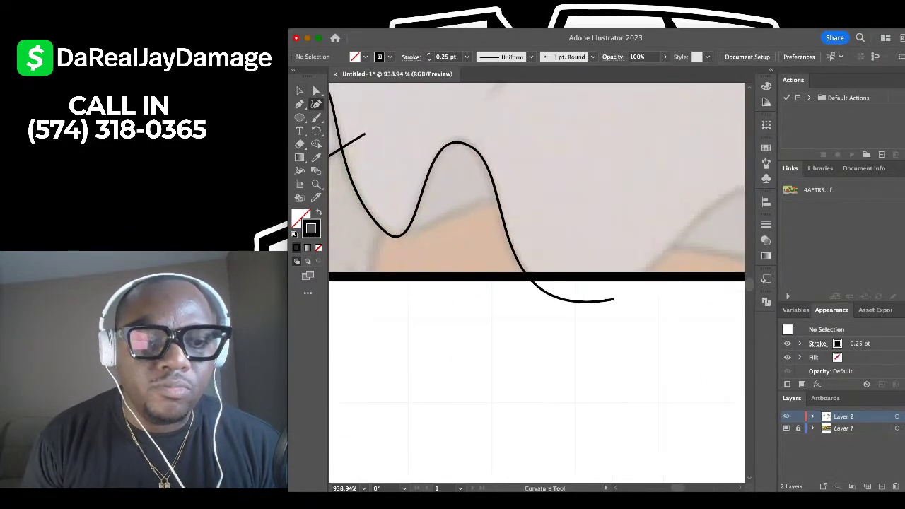
click(382, 224)
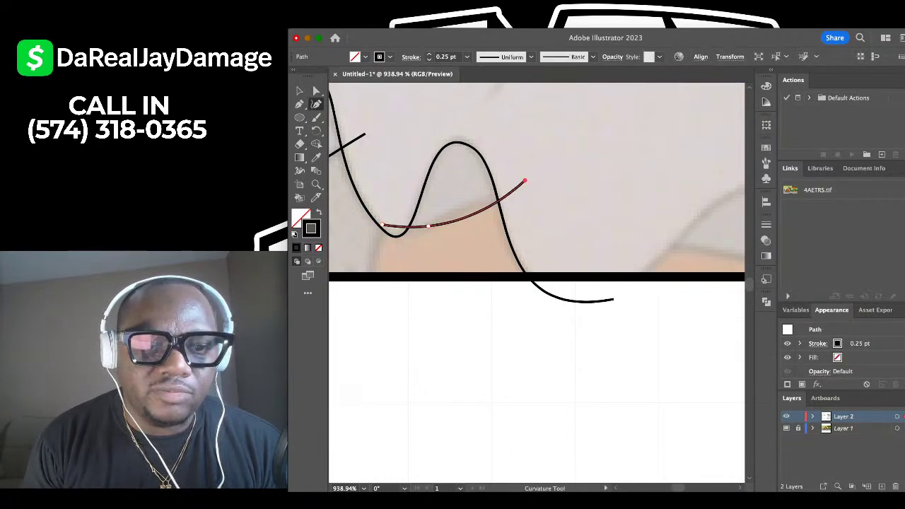
drag(381, 224, 388, 153)
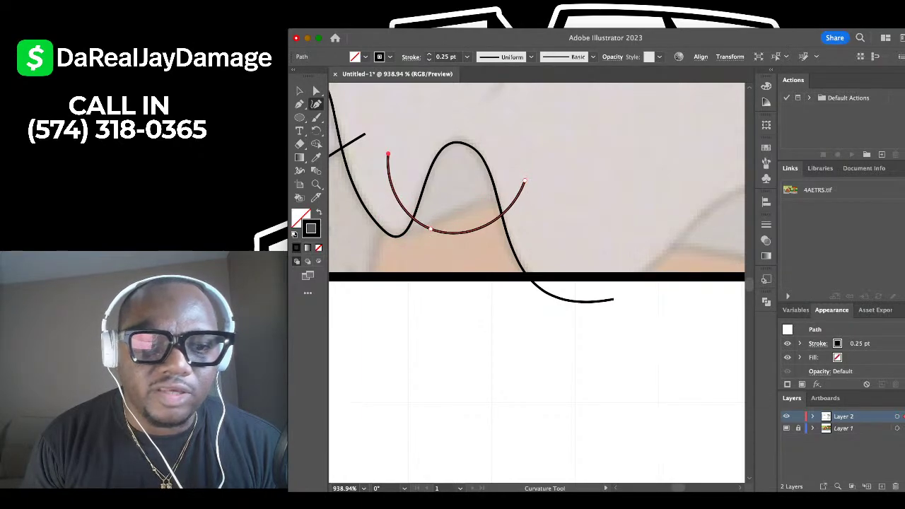
drag(431, 228, 387, 229)
drag(460, 225, 459, 217)
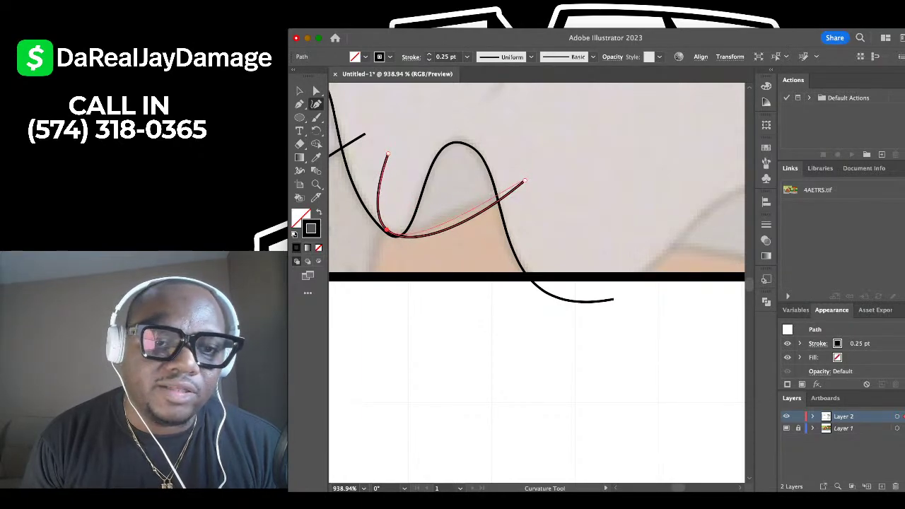
click(459, 210)
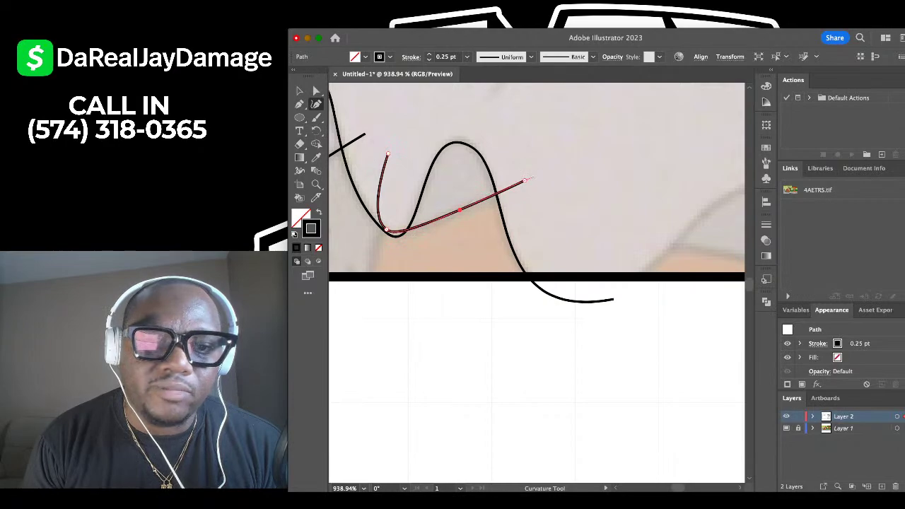
drag(524, 180, 564, 222)
scroll(385, 220, up, 5)
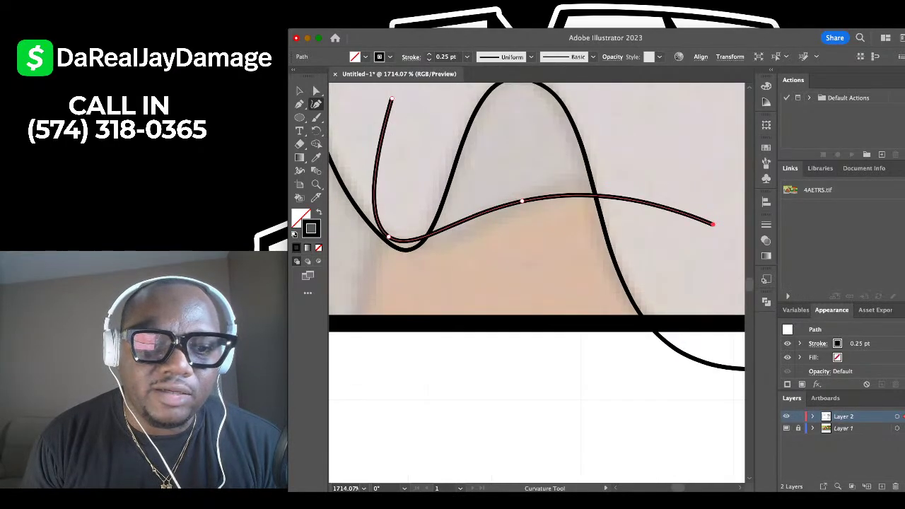
drag(388, 237, 396, 248)
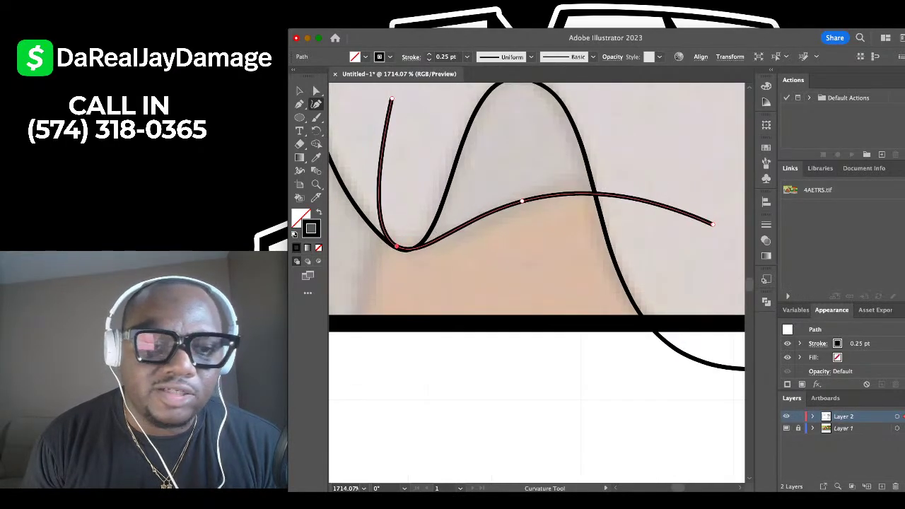
Deselect the finished path along the second fold's shaded underside.
scroll(396, 249, down, 5)
scroll(456, 216, down, 1)
scroll(456, 216, left, 3)
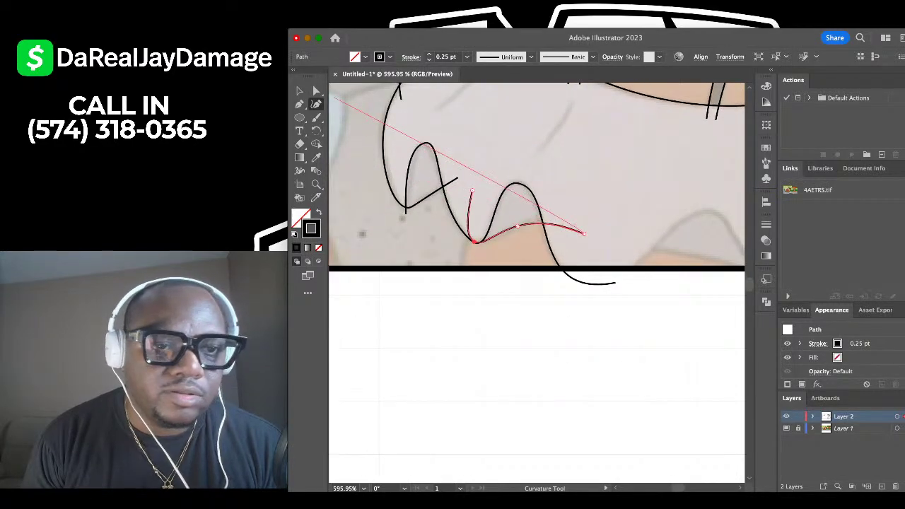
click(300, 91)
click(495, 141)
Extend the wavy hem path with Curvature points over the third and fourth folds, dipping below the artboard between them, and up the blouse's right edge.
scroll(495, 134, down, 3)
scroll(495, 163, right, 4)
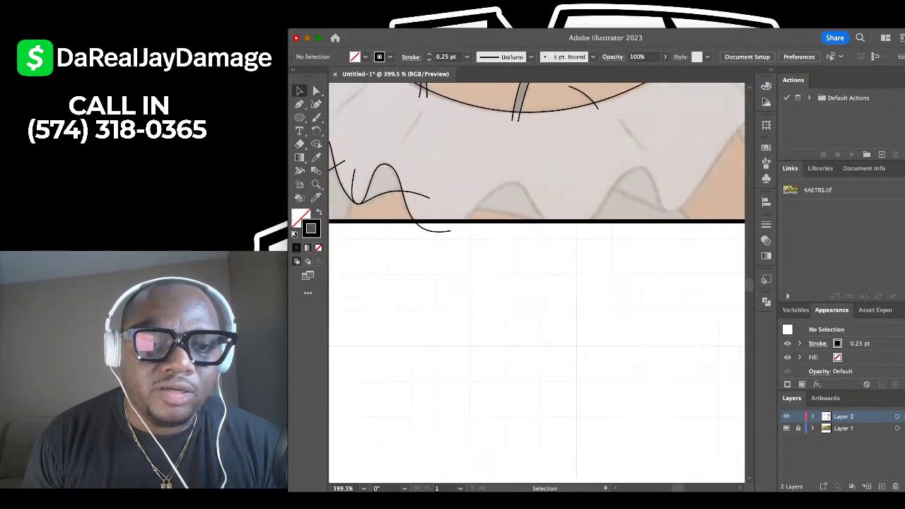
scroll(494, 185, up, 4)
scroll(537, 283, down, 3)
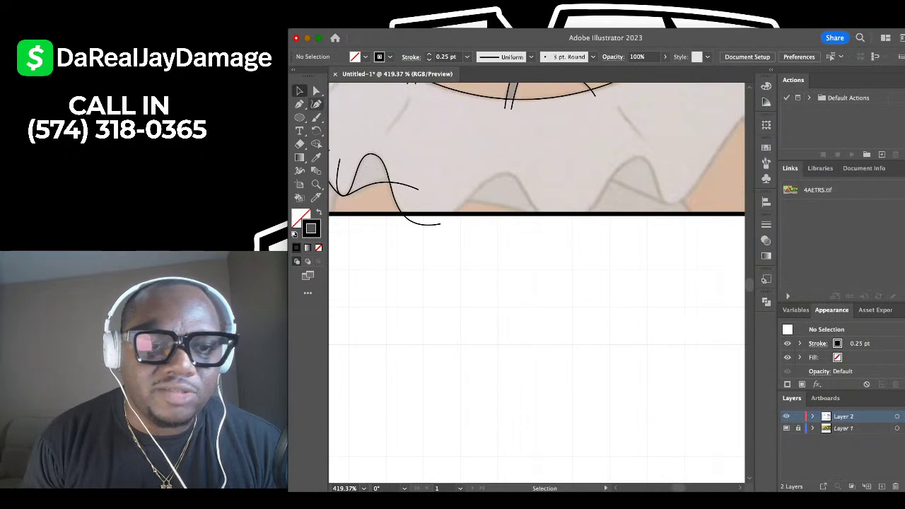
key(shift+grave)
click(440, 224)
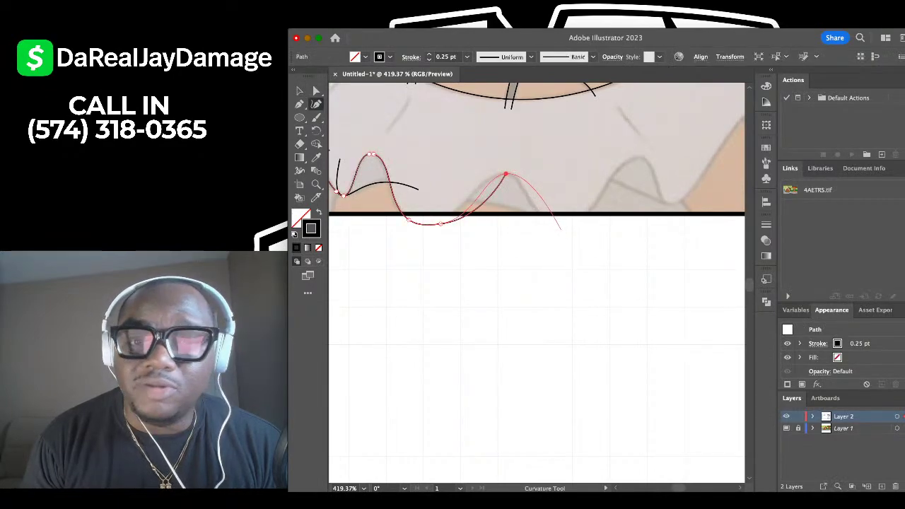
click(562, 230)
click(633, 161)
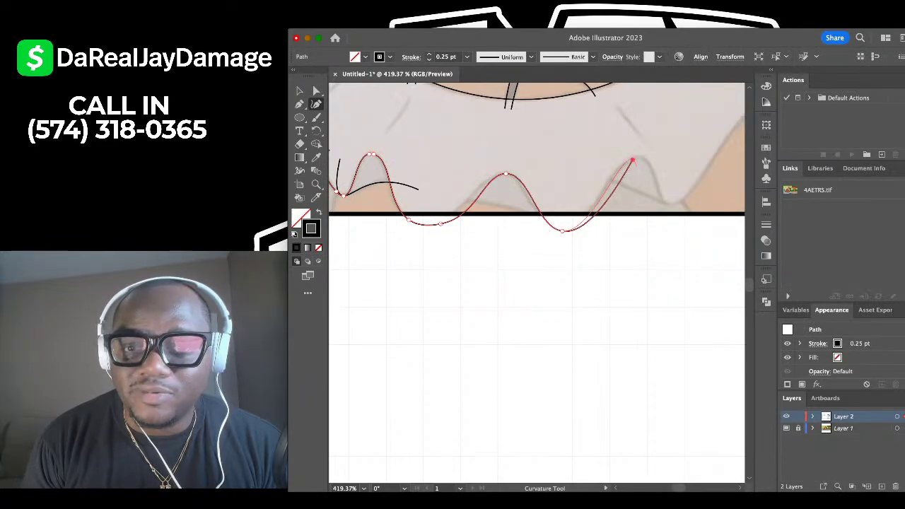
click(671, 206)
scroll(673, 204, up, 3)
scroll(673, 204, right, 3)
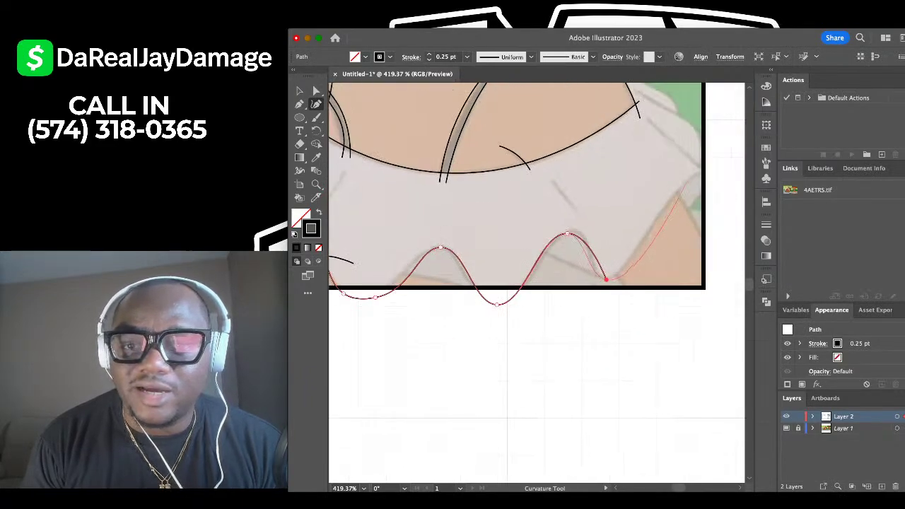
click(694, 169)
scroll(694, 169, up, 3)
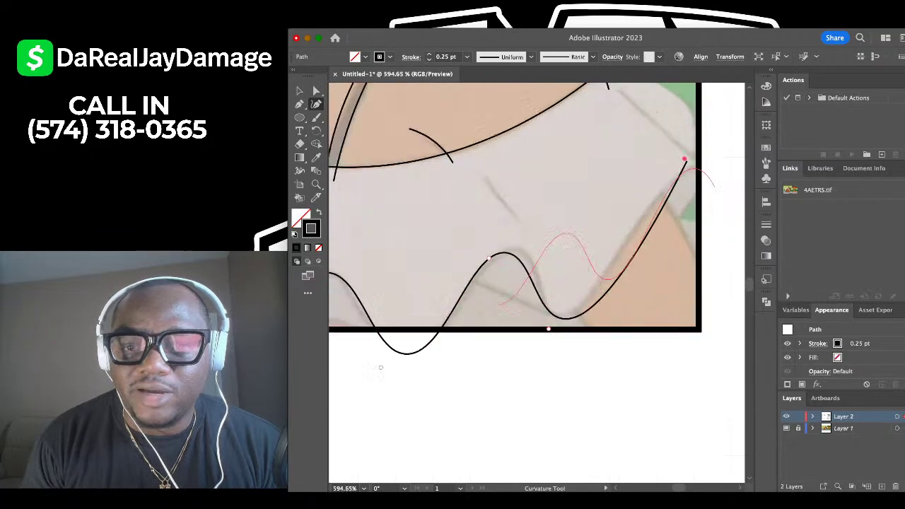
Curve the right end of the ruffled hem path past the picture border and raise the crest of its rightmost wave.
drag(682, 178, 705, 166)
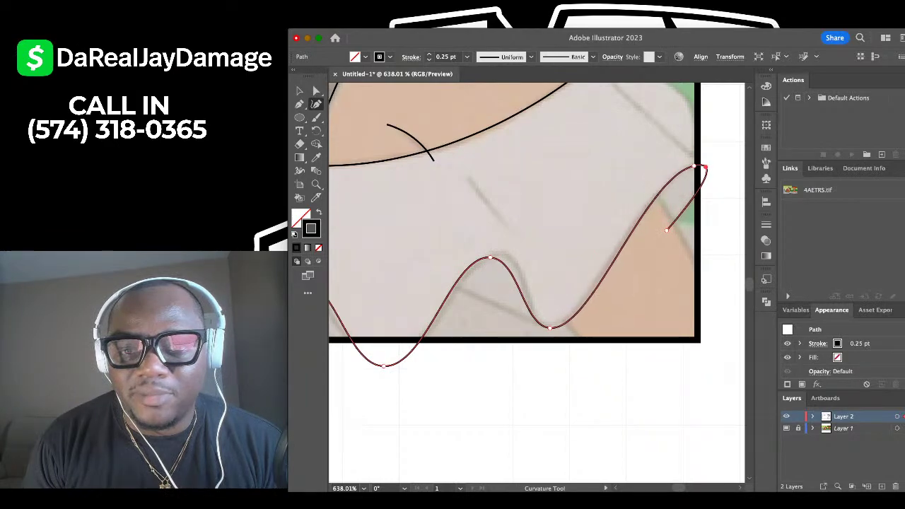
scroll(693, 169, down, 7)
scroll(620, 214, up, 9)
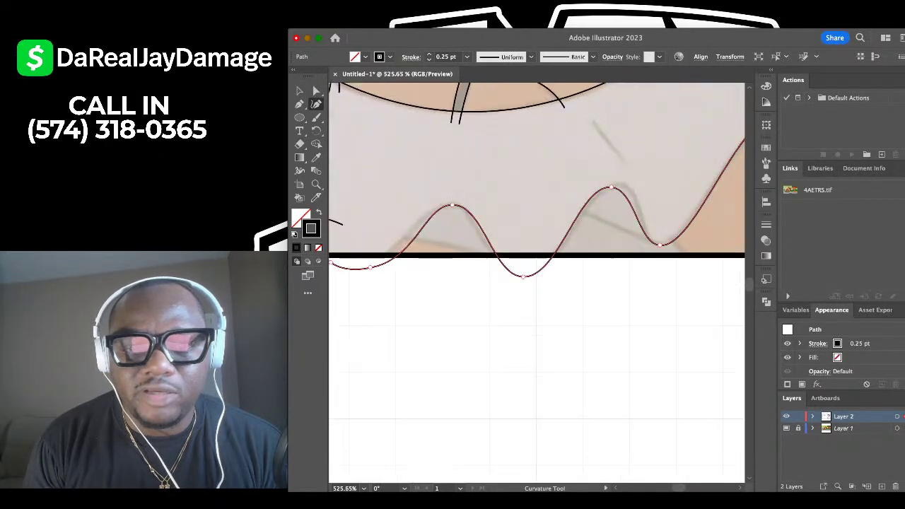
drag(608, 168, 620, 162)
scroll(620, 163, down, 3)
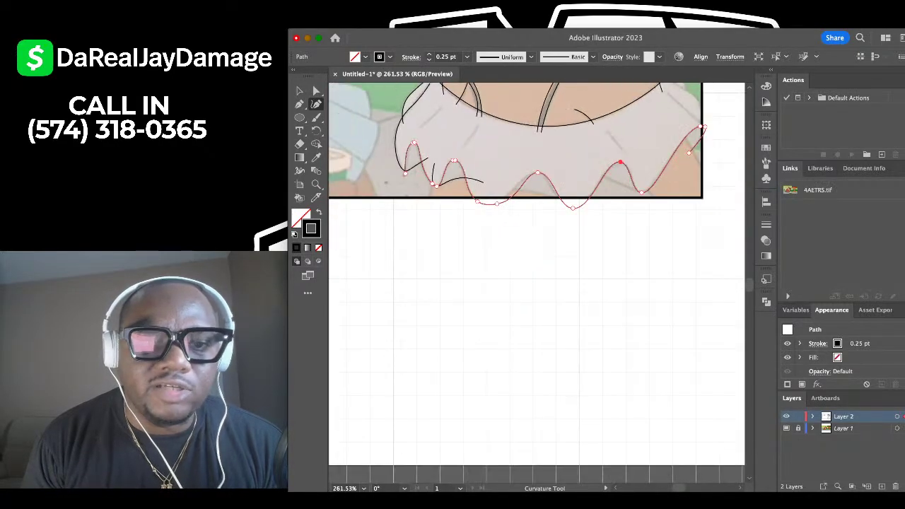
Reposition the anchor in the hem's left trough below the picture border to smooth the curve, and deselect the path.
scroll(584, 185, down, 2)
scroll(560, 183, up, 4)
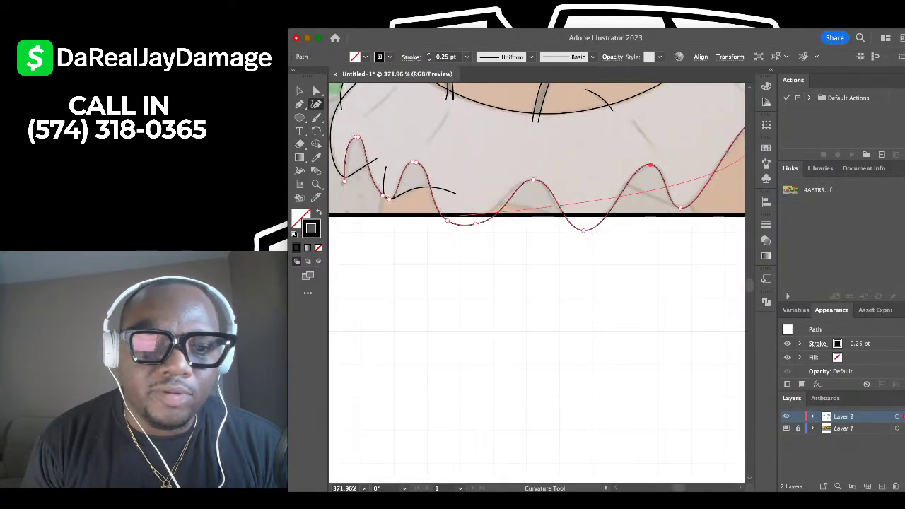
scroll(470, 221, up, 4)
drag(500, 230, 476, 233)
scroll(475, 232, down, 2)
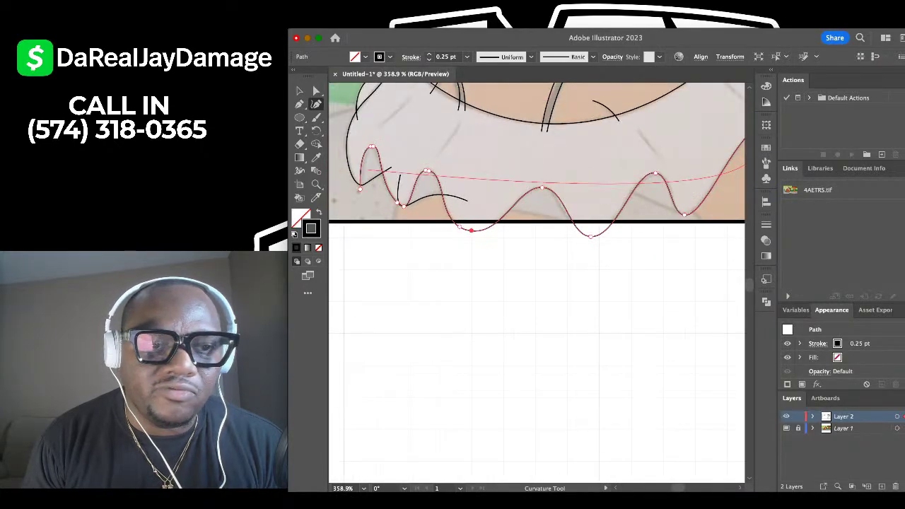
click(299, 90)
click(456, 147)
scroll(455, 145, down, 2)
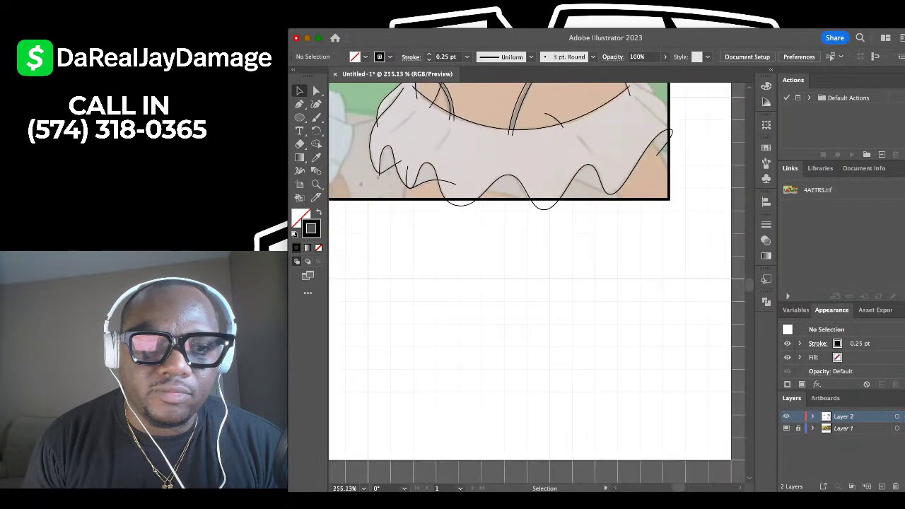
Trace the arched fold line beneath the hem's middle wave with the Curvature tool, adjust its start and middle points, and deselect it.
scroll(455, 145, up, 3)
key(shift+grave)
scroll(611, 253, up, 3)
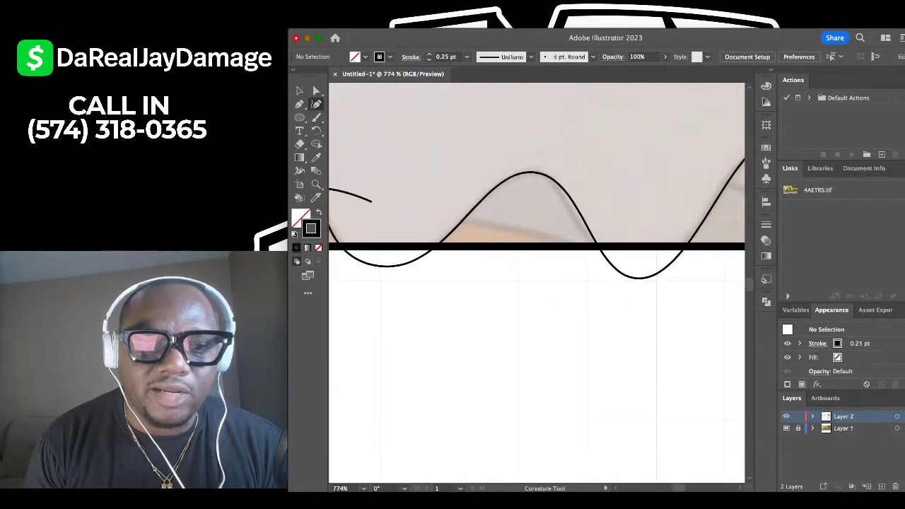
click(408, 203)
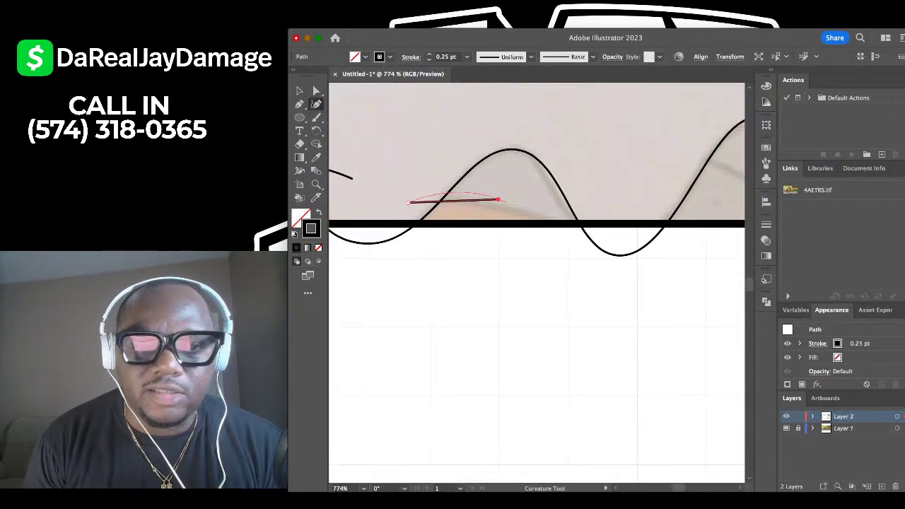
click(565, 232)
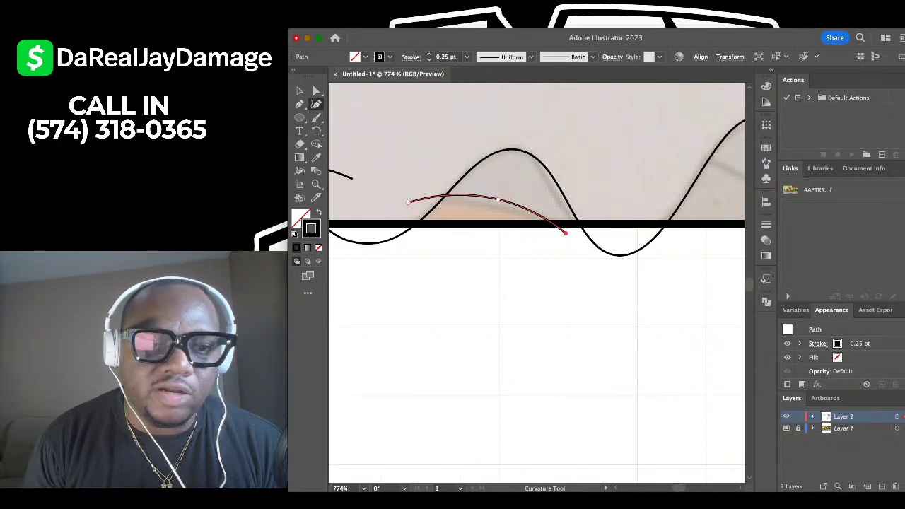
drag(407, 203, 393, 206)
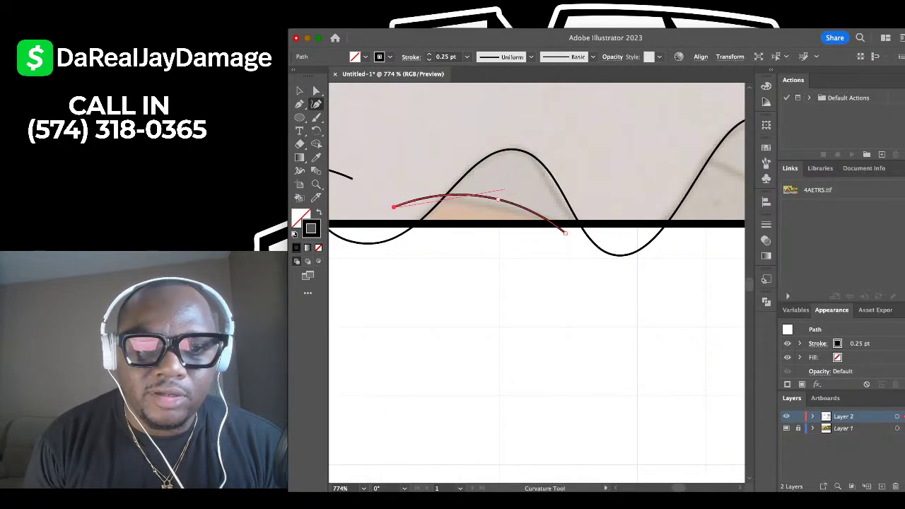
drag(498, 199, 497, 206)
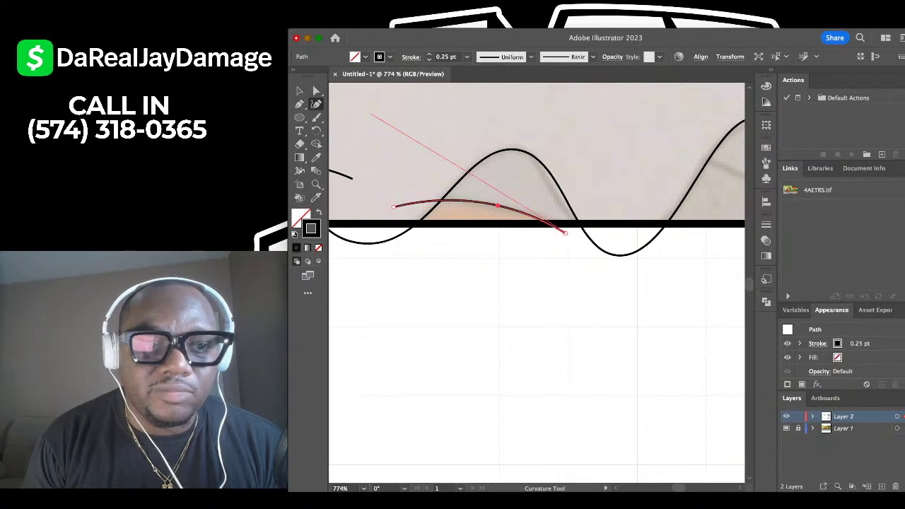
click(299, 91)
click(507, 119)
Trace the slanted fold line across the hem's rightmost wave with the Curvature tool, bending its end into the trough, and deselect it.
scroll(507, 119, down, 3)
scroll(507, 119, up, 3)
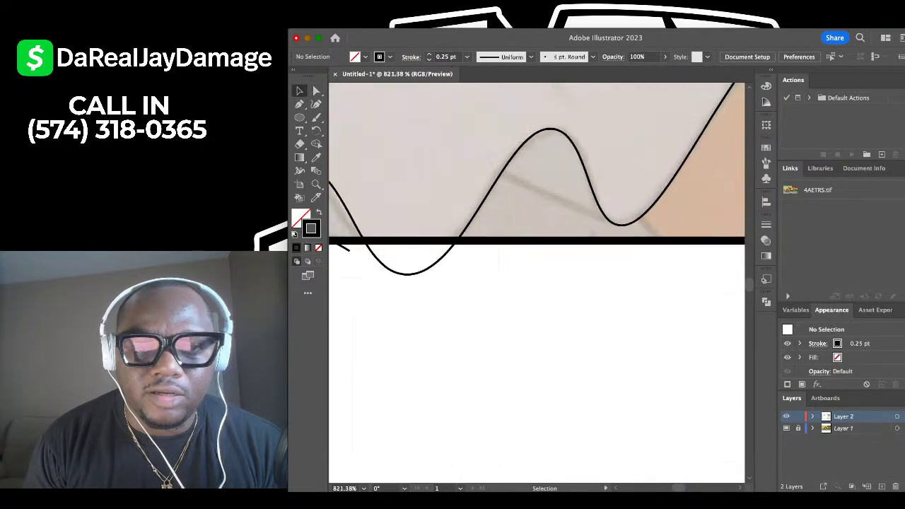
scroll(506, 119, right, 2)
click(316, 104)
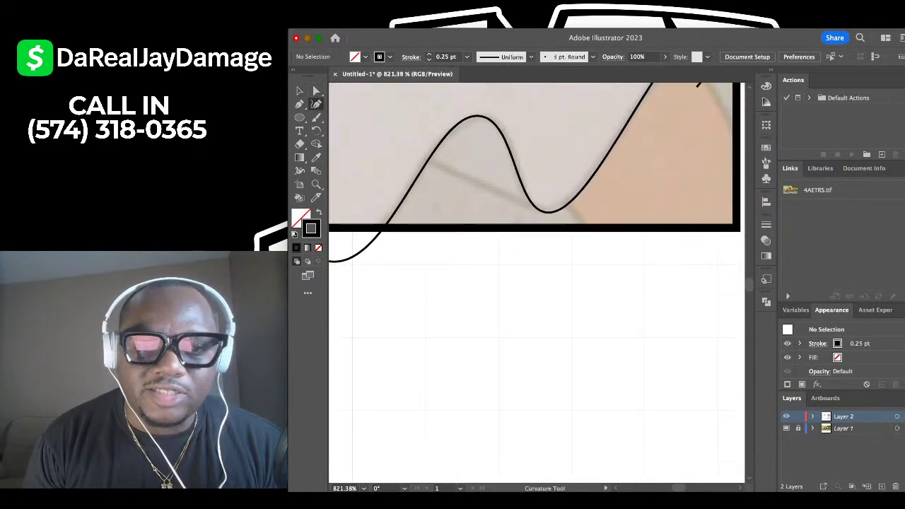
click(575, 182)
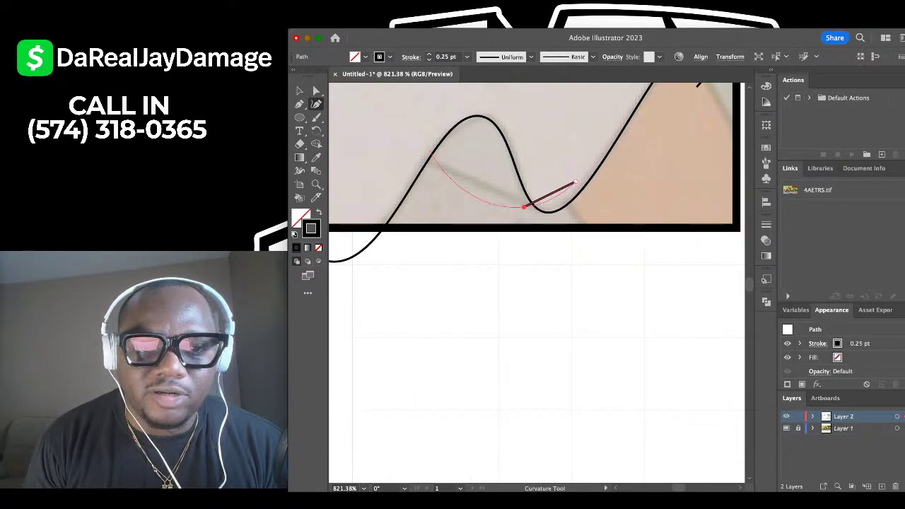
click(407, 150)
drag(524, 207, 455, 174)
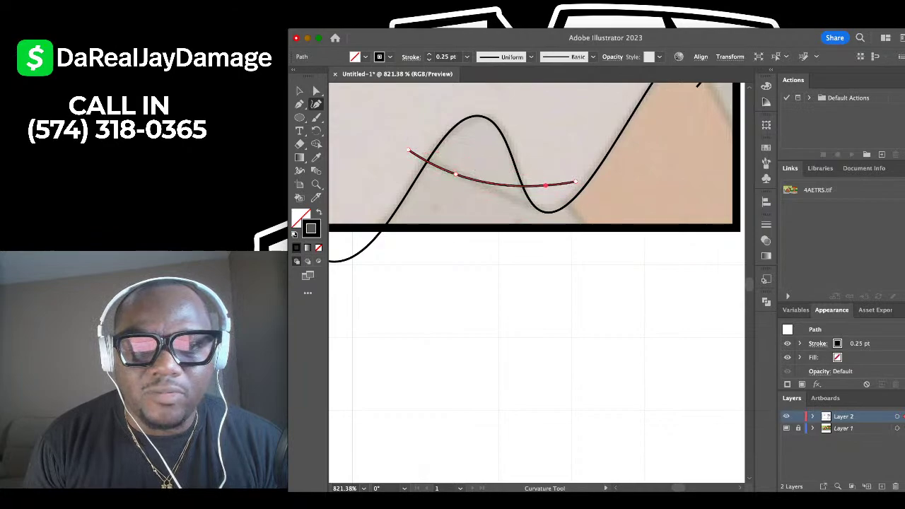
drag(546, 185, 558, 209)
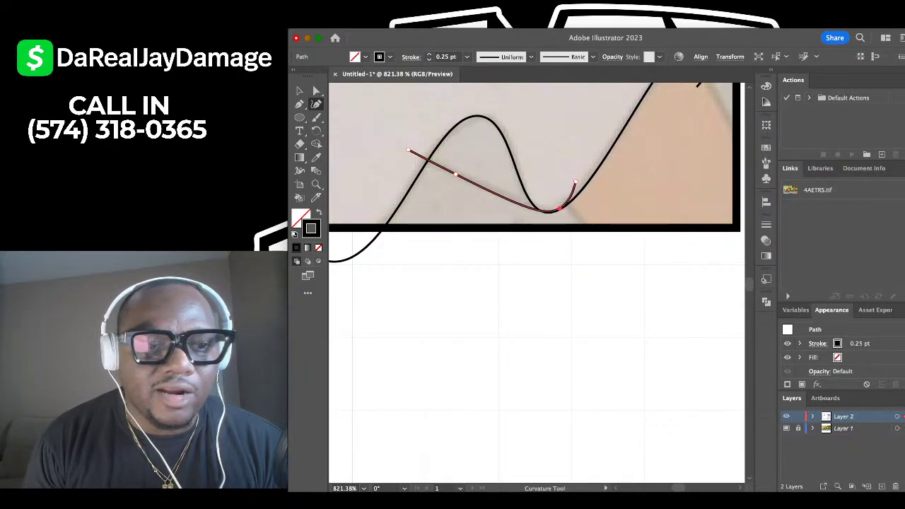
key(v)
key(super+shift+a)
Draw a straight line along the arm's outer edge from above the hem's right end to beyond the picture border, and deselect it.
scroll(382, 140, down, 5)
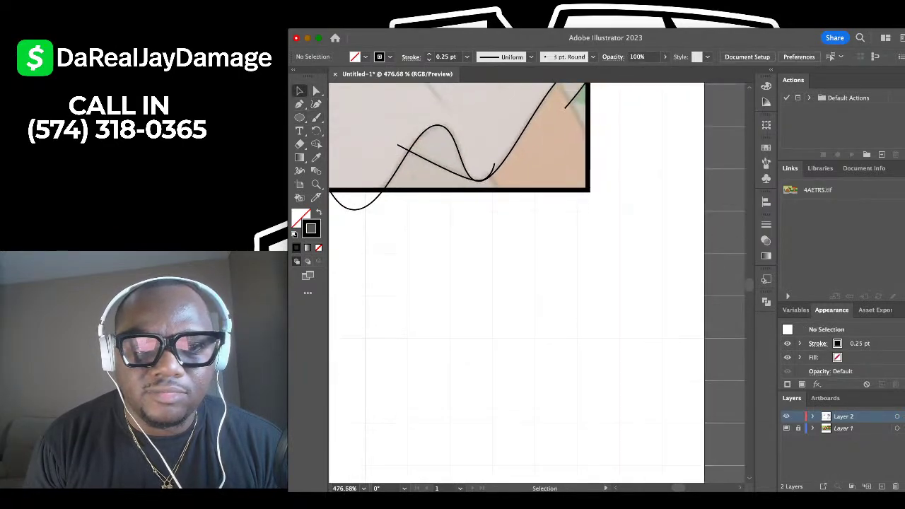
scroll(537, 283, up, 3)
scroll(537, 283, right, 3)
scroll(435, 141, up, 3)
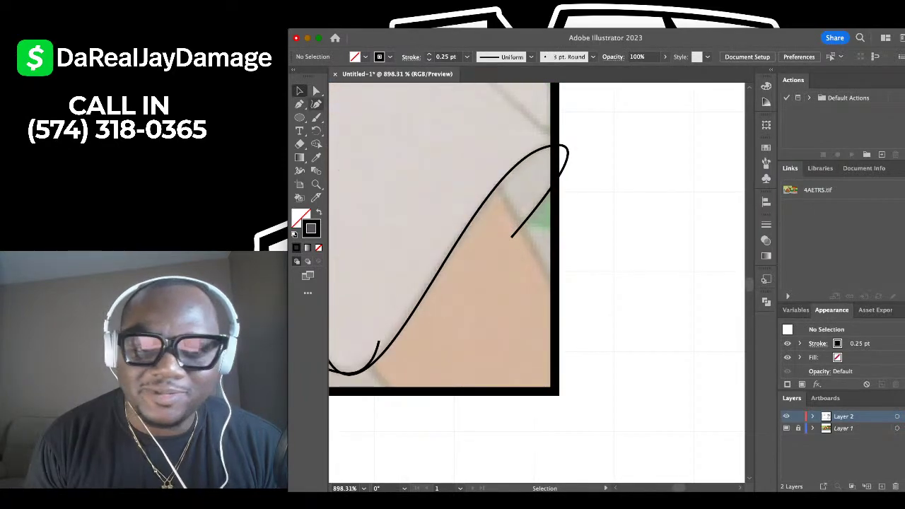
key(shift+grave)
click(483, 165)
click(579, 311)
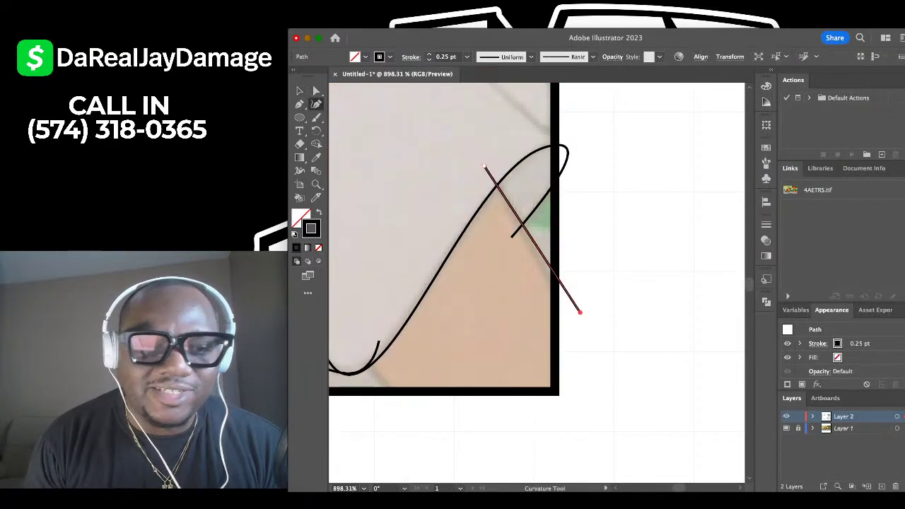
click(300, 90)
click(424, 113)
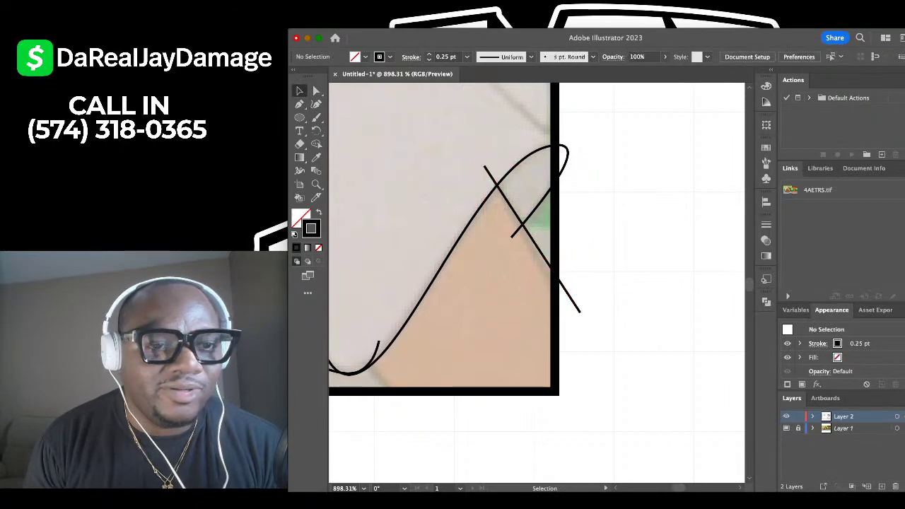
Draw a short straight Pen line along the arm's inner edge from the hem's right trough across the bottom border, and deselect it.
scroll(424, 113, down, 1)
key(p)
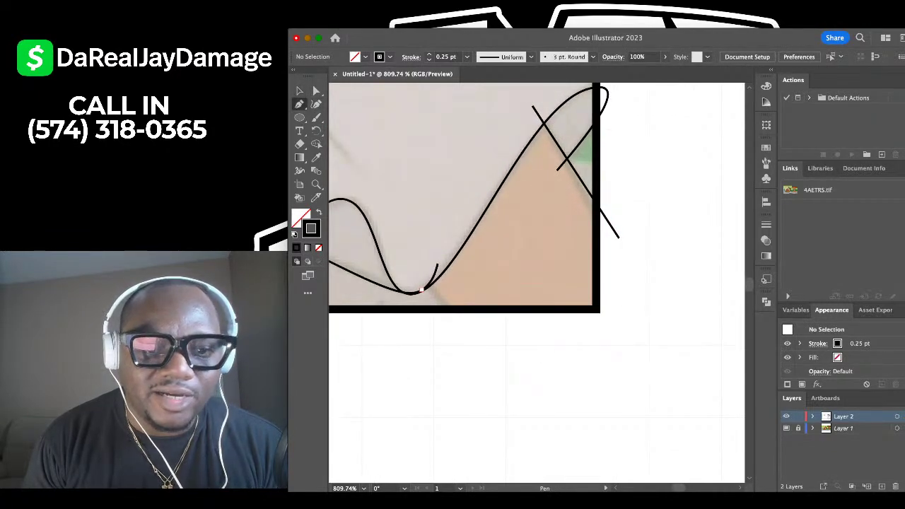
click(418, 273)
click(456, 327)
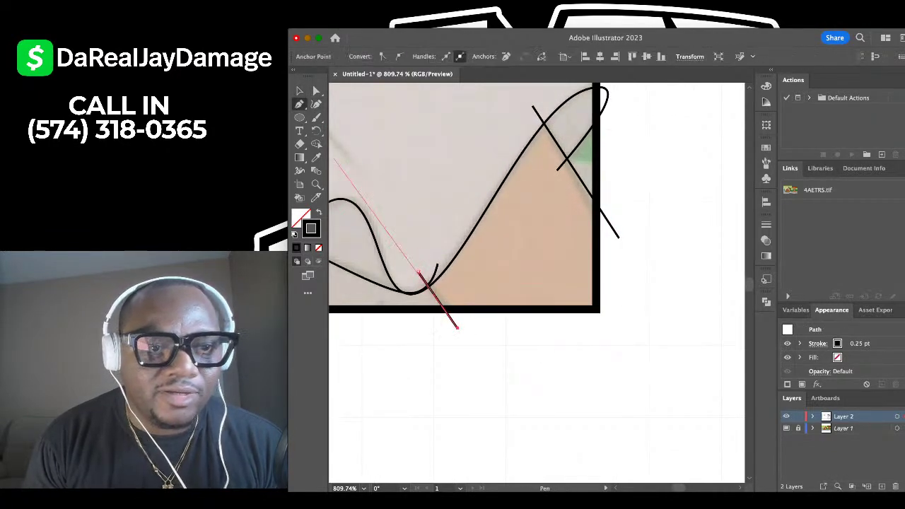
key(v)
key(ctrl+shift+a)
Trace the curved crease on the left sleeve ruffle with a three-point Curvature path and deselect it.
scroll(450, 165, down, 6)
scroll(488, 177, left, 3)
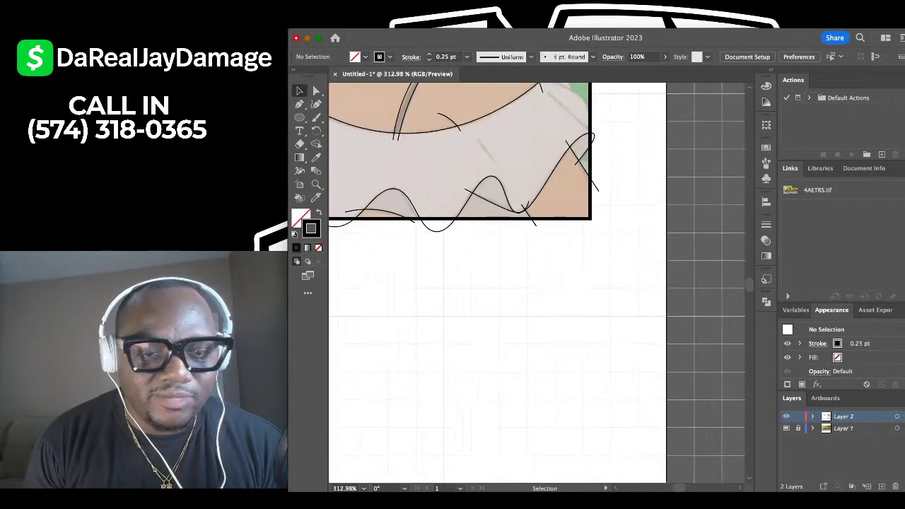
scroll(488, 177, down, 5)
scroll(488, 176, up, 4)
scroll(453, 178, up, 3)
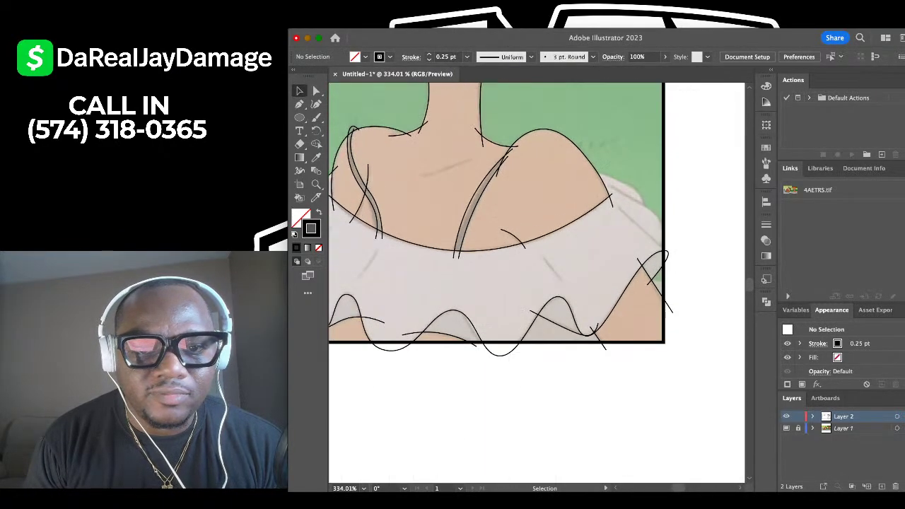
key(a)
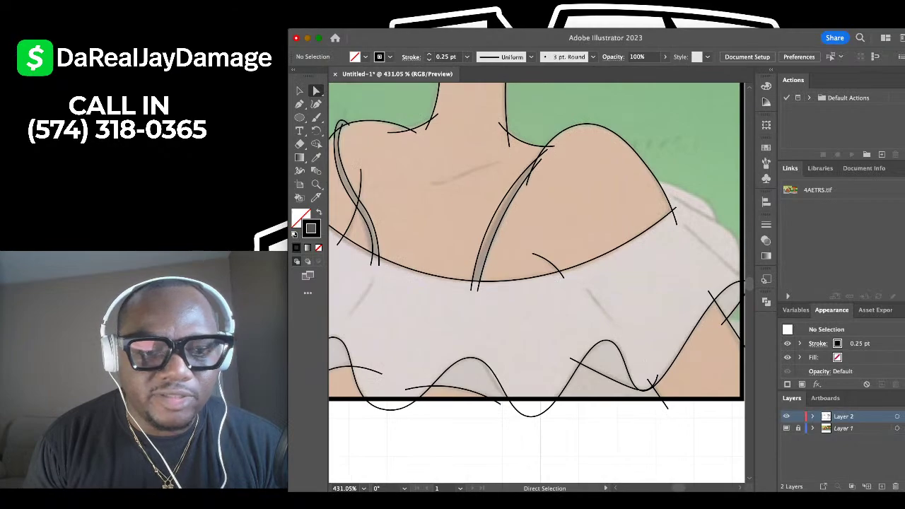
scroll(452, 244, down, 2)
scroll(424, 244, up, 3)
scroll(452, 244, left, 3)
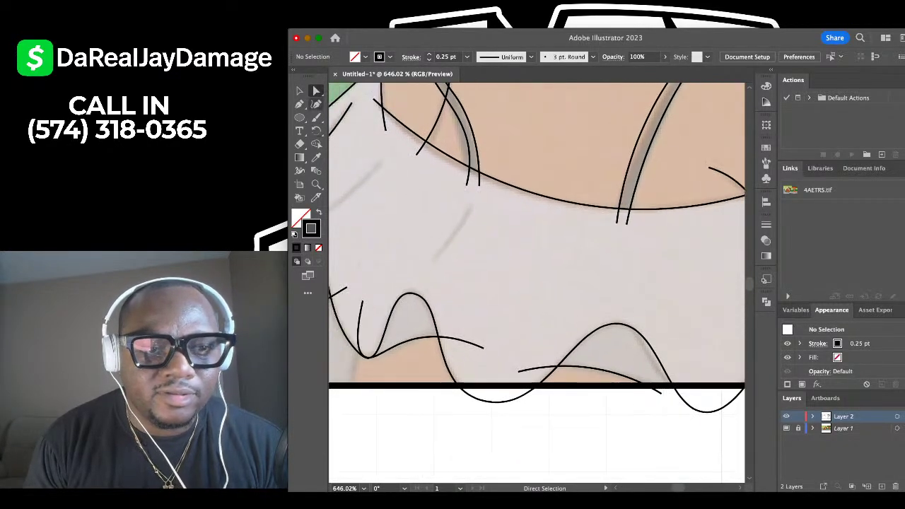
key(shift+grave)
scroll(452, 234, left, 2)
click(380, 214)
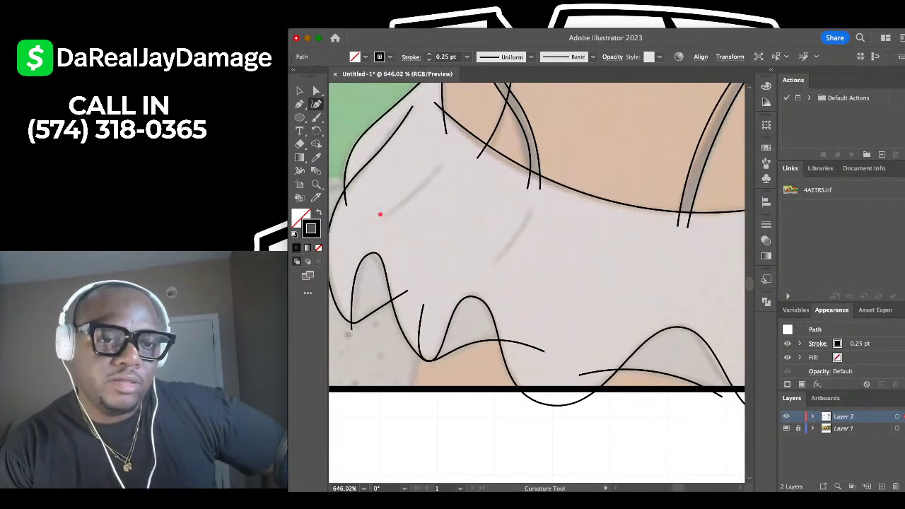
click(439, 165)
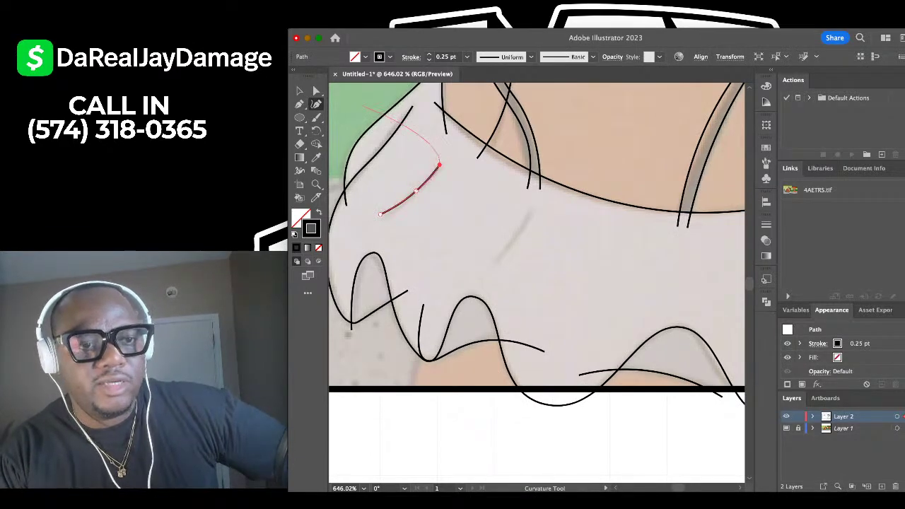
click(300, 91)
click(374, 142)
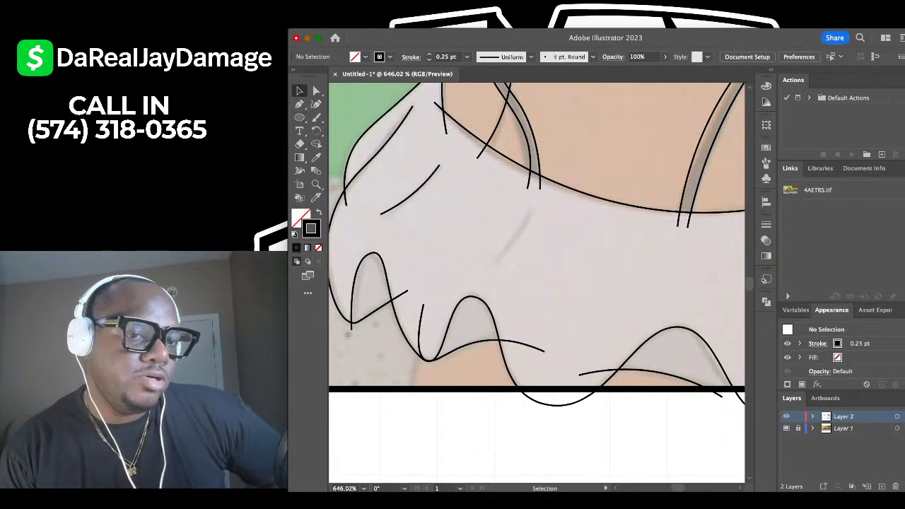
Trace the straight creases left of centre, right of centre and on the right sleeve ruffle with three line segments, and deselect them.
key(backslash)
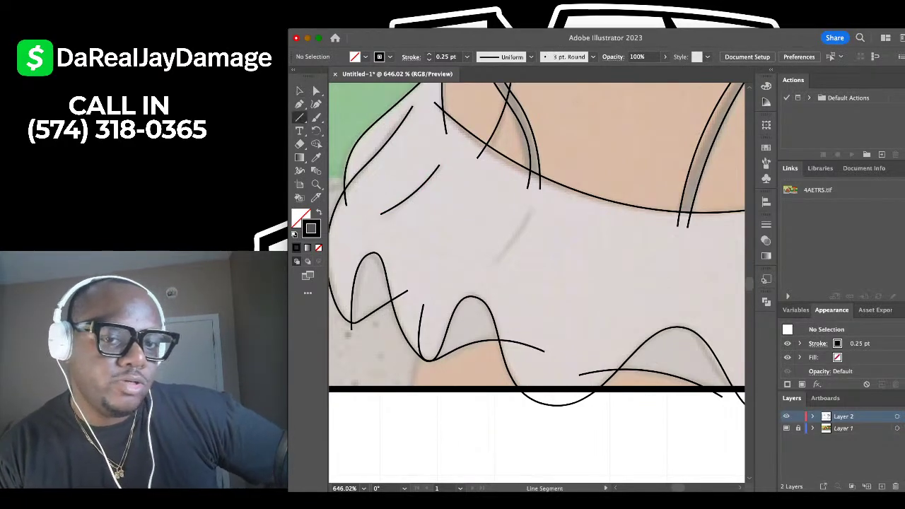
scroll(466, 194, down, 3)
scroll(536, 281, right, 3)
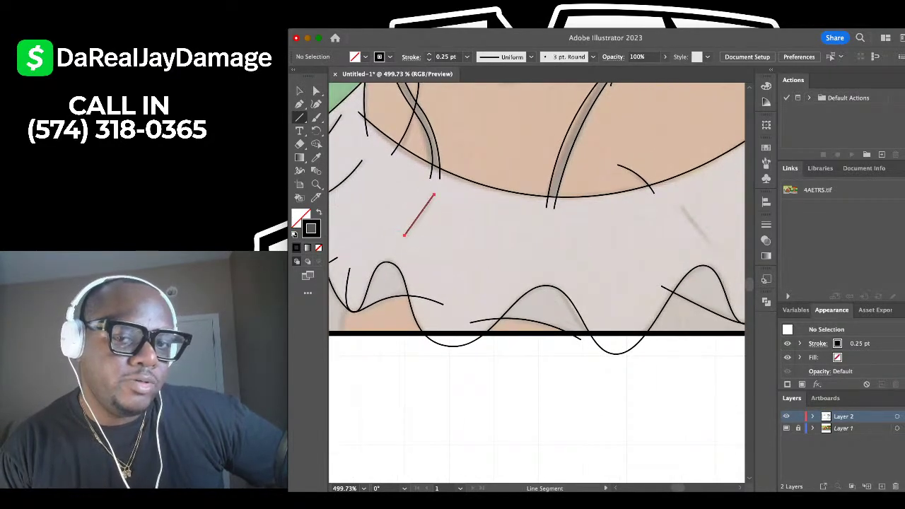
scroll(536, 281, right, 5)
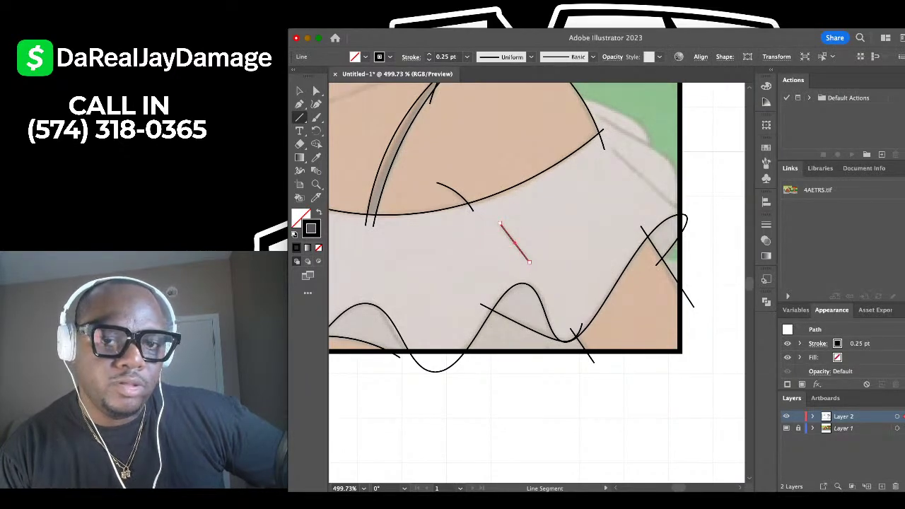
drag(688, 211, 688, 218)
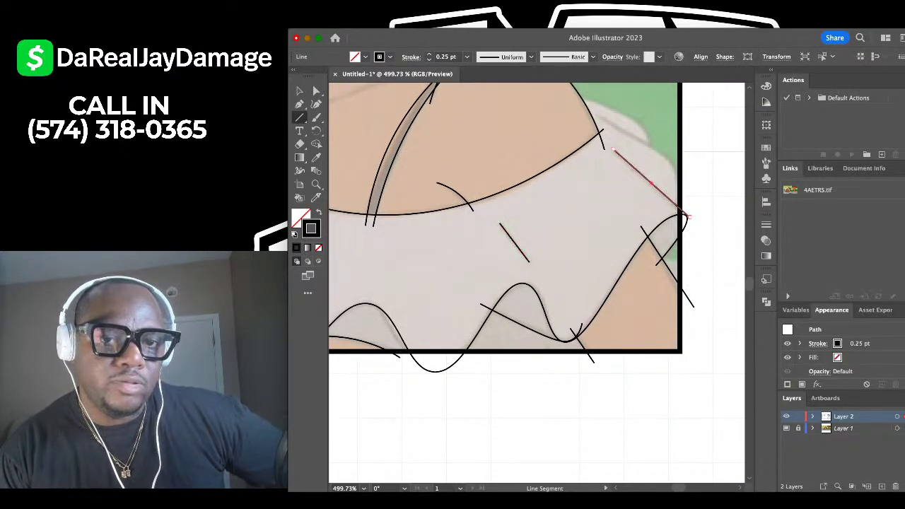
key(v)
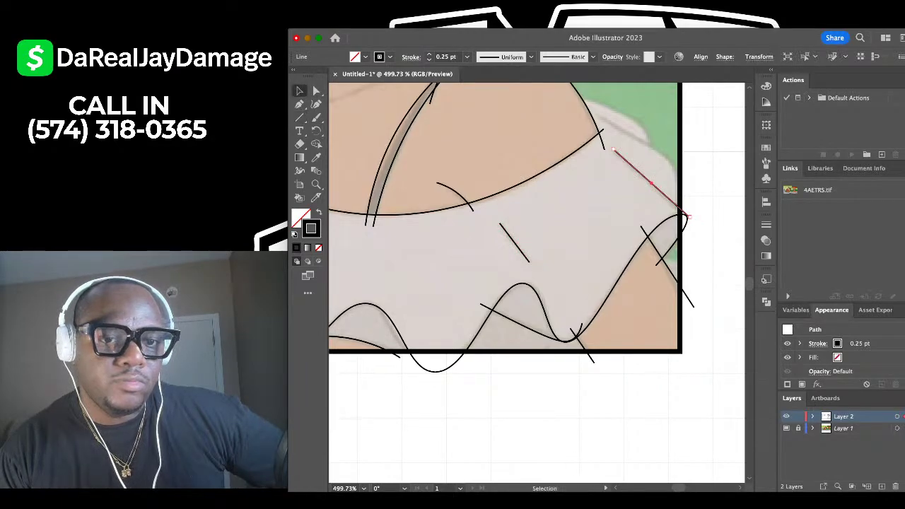
key(super+shift+a)
scroll(537, 283, down, 3)
scroll(538, 283, left, 3)
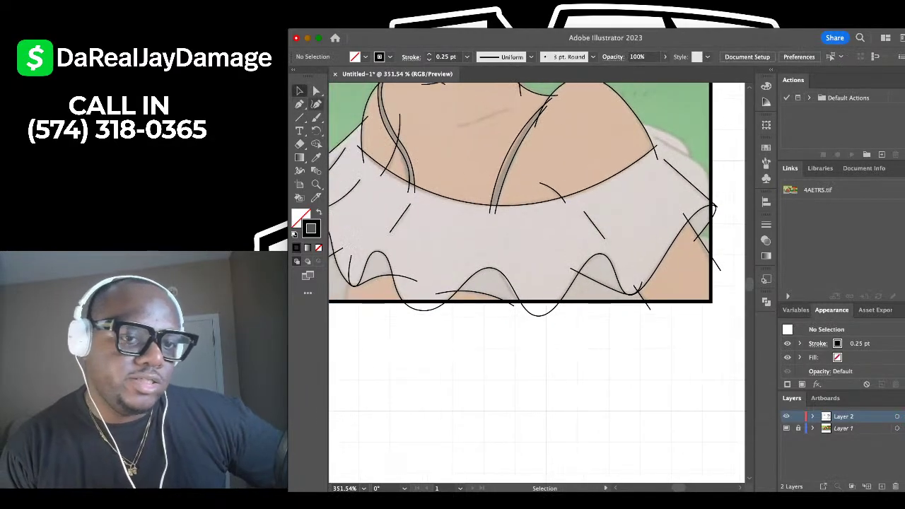
Bend the straight crease left of the top's centre into a slight curve with the Curvature tool.
key(a)
scroll(537, 282, up, 4)
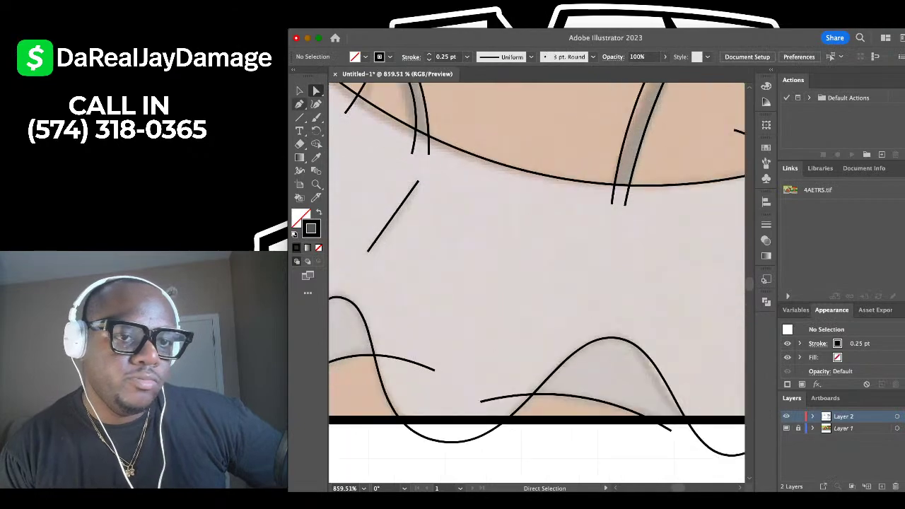
key(shift+grave)
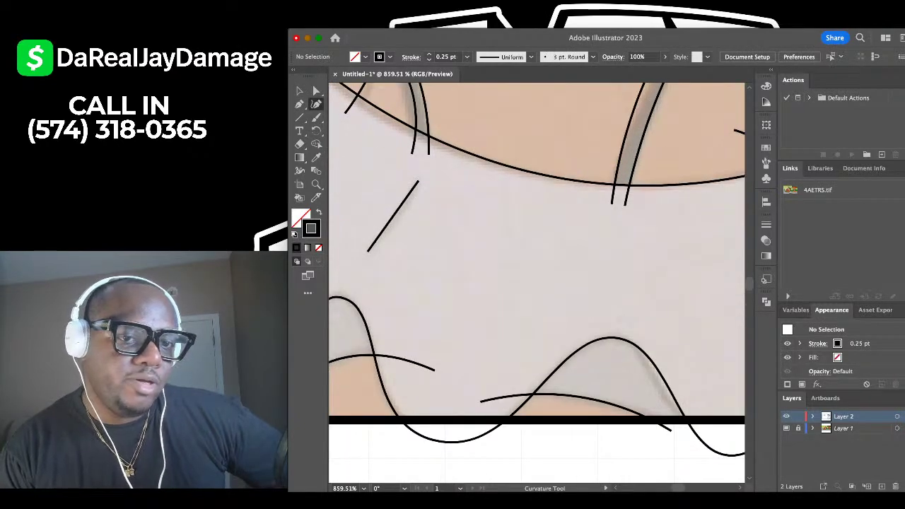
click(367, 251)
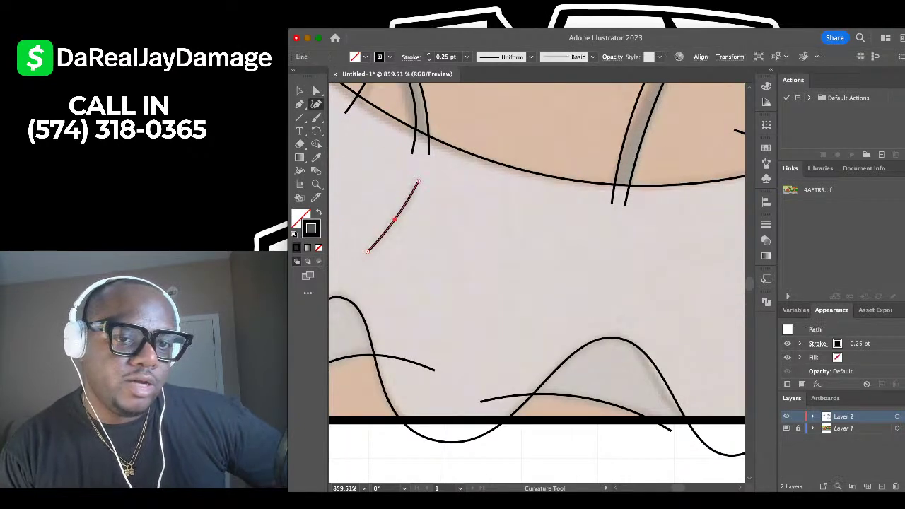
drag(396, 219, 398, 221)
Curve the straight crease right of the top's centre by pulling its middle slightly down and to the left.
scroll(400, 219, down, 3)
scroll(504, 259, right, 4)
scroll(505, 260, up, 4)
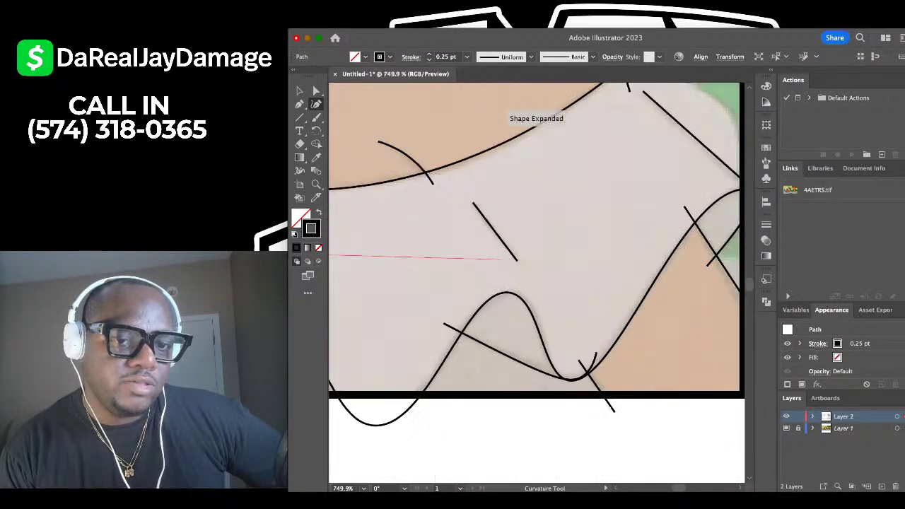
click(520, 261)
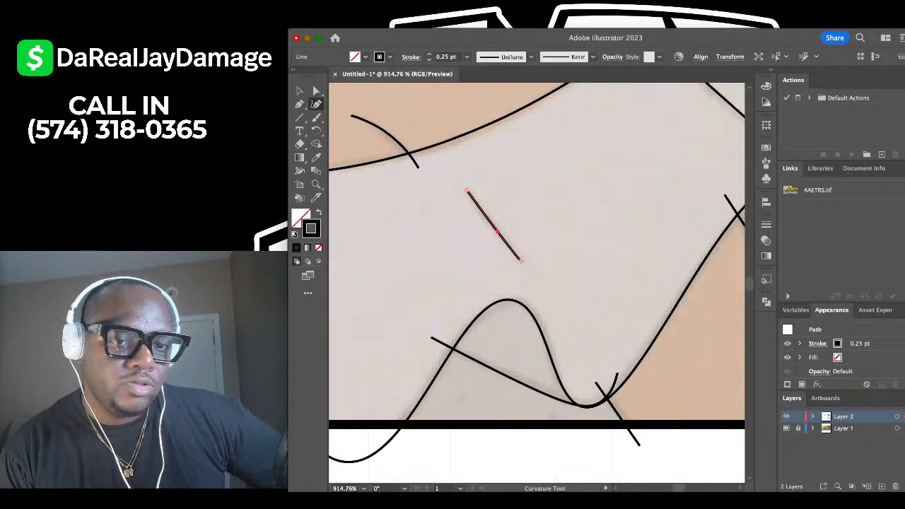
drag(497, 231, 494, 235)
Move the outer end of the right sleeve's long crease line slightly lower beyond the picture border, and deselect it.
scroll(495, 235, right, 4)
scroll(496, 231, up, 2)
scroll(536, 170, down, 3)
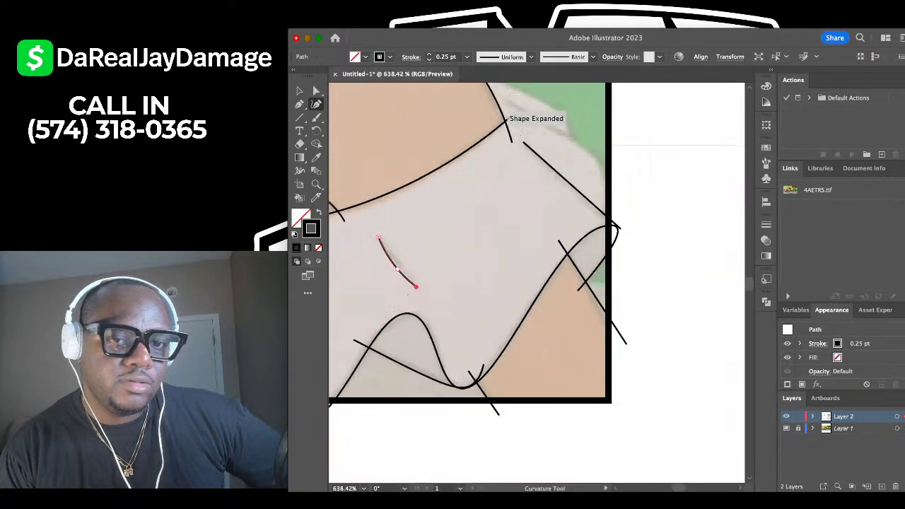
scroll(538, 170, up, 2)
scroll(537, 171, up, 4)
click(575, 244)
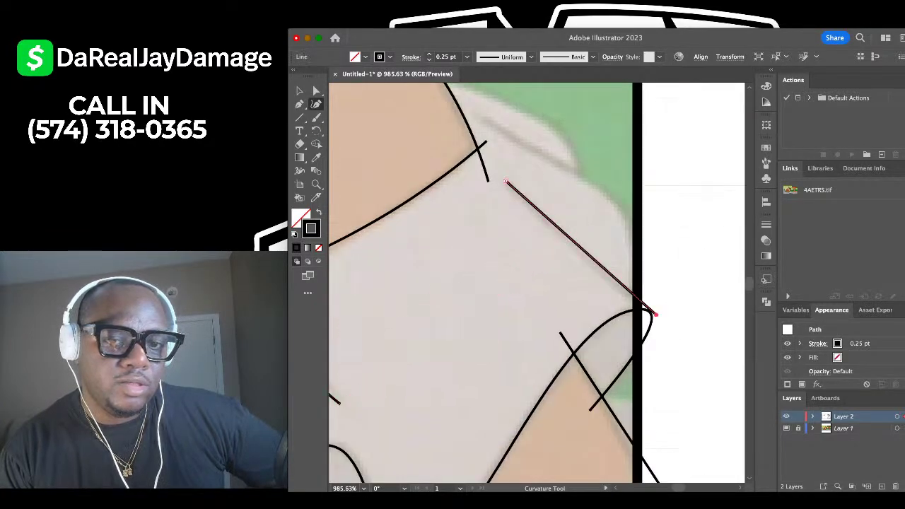
drag(656, 314, 658, 324)
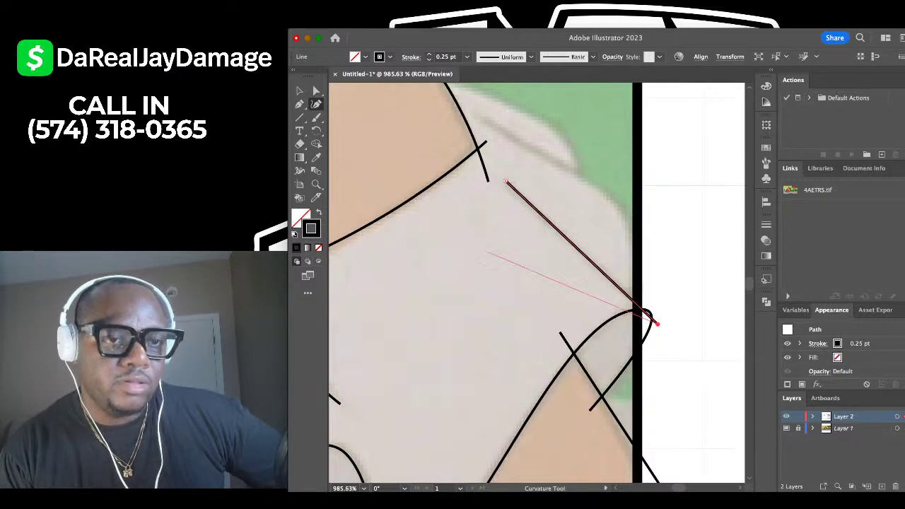
click(300, 91)
click(551, 359)
Trace the upper outer edge of the right shoulder ruffle with a Curvature path, fit its points to the contour, and deselect it.
scroll(551, 359, up, 2)
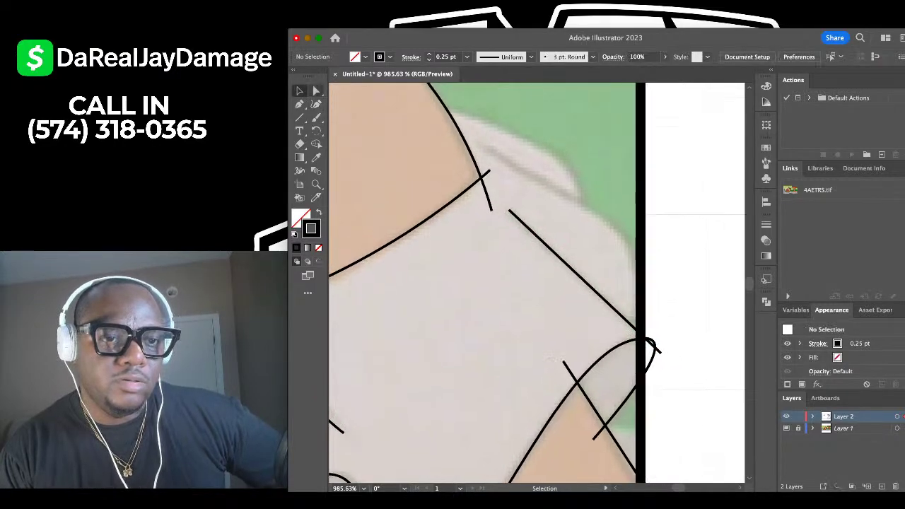
key(shift+grave)
click(431, 103)
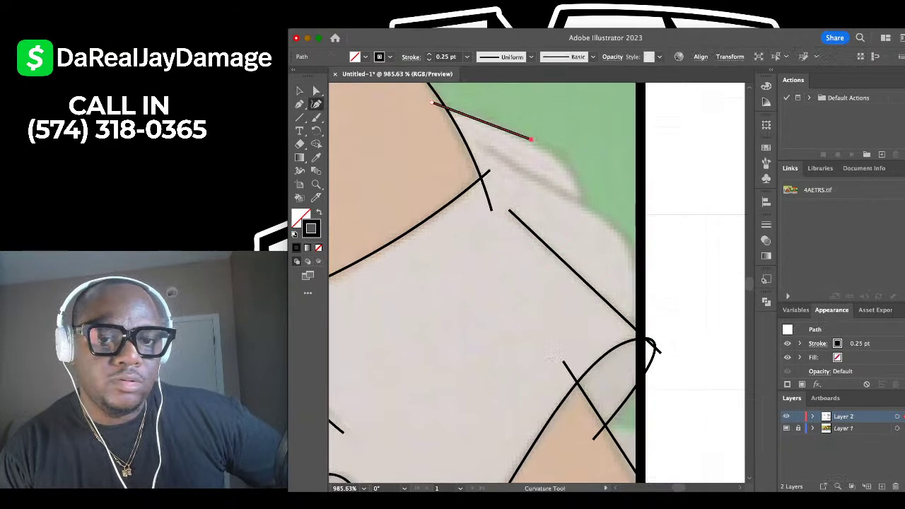
click(595, 228)
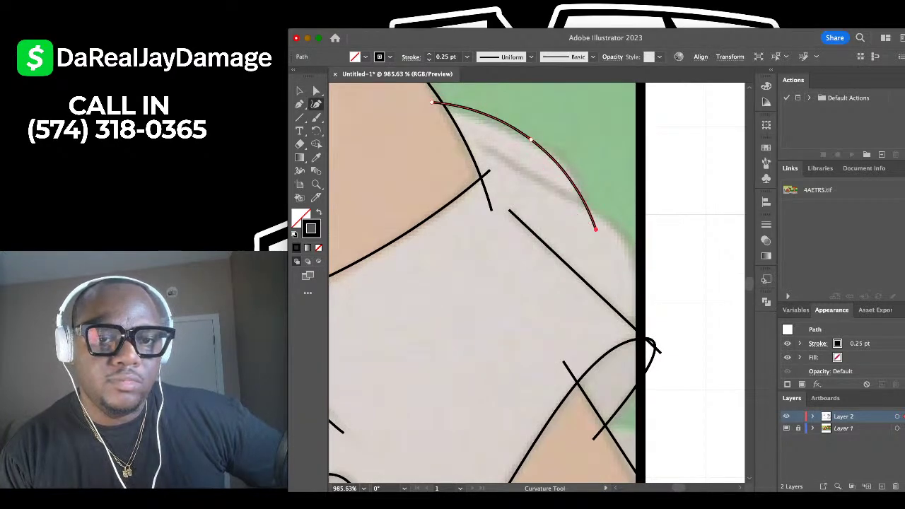
drag(531, 139, 578, 185)
drag(501, 111, 498, 128)
click(300, 90)
click(396, 155)
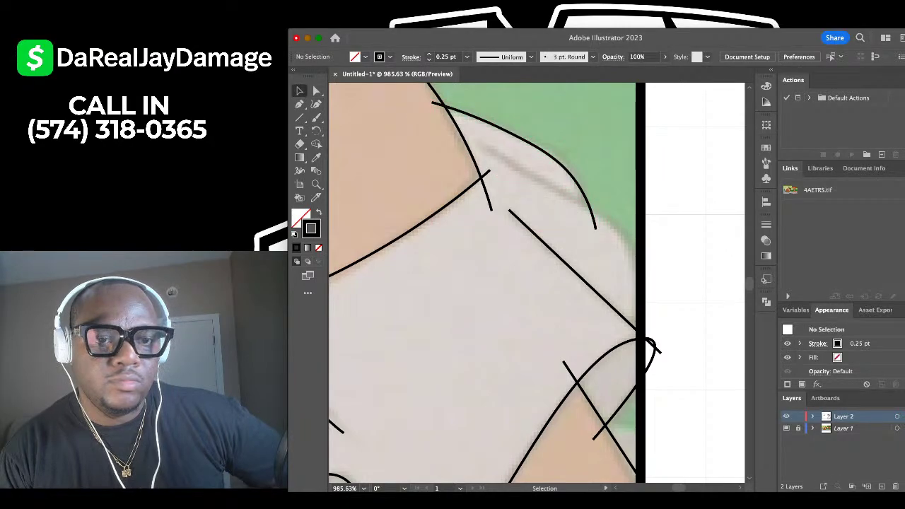
Trace the right sleeve's fold line and outer edge as one Curvature path ending beyond the picture border, and deselect it.
key(shift+grave)
click(484, 148)
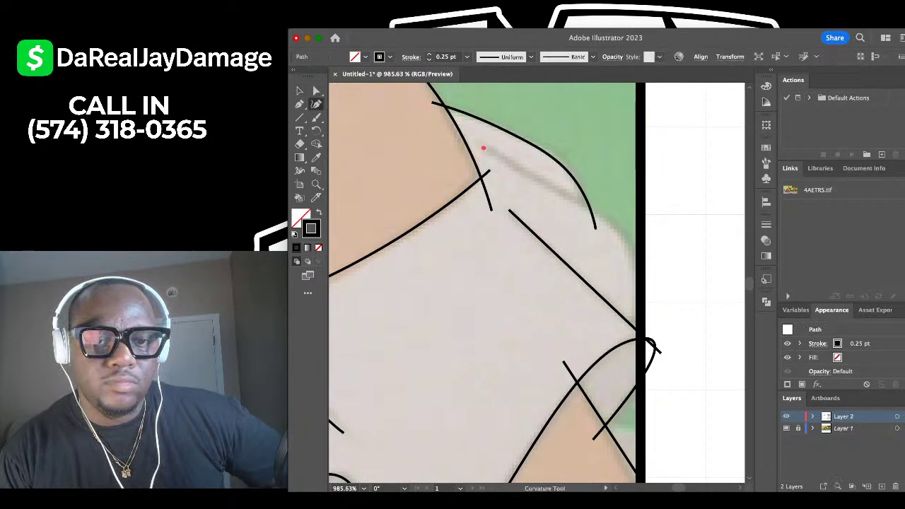
click(608, 221)
click(585, 210)
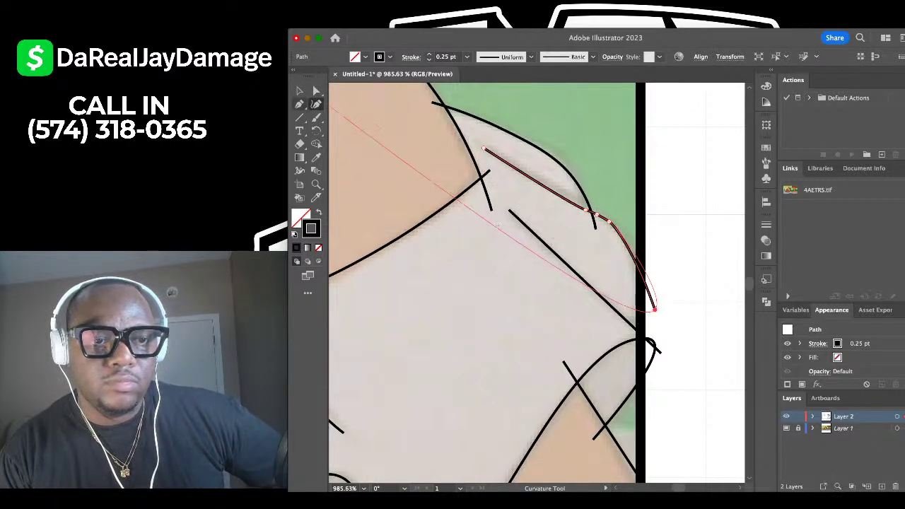
click(300, 91)
click(399, 143)
Trace the collarbone line below the neck with a Curvature path, bend it into a gentle S-shape, and deselect it.
scroll(398, 143, down, 5)
scroll(537, 282, left, 4)
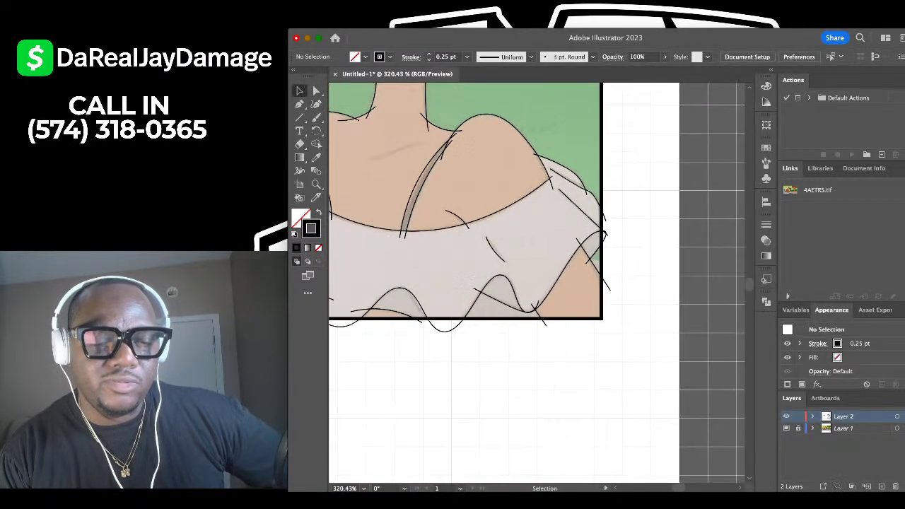
scroll(537, 282, down, 3)
scroll(537, 283, up, 5)
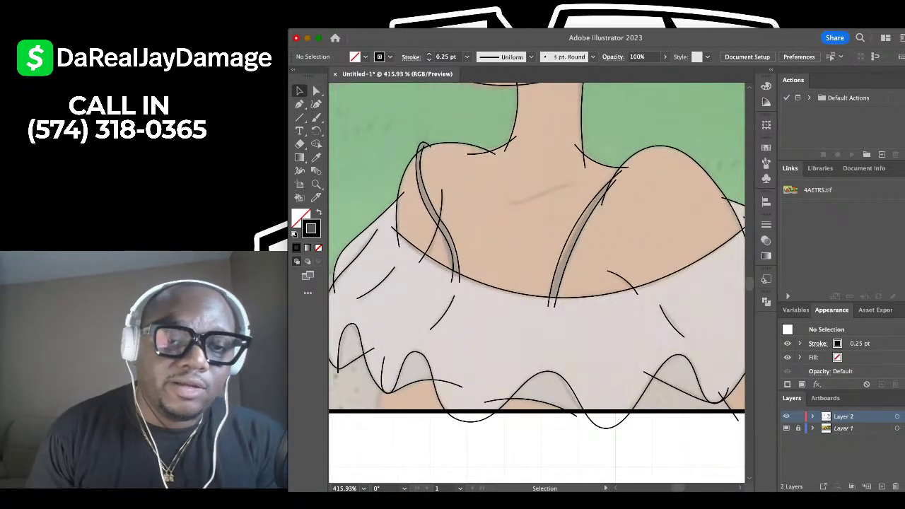
key(shift+grave)
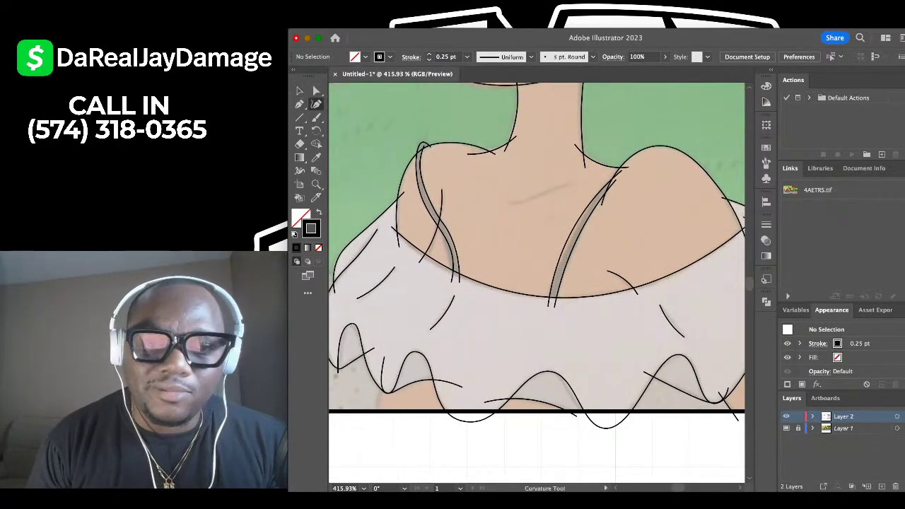
scroll(534, 184, up, 3)
click(489, 206)
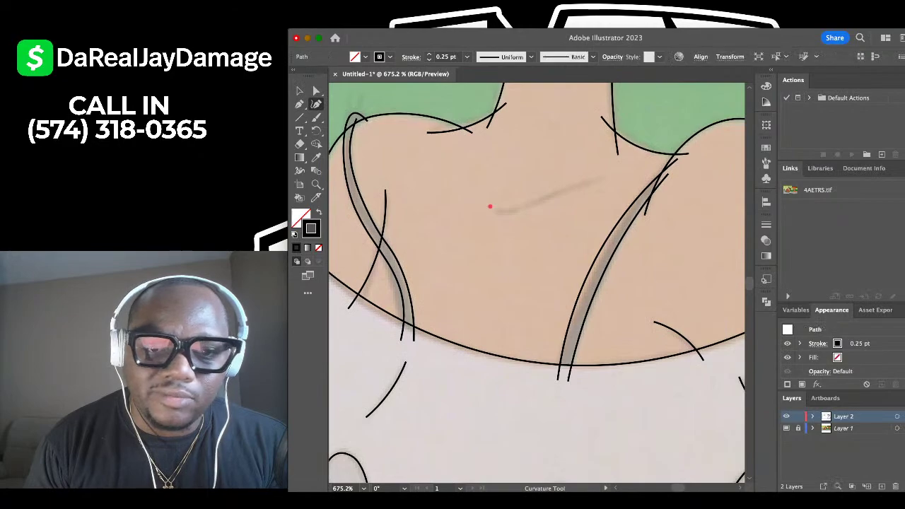
click(607, 179)
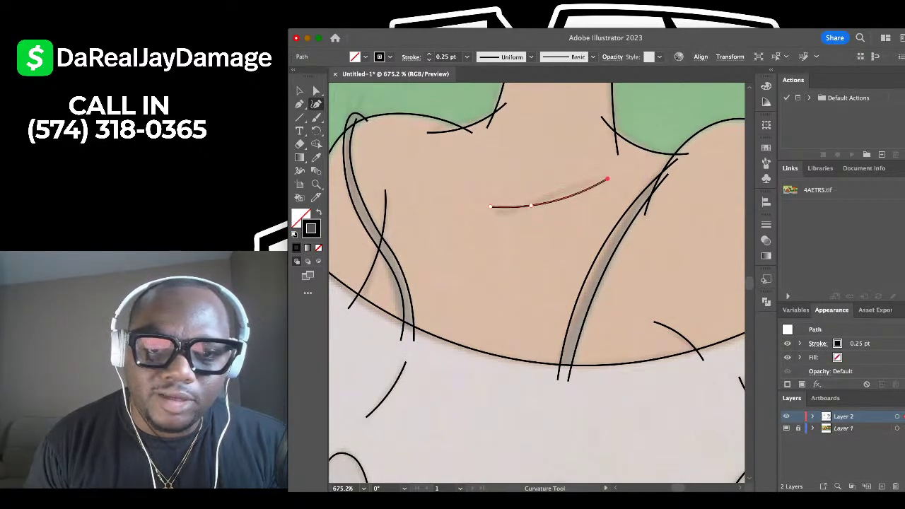
drag(584, 191, 577, 185)
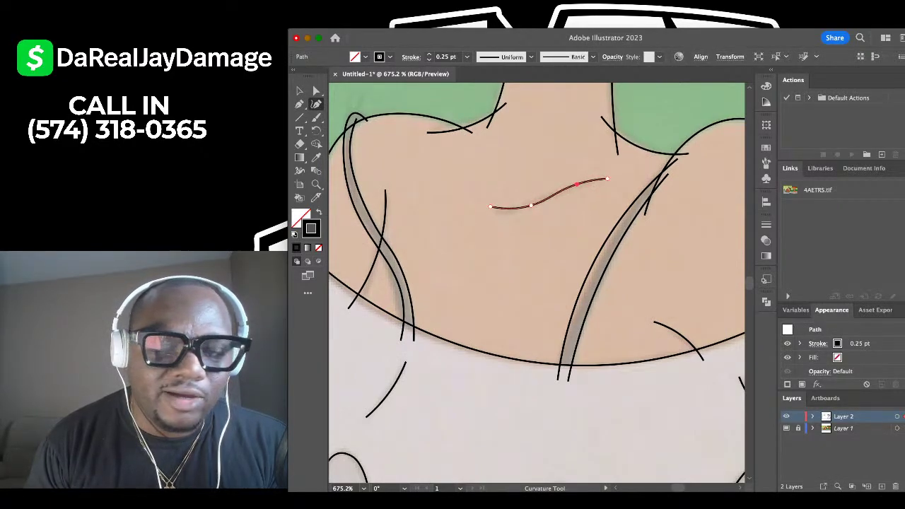
scroll(509, 177, down, 3)
click(300, 91)
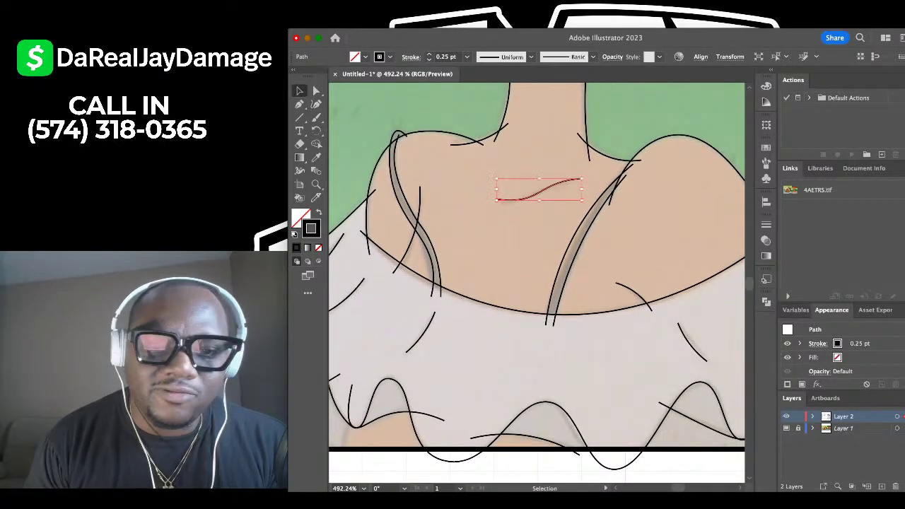
click(493, 188)
Hide Layer 1 to review the traced face, neck and top without the reference image, and show the layer again.
scroll(536, 283, down, 5)
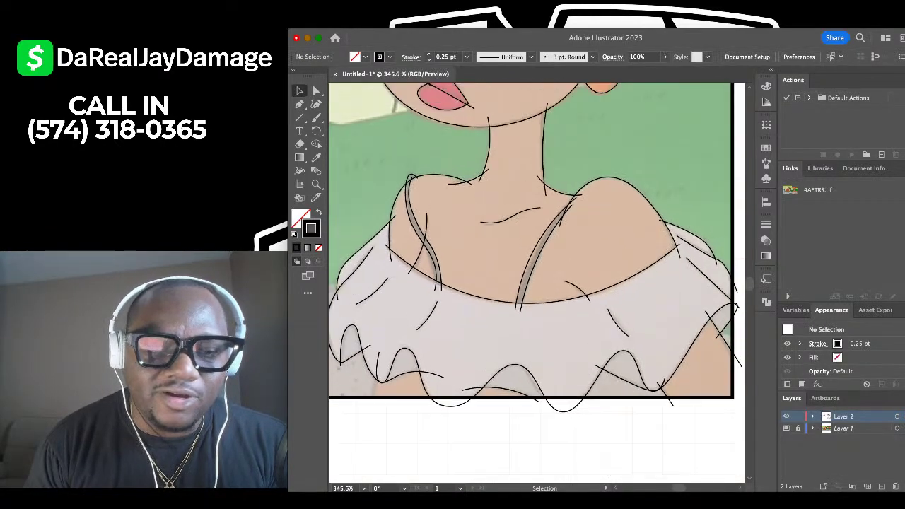
scroll(536, 282, up, 4)
scroll(537, 282, down, 3)
scroll(536, 282, left, 2)
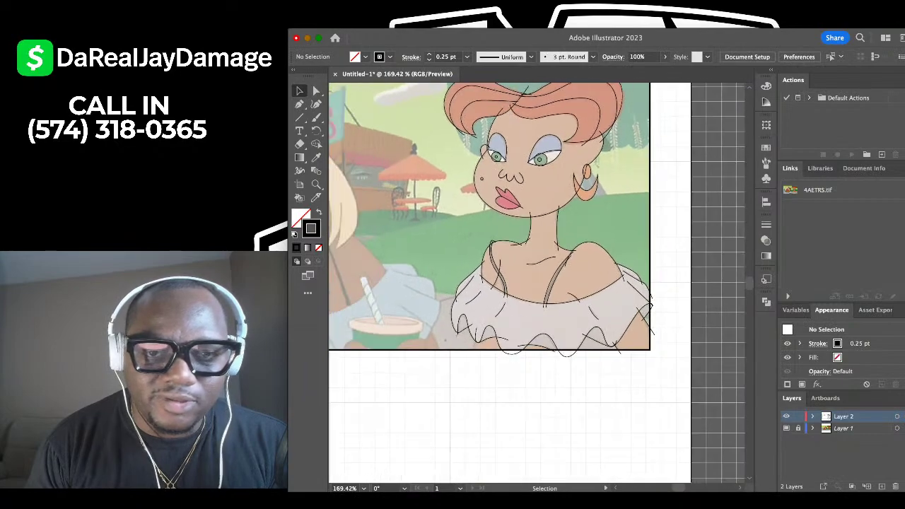
scroll(434, 169, down, 1)
click(786, 428)
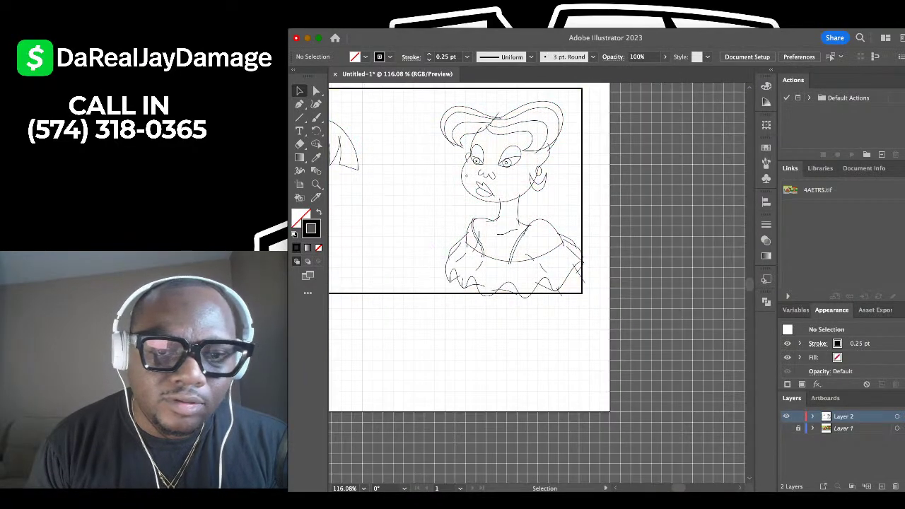
scroll(494, 175, up, 3)
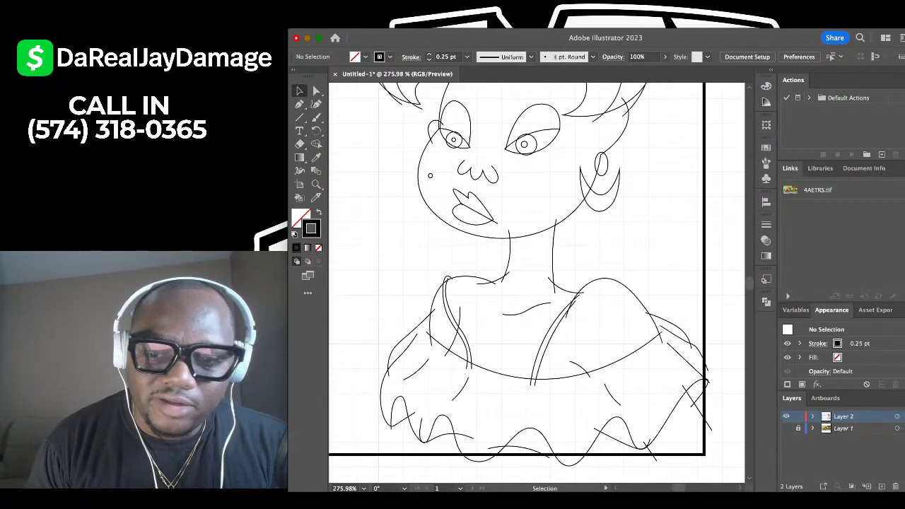
key(super+shift+w)
scroll(537, 283, up, 2)
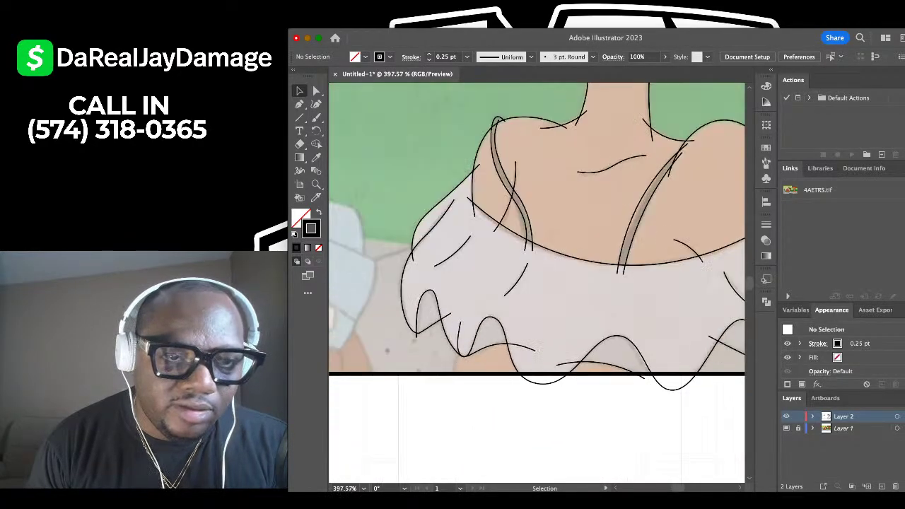
Draw a short Curvature path along the left arm's edge from the hem's second trough across the bottom border, and deselect it.
key(shift+grave)
scroll(439, 304, up, 3)
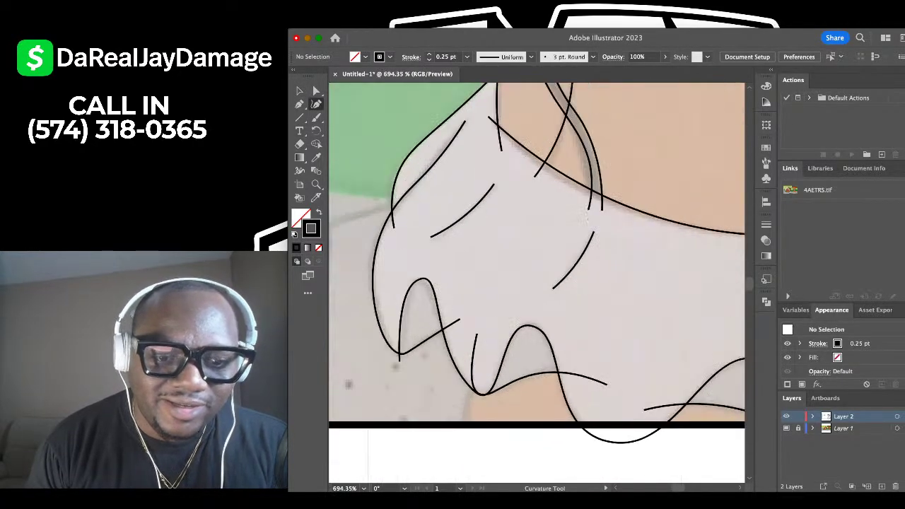
click(484, 351)
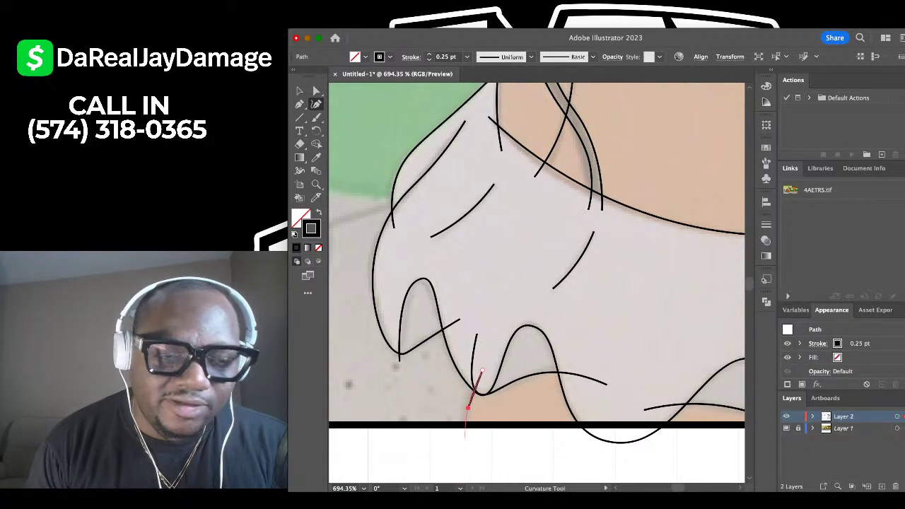
click(300, 91)
click(407, 136)
Hide Layer 1, examine the red-haired character's complete line art up close and as a whole, and show the layer again.
scroll(406, 136, down, 6)
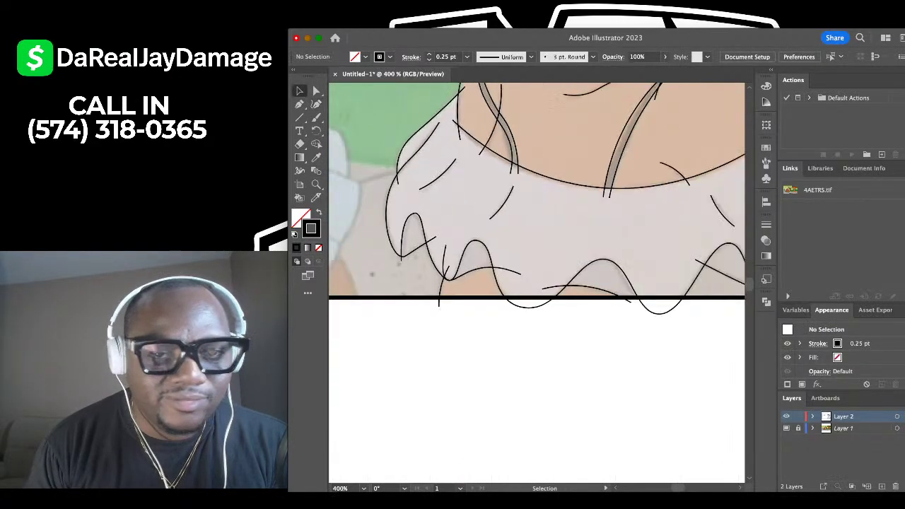
scroll(417, 127, up, 5)
scroll(417, 127, down, 3)
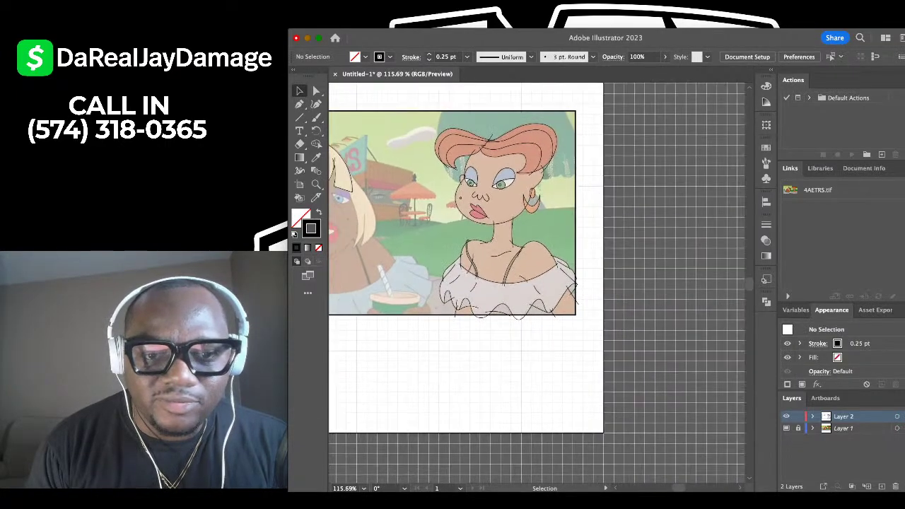
scroll(417, 128, left, 2)
click(786, 427)
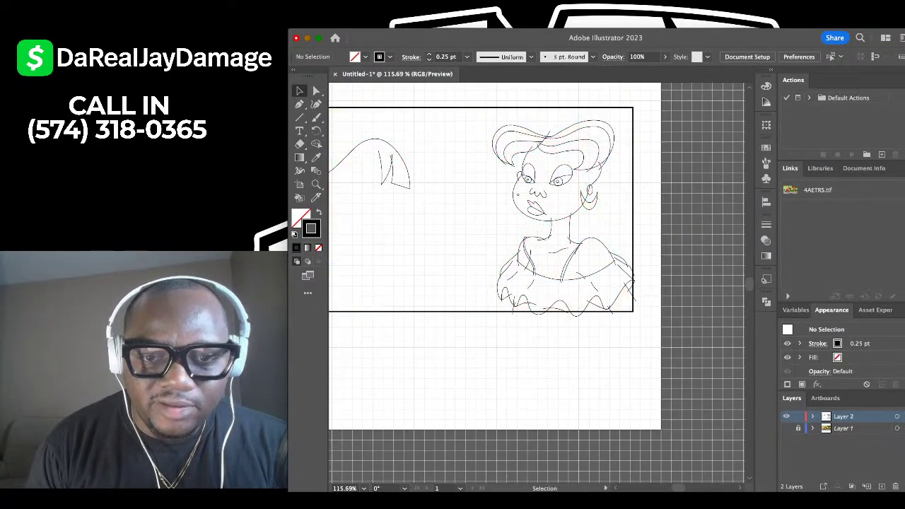
scroll(565, 183, up, 5)
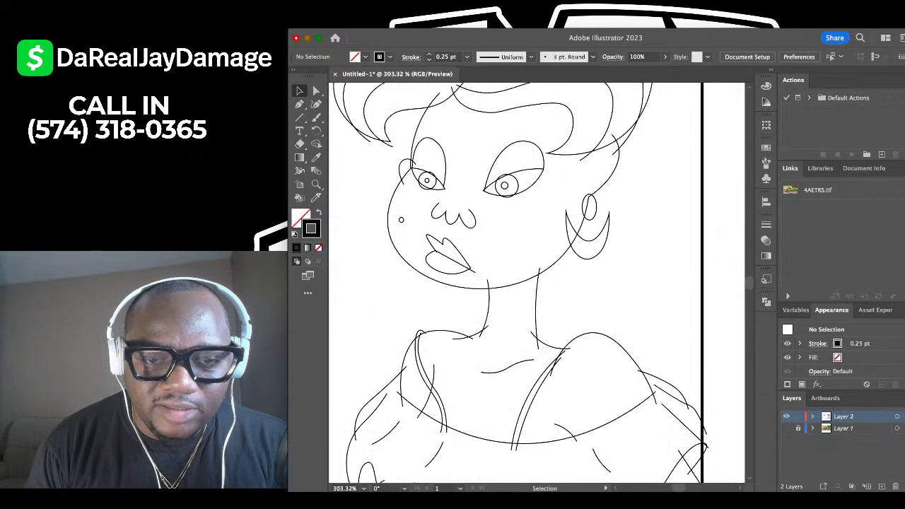
scroll(495, 212, up, 2)
scroll(495, 212, down, 5)
scroll(495, 212, up, 5)
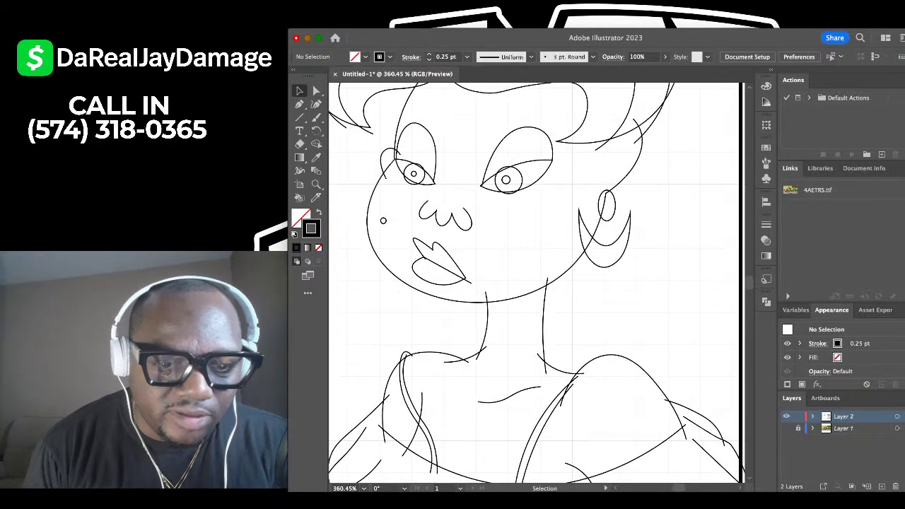
scroll(534, 283, down, 4)
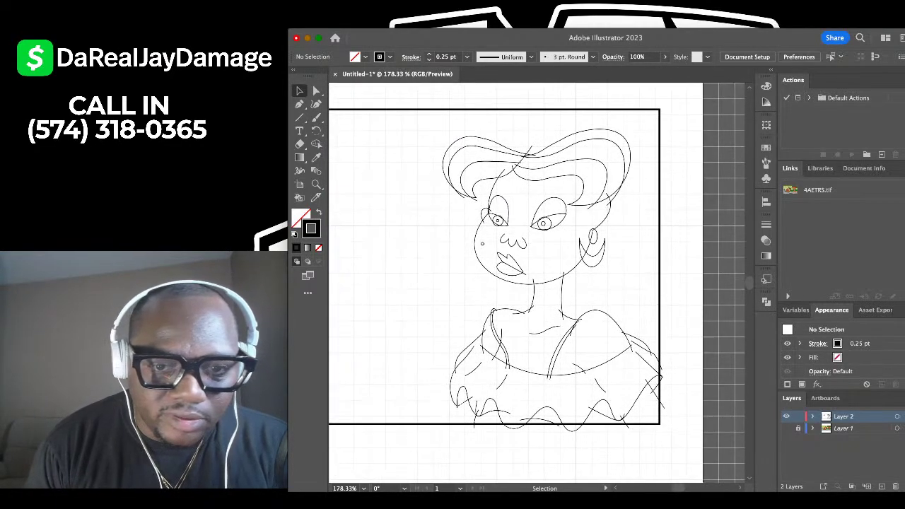
scroll(509, 364, down, 2)
scroll(509, 364, left, 3)
click(786, 428)
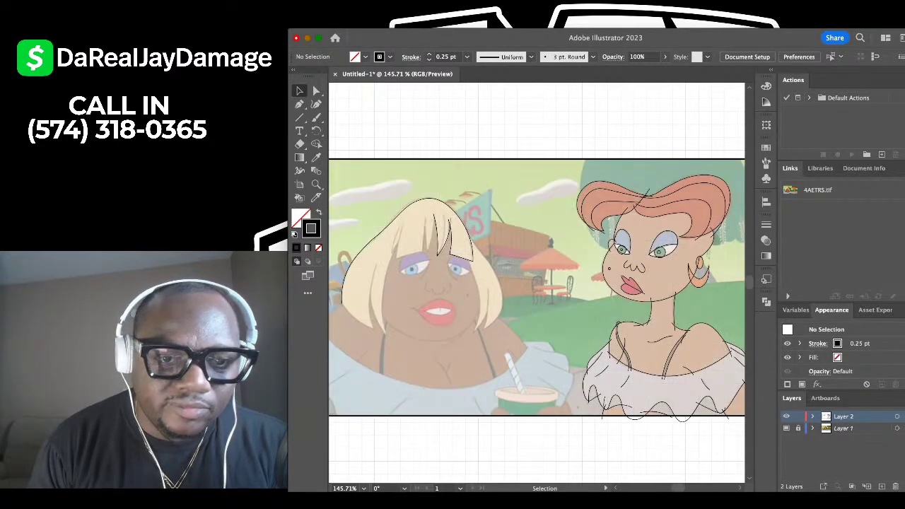
Trace the pointed bang strand above the blonde character's nose with a V-shaped Pen path, curve its right edge inward, and deselect it.
scroll(364, 267, up, 5)
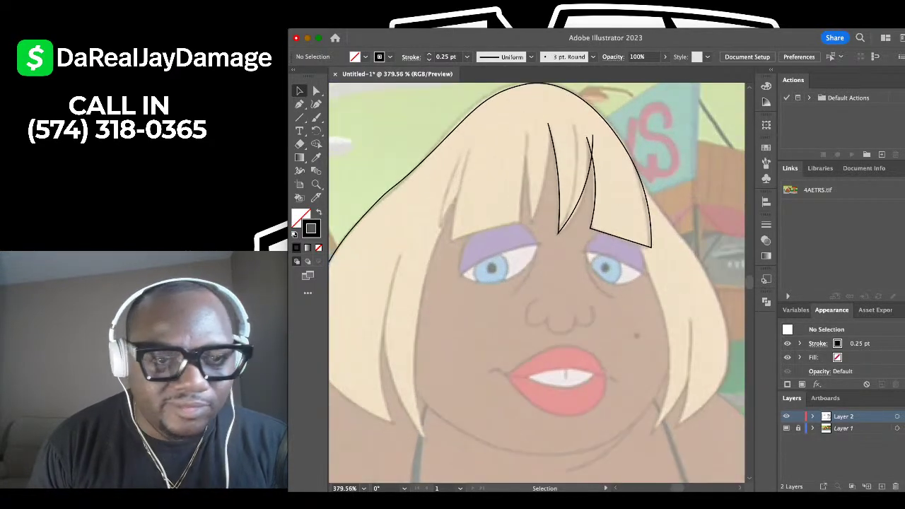
key(p)
scroll(482, 199, up, 1)
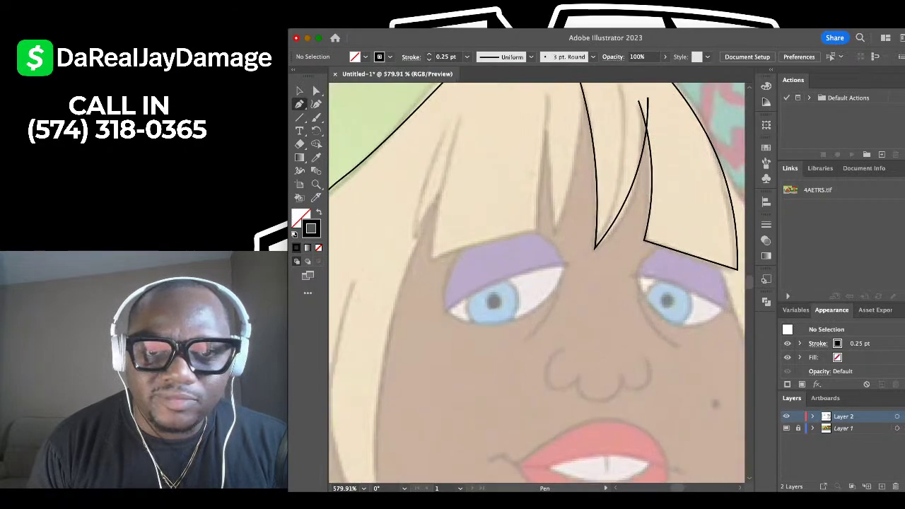
scroll(587, 106, up, 1)
click(587, 106)
click(554, 242)
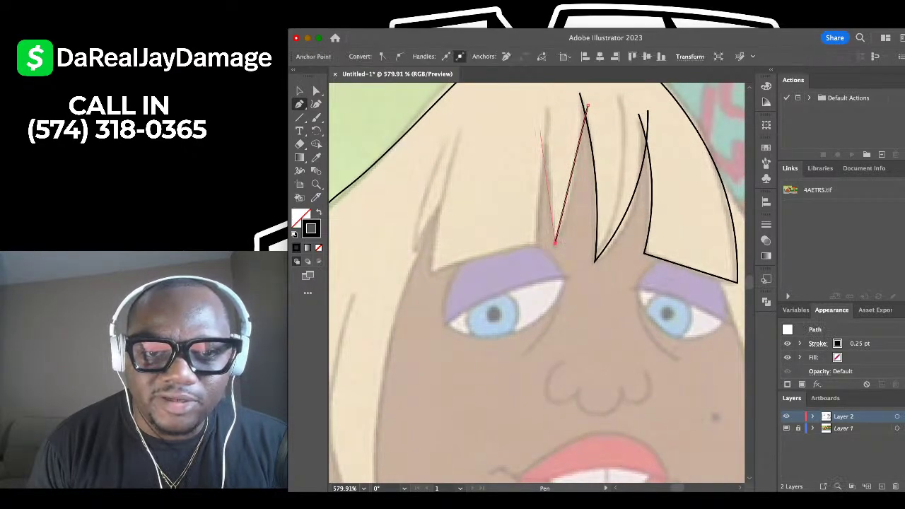
click(540, 125)
key(shift+grave)
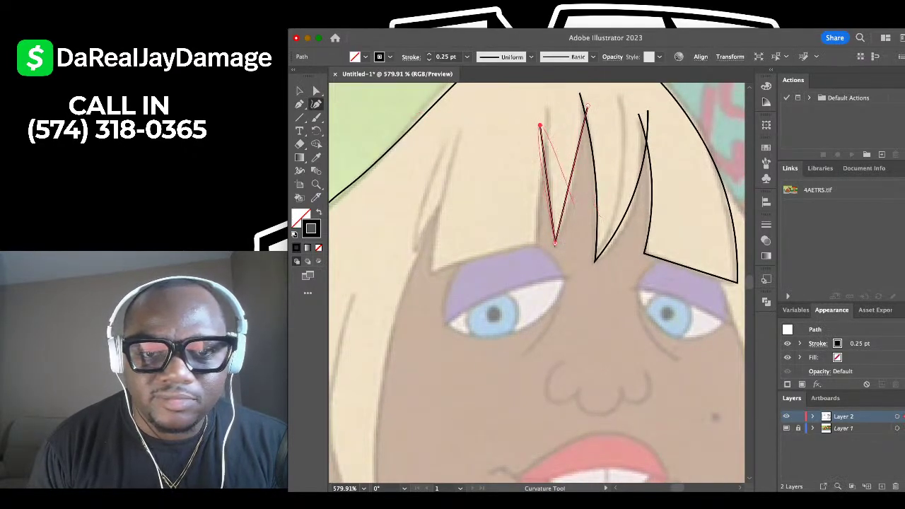
drag(566, 200, 569, 202)
scroll(570, 202, up, 3)
scroll(570, 202, right, 1)
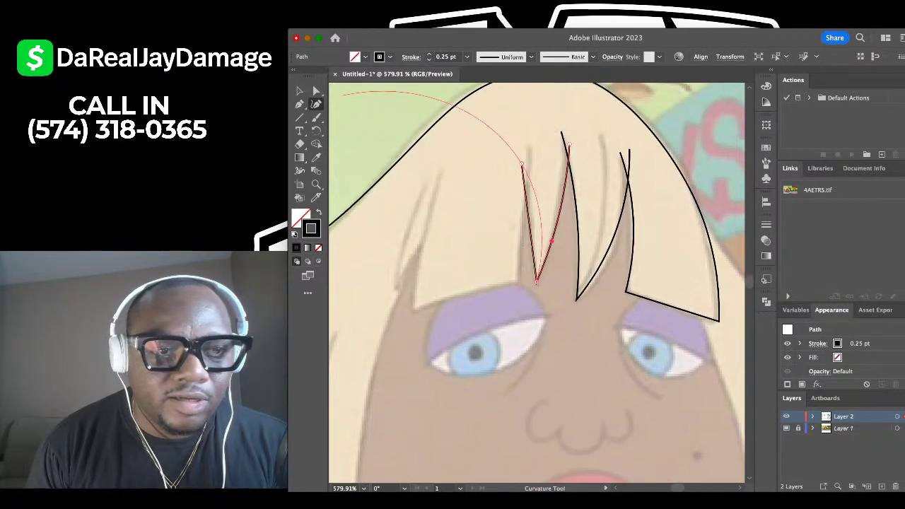
click(300, 91)
click(347, 101)
Trace the blunt bang section above the left eye with a Pen path, bow its lower edge slightly upward, and deselect it.
click(299, 104)
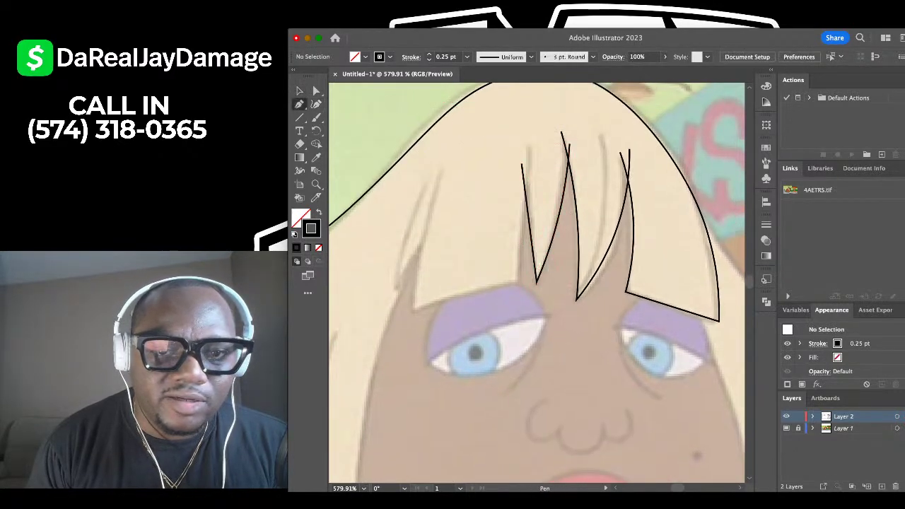
click(530, 147)
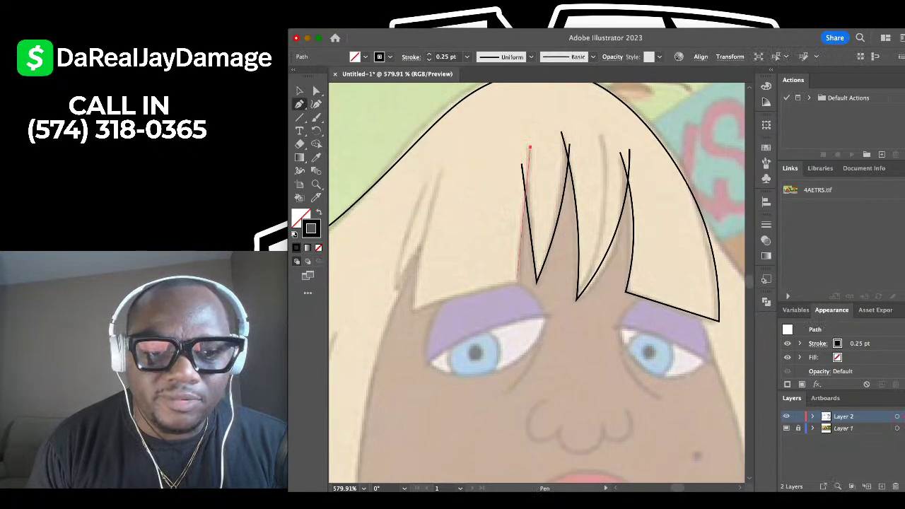
click(518, 281)
click(412, 309)
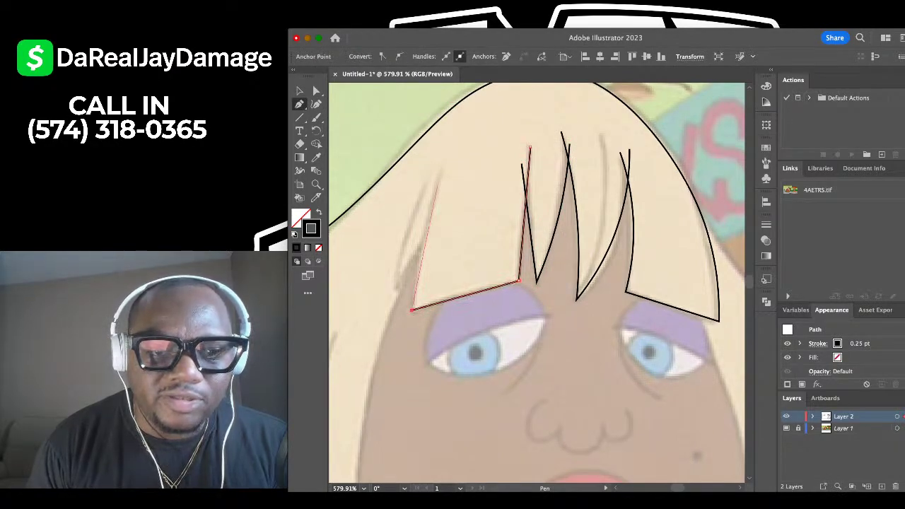
click(441, 162)
key(shift+grave)
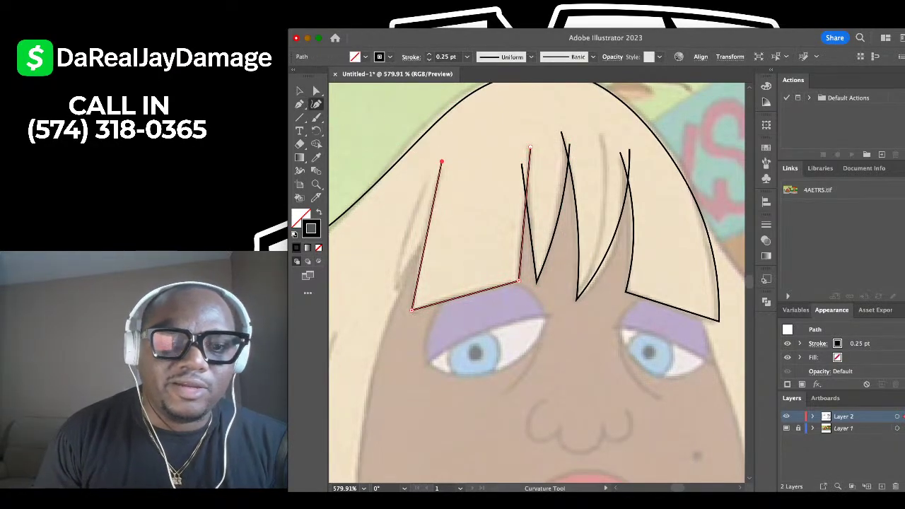
scroll(479, 301, up, 3)
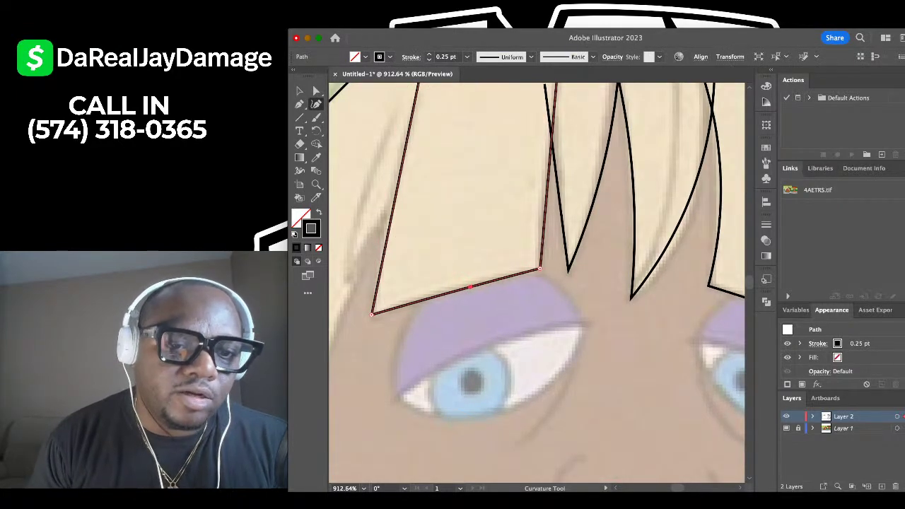
drag(469, 287, 468, 282)
scroll(469, 283, down, 3)
key(v)
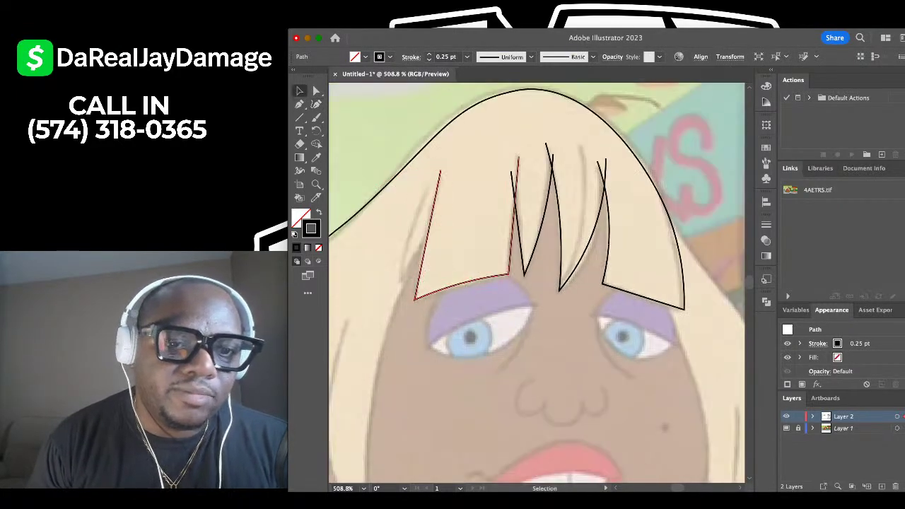
key(super+shift+a)
Trace the narrow pointed strand left of the blunt bangs with a Pen path, curve both its sides, and deselect it.
key(p)
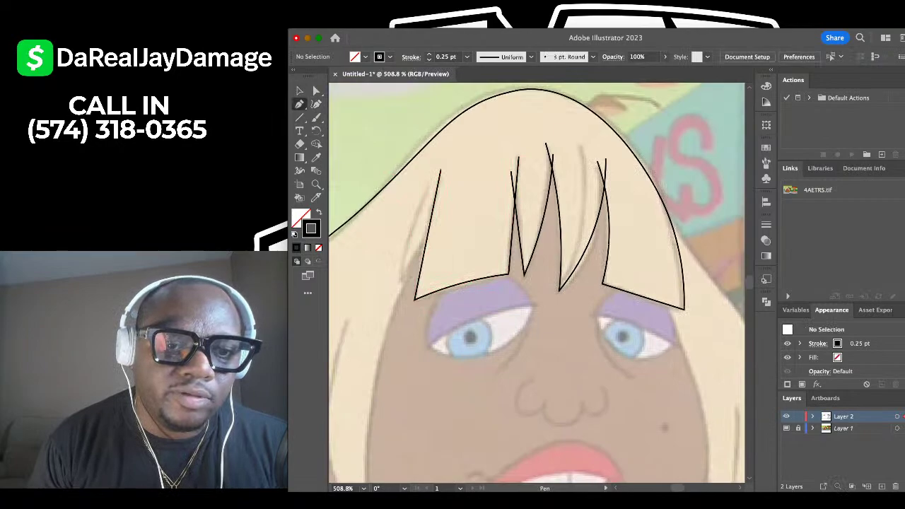
click(437, 225)
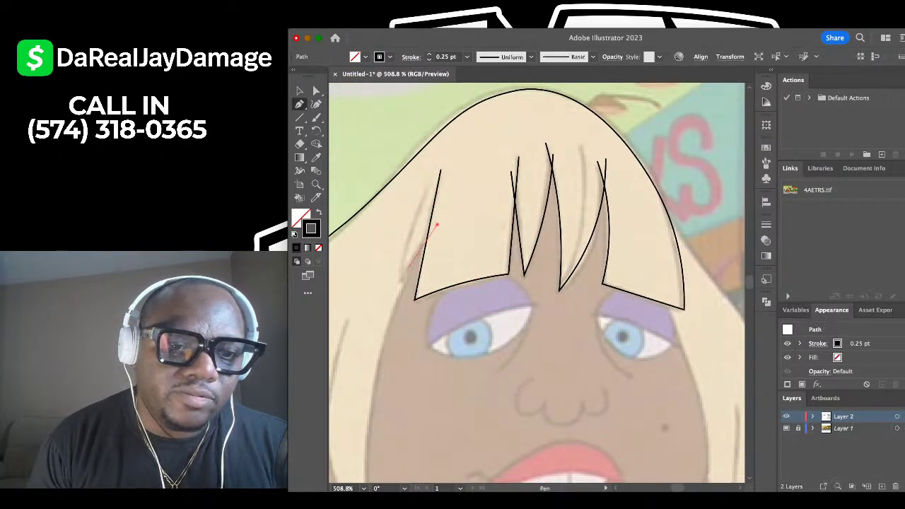
click(399, 283)
click(426, 190)
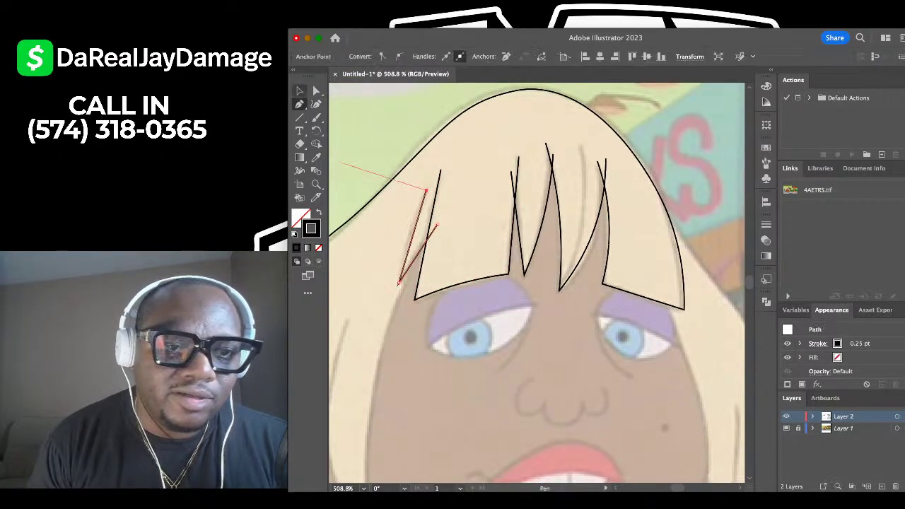
click(315, 104)
scroll(385, 239, up, 5)
drag(427, 246, 442, 250)
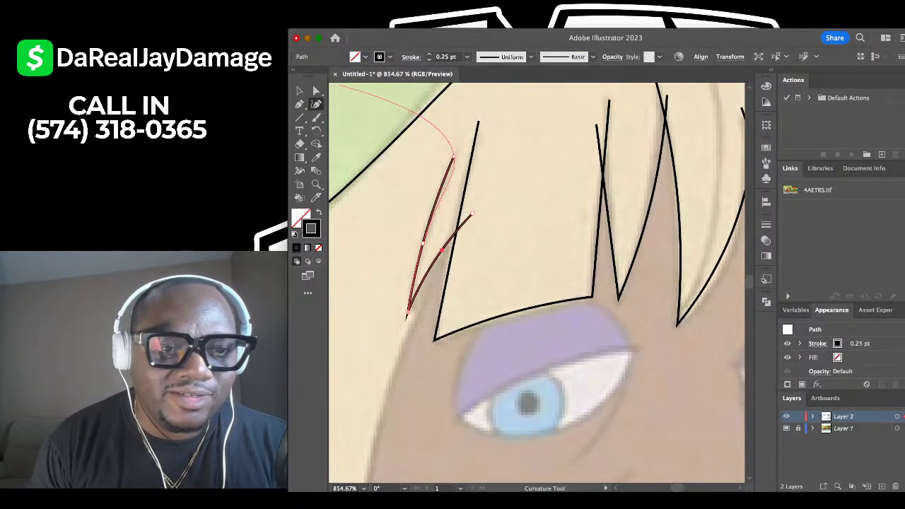
click(299, 91)
click(416, 195)
Draw a Curvature path along the left face-side hair edge, from behind the narrow strand down to the lock's tip beside the chin.
scroll(416, 194, down, 5)
scroll(536, 282, down, 2)
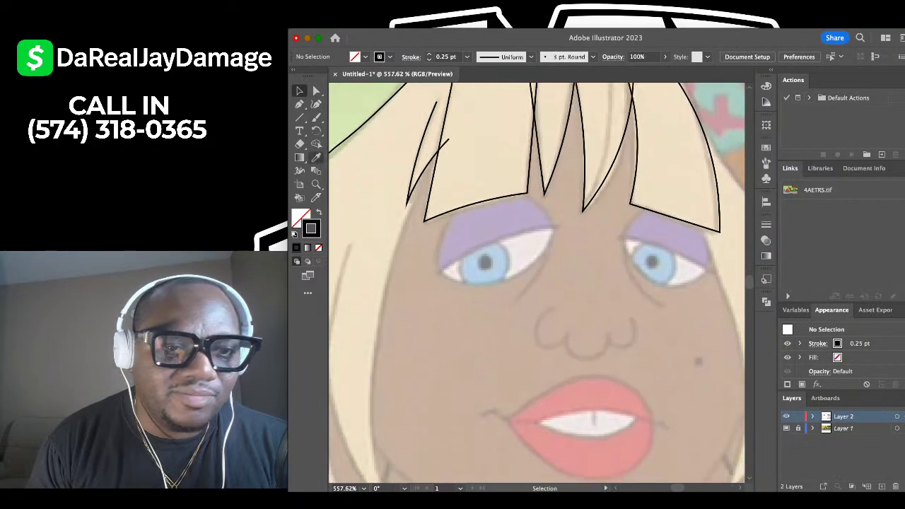
click(316, 104)
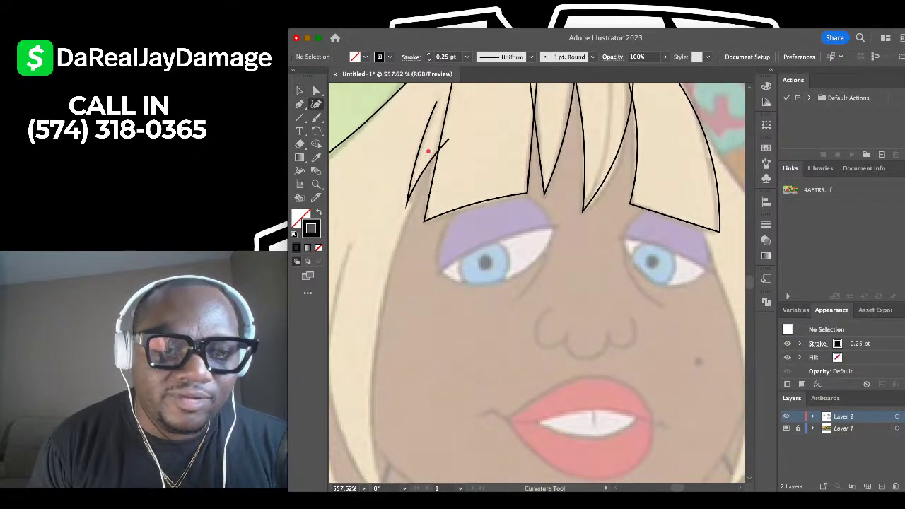
click(427, 151)
click(403, 225)
scroll(404, 225, down, 2)
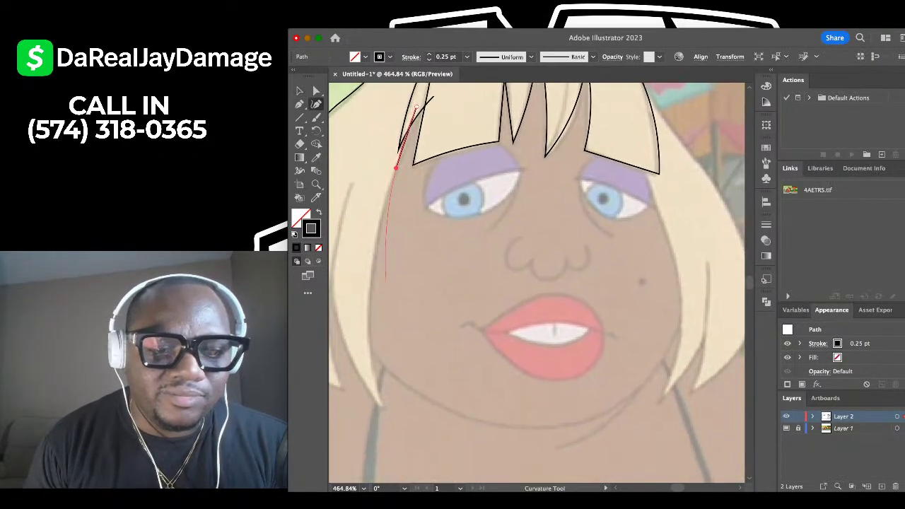
click(383, 410)
scroll(396, 425, up, 1)
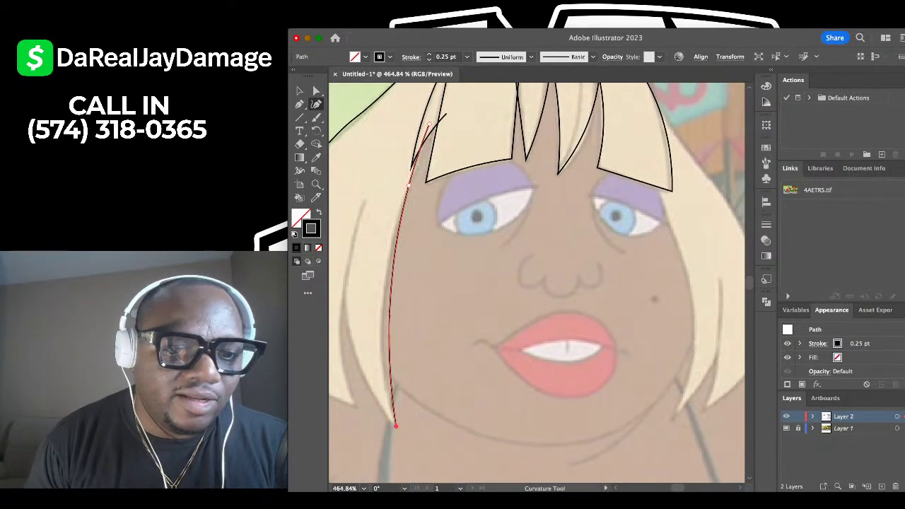
scroll(364, 353, down, 2)
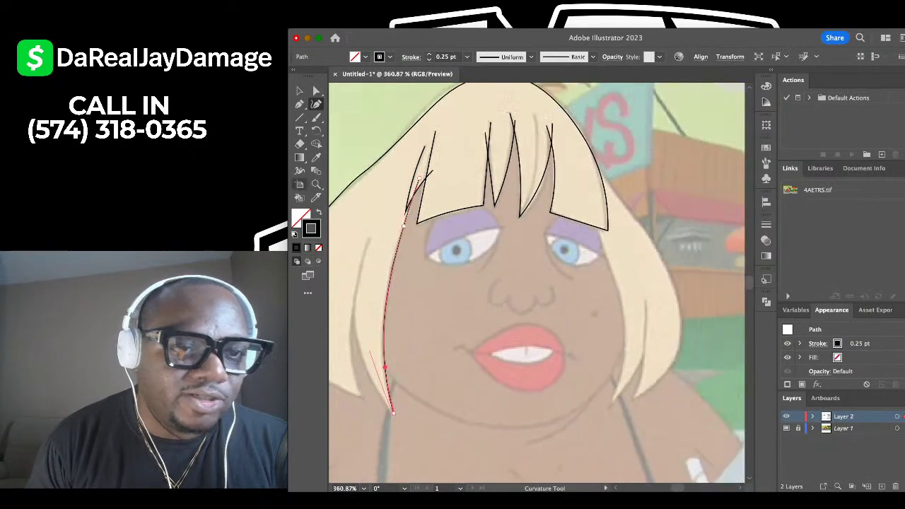
click(392, 412)
Extend the face-side hair path from its lower tip back up the lock, bow the new segment along the hair, and deselect it.
key(p)
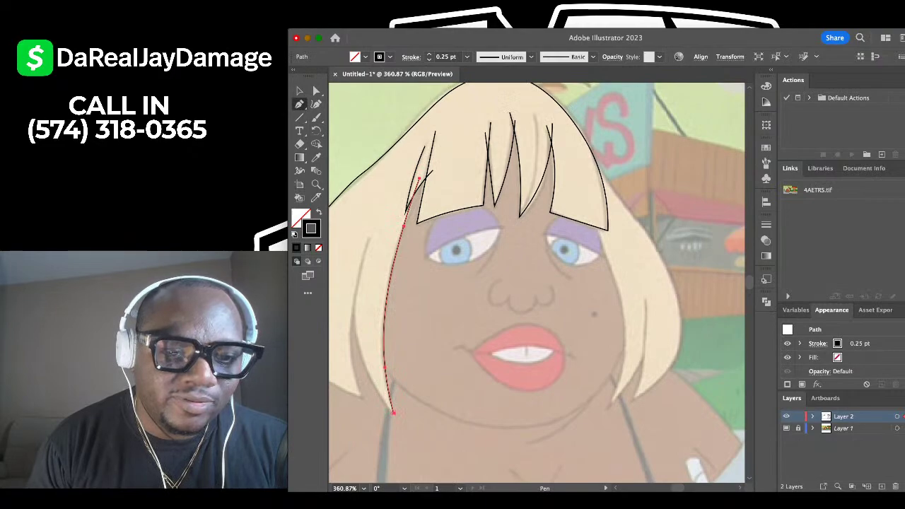
drag(393, 412, 349, 291)
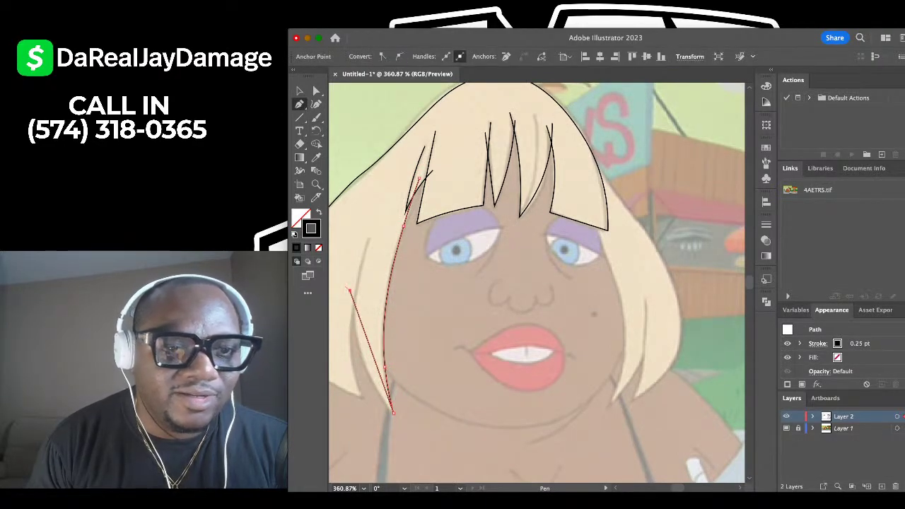
key(shift+grave)
drag(371, 349, 366, 368)
key(v)
key(super+shift+a)
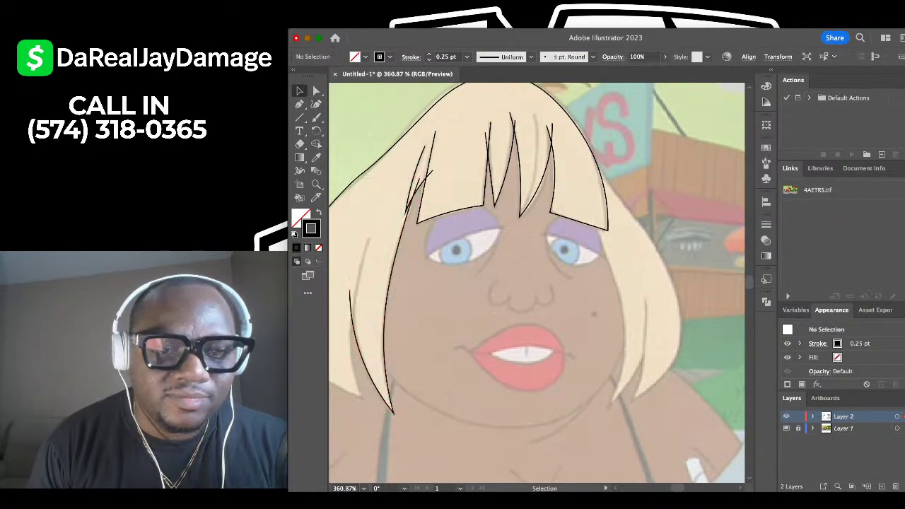
Continue the outer hair outline from its lower-left end to the lock's tip and up the inner strand, curve both segments, and deselect it.
scroll(537, 282, down, 5)
scroll(537, 283, up, 4)
key(p)
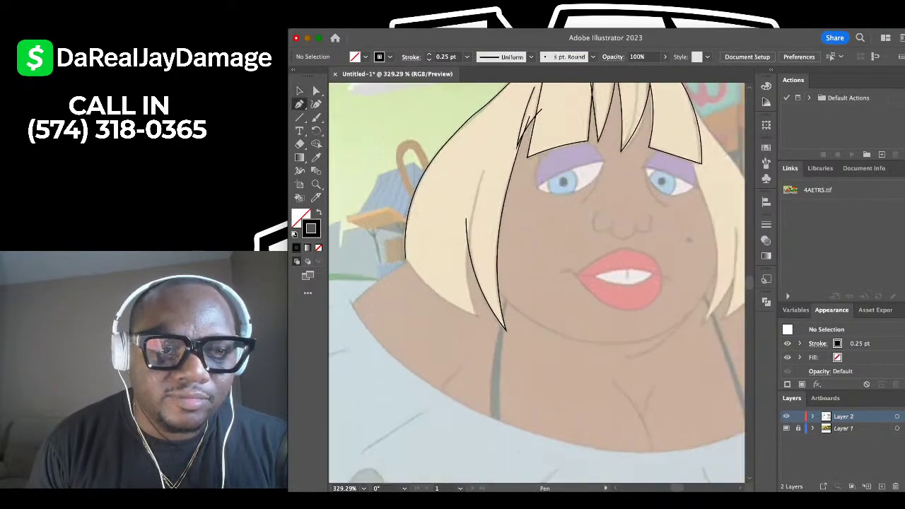
click(405, 258)
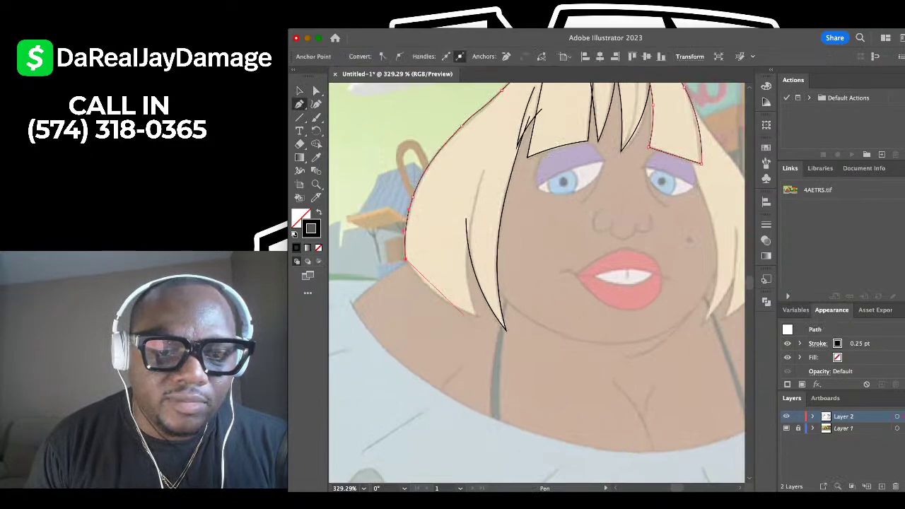
drag(477, 317, 481, 289)
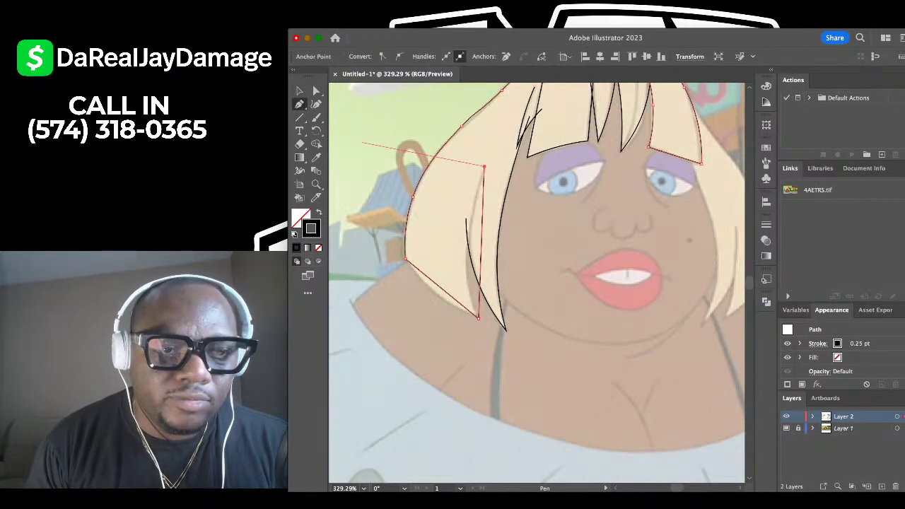
click(316, 104)
click(483, 167)
scroll(415, 254, up, 3)
drag(443, 298, 441, 309)
click(526, 217)
drag(527, 218, 505, 234)
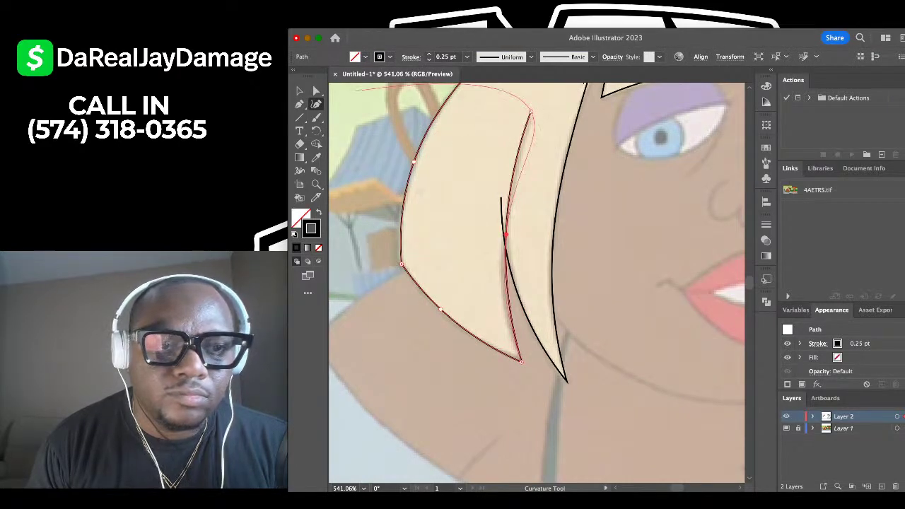
click(299, 91)
click(385, 116)
Draw a Curvature detail line from the middle bang's tip up through the strand, and deselect it.
scroll(385, 116, down, 7)
scroll(510, 154, right, 2)
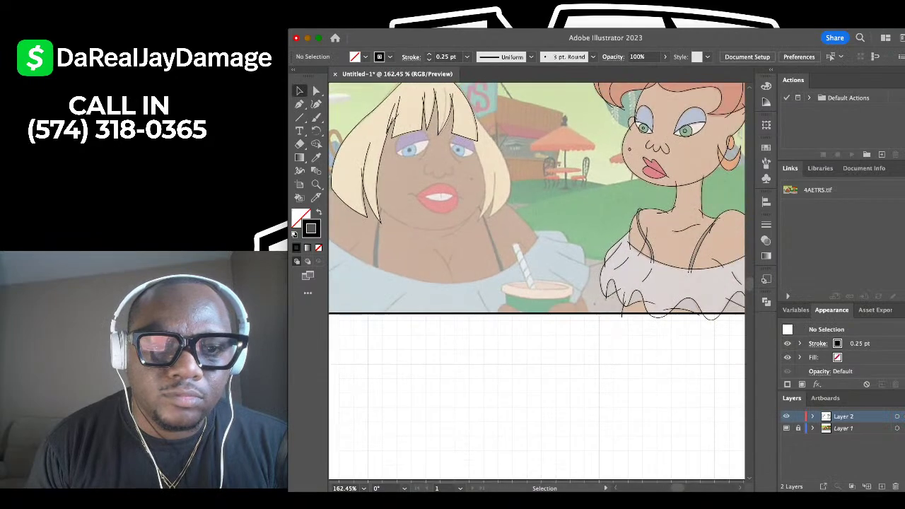
scroll(509, 154, up, 4)
scroll(510, 154, up, 3)
scroll(407, 81, up, 3)
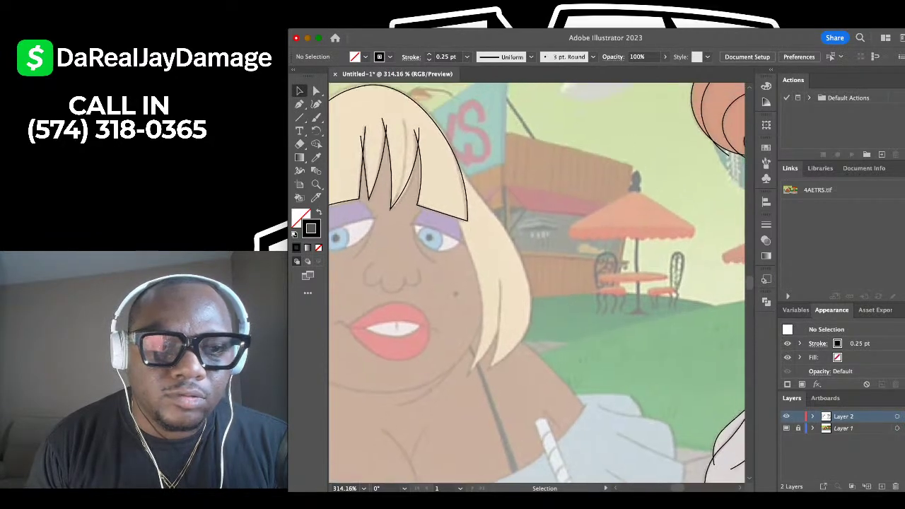
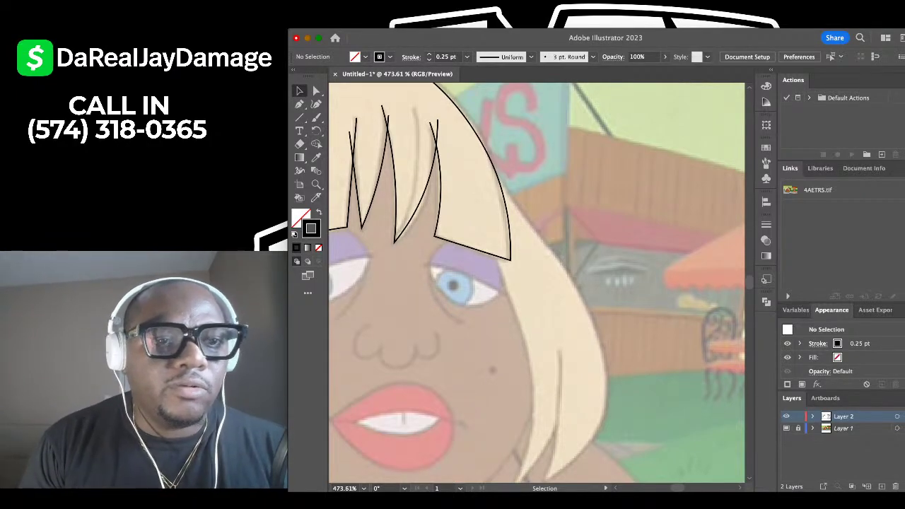
click(316, 104)
scroll(427, 313, up, 3)
click(382, 232)
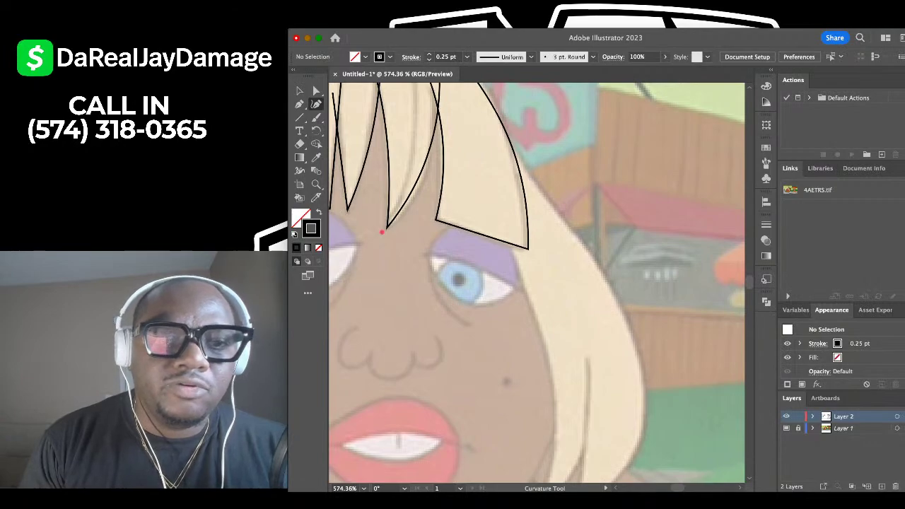
scroll(382, 232, up, 3)
click(404, 219)
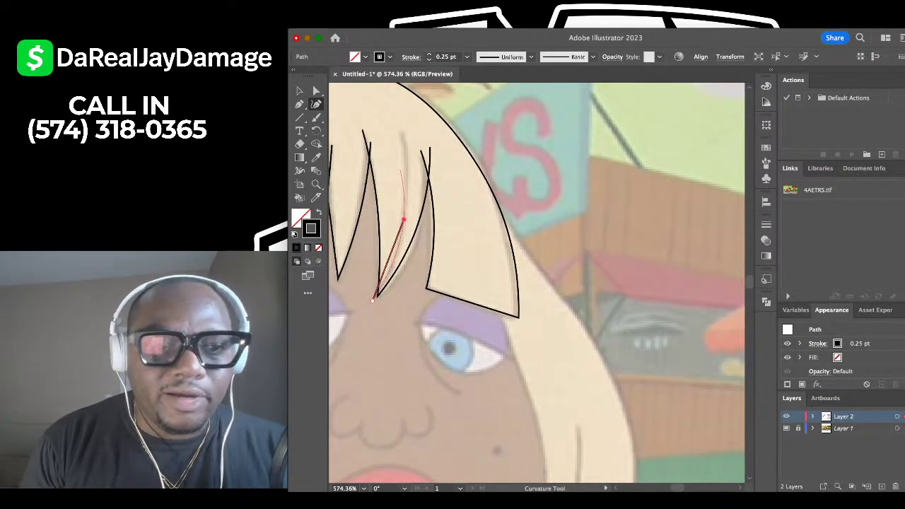
click(401, 137)
click(300, 91)
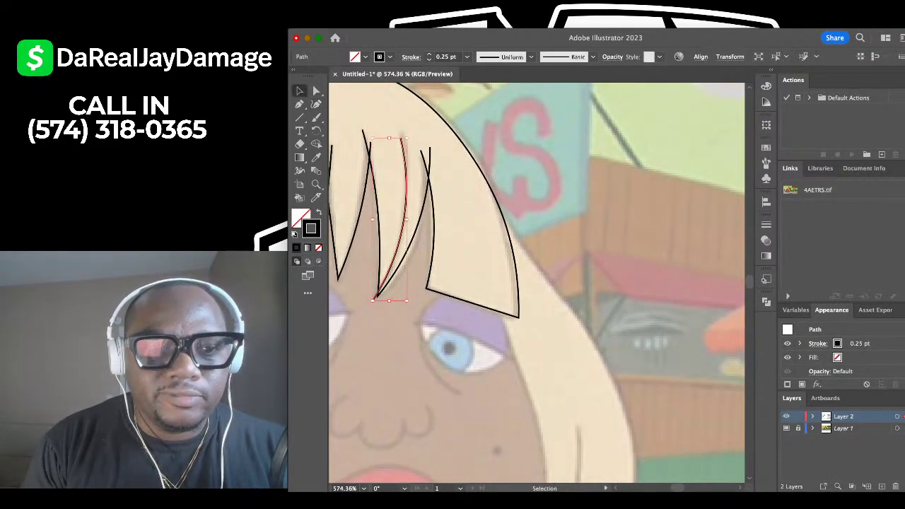
click(561, 144)
Draw a Curvature path along the right outer hair edge, from behind the bangs down around the bulge to the outer lock's tip.
scroll(562, 144, down, 2)
scroll(562, 152, down, 2)
scroll(562, 152, down, 3)
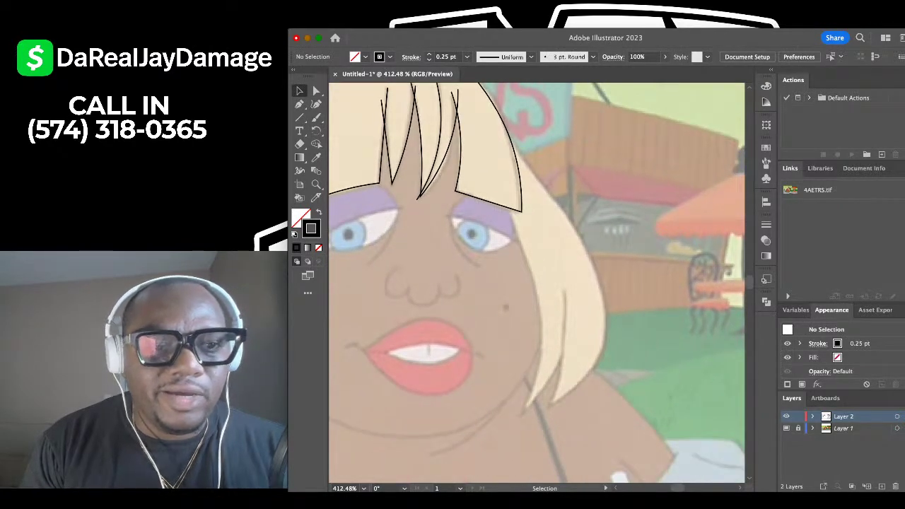
key(shift+grave)
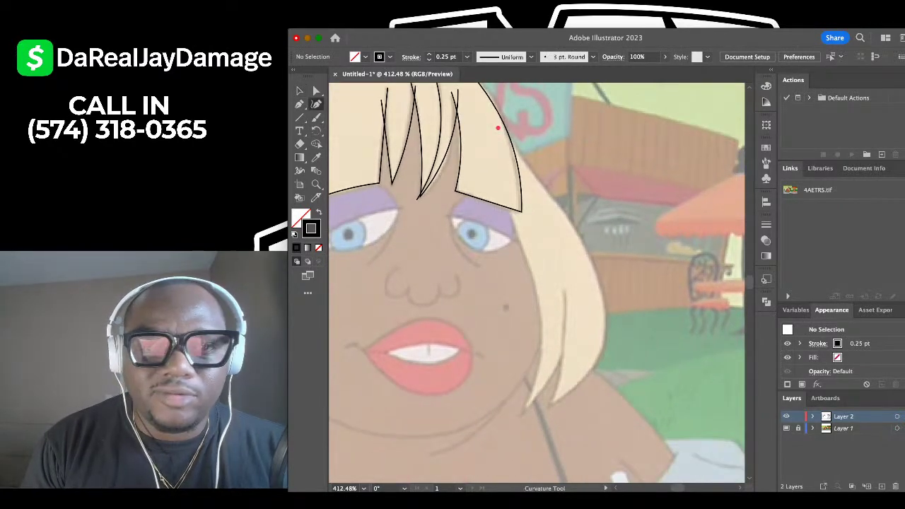
click(501, 129)
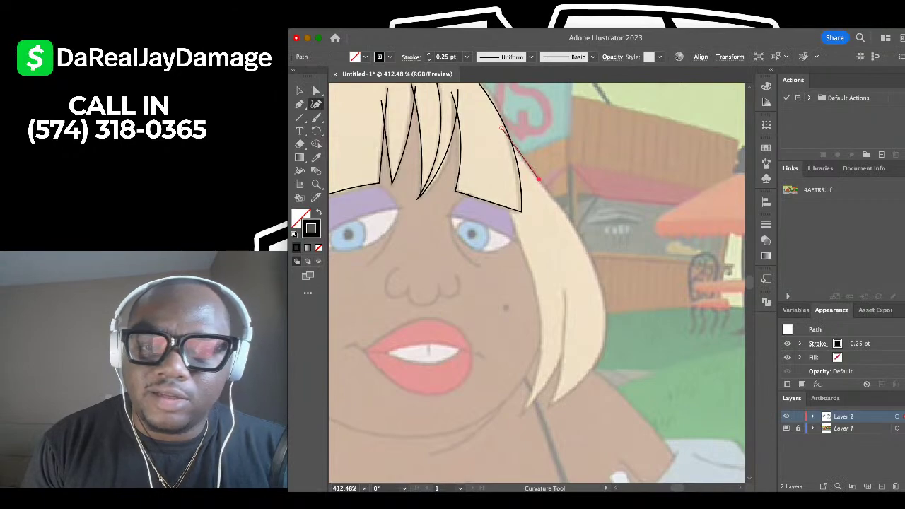
click(587, 250)
scroll(588, 250, down, 2)
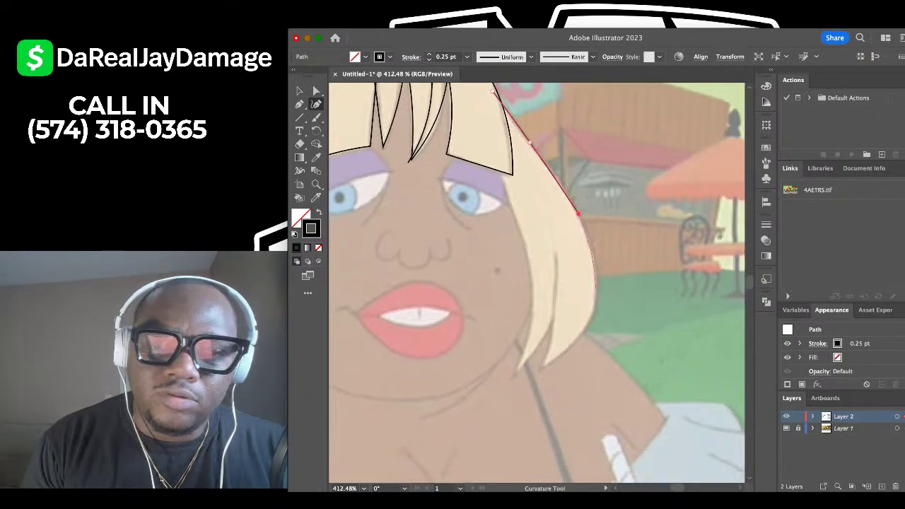
click(595, 288)
click(538, 369)
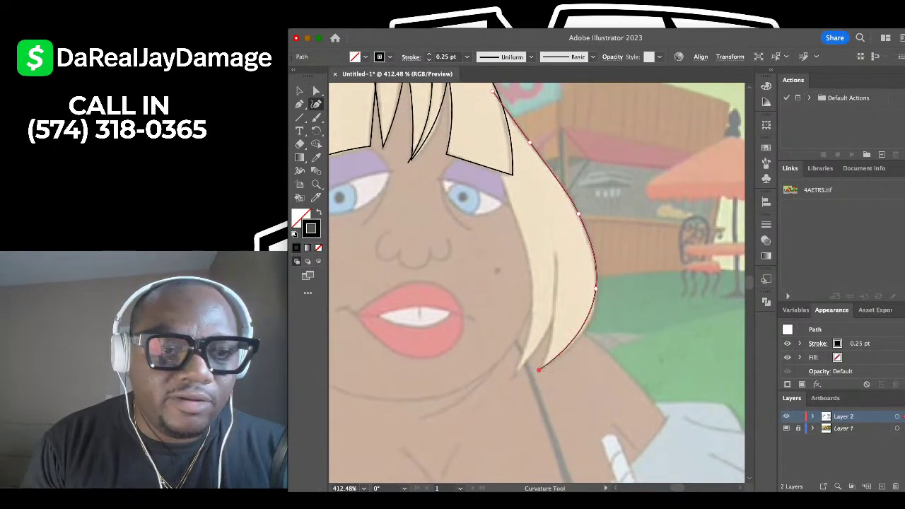
Extend the right outer hair path from its tip up the inner strand, bow the new segment along the hair, and deselect it.
key(p)
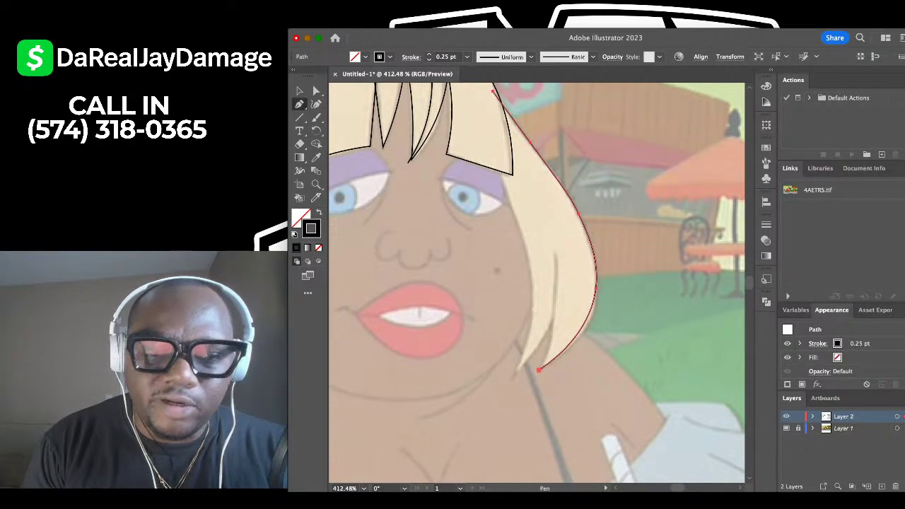
click(588, 335)
click(555, 251)
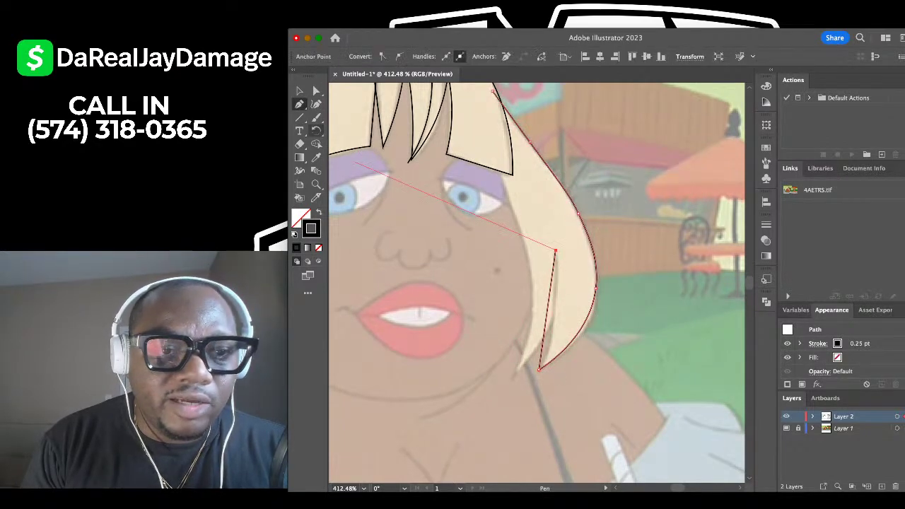
click(316, 104)
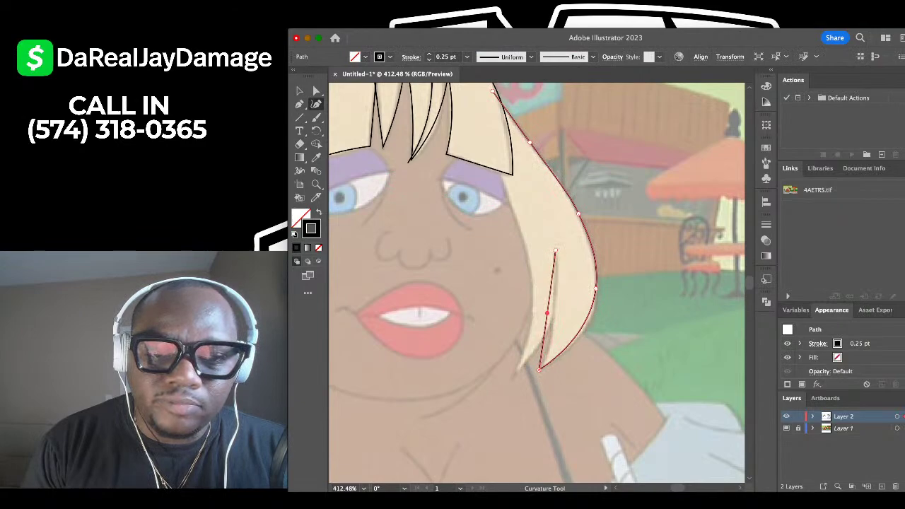
drag(547, 313, 555, 317)
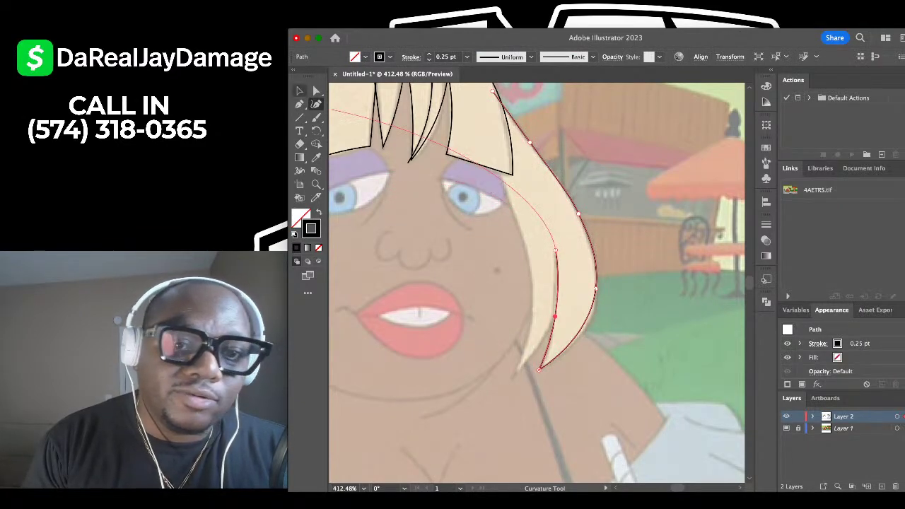
click(300, 91)
click(424, 212)
Draw a Curvature path along the right face-side hair edge down to the lock's tip by the chin, and move its start deeper behind the bangs.
key(shift+grave)
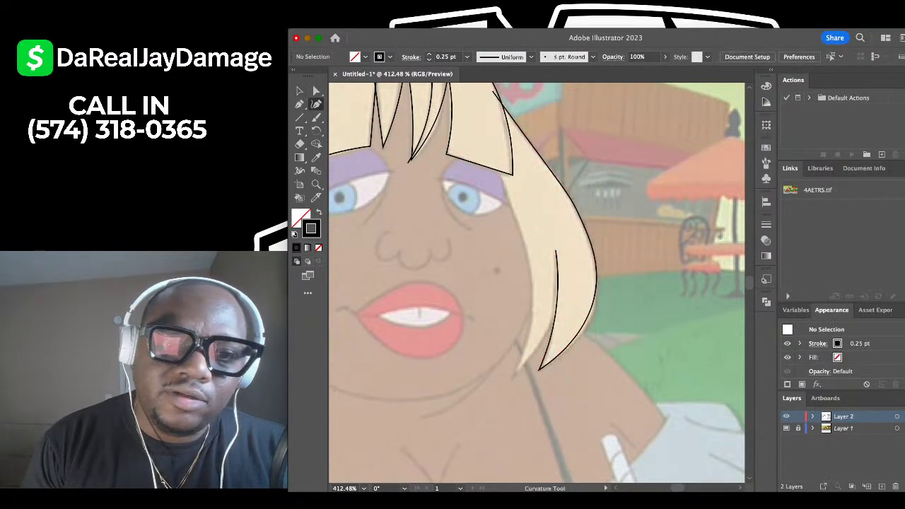
click(493, 156)
click(530, 278)
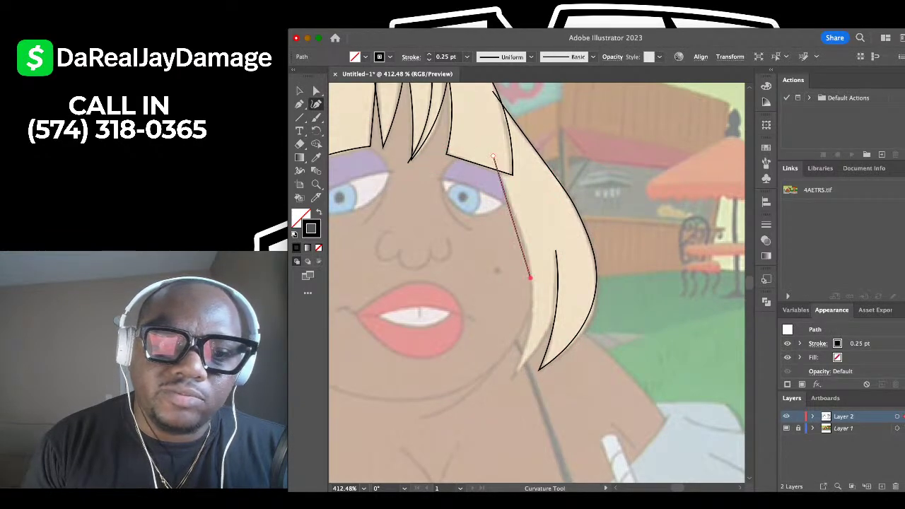
click(515, 372)
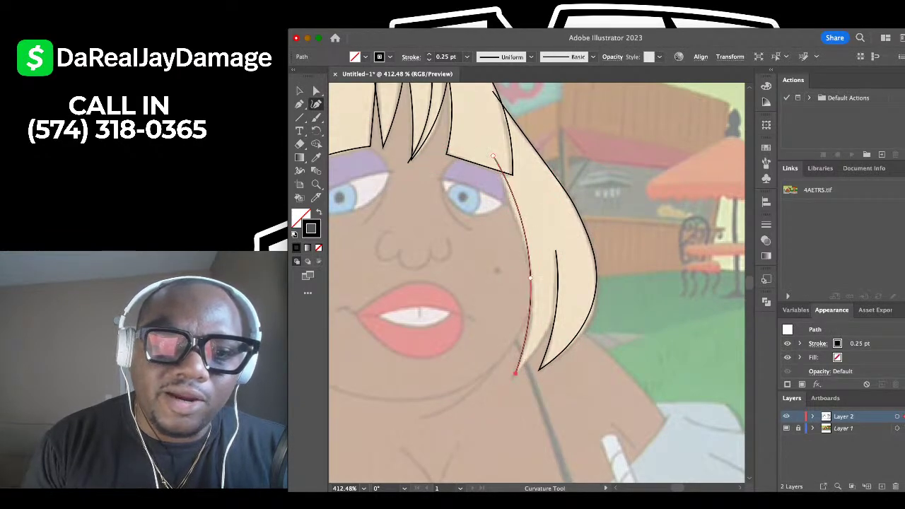
drag(492, 156, 478, 146)
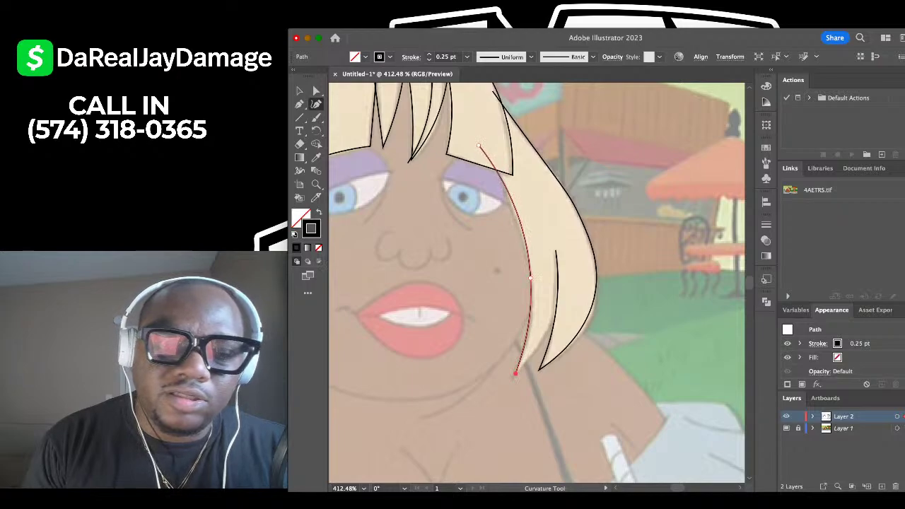
Extend the right face-side hair path from its lower tip up past the inner strand, curve the new segment, and deselect it.
key(p)
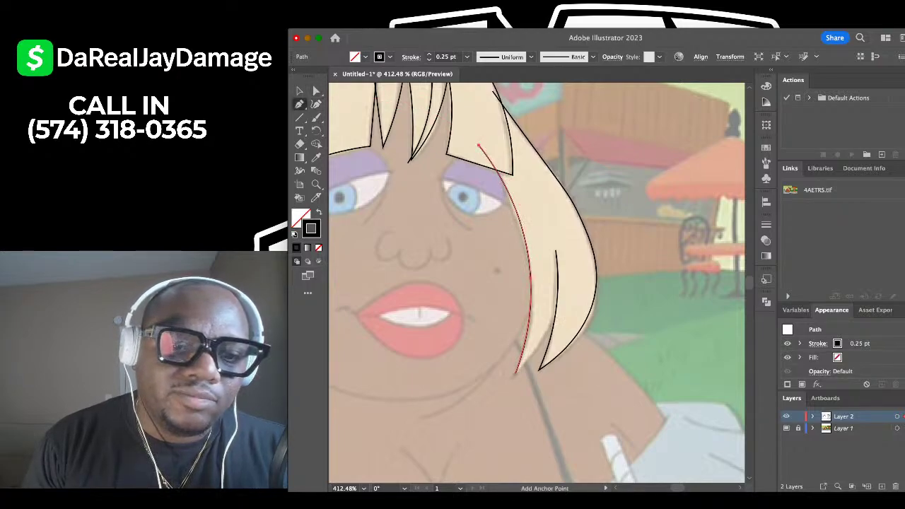
click(532, 320)
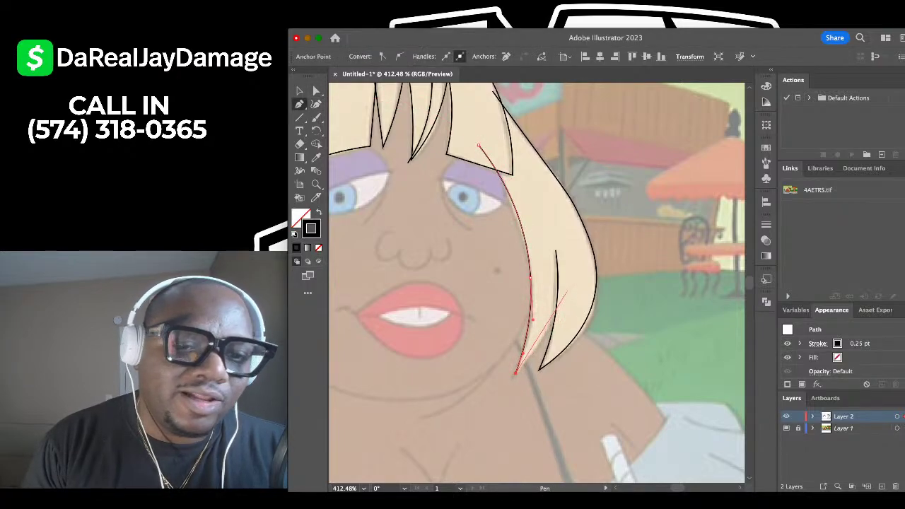
drag(557, 289, 567, 289)
key(shift+grave)
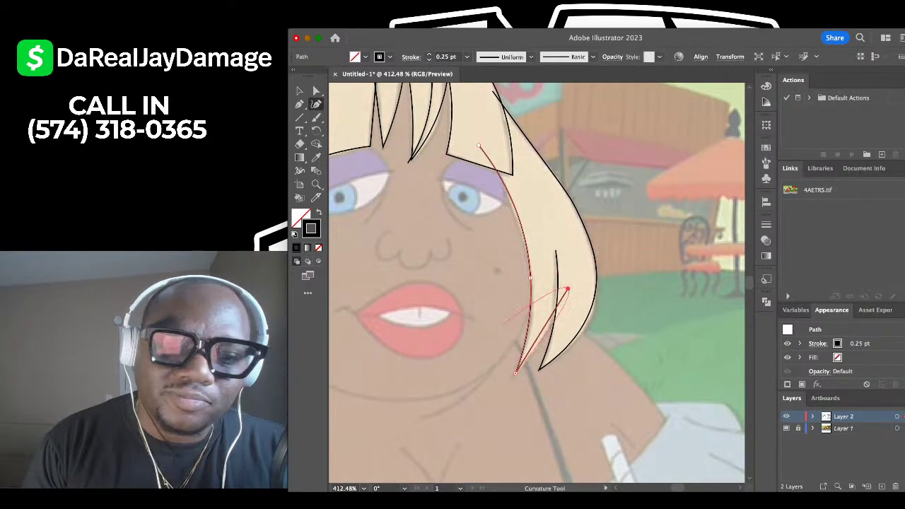
drag(540, 333, 544, 338)
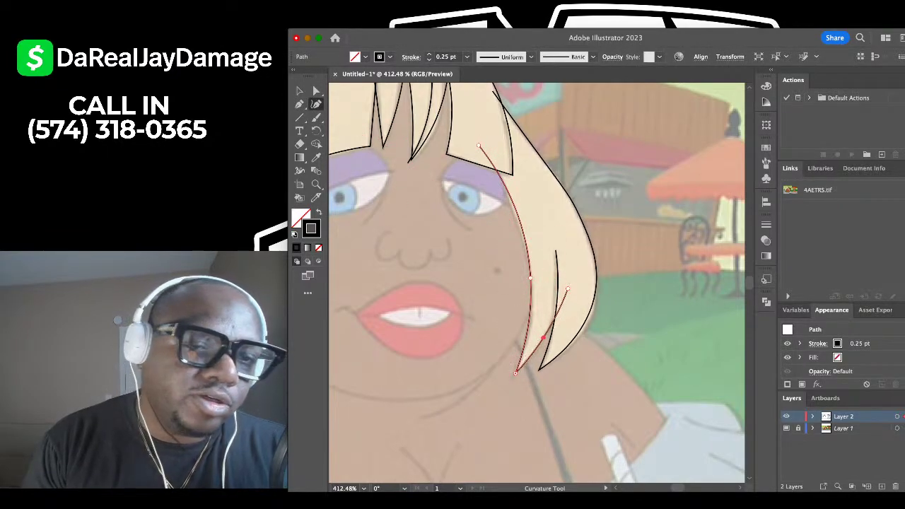
click(300, 90)
click(453, 247)
Draw straight Pen segments around the left eye and eyelid, starting behind the bangs, passing through both eye corners, and ending behind the bangs.
scroll(453, 248, left, 1)
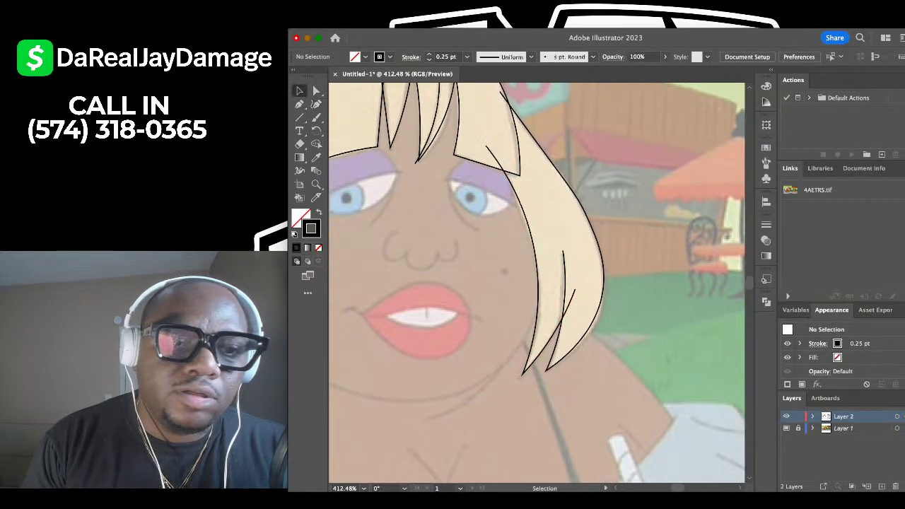
scroll(536, 282, up, 5)
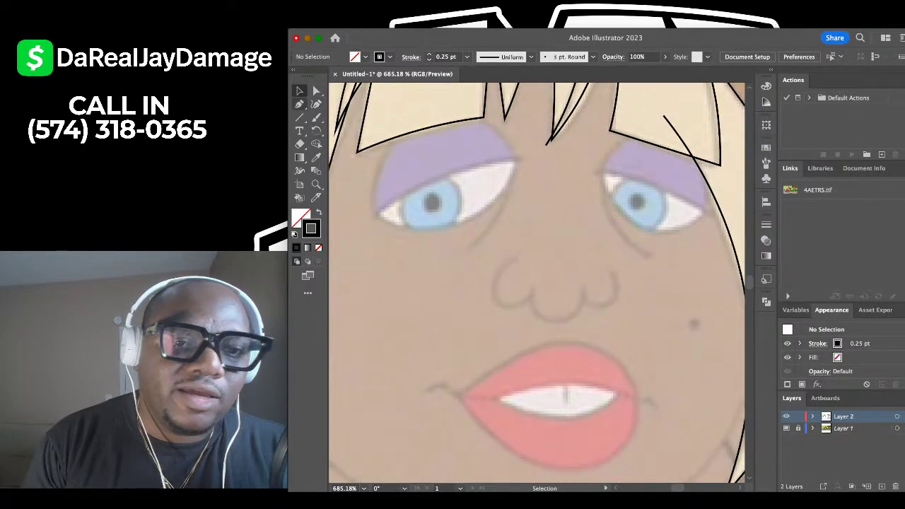
key(p)
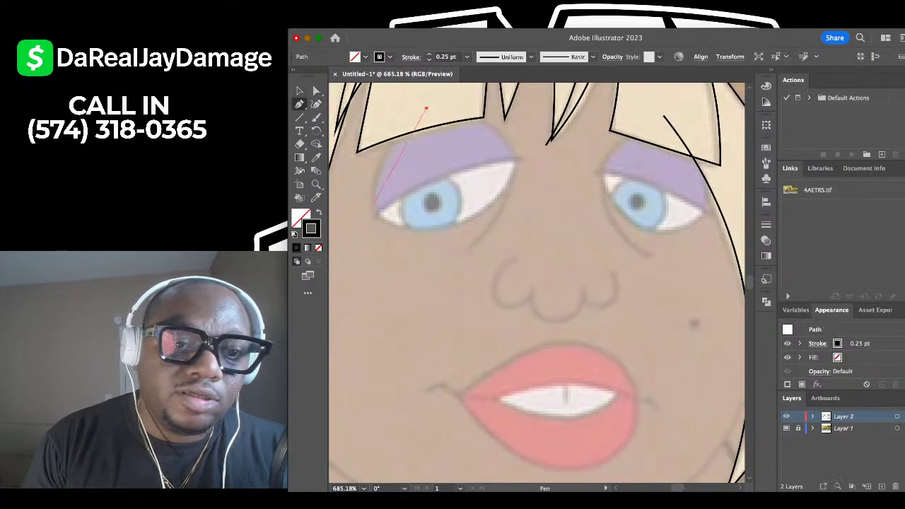
drag(375, 209, 425, 108)
drag(519, 160, 461, 104)
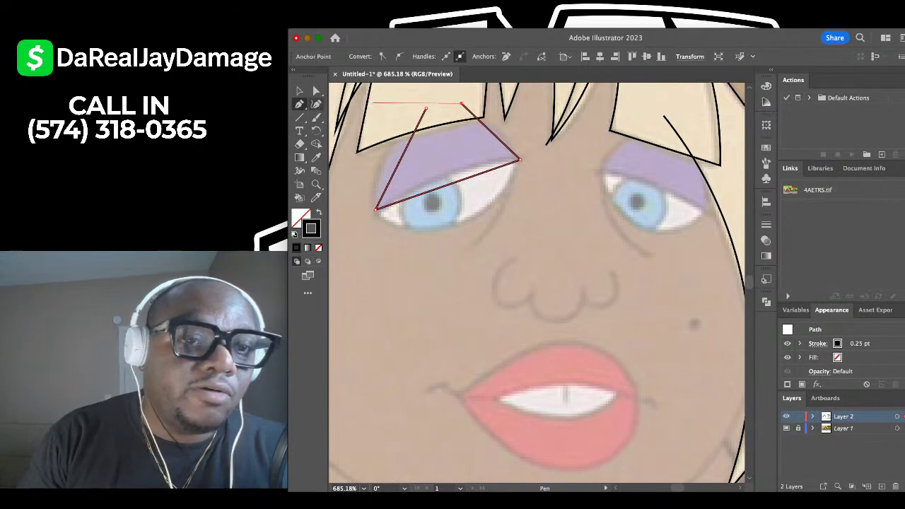
Curve the left eye outline's sides and lower edge to match the eyelid and eyeball, and lower its outer corner slightly.
click(316, 105)
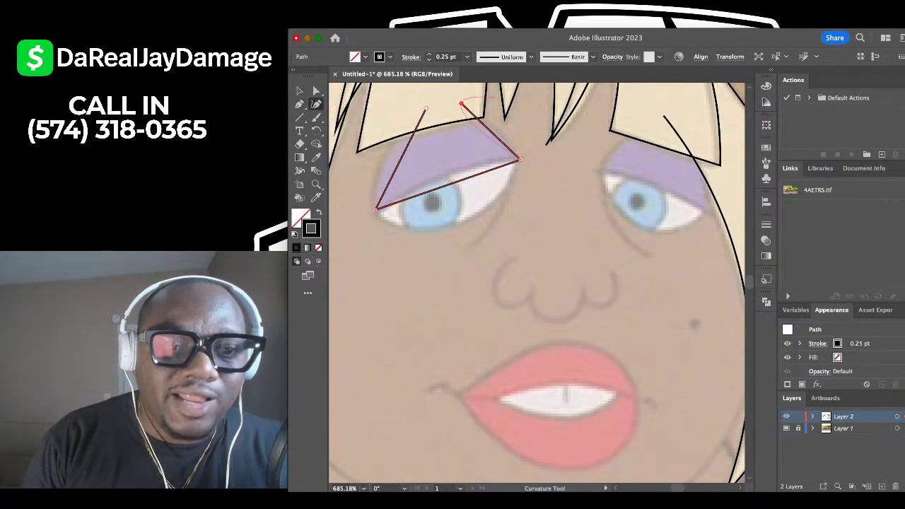
drag(400, 158, 389, 151)
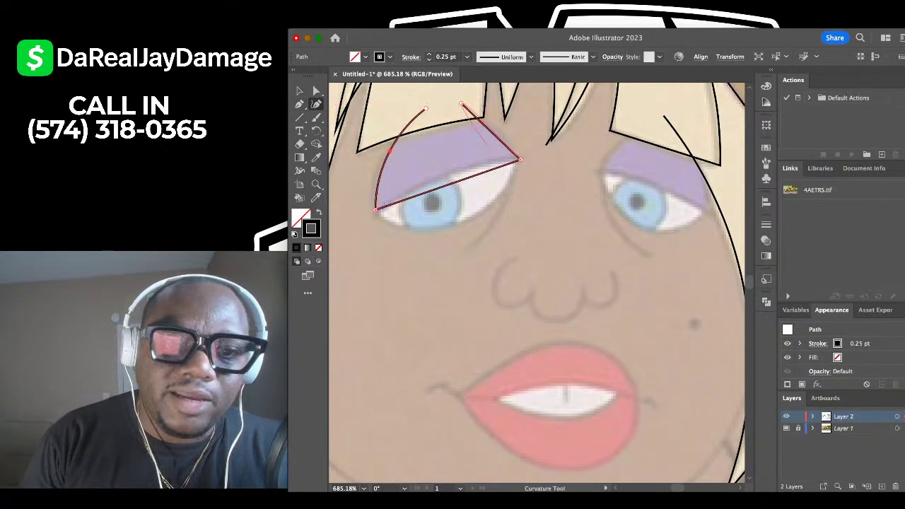
drag(461, 181, 461, 223)
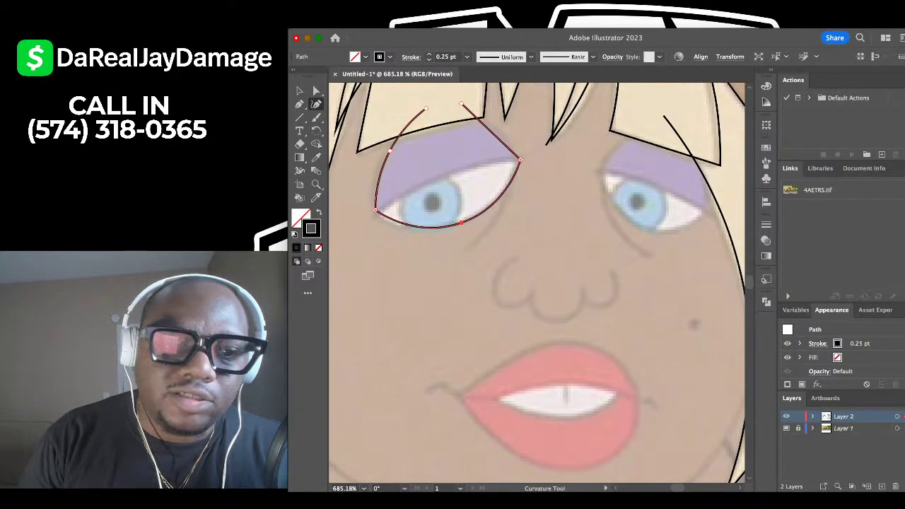
drag(375, 210, 374, 217)
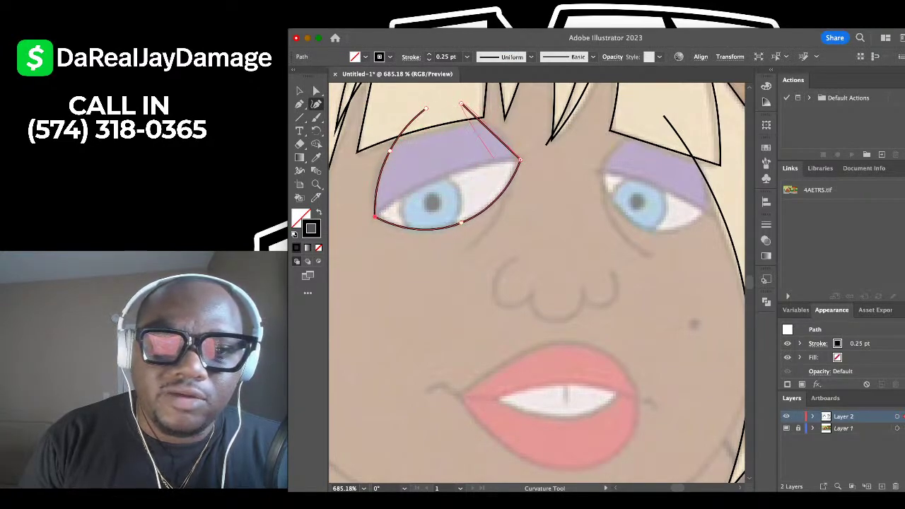
drag(502, 143, 504, 138)
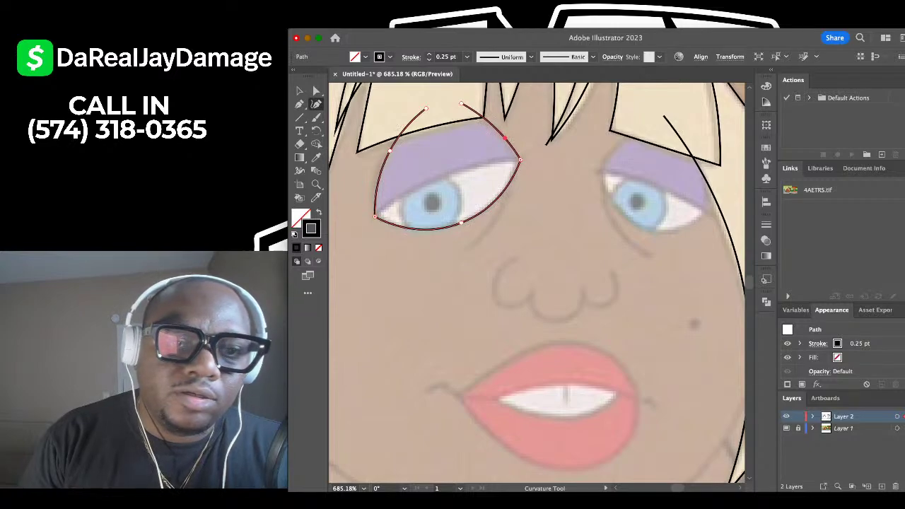
Close the left eye outline across its top behind the bangs, adjust the top anchor, and deselect it.
click(425, 108)
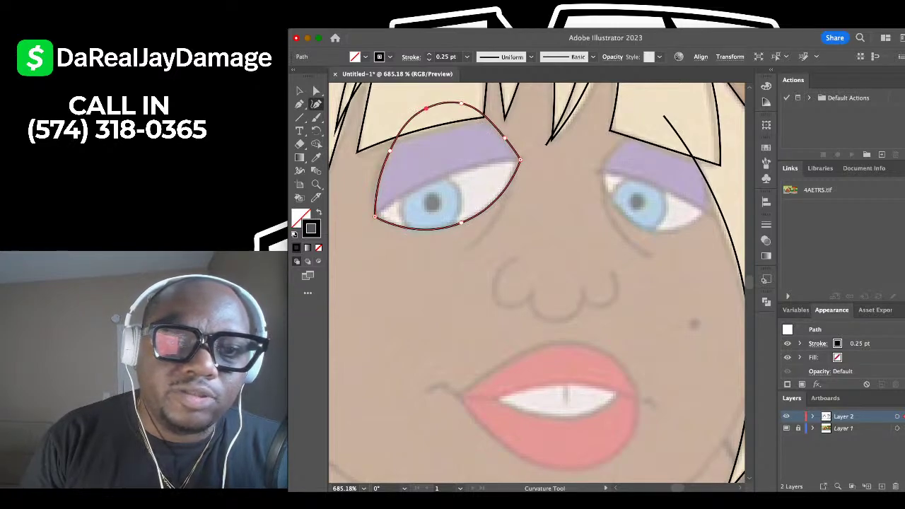
drag(461, 104, 454, 105)
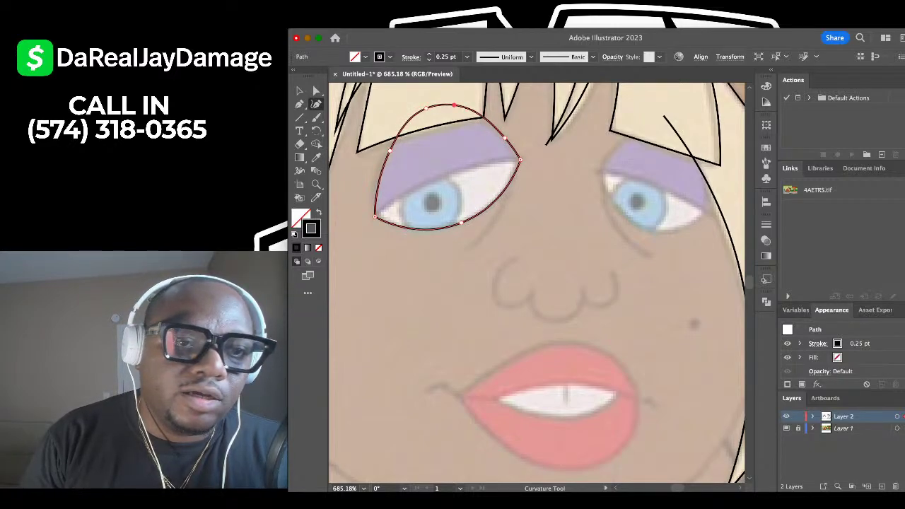
click(300, 91)
click(351, 183)
Draw a Curvature line along the left eye's upper lid edge, extending slightly past both eye corners, and deselect it.
click(316, 104)
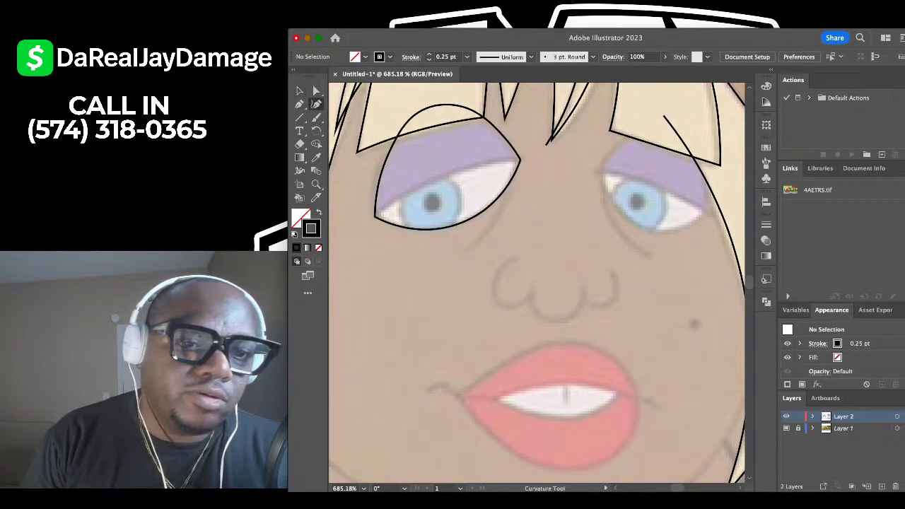
click(367, 221)
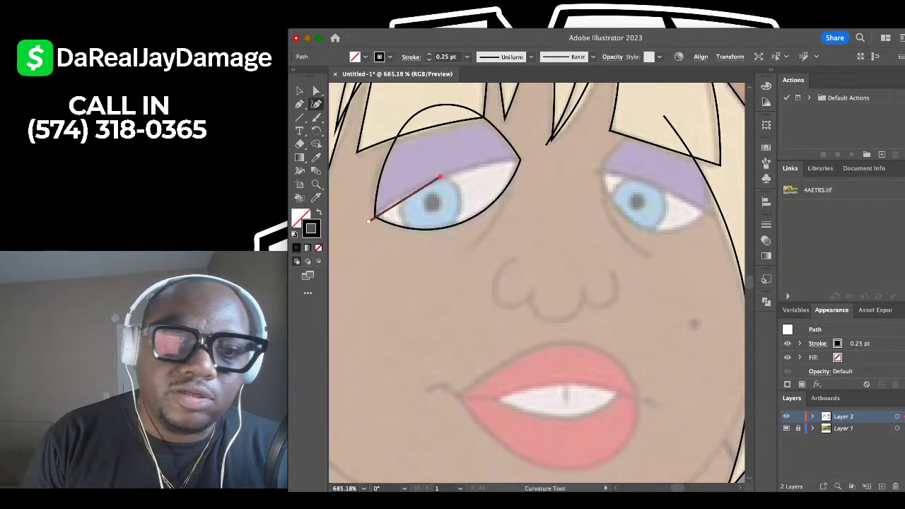
click(524, 159)
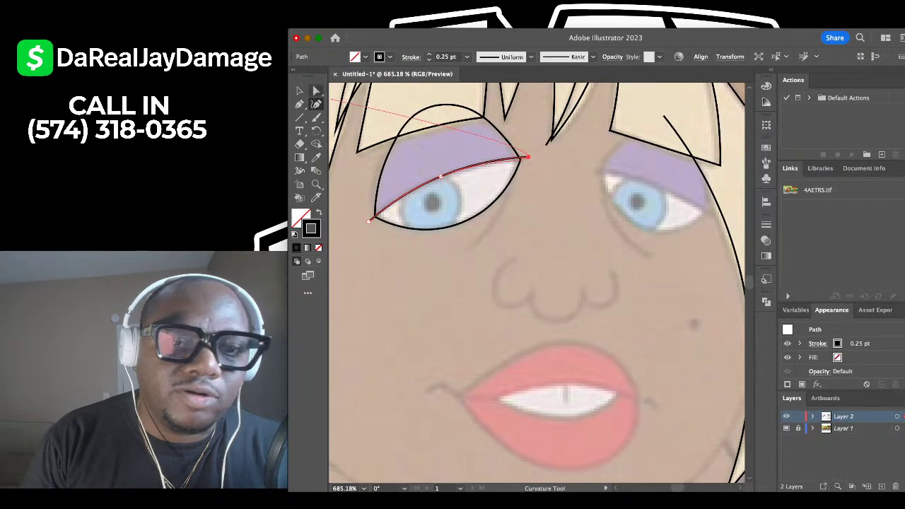
click(299, 91)
key(super+shift+a)
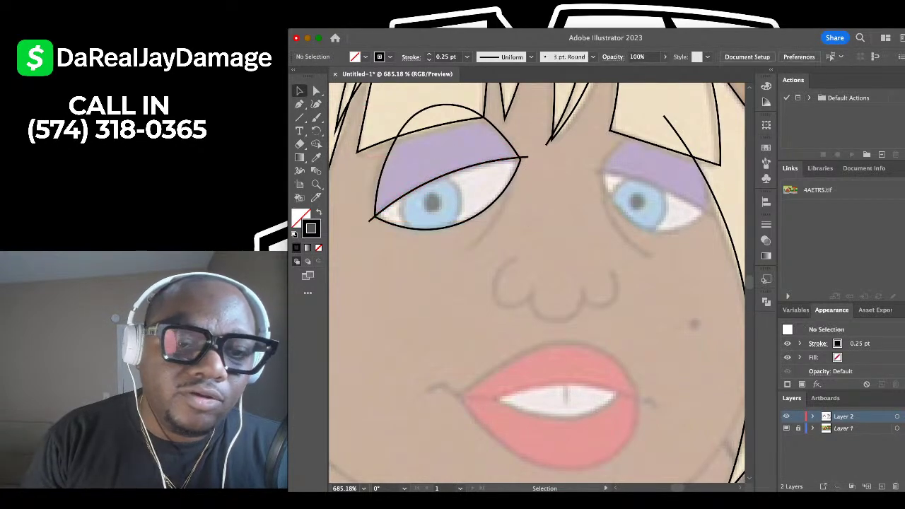
Draw a Curvature crease line from inside the left eye's inner corner down to the lower end of the under-eye fold.
scroll(495, 181, up, 2)
key(shift+grave)
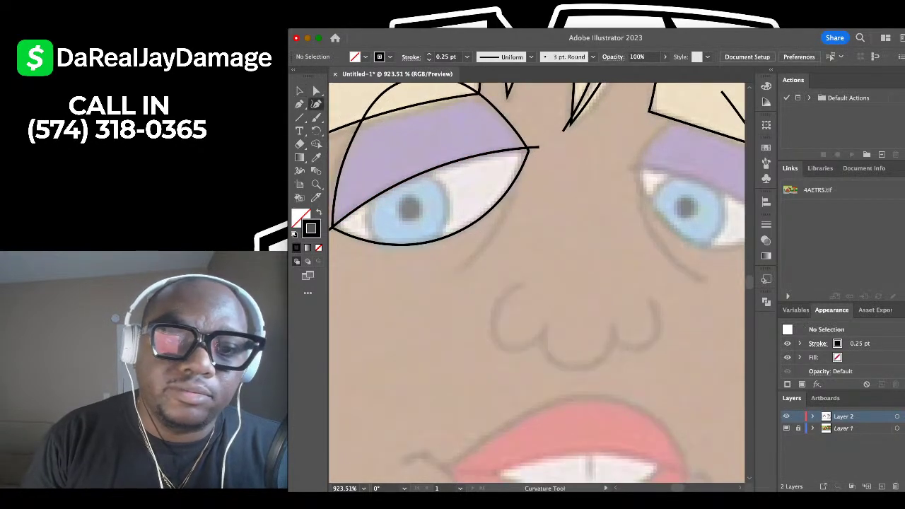
click(511, 163)
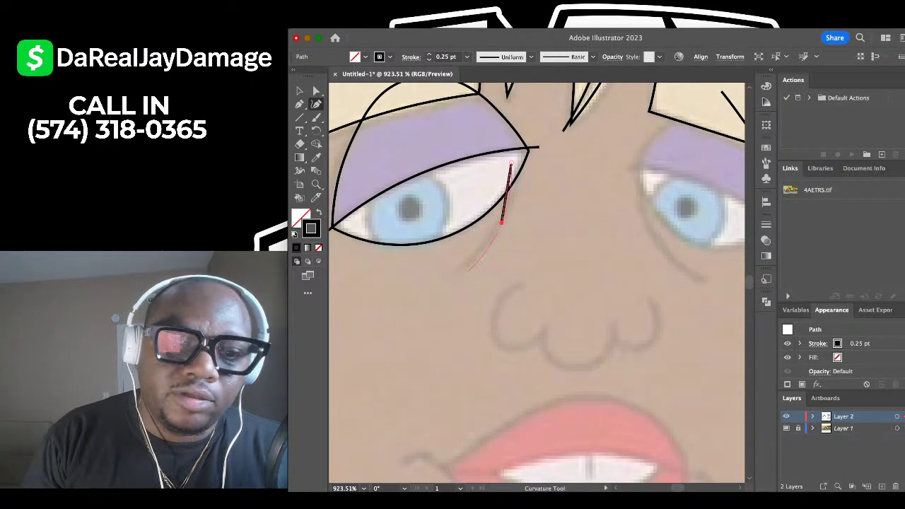
click(456, 271)
click(300, 91)
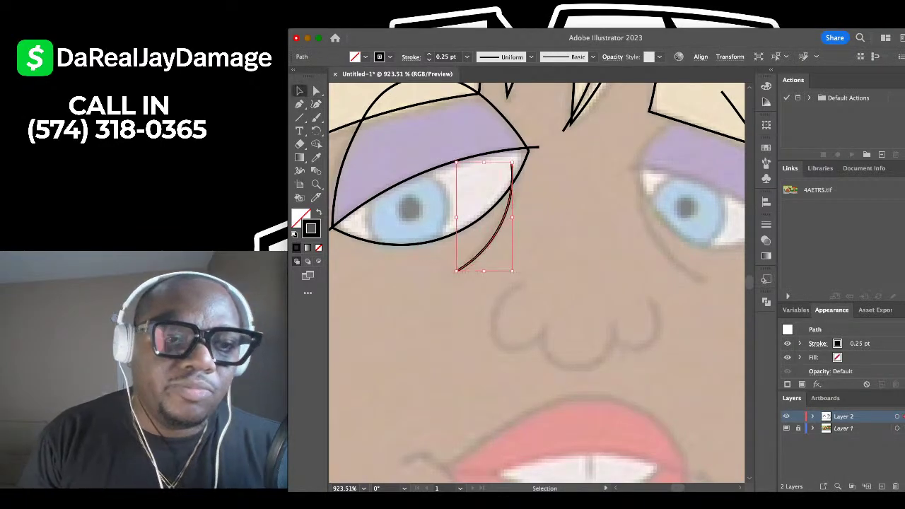
Draw a circle around the left eye's iris with the Ellipse tool and shift it slightly up to fit the iris.
click(396, 304)
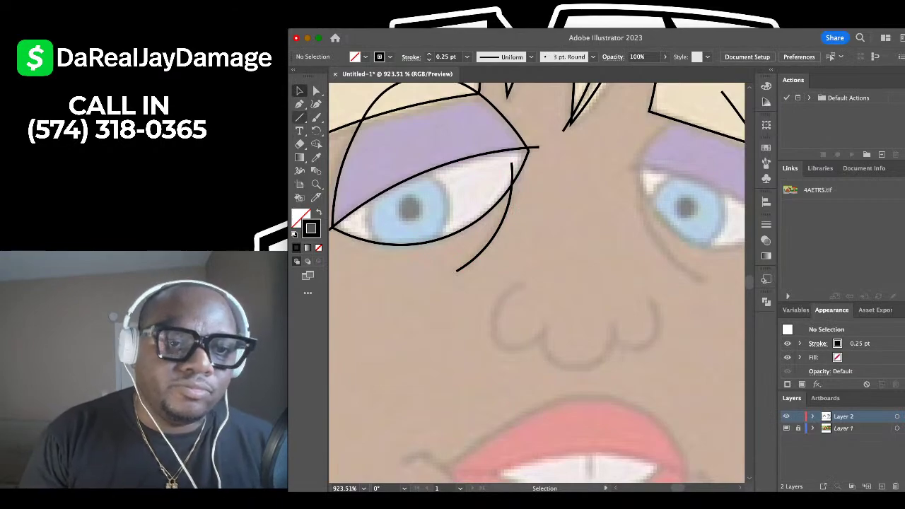
key(l)
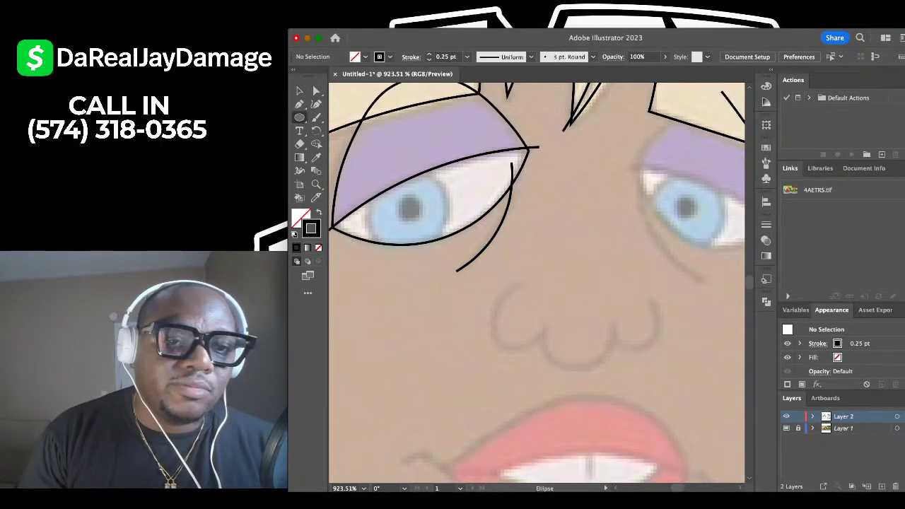
drag(362, 175, 450, 263)
key(v)
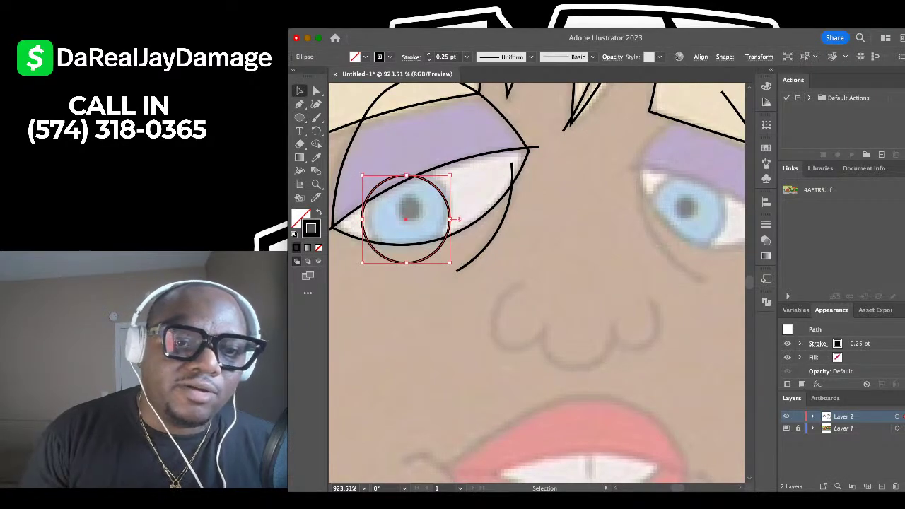
drag(406, 219, 408, 213)
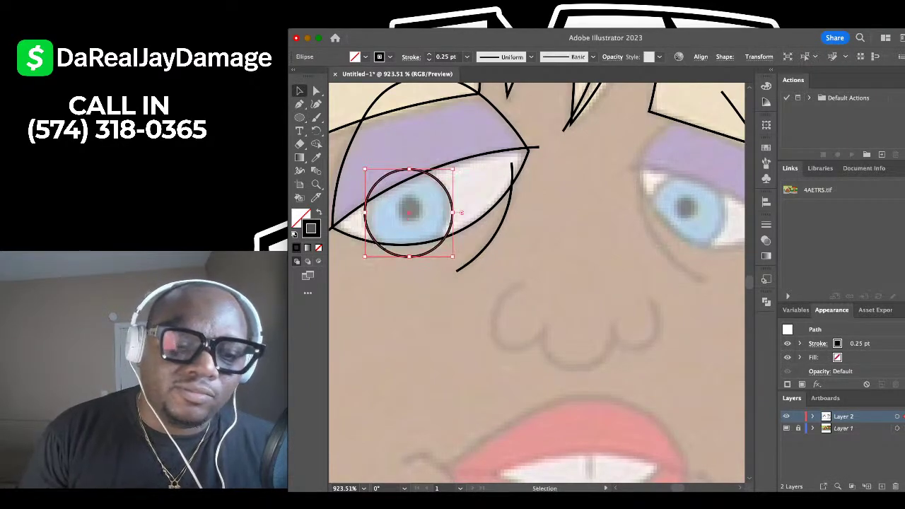
Add a smaller circle around the left eye's pupil inside the iris circle and deselect it.
key(super+shift+a)
drag(408, 257, 403, 220)
key(shift+super+a)
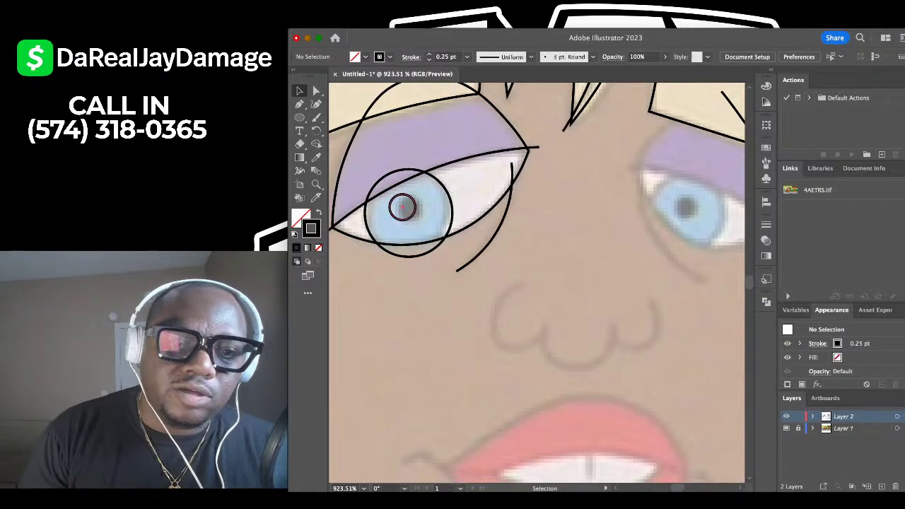
Draw a closed Curvature outline around the right eye, following the eyeball's lower edge and passing behind the bangs at the top.
scroll(410, 206, down, 1)
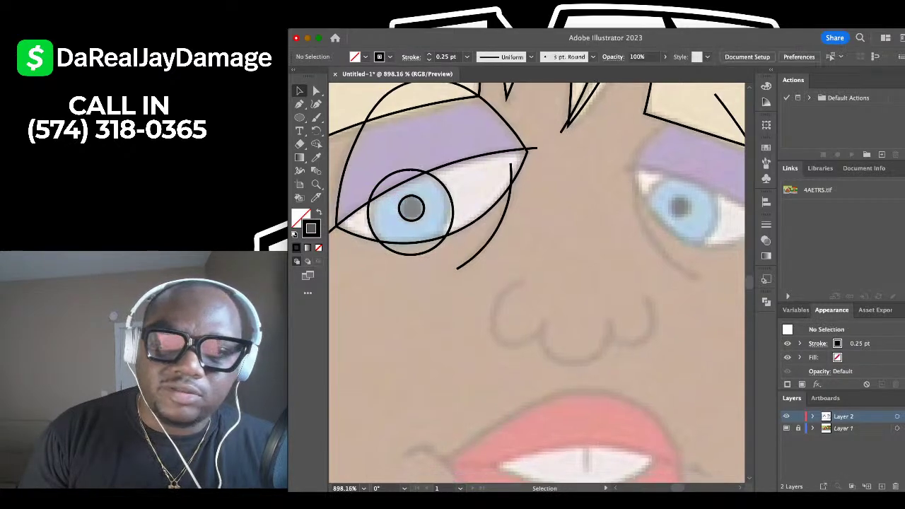
scroll(473, 186, down, 5)
scroll(473, 186, up, 3)
scroll(538, 283, right, 3)
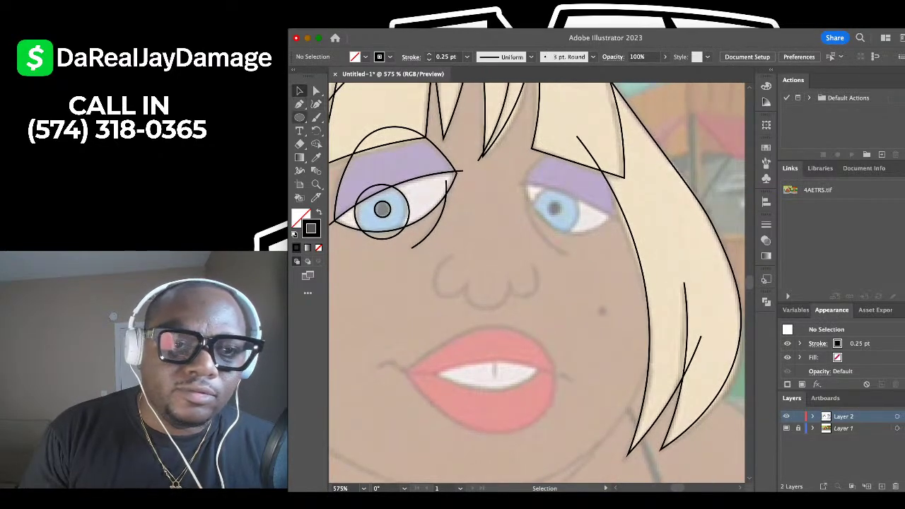
click(316, 104)
scroll(520, 155, up, 2)
scroll(575, 145, up, 1)
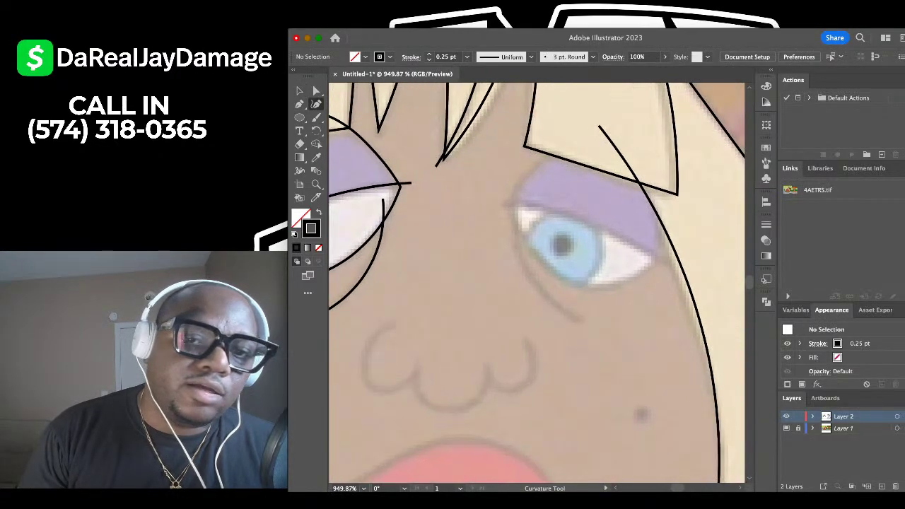
click(602, 144)
click(514, 200)
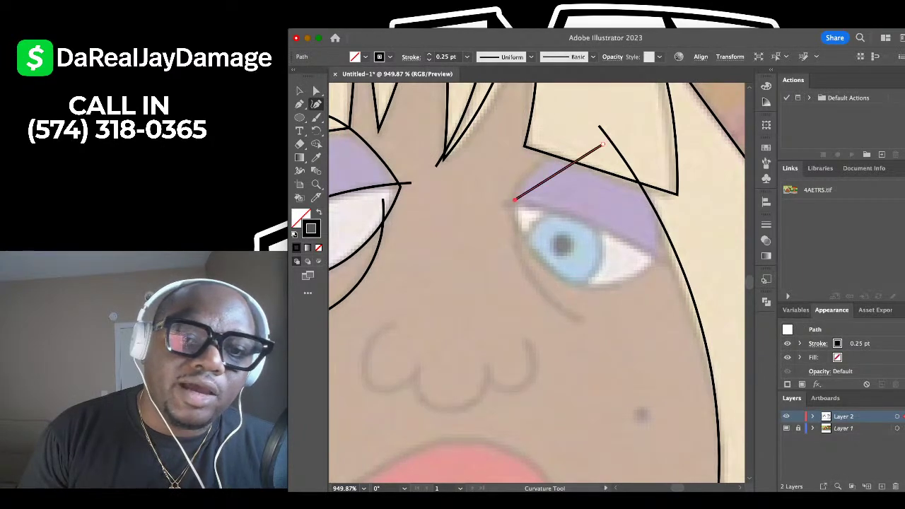
click(590, 285)
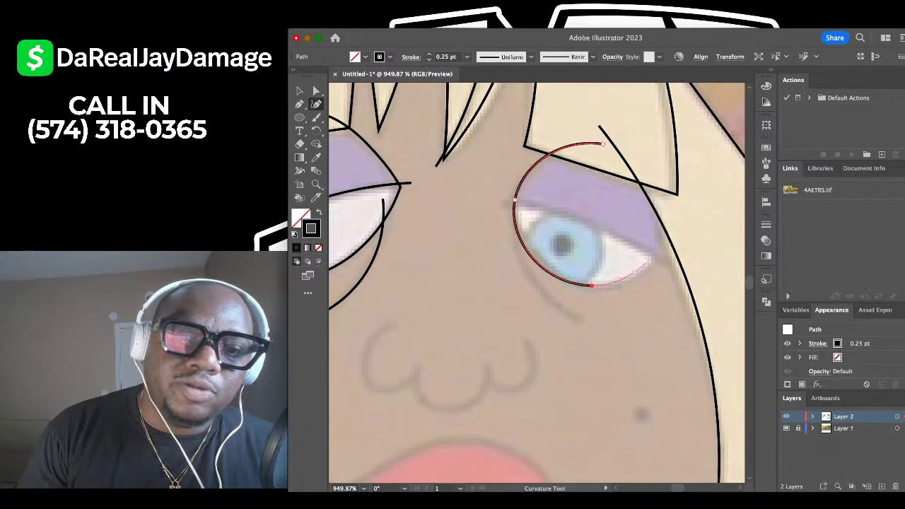
click(656, 260)
click(603, 144)
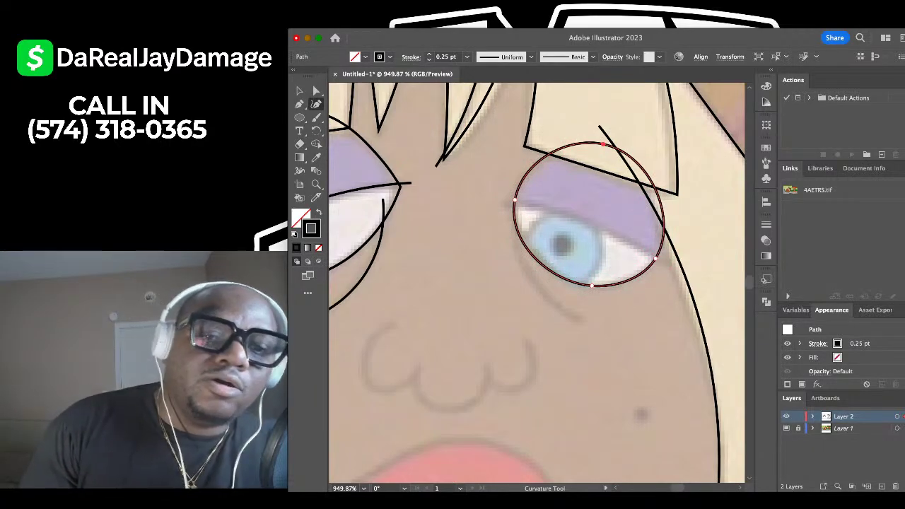
Draw a Curvature line along the right eye's upper lid edge, extending slightly past both eye corners, and deselect it.
scroll(483, 170, up, 4)
scroll(483, 170, down, 3)
scroll(483, 170, right, 2)
click(453, 192)
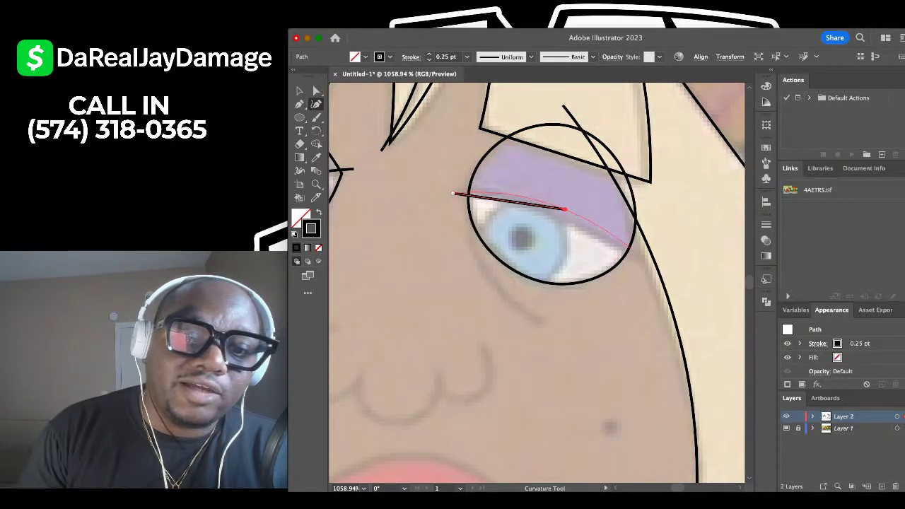
click(564, 210)
click(300, 90)
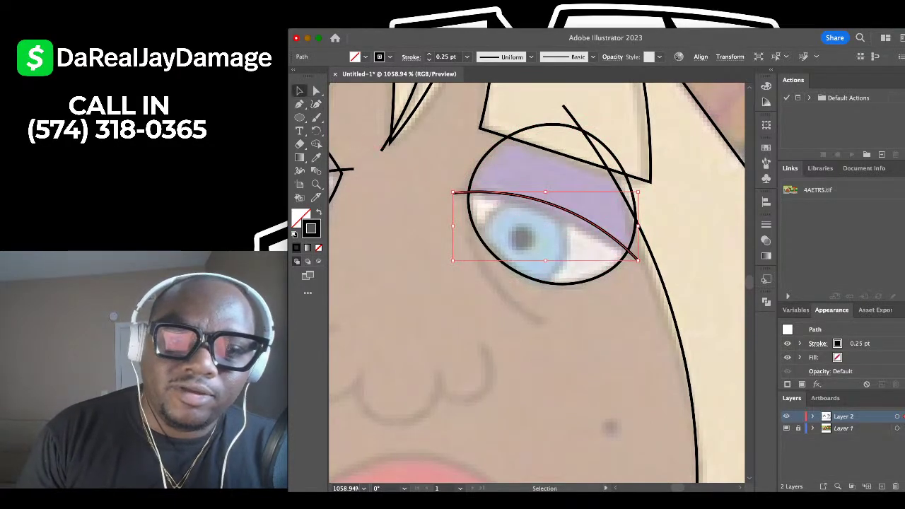
click(378, 171)
Draw a Curvature crease line from the right eye's inner corner down to the lower end of its under-eye fold.
scroll(377, 171, down, 2)
scroll(608, 156, down, 3)
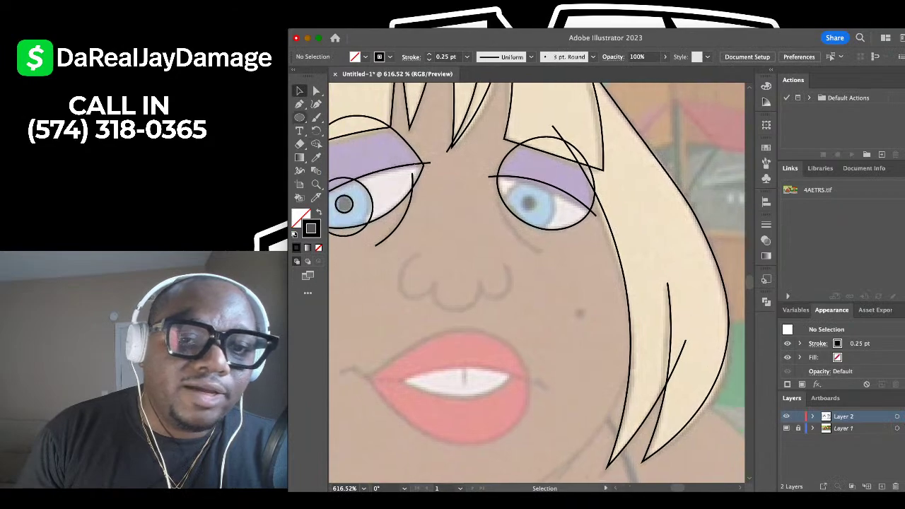
click(316, 105)
scroll(499, 201, up, 2)
scroll(490, 257, up, 3)
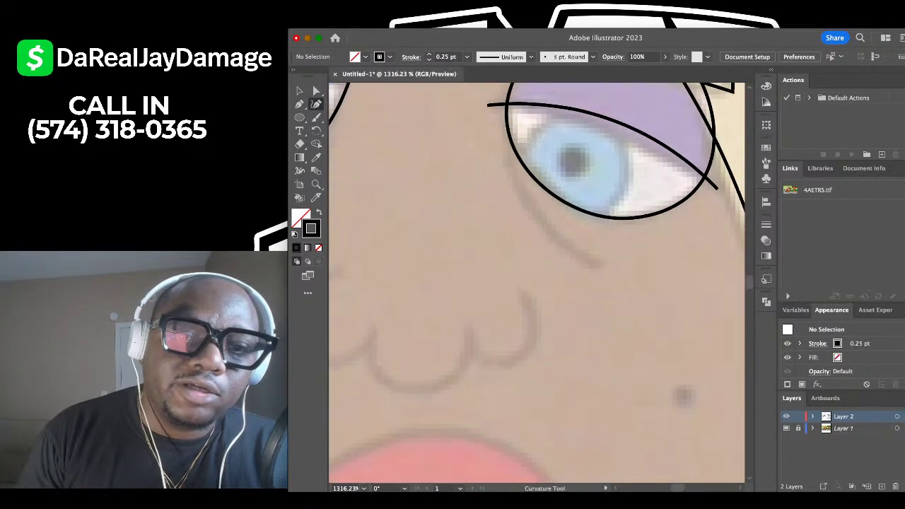
click(513, 126)
click(538, 215)
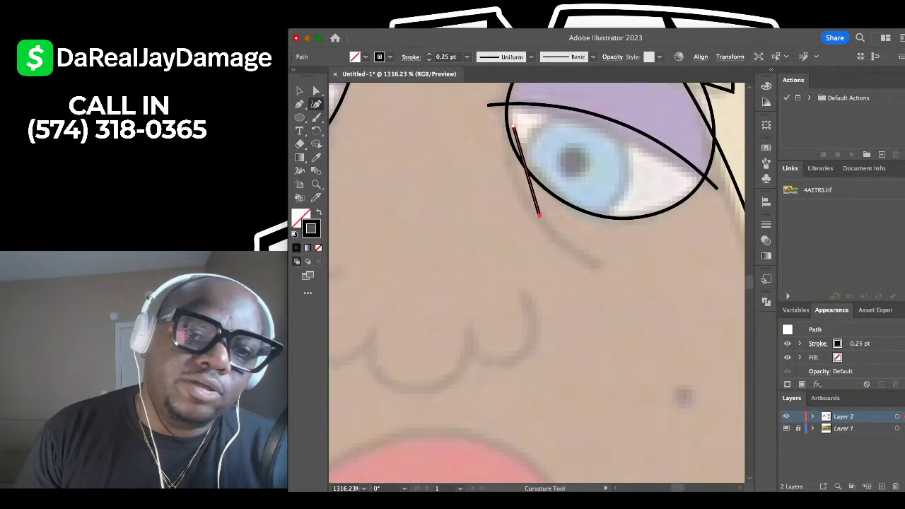
click(602, 265)
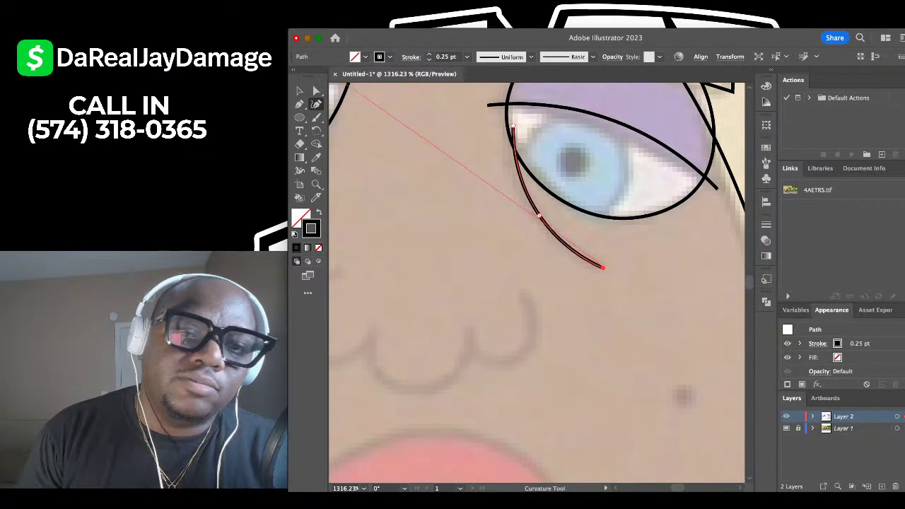
click(299, 90)
Copy the left eye's iris and pupil circles onto the right eye, scale them down to fit its iris, and deselect.
scroll(444, 140, down, 4)
scroll(438, 141, left, 3)
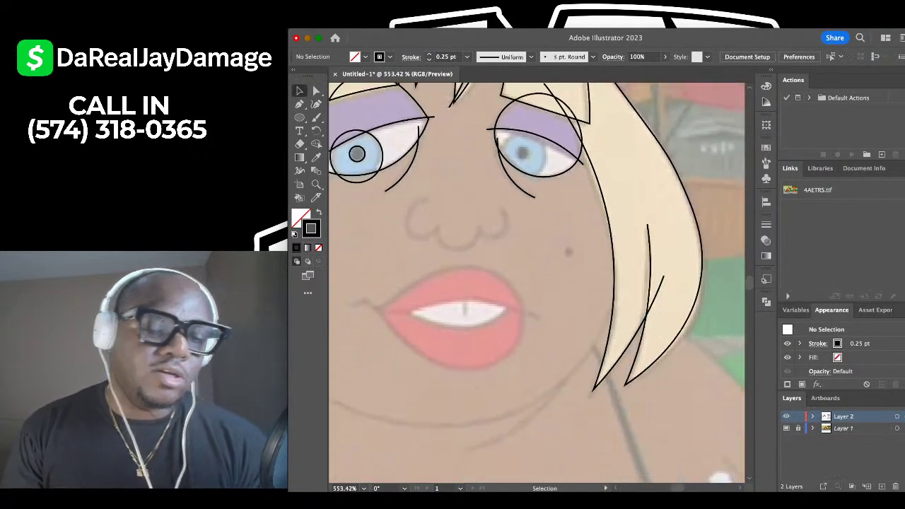
scroll(417, 141, up, 2)
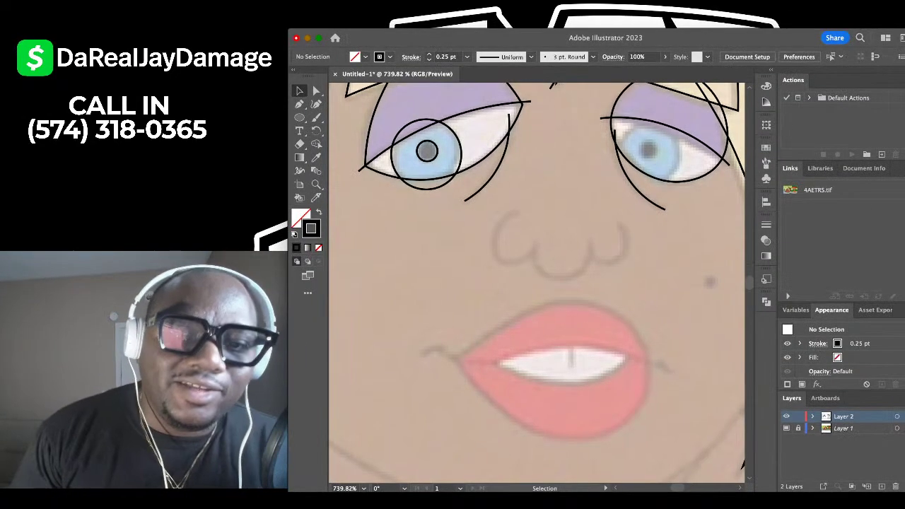
scroll(537, 282, up, 1)
scroll(537, 283, right, 1)
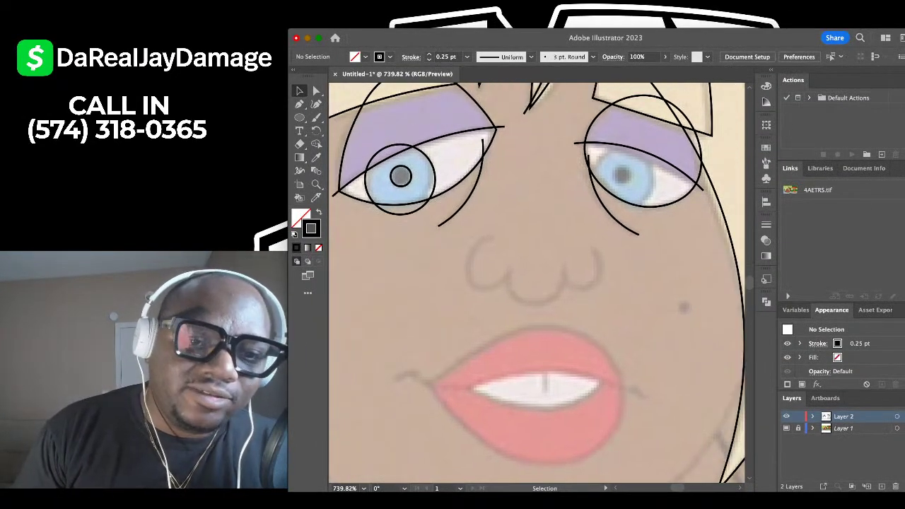
click(432, 177)
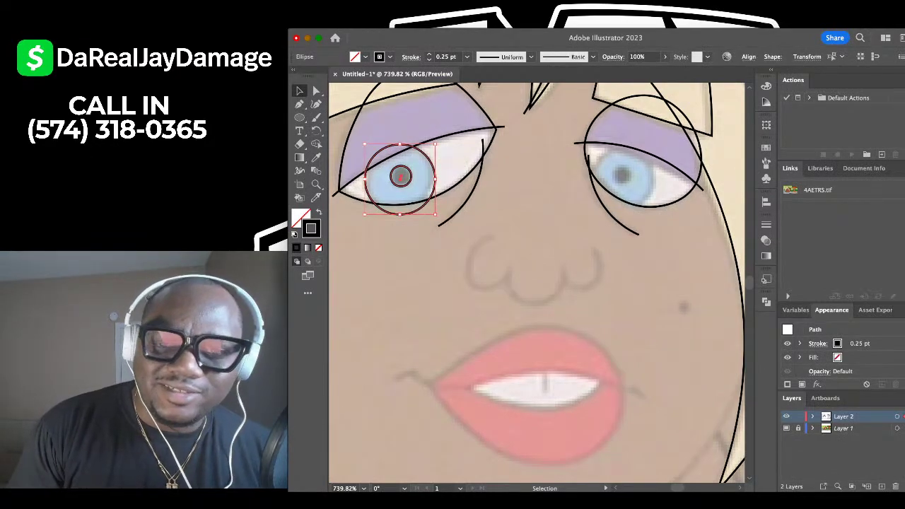
drag(433, 177, 659, 177)
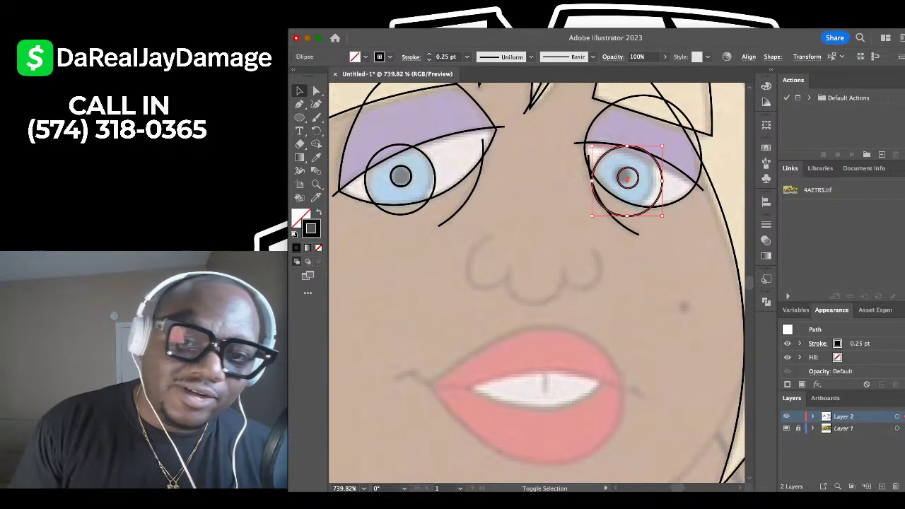
drag(663, 216, 654, 207)
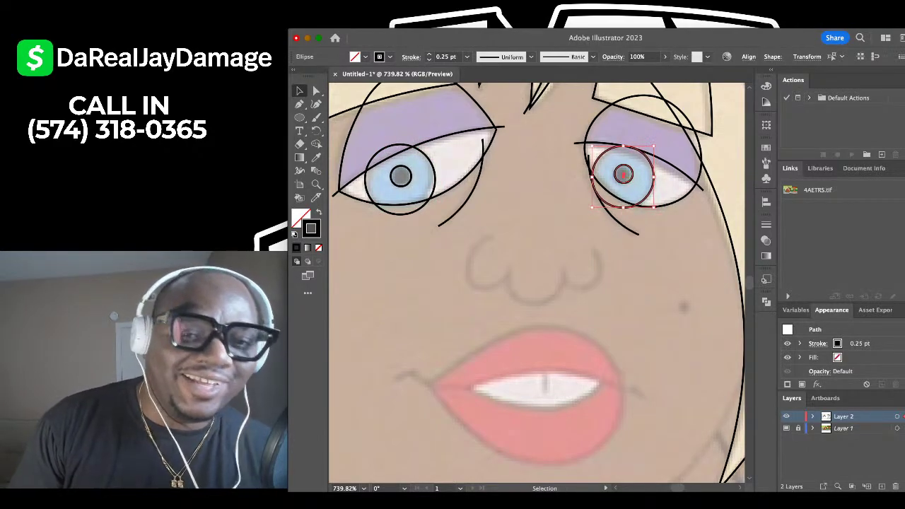
drag(591, 146, 592, 145)
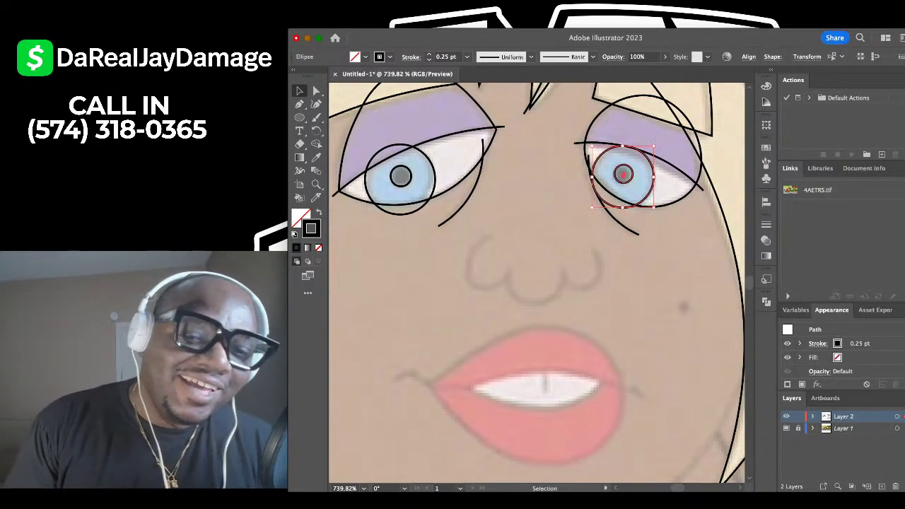
key(super+shift+a)
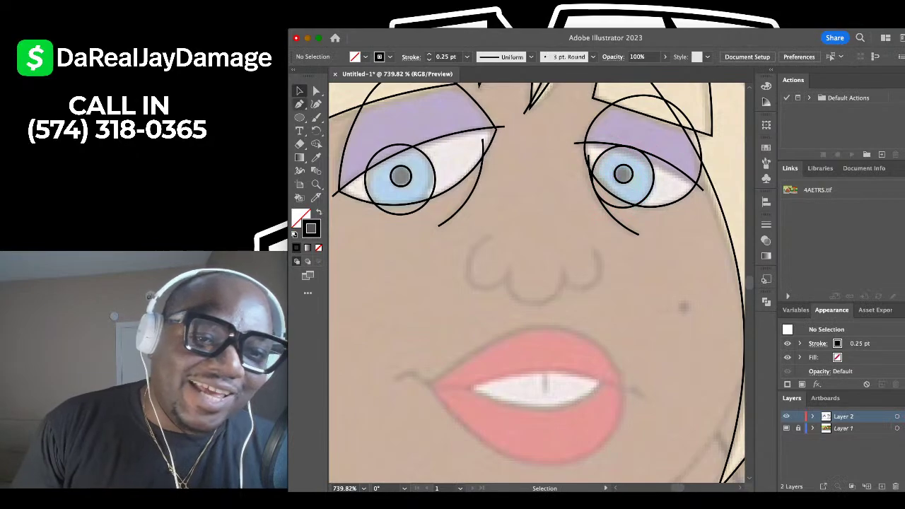
Draw an open straight-segment Pen path across the nose, with anchors at both nostril ends and the two creases beside the nose tip.
key(p)
scroll(471, 275, up, 3)
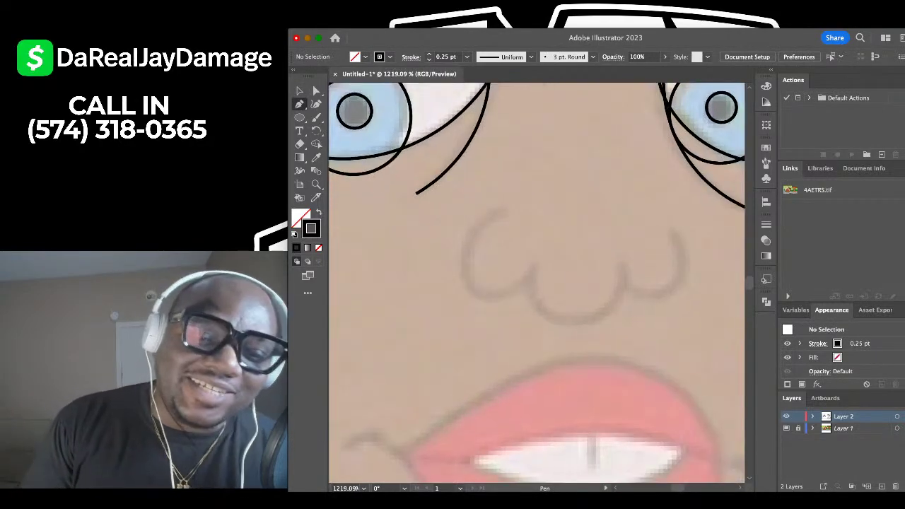
scroll(488, 260, down, 2)
click(493, 218)
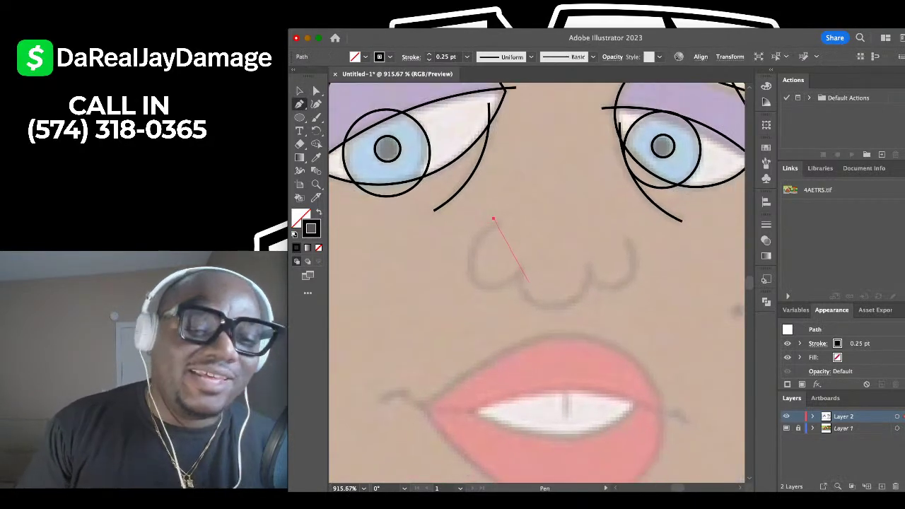
click(523, 274)
click(590, 263)
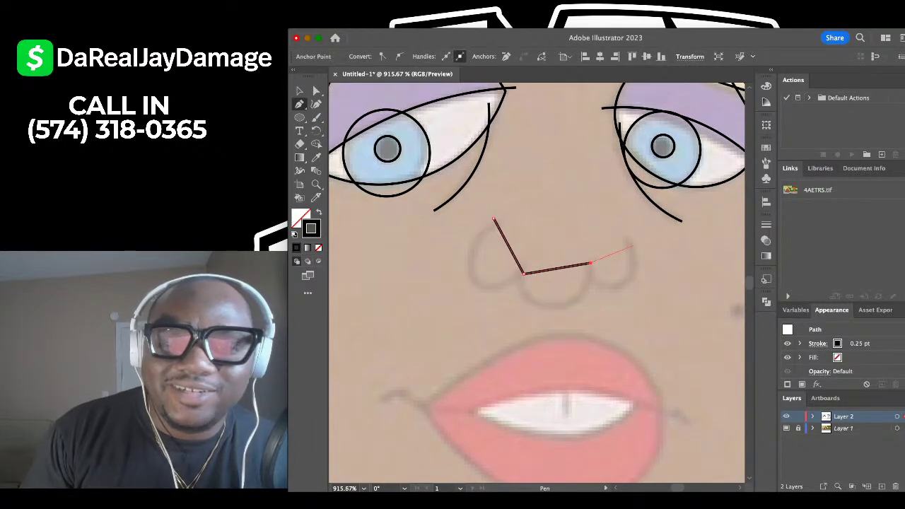
click(632, 241)
Bend the nose path's three segments to match the nostrils and nose tip, and raise the right crease anchor slightly.
click(316, 104)
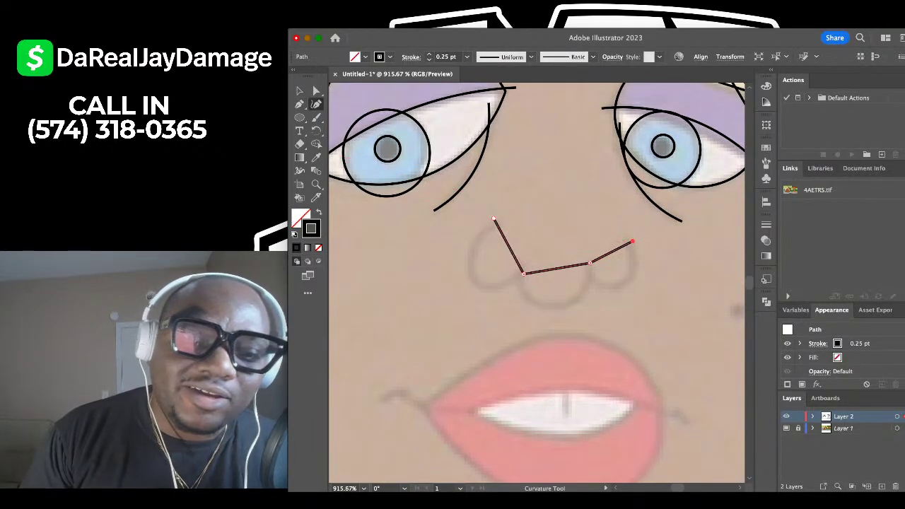
drag(508, 246, 471, 280)
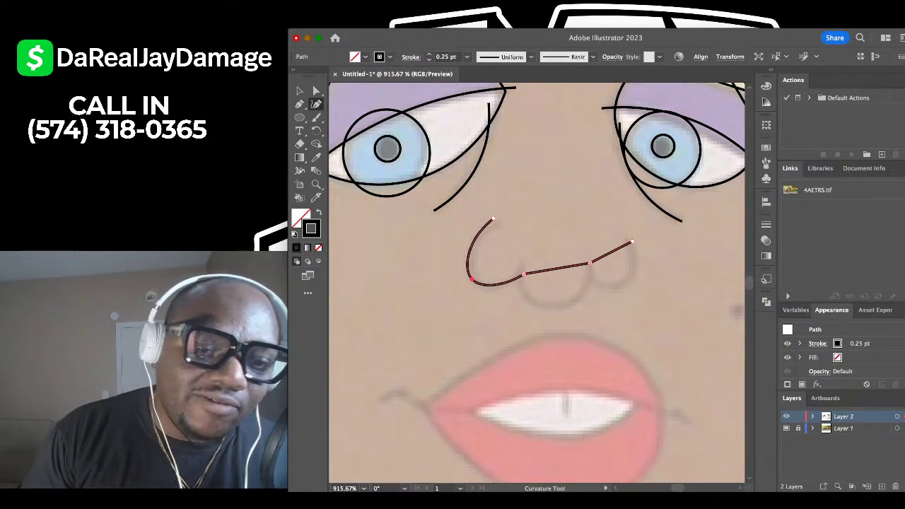
drag(562, 267, 556, 309)
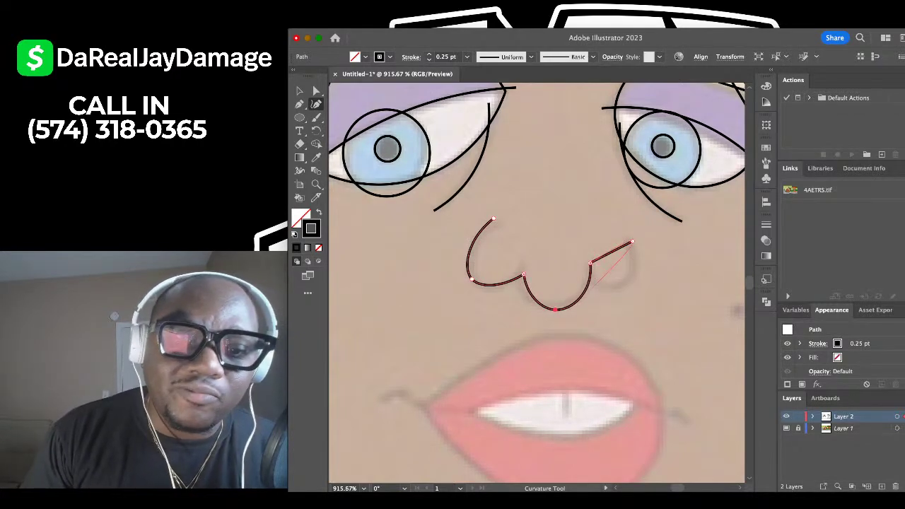
drag(611, 253, 588, 269)
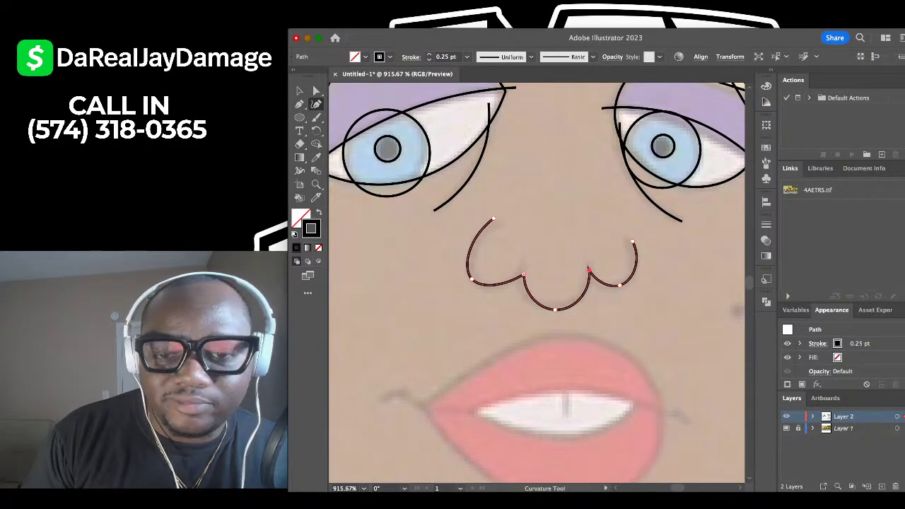
Refine both upper ends of the nose outline, adding a curve anchor on the left nostril's upper side, and deselect it.
drag(633, 241, 627, 239)
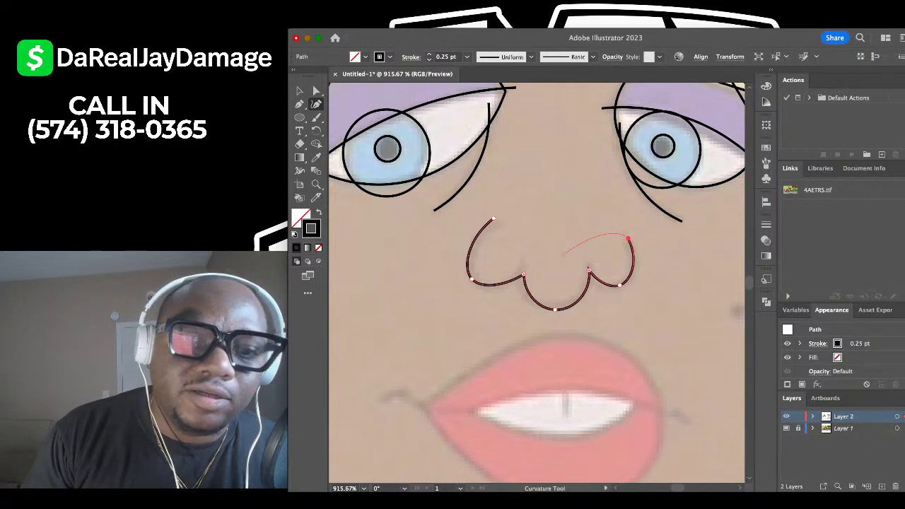
drag(493, 217, 470, 242)
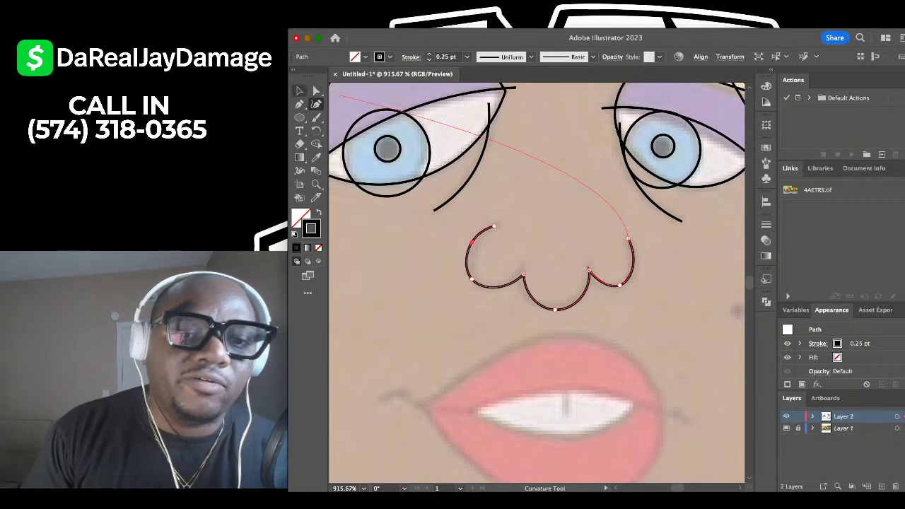
click(300, 90)
click(540, 167)
scroll(541, 167, down, 3)
scroll(537, 283, down, 3)
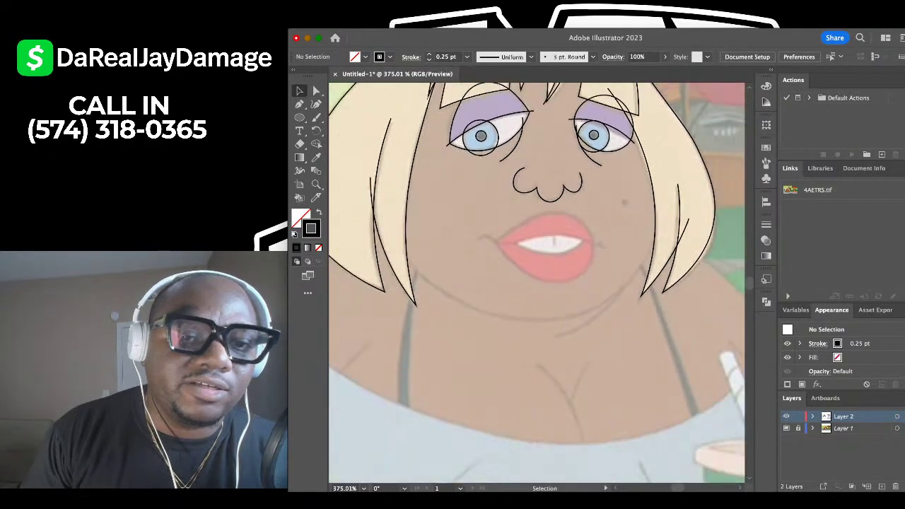
Draw a tiny ellipse over the mole on the character's right-hand cheek, centre it on the mole, and deselect it.
key(l)
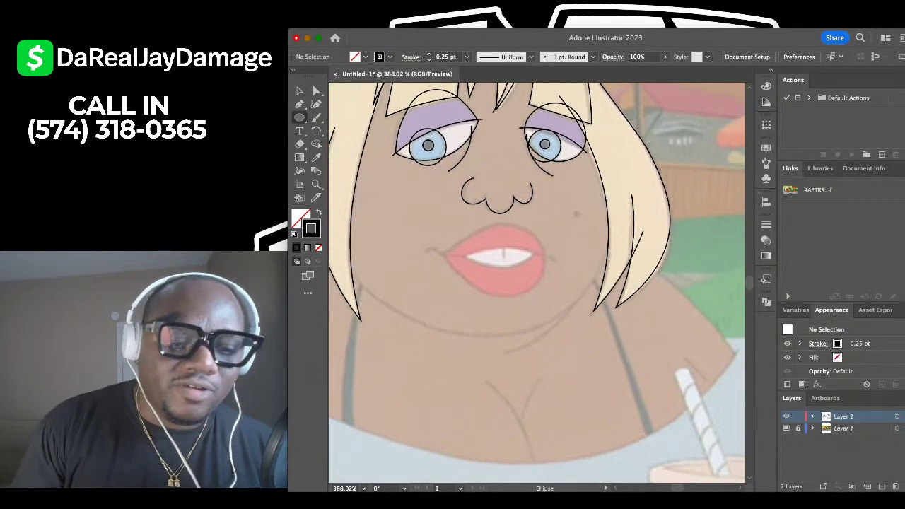
scroll(546, 177, up, 2)
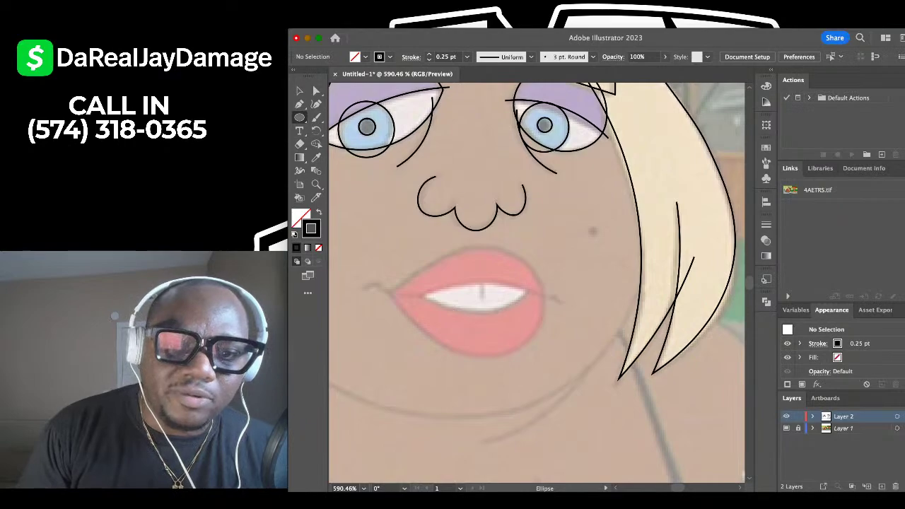
scroll(593, 232, up, 2)
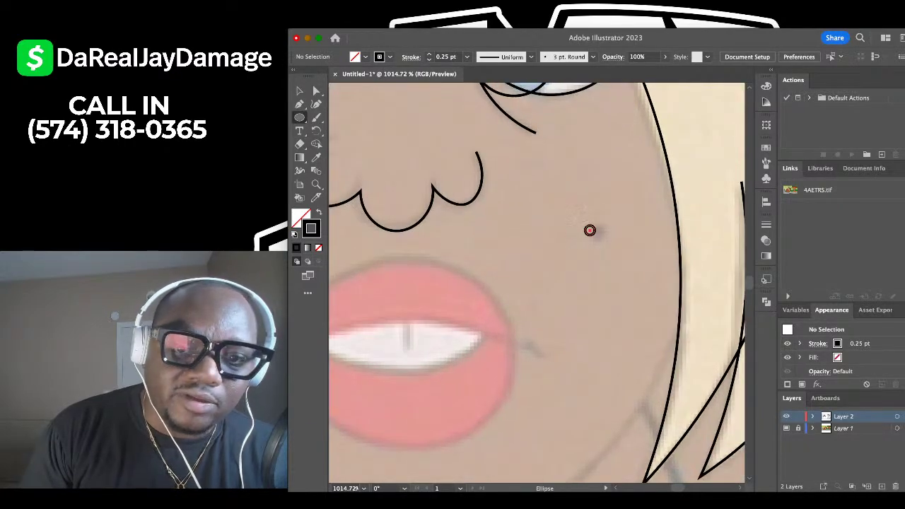
drag(595, 236, 599, 234)
key(v)
click(592, 232)
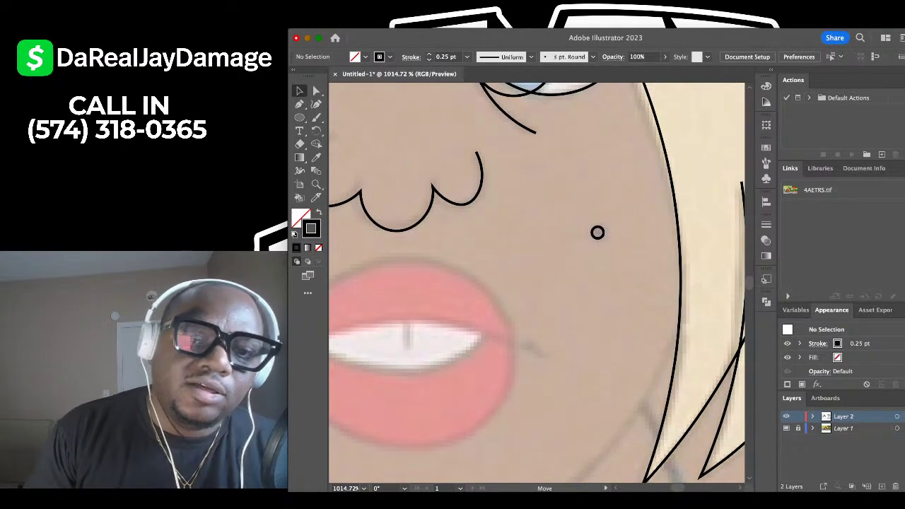
Trace the mouth line with the Curvature tool from the left corner crease over the top of the teeth to the right corner, and deselect it.
scroll(597, 232, down, 3)
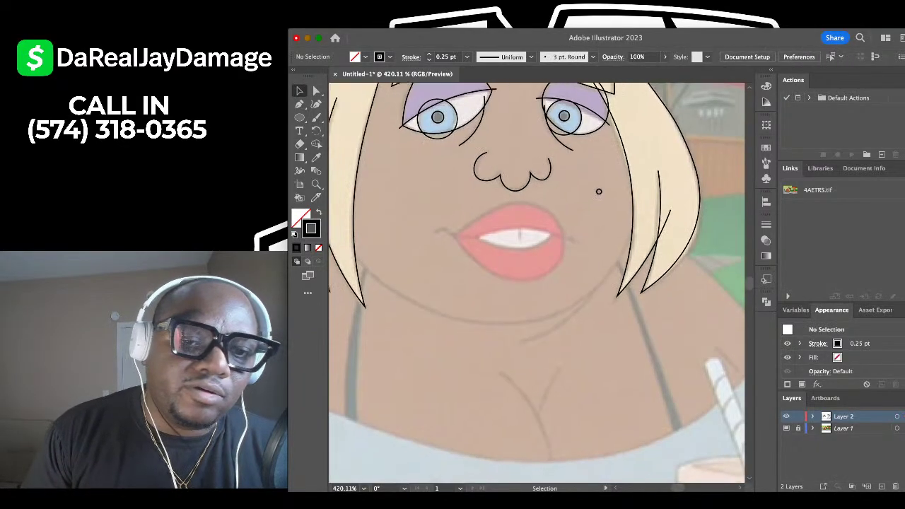
scroll(439, 187, up, 2)
key(shift+grave)
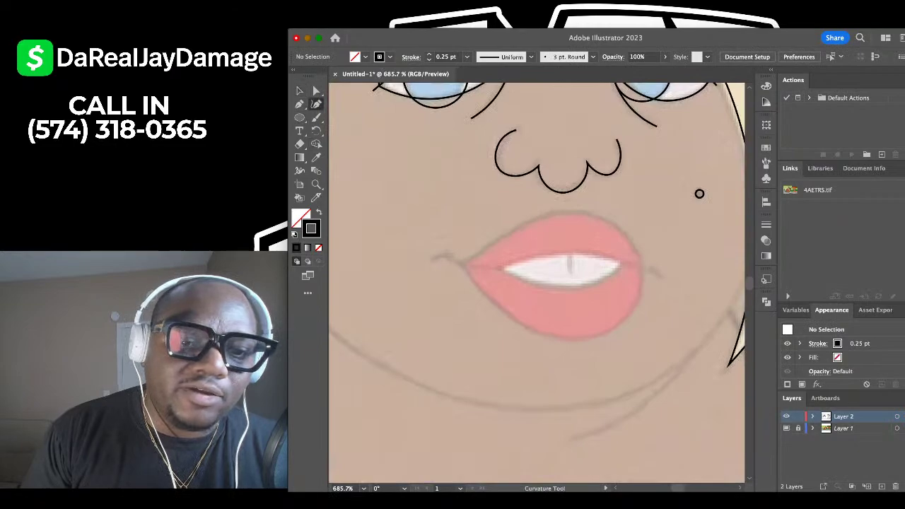
scroll(435, 237, up, 2)
scroll(431, 236, down, 2)
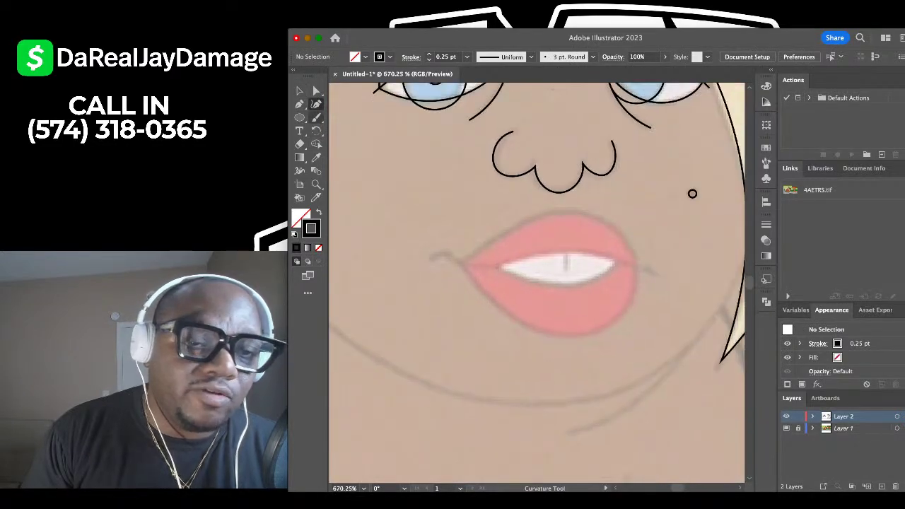
scroll(537, 268, down, 2)
scroll(537, 268, up, 2)
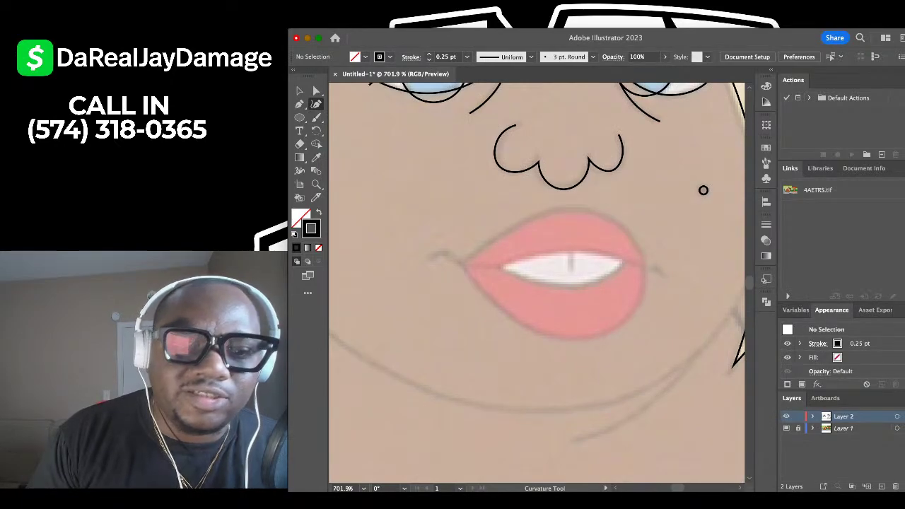
scroll(435, 256, up, 2)
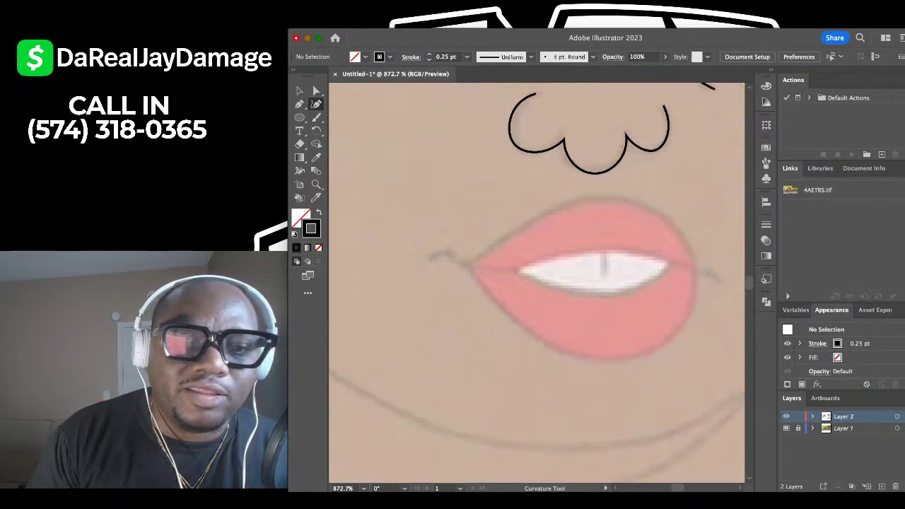
click(446, 252)
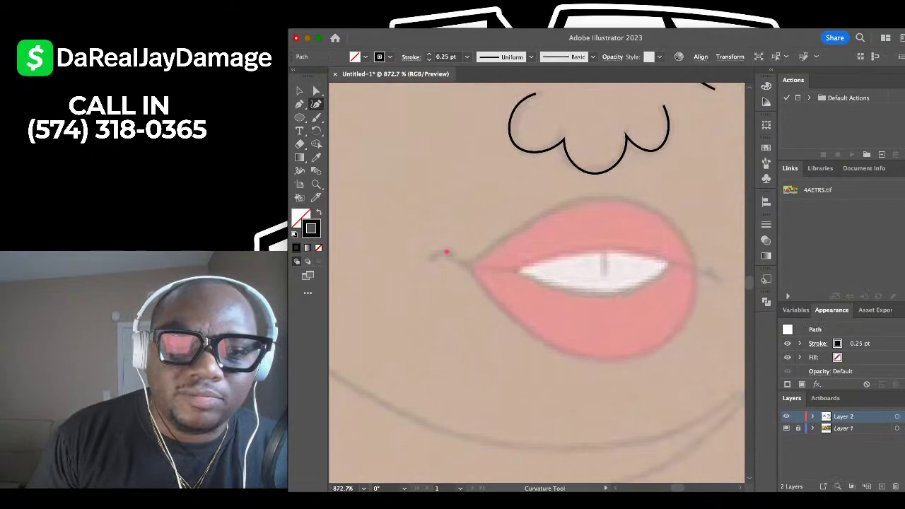
click(510, 272)
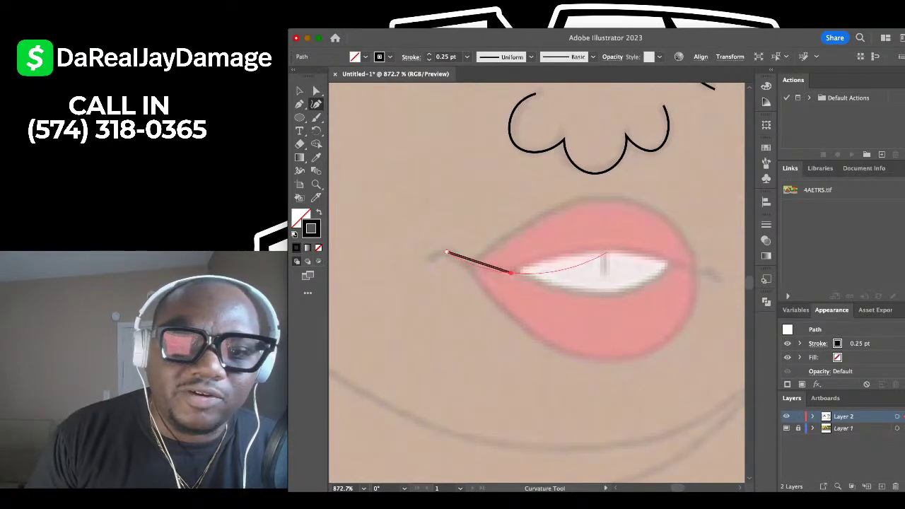
click(608, 251)
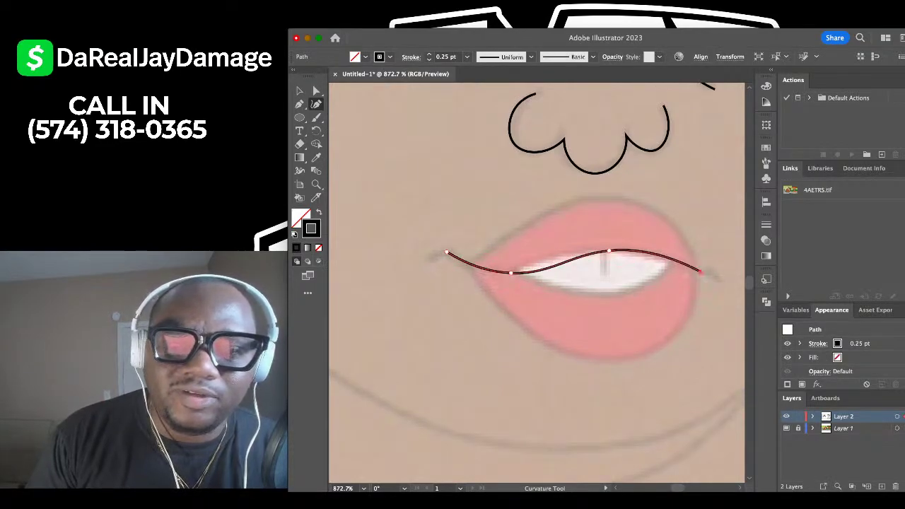
click(700, 272)
click(720, 275)
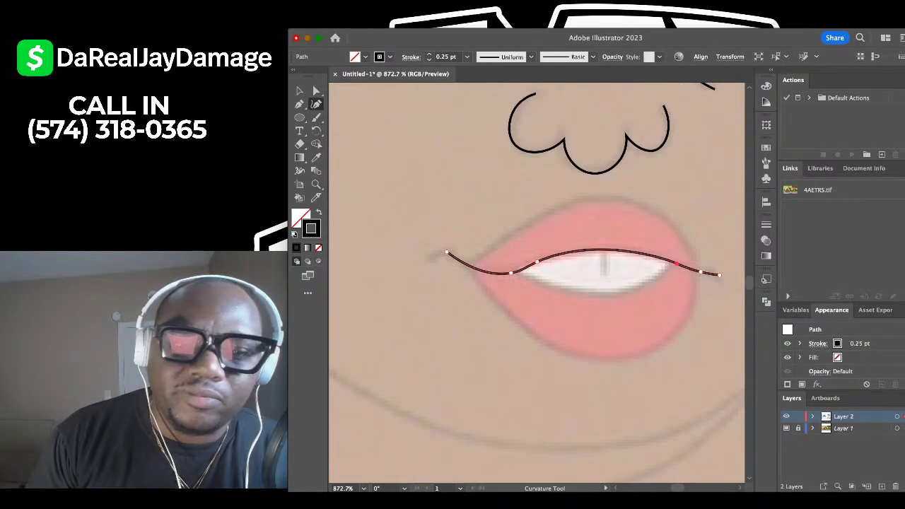
click(299, 91)
click(381, 159)
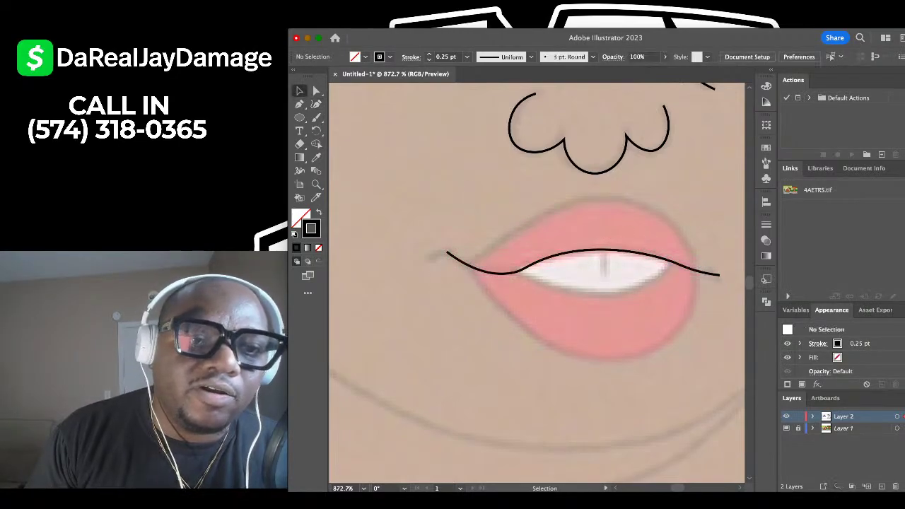
Add a short arched crease across the left end of the mouth line with the Curvature tool and deselect it.
click(316, 104)
scroll(470, 286, up, 5)
scroll(409, 233, up, 5)
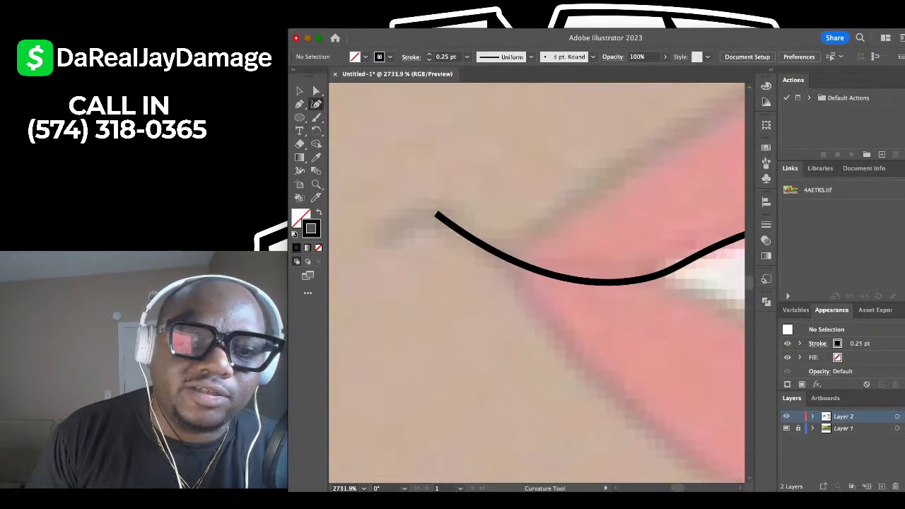
click(390, 262)
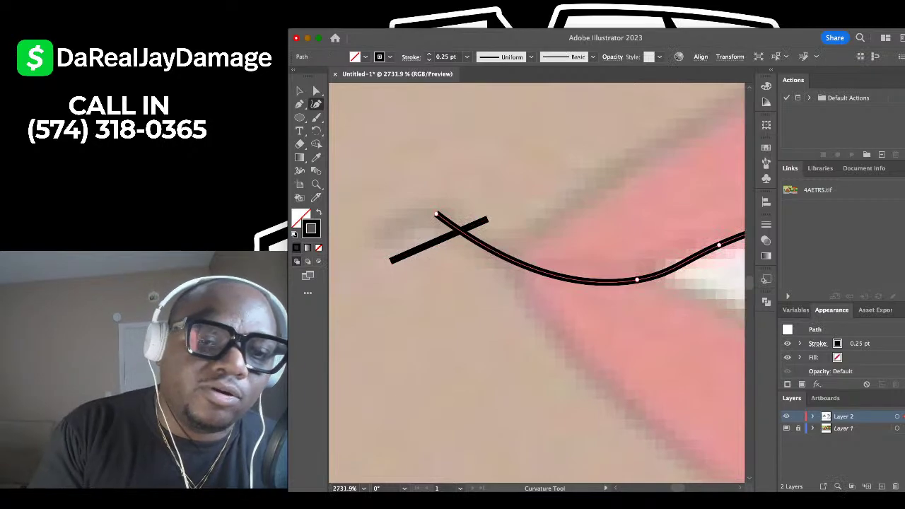
click(488, 219)
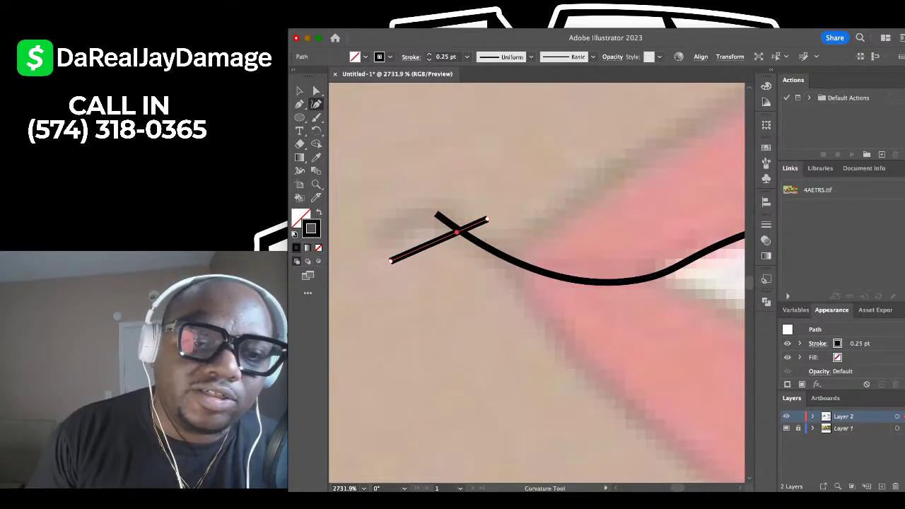
scroll(446, 213, down, 5)
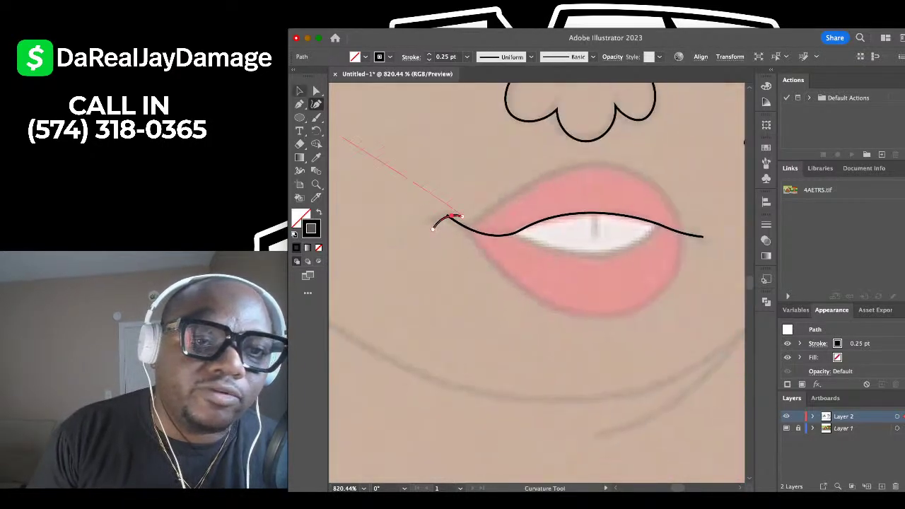
click(300, 91)
click(374, 135)
Add a short vertical crease across the right end of the mouth line, bow it outward, and deselect it.
click(316, 104)
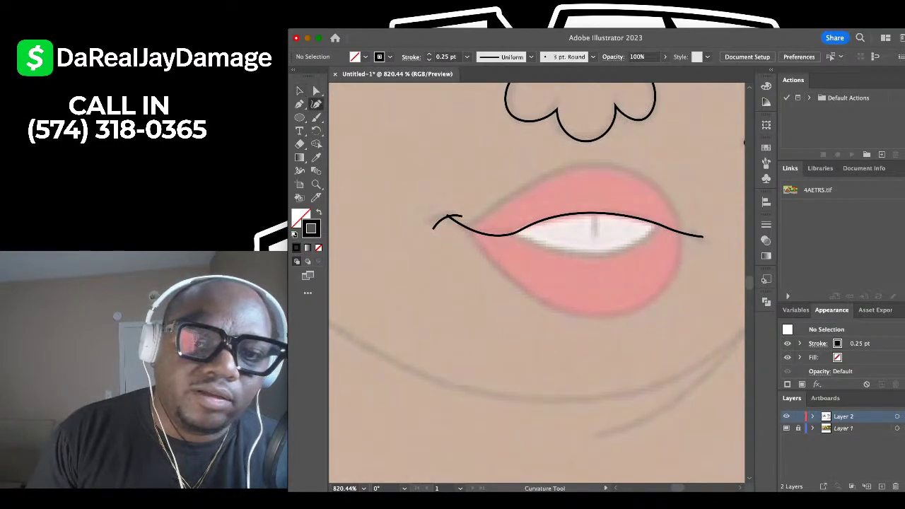
scroll(744, 142, up, 3)
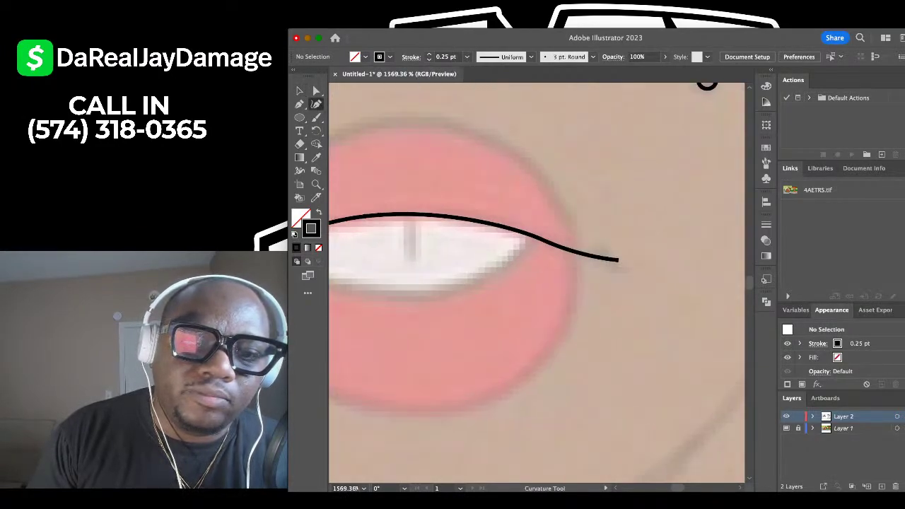
click(604, 283)
click(606, 237)
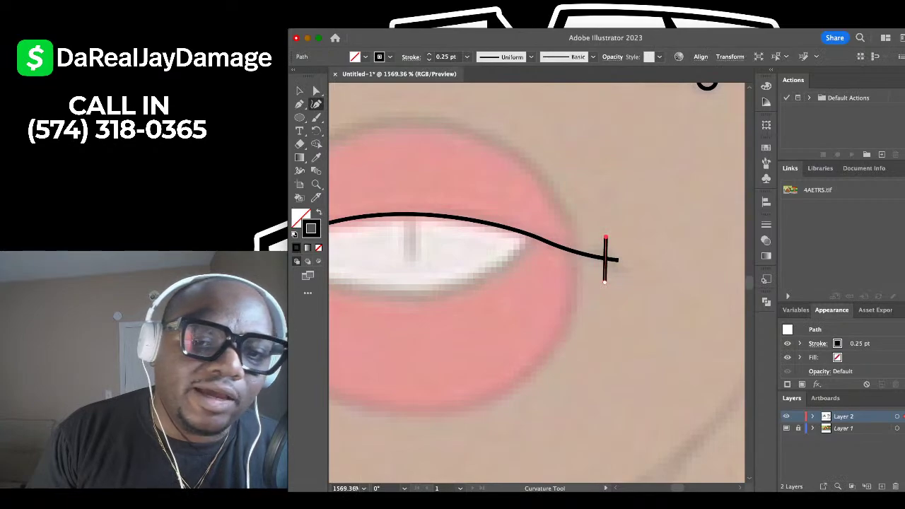
drag(606, 254, 616, 252)
scroll(612, 259, down, 3)
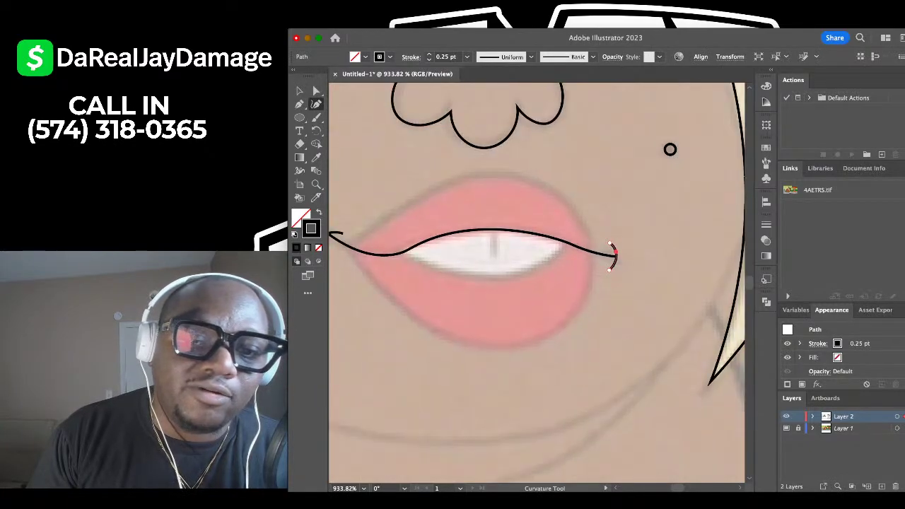
scroll(612, 258, up, 4)
drag(608, 281, 607, 281)
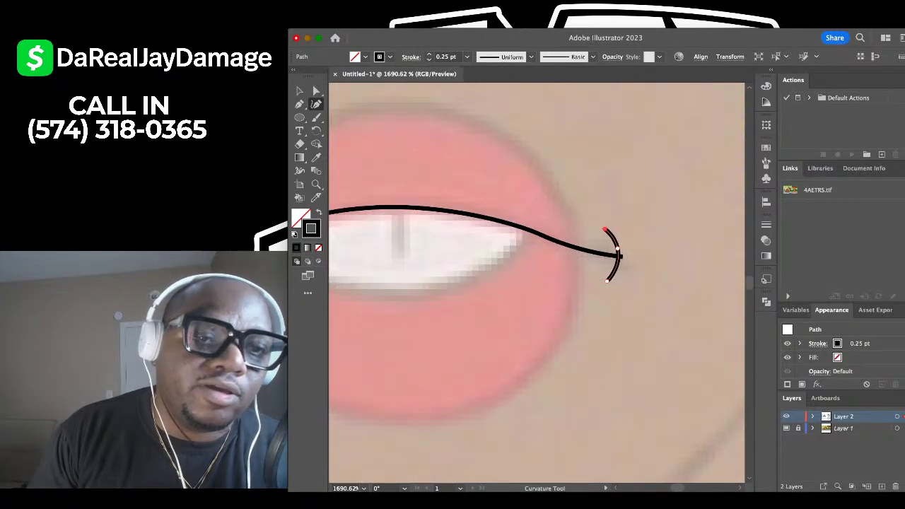
click(300, 91)
click(465, 130)
Trace the upper lip's outer edge with the Curvature tool from the left mouth corner over the peak to the right corner.
scroll(464, 130, down, 5)
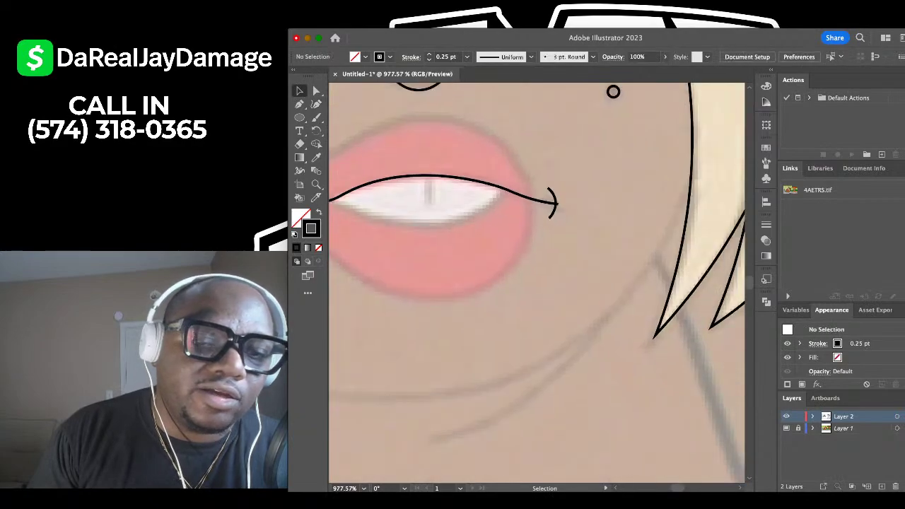
scroll(396, 132, up, 2)
scroll(700, 99, up, 1)
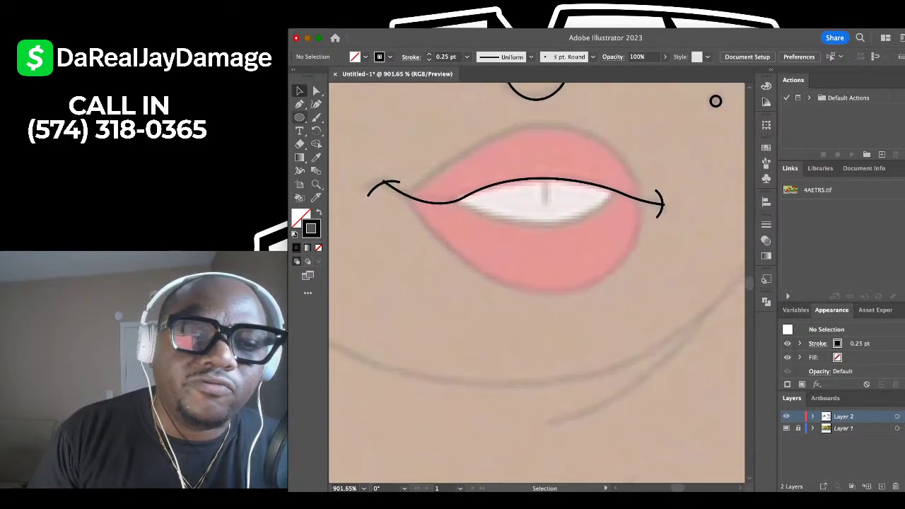
key(shift+grave)
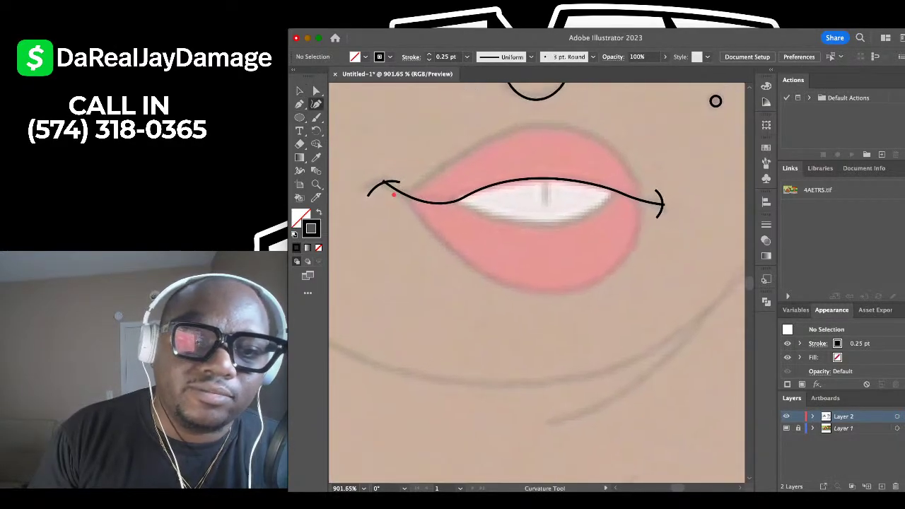
click(391, 195)
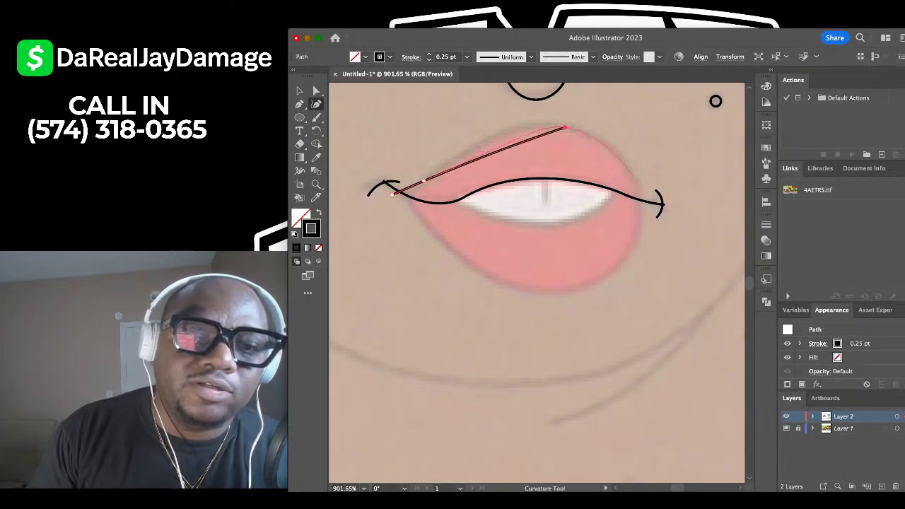
click(641, 187)
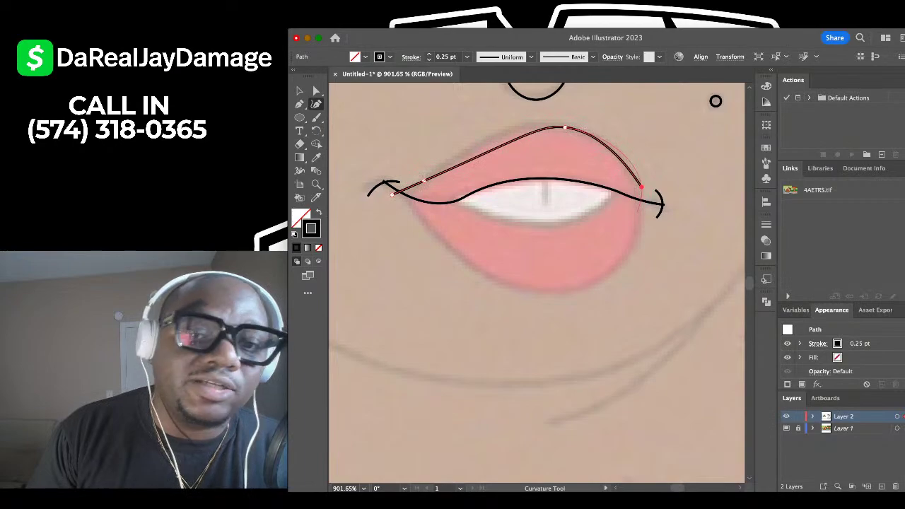
scroll(641, 187, up, 2)
scroll(640, 196, up, 1)
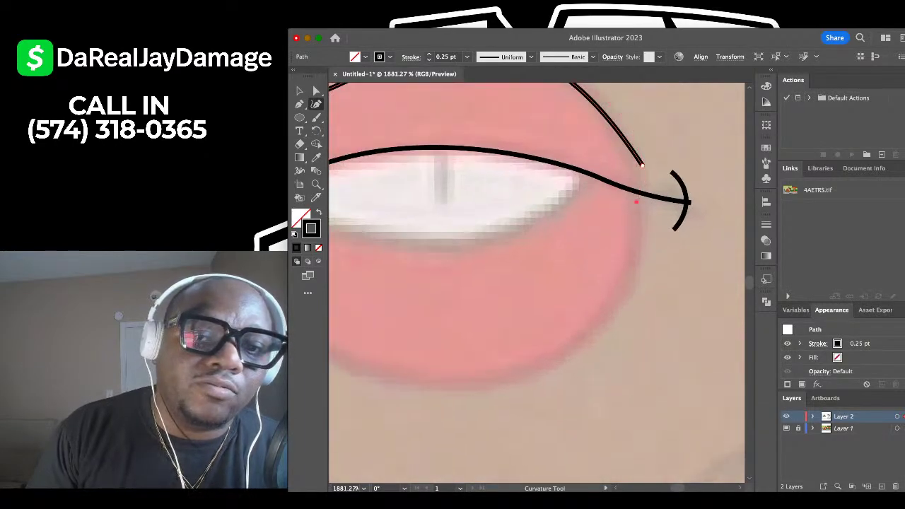
scroll(638, 198, down, 1)
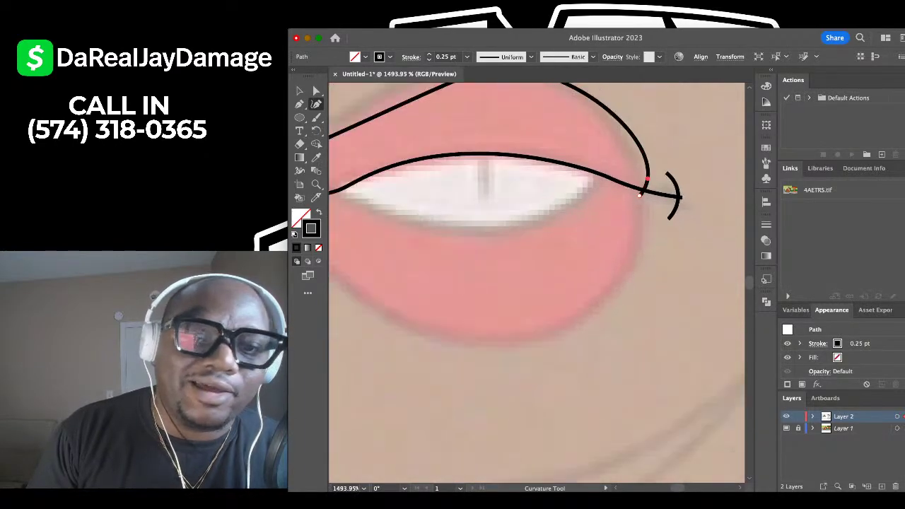
scroll(638, 195, down, 1)
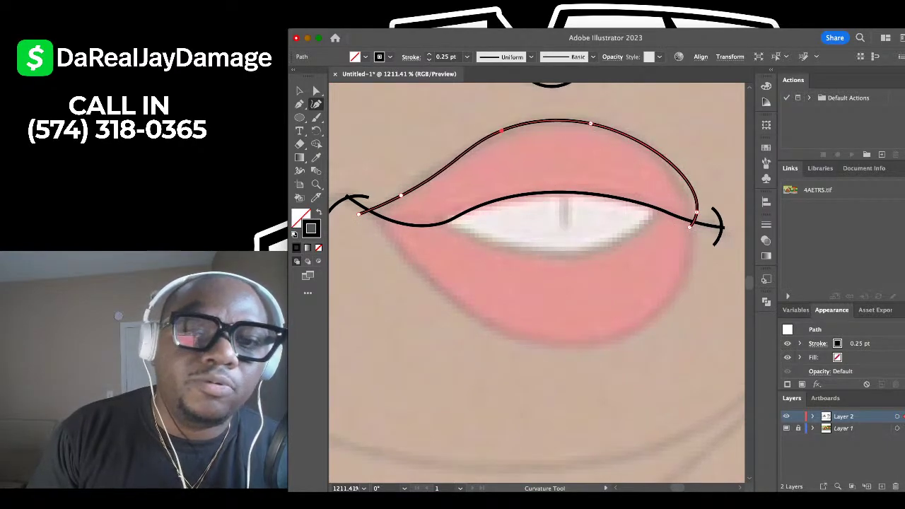
Shift the upper lip outline's right-corner anchor inward and its upper-left anchor toward the lip's peak, and deselect the path.
drag(697, 212, 693, 211)
drag(501, 130, 537, 125)
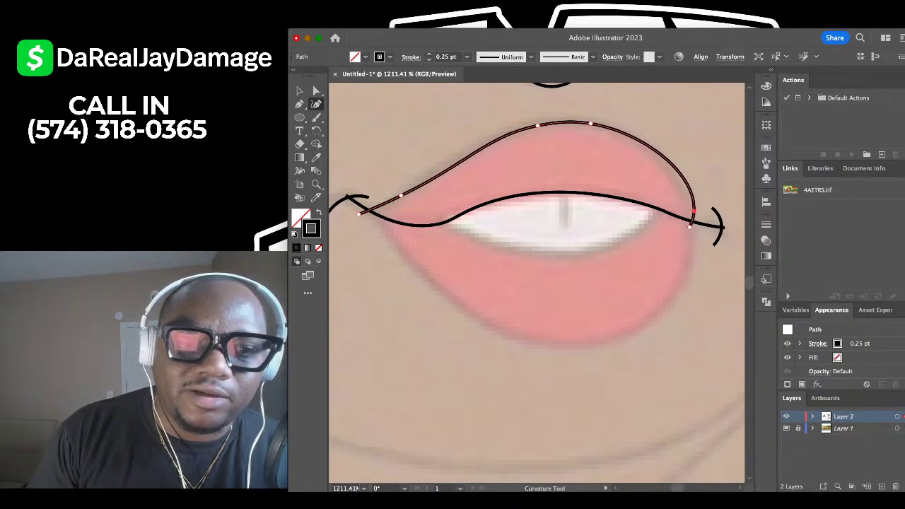
scroll(711, 108, down, 2)
key(v)
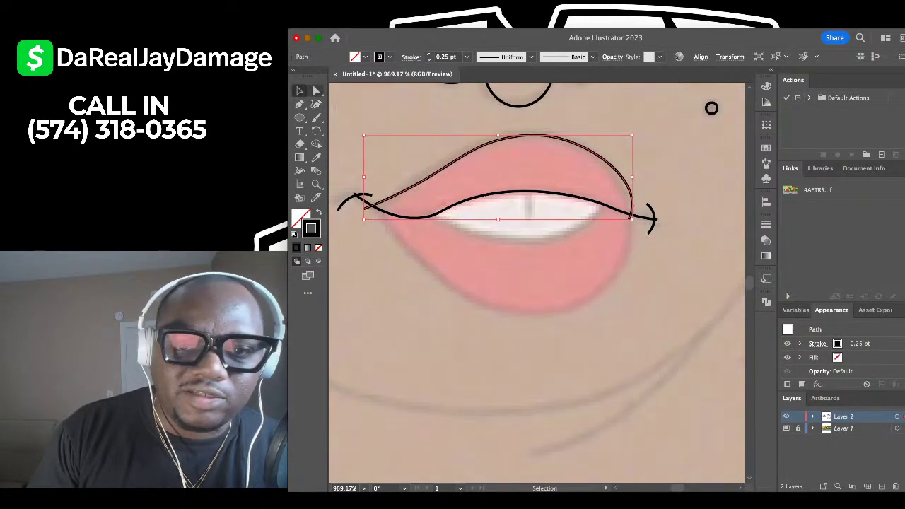
click(383, 254)
Trace the lower lip's outer edge with the Curvature tool from the left mouth corner around the bottom to just above the right corner.
click(316, 104)
scroll(394, 223, up, 3)
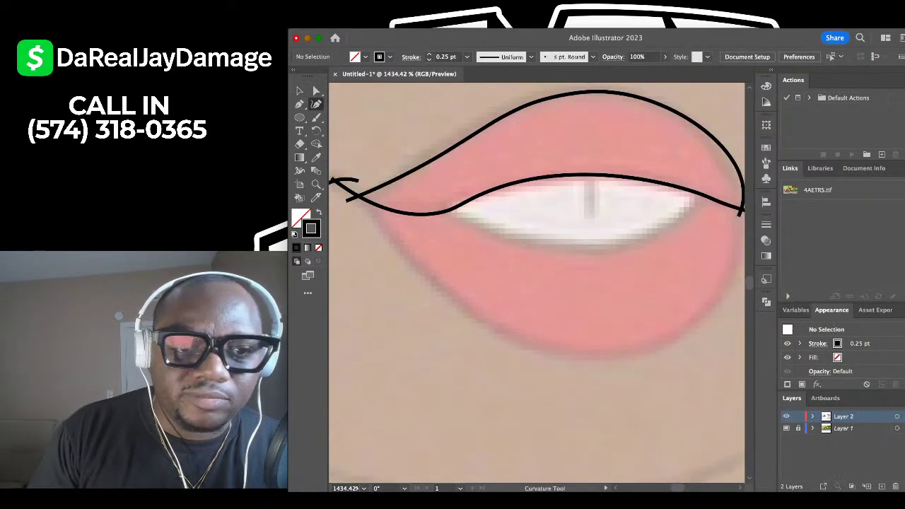
click(354, 187)
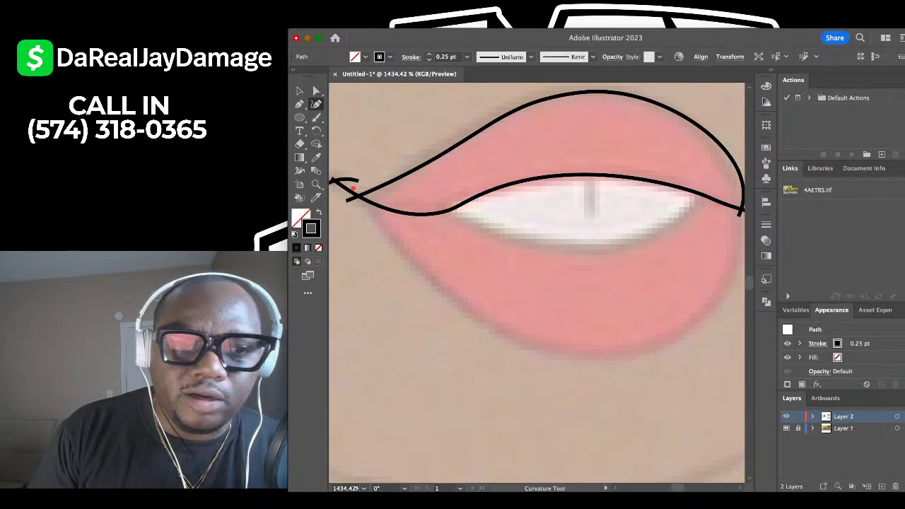
scroll(405, 266, down, 2)
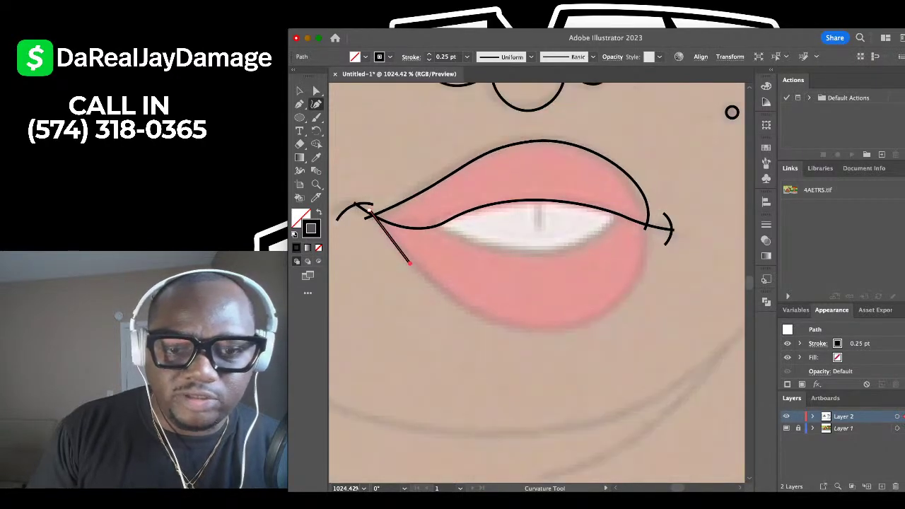
click(488, 322)
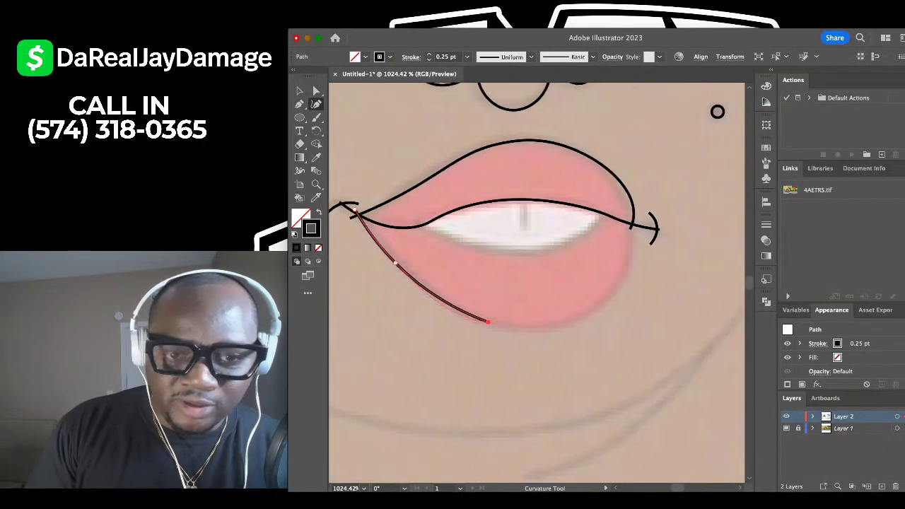
click(540, 329)
click(590, 311)
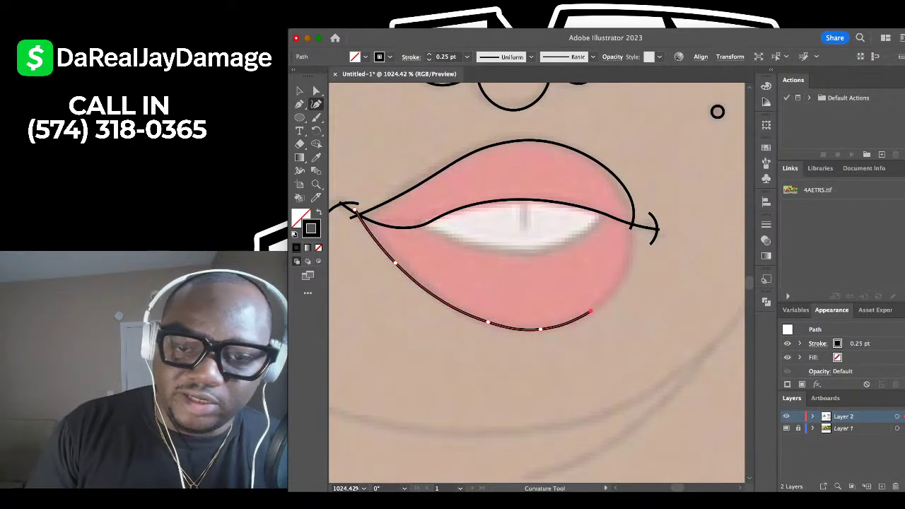
scroll(622, 262, up, 2)
click(631, 252)
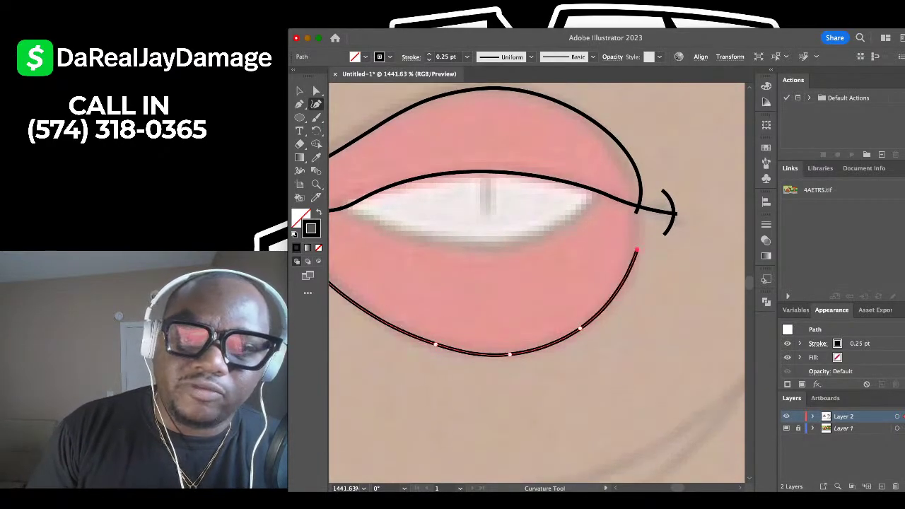
scroll(630, 253, up, 2)
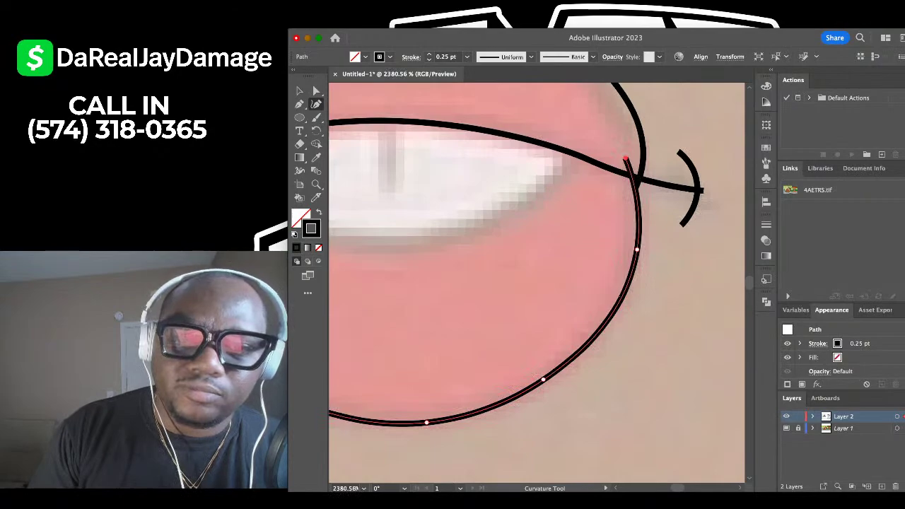
Move the lower lip outline's anchor below the right mouth corner up and slightly outward, and deselect the path.
drag(637, 249, 645, 205)
scroll(645, 205, down, 5)
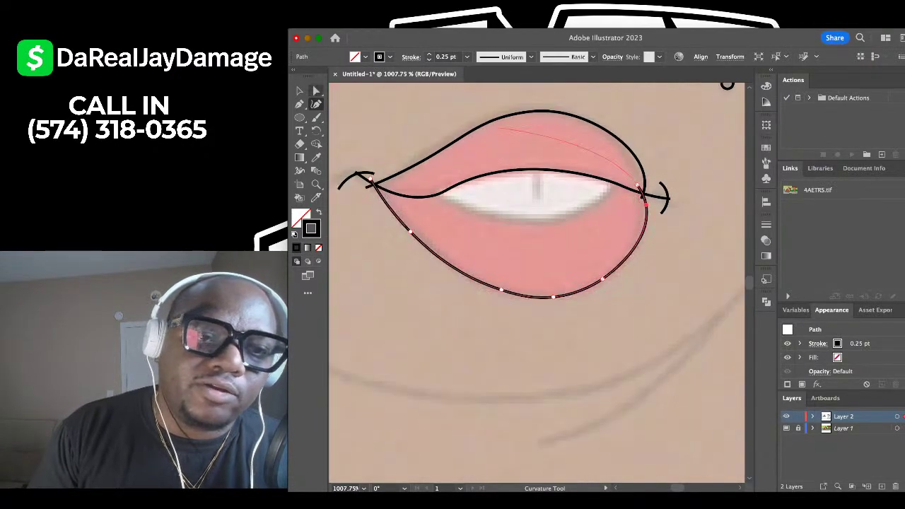
click(299, 91)
click(382, 131)
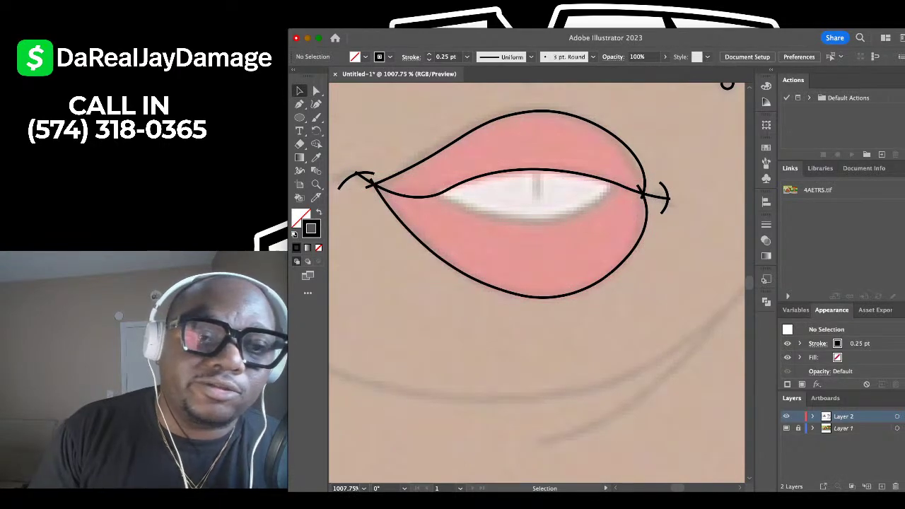
Trace the lower edge of the teeth with a three-point Curvature path whose ends cross the mouth line, and deselect it.
key(shift+grave)
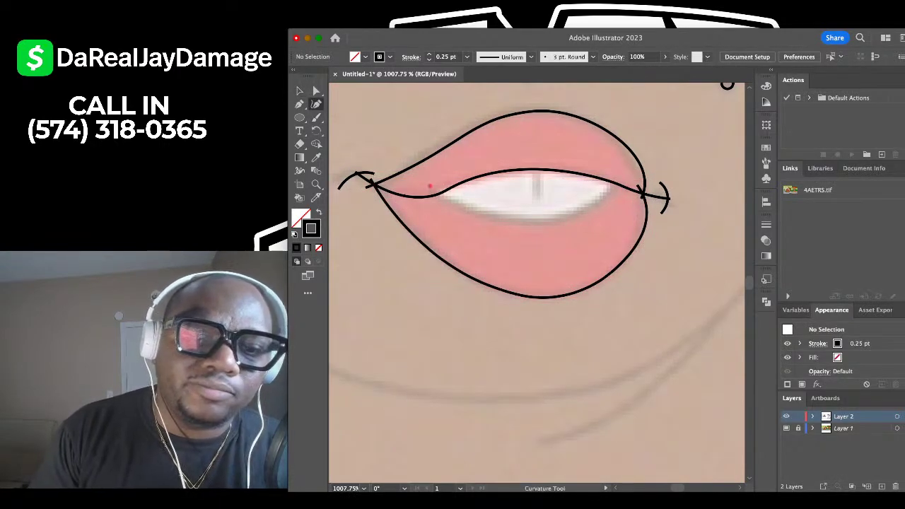
click(430, 186)
click(538, 222)
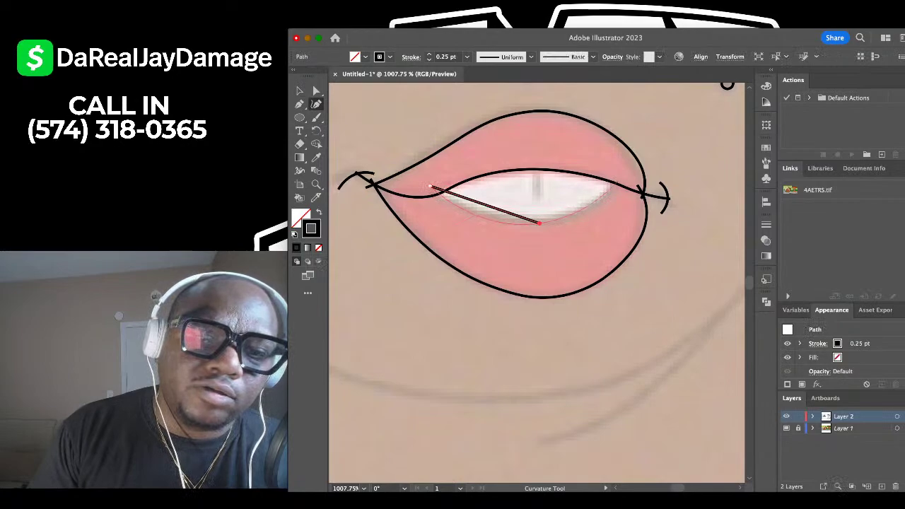
click(625, 178)
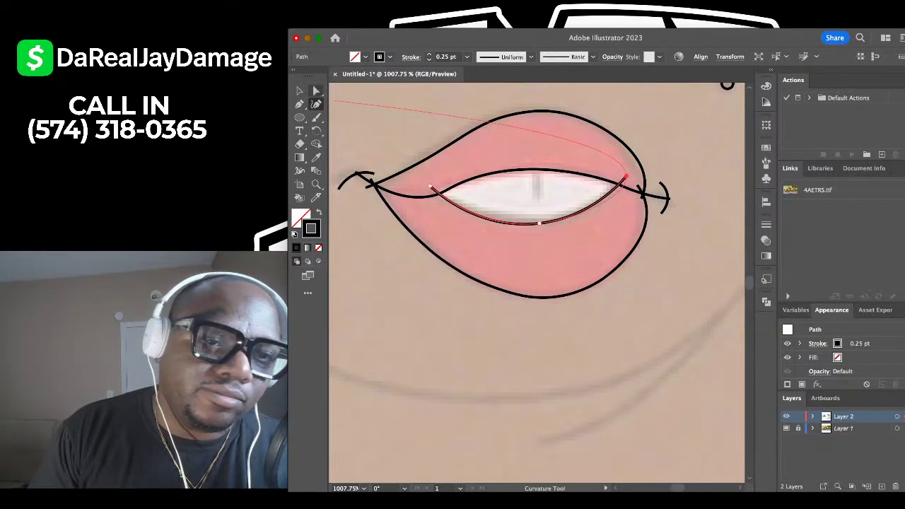
click(299, 90)
click(357, 140)
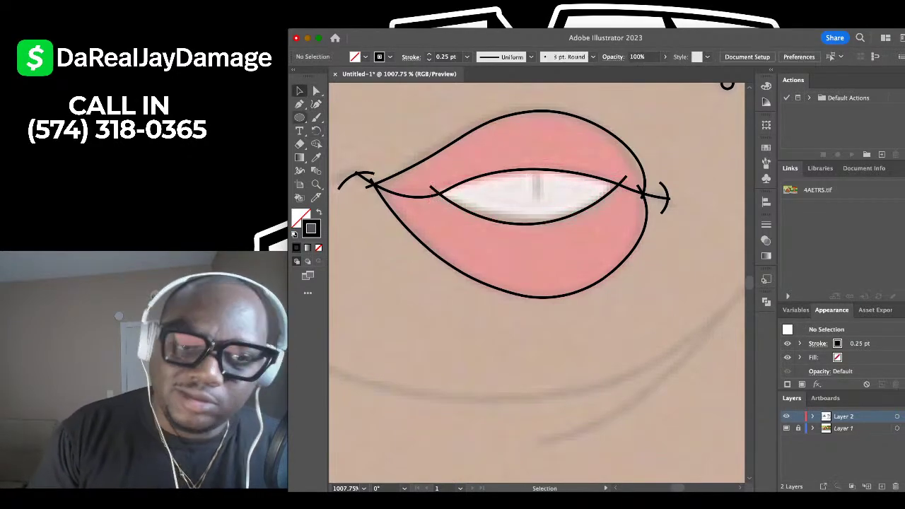
Draw a short vertical line segment over the gap between the front teeth, crossing the mouth line, and deselect it.
key(backslash)
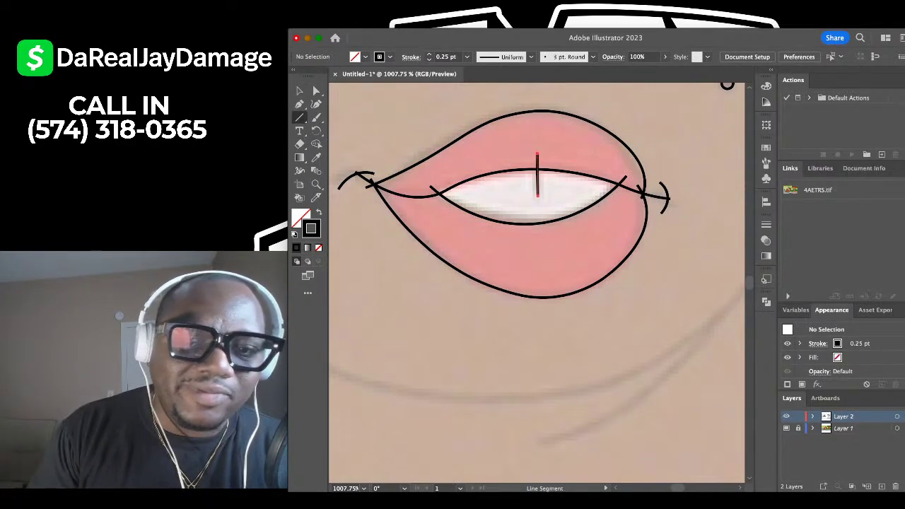
drag(537, 196, 537, 197)
key(v)
key(super+shift+a)
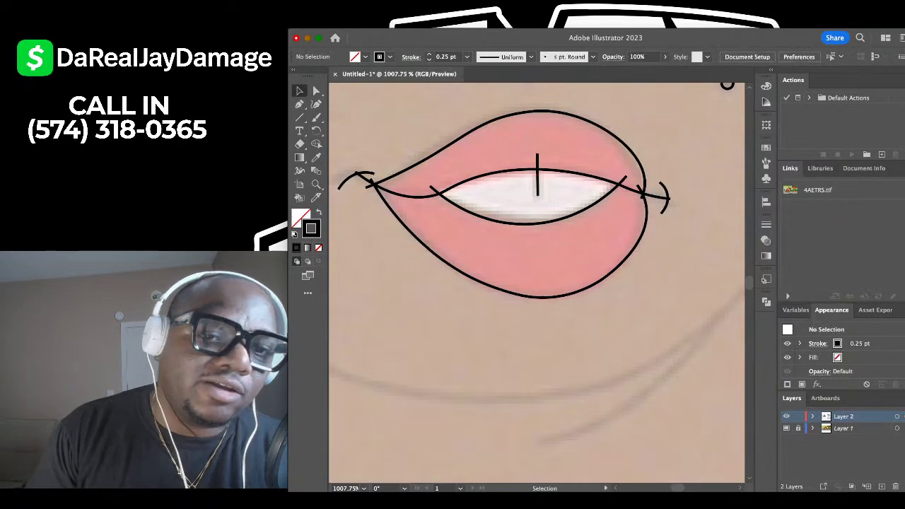
Trace the chin and jawline with a Curvature path between the two hair sides, shift its lowest anchor slightly right, and deselect it.
scroll(506, 212, down, 6)
scroll(416, 116, up, 2)
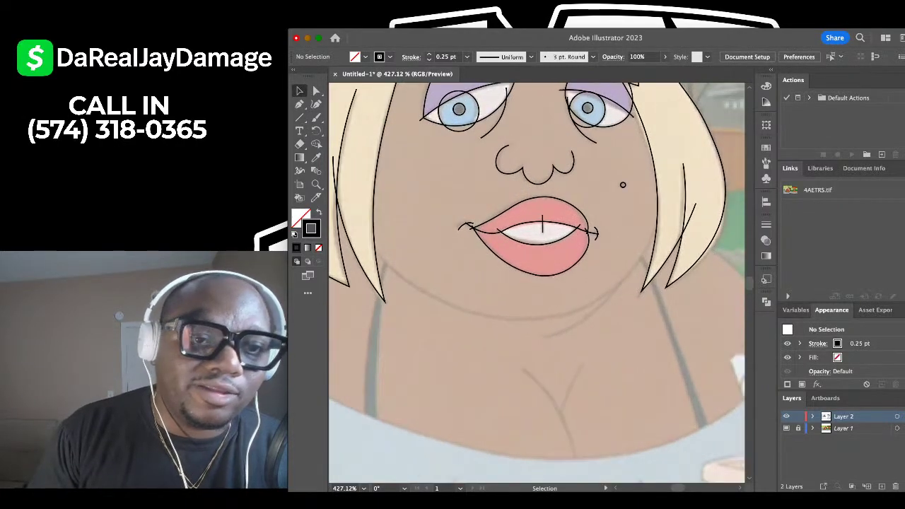
click(316, 104)
click(360, 225)
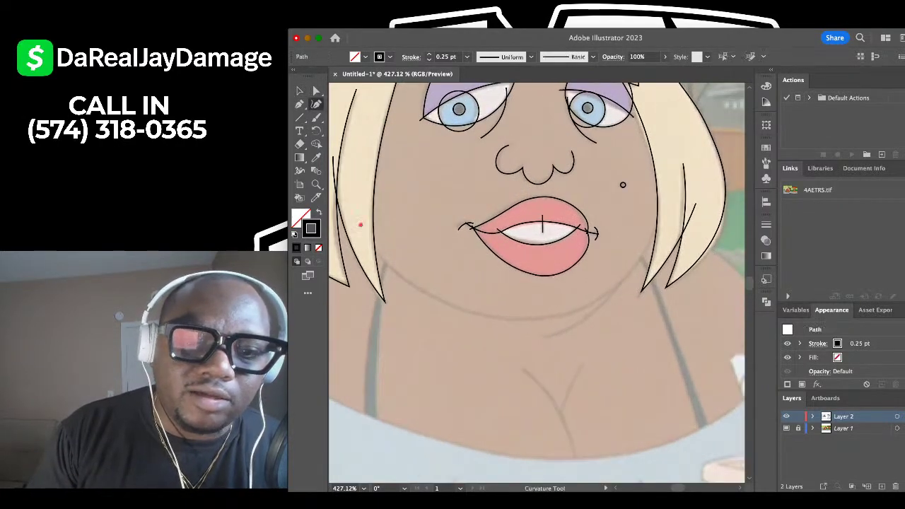
click(534, 318)
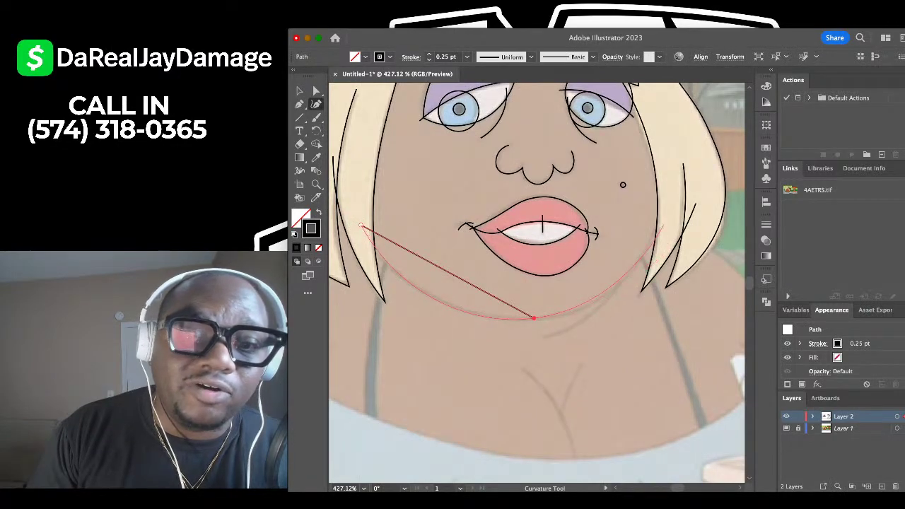
click(663, 216)
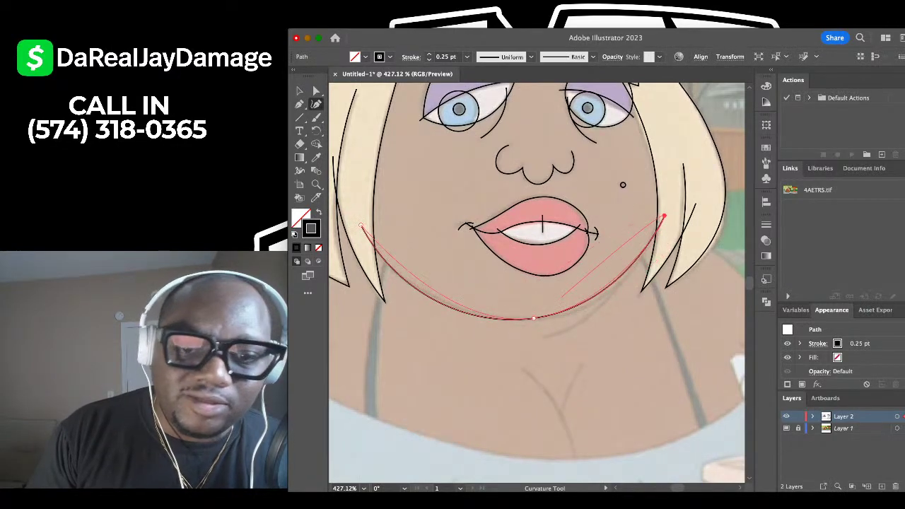
mouse_move(534, 318)
mouse_down()
mouse_move(565, 311)
mouse_move(550, 318)
mouse_up()
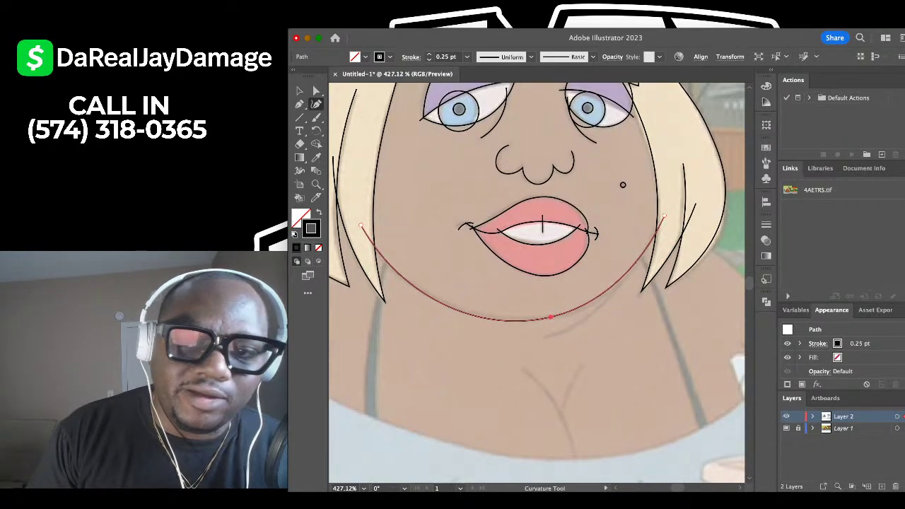
click(300, 91)
click(555, 260)
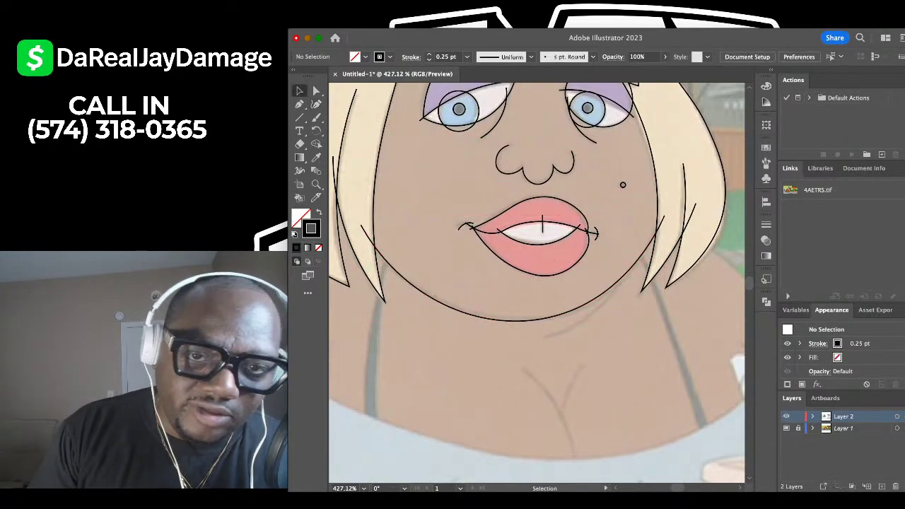
Trace the inner edge of the left shoulder strap with the Curvature tool from above the jawline into the dress, and deselect it.
scroll(417, 171, down, 5)
scroll(417, 178, up, 3)
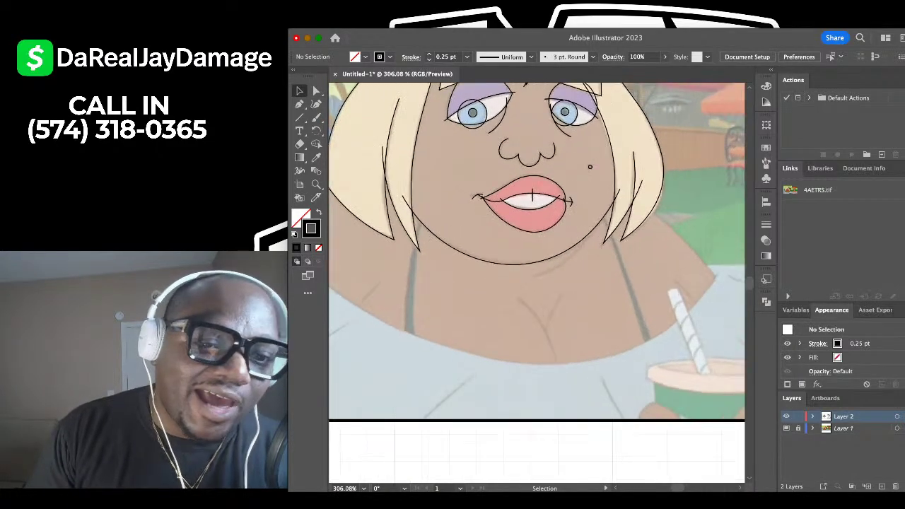
scroll(536, 282, down, 3)
key(shift+grave)
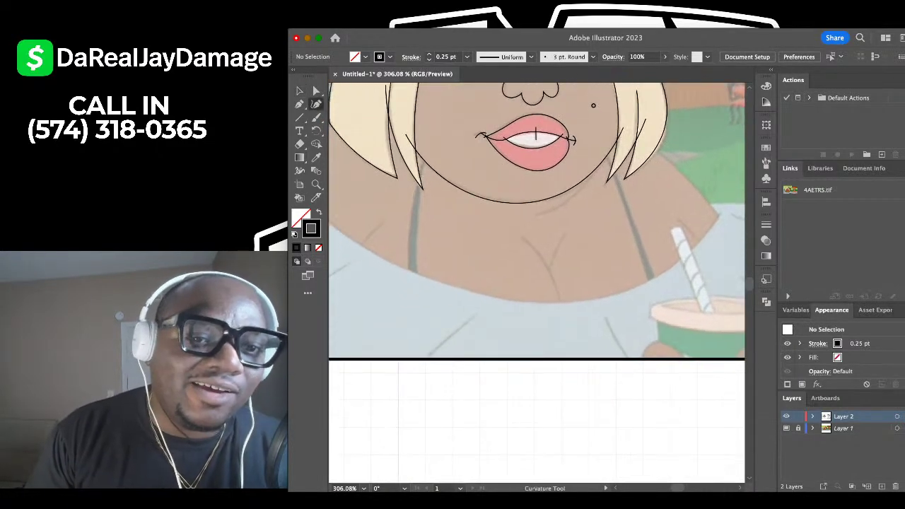
scroll(413, 149, up, 3)
click(438, 154)
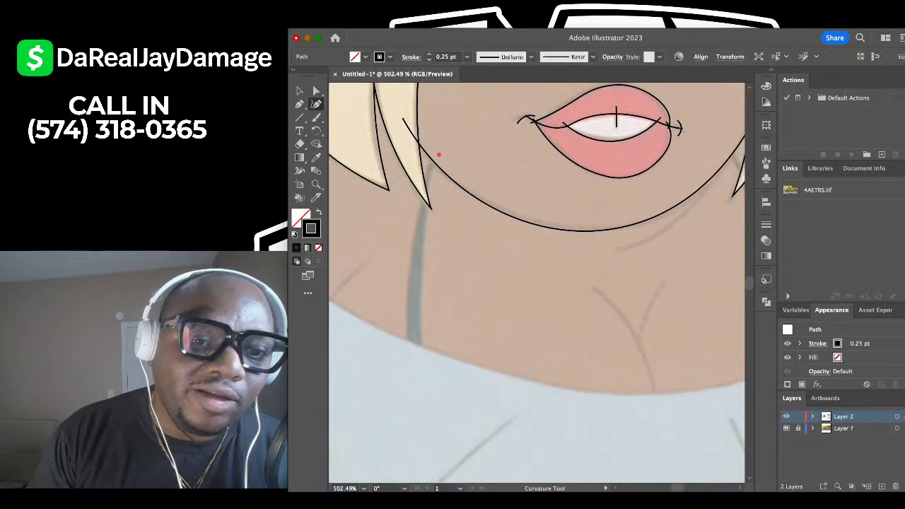
click(425, 240)
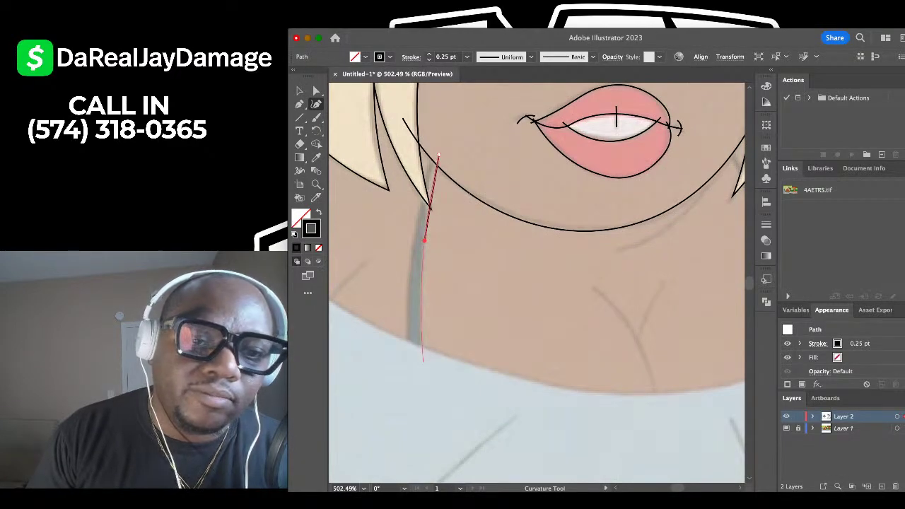
click(422, 361)
scroll(421, 165, up, 3)
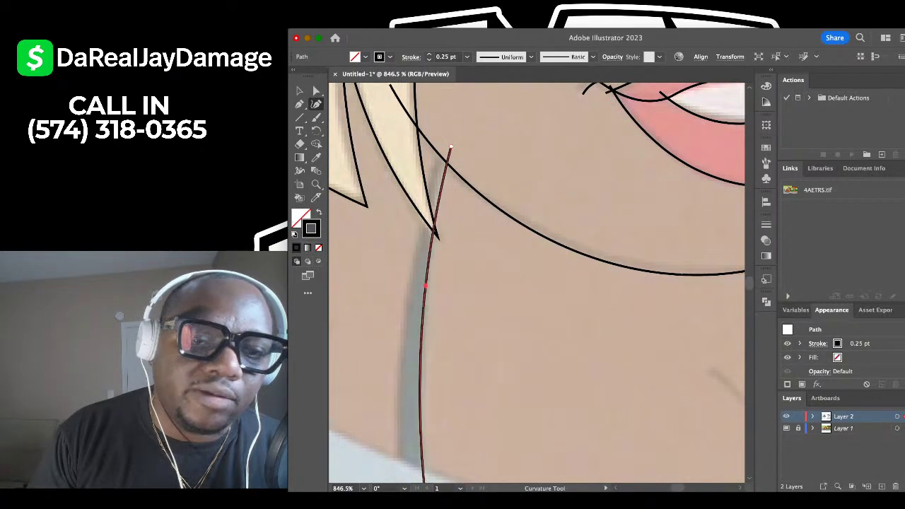
click(300, 91)
click(466, 212)
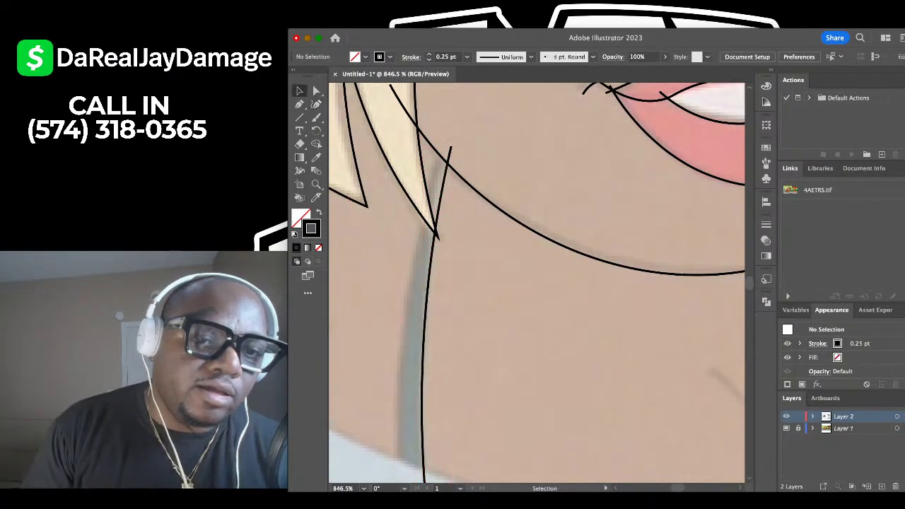
Duplicate the strap line to the left and move the copy's middle and bottom anchors onto the strap's outer edge, then deselect it.
scroll(443, 188, up, 3)
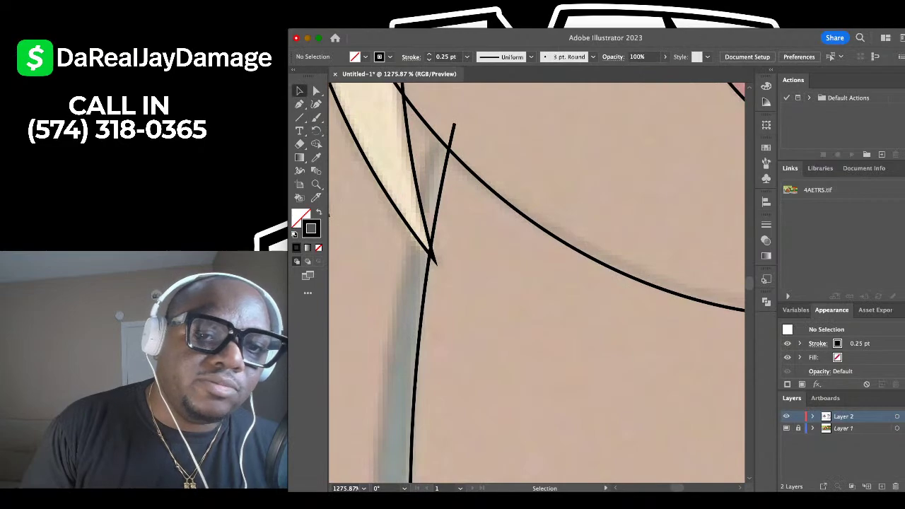
drag(442, 188, 423, 183)
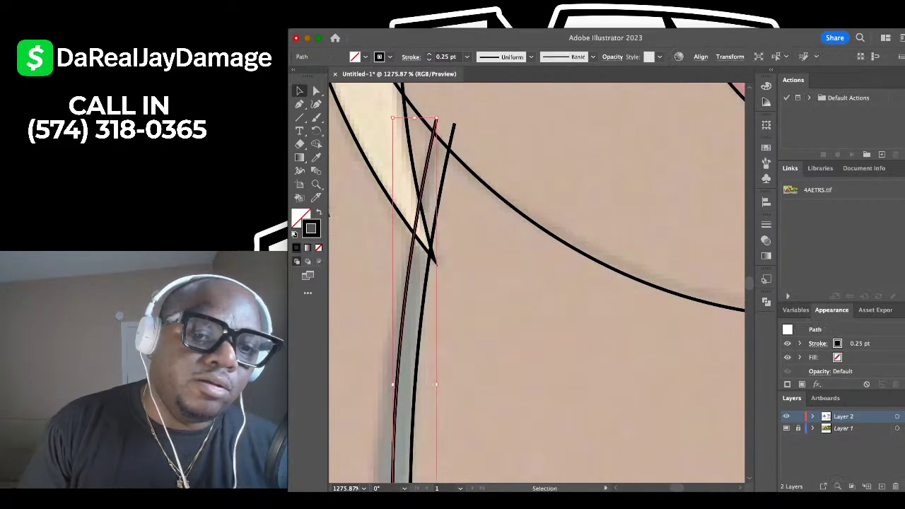
scroll(423, 181, down, 3)
scroll(423, 182, down, 3)
click(316, 104)
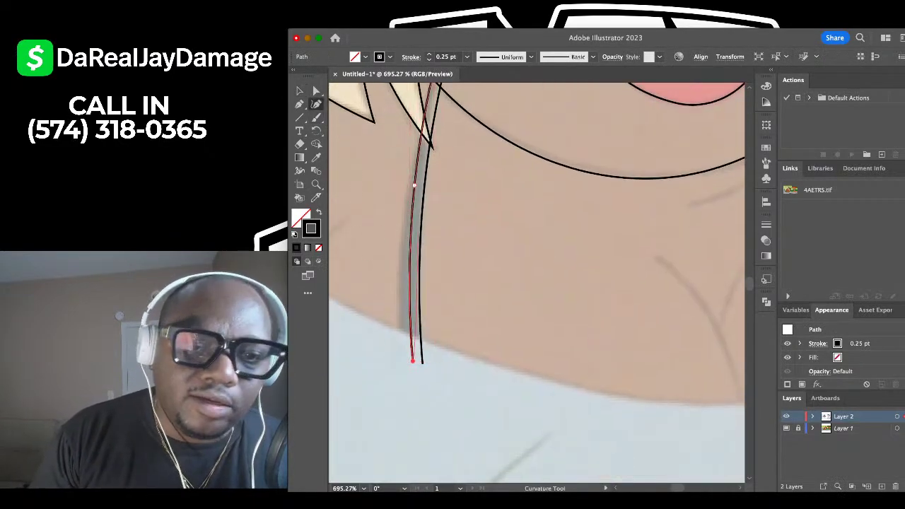
drag(415, 185, 408, 192)
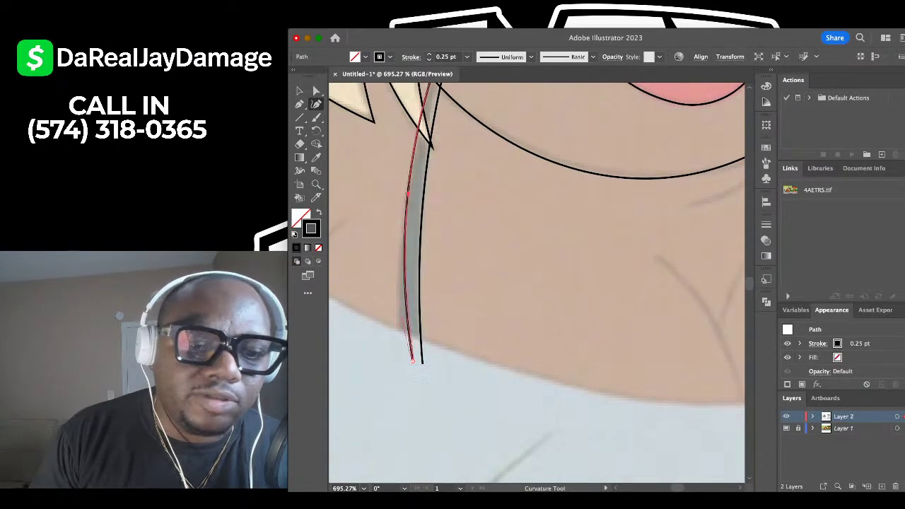
drag(412, 361, 400, 356)
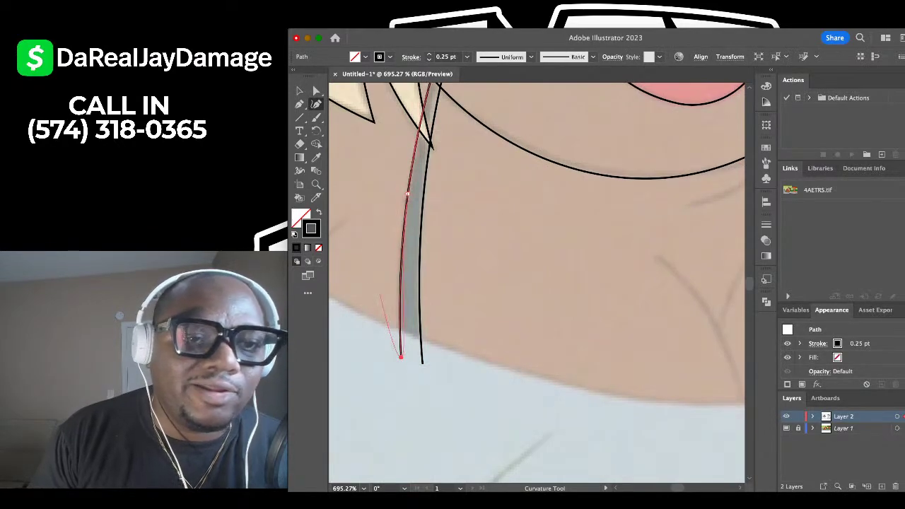
click(300, 90)
click(466, 196)
Trace the outer edge of the right shoulder strap with the Curvature tool from above the jawline into the dress, and deselect everything.
scroll(466, 197, down, 6)
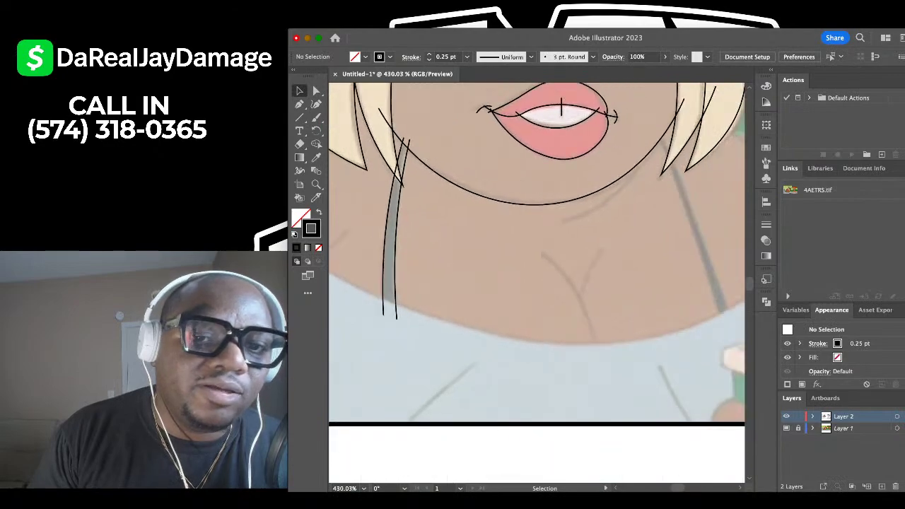
scroll(470, 201, up, 4)
scroll(470, 201, right, 3)
click(316, 104)
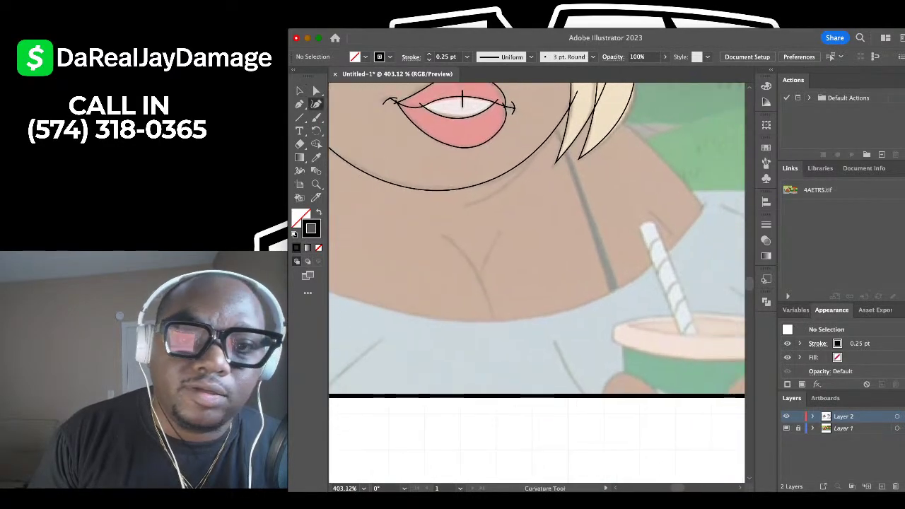
scroll(484, 134, up, 4)
click(570, 114)
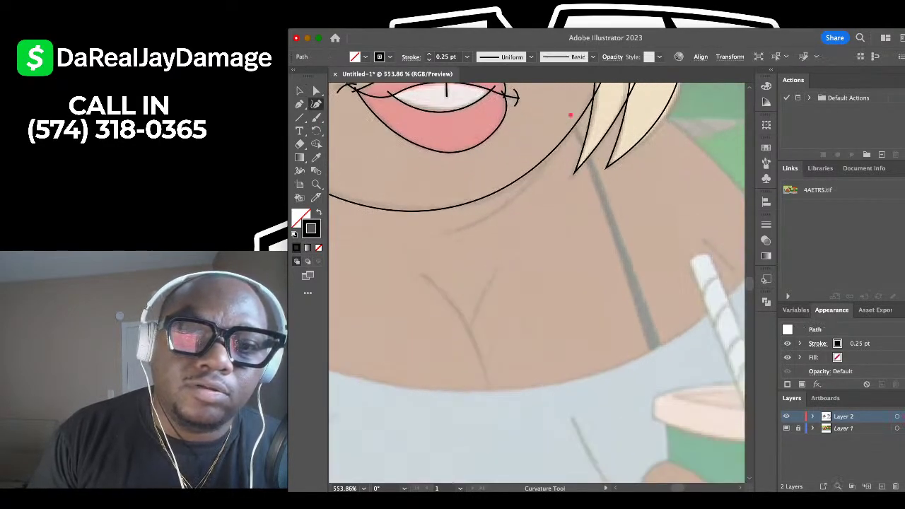
click(613, 209)
click(661, 352)
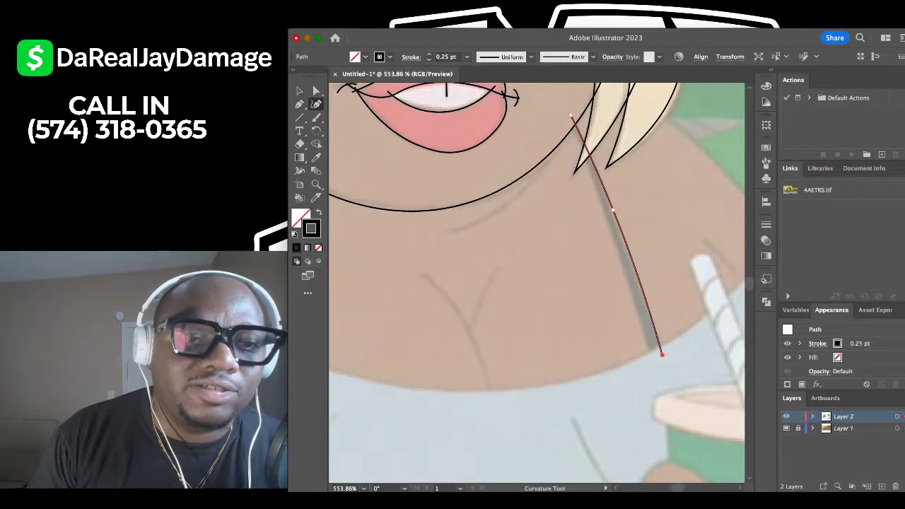
key(v)
click(448, 152)
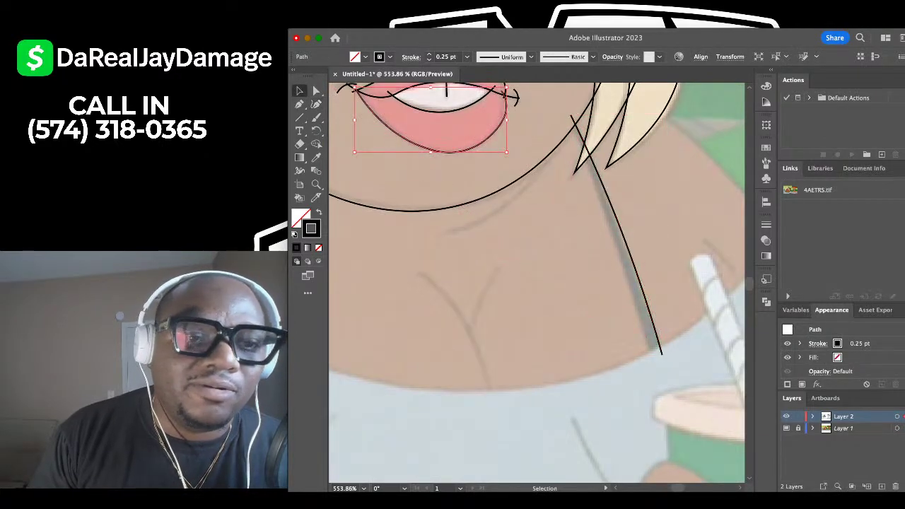
key(shift+grave)
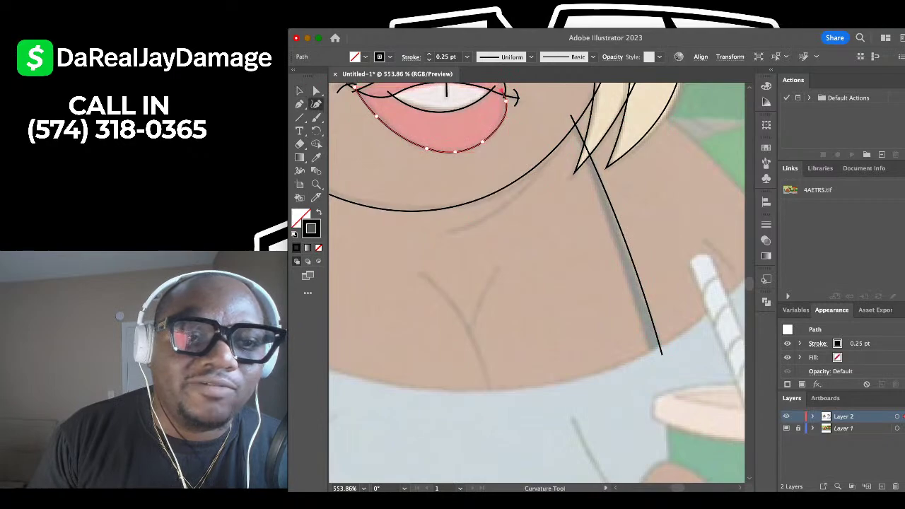
key(v)
key(super+shift+a)
Trace the inner edge of the right shoulder strap with a Curvature path ending just inside the dress, and deselect it.
key(shift+grave)
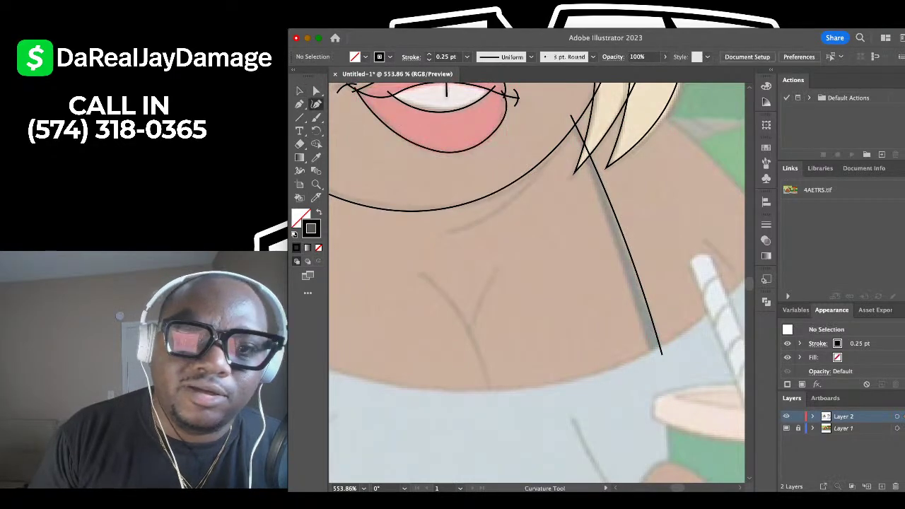
scroll(550, 165, up, 2)
click(556, 110)
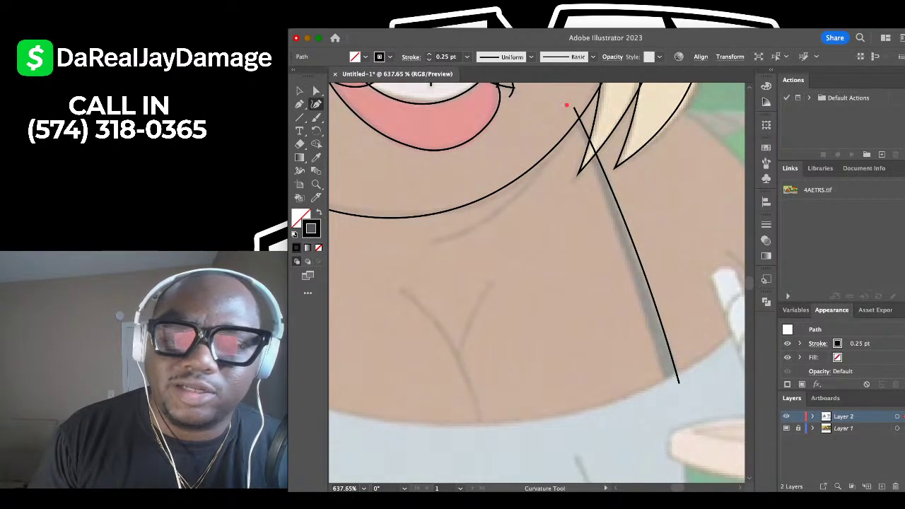
click(668, 401)
drag(660, 376, 661, 373)
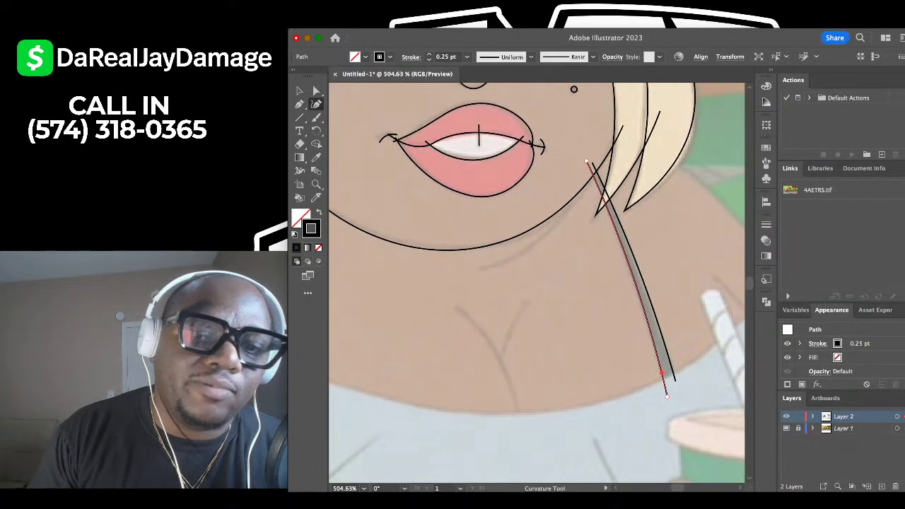
scroll(656, 372, down, 1)
click(300, 91)
click(385, 119)
Draw the dress neckline as a three-anchor Curvature path from the left shoulder through the lowest part to the right shoulder.
scroll(423, 130, down, 4)
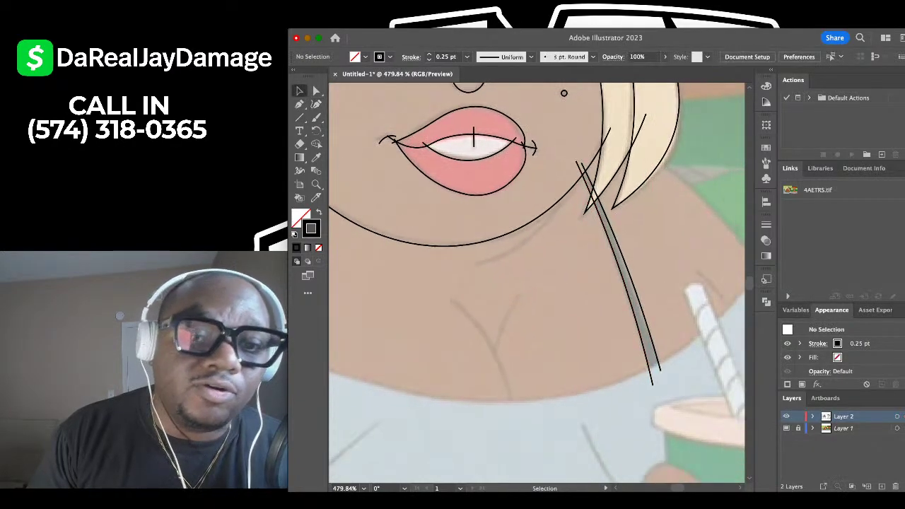
scroll(536, 283, left, 5)
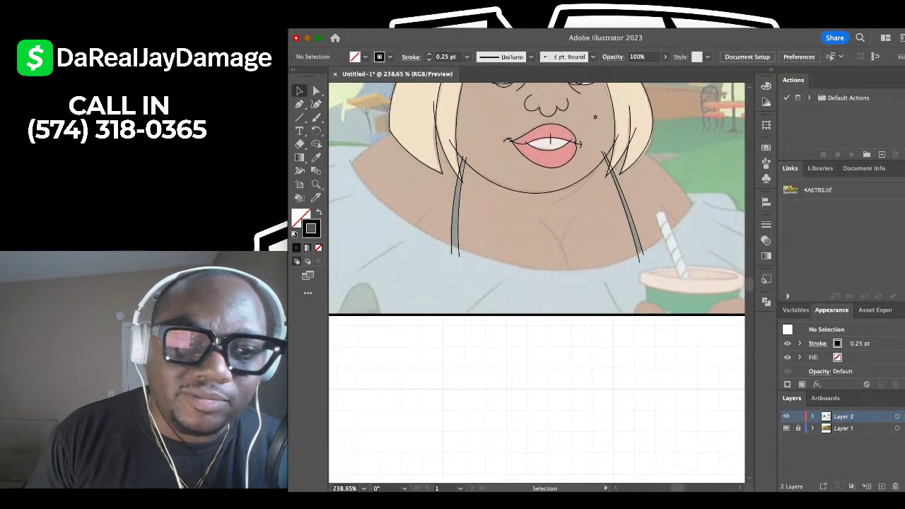
scroll(536, 283, up, 1)
key(shift+grave)
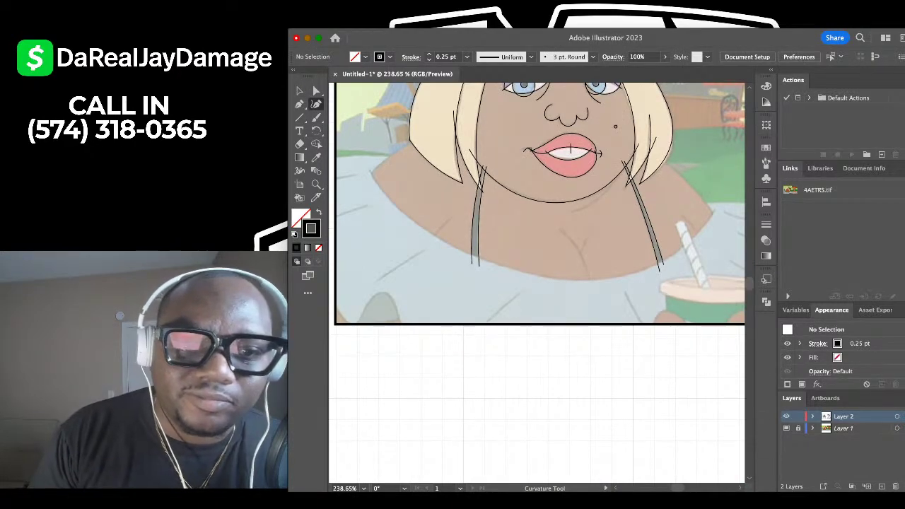
click(368, 165)
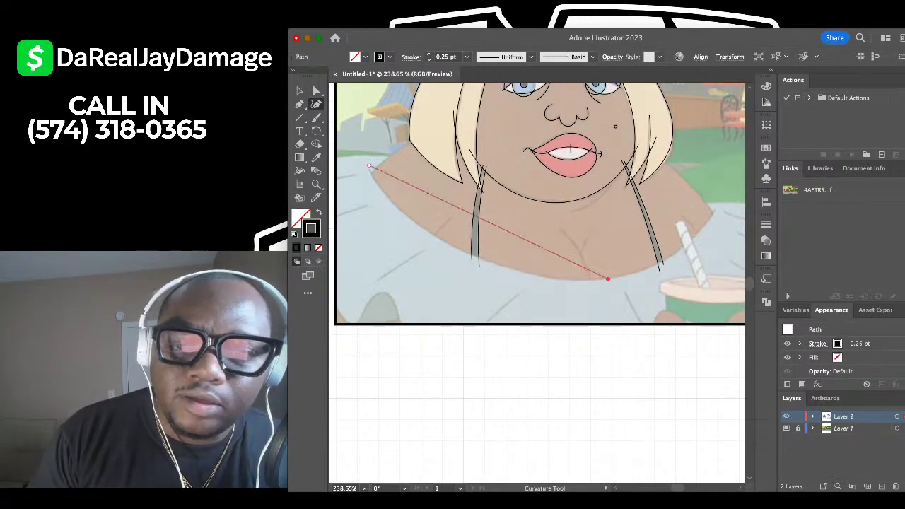
click(607, 278)
click(717, 209)
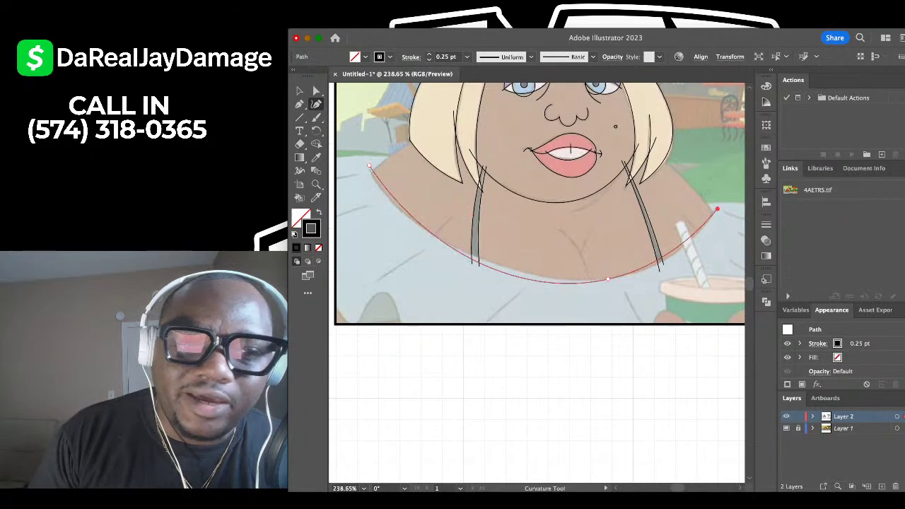
Move the neckline's middle anchor toward the right strap, add two shaping anchors on its left side to fit the reference, and deselect it.
drag(607, 278, 669, 257)
scroll(670, 257, left, 3)
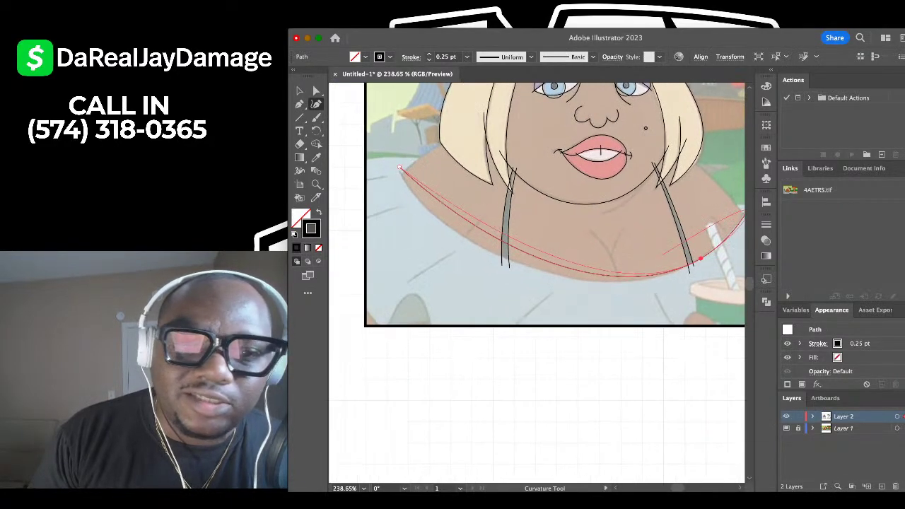
click(701, 258)
drag(452, 211, 409, 186)
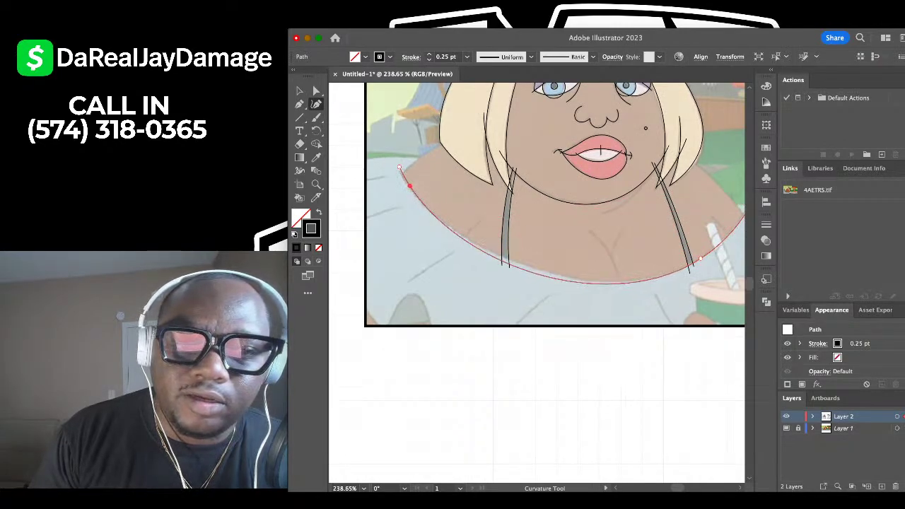
drag(479, 249, 484, 249)
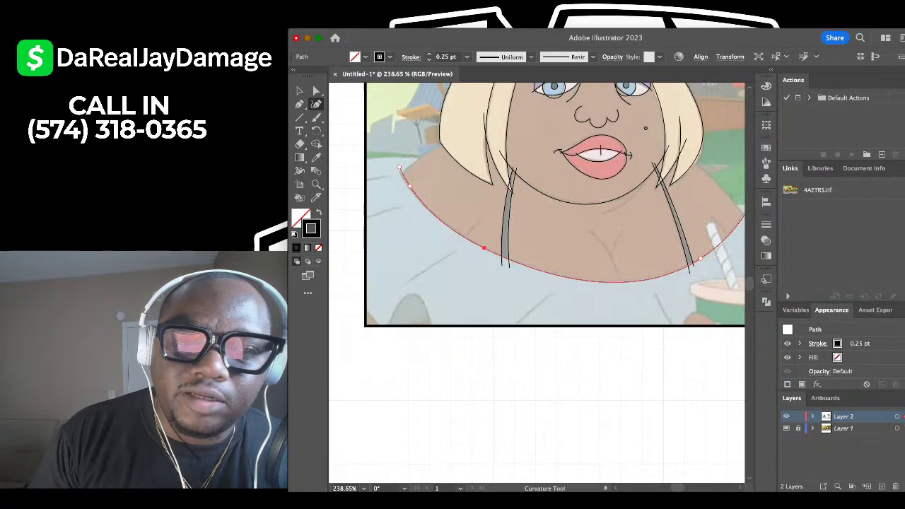
scroll(484, 249, up, 1)
scroll(484, 248, left, 1)
key(v)
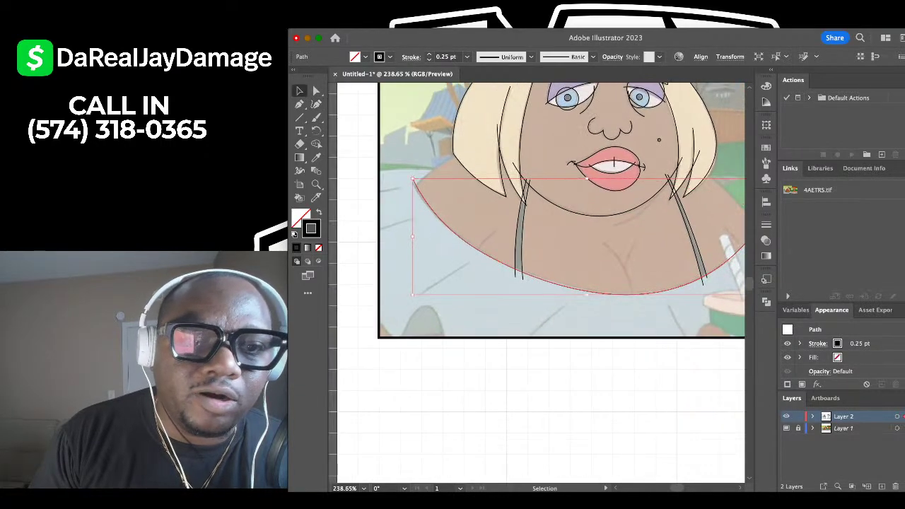
click(403, 141)
Trace the top edge of the left sleeve with a gently arched Curvature path from outside the artboard to the shoulder, and deselect it.
scroll(403, 141, up, 4)
scroll(537, 283, down, 1)
scroll(537, 283, left, 1)
key(shift+grave)
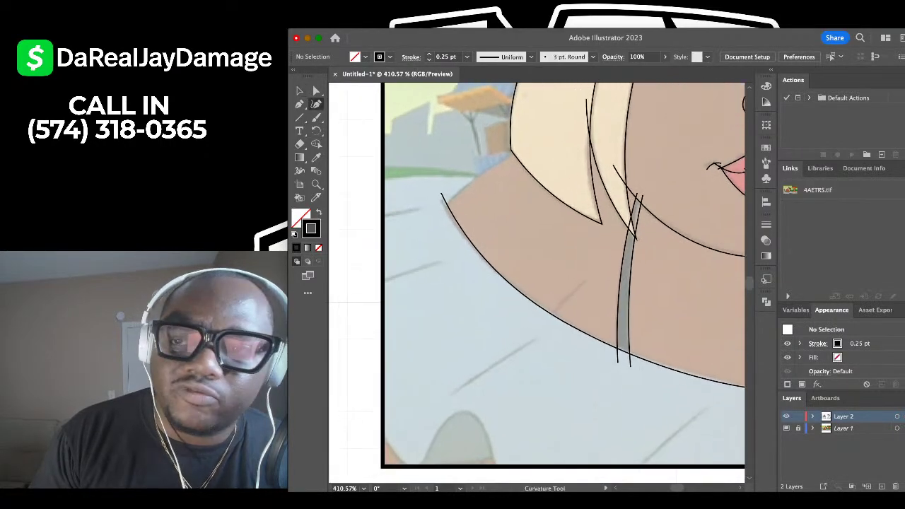
scroll(385, 165, up, 1)
click(366, 190)
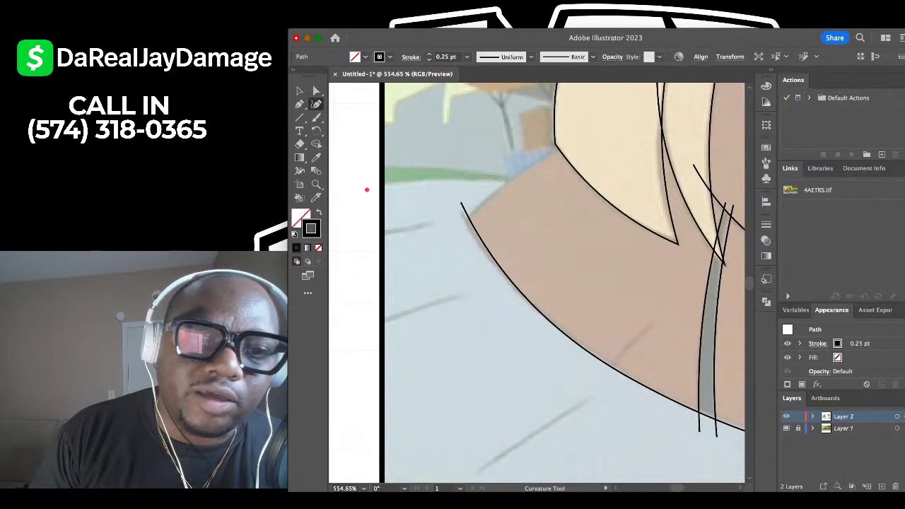
click(526, 182)
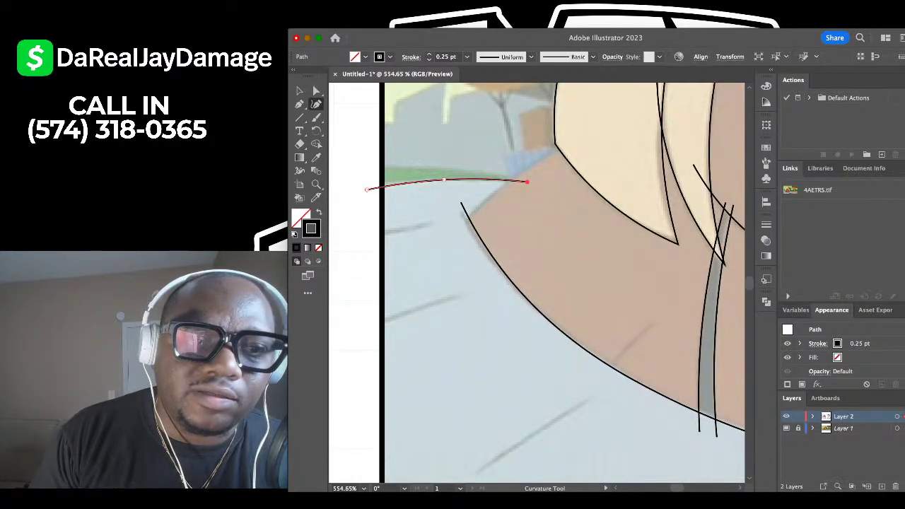
key(v)
key(super+shift+a)
Trace two short fold lines on the left sleeve and a longer one below the neckline's left side with line segments.
scroll(466, 119, down, 2)
scroll(537, 282, down, 2)
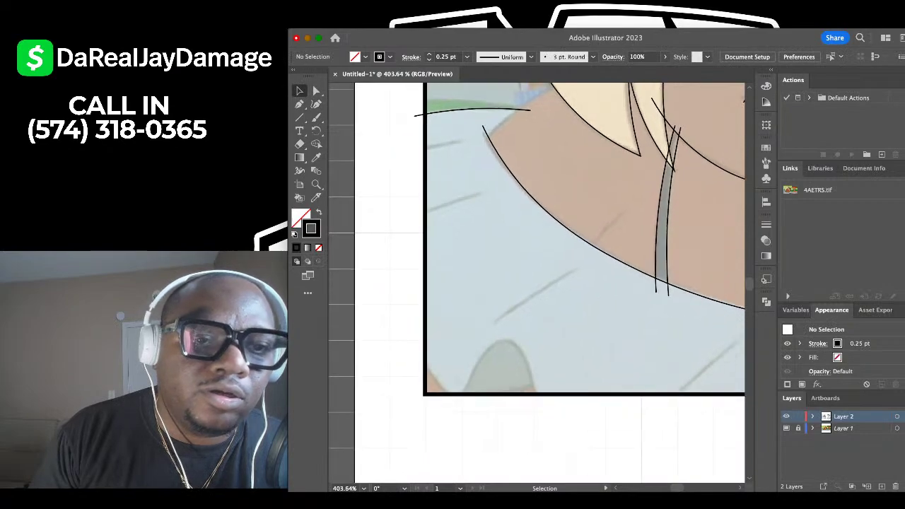
key(backslash)
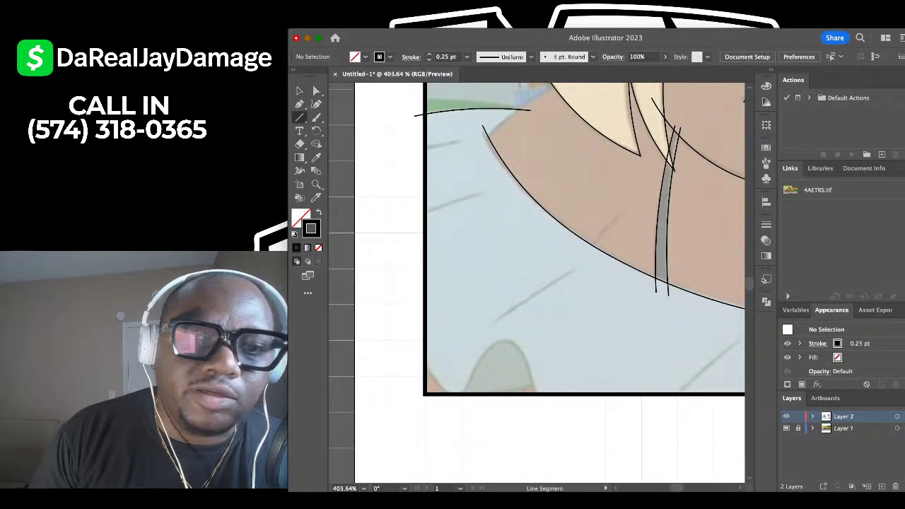
drag(466, 141, 466, 141)
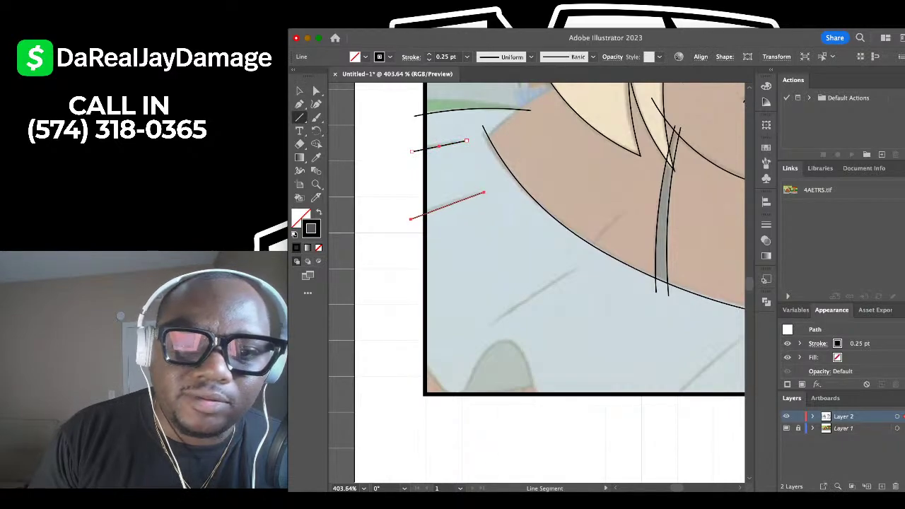
drag(484, 192, 483, 192)
scroll(537, 282, down, 2)
scroll(537, 282, right, 3)
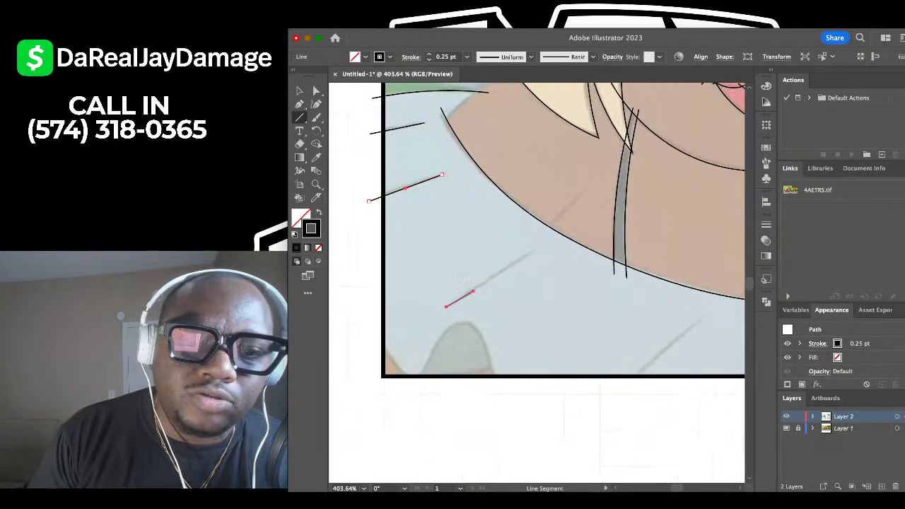
scroll(537, 283, down, 2)
scroll(537, 283, right, 3)
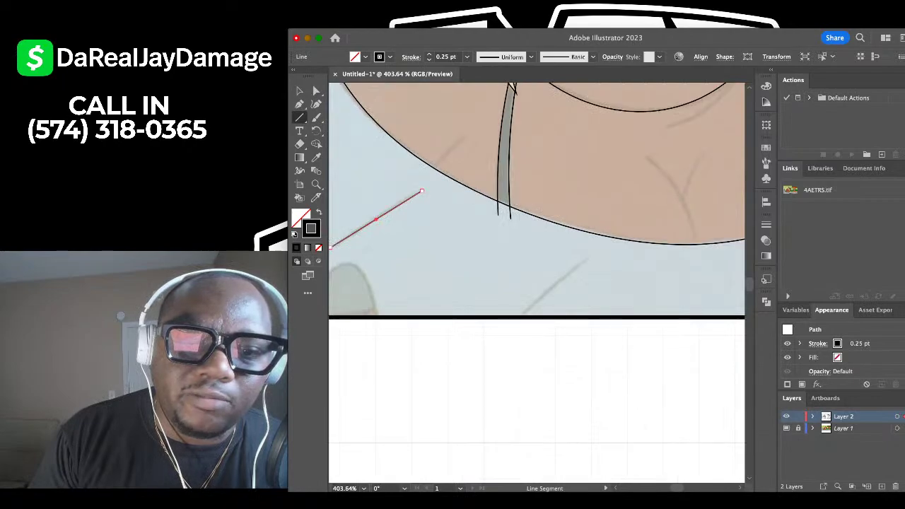
Draw line segments over the two dress folds below the neckline, one between the straps and one beside the cup, and deselect.
drag(530, 307, 584, 262)
scroll(584, 262, down, 3)
scroll(584, 263, right, 4)
scroll(555, 276, up, 3)
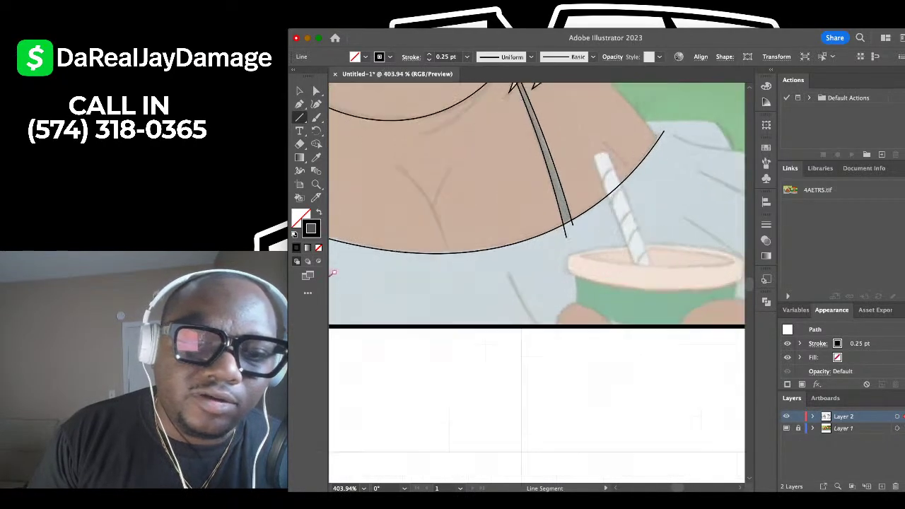
drag(537, 334, 551, 345)
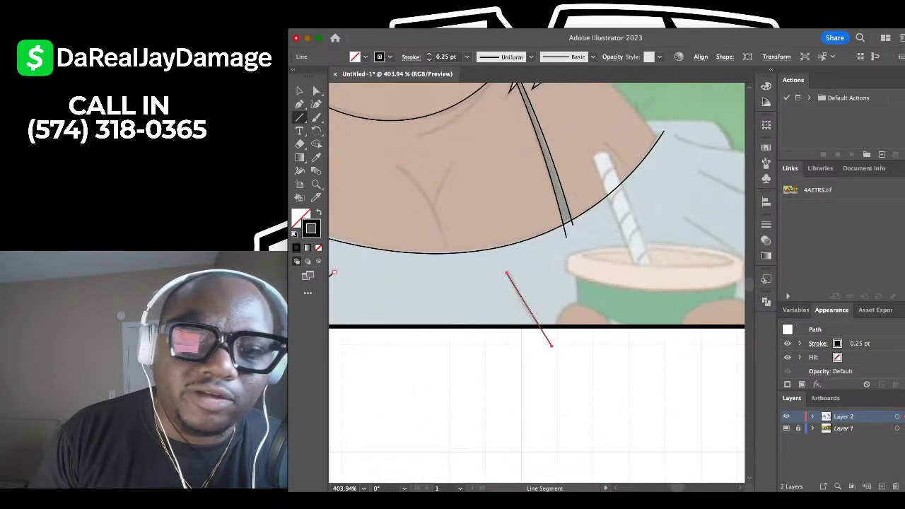
scroll(537, 283, right, 3)
scroll(537, 282, right, 1)
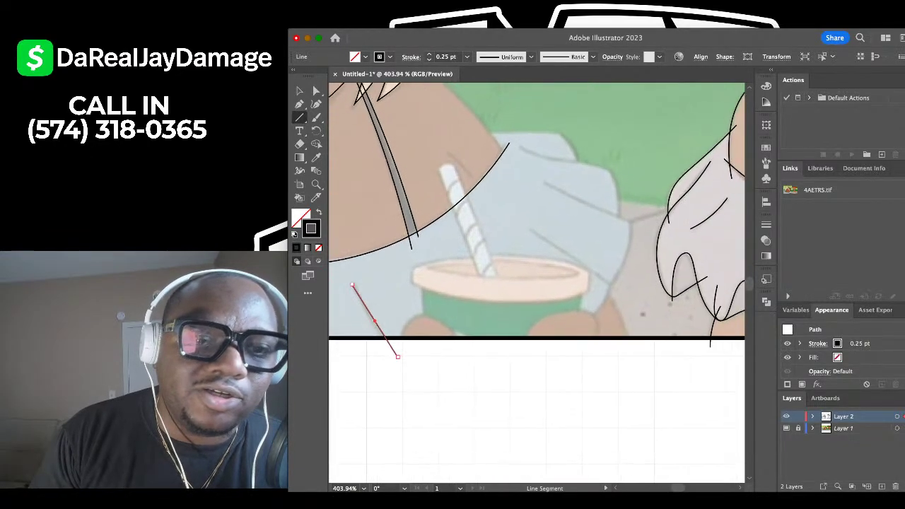
click(300, 104)
key(v)
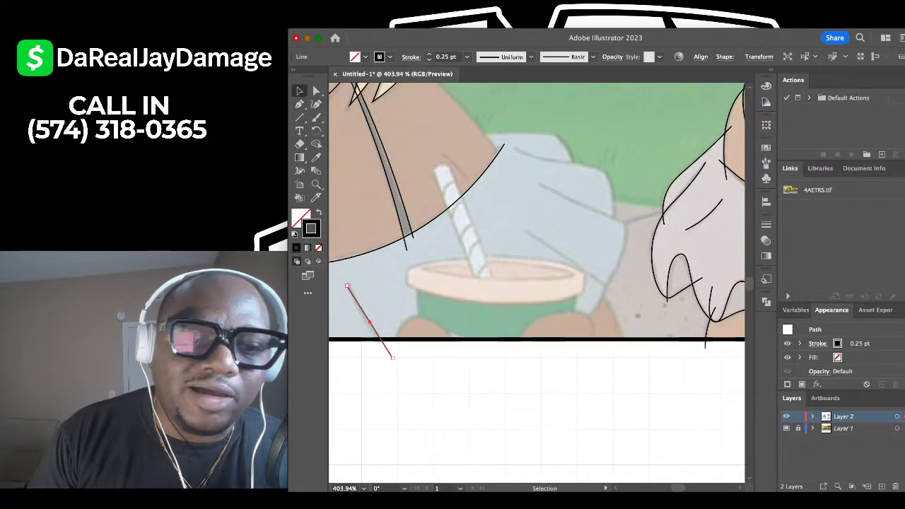
key(super+shift+a)
Bend the fold line beside the cup slightly to the left at its middle with the Curvature tool.
scroll(537, 283, left, 2)
scroll(537, 282, down, 1)
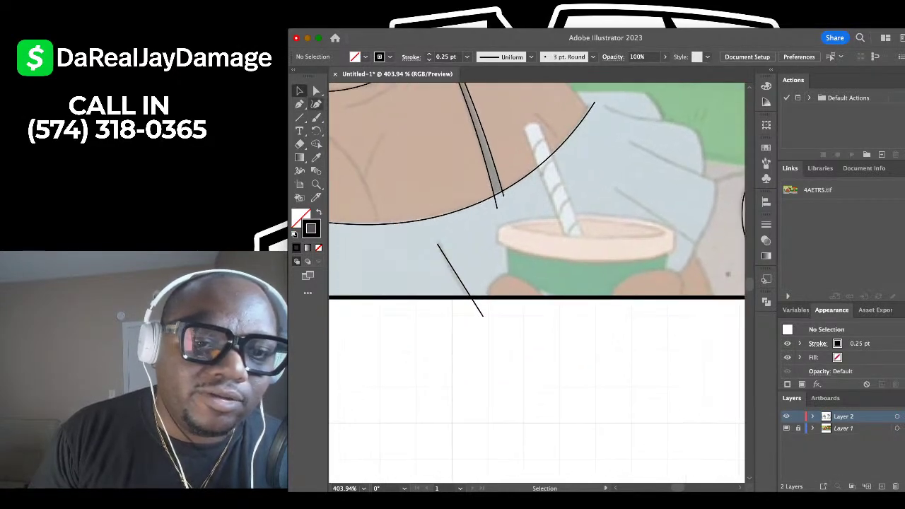
click(316, 104)
click(458, 277)
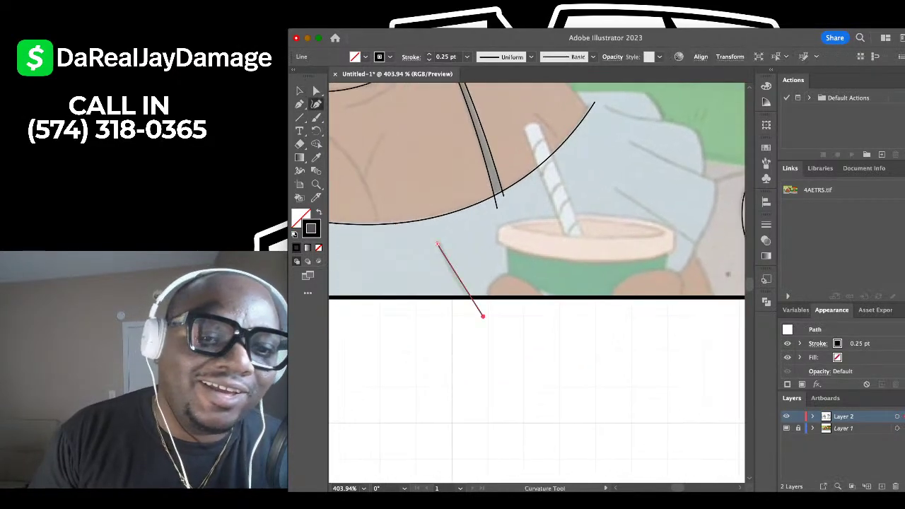
drag(458, 276, 455, 277)
Bend the diagonal fold line below the left strap into a slight curve from its middle with the Curvature tool.
scroll(455, 277, down, 1)
scroll(456, 277, left, 3)
scroll(455, 277, down, 1)
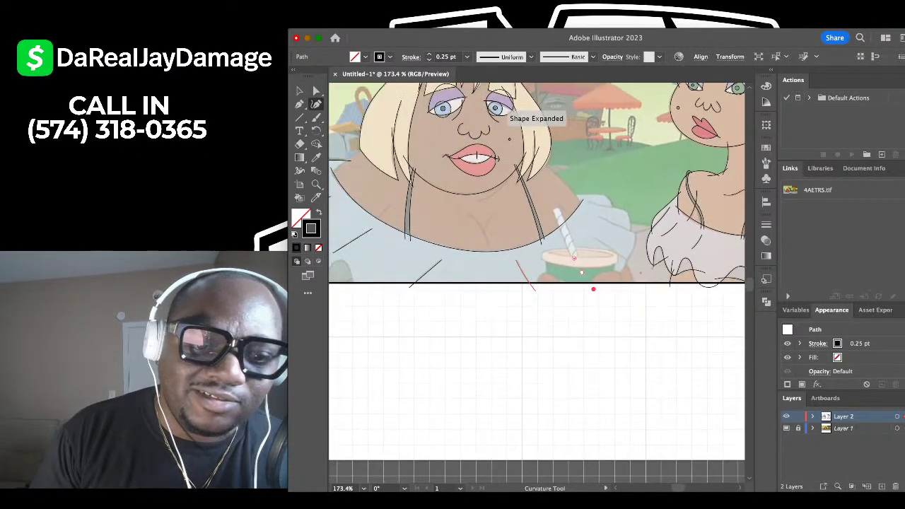
scroll(453, 268, up, 1)
click(468, 273)
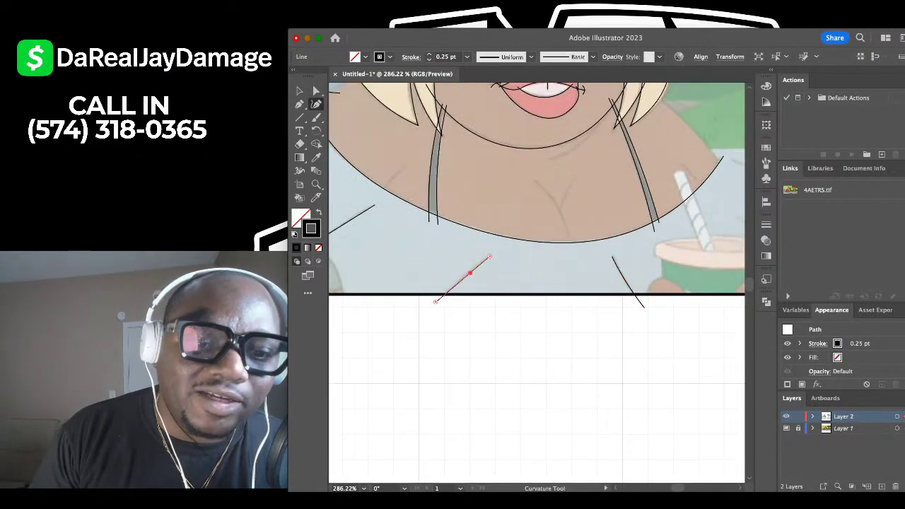
scroll(489, 255, left, 3)
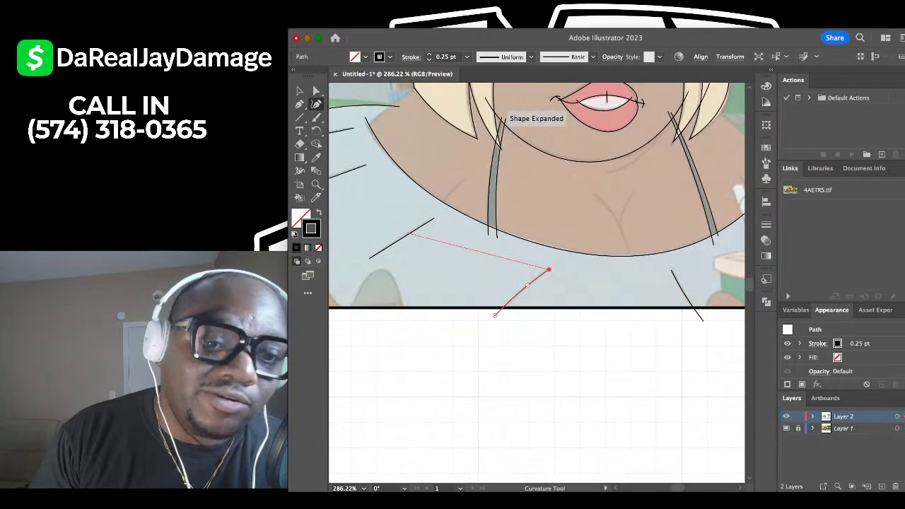
Bend the longer fold line below the neckline's left side into a slight upward curve with the Curvature tool.
click(409, 234)
drag(408, 234, 407, 231)
scroll(408, 232, left, 3)
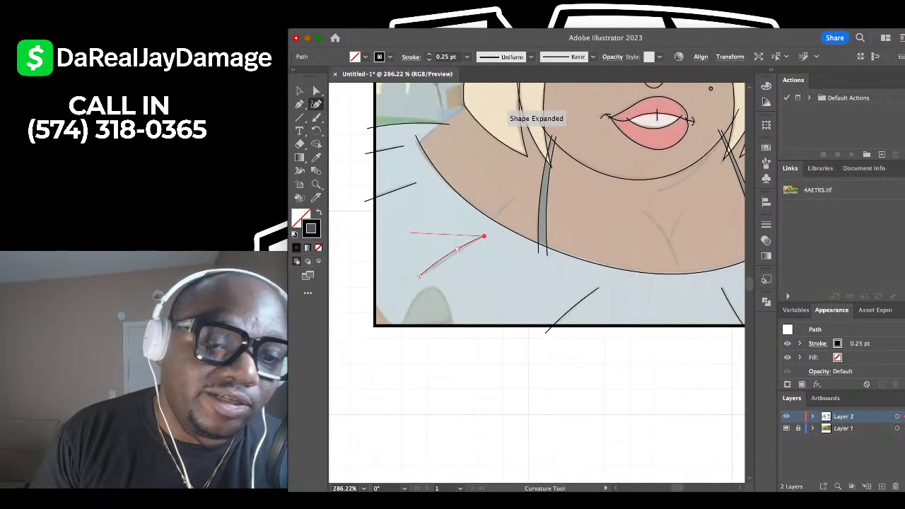
scroll(451, 258, up, 2)
drag(464, 238, 463, 242)
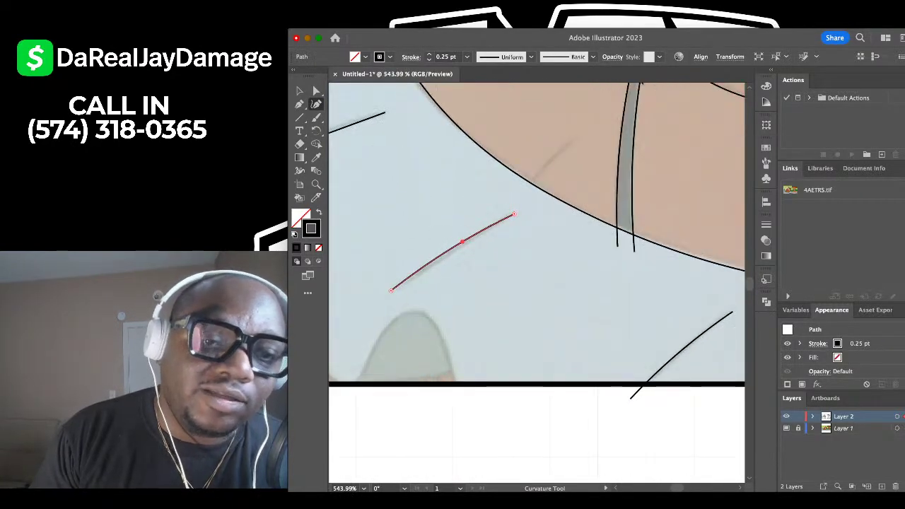
Bend the two short fold lines on the left sleeve slightly upward with the Curvature tool, and deselect.
scroll(462, 241, left, 3)
click(405, 169)
drag(405, 168, 404, 164)
scroll(392, 219, down, 3)
scroll(398, 123, up, 3)
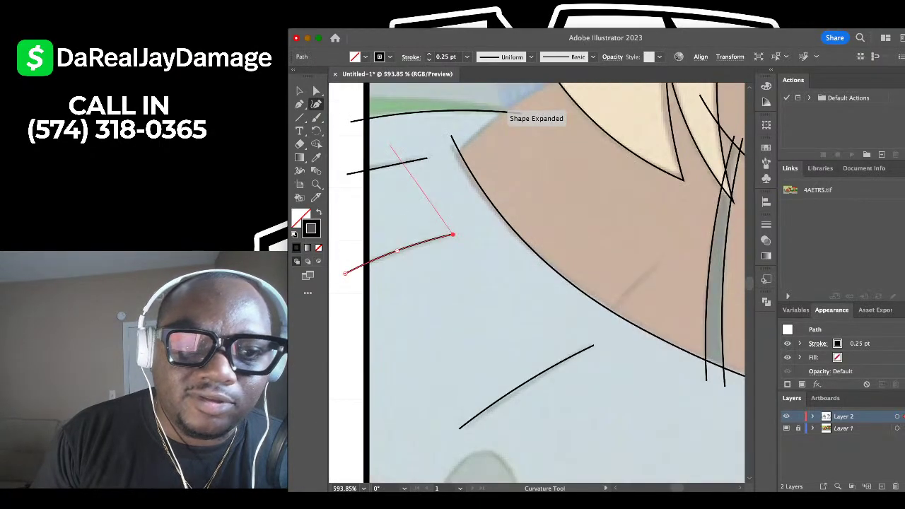
click(427, 157)
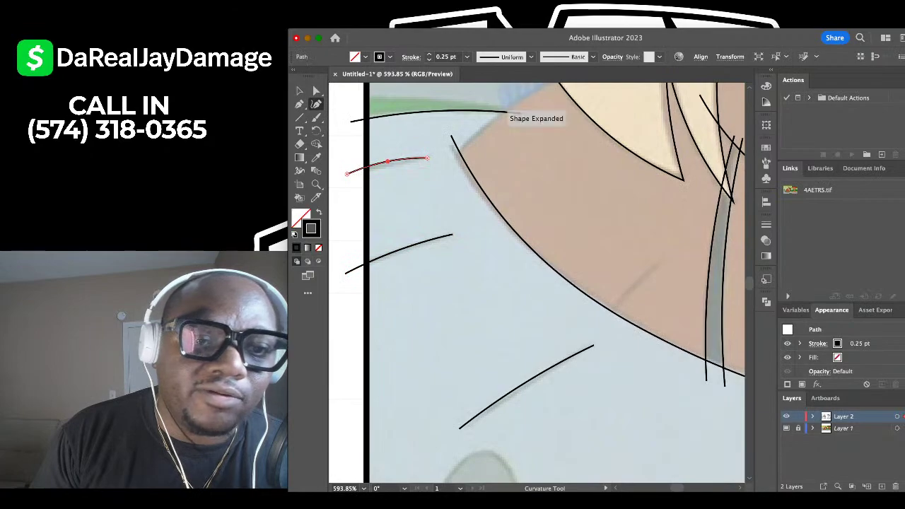
click(300, 90)
click(403, 197)
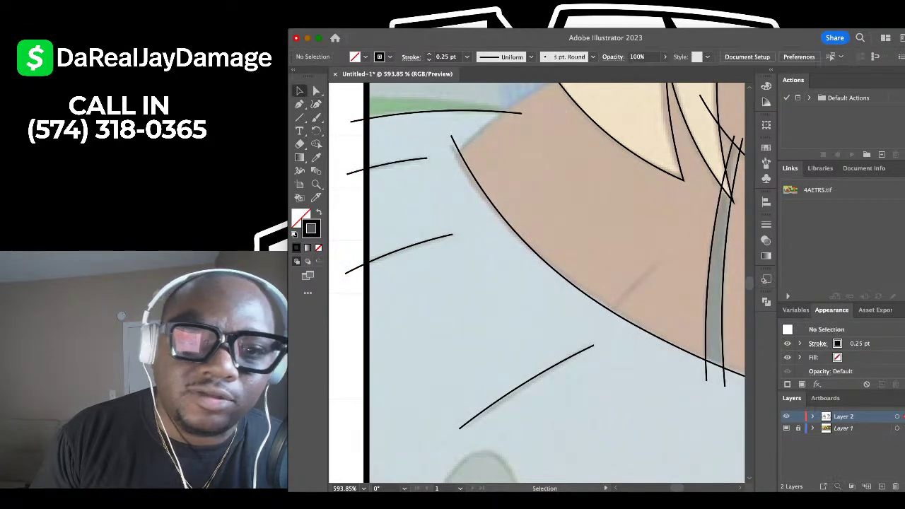
Trace the left shoulder from the neckline's upper end to the hair as a three-point curve with the Curvature tool, and deselect.
scroll(424, 142, down, 5)
scroll(439, 100, up, 3)
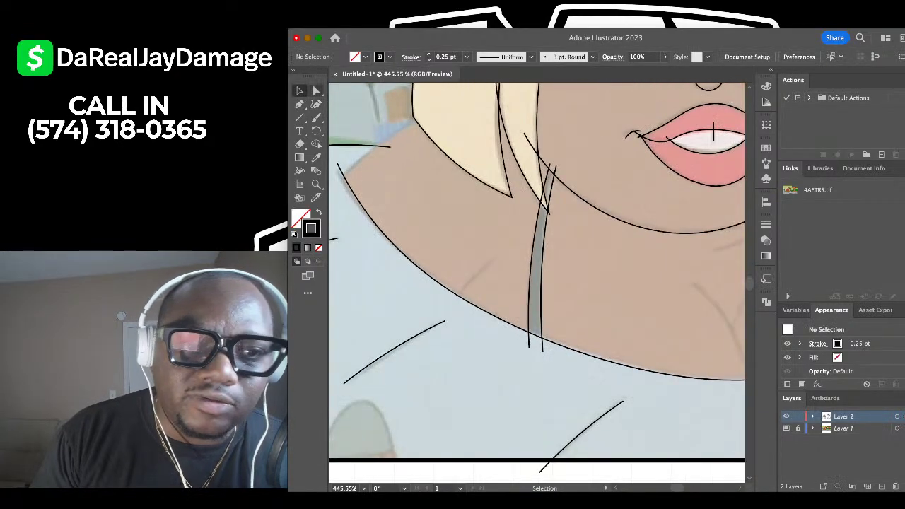
click(316, 104)
click(336, 188)
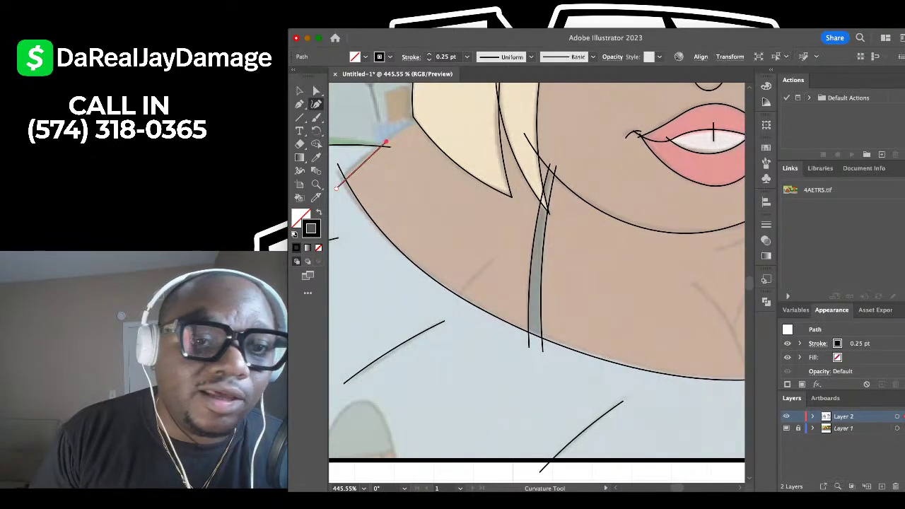
click(386, 141)
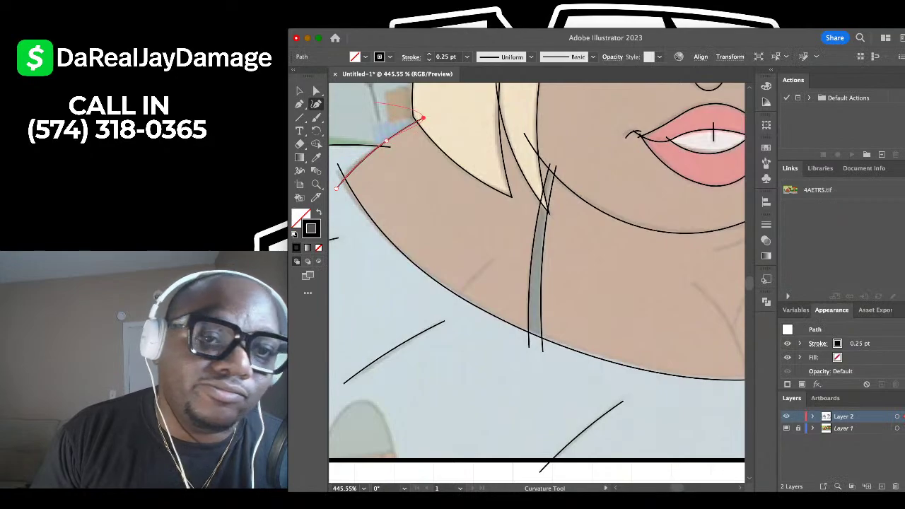
click(300, 91)
click(373, 103)
Trace the short skin crease above the neckline, left of the left strap, with the Curvature tool, and deselect.
scroll(373, 102, down, 6)
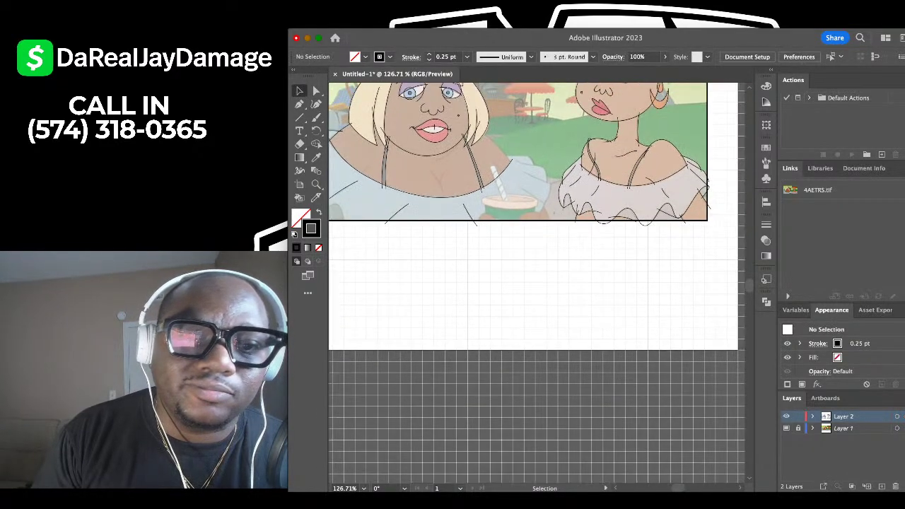
scroll(333, 183, up, 5)
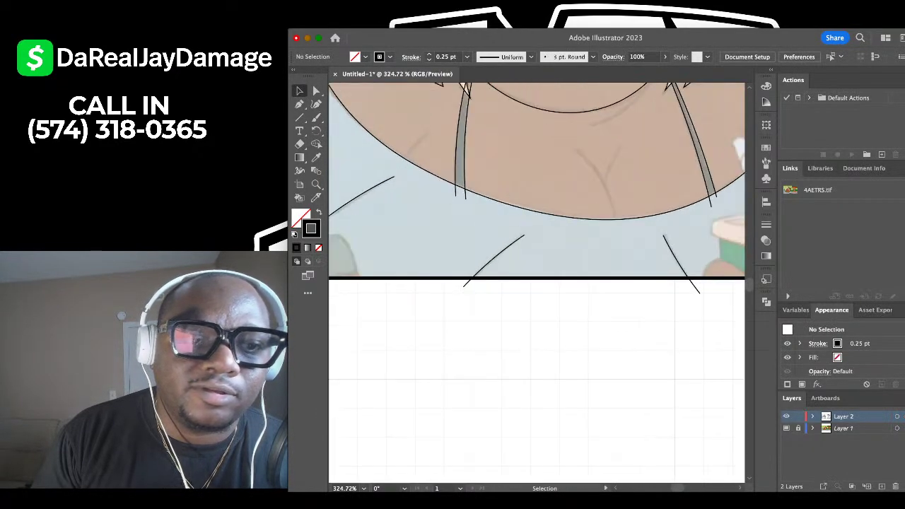
click(316, 104)
click(398, 165)
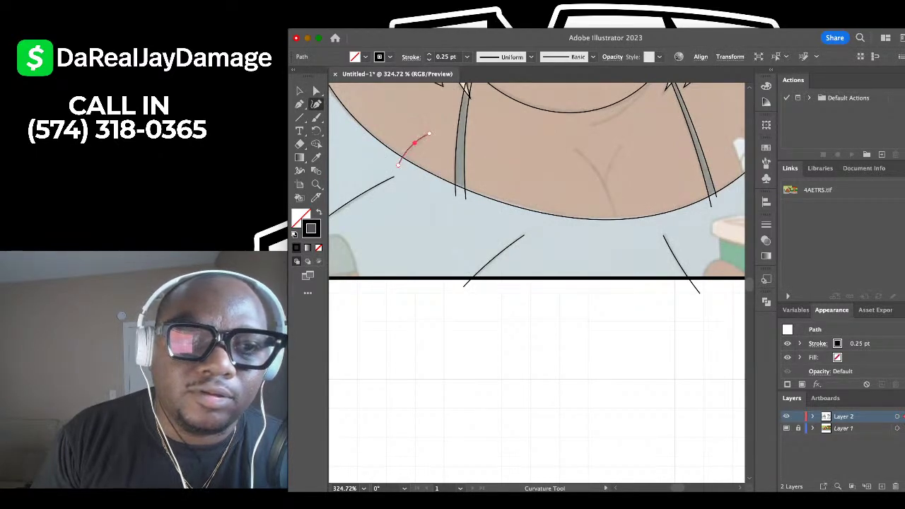
click(299, 91)
click(410, 111)
Trace the neck crease under the right side of the jaw up to the hair with the Curvature tool, and deselect.
scroll(409, 112, down, 4)
scroll(410, 111, up, 1)
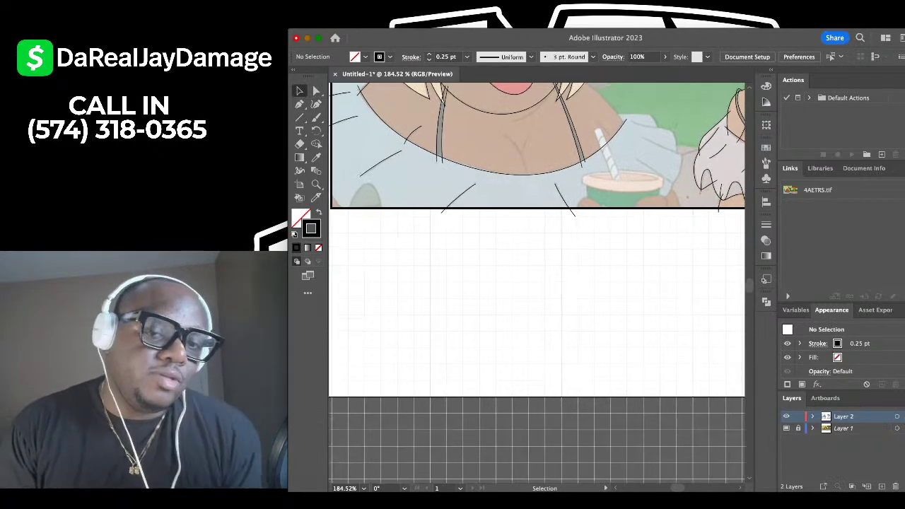
scroll(399, 99, up, 2)
scroll(399, 99, down, 2)
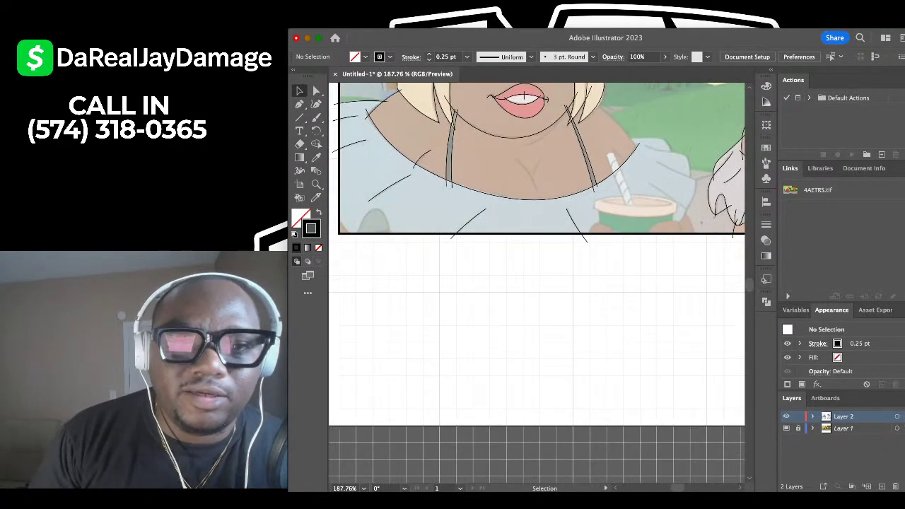
scroll(399, 99, right, 3)
scroll(400, 99, up, 1)
scroll(535, 283, up, 3)
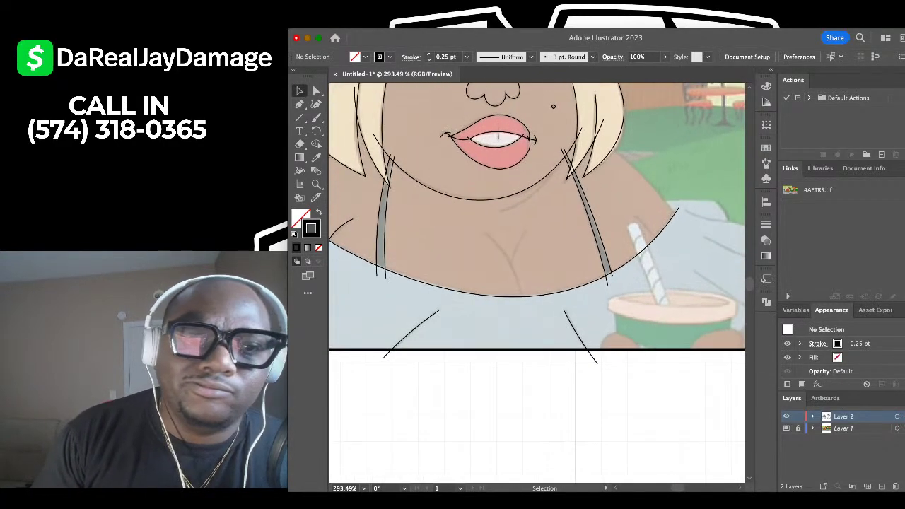
key(shift+grave)
scroll(524, 210, up, 2)
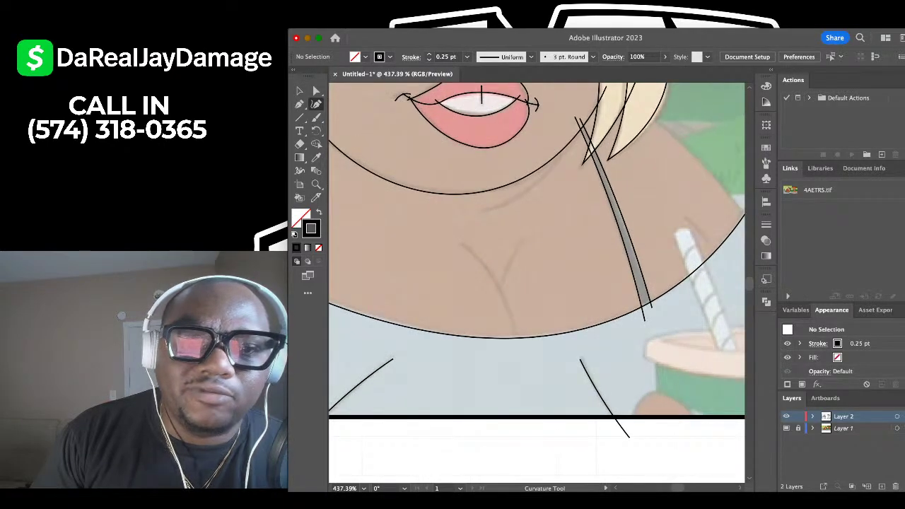
click(480, 209)
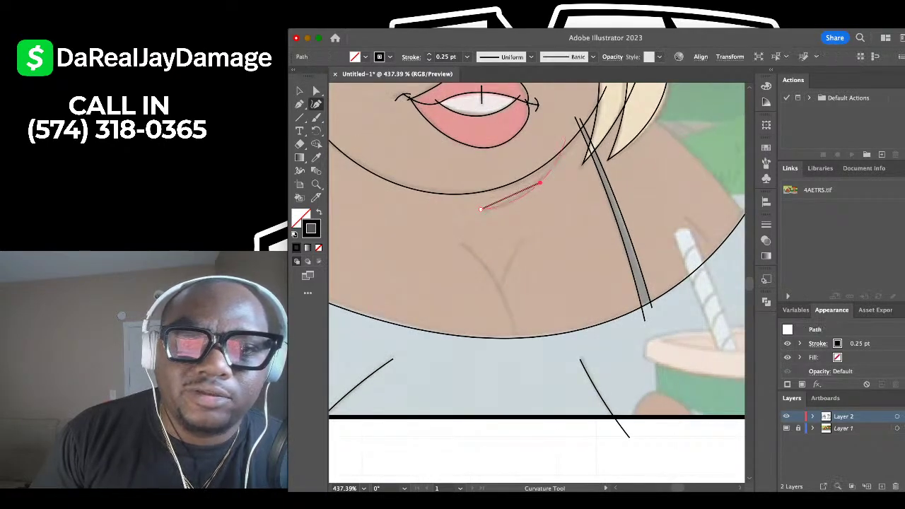
click(573, 132)
click(299, 91)
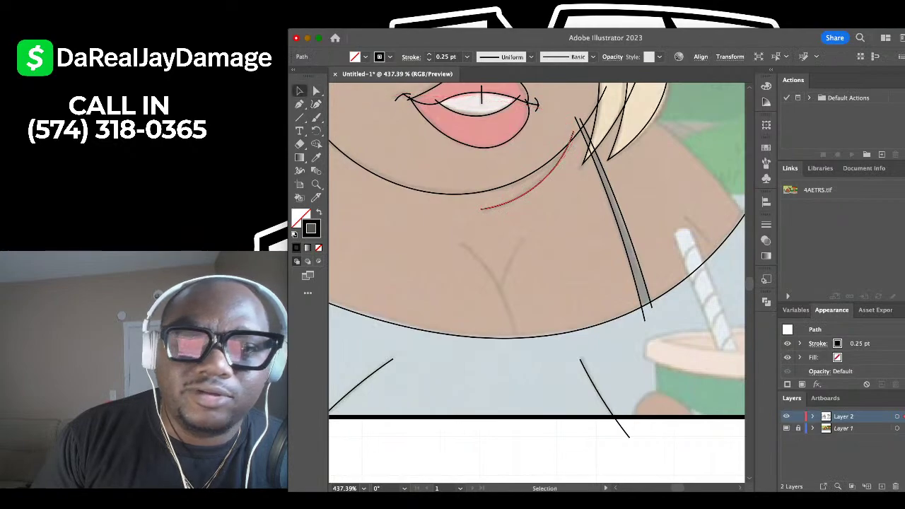
click(439, 240)
Trace the longer cleavage line as a three-point curve running just past the neckline with the Curvature tool, and deselect.
scroll(536, 248, down, 2)
key(shift+grave)
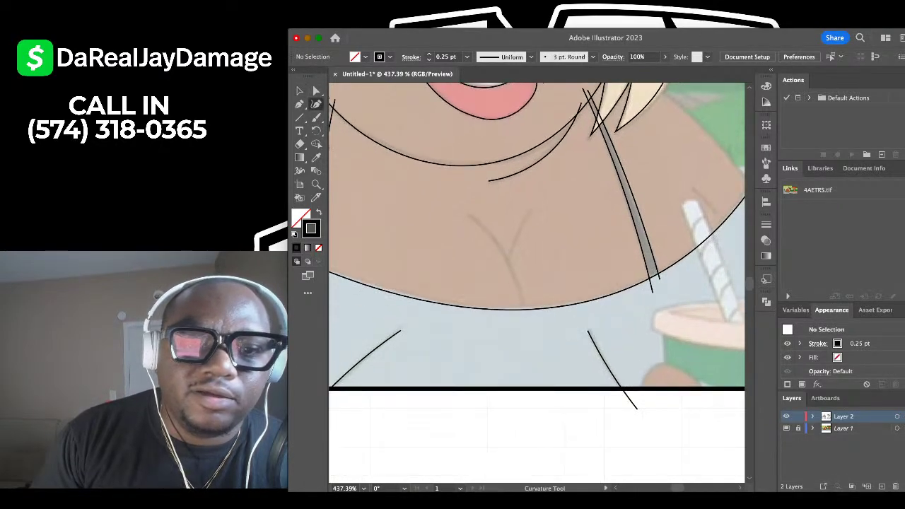
click(467, 214)
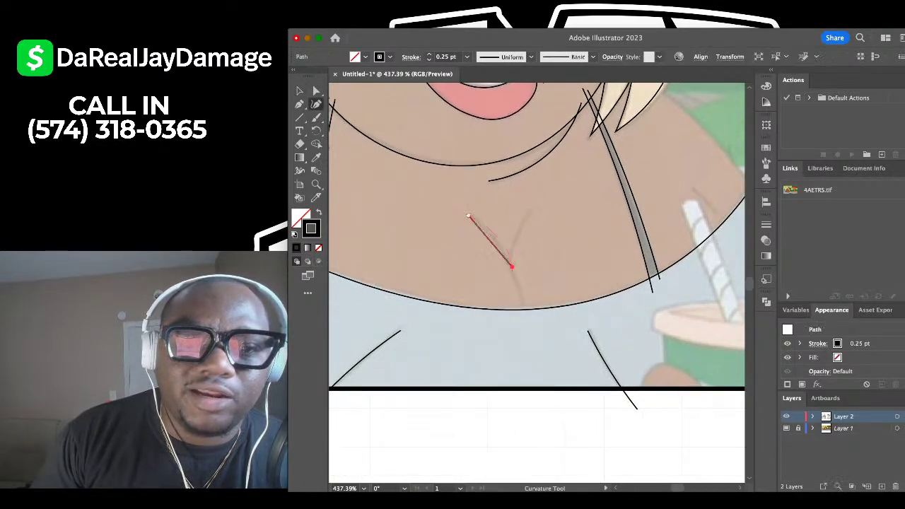
click(526, 328)
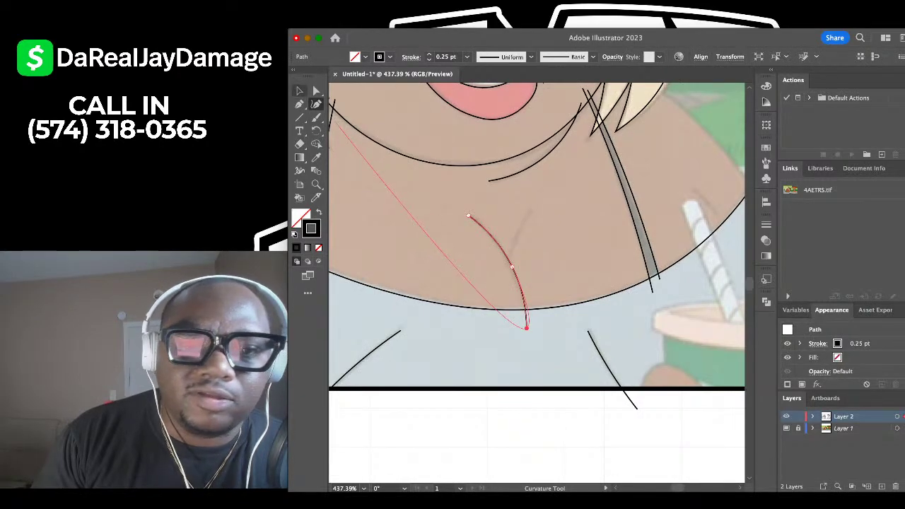
click(300, 91)
click(357, 159)
Trace the shorter right-hand cleavage line, bending it to the left so it crosses the longer one, and deselect.
click(316, 104)
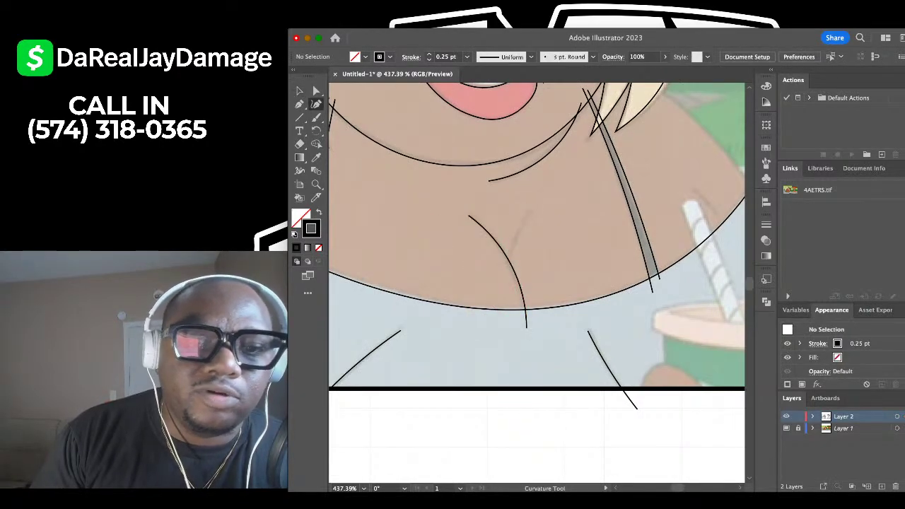
scroll(486, 220, up, 3)
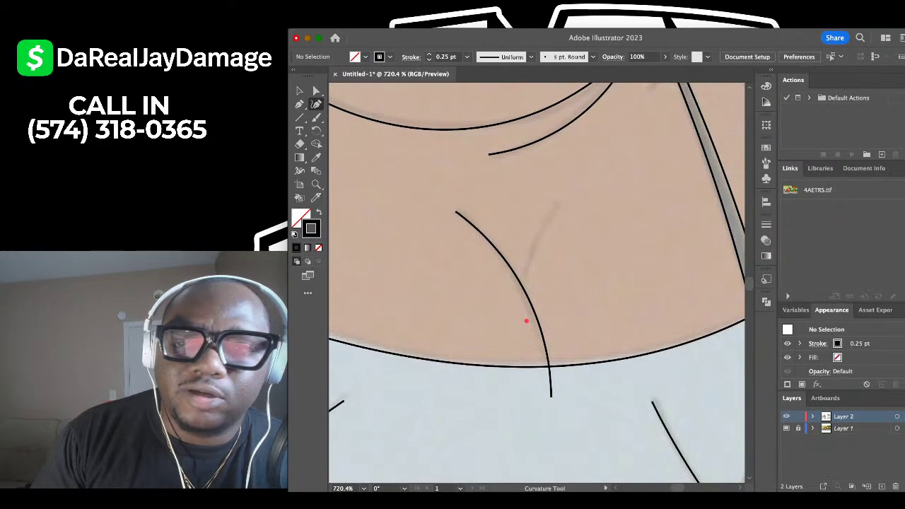
click(526, 321)
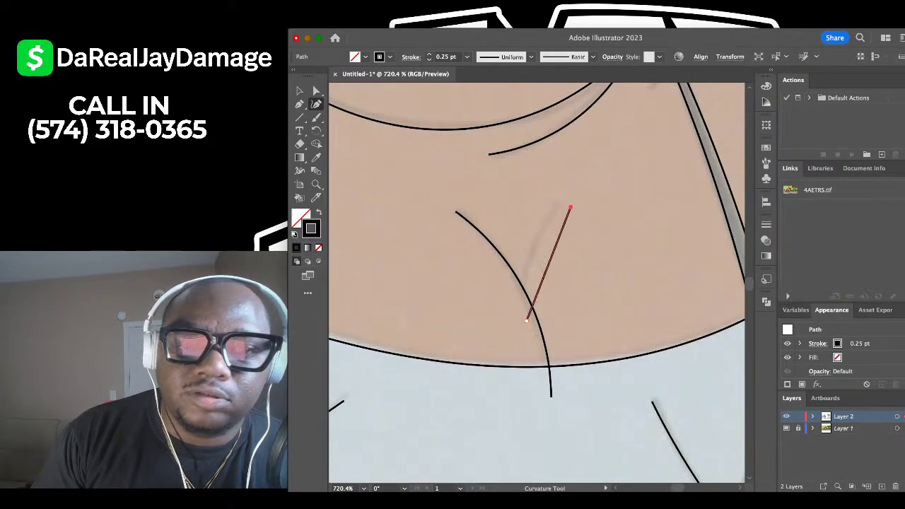
drag(558, 227, 544, 221)
click(300, 91)
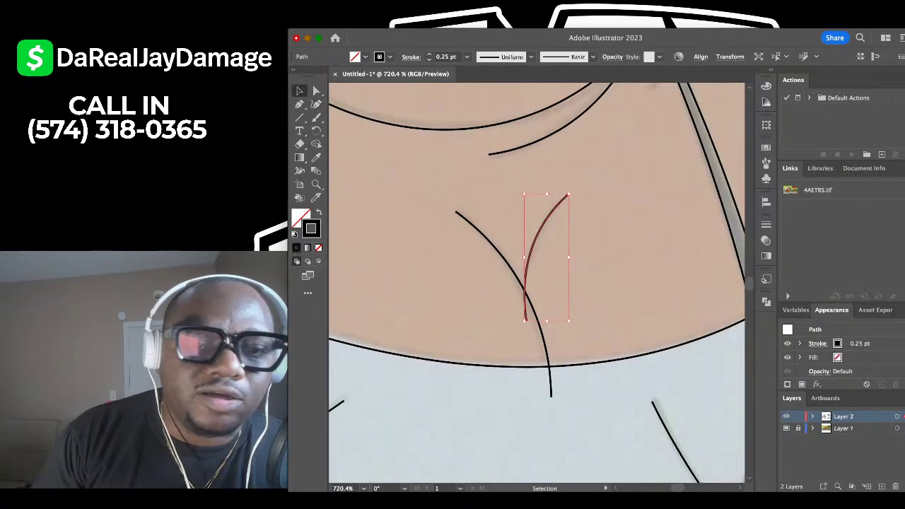
click(420, 246)
Trace the arm crease above the straw as a three-point curve ending just past the neckline, and deselect.
scroll(420, 246, down, 5)
scroll(579, 284, right, 3)
scroll(580, 284, up, 3)
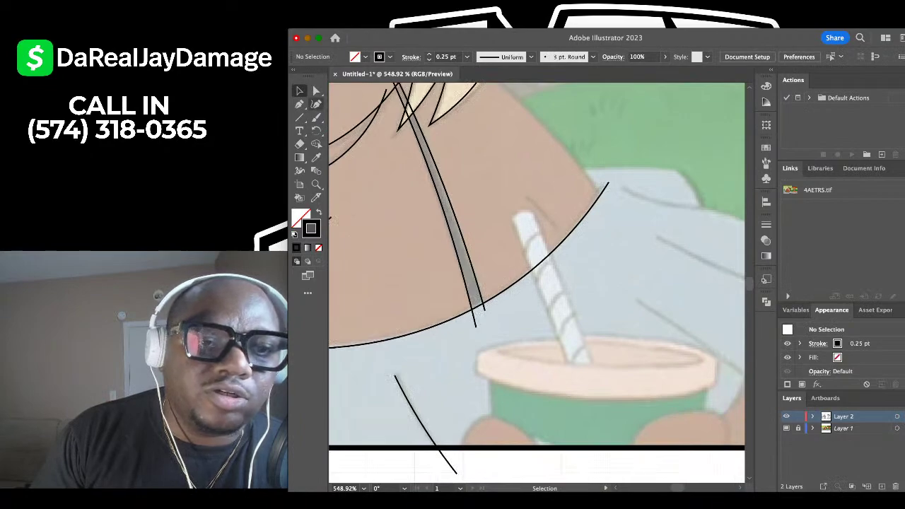
click(316, 104)
scroll(537, 219, up, 3)
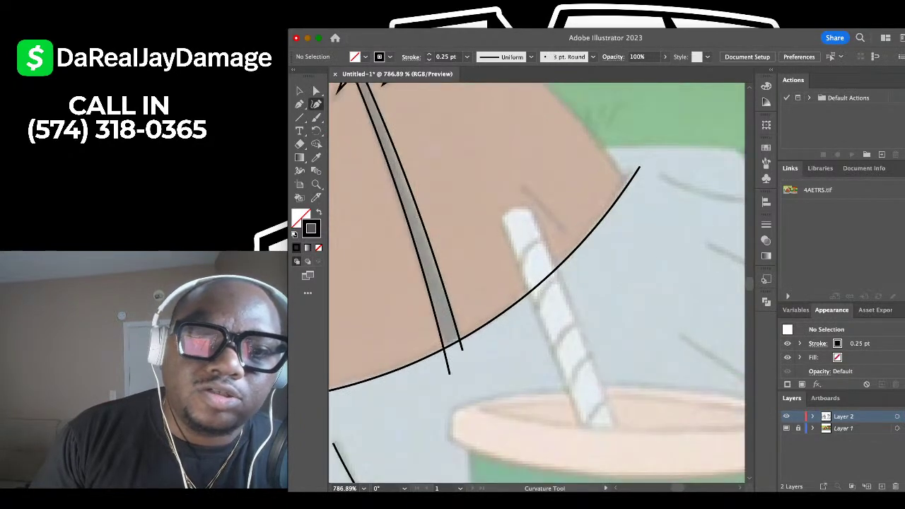
click(491, 167)
click(544, 203)
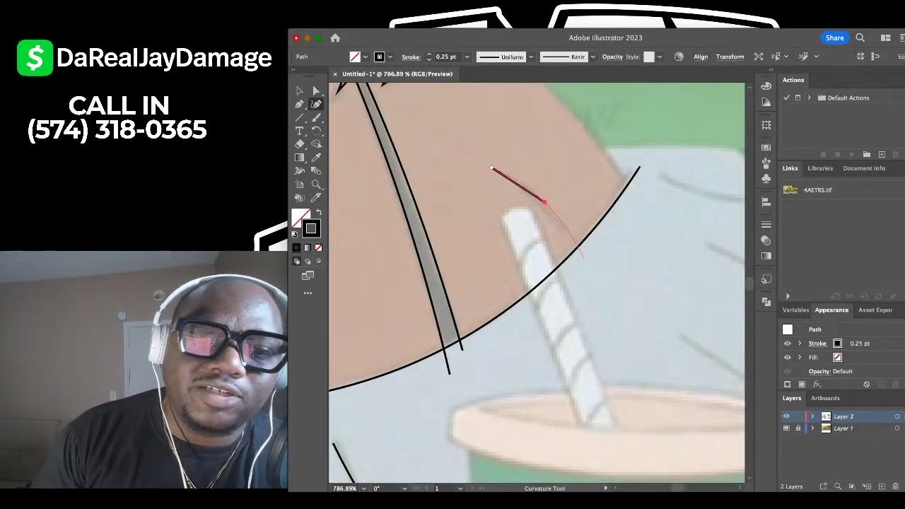
click(587, 263)
click(299, 90)
click(474, 226)
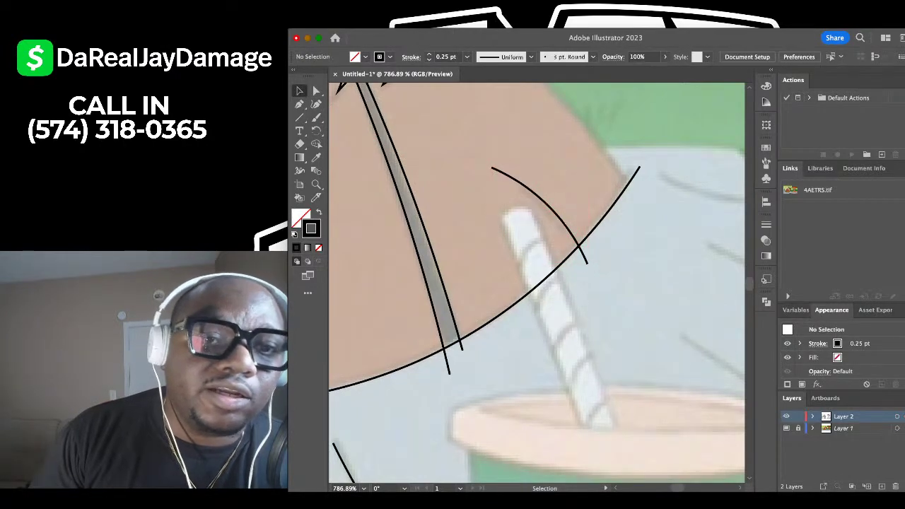
Trace the right shoulder outline from the hair to the neckline's end as a three-point curve, and deselect.
scroll(502, 195, down, 5)
scroll(501, 195, up, 3)
key(shift+grave)
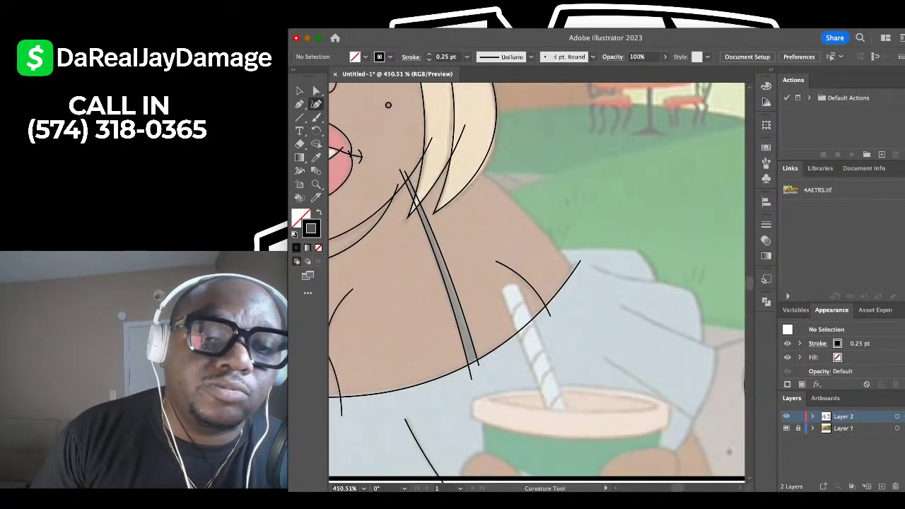
click(464, 166)
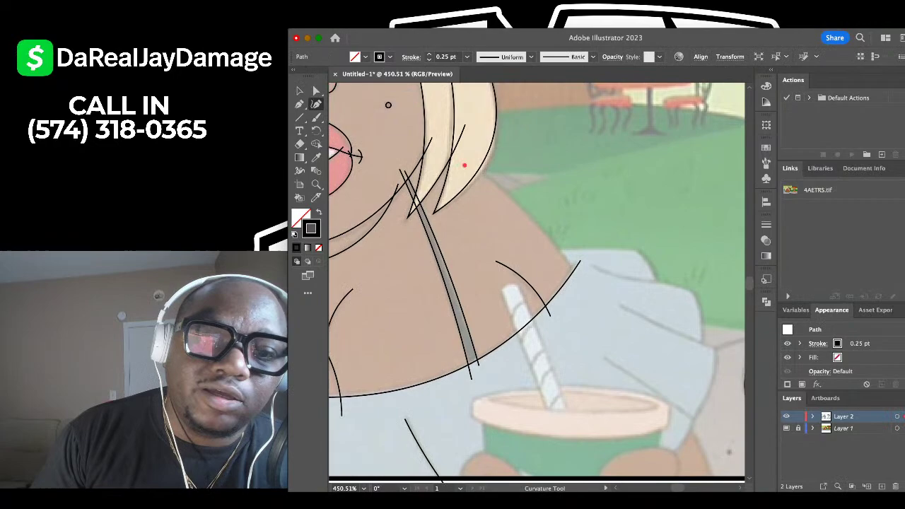
click(530, 213)
click(579, 279)
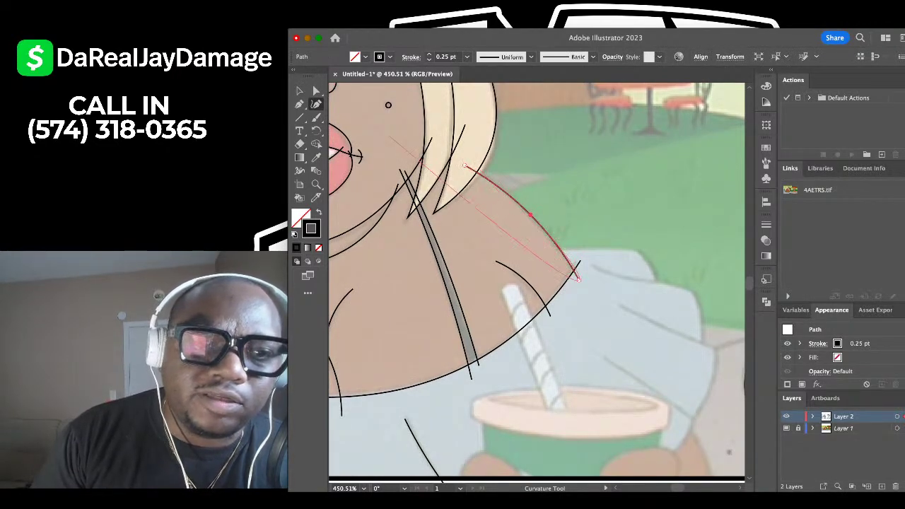
click(299, 90)
click(396, 142)
Draw a three-point Pen path along the right sleeve's upper edge, from inside the shoulder outline to the outer corner and down past the fold.
scroll(537, 283, down, 2)
scroll(538, 282, right, 2)
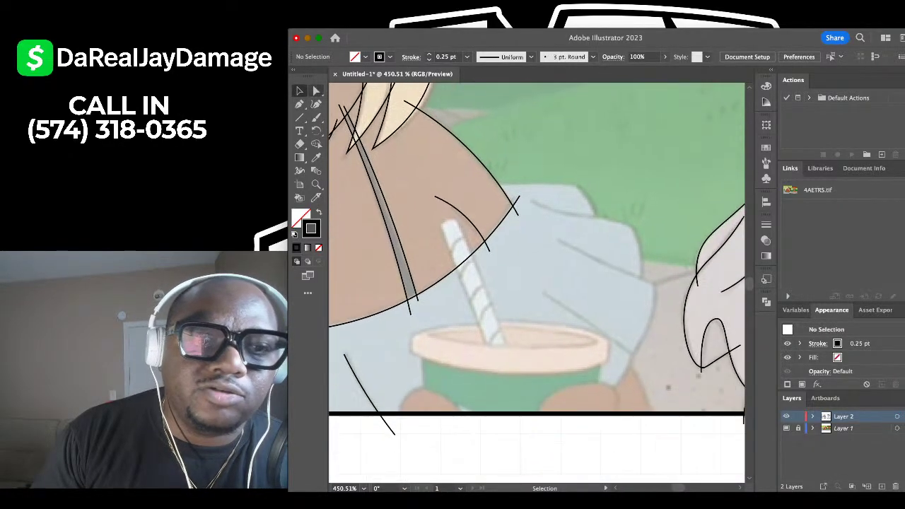
key(p)
scroll(482, 180, up, 3)
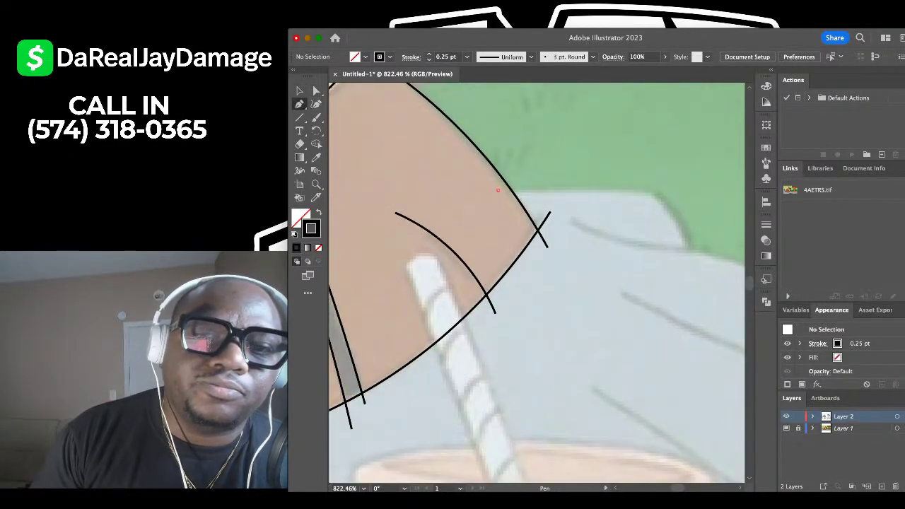
click(498, 190)
click(655, 192)
scroll(655, 191, down, 1)
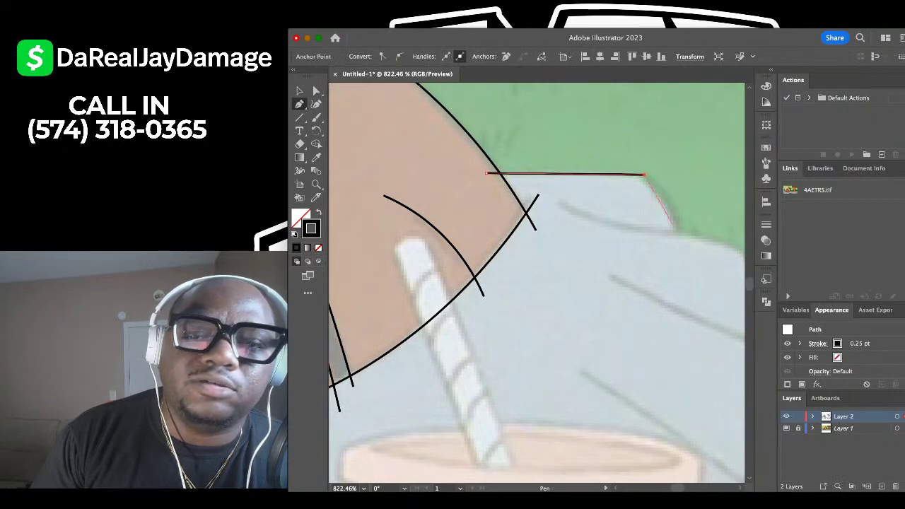
click(683, 252)
Curve both segments of the sleeve's upper edge to the reference, extend its start further up into the shoulder, and deselect.
key(shift+grave)
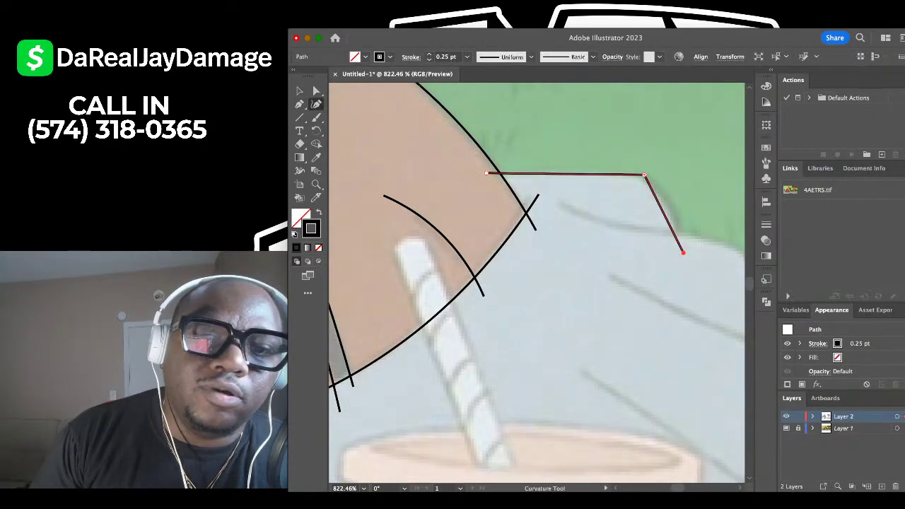
drag(663, 213, 673, 212)
drag(543, 174, 544, 177)
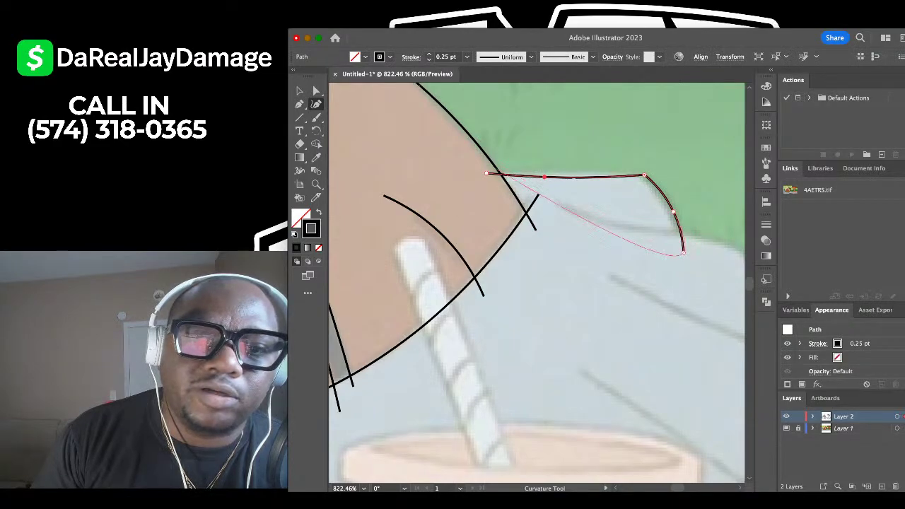
drag(486, 173, 469, 161)
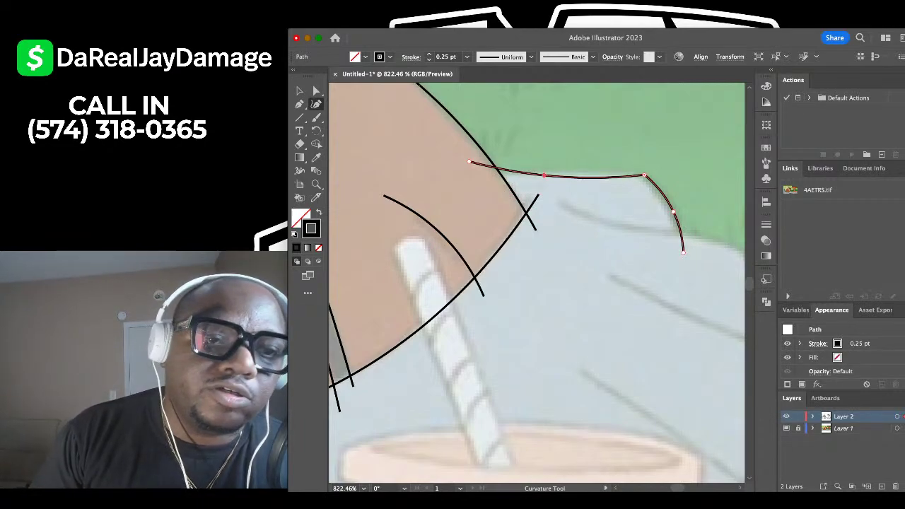
click(299, 90)
click(432, 156)
Draw a three-point Pen path for the second sleeve fold, from its inner crease to the outer corner and down past the next fold.
scroll(432, 155, down, 5)
scroll(431, 155, right, 3)
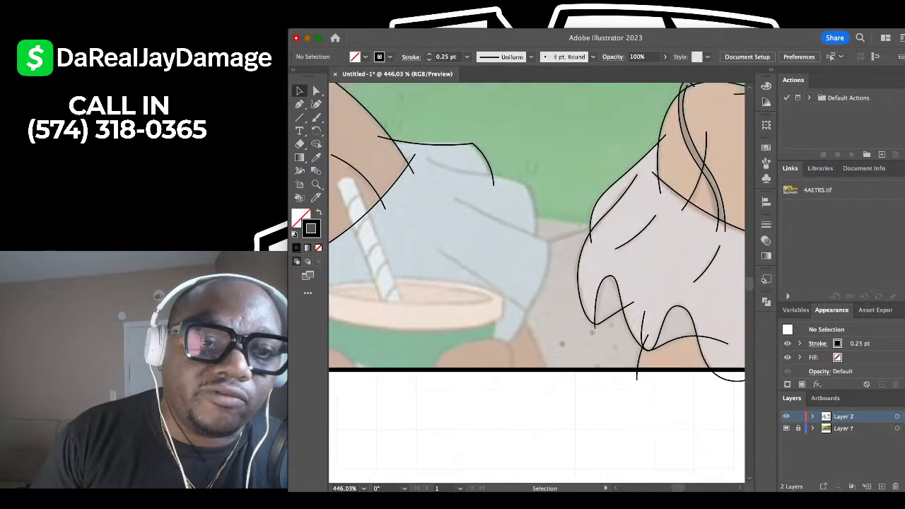
key(p)
click(427, 159)
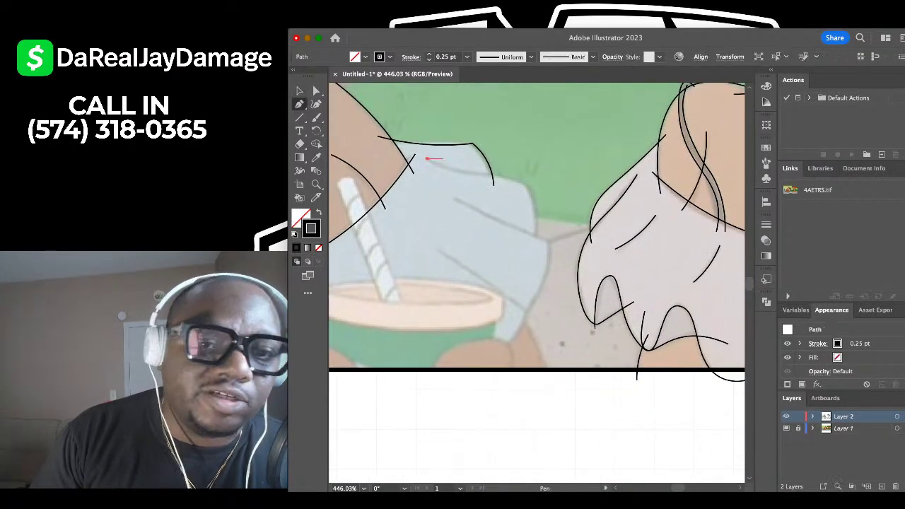
click(530, 187)
click(535, 251)
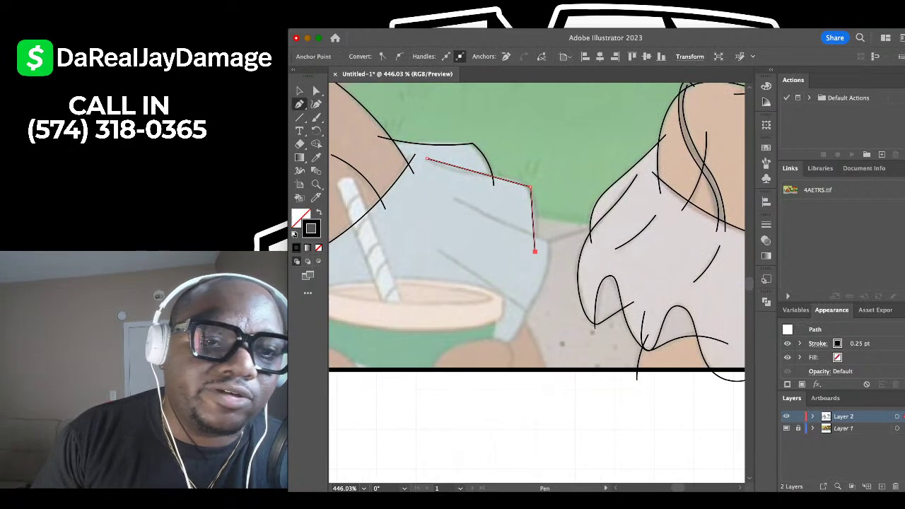
Bend both segments of the second sleeve fold to the reference, shift its outer corner slightly up and inward, and deselect.
key(shift+grave)
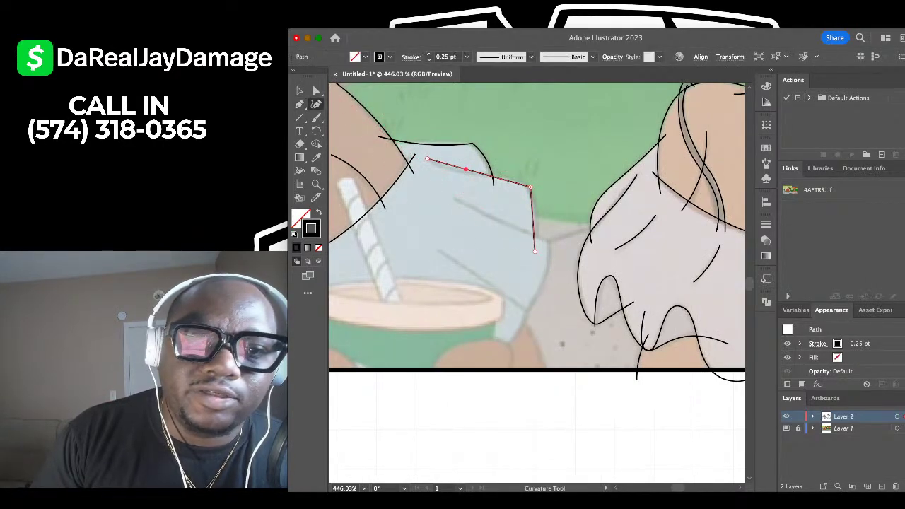
drag(465, 169, 467, 172)
scroll(511, 181, up, 5)
click(544, 231)
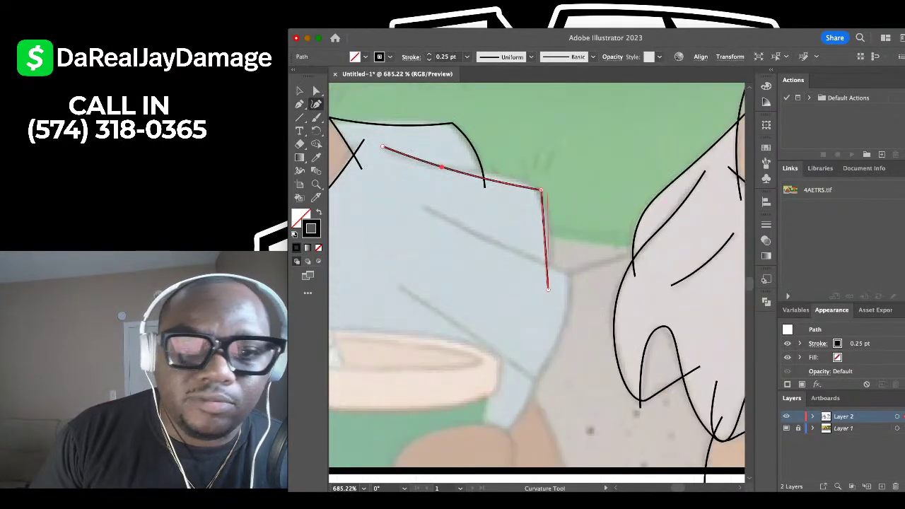
drag(544, 230, 549, 231)
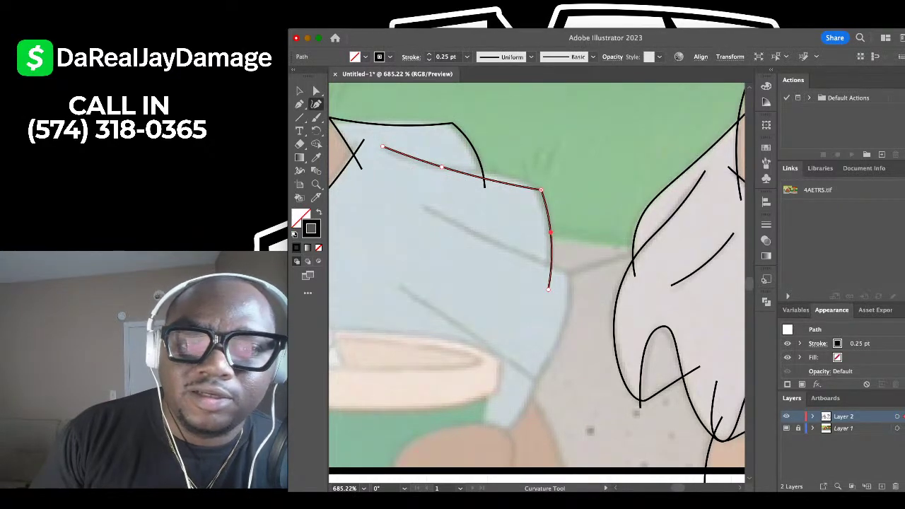
drag(540, 189, 497, 175)
click(498, 177)
click(300, 90)
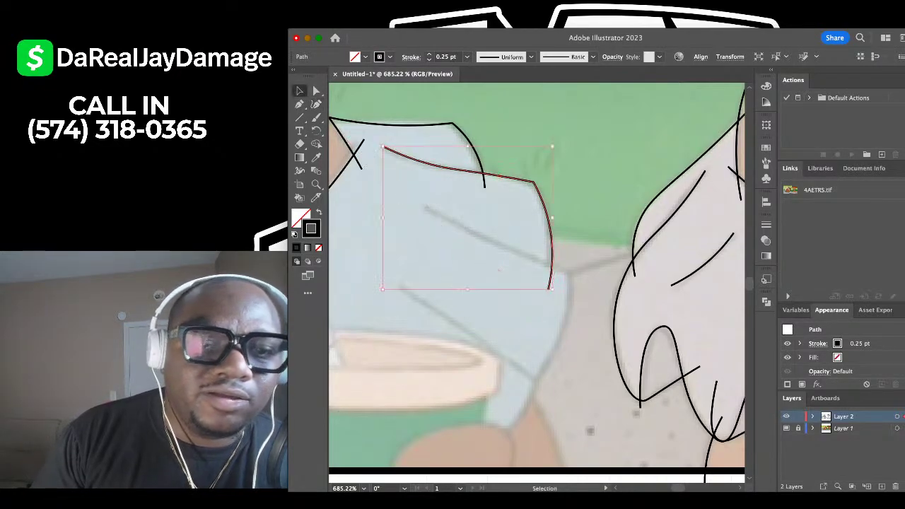
click(438, 241)
Draw a three-point Pen path for the third sleeve fold, from its inner crease to the outer corner and down onto the hand.
scroll(537, 141, down, 2)
scroll(504, 163, up, 2)
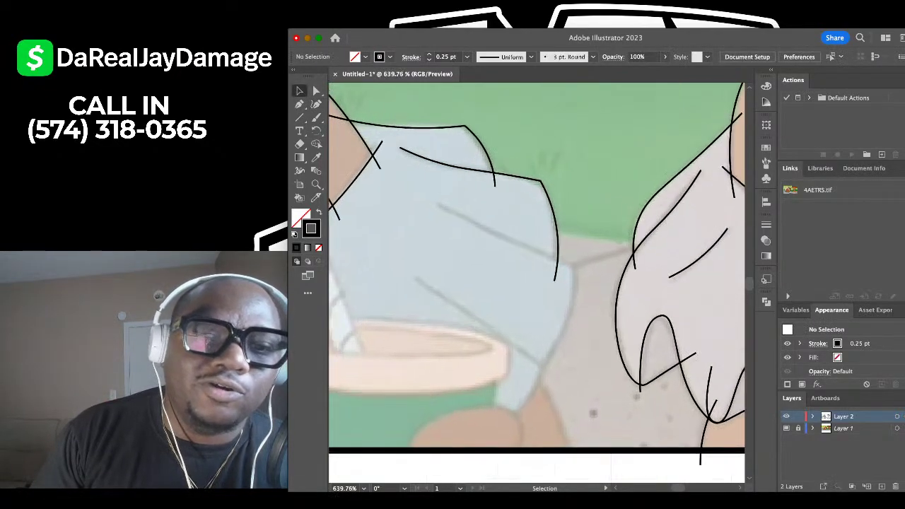
scroll(503, 163, down, 2)
click(300, 104)
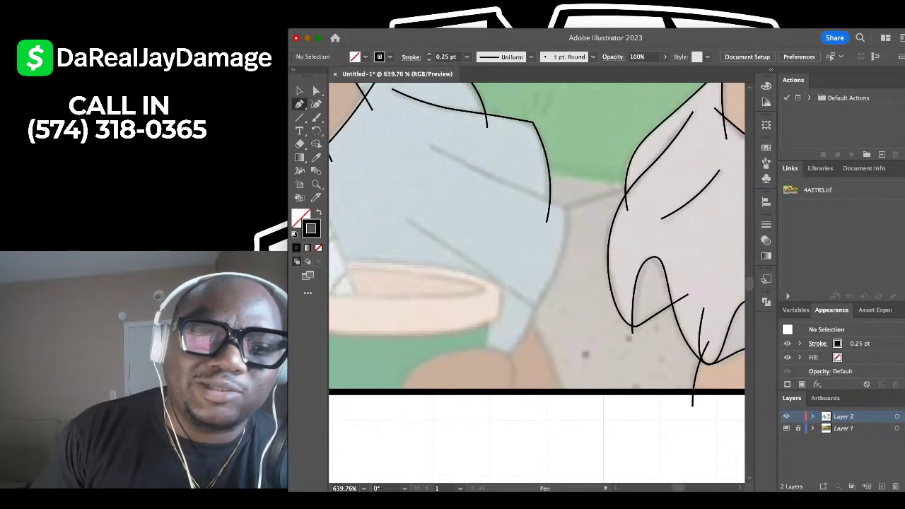
click(431, 146)
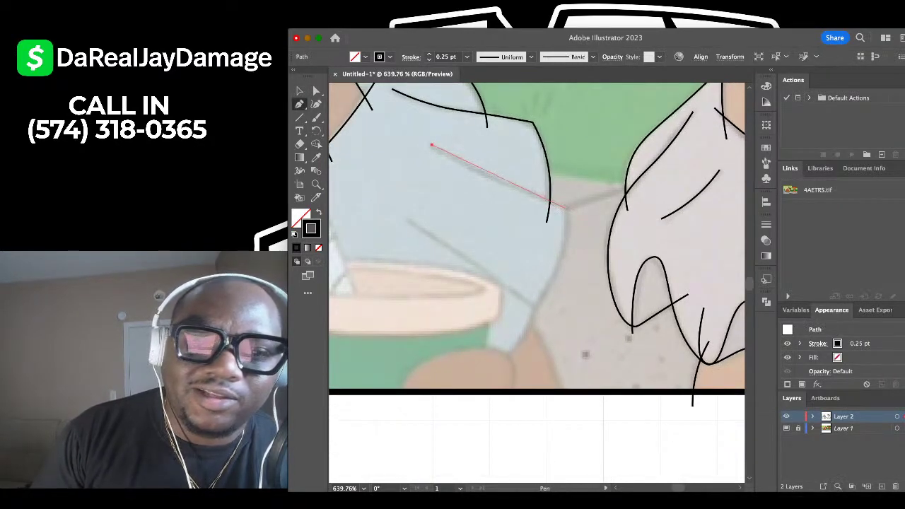
click(569, 211)
scroll(569, 210, down, 2)
click(498, 308)
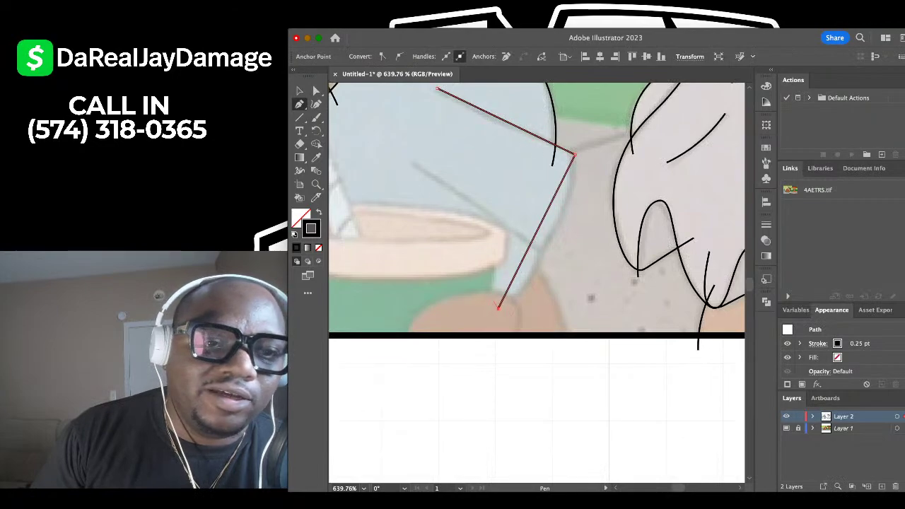
Bow the lower segment of the third sleeve fold outward along the sleeve's edge, and deselect.
click(316, 104)
drag(540, 223, 561, 214)
click(300, 92)
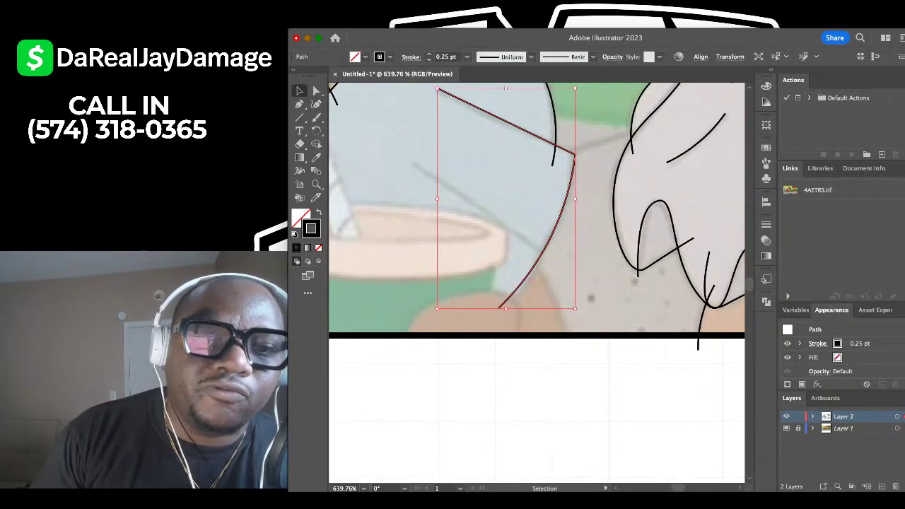
click(375, 145)
Trace the lowest sleeve crease above the cup as a three-point curve ending just past the sleeve's outer edge, and deselect.
click(315, 104)
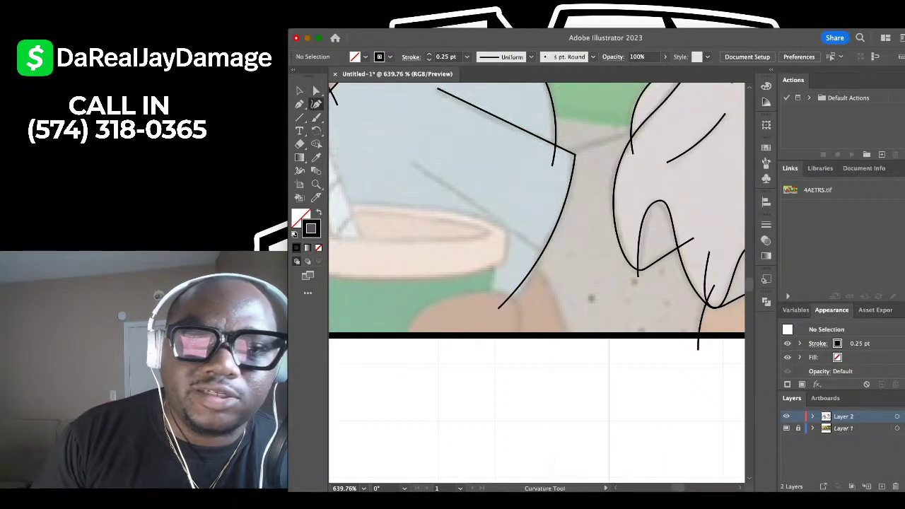
click(410, 158)
click(493, 217)
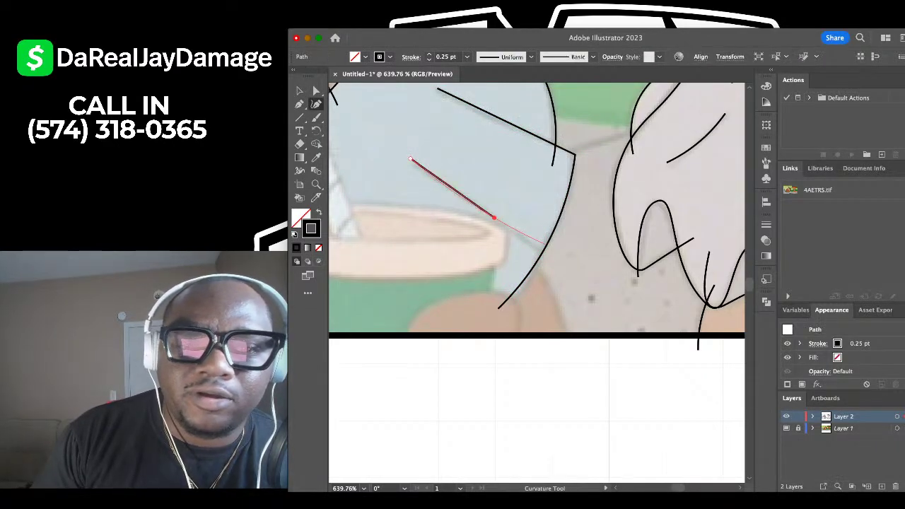
click(551, 255)
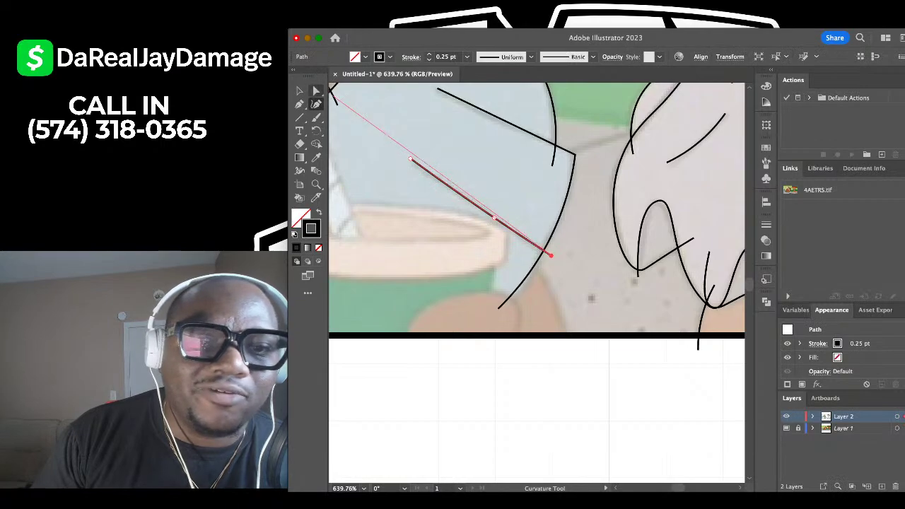
click(299, 91)
click(367, 128)
Draw a slightly tilted flat ellipse over the cup's inner opening, reduce its height to fit, and deselect.
scroll(636, 166, down, 5)
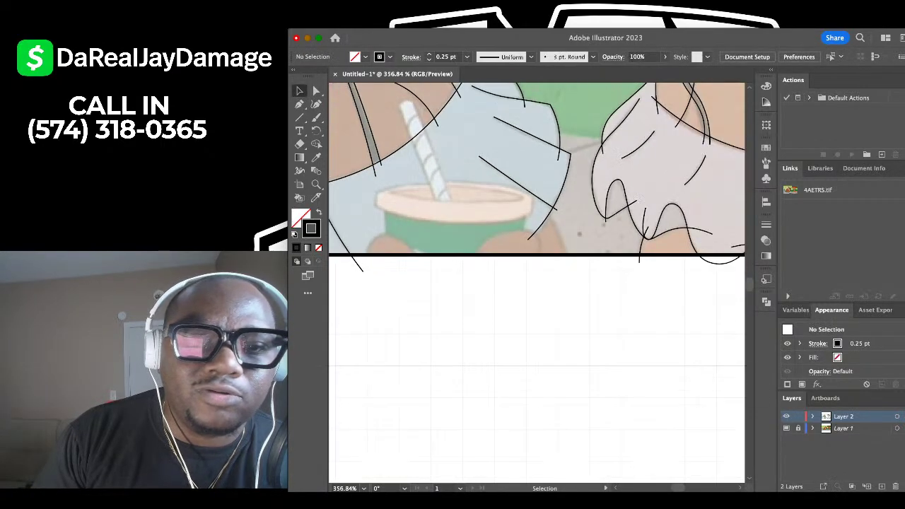
scroll(417, 188, up, 4)
scroll(537, 212, down, 1)
scroll(405, 150, up, 2)
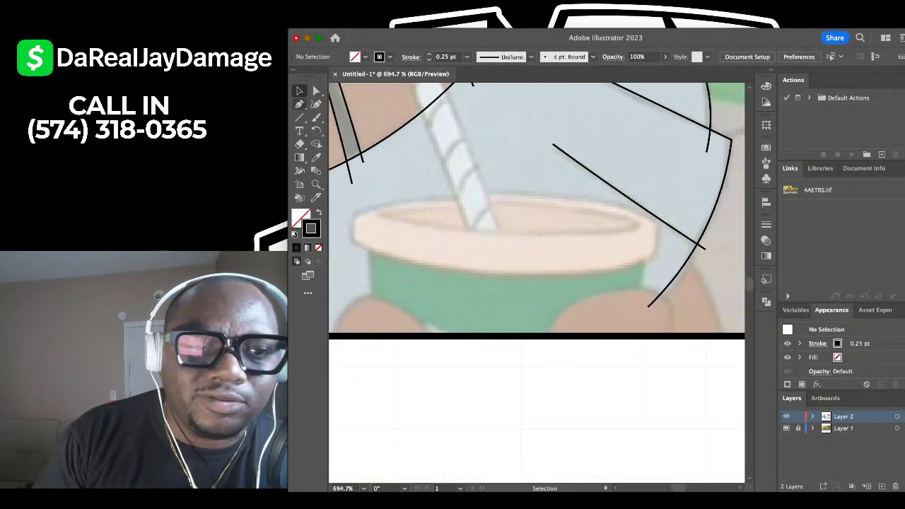
key(l)
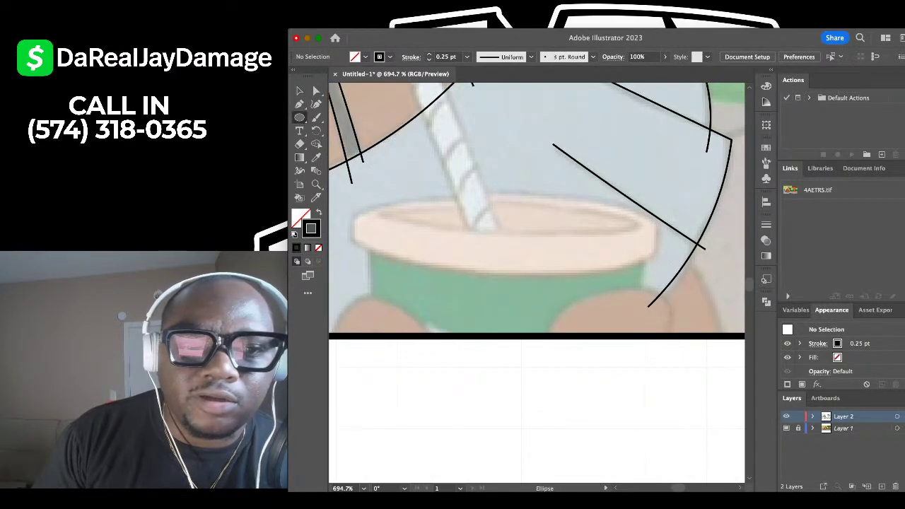
drag(381, 206, 655, 211)
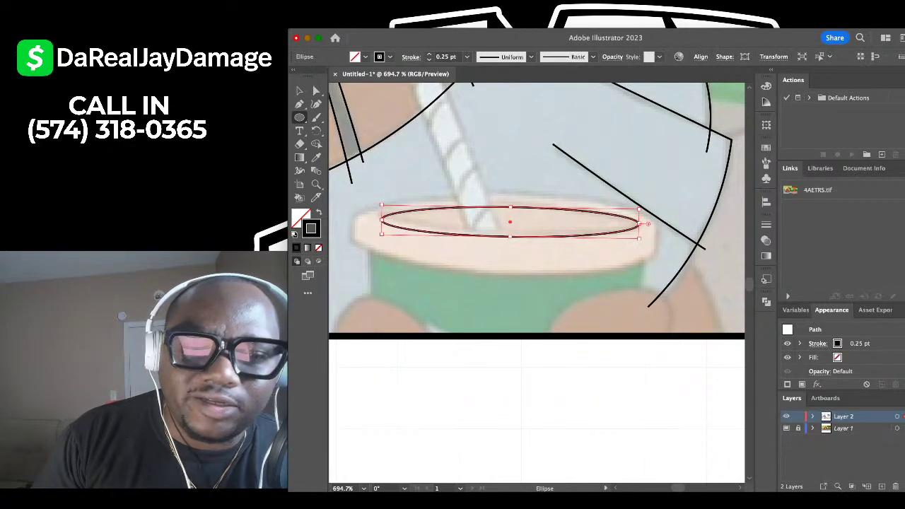
drag(510, 236, 509, 232)
key(v)
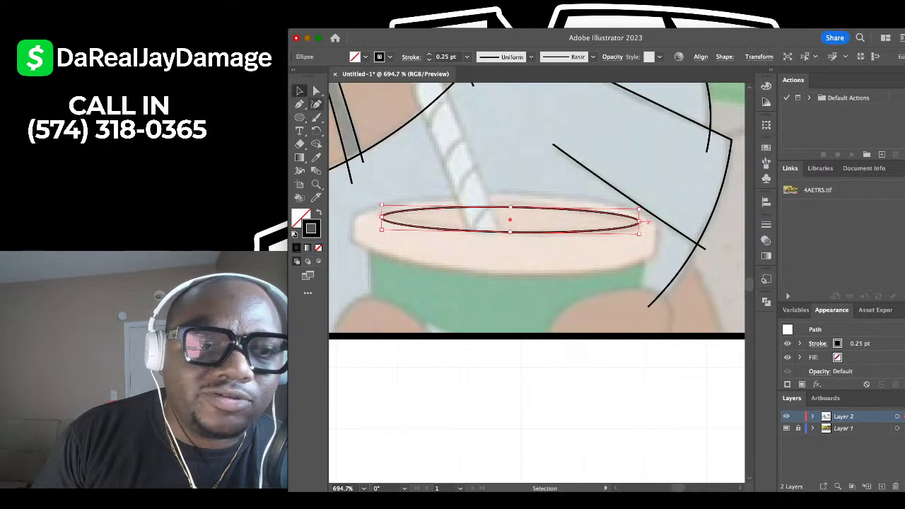
key(super+shift+a)
Draw a closed four-corner Pen outline around the cup's rim.
click(299, 104)
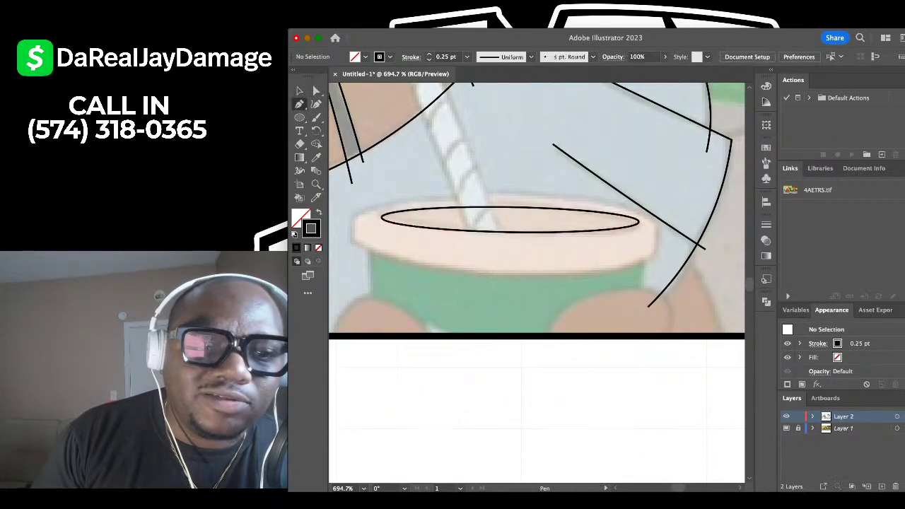
click(351, 215)
click(351, 239)
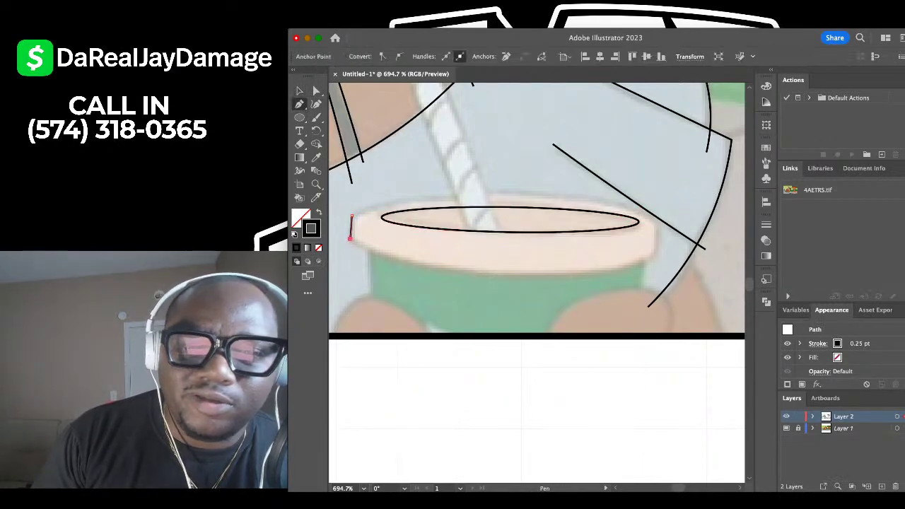
click(656, 256)
click(655, 224)
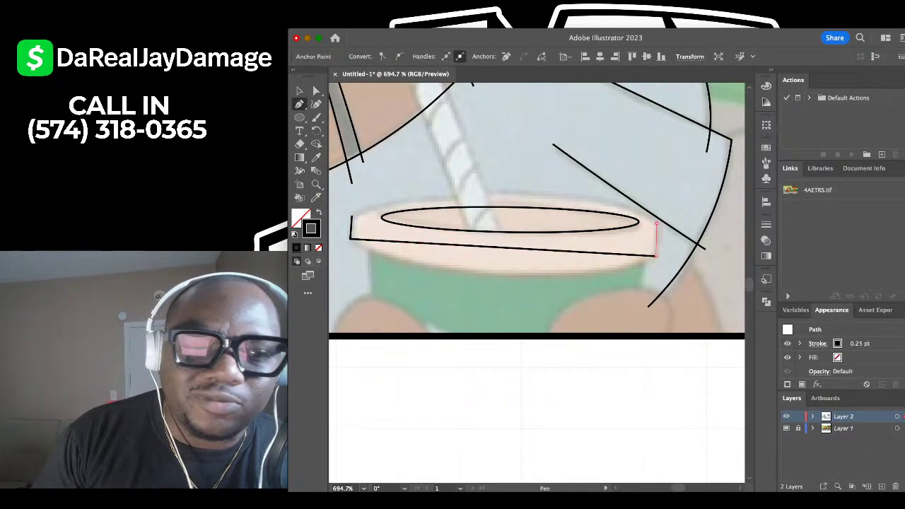
click(351, 215)
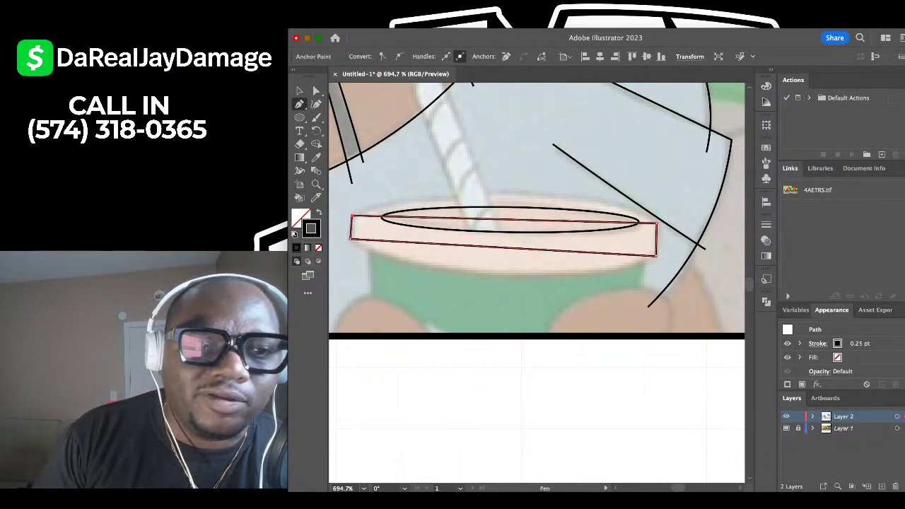
Bow the rim outline's long top edge upward and its bottom edge downward with the Curvature tool.
click(316, 104)
drag(502, 219, 645, 217)
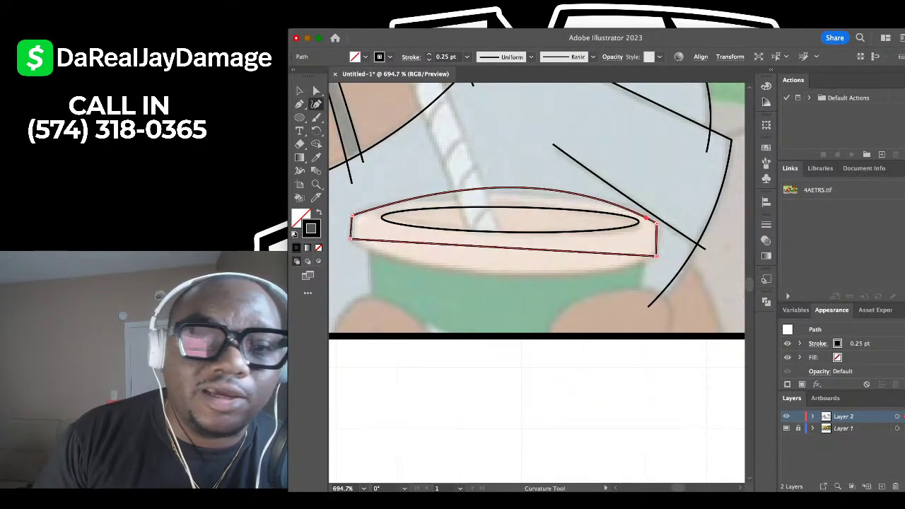
drag(500, 248, 495, 274)
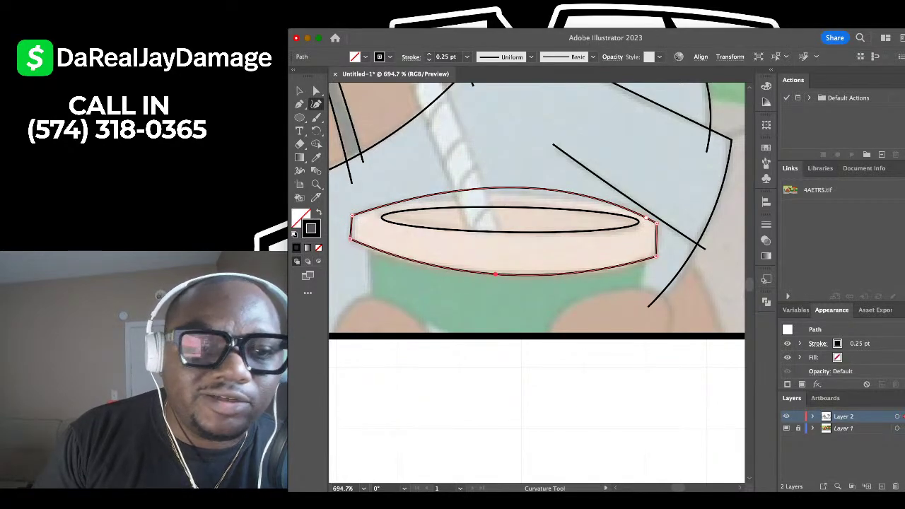
Adjust the rim outline's left corners to the reference and reshape its top edge with a point near the middle.
scroll(351, 239, up, 5)
drag(351, 239, 352, 245)
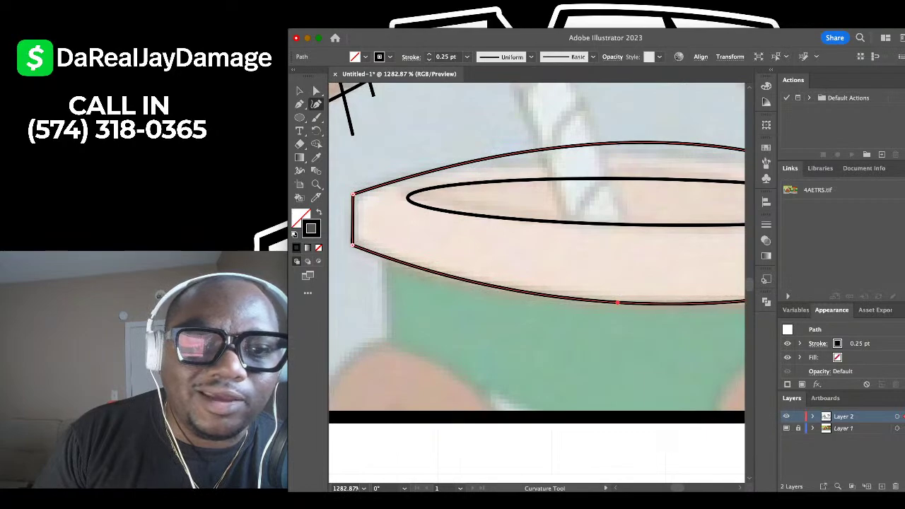
scroll(353, 210, down, 2)
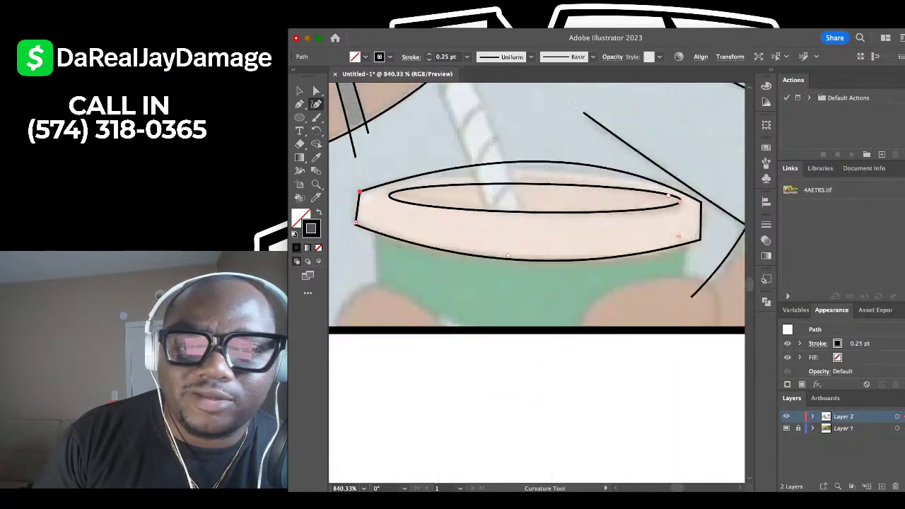
scroll(354, 210, right, 3)
drag(441, 174, 441, 179)
scroll(538, 212, left, 3)
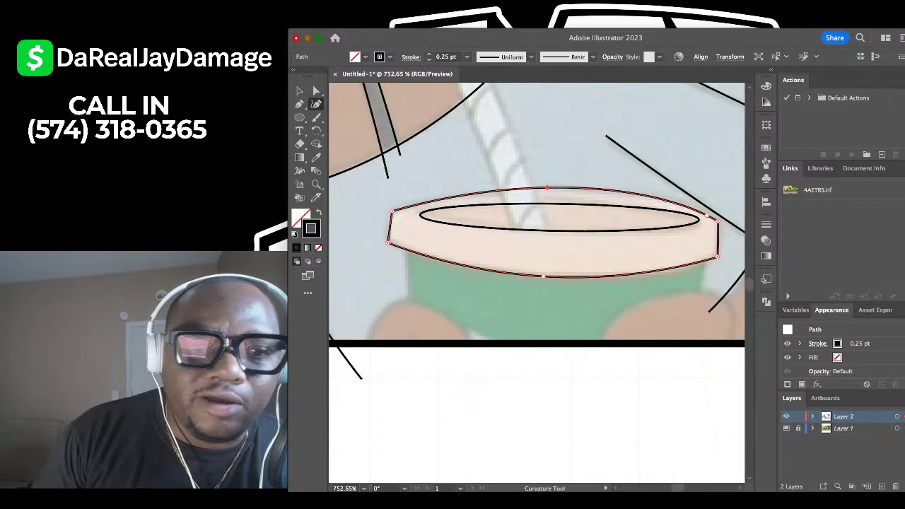
Bow the short left and right edges of the cup rim outline outward with the Curvature tool and deselect.
scroll(417, 203, up, 2)
drag(374, 217, 367, 227)
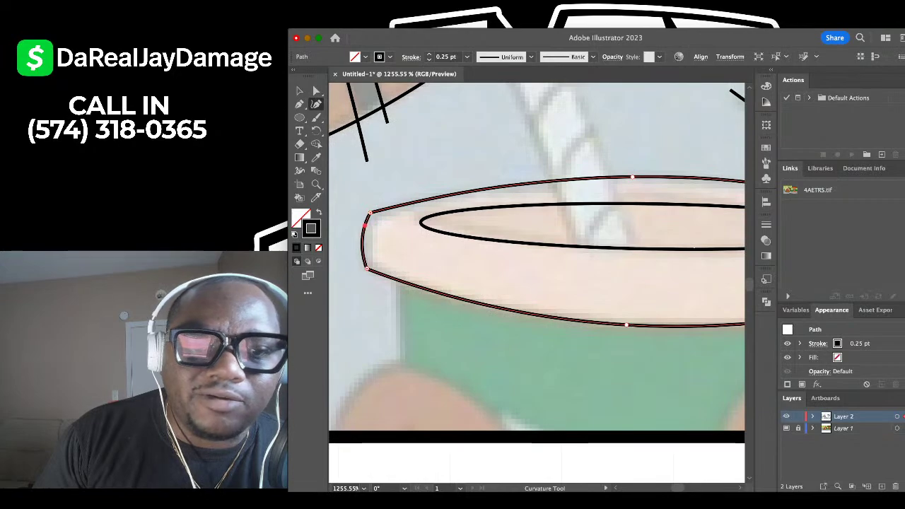
scroll(536, 255, right, 10)
scroll(587, 235, up, 2)
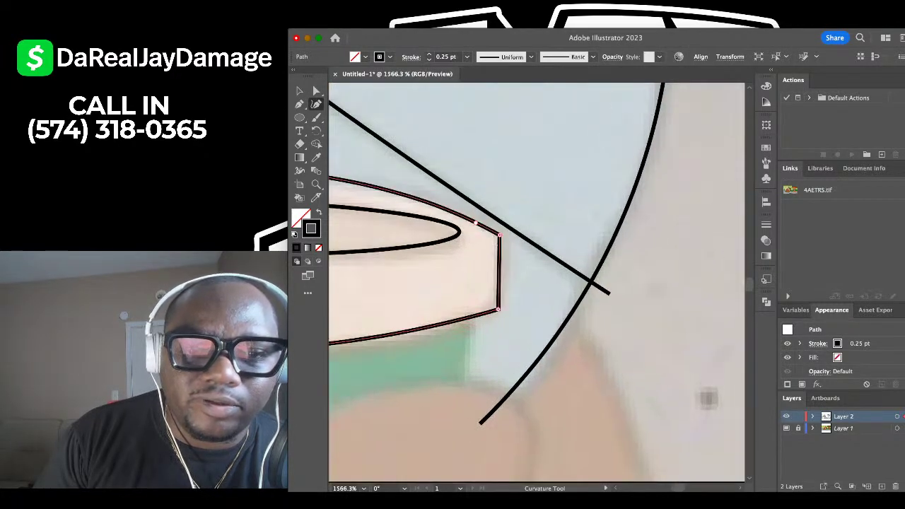
scroll(579, 246, down, 5)
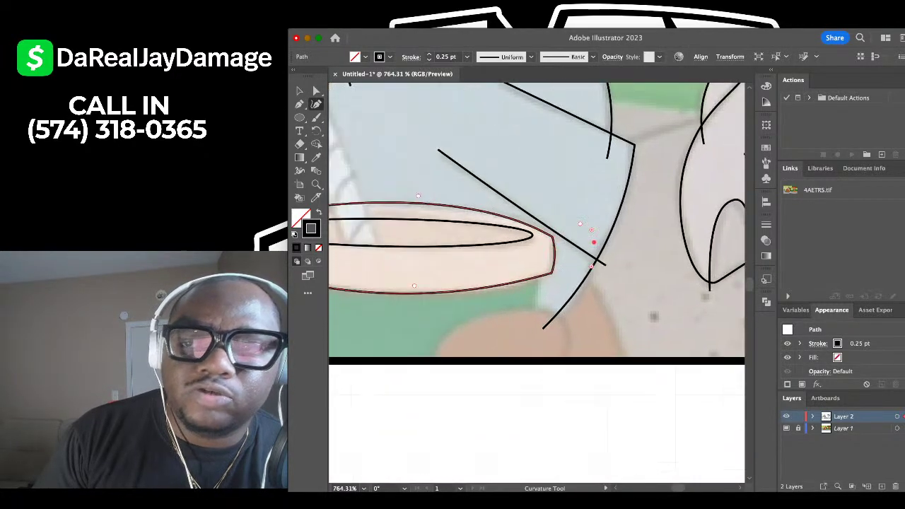
scroll(456, 255, up, 1)
scroll(456, 256, down, 1)
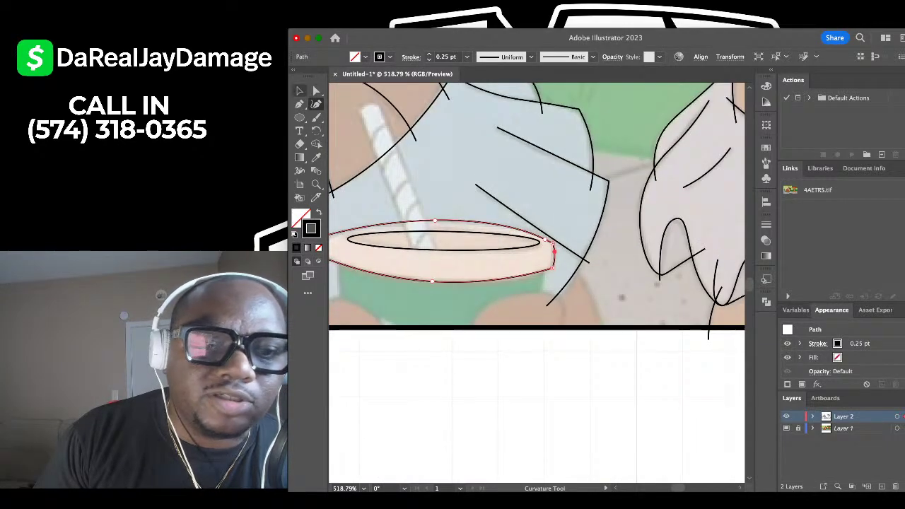
click(300, 90)
click(424, 173)
scroll(424, 173, down, 2)
scroll(424, 166, up, 1)
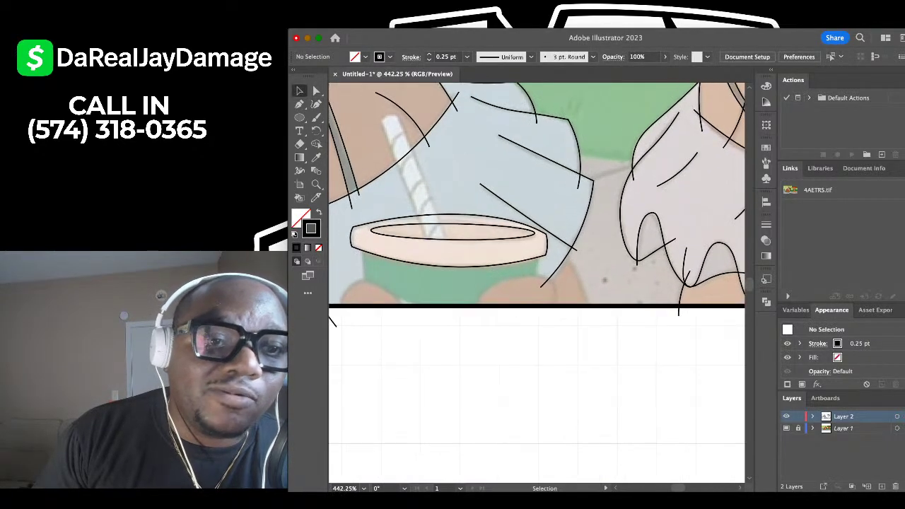
Draw an open Pen outline along the straw's sides and upper end, and adjust its lower left endpoint to the straw's edge.
click(300, 104)
scroll(438, 246, up, 2)
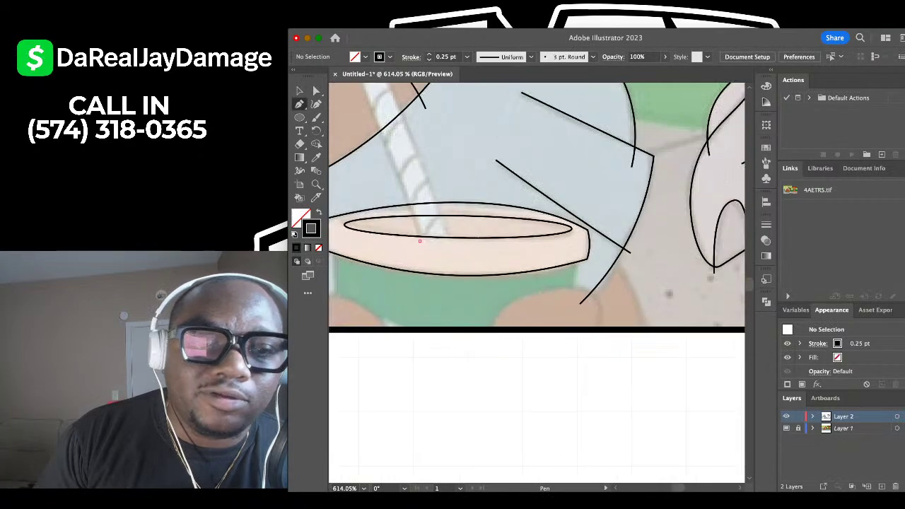
scroll(420, 241, up, 2)
click(375, 146)
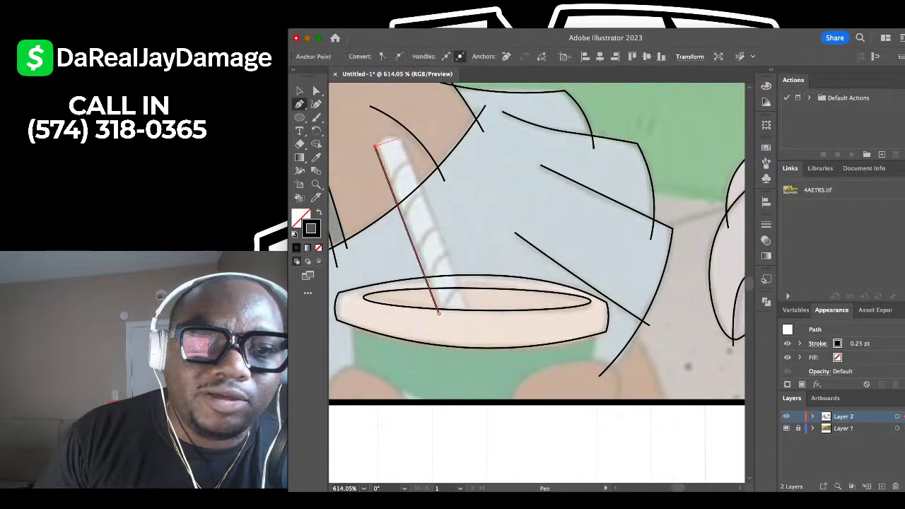
click(401, 138)
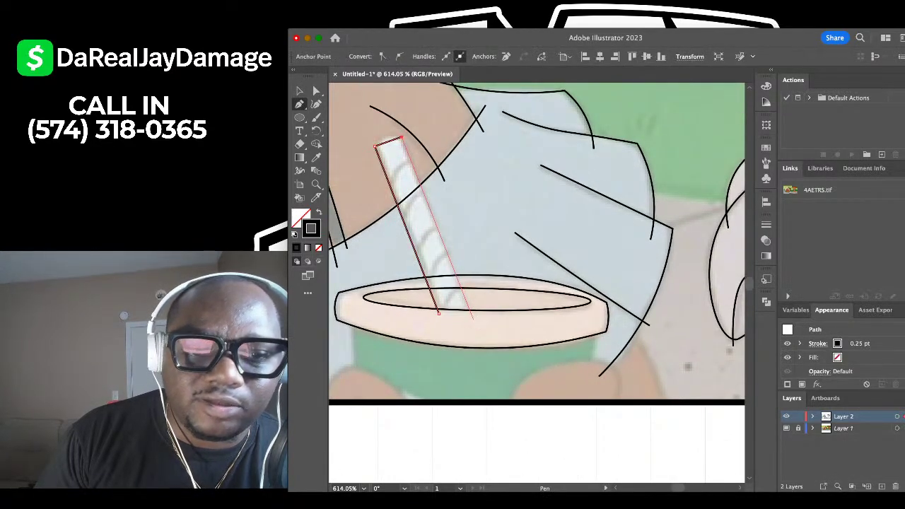
click(316, 104)
click(472, 319)
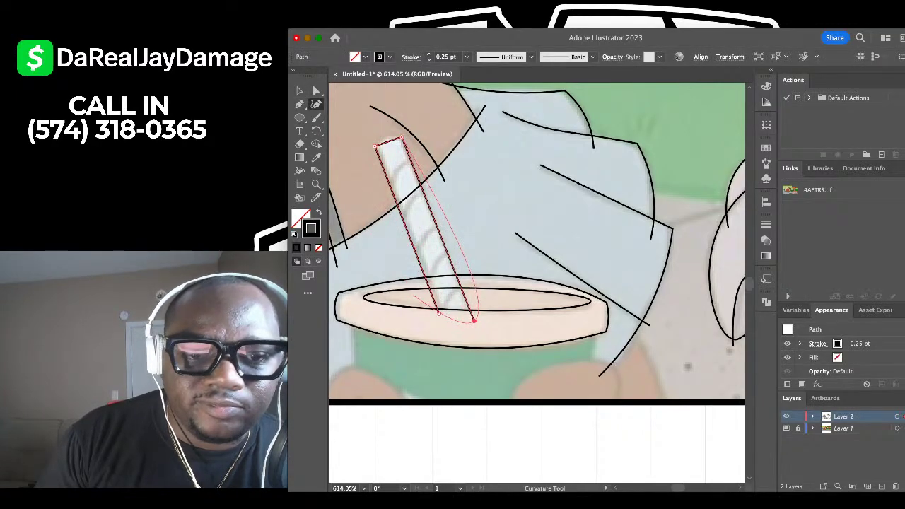
click(445, 315)
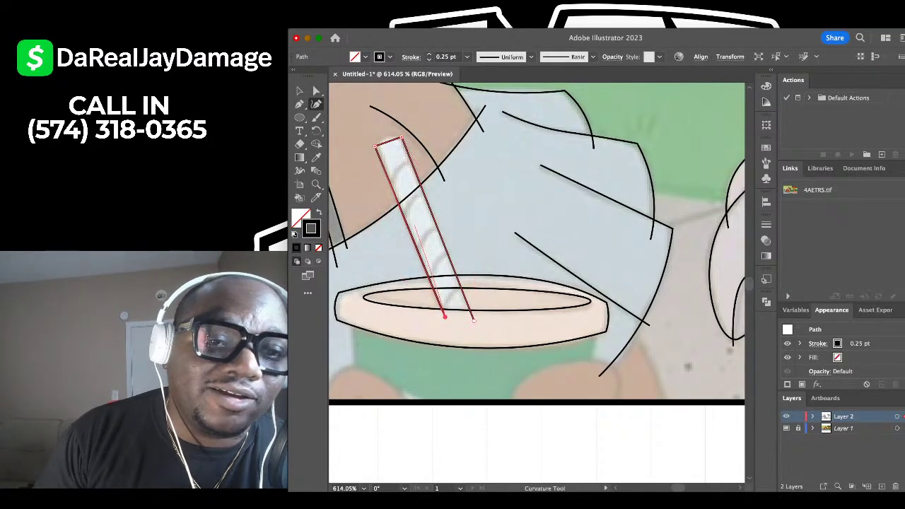
Round the straw outline's upper end with a curvature point and deselect it.
scroll(400, 164, up, 3)
click(374, 147)
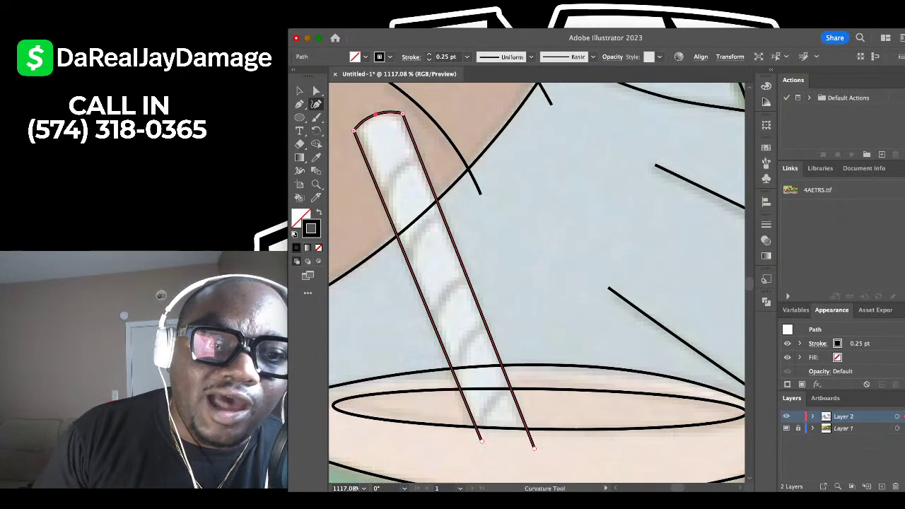
key(v)
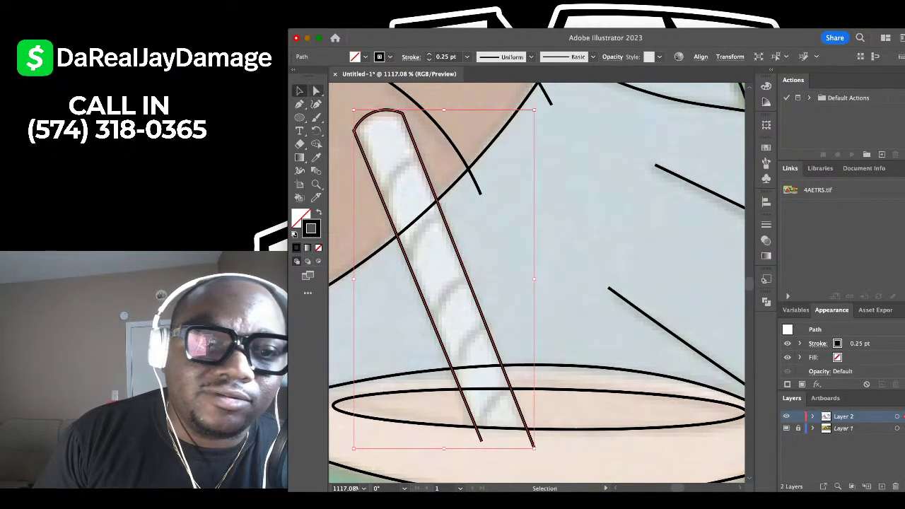
click(343, 152)
Trace the straw's uppermost stripe as a three-point Curvature arc crossing both sides, and deselect it.
click(316, 104)
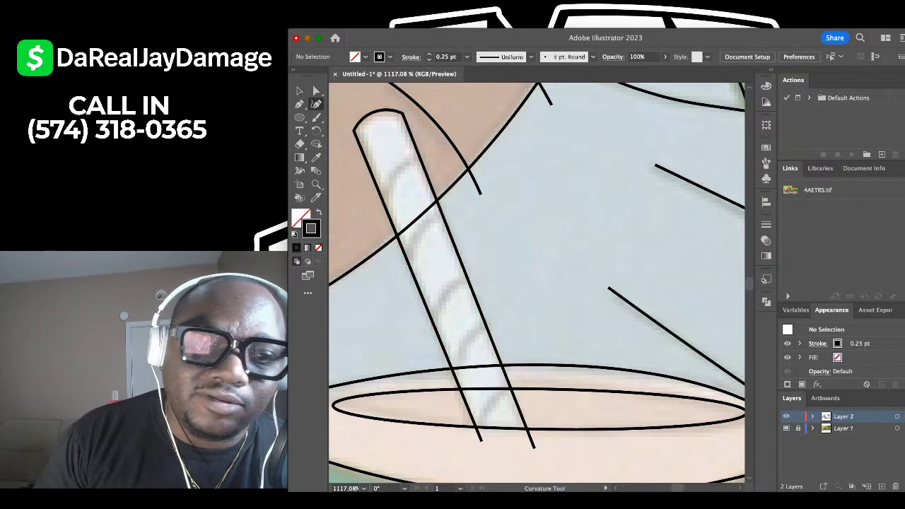
click(380, 216)
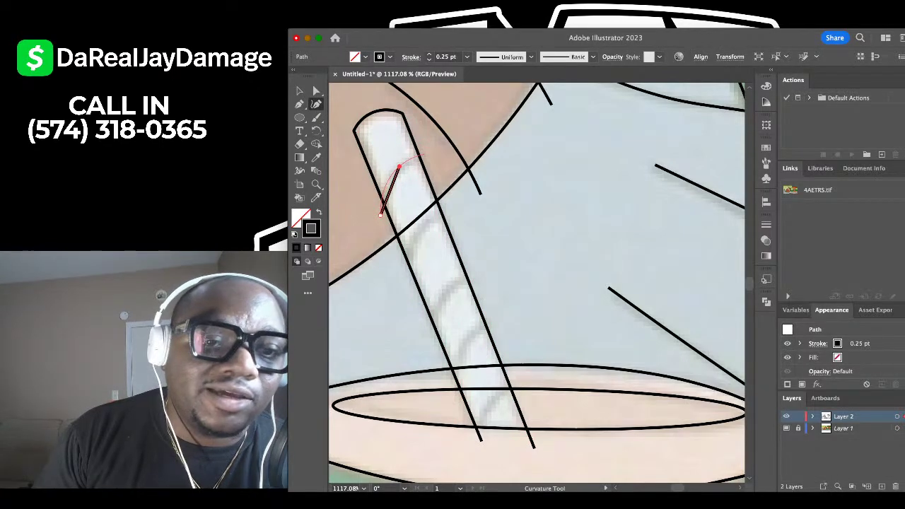
click(398, 167)
click(425, 154)
key(v)
key(super+shift+a)
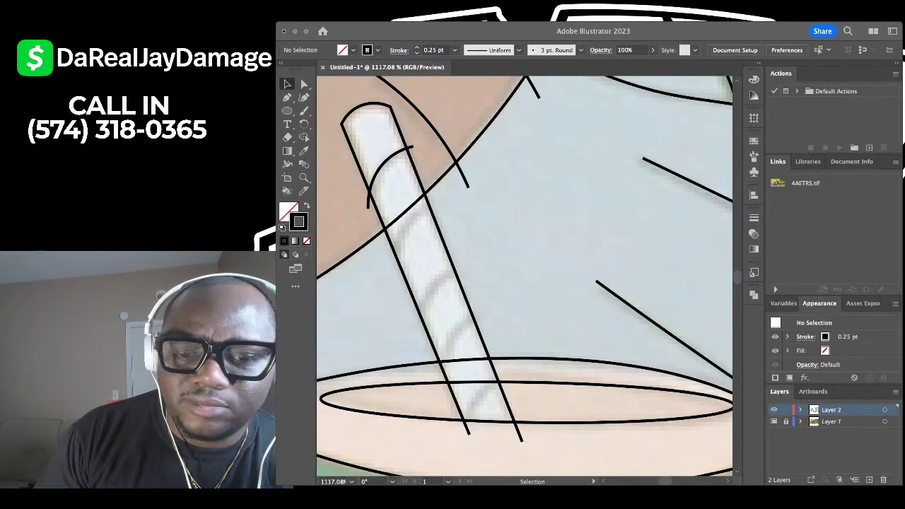
key(super+Tab)
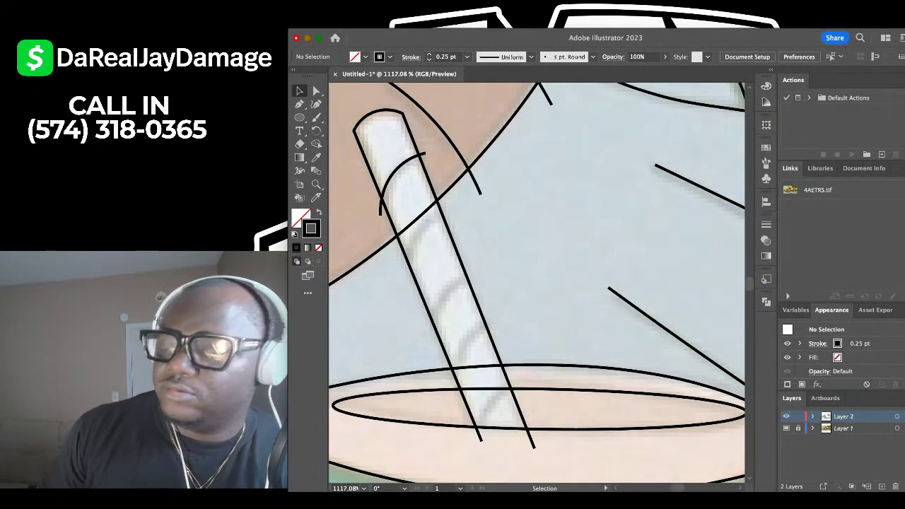
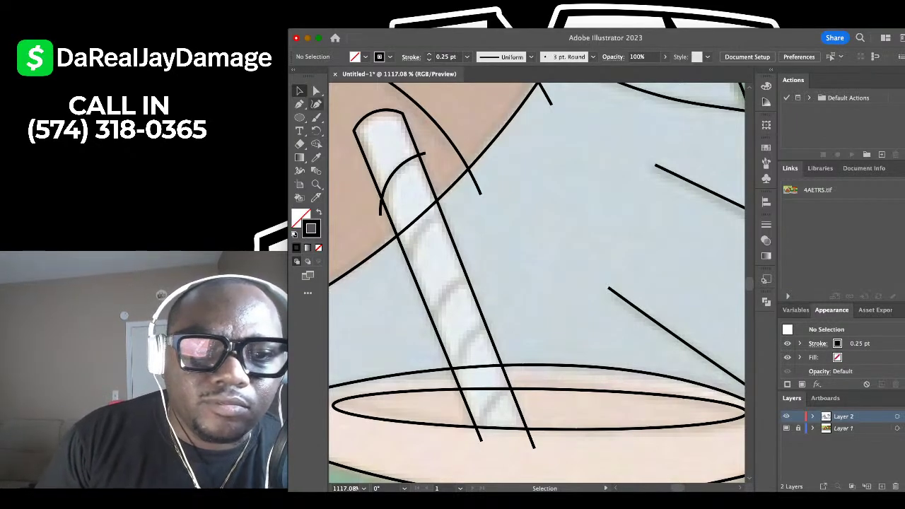
Trace the straw's second stripe from the top as a three-point Curvature arc and deselect it.
click(316, 104)
click(403, 270)
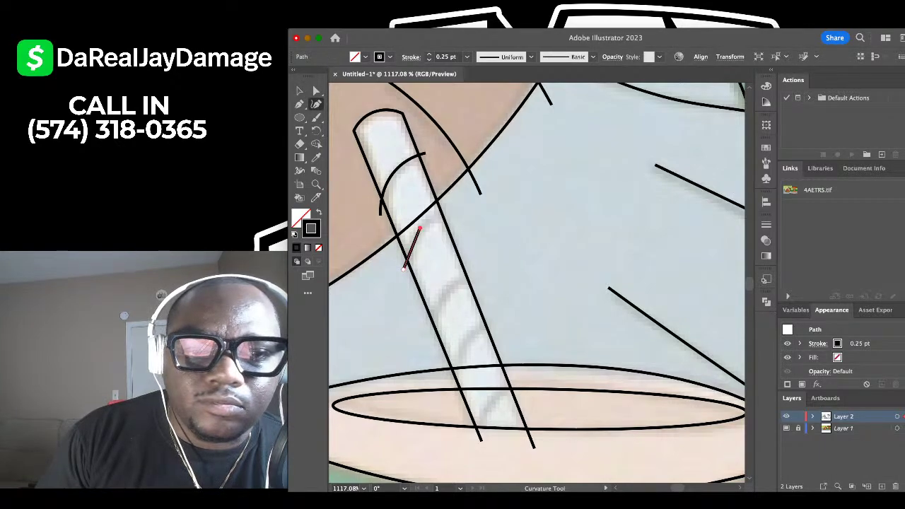
click(449, 212)
click(300, 90)
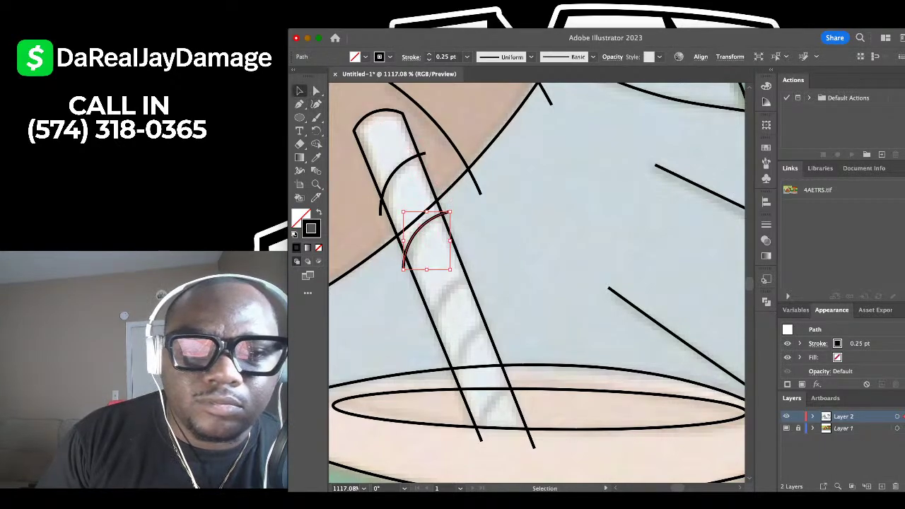
click(382, 170)
Trace the straw's middle stripe as a three-point Curvature arc extending past both sides, and deselect it.
scroll(381, 169, down, 1)
scroll(537, 283, down, 5)
key(shift+grave)
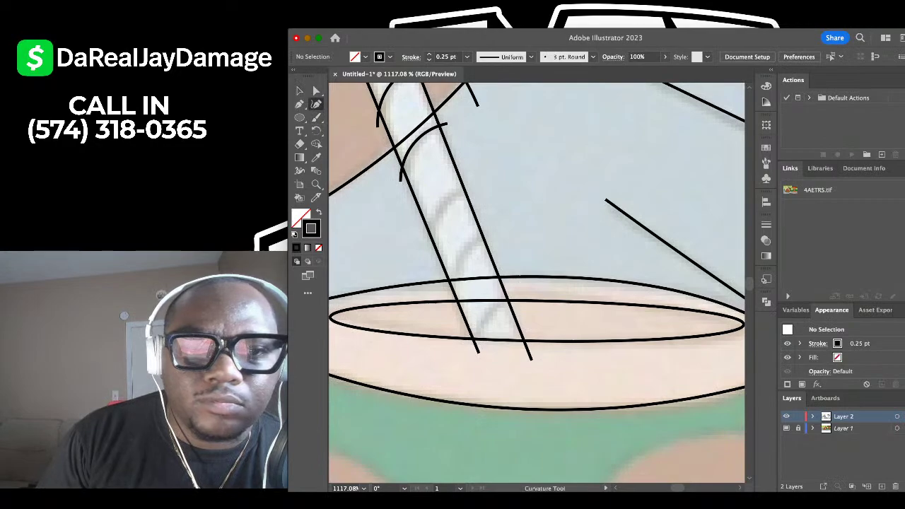
click(423, 242)
click(443, 202)
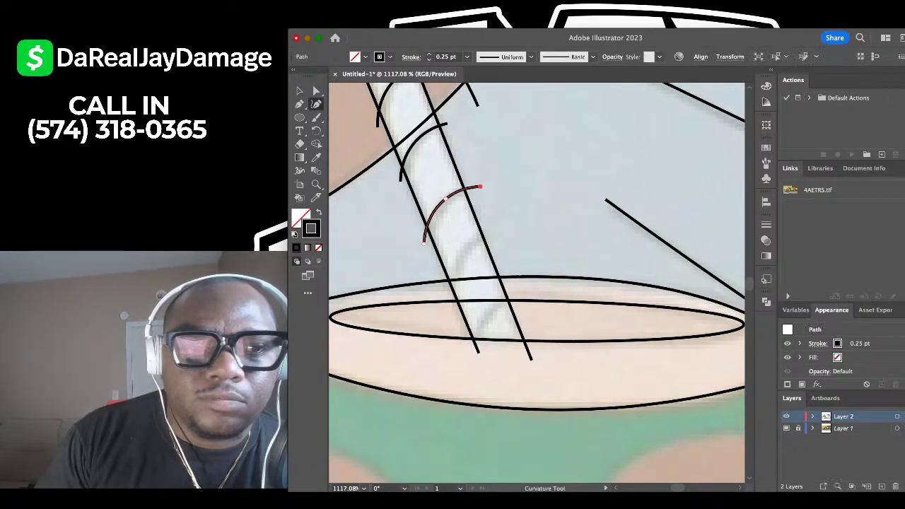
click(480, 185)
key(v)
key(super+shift+a)
Trace the straw's fourth stripe, just above the cup opening, as a Curvature arc and deselect it.
scroll(538, 283, down, 5)
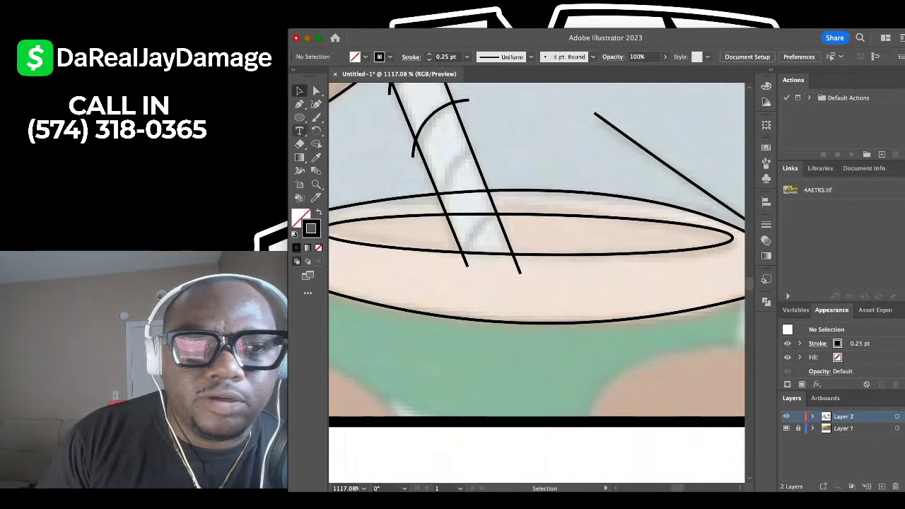
key(shift+grave)
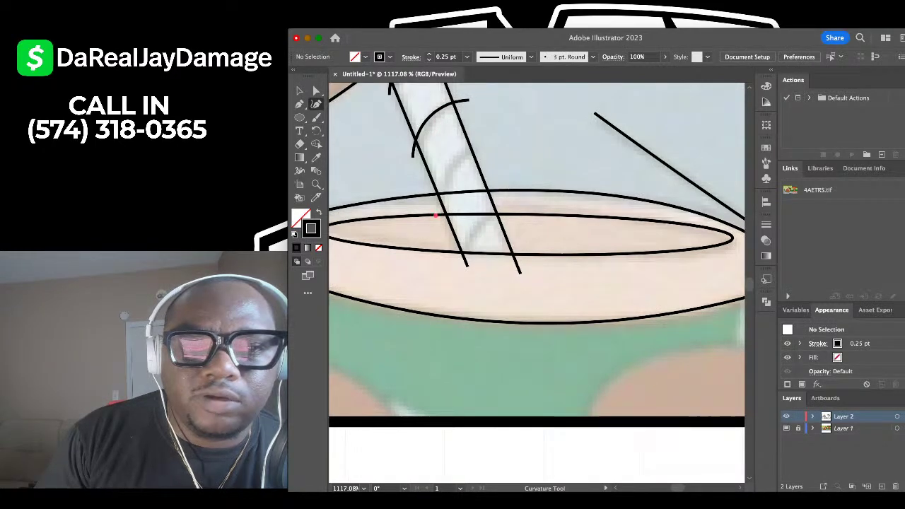
click(440, 215)
click(457, 162)
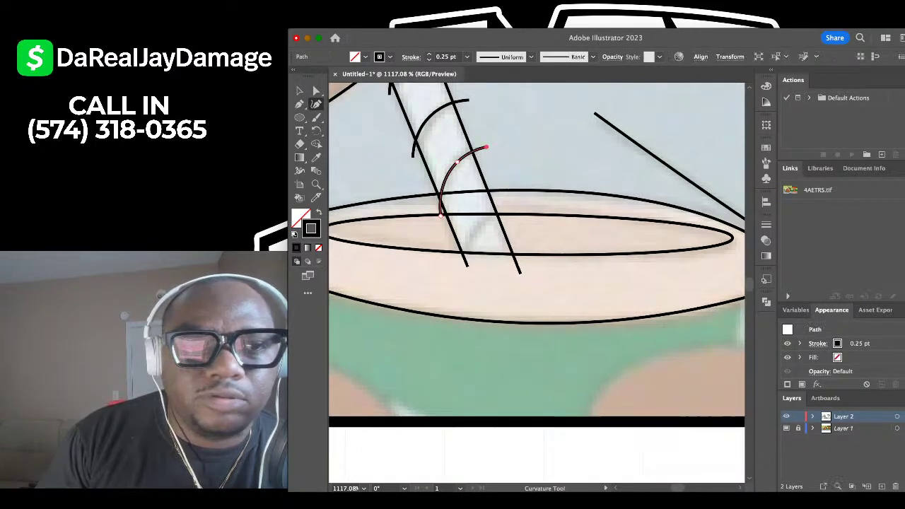
key(a)
key(super+shift+a)
Trace the straw's lowest stripe inside the cup opening as a Curvature arc and deselect it.
scroll(537, 248, down, 5)
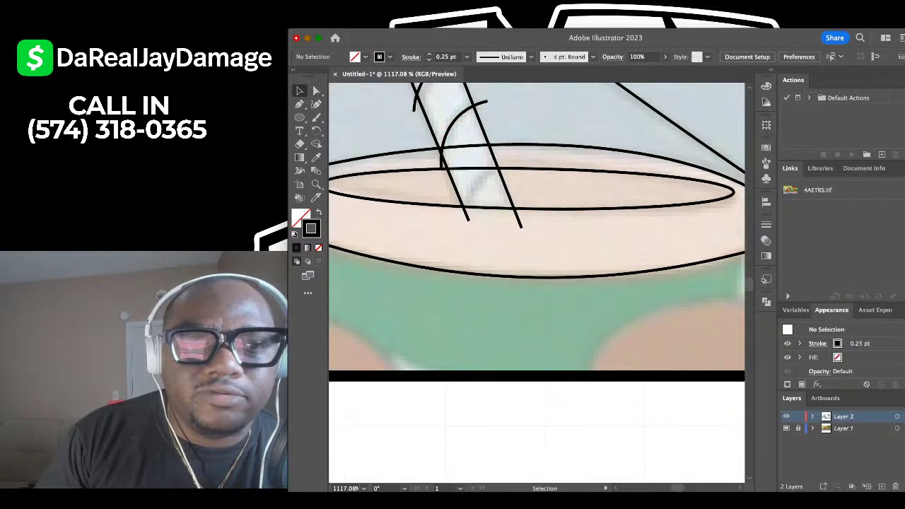
click(316, 104)
scroll(417, 217, up, 2)
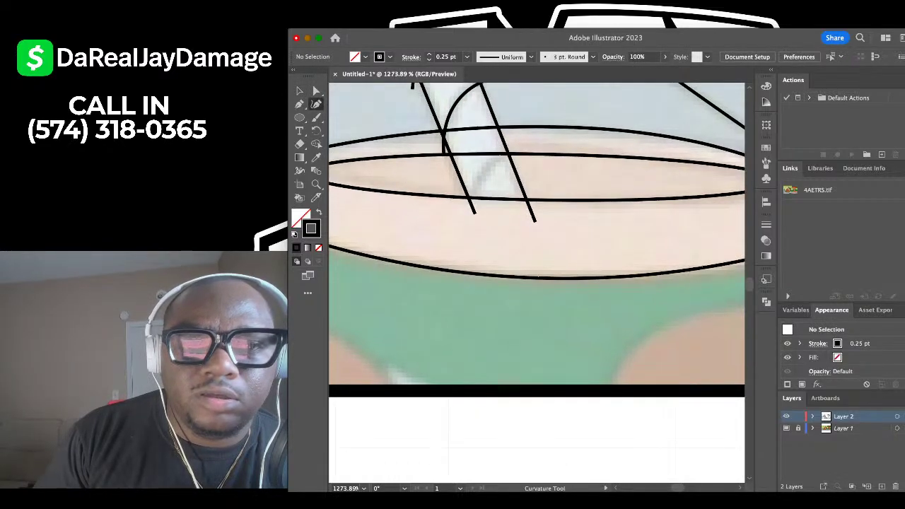
click(464, 213)
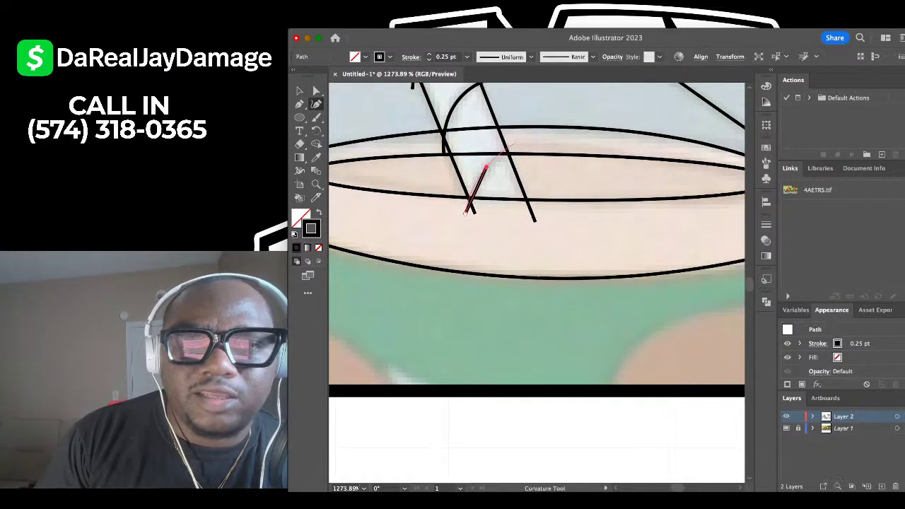
click(514, 144)
key(v)
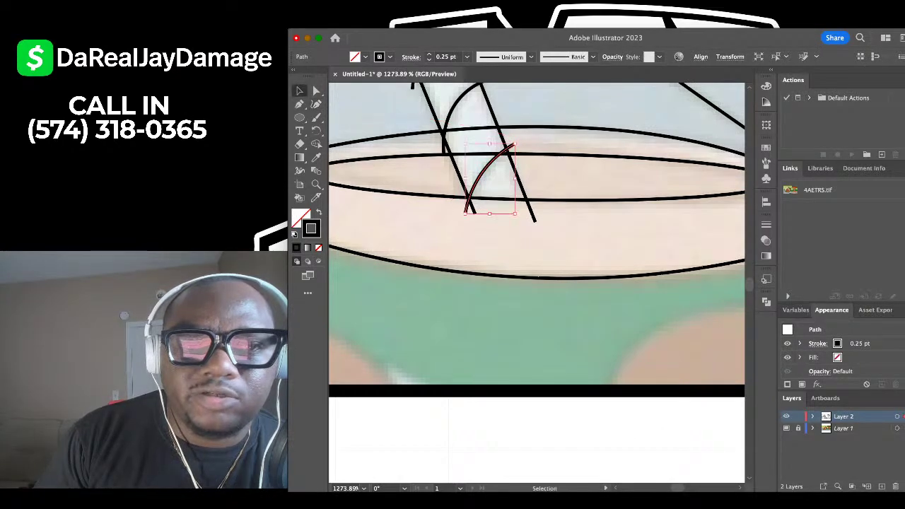
key(super+shift+a)
Trace the outer edge of the hand right of the cup as a curve from the sleeve past the image's lower edge, and deselect.
scroll(537, 282, down, 8)
scroll(537, 283, up, 3)
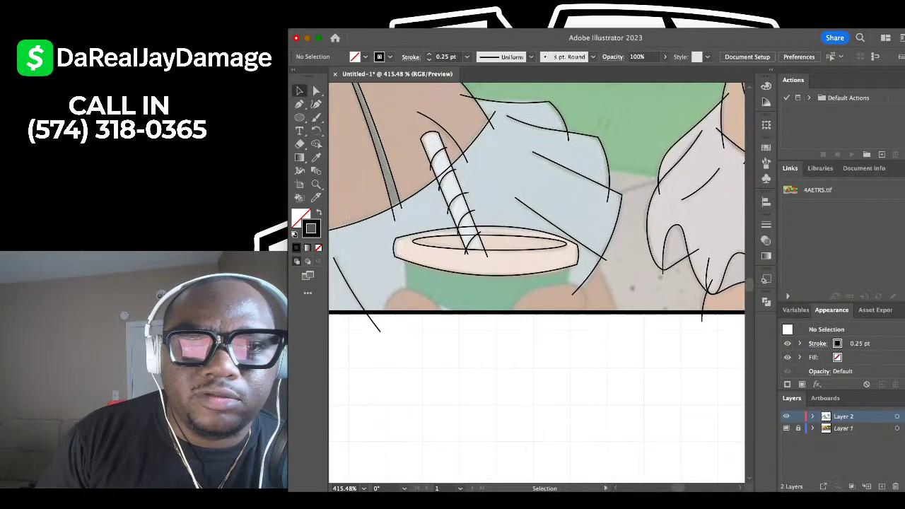
scroll(537, 283, down, 4)
scroll(537, 282, up, 3)
scroll(537, 283, down, 3)
scroll(537, 283, up, 3)
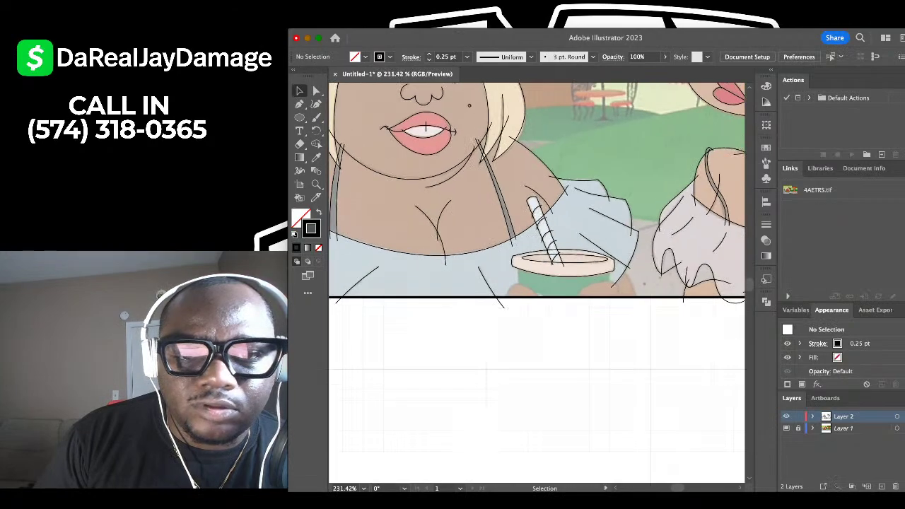
key(shift+grave)
scroll(537, 283, up, 5)
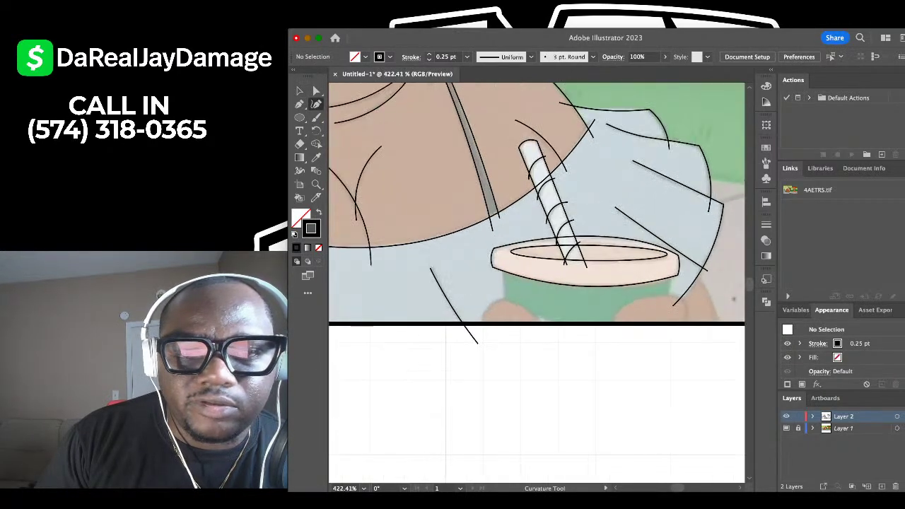
scroll(577, 272, up, 4)
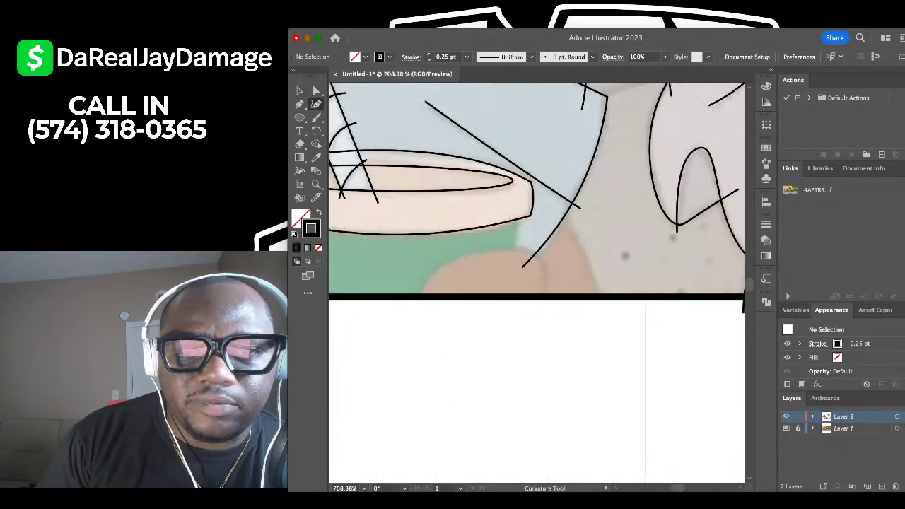
click(556, 204)
click(600, 315)
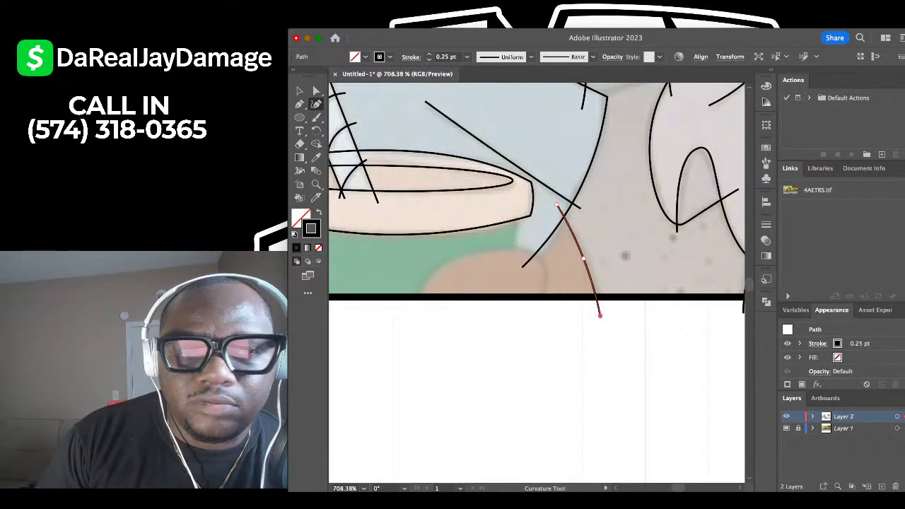
click(299, 90)
click(438, 353)
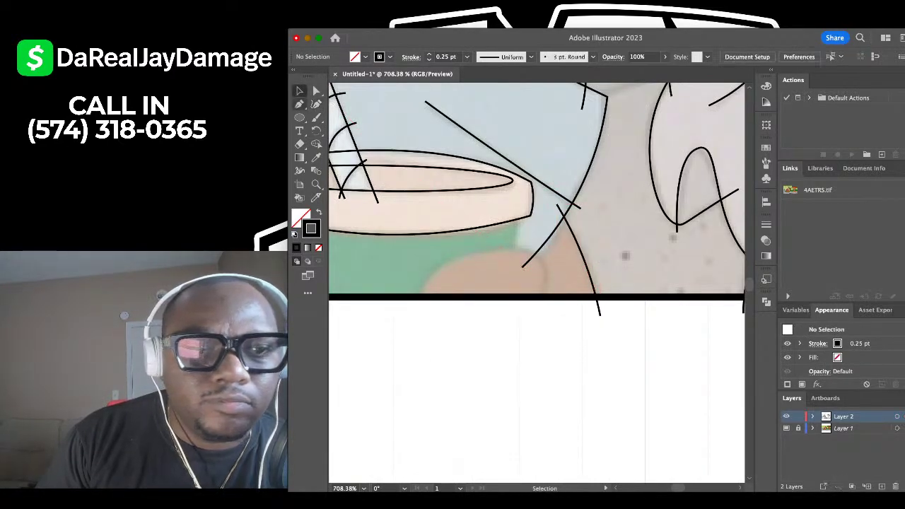
Trace the rounded finger over the cup's lower right with a Curvature path starting and ending below the image.
key(shift+grave)
click(426, 311)
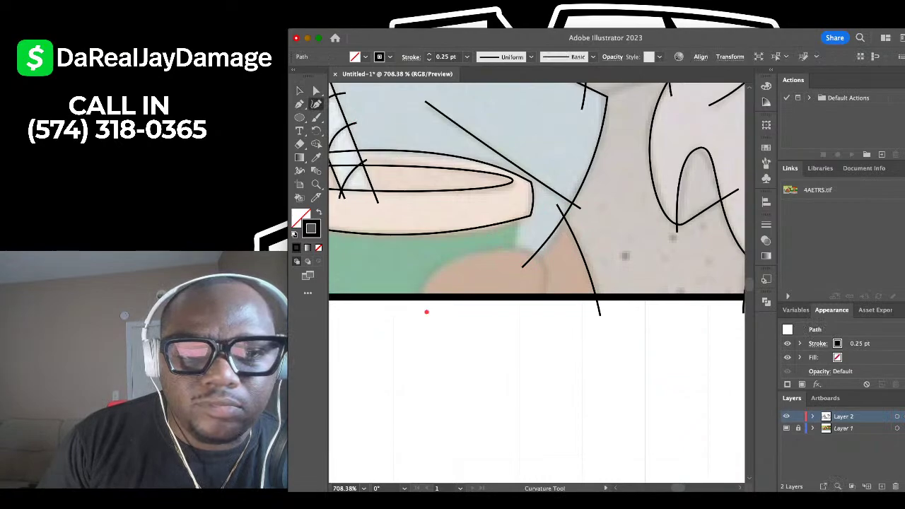
click(422, 289)
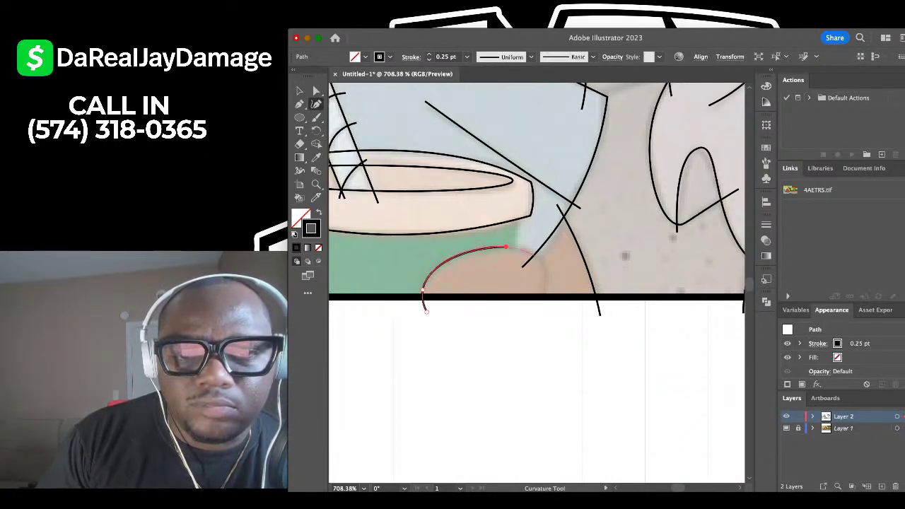
click(506, 247)
click(531, 313)
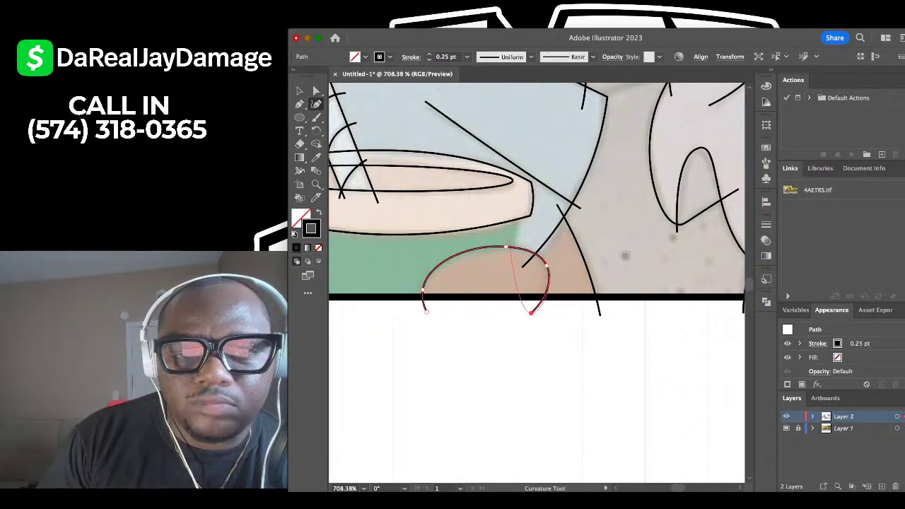
Finish the curve around the fingertip on the cup's right side and trace the left fingertip with the Curvature tool.
key(v)
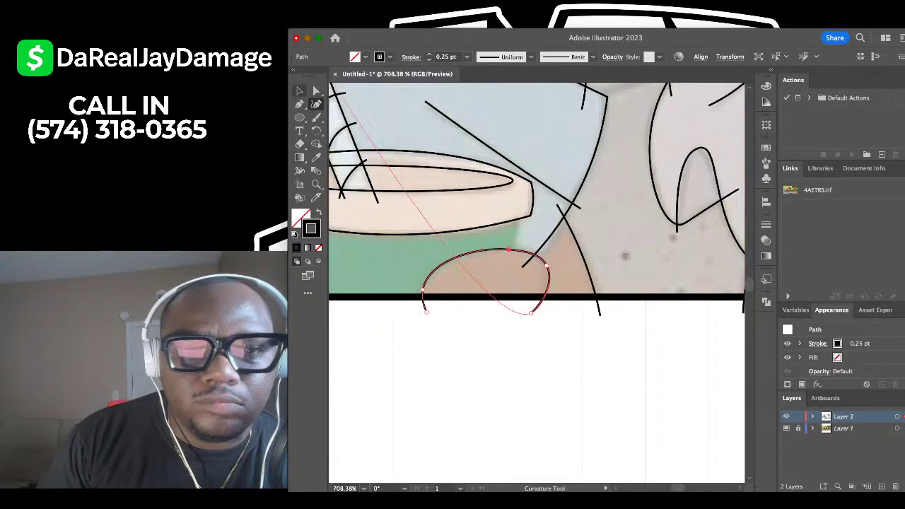
click(488, 354)
scroll(488, 353, left, 4)
click(316, 104)
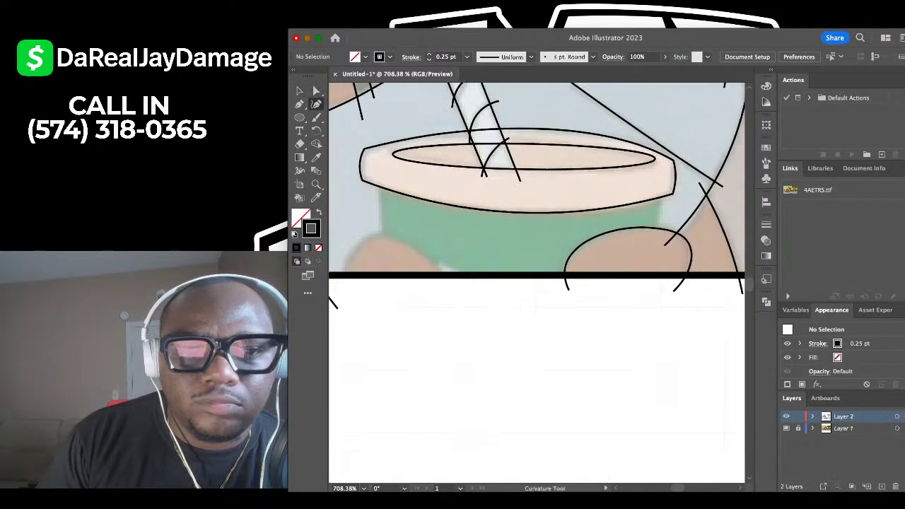
click(447, 288)
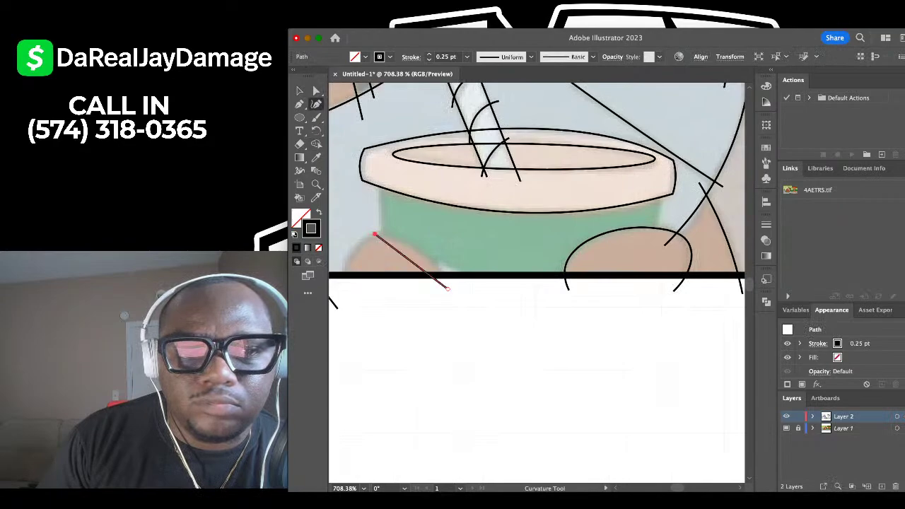
click(341, 280)
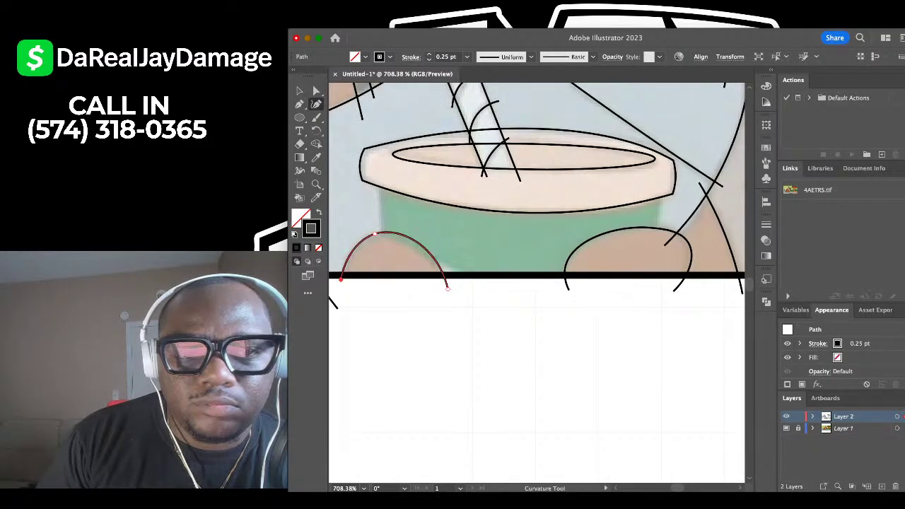
drag(375, 234, 374, 242)
click(299, 90)
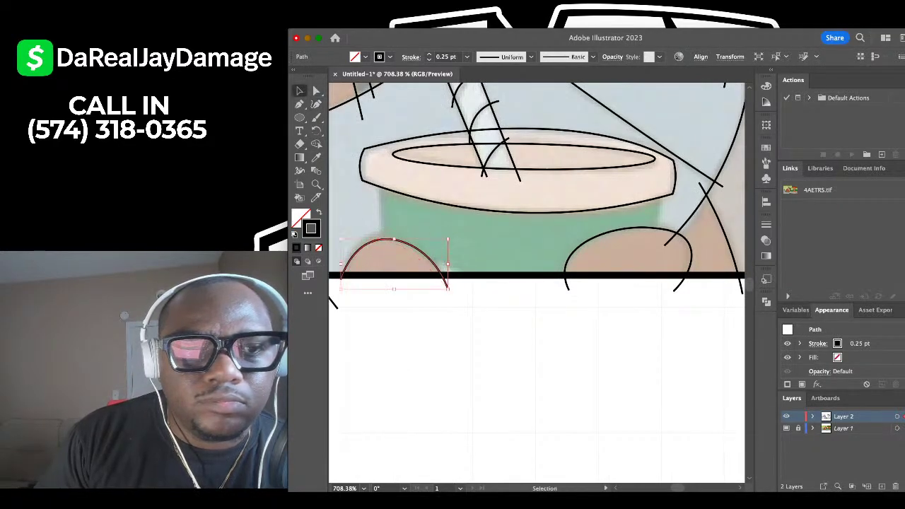
click(386, 332)
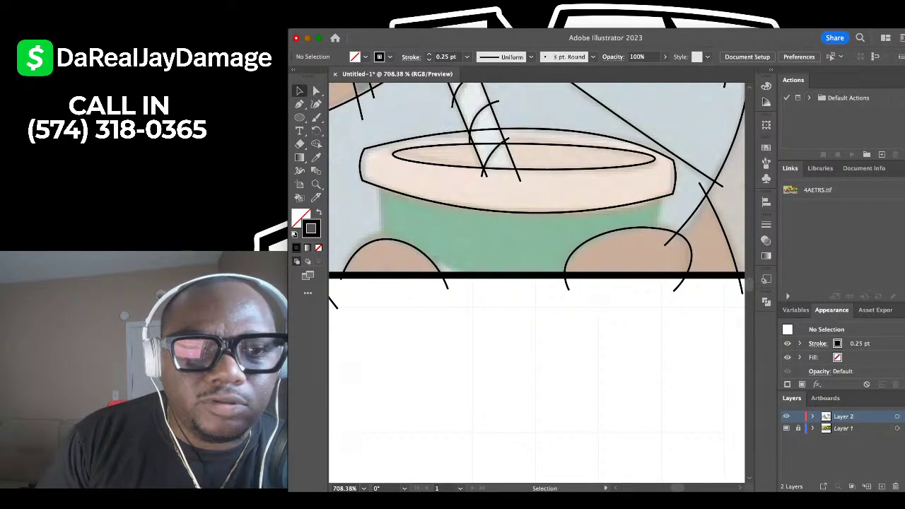
Draw straight line segments along the left and right sides of the green cup, from the rim to the fingers.
key(backslash)
drag(379, 252, 382, 255)
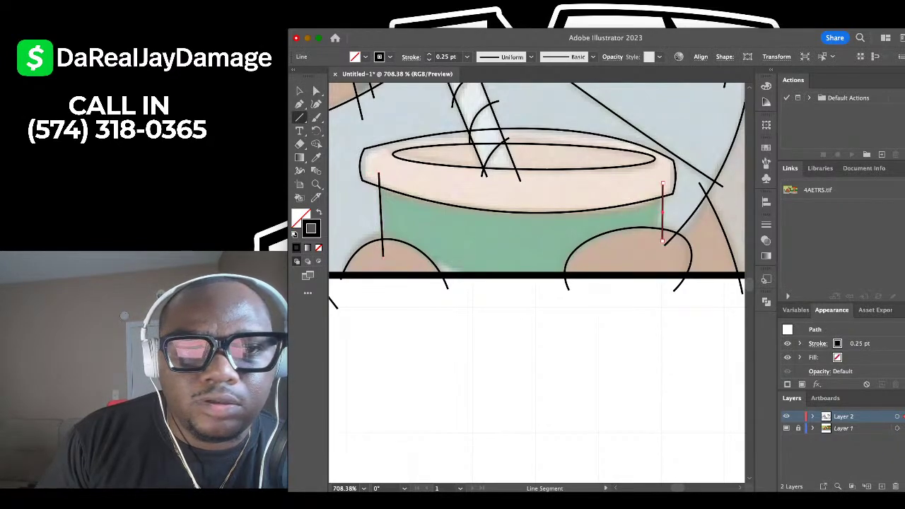
key(v)
click(608, 212)
Delete the existing outer outline of the cup's rim.
scroll(380, 168, up, 2)
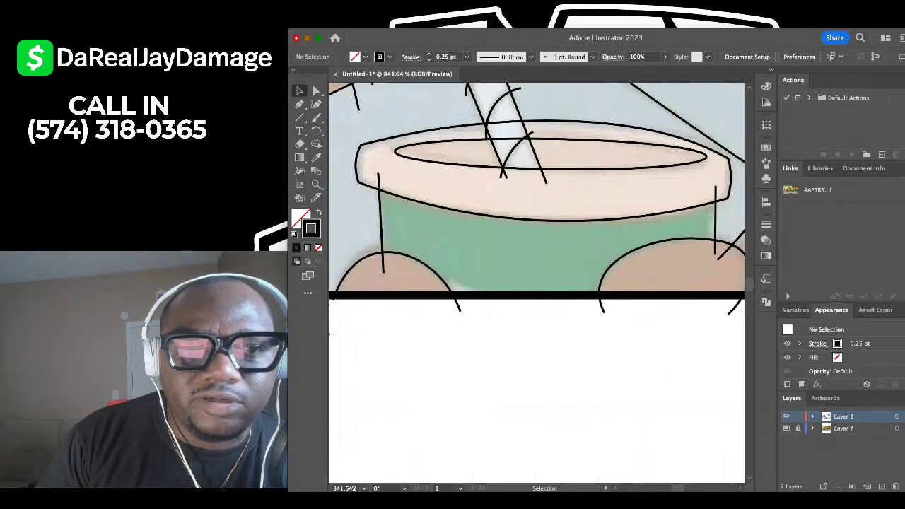
click(375, 188)
key(Delete)
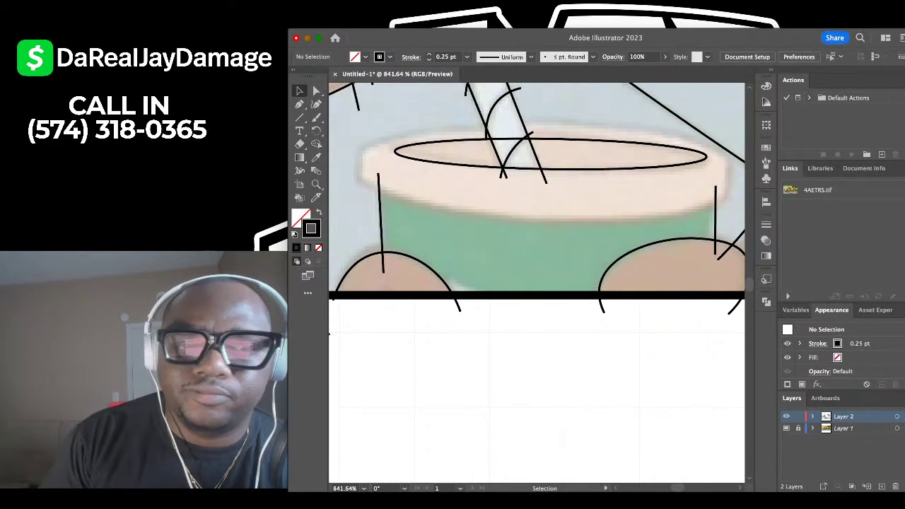
Draw a straight-edged, four-corner outline around the cup's rim with the Pen tool.
scroll(375, 214, down, 1)
scroll(375, 214, right, 1)
scroll(356, 149, down, 2)
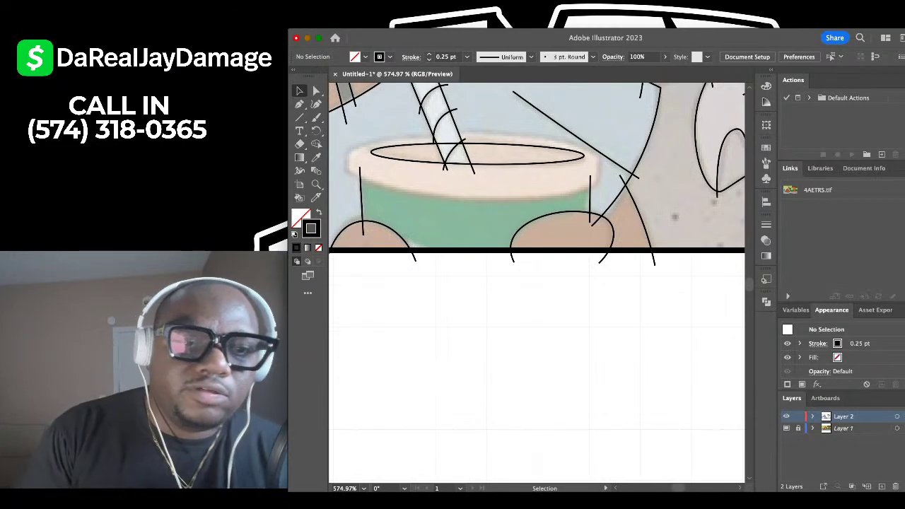
key(p)
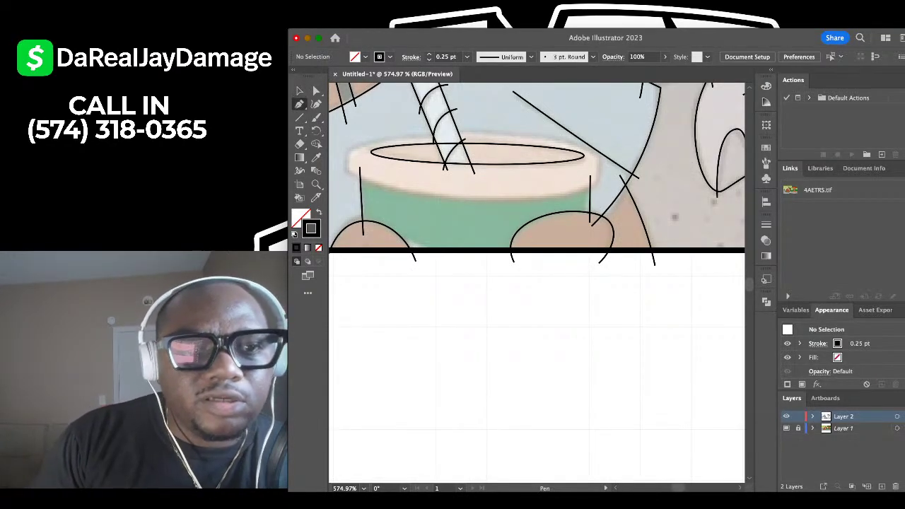
scroll(346, 150, up, 2)
click(347, 150)
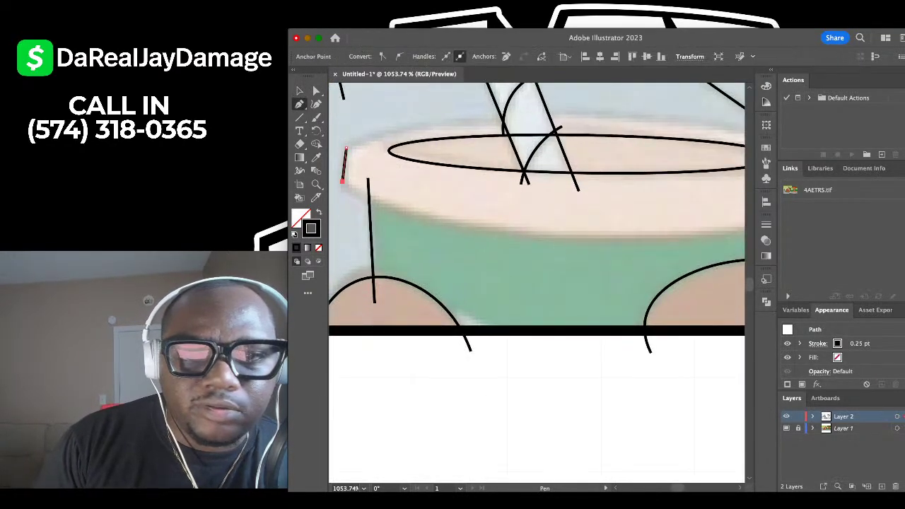
scroll(459, 184, down, 2)
click(598, 206)
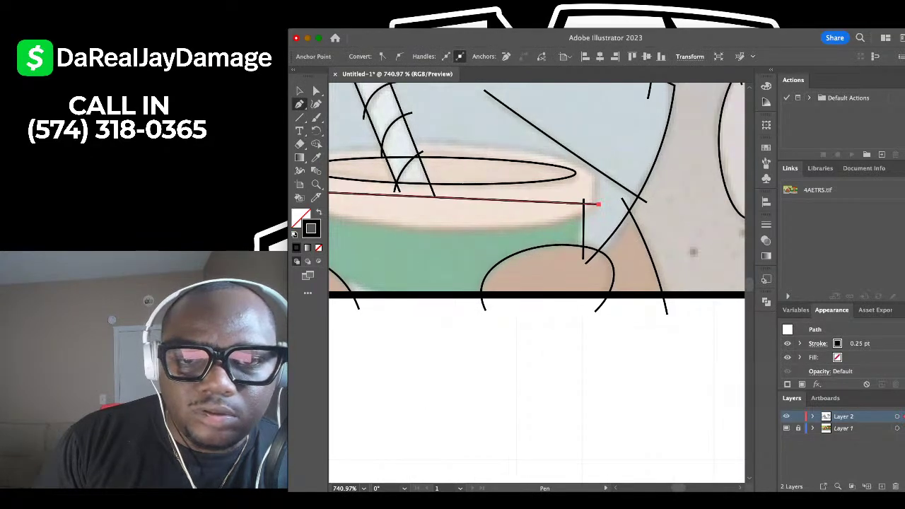
click(597, 175)
scroll(597, 174, down, 2)
scroll(516, 185, left, 1)
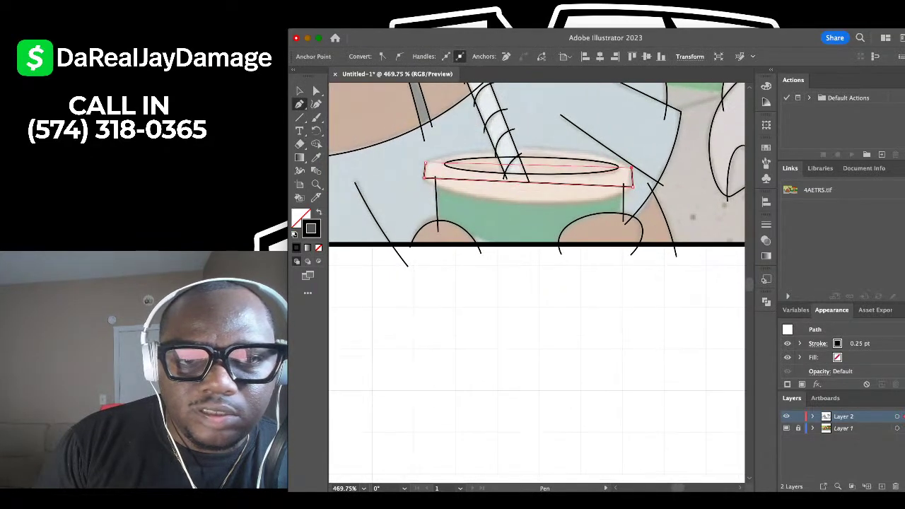
Bow the rim outline's upper and lower edges to follow the image and realign its two left corners.
key(shift+grave)
scroll(491, 151, up, 3)
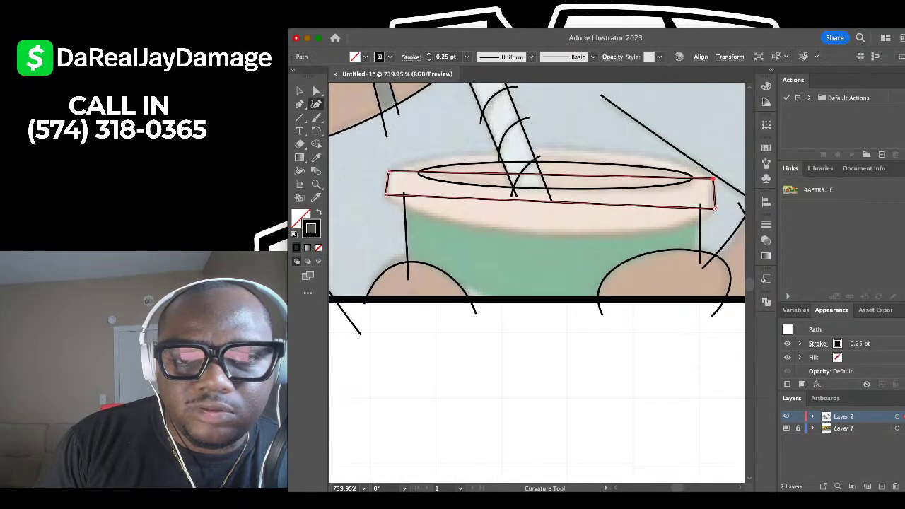
drag(504, 174, 507, 151)
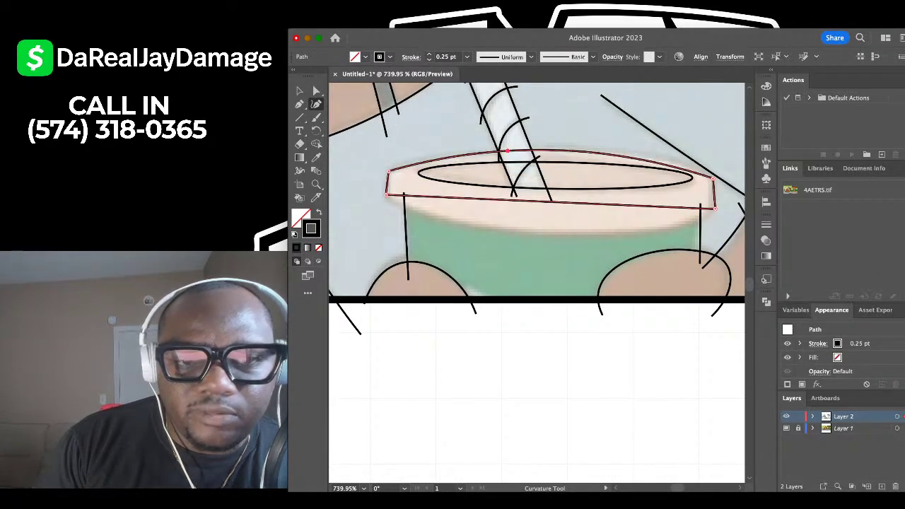
drag(488, 198, 489, 226)
scroll(395, 212, up, 2)
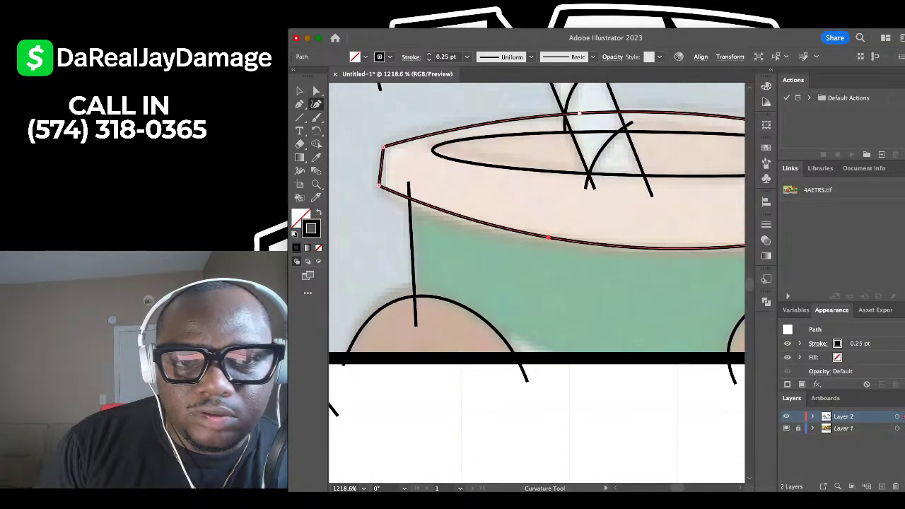
drag(381, 196, 385, 196)
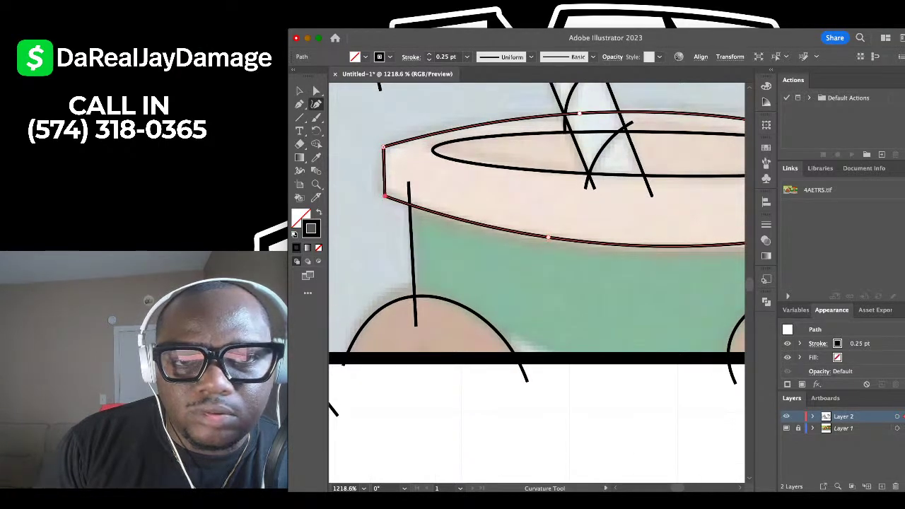
drag(383, 146, 386, 140)
Reposition the rim outline's two right corners and round its right end outward to match the image.
scroll(387, 138, down, 1)
scroll(387, 137, right, 3)
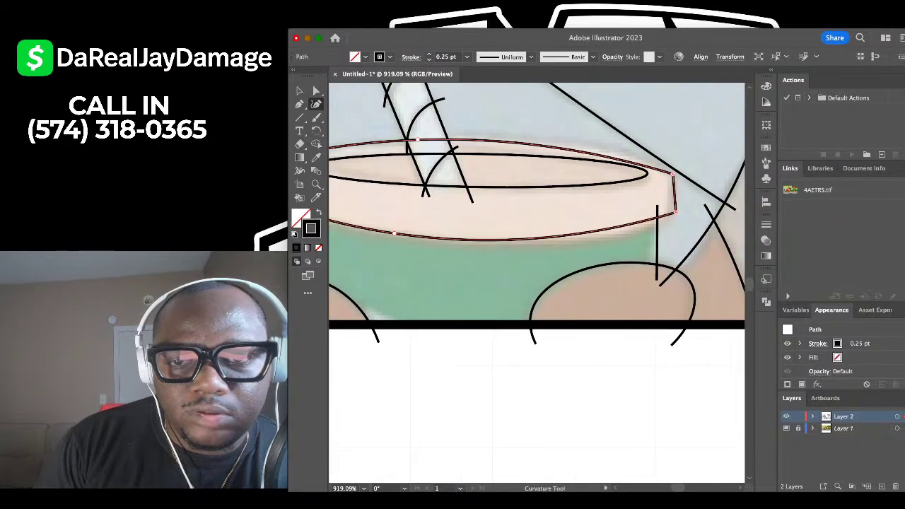
scroll(649, 182, up, 2)
drag(684, 168, 671, 154)
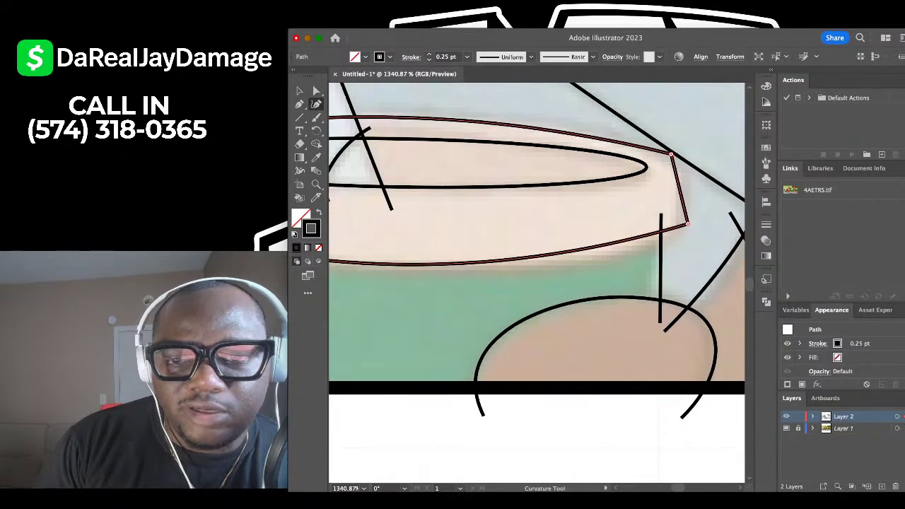
drag(687, 224, 682, 234)
mouse_move(671, 154)
mouse_down()
mouse_move(681, 174)
mouse_move(682, 164)
mouse_up()
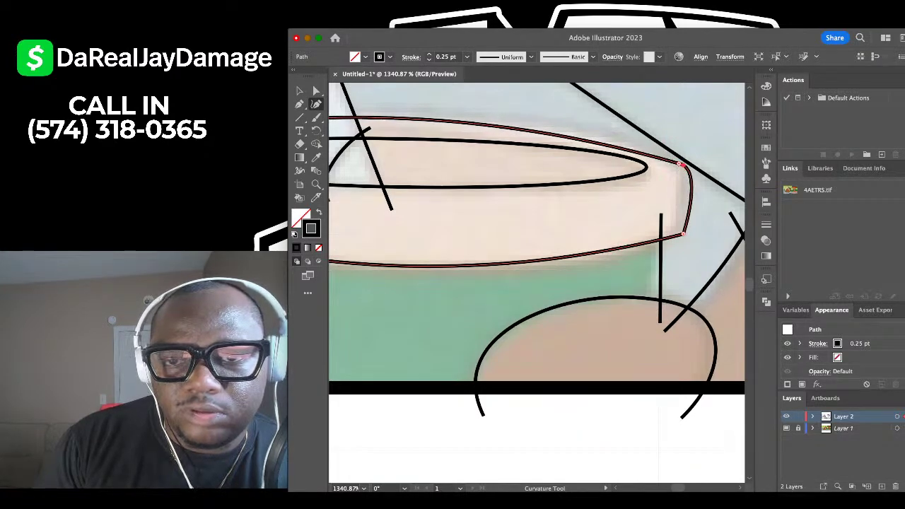
Round the left end of the rim outline outward to match the cup.
scroll(682, 227, down, 5)
scroll(538, 227, left, 3)
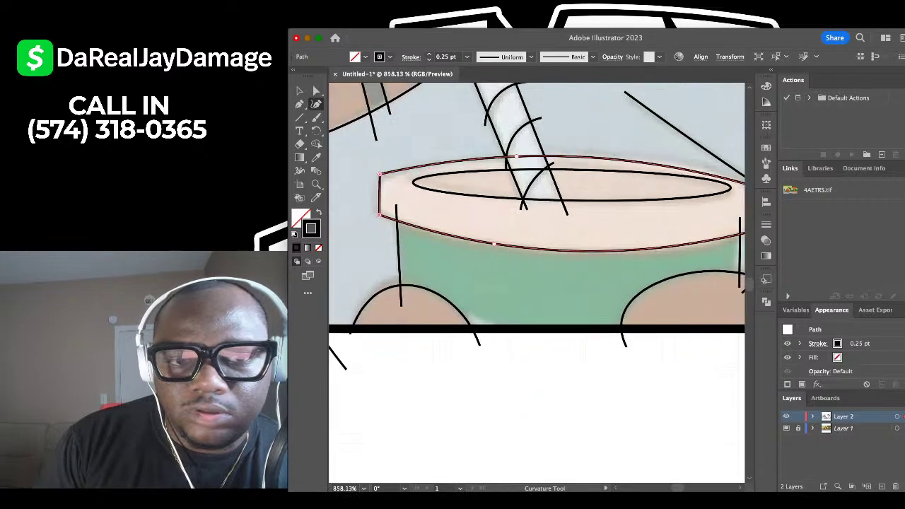
scroll(374, 192, up, 5)
drag(385, 164, 382, 181)
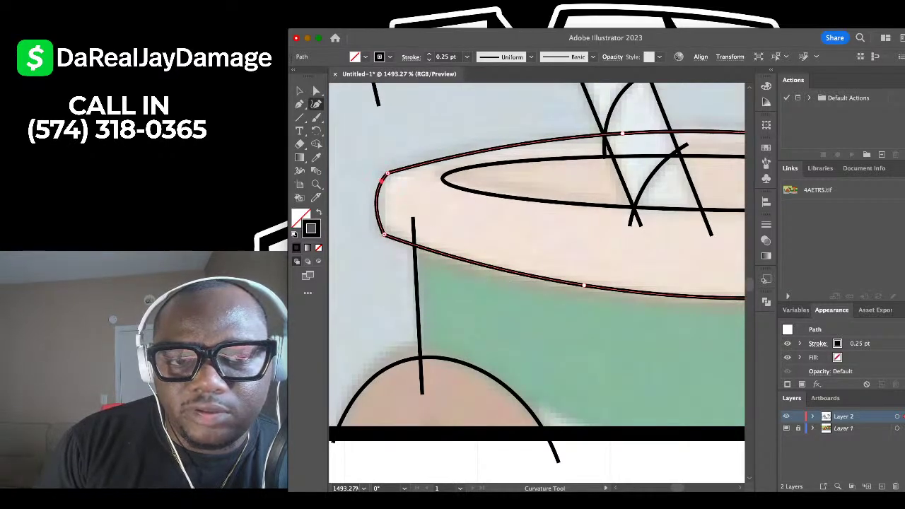
Add curve points near both ends of the rim outline's upper edge so it follows the cup's rim.
scroll(382, 180, down, 5)
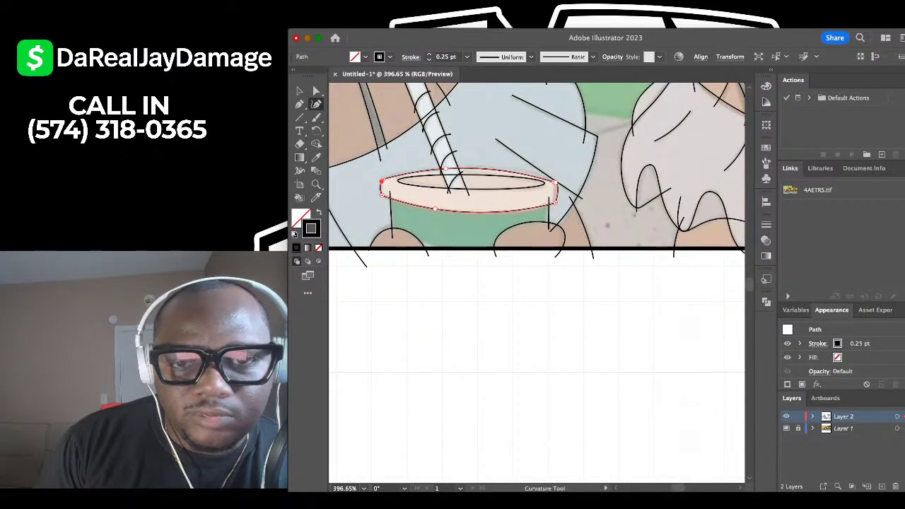
scroll(534, 181, up, 3)
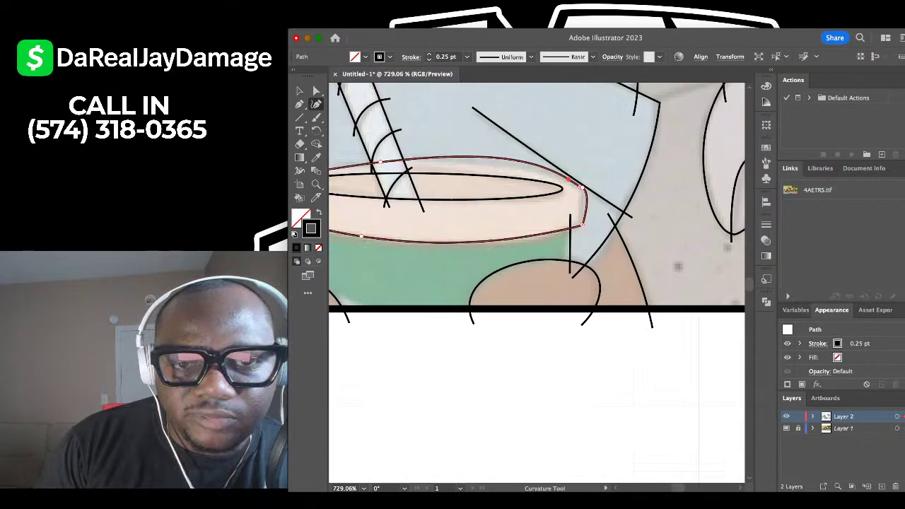
scroll(566, 192, down, 2)
scroll(552, 193, left, 2)
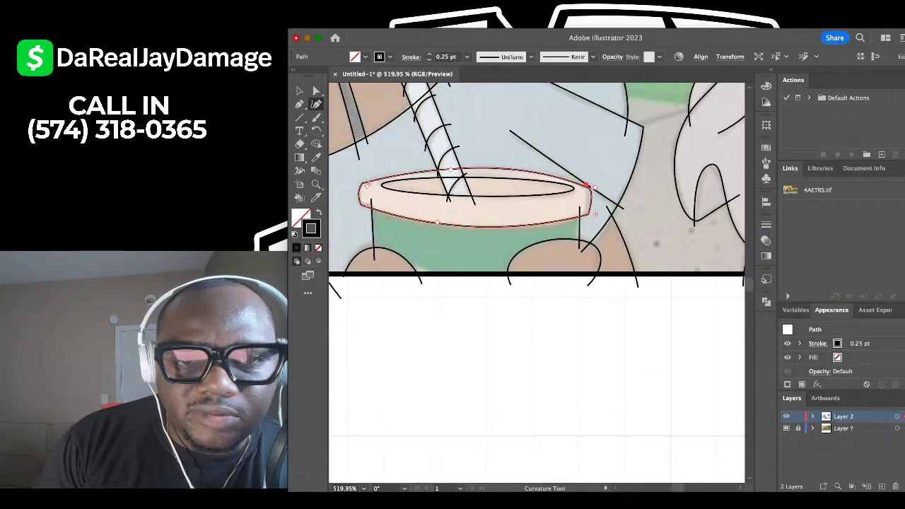
scroll(409, 166, up, 4)
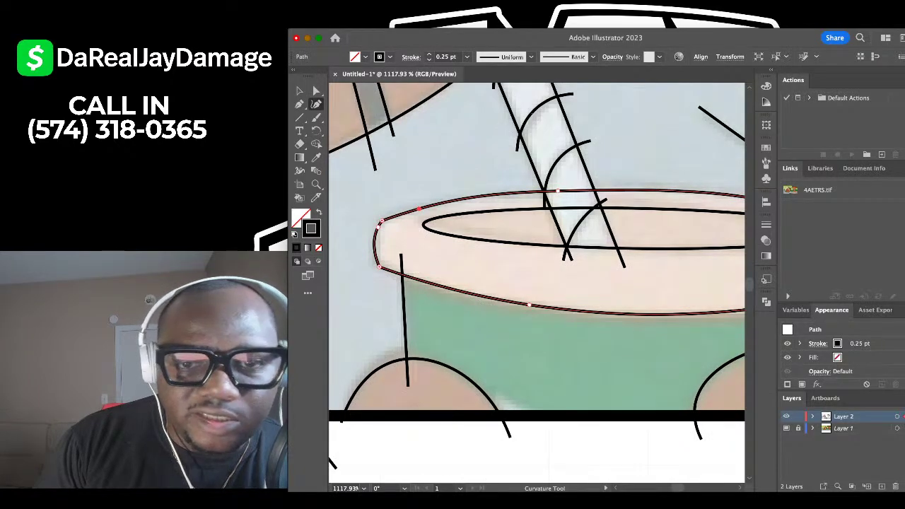
Fine-tune the rim outline's right end and lower edge, and deselect the path.
scroll(418, 209, down, 2)
scroll(642, 236, up, 2)
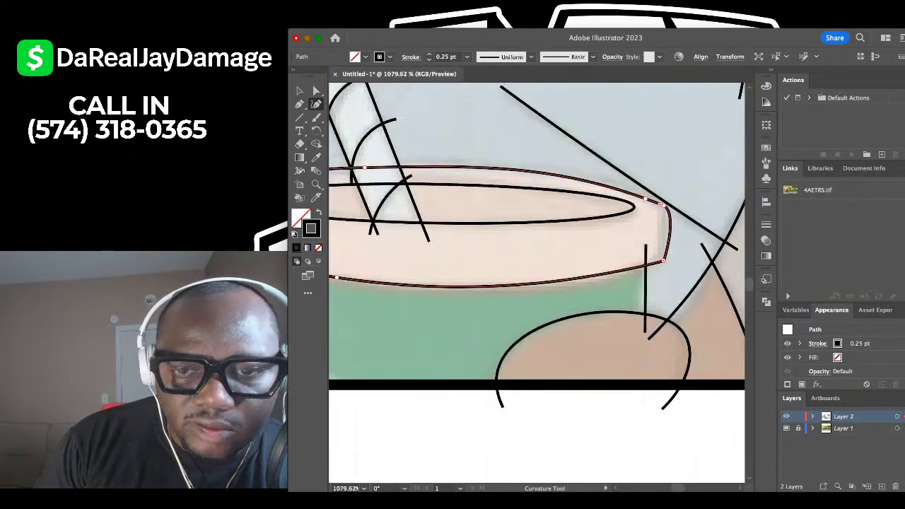
drag(667, 224, 670, 223)
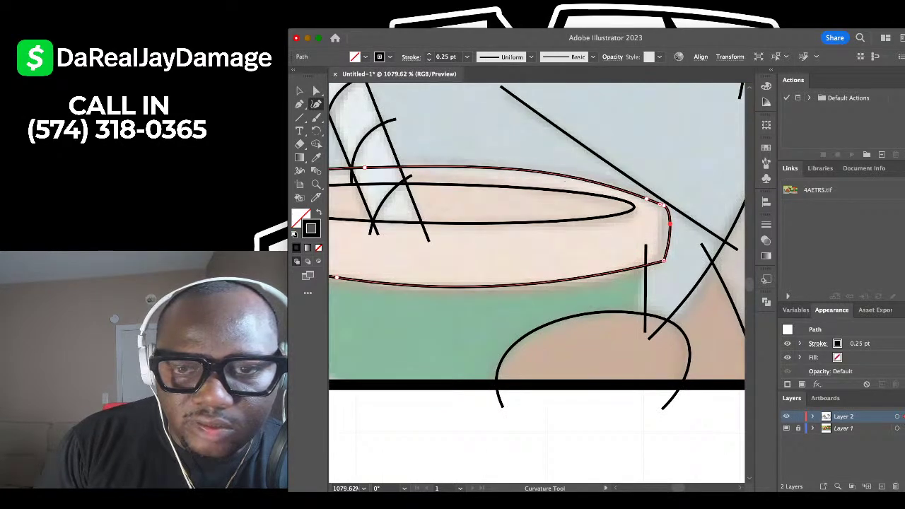
scroll(645, 199, down, 2)
scroll(624, 246, up, 1)
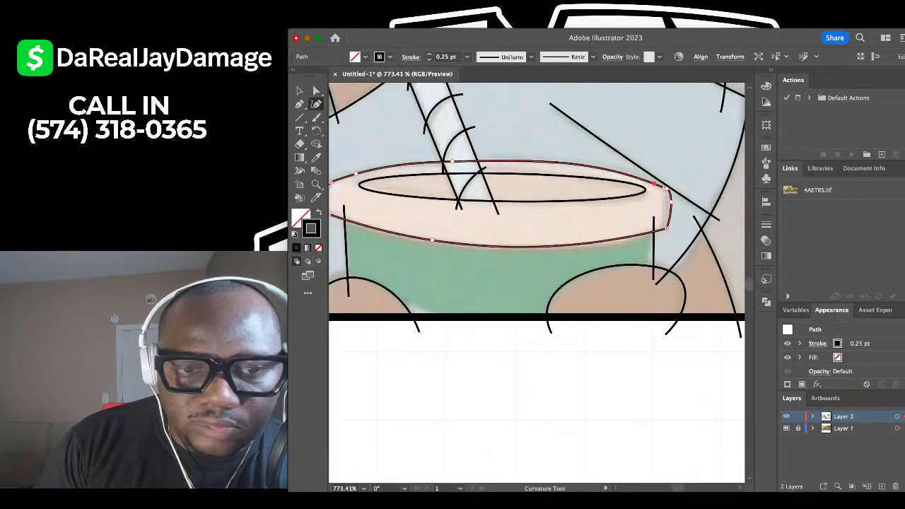
drag(432, 240, 434, 242)
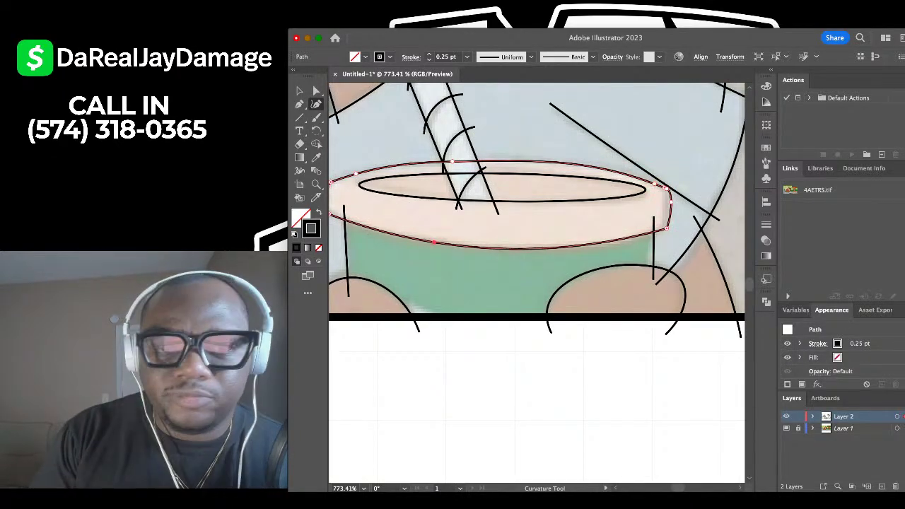
scroll(432, 240, down, 2)
click(300, 92)
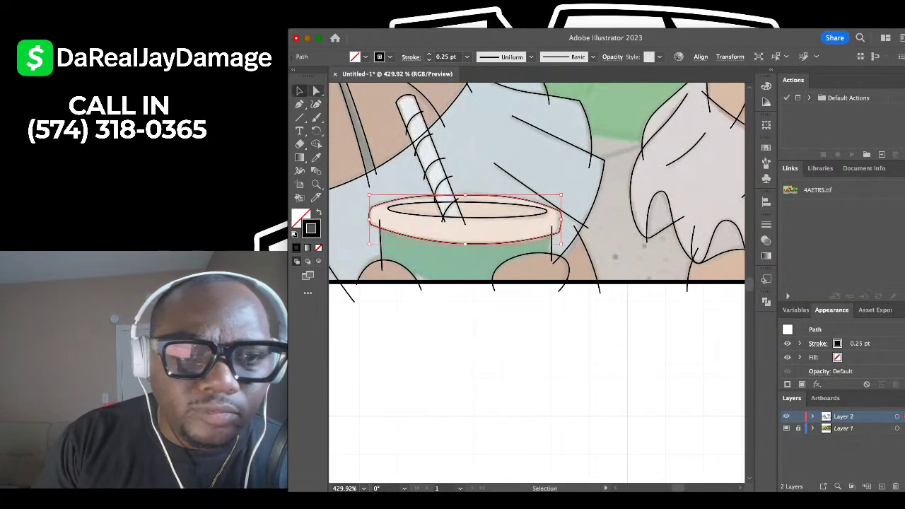
click(384, 120)
Trace the wavy arch at the lower-left corner of the blonde woman's dress with an open Curvature tool path.
scroll(384, 121, down, 5)
scroll(537, 283, up, 5)
scroll(538, 283, left, 3)
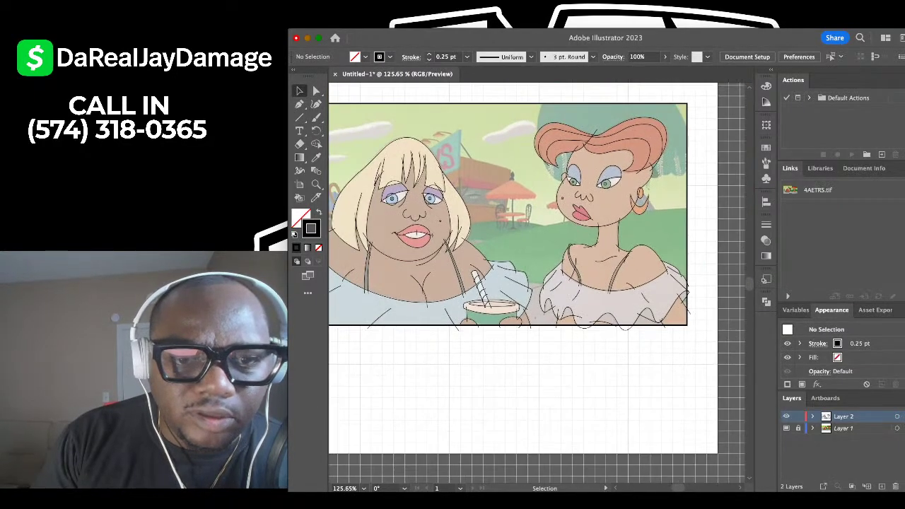
scroll(537, 283, up, 4)
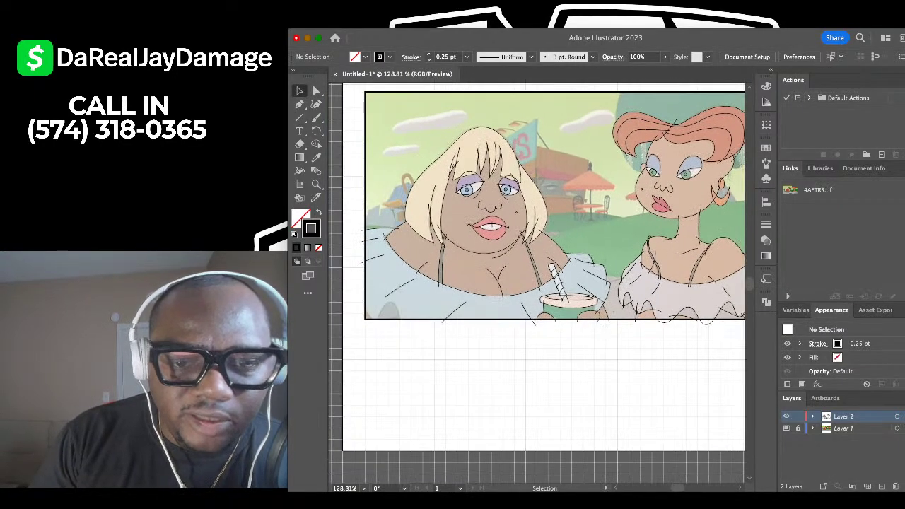
key(shift+grave)
scroll(360, 323, up, 5)
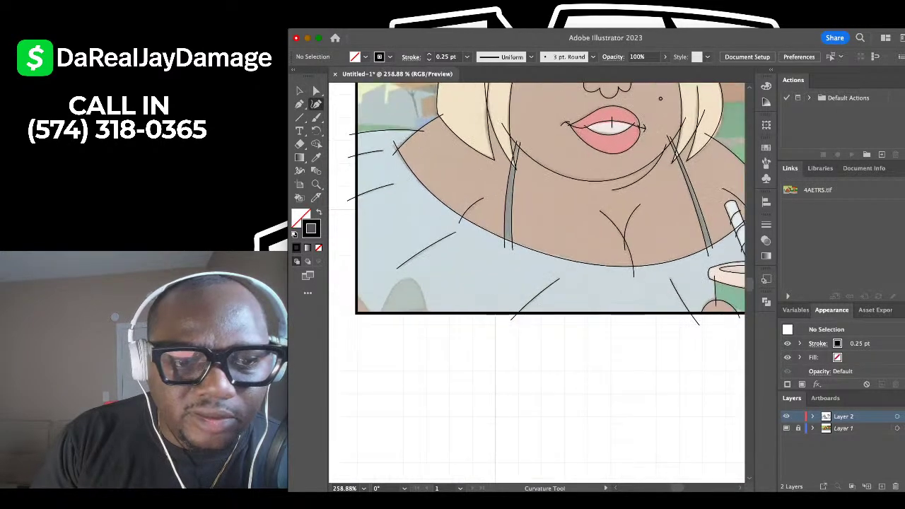
click(376, 315)
scroll(371, 315, up, 6)
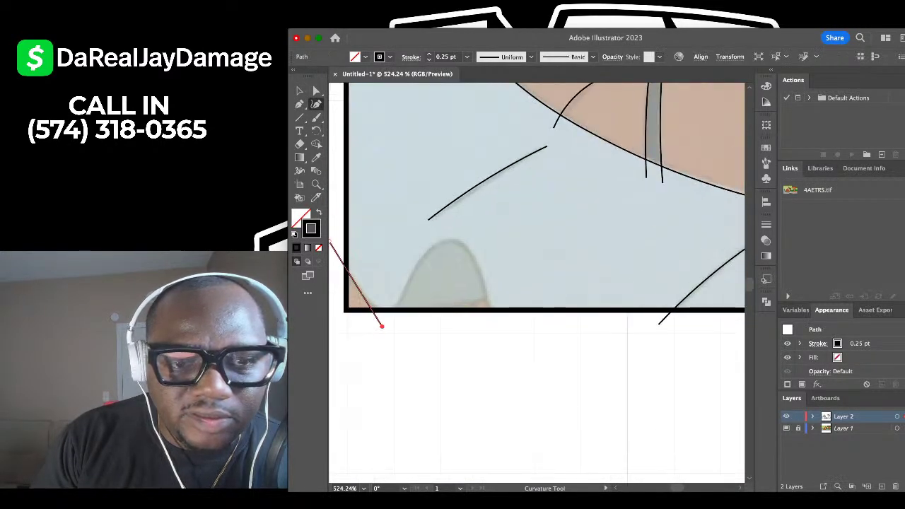
click(385, 316)
click(453, 241)
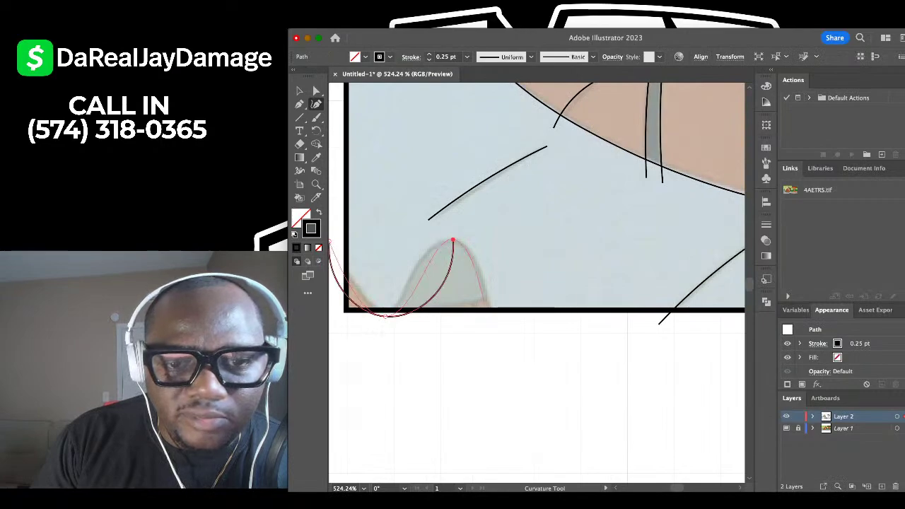
click(494, 321)
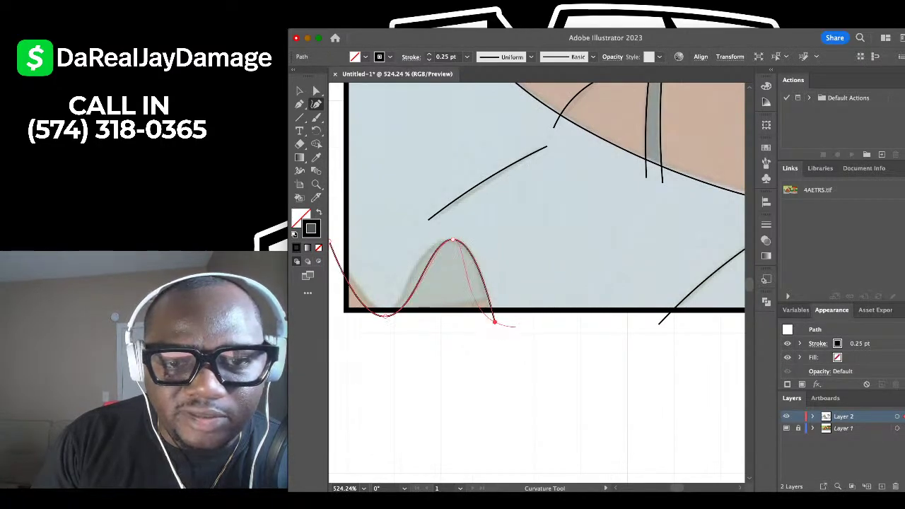
Reshape the arch's left side and the dip beside it to follow the image, and deselect the path.
drag(422, 274, 444, 240)
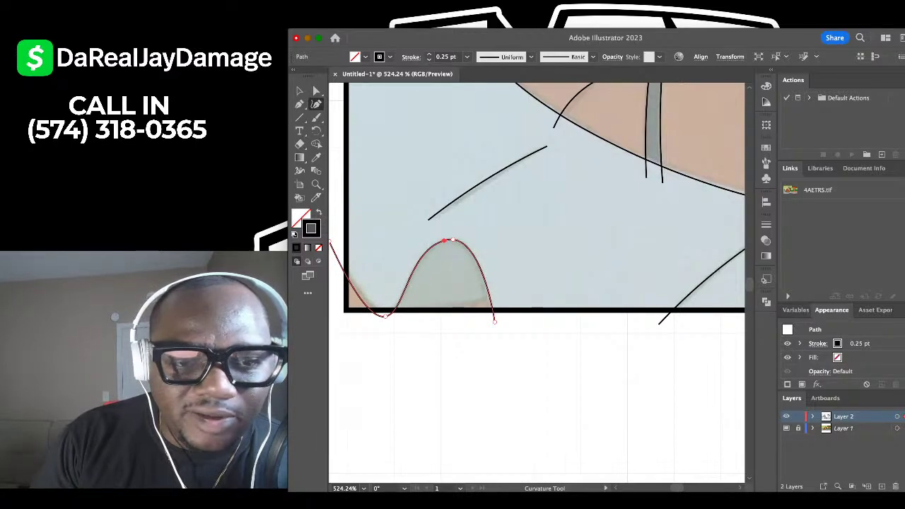
drag(385, 316, 390, 316)
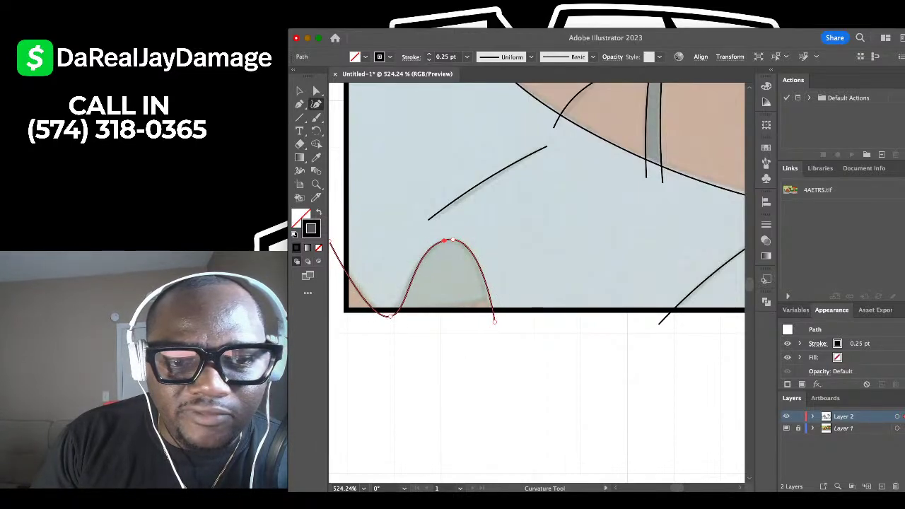
key(v)
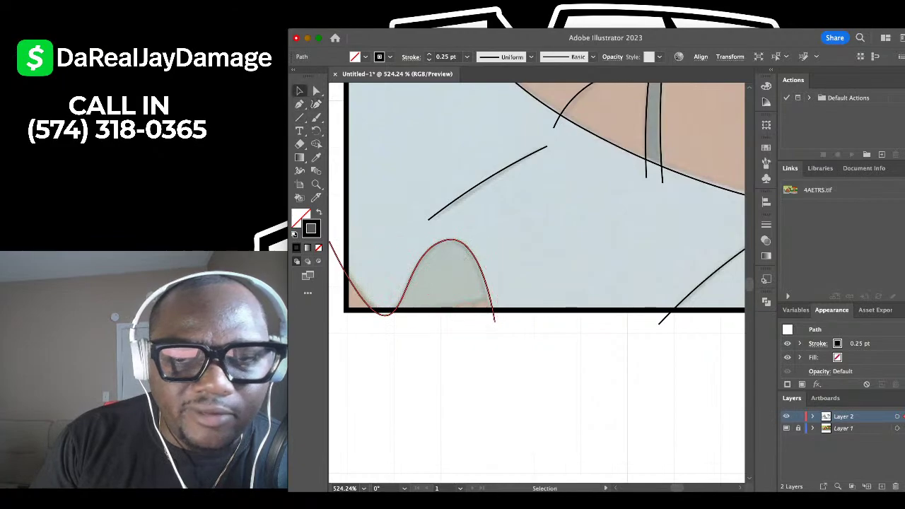
click(423, 241)
scroll(422, 241, down, 10)
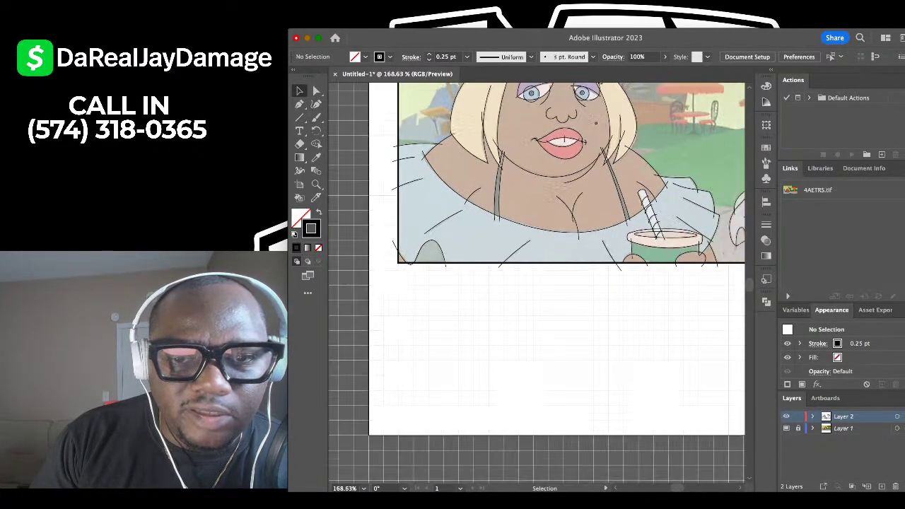
Draw a slanted straight line across the base of the arch in the dress's lower-left corner.
scroll(536, 283, right, 5)
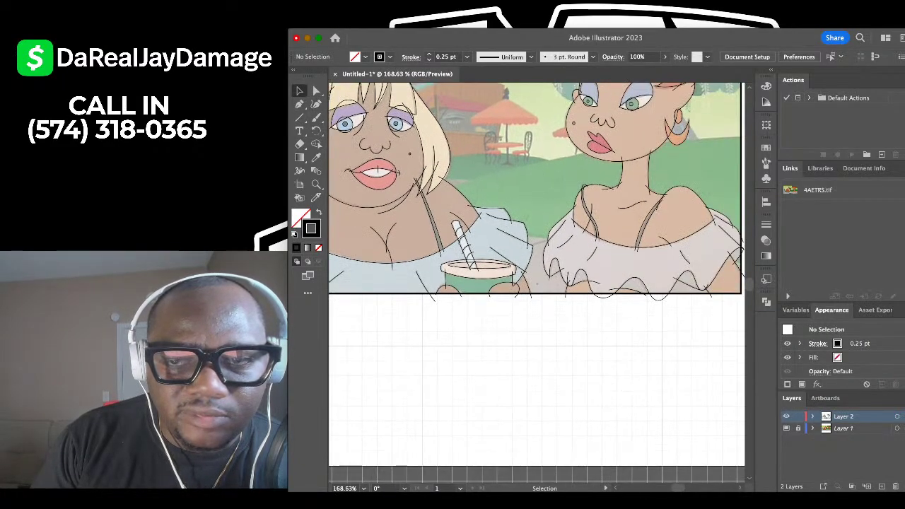
scroll(536, 283, left, 2)
scroll(536, 283, left, 2)
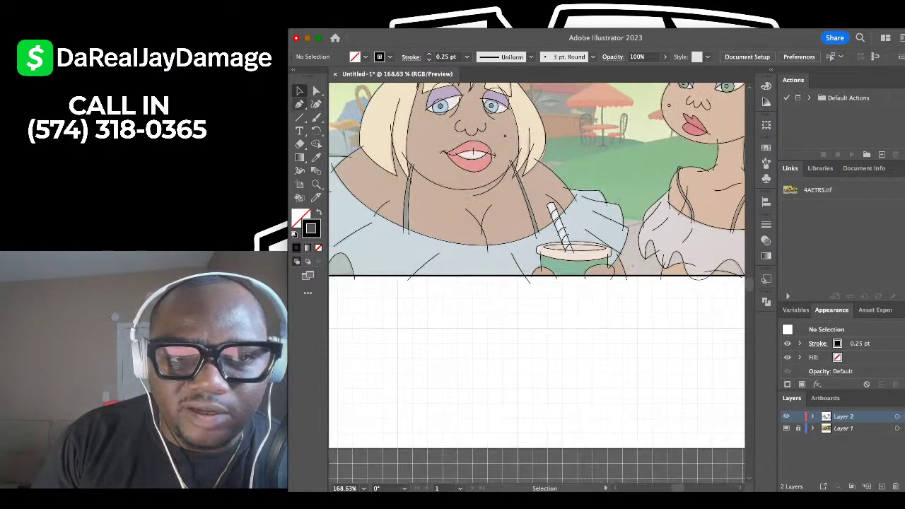
key(backslash)
scroll(374, 244, left, 2)
scroll(371, 244, up, 5)
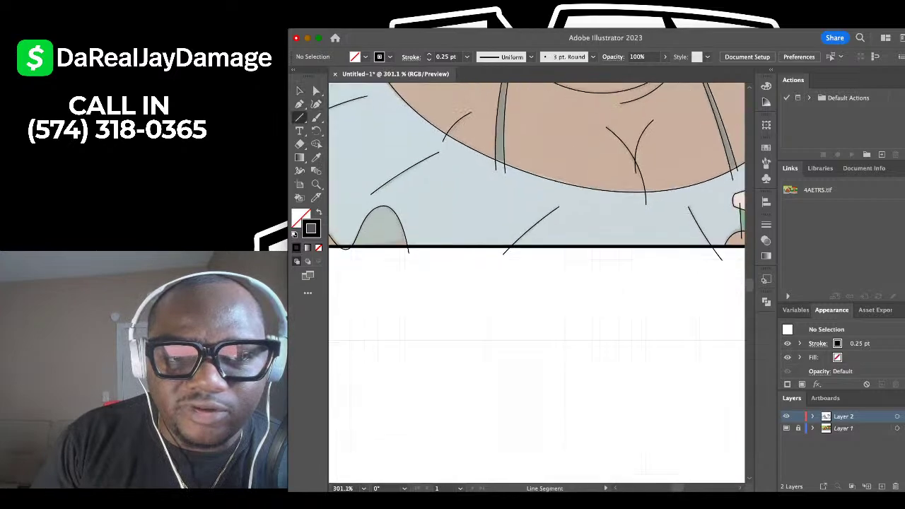
drag(424, 238, 360, 263)
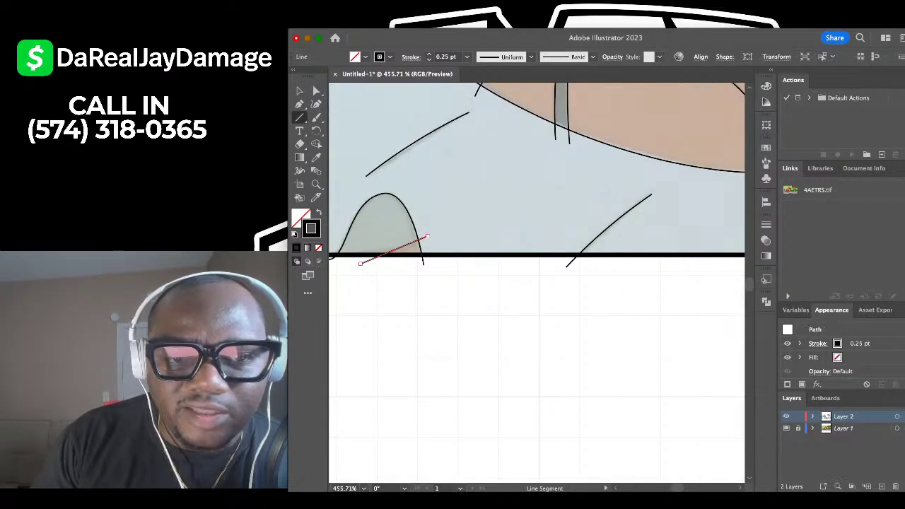
scroll(431, 239, down, 5)
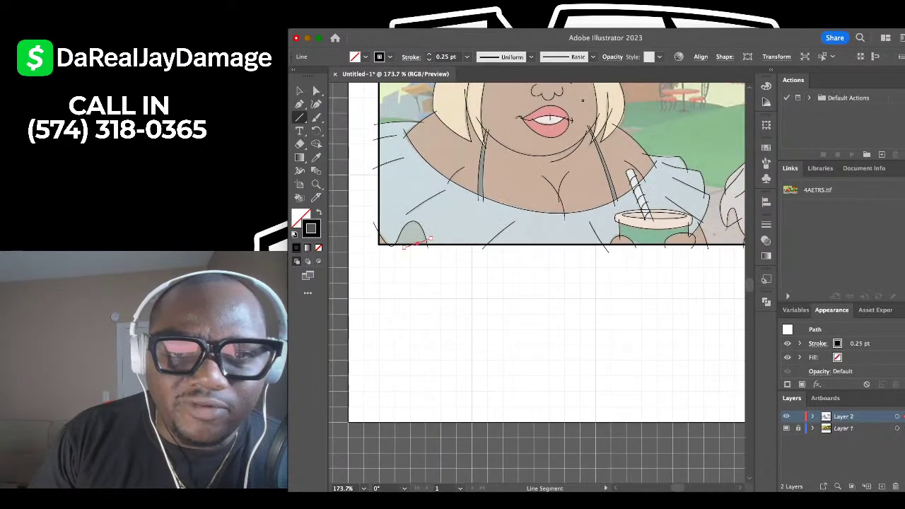
scroll(431, 239, down, 3)
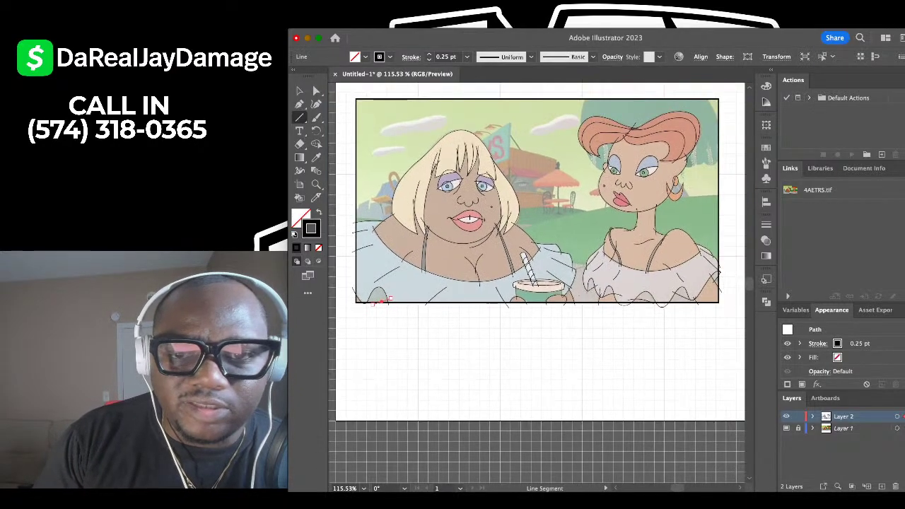
scroll(599, 178, up, 3)
scroll(600, 179, down, 4)
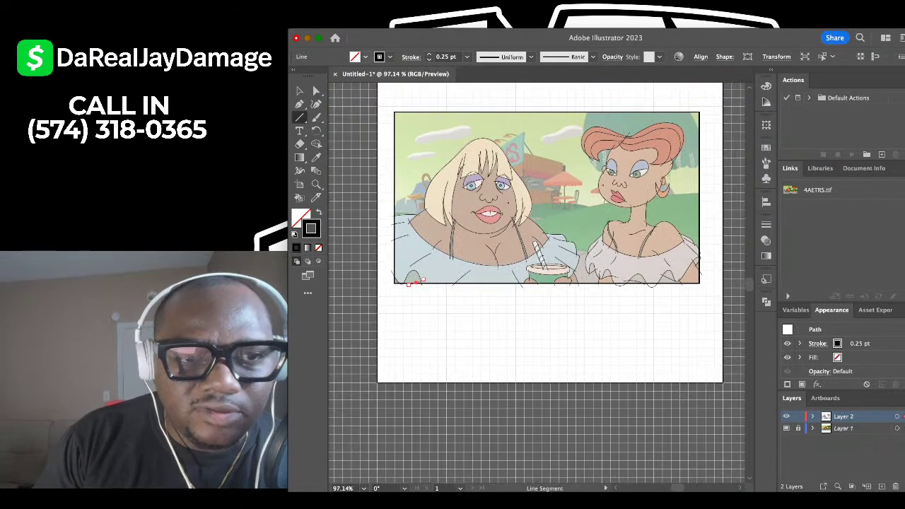
Hide the Layer 1 reference image, deselect all paths and check the line art of both women on its own.
key(v)
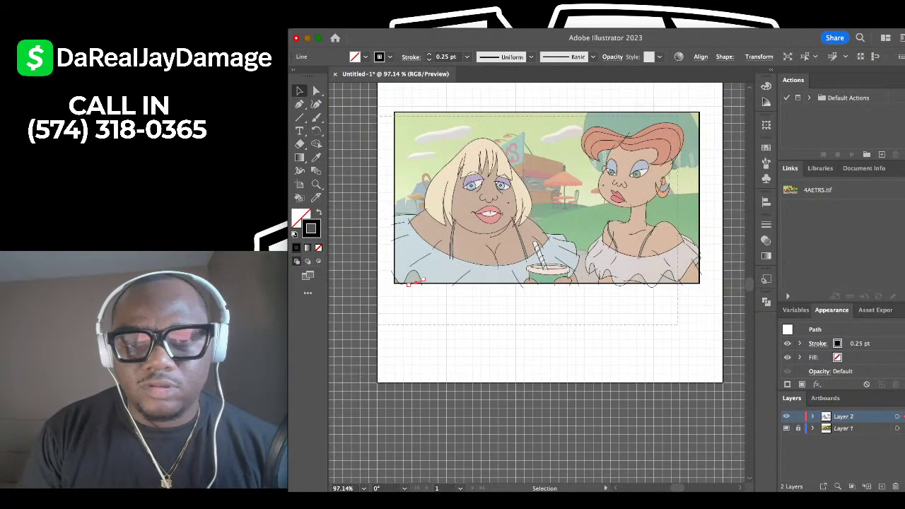
key(super+a)
click(786, 428)
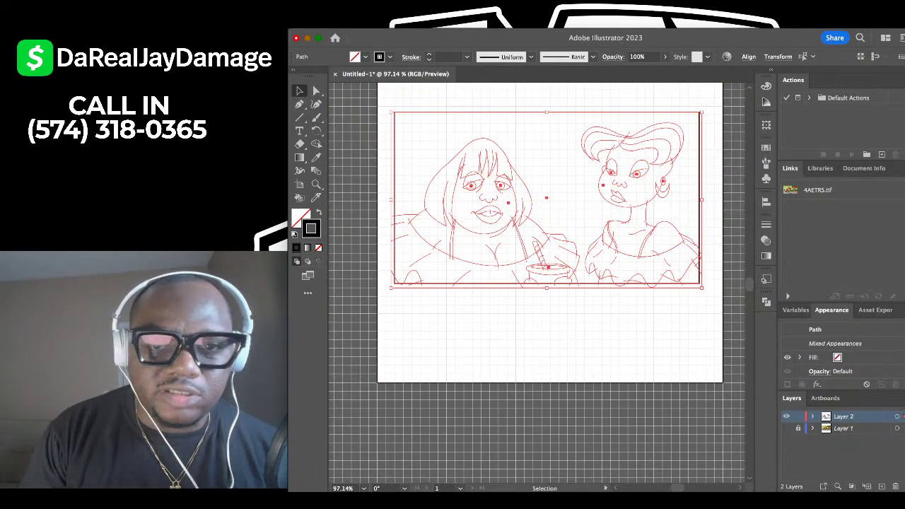
scroll(625, 172, up, 4)
scroll(615, 212, down, 4)
key(super+shift+a)
scroll(567, 176, up, 4)
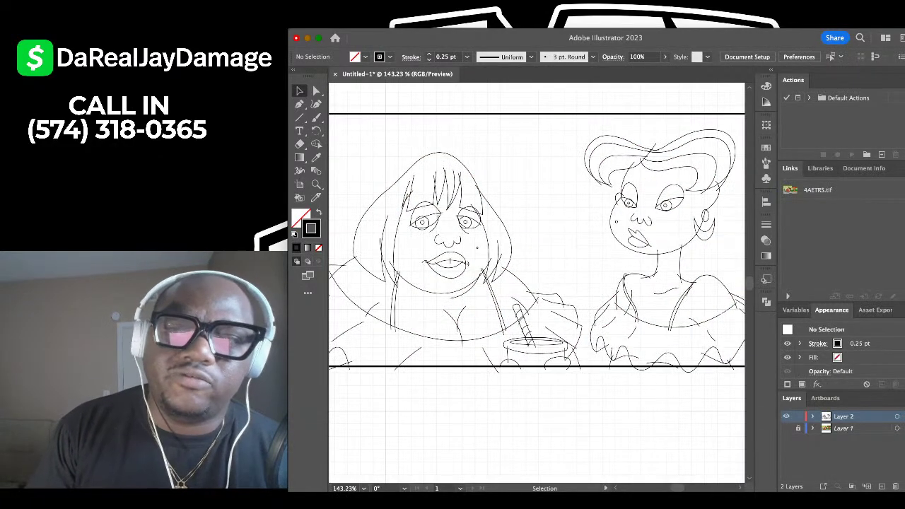
scroll(537, 283, down, 3)
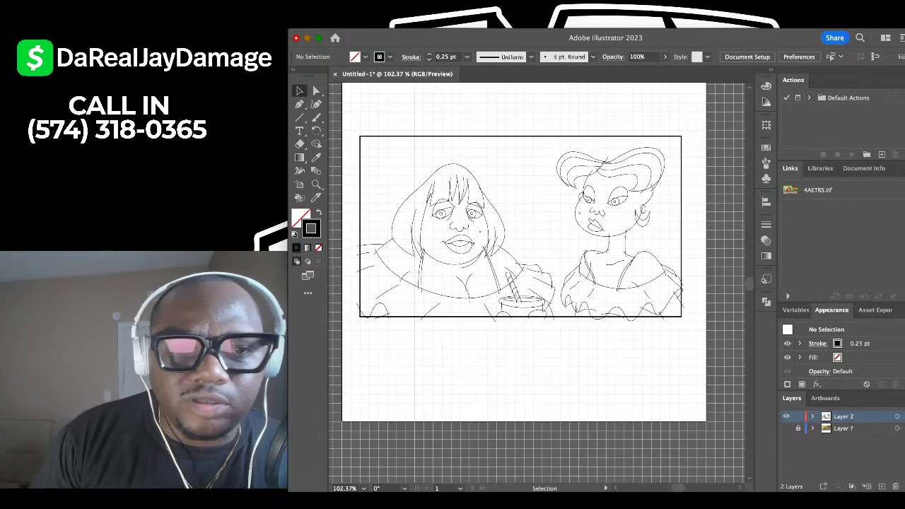
scroll(537, 283, up, 1)
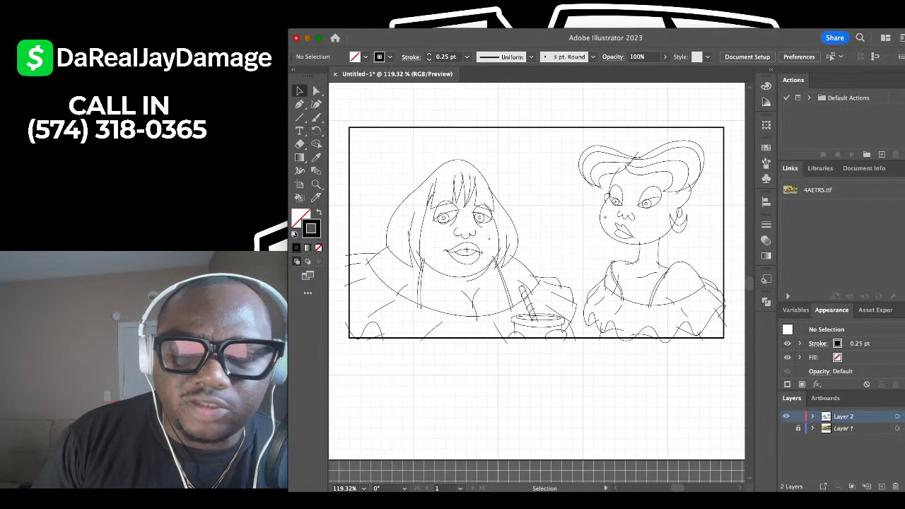
scroll(537, 283, down, 1)
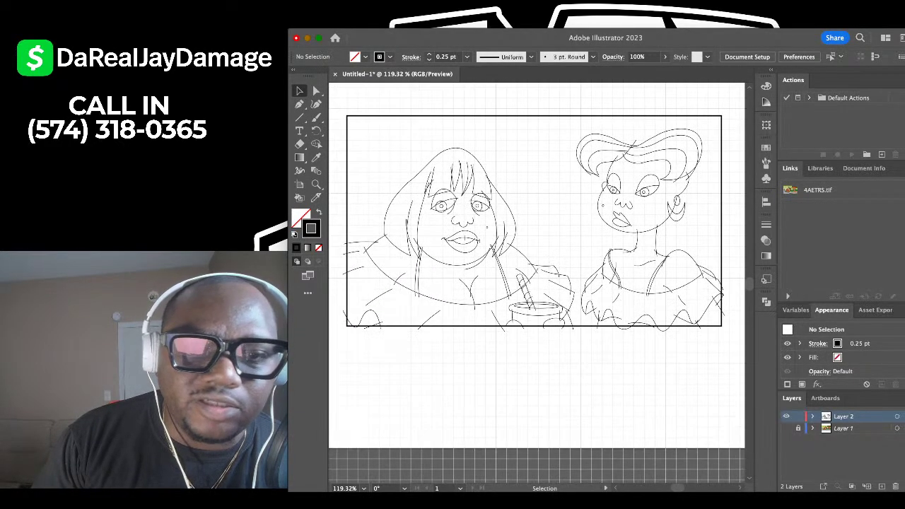
Set the stroke of the blonde woman's left hair outline, left shoulder and upper-left sleeve lines to 0.5 pt.
scroll(537, 282, up, 5)
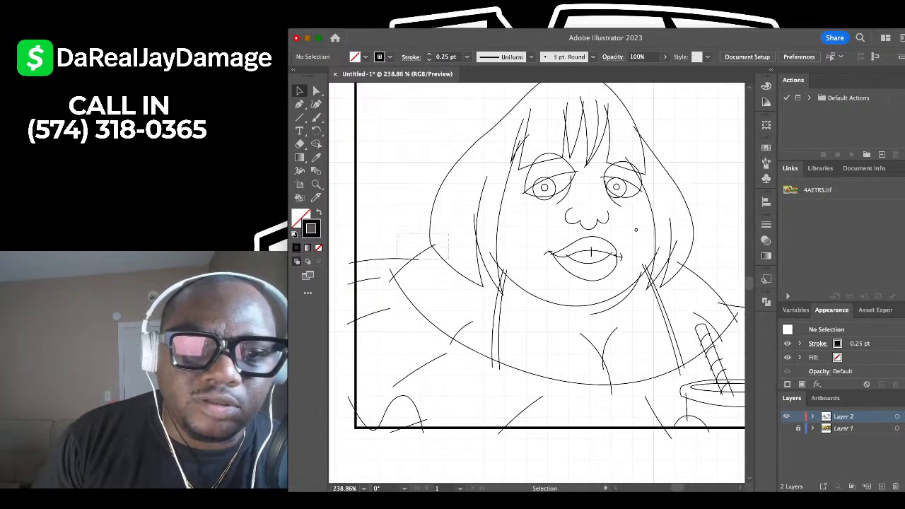
drag(397, 233, 448, 259)
scroll(439, 262, down, 1)
scroll(438, 261, up, 1)
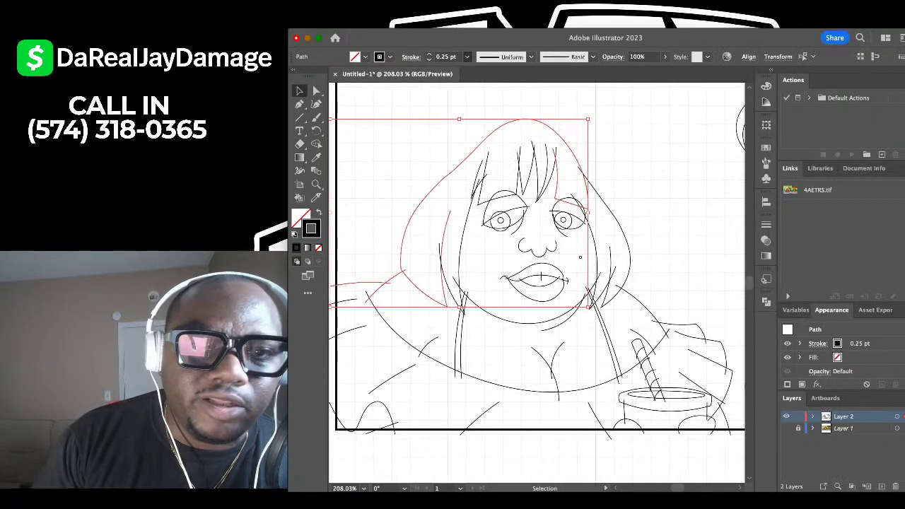
click(452, 80)
click(658, 177)
scroll(537, 283, right, 3)
scroll(537, 283, down, 1)
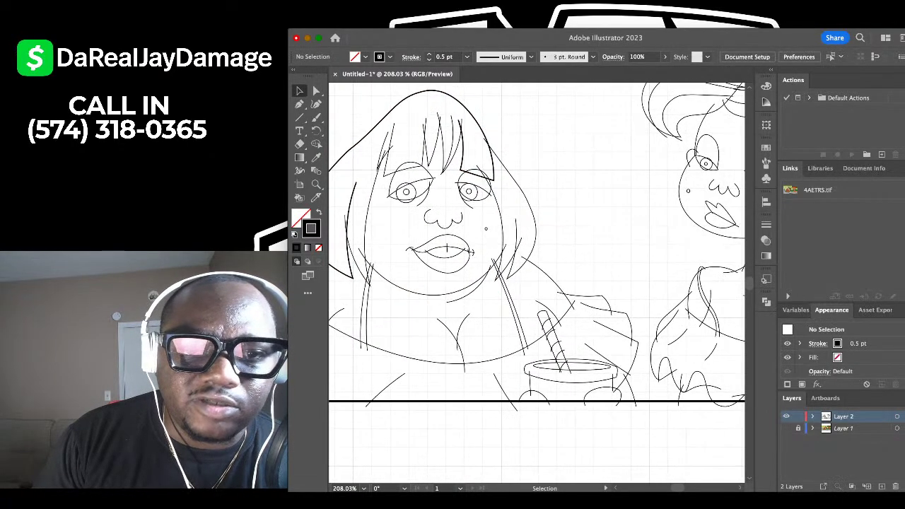
Set the stroke of the blonde woman's right hair outline and right shoulder line to 0.5 pt.
scroll(537, 283, up, 2)
drag(548, 272, 548, 272)
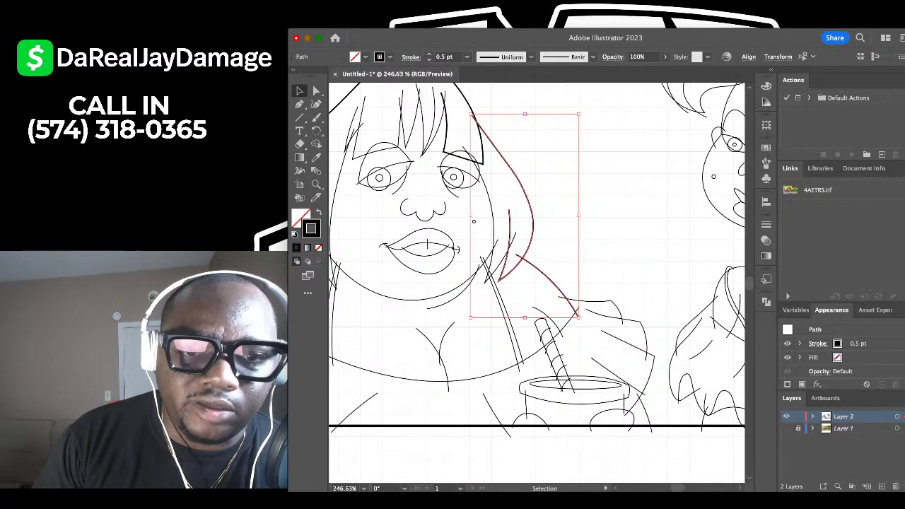
key(super+shift+a)
scroll(474, 221, up, 2)
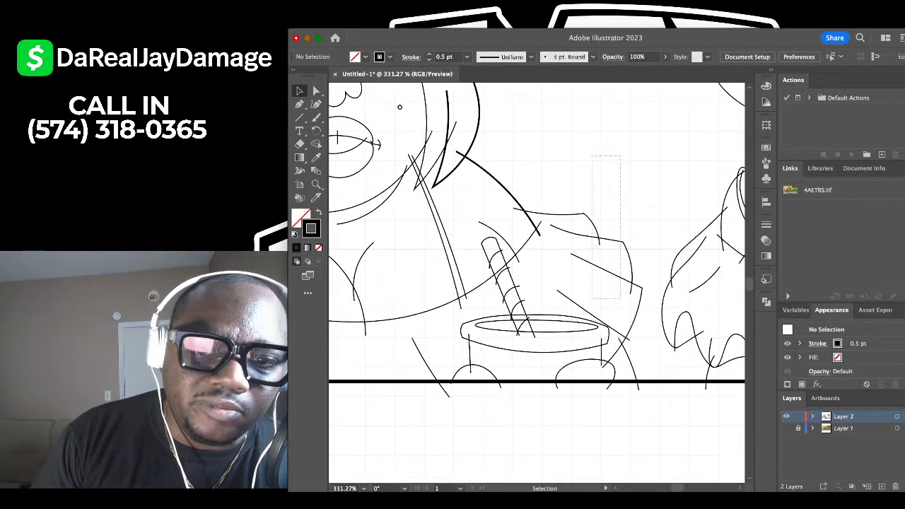
Set the stroke of the ruffled outer sleeve paths to the right of the cup to 0.5 pt.
drag(564, 298, 562, 299)
key(super+shift+a)
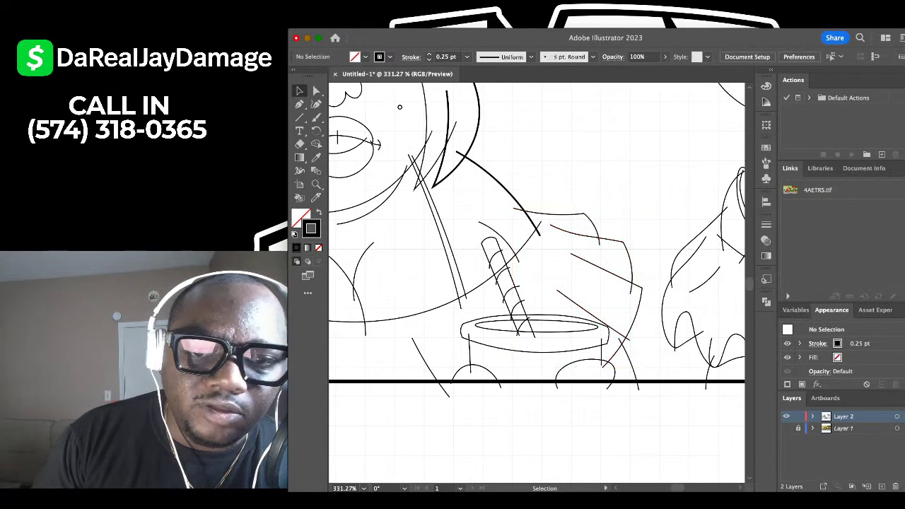
drag(571, 153, 572, 154)
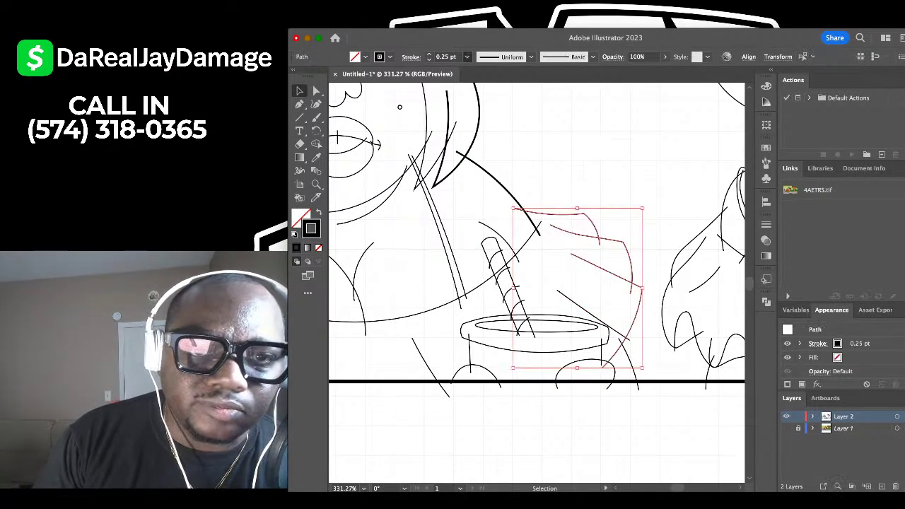
click(448, 79)
key(super+shift+a)
scroll(537, 283, down, 3)
scroll(537, 283, right, 2)
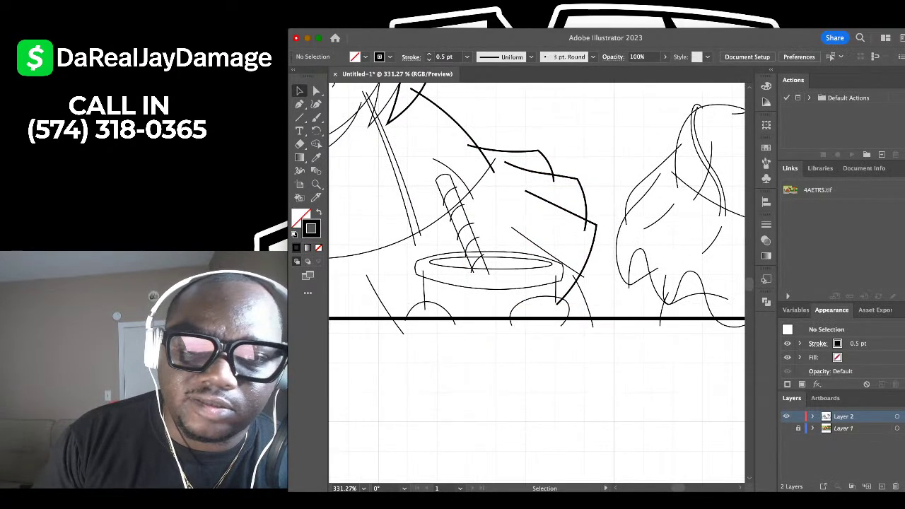
Set the stroke of the short arm line below the right sleeve ruffle to 0.5 pt.
click(585, 301)
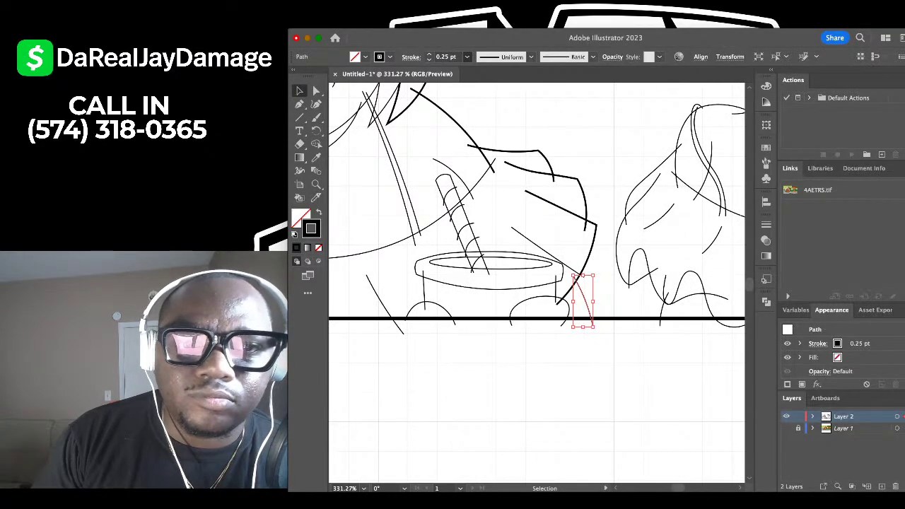
key(super+shift+a)
scroll(536, 283, down, 5)
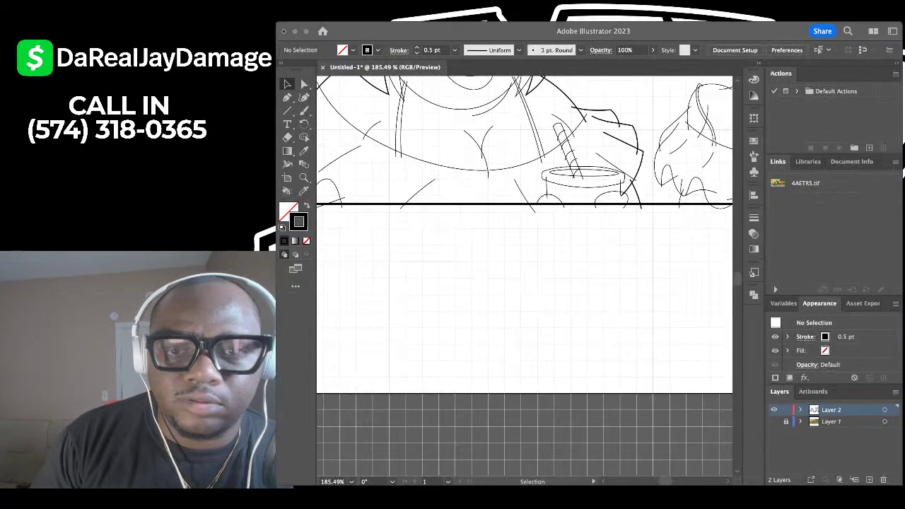
key(super+Tab)
scroll(524, 276, up, 2)
scroll(525, 277, left, 1)
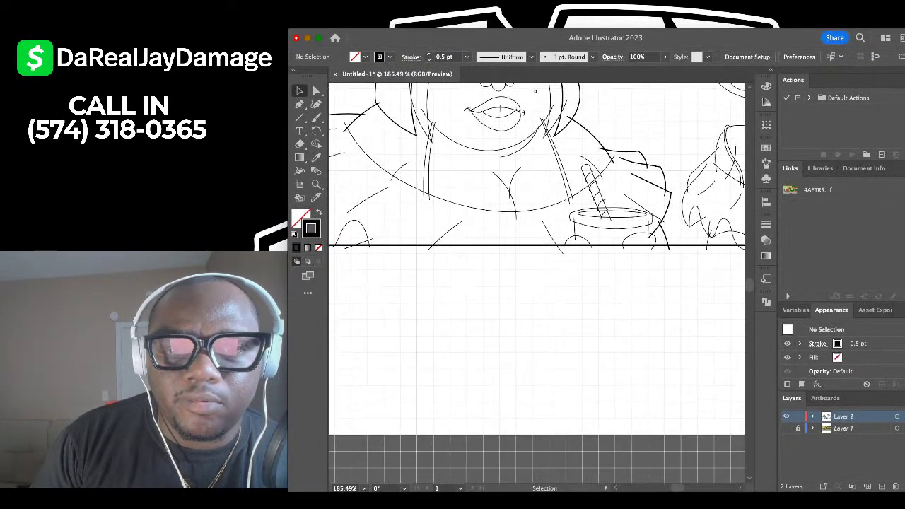
scroll(524, 276, up, 3)
scroll(474, 189, left, 2)
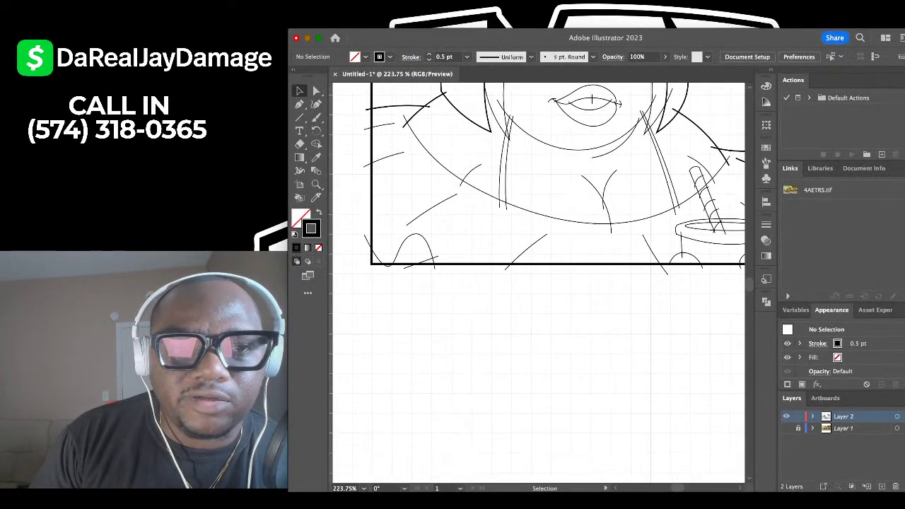
Set the stroke of the blonde woman's wide curved dress neckline to 0.5 pt.
scroll(474, 189, up, 2)
click(475, 186)
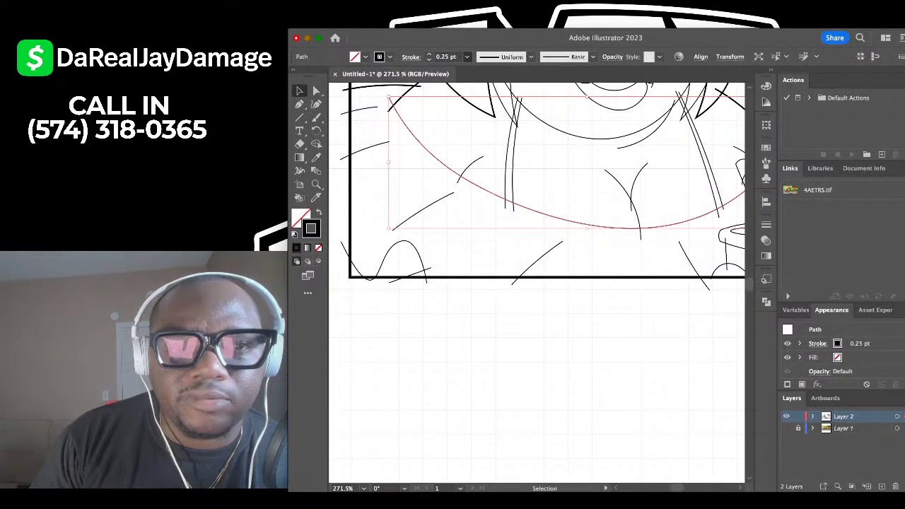
click(449, 79)
click(447, 104)
scroll(448, 104, down, 3)
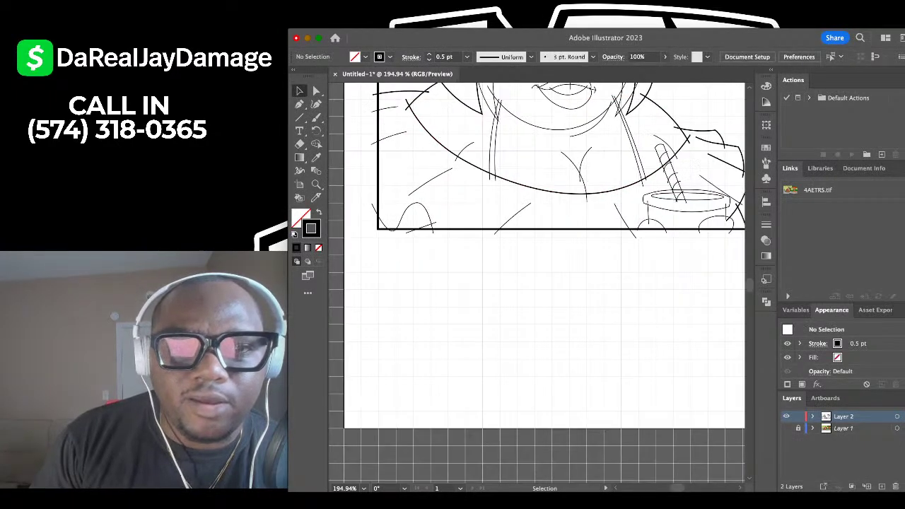
Set the stroke of the blonde woman's curved jawline beneath the mouth to 0.5 pt.
scroll(447, 104, up, 3)
scroll(538, 282, up, 3)
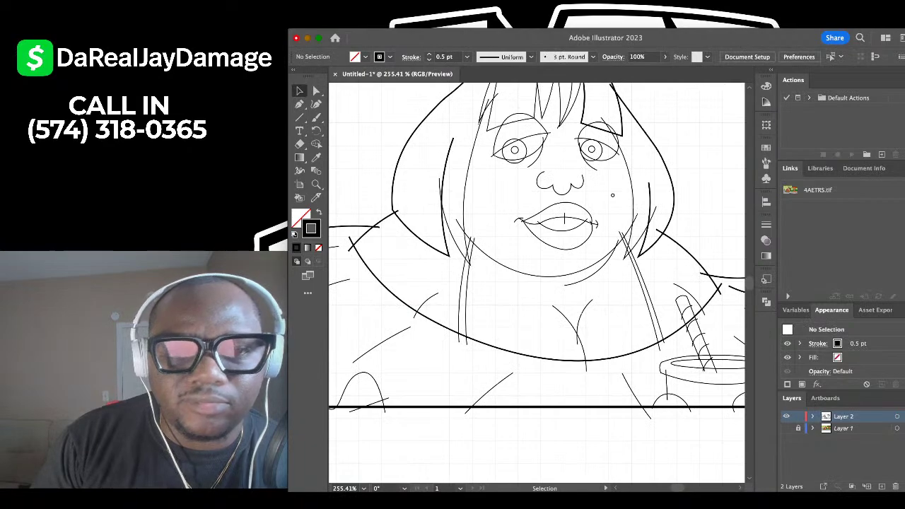
click(547, 276)
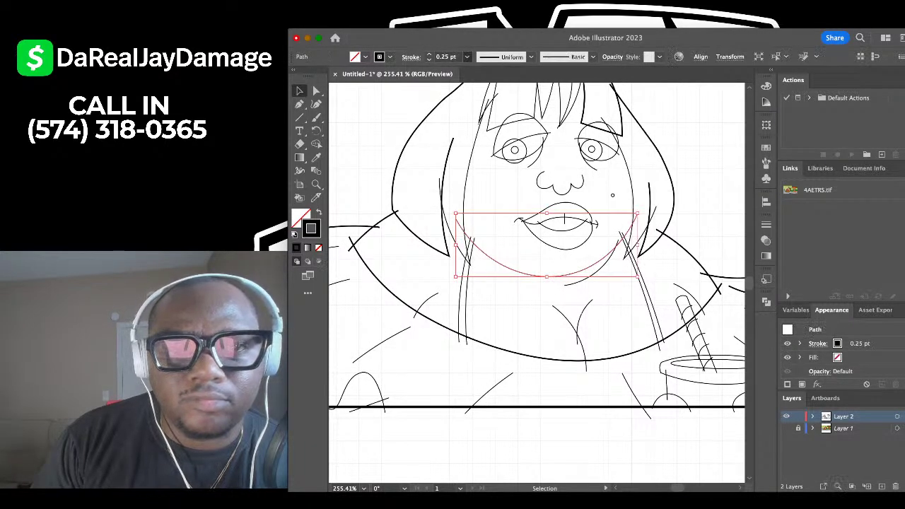
click(450, 79)
key(super+shift+a)
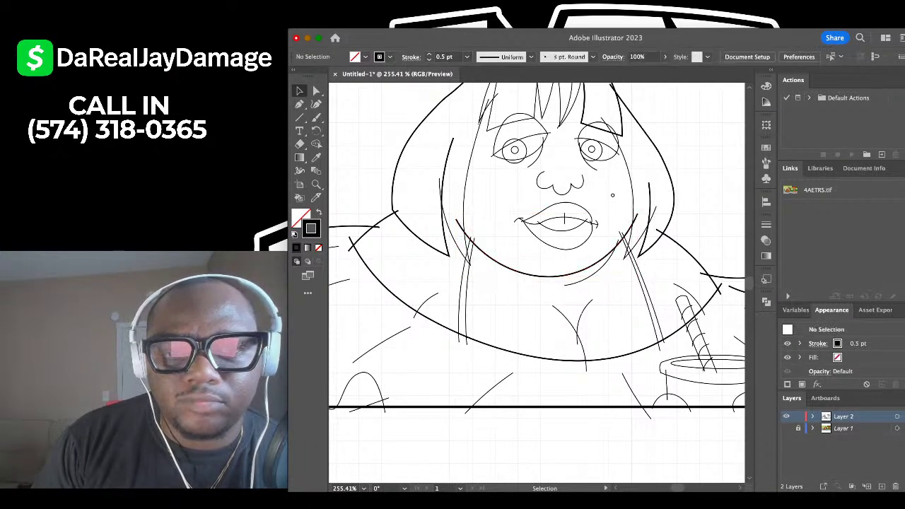
Set the stroke of the blonde woman's nose and upper lip paths to 0.5 pt.
scroll(518, 227, up, 5)
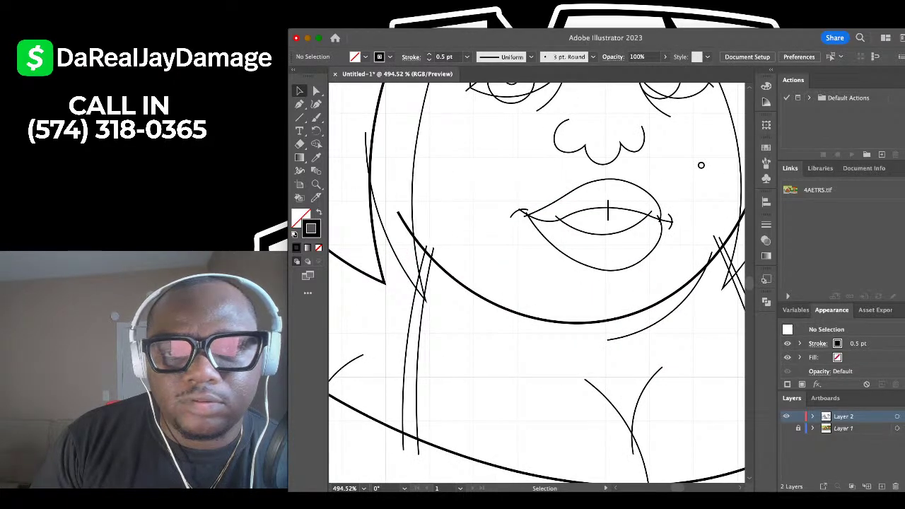
scroll(536, 283, up, 2)
scroll(537, 283, right, 2)
drag(544, 166, 580, 242)
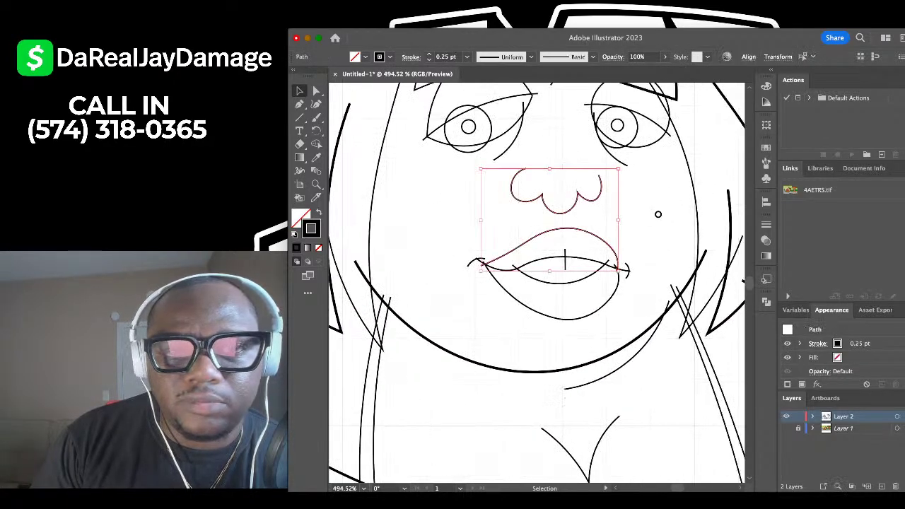
click(467, 56)
click(452, 79)
click(452, 191)
Set the stroke of the blonde woman's lower lip path to 0.5 pt.
scroll(536, 283, right, 2)
scroll(536, 282, down, 1)
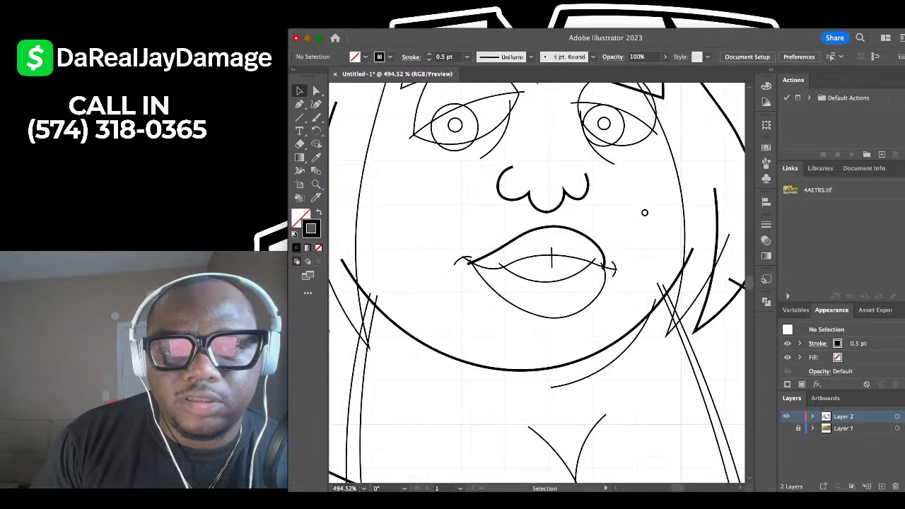
click(503, 296)
click(467, 57)
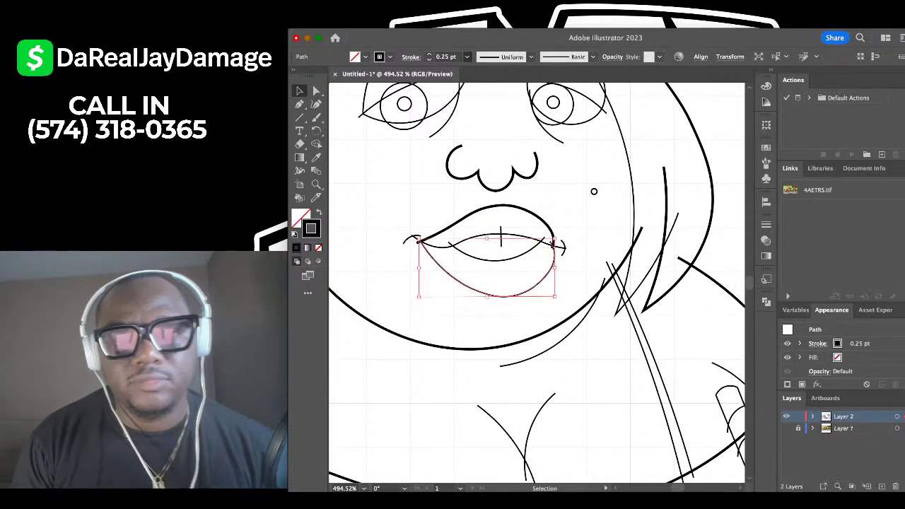
click(452, 79)
Set the stroke of the outer outline around the blonde woman's left eye and eyelid to 0.5 pt.
scroll(529, 131, up, 2)
scroll(529, 130, left, 2)
scroll(529, 131, up, 5)
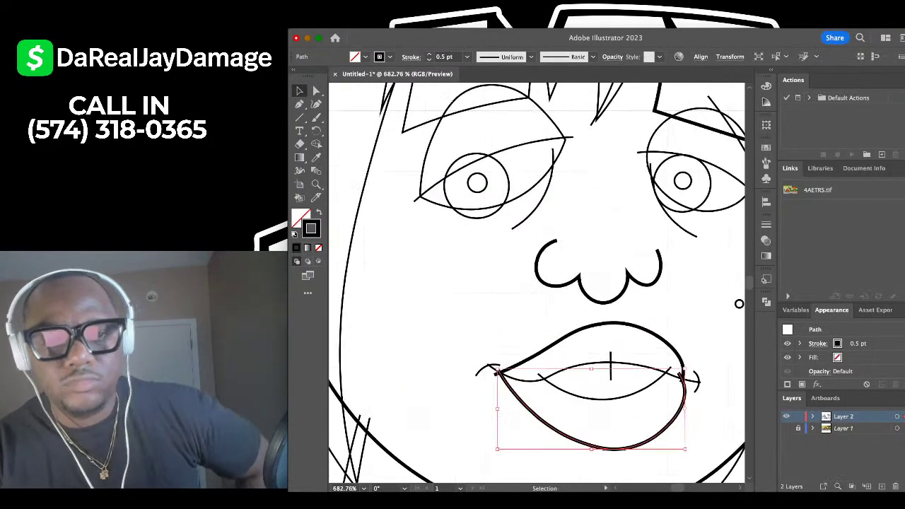
scroll(533, 142, up, 1)
click(559, 108)
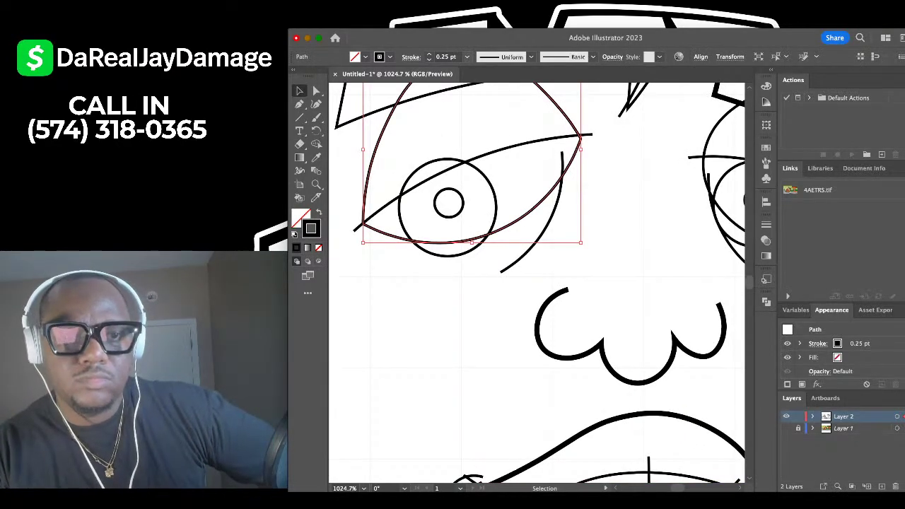
click(467, 57)
click(452, 79)
click(629, 205)
Set the stroke of the outer outline around the blonde woman's right eye and eyelid to 0.5 pt.
scroll(629, 205, right, 3)
scroll(629, 205, up, 2)
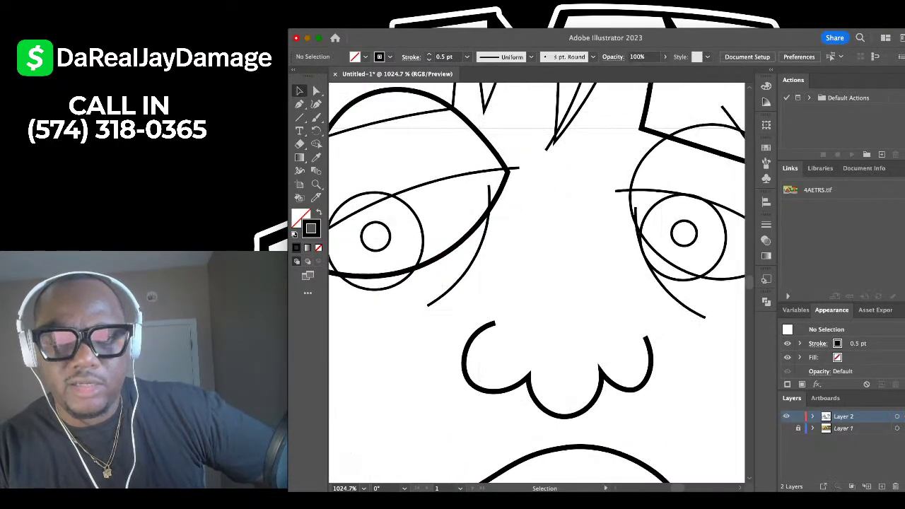
click(606, 202)
click(466, 56)
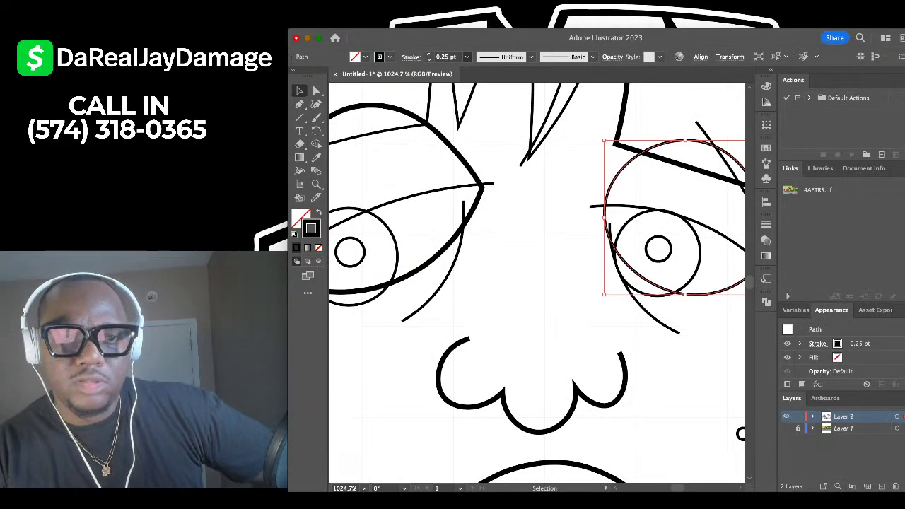
click(452, 79)
click(530, 212)
Set the stroke of the pointed bang strands above the blonde woman's left eye and nose to 0.5 pt.
scroll(566, 177, down, 5)
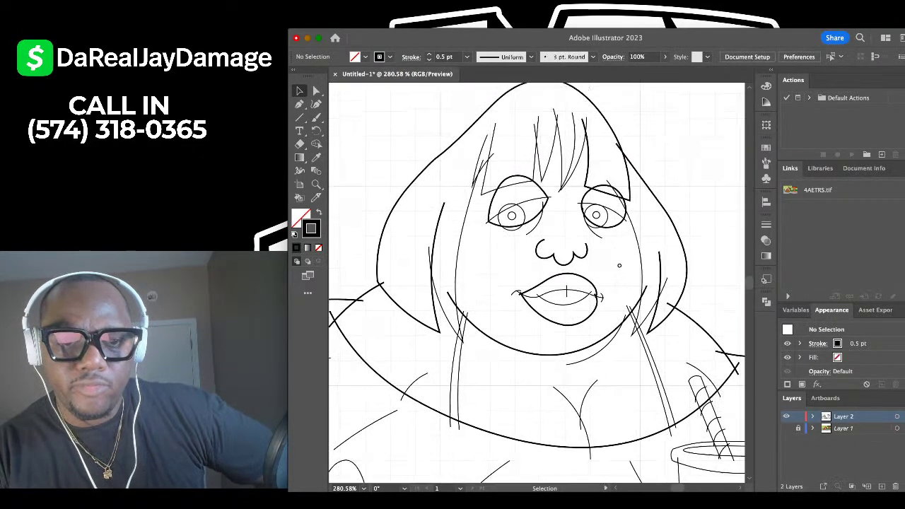
scroll(537, 155, up, 5)
scroll(502, 205, up, 1)
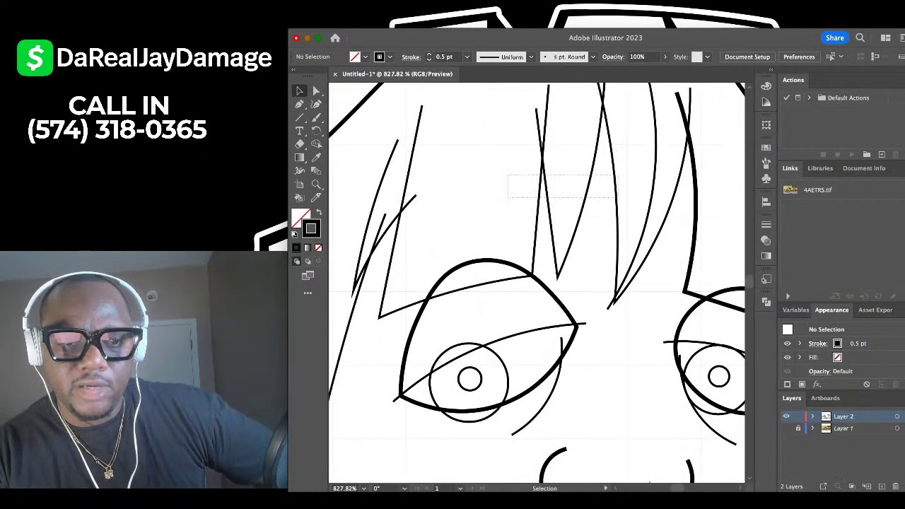
drag(507, 176, 615, 198)
scroll(615, 198, down, 3)
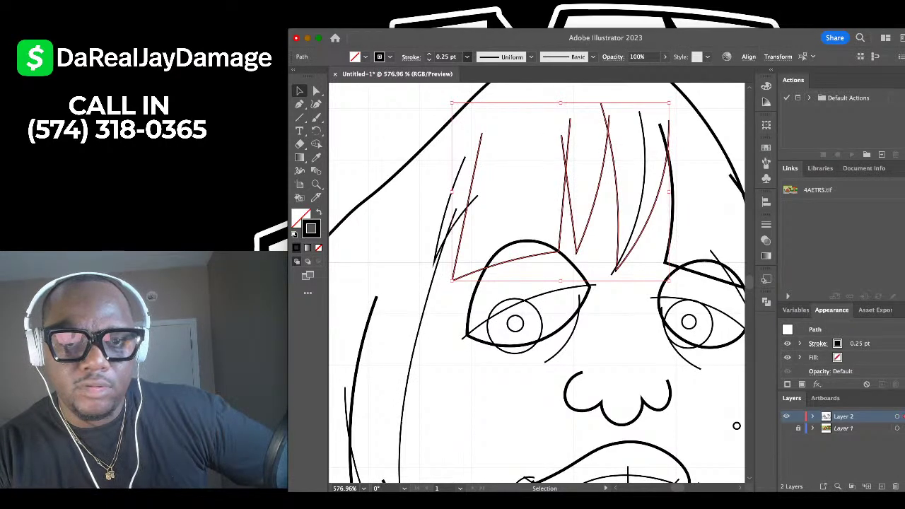
click(454, 79)
click(544, 147)
Set the stroke of the path along the left side of the blonde woman's face and inner hair to 0.5 pt.
scroll(544, 147, down, 7)
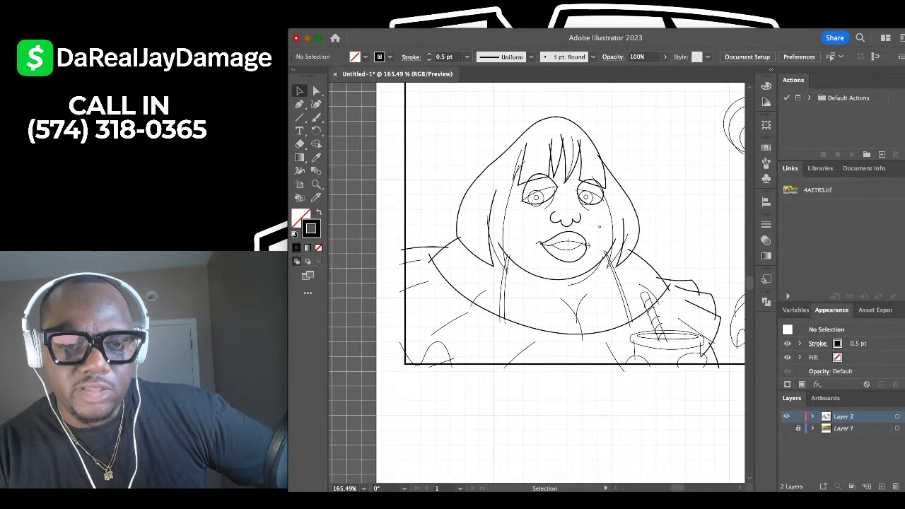
scroll(462, 215, up, 3)
click(509, 228)
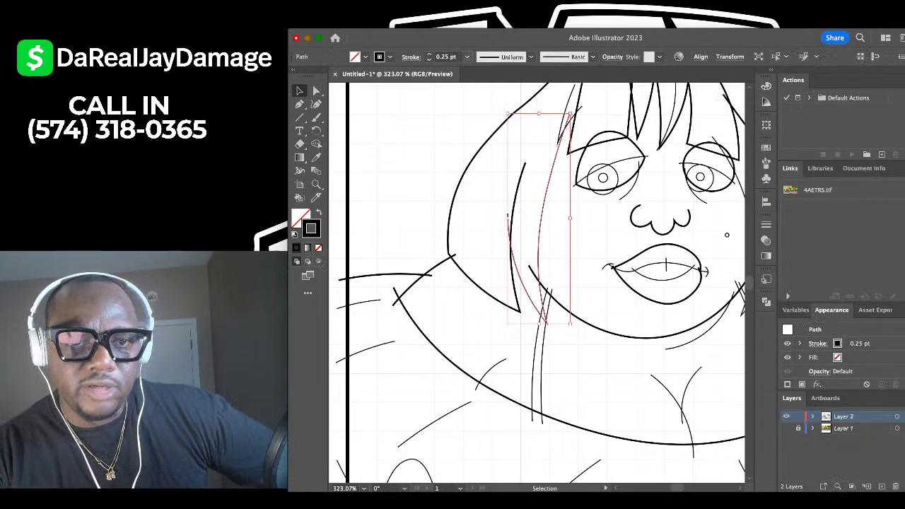
click(454, 80)
click(450, 93)
Set the stroke of the two cleavage lines on the blonde woman's chest to 0.5 pt.
scroll(450, 92, down, 8)
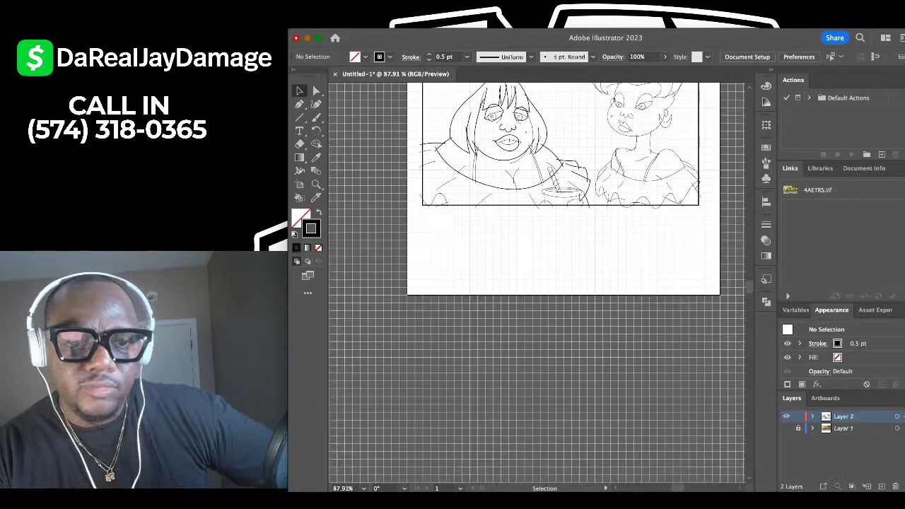
scroll(451, 92, up, 3)
scroll(450, 92, right, 3)
scroll(357, 194, up, 4)
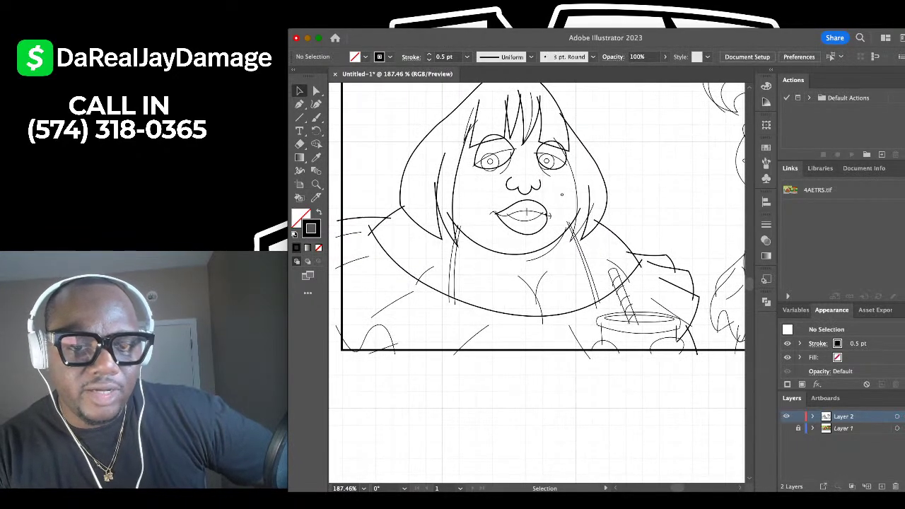
scroll(420, 247, down, 2)
scroll(466, 267, up, 2)
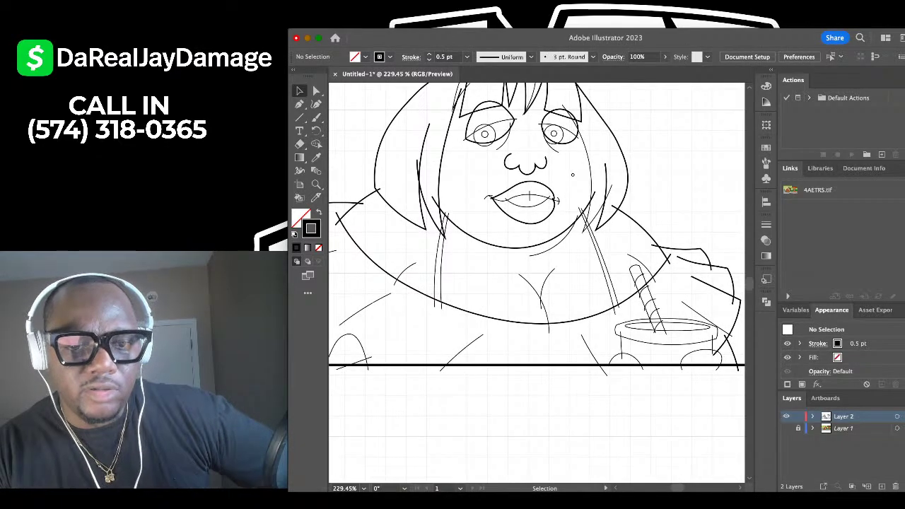
drag(503, 269, 564, 293)
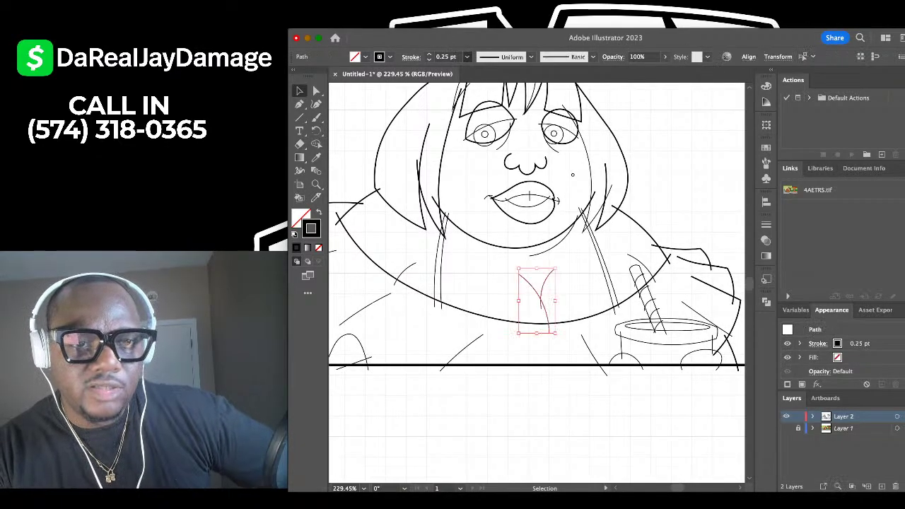
click(468, 69)
key(super+shift+a)
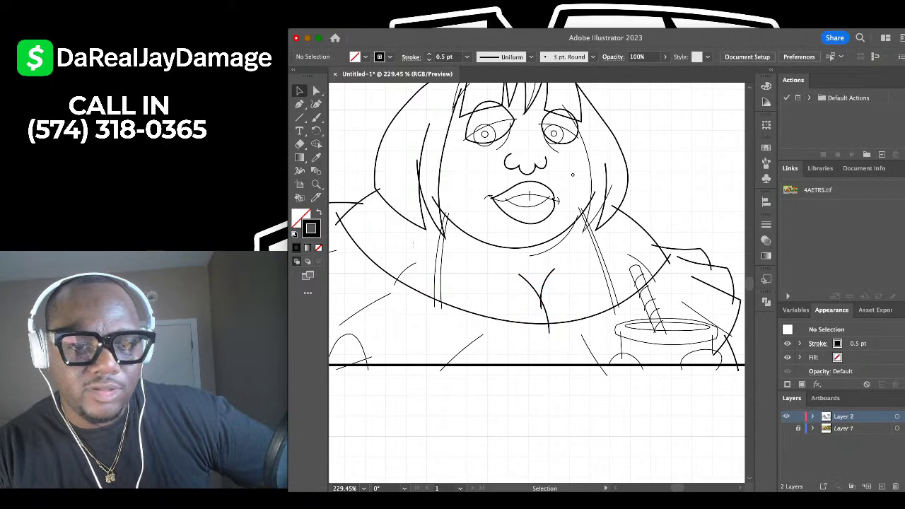
Set the stroke of the short curve crossing the neckline's left side and the one above the straw to 0.5 pt.
drag(414, 243, 410, 271)
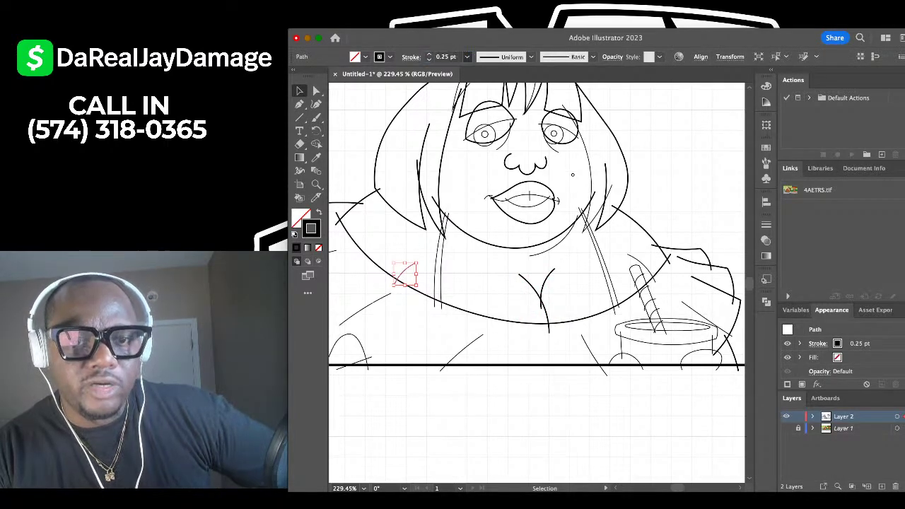
click(428, 54)
key(super+shift+a)
scroll(537, 283, up, 2)
scroll(537, 283, right, 2)
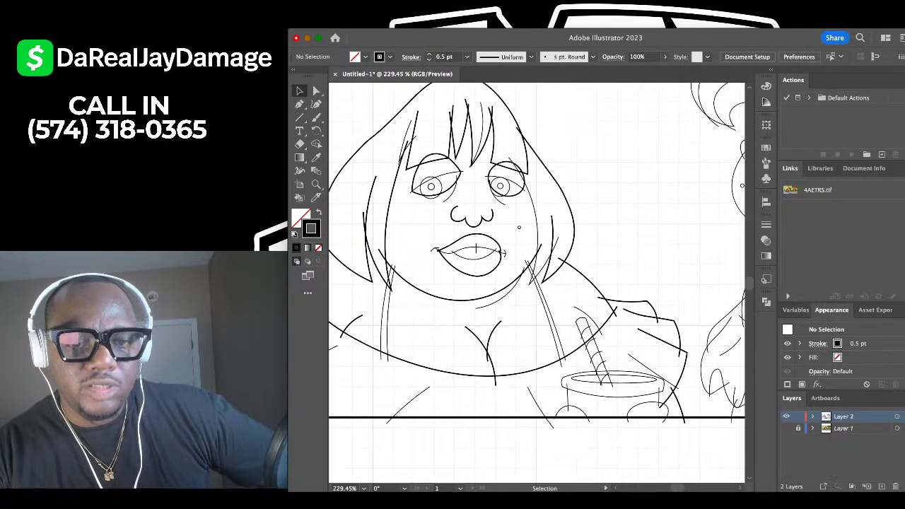
click(591, 318)
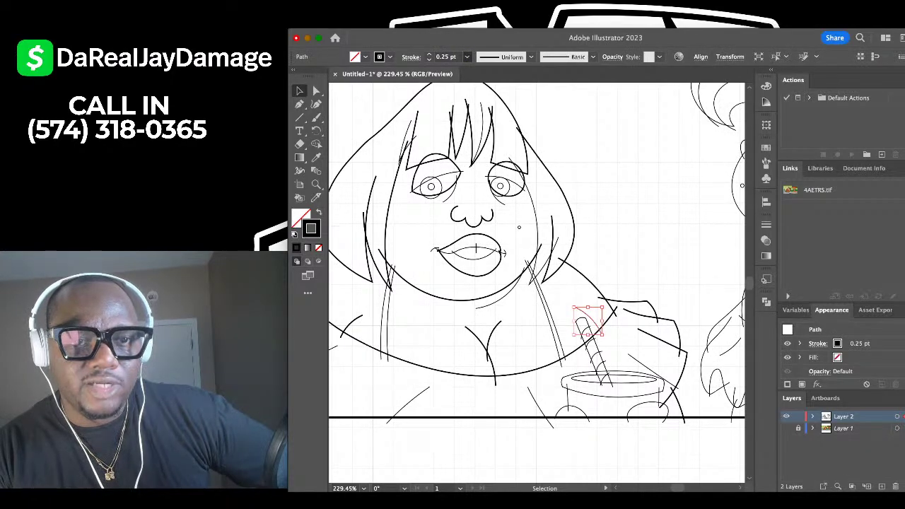
click(458, 79)
key(super+shift+a)
Set the stroke of the cup's outer rim and the straw's outline to 0.5 pt.
scroll(537, 283, down, 2)
key(super+equal)
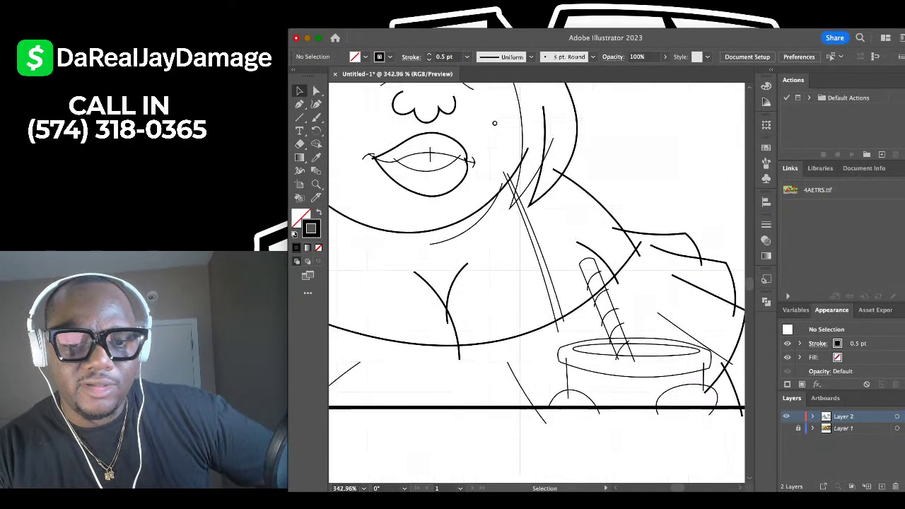
scroll(537, 283, down, 2)
scroll(563, 322, up, 3)
click(566, 311)
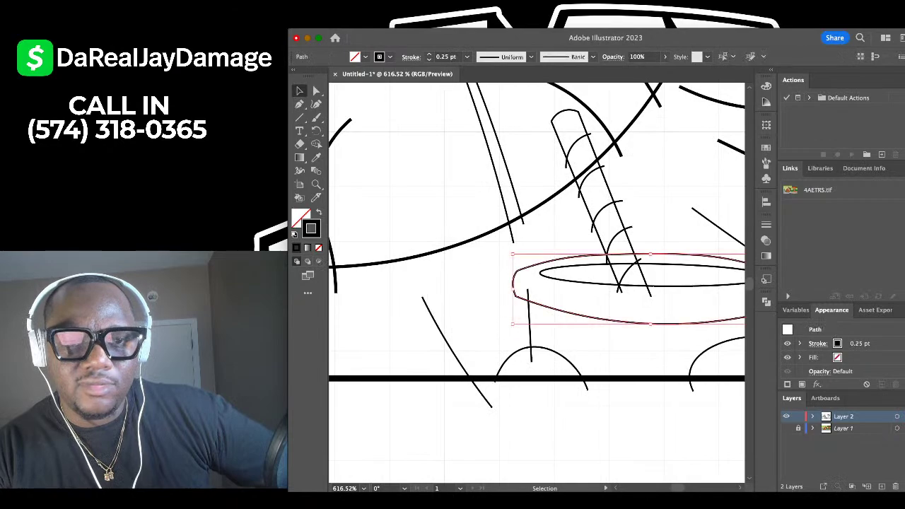
scroll(611, 265, up, 3)
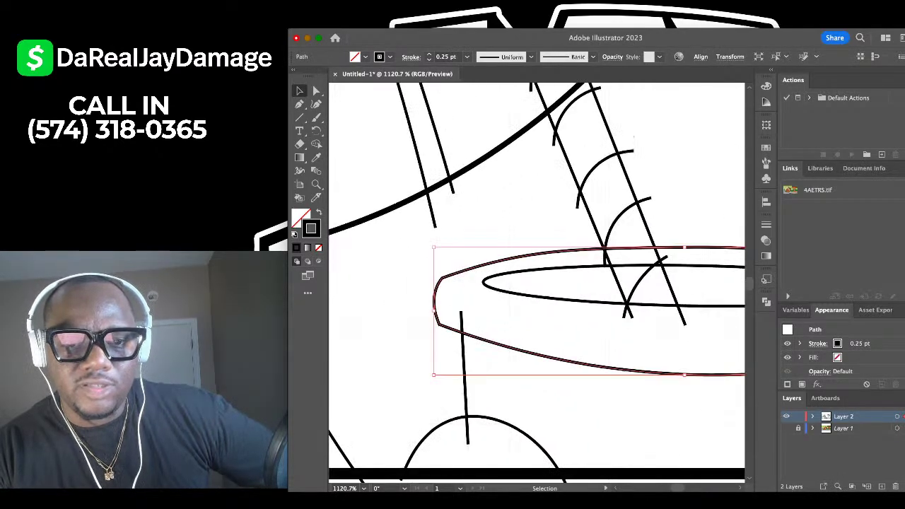
key(super+shift+a)
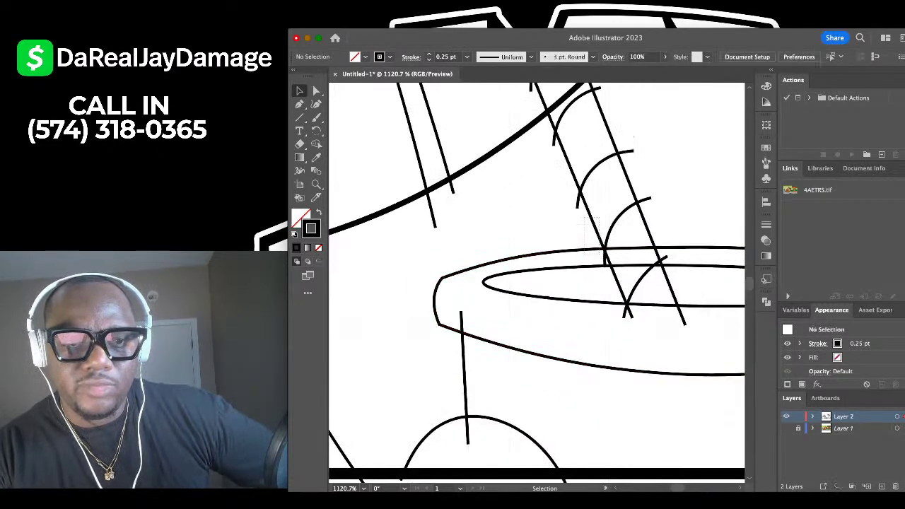
drag(584, 218, 599, 254)
scroll(556, 257, down, 10)
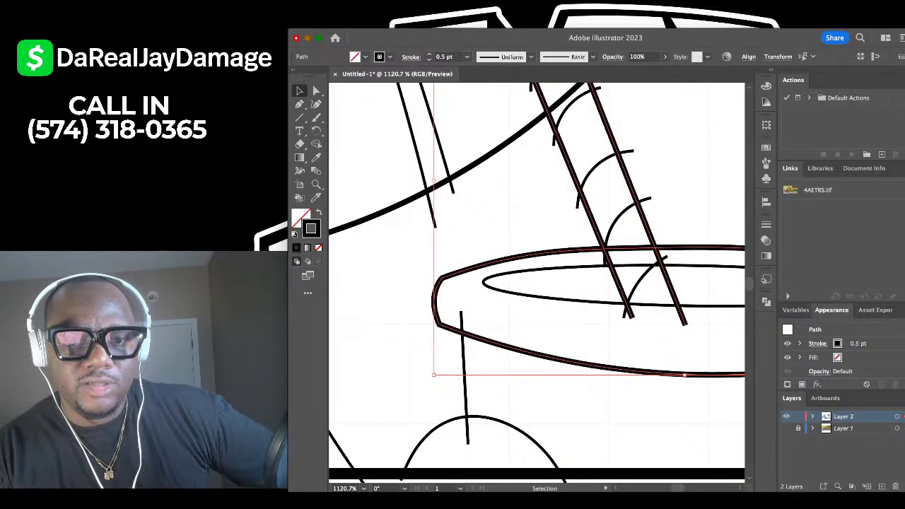
key(super+shift+a)
Set the stroke of the second woman's outer hair outline and front hairline to 0.5 pt.
scroll(556, 275, down, 4)
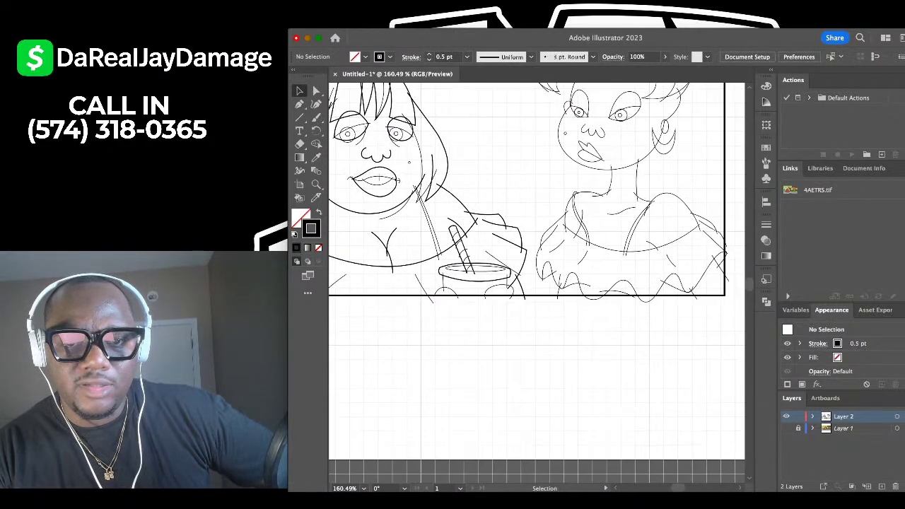
scroll(640, 177, up, 4)
scroll(644, 170, up, 5)
scroll(502, 113, up, 5)
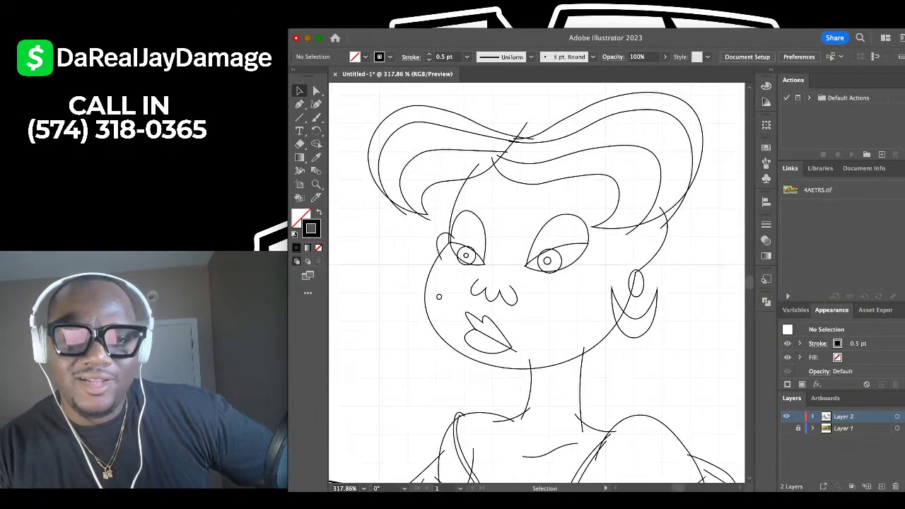
drag(594, 162, 580, 171)
scroll(567, 161, down, 4)
scroll(339, 206, down, 1)
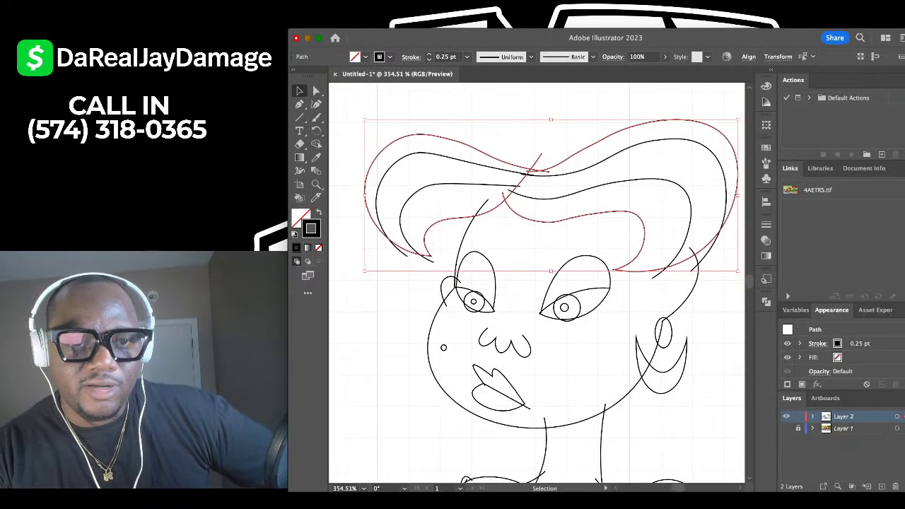
click(453, 81)
click(467, 102)
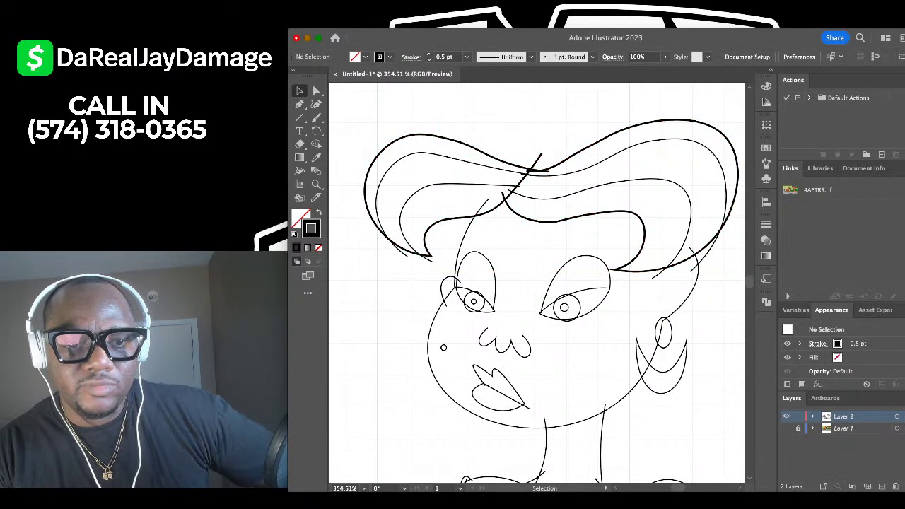
Set the stroke of the second woman's face outline to 0.5 pt.
scroll(537, 283, down, 2)
click(595, 362)
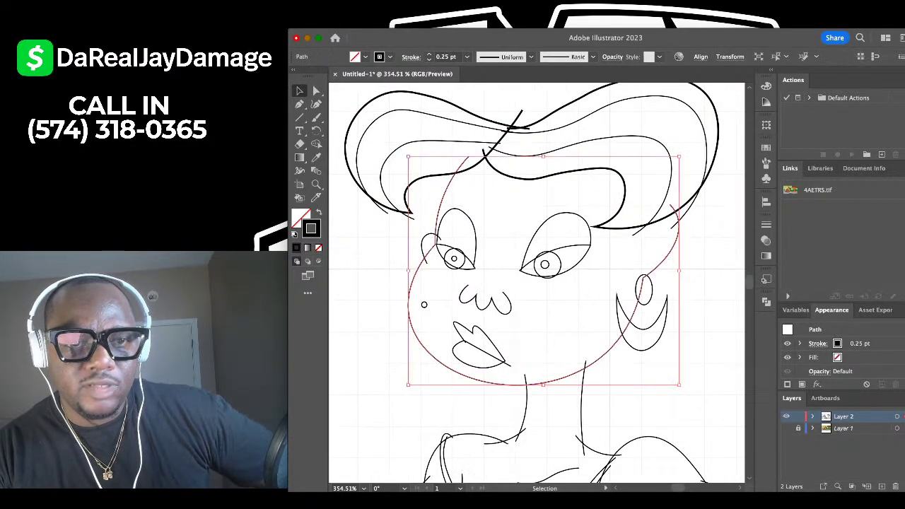
click(453, 80)
click(506, 226)
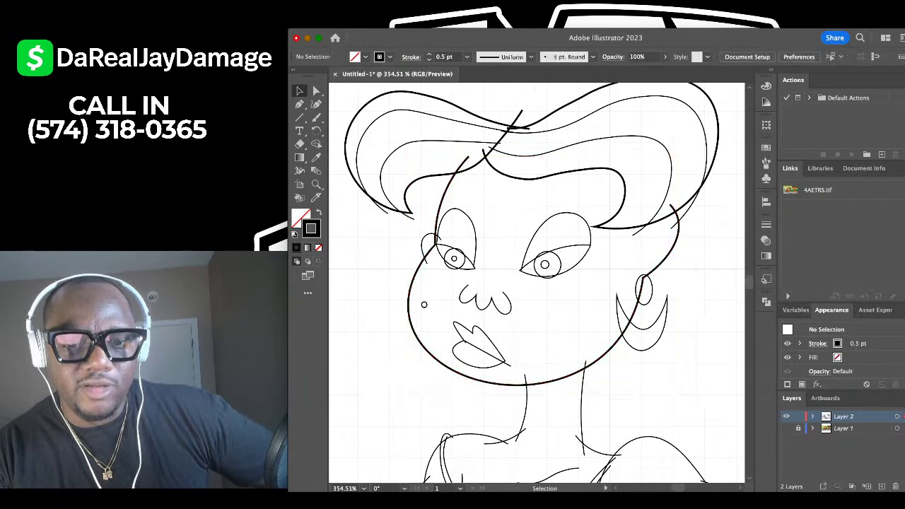
Set the stroke of the second woman's two neck lines and the shoulder curve on the straw cup's side to 0.5 pt.
scroll(538, 225, down, 3)
scroll(537, 282, up, 2)
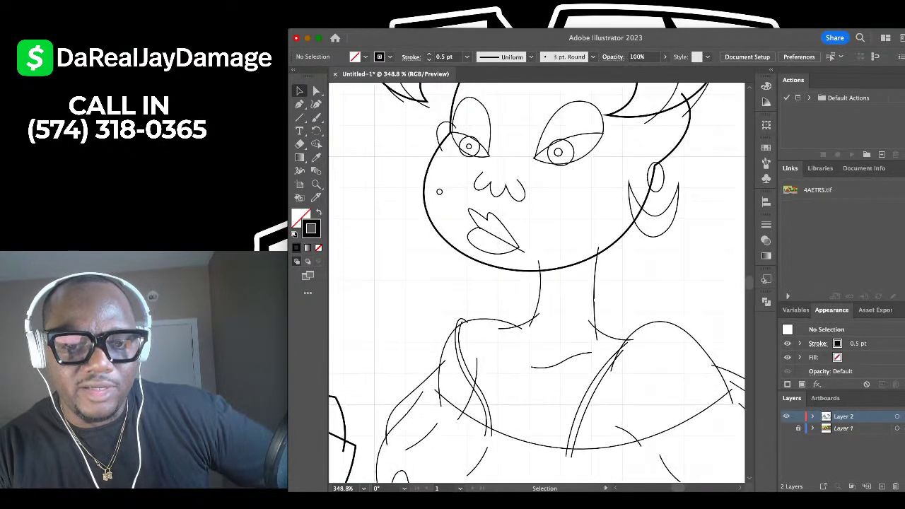
drag(502, 296, 597, 338)
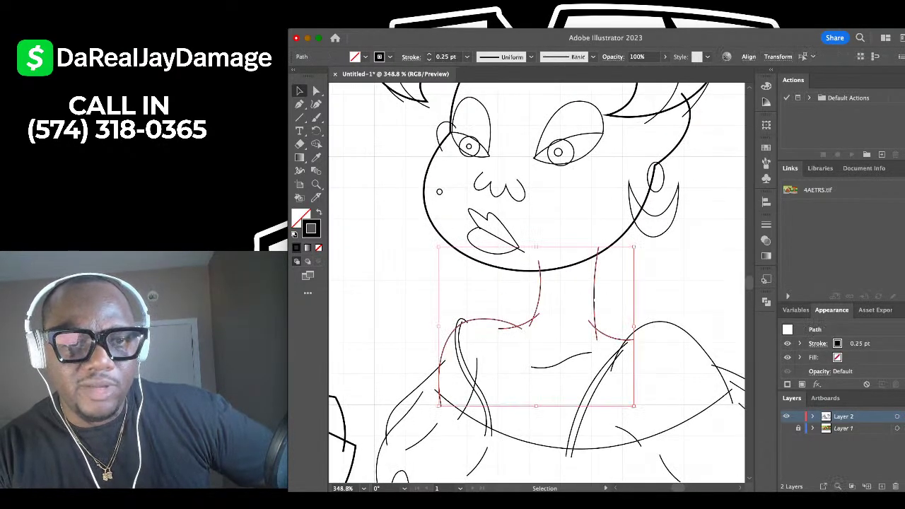
click(452, 81)
click(671, 283)
Set the stroke of the second woman's shoulder curve nearest the picture frame's edge to 0.5 pt.
scroll(538, 283, right, 2)
scroll(538, 283, down, 1)
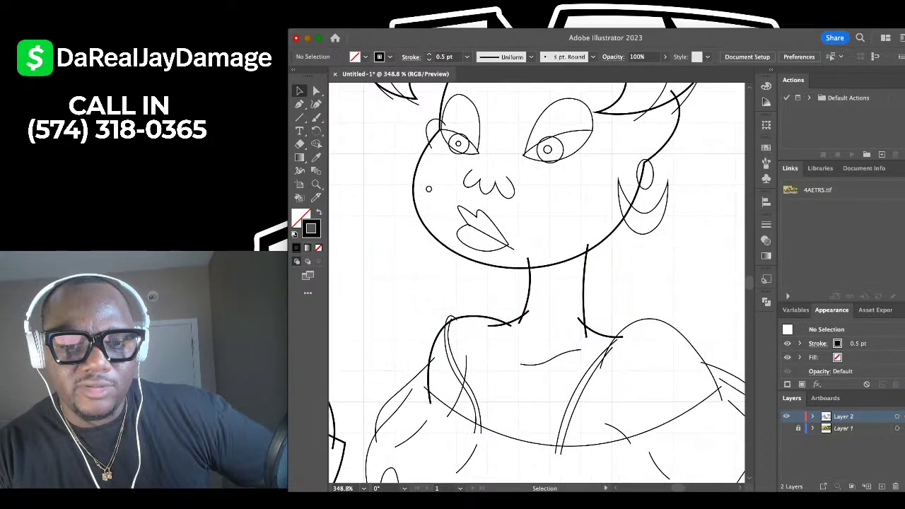
click(620, 304)
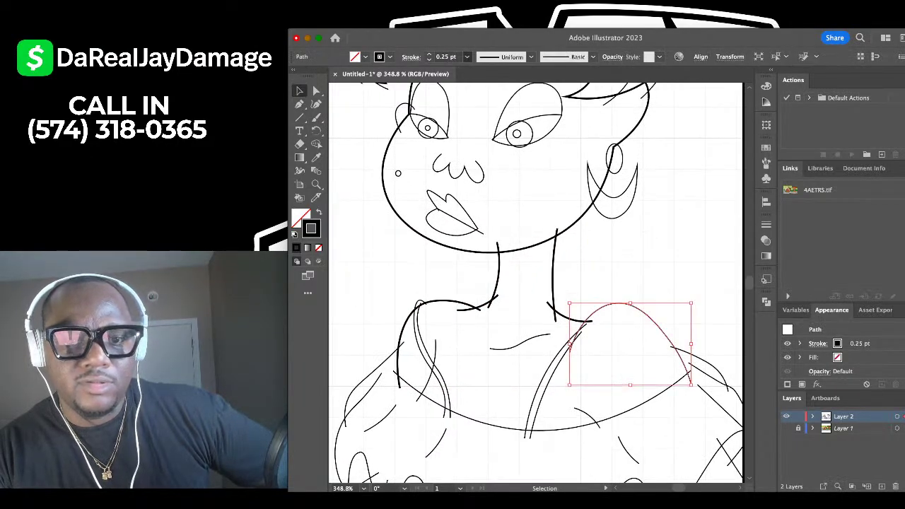
key(F3)
key(super+shift+a)
Set the stroke of the second woman's sleeve outlines on both sides and the wavy ruffle hem to 0.5 pt.
scroll(538, 283, down, 3)
scroll(537, 282, right, 2)
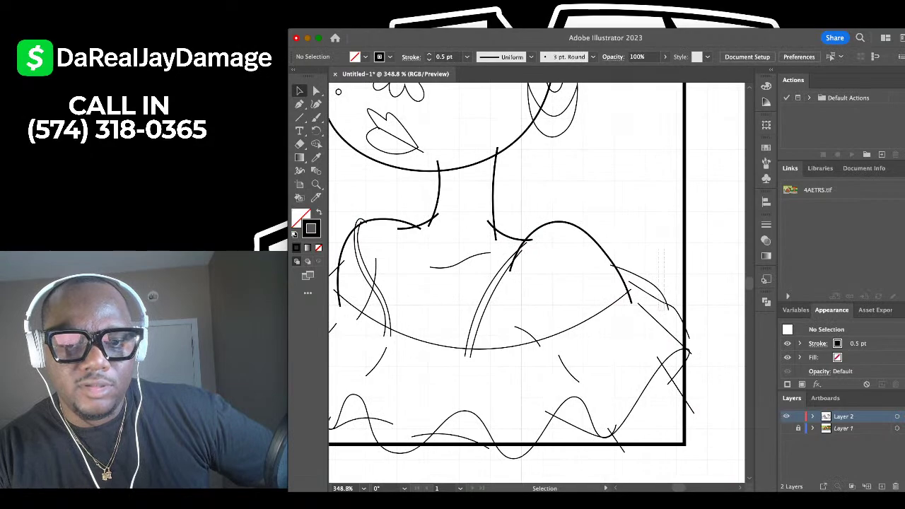
drag(659, 309, 650, 340)
scroll(650, 342, down, 3)
scroll(650, 342, up, 3)
scroll(651, 343, left, 3)
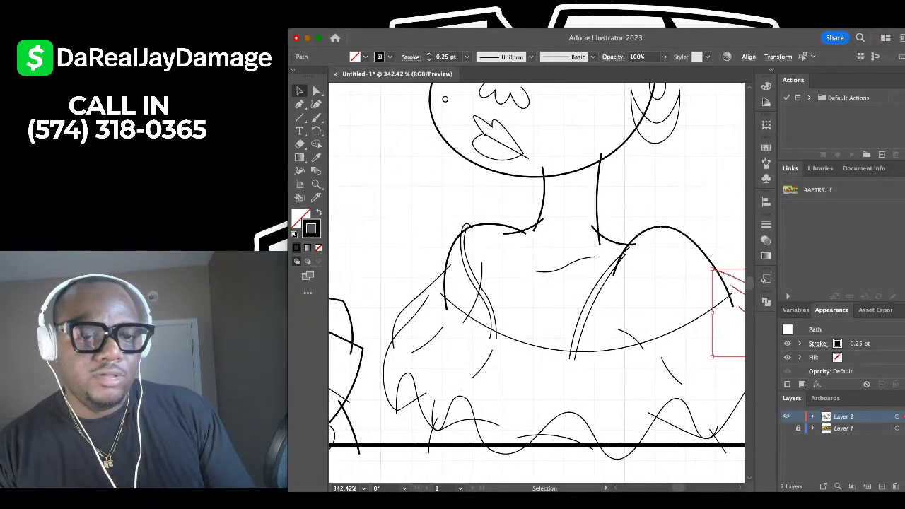
scroll(651, 337, down, 3)
drag(467, 315, 489, 332)
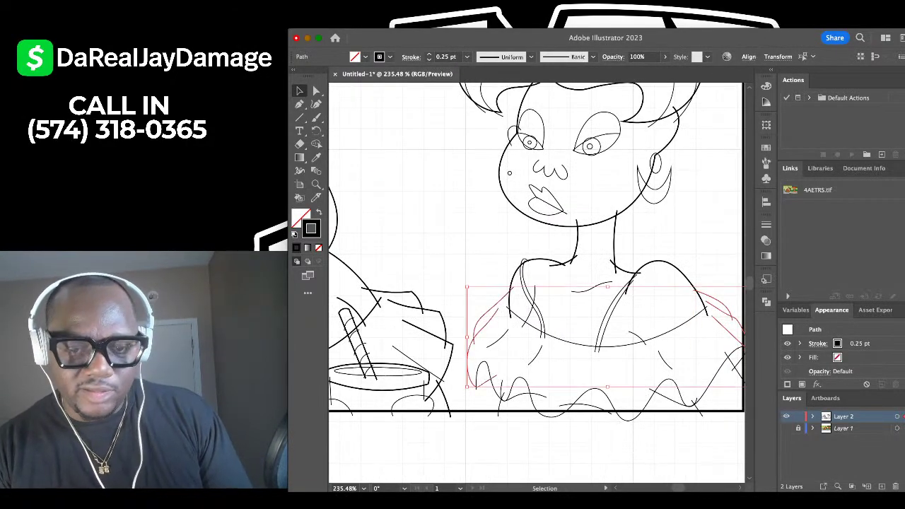
shift+click(493, 381)
scroll(537, 353, right, 3)
scroll(537, 353, down, 1)
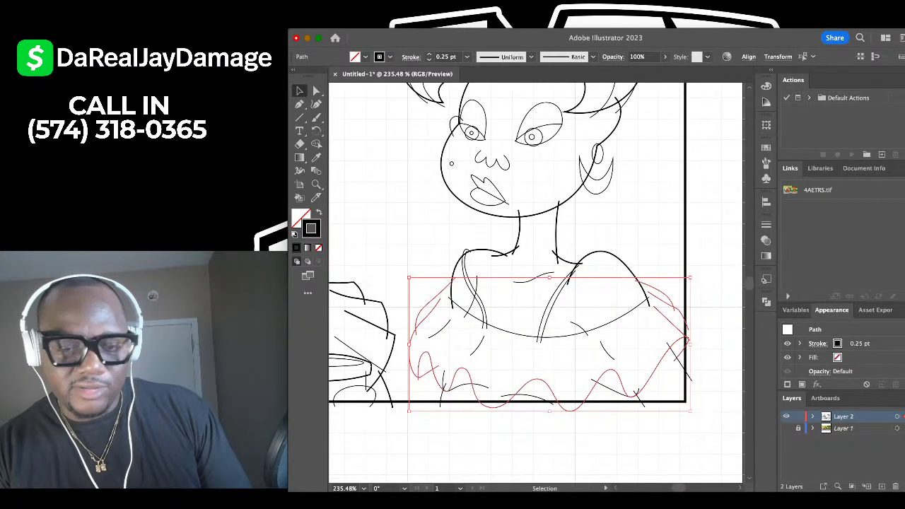
scroll(434, 382, up, 2)
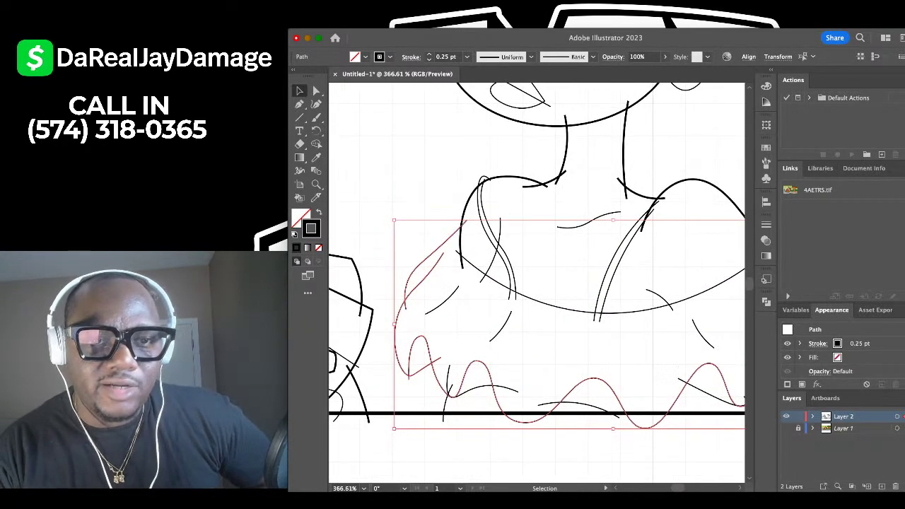
click(429, 54)
key(super+shift+a)
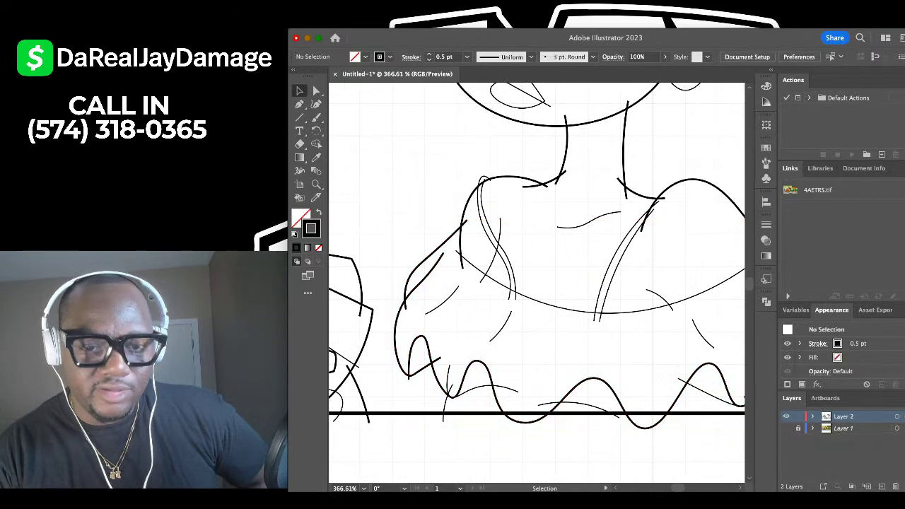
Set the stroke of the curved neckline across the second woman's chest to 0.5 pt.
scroll(429, 184, down, 3)
scroll(509, 251, up, 2)
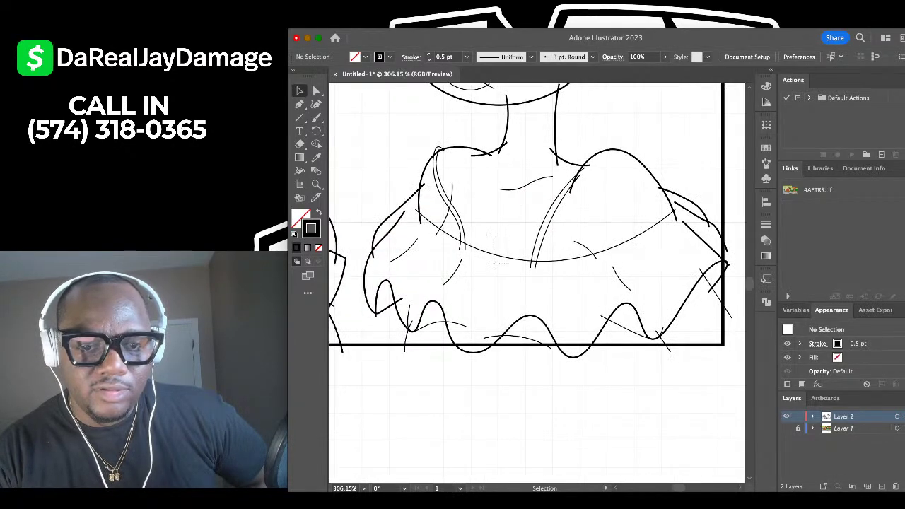
drag(508, 234, 493, 263)
key(Up)
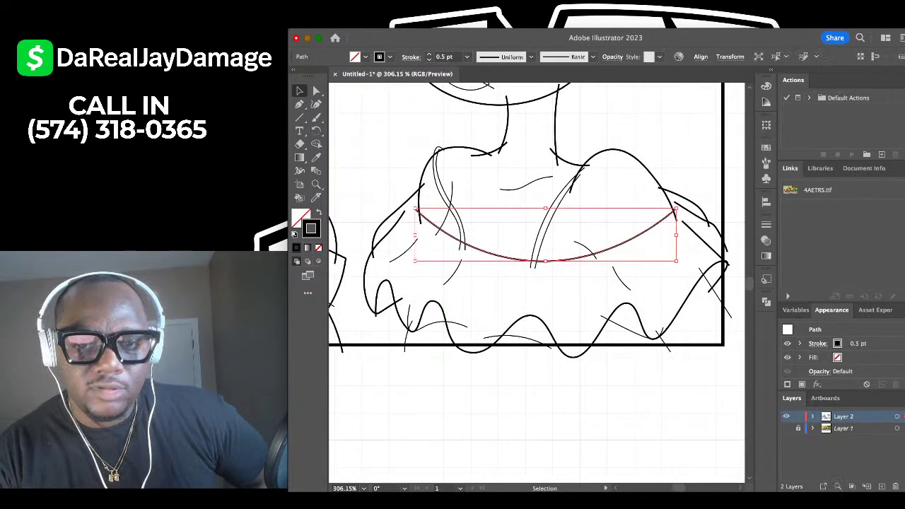
key(ctrl+shift+a)
Examine the line weights of both women's outlines for contours that still need thickening.
scroll(538, 282, down, 3)
scroll(537, 282, up, 3)
scroll(537, 282, left, 4)
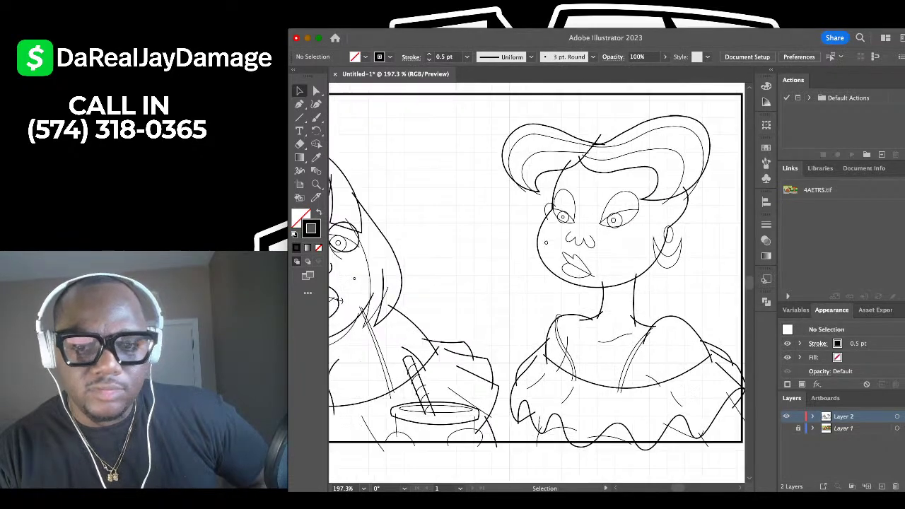
scroll(551, 286, down, 2)
scroll(551, 286, up, 2)
scroll(537, 282, down, 3)
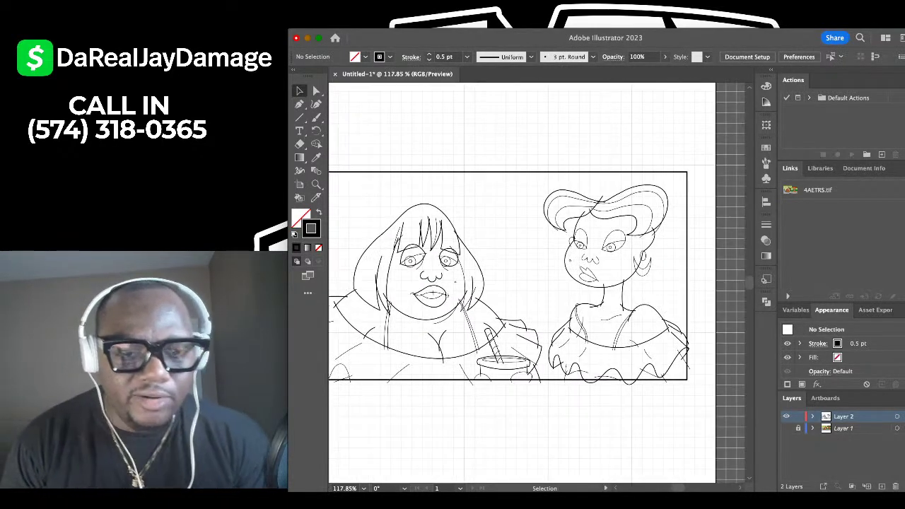
scroll(537, 282, up, 3)
scroll(537, 283, down, 1)
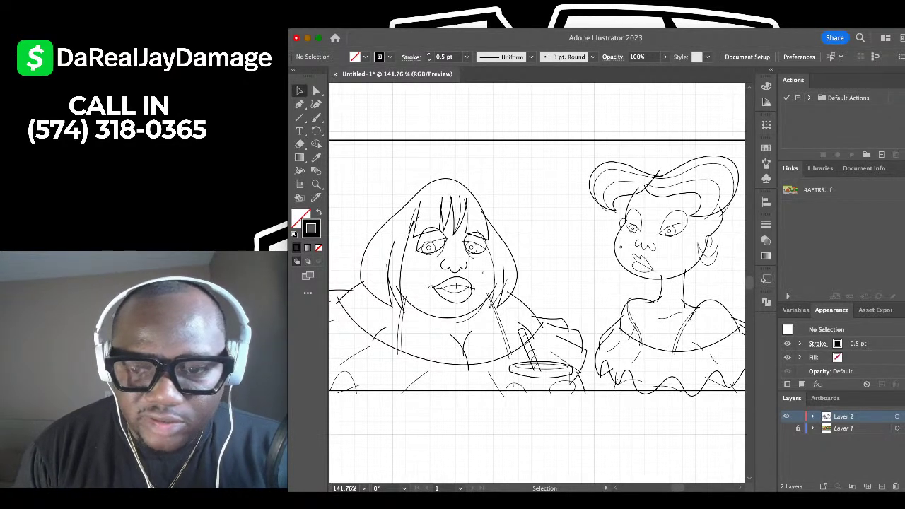
Show the reference image on Layer 1 and compare the traced outlines of both women with it.
key(super+shift+w)
scroll(532, 284, down, 2)
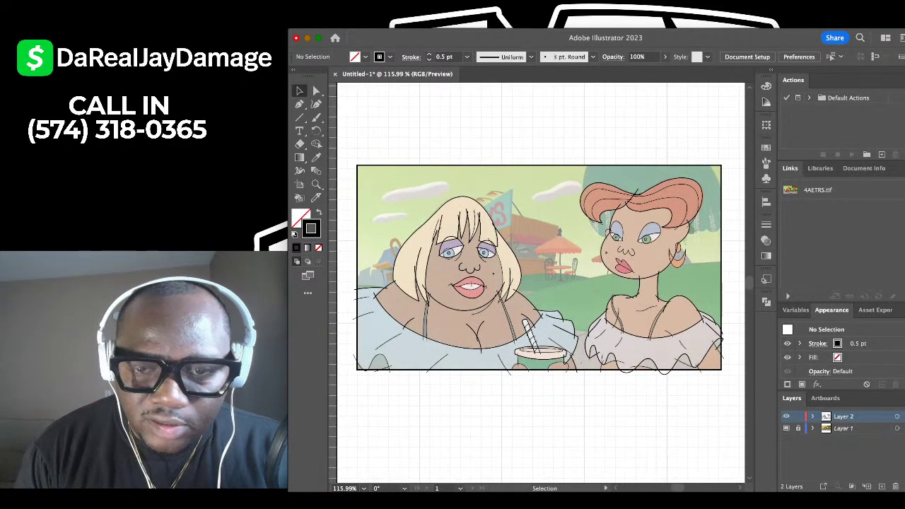
scroll(531, 284, down, 2)
scroll(526, 287, up, 4)
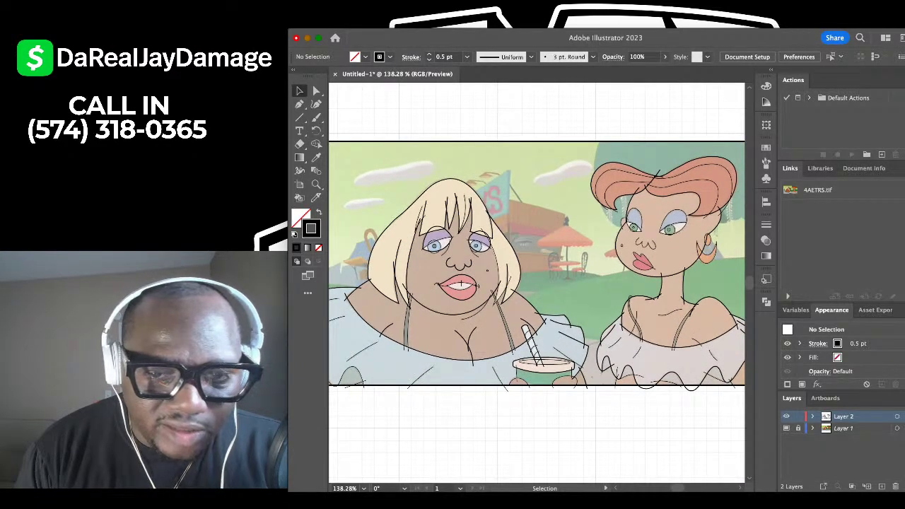
scroll(527, 287, down, 1)
scroll(526, 286, up, 4)
scroll(512, 286, down, 6)
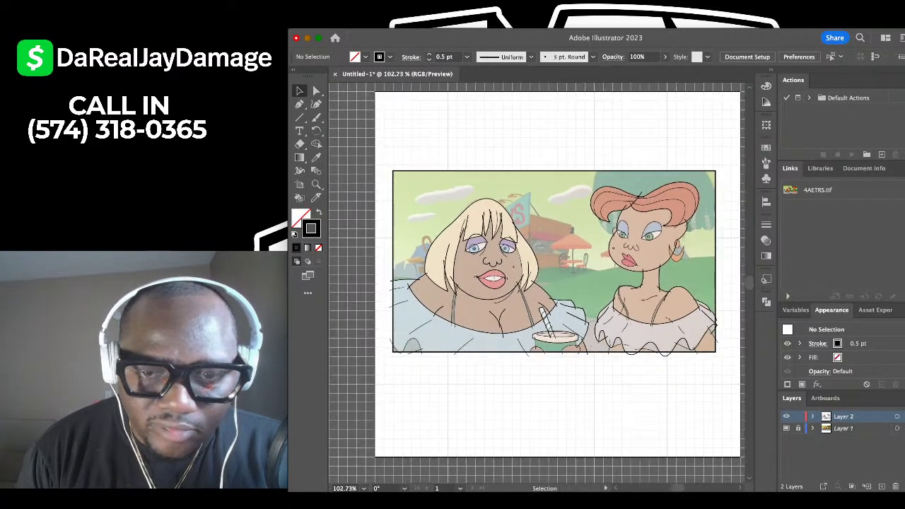
scroll(574, 309, up, 3)
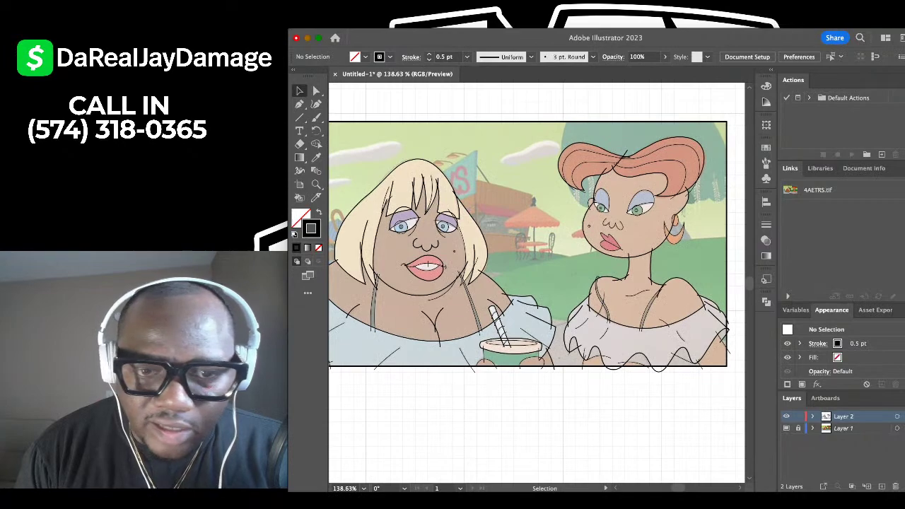
scroll(537, 283, up, 3)
scroll(537, 283, down, 3)
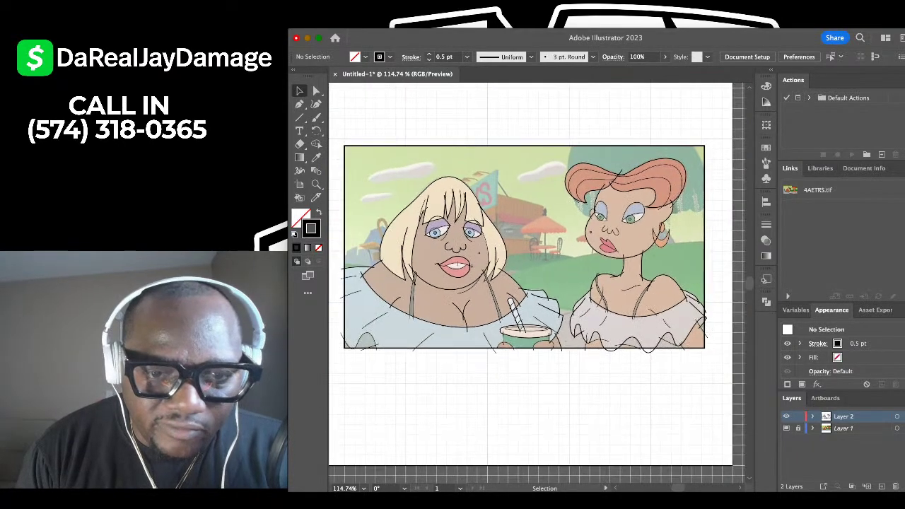
scroll(537, 283, up, 2)
scroll(382, 290, up, 2)
scroll(381, 304, down, 3)
scroll(365, 367, up, 4)
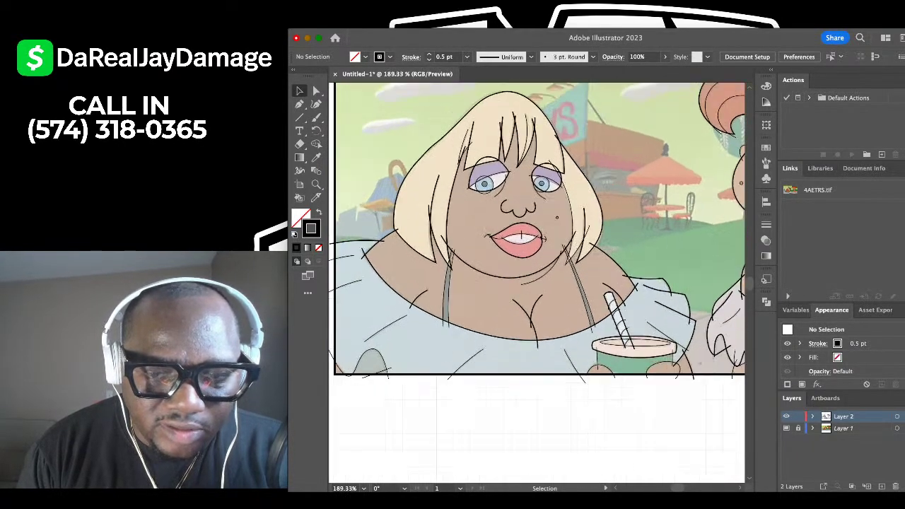
Set the stroke of the wavy ruffle curve at the blonde woman's lower sleeve, in the frame's corner, to 0.5 pt.
click(360, 363)
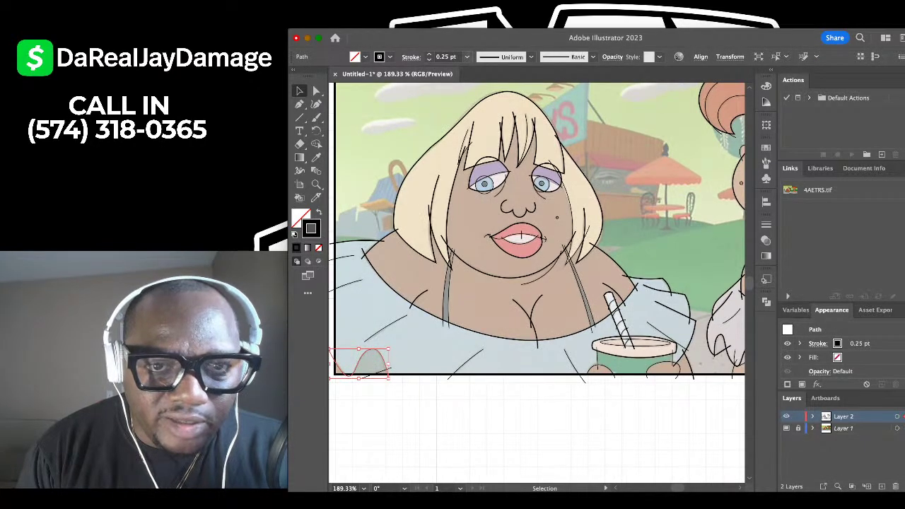
click(451, 73)
click(399, 117)
Check both figures' contours over the reference image for remaining thin outlines.
scroll(399, 118, down, 4)
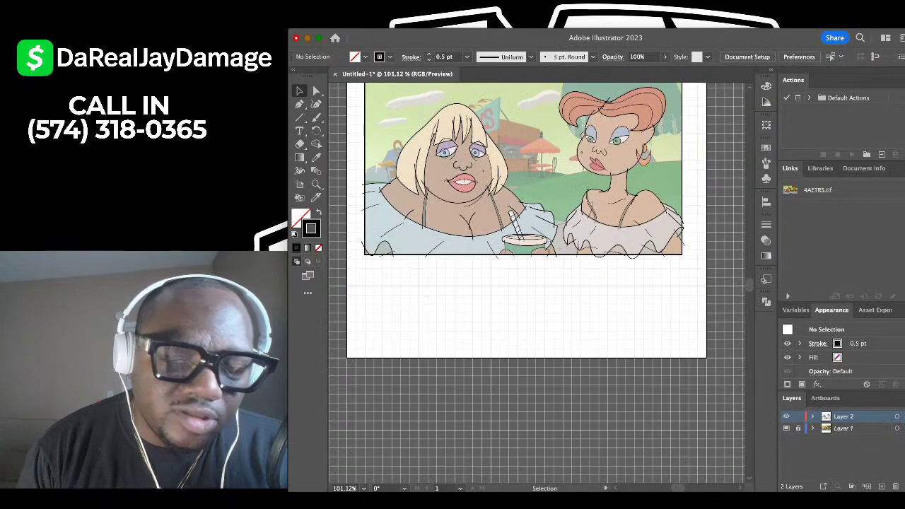
scroll(469, 94, up, 3)
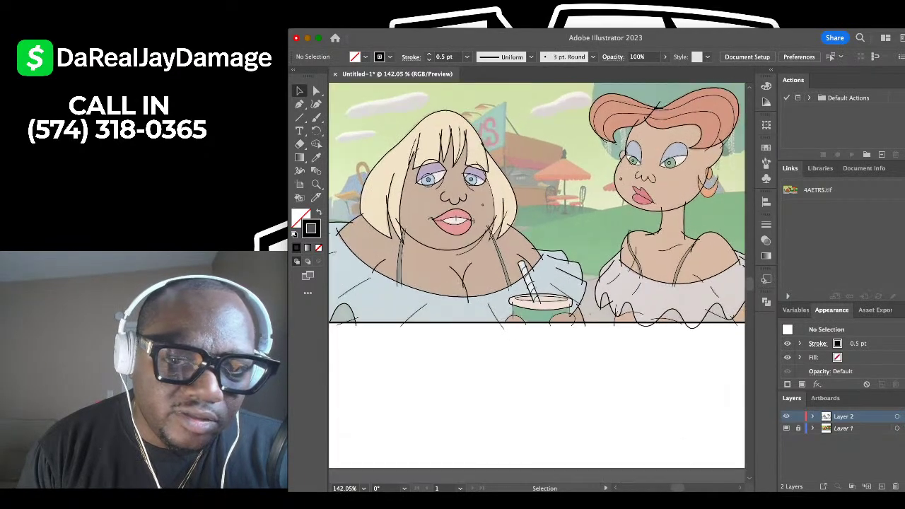
scroll(479, 190, up, 3)
scroll(467, 191, down, 3)
scroll(460, 183, left, 1)
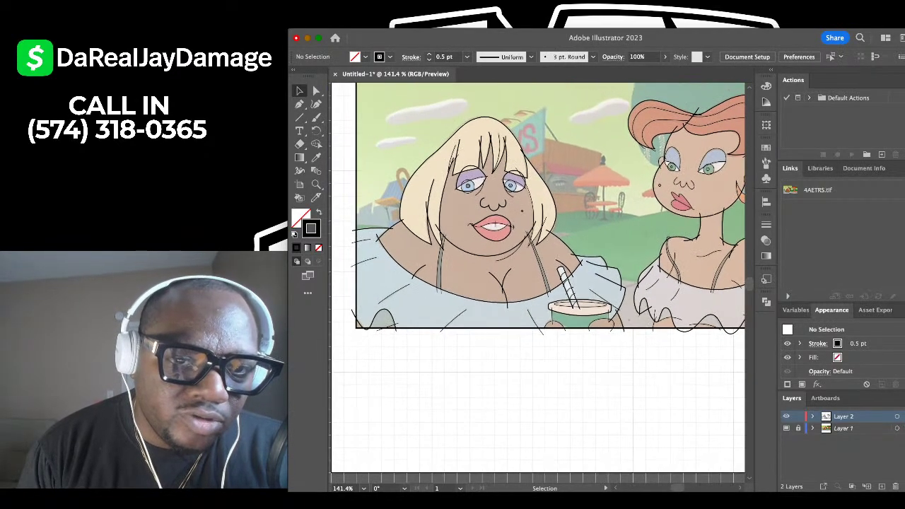
scroll(453, 177, up, 4)
scroll(461, 223, up, 2)
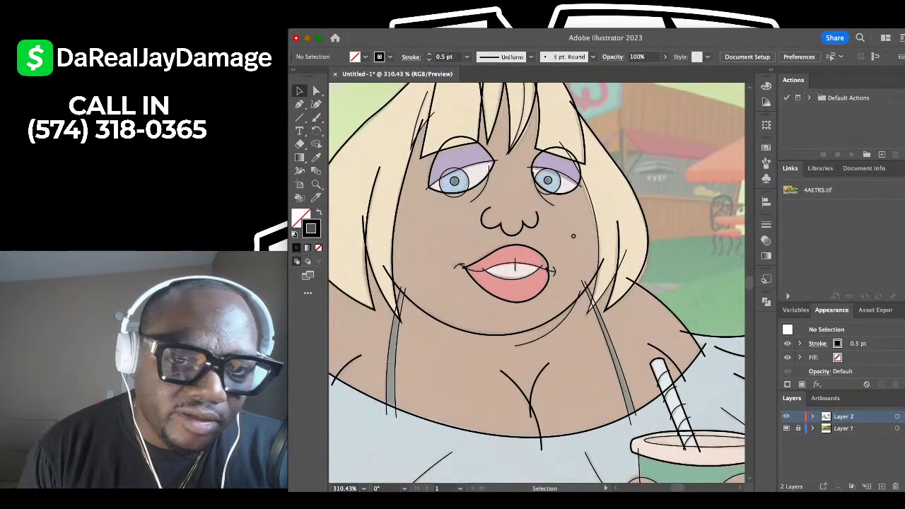
scroll(537, 283, down, 4)
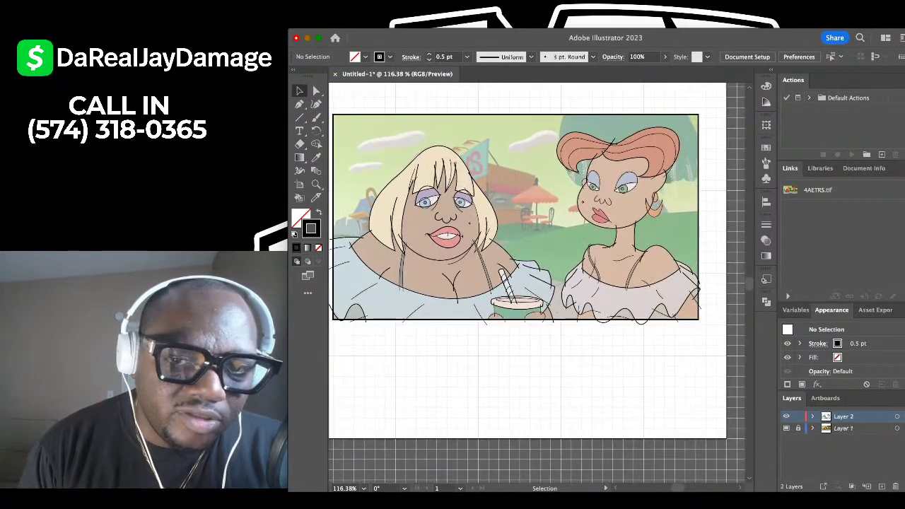
scroll(537, 282, up, 2)
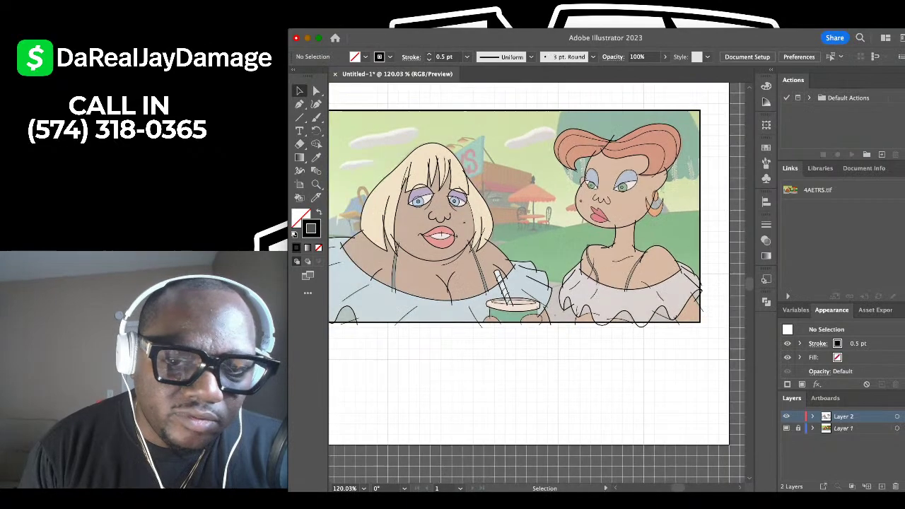
Hide Layer 1 and set the stroke of the second woman's small ear curve beside her eye to 0.5 pt.
click(786, 428)
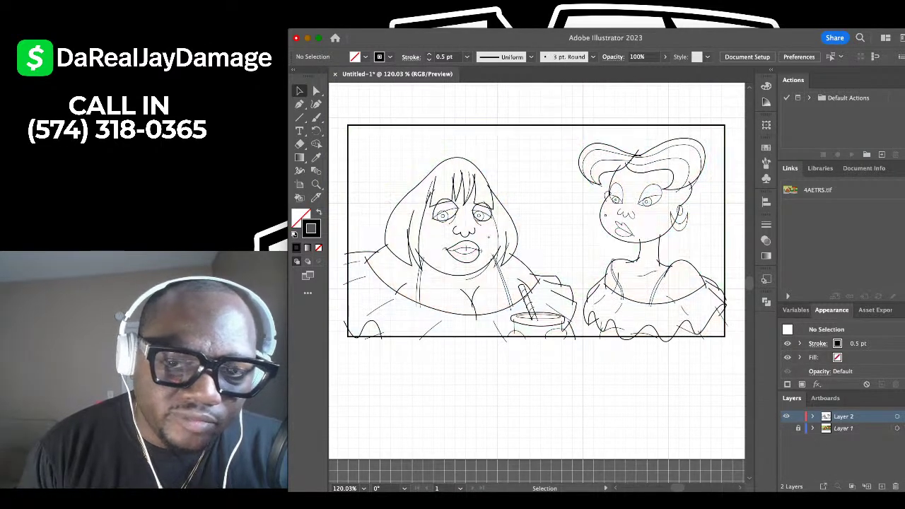
scroll(603, 202, up, 3)
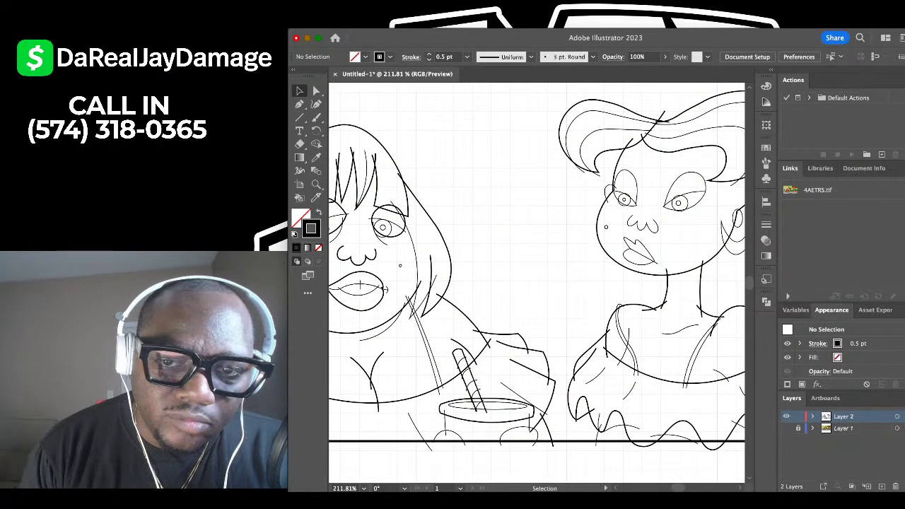
click(605, 190)
scroll(606, 192, right, 2)
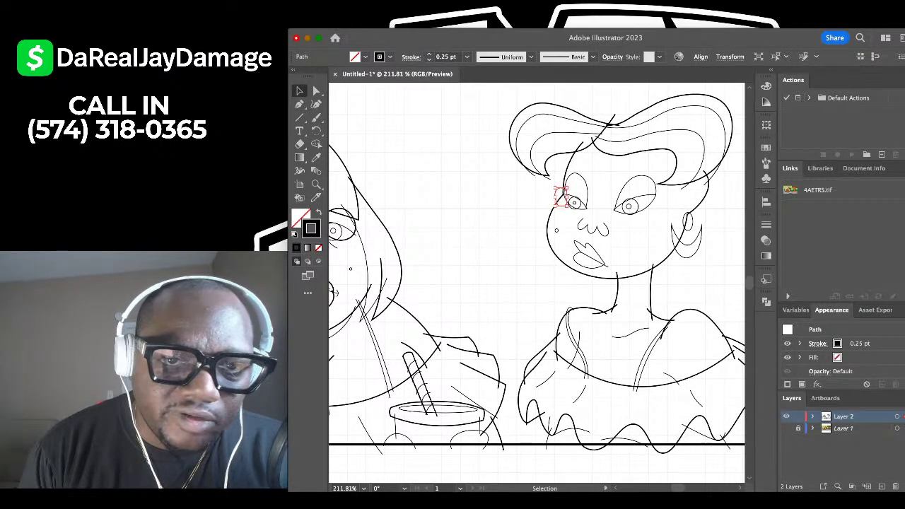
click(456, 79)
click(504, 136)
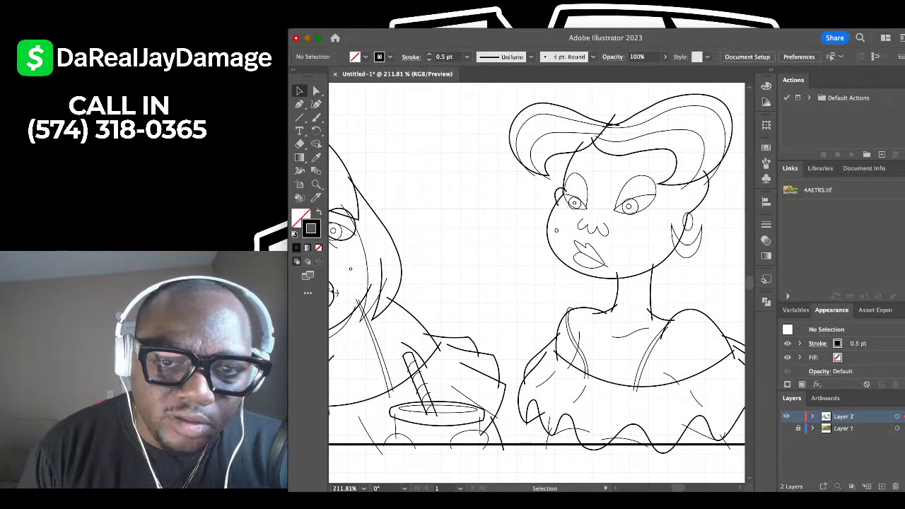
scroll(505, 136, down, 3)
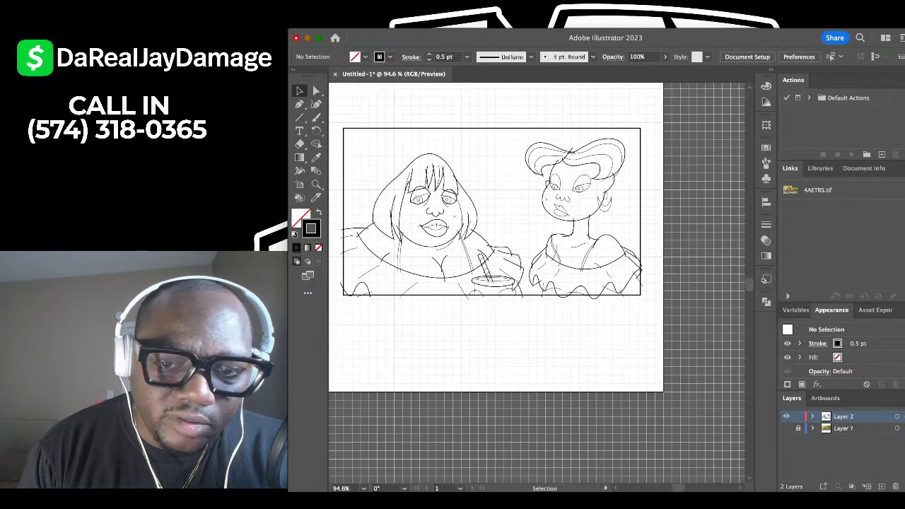
Set the stroke of the short curve crossing the frame's lower line beneath the second woman's ruffle to 0.5 pt.
scroll(508, 305, up, 5)
scroll(537, 276, up, 5)
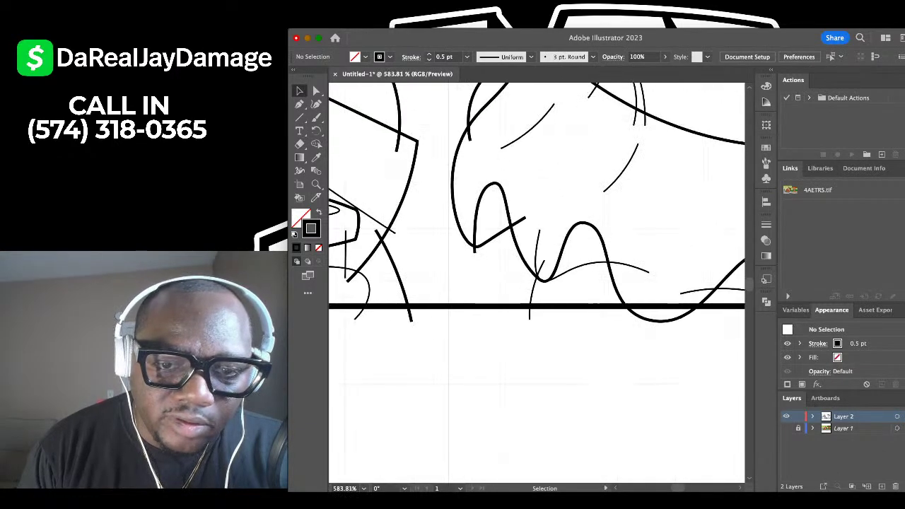
click(539, 276)
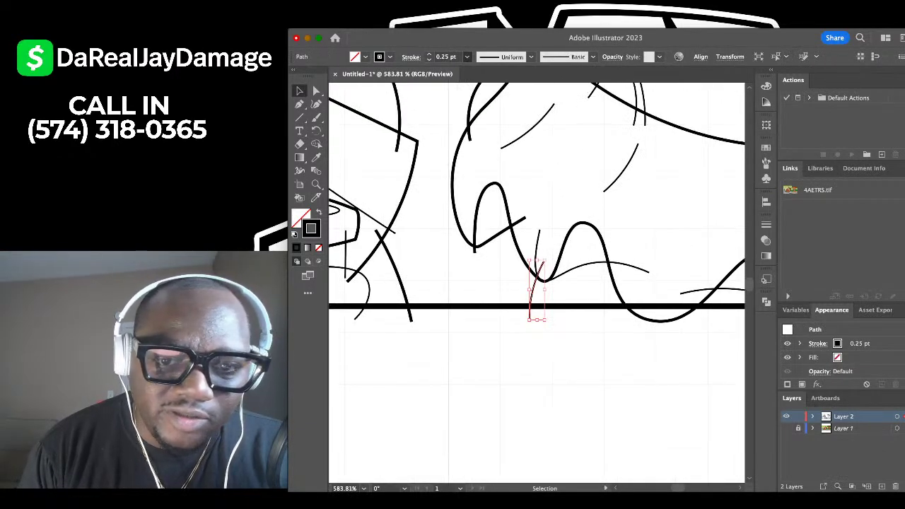
click(456, 79)
click(566, 189)
Set the strokes of the two rounded curves below the cup's rim, on the frame's lower line, to 0.5 pt.
scroll(565, 189, down, 5)
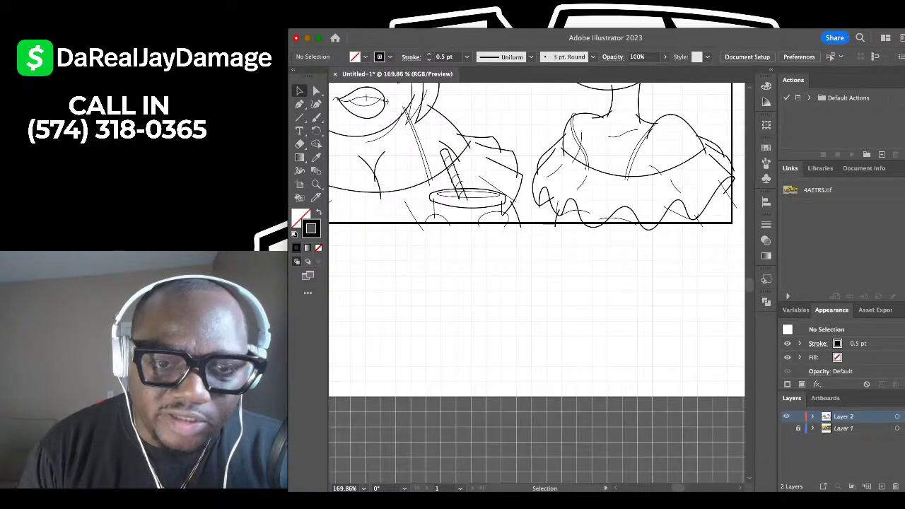
scroll(417, 208, up, 5)
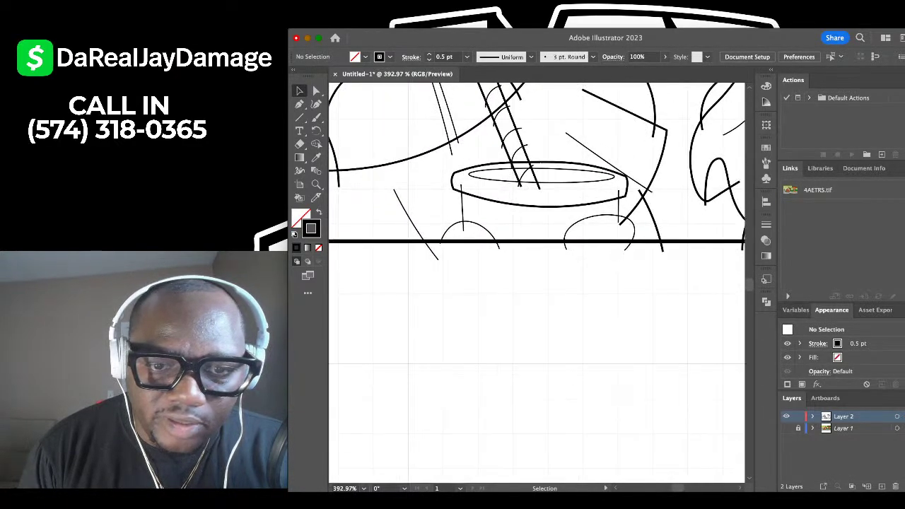
drag(479, 218, 594, 234)
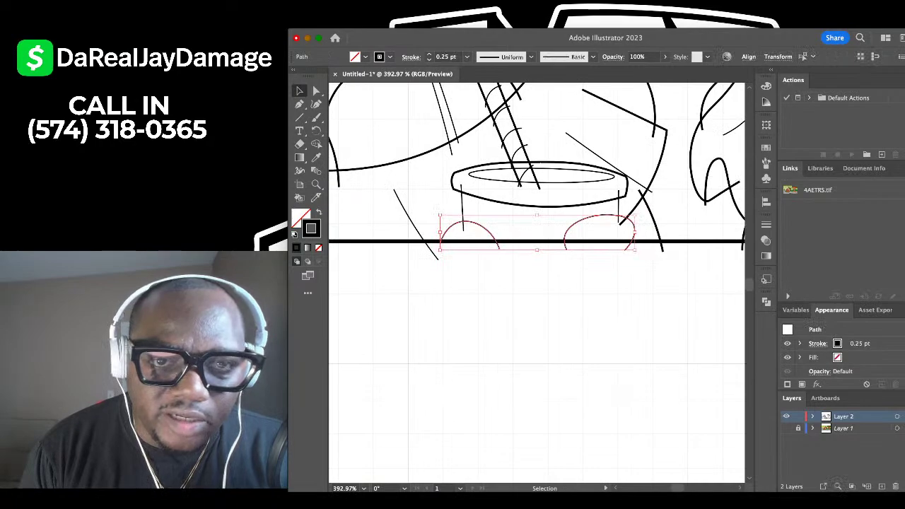
click(456, 79)
click(433, 201)
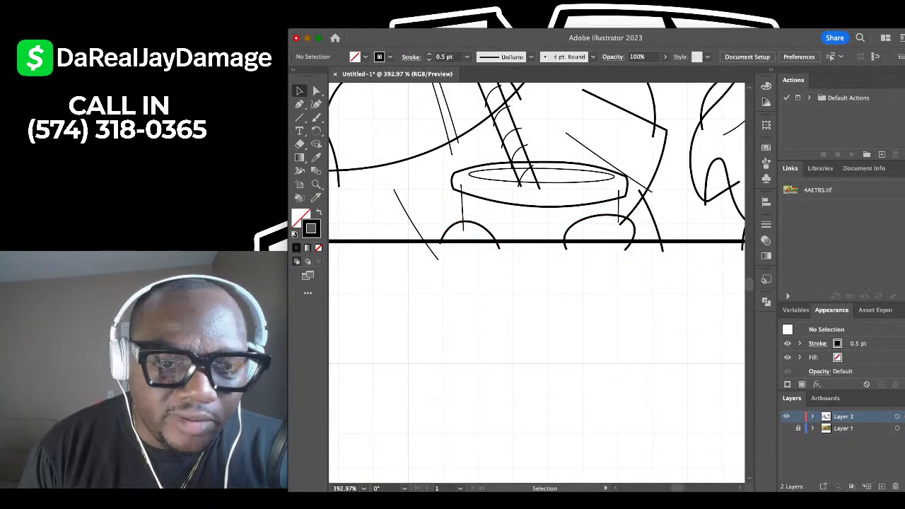
Set the stroke of the short slanted line at the end of the blonde woman's lower sleeve ruffle to 0.5 pt.
scroll(433, 201, down, 6)
scroll(417, 189, up, 3)
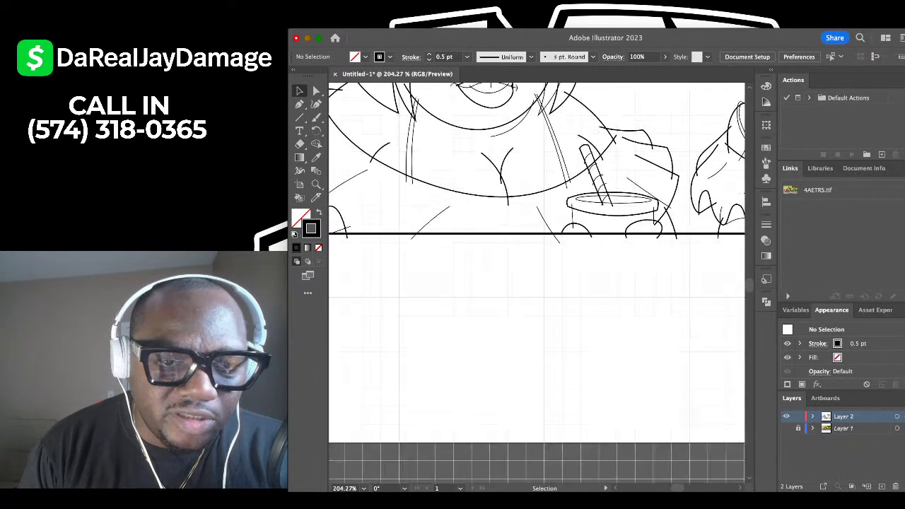
scroll(410, 194, down, 3)
scroll(375, 212, up, 2)
scroll(518, 212, up, 5)
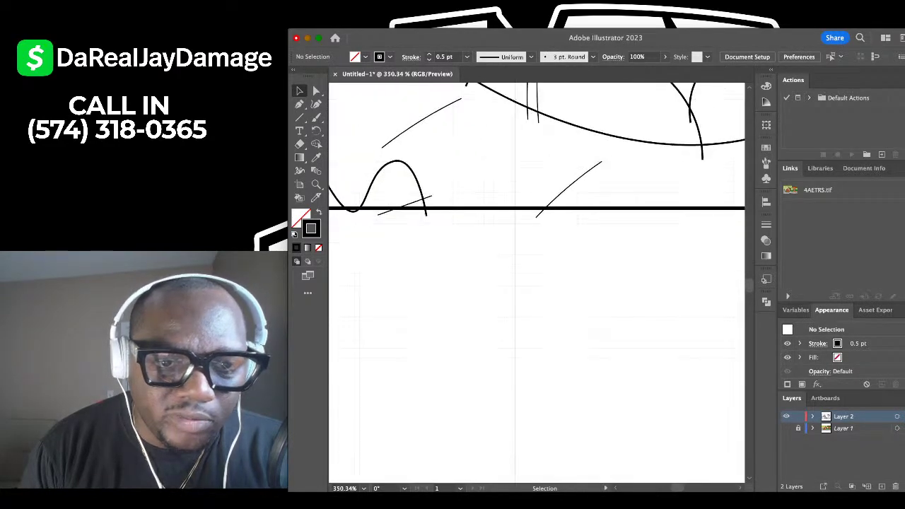
click(425, 191)
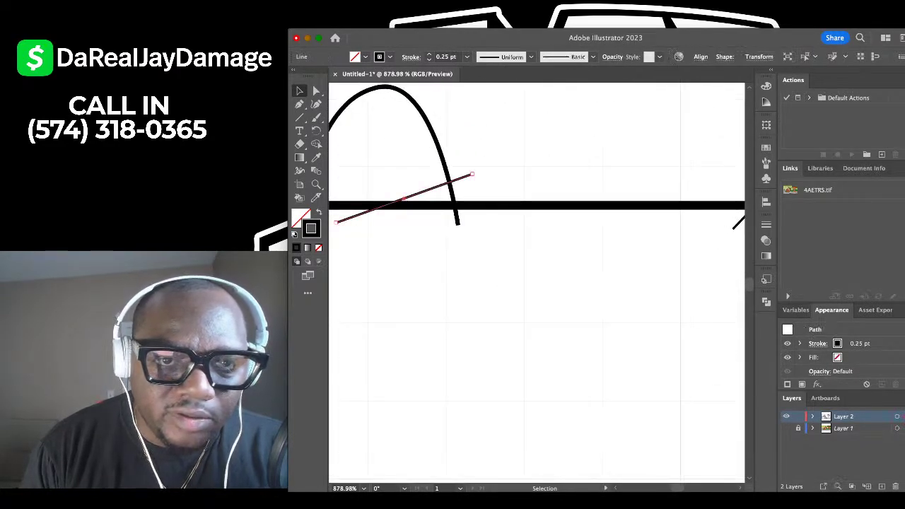
click(453, 79)
click(495, 139)
Set the iris circle and eyelid curve of the blonde woman's larger eye, farther from the second woman, to 0.5 pt.
scroll(495, 139, down, 5)
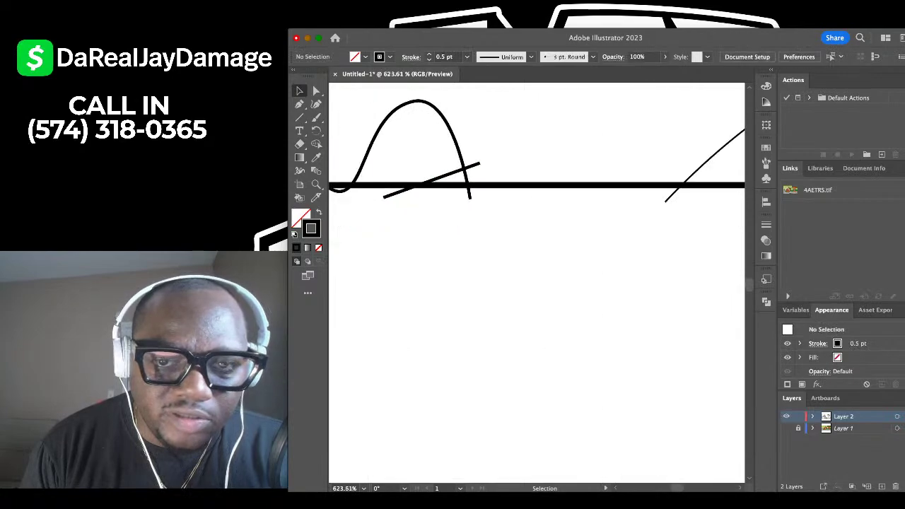
scroll(495, 139, up, 3)
scroll(494, 139, right, 3)
scroll(536, 283, down, 4)
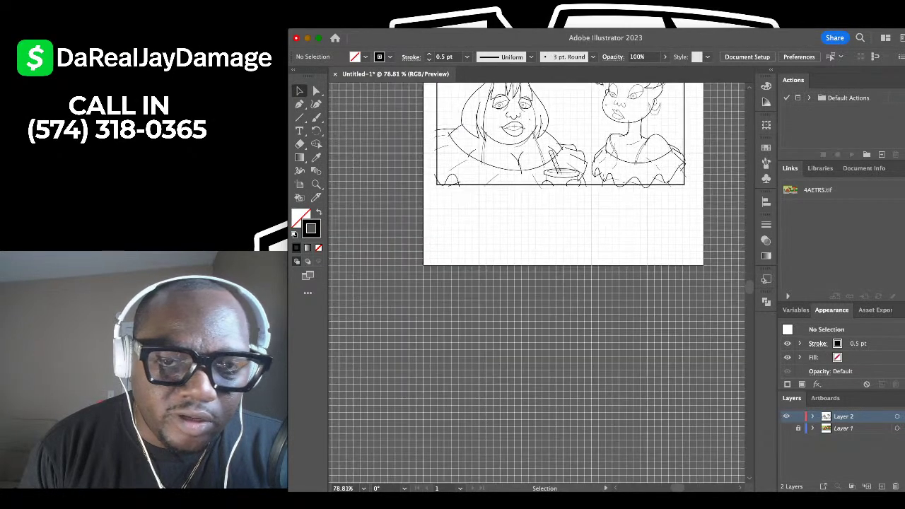
scroll(509, 110, up, 8)
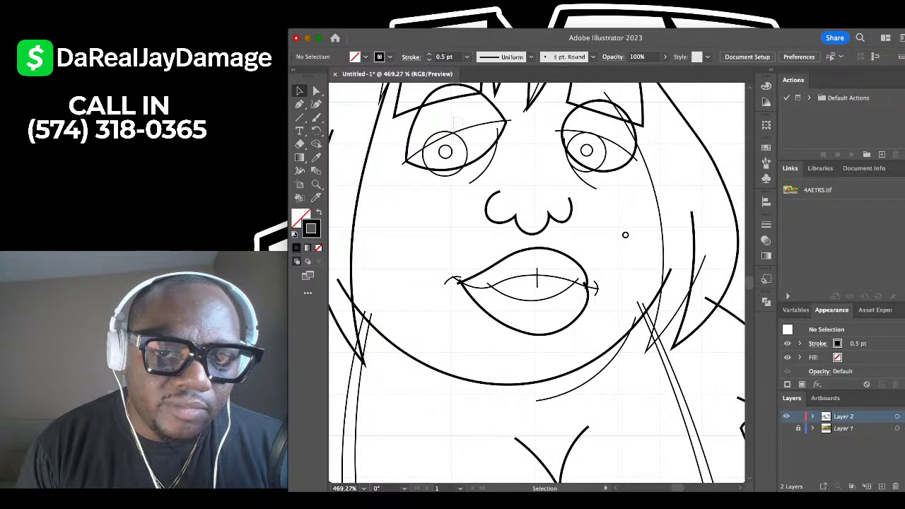
scroll(625, 235, down, 1)
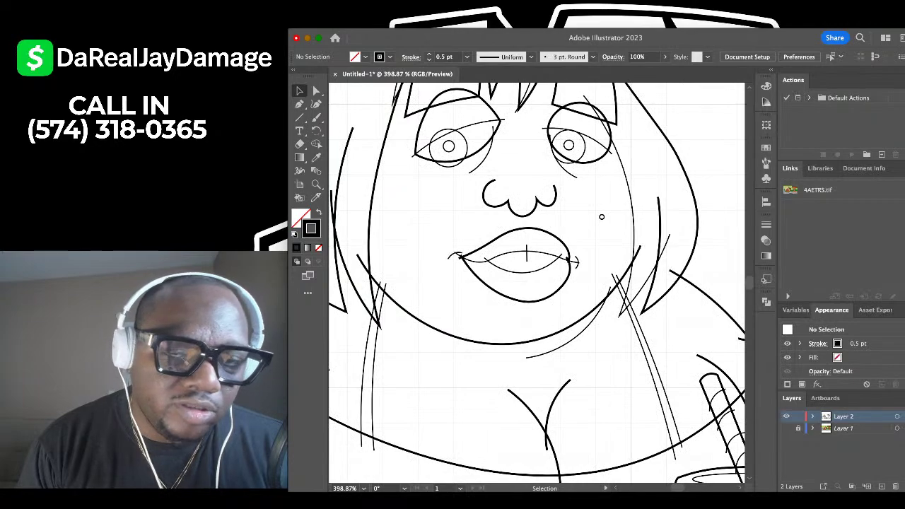
scroll(436, 182, down, 3)
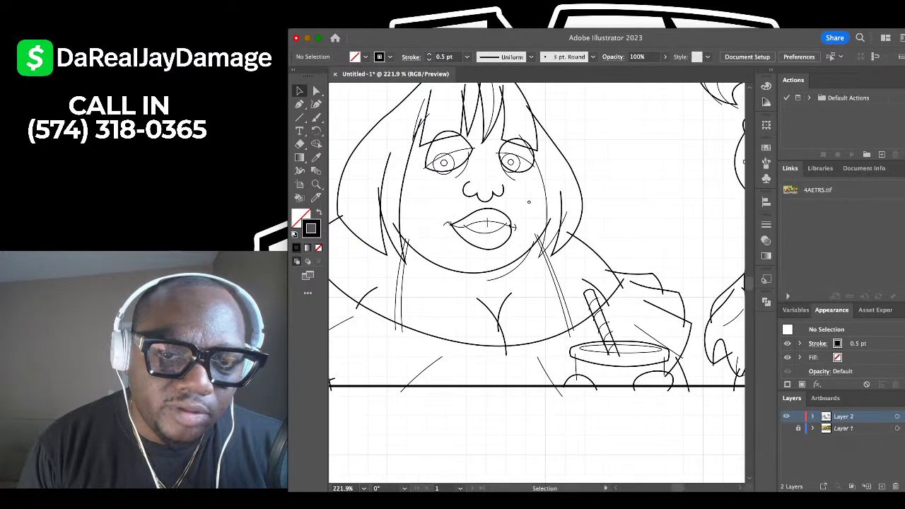
scroll(455, 145, up, 5)
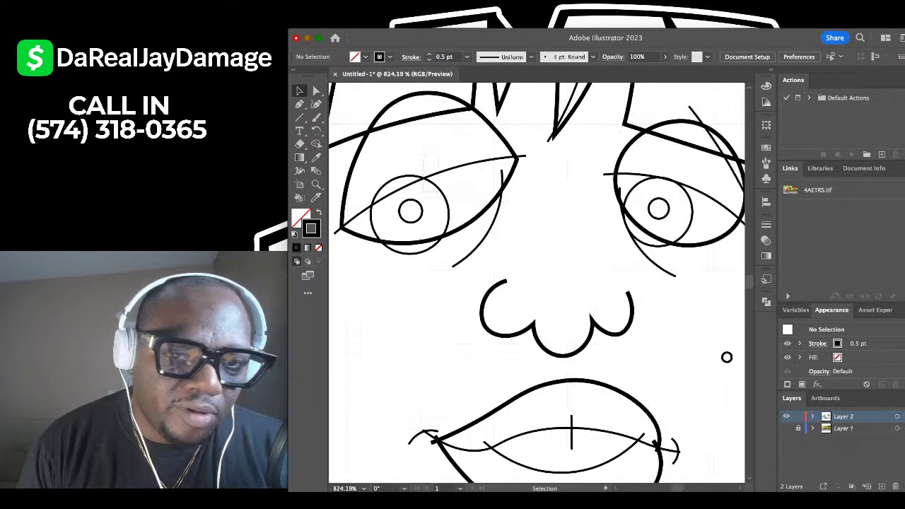
drag(438, 151, 423, 191)
click(452, 78)
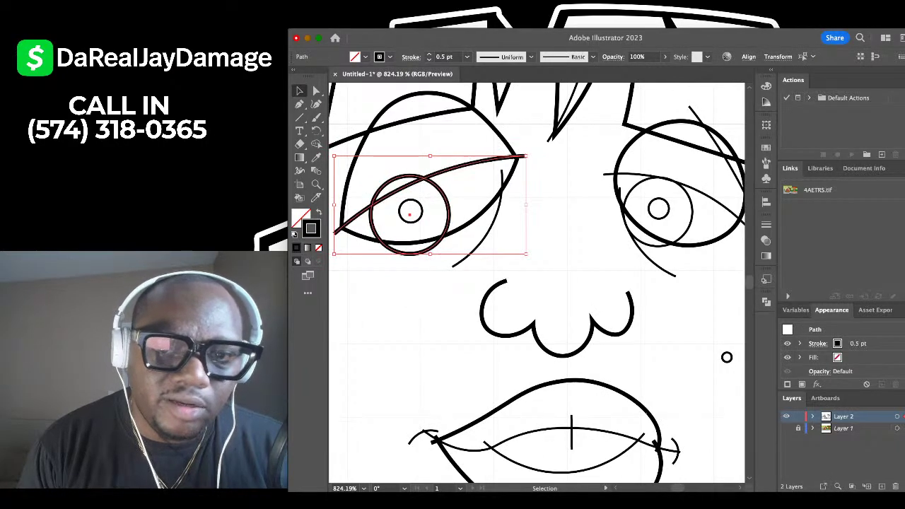
click(727, 357)
Set the iris circle and eyelid curve of the blonde woman's other eye, nearer the second woman, to 0.5 pt.
drag(676, 171, 655, 187)
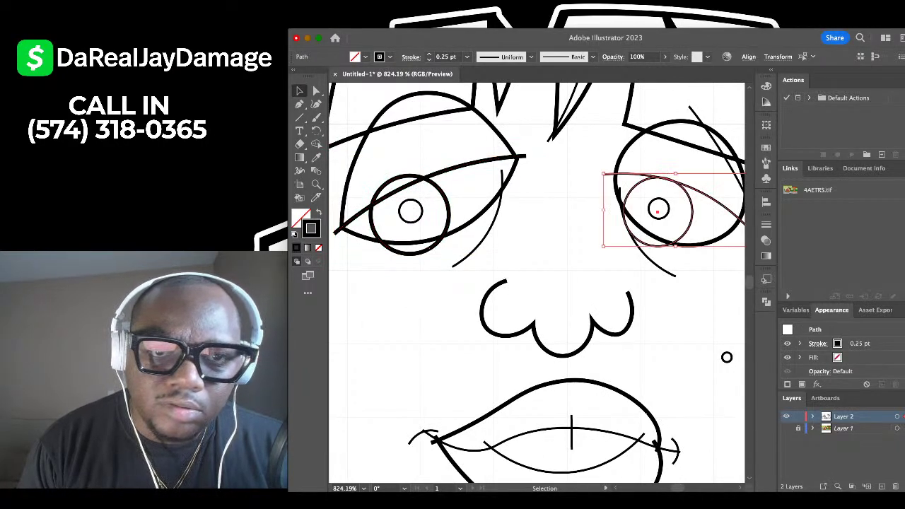
click(452, 78)
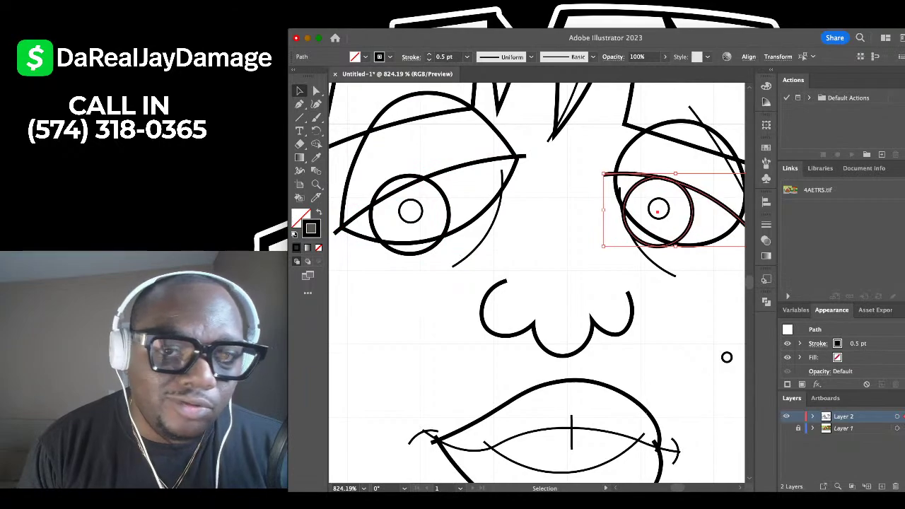
click(573, 167)
scroll(572, 168, down, 4)
scroll(680, 300, down, 5)
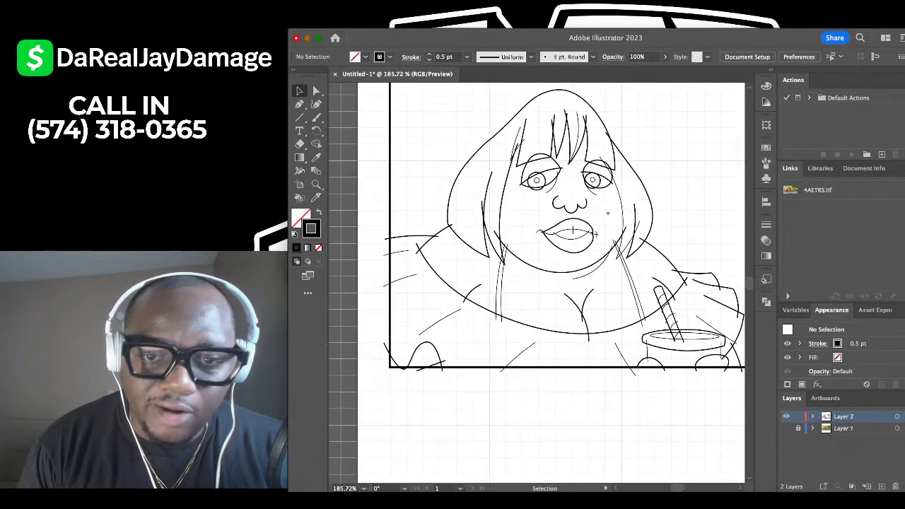
scroll(711, 300, up, 5)
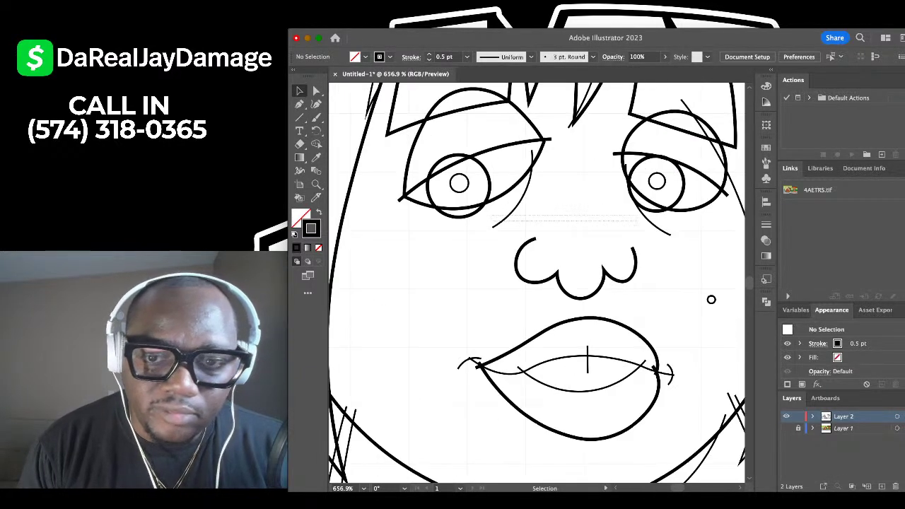
key(super+z)
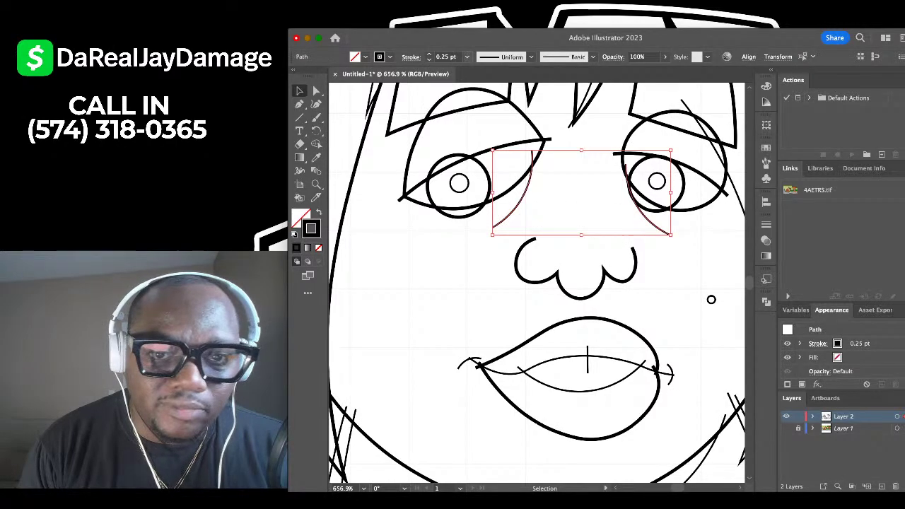
click(586, 163)
scroll(586, 163, down, 5)
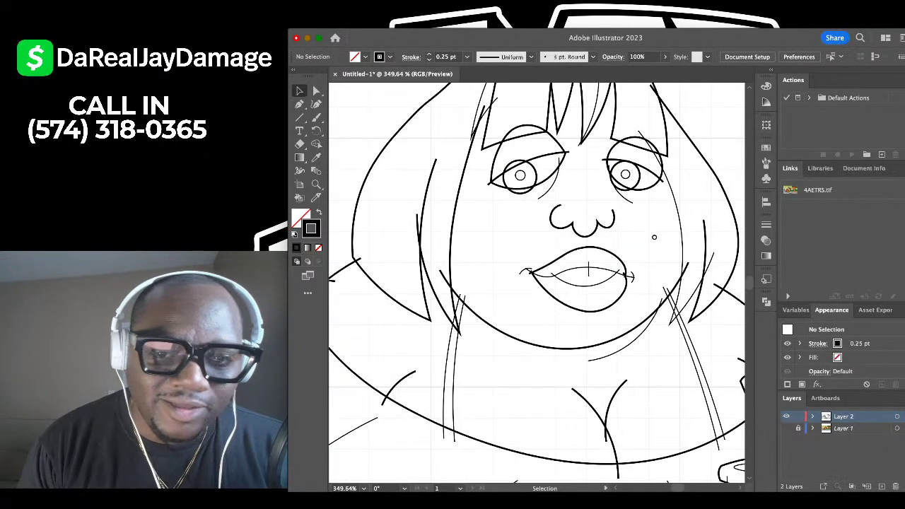
Set the strokes of the mouth line and inner lip curve between the blonde woman's lips to 0.35 pt.
scroll(607, 277, up, 5)
scroll(606, 271, up, 1)
click(607, 267)
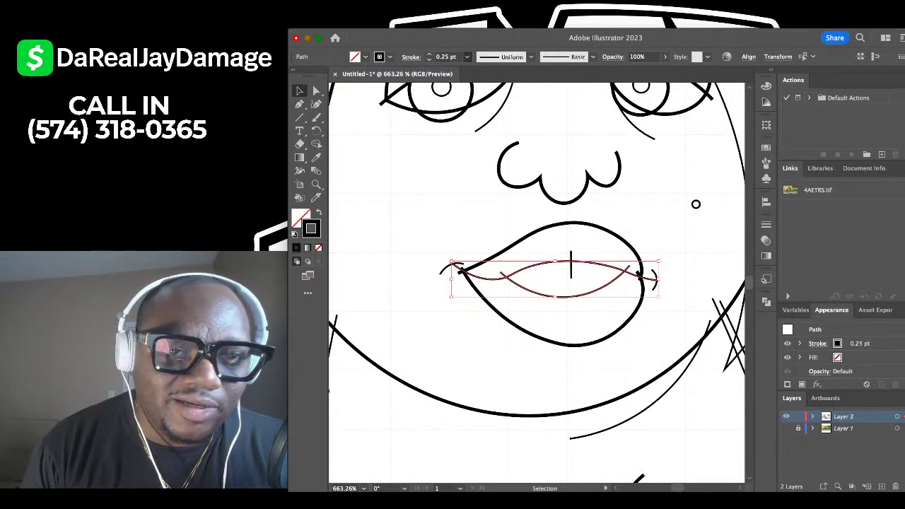
click(446, 56)
click(446, 57)
key(BackSpace)
text(3)
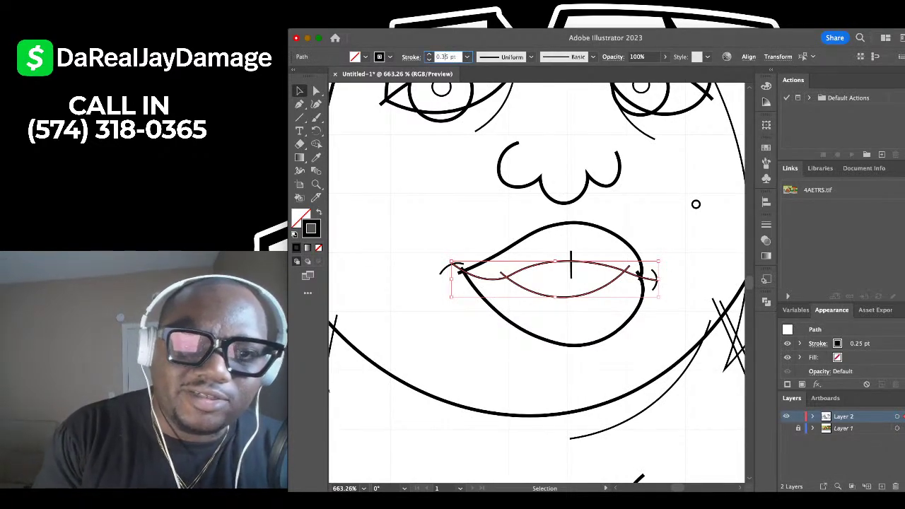
key(Return)
click(429, 230)
scroll(429, 229, down, 1)
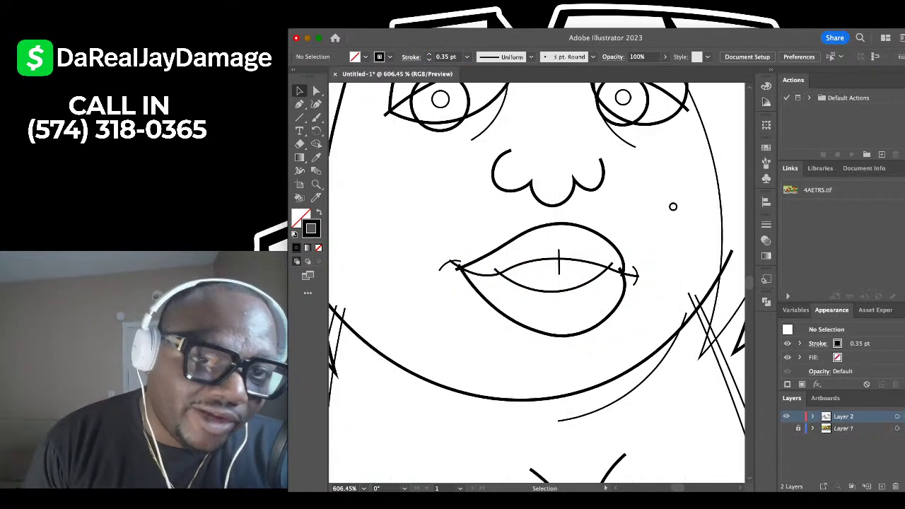
Set the strokes of the second woman's nose and lip paths to 0.5 pt.
scroll(430, 231, down, 10)
scroll(430, 231, right, 5)
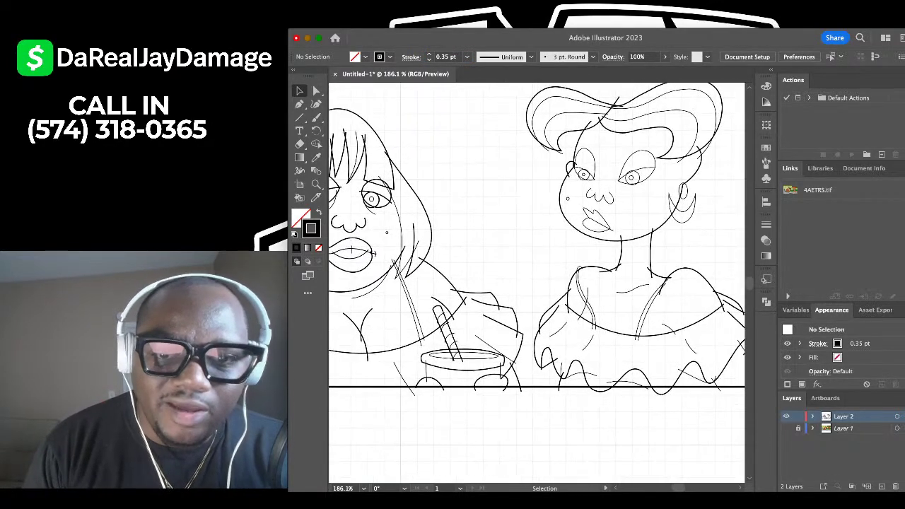
scroll(538, 283, up, 3)
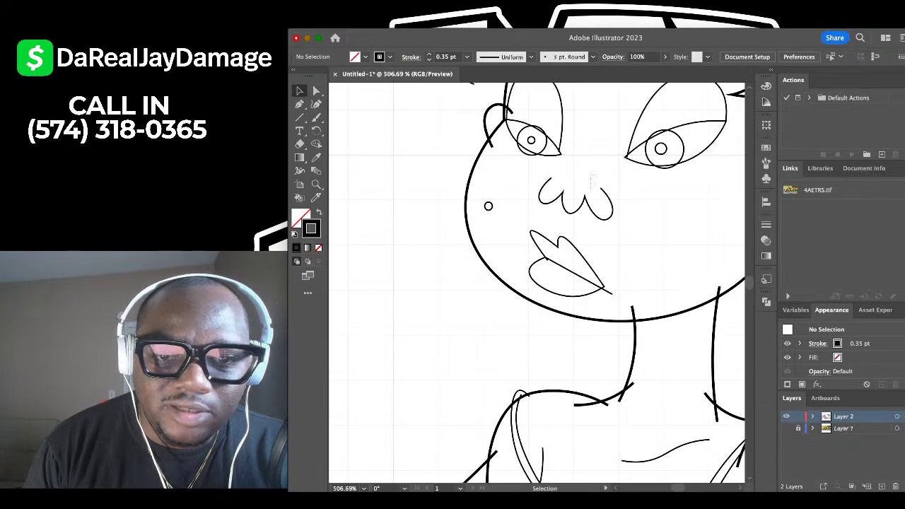
drag(549, 174, 594, 258)
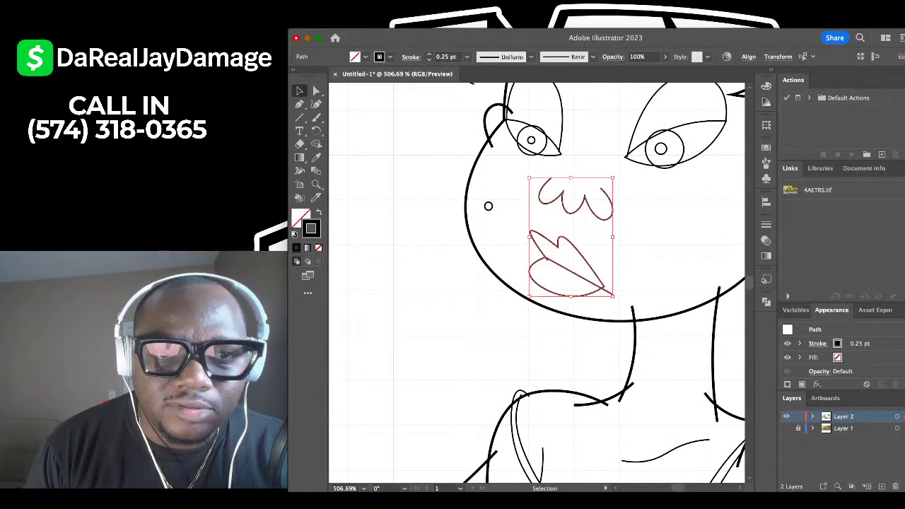
click(467, 56)
click(454, 83)
click(651, 209)
Check the line weights of both women's faces, clothing and outlines across the whole drawing.
scroll(650, 210, down, 4)
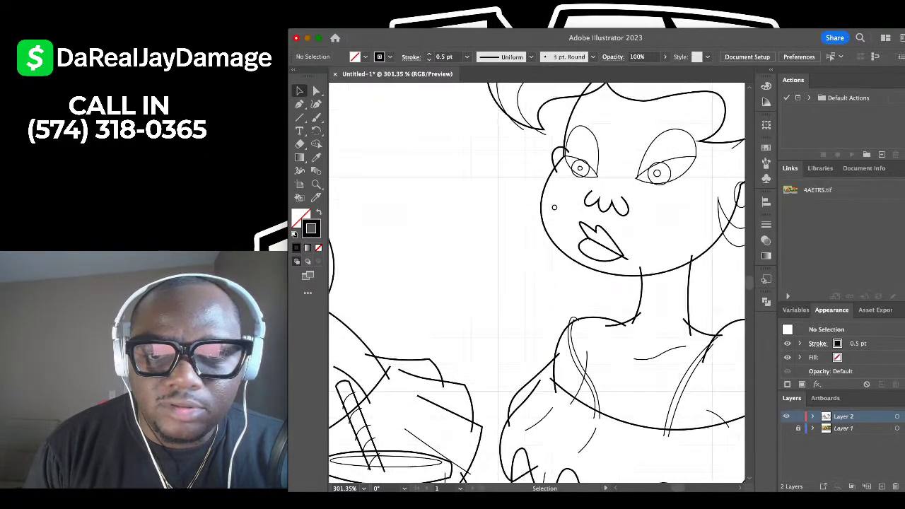
scroll(587, 241, down, 2)
scroll(623, 199, up, 4)
scroll(623, 200, down, 5)
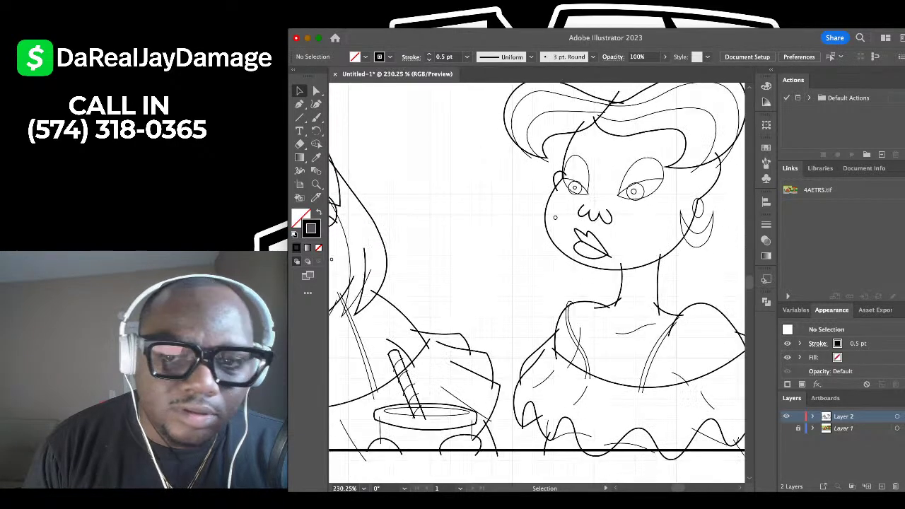
scroll(537, 283, down, 5)
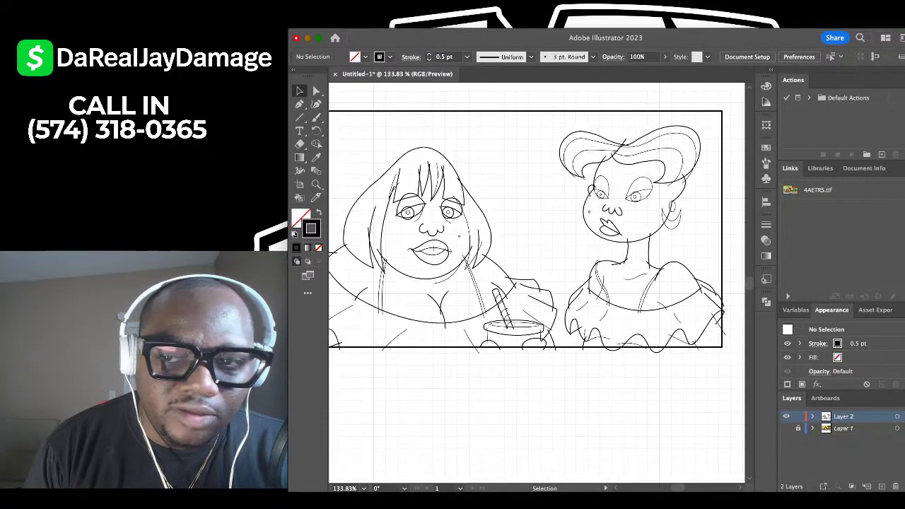
scroll(537, 282, down, 3)
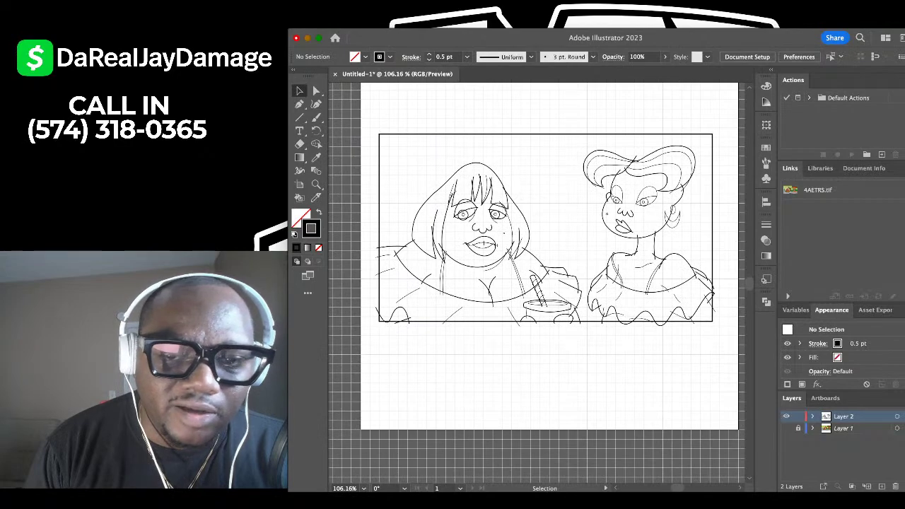
scroll(537, 282, right, 2)
scroll(537, 283, up, 1)
click(388, 201)
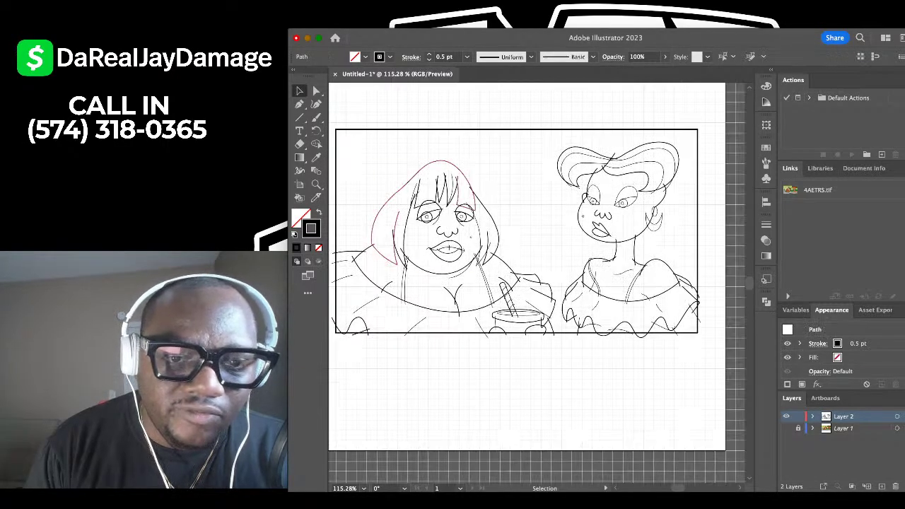
key(super+shift+a)
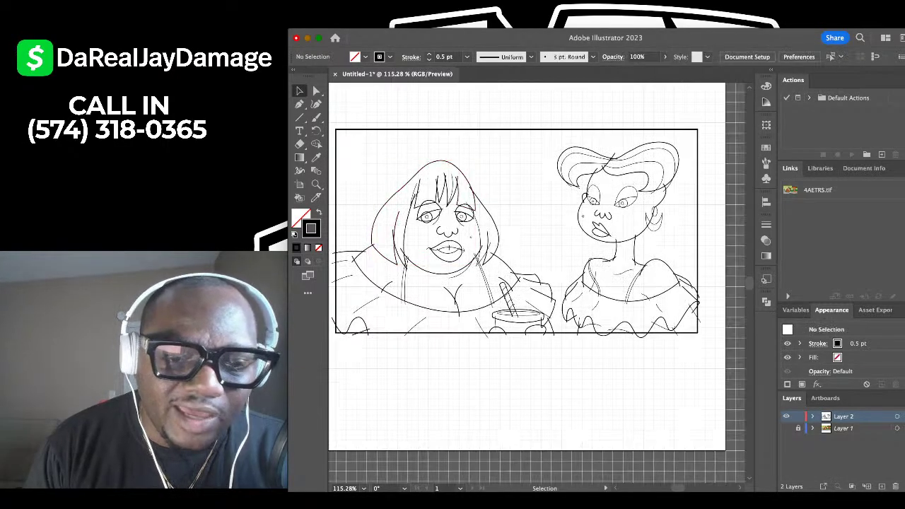
scroll(361, 266, down, 1)
scroll(360, 266, down, 2)
scroll(360, 267, up, 2)
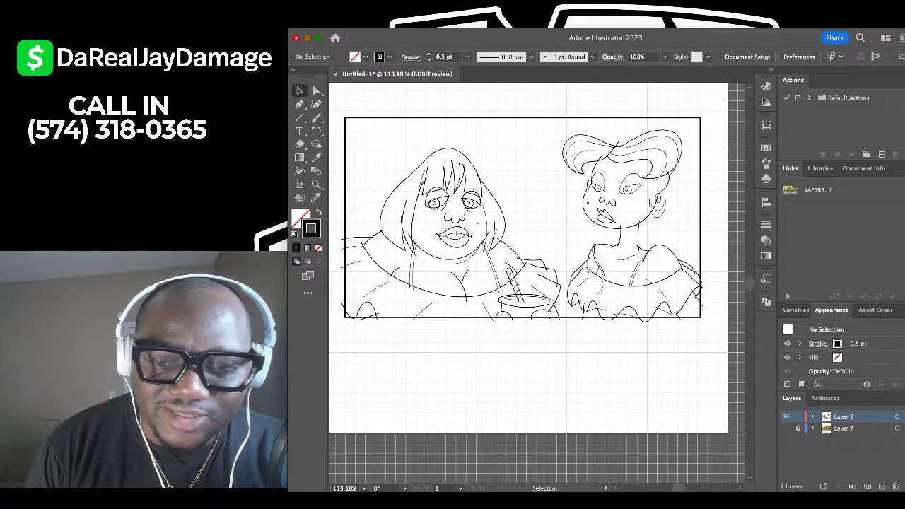
Compare the second woman's line art with the reference image by briefly showing Layer 1 and hiding it again.
scroll(613, 275, up, 1)
scroll(612, 275, up, 4)
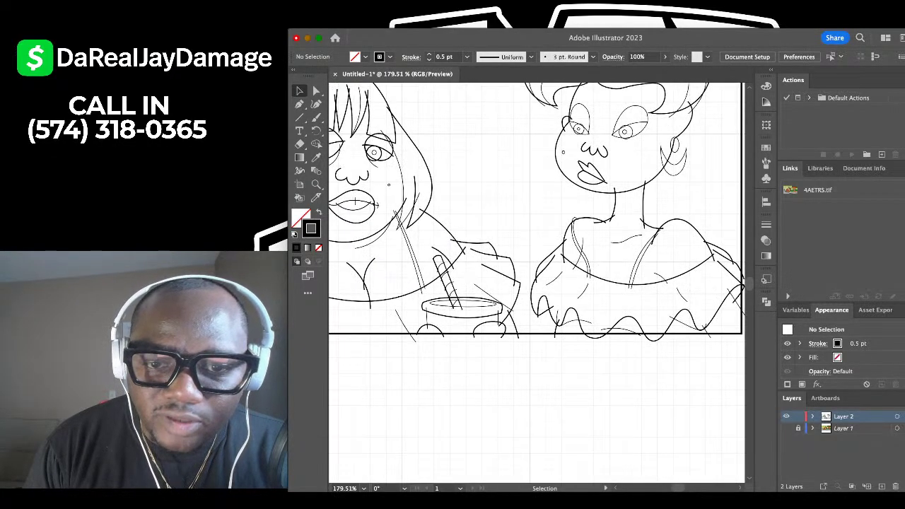
key(super+apostrophe)
scroll(629, 255, down, 1)
scroll(629, 256, up, 2)
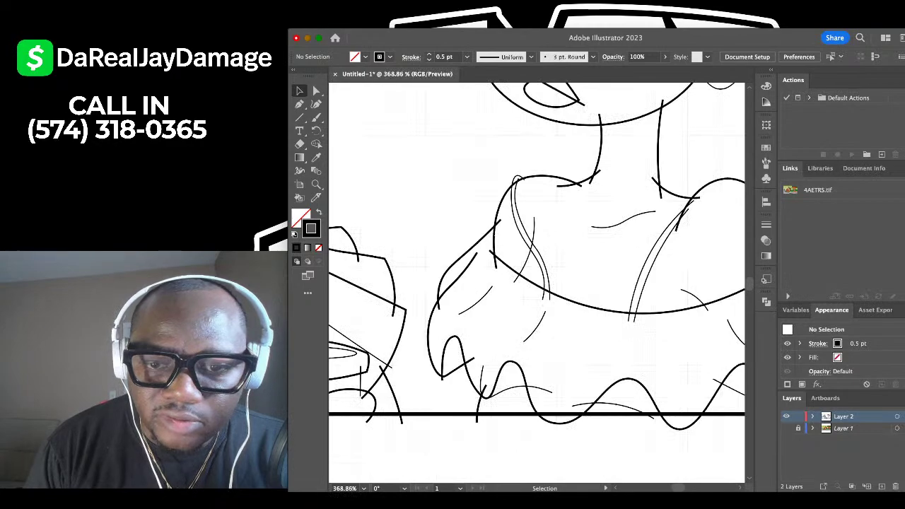
scroll(629, 256, down, 3)
scroll(628, 255, down, 1)
click(786, 427)
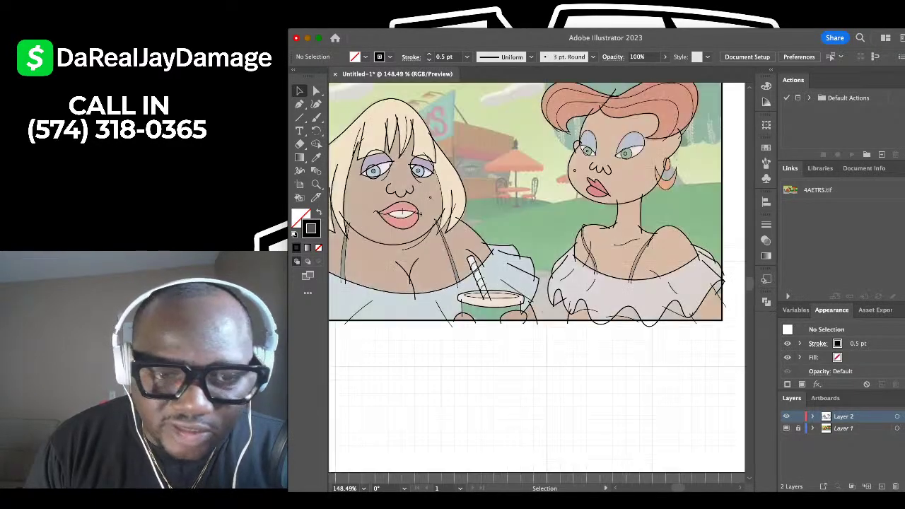
click(786, 428)
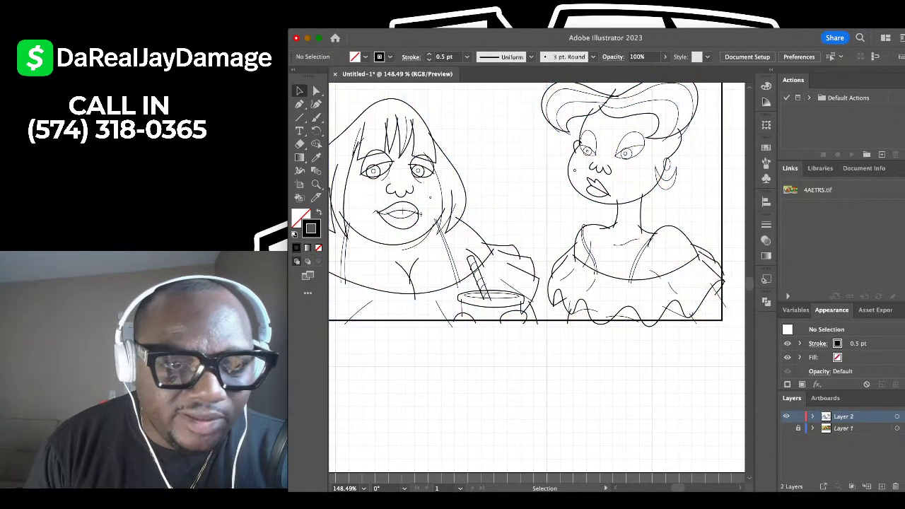
Draw a curved cleavage line with the Curvature tool, crossing the neckline at the centre of the second woman's chest.
scroll(586, 248, right, 2)
scroll(586, 236, up, 2)
click(316, 104)
scroll(551, 332, up, 3)
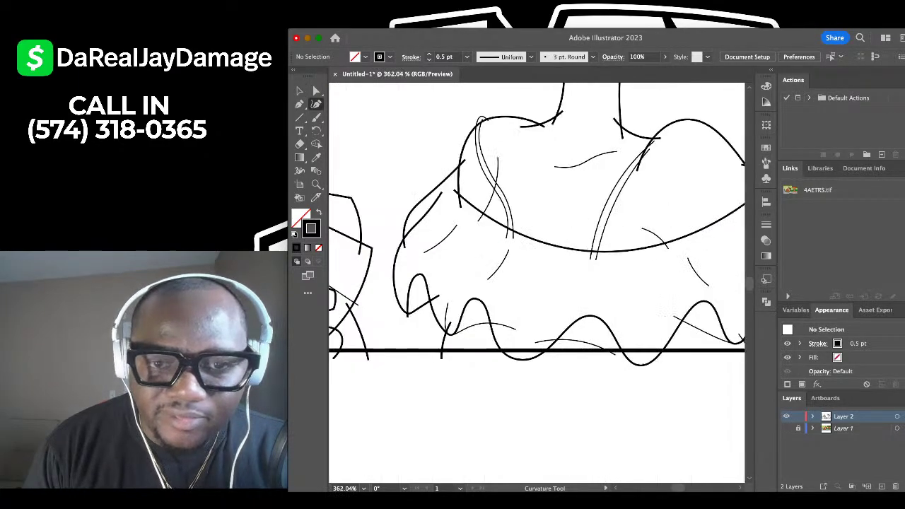
scroll(568, 250, up, 4)
click(540, 259)
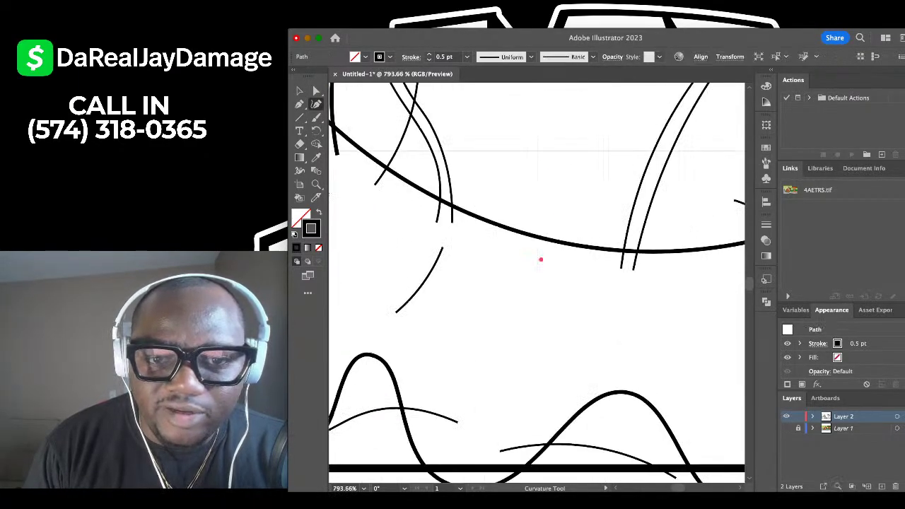
click(545, 177)
click(586, 136)
scroll(587, 135, down, 3)
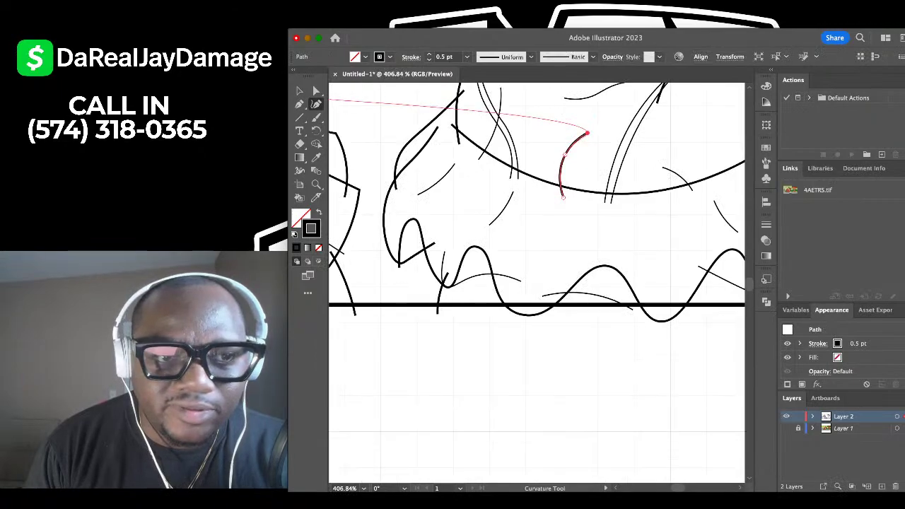
click(300, 91)
click(571, 117)
scroll(571, 116, up, 3)
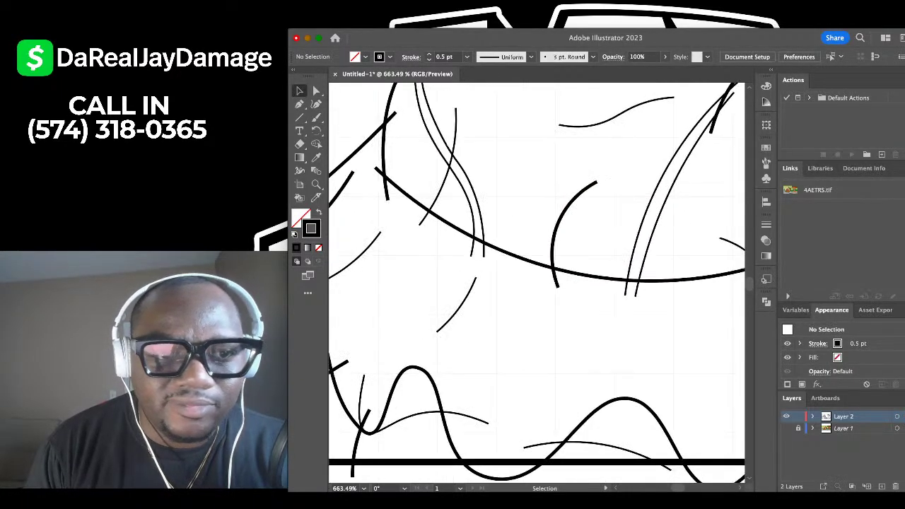
Draw a shorter curve with the Curvature tool that meets the second woman's cleavage line and forms a Y shape.
click(316, 104)
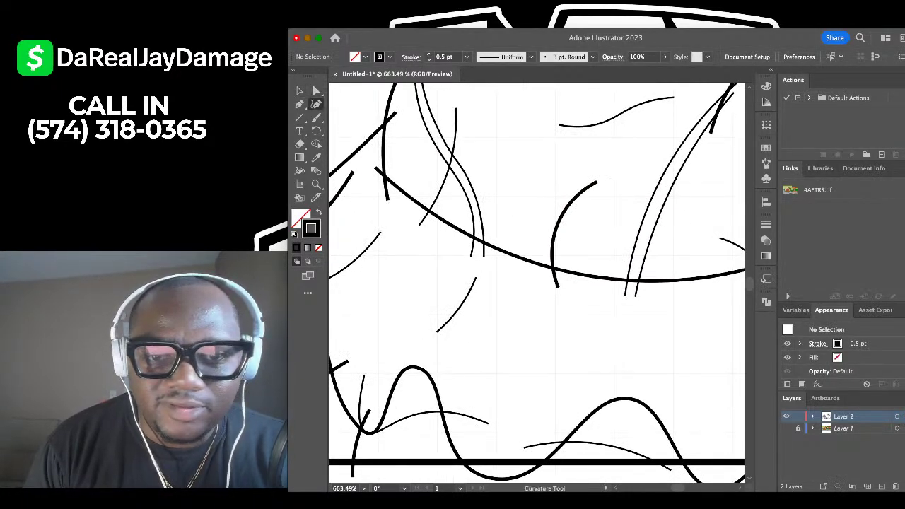
scroll(592, 225, up, 1)
click(552, 222)
click(549, 189)
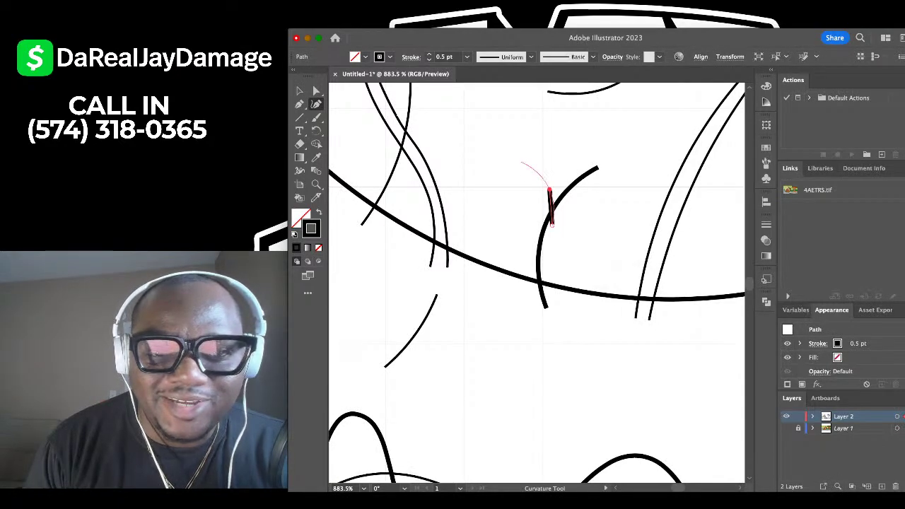
click(521, 163)
click(299, 91)
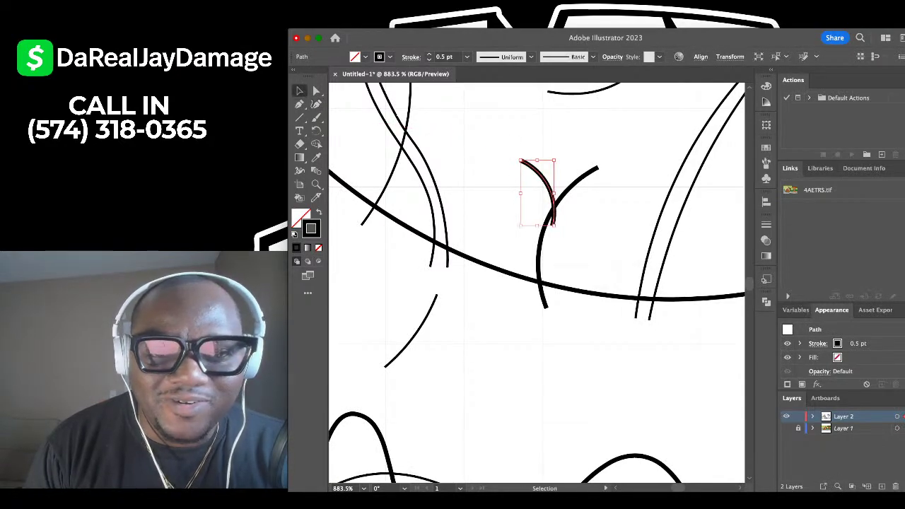
click(540, 115)
Set the strokes of both cleavage curves on the second woman's chest to 0.25 pt.
scroll(539, 116, down, 3)
scroll(539, 117, up, 2)
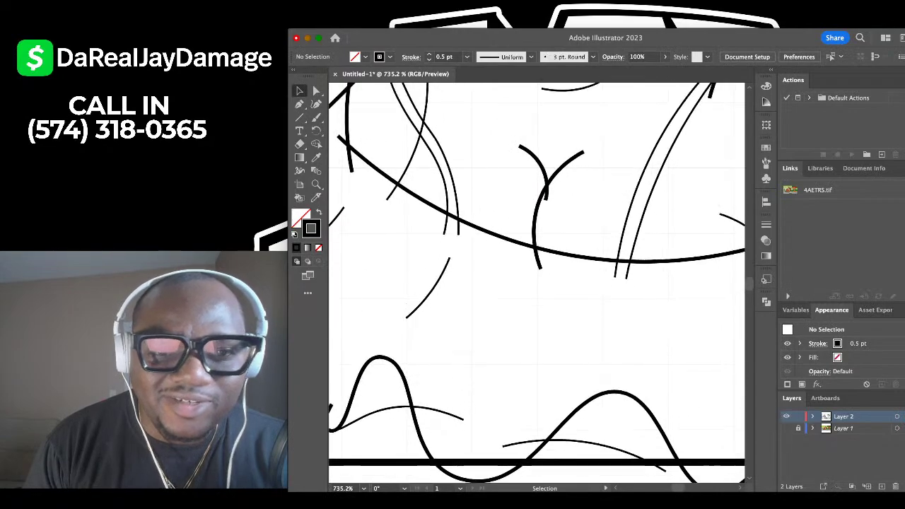
drag(523, 133, 567, 189)
click(467, 57)
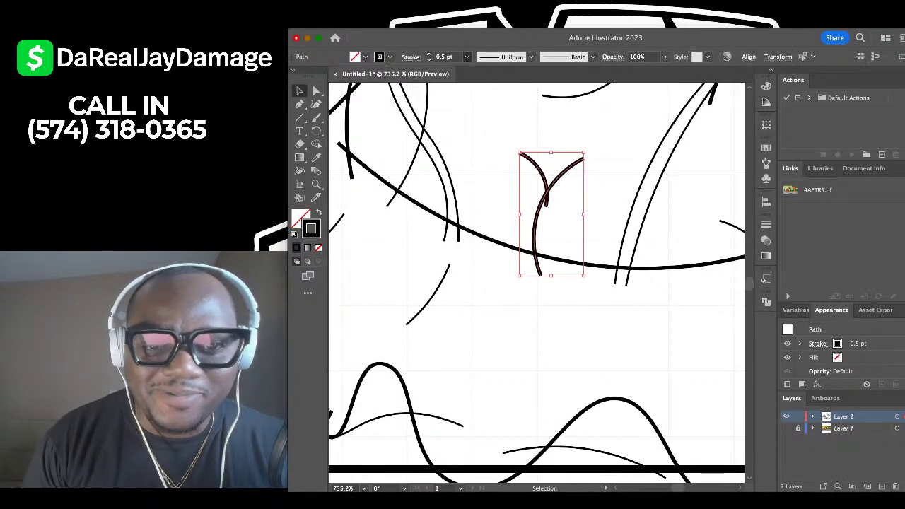
click(449, 69)
click(528, 136)
scroll(528, 142, down, 3)
scroll(530, 166, up, 2)
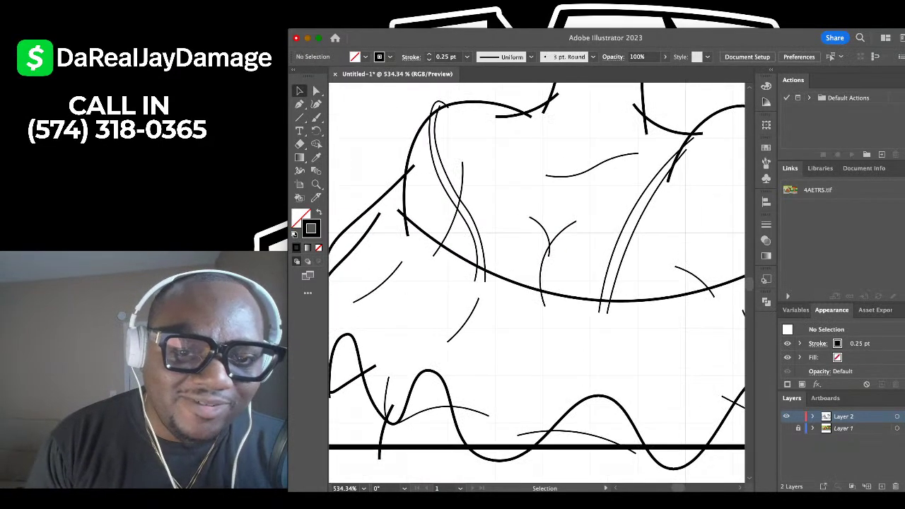
Scale down the second woman's two cleavage curves together so they sit lower and narrower near the neckline.
scroll(530, 166, down, 5)
scroll(565, 177, down, 3)
scroll(565, 187, up, 5)
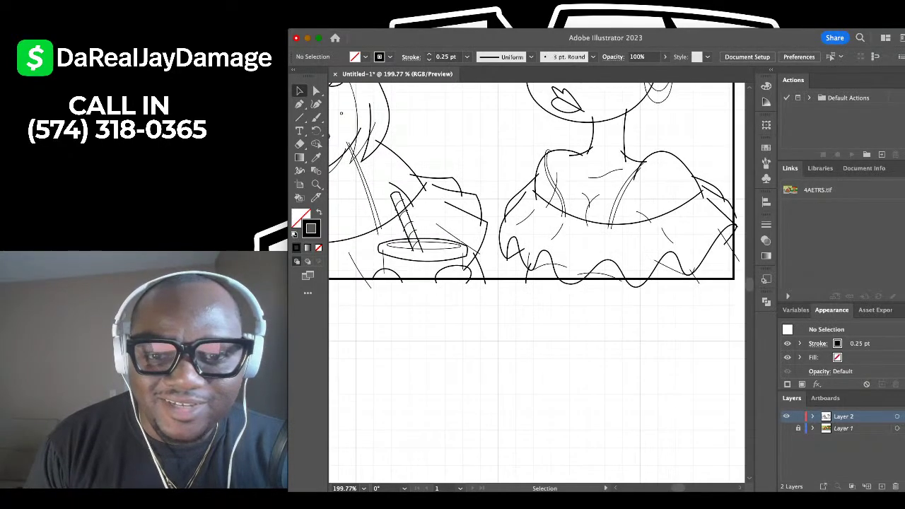
drag(568, 157, 598, 185)
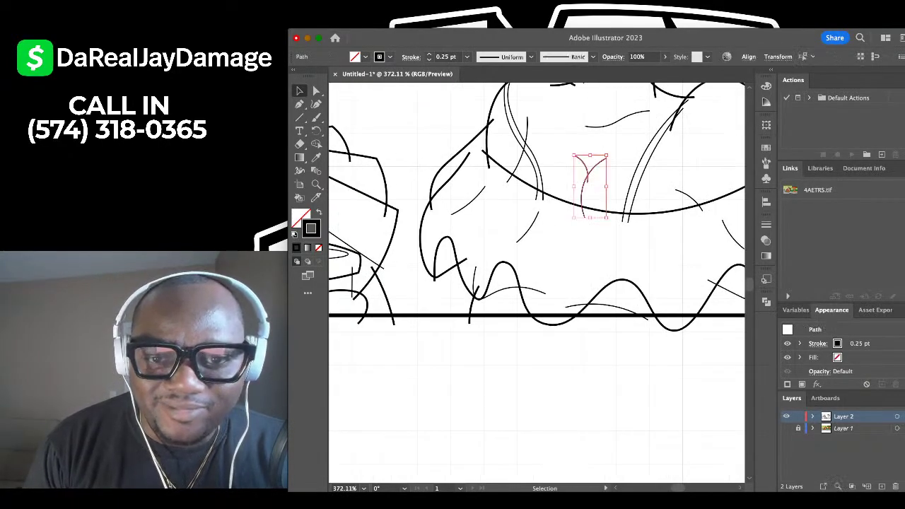
drag(607, 155, 600, 169)
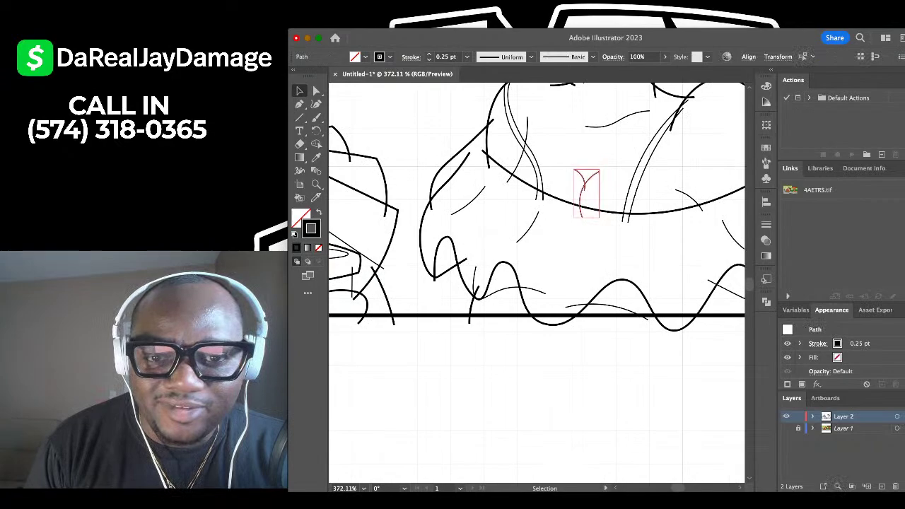
key(super+z)
key(super+z)
key(super+z)
key(super+z)
key(super+z)
key(super+z)
key(super+z)
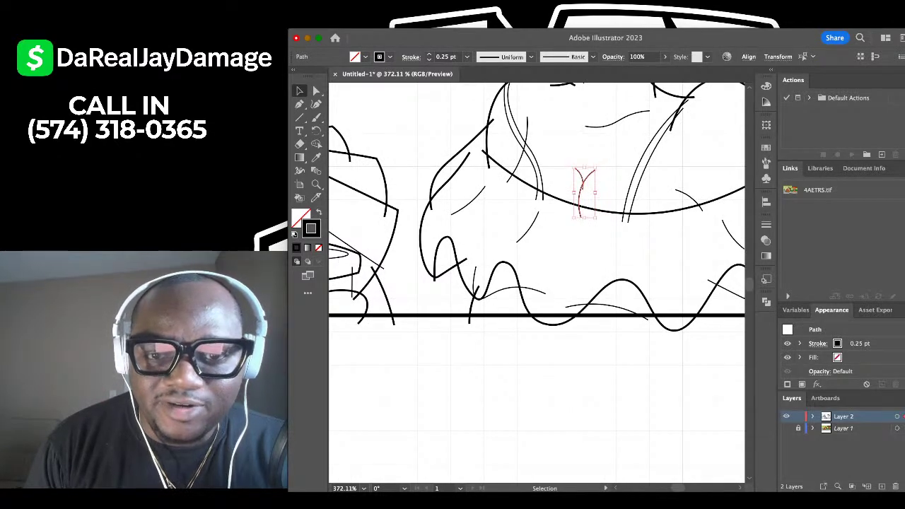
click(611, 163)
Set the stroke of the longer cleavage curve crossing the second woman's neckline to 0.5 pt.
scroll(611, 163, down, 10)
scroll(658, 142, up, 5)
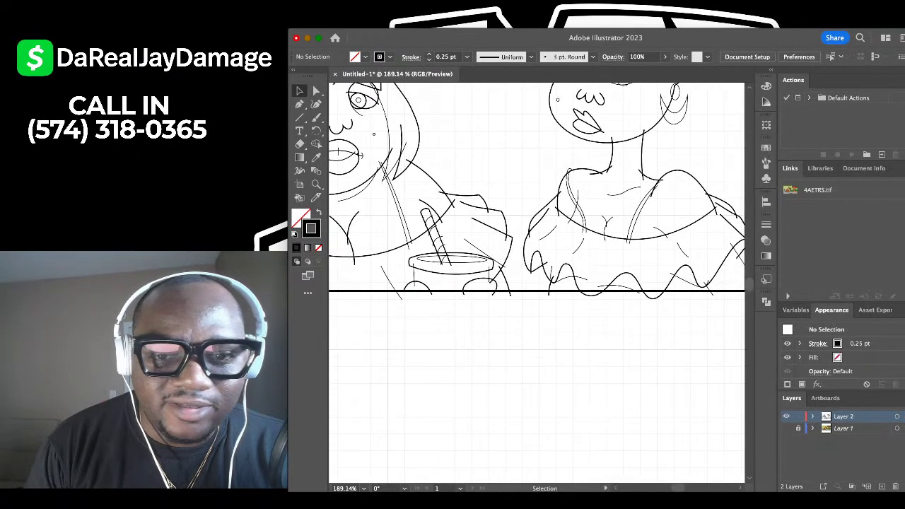
scroll(616, 223, down, 2)
scroll(617, 223, up, 5)
click(599, 227)
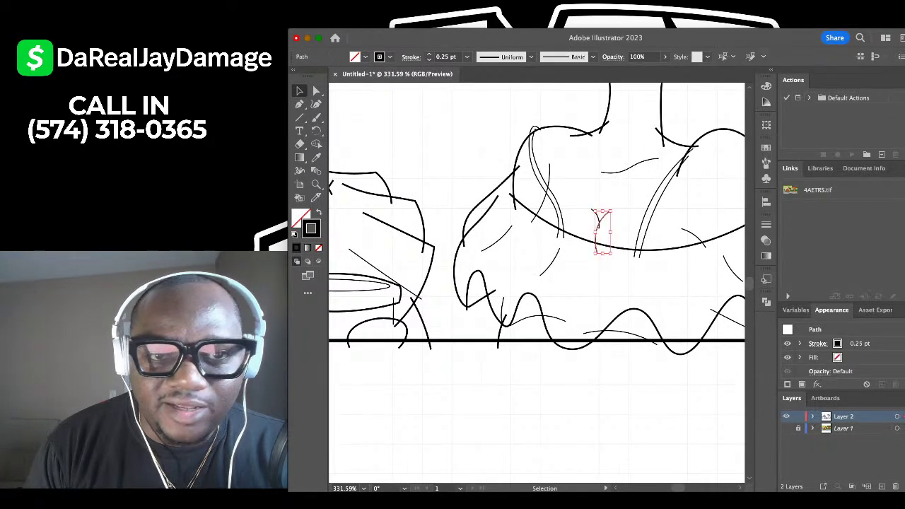
click(468, 57)
click(449, 77)
click(561, 264)
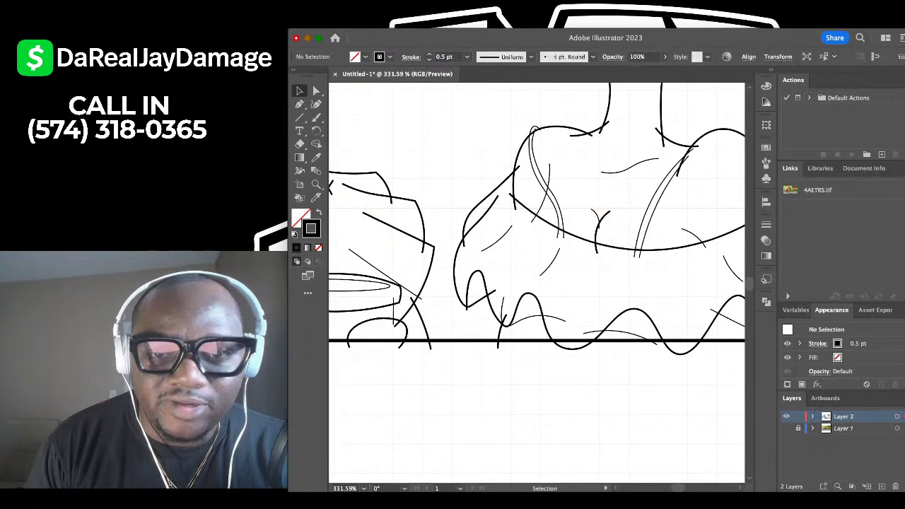
Set the stroke of the underarm crease crossing the second woman's strap nearest the blonde woman to 0.5 pt.
scroll(561, 264, down, 1)
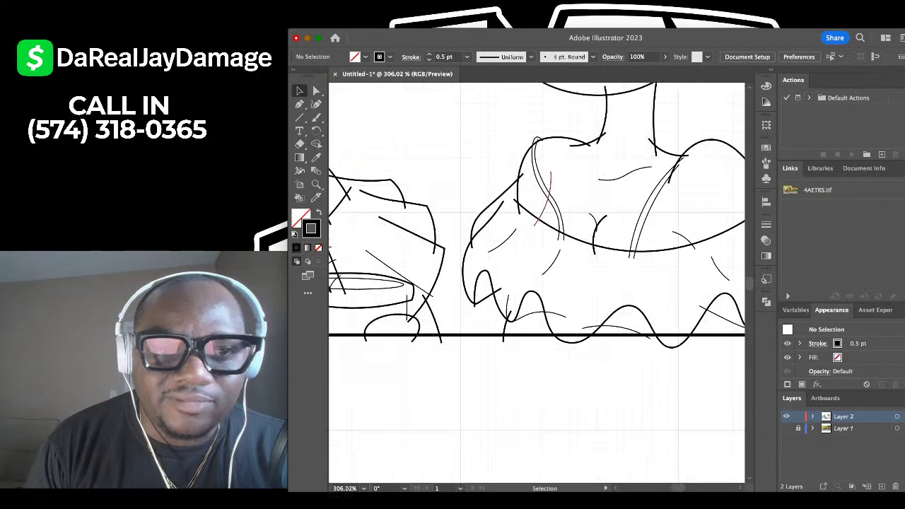
click(546, 202)
key(super+shift+a)
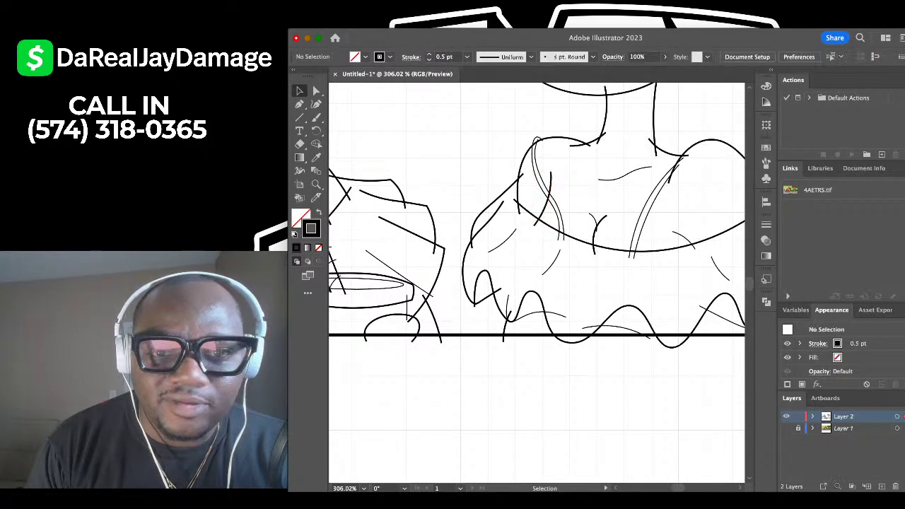
scroll(537, 283, down, 5)
scroll(537, 283, down, 1)
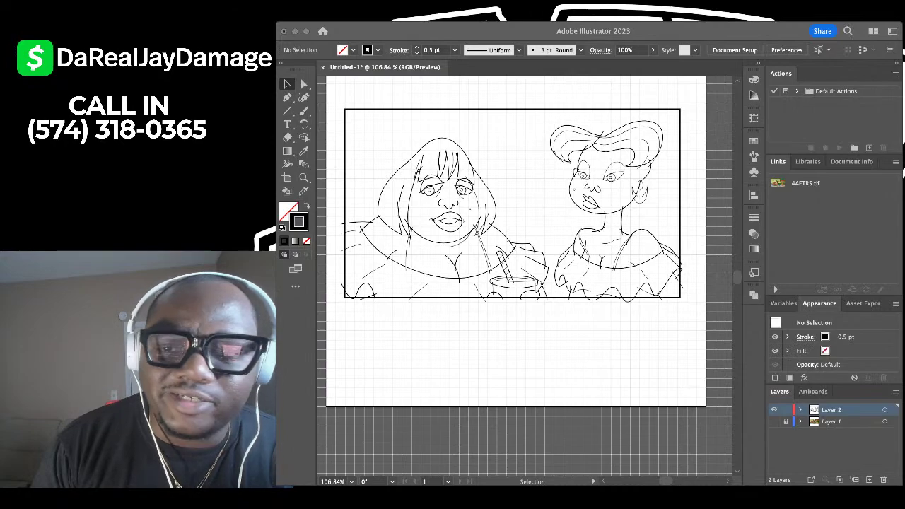
Set the stroke of the fold curve in the second woman's hem ruffle nearest the blonde woman to 0.5 pt.
scroll(537, 283, up, 2)
scroll(537, 283, left, 1)
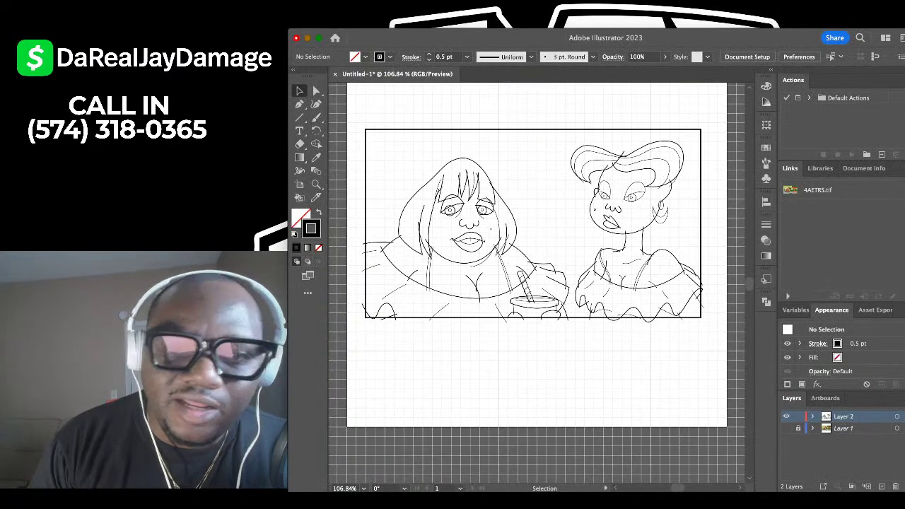
key(super+a)
scroll(594, 292, up, 5)
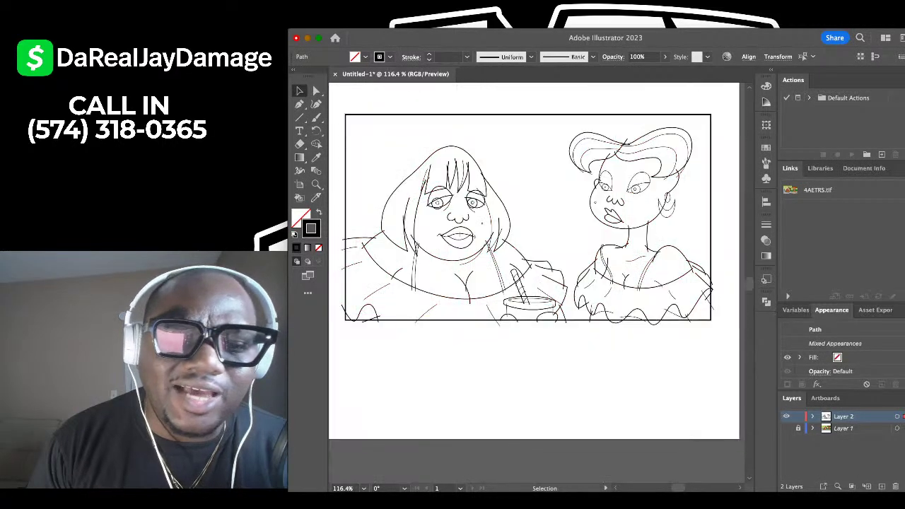
scroll(590, 293, up, 3)
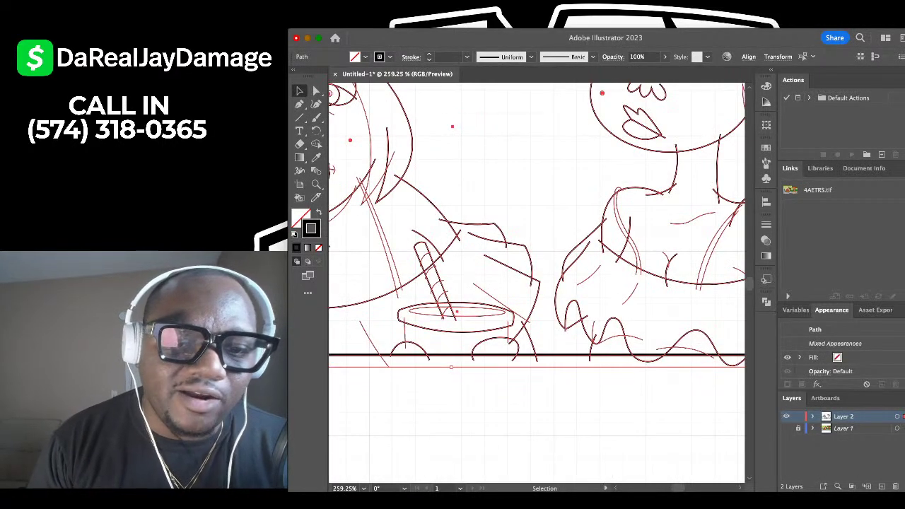
click(594, 296)
click(617, 336)
click(467, 56)
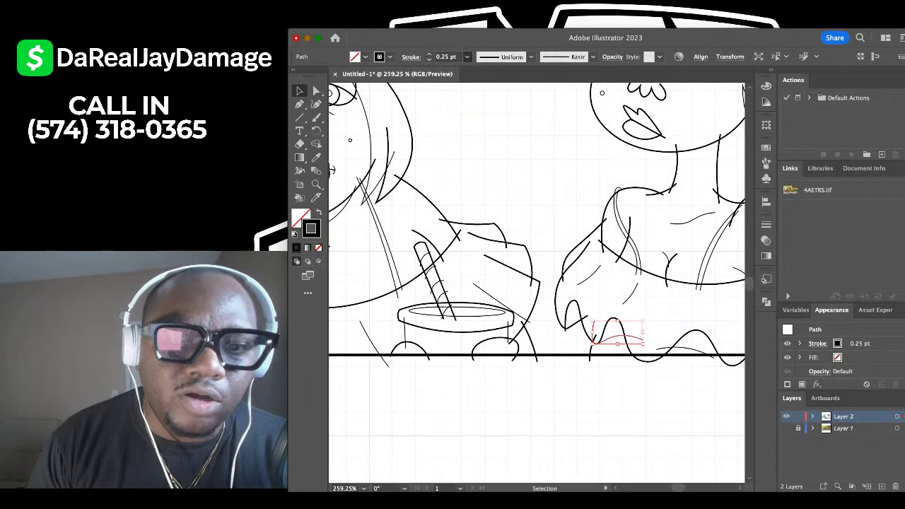
click(452, 81)
click(509, 106)
scroll(509, 106, down, 2)
scroll(520, 112, down, 3)
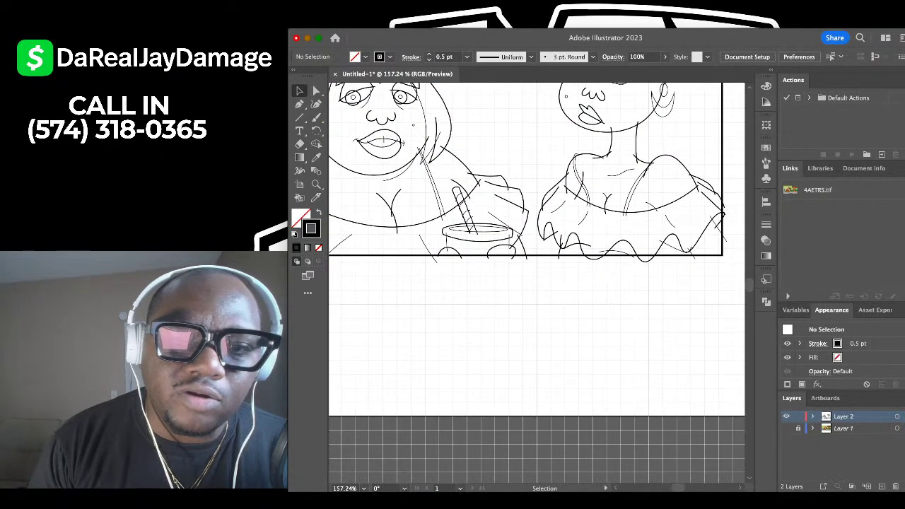
Set the stroke of the double-chin curve below the blonde woman's chin to 0.5 pt.
scroll(619, 250, up, 7)
scroll(537, 283, left, 3)
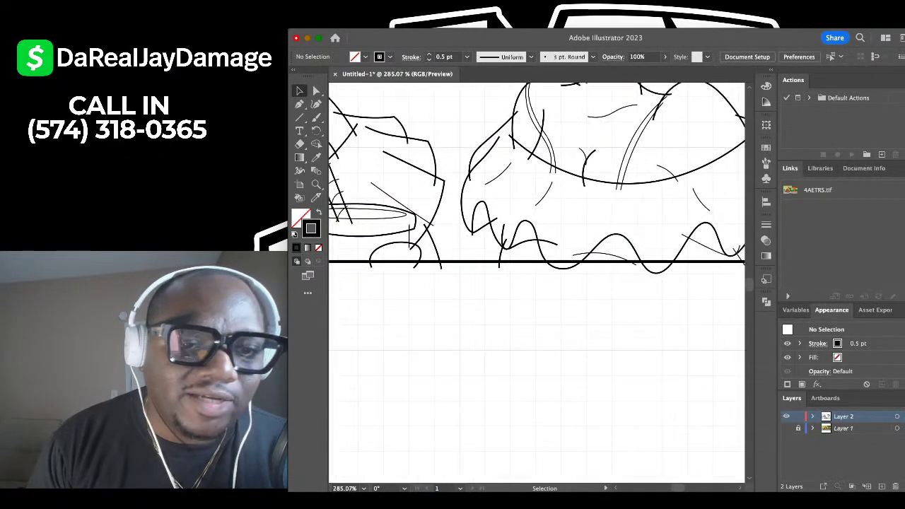
scroll(537, 283, down, 1)
scroll(538, 283, down, 2)
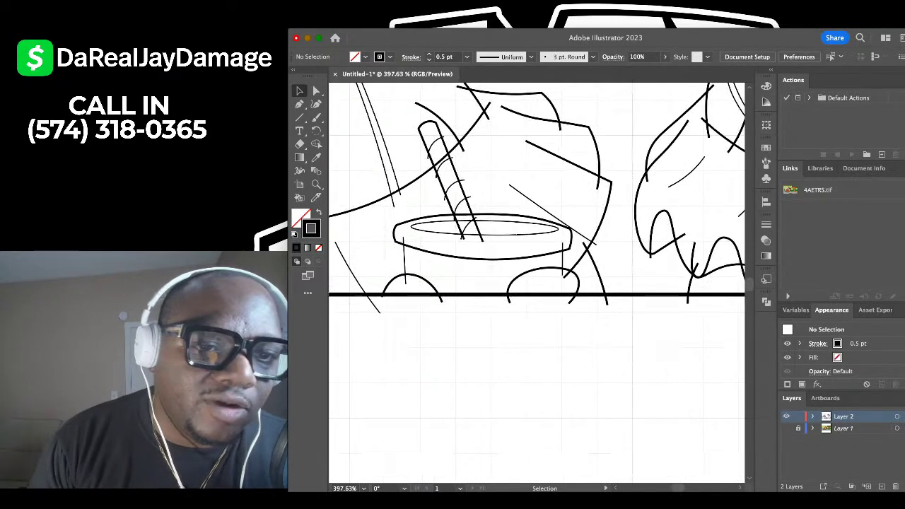
scroll(537, 283, up, 2)
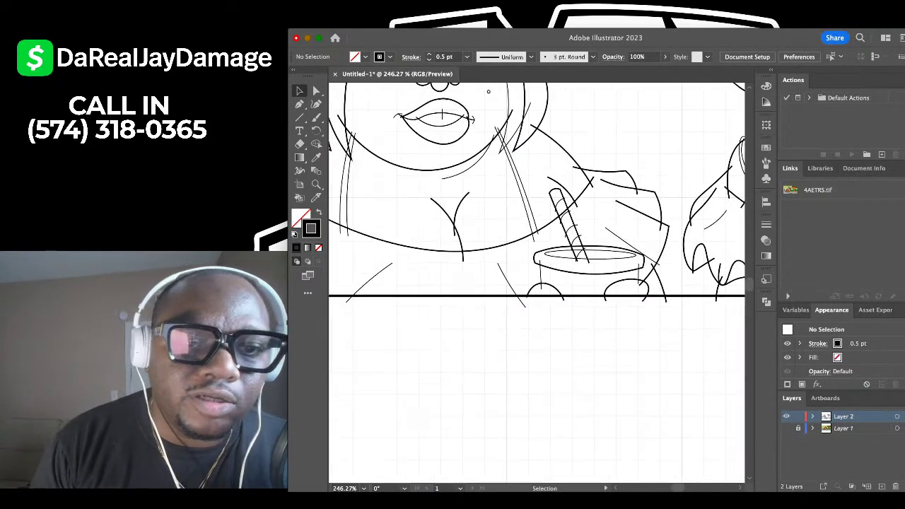
click(490, 157)
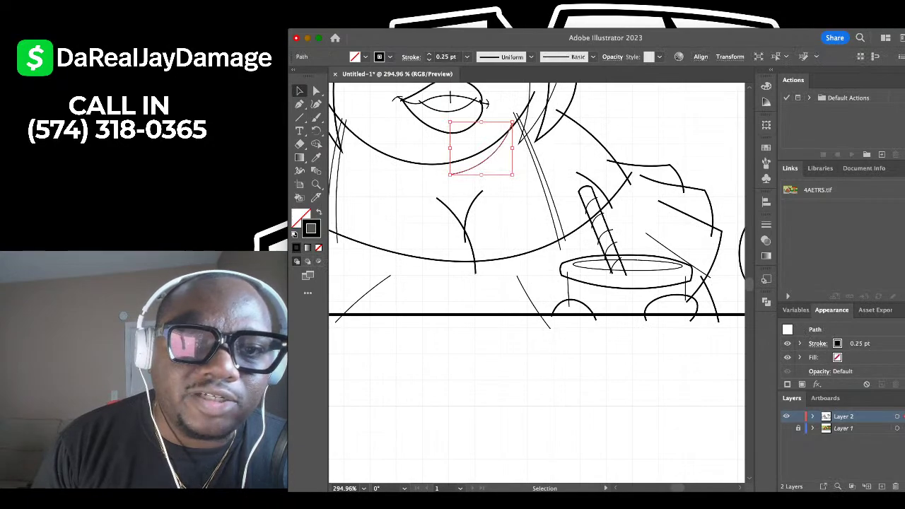
click(467, 56)
click(452, 81)
click(421, 135)
scroll(420, 127, down, 3)
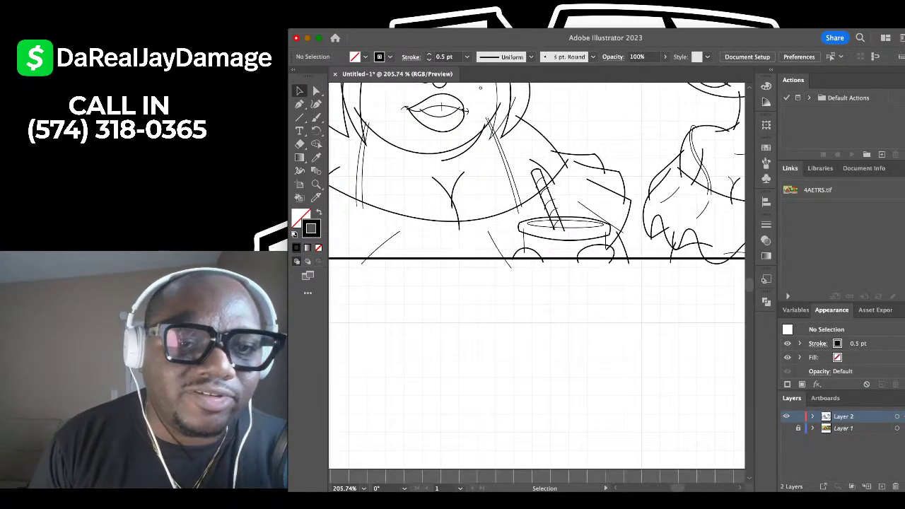
scroll(537, 283, down, 5)
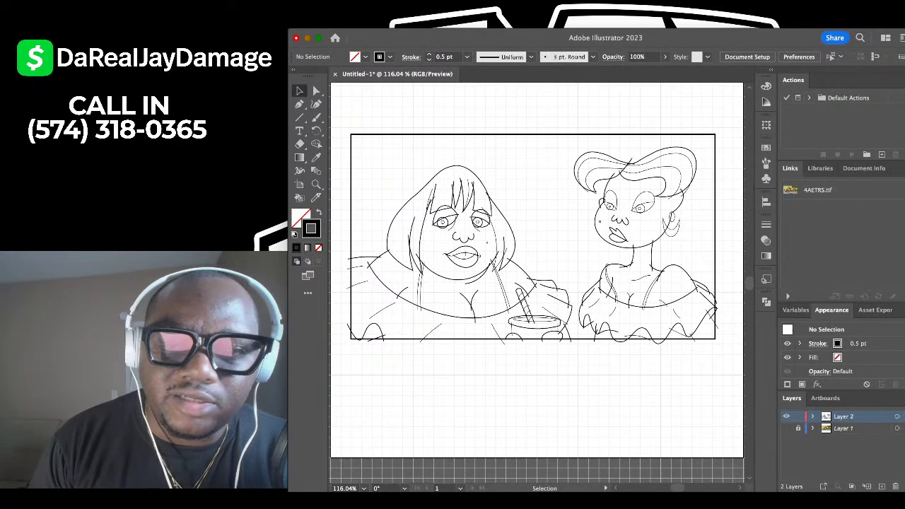
Set the stroke of the second woman's earring shapes to 0.5 pt.
scroll(682, 229, up, 5)
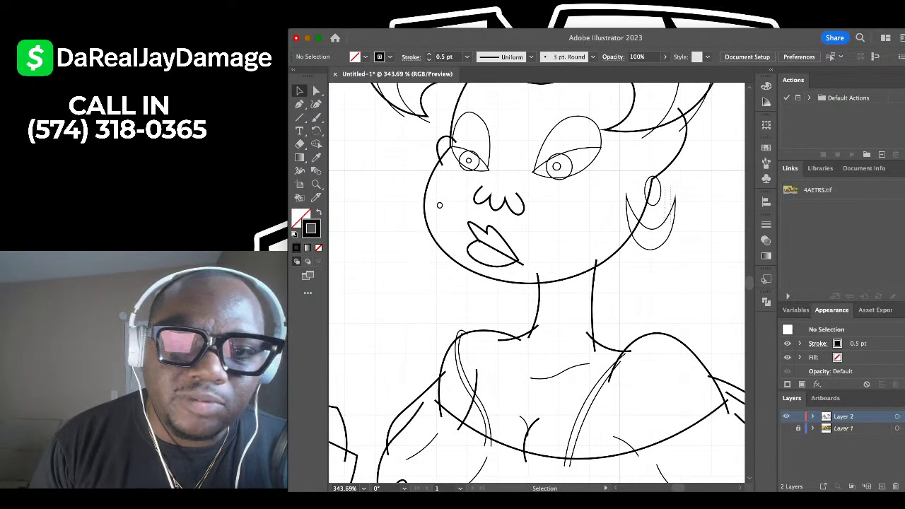
drag(670, 185, 659, 229)
click(466, 57)
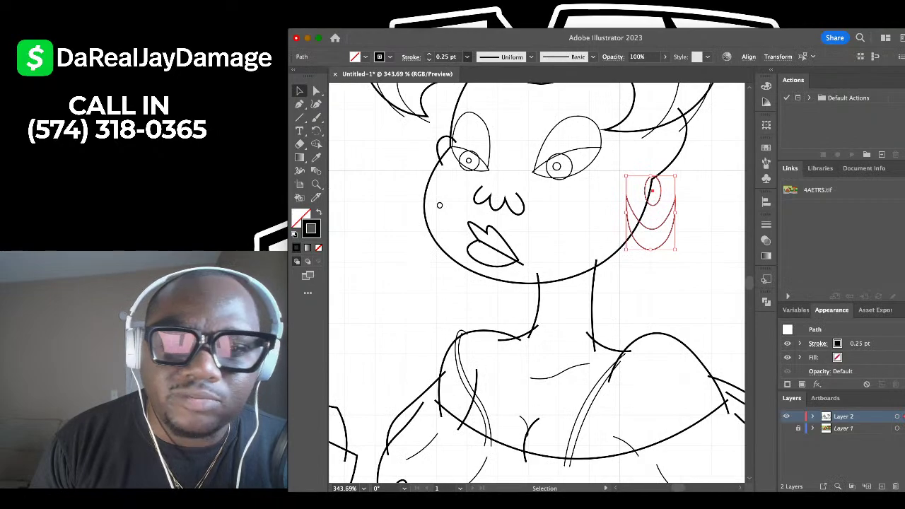
click(457, 76)
click(688, 203)
Group all the traced linework, including the frame, and convert its strokes to black-filled outlines with Outline Stroke.
scroll(689, 203, down, 5)
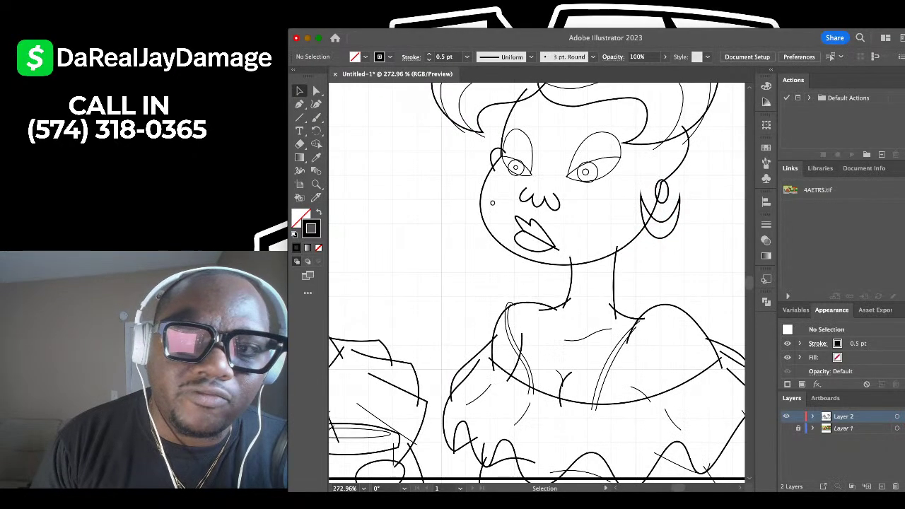
scroll(537, 282, down, 4)
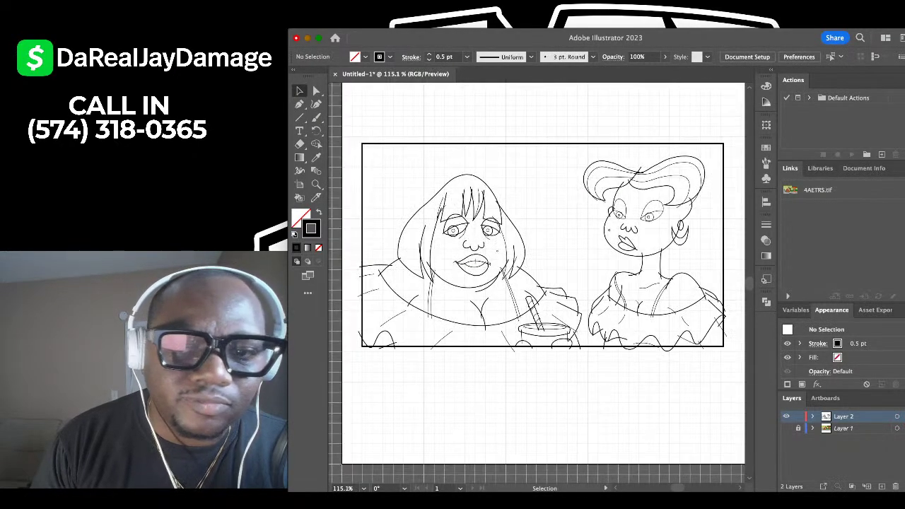
scroll(696, 195, up, 1)
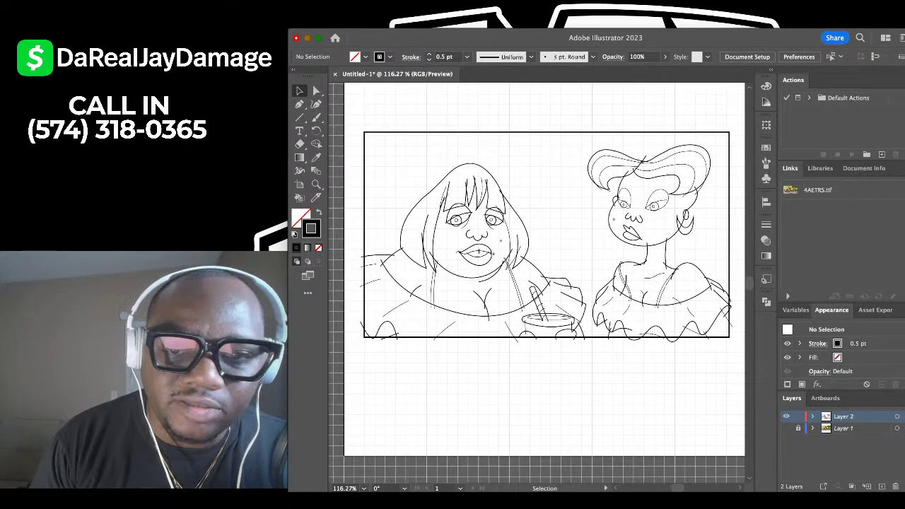
scroll(644, 225, up, 3)
scroll(644, 219, down, 3)
scroll(644, 219, right, 1)
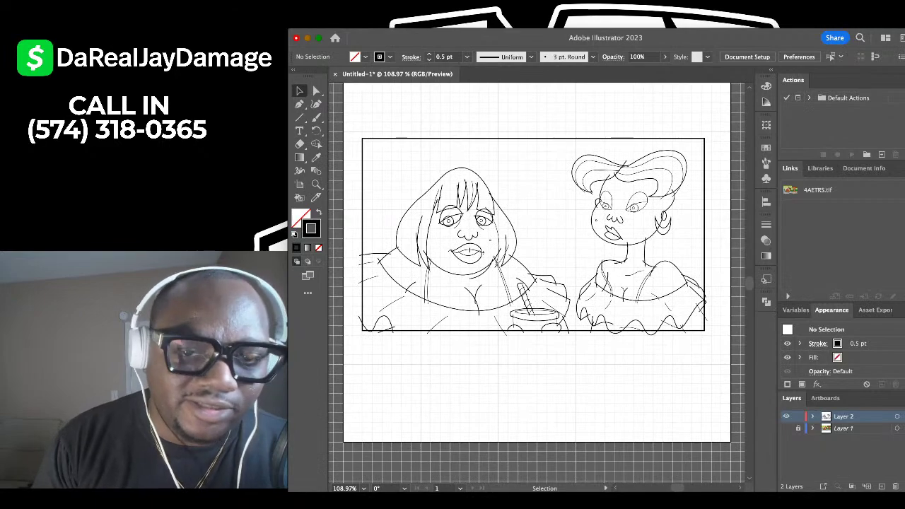
mouse_move(716, 114)
mouse_down()
mouse_move(350, 338)
mouse_move(350, 365)
mouse_up()
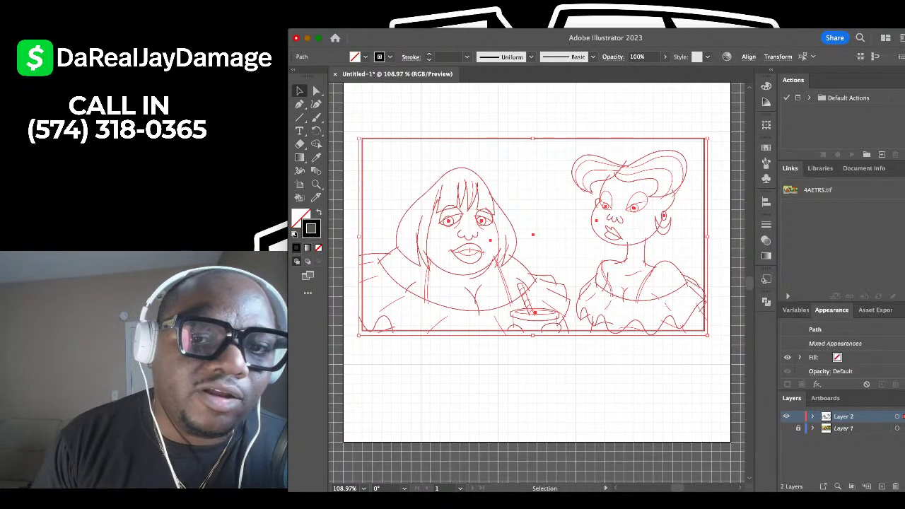
key(super+shift+a)
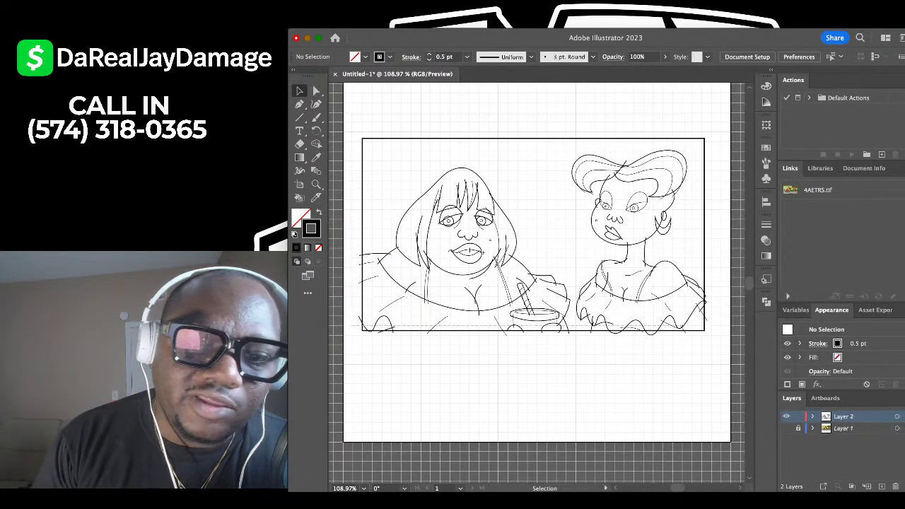
key(super+a)
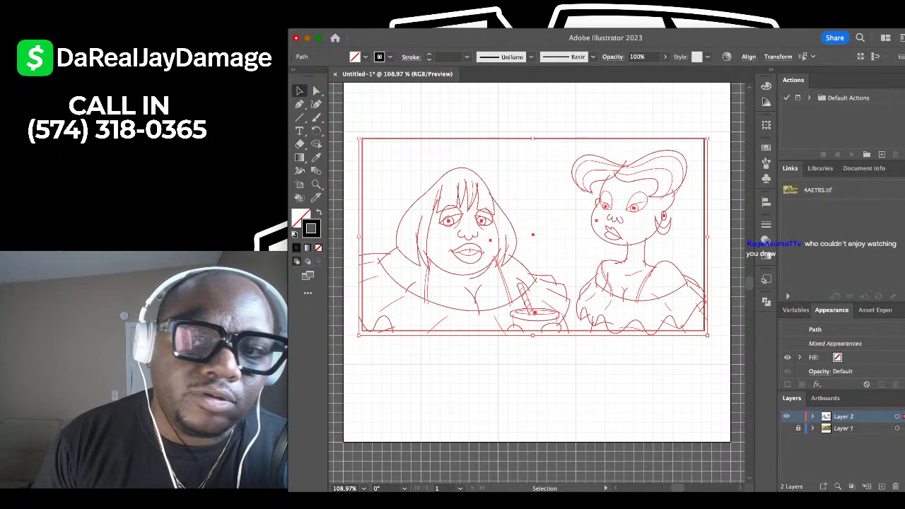
key(super+g)
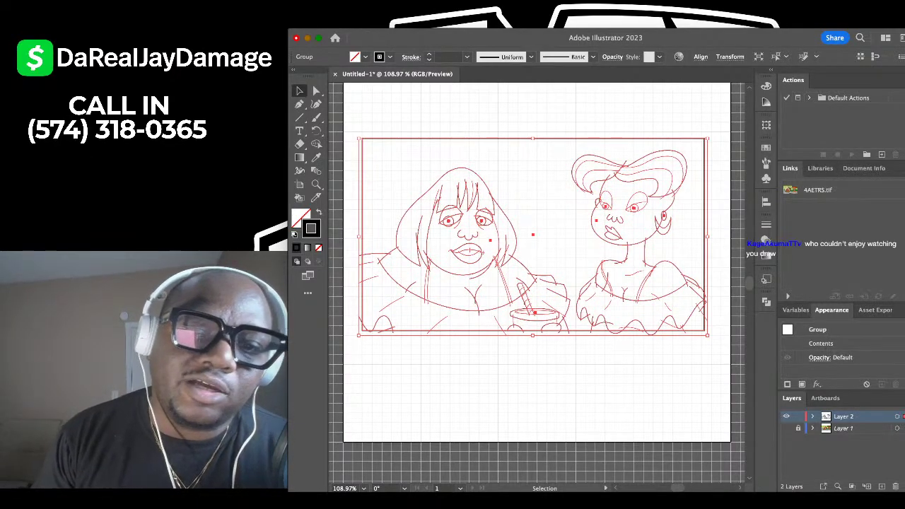
key(shift+x)
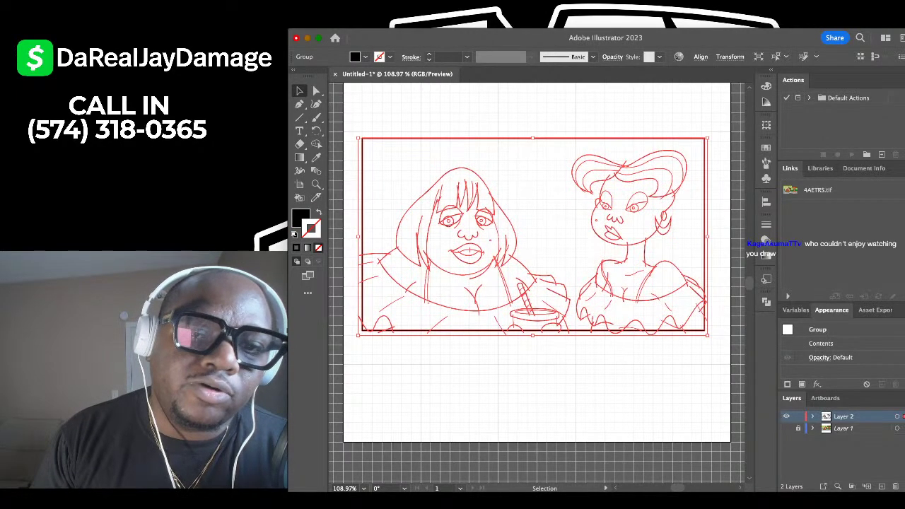
Split the whole outlined drawing at its line crossings with a Pathfinder operation and deselect it.
scroll(574, 253, up, 1)
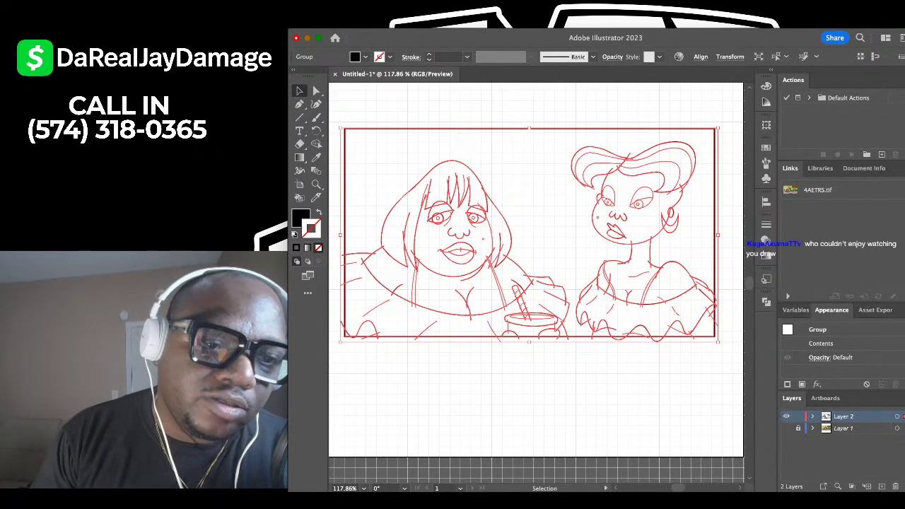
key(x)
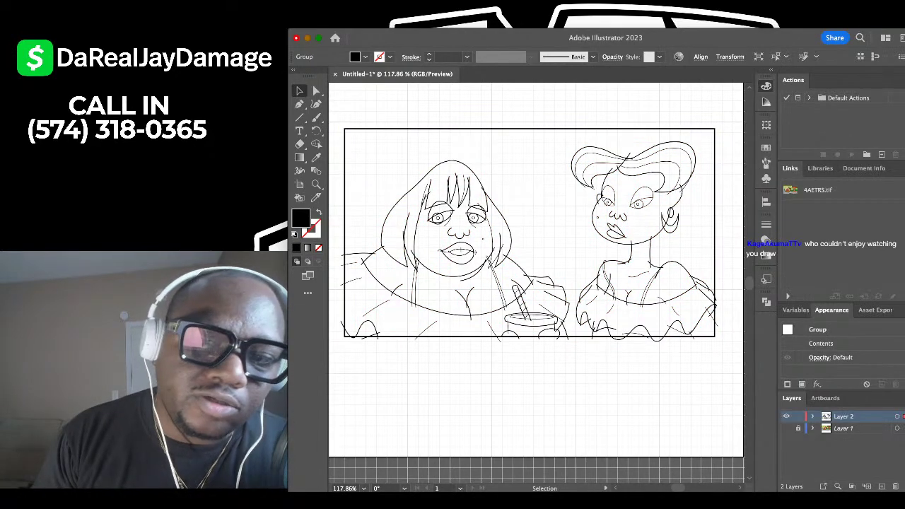
key(super+a)
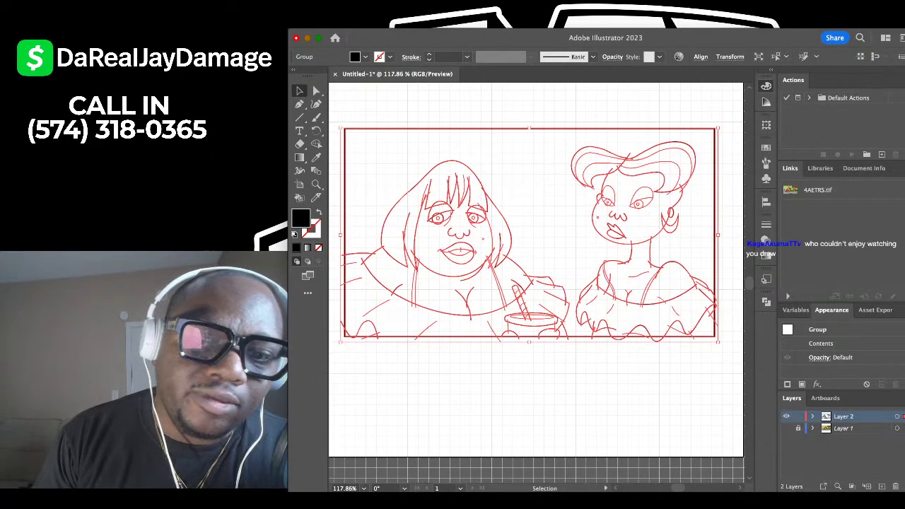
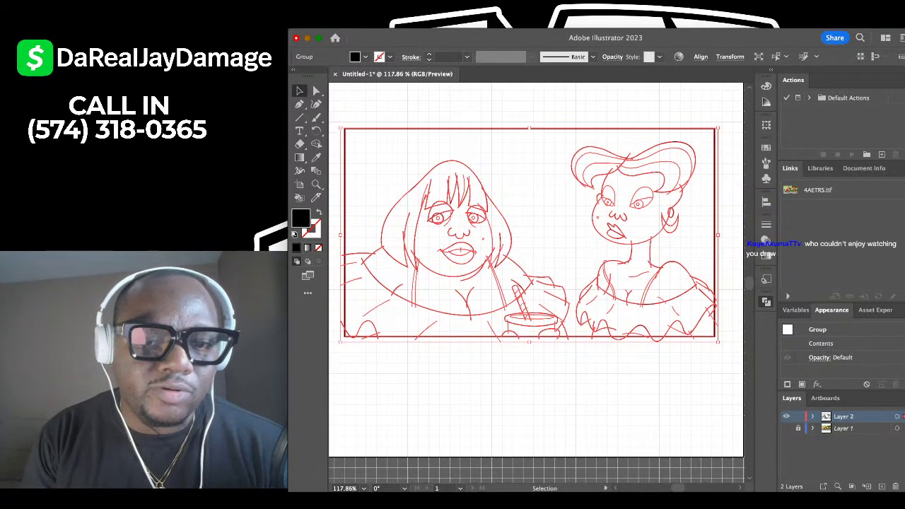
key(super+z)
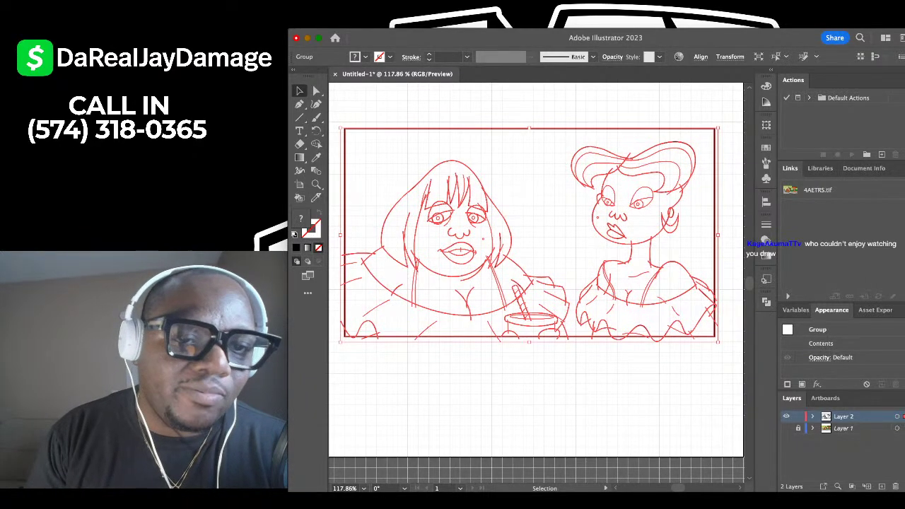
key(super+shift+a)
Delete the overshooting ends of the face line and thin hair strand at the blonde woman's temple farther from the second woman.
scroll(407, 239, up, 5)
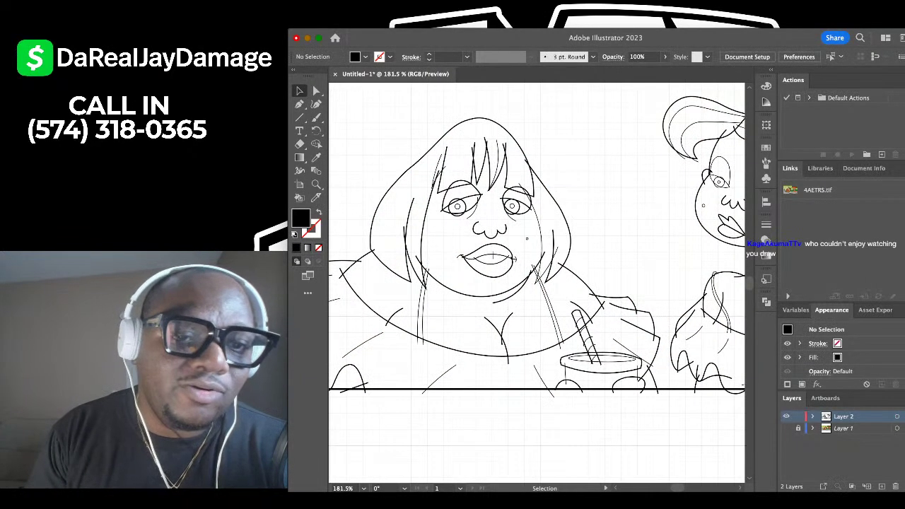
scroll(406, 239, down, 3)
scroll(396, 237, down, 1)
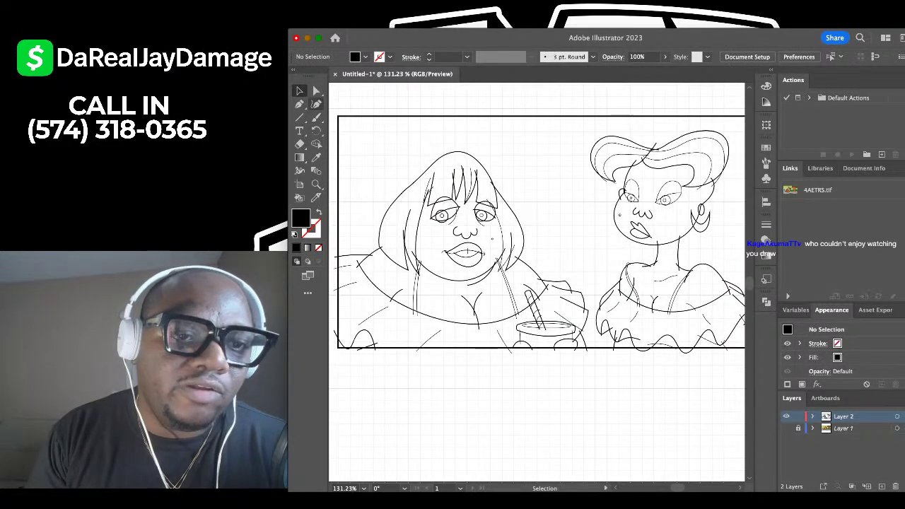
key(a)
scroll(417, 153, up, 3)
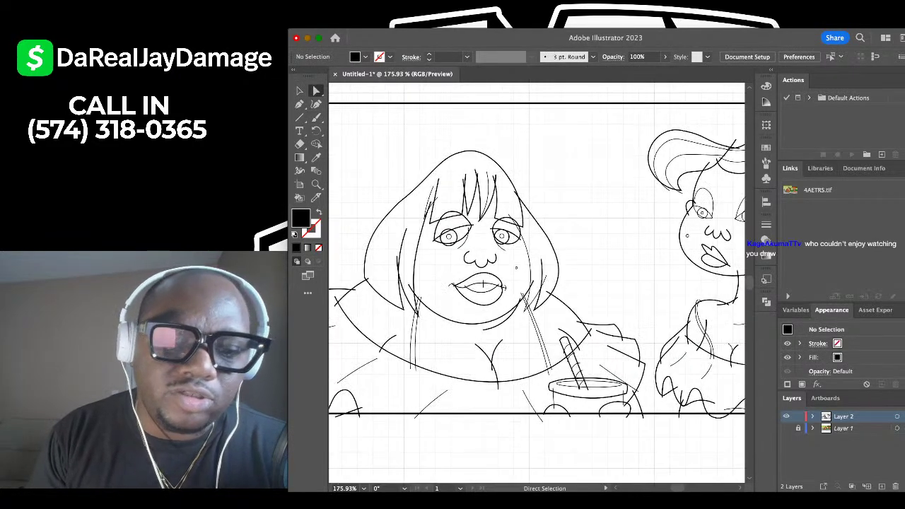
scroll(537, 282, left, 3)
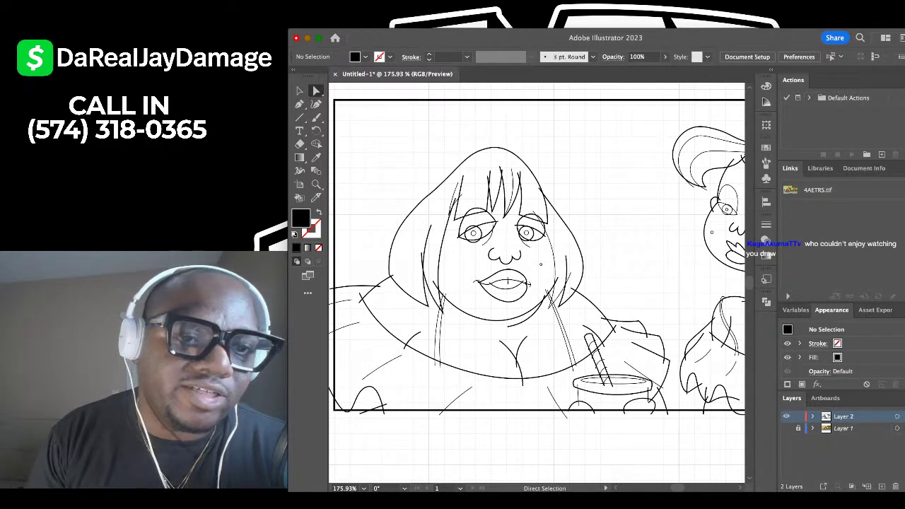
scroll(495, 189, up, 10)
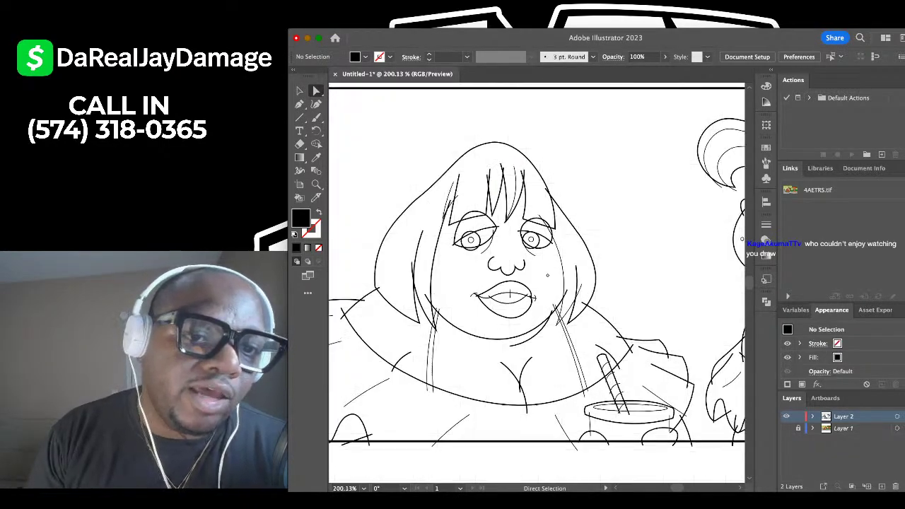
scroll(453, 210, left, 2)
scroll(452, 209, up, 6)
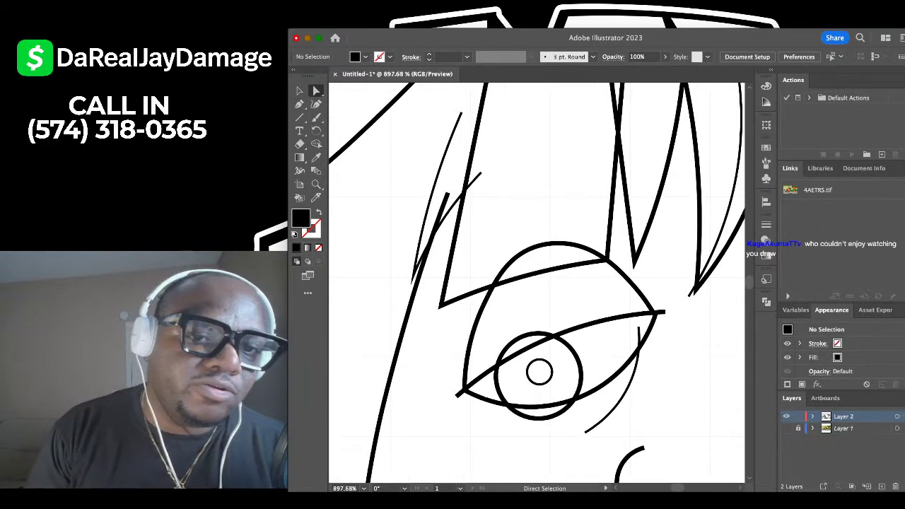
scroll(453, 209, down, 6)
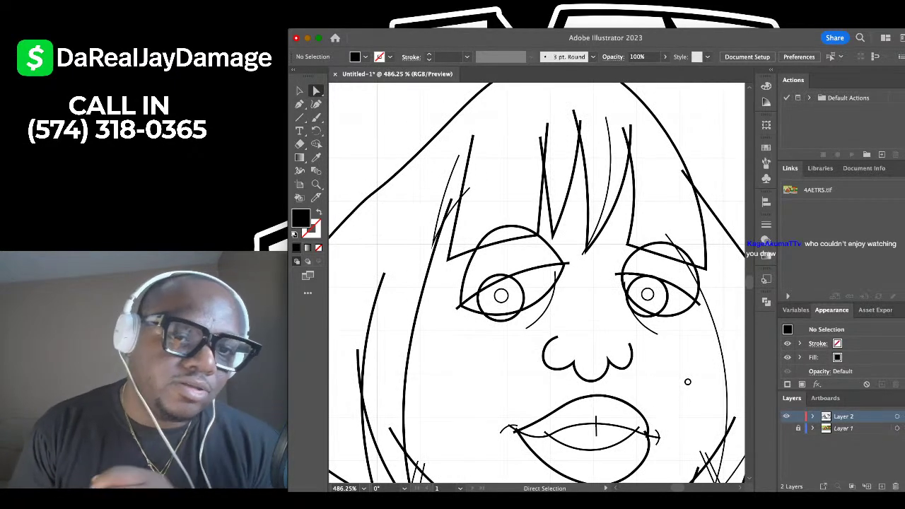
scroll(452, 204, up, 3)
click(443, 217)
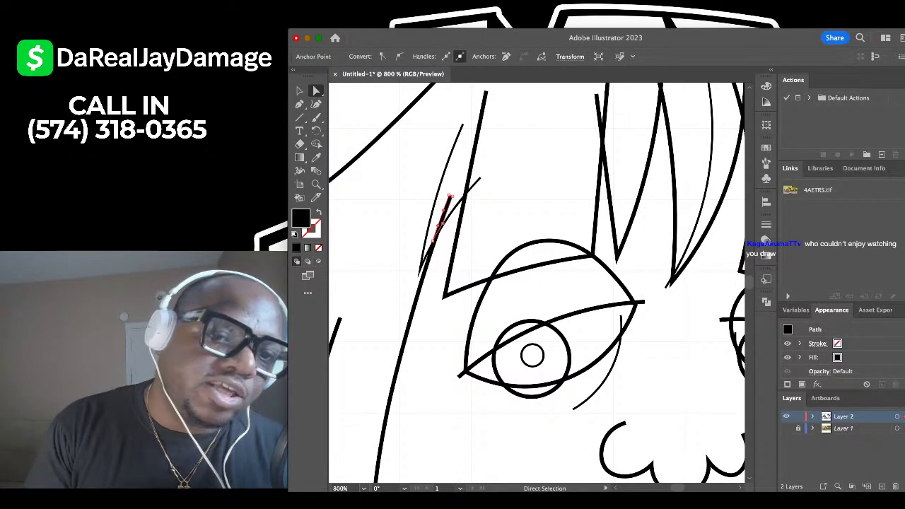
key(Delete)
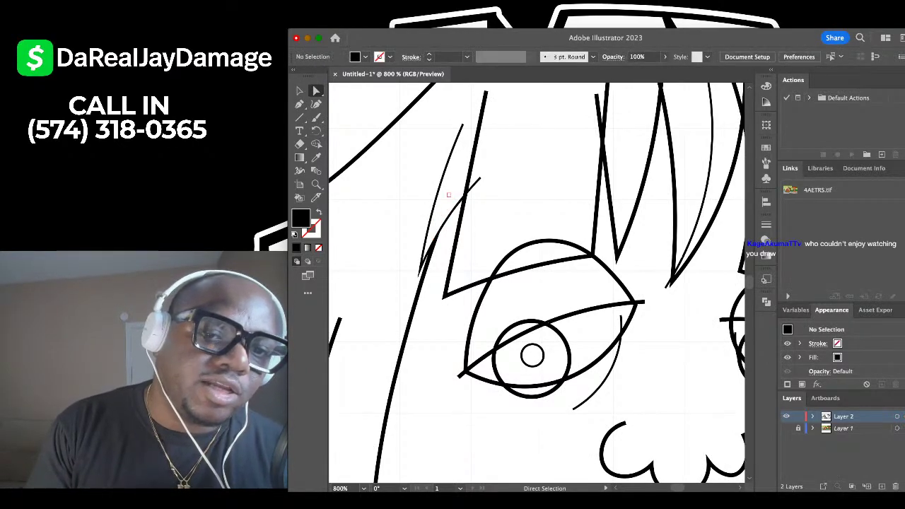
click(474, 183)
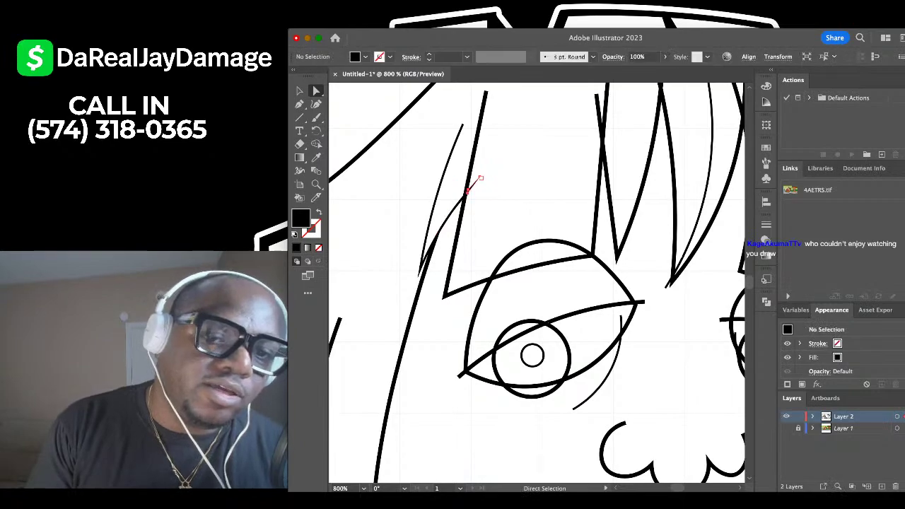
key(Delete)
Delete the eyelid arc above the bangs and the iris parts outside the eye opening on the blonde woman's eye farther from the second woman.
click(523, 243)
key(Delete)
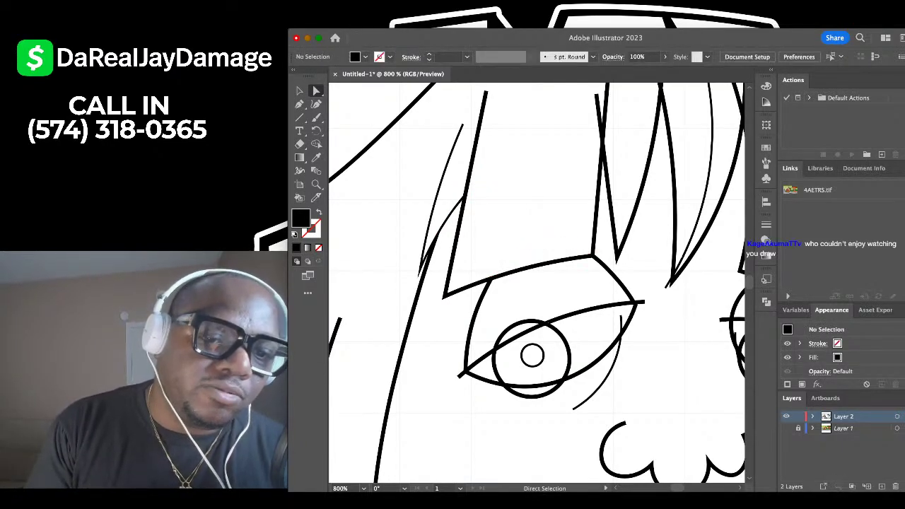
click(512, 323)
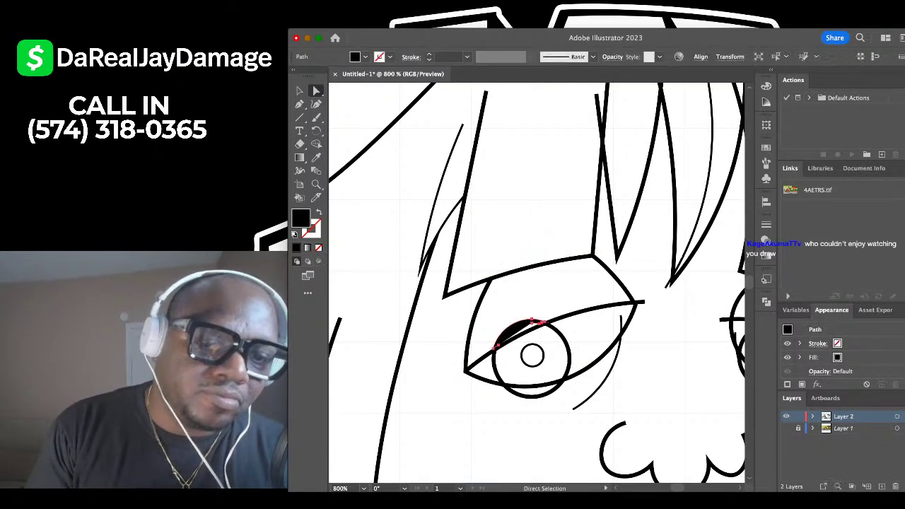
key(Delete)
click(532, 395)
key(Delete)
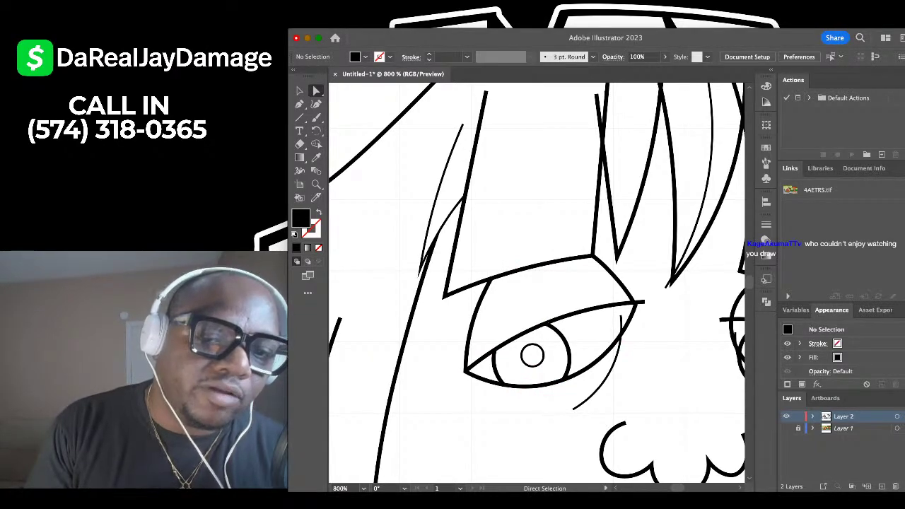
Delete the overshooting tips where the strands cross at the top of the blonde woman's bangs.
scroll(640, 303, up, 3)
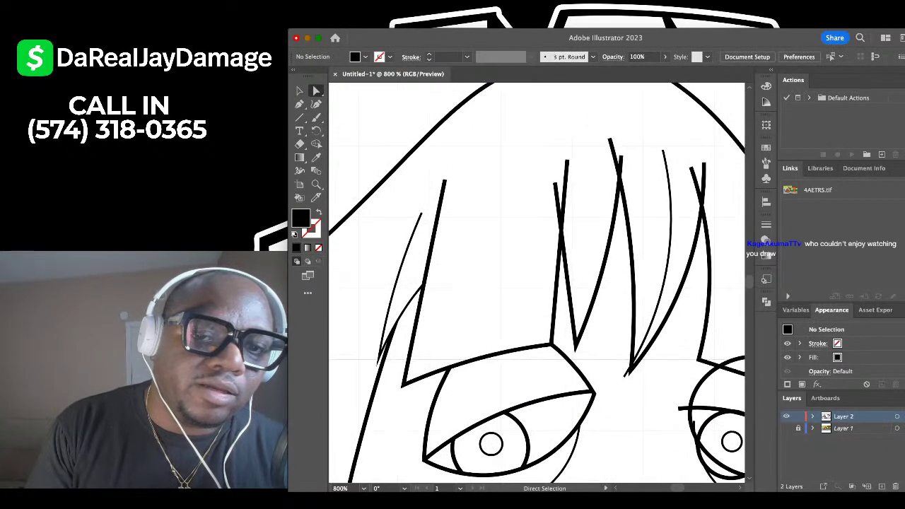
click(557, 202)
key(Delete)
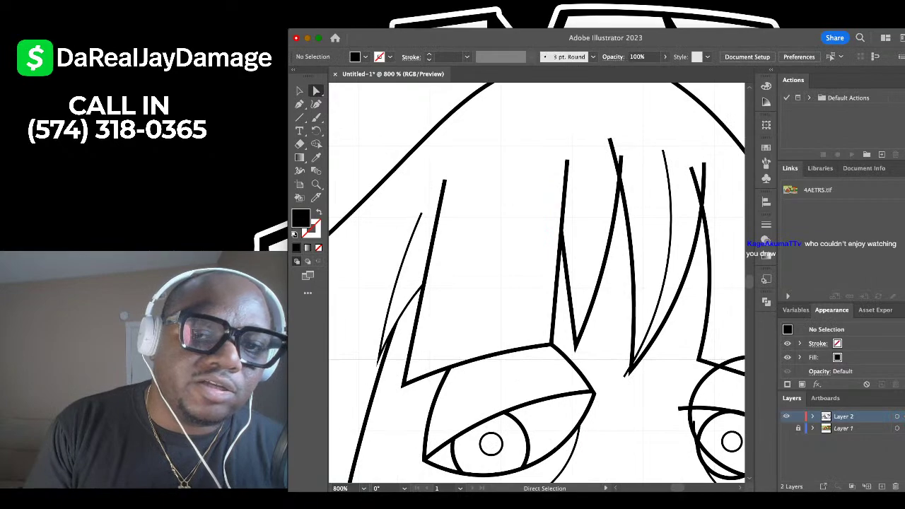
scroll(557, 205, right, 1)
click(598, 149)
click(603, 151)
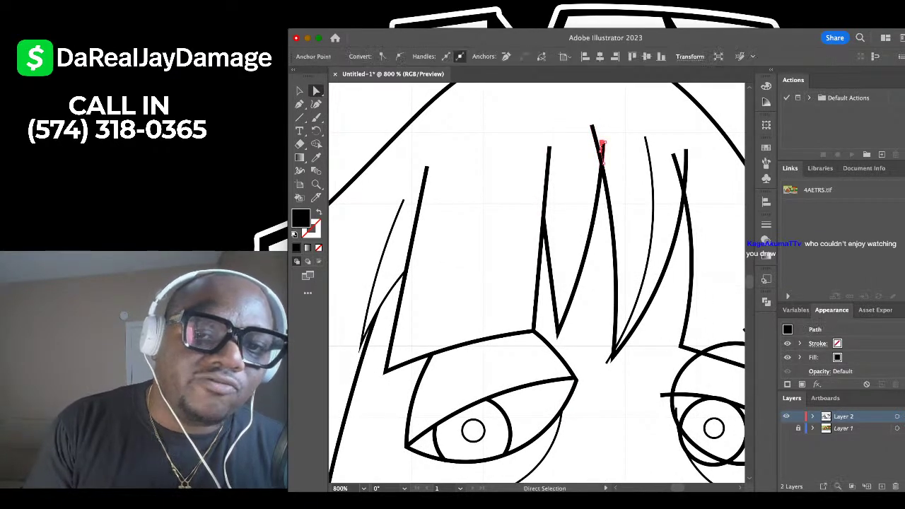
key(Delete)
scroll(537, 283, down, 2)
scroll(537, 283, right, 1)
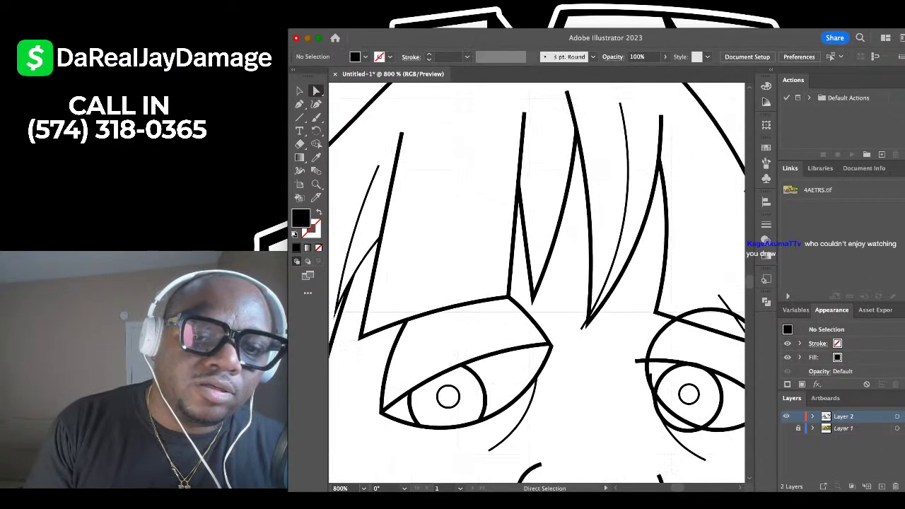
Delete the eyelid and face-line parts overlapping the bangs above the blonde woman's other eye, plus the hair outline's nearby overshooting end.
scroll(537, 283, right, 4)
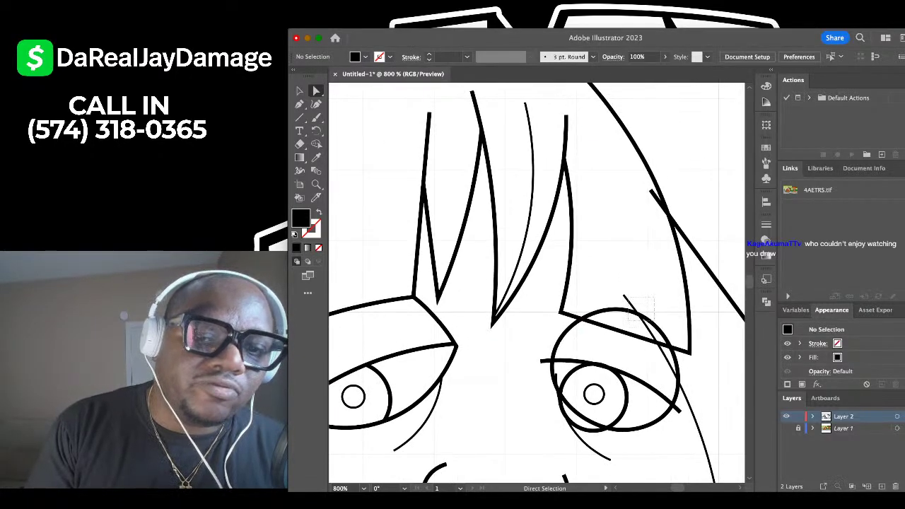
key(Delete)
click(660, 203)
key(Delete)
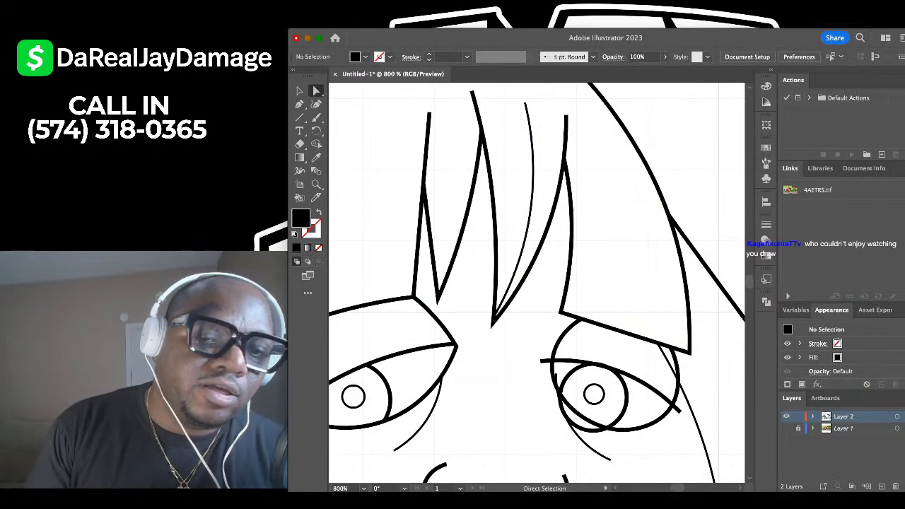
Select the lower iris arc outside the eye opening, the eyelid line's overshooting ends and the outer eye-curve segment on the blonde woman's second eye.
scroll(690, 146, down, 1)
scroll(651, 151, down, 5)
scroll(601, 259, up, 4)
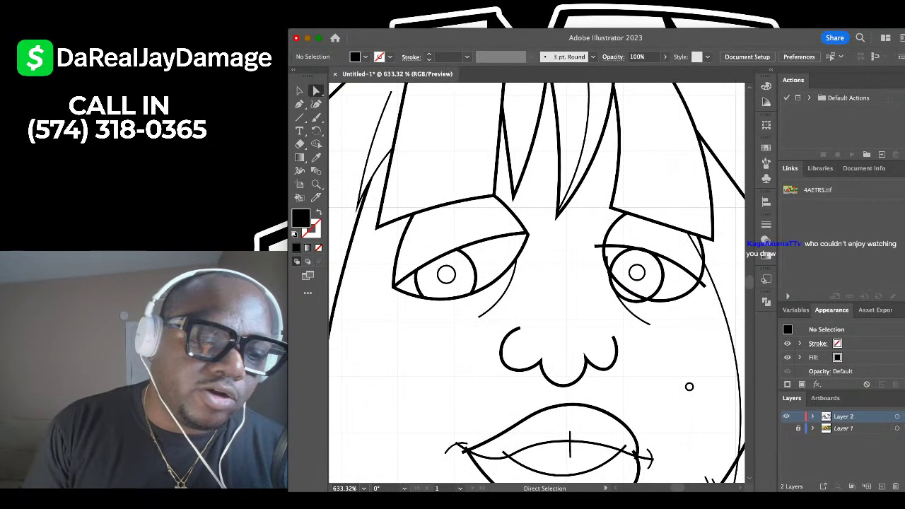
scroll(636, 212, down, 2)
scroll(679, 179, up, 2)
scroll(677, 176, up, 1)
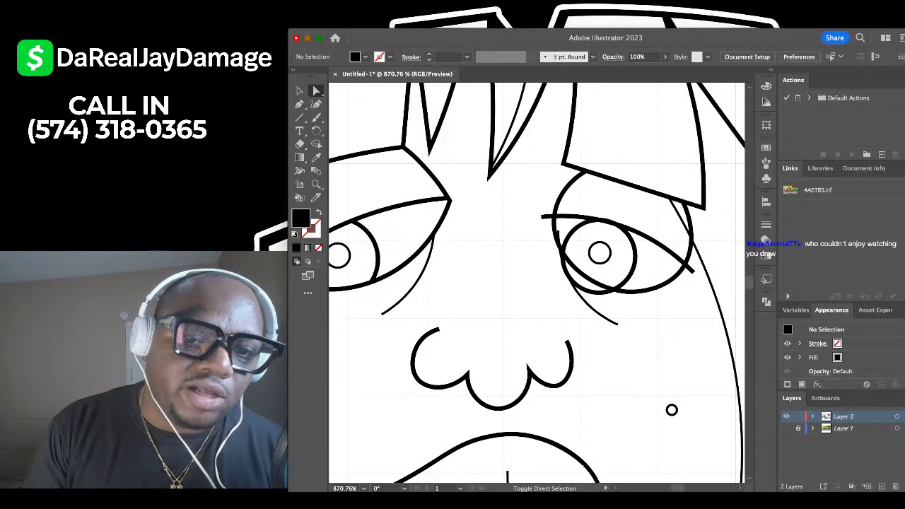
click(598, 292)
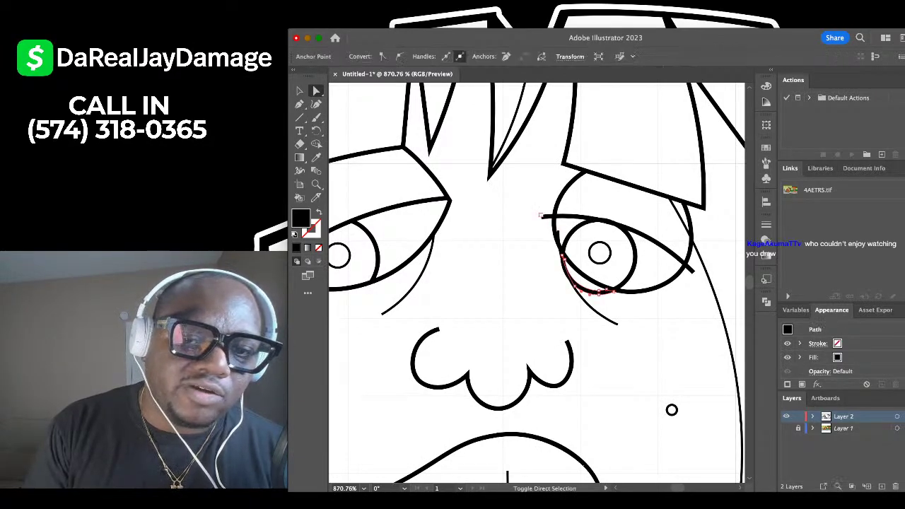
shift+click(542, 215)
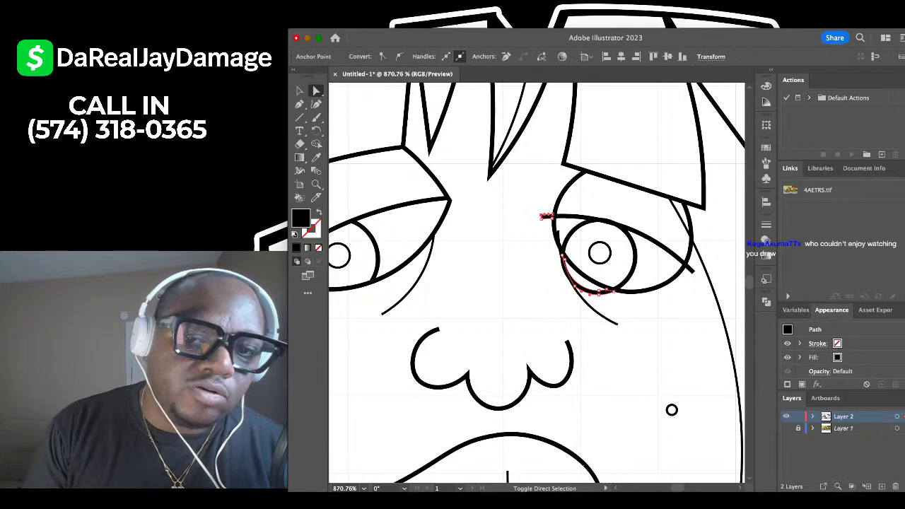
scroll(537, 282, right, 7)
scroll(537, 283, down, 2)
shift+click(428, 149)
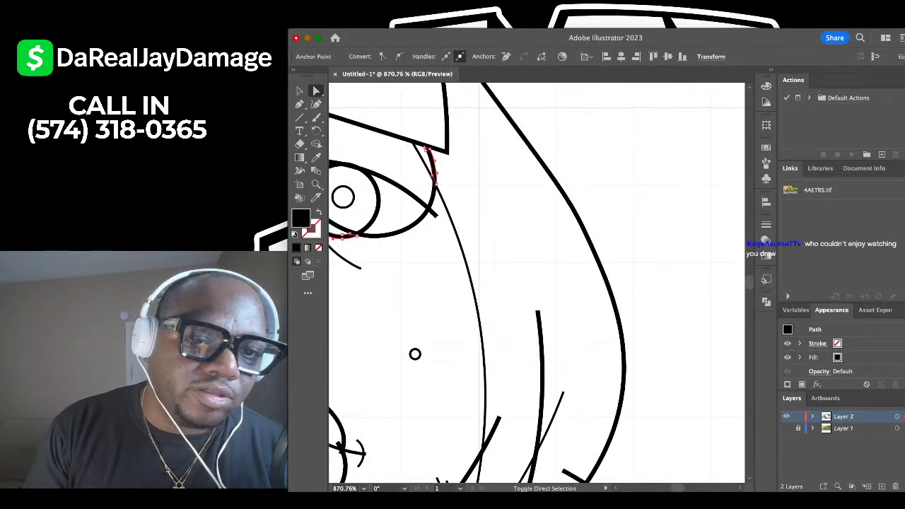
shift+click(434, 212)
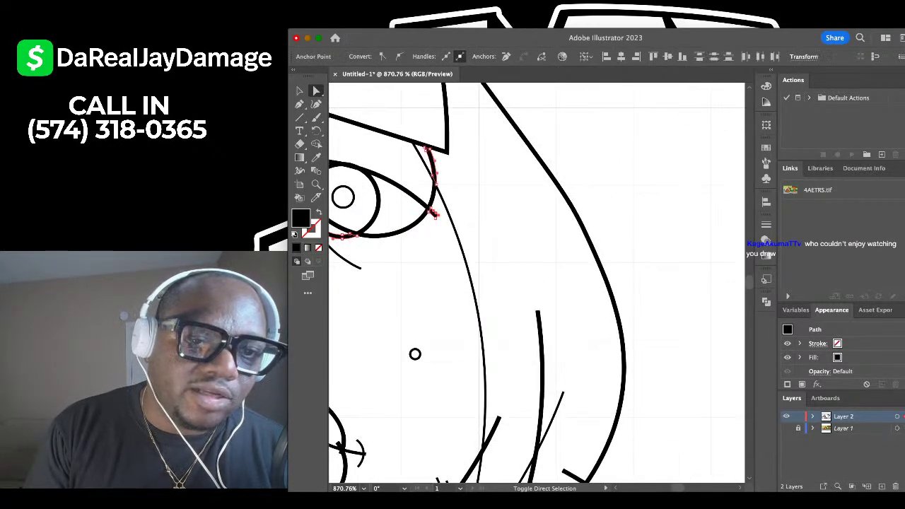
Add the iris top crossing the eyelid and the short overshoot at the inner corner of the same eye to the selection.
scroll(363, 164, up, 6)
scroll(364, 164, left, 3)
scroll(363, 164, up, 1)
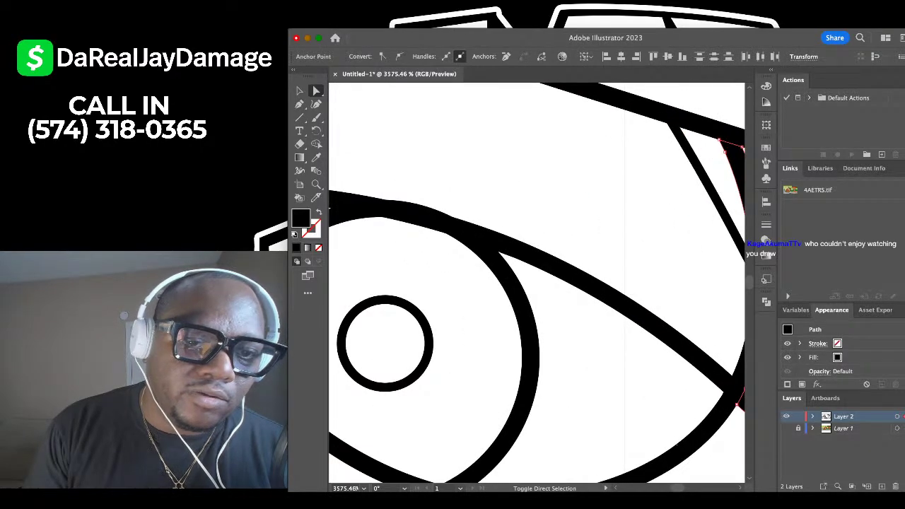
scroll(466, 179, down, 7)
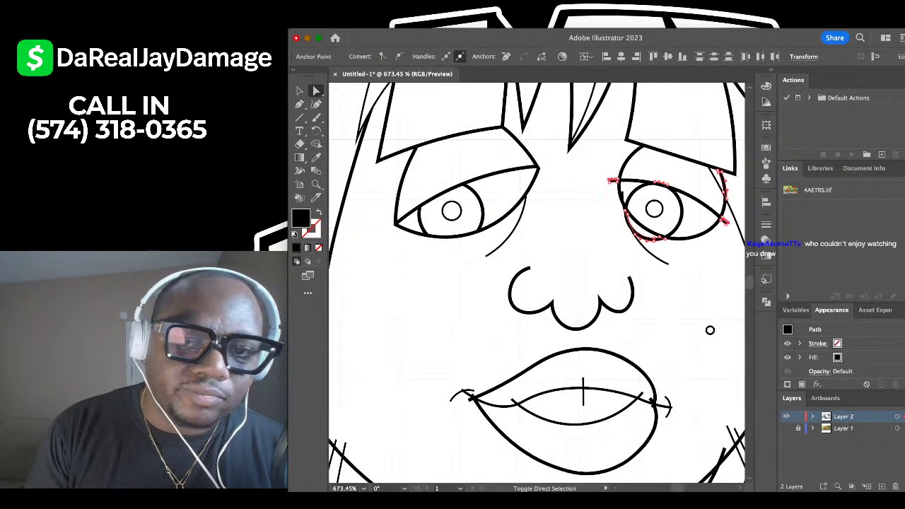
scroll(545, 191, right, 3)
scroll(545, 191, down, 1)
scroll(545, 191, up, 4)
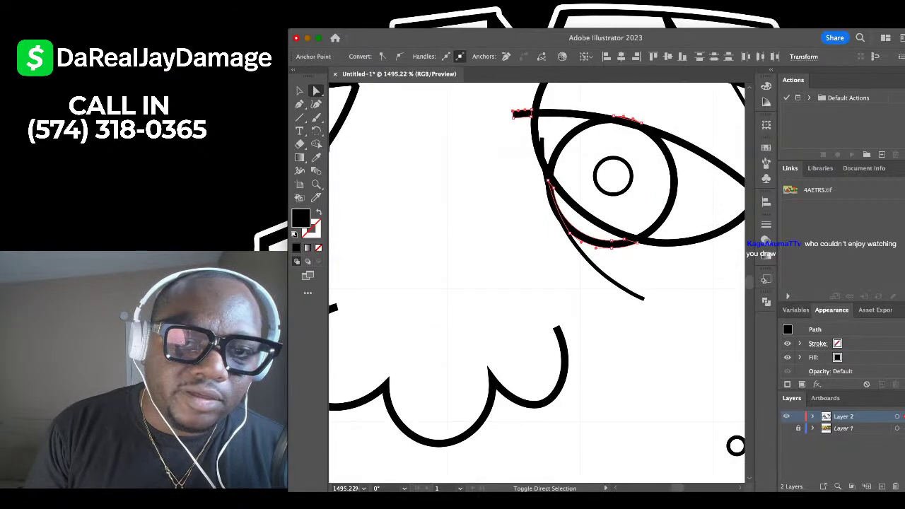
scroll(530, 127, up, 2)
scroll(530, 127, down, 4)
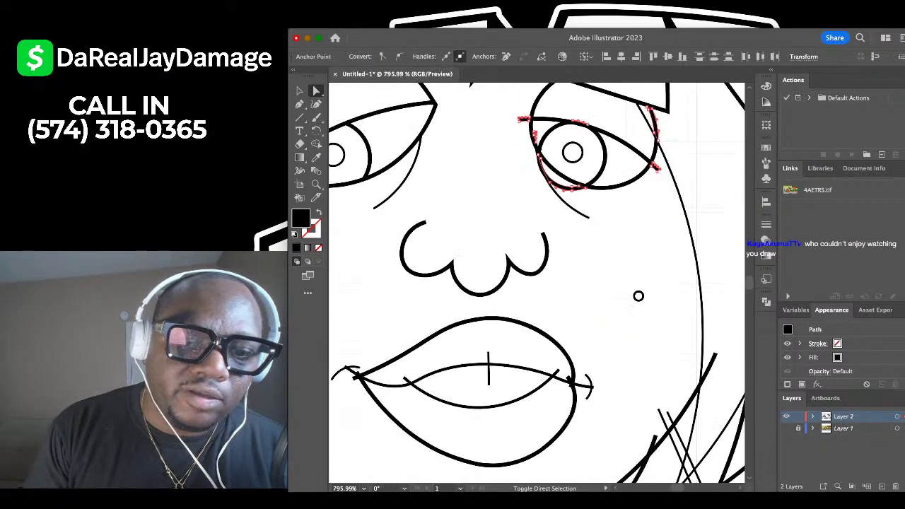
Add the overshooting line ends at both mouth corners, the inner lip line's tips and the tooth line's upper part to the selection.
scroll(562, 396, down, 2)
scroll(562, 395, up, 7)
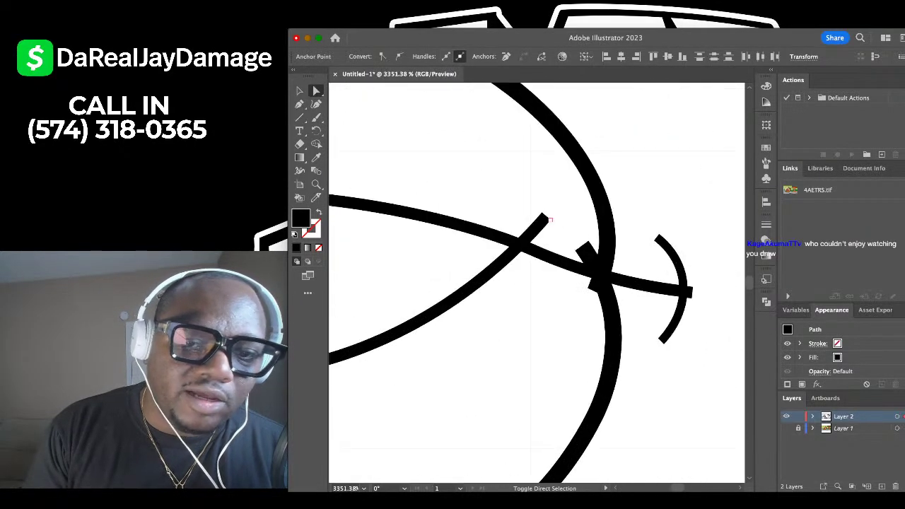
scroll(592, 282, down, 3)
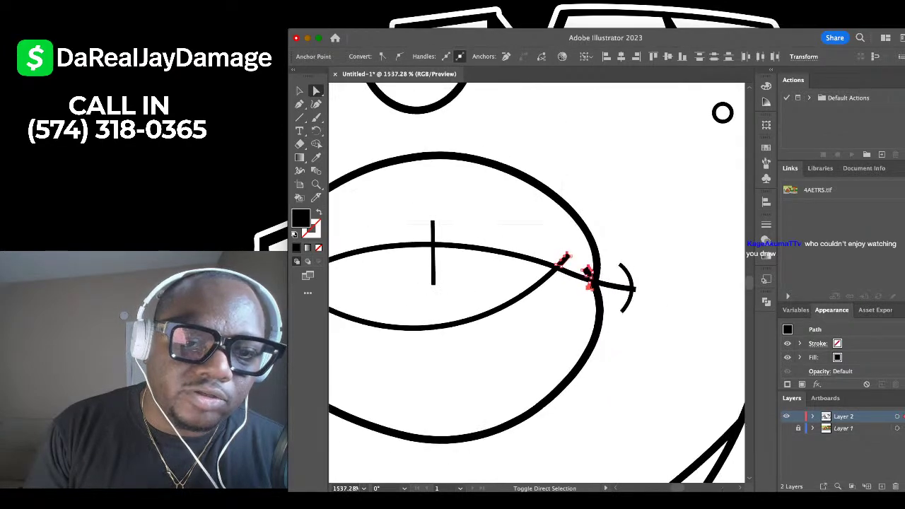
scroll(593, 282, down, 3)
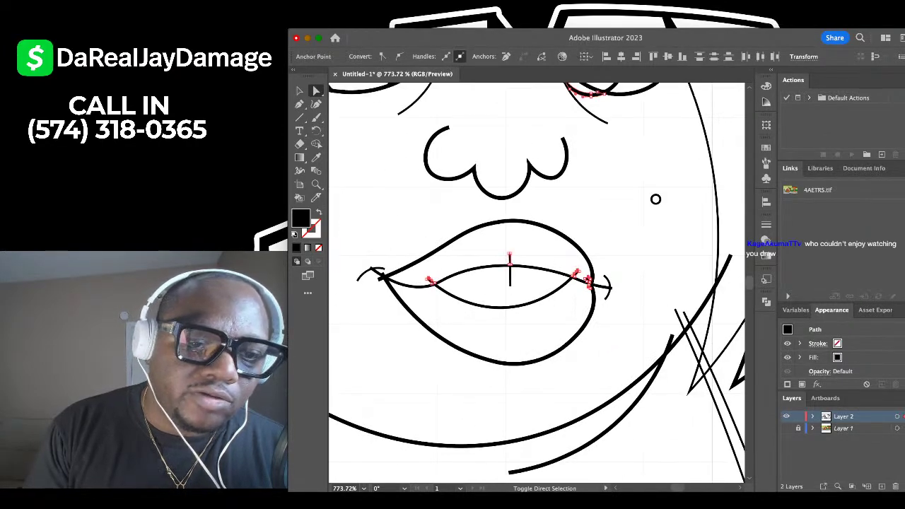
scroll(375, 282, up, 6)
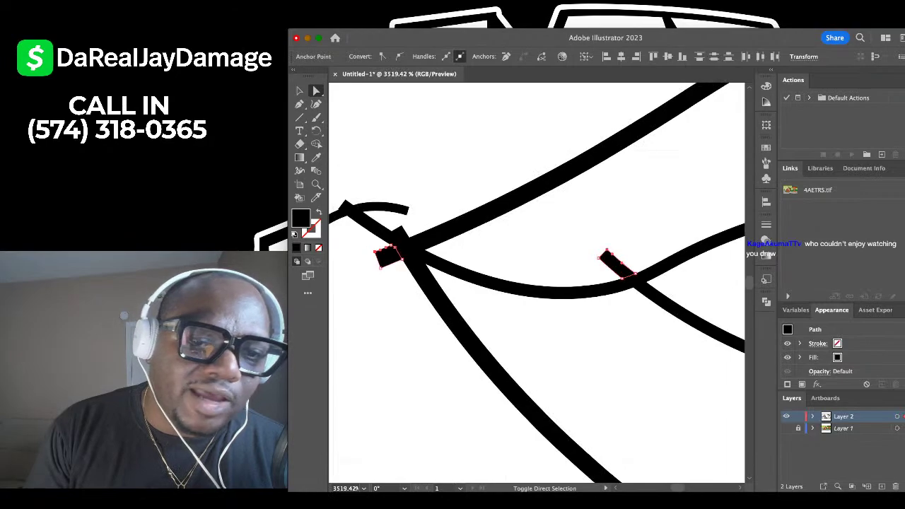
scroll(345, 203, down, 8)
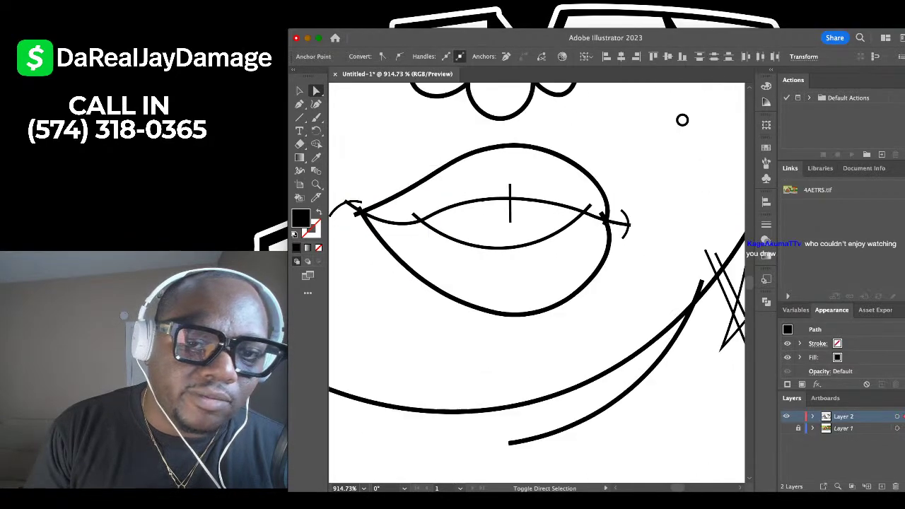
Add the overshooting hair-lock ends and thin strap tips beside the jaw to the selection, and delete all selected segments.
scroll(537, 282, up, 4)
scroll(537, 282, left, 5)
scroll(537, 283, right, 1)
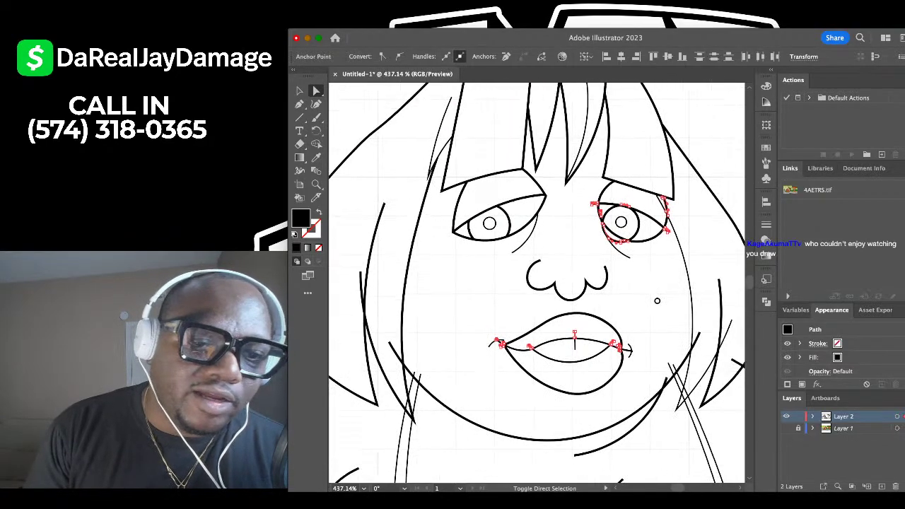
shift+click(362, 288)
shift+click(396, 352)
shift+click(414, 372)
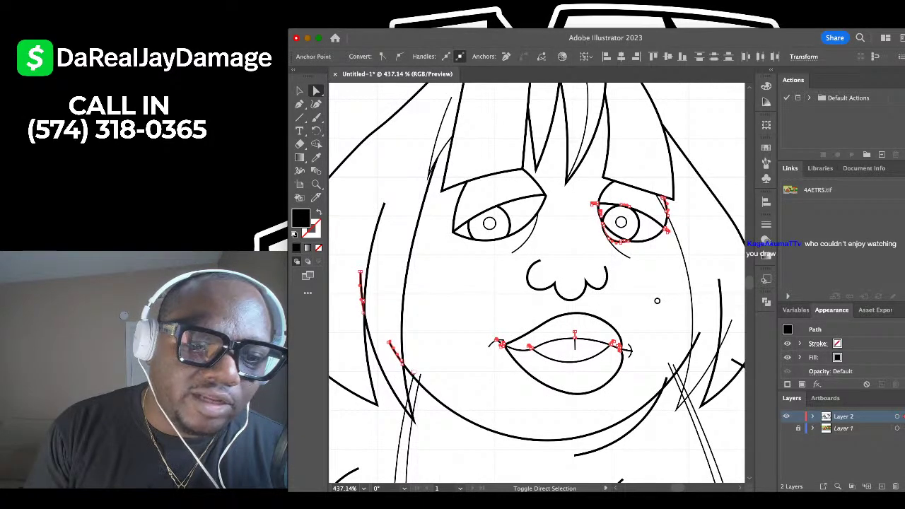
shift+click(417, 375)
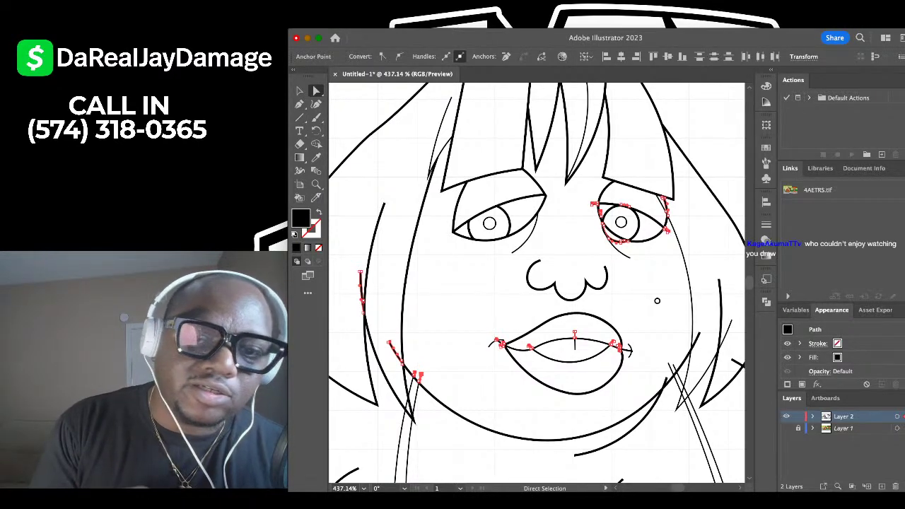
key(Delete)
key(Delete)
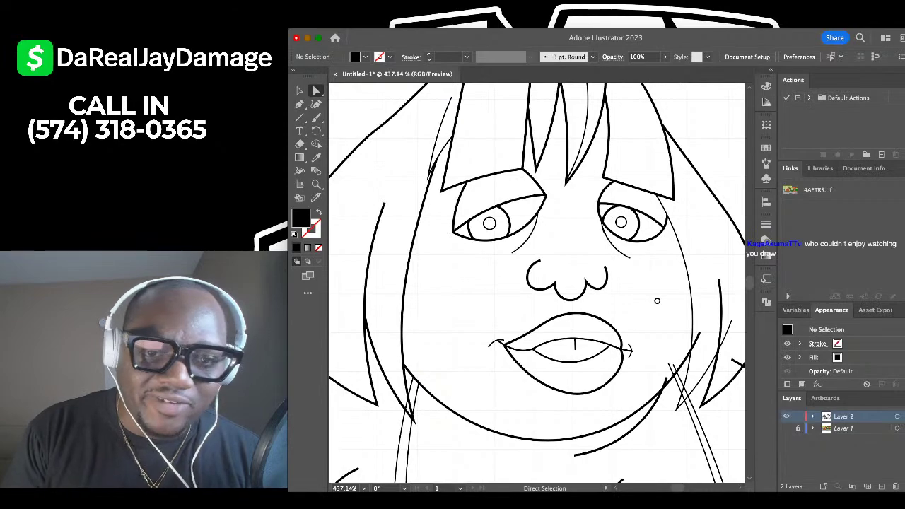
Delete the mouth line's tip past the cheek crease and the strap and neck line ends overshooting the jawline nearer the second woman.
scroll(523, 276, down, 5)
scroll(566, 304, up, 8)
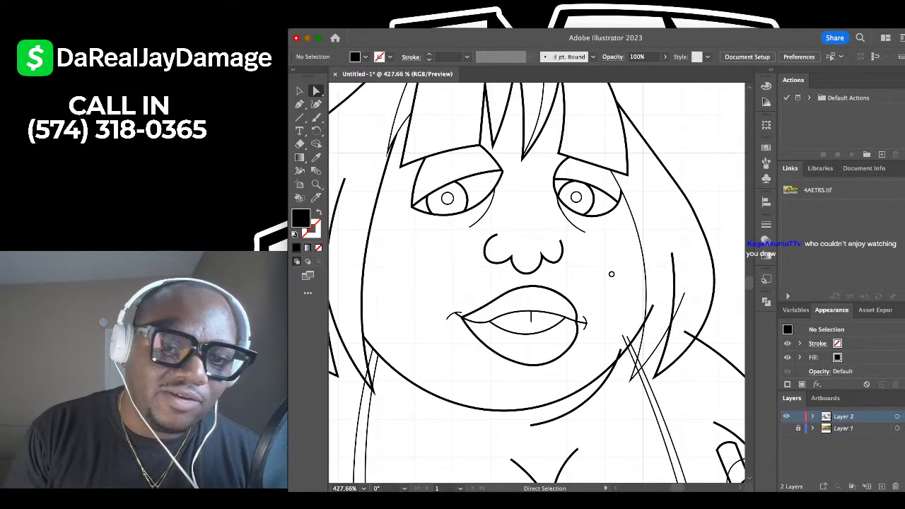
scroll(523, 227, up, 1)
scroll(523, 227, up, 5)
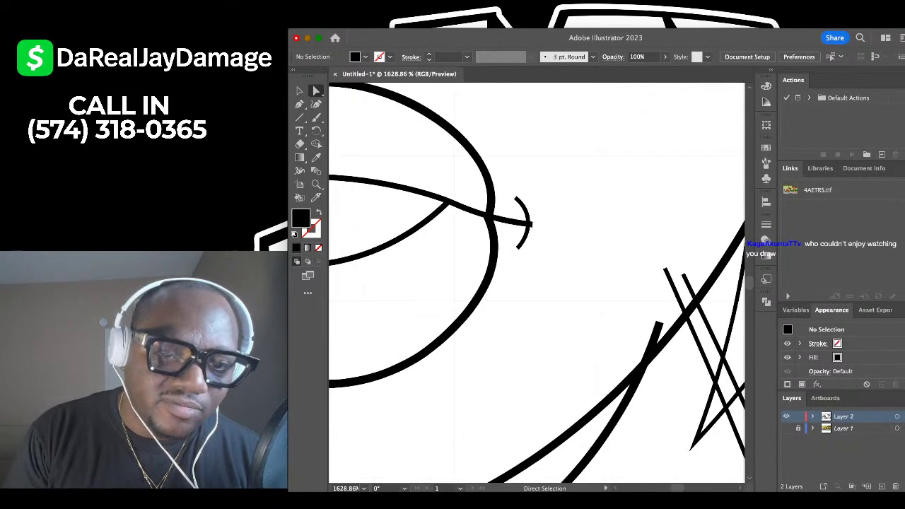
click(518, 224)
scroll(518, 224, down, 4)
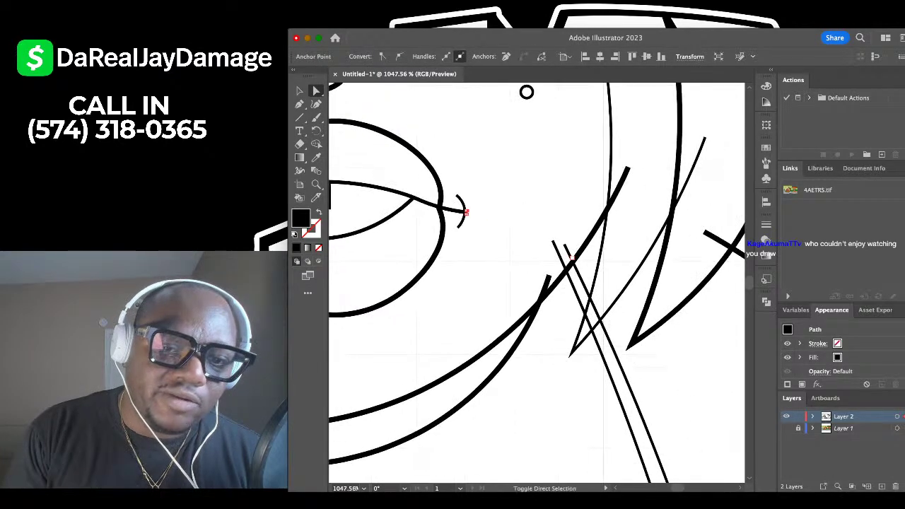
drag(534, 218, 571, 279)
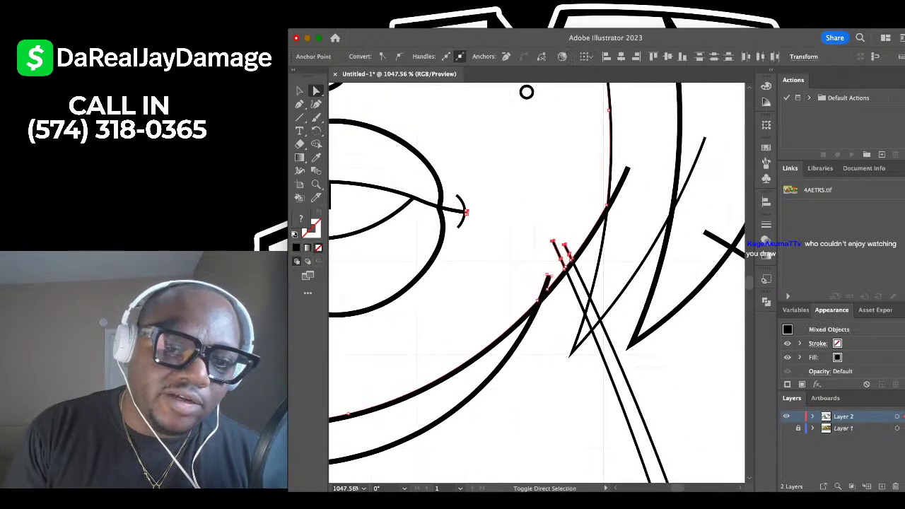
scroll(534, 272, up, 4)
key(super+shift+a)
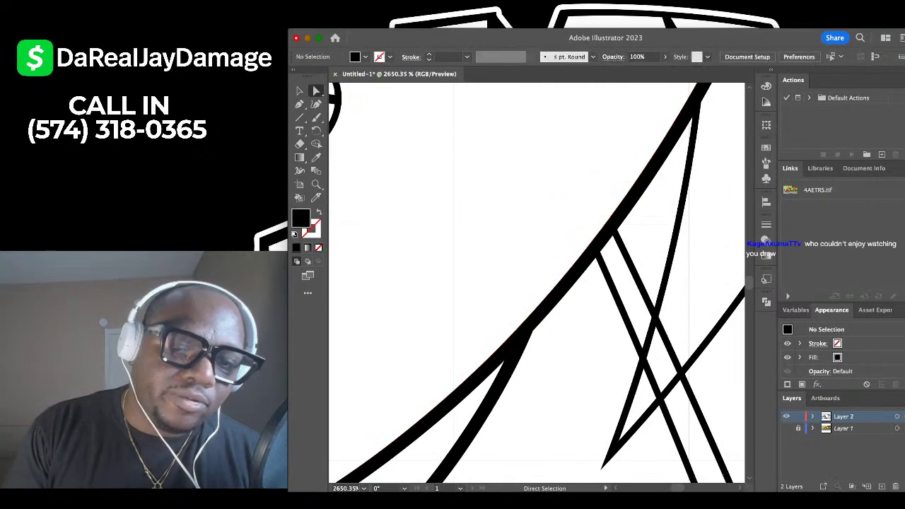
Delete the two strap segments crossing the thin pointed hair lock beside the jaw.
scroll(544, 279, down, 5)
scroll(599, 288, up, 5)
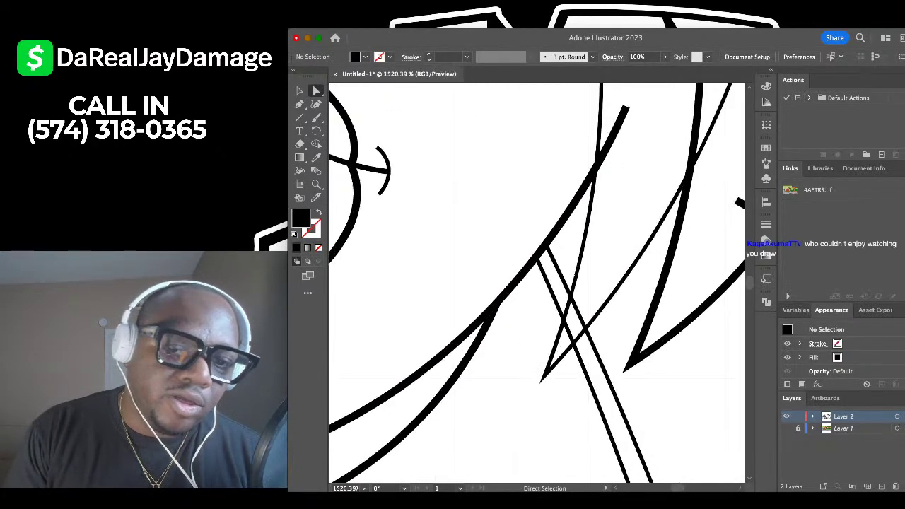
shift+click(563, 327)
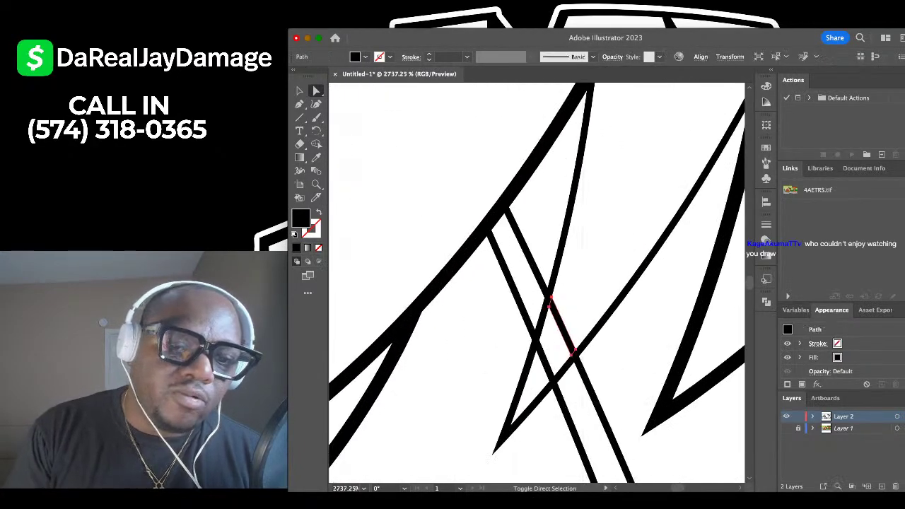
shift+click(544, 361)
key(super+shift+a)
scroll(518, 171, down, 5)
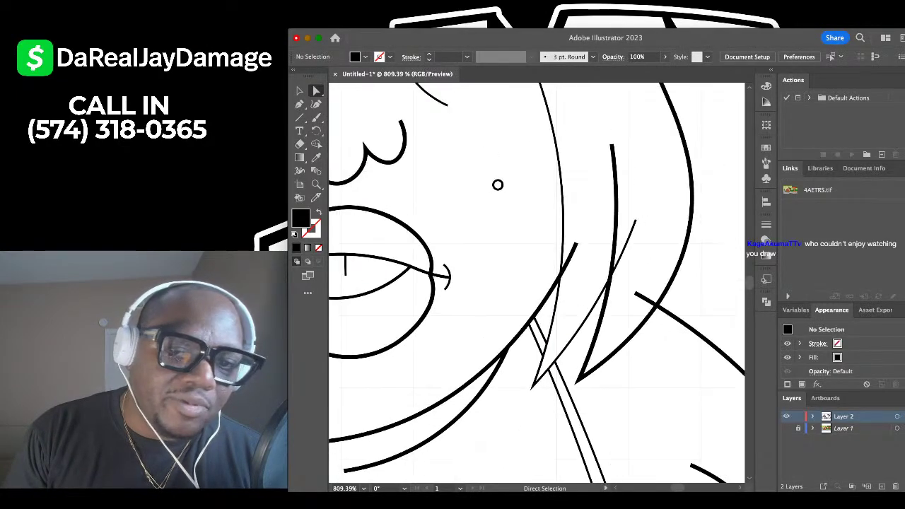
Delete the overshooting ends of the jawline, the thin hair strand and the shoulder line inside the blonde woman's hair.
shift+click(590, 248)
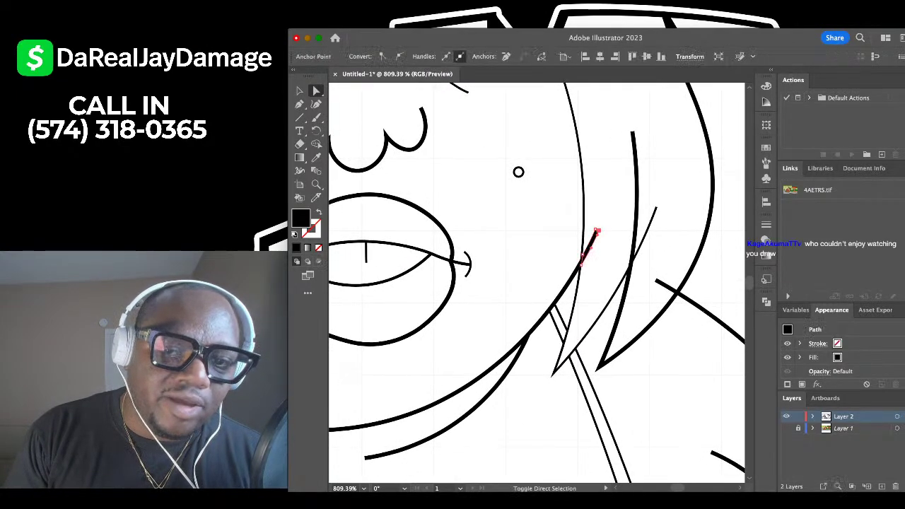
shift+click(644, 235)
shift+click(666, 286)
key(super+shift+a)
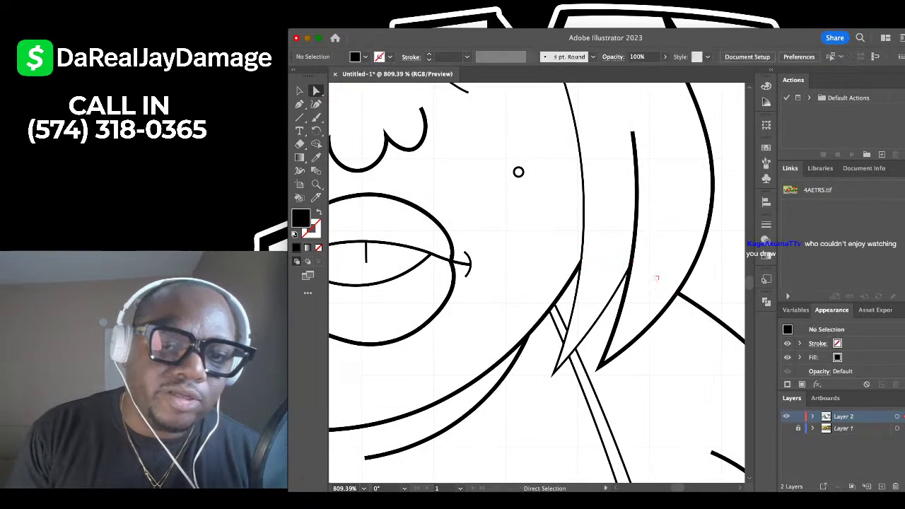
Delete the strap segments crossing the pointed hair lock on the opposite side of the blonde woman's face.
scroll(705, 290, down, 5)
scroll(498, 312, up, 7)
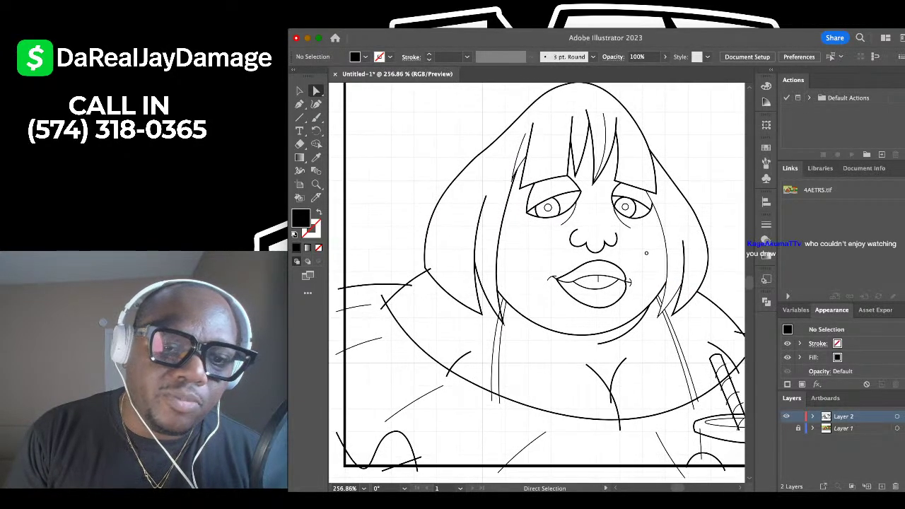
scroll(529, 341, up, 3)
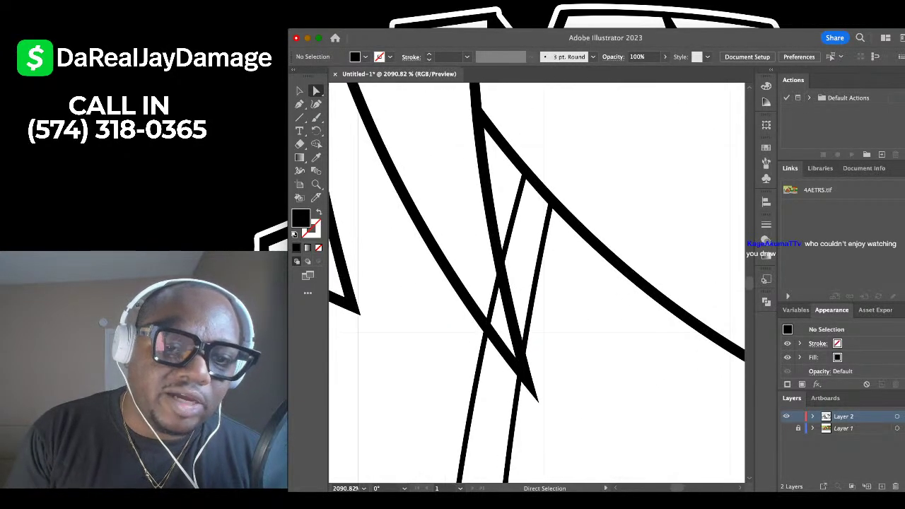
click(494, 305)
key(Delete)
scroll(495, 313, down, 4)
scroll(497, 313, down, 4)
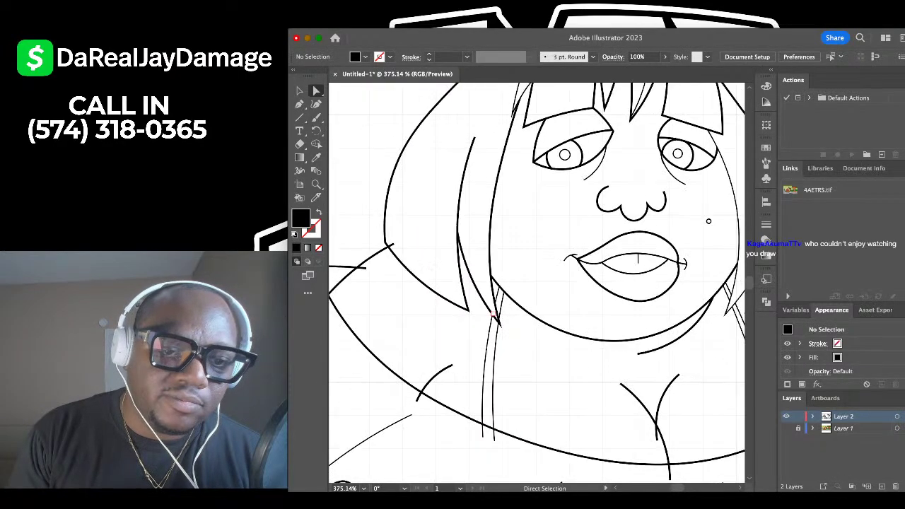
Delete the neckline tip inside the blonde woman's hair, its opposite overshooting end, and the three arm line ends crossing the panel's side border.
scroll(496, 313, up, 1)
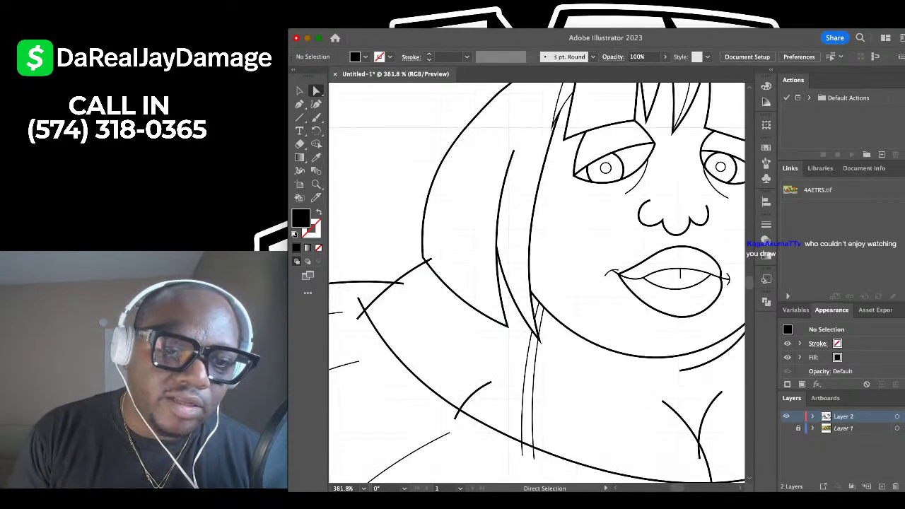
click(428, 260)
drag(427, 260, 520, 226)
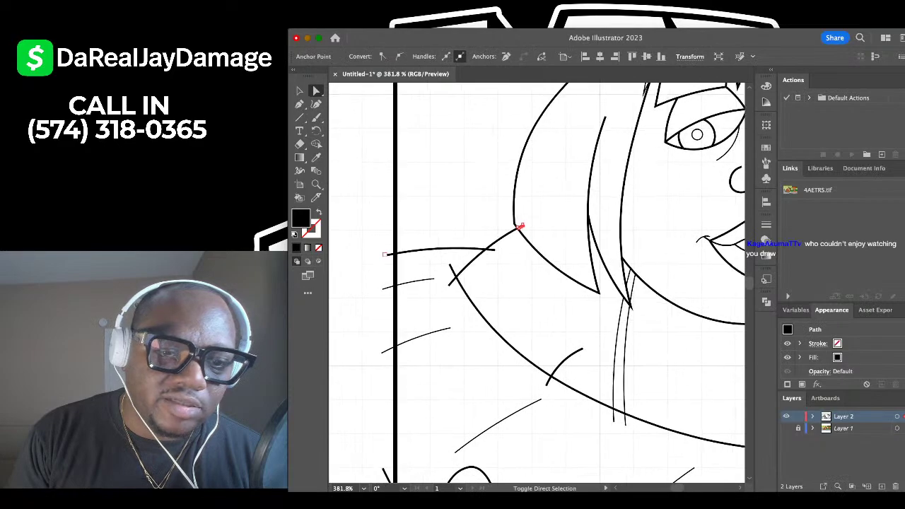
drag(364, 370, 364, 372)
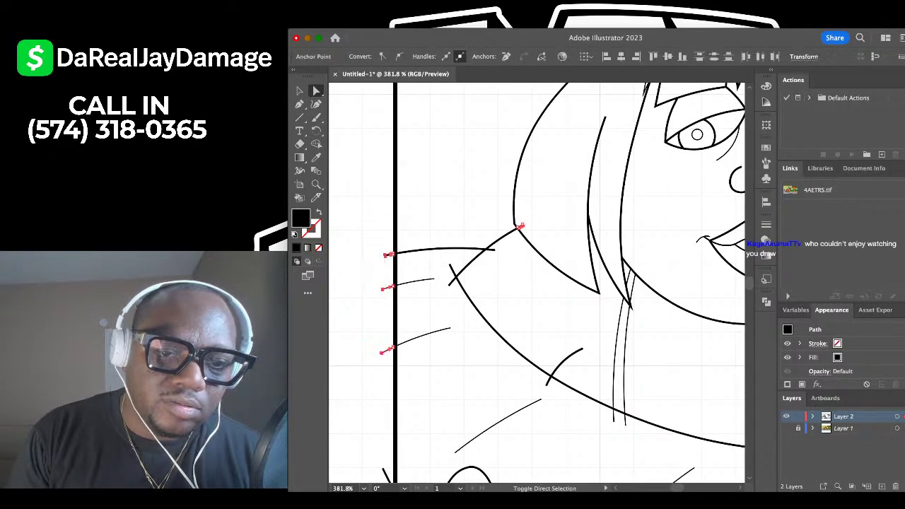
shift+click(450, 284)
key(Delete)
Delete the shoulder line's end overshooting the neckline beside the blonde woman's hair.
drag(448, 284, 380, 210)
click(425, 176)
key(Delete)
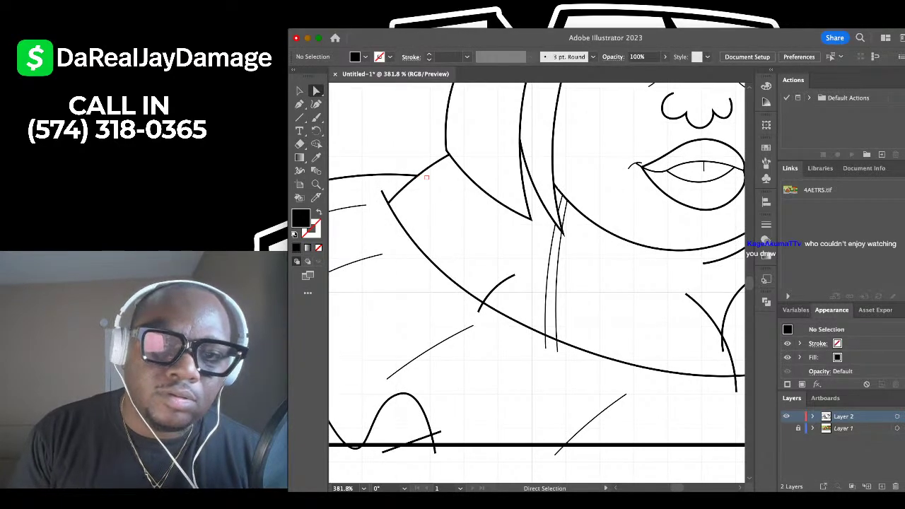
Delete the overshooting lower ends of the two cleavage lines on the blonde woman's chest.
scroll(390, 153, down, 5)
scroll(516, 311, up, 1)
scroll(516, 311, right, 3)
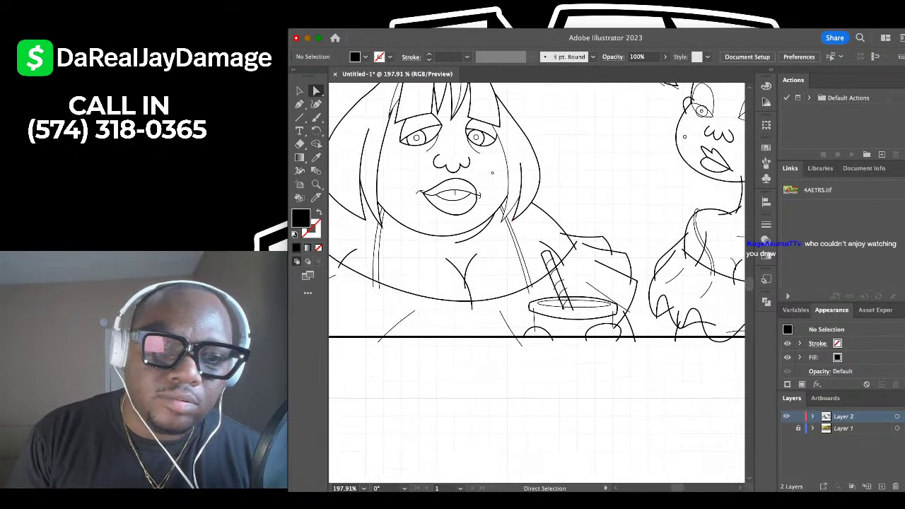
scroll(516, 311, up, 3)
click(460, 252)
shift+click(474, 295)
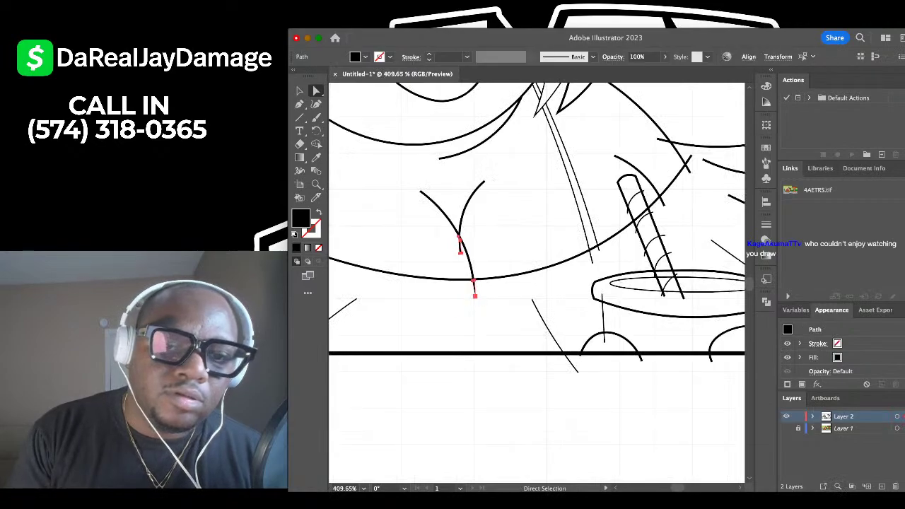
key(Delete)
Delete the shirt crease end below the panel border, the overshooting ends of the cup's side line, and the straw's lower tips.
scroll(474, 296, down, 2)
scroll(474, 297, right, 3)
scroll(474, 296, up, 2)
scroll(474, 296, down, 2)
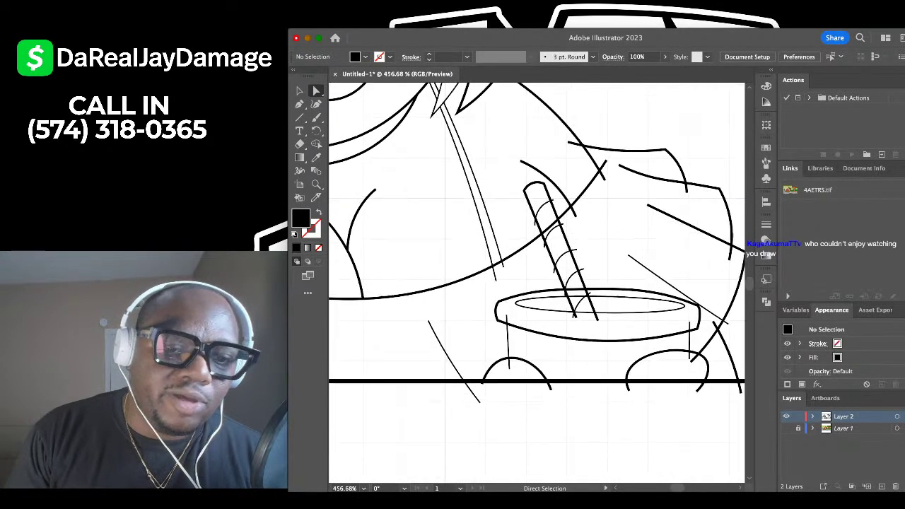
scroll(474, 296, up, 2)
click(483, 459)
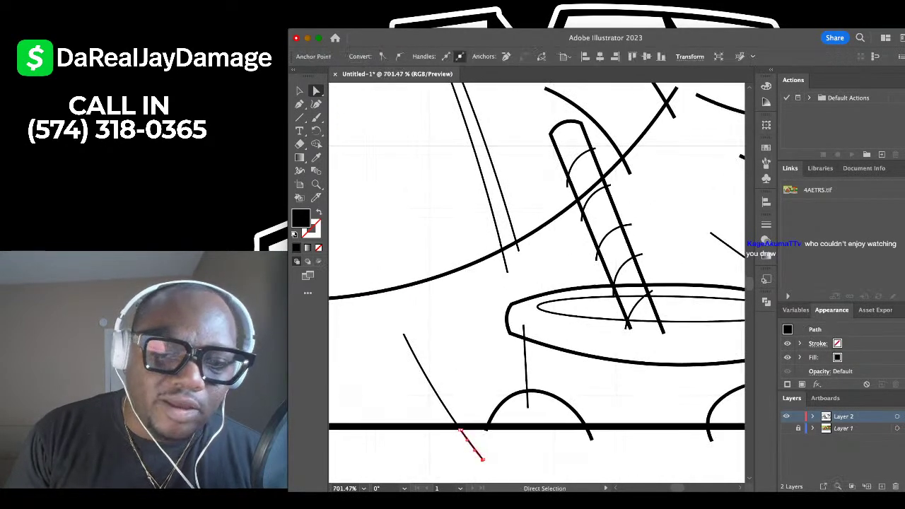
scroll(483, 457, down, 3)
scroll(502, 399, up, 3)
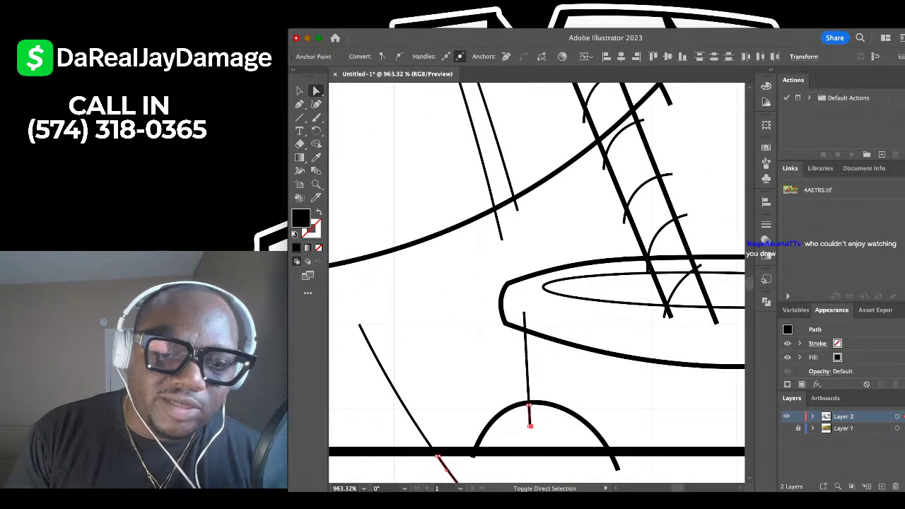
scroll(537, 318, up, 3)
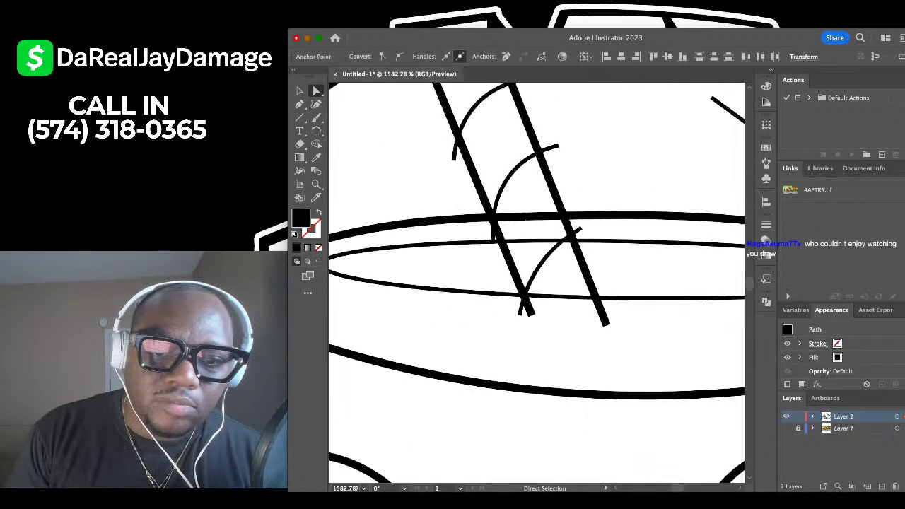
drag(497, 352, 538, 299)
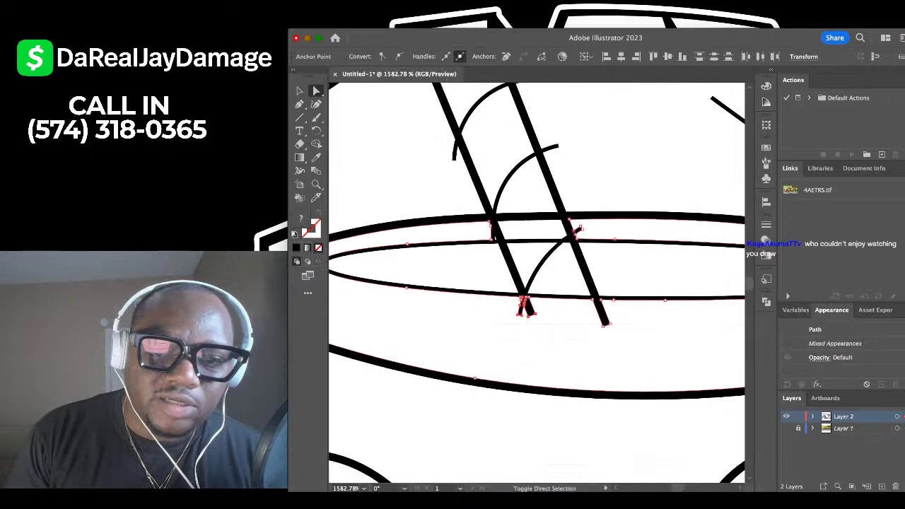
key(Delete)
key(Delete)
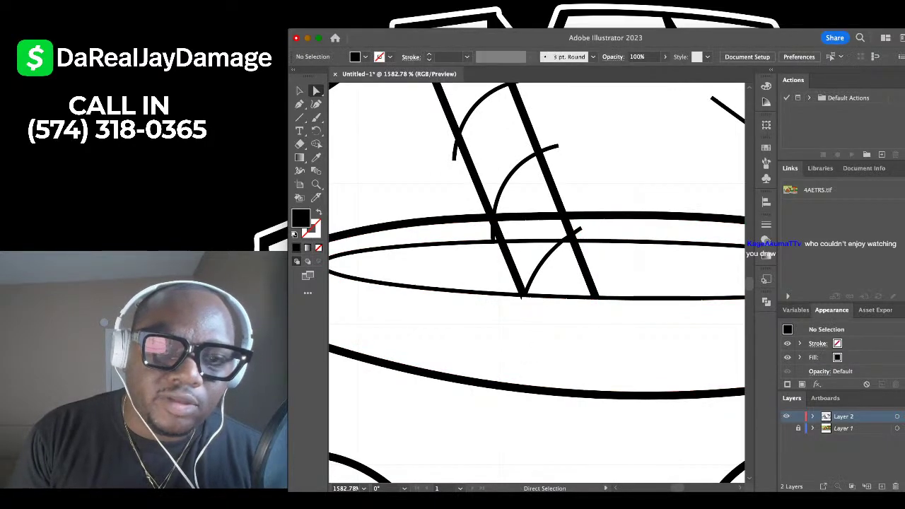
Delete the straw stripes' overshooting ends and the neckline and cup rim segments running through the straw.
scroll(598, 308, down, 5)
scroll(598, 308, up, 4)
scroll(497, 229, up, 5)
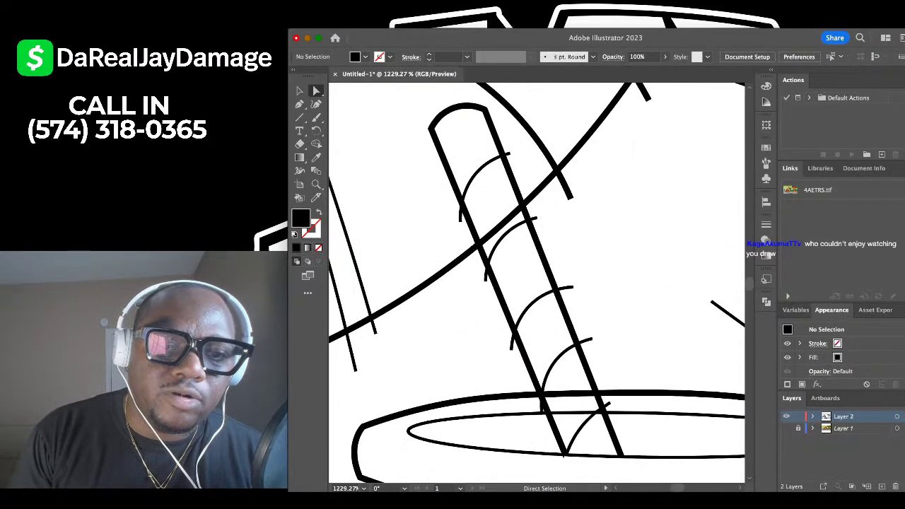
click(499, 226)
shift+click(445, 214)
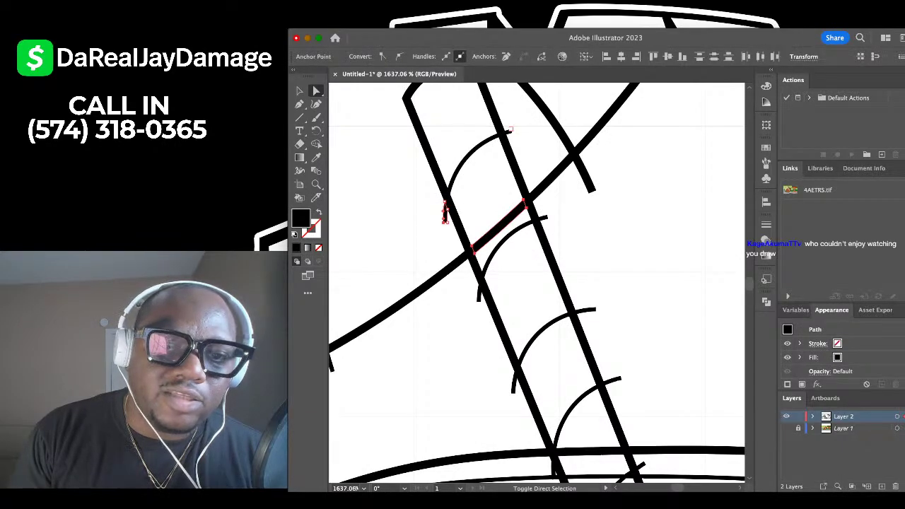
shift+click(543, 218)
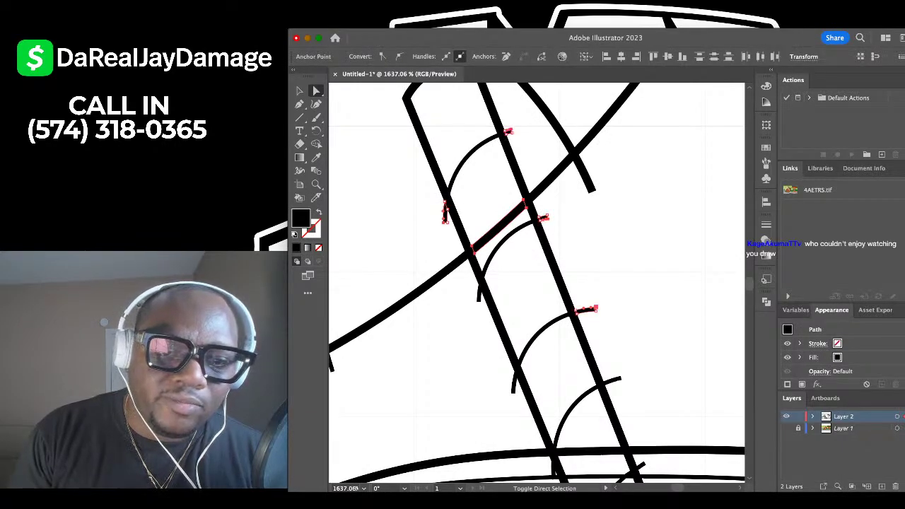
scroll(536, 282, down, 3)
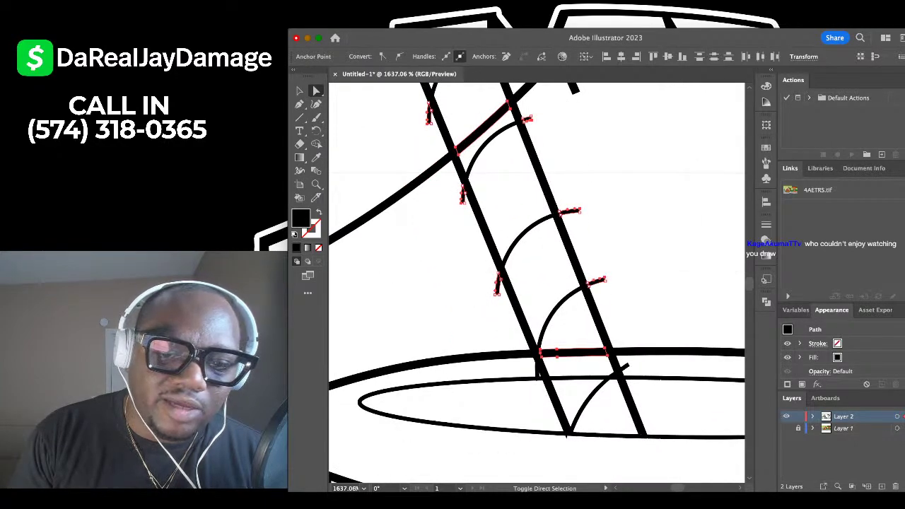
scroll(628, 366, up, 3)
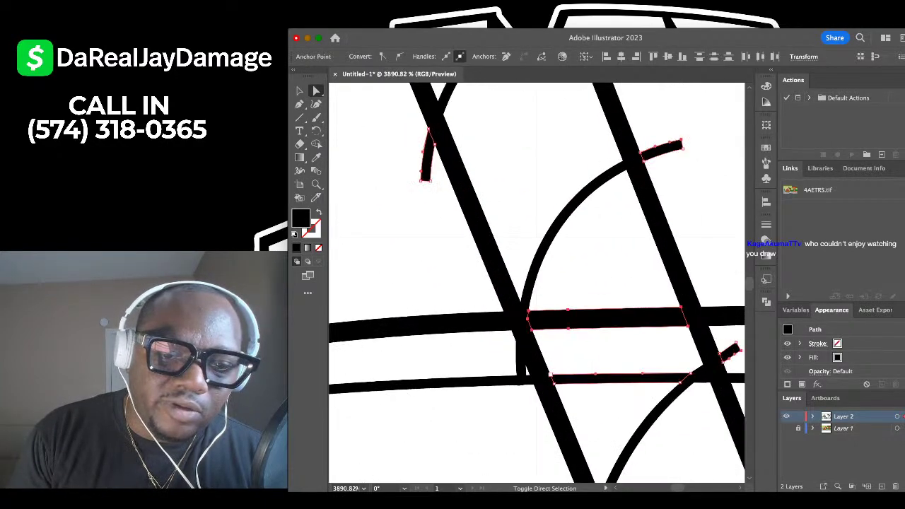
scroll(613, 357, down, 2)
scroll(552, 431, up, 3)
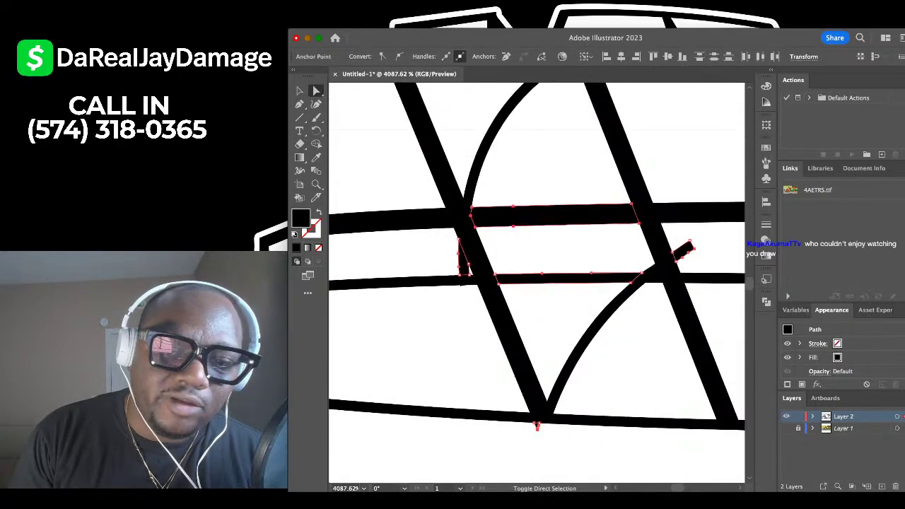
scroll(633, 295, up, 2)
key(Delete)
key(Delete)
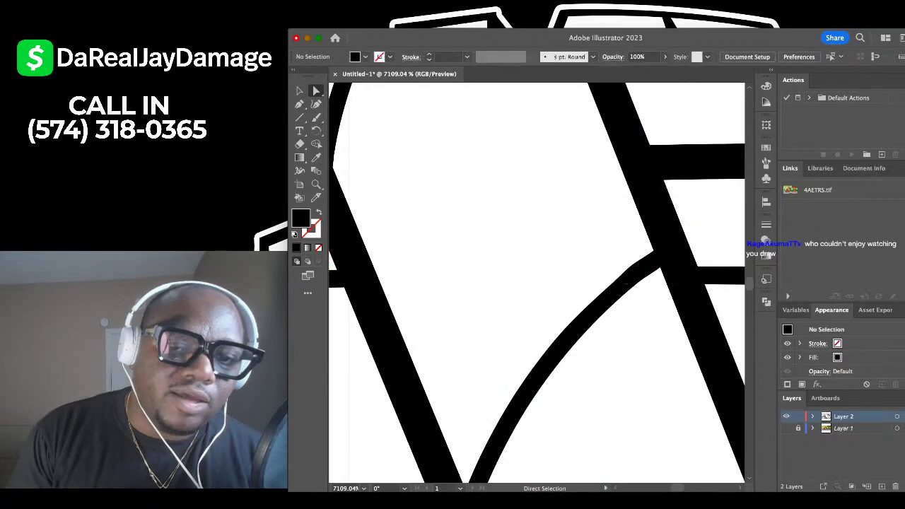
Delete the ends of the arm crease, the two strap lines and the upper arm line that overshoot the neckline near the straw.
scroll(536, 283, down, 7)
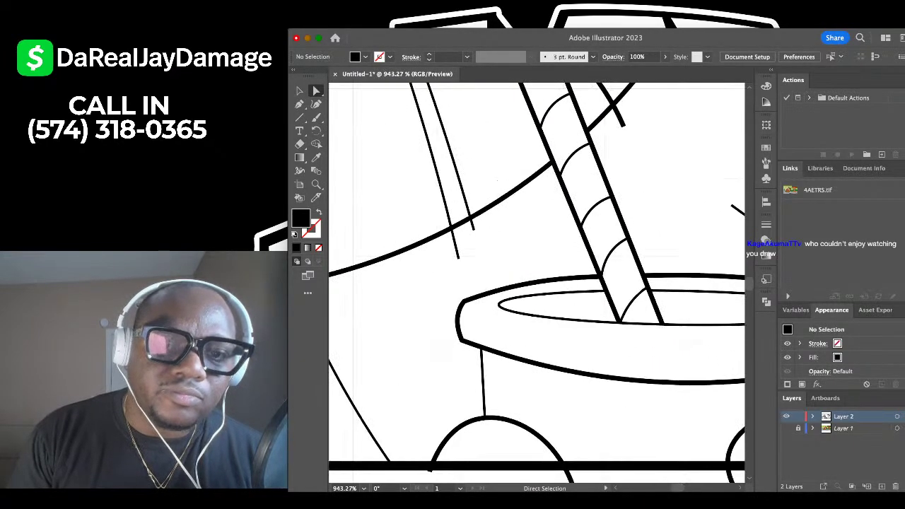
click(585, 227)
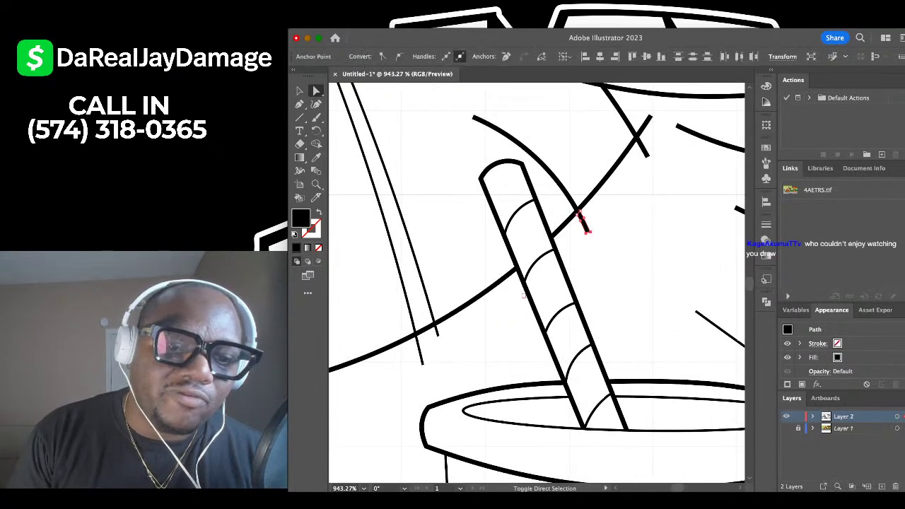
shift+click(439, 336)
shift+click(423, 364)
key(Delete)
key(Delete)
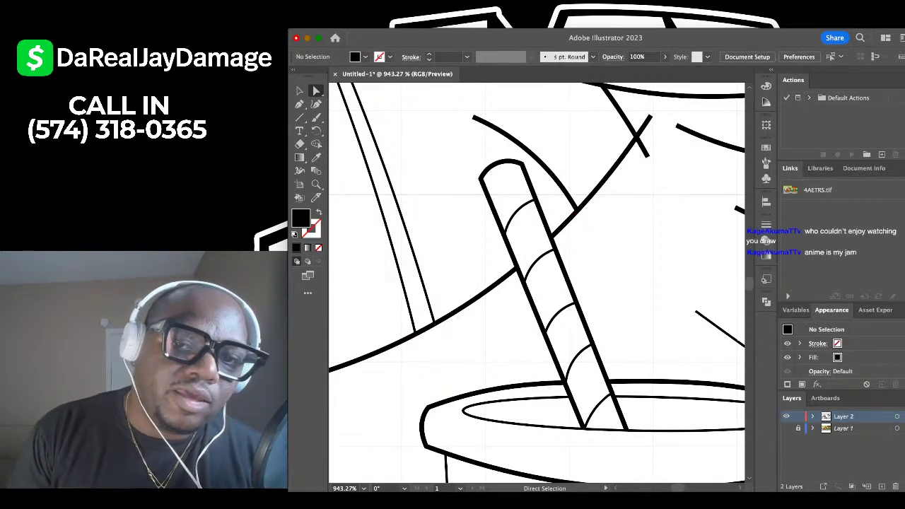
click(646, 157)
key(Delete)
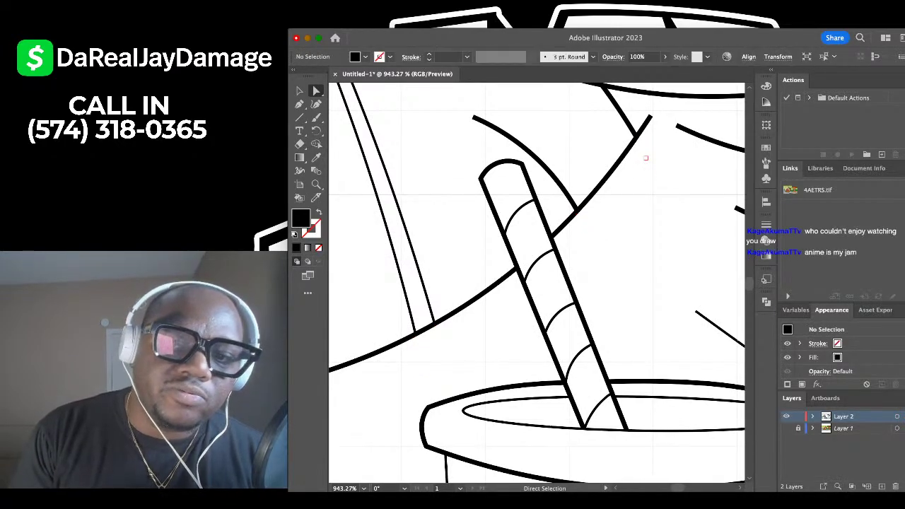
Delete the overshooting ends of the sleeve folds beside the cup and the sleeve and finger ends below the panel border.
scroll(645, 159, down, 5)
scroll(633, 178, up, 4)
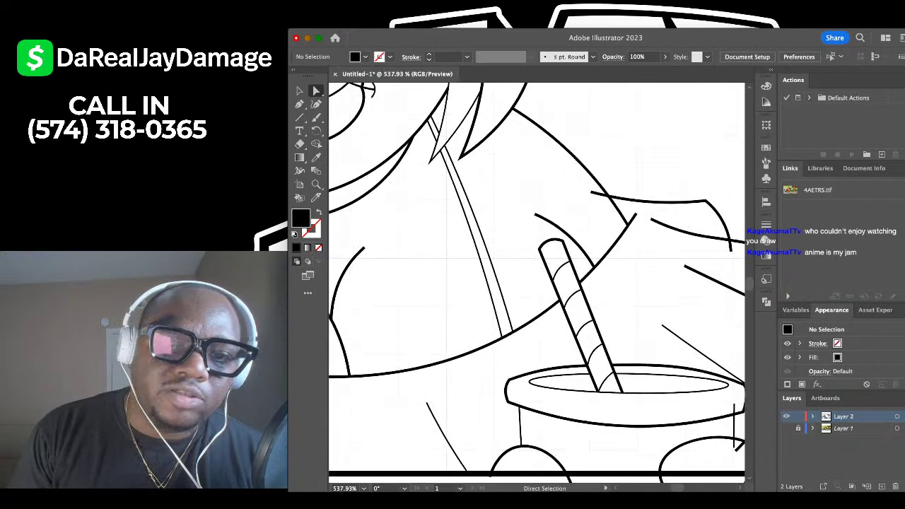
scroll(622, 195, up, 4)
click(576, 196)
scroll(582, 198, down, 4)
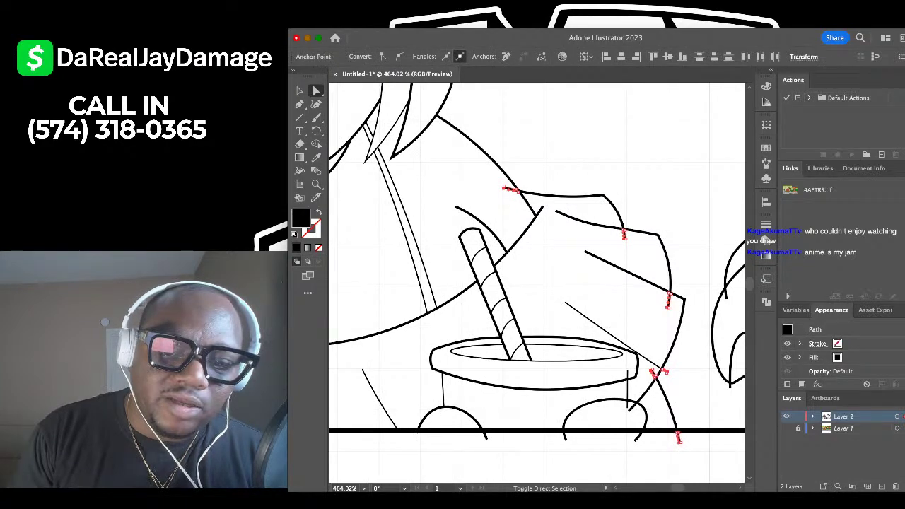
drag(658, 454, 439, 440)
key(Delete)
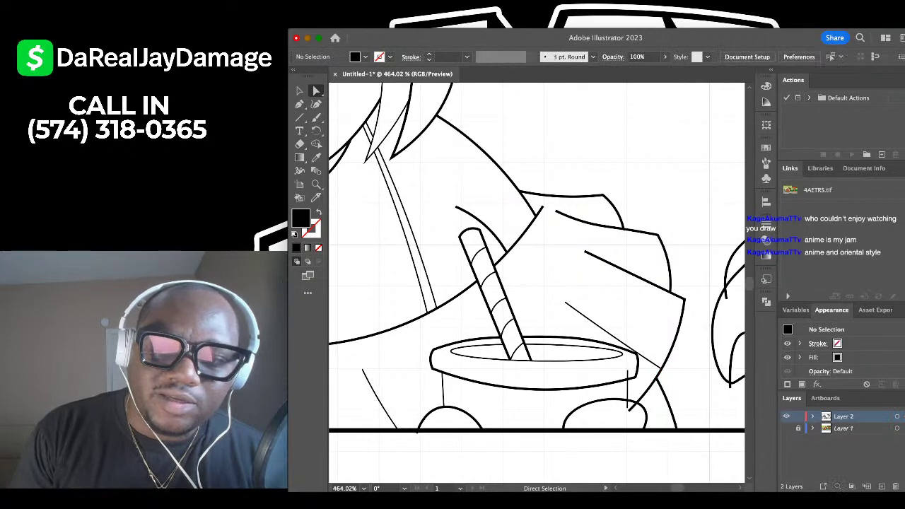
Delete the ends of the cup's remaining side line crossing the rim and finger, and the sleeve line's end inside the finger.
scroll(612, 406, up, 5)
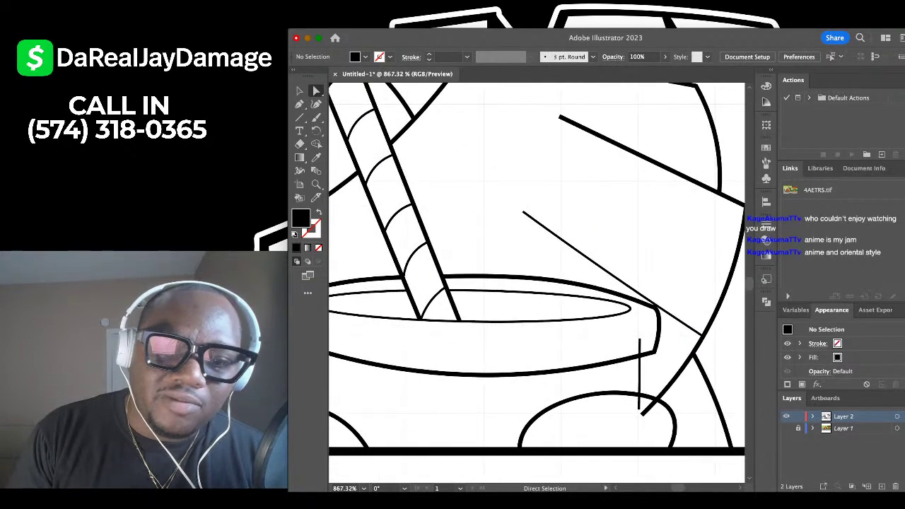
click(639, 340)
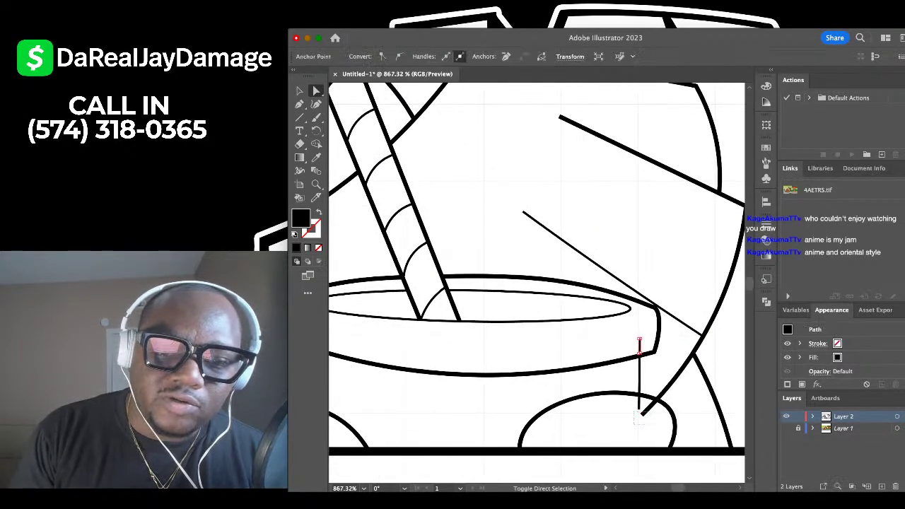
key(super+shift+a)
scroll(643, 399, down, 5)
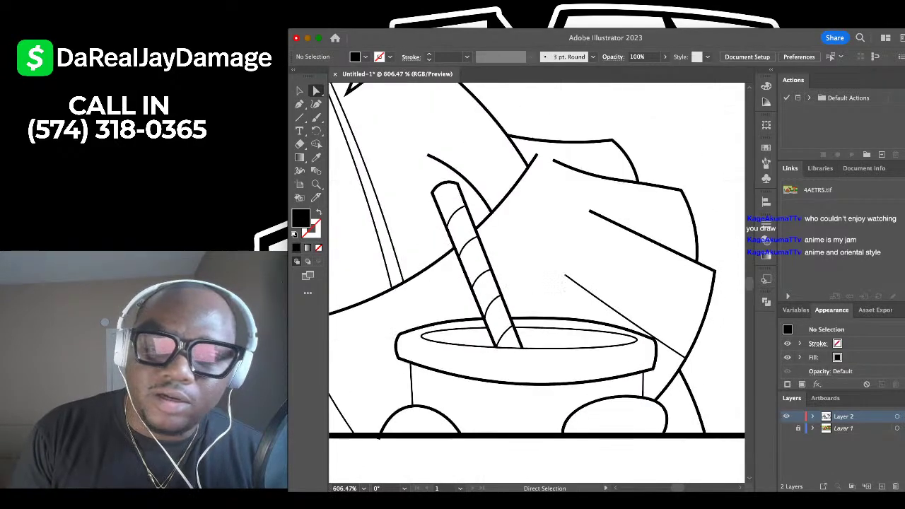
Delete the arm crease's end crossing the first woman's neckline and the sleeve and finger line ends overshooting the panel's bottom border.
scroll(520, 190, down, 3)
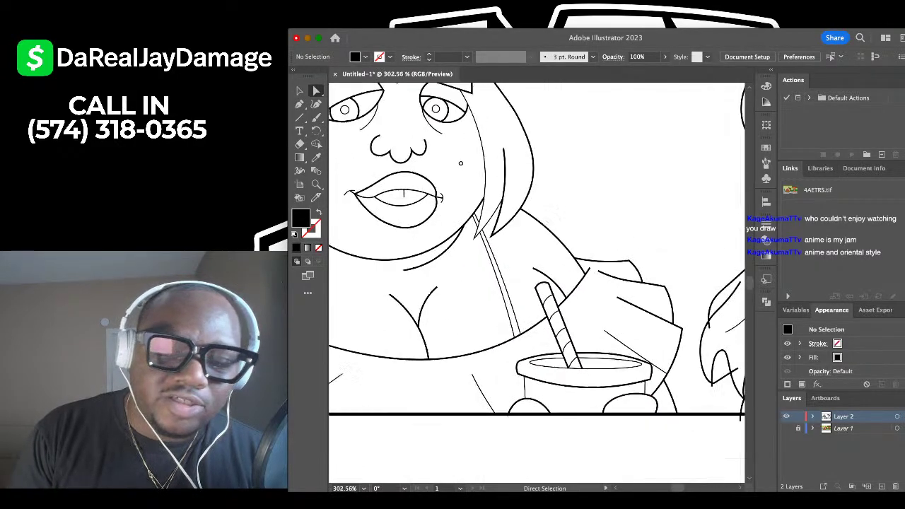
scroll(536, 276, left, 3)
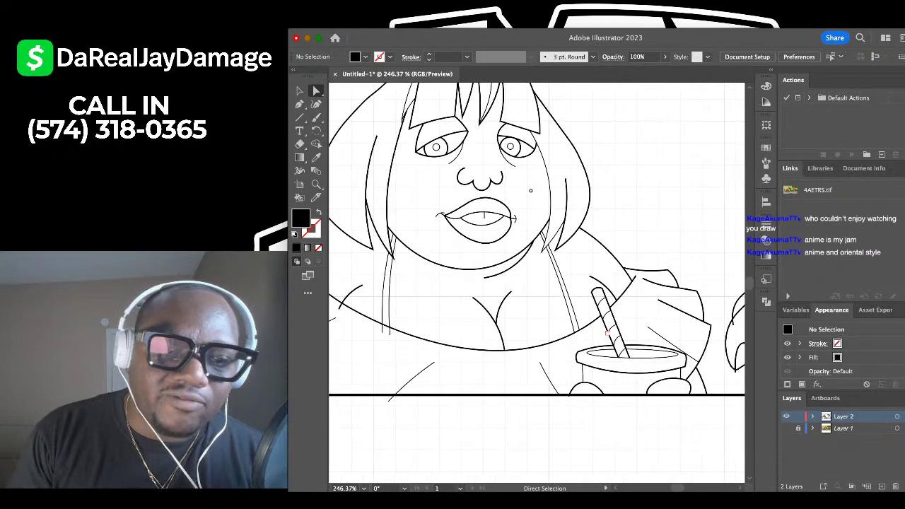
scroll(427, 316, up, 5)
scroll(426, 317, down, 2)
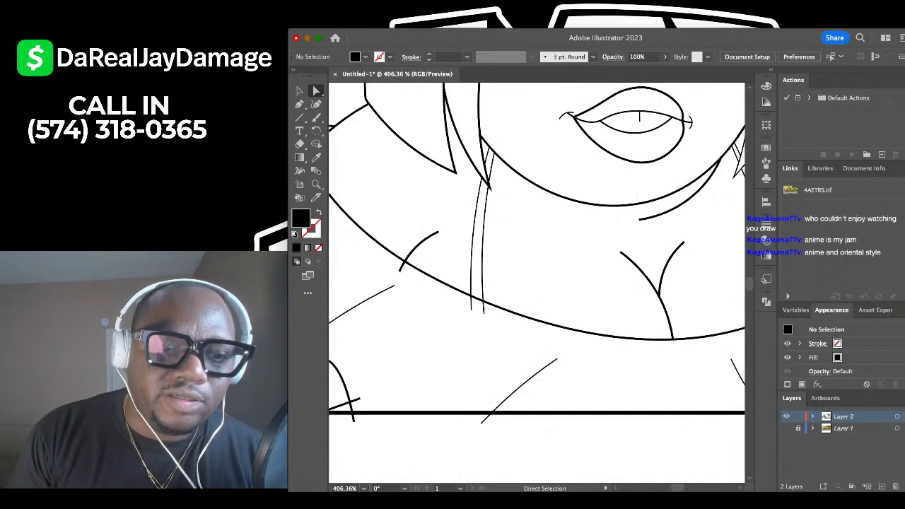
scroll(427, 317, left, 2)
click(453, 277)
scroll(452, 340, down, 3)
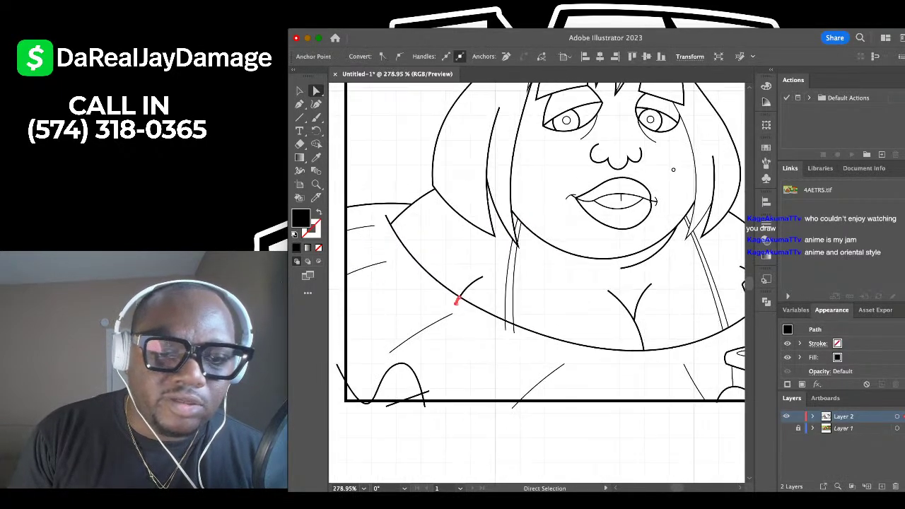
scroll(537, 283, left, 2)
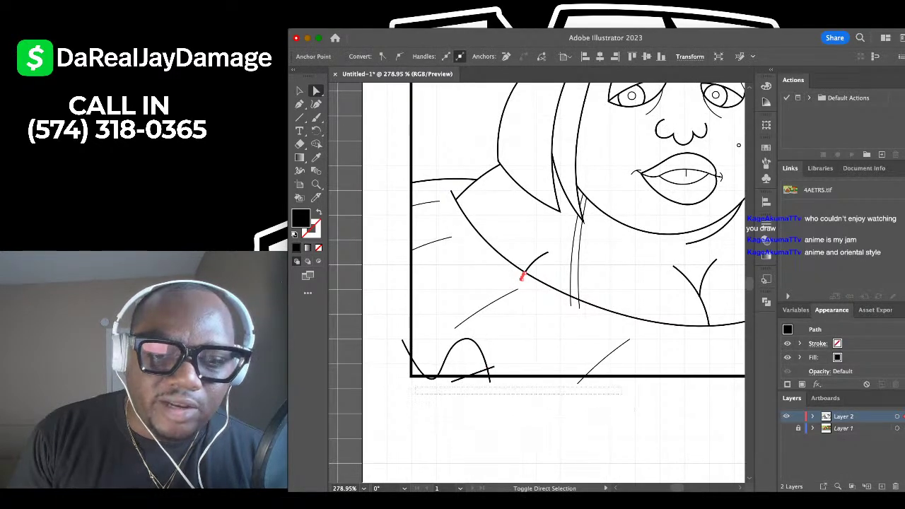
drag(415, 382, 618, 394)
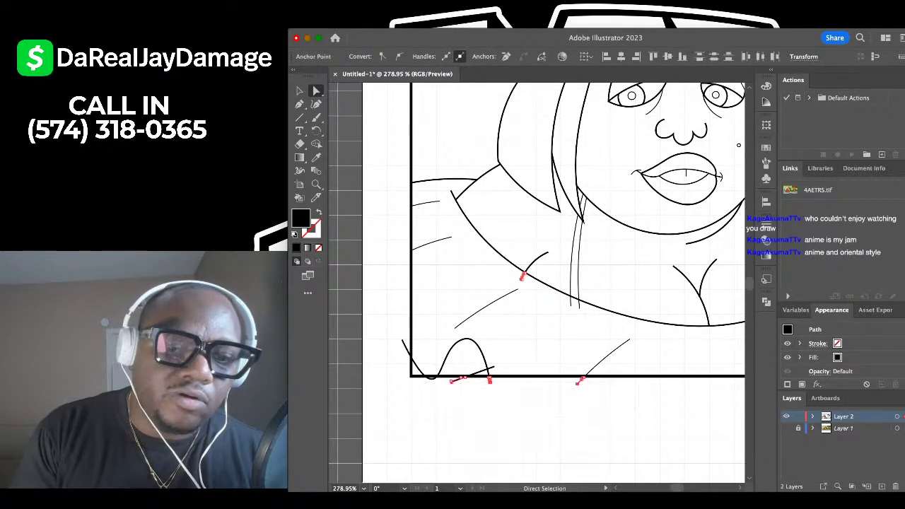
key(Delete)
Delete the curve segments outside the panel's lower-left corner and the short line's end extending past the finger arch.
scroll(453, 364, up, 4)
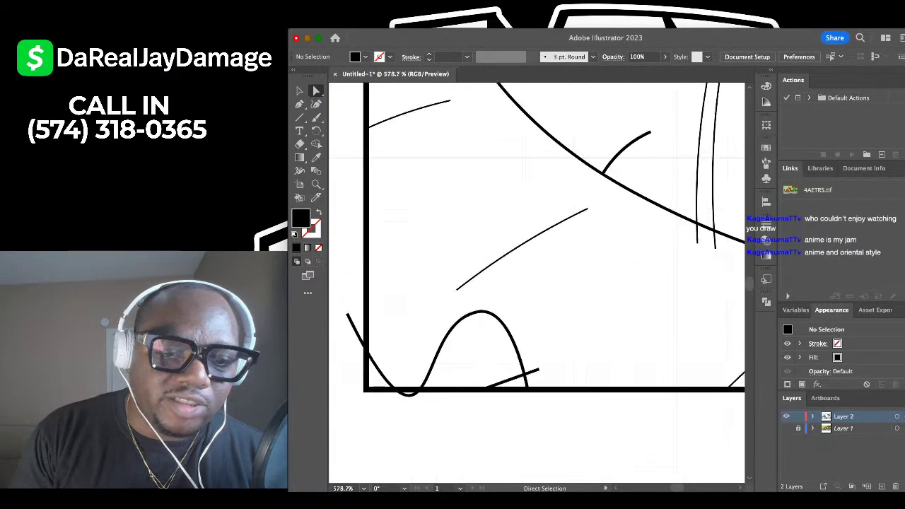
click(410, 393)
shift+click(355, 329)
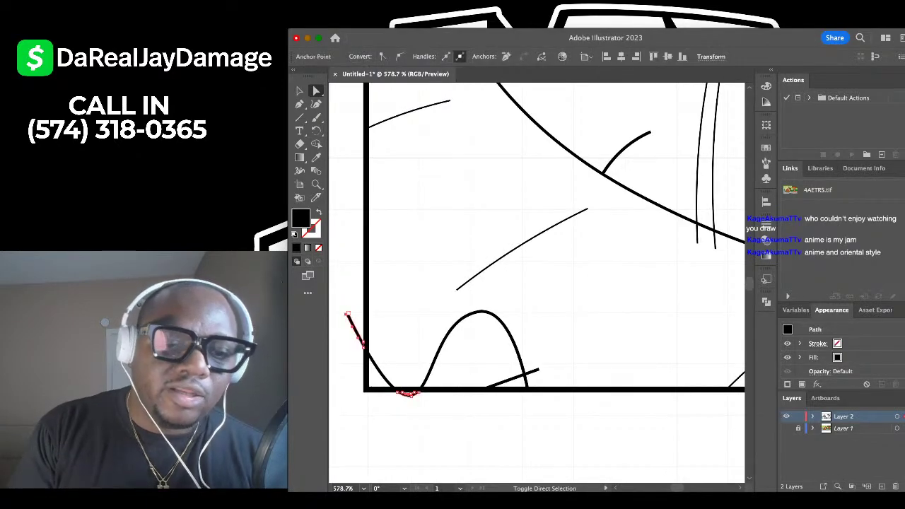
key(Delete)
click(533, 370)
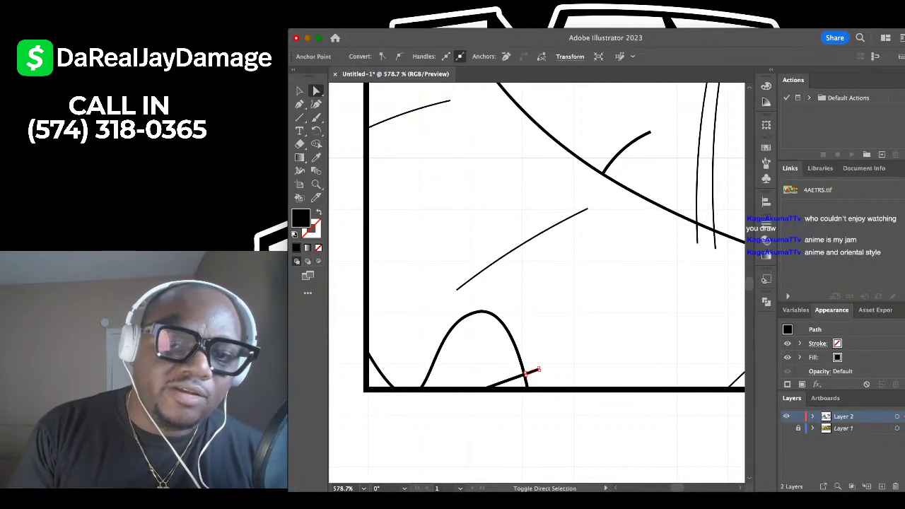
key(Delete)
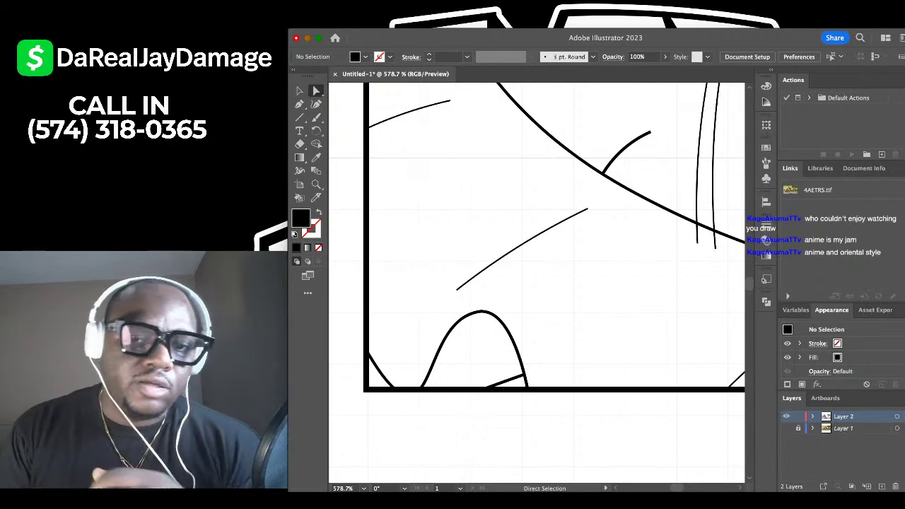
Delete the ends of the two left strap lines that overshoot the first woman's neckline.
scroll(533, 369, down, 5)
scroll(706, 291, up, 2)
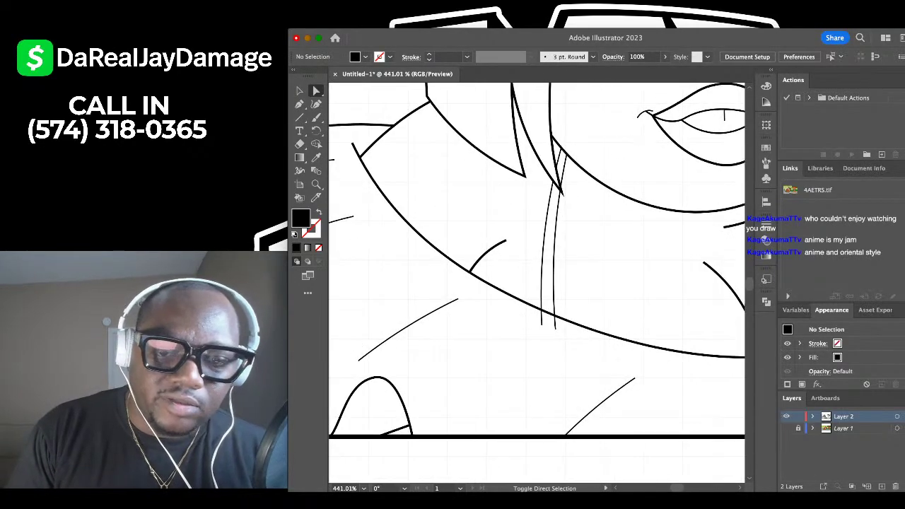
shift+click(542, 323)
shift+click(556, 328)
key(Delete)
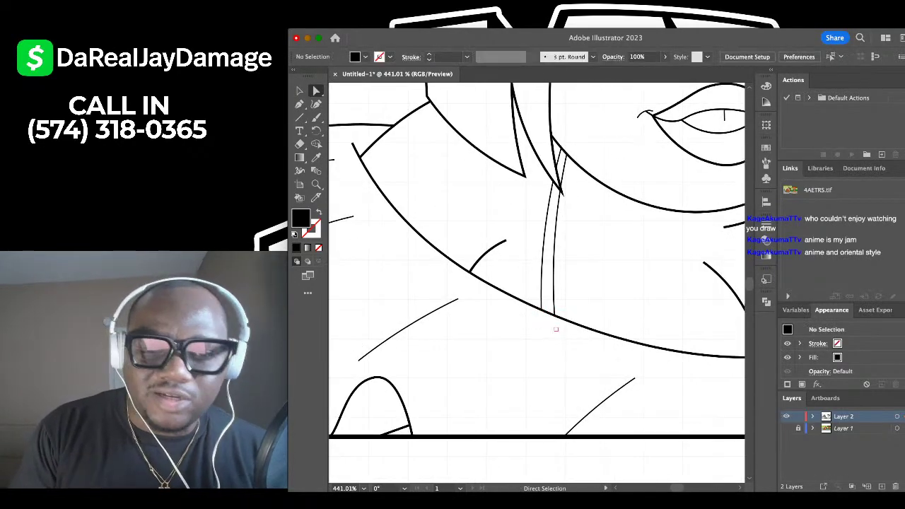
Examine the first woman's face, chest and cup linework, and the second woman's hair, for remaining overshooting lines.
scroll(704, 150, down, 2)
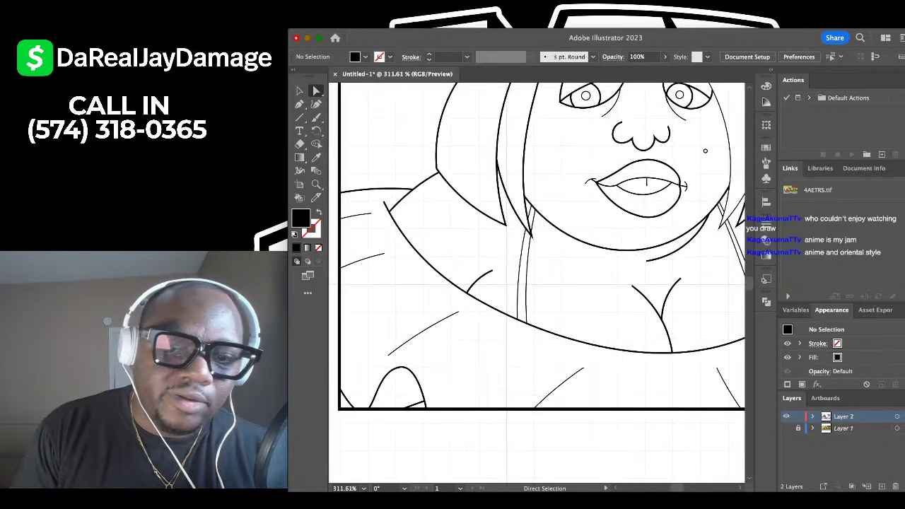
scroll(507, 329, down, 3)
scroll(507, 329, right, 2)
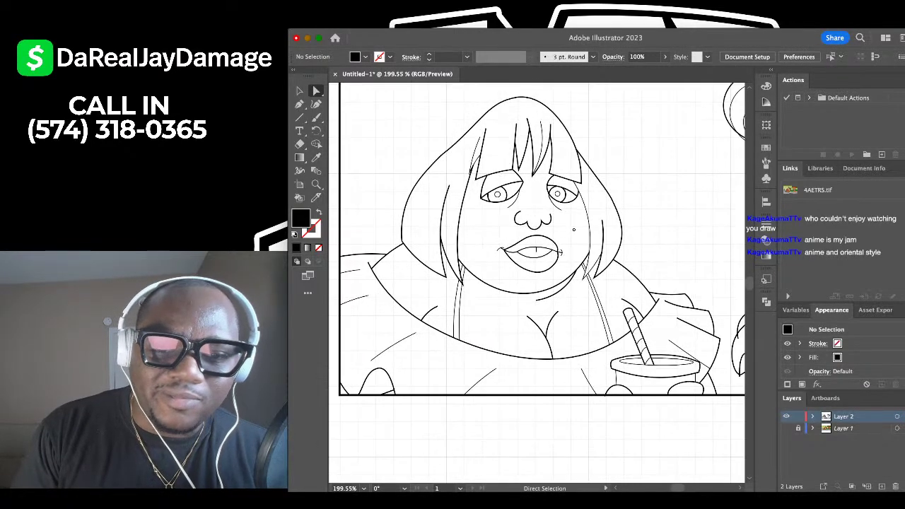
scroll(452, 325, up, 1)
scroll(452, 325, down, 2)
scroll(607, 353, up, 5)
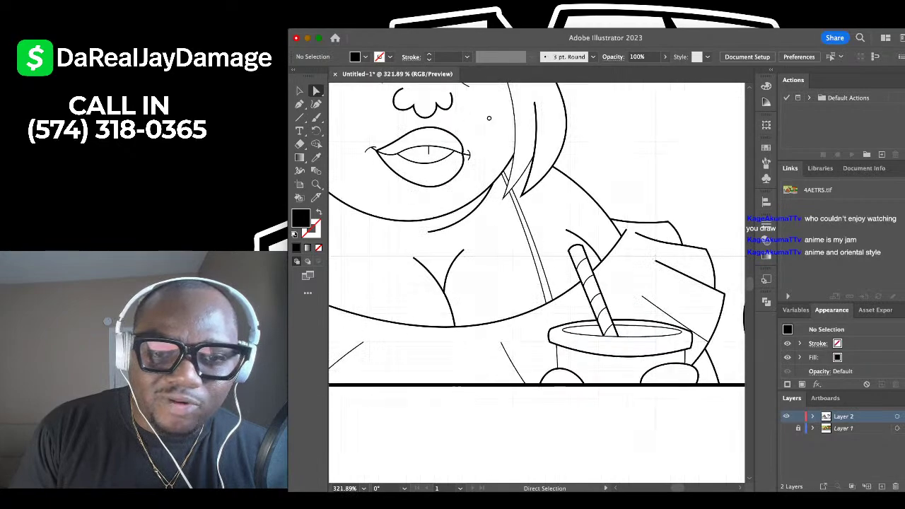
scroll(599, 265, down, 3)
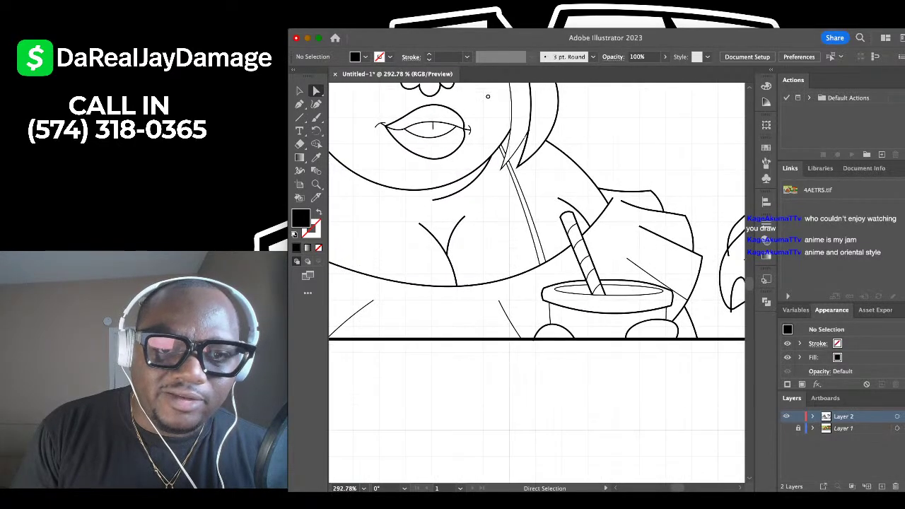
scroll(488, 190, down, 1)
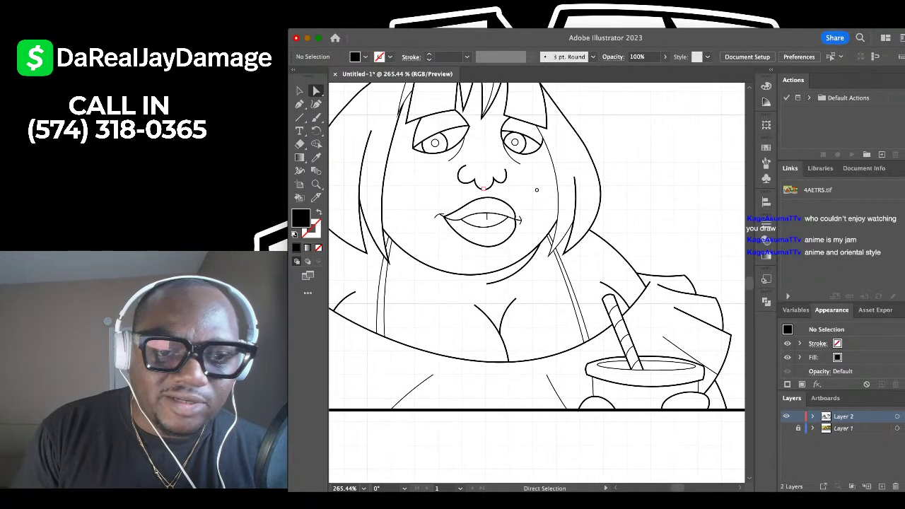
scroll(484, 190, up, 3)
scroll(485, 190, down, 2)
scroll(485, 189, up, 1)
scroll(490, 201, down, 3)
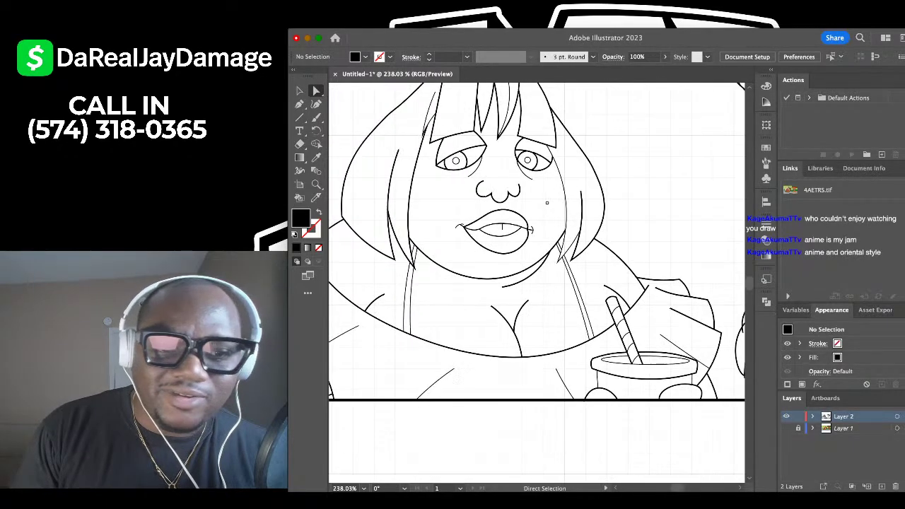
scroll(490, 202, left, 1)
scroll(490, 202, right, 5)
scroll(558, 163, right, 4)
scroll(559, 163, up, 3)
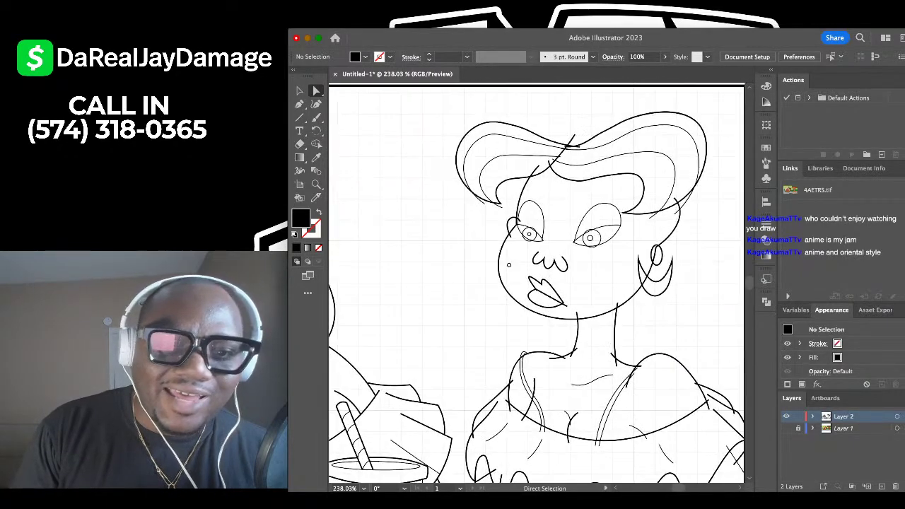
scroll(558, 163, up, 8)
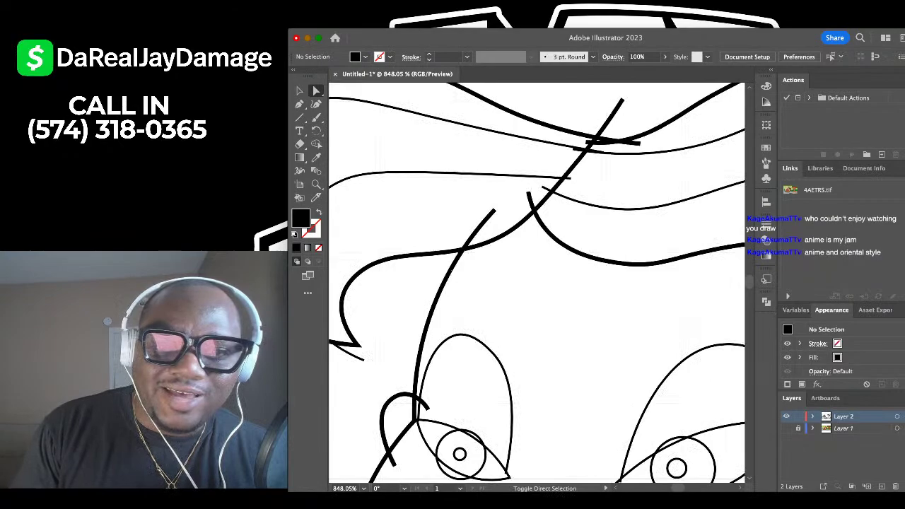
click(606, 139)
scroll(609, 146, up, 4)
scroll(610, 146, up, 3)
scroll(610, 146, down, 3)
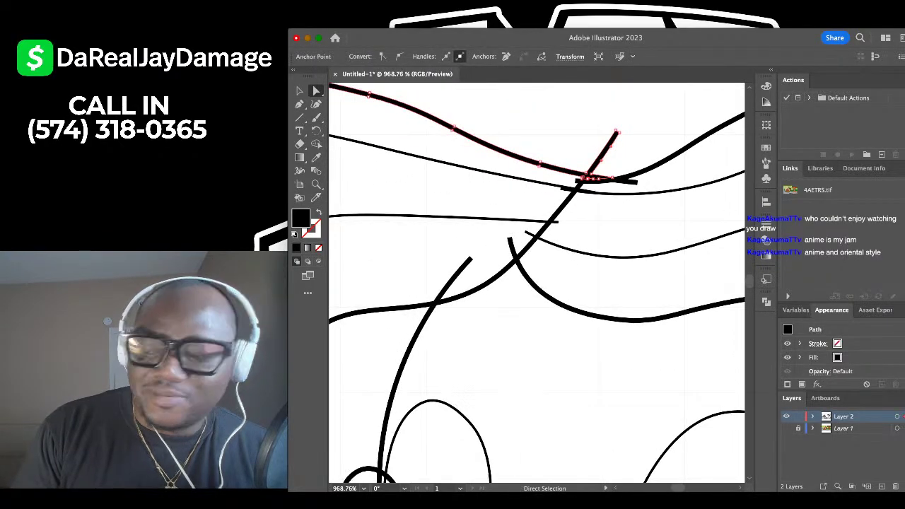
key(super+shift+a)
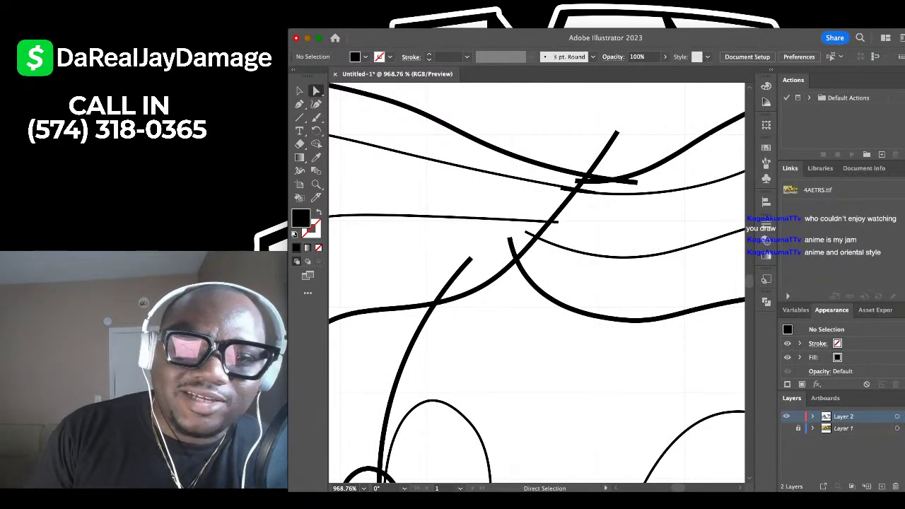
Delete the ends of the second woman's forehead line, fringe and hair strands that cross the diagonal hair parting, plus the overlapping outline segments.
scroll(595, 191, up, 2)
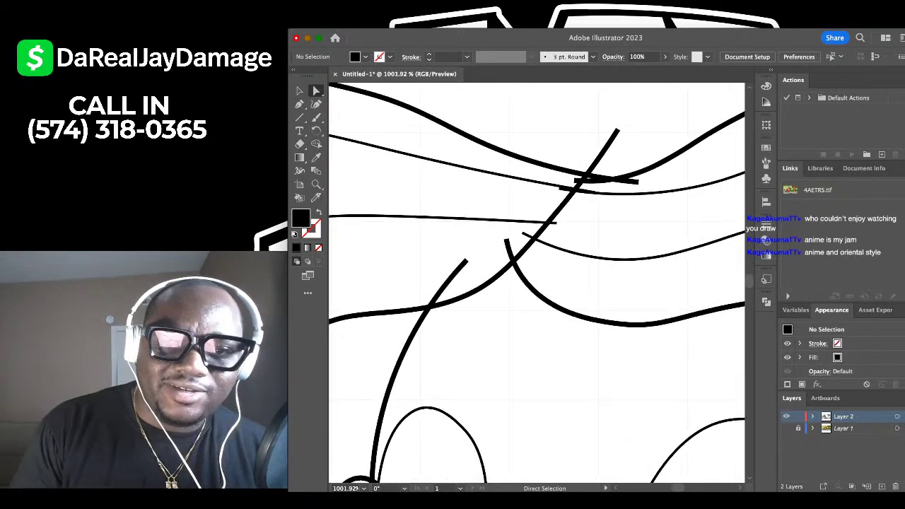
shift+click(466, 259)
shift+click(508, 239)
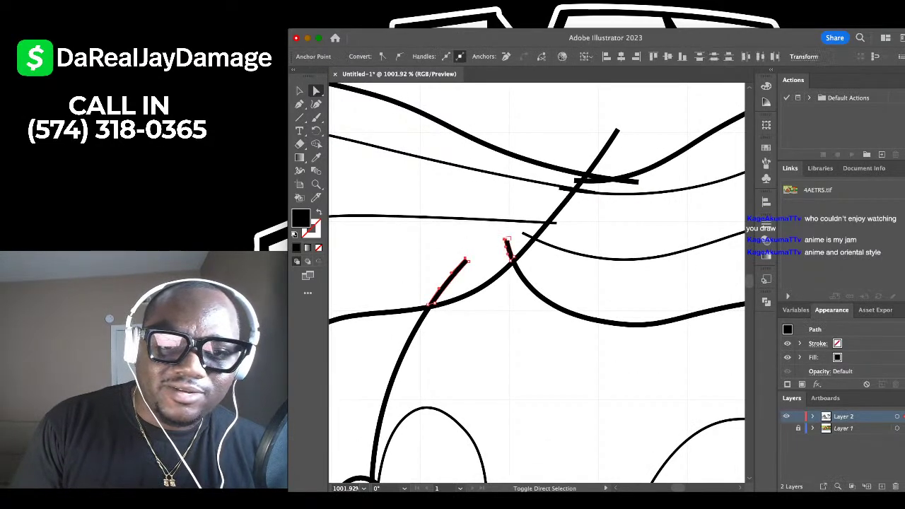
scroll(543, 244, up, 5)
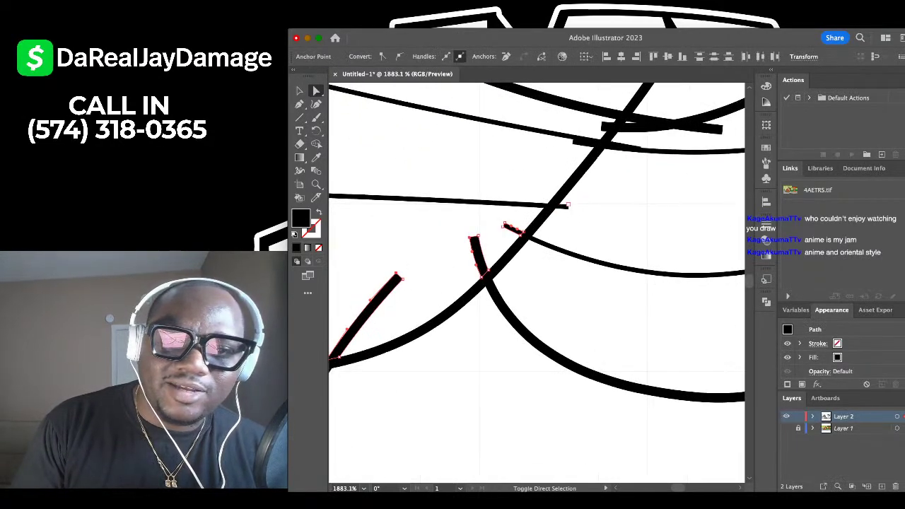
scroll(580, 161, up, 2)
scroll(536, 283, up, 2)
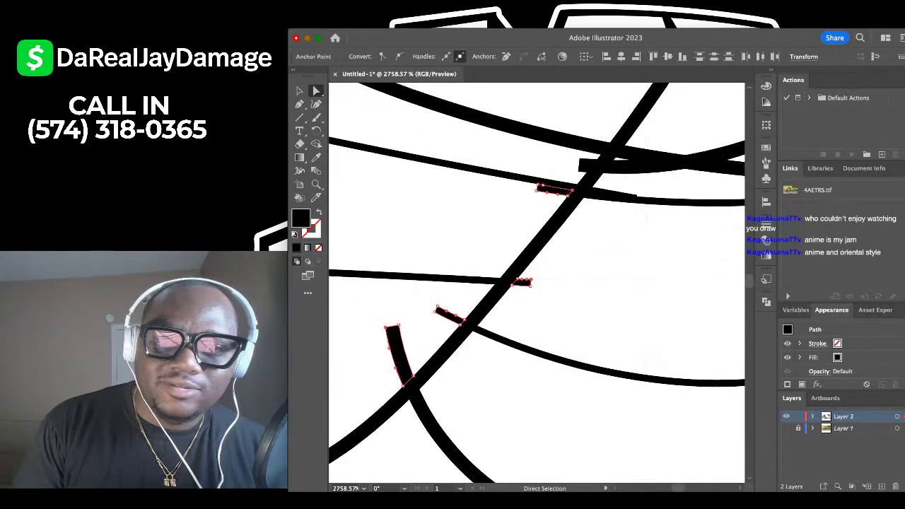
shift+click(634, 201)
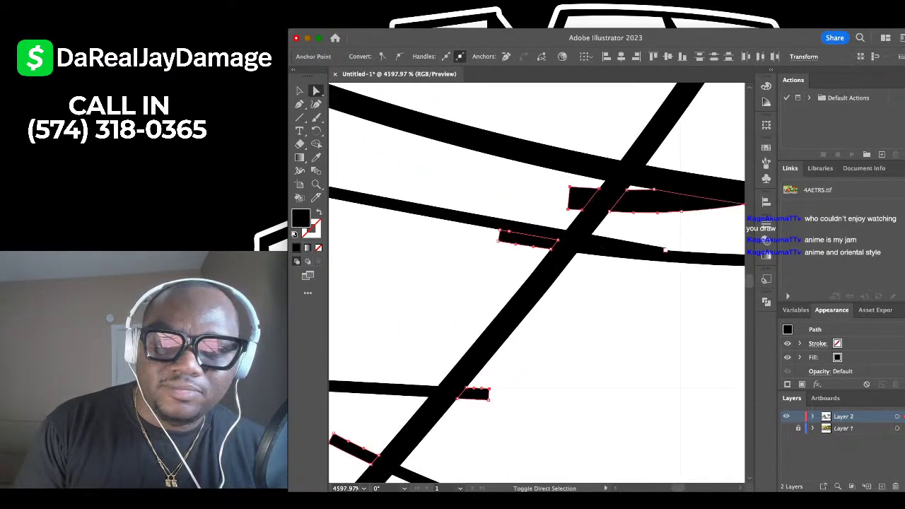
key(Delete)
Delete the overshooting end of the left hair outline past the dip where it meets the right outline.
scroll(536, 283, down, 2)
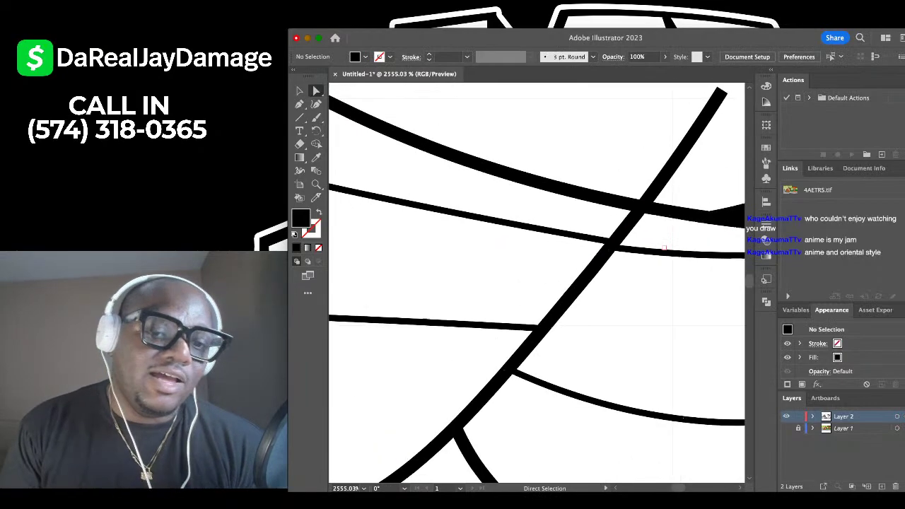
scroll(663, 249, down, 4)
scroll(665, 249, right, 1)
scroll(668, 250, up, 2)
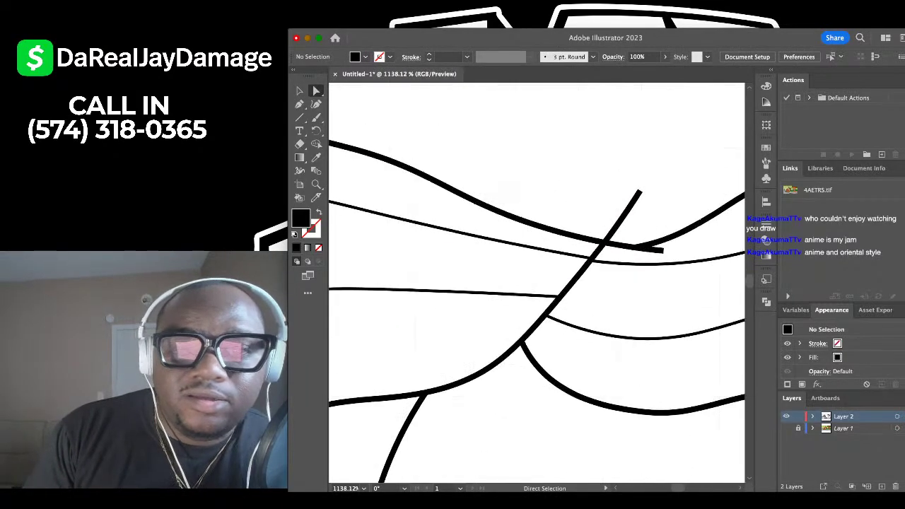
click(599, 229)
click(626, 214)
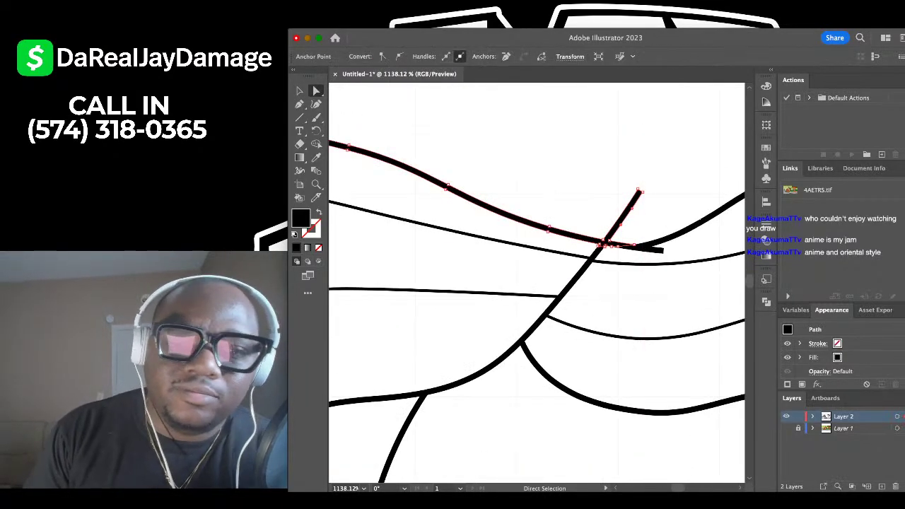
click(657, 222)
click(655, 249)
key(Delete)
key(Delete)
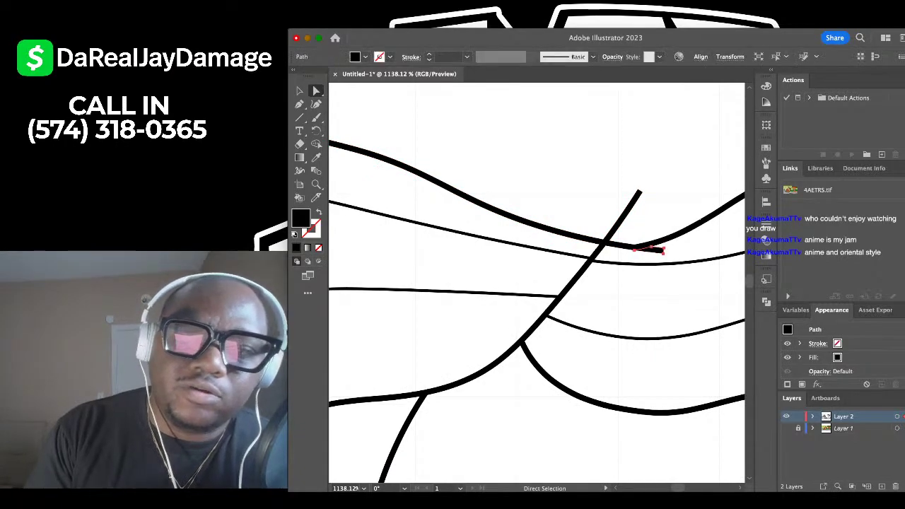
Delete the ends of the two inner strand lines that overshoot the lower outline of the second woman's left hair swoop.
scroll(652, 251, up, 4)
scroll(650, 263, down, 10)
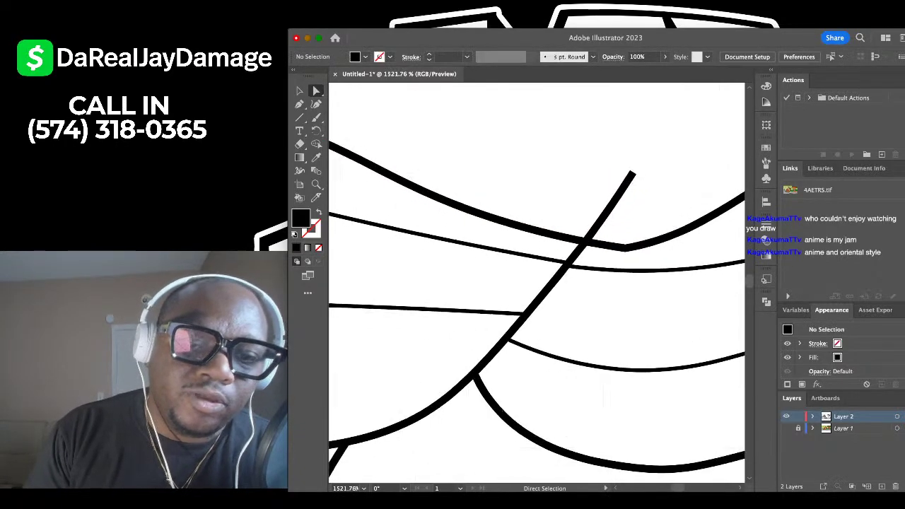
scroll(484, 389, up, 4)
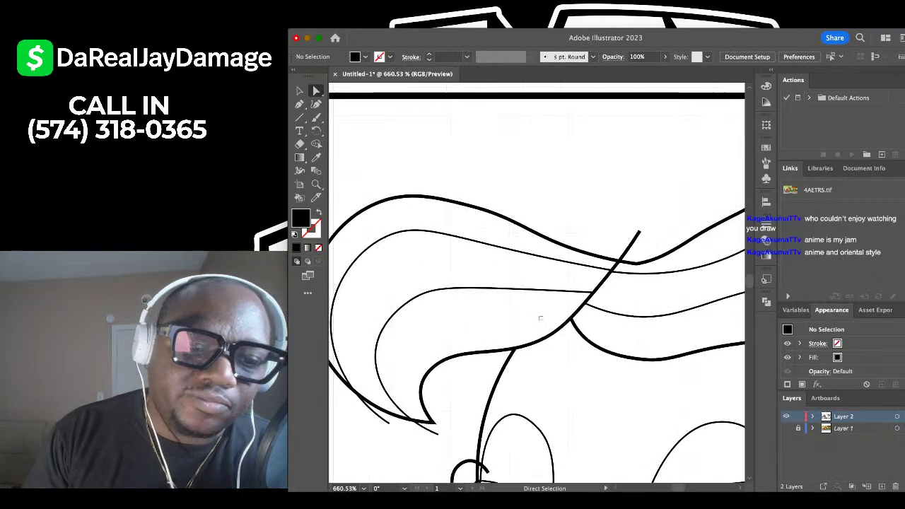
click(463, 343)
key(Delete)
key(Delete)
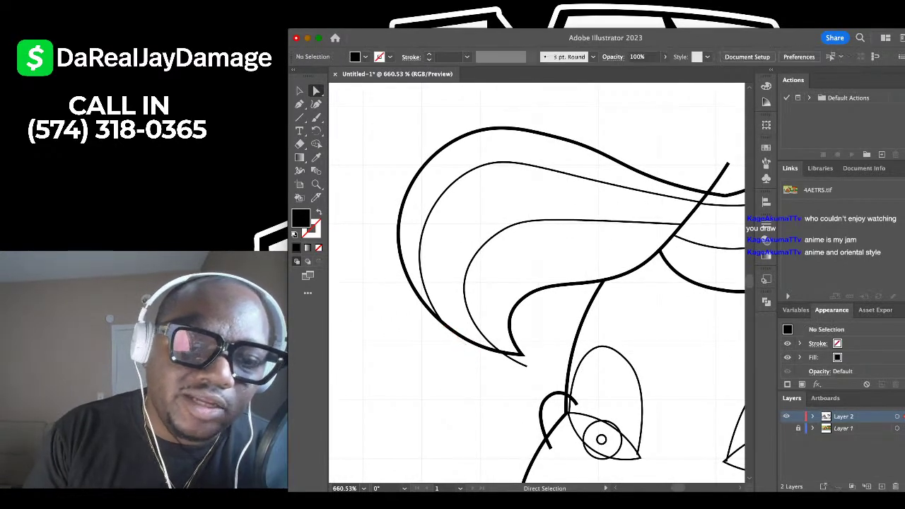
click(522, 364)
key(Delete)
key(Delete)
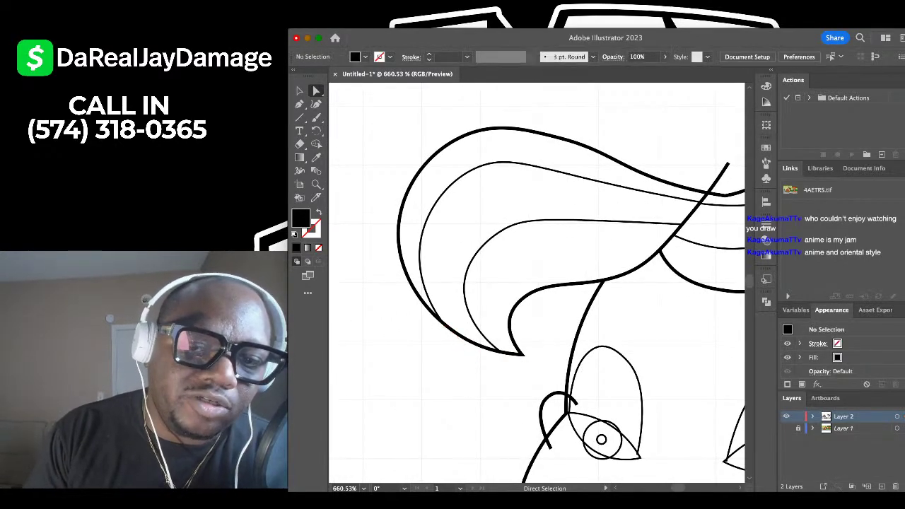
Select the outlined segment that forms the diagonal parting line's overshooting end above the second woman's hair outline.
scroll(580, 315, up, 3)
scroll(580, 314, right, 3)
scroll(656, 238, up, 8)
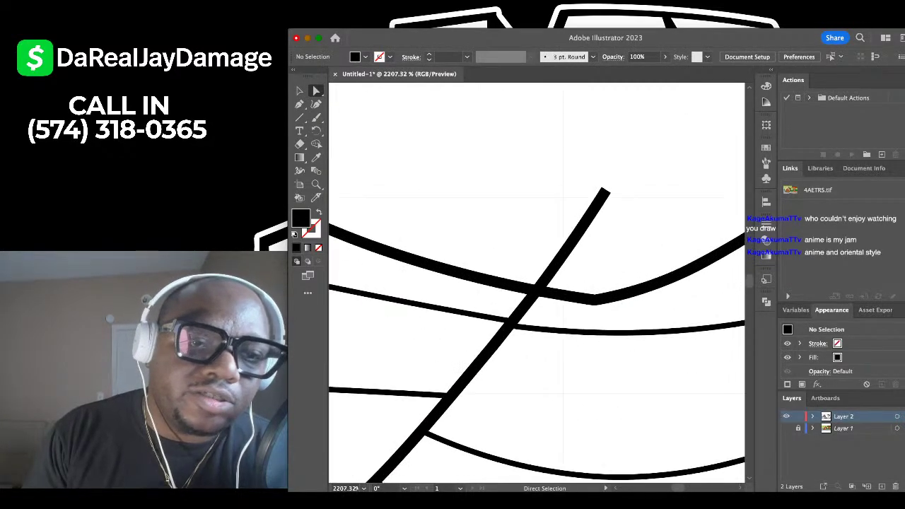
scroll(592, 207, down, 2)
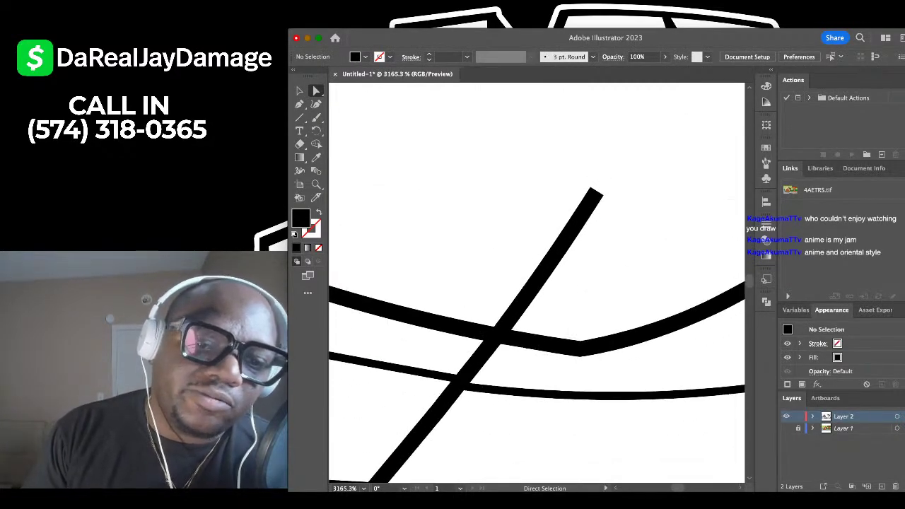
click(588, 208)
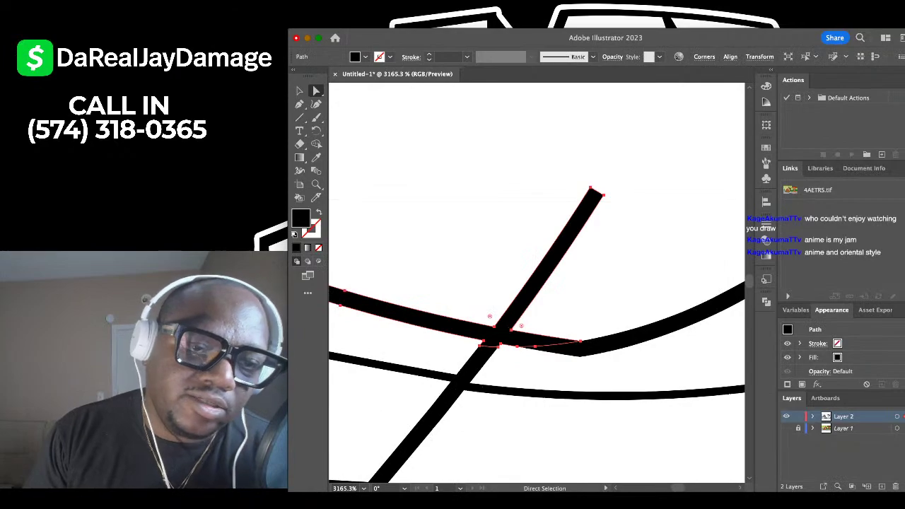
scroll(541, 275, down, 4)
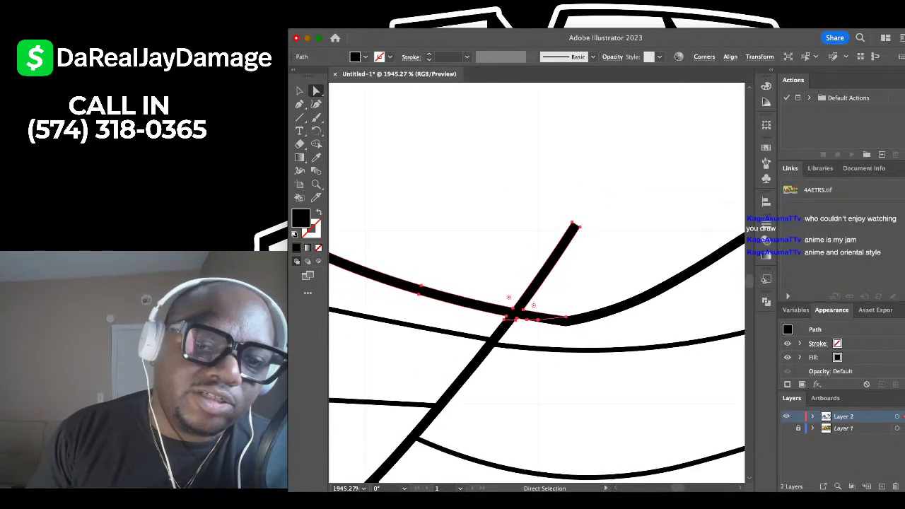
scroll(536, 270, up, 1)
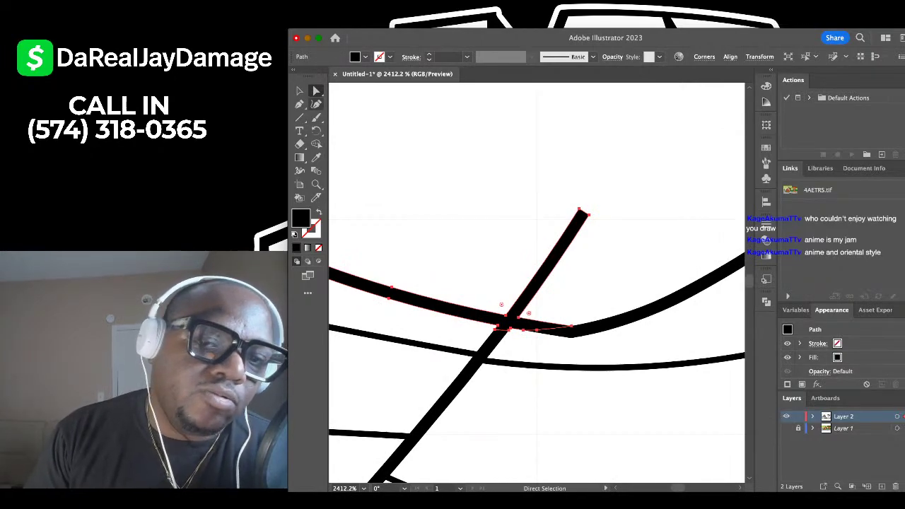
key(super+shift+a)
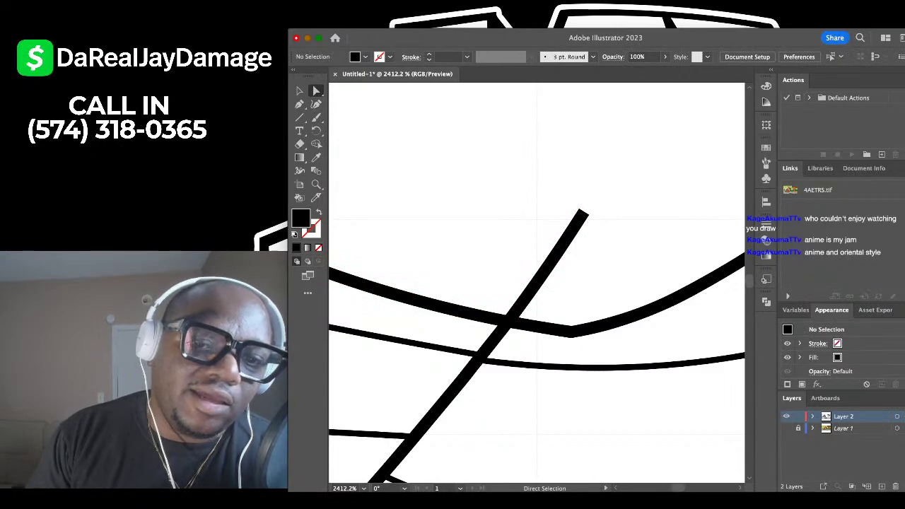
click(540, 276)
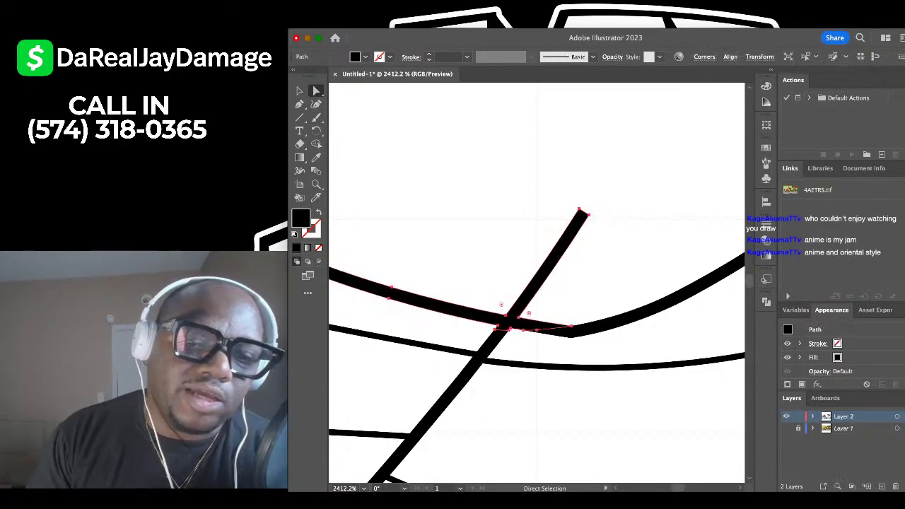
scroll(564, 251, down, 5)
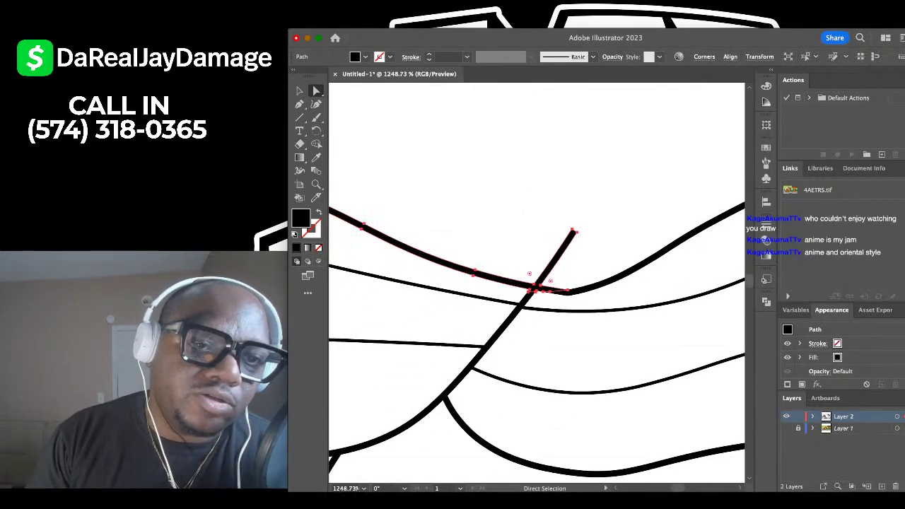
Try to erase the parting line's overshooting end above the hair outline with the Eraser, and undo the erasure.
key(shift+e)
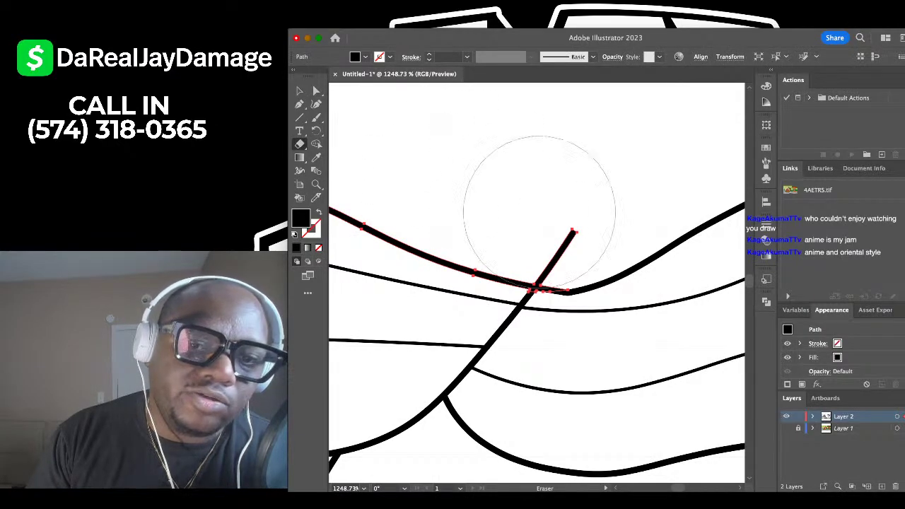
drag(549, 205, 518, 182)
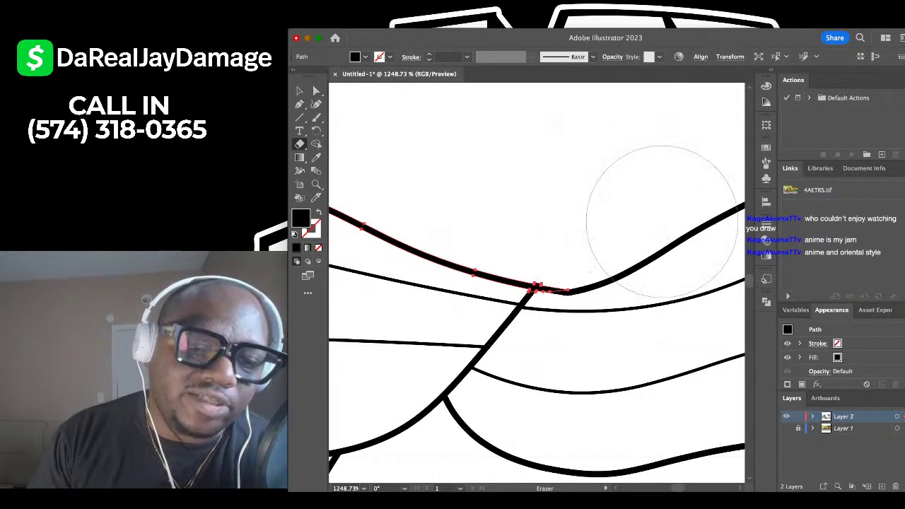
key(super+z)
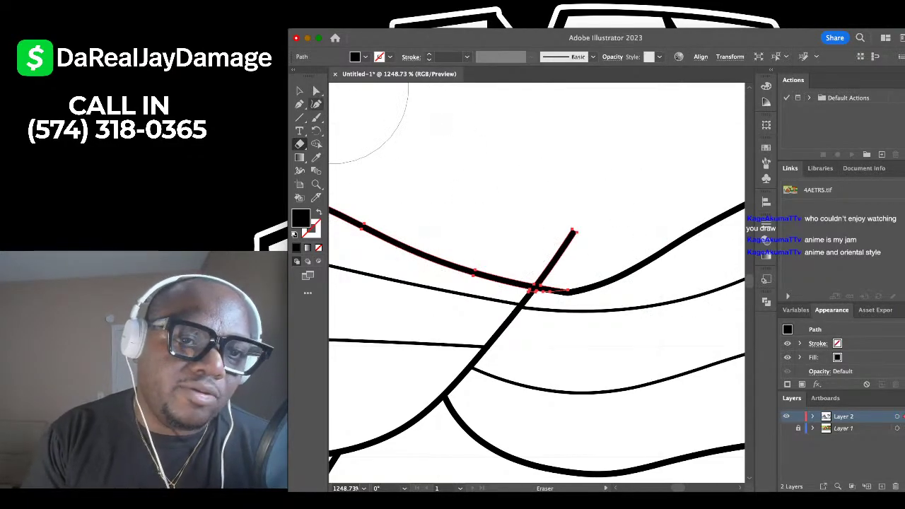
Remove the anchor points of the parting line's overshooting end with the Curvature tool so the line stops at the hair outline.
click(316, 103)
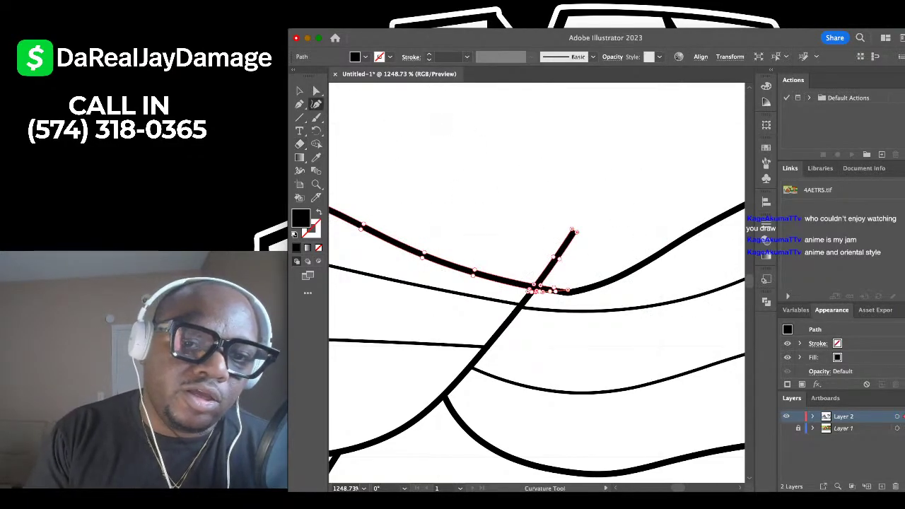
scroll(585, 247, up, 5)
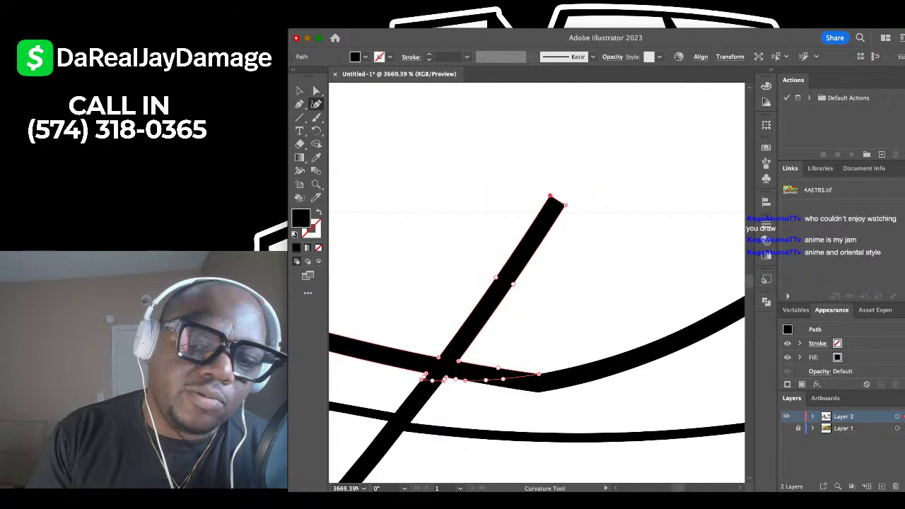
key(Delete)
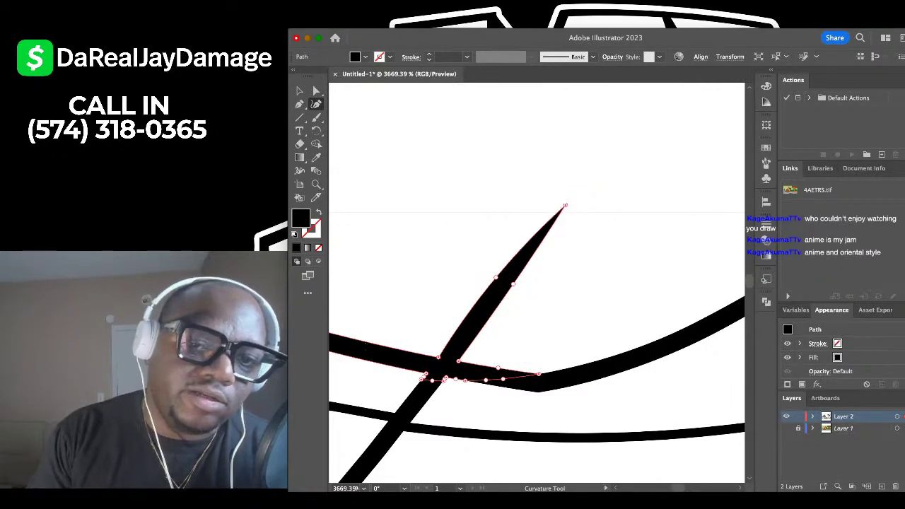
key(Delete)
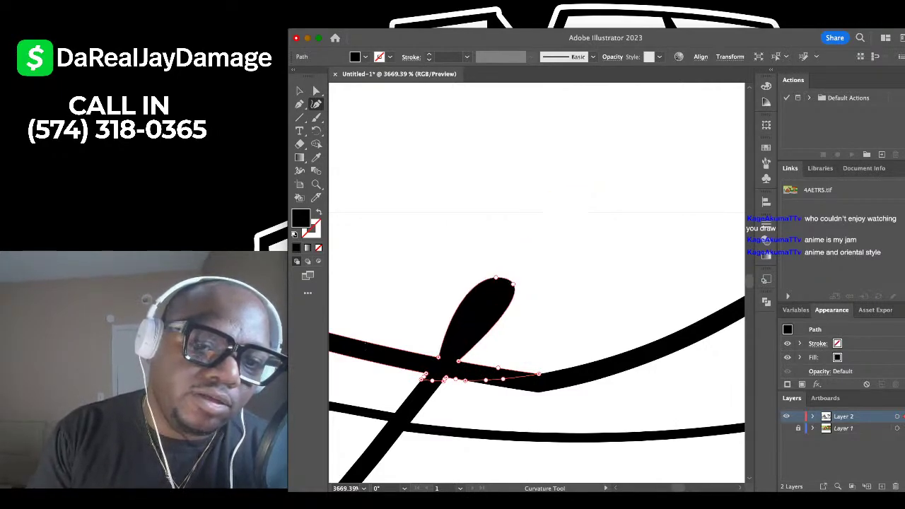
key(Delete)
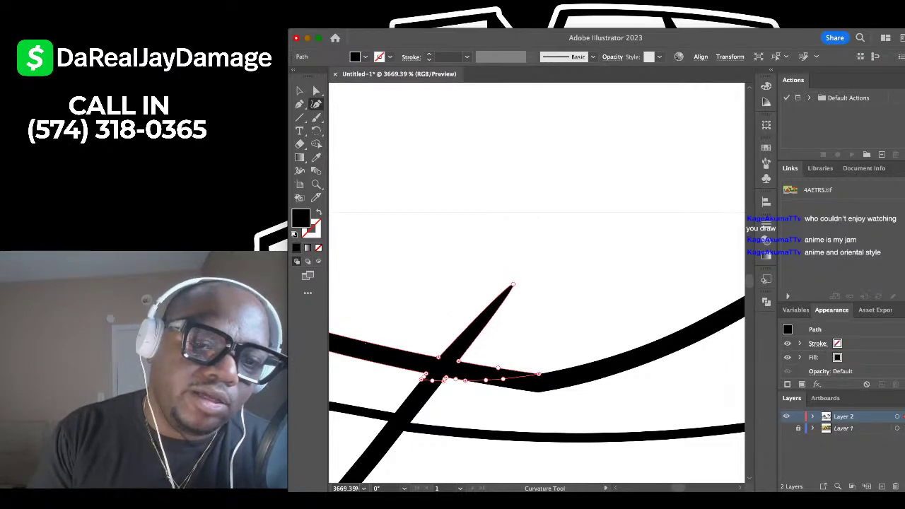
key(Delete)
key(v)
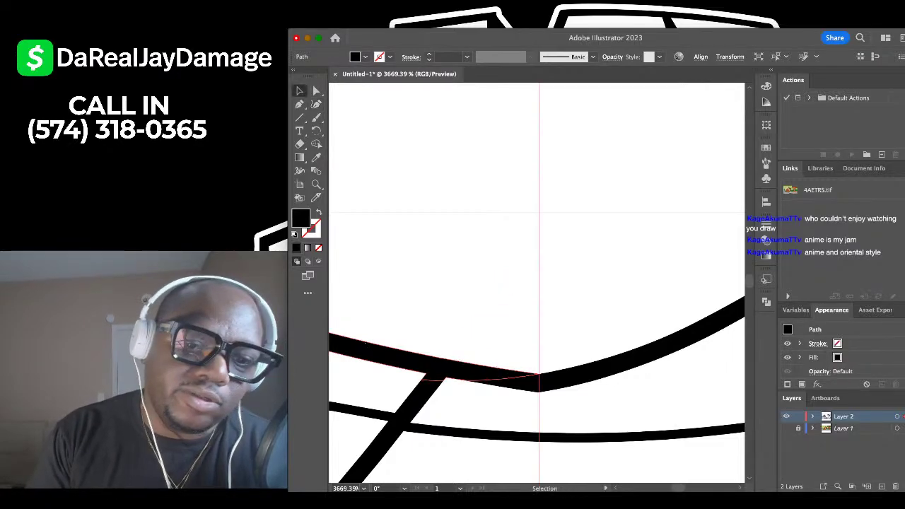
click(438, 176)
scroll(424, 173, down, 10)
scroll(537, 283, down, 4)
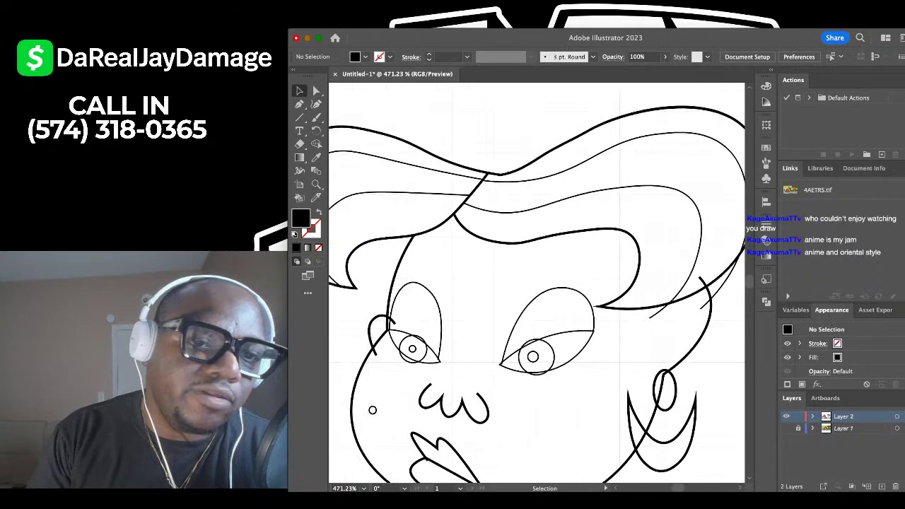
Delete the lower end of the second woman's left ear outline that crosses inside the cheek line.
key(a)
scroll(388, 289, up, 6)
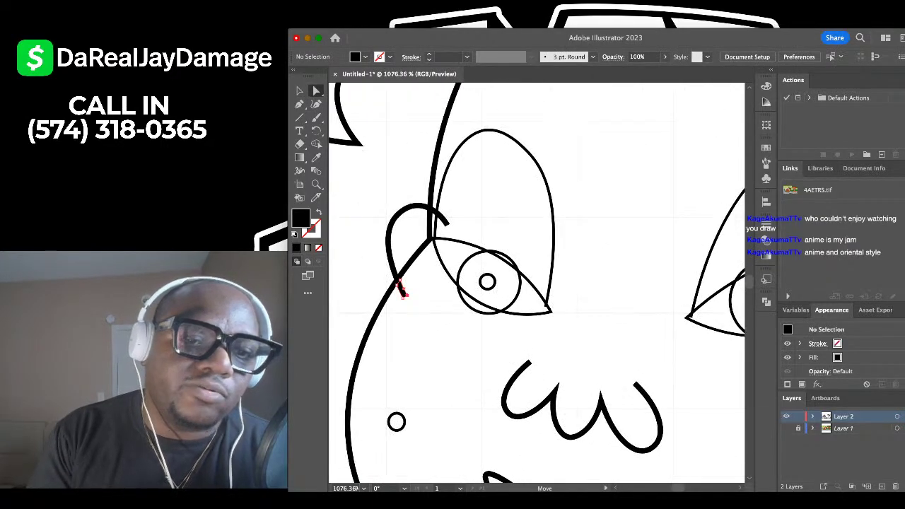
click(404, 293)
key(Delete)
key(Delete)
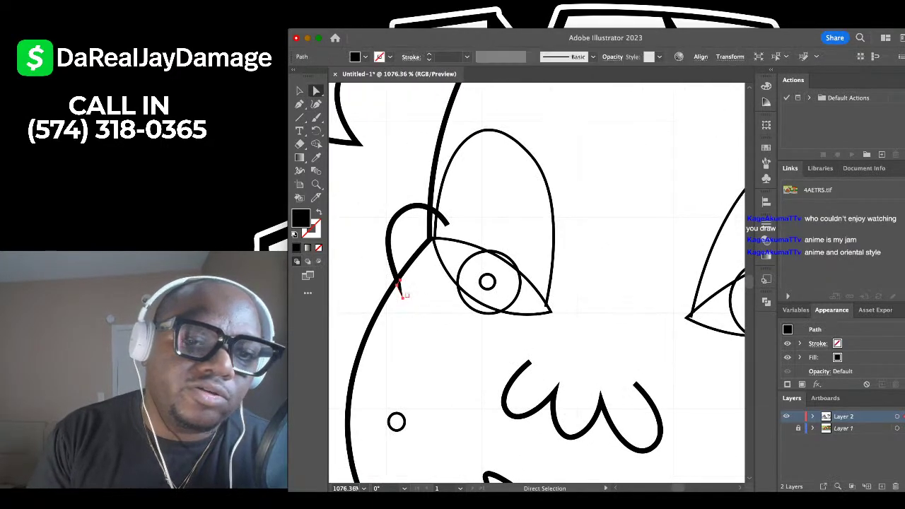
Delete the upper end of the left ear outline that crosses the forehead line, including the remnant beside the eyelid arc.
scroll(488, 216, up, 4)
click(387, 225)
key(Delete)
key(Delete)
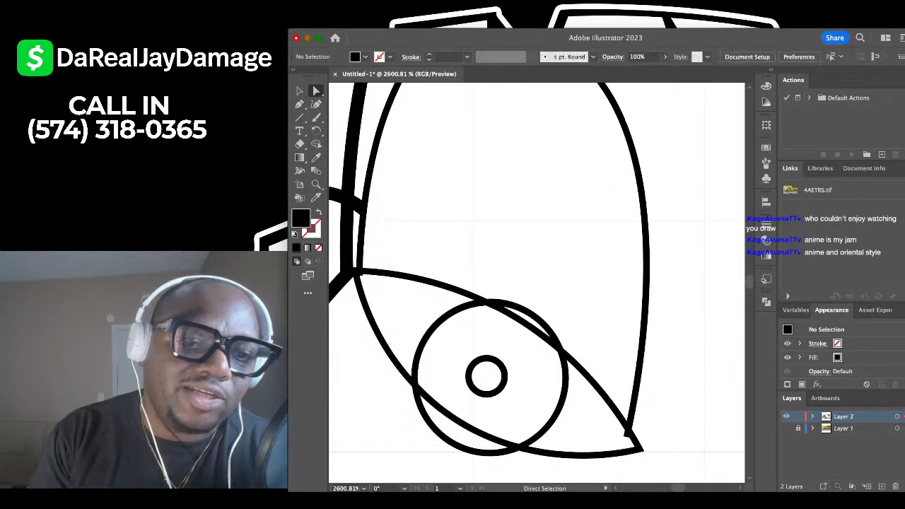
scroll(396, 219, left, 2)
scroll(421, 208, up, 3)
click(429, 198)
key(Delete)
key(Delete)
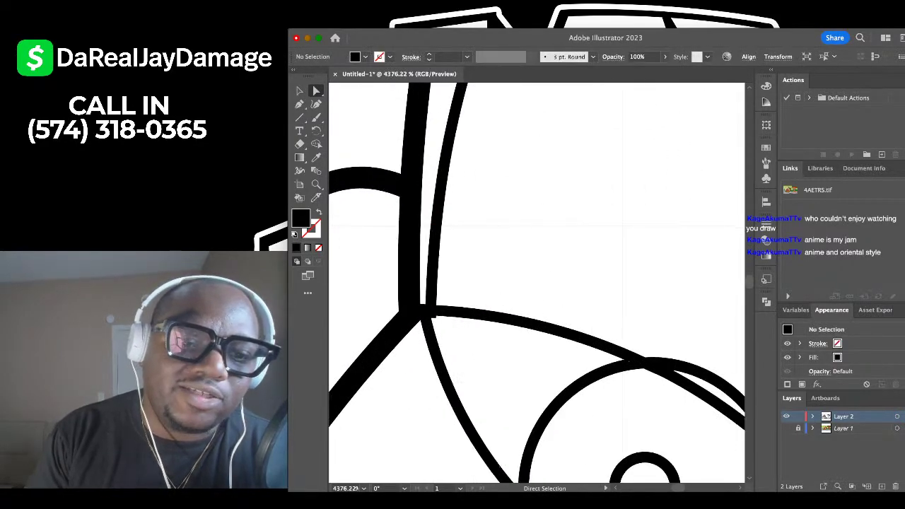
Delete the small tip of the left eyelid arc that overshoots the upper lash line at the eye corner beside the face outline.
scroll(433, 195, down, 5)
scroll(430, 205, up, 4)
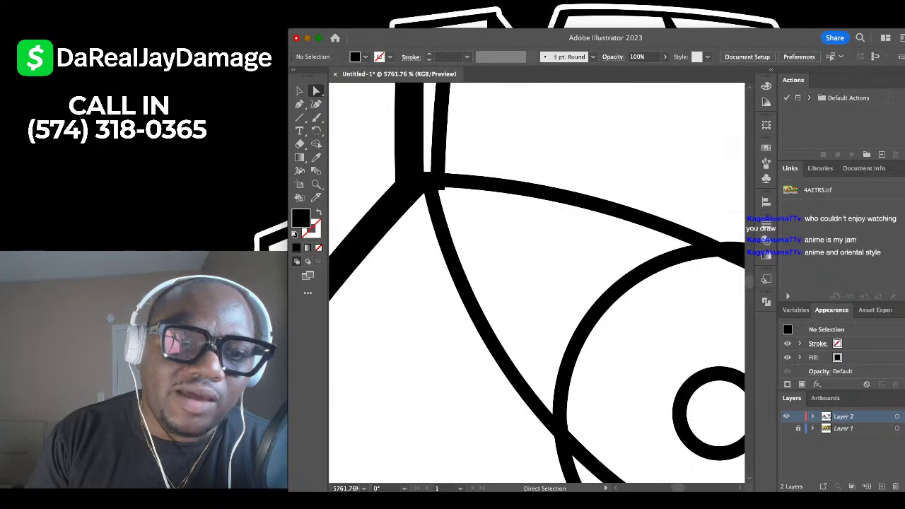
scroll(455, 190, up, 3)
click(431, 188)
key(Delete)
key(Delete)
scroll(436, 190, down, 4)
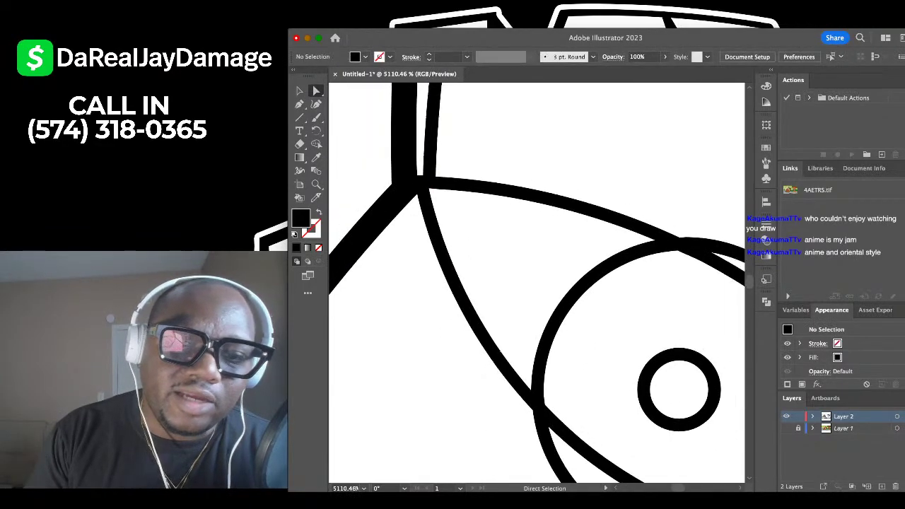
Delete the left iris segments outside the upper and lower eye lines, plus the eyelid arc end overshooting the corner nearest the nose.
scroll(536, 283, down, 2)
click(498, 317)
key(Delete)
key(Delete)
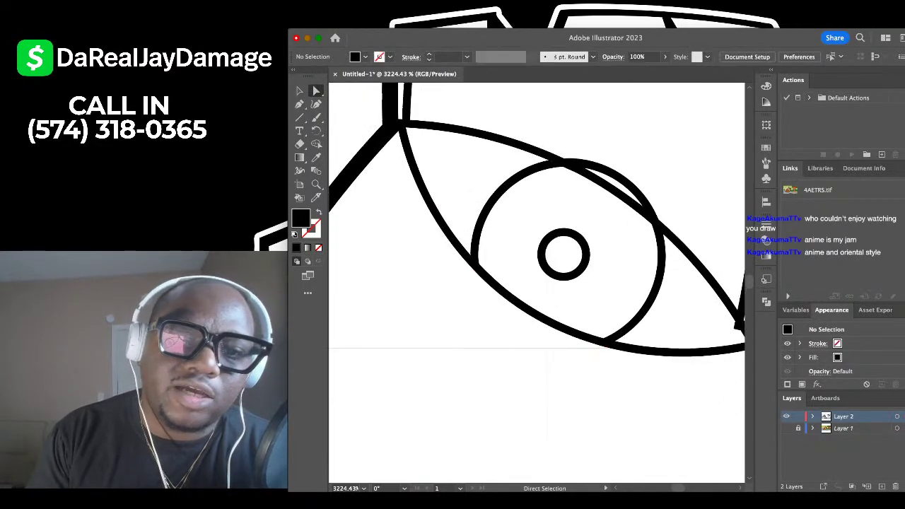
scroll(536, 282, down, 4)
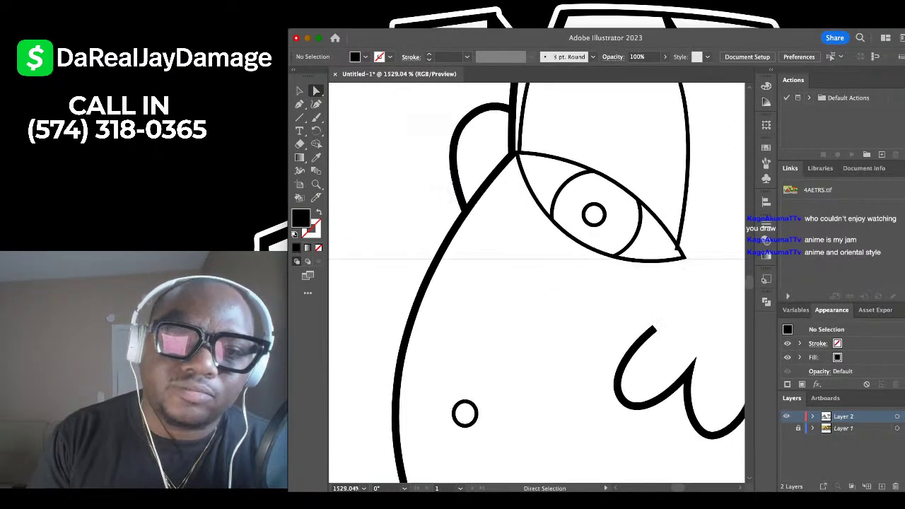
scroll(579, 215, right, 2)
scroll(579, 215, up, 4)
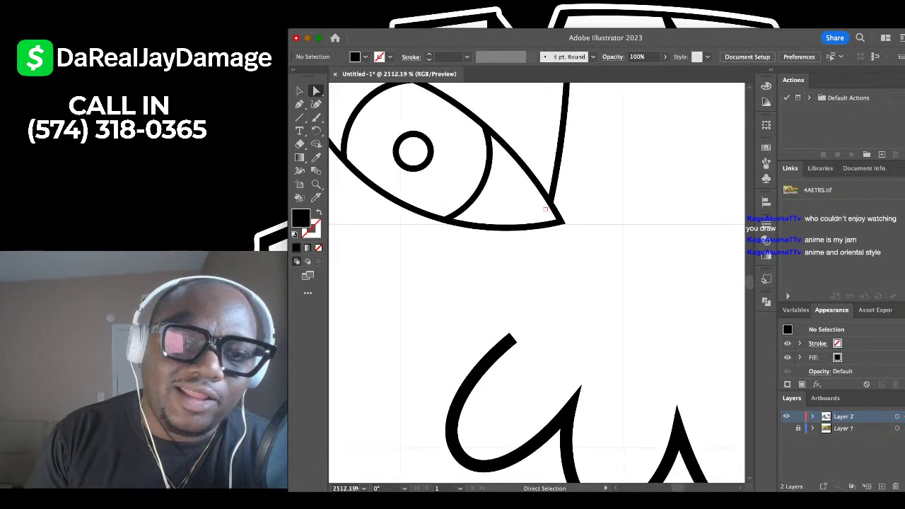
Delete the segments of the second woman's right iris that extend above the upper and below the lower eye lines.
scroll(548, 204, down, 3)
scroll(536, 283, right, 2)
scroll(624, 229, up, 2)
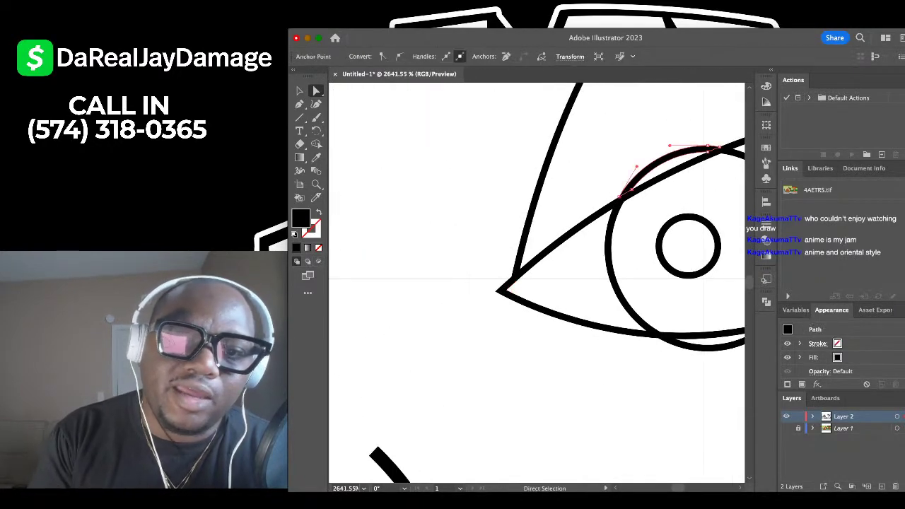
scroll(538, 283, right, 3)
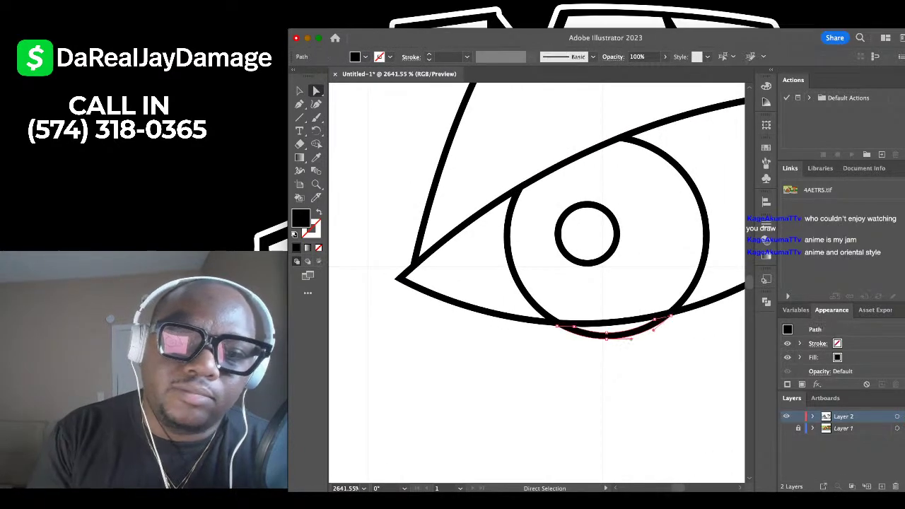
scroll(606, 323, down, 3)
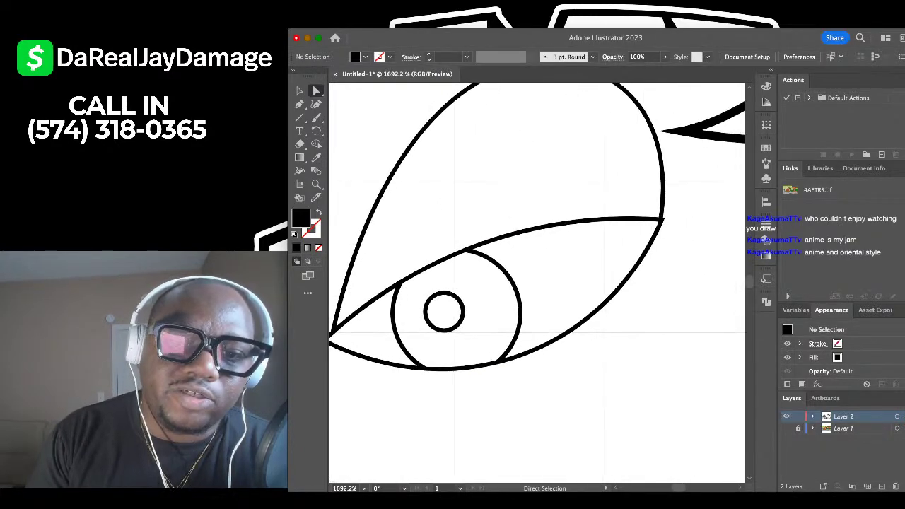
Delete the tip of the right eyelid arc that overshoots the upper eye line at the outer corner.
scroll(668, 216, up, 5)
scroll(629, 251, up, 5)
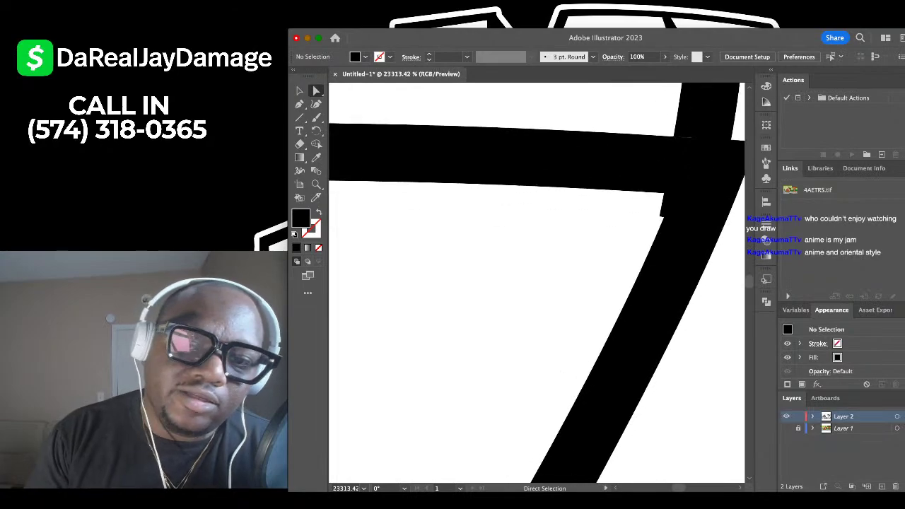
click(664, 217)
click(664, 206)
key(Delete)
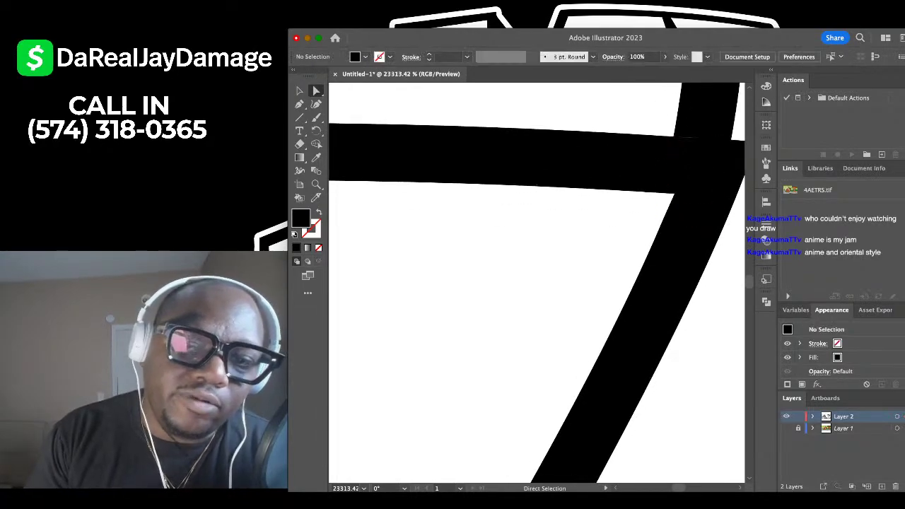
scroll(665, 201, down, 5)
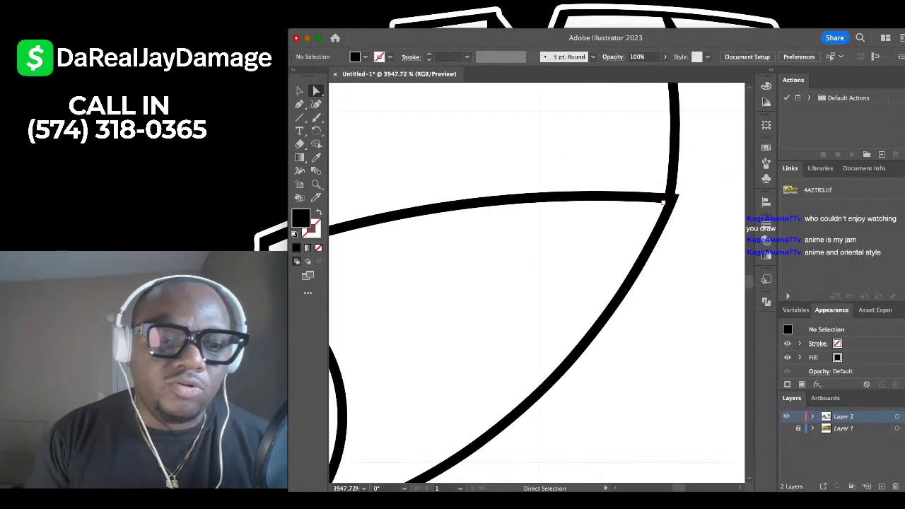
Delete the inner strand end below the right hair swoop and the upper end of the right face line that crosses into the hair.
scroll(663, 203, down, 8)
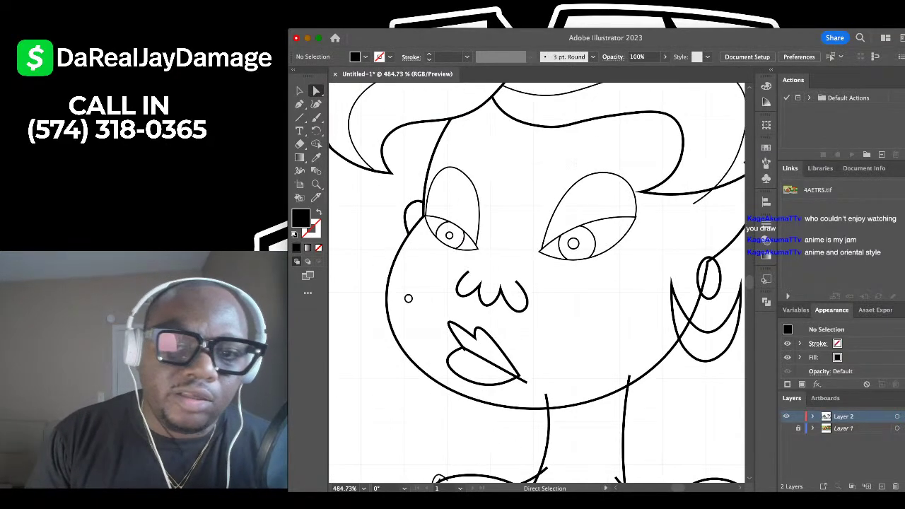
scroll(537, 283, up, 2)
scroll(537, 282, right, 2)
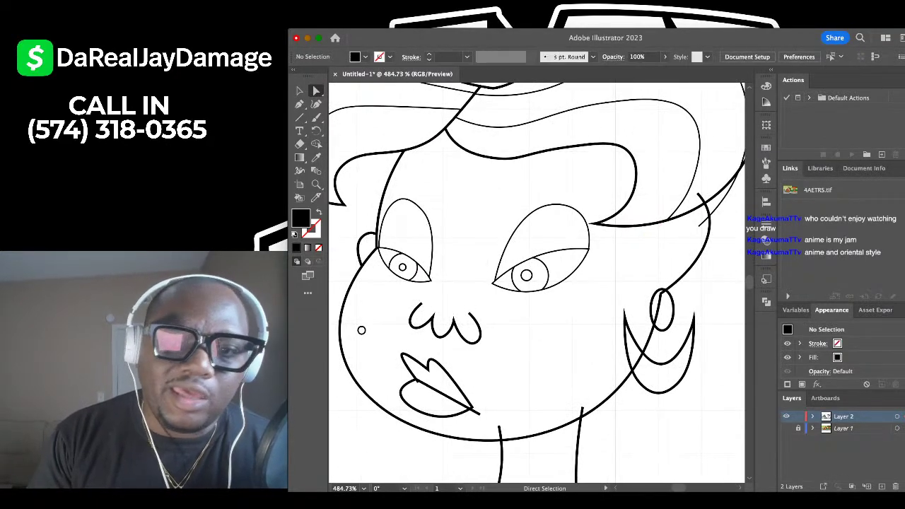
scroll(537, 283, right, 4)
scroll(537, 283, up, 3)
click(638, 243)
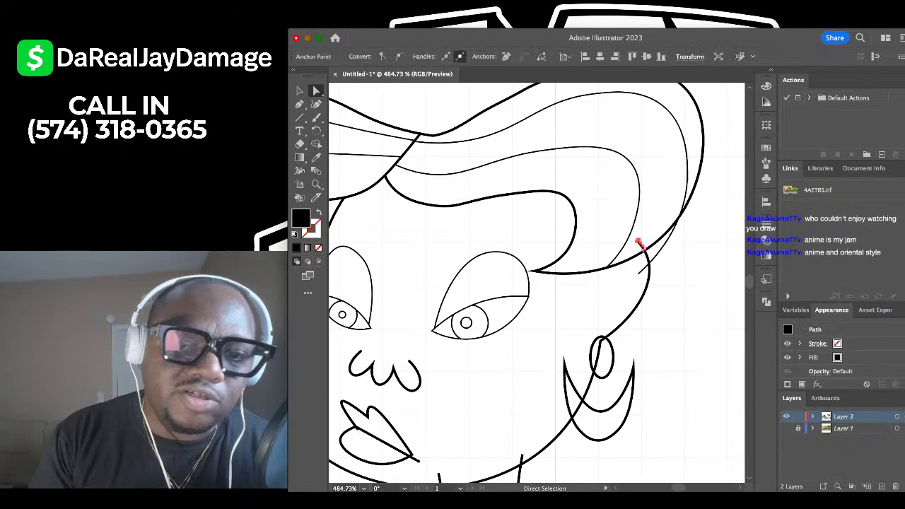
key(Delete)
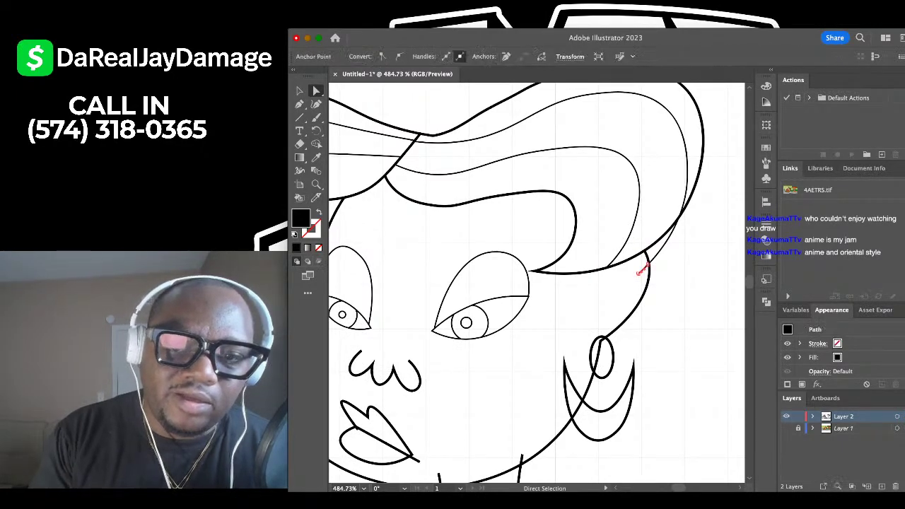
Delete the stray line below the back hair and the face-line segment inside the crescent of the earring.
scroll(640, 272, up, 2)
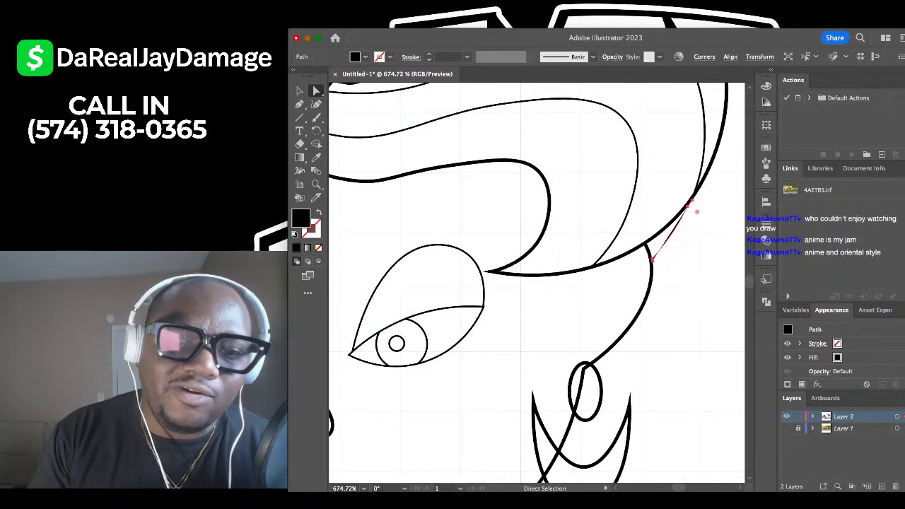
scroll(538, 283, down, 3)
scroll(537, 283, left, 2)
scroll(629, 350, up, 3)
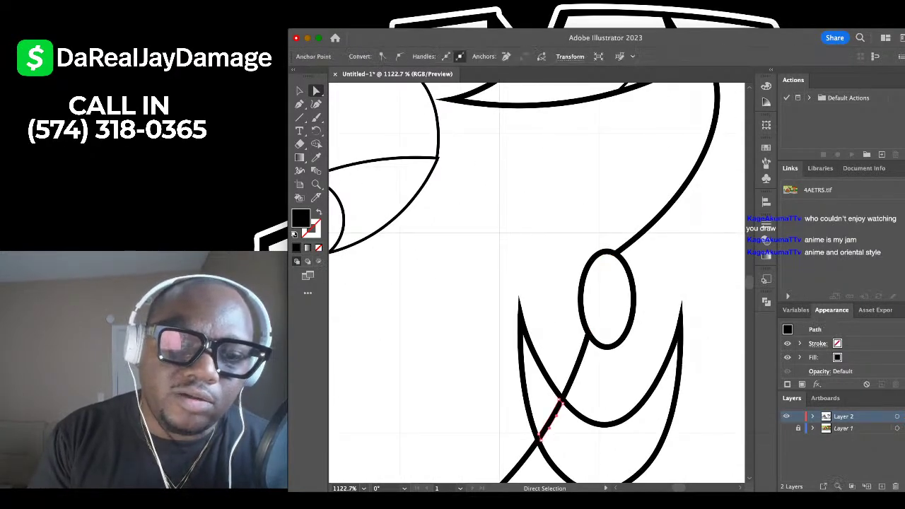
scroll(580, 356, down, 1)
scroll(537, 283, down, 3)
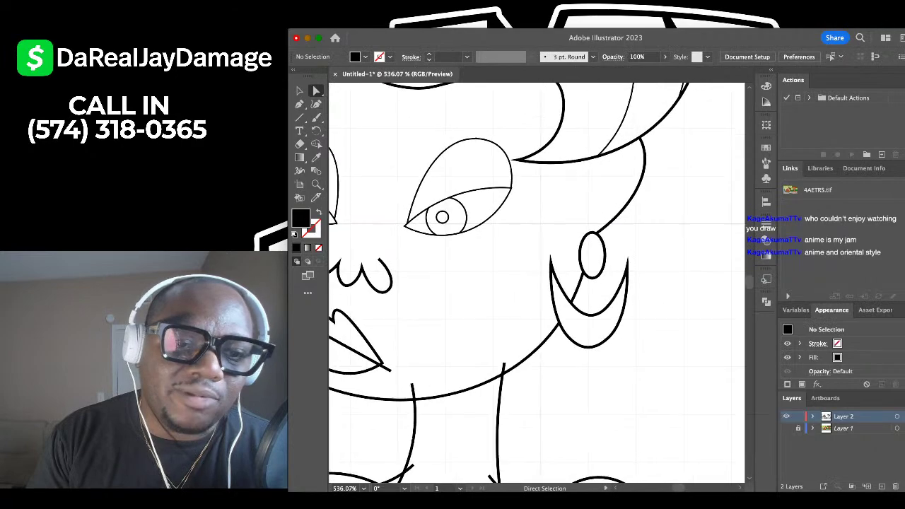
Remove the small stray nub of outline at the left corner where the upper and lower lips meet.
scroll(537, 283, down, 2)
scroll(537, 282, left, 2)
scroll(397, 304, up, 5)
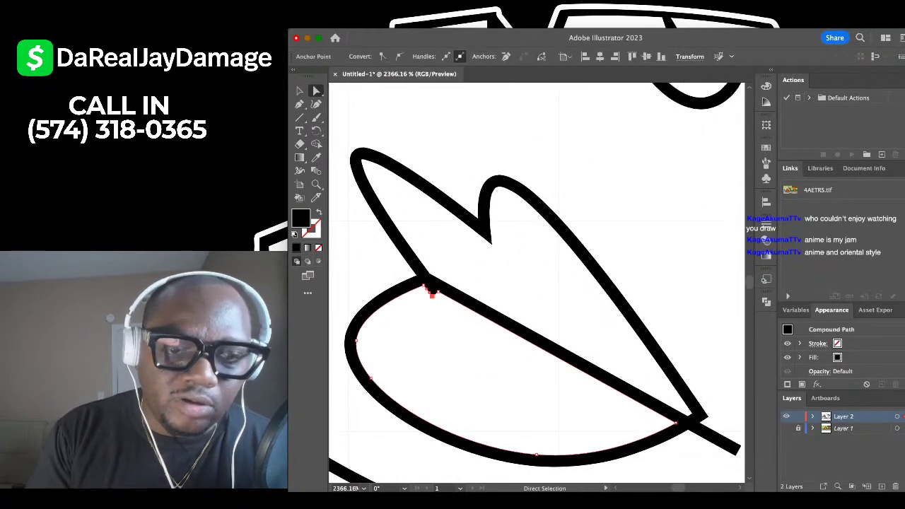
key(k)
click(433, 297)
key(ctrl+z)
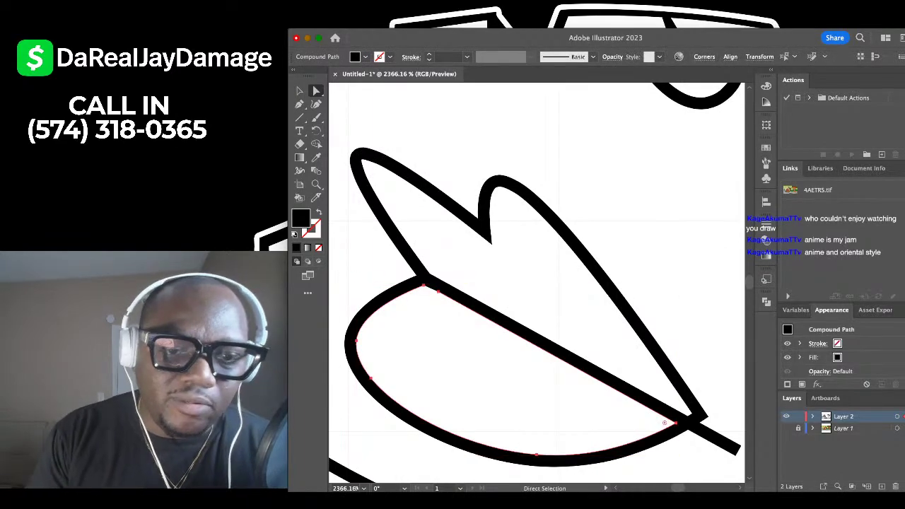
click(448, 327)
scroll(448, 327, down, 3)
scroll(448, 327, down, 3)
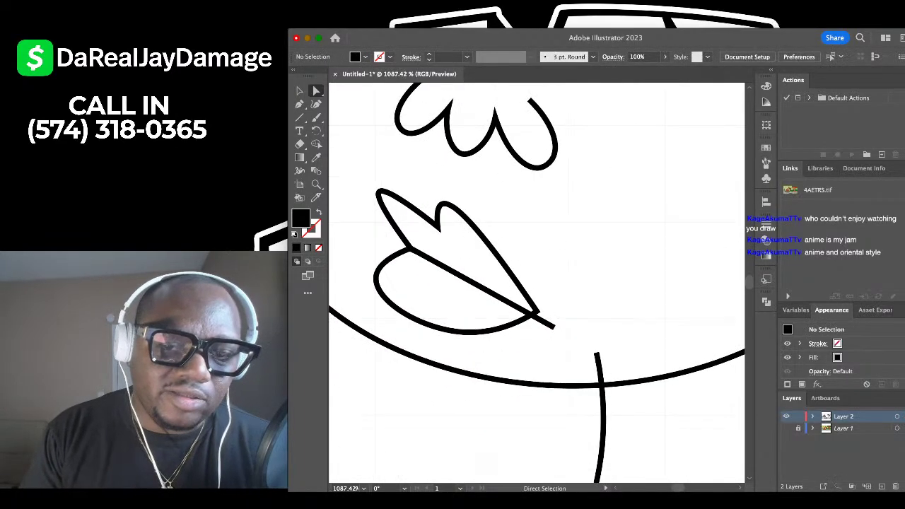
click(537, 313)
key(Delete)
key(Delete)
key(ctrl+z)
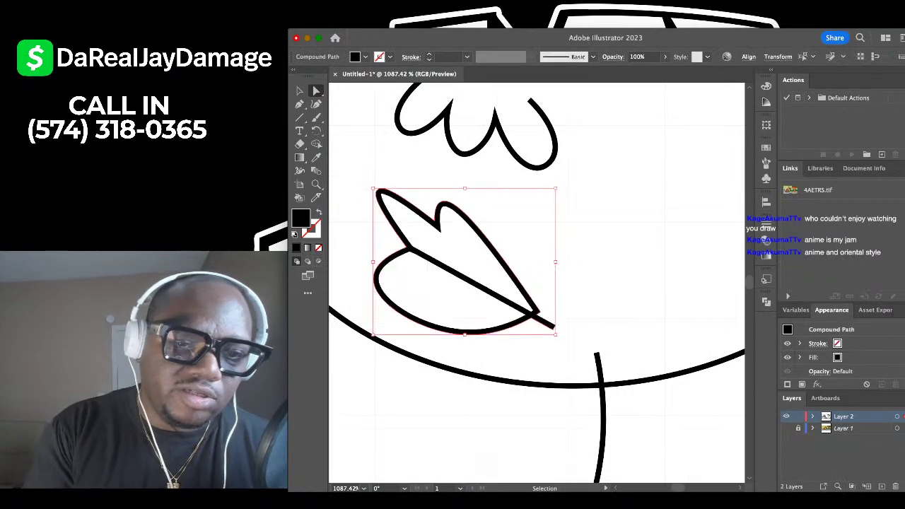
Delete the end points of the mouth line that protrudes past the right corner of the lips, using the Curvature tool.
scroll(553, 312, left, 1)
scroll(553, 311, up, 3)
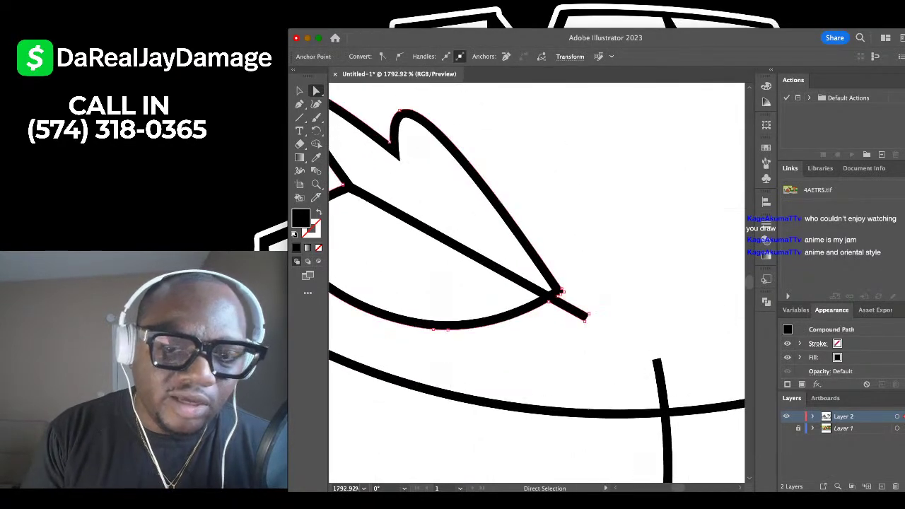
click(601, 307)
click(589, 314)
click(585, 316)
scroll(586, 315, up, 3)
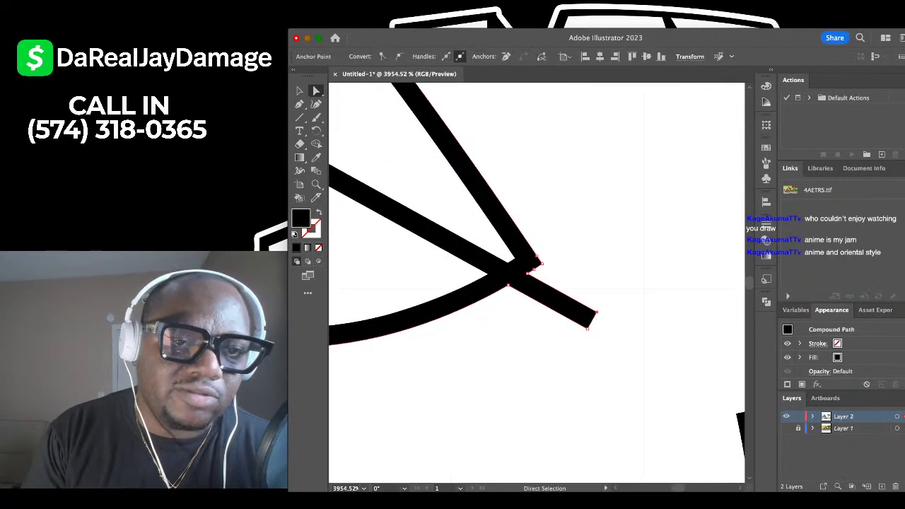
key(shift+grave)
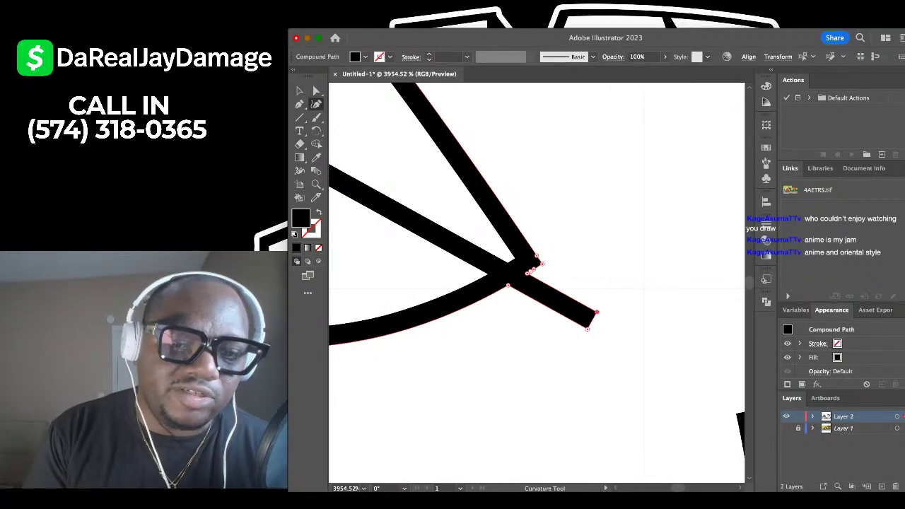
key(Delete)
scroll(558, 304, down, 10)
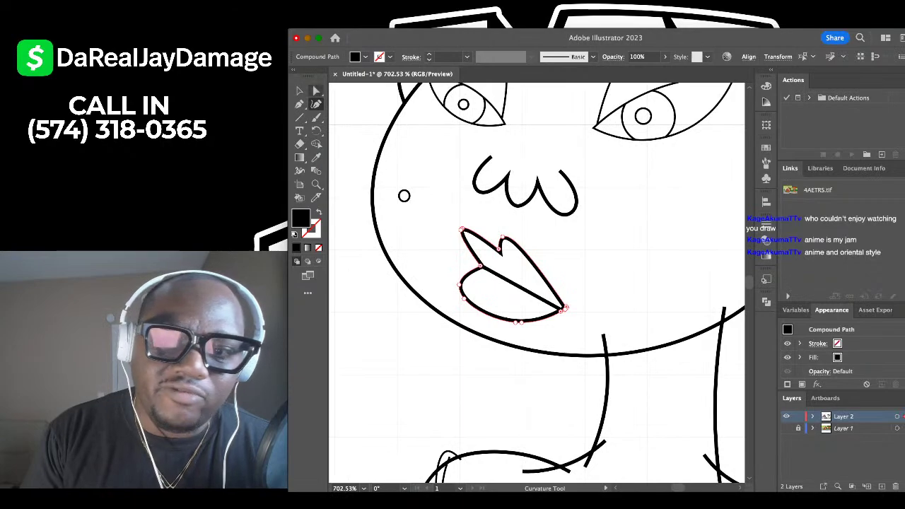
Delete the ends of both neck lines that stick up past the jawline into the face.
key(a)
drag(615, 338, 617, 343)
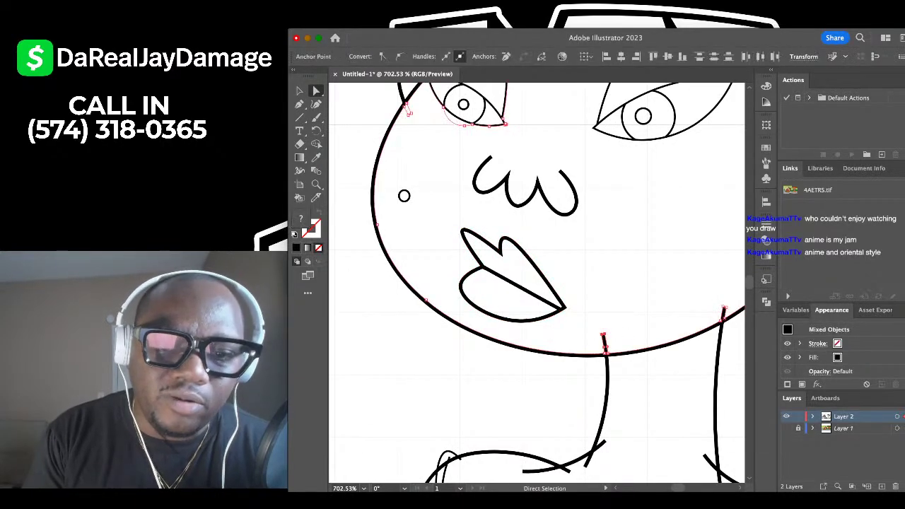
key(Delete)
scroll(608, 325, right, 2)
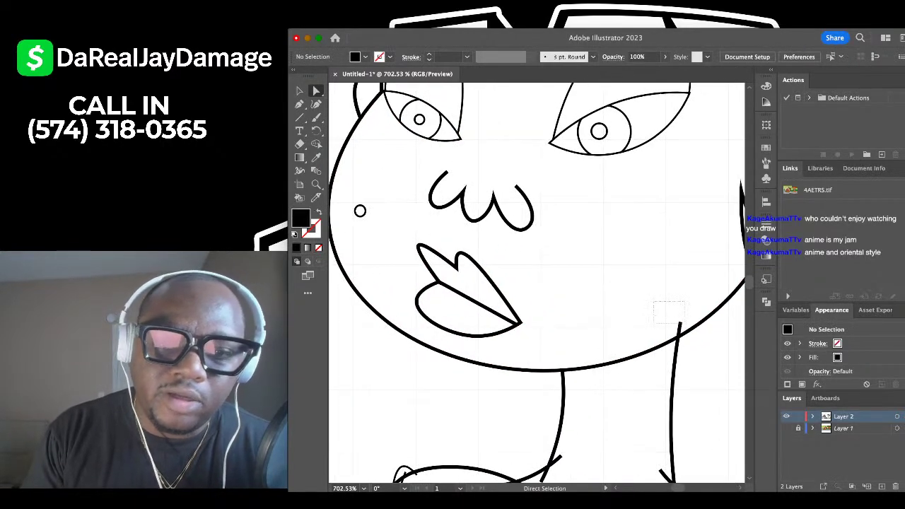
scroll(631, 333, down, 3)
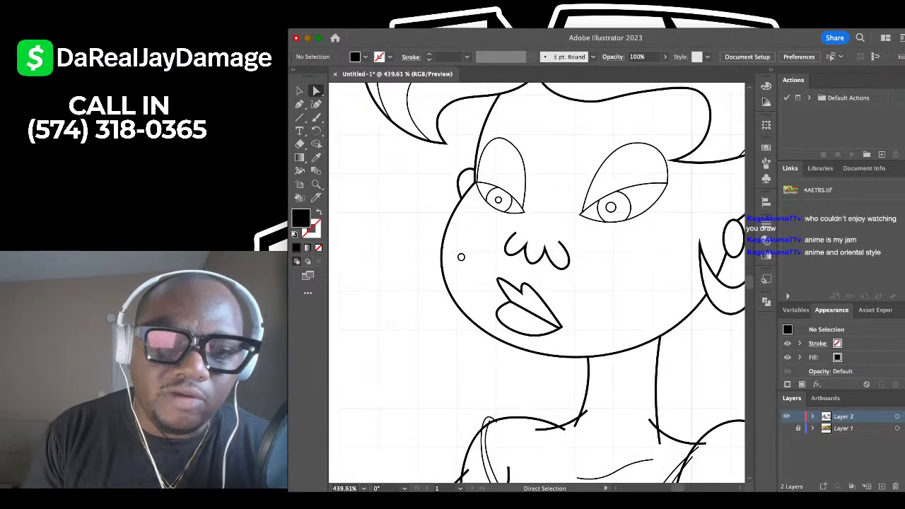
scroll(537, 331, down, 2)
scroll(559, 353, down, 2)
scroll(570, 390, up, 4)
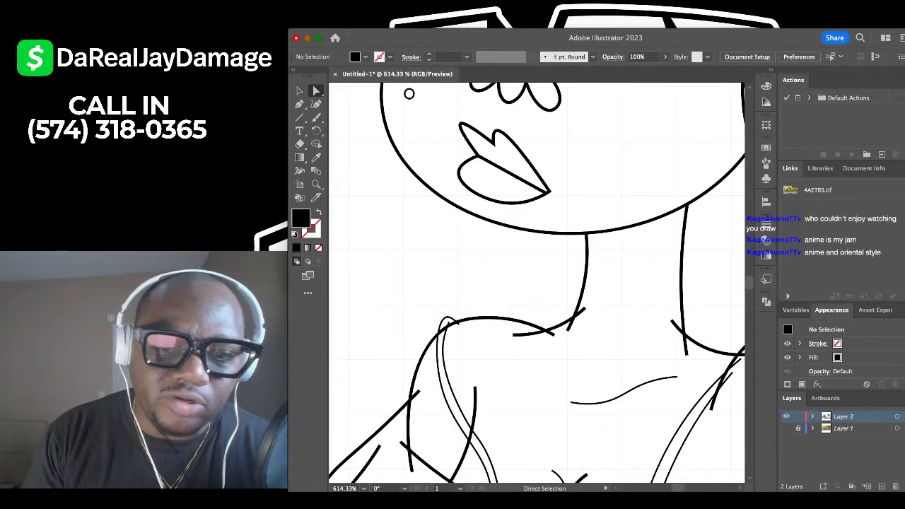
scroll(562, 377, up, 3)
click(577, 280)
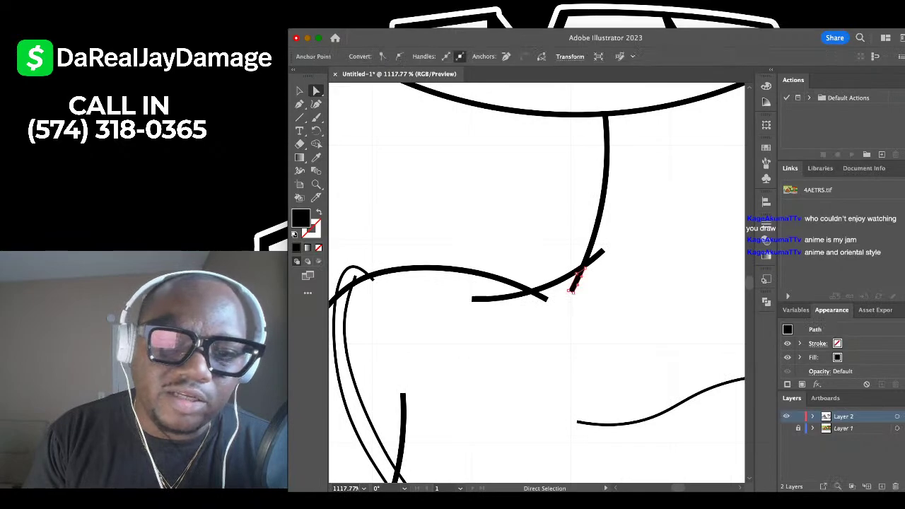
click(597, 256)
scroll(598, 253, down, 8)
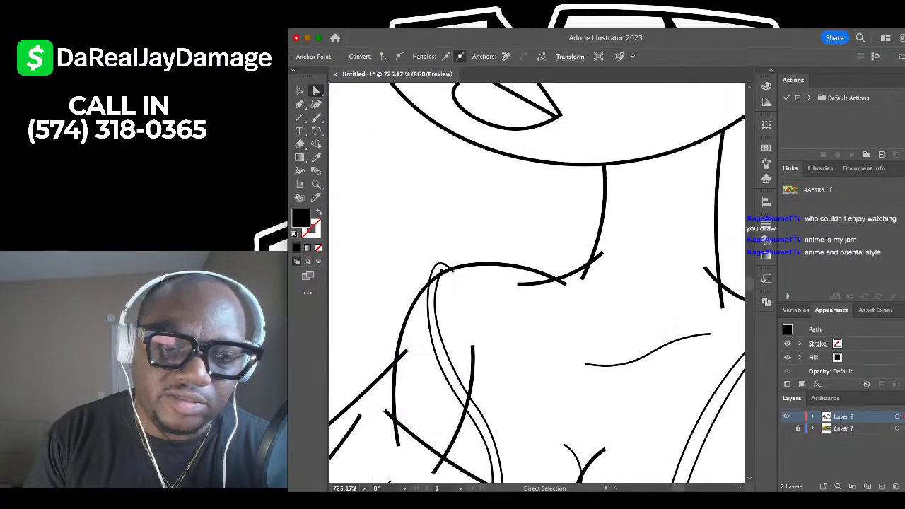
Delete the overshooting line ends on the dress's left sleeve fold and beside its first bottom ruffle.
scroll(561, 308, down, 2)
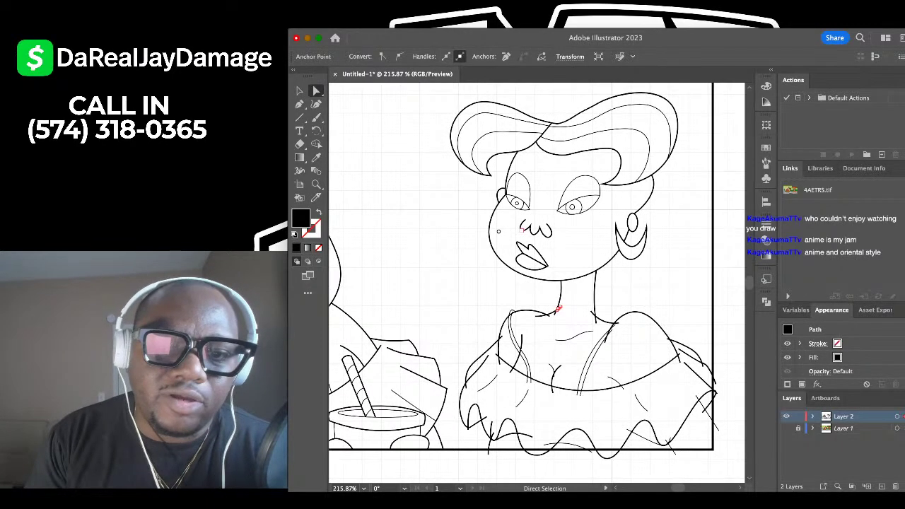
scroll(459, 305, down, 3)
scroll(459, 306, up, 5)
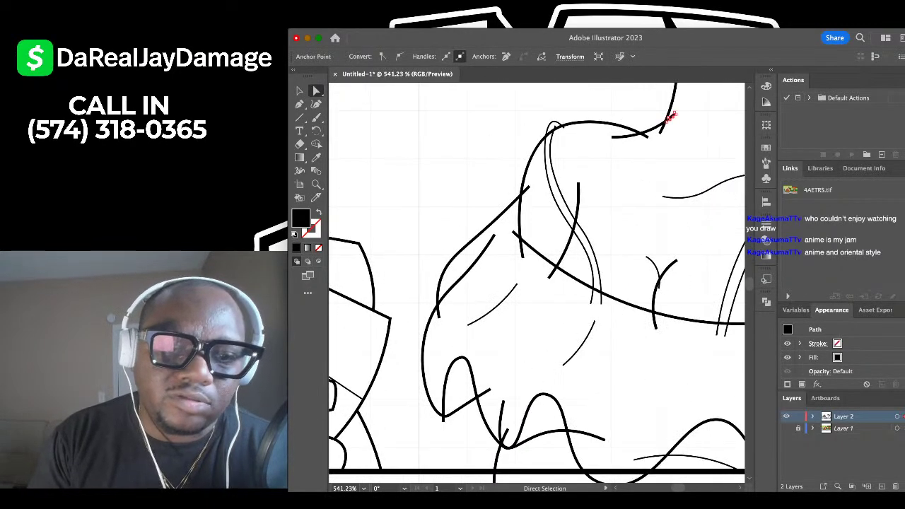
click(439, 317)
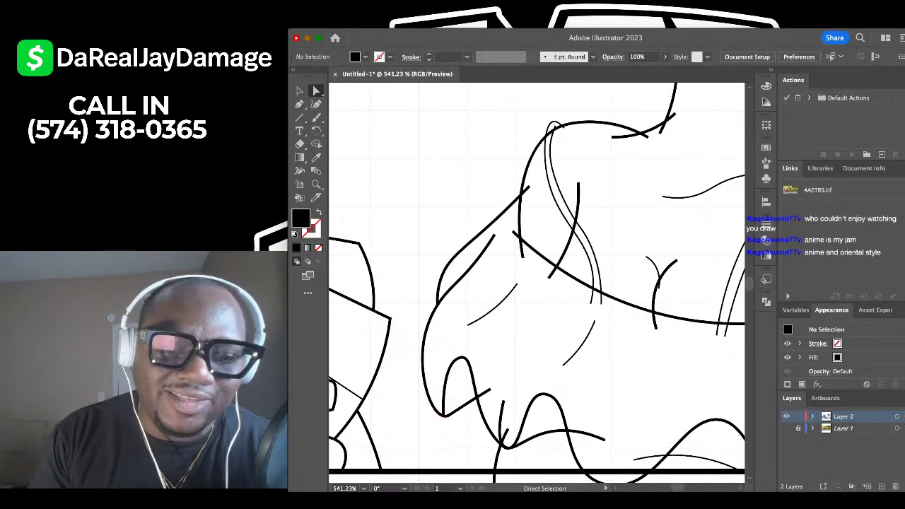
drag(484, 374, 504, 404)
key(Delete)
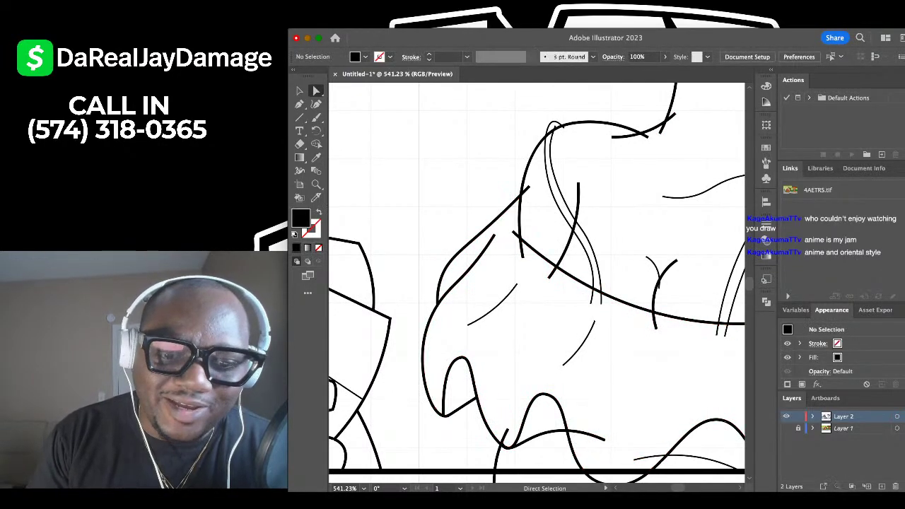
Delete the tiny leftover spike in the valley between the first two ruffles on the dress's left side.
scroll(500, 425, up, 3)
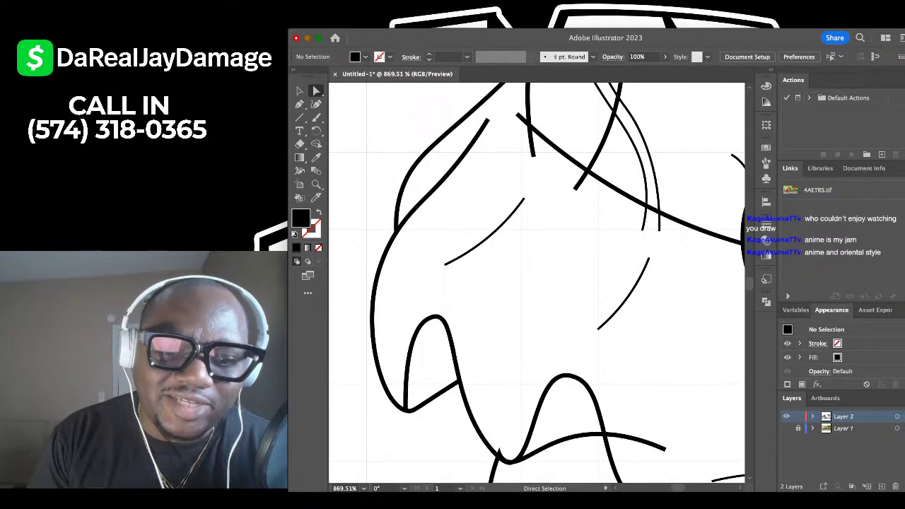
scroll(500, 456, up, 5)
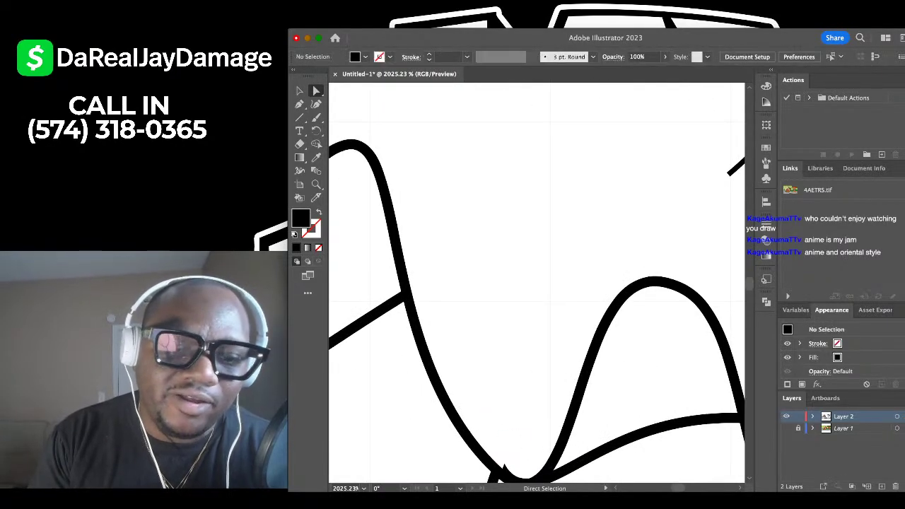
scroll(502, 470, up, 3)
click(499, 344)
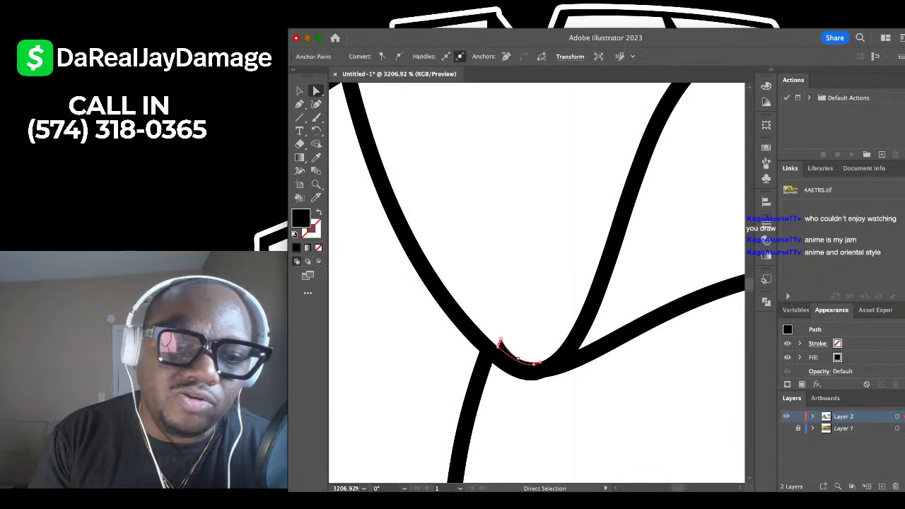
key(Delete)
key(Delete)
scroll(500, 345, down, 9)
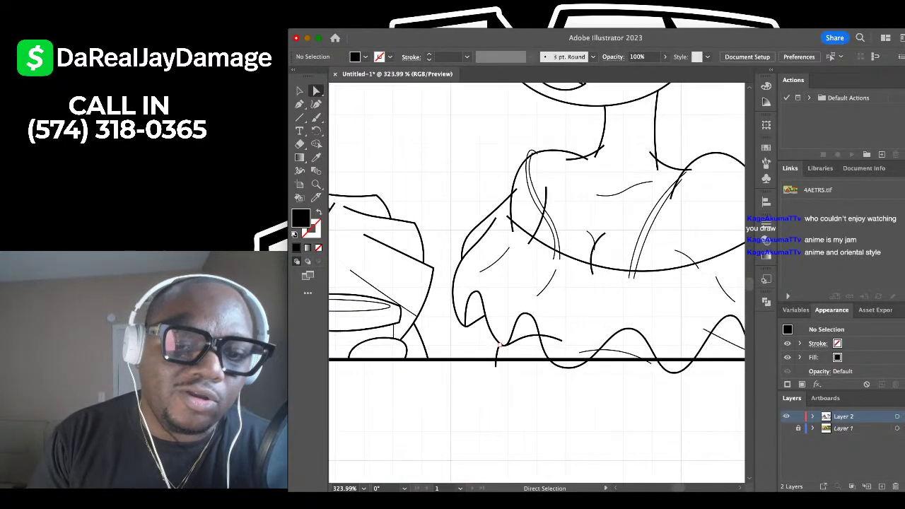
Delete the pieces of the dress ruffles that extend below the bottom frame line.
scroll(499, 344, down, 3)
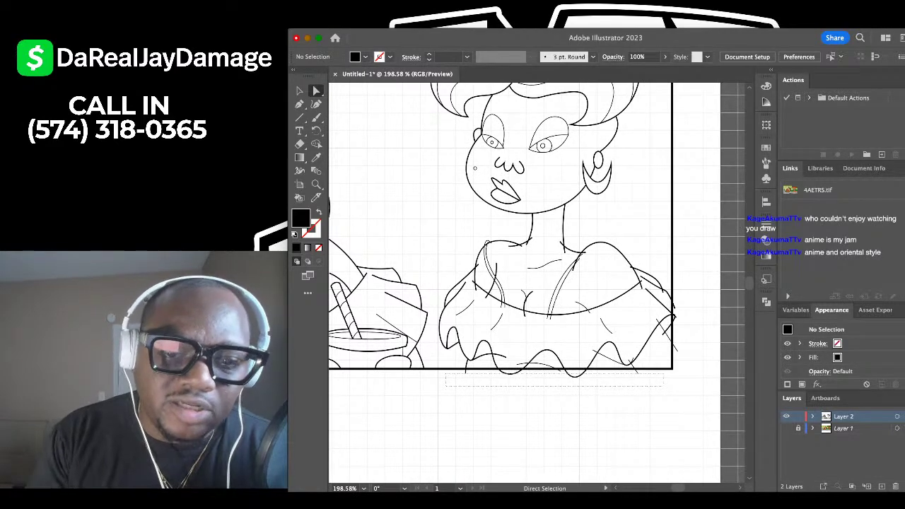
drag(446, 373, 446, 371)
key(Delete)
key(Delete)
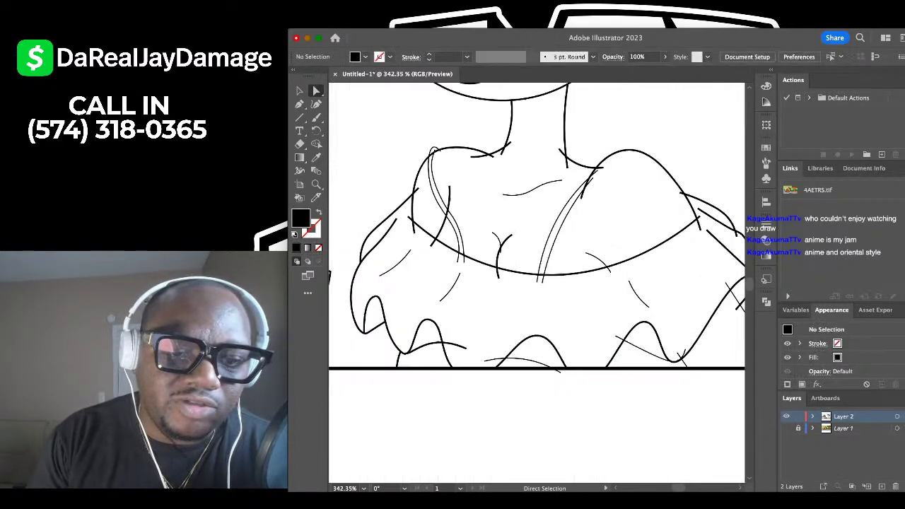
Delete the fold line's end that overshoots the right side of the second ruffle.
scroll(495, 350, up, 4)
click(489, 344)
key(Delete)
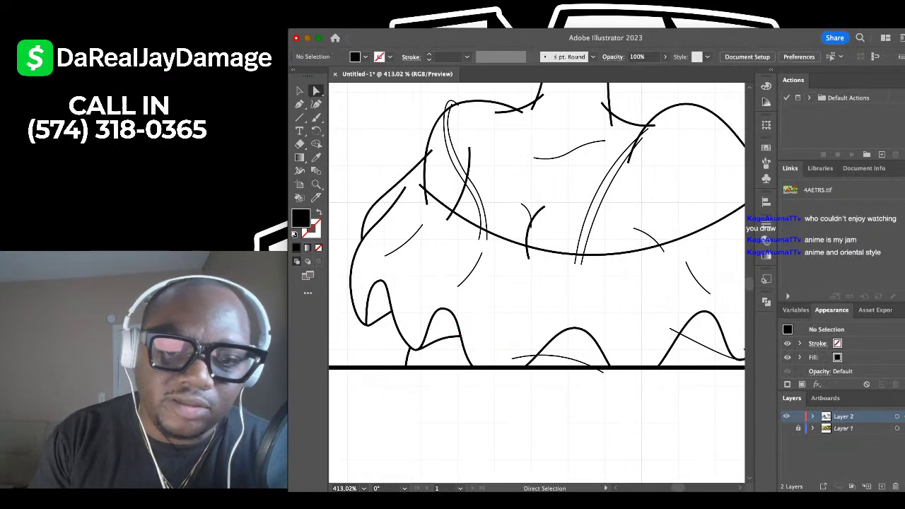
Trim both overshooting ends of the thin fold line in the middle ruffle, outside its left edge and below the frame.
click(523, 356)
key(Delete)
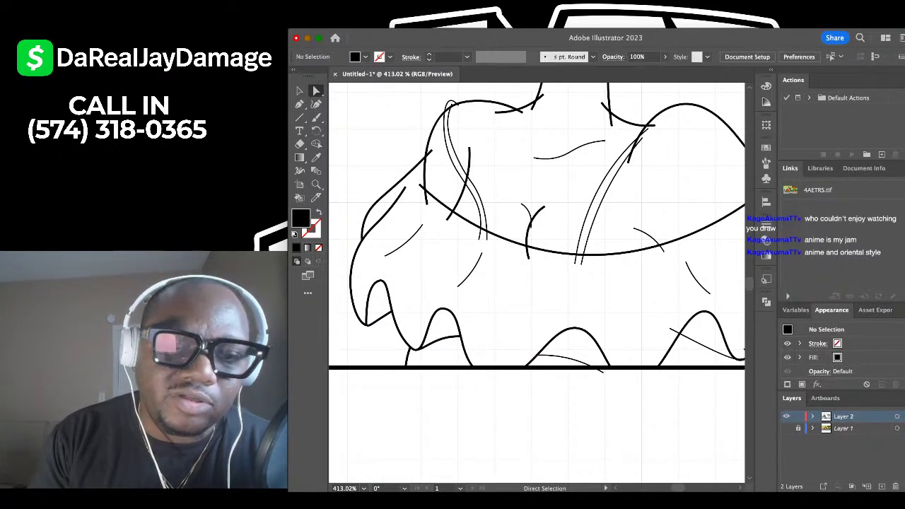
scroll(657, 364, up, 3)
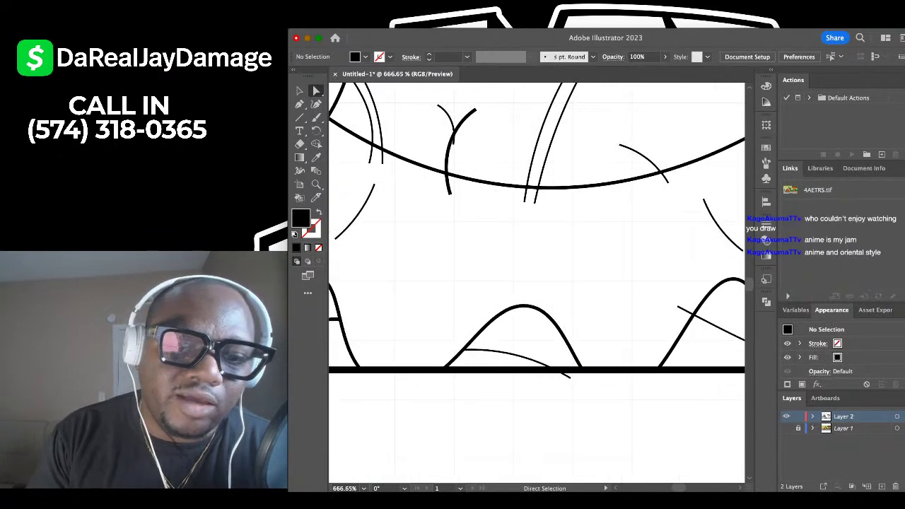
click(569, 375)
key(Delete)
scroll(574, 327, right, 5)
scroll(574, 327, up, 1)
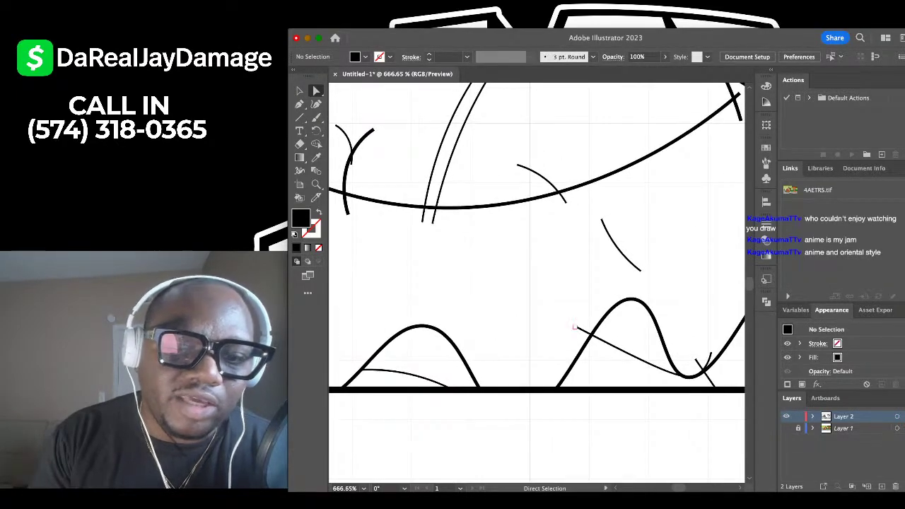
Delete the thin fold line's end that sticks out past the left edge of the next ruffle to the right.
click(575, 326)
key(Delete)
scroll(575, 326, right, 5)
scroll(575, 327, down, 1)
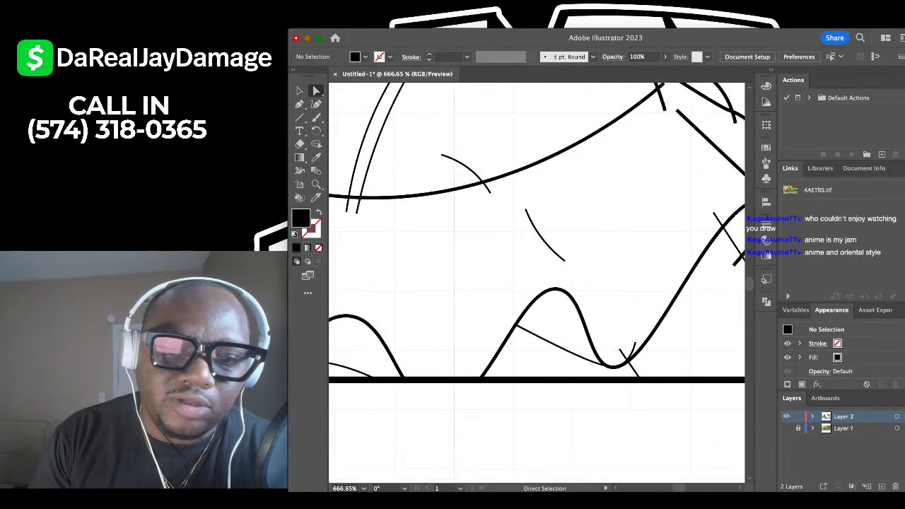
Delete the two thin line ends that cross above the rightmost ruffle valley.
scroll(633, 380, up, 4)
drag(602, 314, 630, 299)
key(Delete)
scroll(609, 357, up, 4)
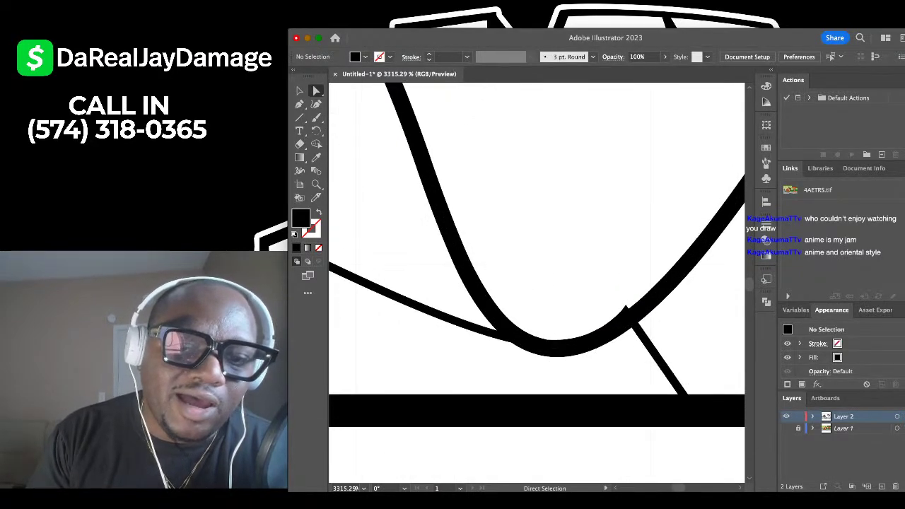
Remove the leftover spikes on the upper edge of the rightmost ruffle valley to smooth the outline.
click(626, 306)
key(Delete)
scroll(631, 308, up, 4)
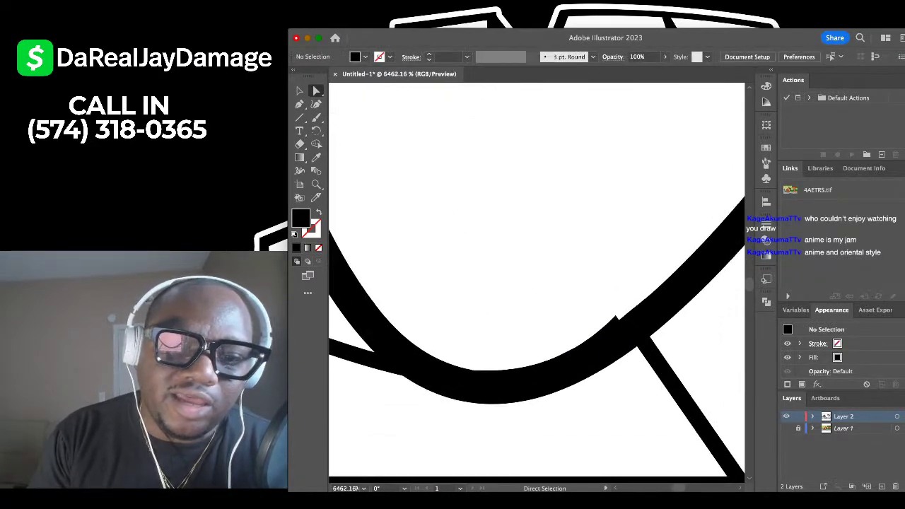
click(615, 316)
key(Delete)
key(Delete)
scroll(615, 315, down, 10)
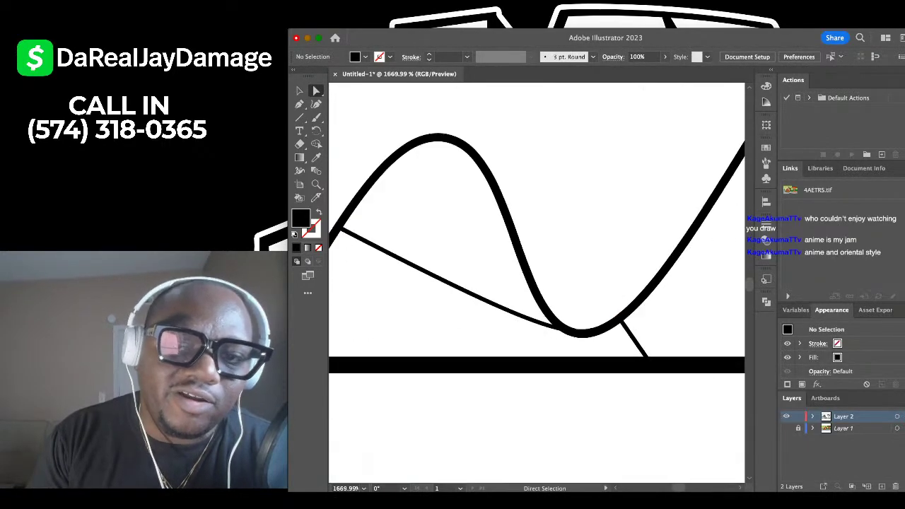
Delete the dress and sleeve line ends that stick out past the right edge of the frame.
scroll(614, 316, up, 5)
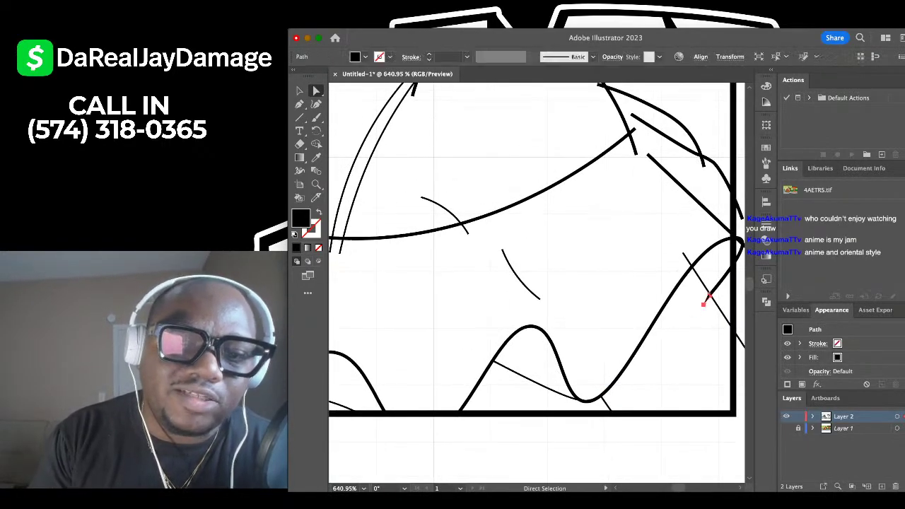
scroll(700, 303, right, 5)
drag(701, 190, 659, 382)
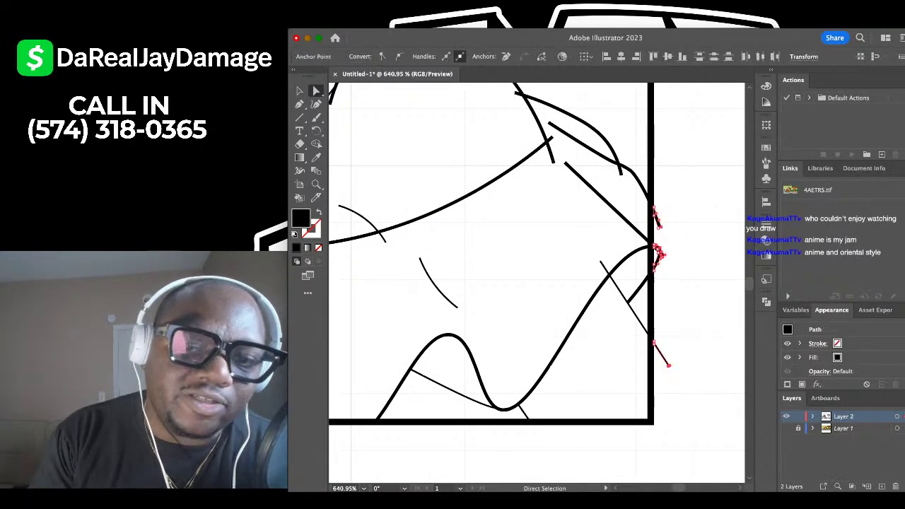
key(Delete)
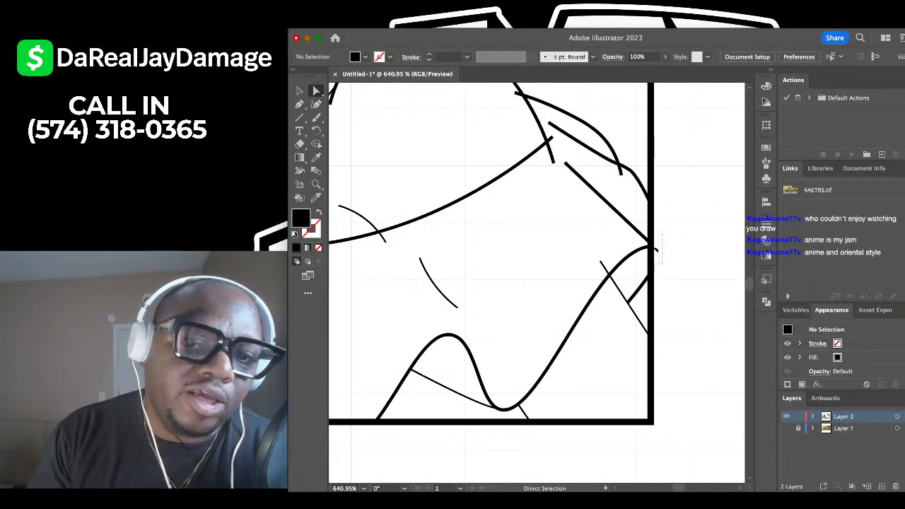
drag(658, 264, 655, 266)
key(Delete)
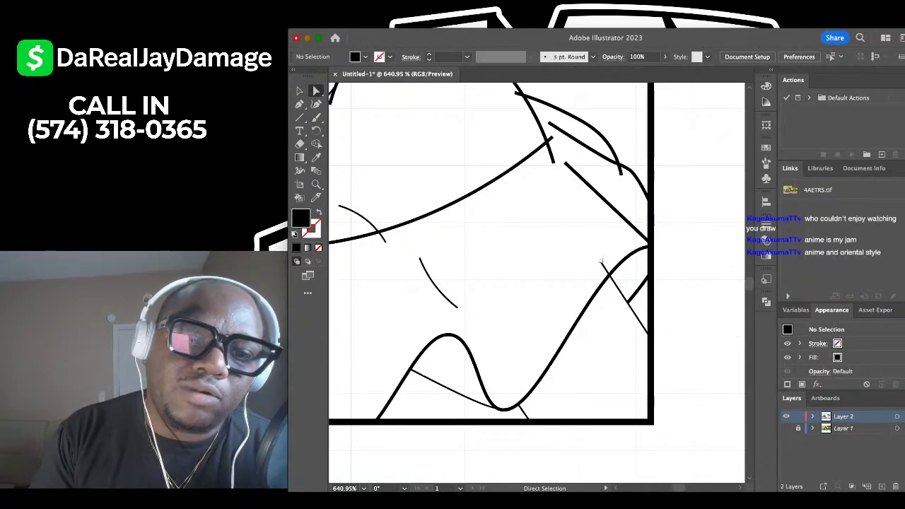
Delete the overshooting line ends at the rightmost ruffle edge, below the right shoulder line and where the two sleeve lines meet.
scroll(601, 262, up, 3)
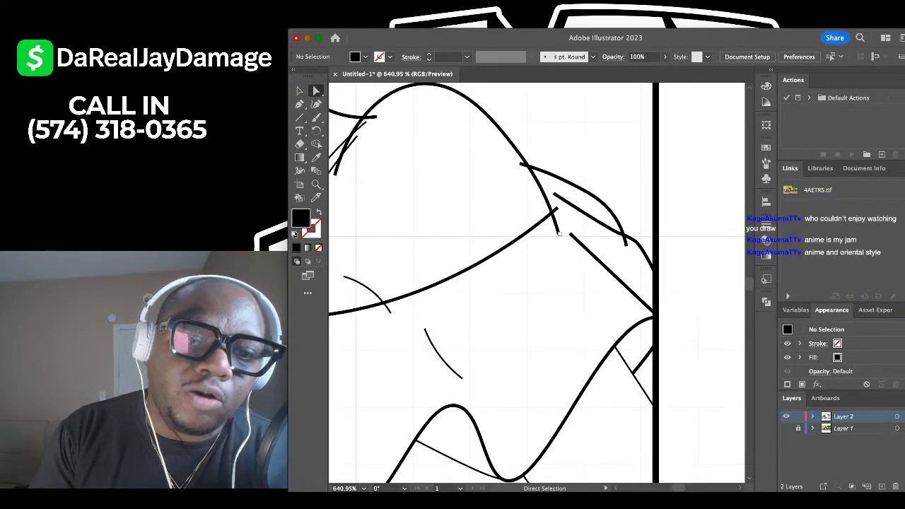
drag(560, 233, 554, 219)
key(Delete)
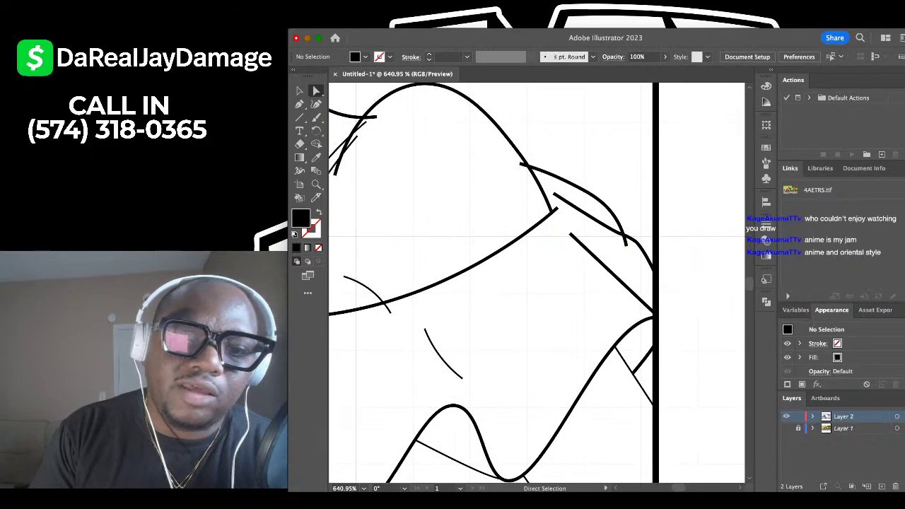
drag(630, 247, 623, 242)
key(Delete)
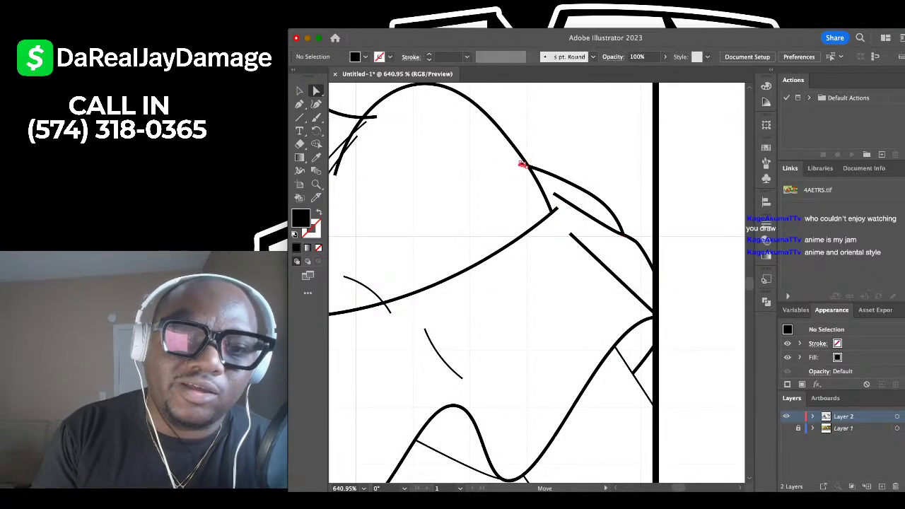
Delete the ends of the thin chest crease, the cleavage line and the right strap that stick out below the neckline.
scroll(558, 145, down, 2)
scroll(495, 283, left, 2)
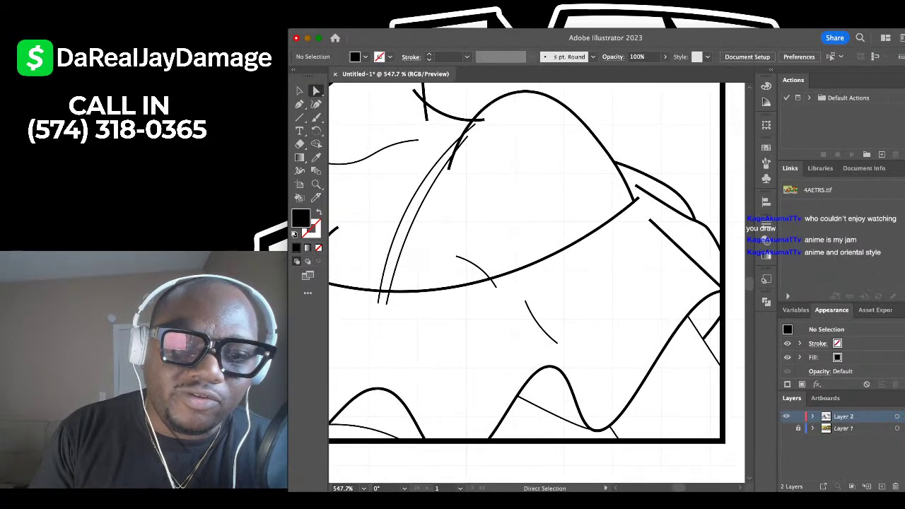
drag(499, 291, 493, 285)
key(Delete)
scroll(495, 283, left, 2)
scroll(537, 264, left, 2)
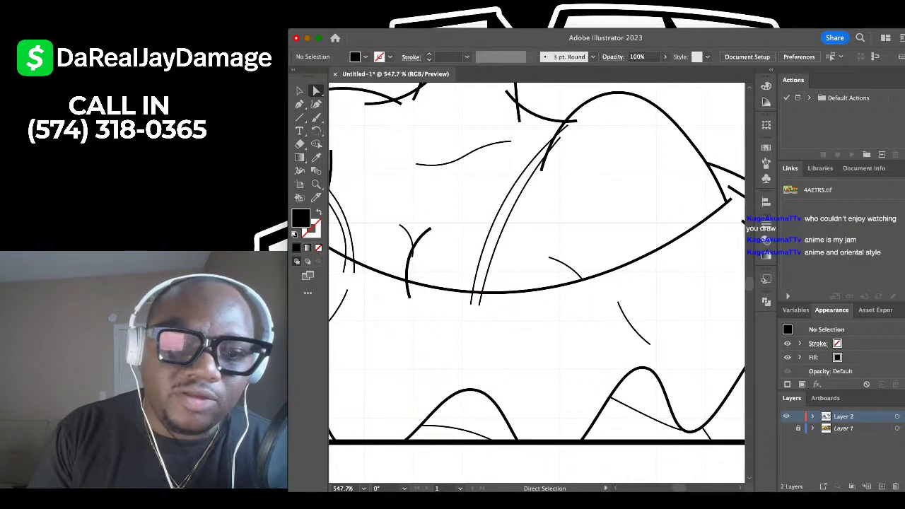
drag(493, 315, 494, 315)
key(Delete)
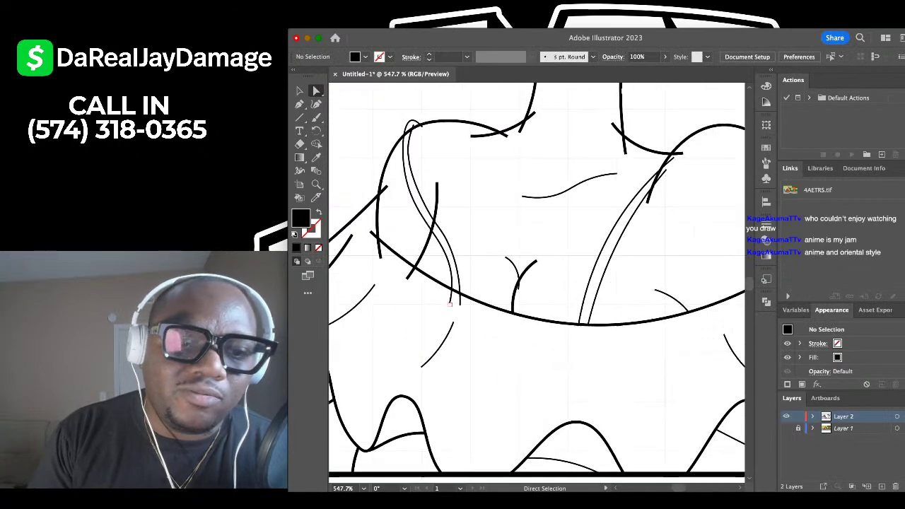
Delete the left shoulder and armpit line ends below the neckline and the sleeve line's end inside the shoulder.
scroll(537, 283, left, 4)
scroll(537, 283, up, 2)
click(380, 254)
key(Delete)
key(Delete)
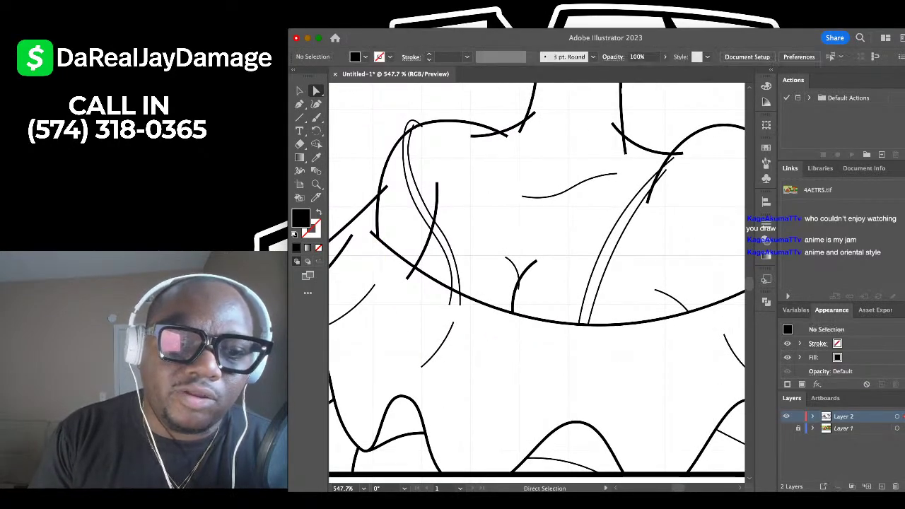
scroll(407, 279, left, 2)
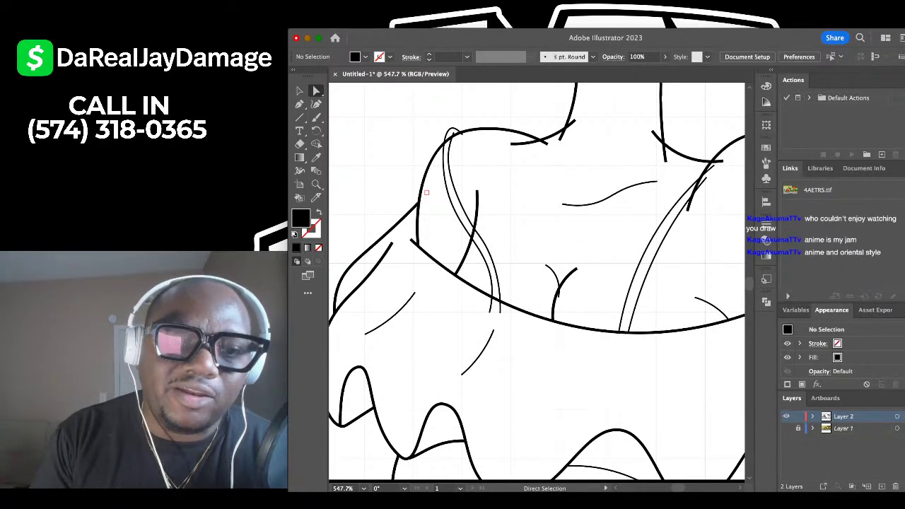
Delete the shoulder and armpit line segments that cross inside the left dress strap.
scroll(456, 130, up, 5)
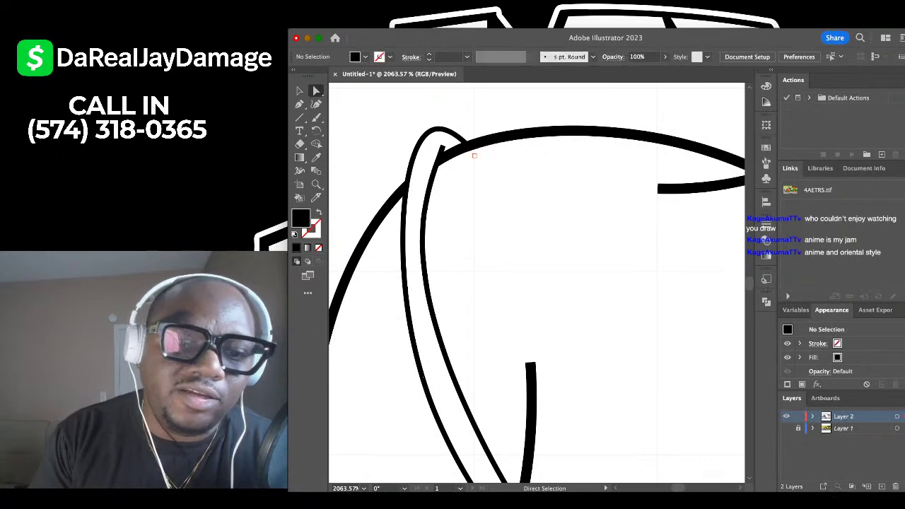
scroll(537, 283, down, 5)
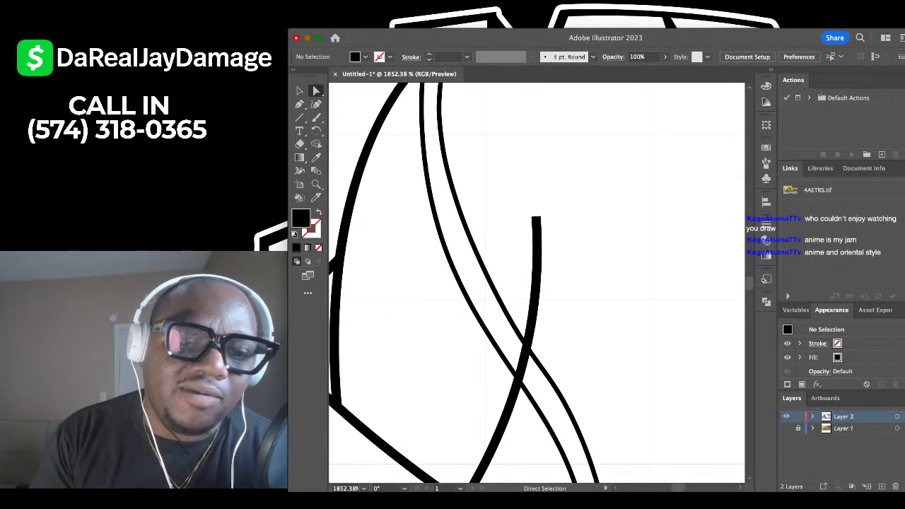
scroll(535, 283, down, 5)
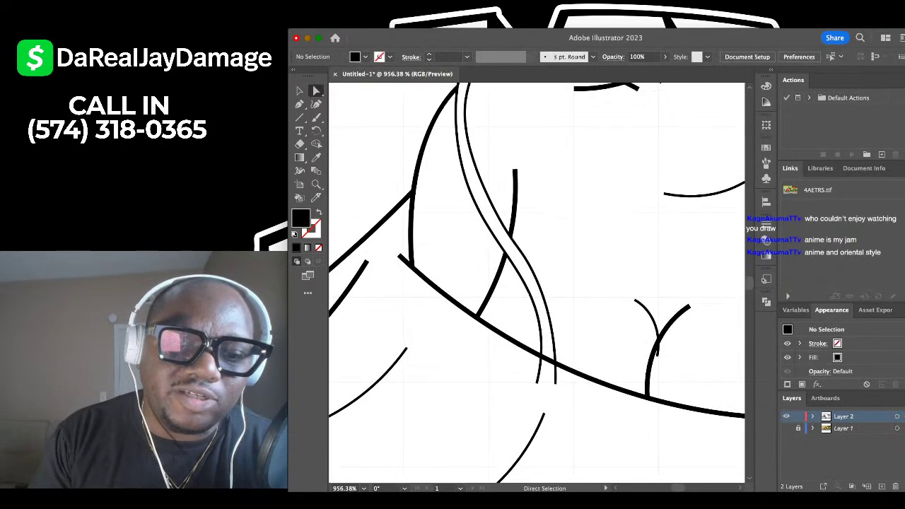
Delete the left strap's ends below the neckline and the thin crease's end that crosses the cleavage line.
scroll(566, 399, up, 3)
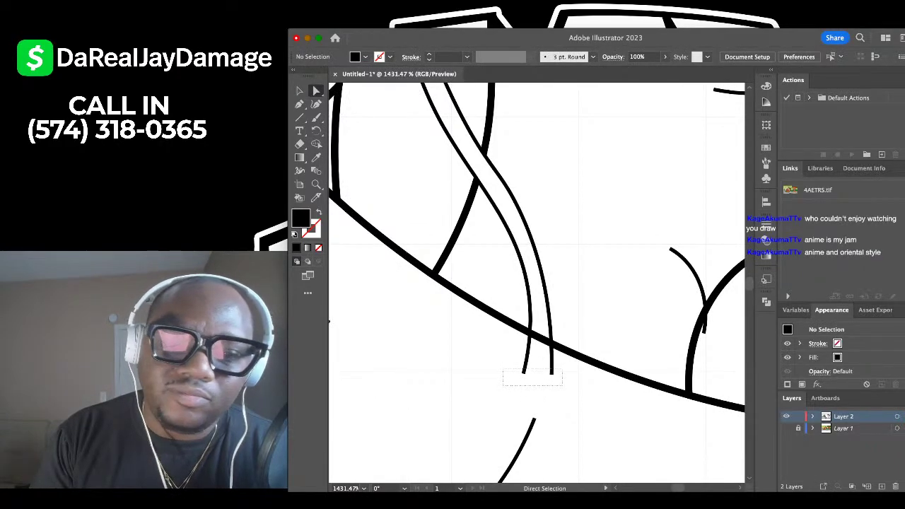
drag(563, 386, 563, 379)
key(Delete)
scroll(562, 379, right, 3)
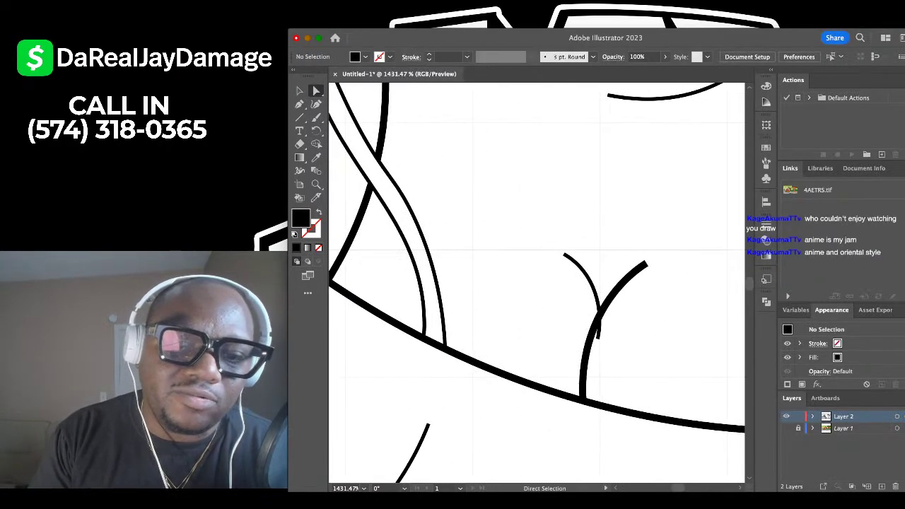
click(598, 336)
key(Delete)
scroll(599, 343, down, 5)
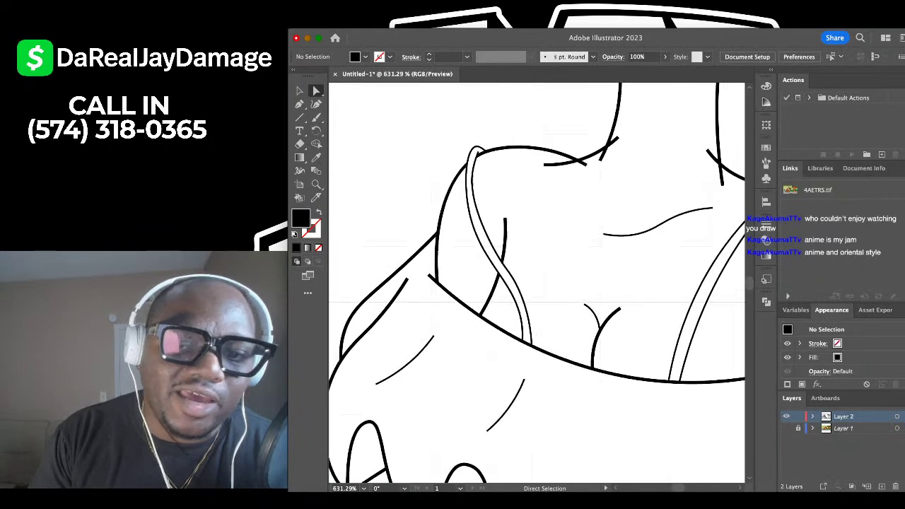
Delete the neck line's end past the right shoulder and the right strap's two upper ends that cross the shoulder line.
scroll(599, 283, right, 3)
scroll(659, 269, up, 4)
scroll(659, 276, up, 1)
scroll(657, 280, up, 2)
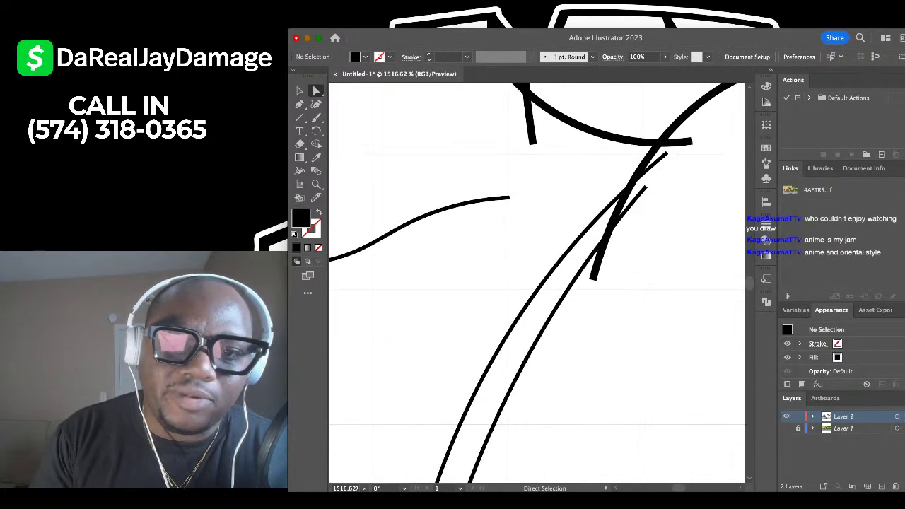
click(679, 142)
scroll(677, 145, down, 3)
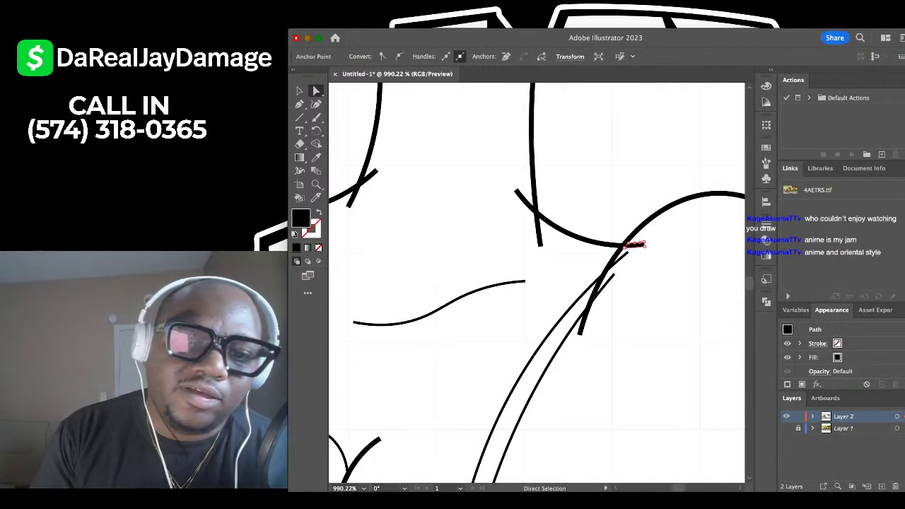
key(Delete)
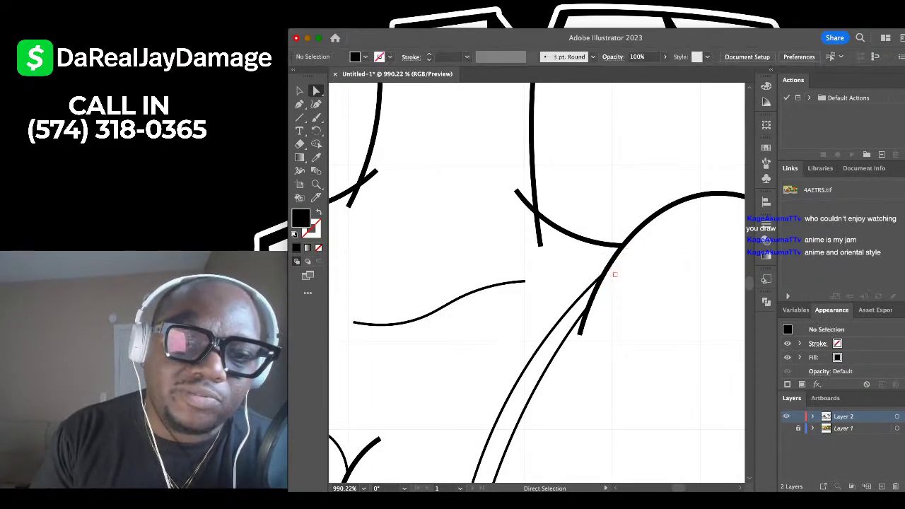
Show the Layer 1 reference image and delete the overshooting line ends where the neck meets both shoulders.
scroll(541, 244, down, 1)
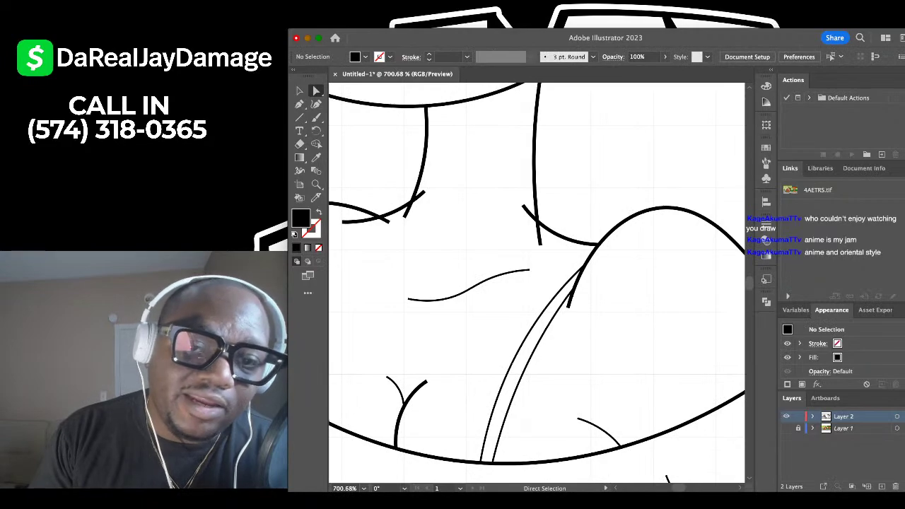
click(786, 427)
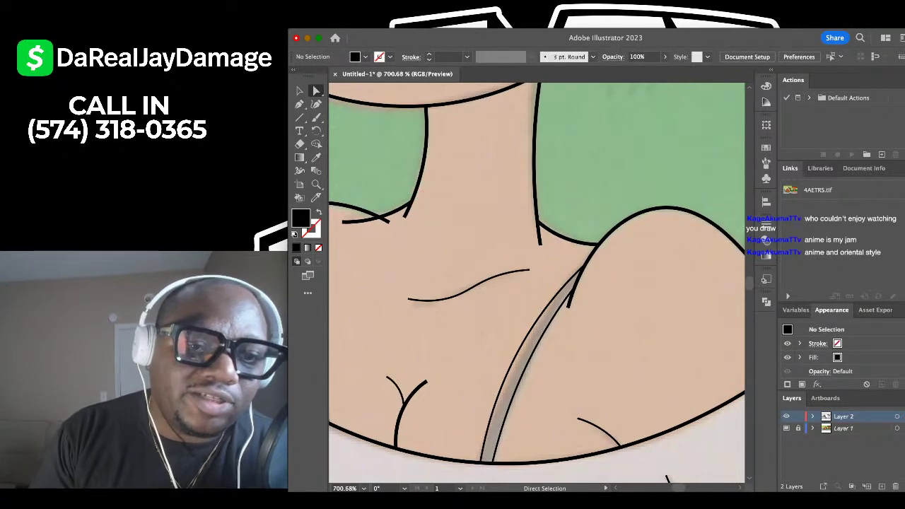
scroll(381, 224, left, 3)
click(379, 225)
key(Delete)
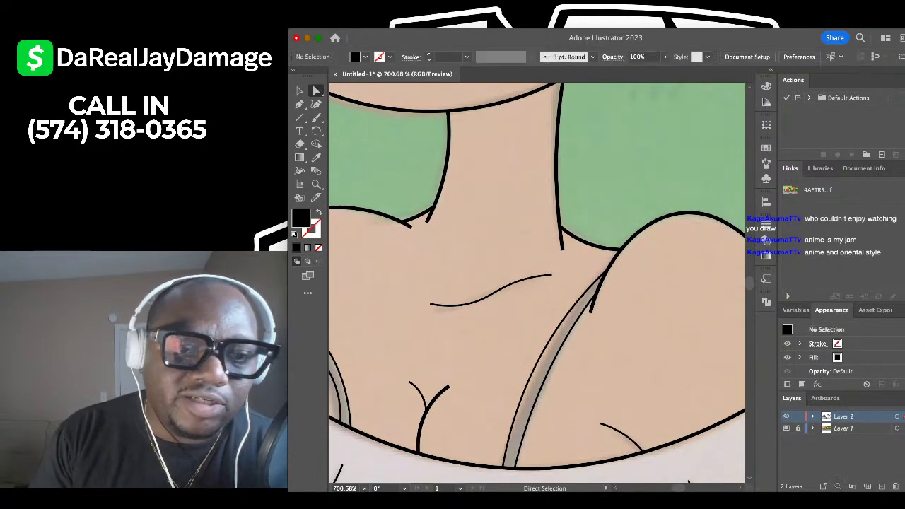
scroll(380, 226, down, 3)
scroll(380, 226, left, 3)
scroll(385, 223, down, 3)
scroll(386, 224, right, 1)
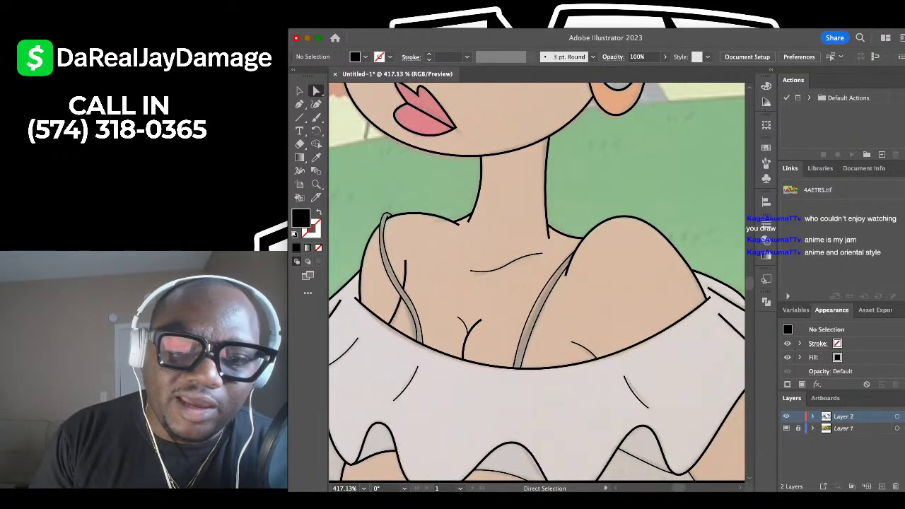
Hide the Layer 1 reference image and examine the line art of both women for leftover overlaps and gaps.
key(super+shift+w)
scroll(538, 266, down, 5)
scroll(551, 283, up, 4)
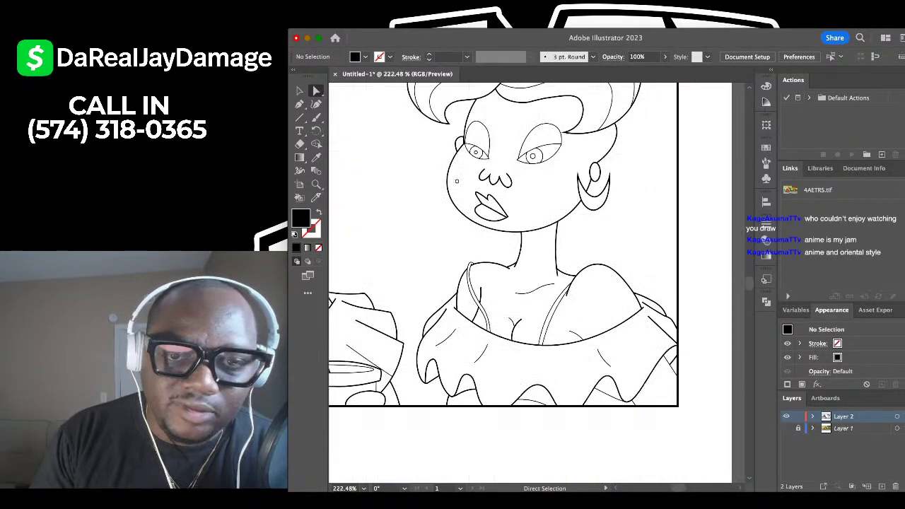
scroll(537, 283, up, 3)
scroll(523, 199, up, 4)
scroll(523, 199, down, 4)
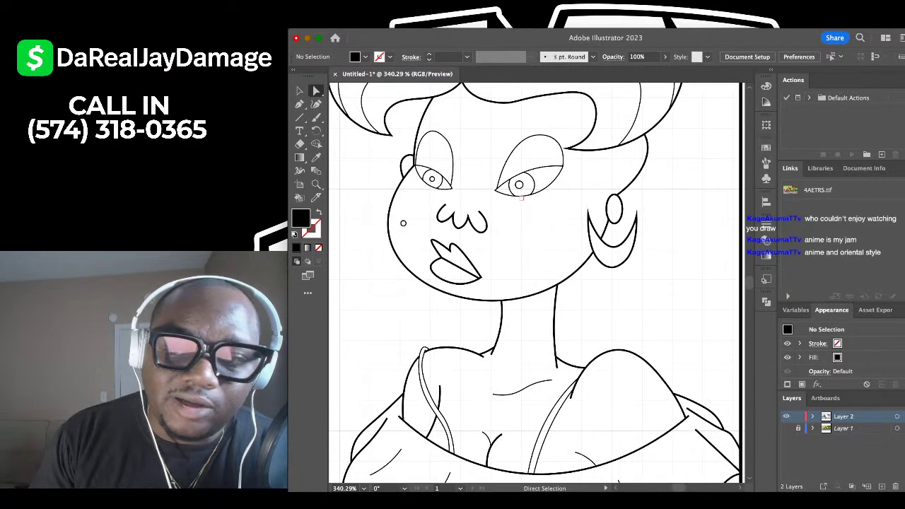
scroll(523, 198, up, 2)
scroll(538, 283, down, 4)
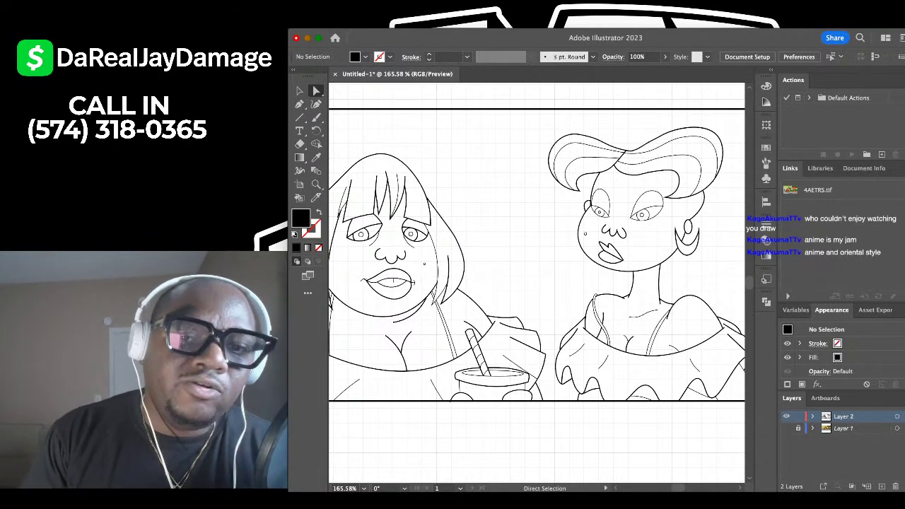
scroll(537, 283, down, 1)
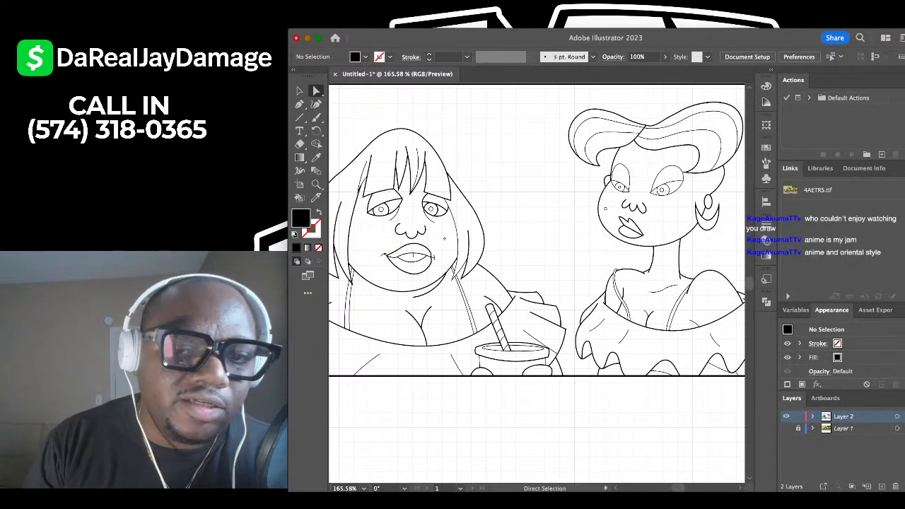
scroll(537, 283, right, 1)
scroll(538, 283, down, 3)
scroll(537, 282, down, 1)
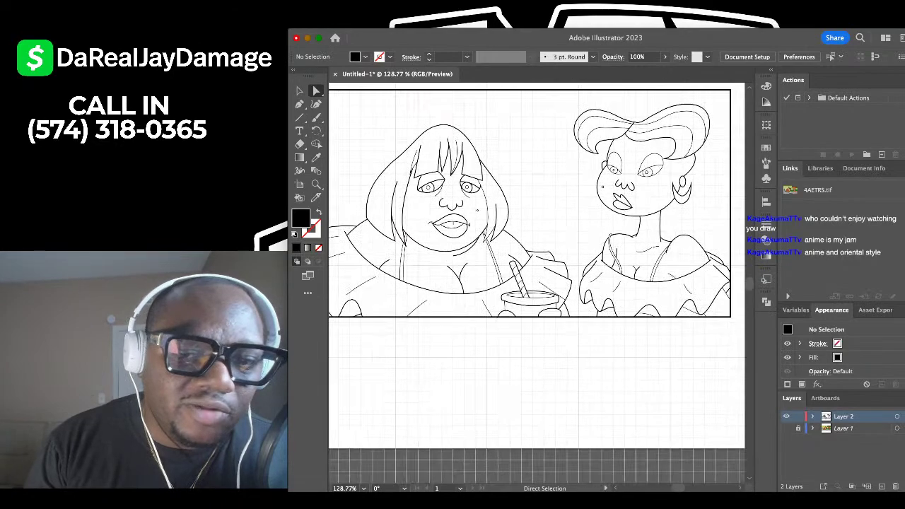
scroll(638, 266, up, 8)
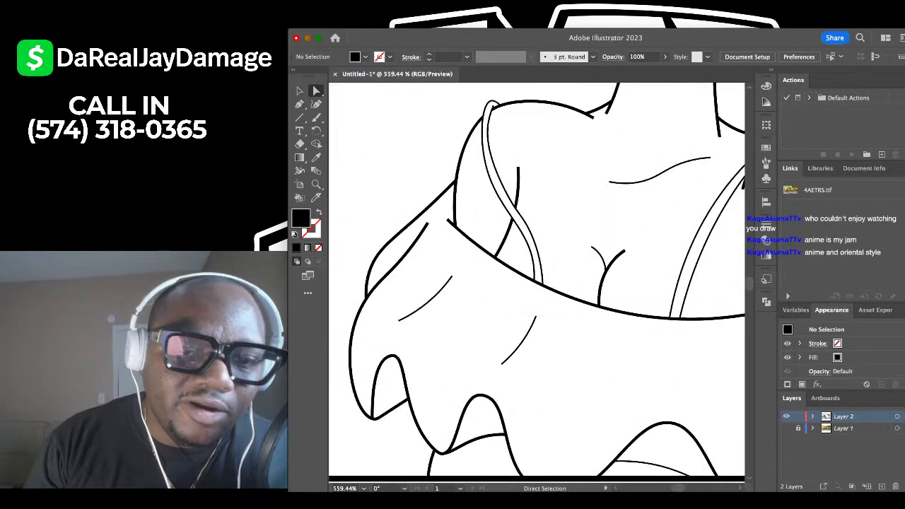
scroll(568, 103, down, 5)
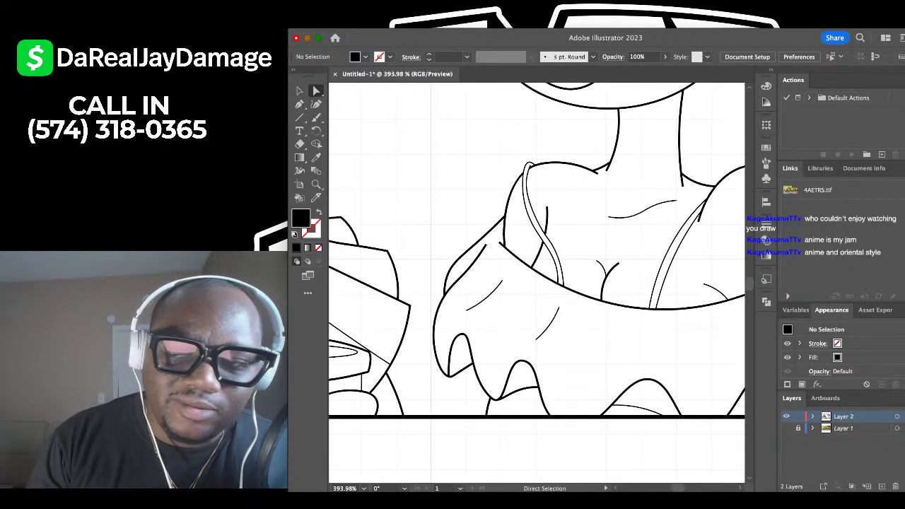
scroll(537, 283, down, 4)
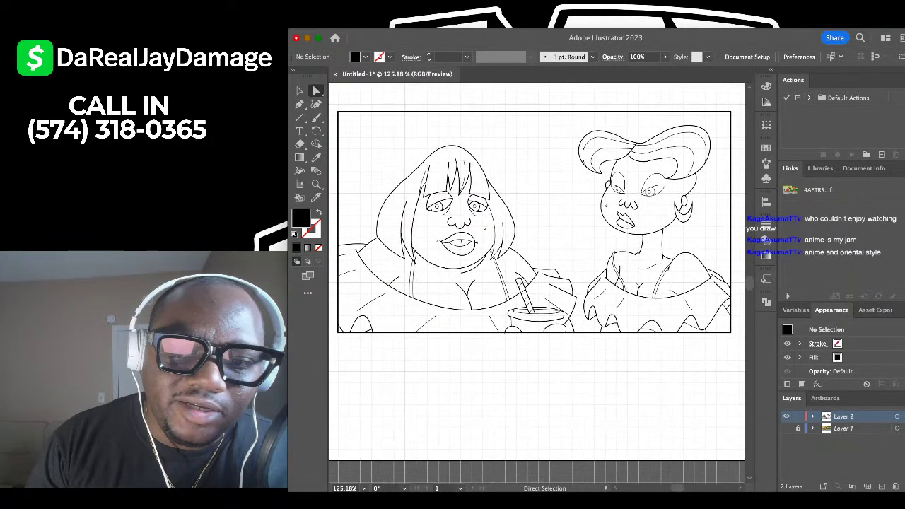
Show the Layer 1 reference image without the Layer 2 line art and examine the right woman's shoulders, straps and ruffles.
key(super+y)
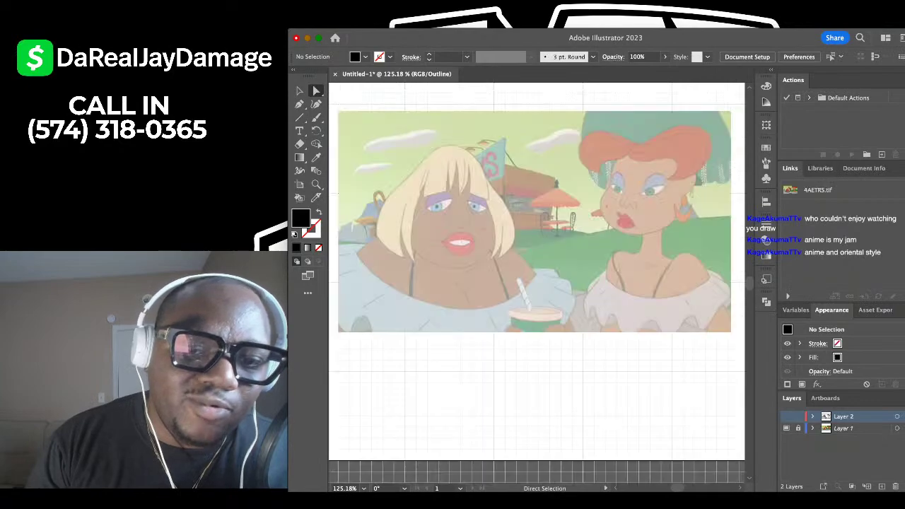
scroll(658, 287, up, 5)
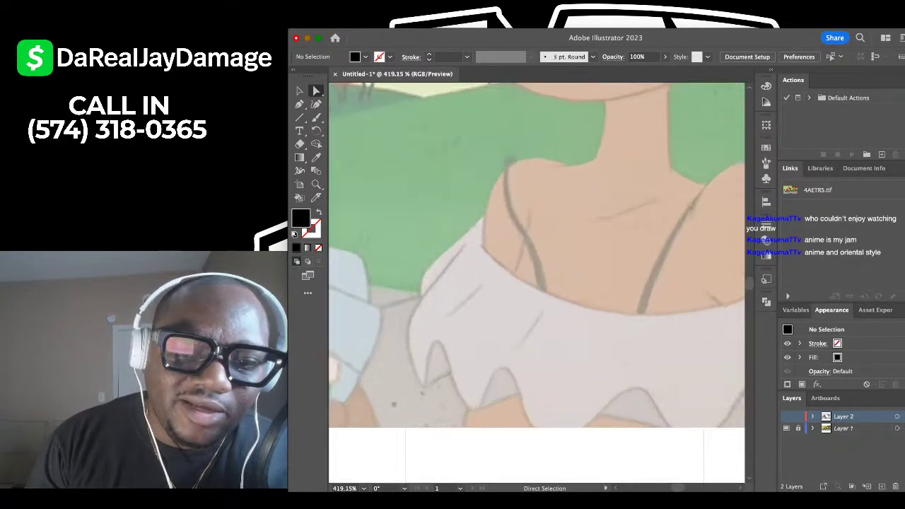
Hide the Layer 1 reference image, show the Layer 2 line art and examine both women's outlines.
scroll(601, 290, down, 4)
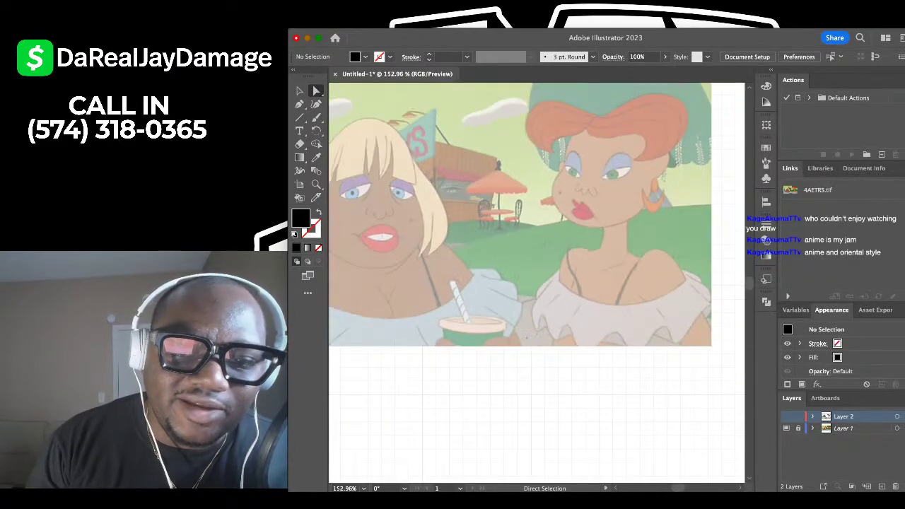
click(786, 429)
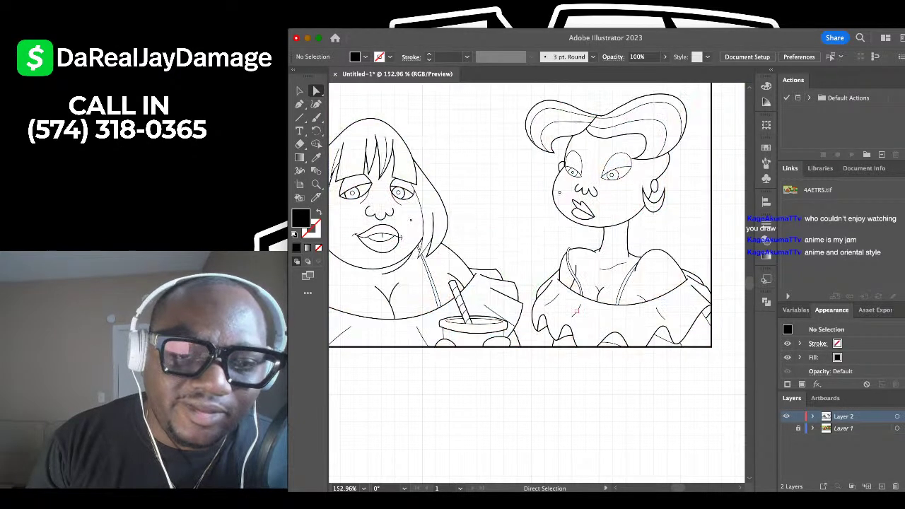
scroll(576, 310, down, 3)
scroll(572, 308, left, 2)
scroll(568, 305, up, 2)
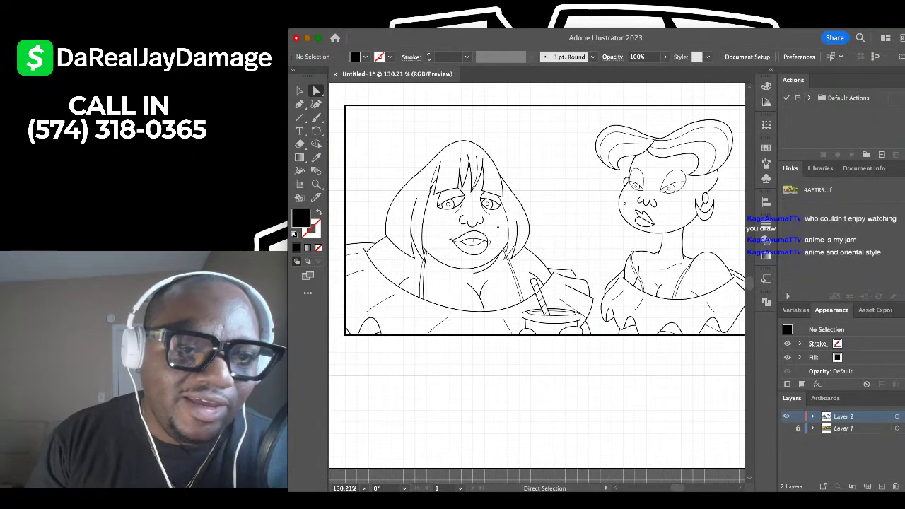
key(v)
scroll(456, 192, down, 4)
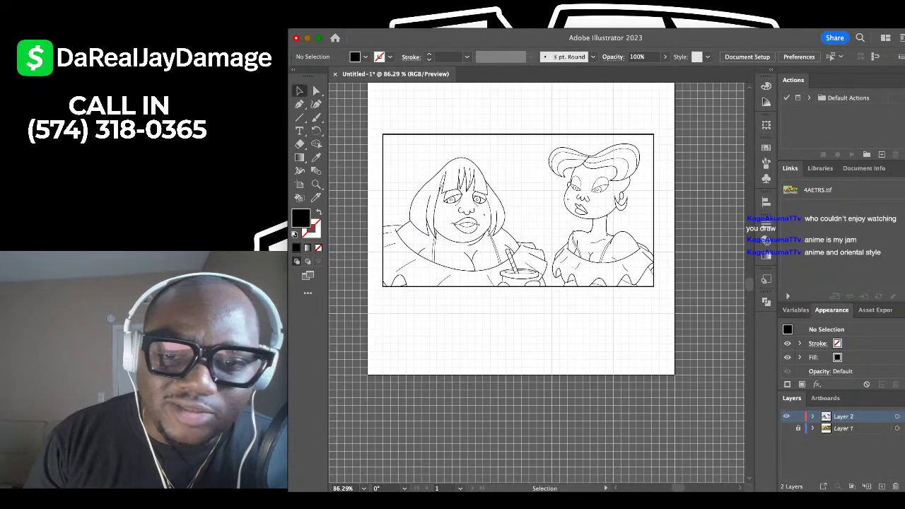
key(super+a)
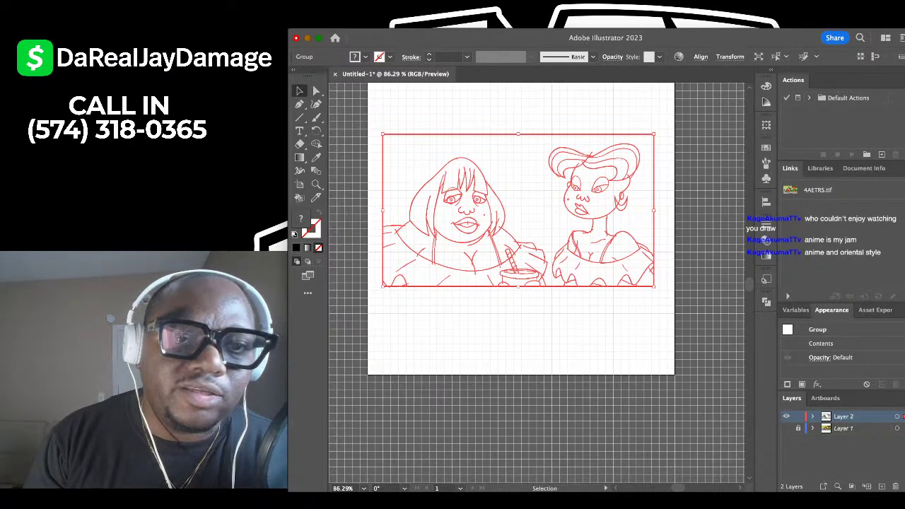
key(shift+super+a)
scroll(450, 215, up, 5)
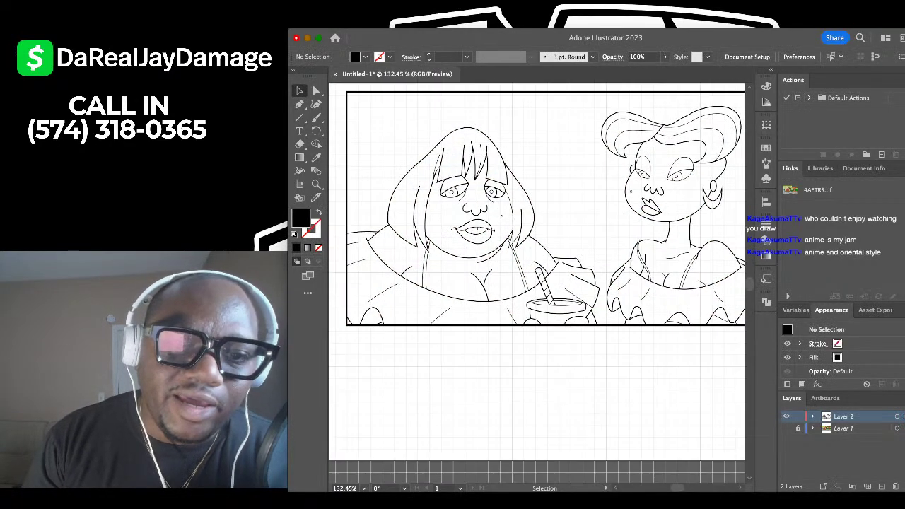
scroll(495, 226, right, 2)
scroll(510, 232, down, 1)
scroll(523, 219, left, 1)
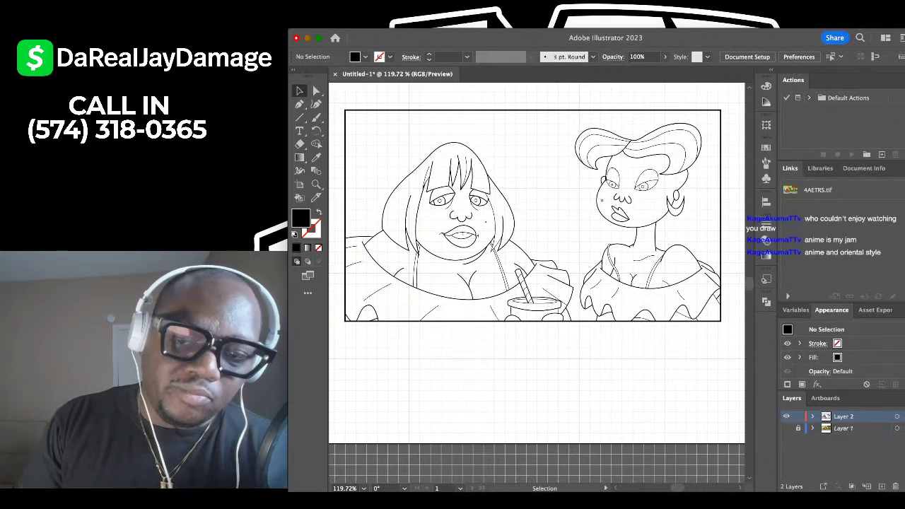
Show the Layer 1 reference image under the line art, compare both women with it, and hide it again.
click(786, 429)
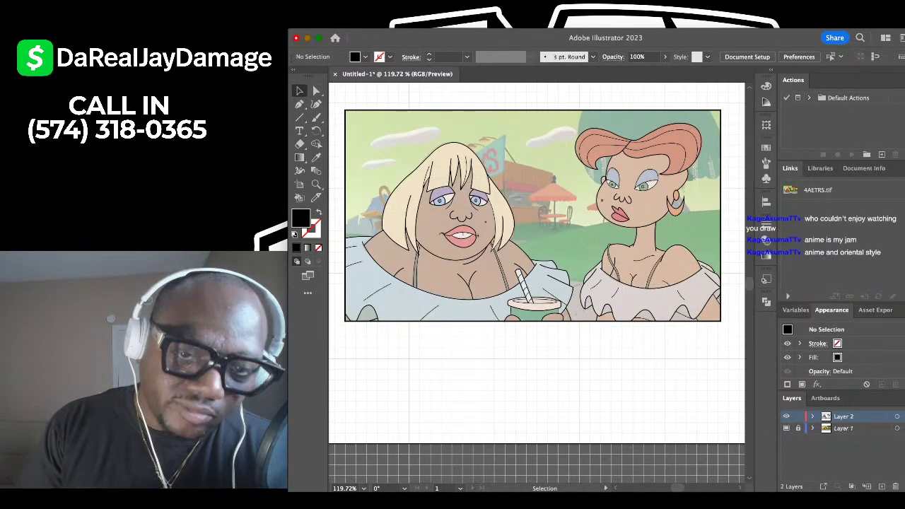
scroll(483, 251, up, 5)
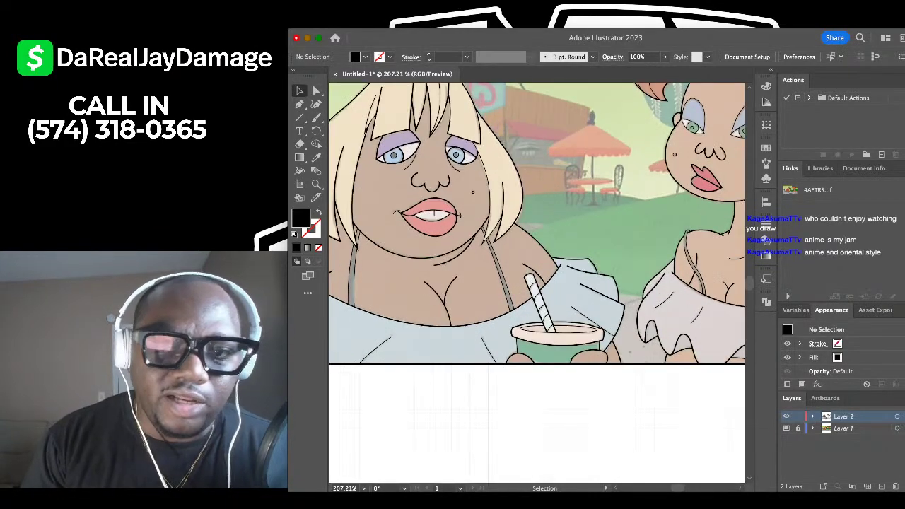
scroll(482, 250, down, 3)
scroll(483, 250, right, 3)
scroll(614, 188, up, 2)
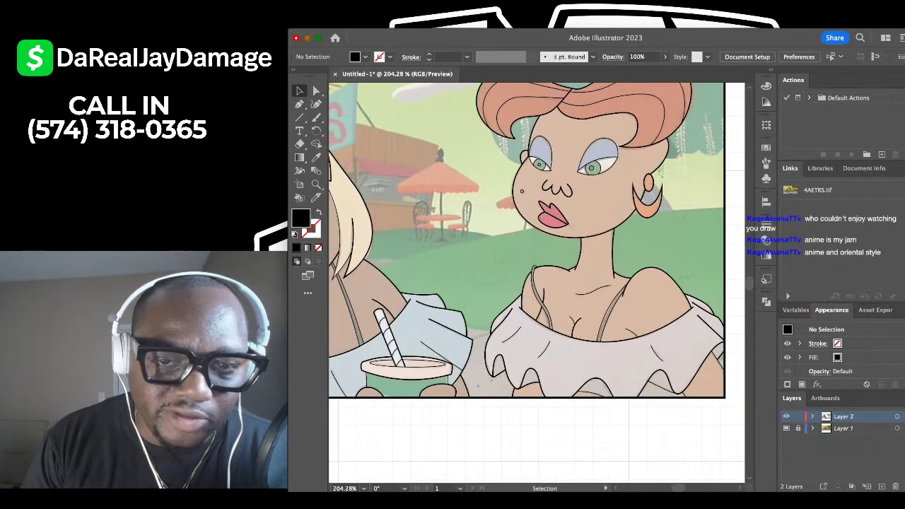
scroll(537, 283, up, 2)
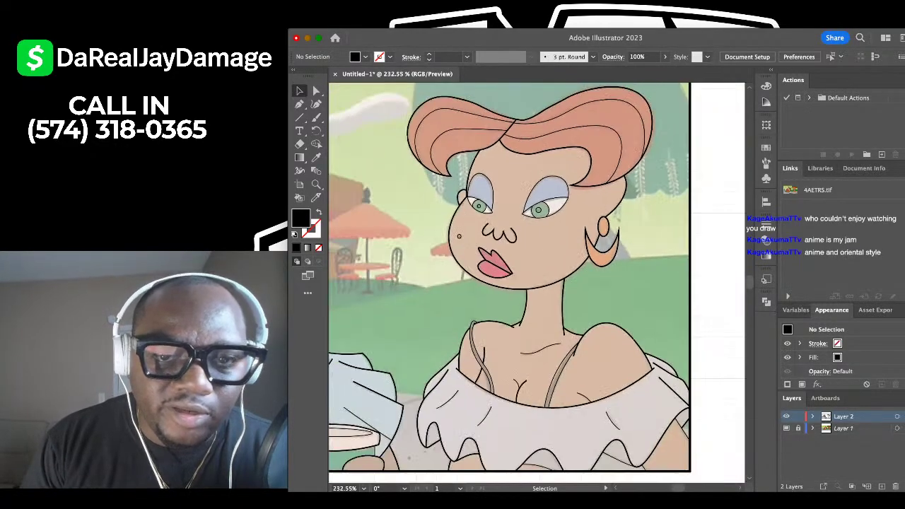
scroll(537, 283, down, 4)
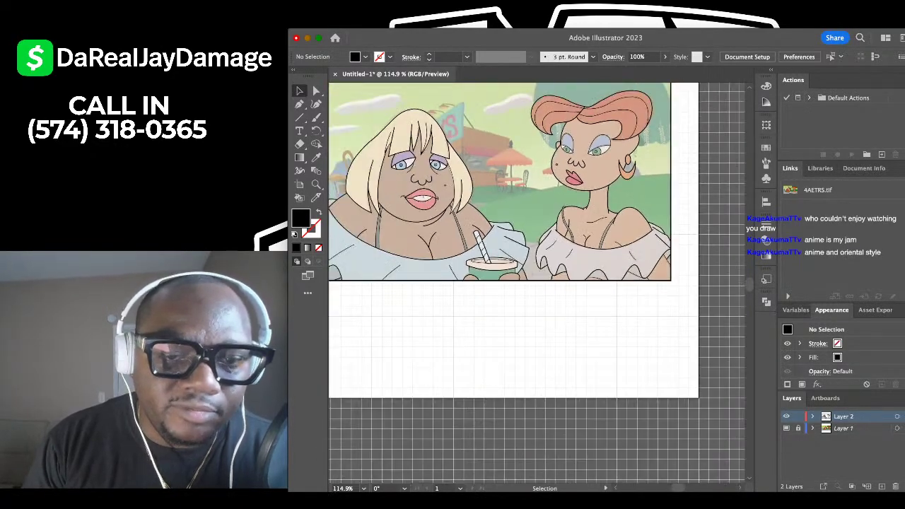
scroll(601, 193, up, 2)
scroll(600, 193, down, 3)
key(super+apostrophe)
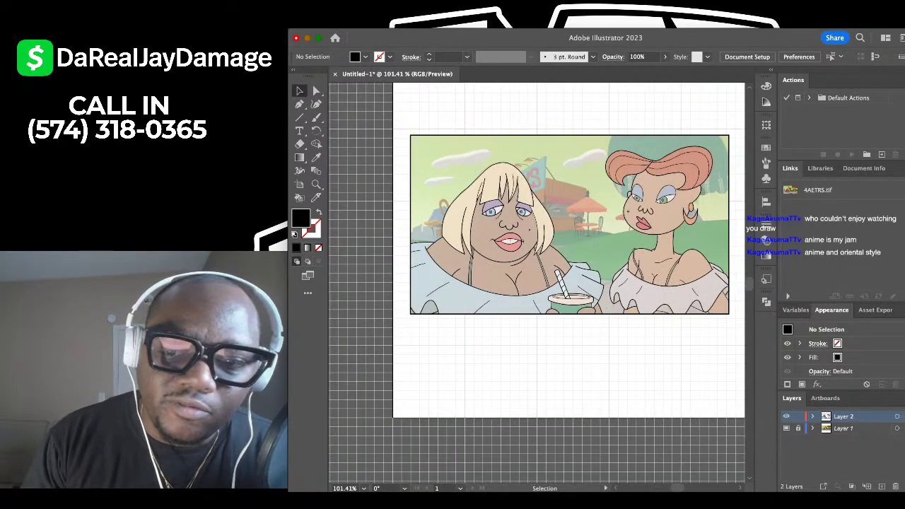
click(786, 427)
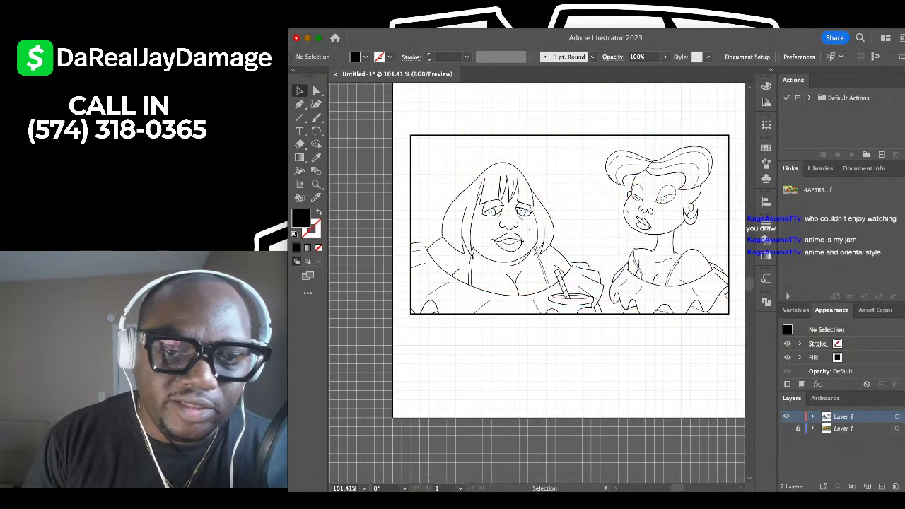
key(super+Tab)
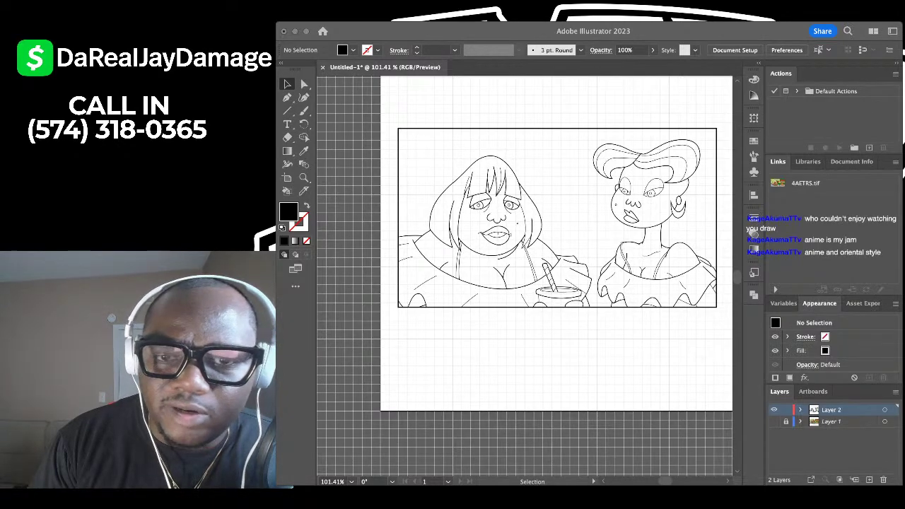
key(super+Tab)
scroll(678, 246, down, 2)
scroll(668, 247, right, 2)
scroll(668, 247, up, 3)
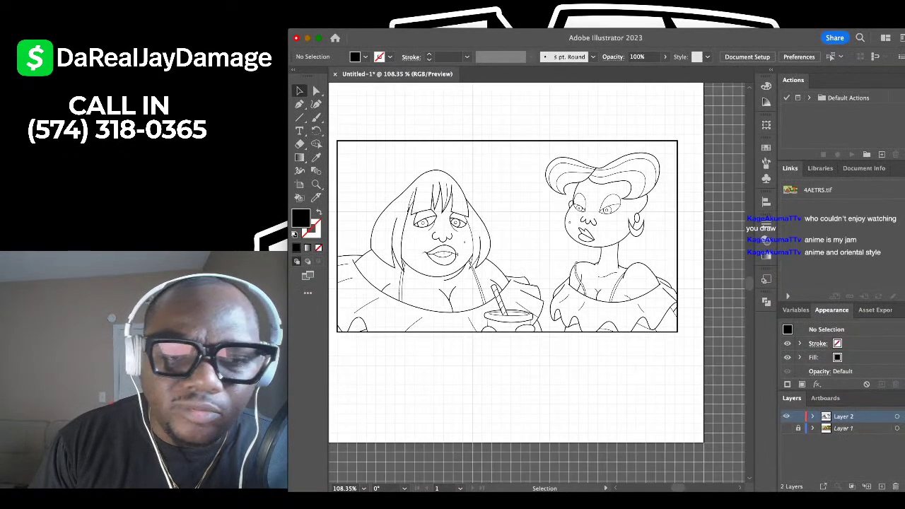
scroll(537, 283, down, 2)
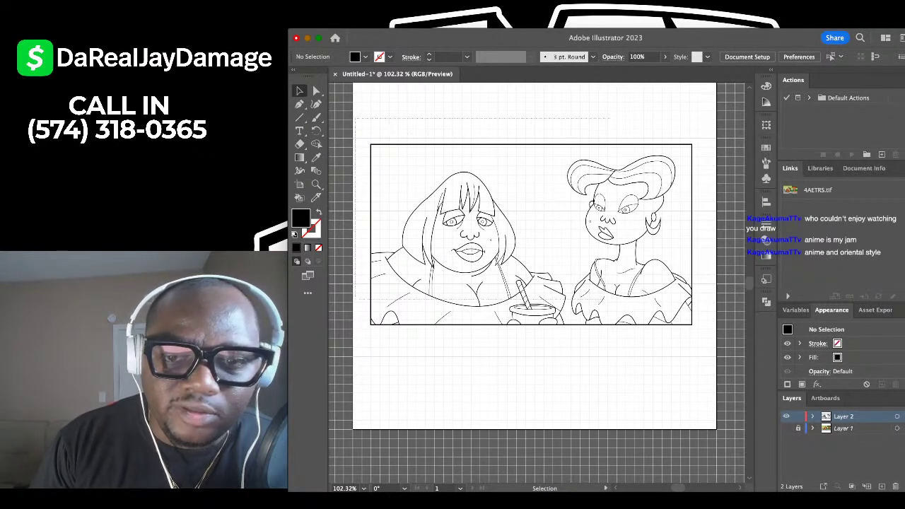
Convert all the Layer 2 line art of both women into a Live Paint group and deselect it.
key(super+a)
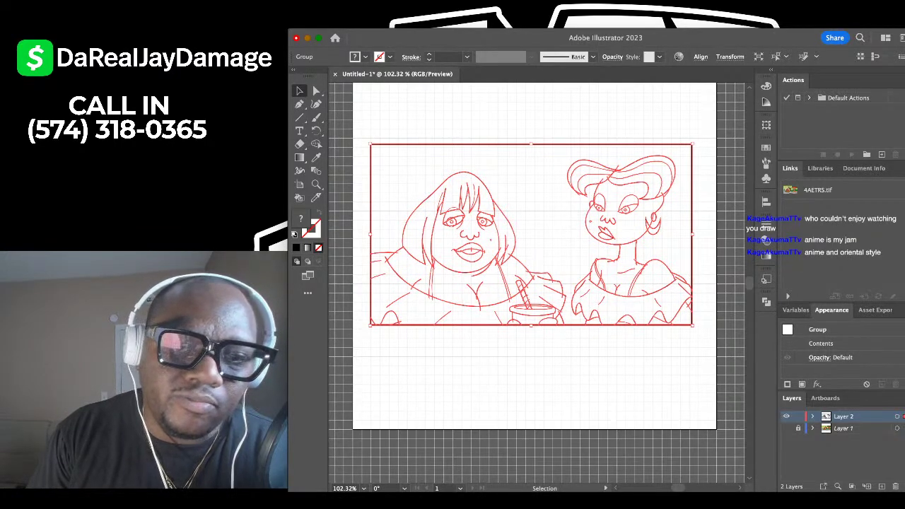
key(alt+super+x)
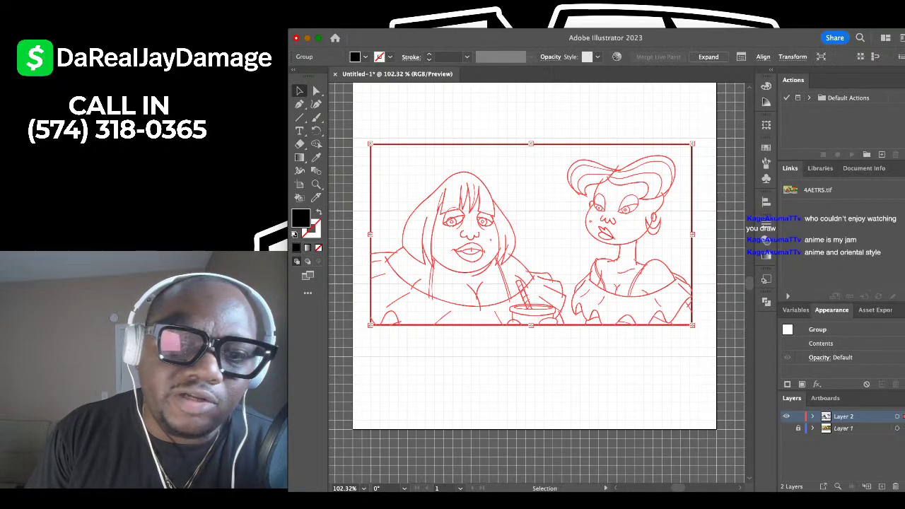
key(shift+super+a)
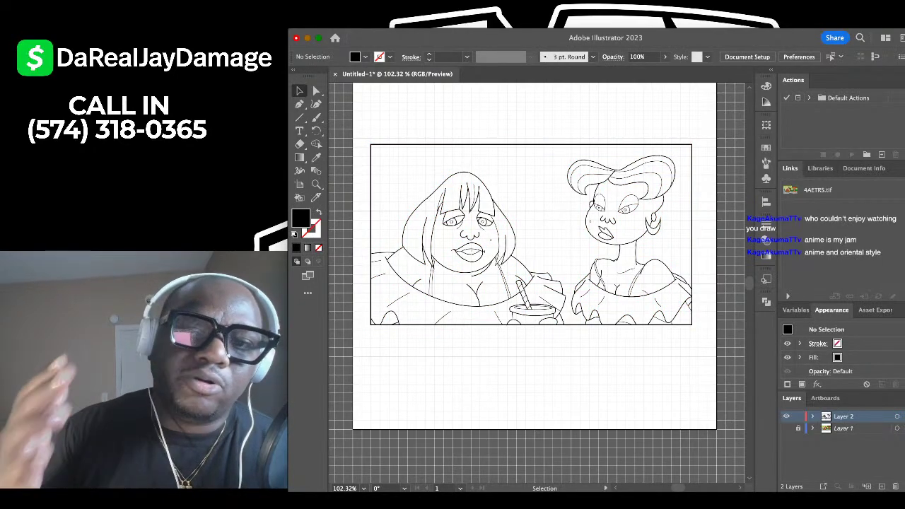
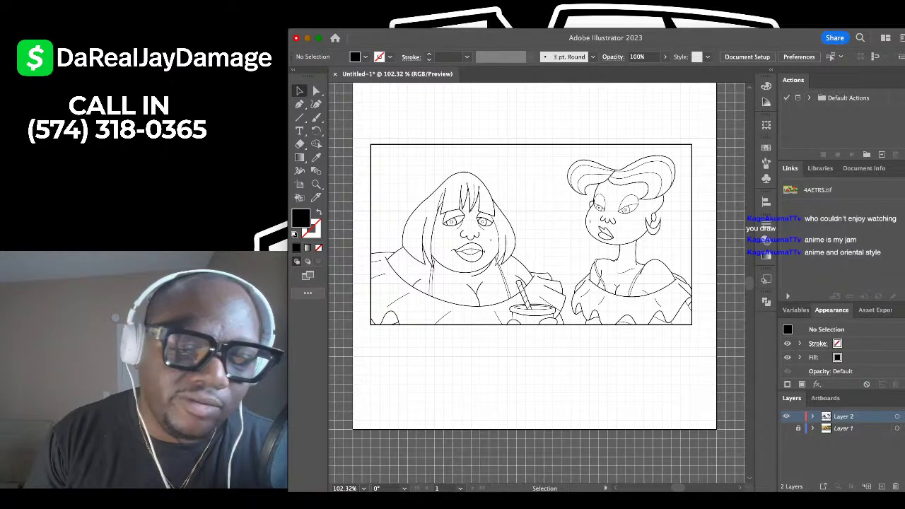
Fill the left woman's two pupils and her cheek mole with black using the Live Paint Bucket.
click(300, 198)
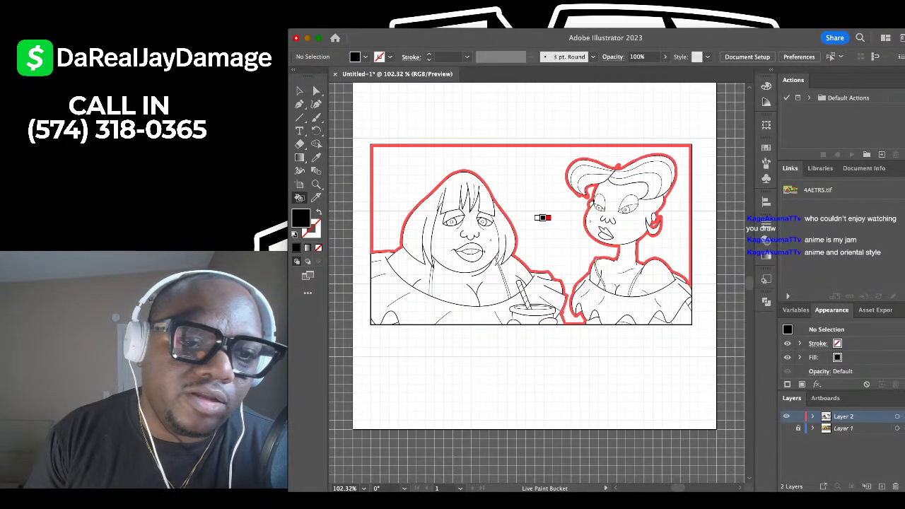
scroll(428, 193, up, 5)
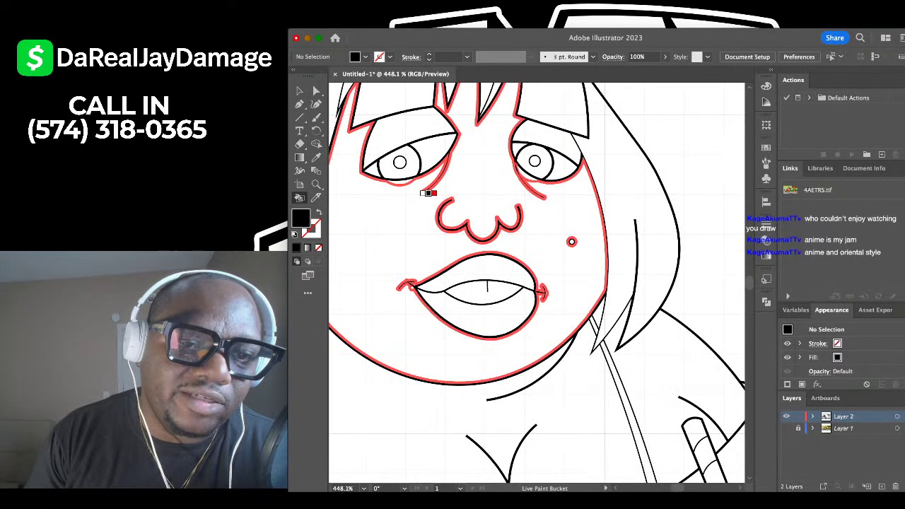
scroll(406, 174, up, 4)
click(391, 152)
scroll(391, 151, down, 3)
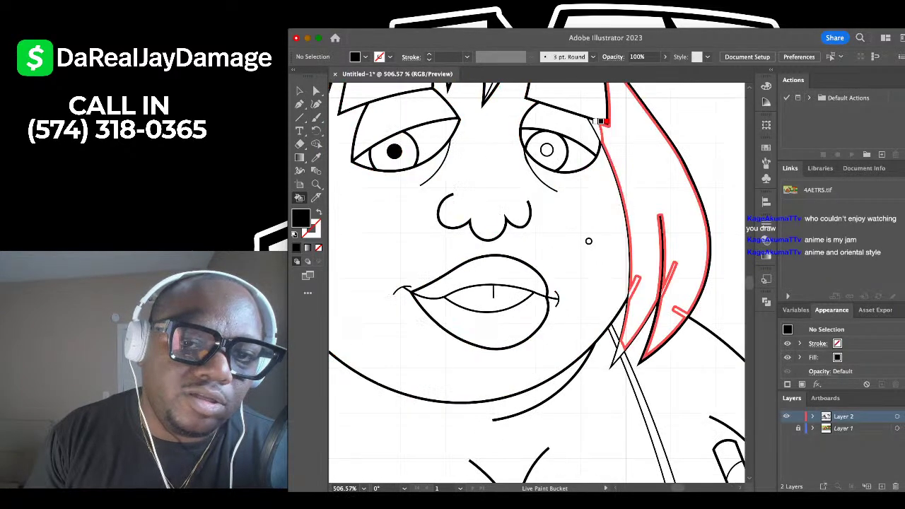
click(546, 150)
scroll(546, 150, down, 3)
scroll(566, 203, up, 4)
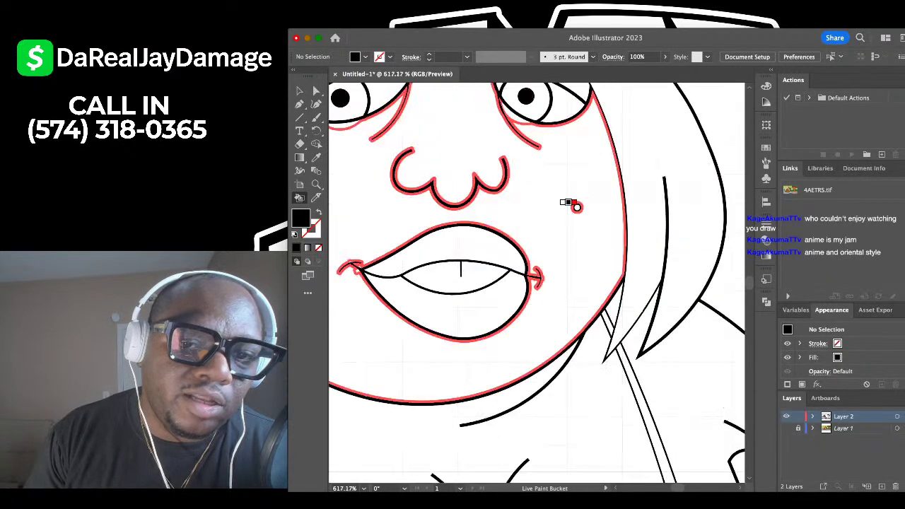
scroll(565, 203, down, 4)
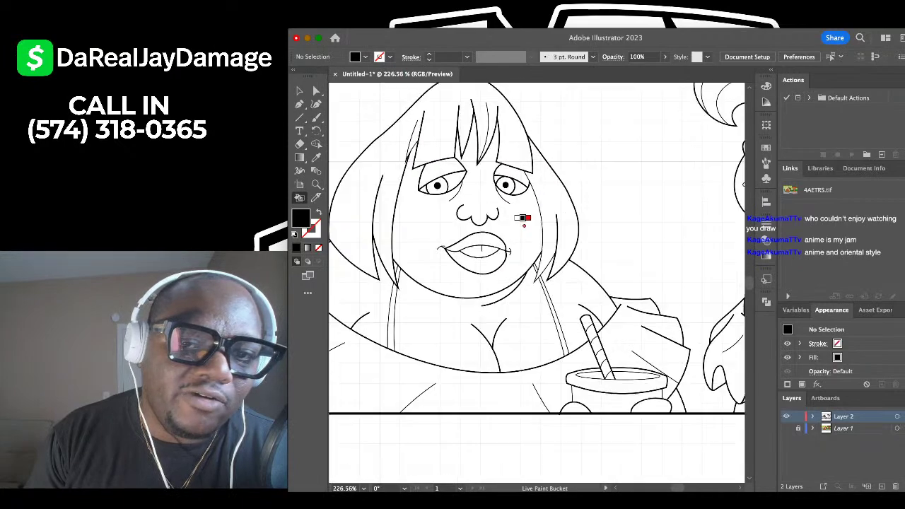
Fill the right woman's two pupils and her cheek mole with black using the Live Paint Bucket.
scroll(522, 218, right, 5)
scroll(603, 214, up, 3)
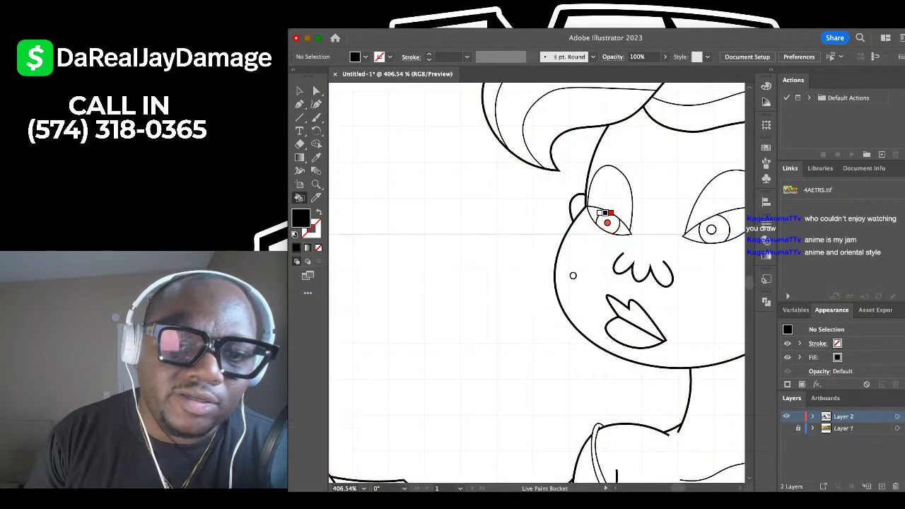
click(607, 222)
click(710, 228)
scroll(557, 289, up, 2)
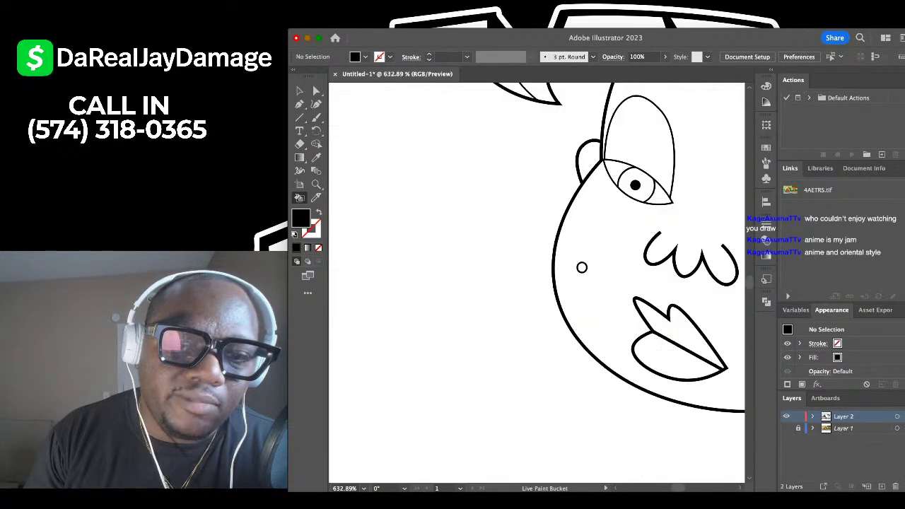
scroll(581, 268, down, 2)
click(588, 258)
scroll(589, 254, down, 4)
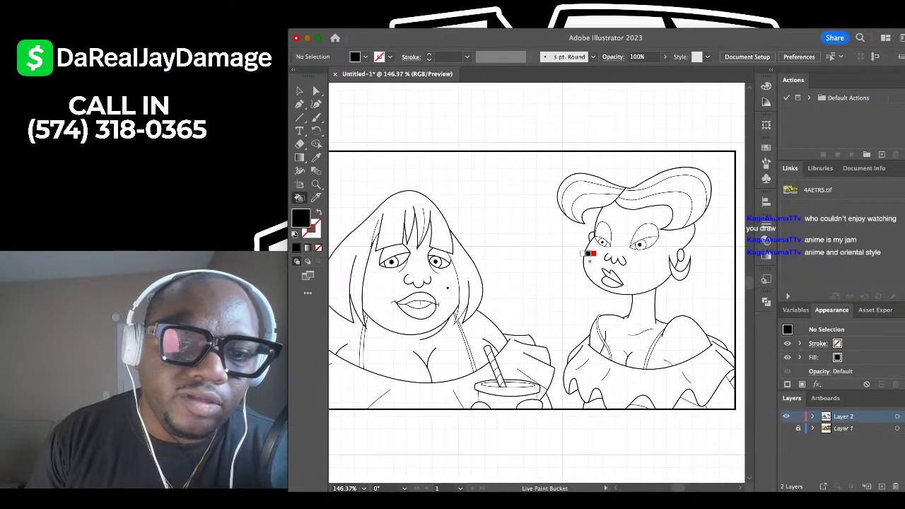
Show the Layer 1 reference image beneath the line art and make Layer 1 the active layer.
scroll(505, 279, down, 2)
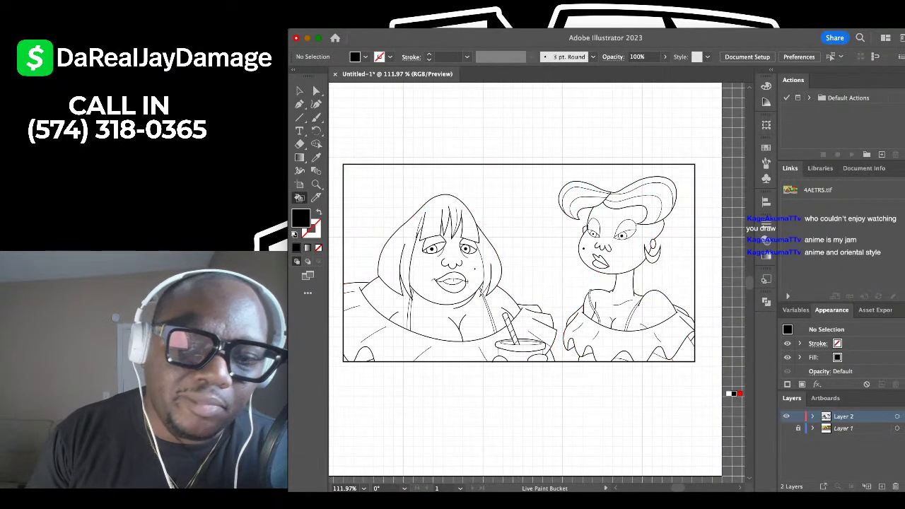
click(786, 427)
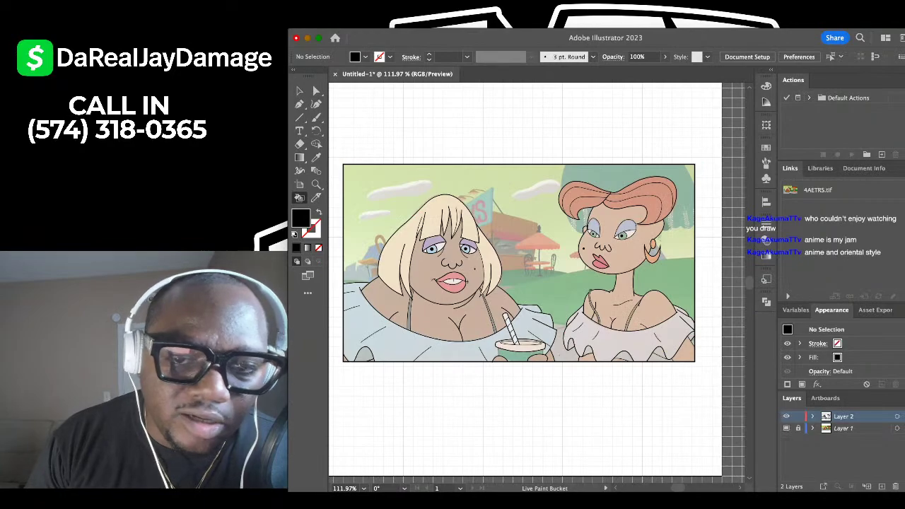
click(786, 427)
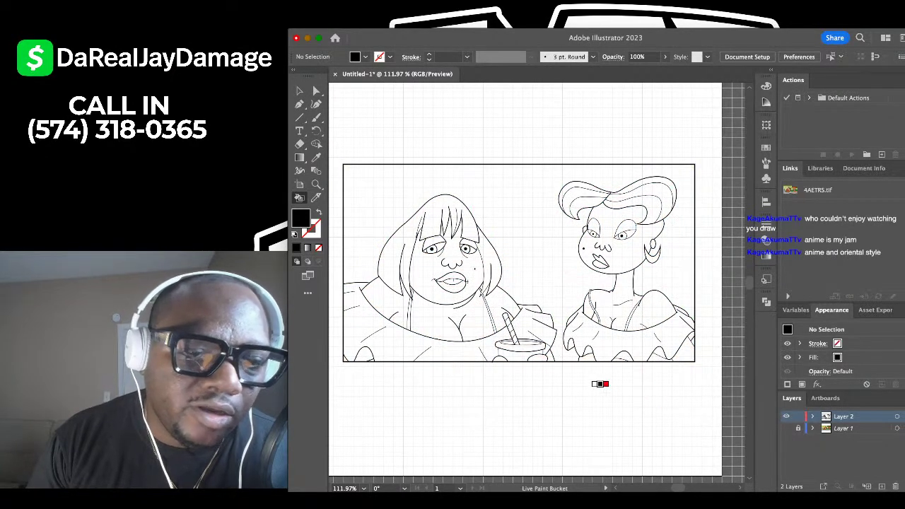
scroll(671, 385, down, 1)
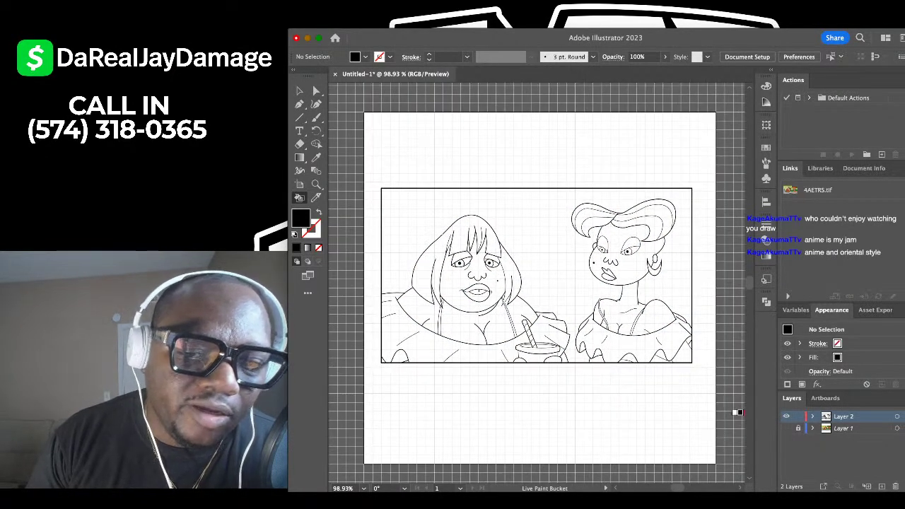
click(786, 428)
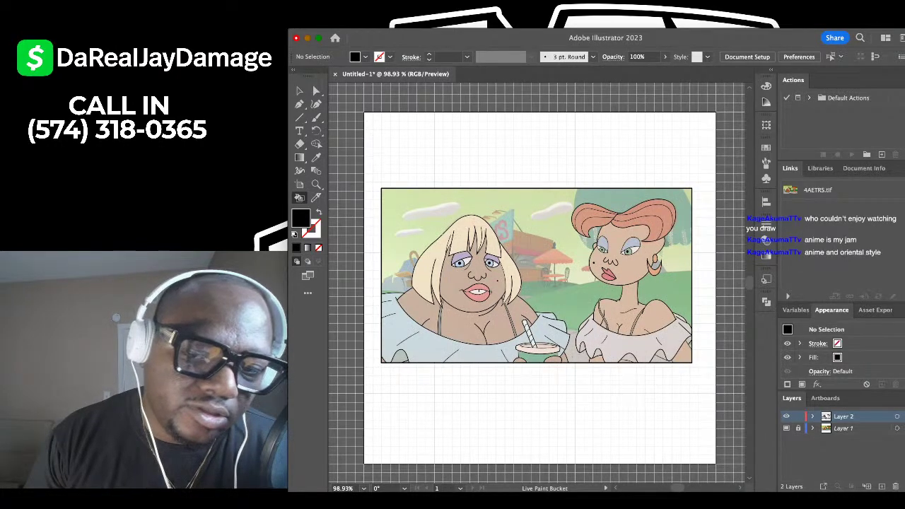
click(843, 429)
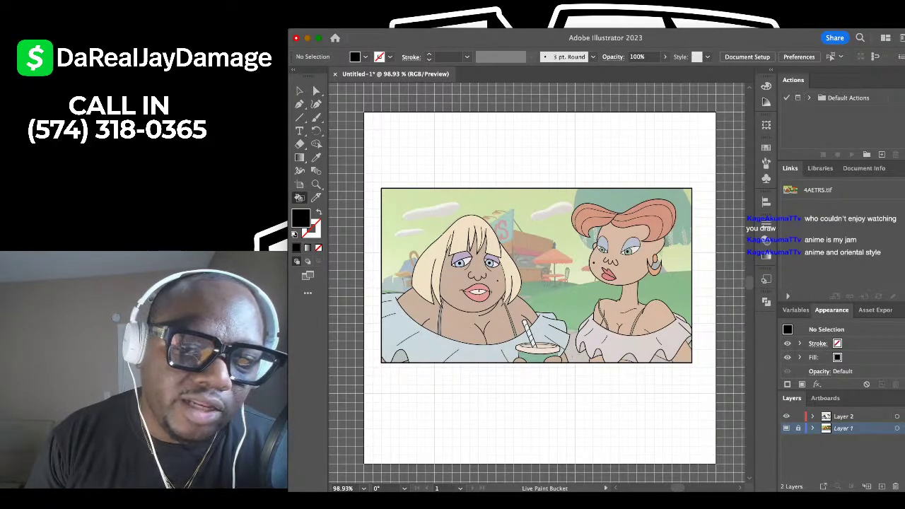
Unlock and undim Layer 1, then shrink its reference image, place it above the framed line art and deselect it.
key(Return)
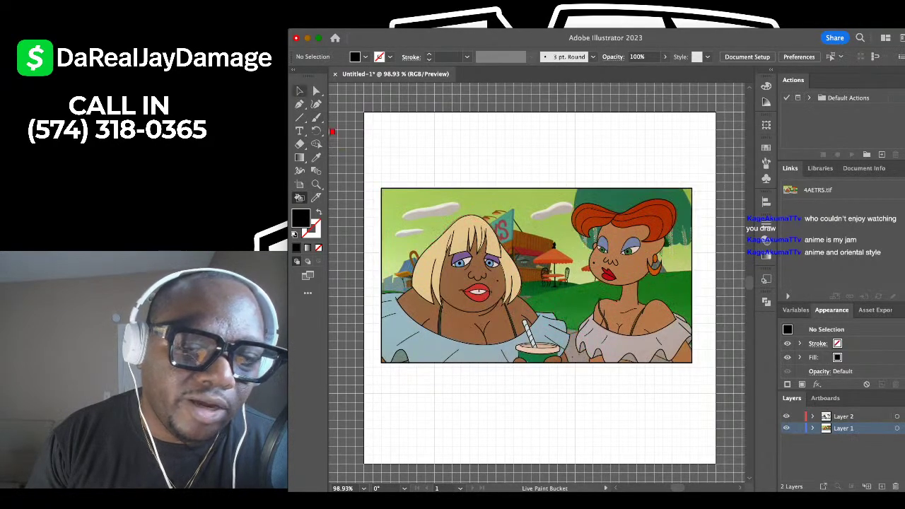
key(v)
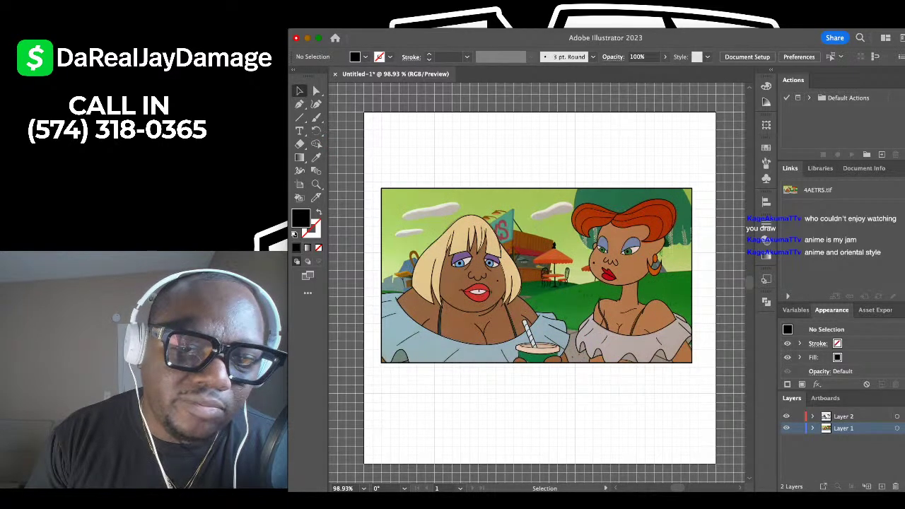
drag(540, 276, 560, 364)
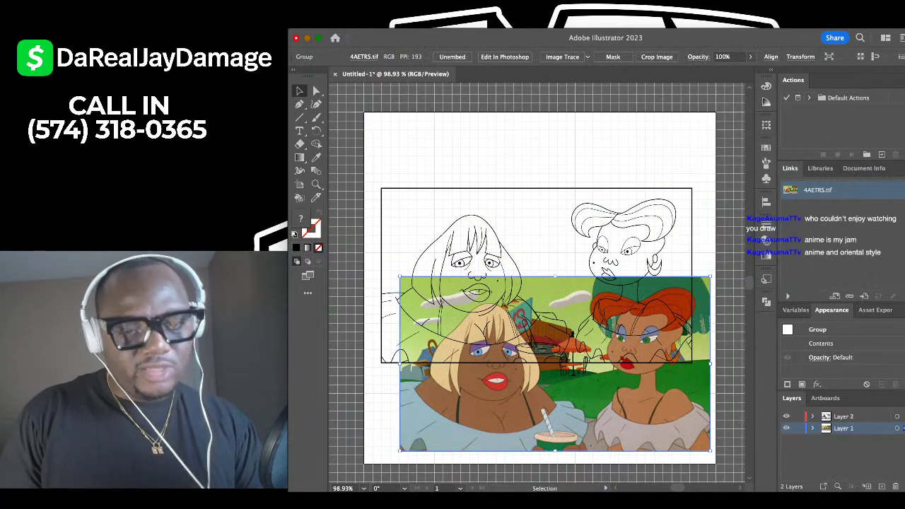
drag(555, 277, 554, 373)
drag(554, 408, 531, 142)
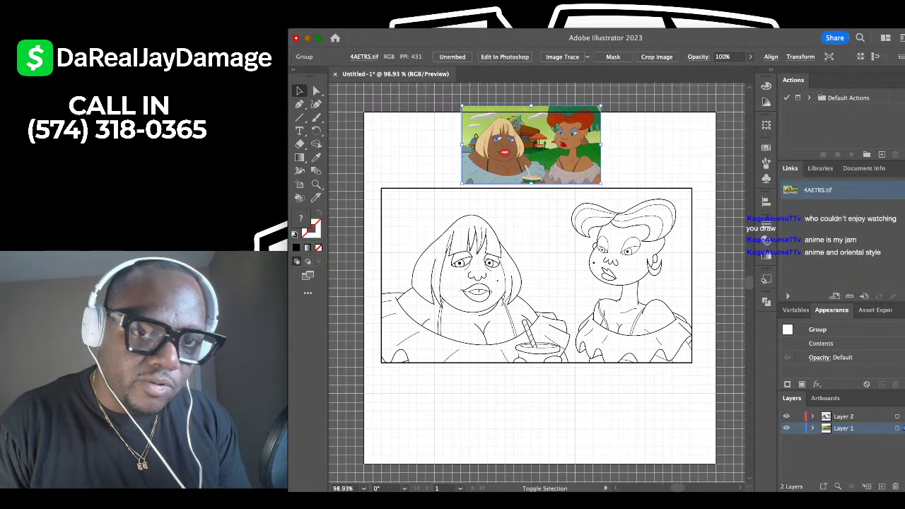
drag(531, 106, 531, 115)
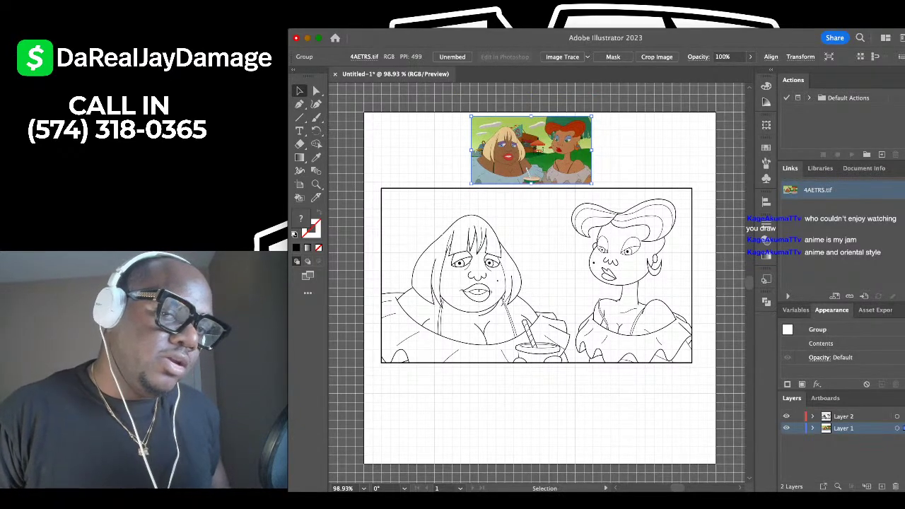
key(super+shift+a)
Sample the left woman's brown skin colour from the reference image with the Eyedropper.
scroll(498, 132, up, 3)
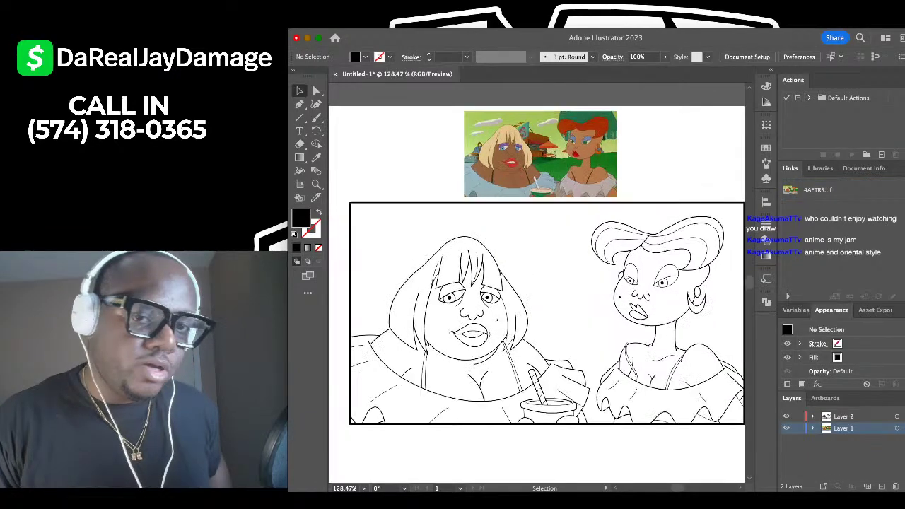
scroll(651, 424, up, 1)
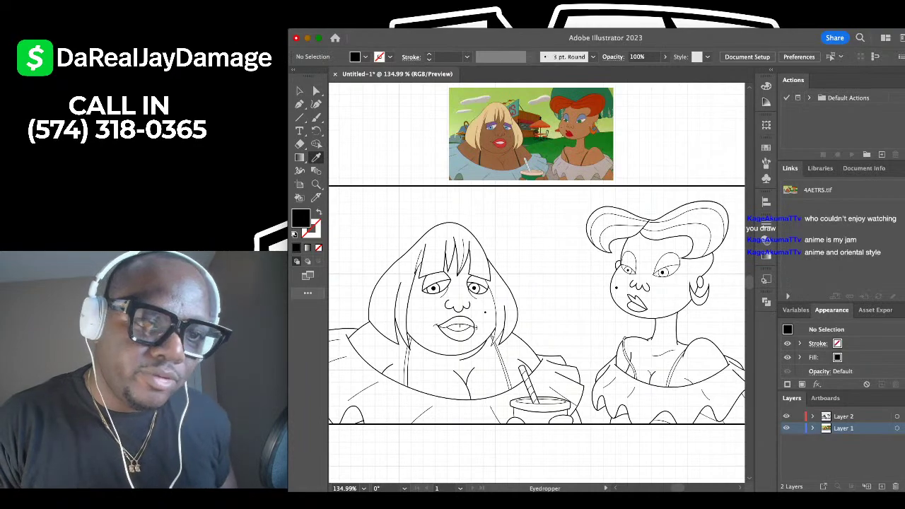
scroll(476, 327, up, 2)
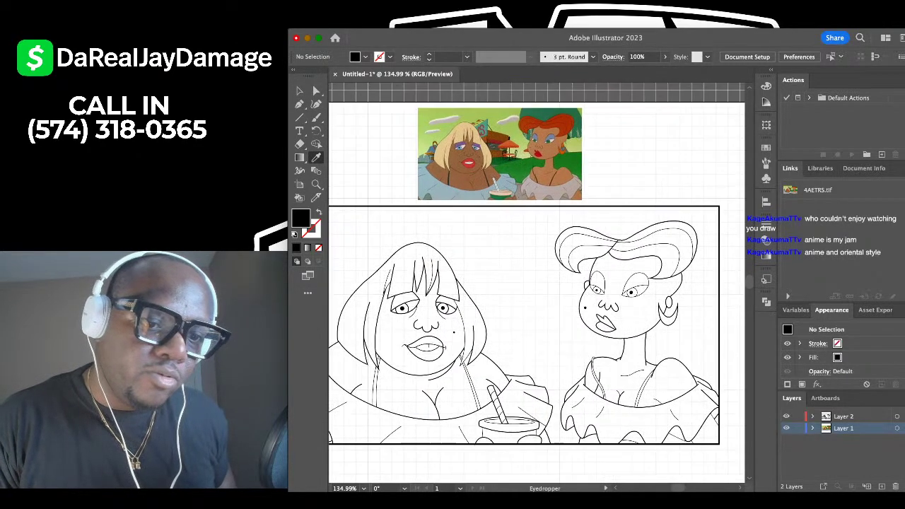
scroll(491, 185, up, 8)
scroll(453, 161, up, 5)
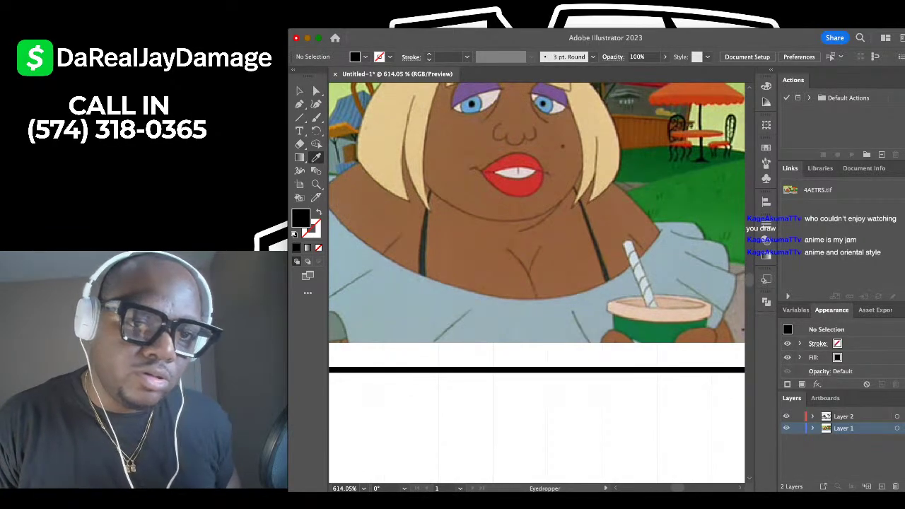
scroll(467, 171, down, 10)
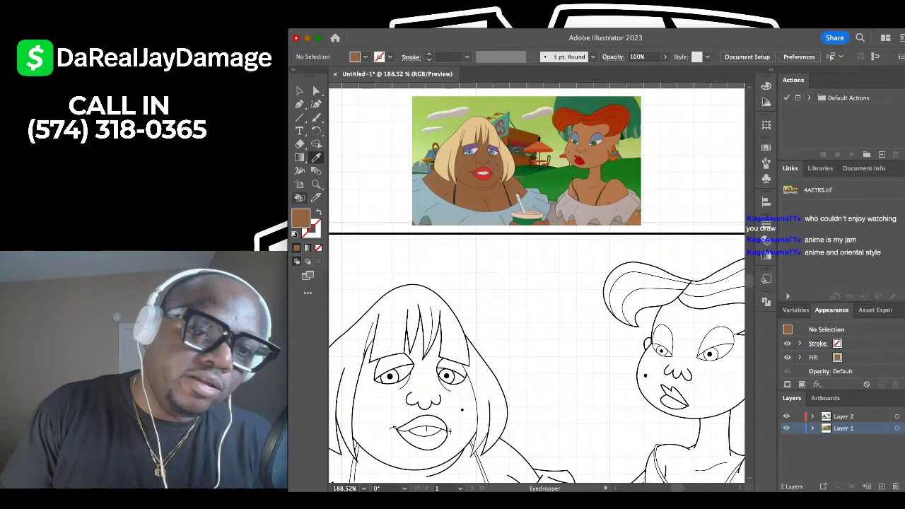
Fill the left woman's face with the sampled brown using the Live Paint Bucket.
key(k)
scroll(421, 203, down, 2)
scroll(421, 203, up, 4)
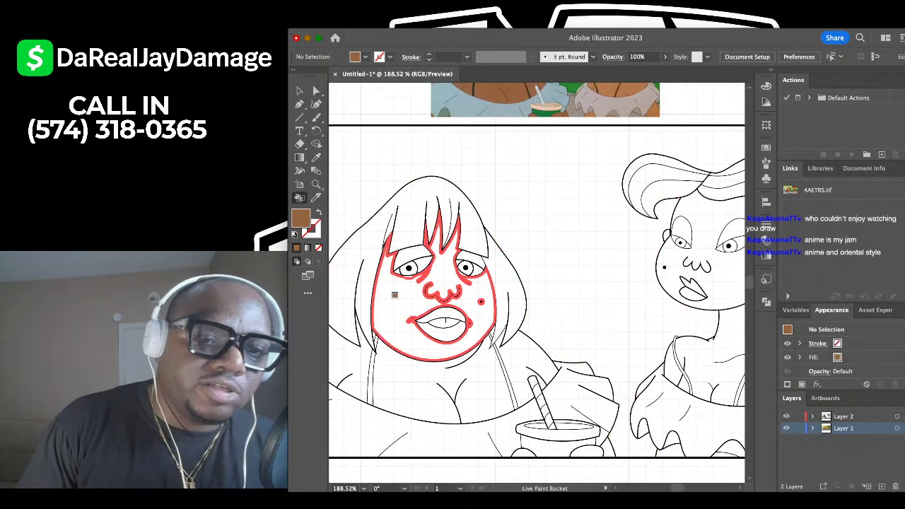
click(385, 302)
scroll(424, 247, up, 3)
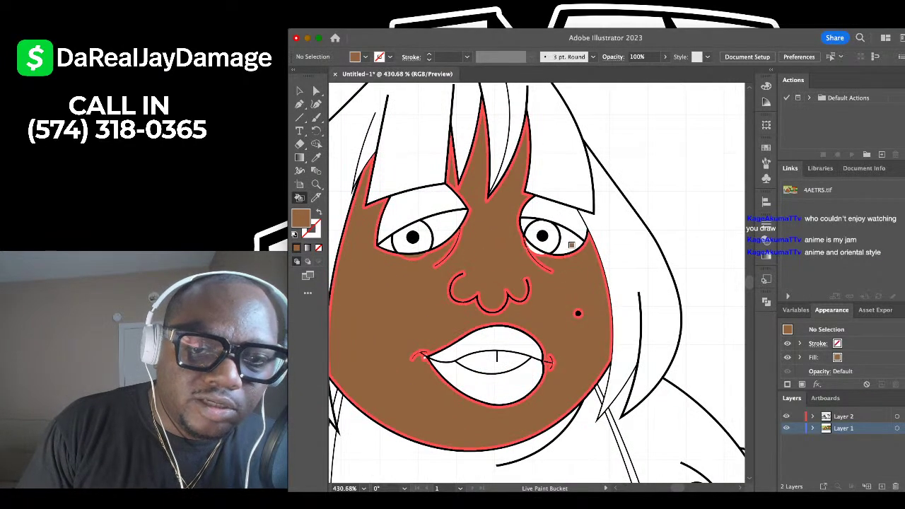
Fill the tiny unpainted gaps around both corners of the left woman's mouth with the brown skin colour.
scroll(534, 244, down, 6)
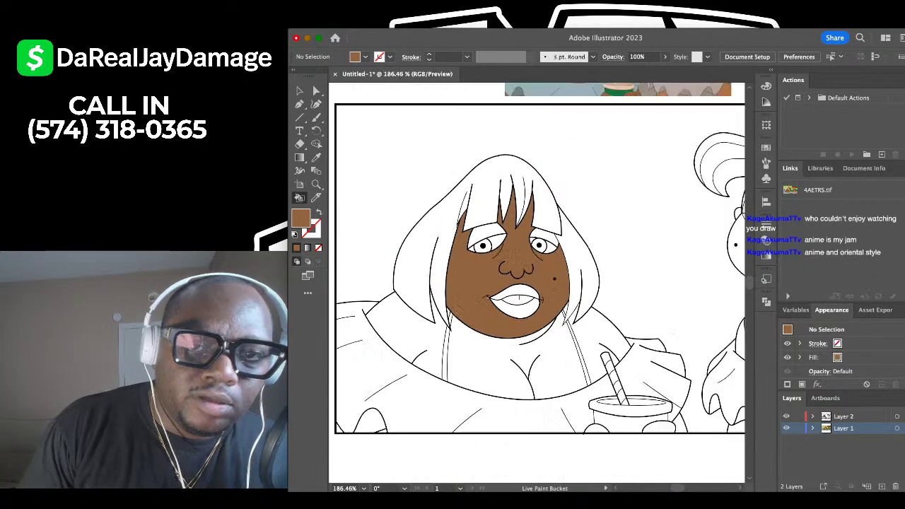
scroll(549, 117, up, 4)
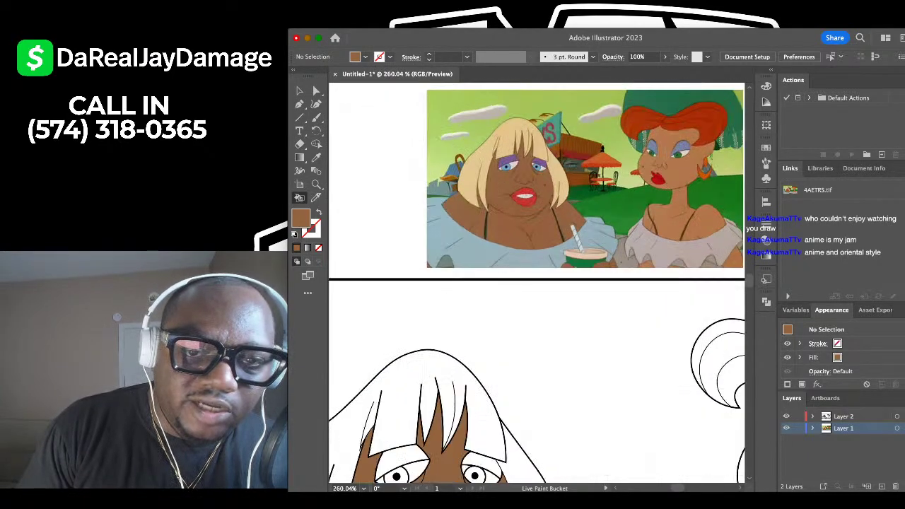
scroll(524, 182, down, 2)
scroll(525, 181, down, 6)
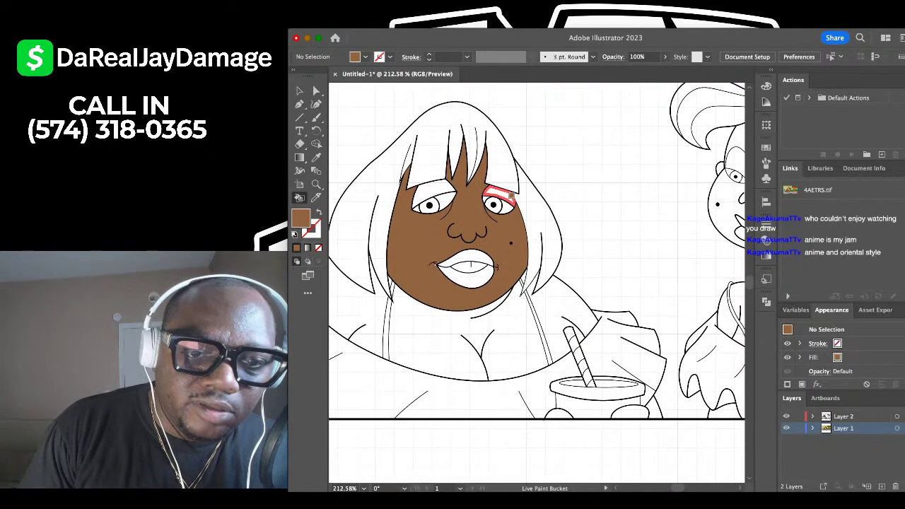
scroll(424, 271, up, 4)
scroll(423, 271, up, 3)
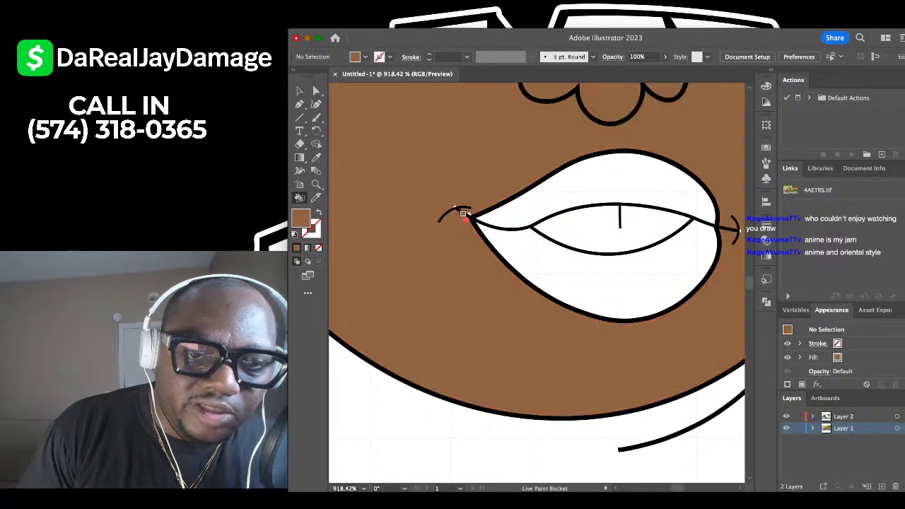
scroll(462, 212, up, 2)
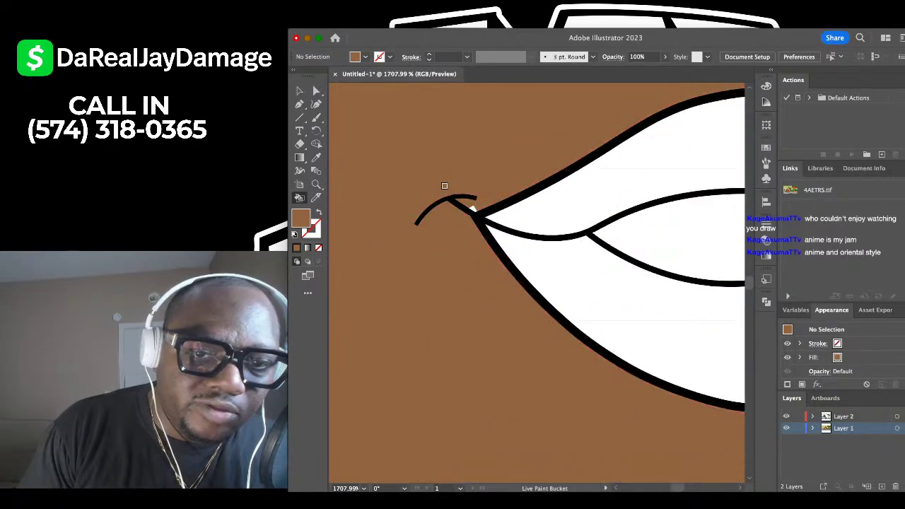
scroll(470, 202, down, 5)
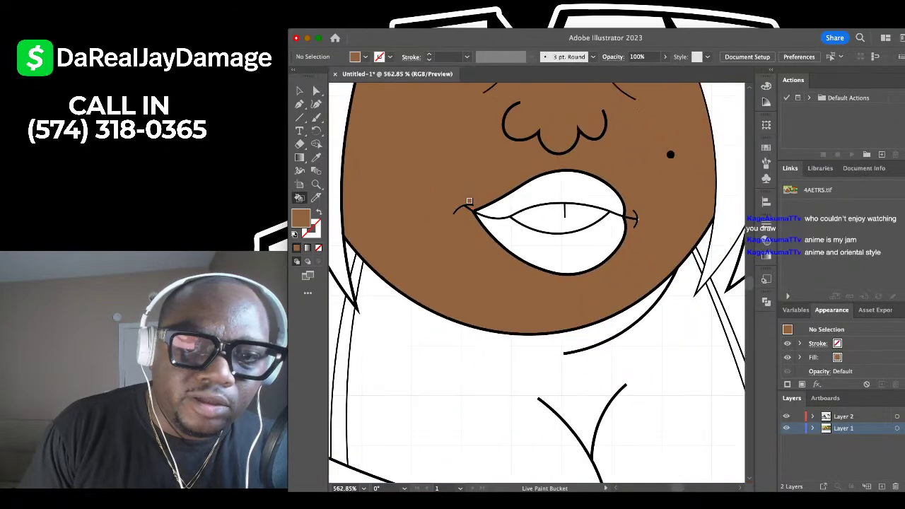
scroll(564, 236, right, 3)
scroll(571, 238, up, 5)
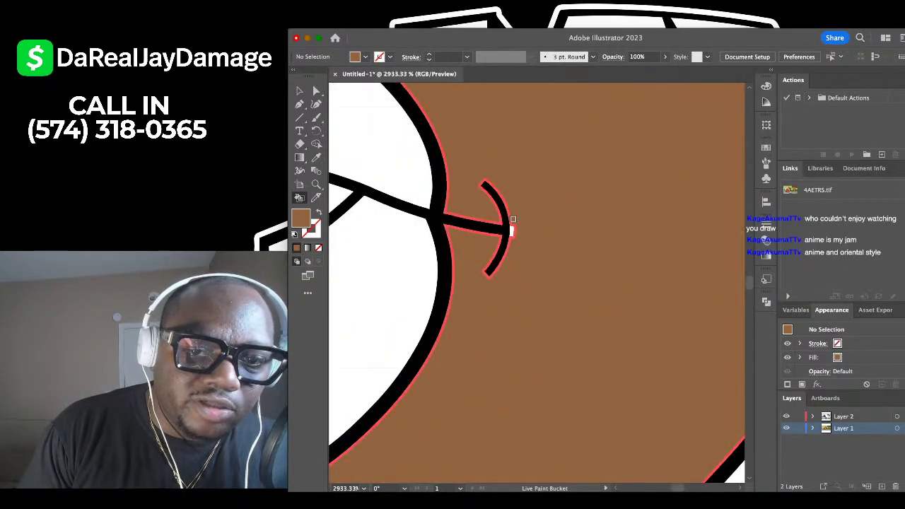
scroll(508, 230, down, 4)
scroll(509, 235, down, 3)
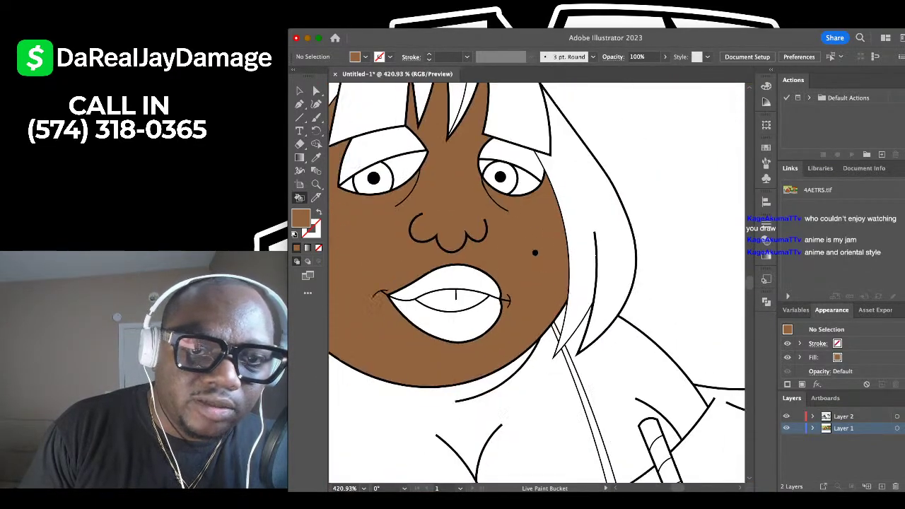
Fill the left woman's neck, chest and the shoulder behind the straw with the brown skin colour.
scroll(610, 234, down, 2)
scroll(612, 234, down, 2)
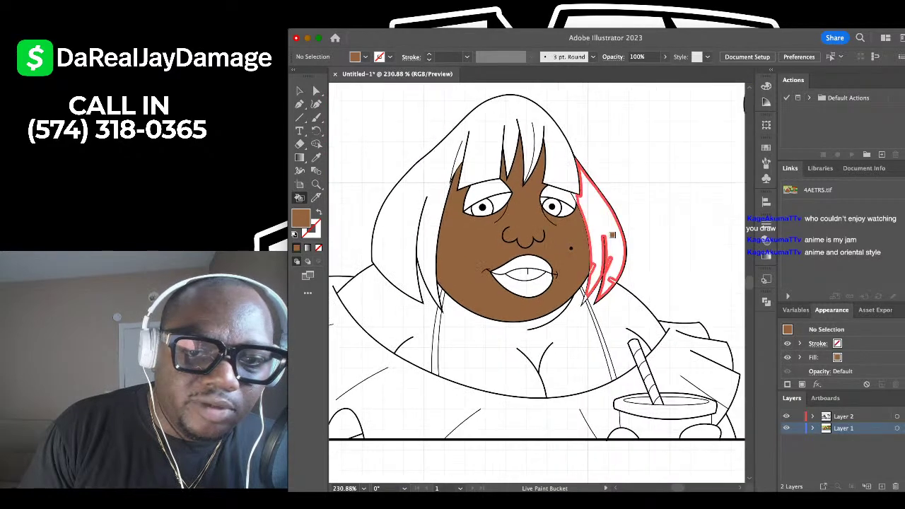
scroll(612, 239, down, 3)
click(576, 271)
scroll(577, 273, up, 2)
scroll(530, 338, up, 3)
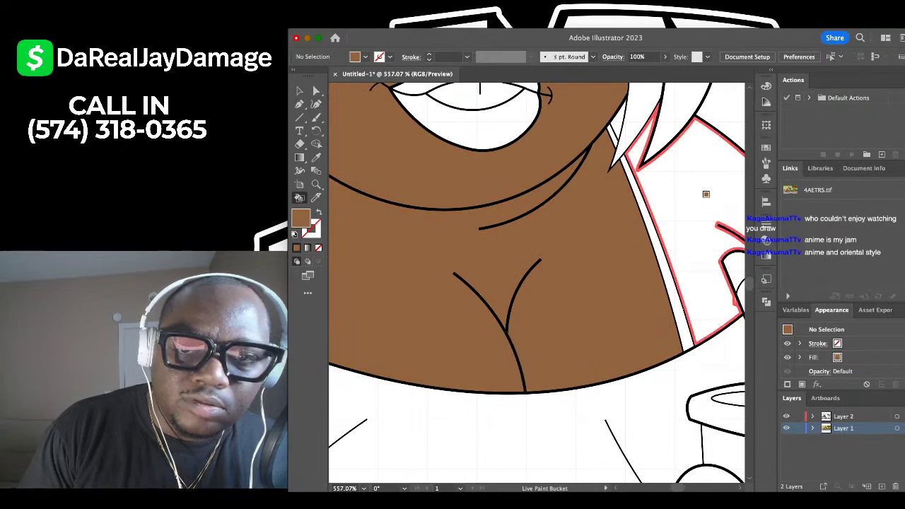
scroll(622, 212, up, 2)
scroll(582, 171, right, 2)
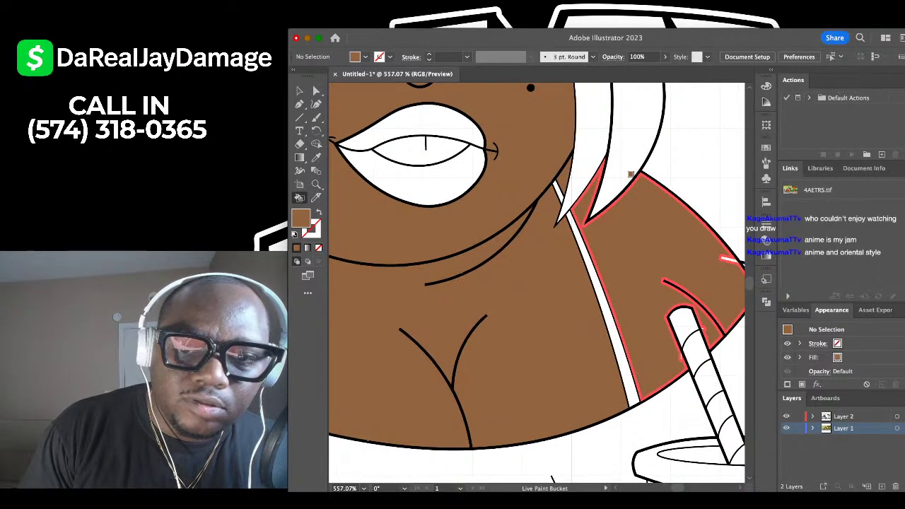
scroll(638, 281, up, 2)
scroll(637, 282, down, 3)
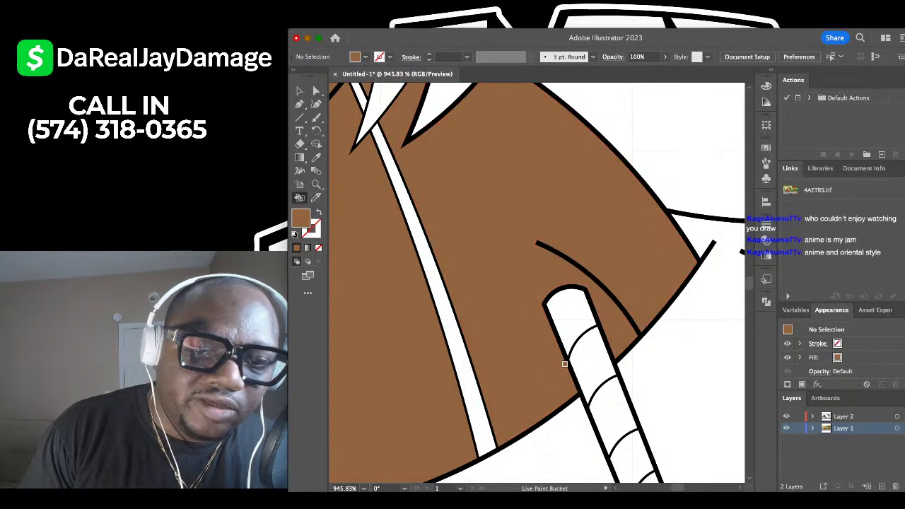
Fill the left woman's other shoulder and the small gap between her hair and chin with the brown skin colour.
scroll(564, 363, down, 6)
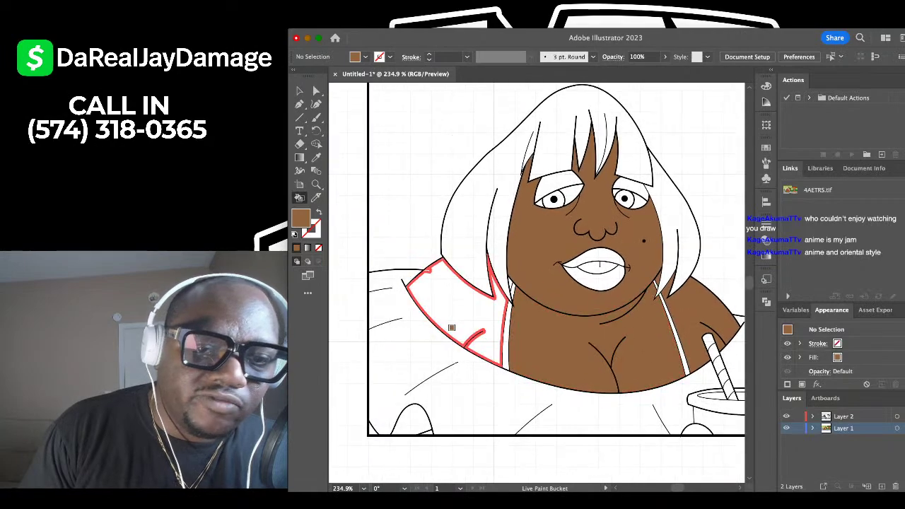
scroll(451, 327, up, 3)
click(445, 253)
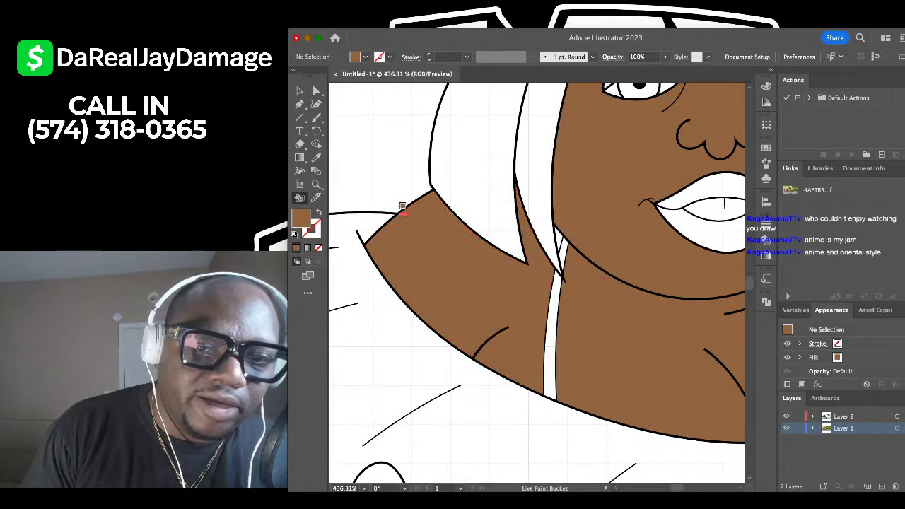
scroll(579, 221, up, 3)
click(579, 222)
scroll(579, 222, down, 8)
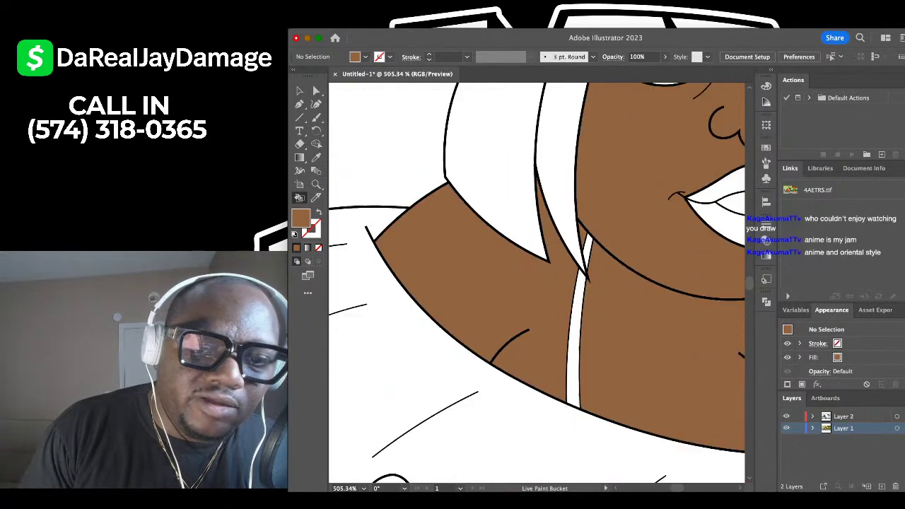
Fill the left woman's fingers around the cup and the arm section beside it with the brown skin colour.
scroll(650, 152, up, 3)
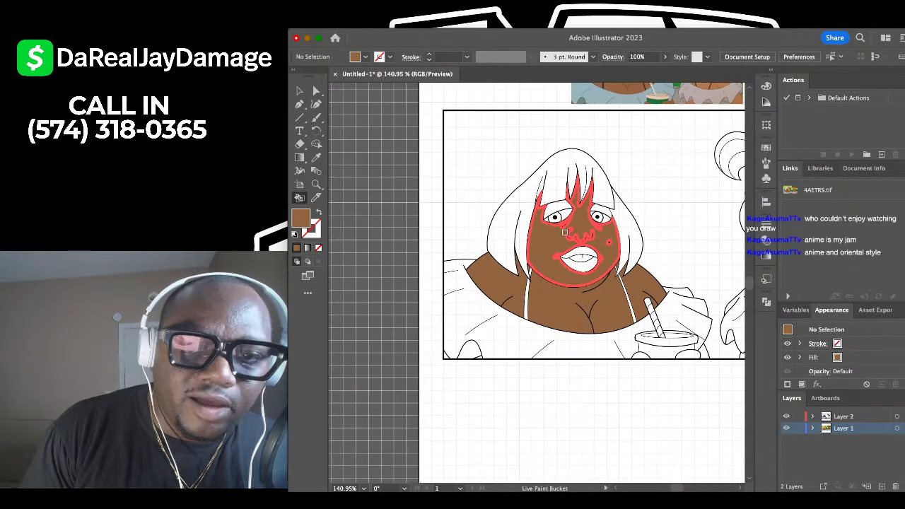
scroll(668, 152, down, 5)
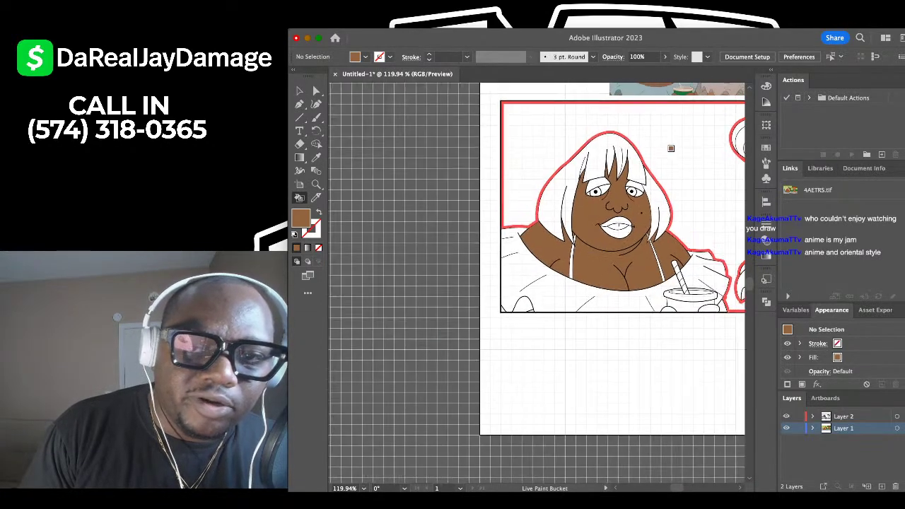
scroll(607, 269, up, 5)
scroll(584, 262, down, 10)
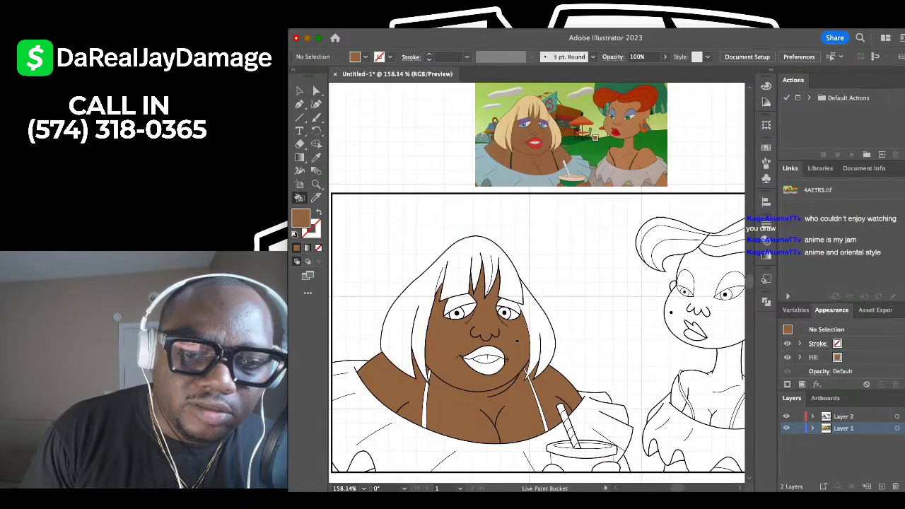
scroll(641, 348, up, 3)
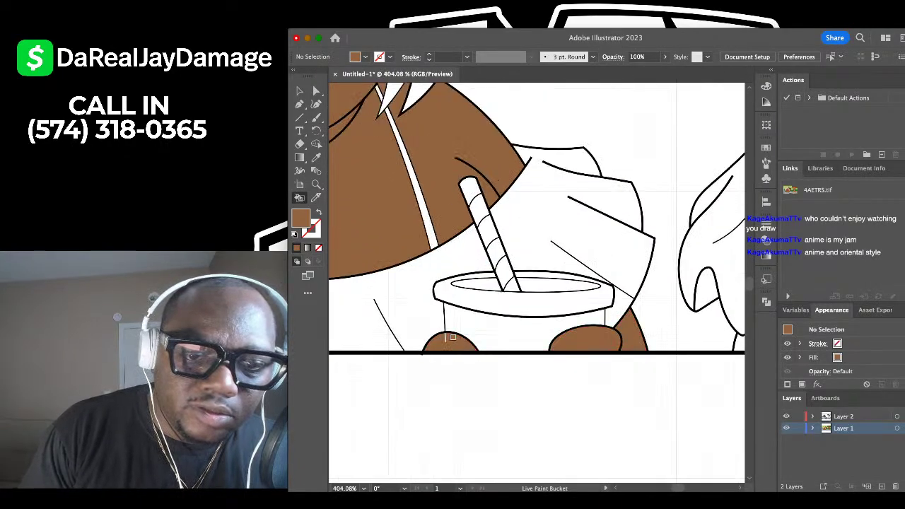
scroll(443, 332, down, 6)
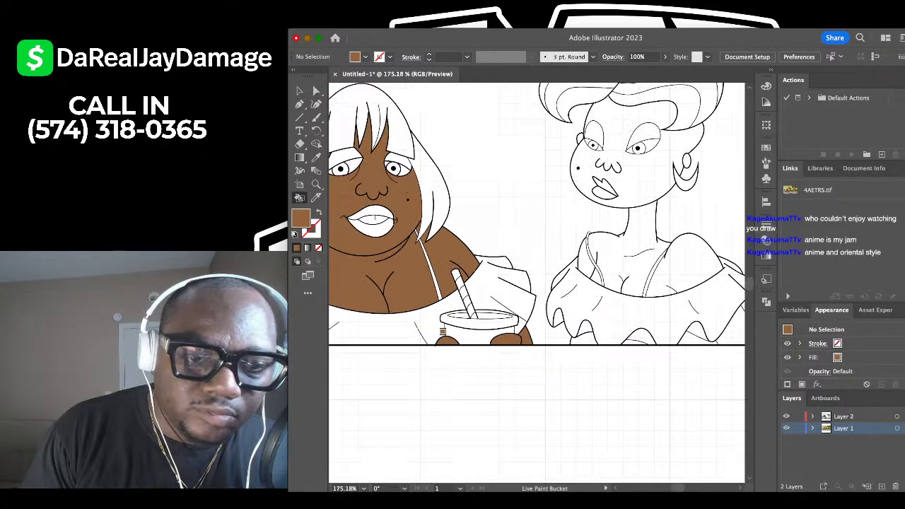
Fill the small skin area in the frame's lower-left corner, below the left woman's ruffle, with the brown skin colour.
scroll(534, 335, down, 3)
scroll(466, 342, up, 5)
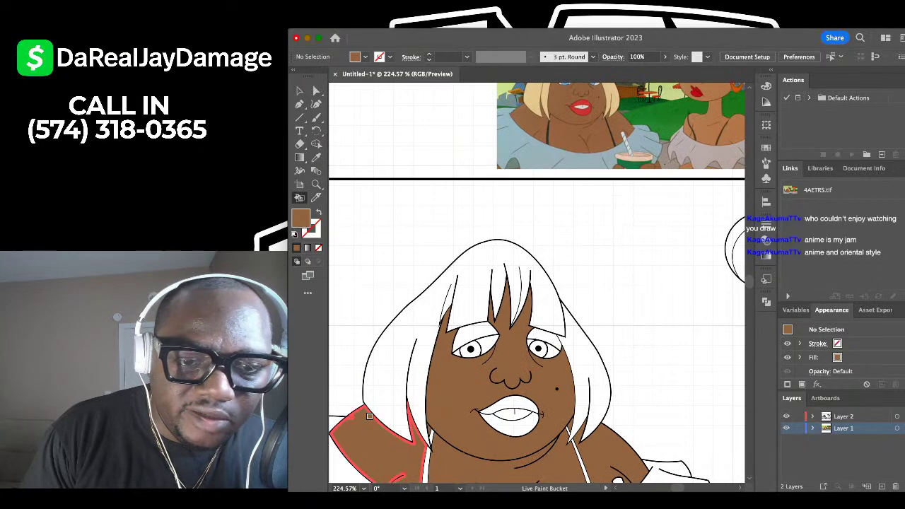
scroll(360, 207, down, 6)
scroll(361, 207, up, 3)
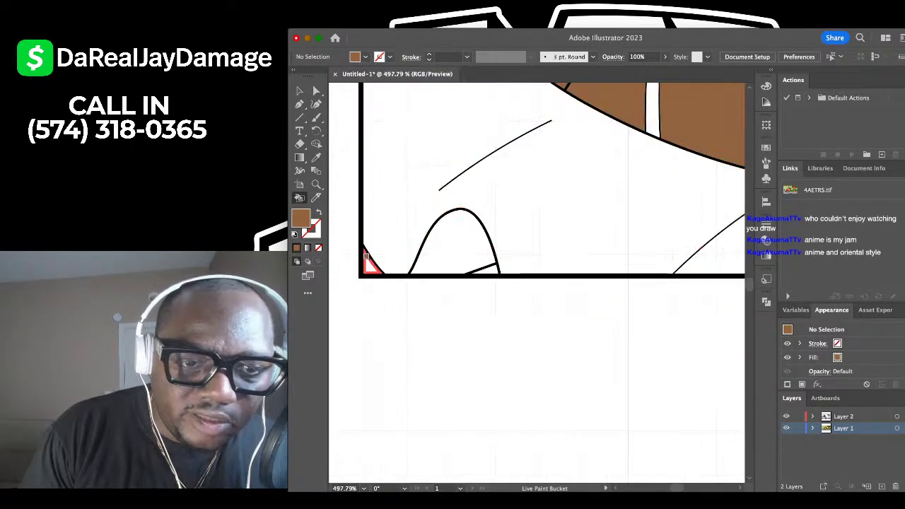
click(368, 262)
scroll(485, 265, down, 5)
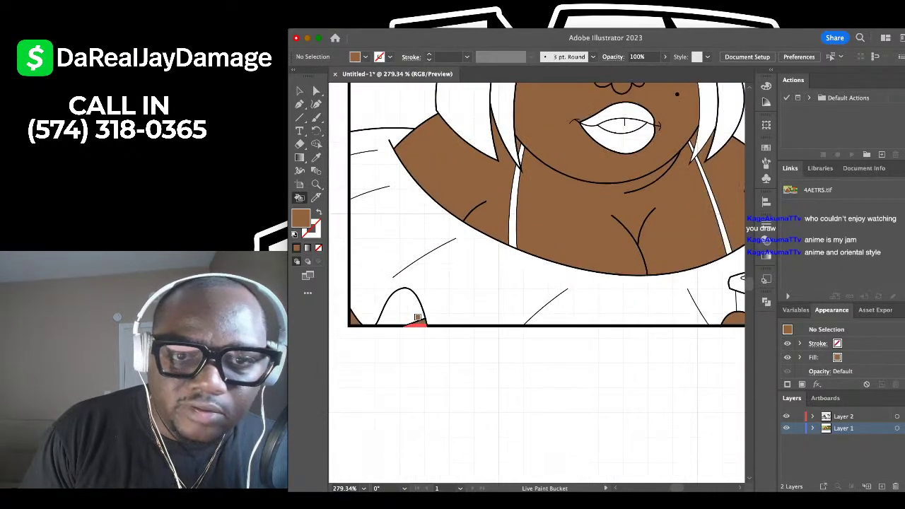
Sample the red lip colour from the reference image and fill the left woman's upper lip with it.
scroll(678, 102, up, 1)
scroll(679, 103, down, 3)
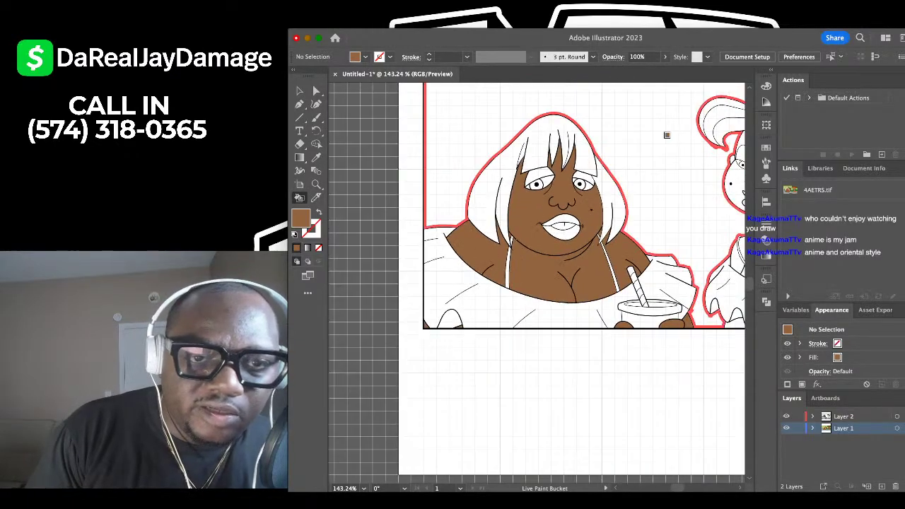
scroll(601, 213, up, 1)
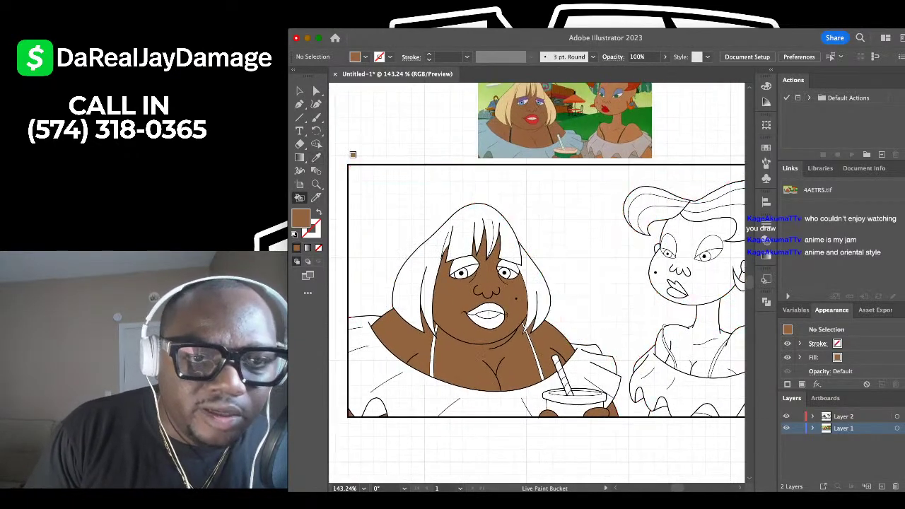
click(316, 158)
scroll(539, 112, up, 10)
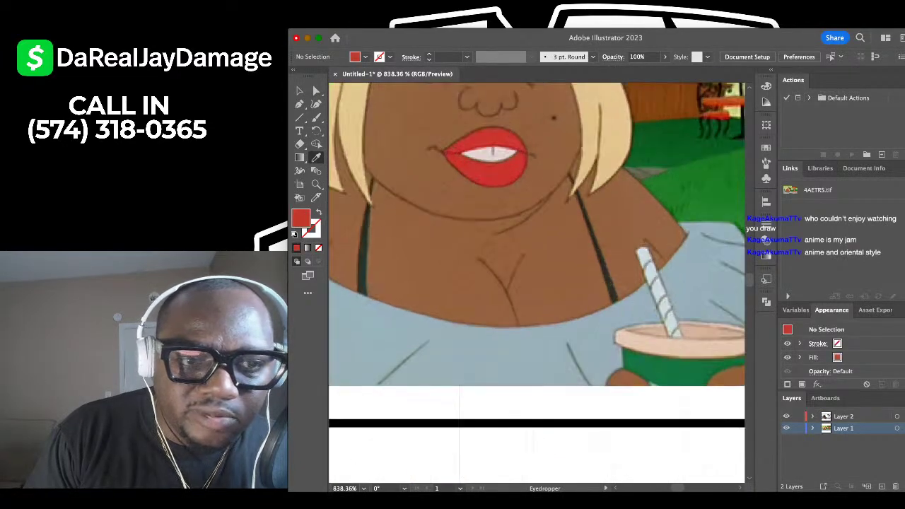
scroll(539, 112, down, 8)
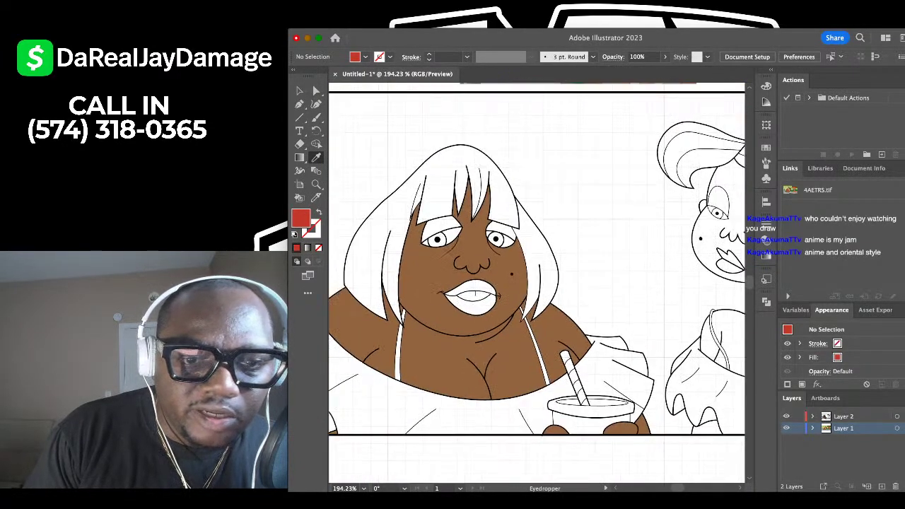
key(k)
scroll(446, 299, up, 4)
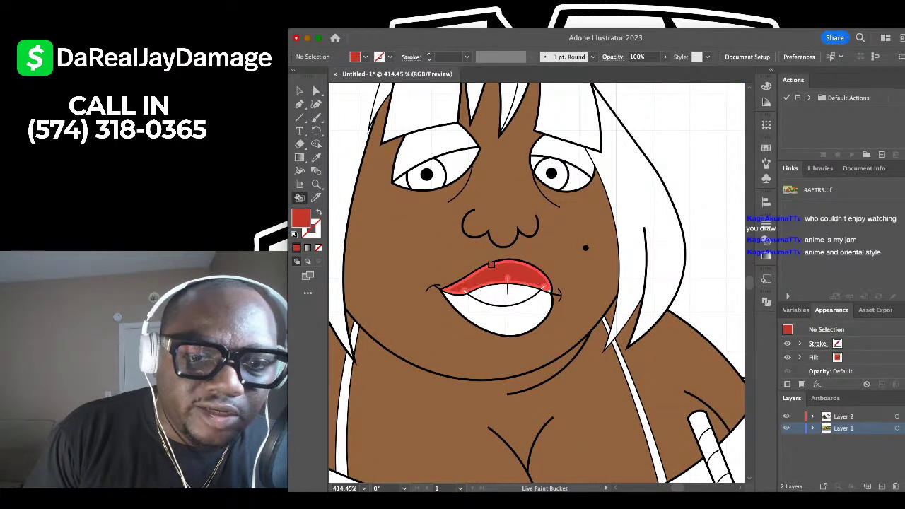
scroll(491, 264, up, 4)
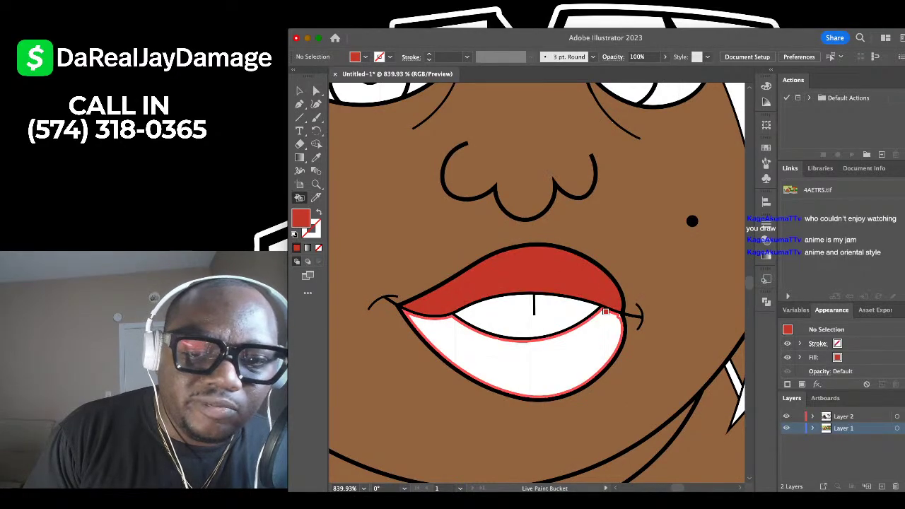
Fill the left woman's lower lip and the tiny gap at the corner of her mouth with the red lip colour.
click(594, 320)
scroll(594, 319, up, 5)
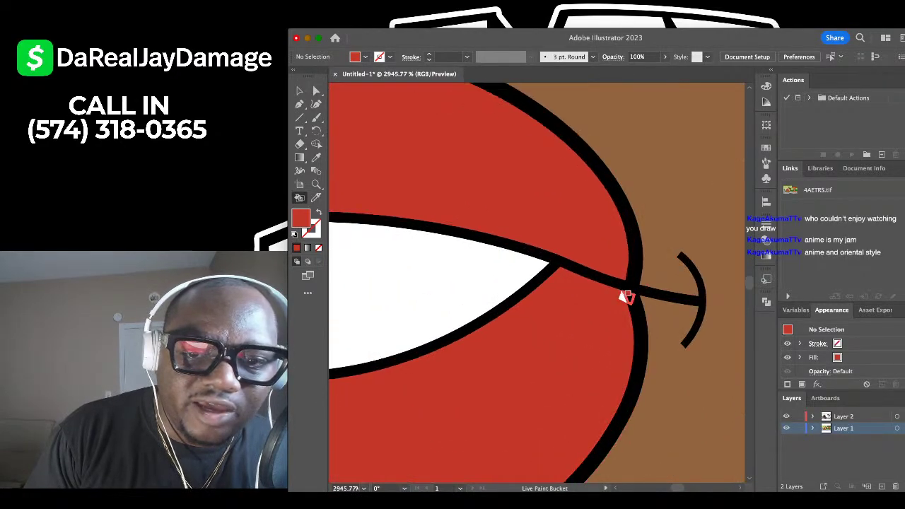
scroll(619, 291, down, 10)
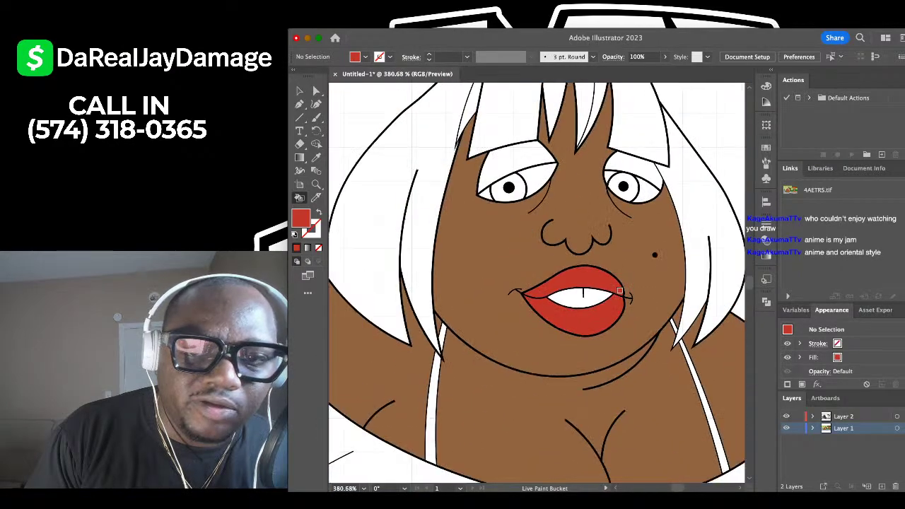
scroll(606, 309, down, 4)
Sample the light blue iris colour from the reference image and fill the iris of the left woman's larger eye.
scroll(382, 171, up, 3)
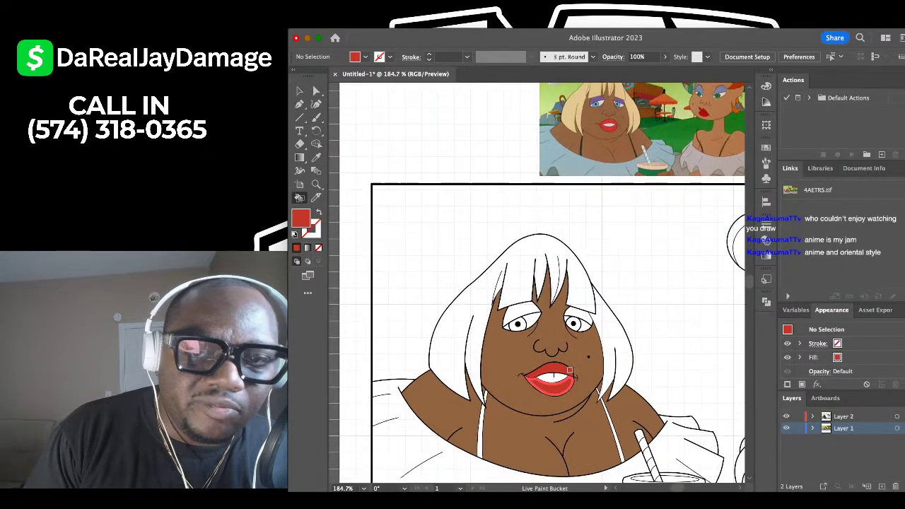
click(315, 158)
scroll(489, 152, right, 3)
scroll(490, 152, up, 2)
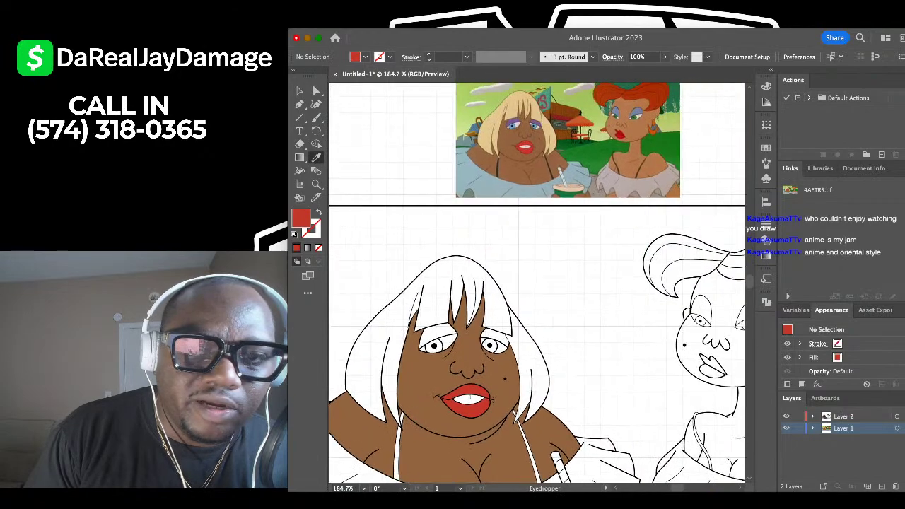
scroll(490, 152, up, 3)
scroll(545, 106, up, 7)
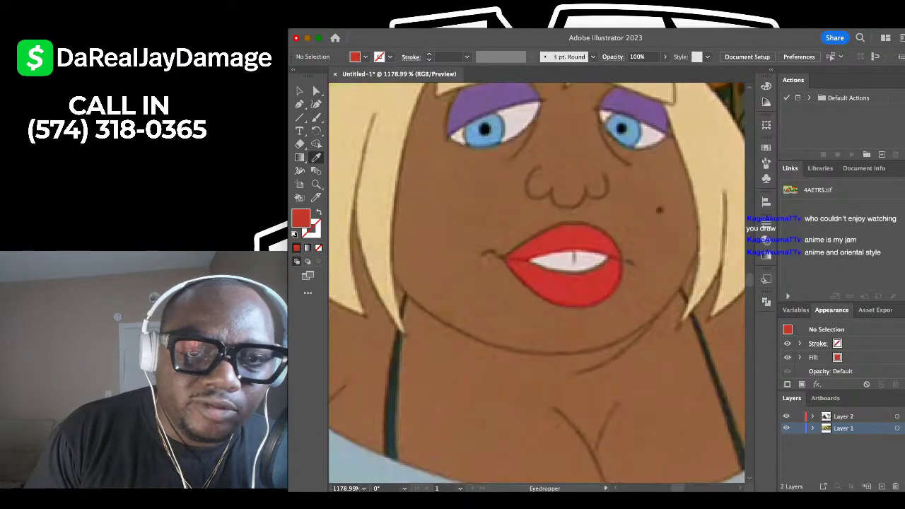
click(496, 133)
scroll(503, 120, down, 8)
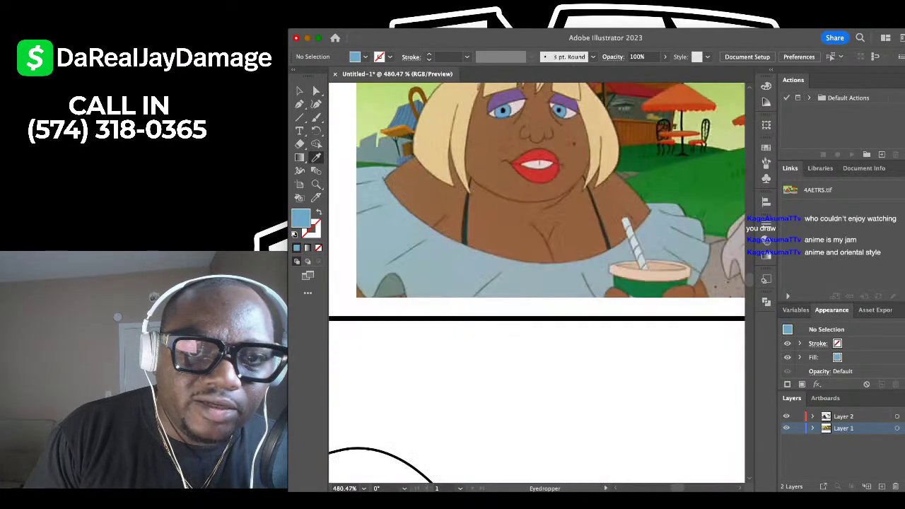
scroll(503, 121, down, 3)
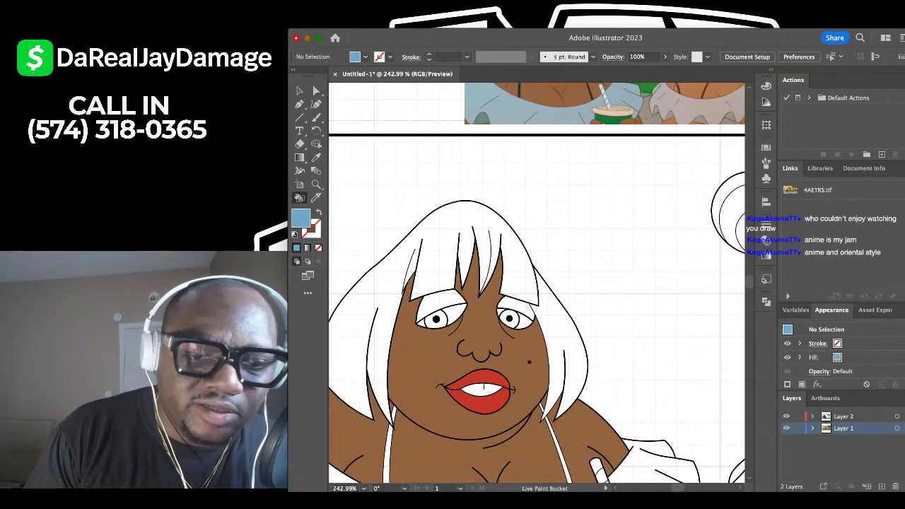
scroll(424, 318, up, 7)
click(457, 305)
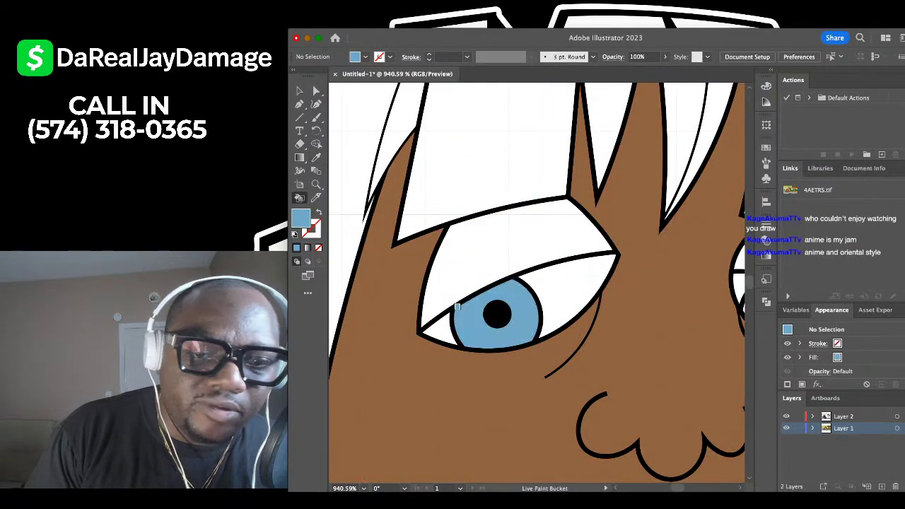
Fill the iris of the left woman's other eye with the same light blue.
scroll(457, 306, down, 5)
scroll(551, 304, right, 2)
scroll(551, 303, up, 5)
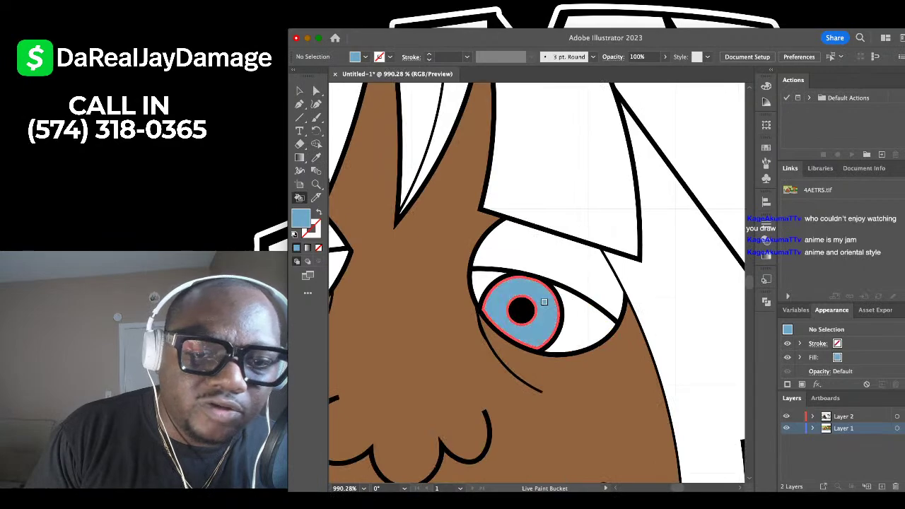
scroll(544, 302, down, 5)
Sample the purple eyeshadow colour from the reference image and fill both of the left woman's upper eyelids with it.
scroll(524, 303, up, 4)
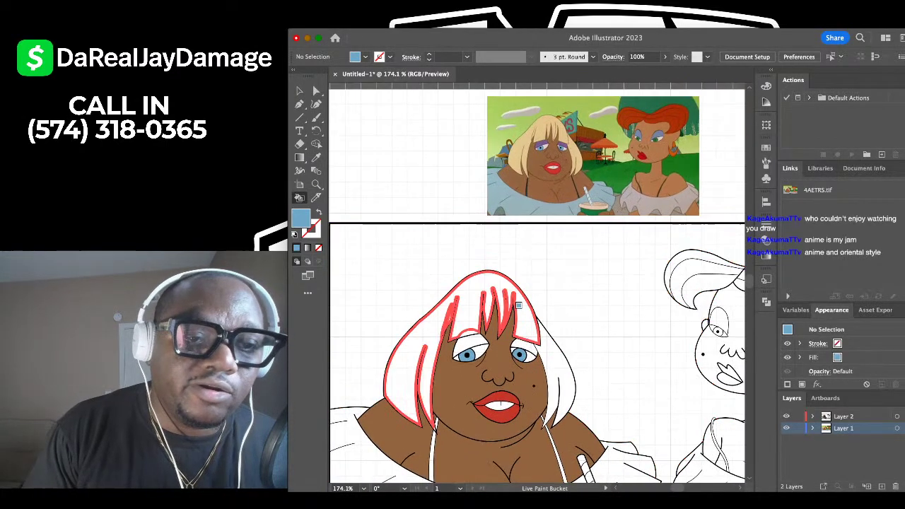
key(i)
scroll(526, 161, up, 3)
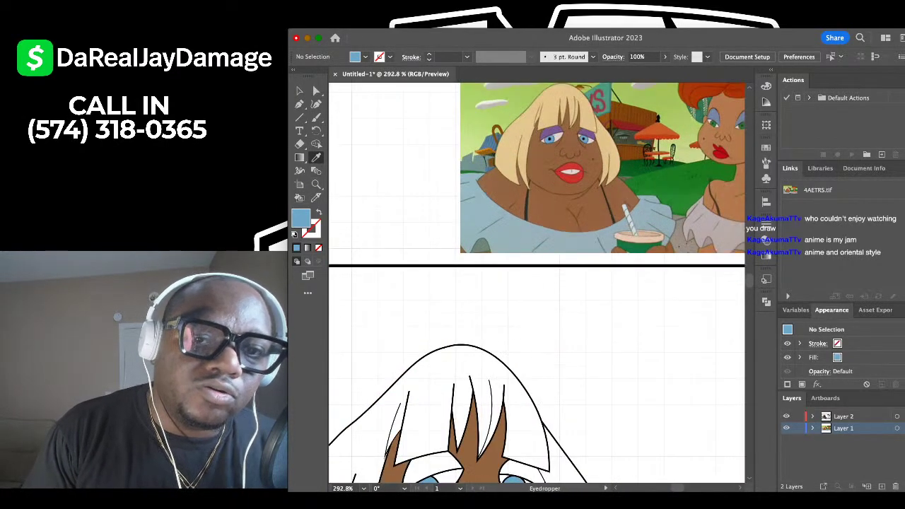
scroll(598, 106, up, 8)
click(404, 217)
scroll(404, 217, down, 6)
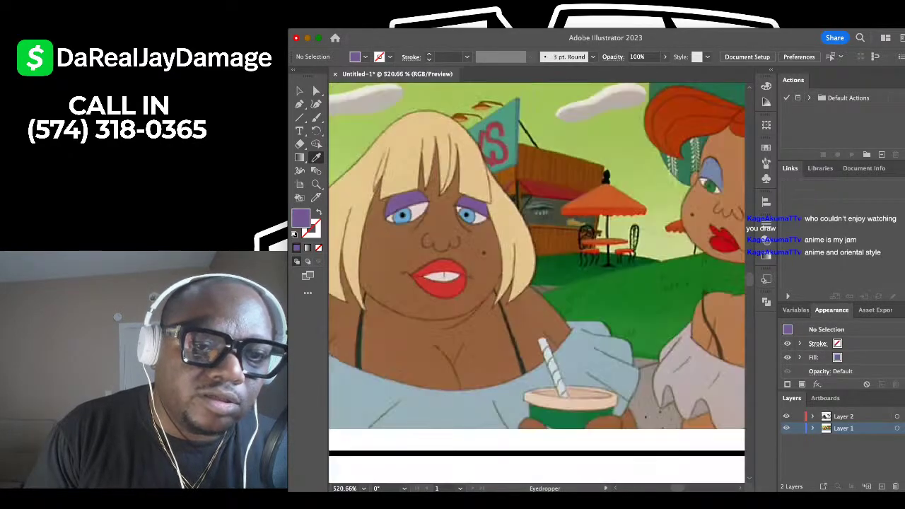
key(k)
scroll(404, 217, down, 2)
scroll(404, 217, down, 5)
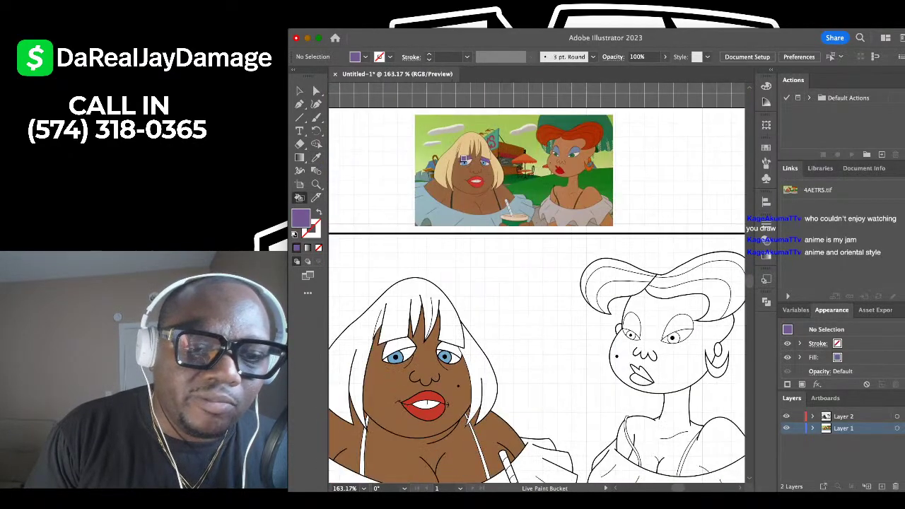
scroll(494, 332, up, 3)
scroll(435, 363, up, 1)
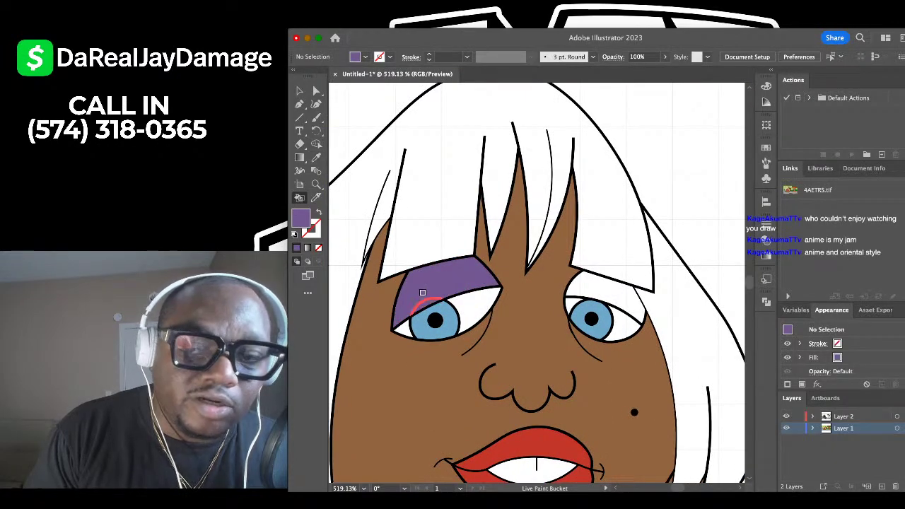
click(615, 291)
scroll(614, 291, down, 8)
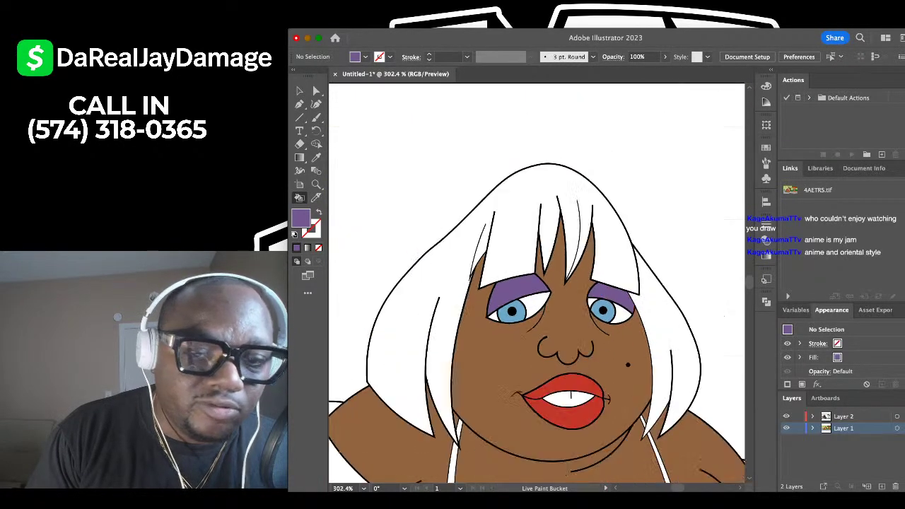
Sample the blonde hair colour from the reference image and fill the left woman's main hair section and fringe with it.
scroll(615, 292, up, 4)
scroll(575, 212, up, 5)
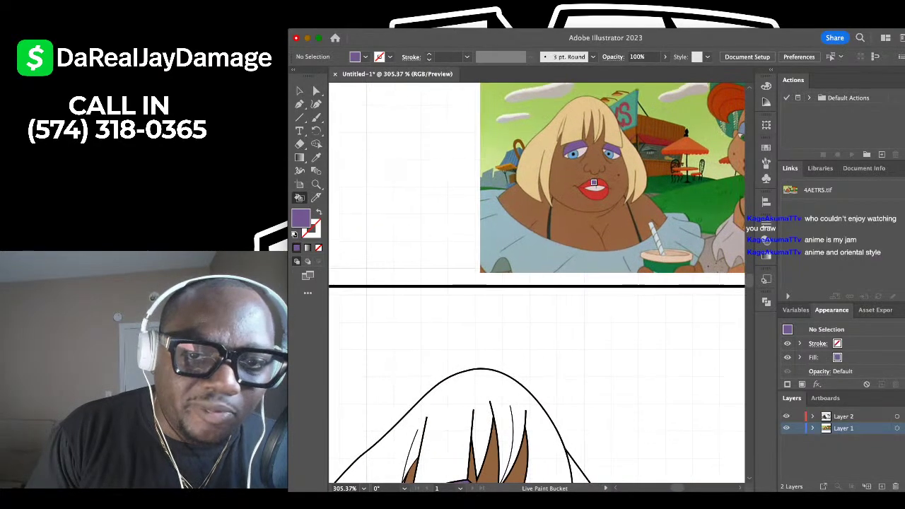
scroll(575, 212, down, 4)
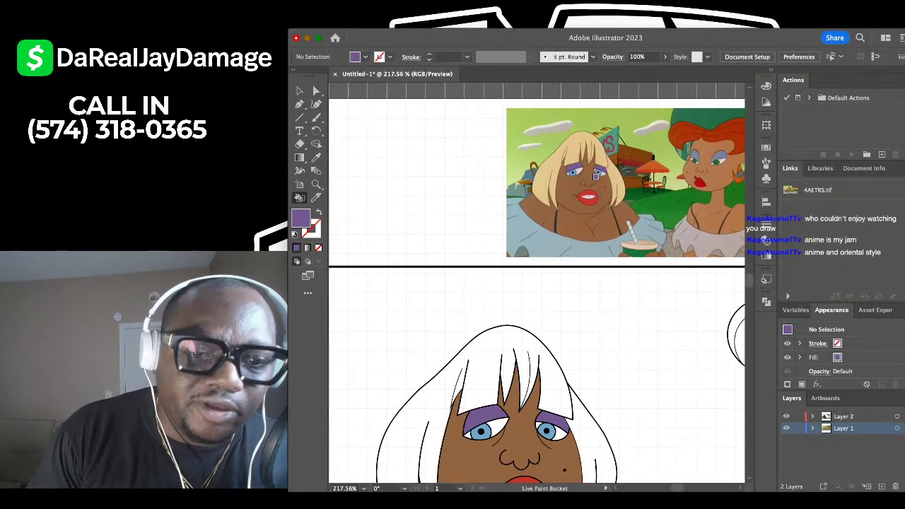
click(316, 157)
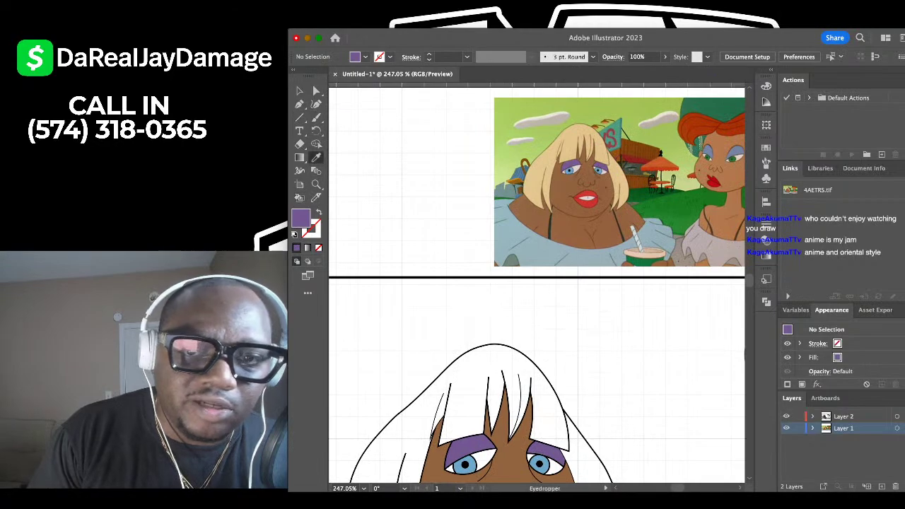
scroll(572, 164, up, 3)
click(525, 158)
scroll(524, 158, down, 3)
scroll(524, 159, down, 3)
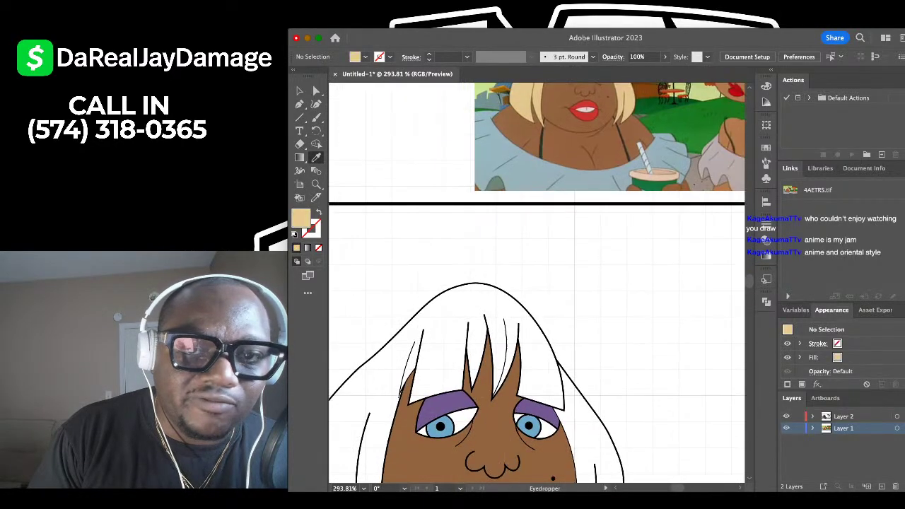
scroll(524, 158, down, 3)
key(k)
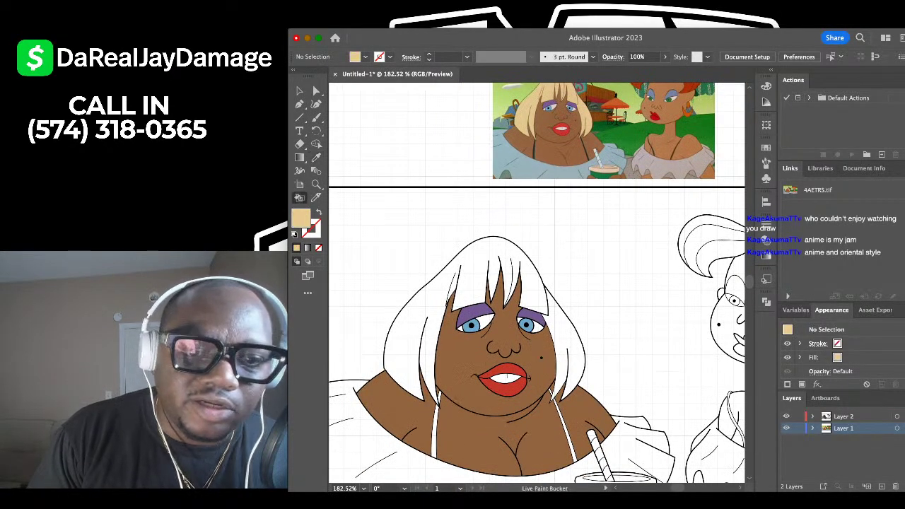
scroll(412, 194, up, 3)
click(461, 230)
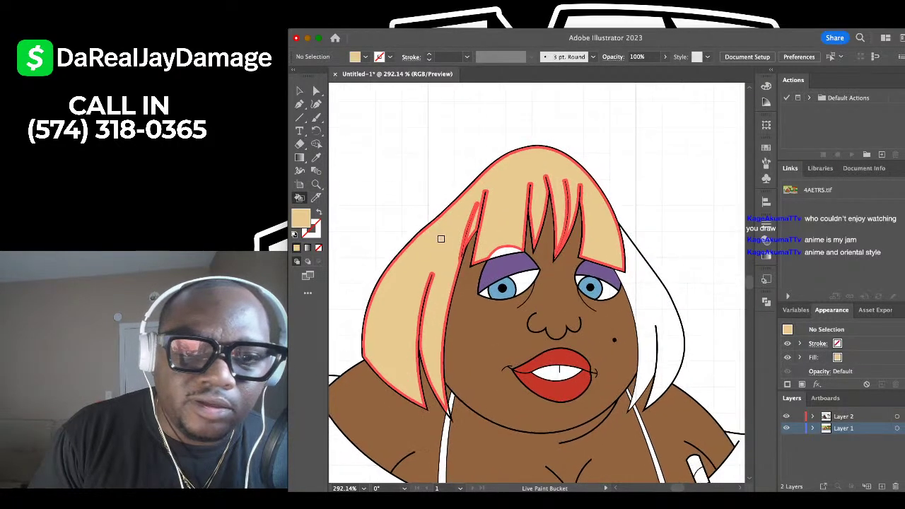
scroll(494, 251, up, 3)
scroll(497, 243, down, 2)
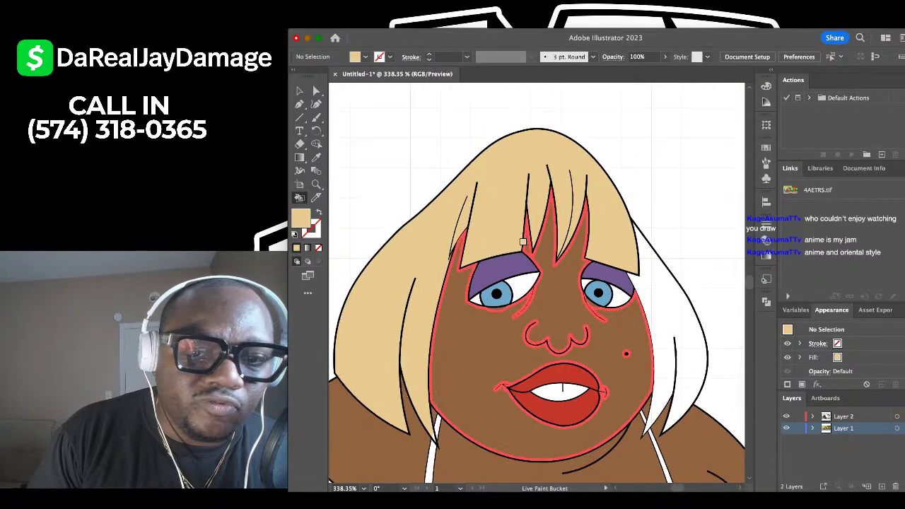
Fill the left woman's remaining side hair section, beside the cheek with the mole, with the blonde colour.
scroll(559, 268, up, 1)
scroll(550, 271, up, 3)
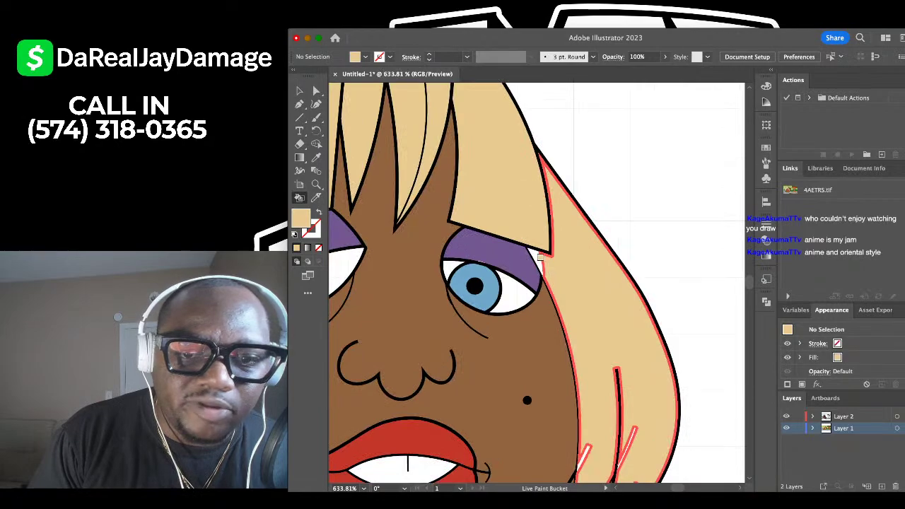
scroll(531, 247, down, 3)
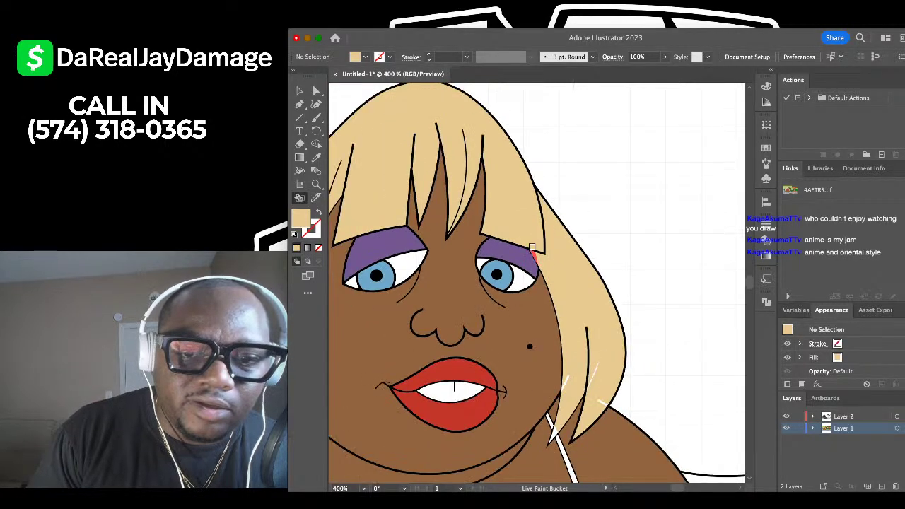
Fill the small pieces of the hair tip that crosses the left woman's dress strap with the blonde colour.
scroll(542, 244, up, 4)
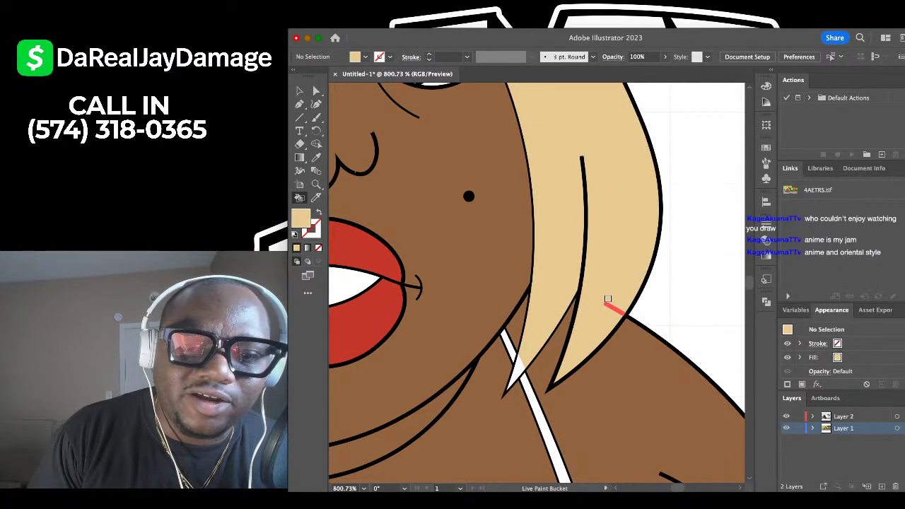
scroll(514, 375, up, 4)
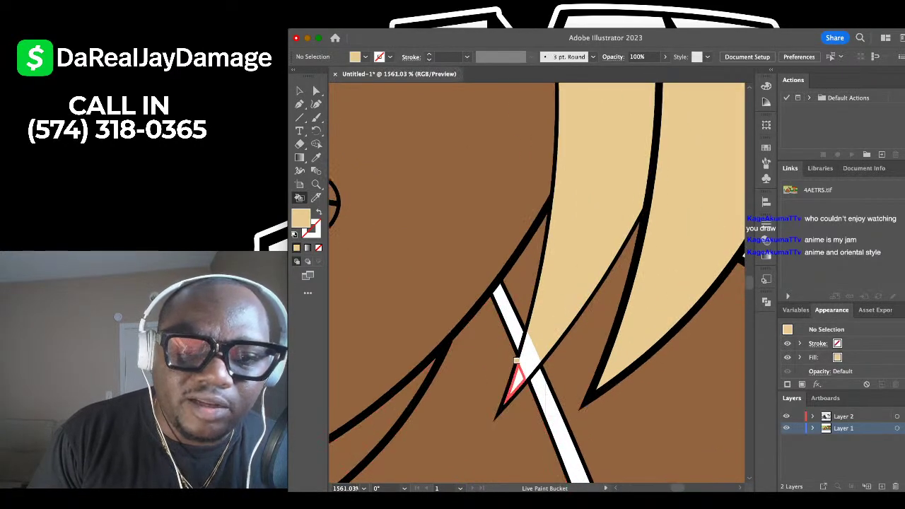
click(516, 363)
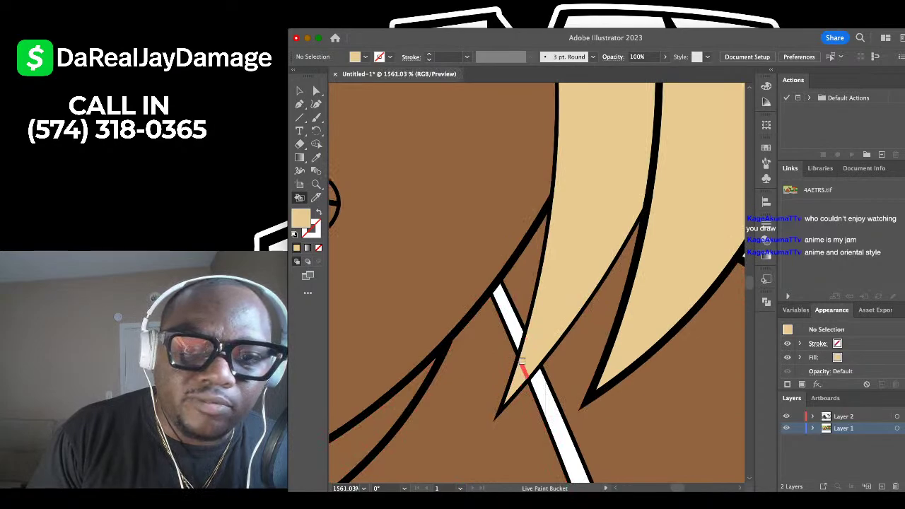
scroll(521, 362, down, 10)
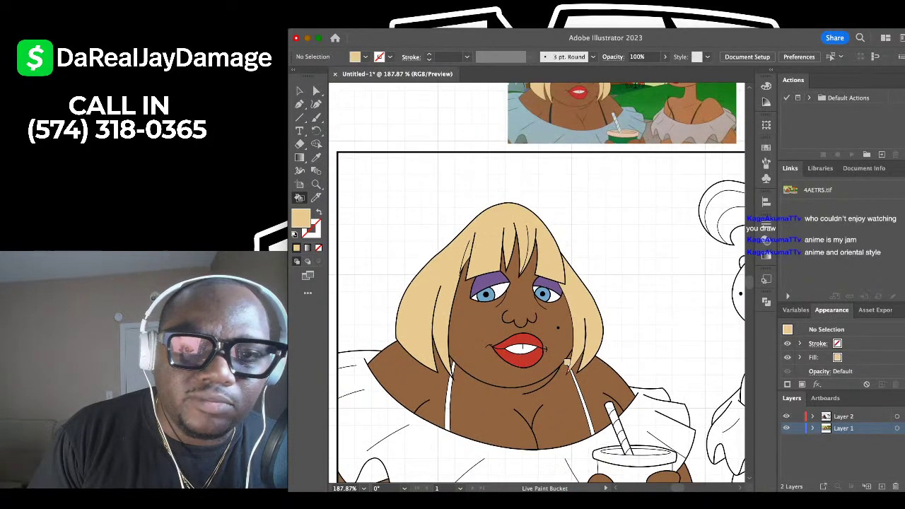
scroll(566, 363, down, 3)
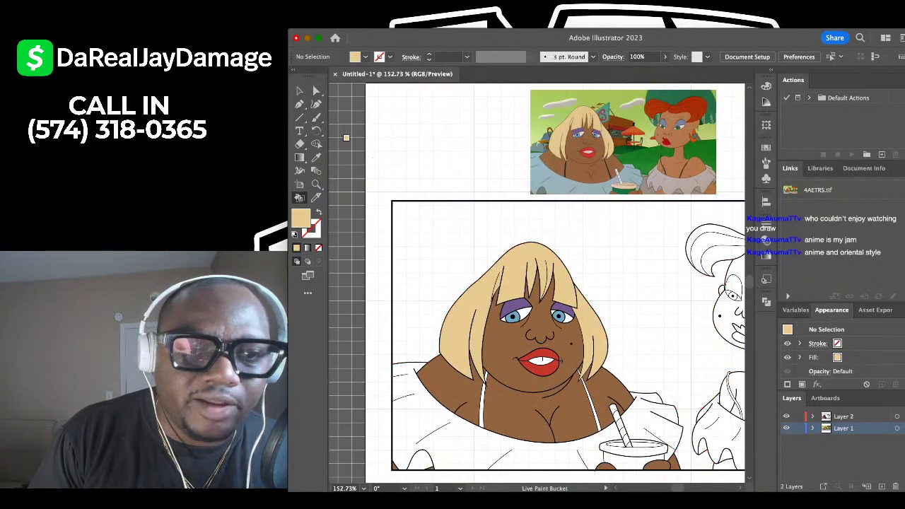
Sample the pale pinkish-white eye colour from the reference image and fill the whites of both of the left woman's eyes with it.
scroll(561, 362, right, 2)
scroll(531, 159, up, 8)
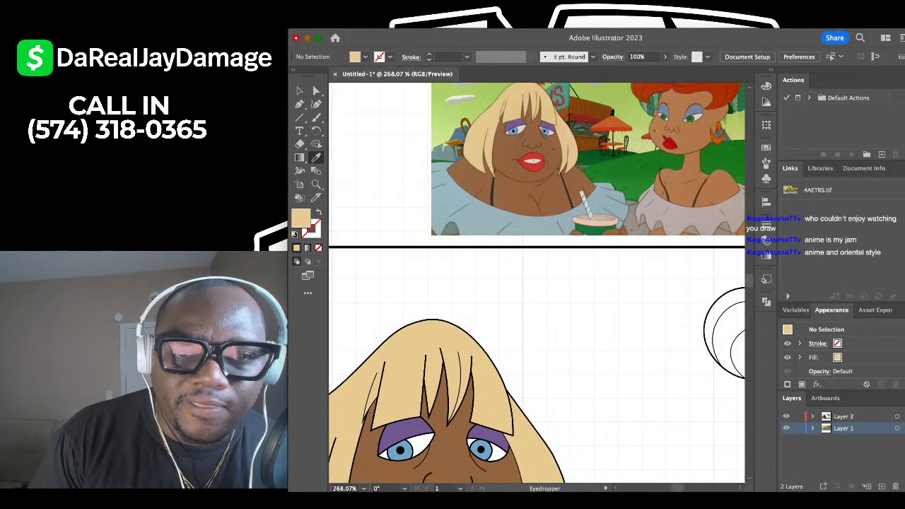
scroll(535, 164, down, 5)
scroll(537, 283, up, 3)
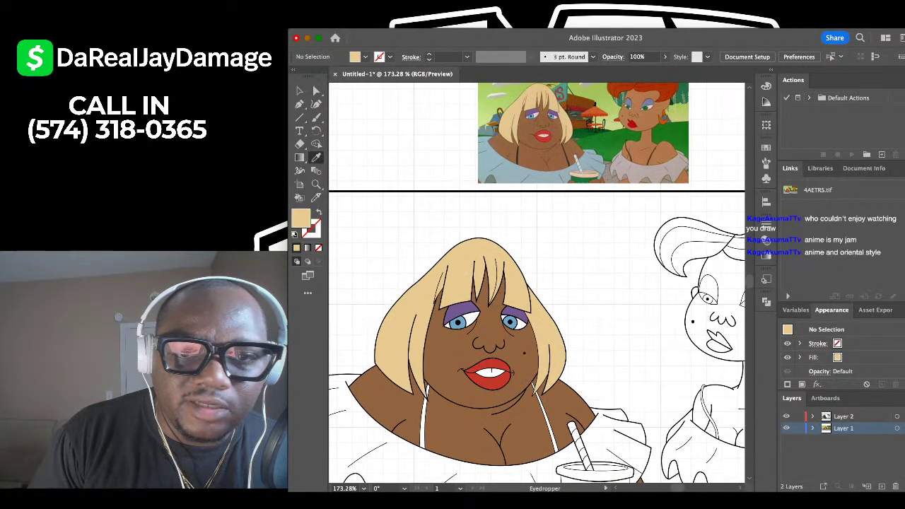
scroll(540, 117, up, 4)
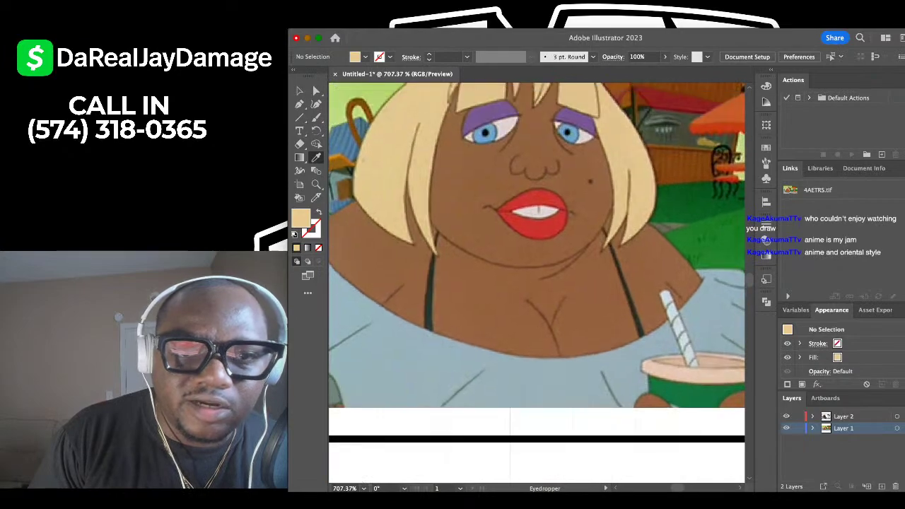
scroll(537, 282, down, 5)
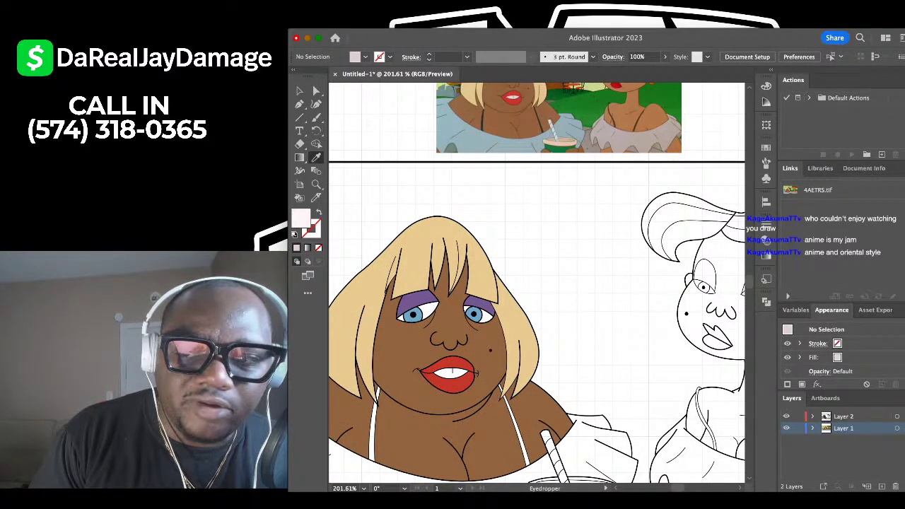
scroll(409, 332, up, 5)
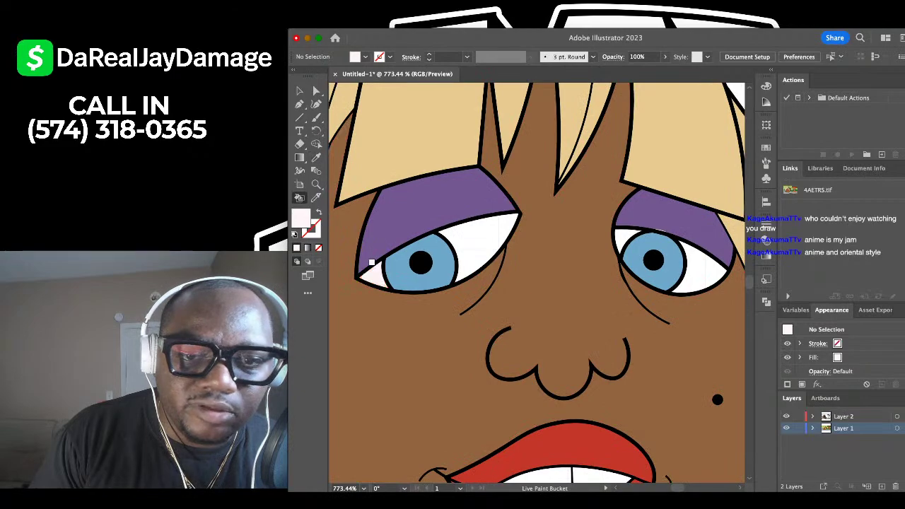
click(466, 230)
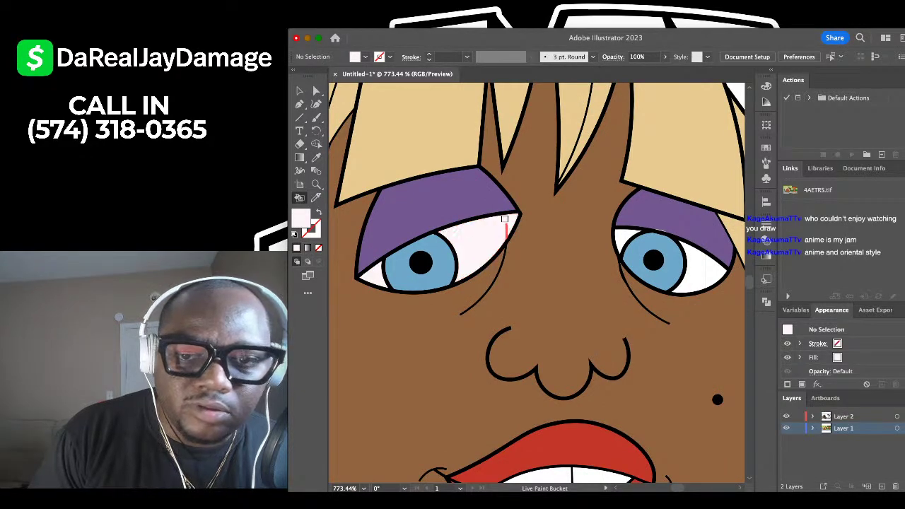
scroll(620, 231, up, 3)
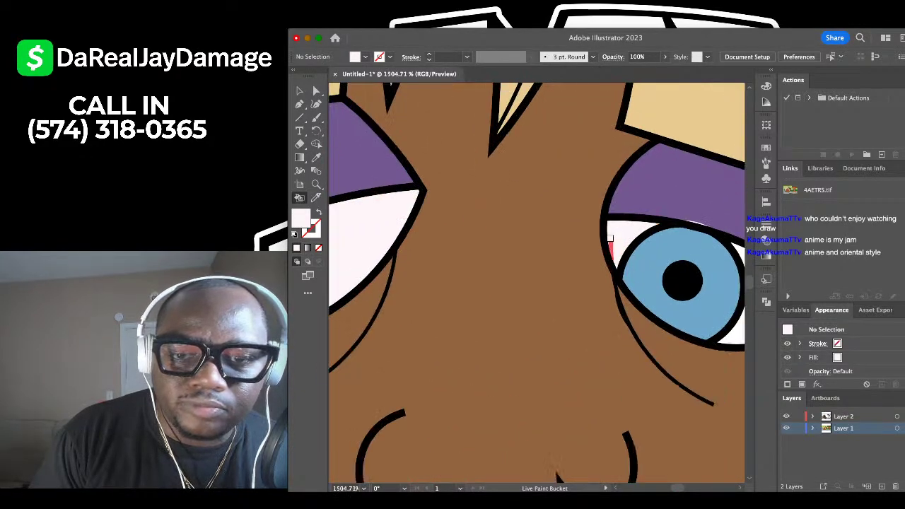
scroll(609, 238, up, 2)
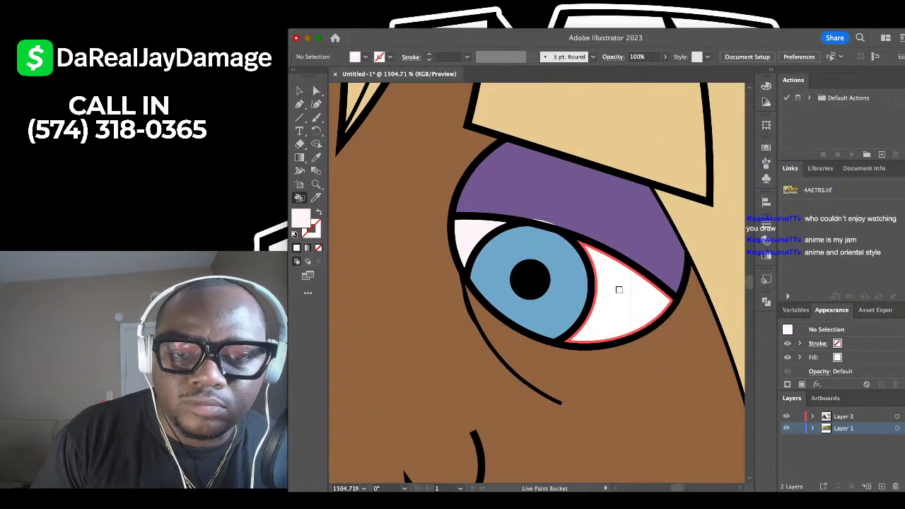
Sample the purple from the left woman's eyelid and fill the thin gap under the eyelid above the iris with it.
click(316, 158)
click(472, 174)
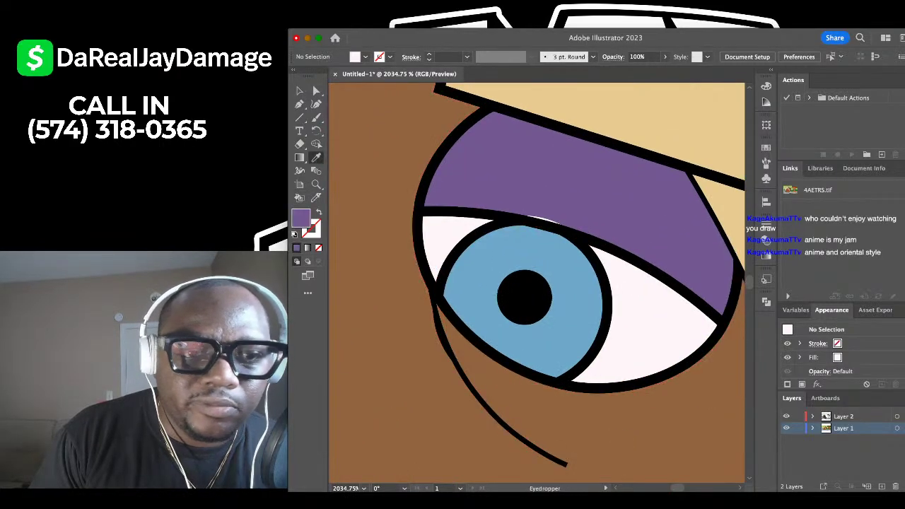
key(k)
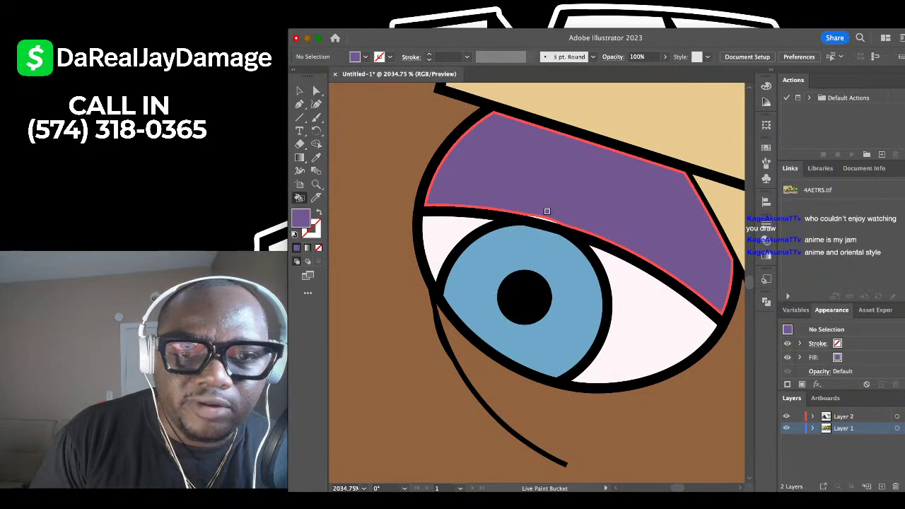
scroll(547, 212, down, 10)
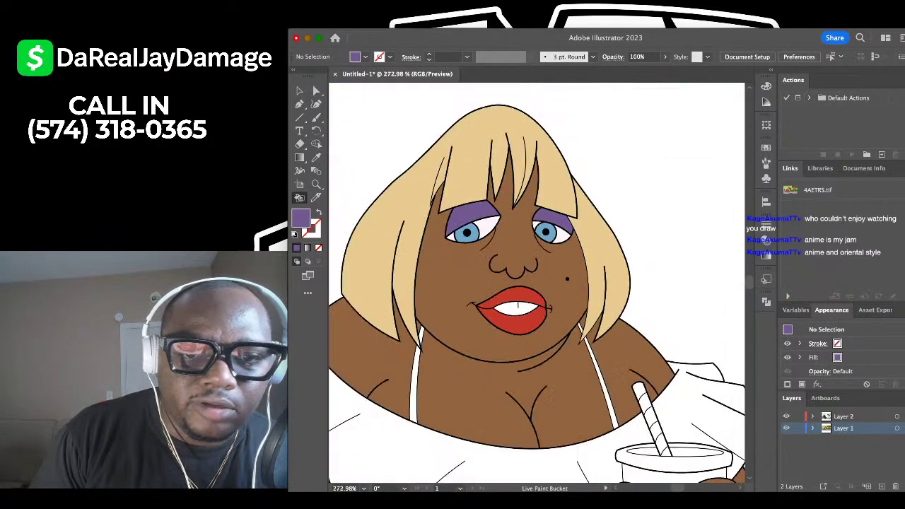
Sample the dark teal strap colour from the reference image and fill the left woman's dress strap on the side away from the mole.
scroll(550, 205, down, 2)
scroll(505, 283, up, 3)
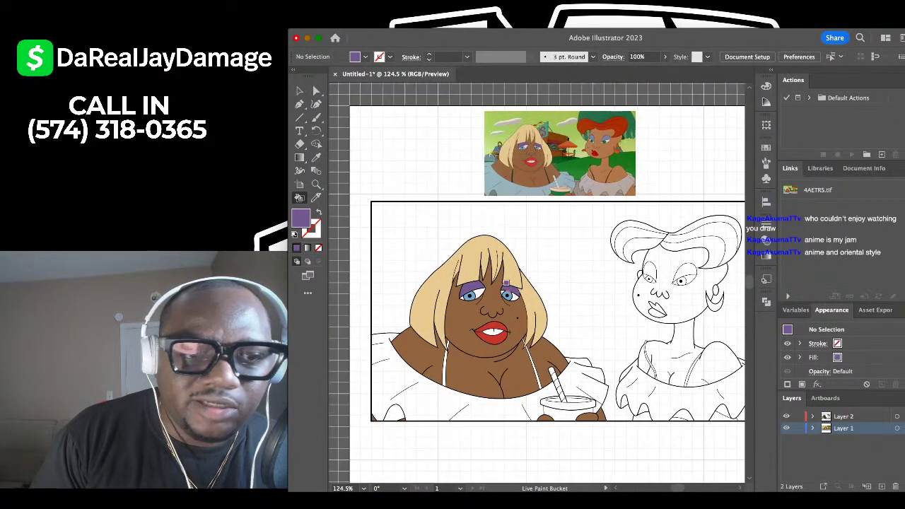
scroll(549, 172, up, 6)
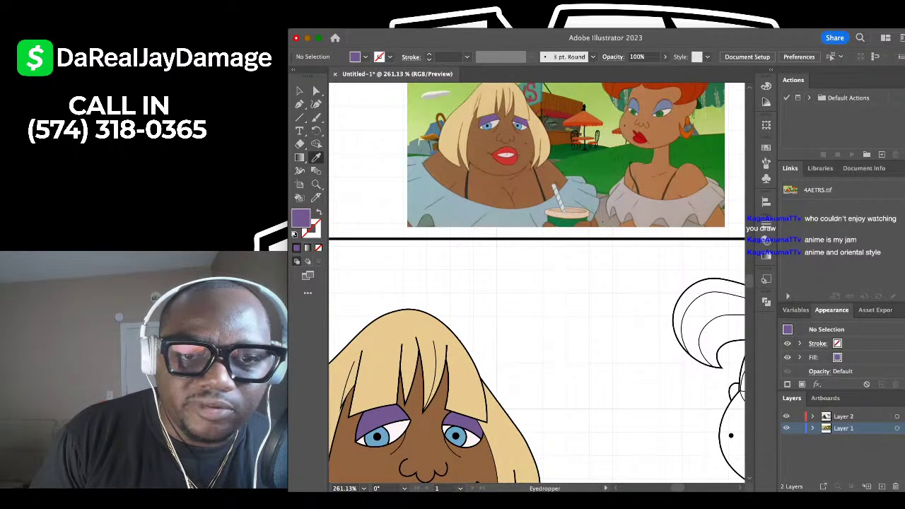
scroll(537, 212, up, 3)
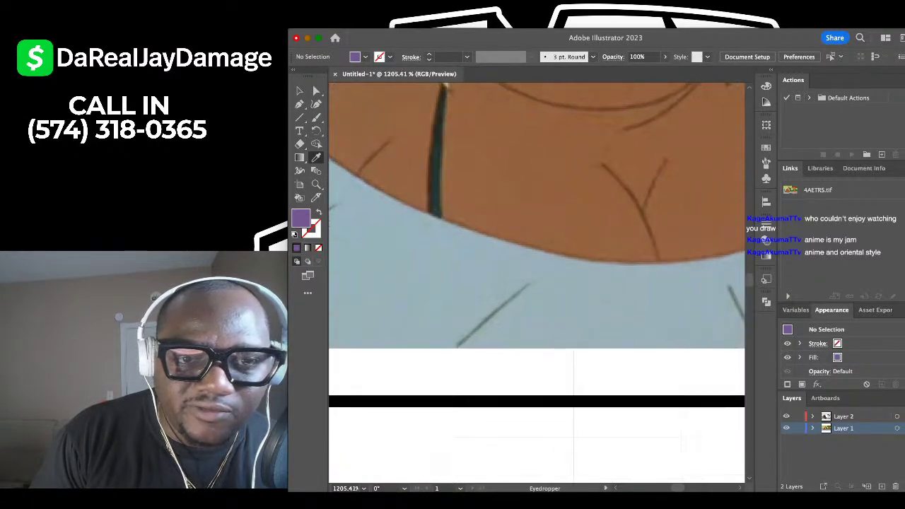
scroll(444, 86, down, 8)
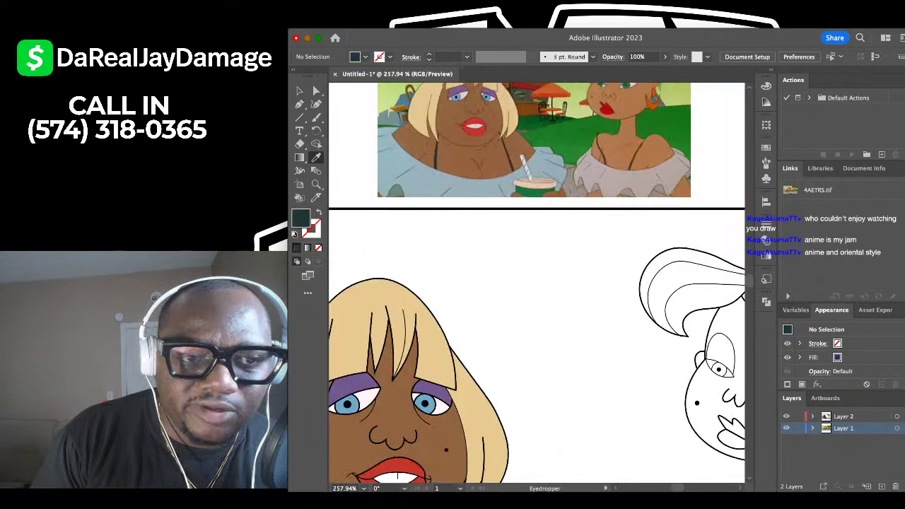
key(k)
scroll(411, 289, up, 6)
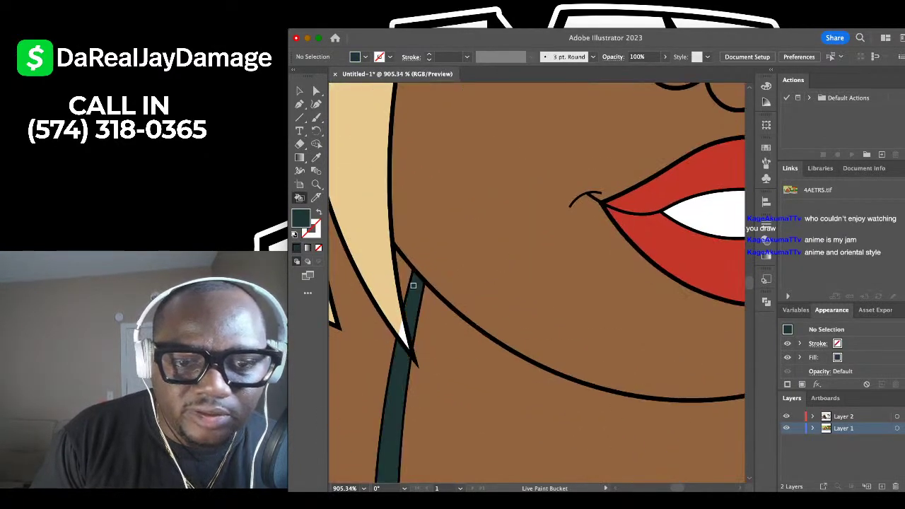
Fill both pieces of the left woman's other dress strap, on the mole side, with the dark teal.
scroll(413, 285, down, 5)
scroll(586, 243, up, 4)
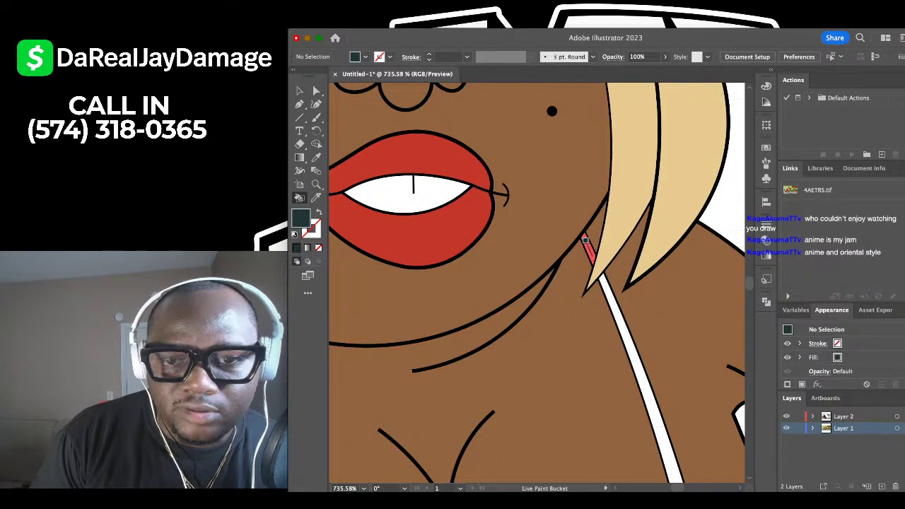
click(606, 289)
scroll(605, 289, down, 4)
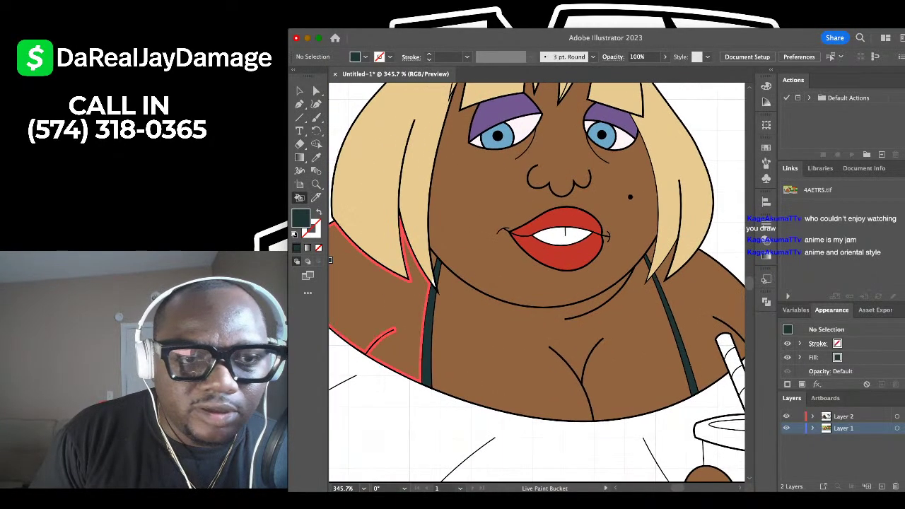
Sample the blonde from the left woman's hair and fill the leftover white piece of the hair tip crossing the strap.
key(i)
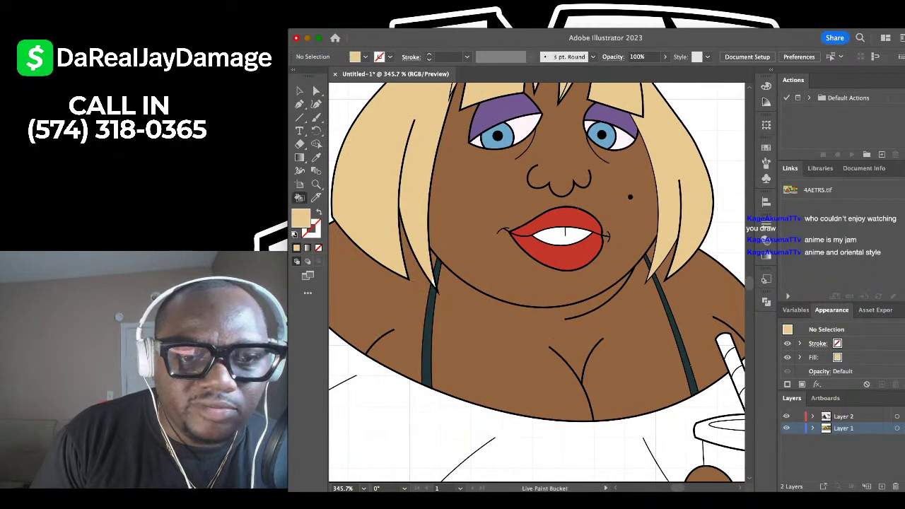
scroll(436, 268, up, 8)
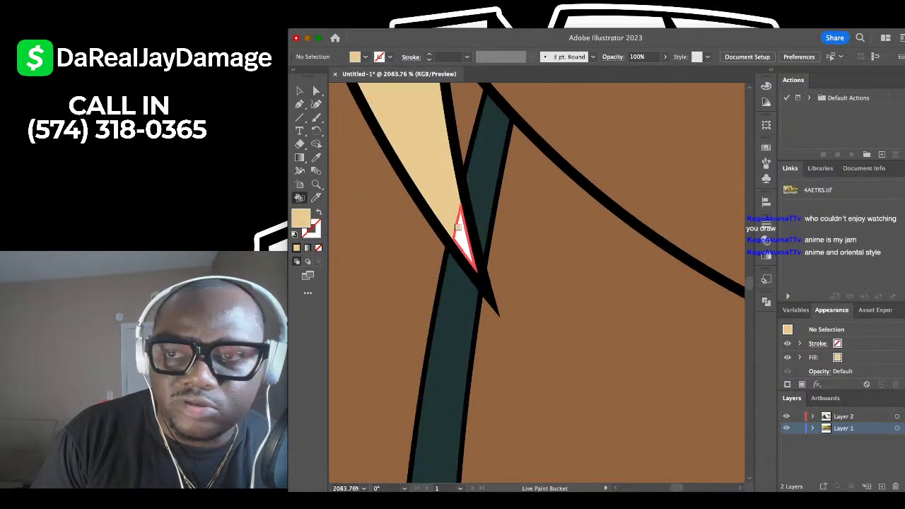
click(458, 227)
scroll(458, 227, down, 10)
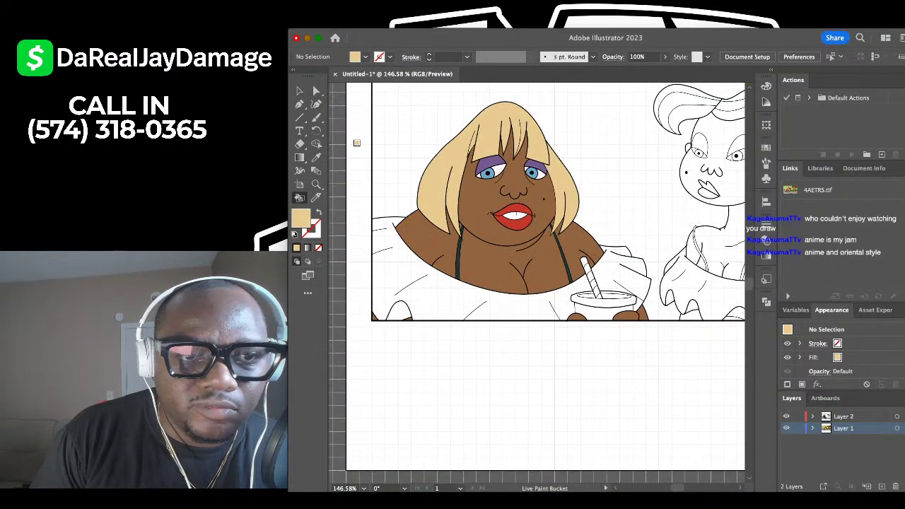
Sample the light blue dress colour from the reference image and fill the main body of the left woman's dress with it.
scroll(536, 282, up, 3)
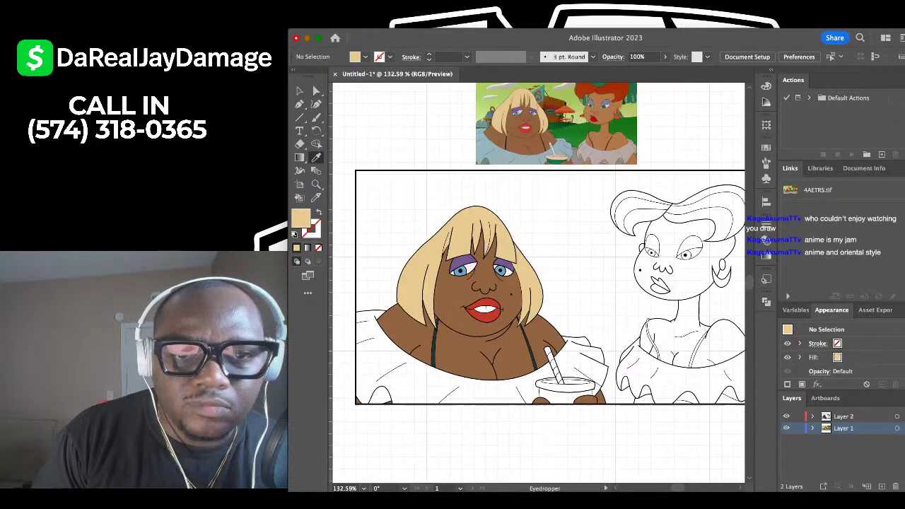
scroll(536, 282, up, 6)
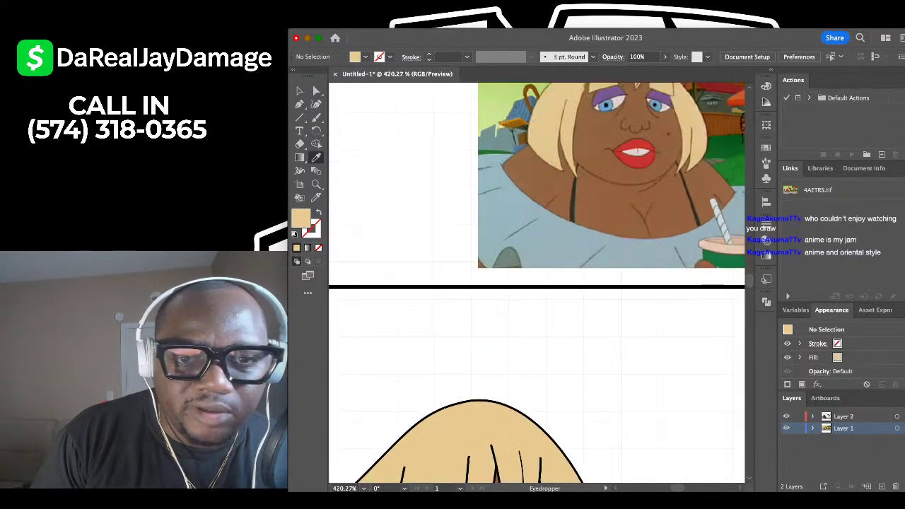
scroll(536, 282, down, 5)
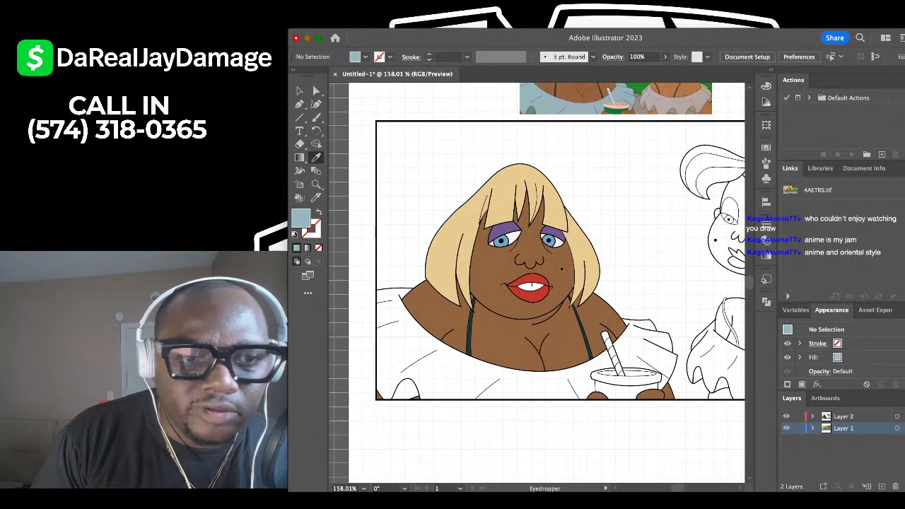
scroll(392, 311, up, 4)
click(432, 273)
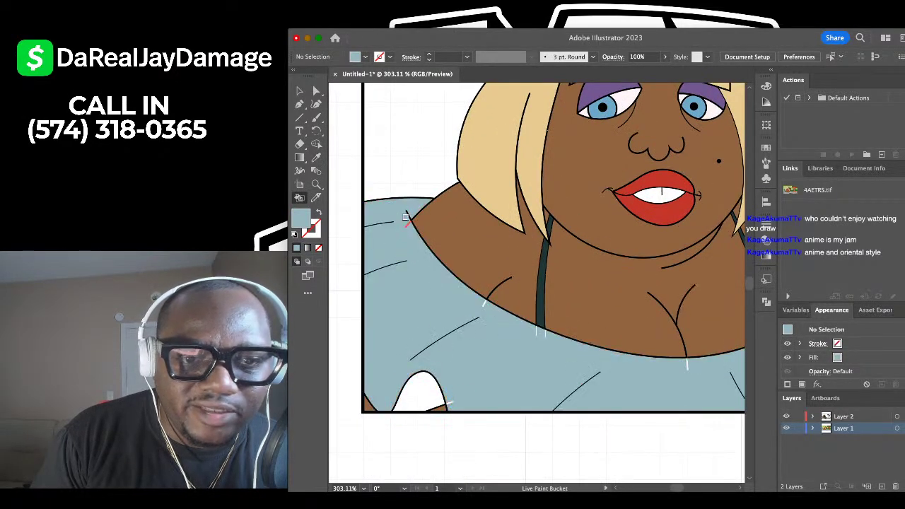
Fill the small white slivers along the dress neckline, below the straps and cleavage line, with the light blue.
scroll(481, 297, up, 4)
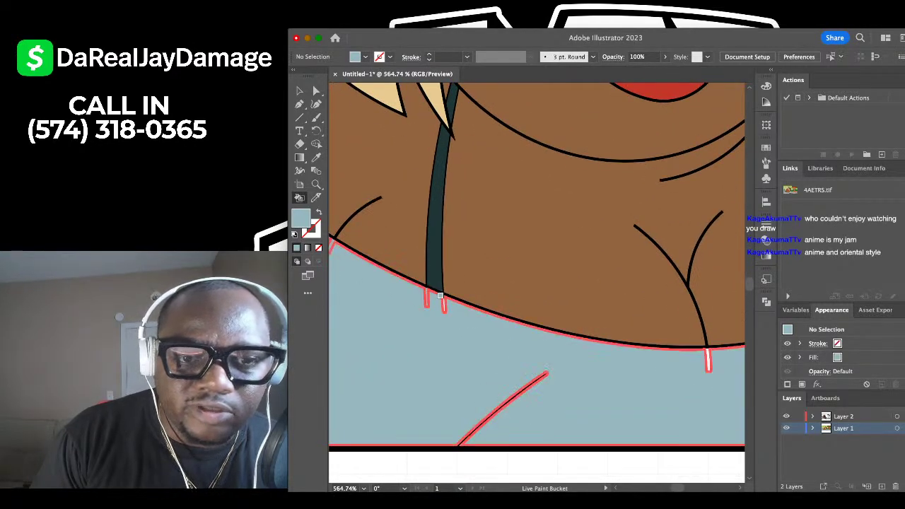
scroll(440, 295, down, 4)
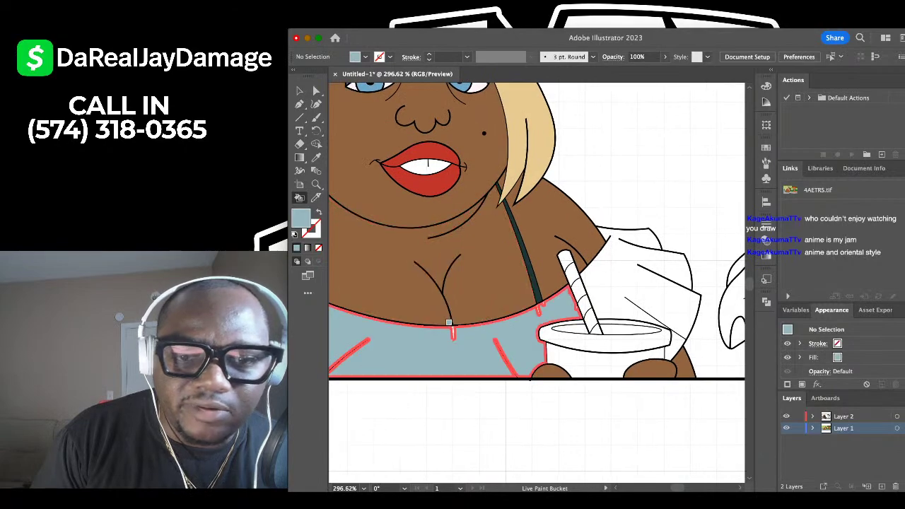
scroll(448, 323, up, 4)
scroll(453, 312, right, 3)
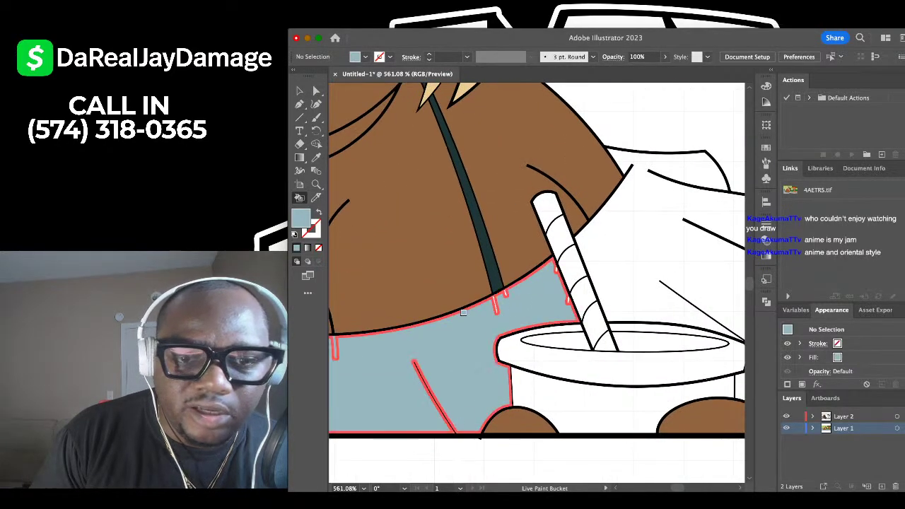
scroll(490, 276, up, 4)
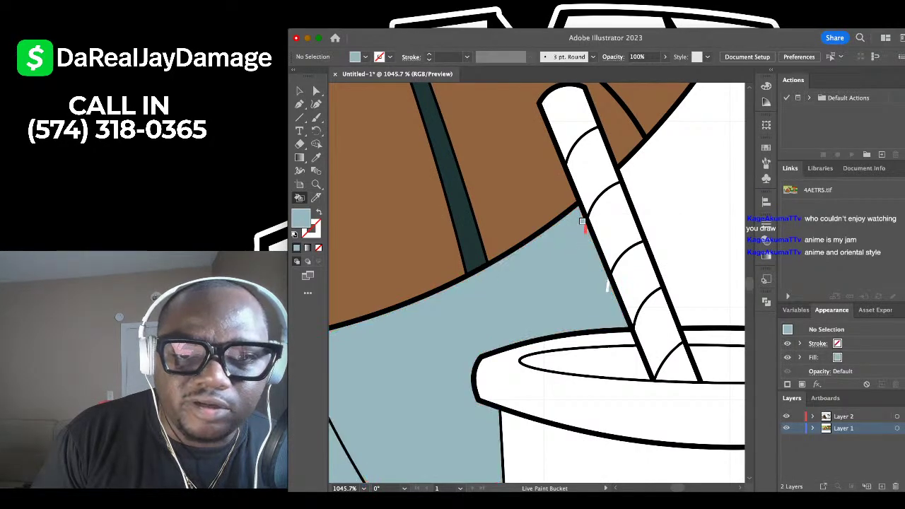
Fill the ruffled sleeve behind the cup and straw with the light blue, including the small slivers along its edges.
click(694, 235)
scroll(658, 191, up, 2)
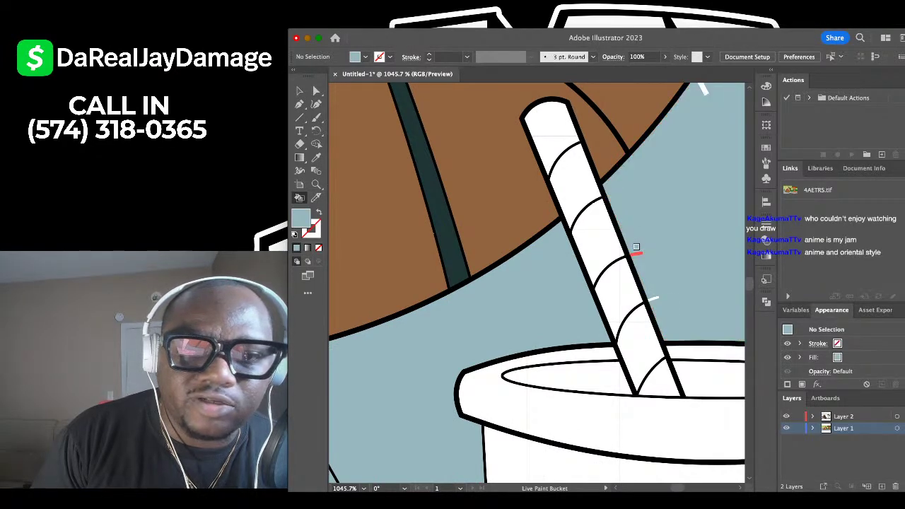
click(653, 295)
drag(652, 293, 517, 423)
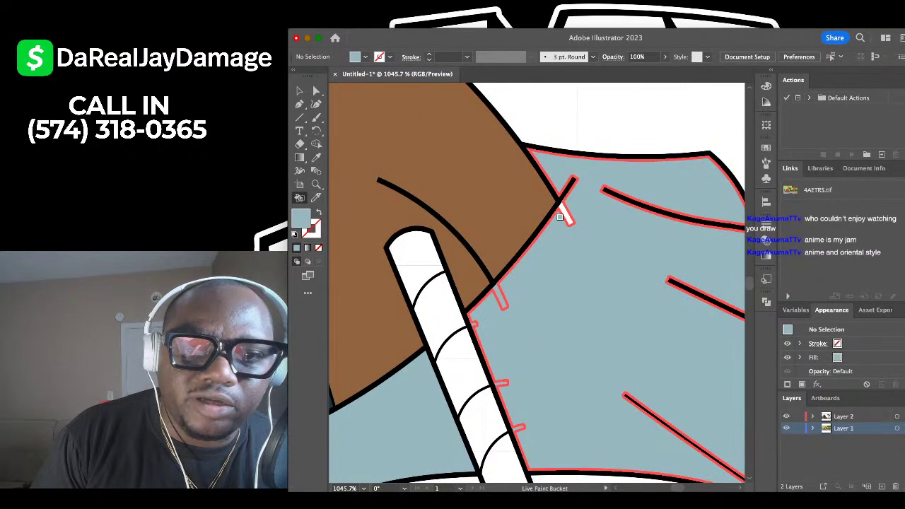
scroll(566, 210, down, 5)
scroll(608, 226, up, 2)
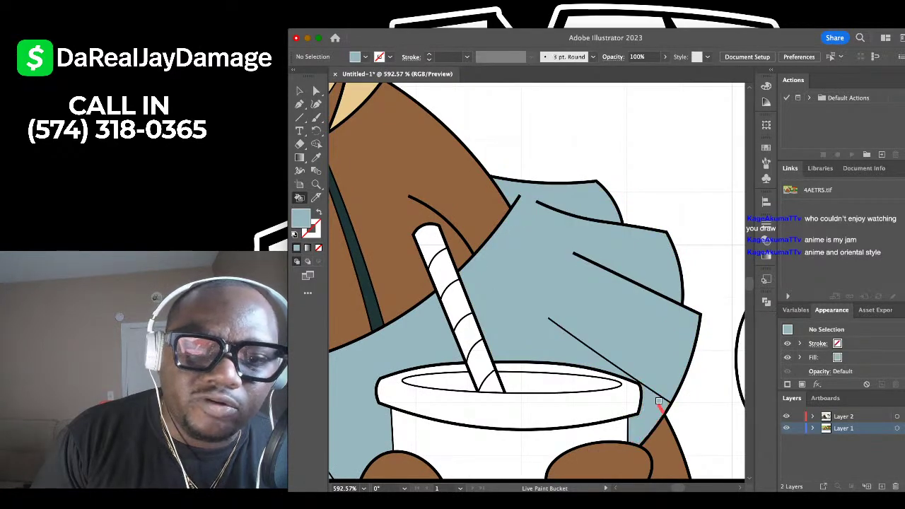
Fill the arched white ruffle piece at the lower edge of the left woman's dress with the light blue.
scroll(658, 400, down, 5)
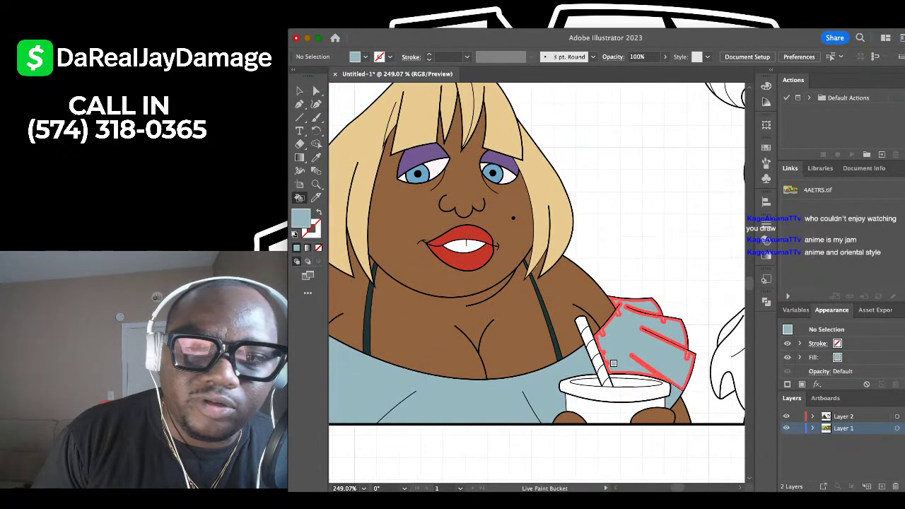
scroll(613, 363, down, 3)
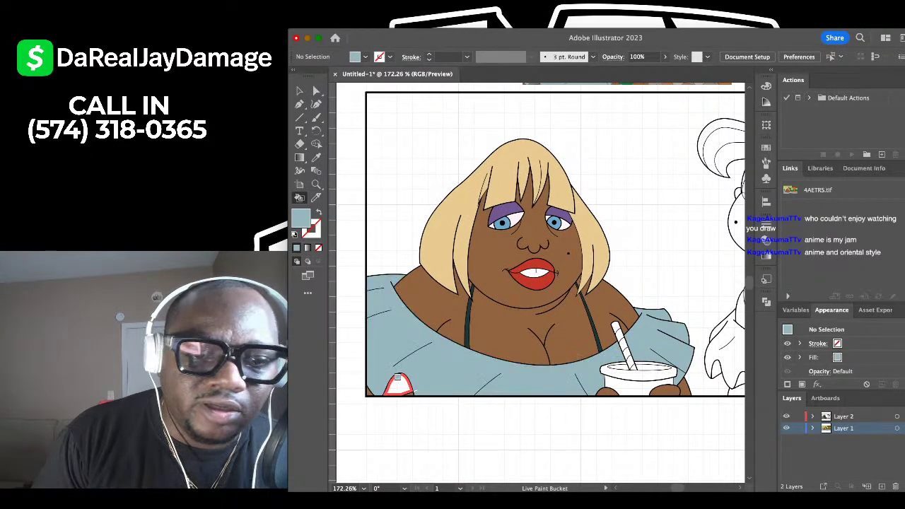
scroll(410, 378, up, 4)
scroll(410, 385, down, 5)
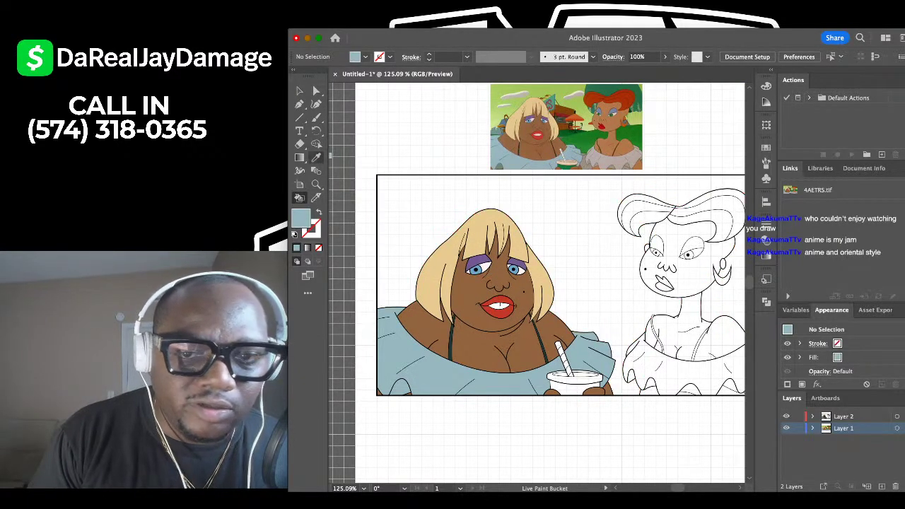
Sample the green of the cup from the reference image and fill the body of the left woman's cup with it.
scroll(568, 168, up, 10)
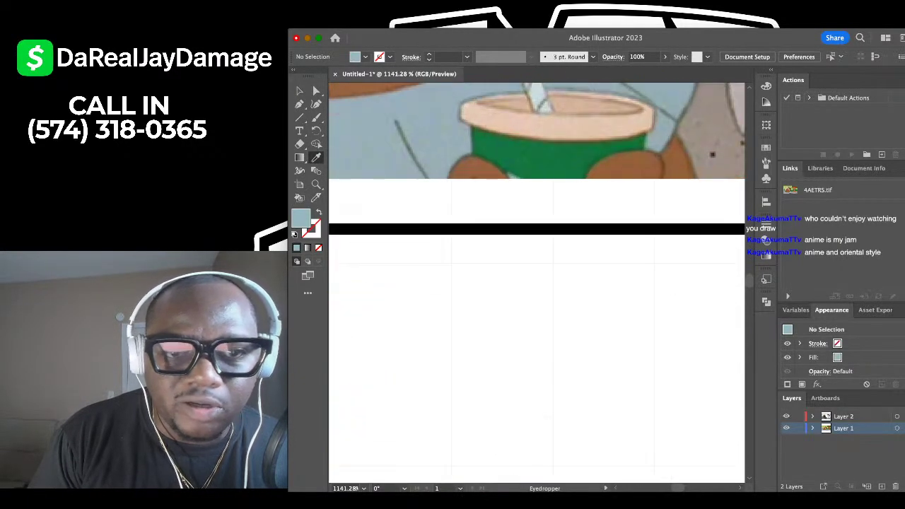
click(568, 167)
scroll(562, 167, down, 4)
key(k)
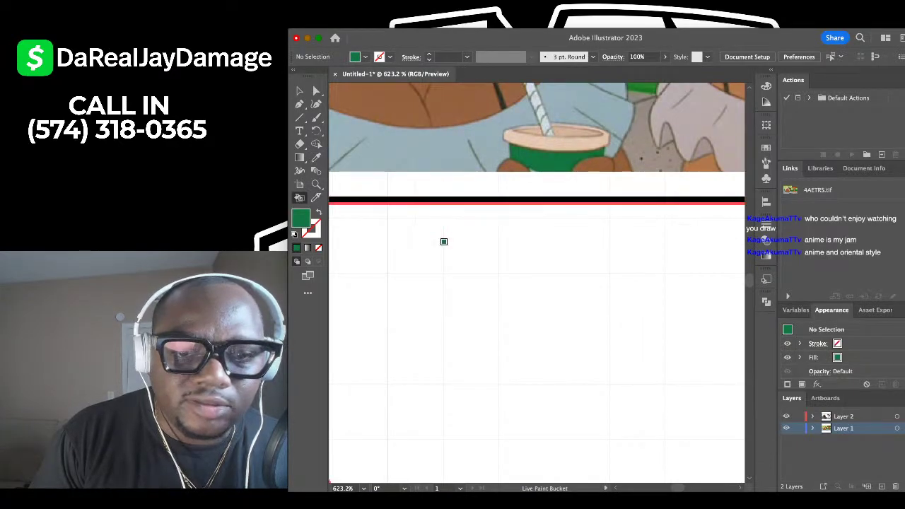
scroll(443, 240, down, 5)
scroll(459, 297, down, 2)
scroll(478, 357, up, 3)
scroll(477, 357, up, 2)
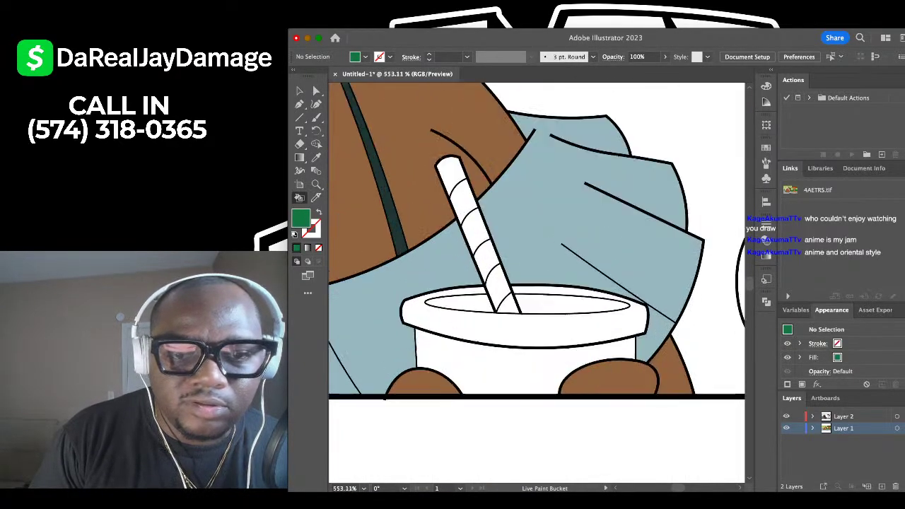
click(490, 358)
Sample the light peach of the cup's rim from the reference image and fill the drawn cup's rim with it.
scroll(504, 363, down, 3)
scroll(524, 159, up, 2)
scroll(524, 159, up, 3)
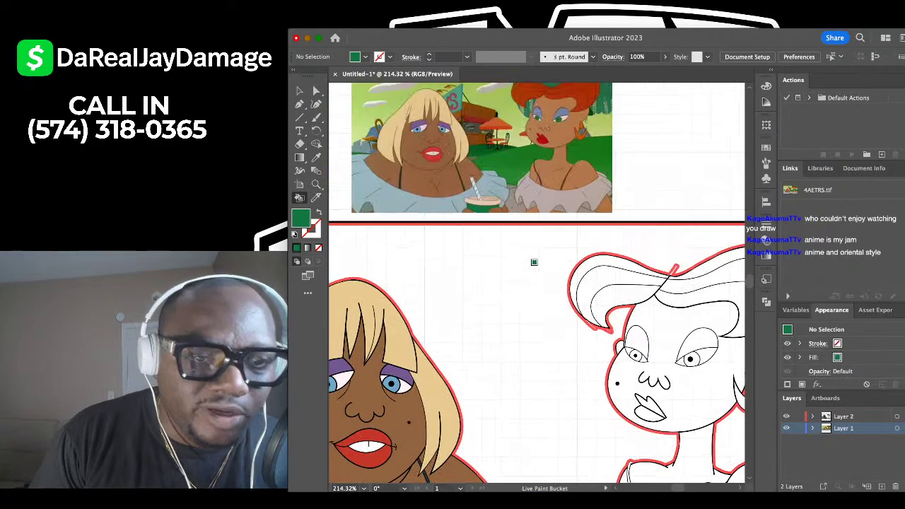
scroll(479, 225, up, 4)
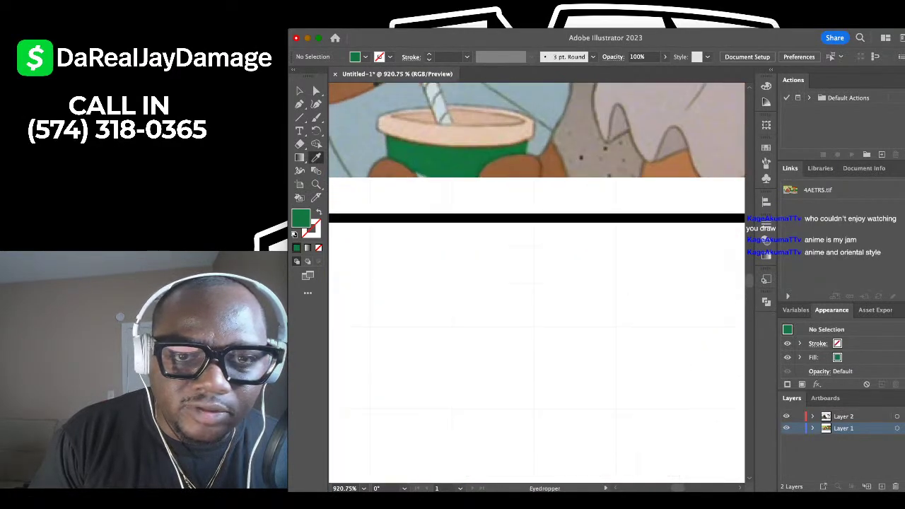
scroll(473, 327, down, 5)
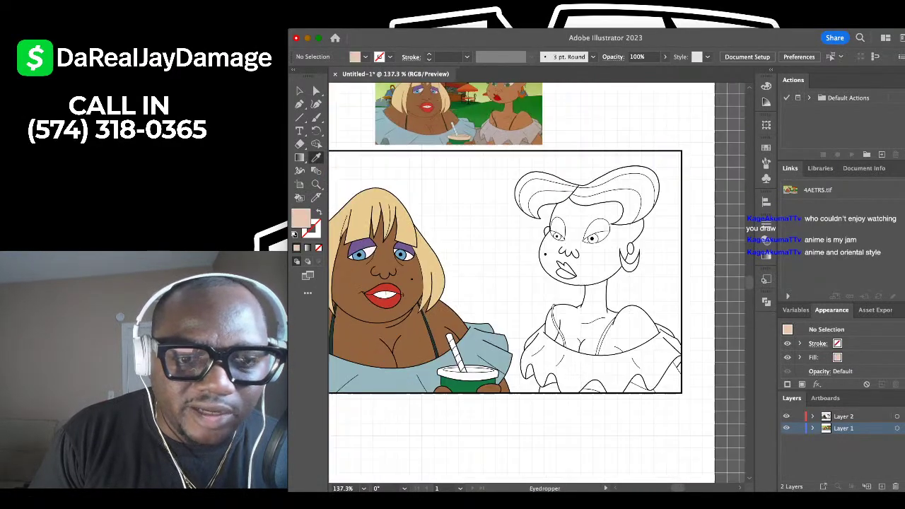
key(k)
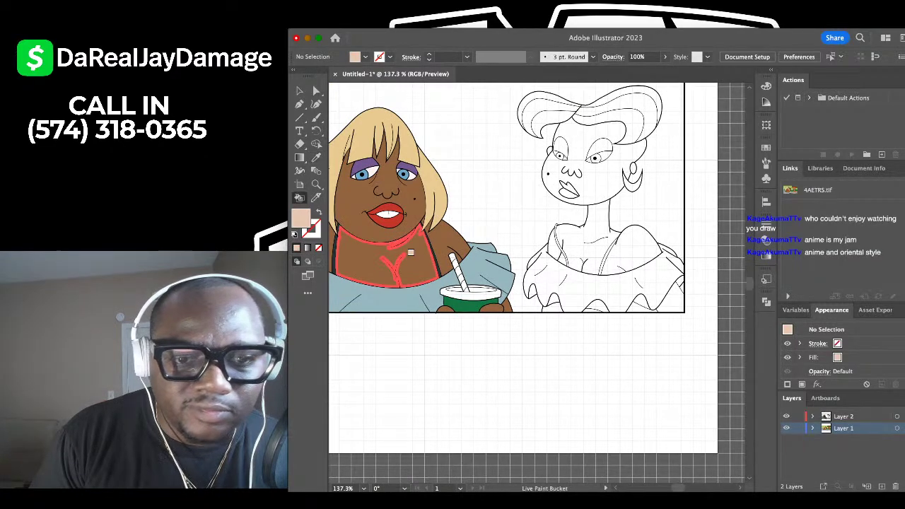
scroll(491, 327, up, 4)
click(451, 243)
Sample the darker tan inside the reference cup and fill the cup opening on both sides of the straw.
scroll(451, 243, down, 4)
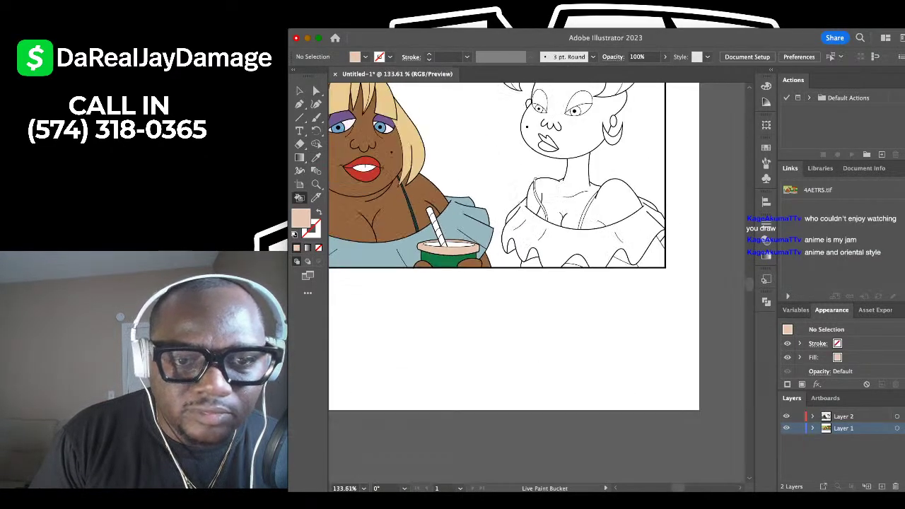
scroll(447, 161, up, 3)
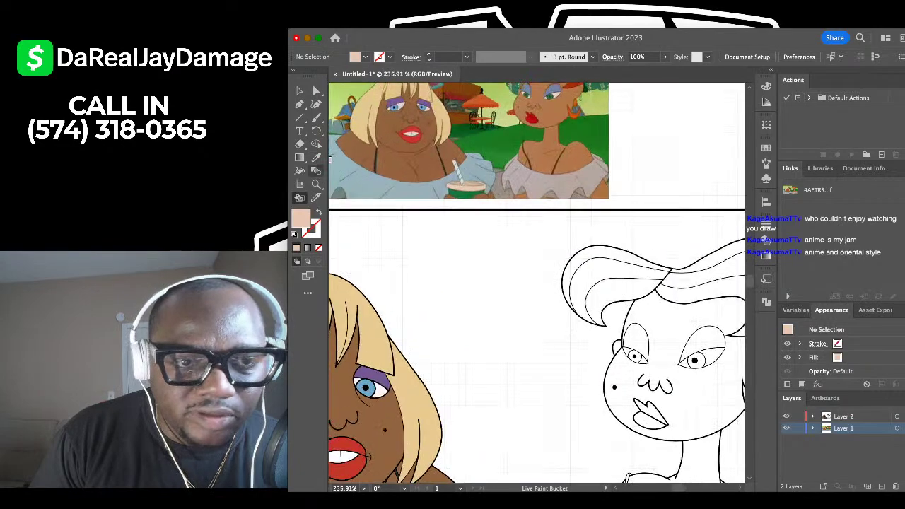
scroll(457, 202, up, 3)
scroll(503, 141, up, 3)
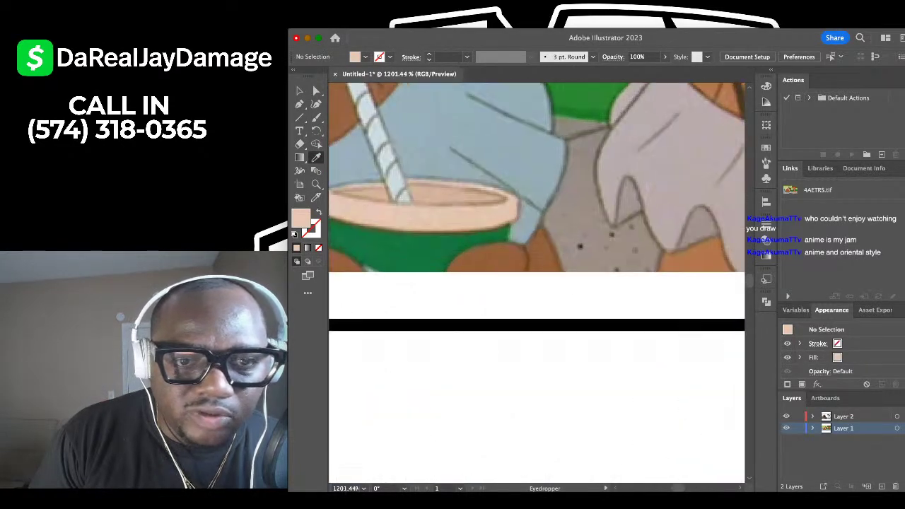
scroll(467, 456, down, 8)
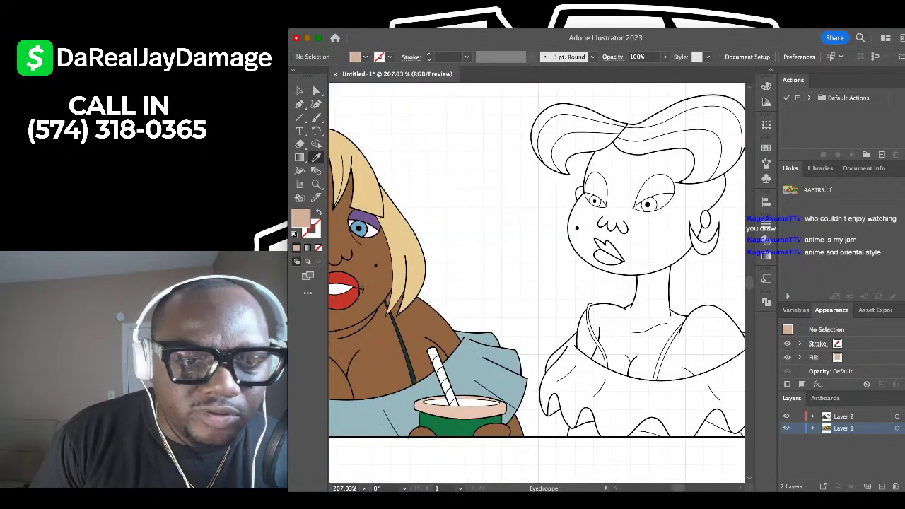
scroll(436, 401, up, 3)
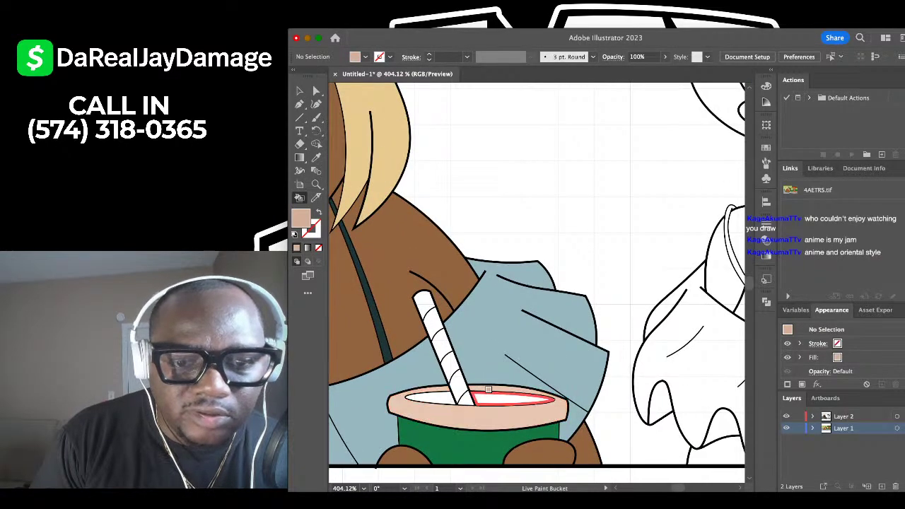
click(432, 396)
Sample the pale blue straw colour from the reference image and fill all segments of the striped straw with it.
scroll(434, 401, down, 4)
scroll(433, 403, up, 3)
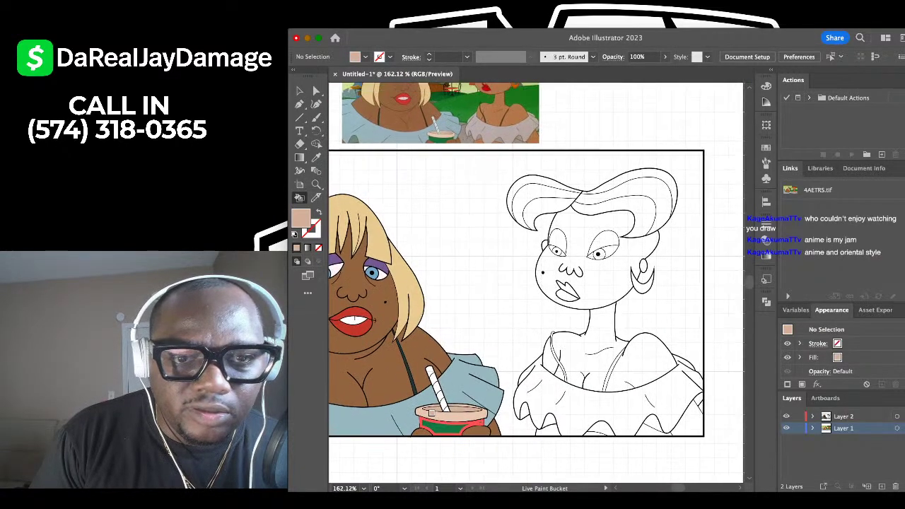
scroll(438, 262, up, 3)
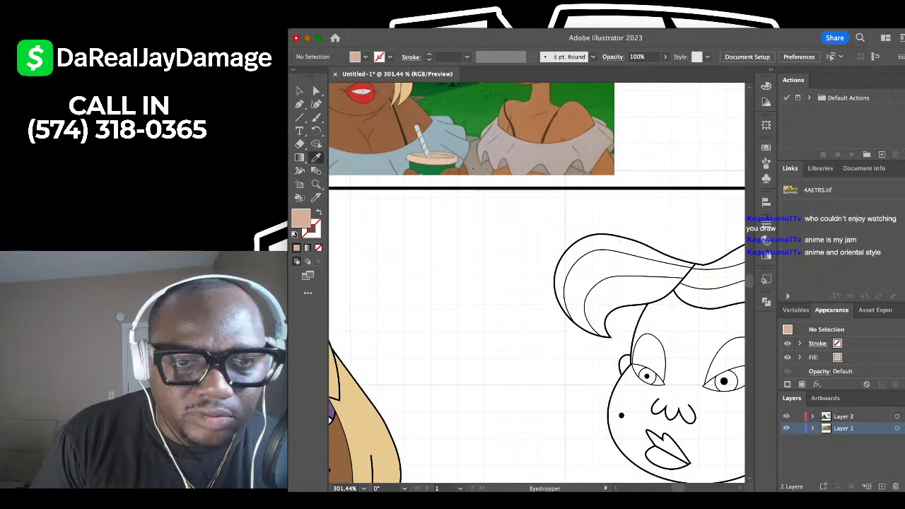
scroll(424, 141, up, 6)
scroll(537, 283, down, 8)
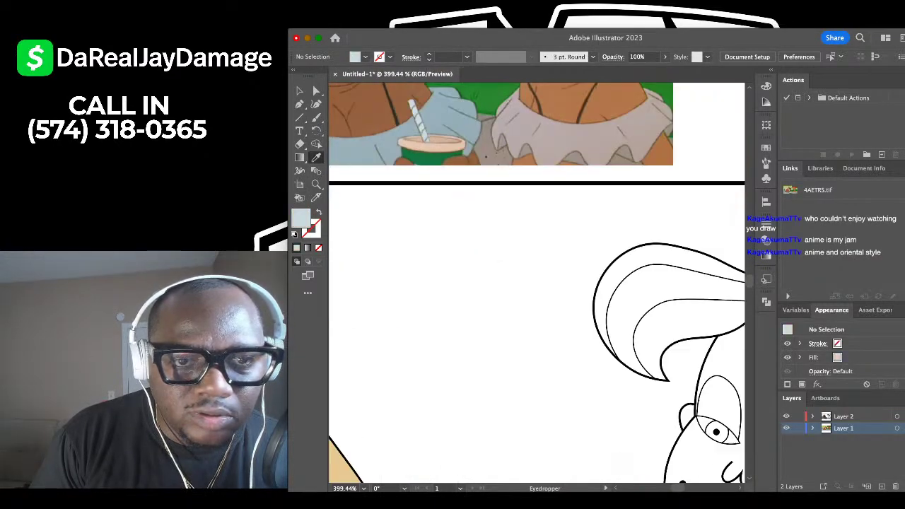
scroll(438, 297, up, 5)
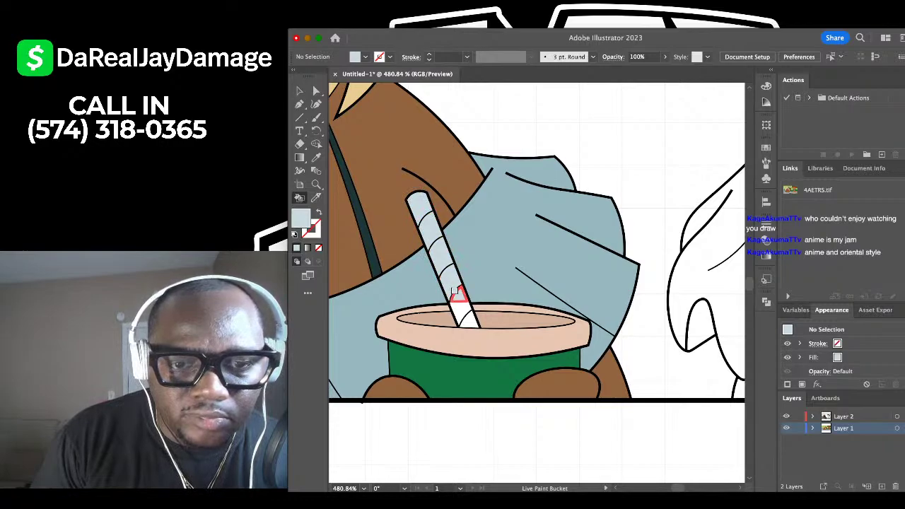
scroll(454, 291, up, 3)
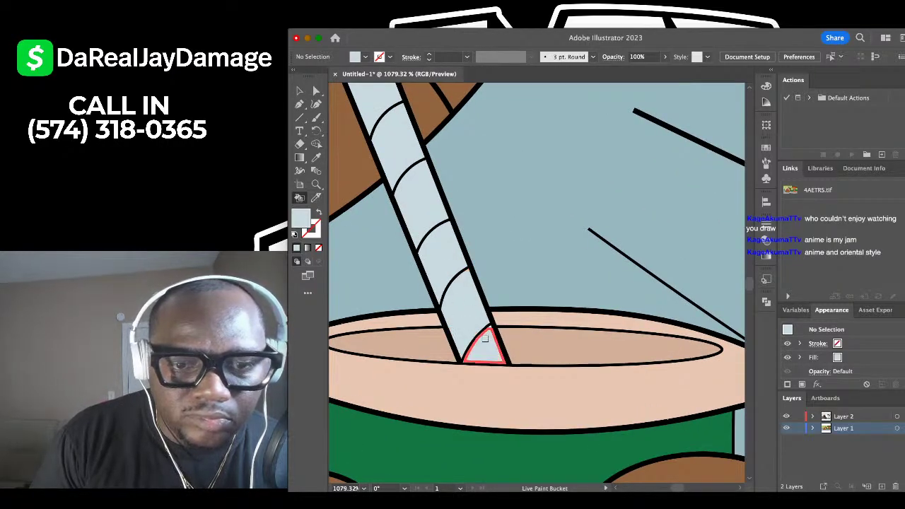
Fill the tiny slivers where the cup meets the straw, using the rim's light peach and the opening's darker tan.
scroll(484, 339, up, 3)
scroll(491, 296, up, 1)
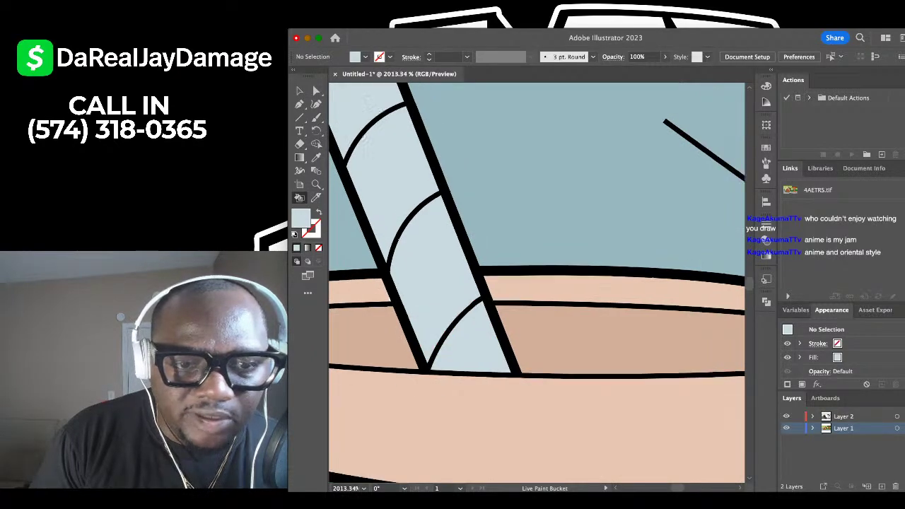
scroll(448, 269, down, 3)
scroll(448, 268, left, 3)
key(i)
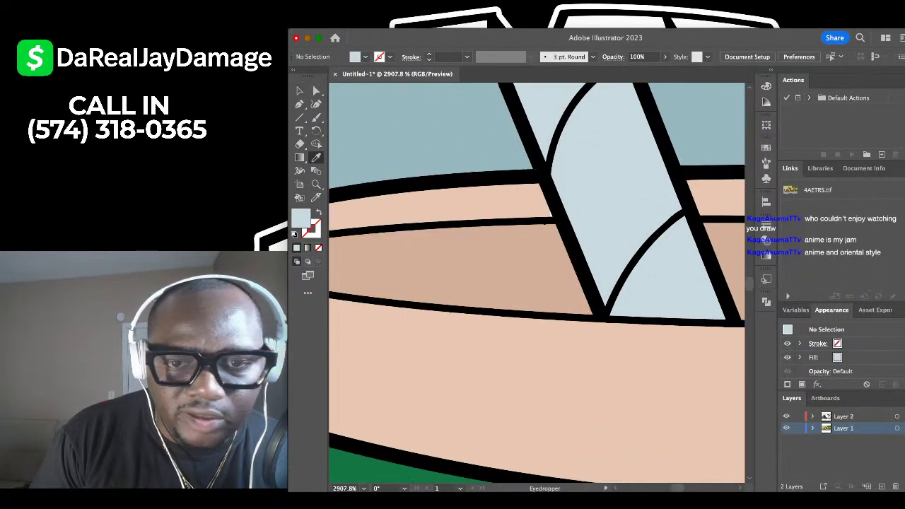
scroll(550, 227, up, 5)
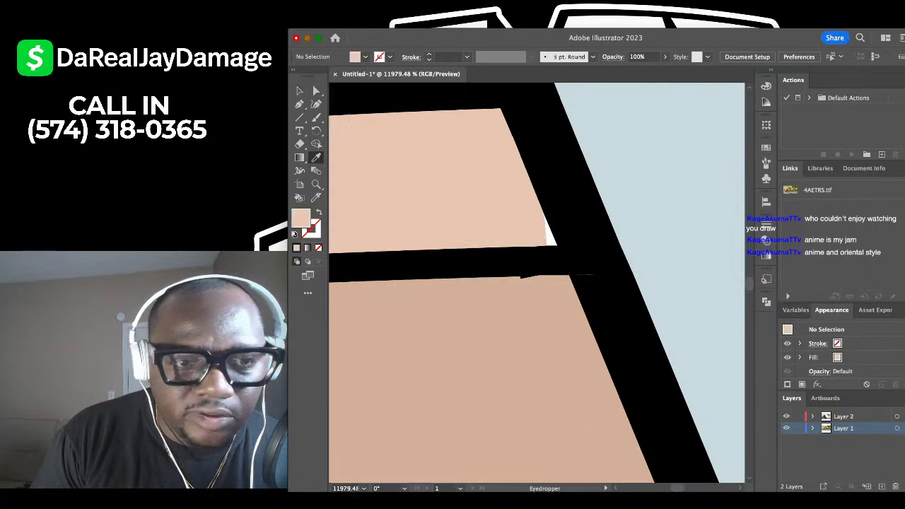
key(k)
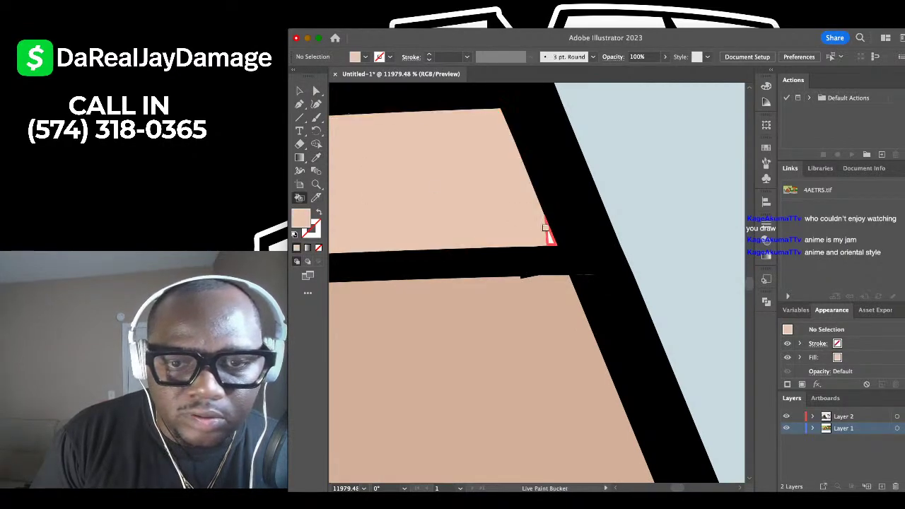
click(410, 325)
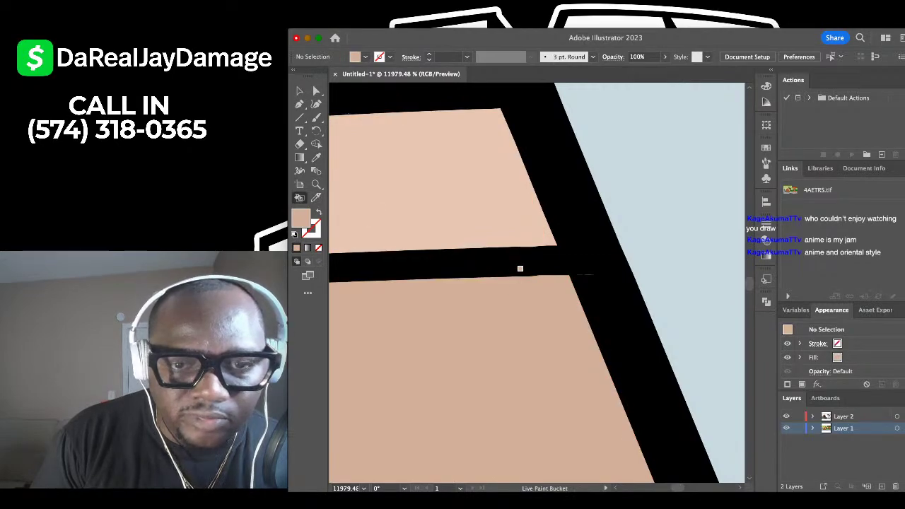
scroll(521, 269, down, 20)
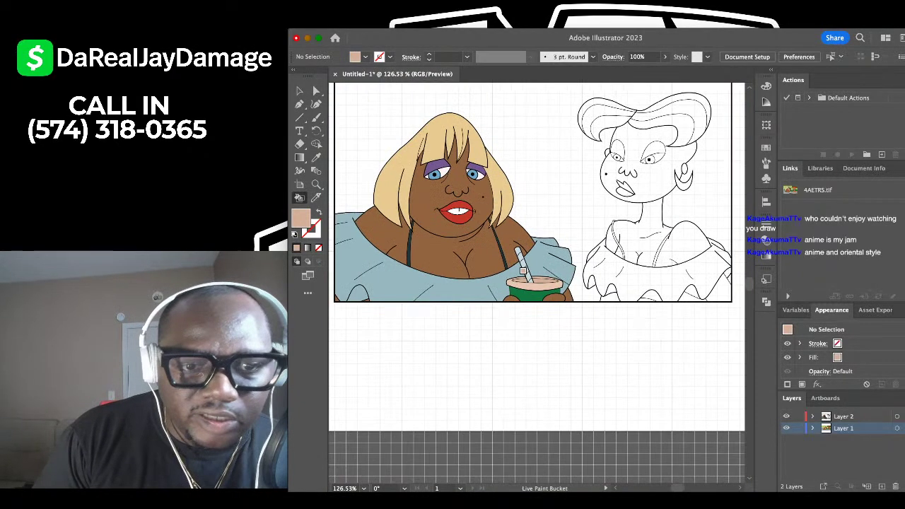
Pick white as the fill colour and apply it to the left woman's teeth.
scroll(480, 227, up, 10)
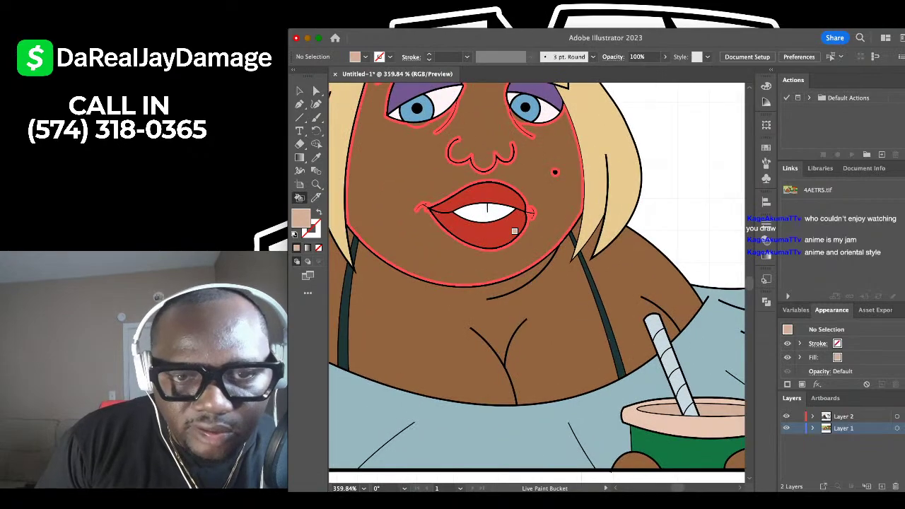
scroll(514, 232, up, 5)
key(i)
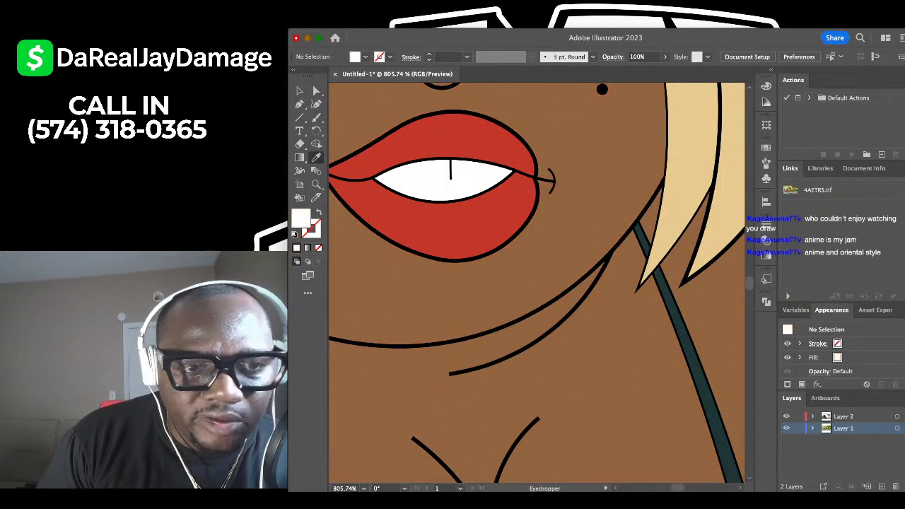
key(k)
scroll(427, 173, down, 9)
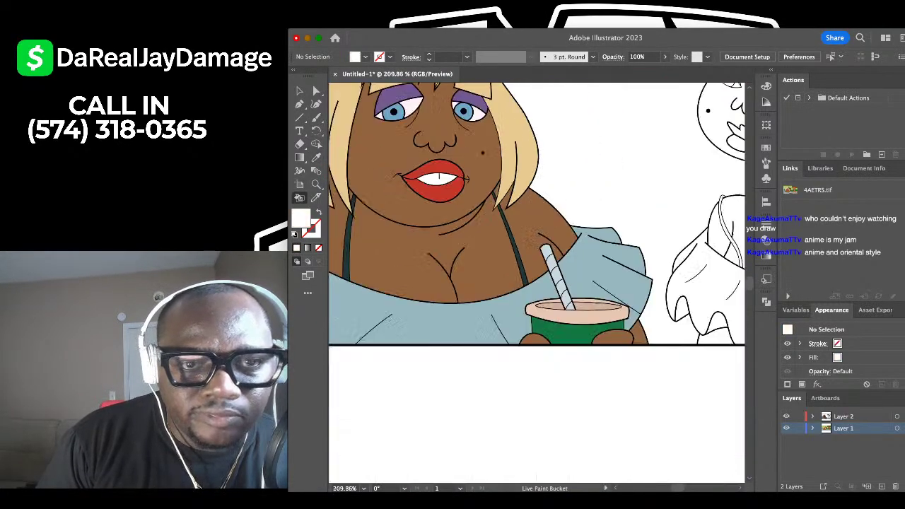
Sample the brown skin colour of the red-haired woman from the reference image and fill the right woman's face with it.
scroll(436, 234, down, 3)
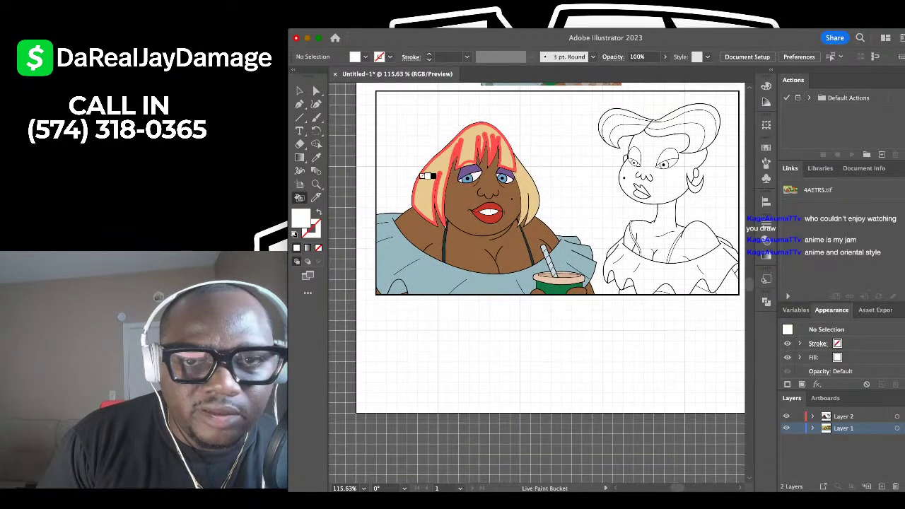
scroll(426, 184, up, 2)
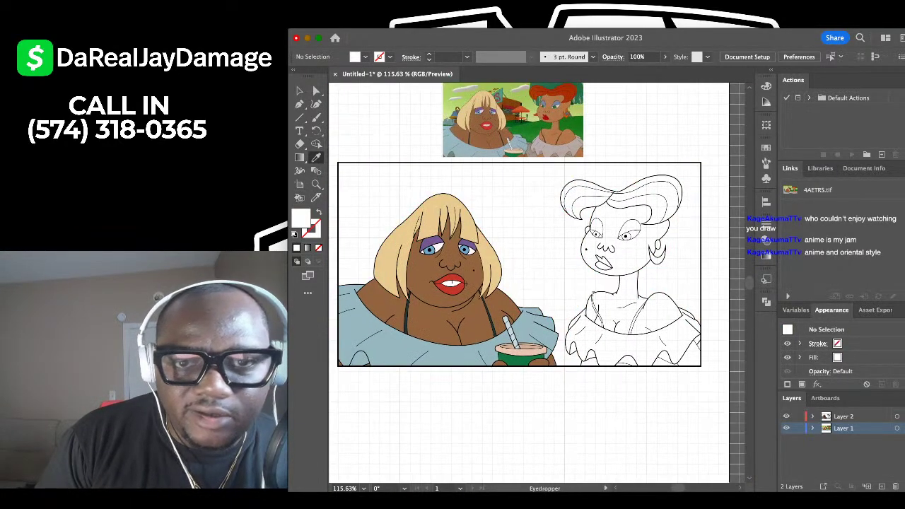
scroll(520, 234, right, 4)
scroll(552, 163, up, 5)
scroll(502, 233, down, 1)
scroll(503, 212, up, 1)
scroll(502, 212, left, 3)
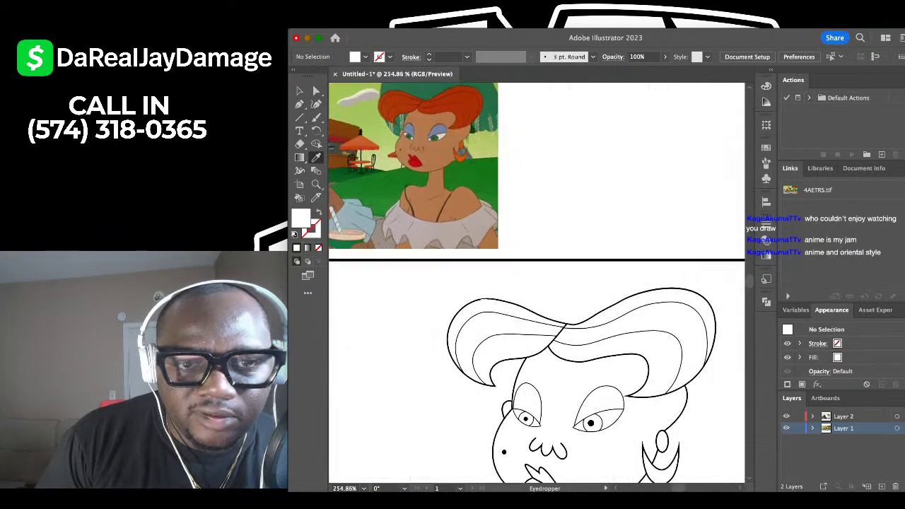
scroll(442, 144, up, 3)
click(441, 144)
key(k)
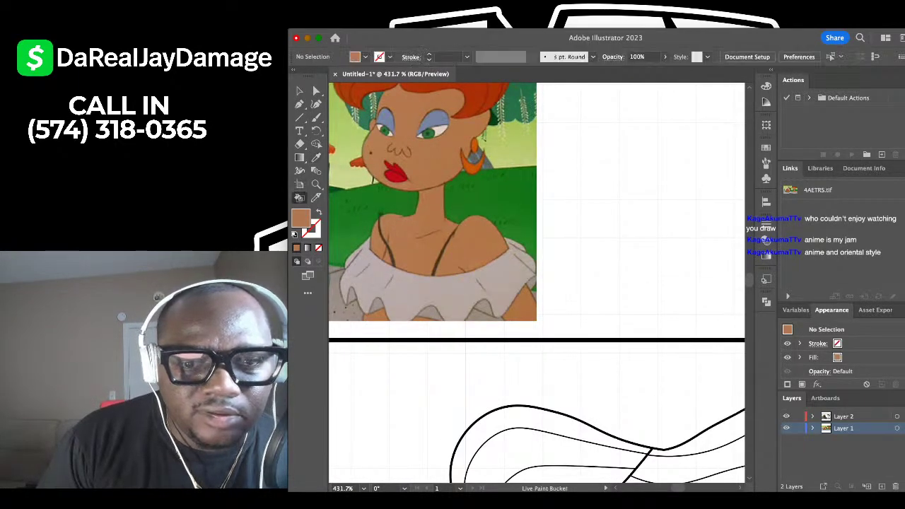
scroll(410, 195, down, 3)
click(535, 272)
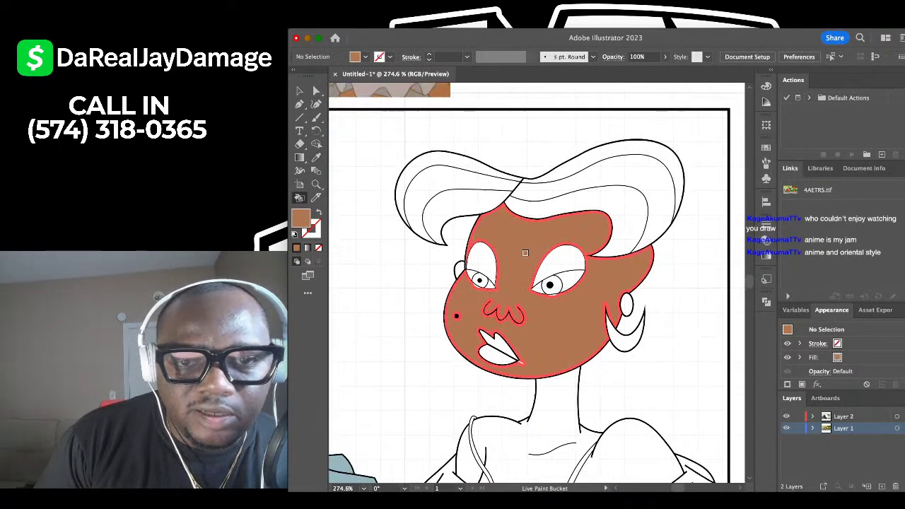
Fill the small white slivers at the right woman's lip corner and beneath her eyes with the brown skin colour.
scroll(535, 272, down, 3)
scroll(535, 272, up, 5)
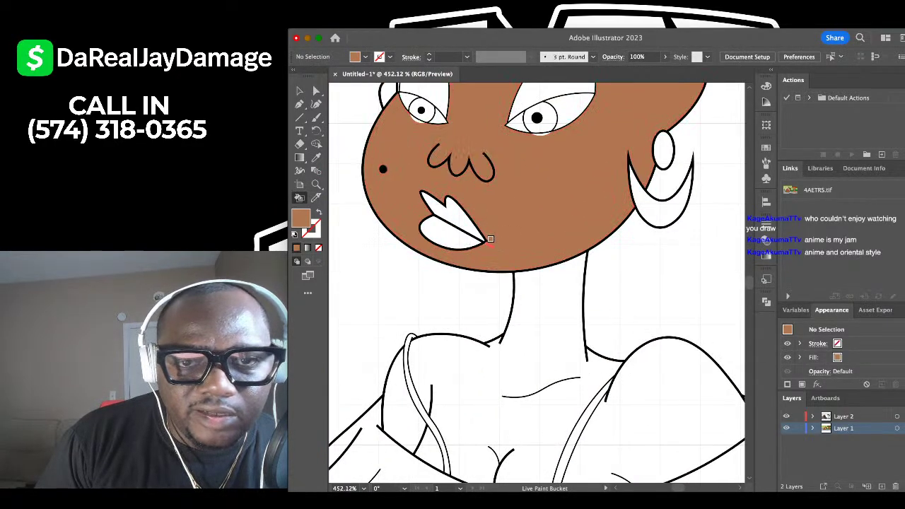
scroll(491, 241, down, 4)
scroll(516, 201, up, 4)
scroll(515, 201, up, 2)
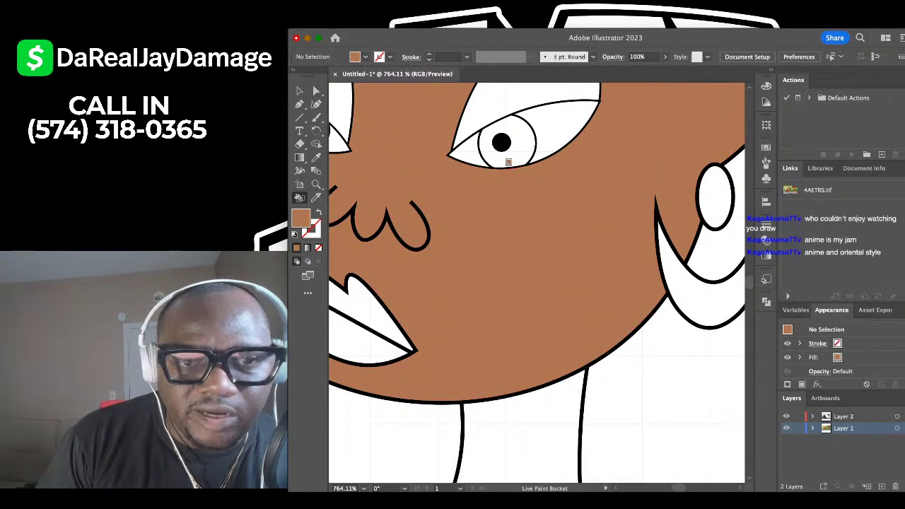
scroll(508, 162, down, 4)
scroll(497, 150, up, 7)
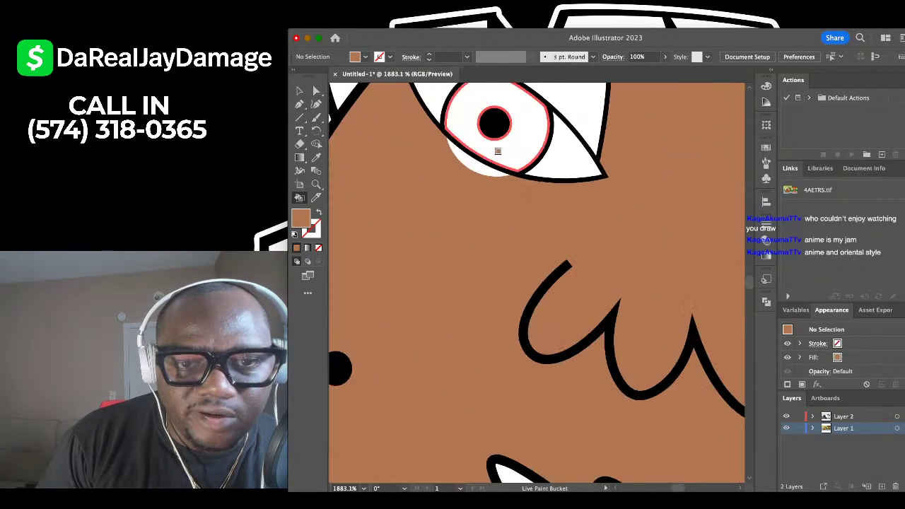
click(485, 166)
scroll(486, 163, down, 6)
scroll(499, 185, down, 2)
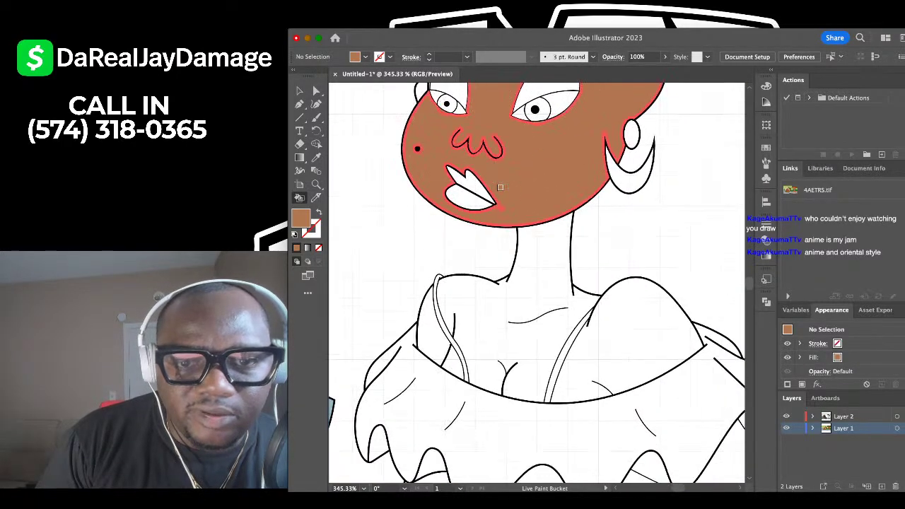
Fill the right woman's neck and chest with the brown skin colour, including the small slivers at the neck and cleavage lines.
click(510, 272)
scroll(497, 259, up, 3)
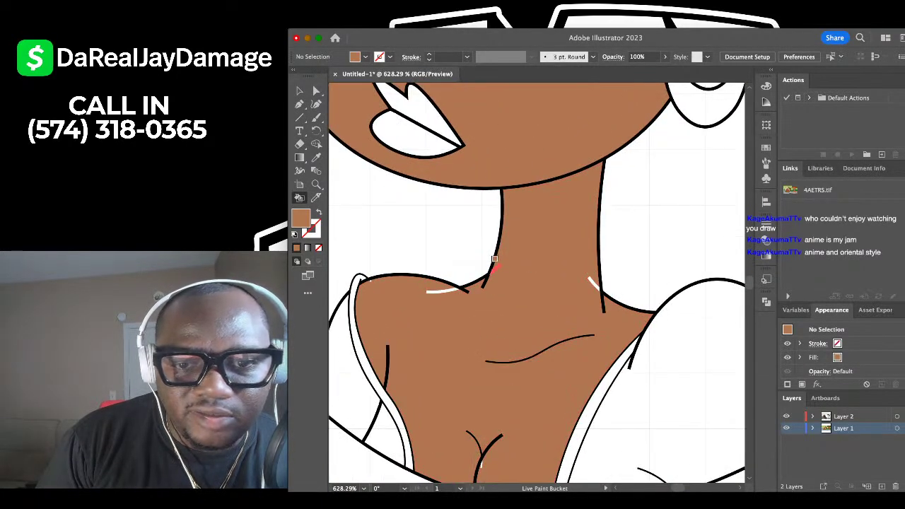
click(437, 290)
scroll(440, 269, up, 2)
scroll(344, 185, up, 1)
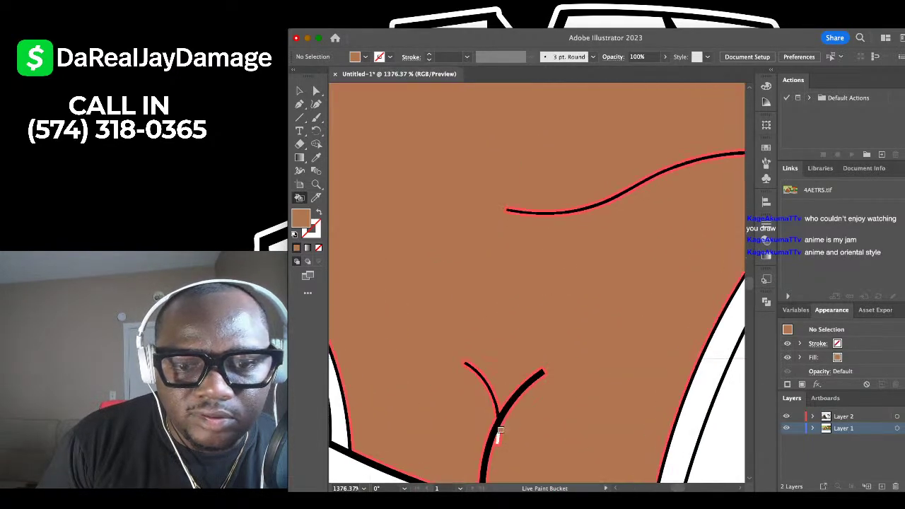
scroll(453, 254, down, 3)
Fill the skin areas outside the thin strap on the right woman's shoulder nearest the cup, including the slivers along its outline.
scroll(456, 254, up, 6)
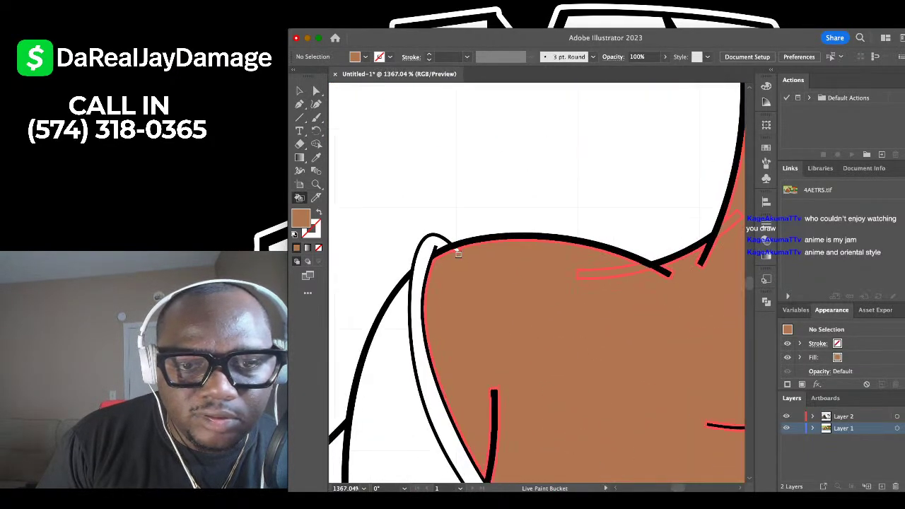
scroll(454, 239, down, 4)
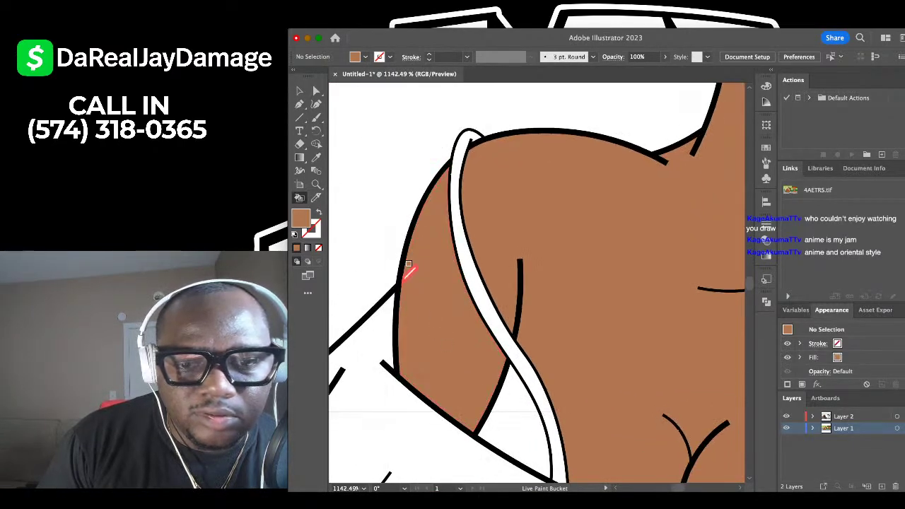
scroll(514, 409, up, 5)
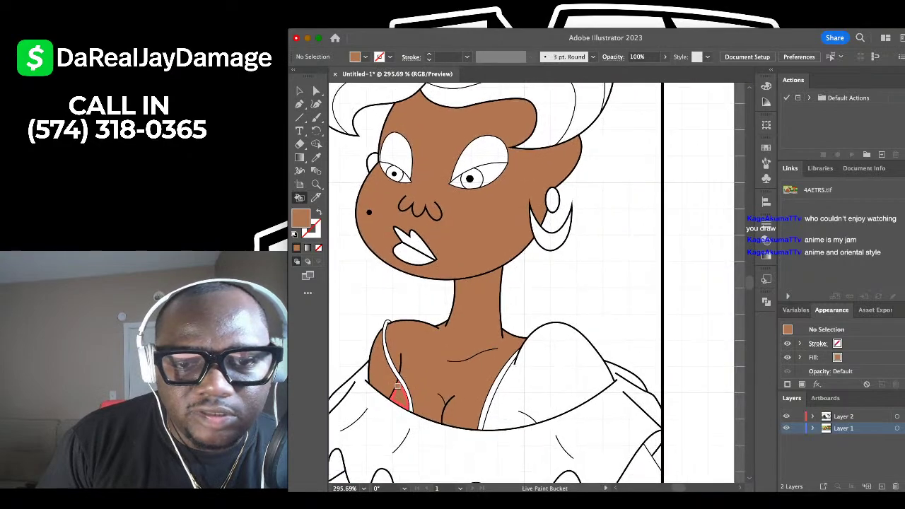
Fill the right woman's other shoulder and the slivers by its strap and sleeve with the brown skin colour.
click(525, 323)
scroll(527, 322, up, 3)
scroll(530, 249, up, 1)
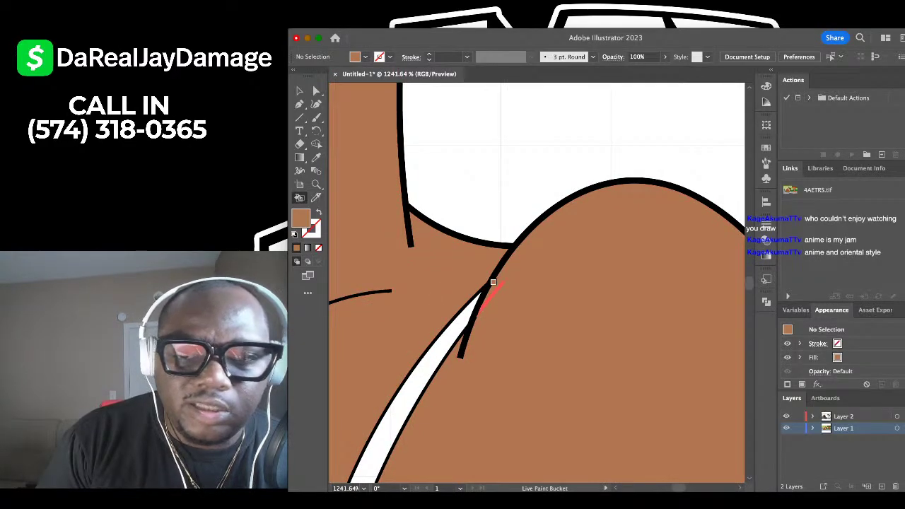
scroll(443, 315, down, 5)
scroll(535, 338, up, 4)
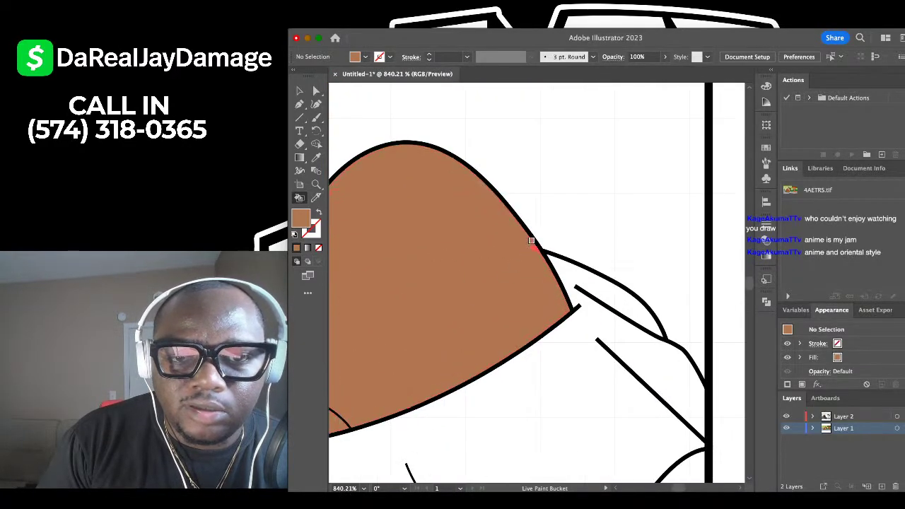
Fill the arms and the skin areas beneath the right woman's ruffled blouse hem with the same brown.
scroll(594, 298, down, 2)
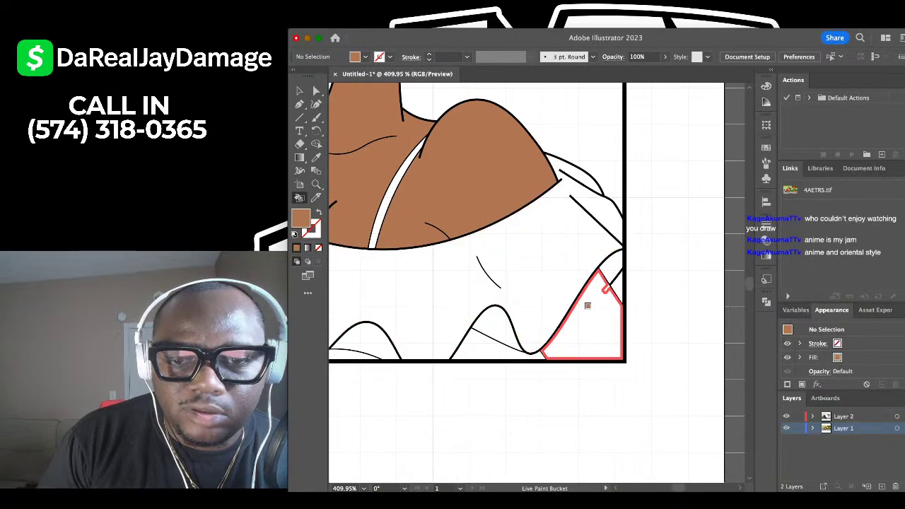
click(594, 298)
scroll(605, 284, down, 6)
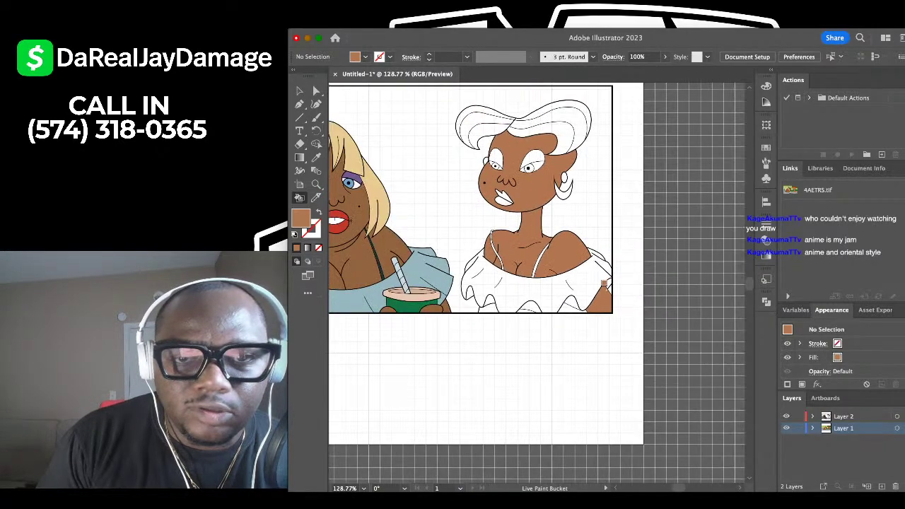
scroll(589, 414, up, 4)
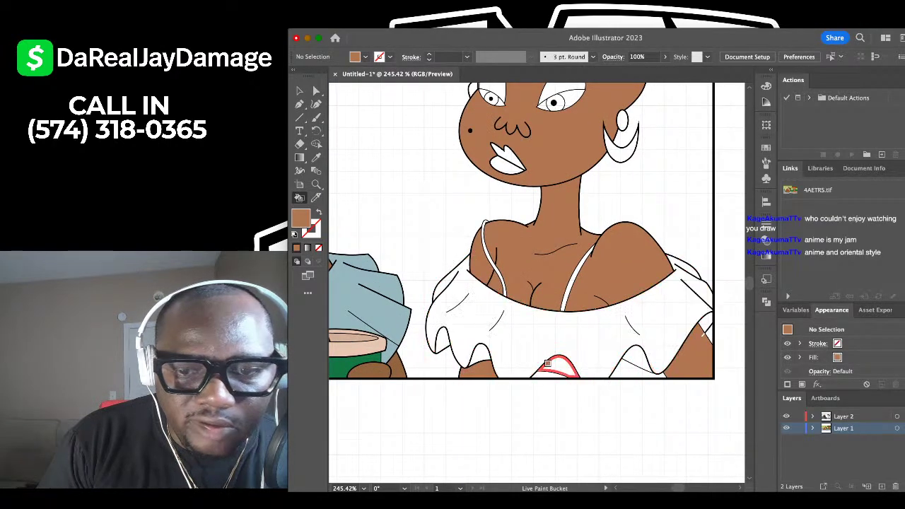
scroll(623, 358, down, 3)
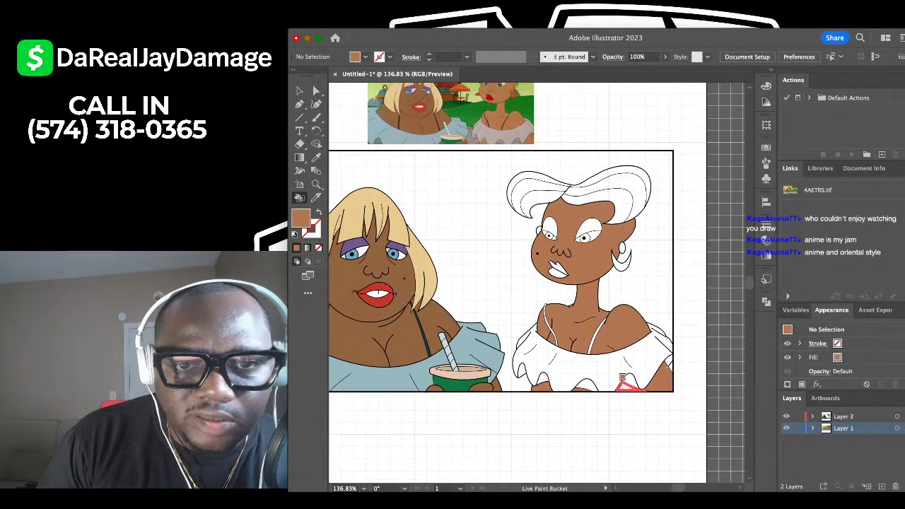
scroll(622, 378, up, 6)
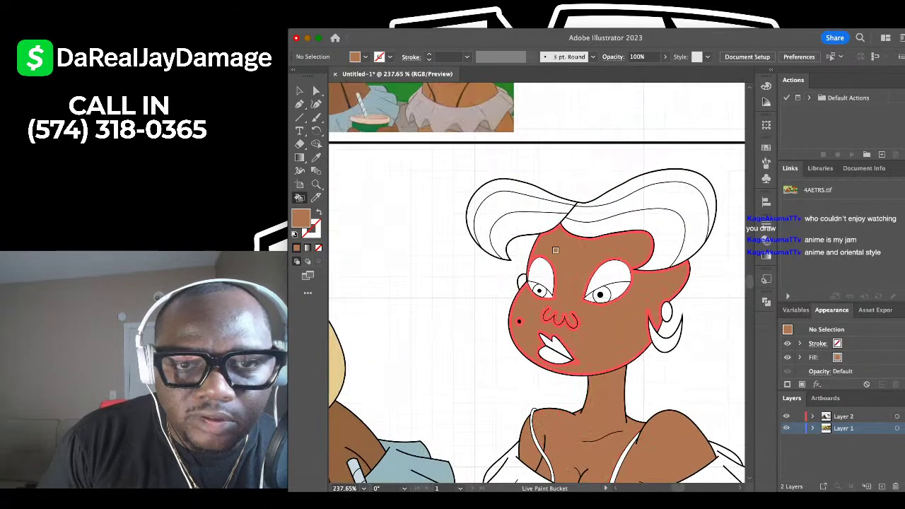
scroll(509, 129, down, 5)
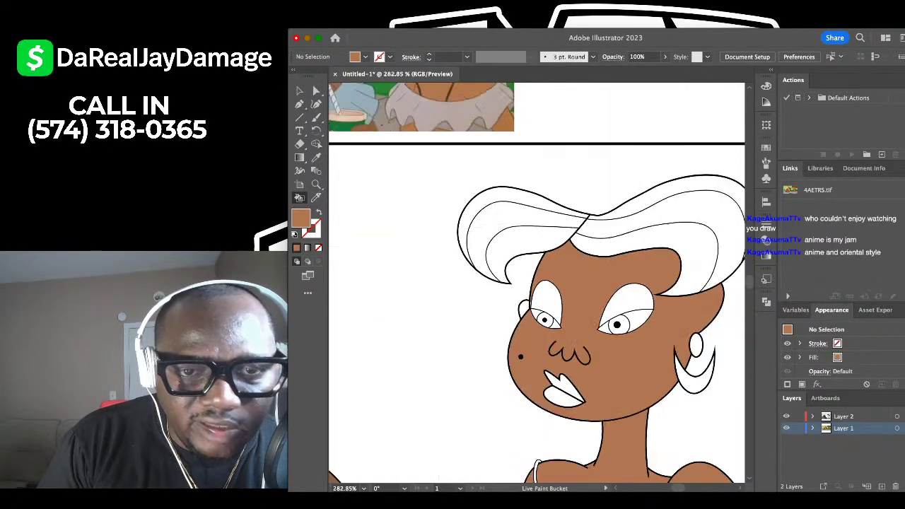
scroll(561, 246, up, 3)
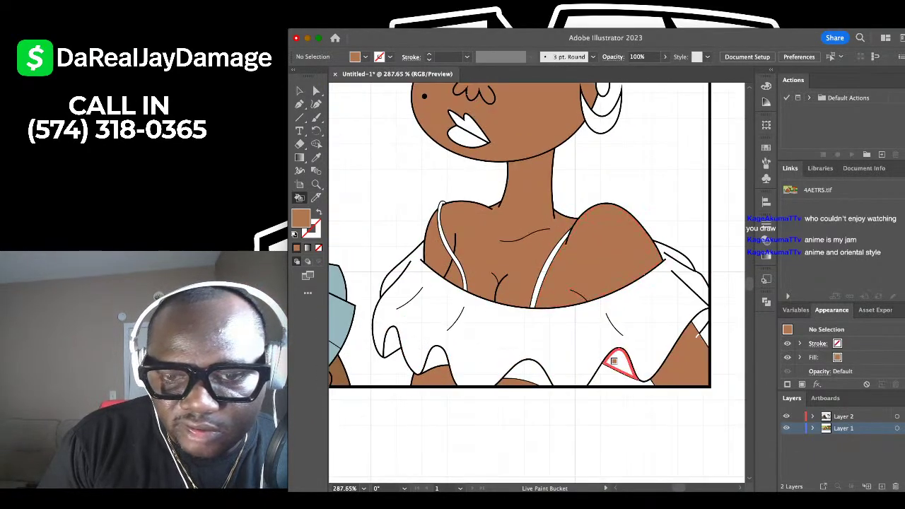
click(599, 376)
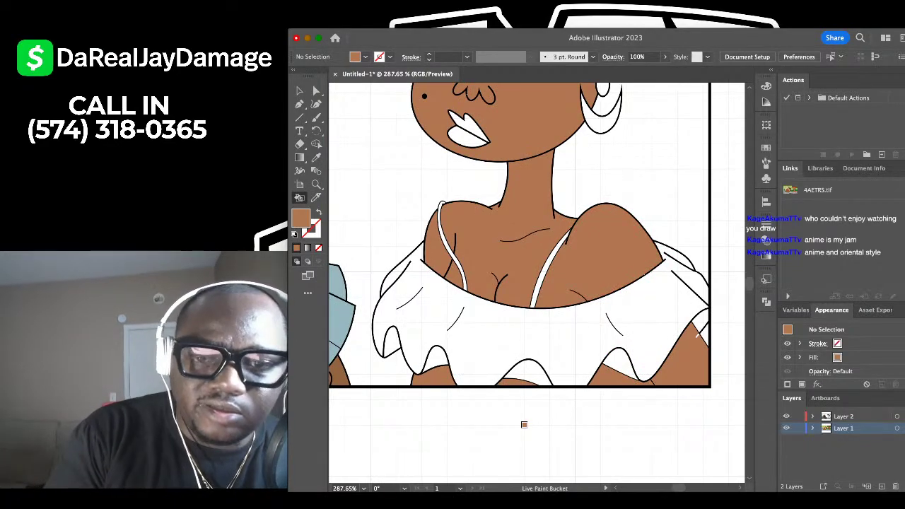
Sample the green from the reference image and fill the iris of the right woman's smaller eye, nearest her ear and hair curl.
scroll(524, 424, down, 2)
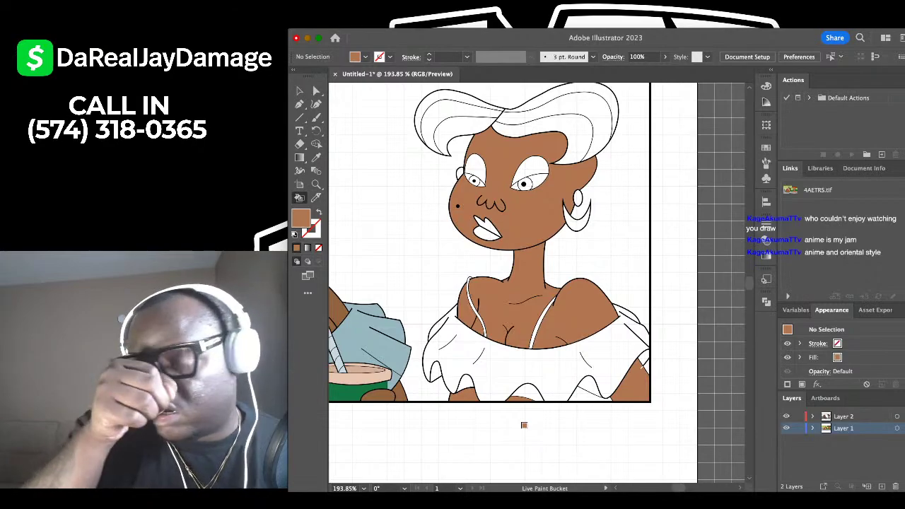
scroll(525, 317, up, 3)
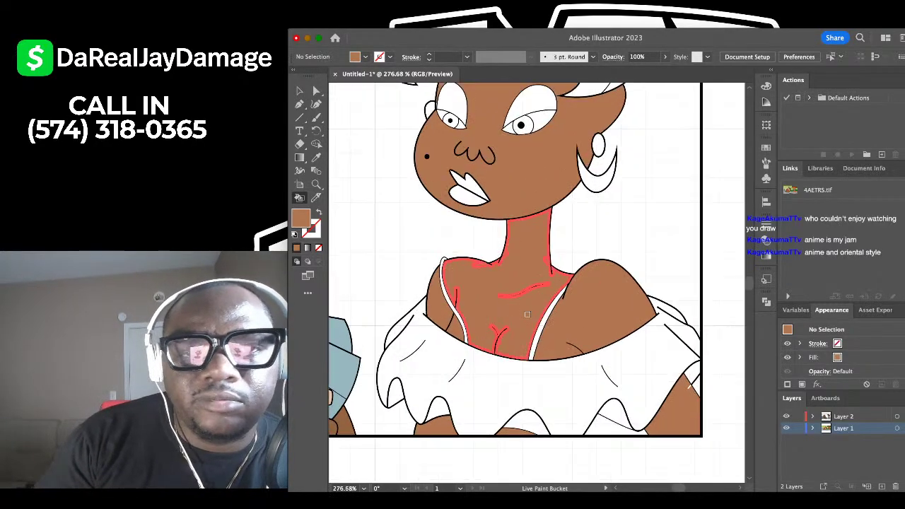
scroll(527, 316, down, 5)
scroll(524, 313, up, 4)
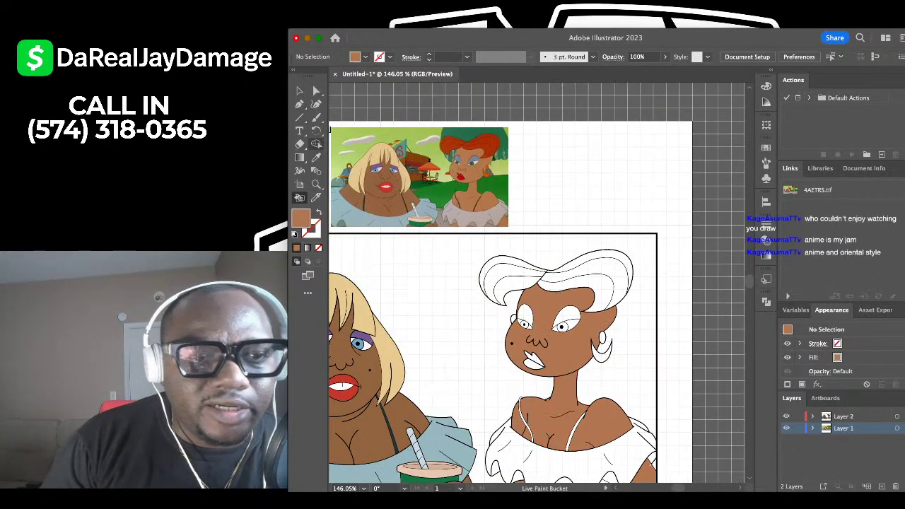
scroll(505, 189, up, 10)
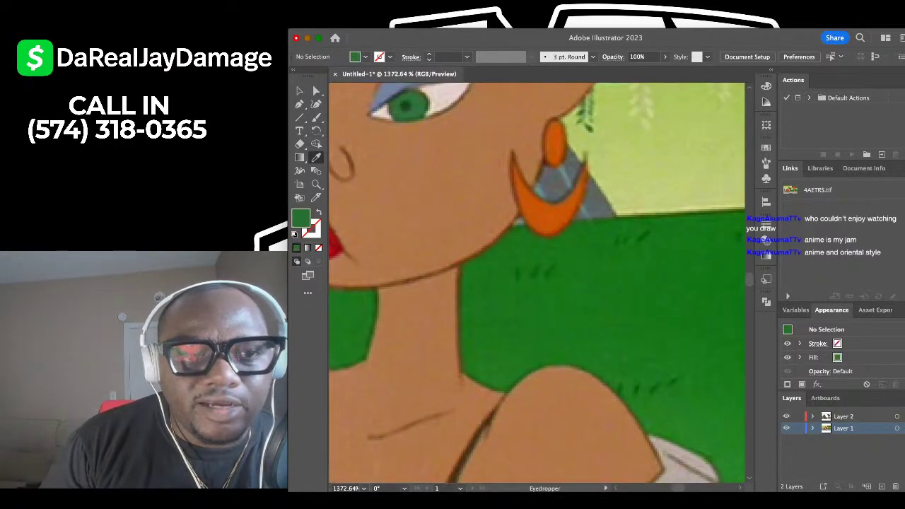
scroll(448, 228, down, 10)
scroll(495, 282, down, 5)
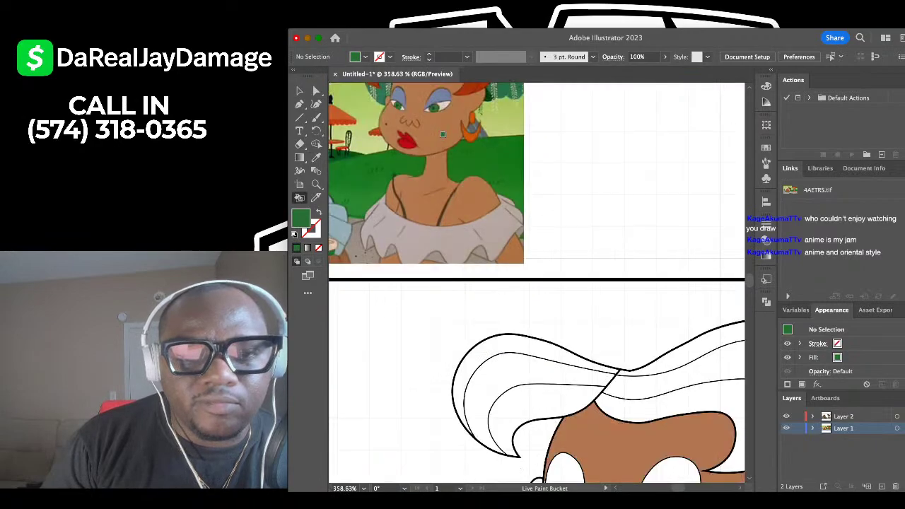
scroll(537, 339, up, 8)
scroll(544, 385, up, 1)
scroll(543, 353, down, 3)
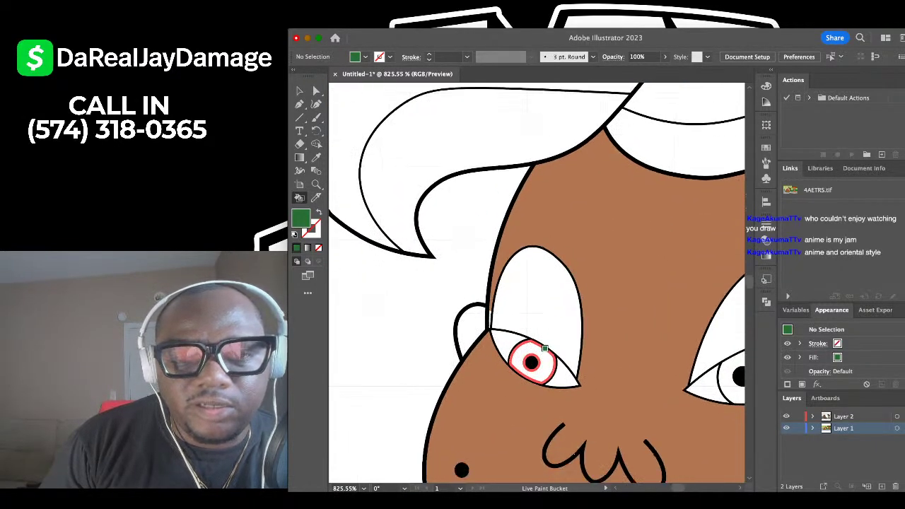
scroll(534, 329, up, 5)
click(534, 328)
Fill the iris of the right woman's larger eye with the same green.
scroll(533, 328, down, 2)
scroll(424, 346, down, 4)
scroll(579, 353, up, 5)
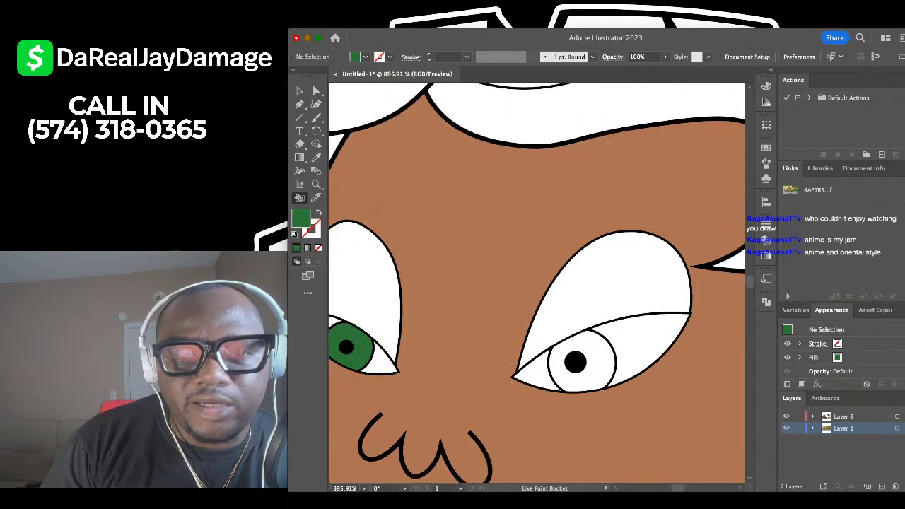
click(578, 357)
Sample the blue-grey eyeshadow of the red-haired woman from the reference image and fill both of the right woman's eyelids with it.
scroll(584, 357, down, 3)
scroll(584, 357, down, 4)
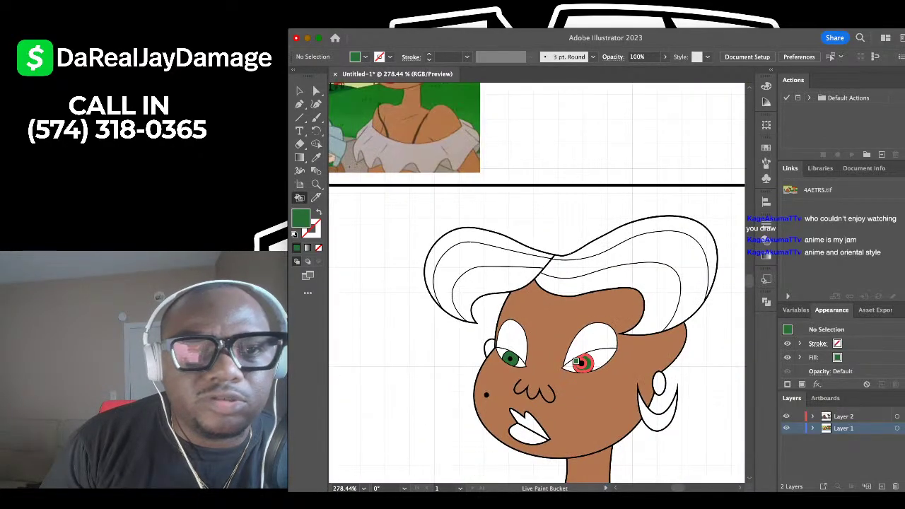
scroll(537, 282, up, 3)
scroll(414, 111, up, 3)
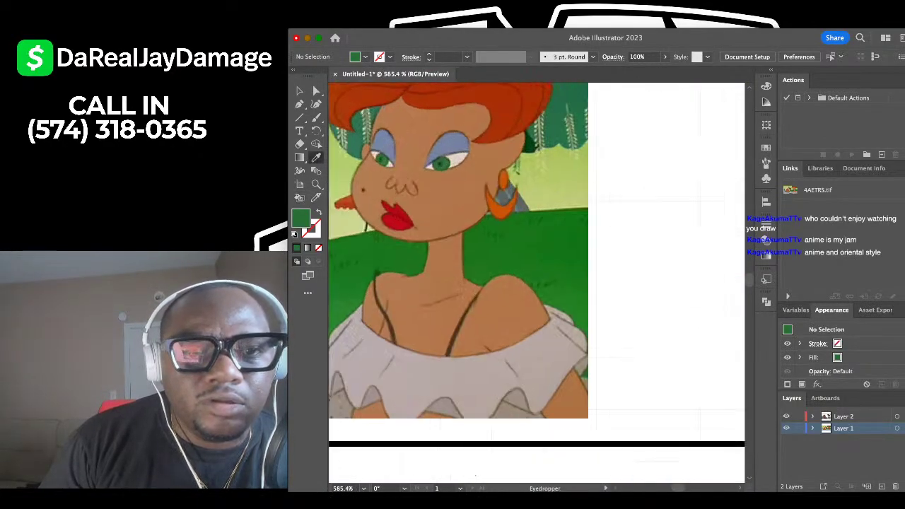
scroll(414, 257, down, 5)
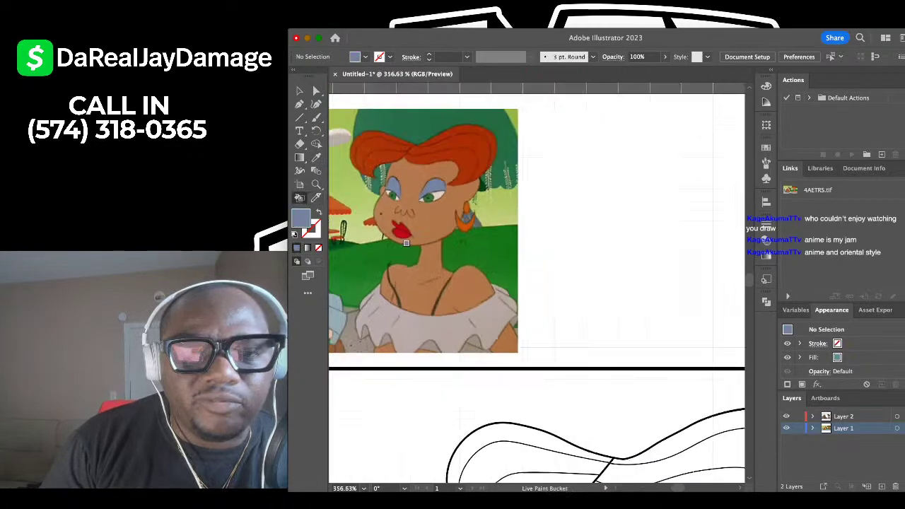
scroll(417, 258, down, 4)
scroll(435, 277, up, 4)
scroll(436, 280, up, 3)
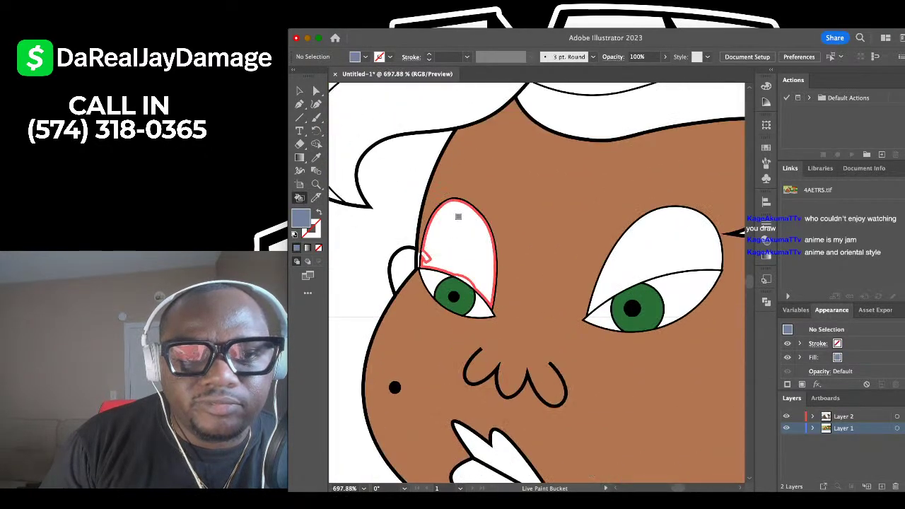
click(446, 247)
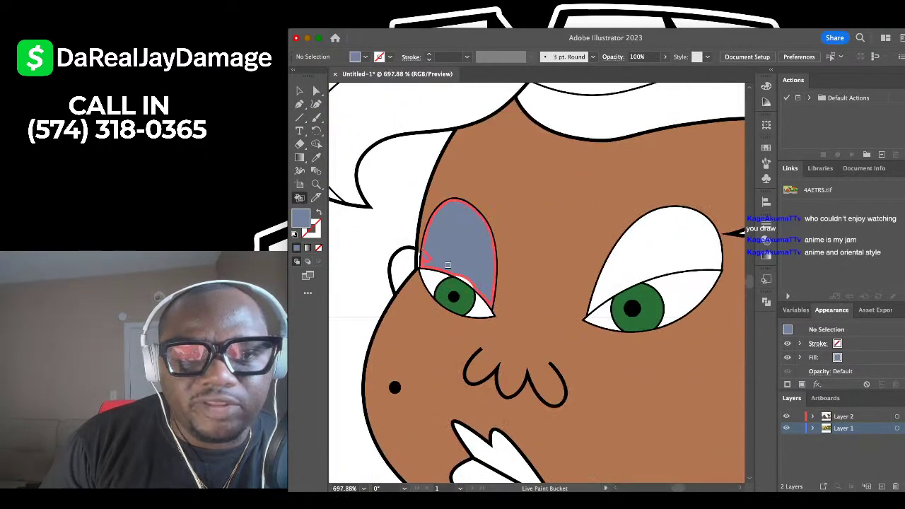
click(630, 255)
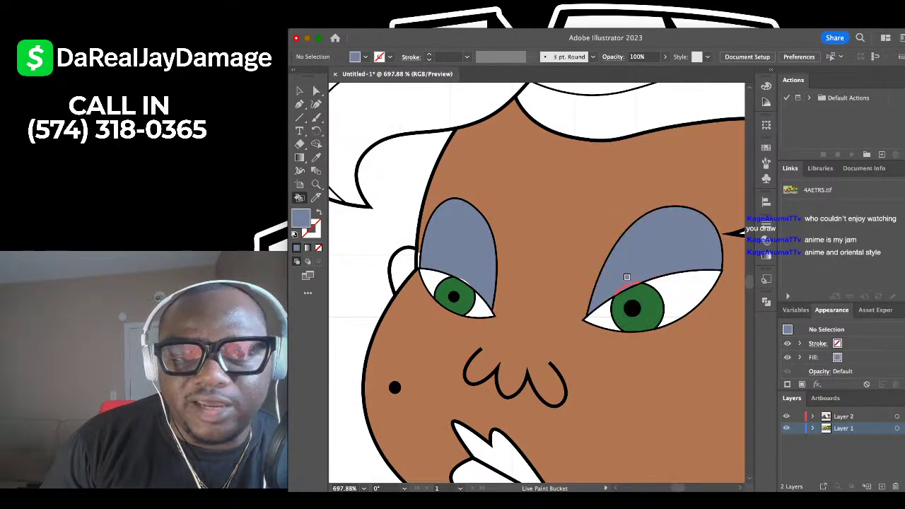
Resample the brown skin colour from the right woman's face and fill the sliver beside her eyelid and the ear behind it.
scroll(626, 277, down, 3)
scroll(513, 276, up, 5)
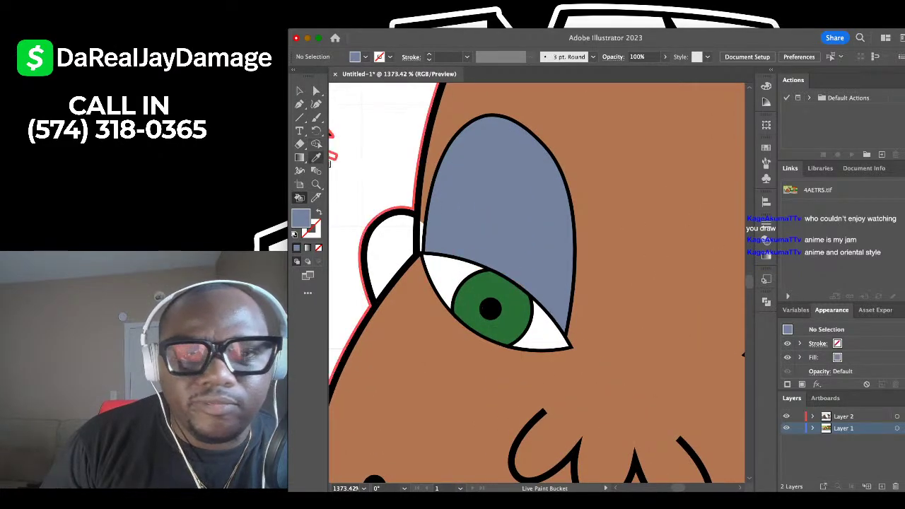
click(316, 158)
click(402, 318)
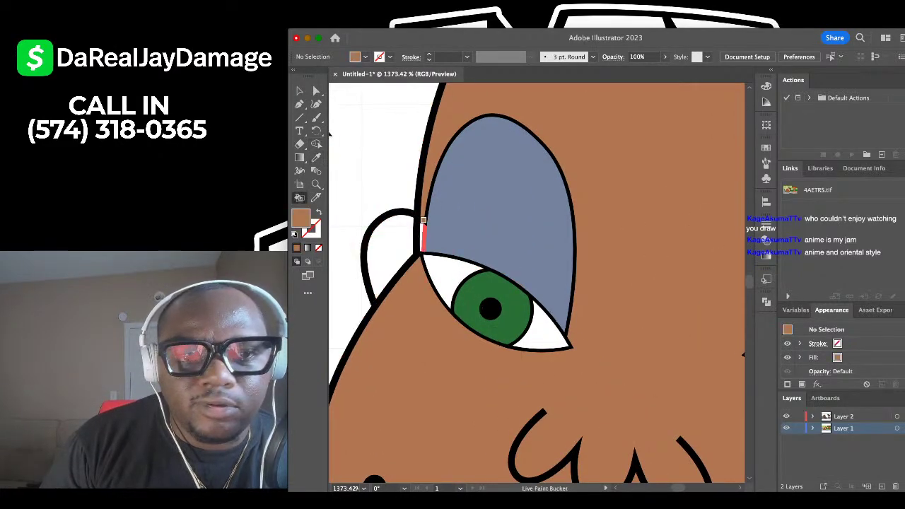
click(388, 234)
Compare the right woman's colouring with the red-haired woman in the reference image.
scroll(388, 234, down, 8)
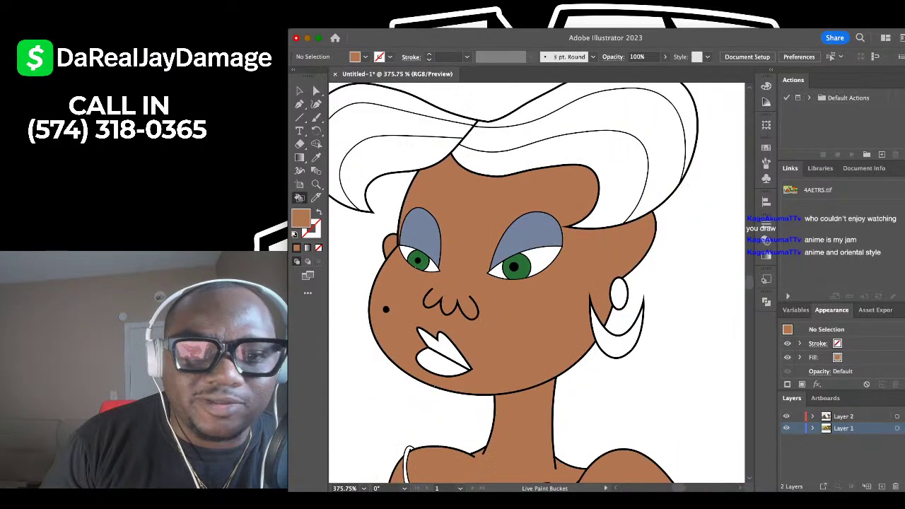
drag(388, 234, 332, 222)
scroll(473, 232, down, 4)
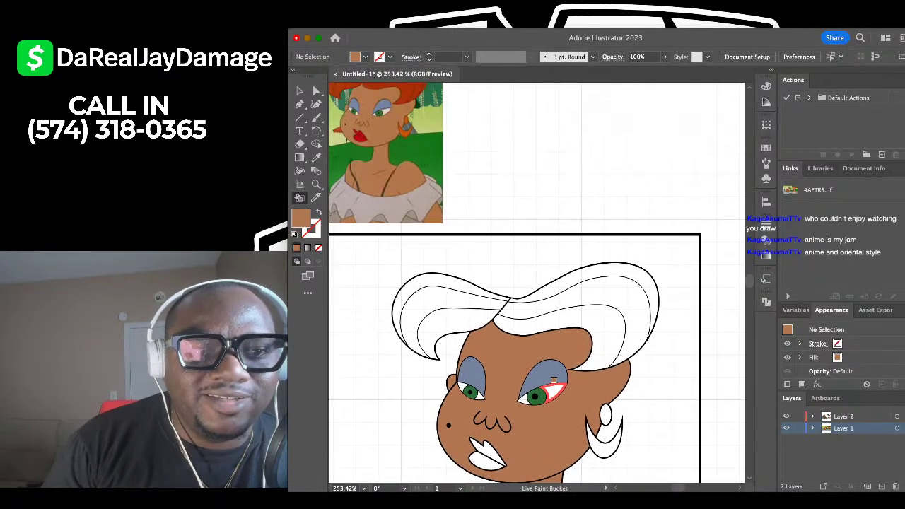
scroll(488, 325, up, 2)
scroll(487, 326, left, 1)
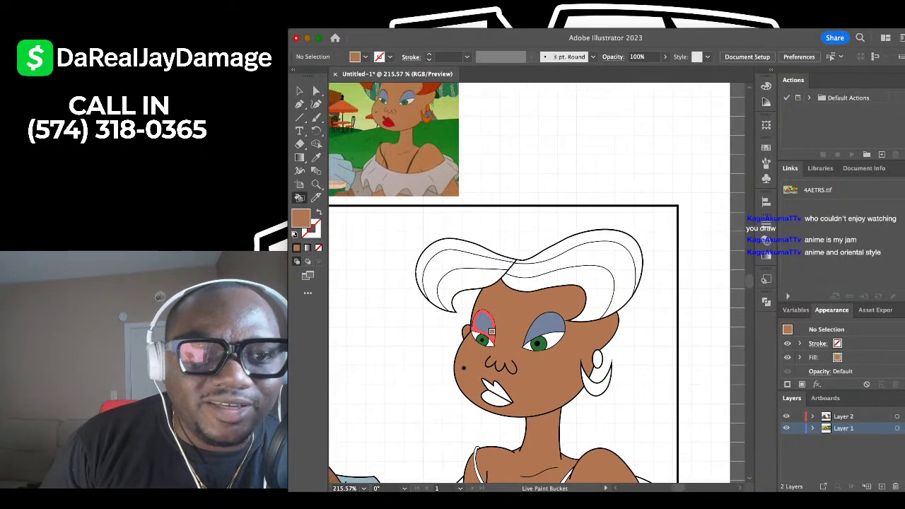
scroll(491, 331, up, 1)
scroll(480, 311, left, 1)
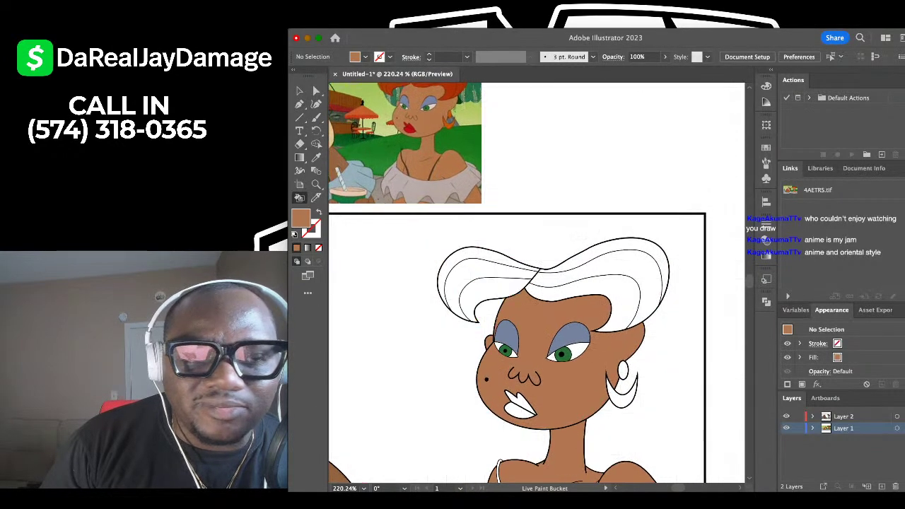
scroll(456, 264, up, 1)
scroll(332, 135, up, 1)
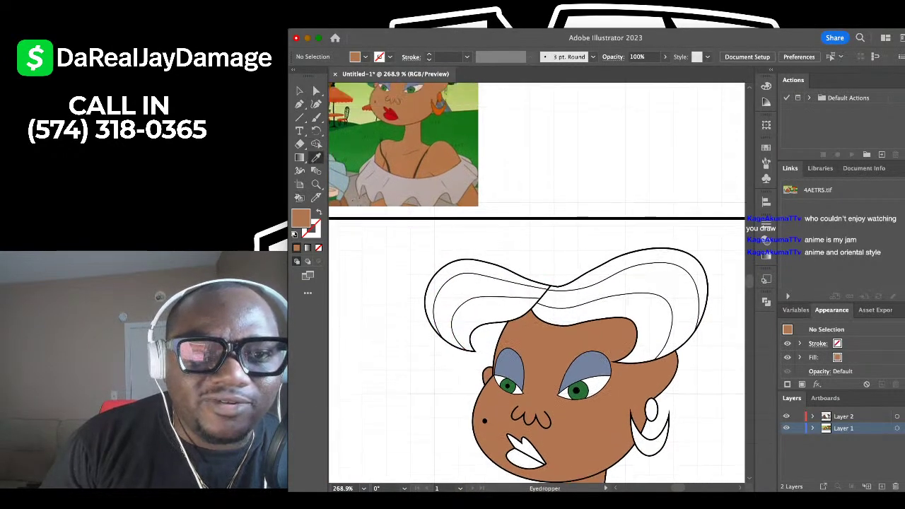
Sample the red hair colour from the reference image and fill the right woman's left hair swoop, including the slivers along the parting.
scroll(332, 135, up, 2)
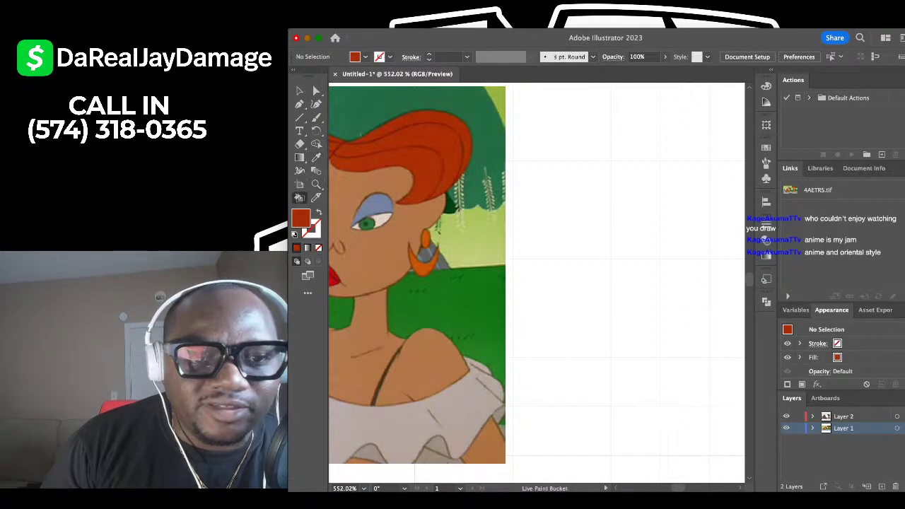
scroll(459, 190, down, 1)
scroll(456, 198, down, 6)
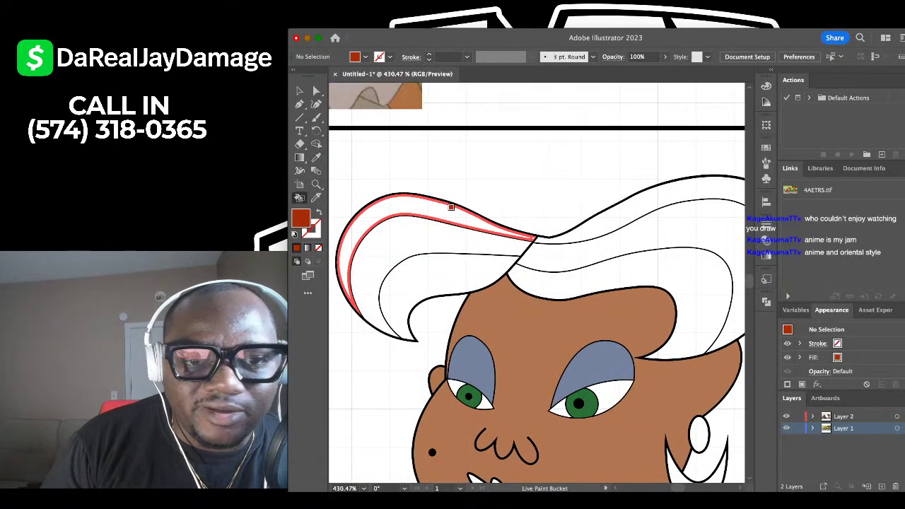
click(451, 207)
click(447, 234)
click(453, 259)
scroll(467, 262, up, 3)
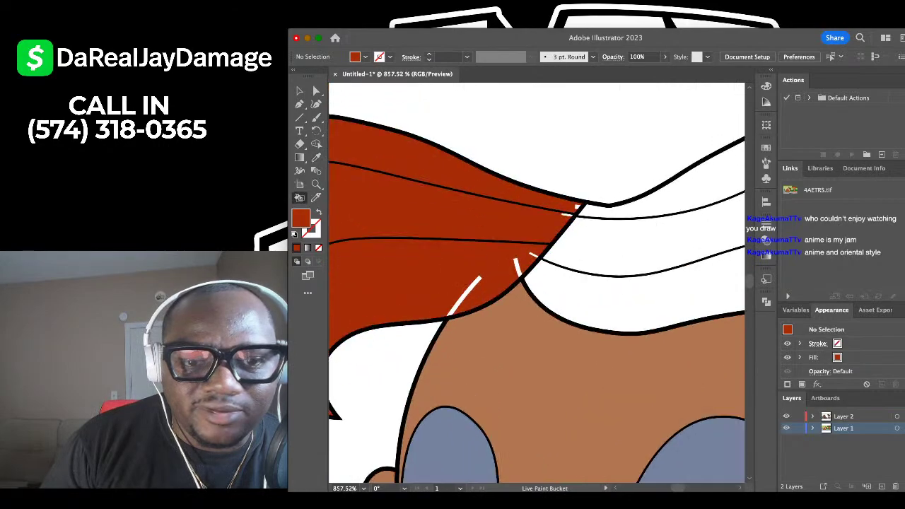
scroll(472, 271, up, 1)
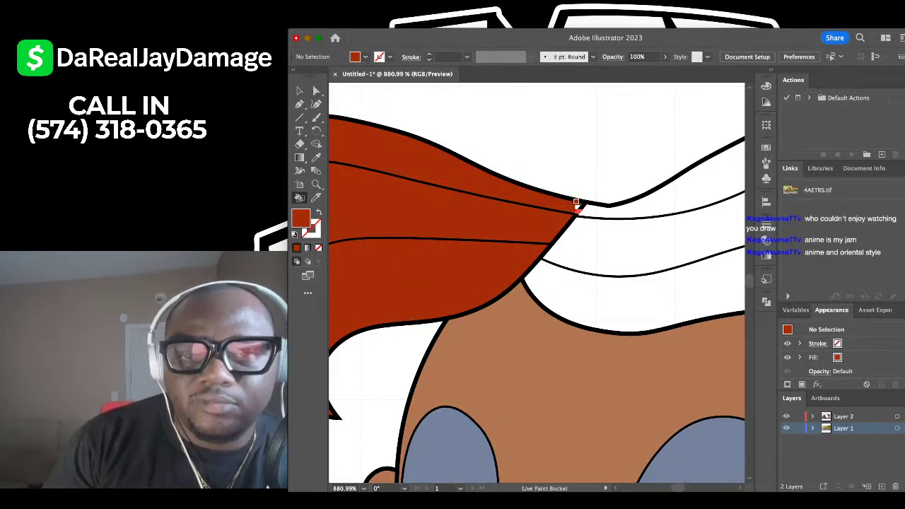
Fill all strands of the right woman's larger hair swoop with the same red, including the small gaps at the parting and the tip.
click(588, 203)
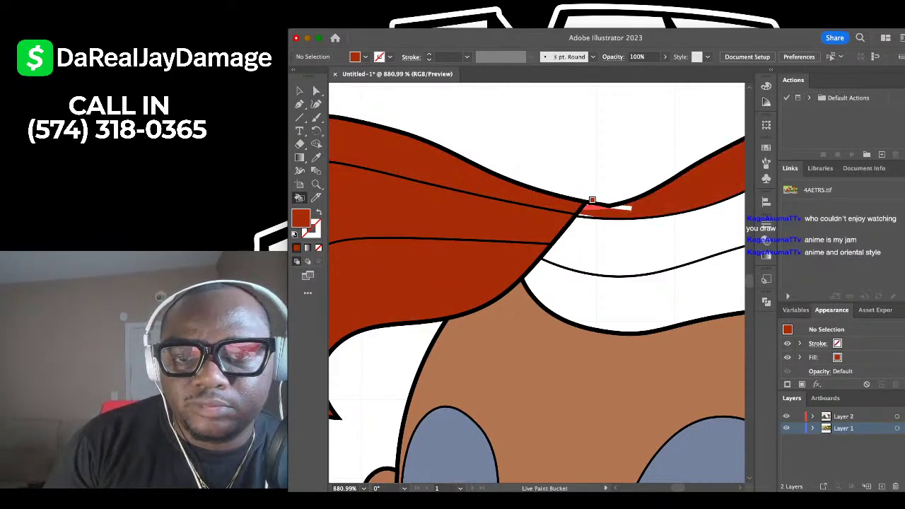
scroll(581, 207, up, 6)
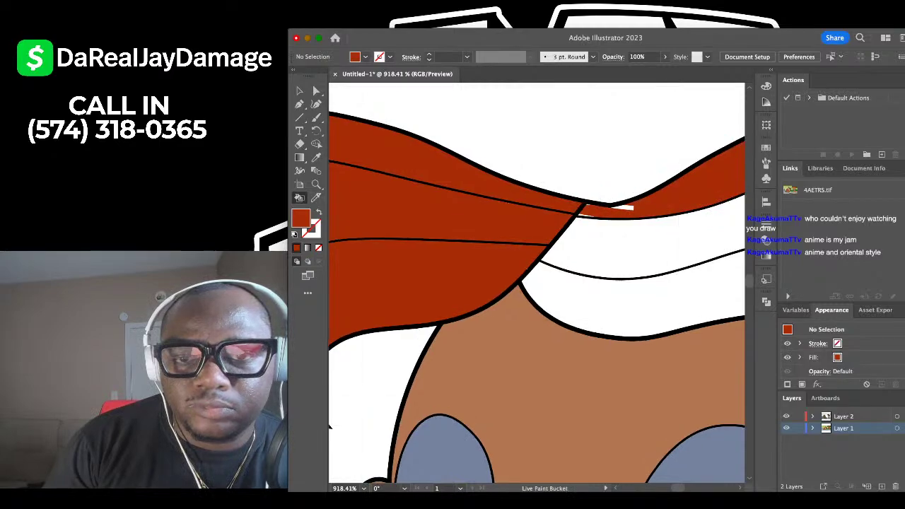
click(593, 176)
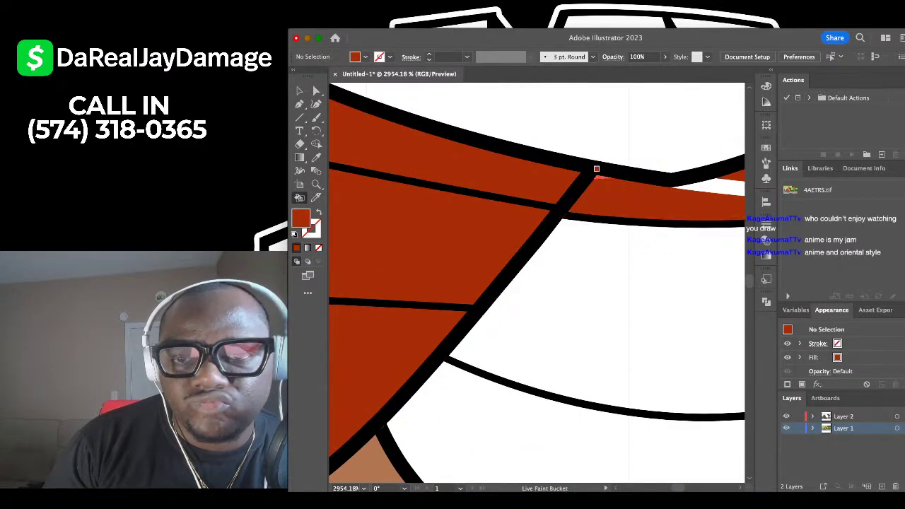
click(664, 262)
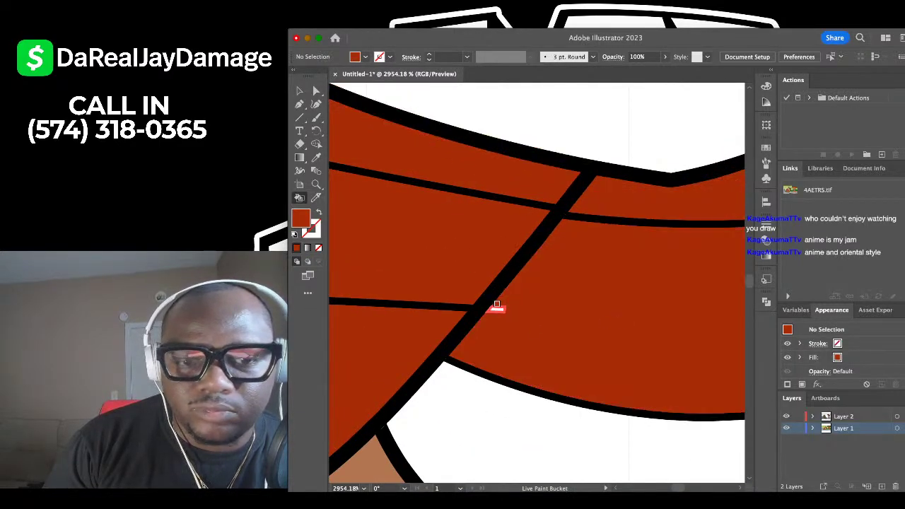
click(497, 309)
click(461, 406)
scroll(460, 406, down, 2)
scroll(455, 450, down, 8)
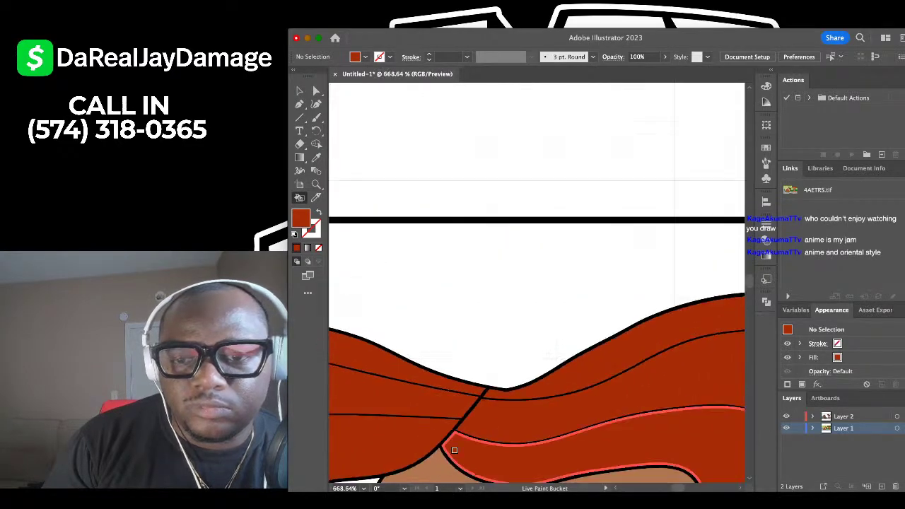
scroll(586, 311, up, 3)
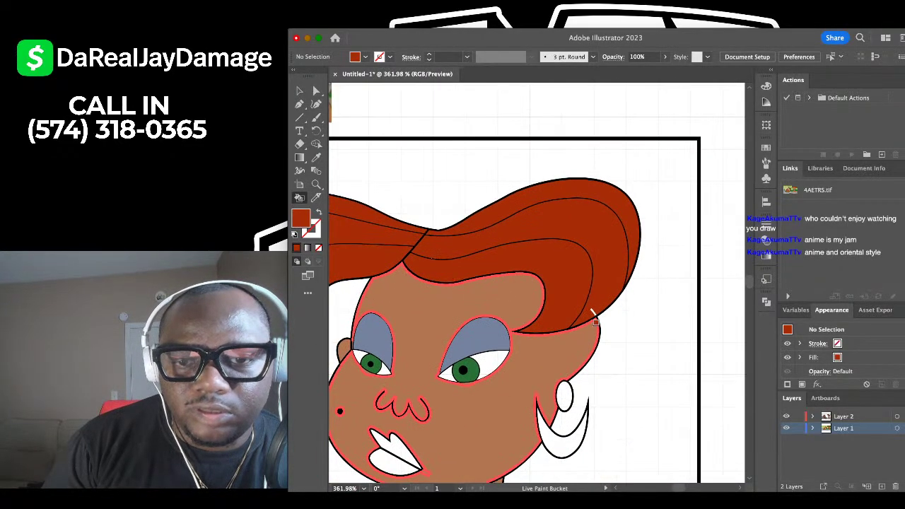
scroll(409, 309, down, 4)
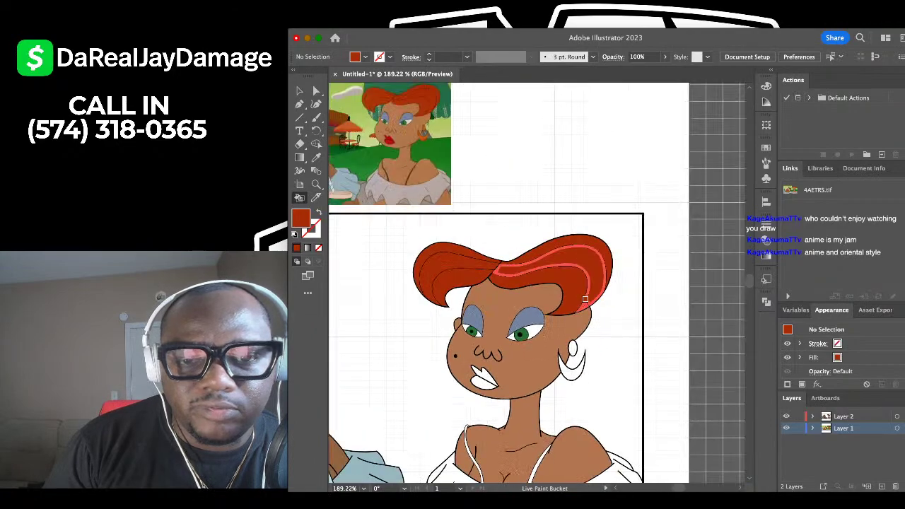
scroll(409, 309, up, 3)
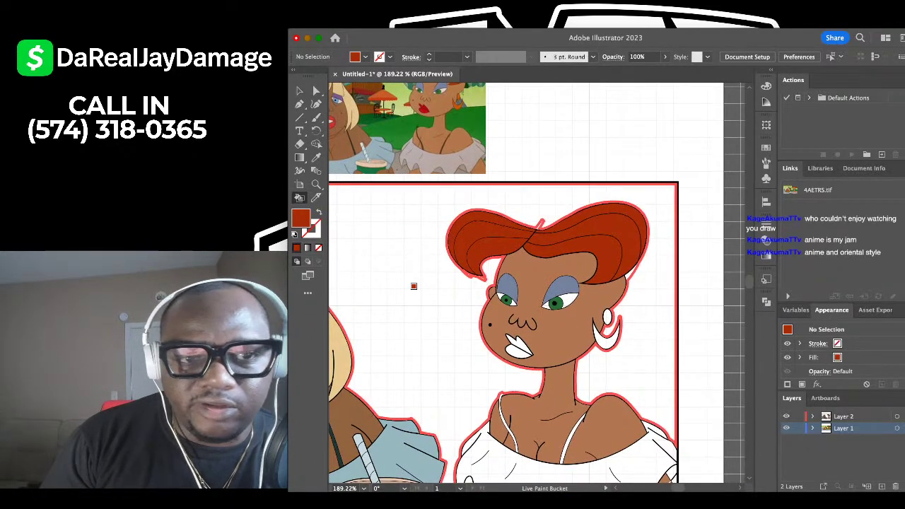
Sample the lipstick red of the red-haired woman from the reference image and fill the right woman's upper and lower lips.
scroll(340, 235, left, 1)
key(i)
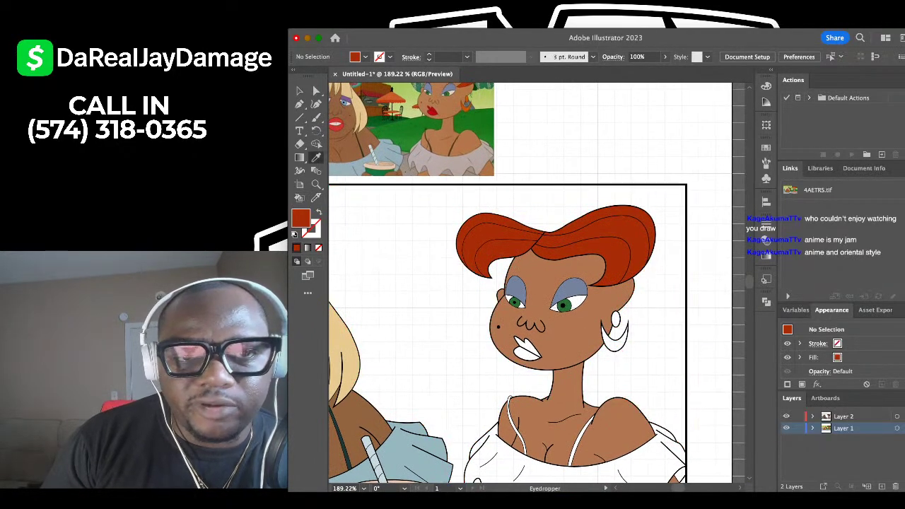
scroll(451, 113, up, 3)
scroll(391, 86, up, 4)
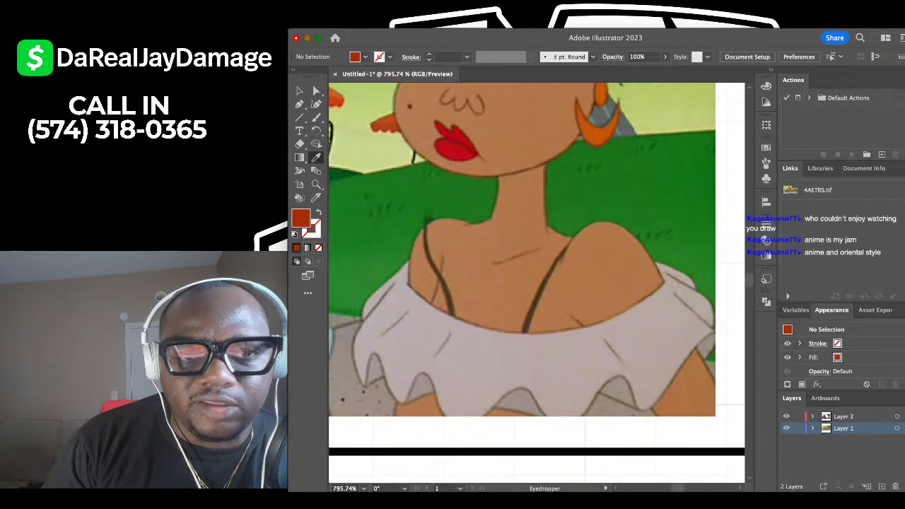
scroll(452, 153, down, 5)
scroll(453, 152, down, 3)
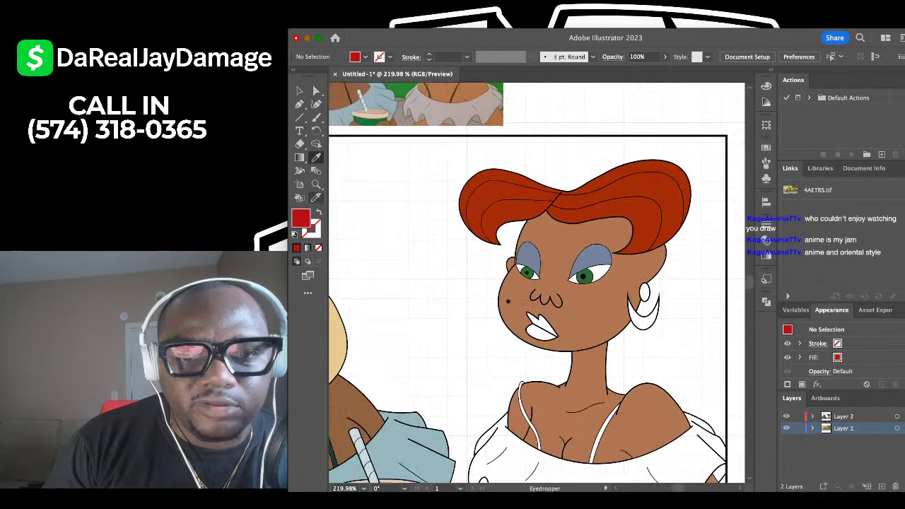
key(k)
scroll(565, 334, up, 5)
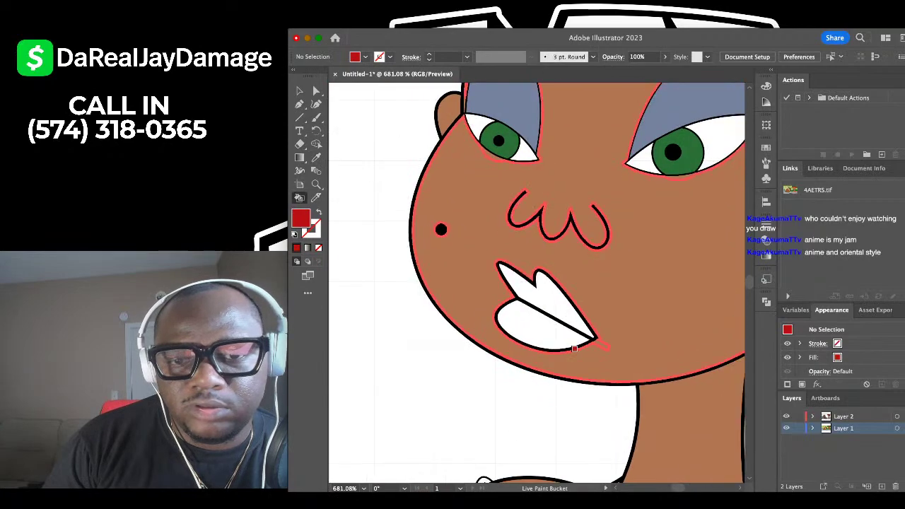
click(555, 304)
click(549, 329)
scroll(549, 329, down, 5)
scroll(548, 322, up, 5)
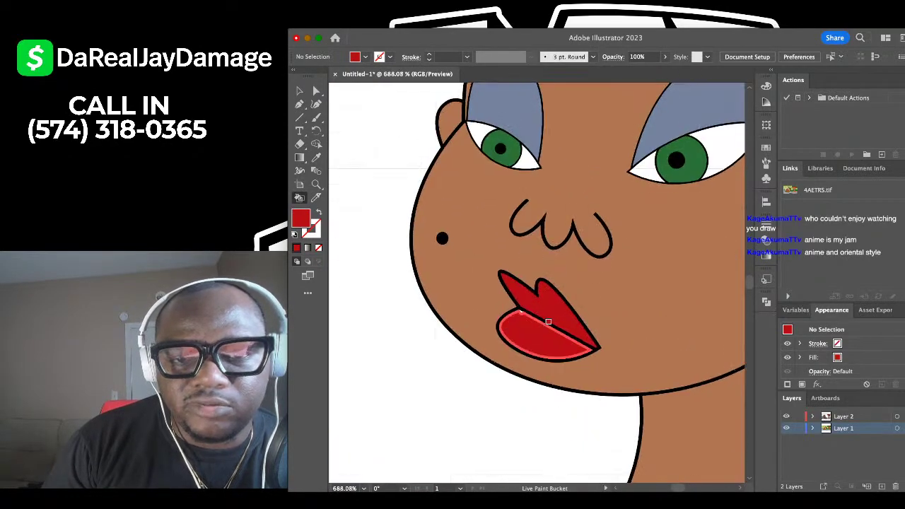
scroll(548, 322, up, 3)
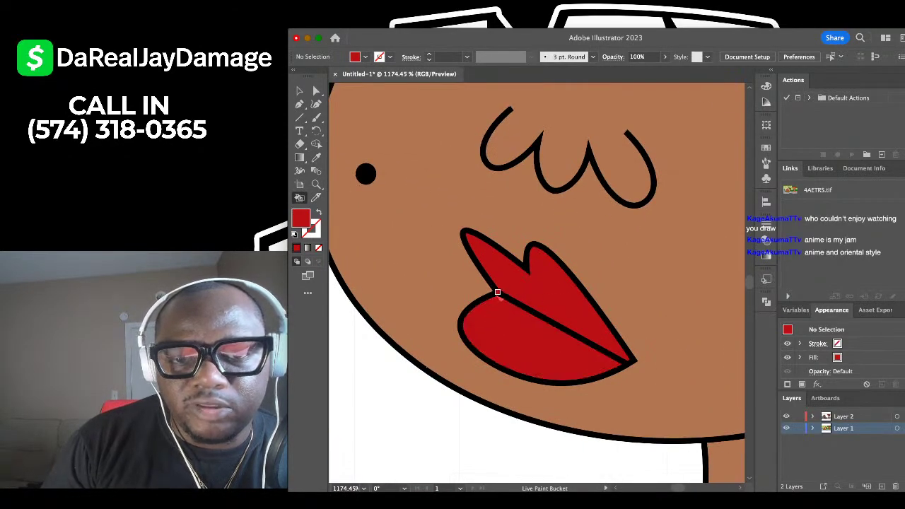
scroll(498, 293, down, 5)
scroll(505, 290, up, 3)
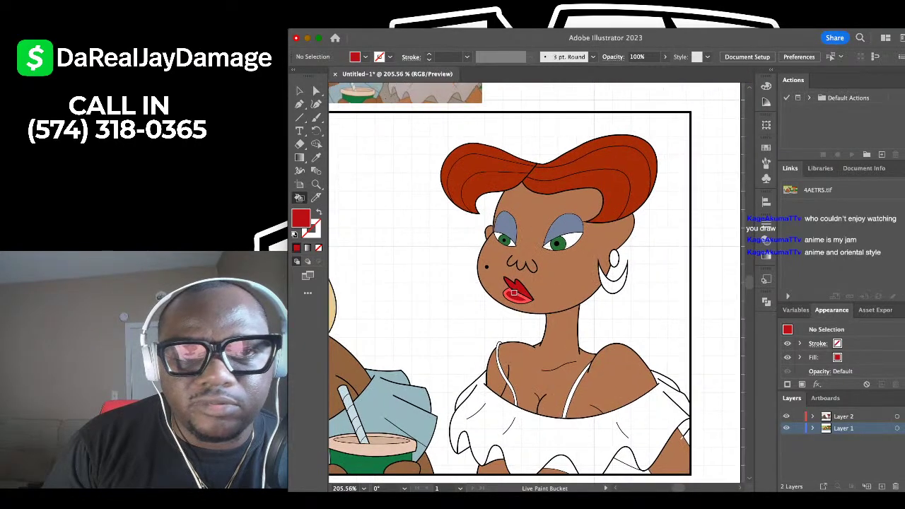
Sample the orange of the earring from the reference image and fill the right woman's oval stud and crescent hoop.
key(i)
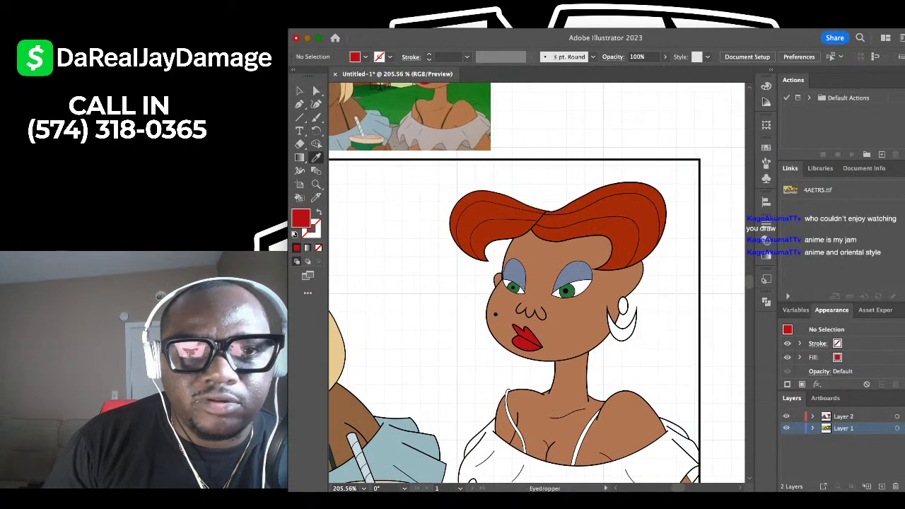
scroll(453, 127, up, 6)
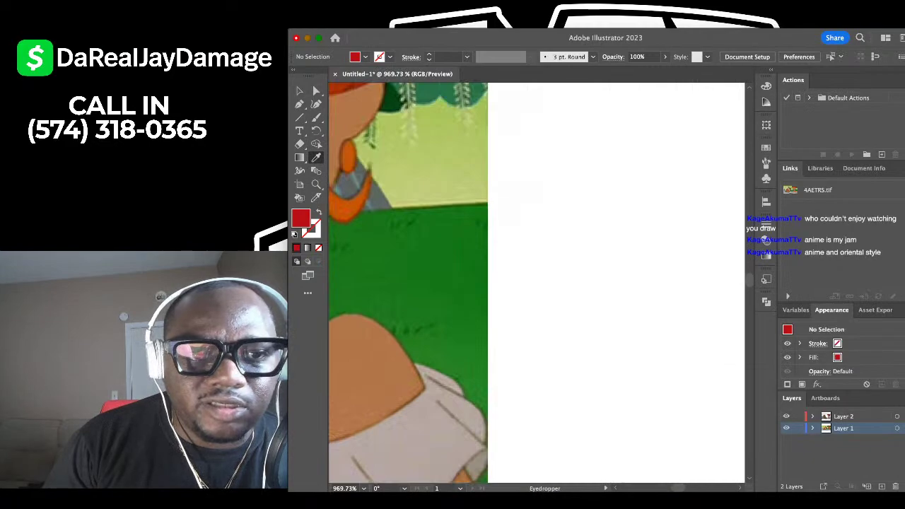
scroll(537, 282, down, 5)
key(k)
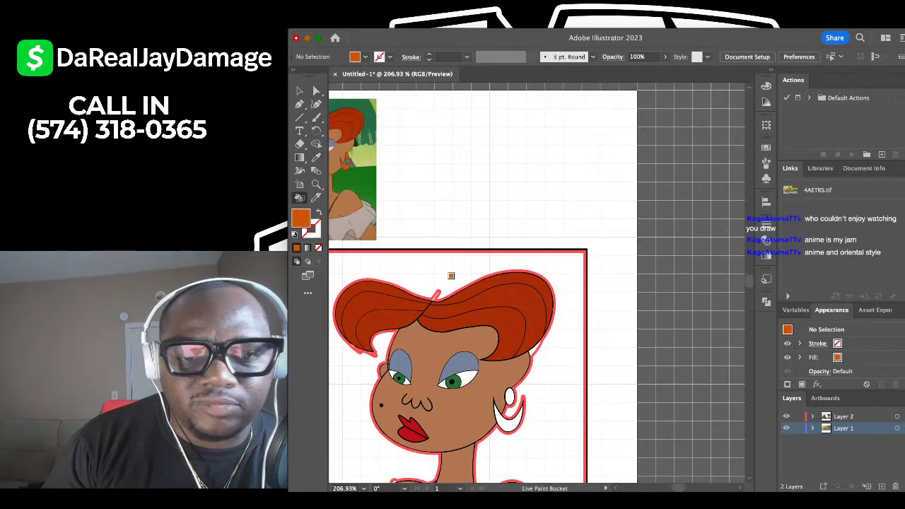
scroll(500, 297, up, 3)
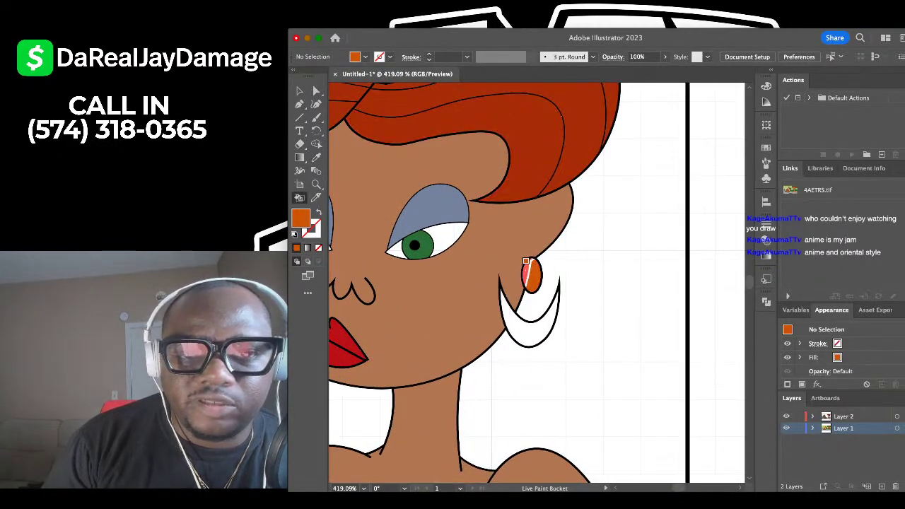
click(517, 326)
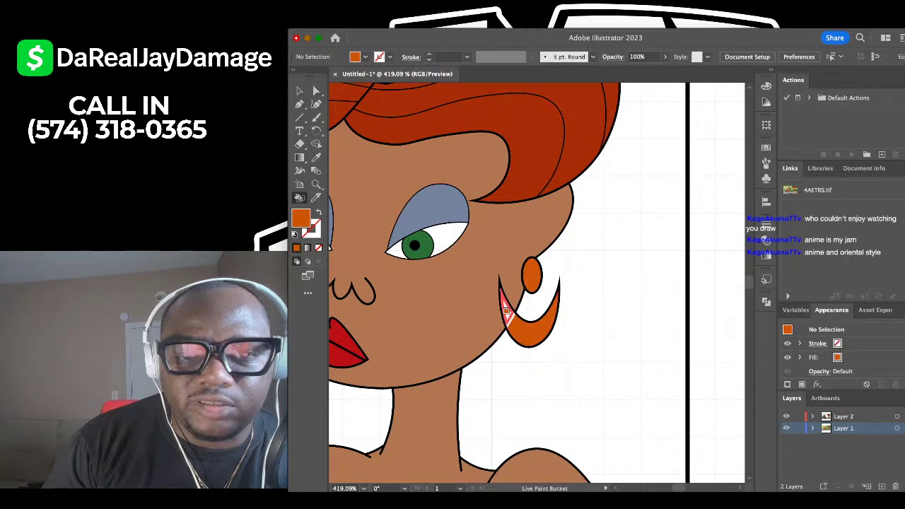
scroll(508, 312, down, 5)
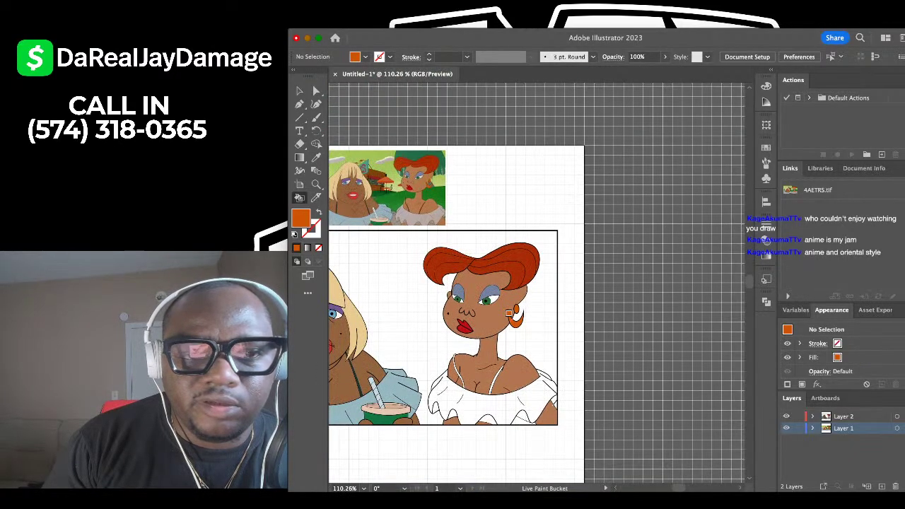
scroll(529, 283, up, 3)
Sample the dark brown strap colour from the reference image and fill the upper part of the right woman's left strap, including its tip over the shoulder.
scroll(530, 283, down, 2)
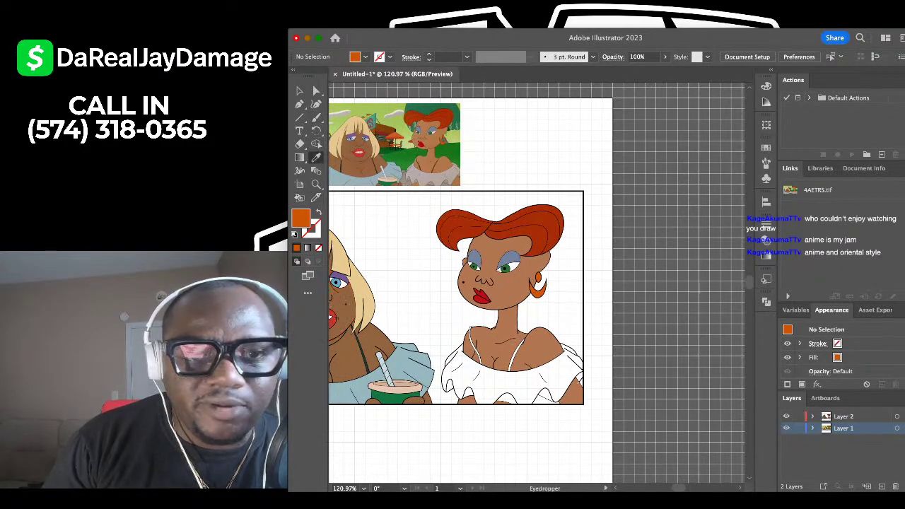
scroll(430, 151, up, 6)
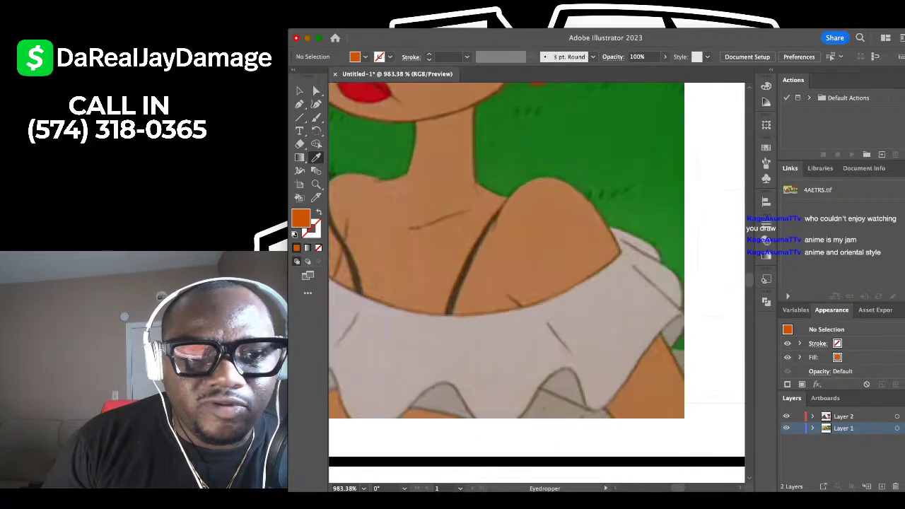
scroll(329, 303, up, 3)
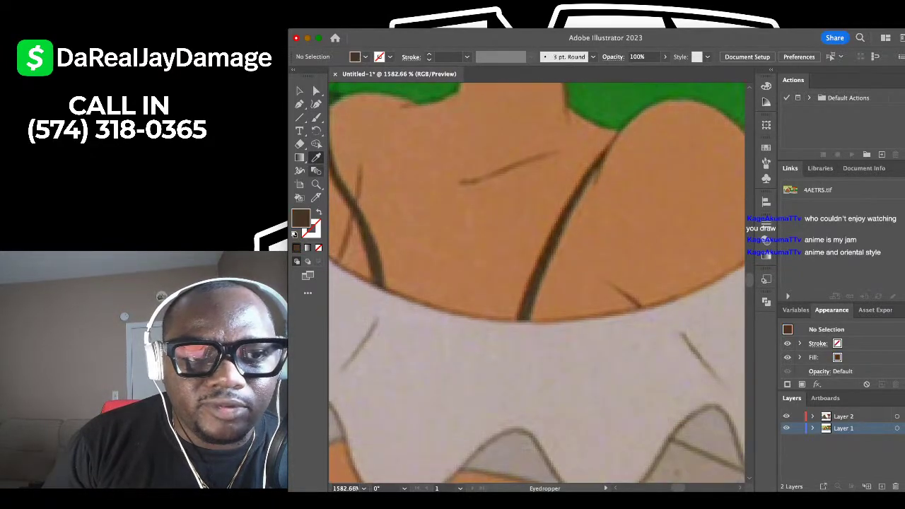
scroll(481, 293, down, 6)
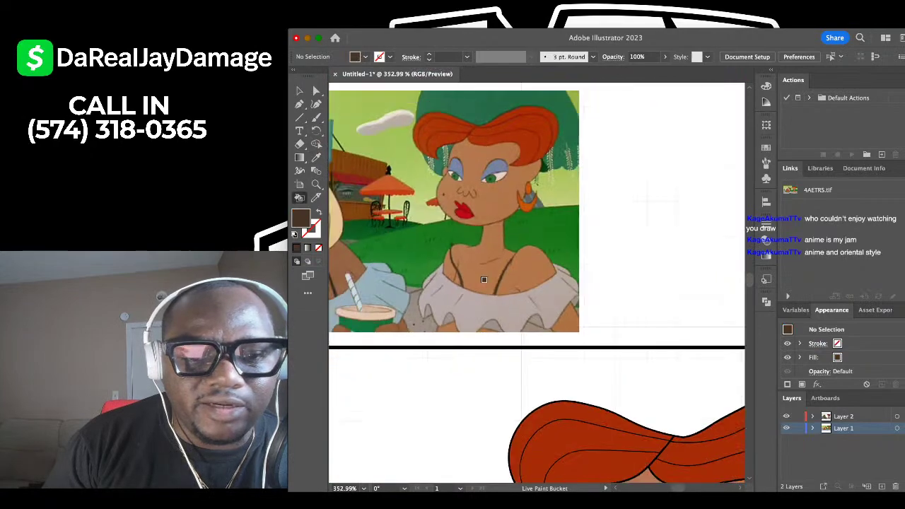
scroll(481, 292, down, 5)
scroll(481, 292, up, 3)
scroll(481, 293, down, 4)
scroll(521, 386, up, 2)
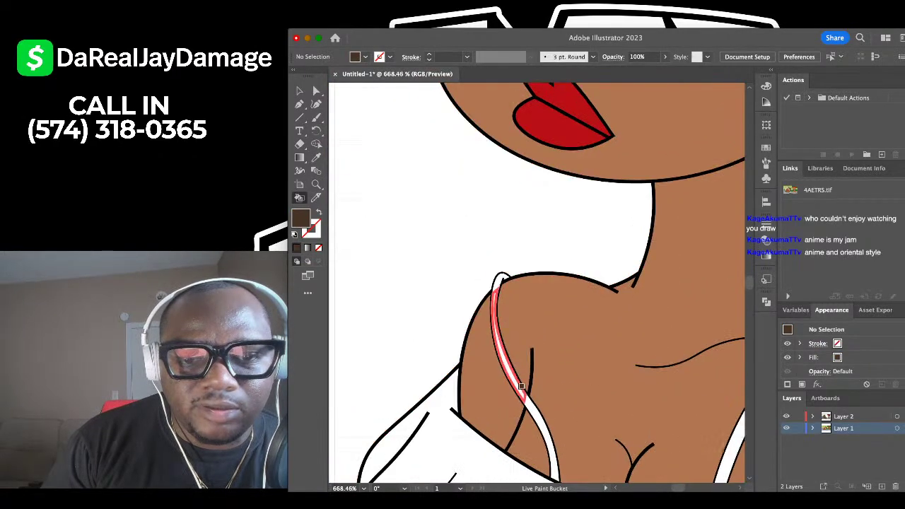
click(507, 367)
scroll(501, 278, up, 2)
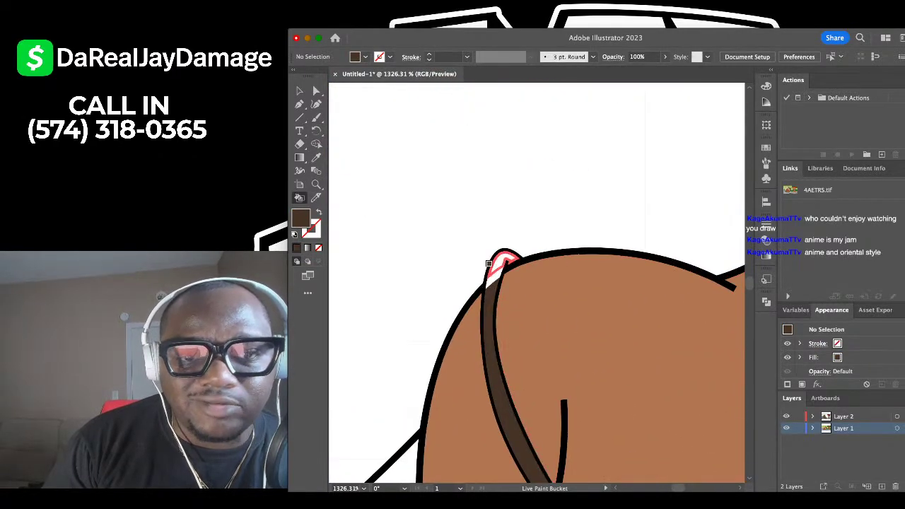
scroll(489, 270, down, 5)
scroll(495, 270, up, 3)
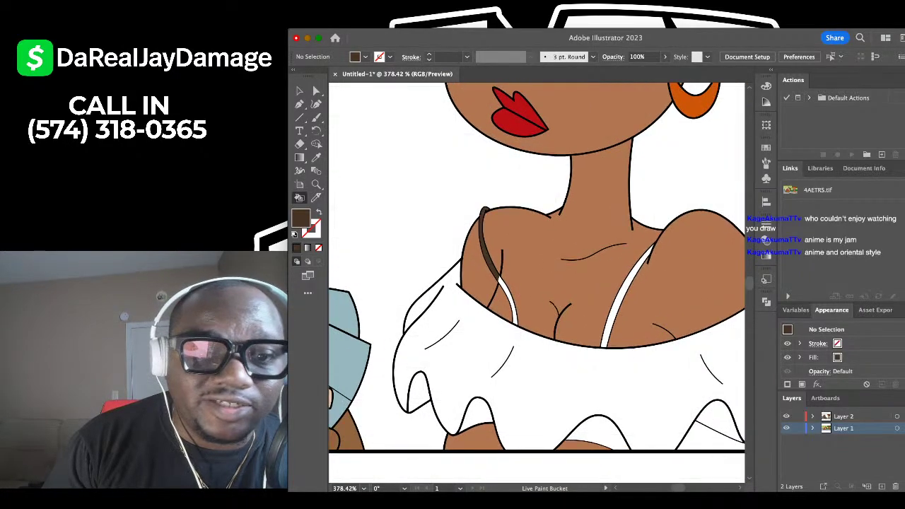
Fill the lower part of the left strap and the whole opposite strap with the same dark brown.
scroll(499, 271, up, 2)
click(495, 261)
click(514, 315)
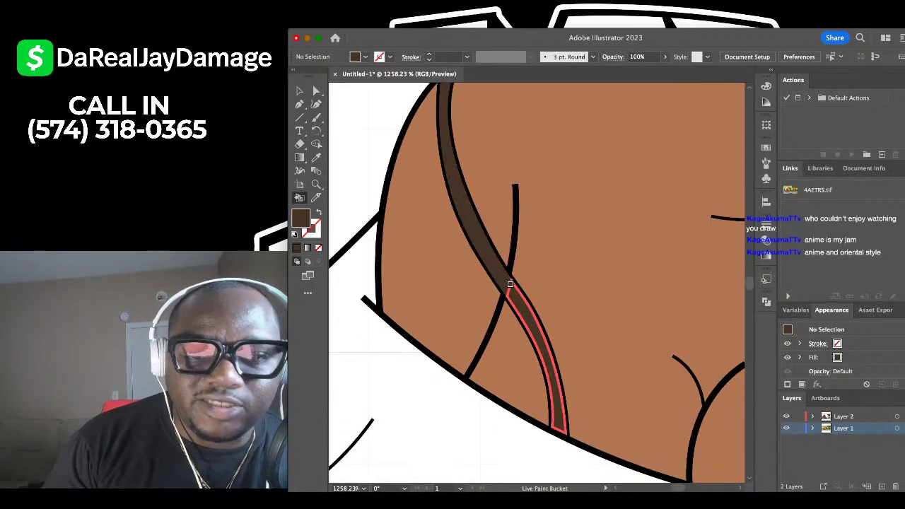
scroll(515, 315, down, 3)
scroll(523, 297, up, 2)
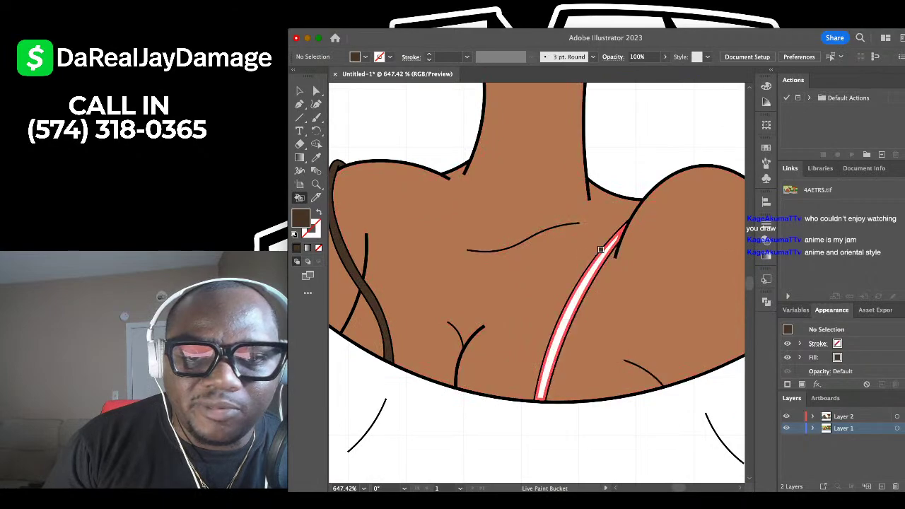
click(600, 249)
scroll(600, 250, down, 6)
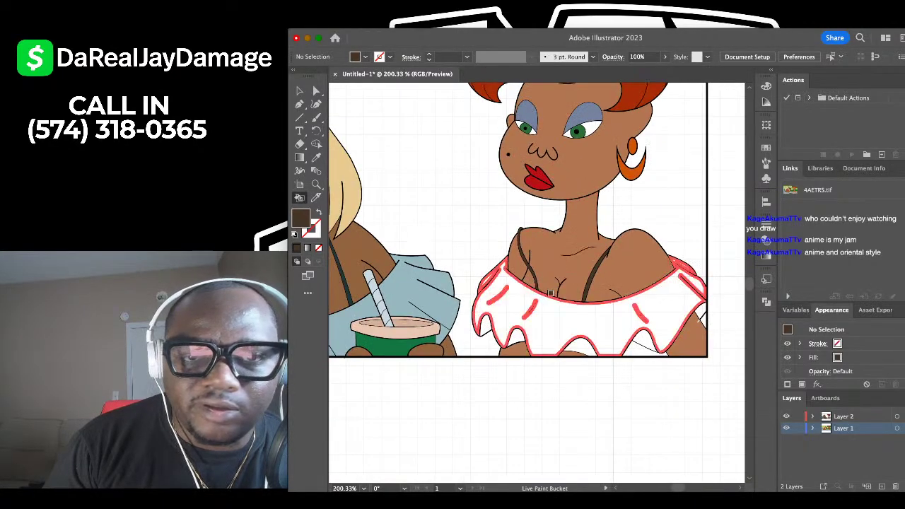
Sample the light grey-beige of the red-haired woman's blouse from the reference image and fill the right woman's ruffled blouse, including its folds at the frame edge.
scroll(548, 315, down, 2)
scroll(549, 315, up, 3)
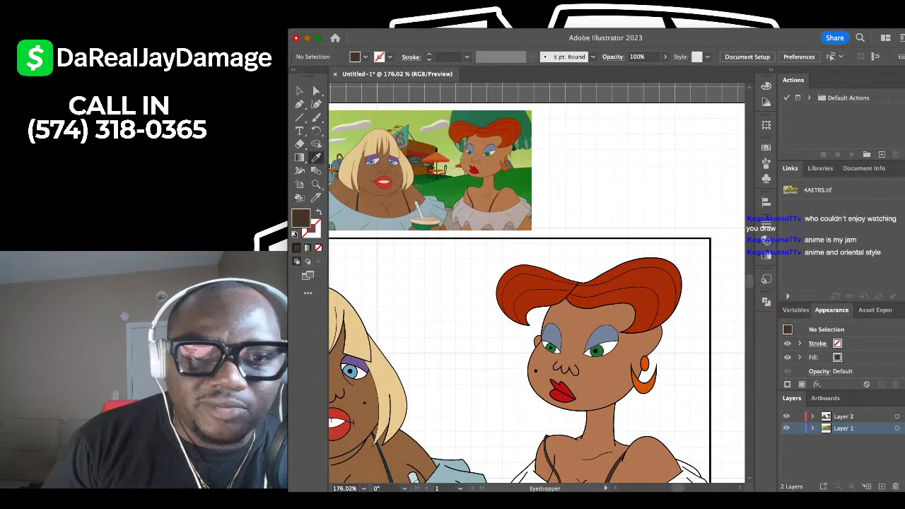
scroll(446, 235, up, 4)
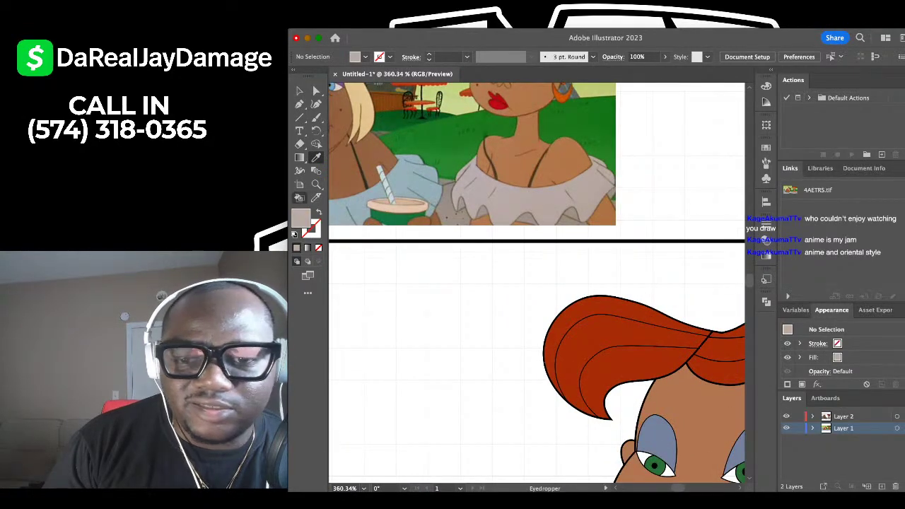
scroll(444, 248, down, 5)
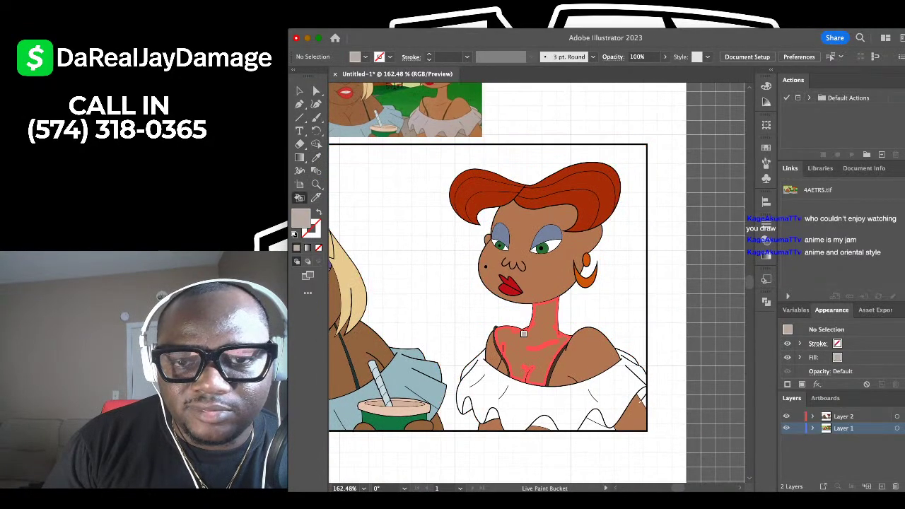
scroll(524, 333, up, 3)
click(608, 287)
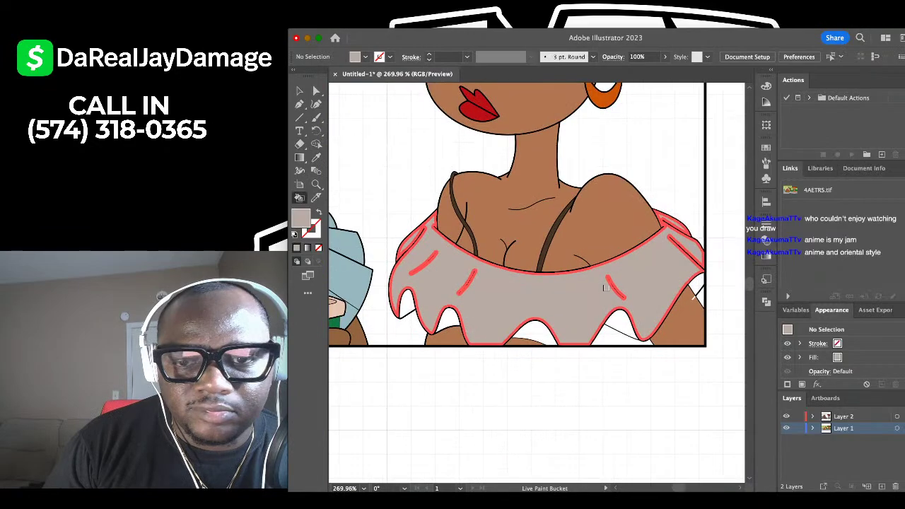
scroll(648, 225, up, 3)
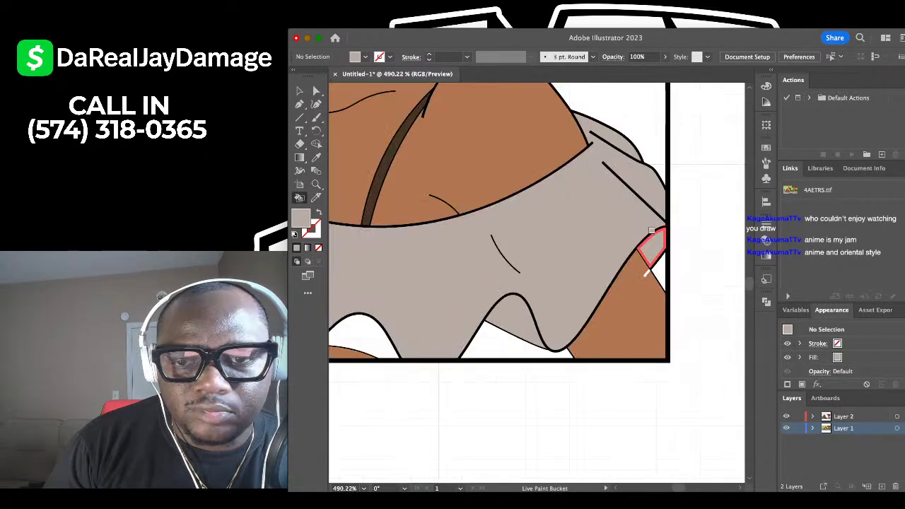
Sample the darker mauve-grey of the blouse's underside from the reference image and fill the leftmost gap under the right woman's ruffle.
scroll(654, 241, down, 6)
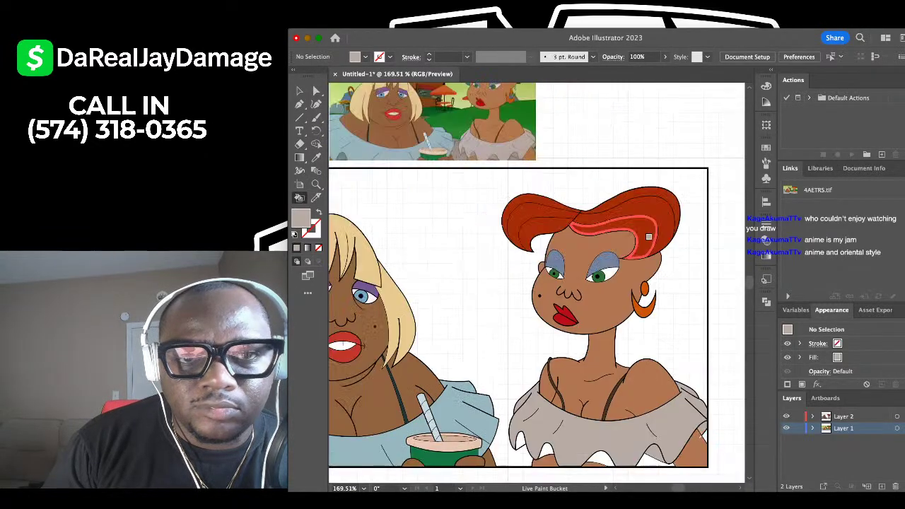
scroll(648, 240, down, 3)
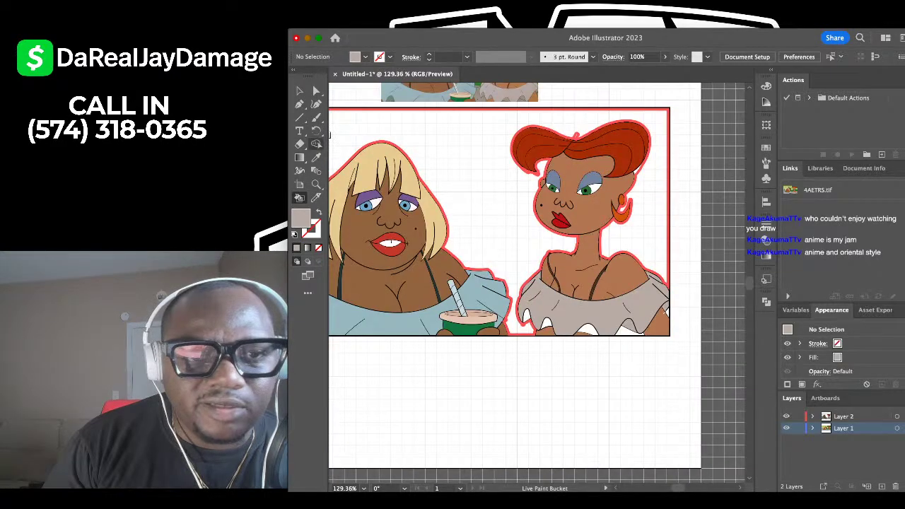
click(316, 157)
scroll(538, 282, up, 1)
scroll(537, 283, up, 11)
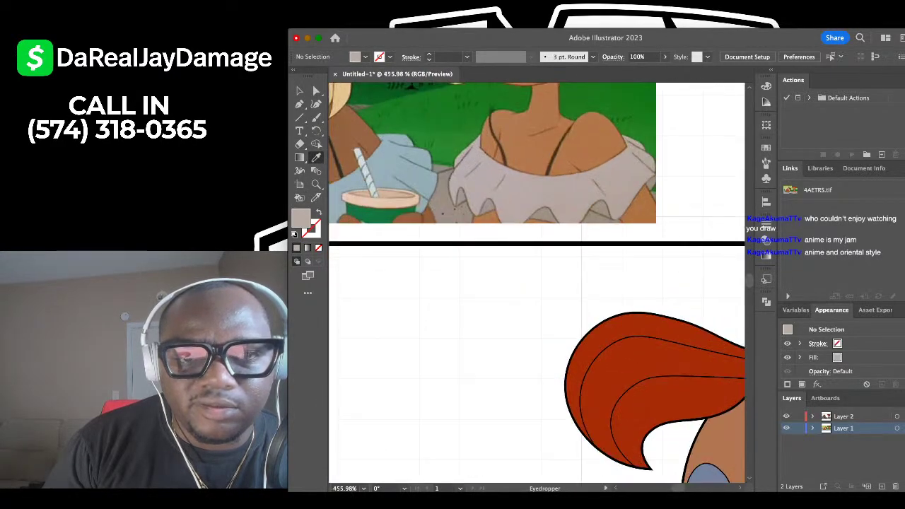
scroll(537, 283, down, 10)
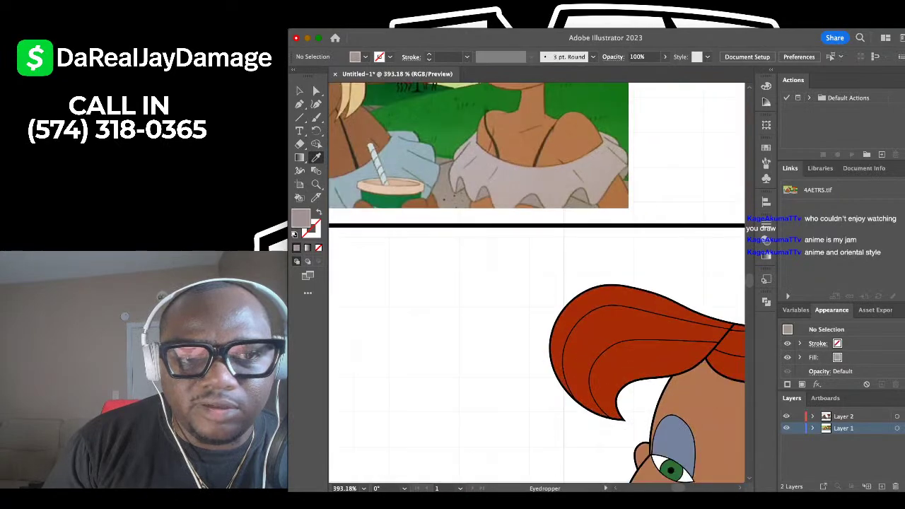
scroll(442, 241, down, 5)
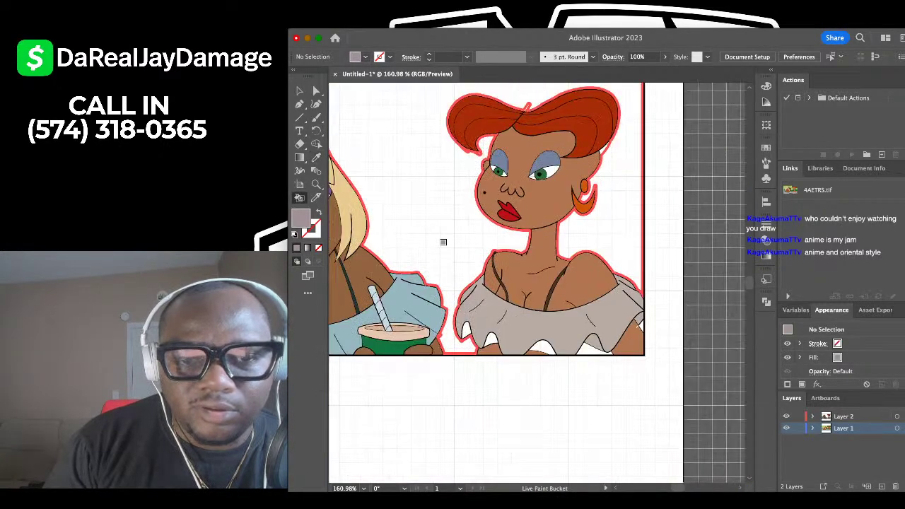
scroll(501, 376, up, 5)
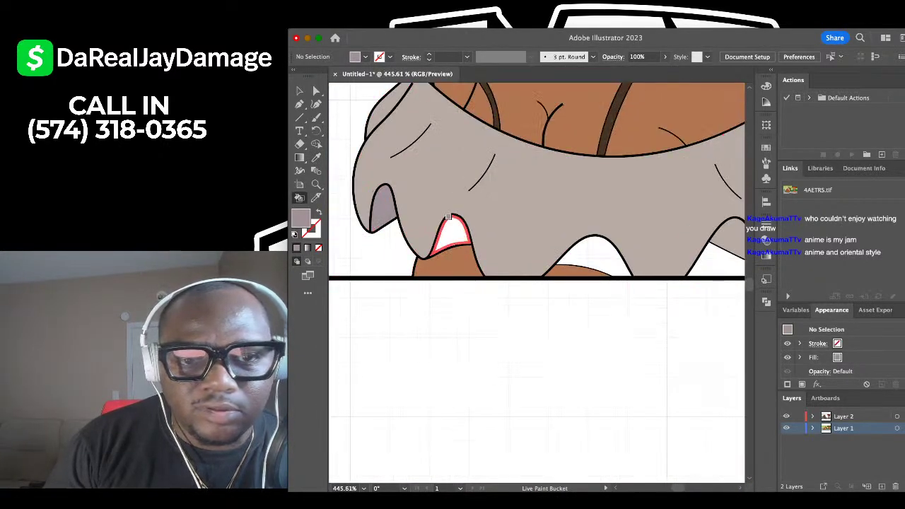
Fill the remaining underside gaps along the right woman's ruffle, including the fold beside her arm, with the same mauve-grey.
click(448, 221)
click(582, 250)
scroll(586, 247, right, 4)
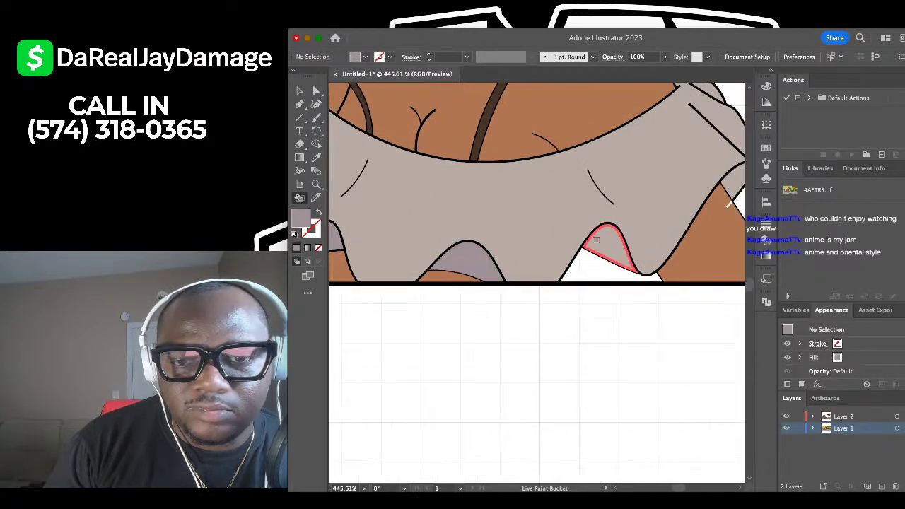
click(597, 241)
scroll(559, 246, right, 3)
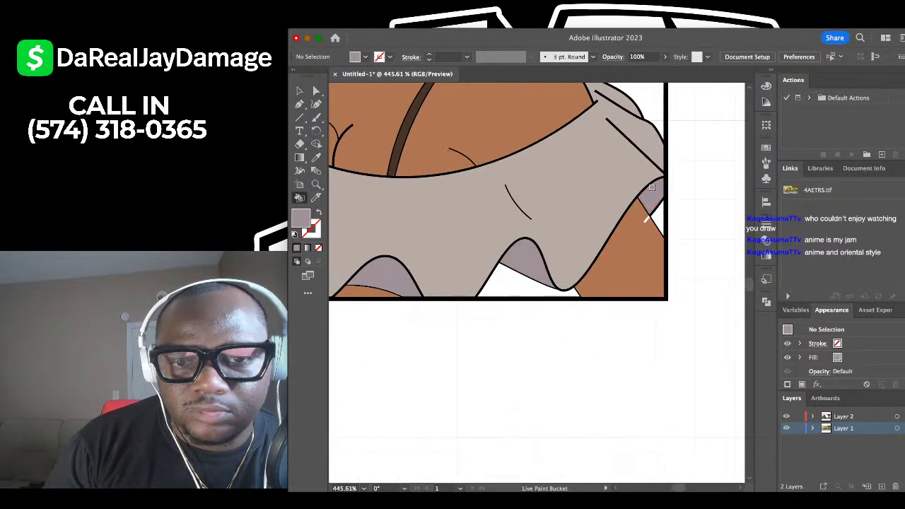
click(534, 274)
scroll(598, 280, down, 3)
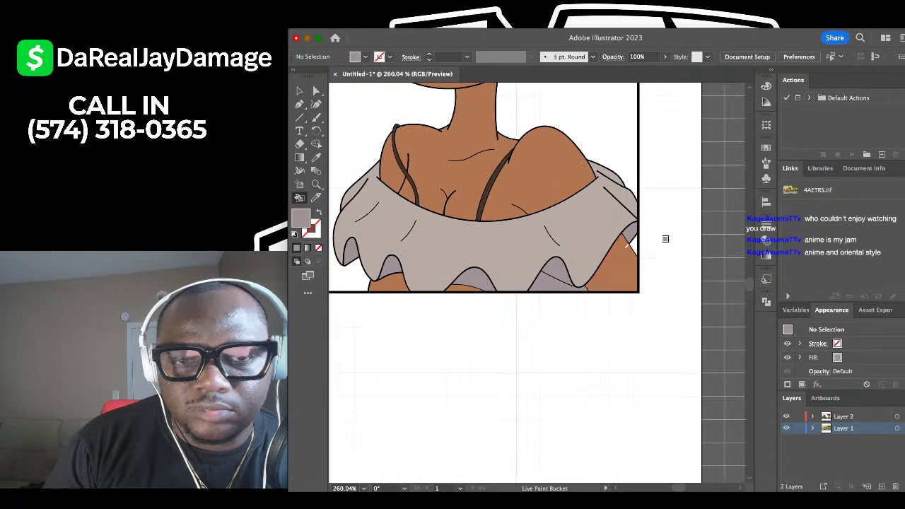
Sample the right woman's skin brown and fill the small white sliver on her arm near the frame edge.
key(i)
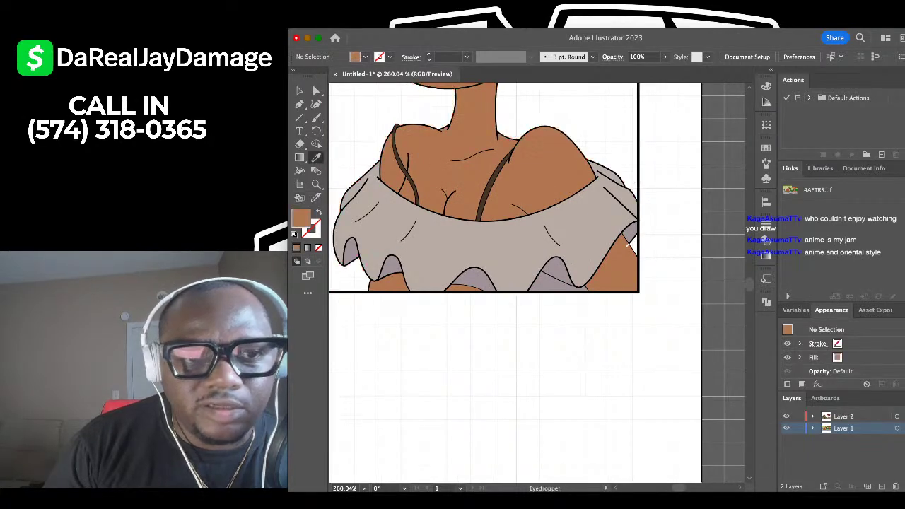
scroll(627, 244, up, 2)
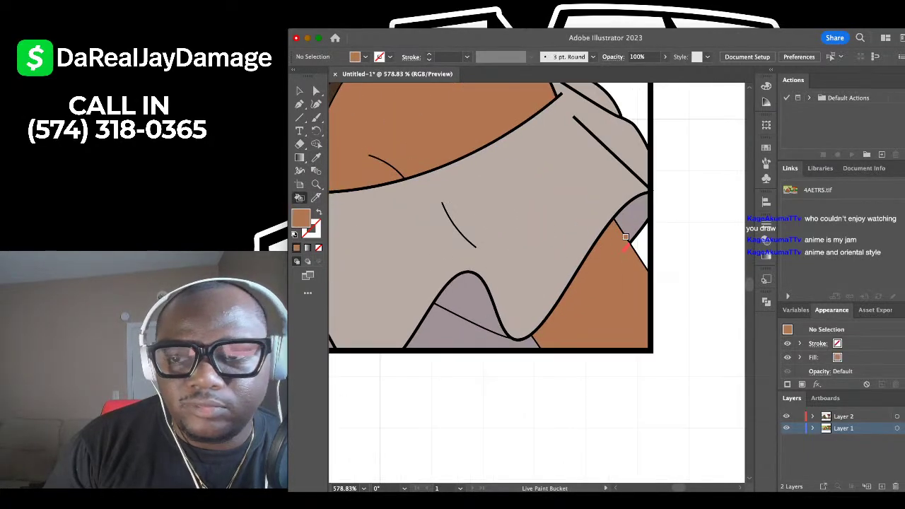
scroll(627, 240, down, 4)
scroll(626, 237, down, 3)
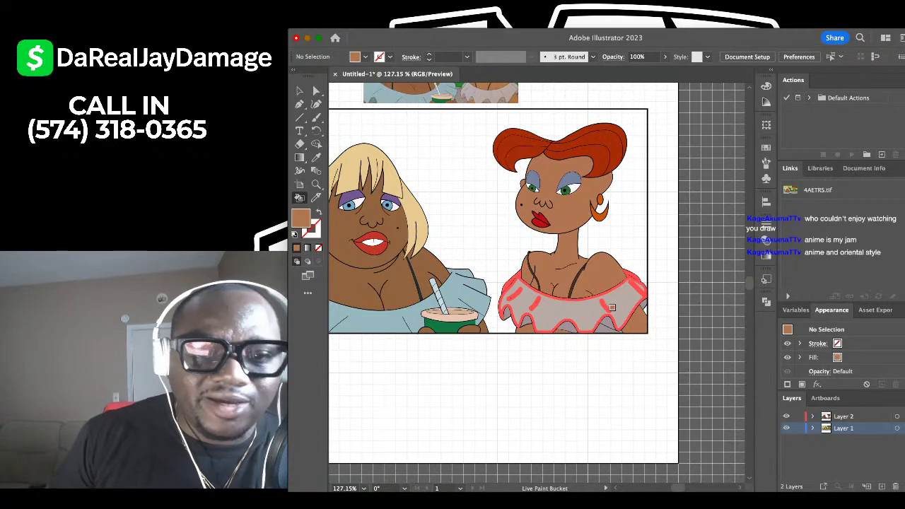
Compare the coloured drawing of both women with the reference image and check for unfilled areas.
scroll(504, 263, down, 2)
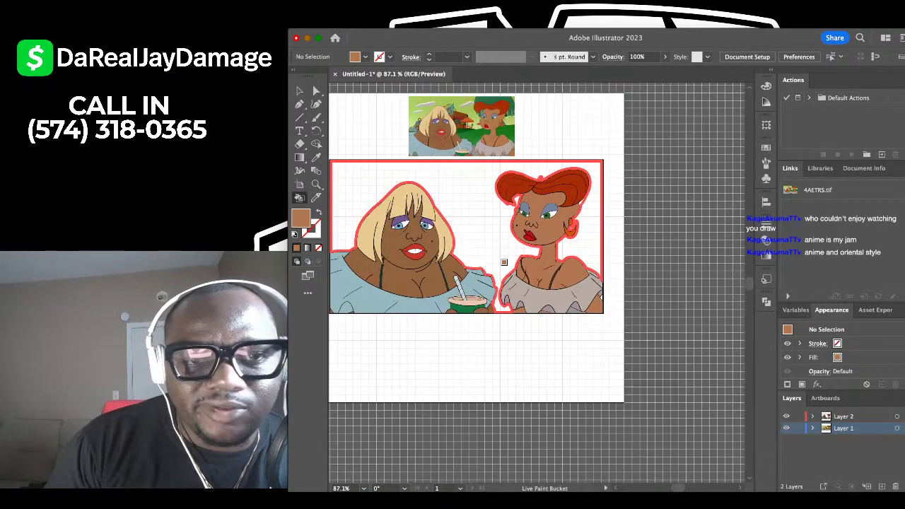
scroll(504, 262, up, 4)
scroll(513, 299, down, 1)
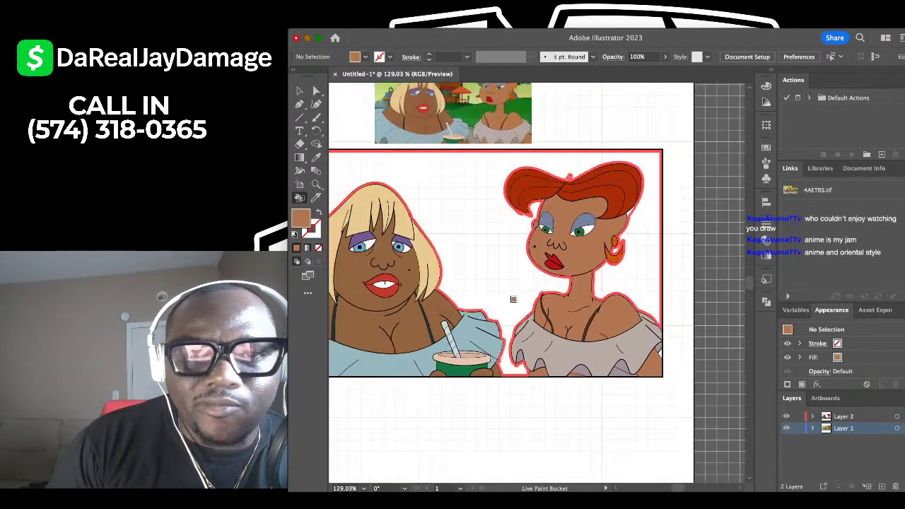
scroll(513, 299, up, 1)
scroll(514, 304, up, 1)
scroll(509, 284, down, 2)
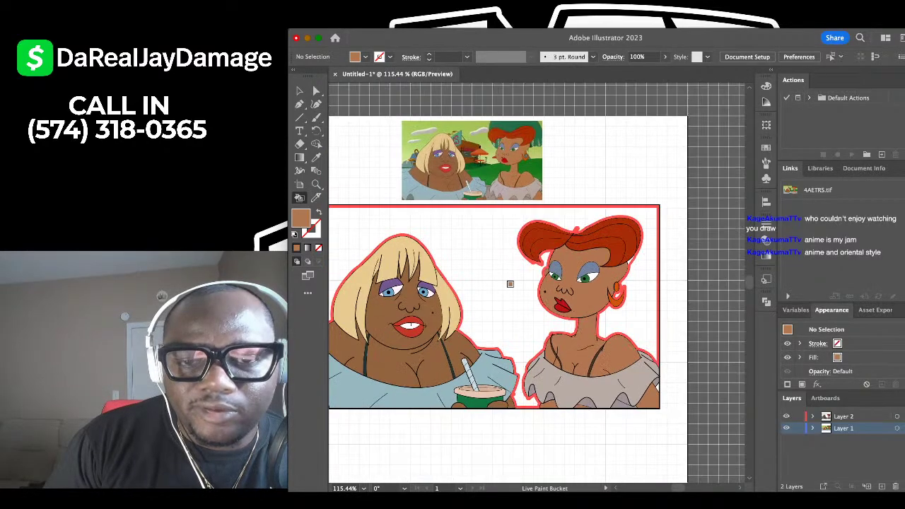
scroll(652, 261, down, 1)
scroll(689, 242, up, 4)
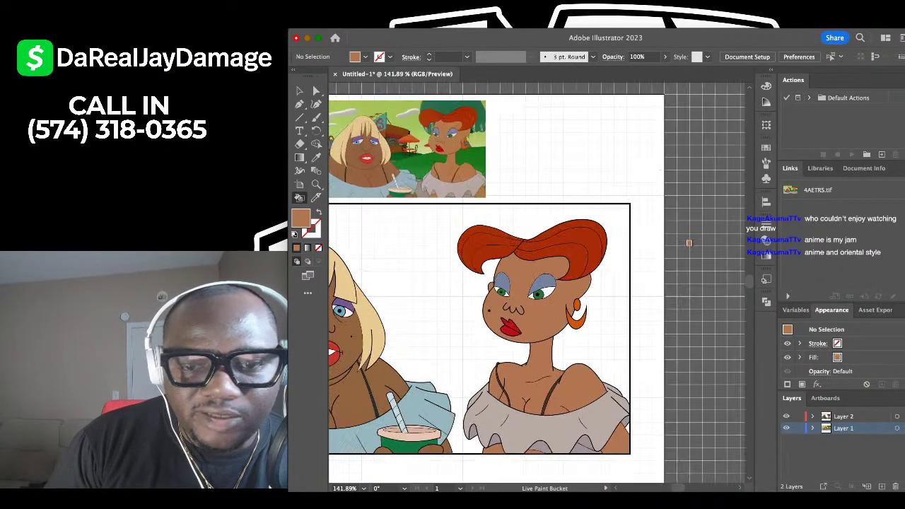
scroll(691, 242, down, 3)
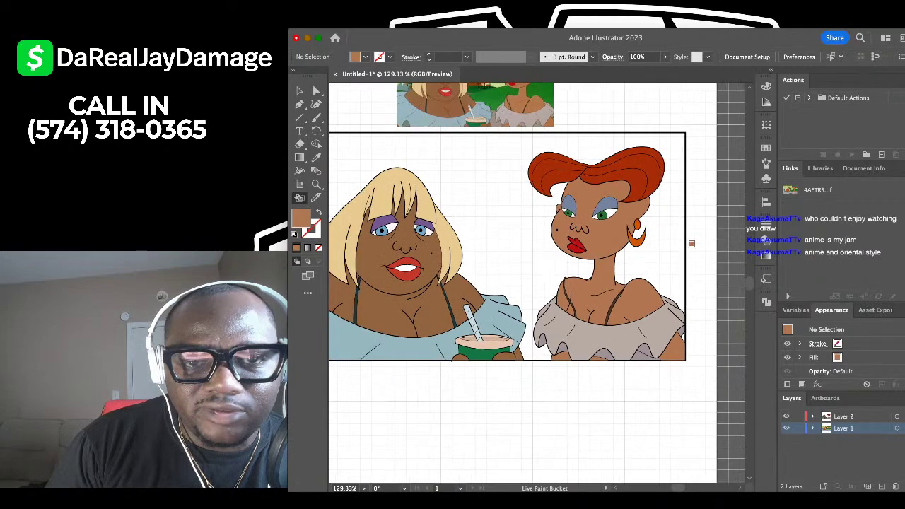
scroll(704, 293, up, 2)
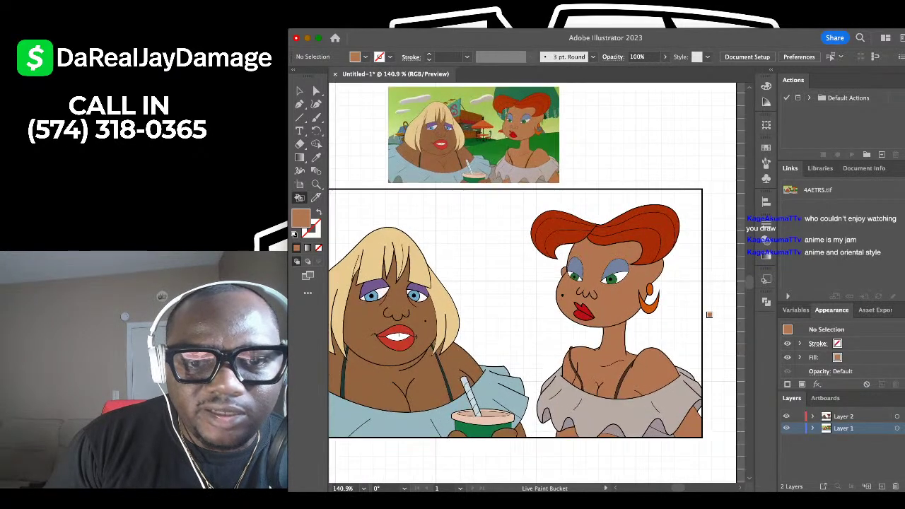
scroll(709, 315, down, 1)
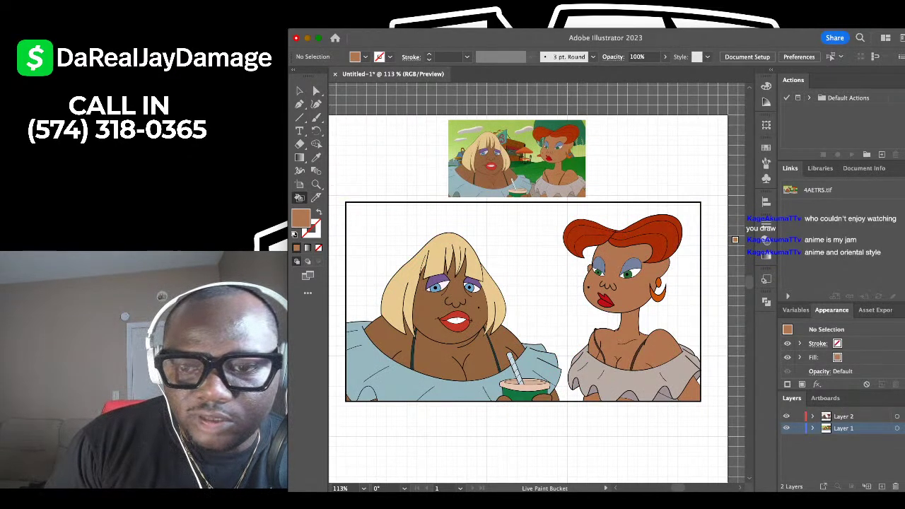
Hide and lock Layer 1 containing the reference image, and switch to the Selection tool.
click(786, 428)
scroll(614, 318, up, 2)
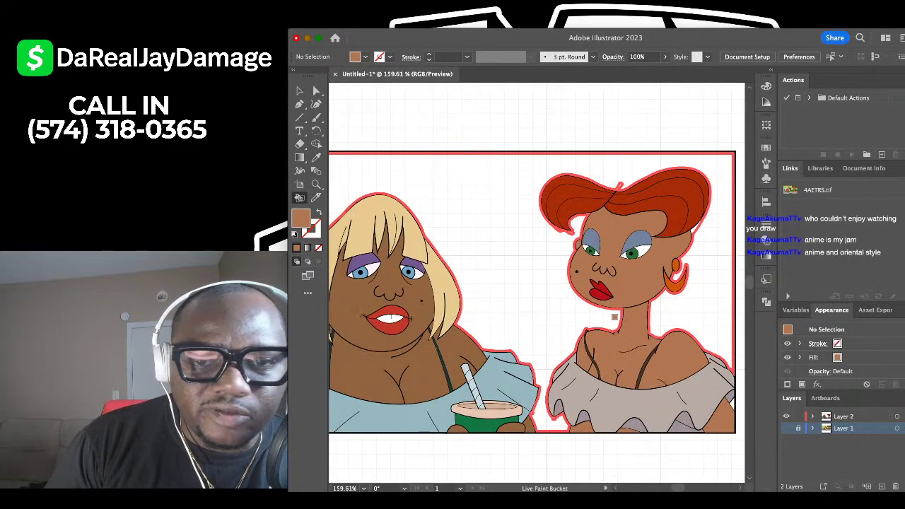
scroll(613, 319, down, 1)
click(299, 91)
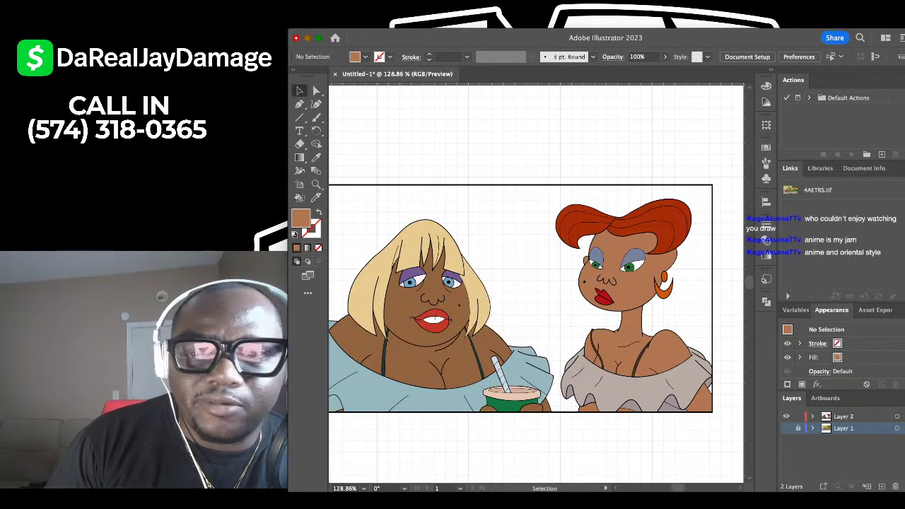
Examine the coloured artwork of both women without the reference image, overall and close up on the blonde woman.
scroll(436, 155, down, 1)
scroll(437, 155, left, 1)
scroll(437, 156, down, 1)
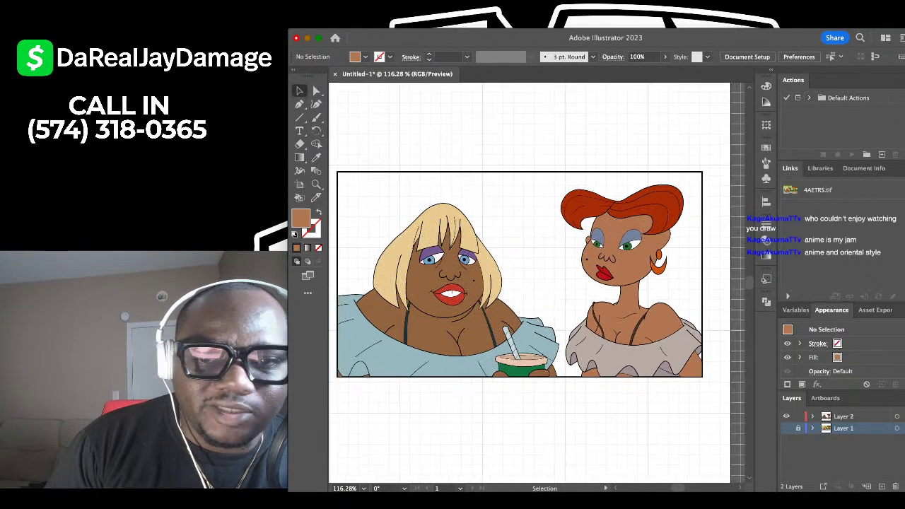
scroll(535, 282, down, 1)
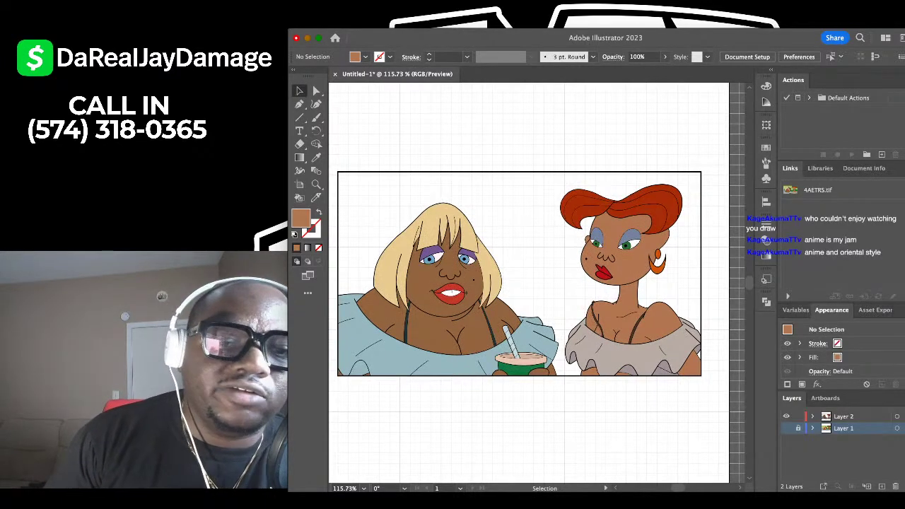
scroll(416, 211, up, 3)
scroll(413, 211, down, 2)
scroll(414, 211, up, 4)
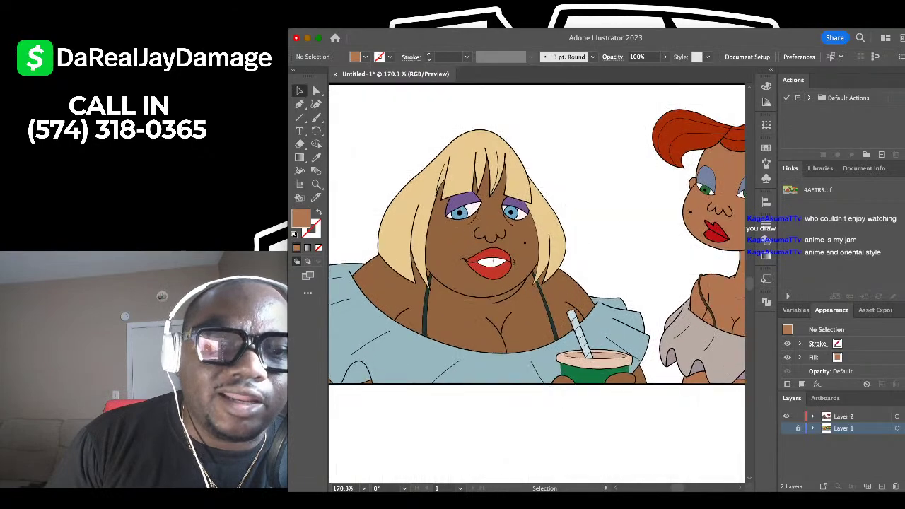
scroll(413, 211, down, 3)
scroll(339, 176, down, 3)
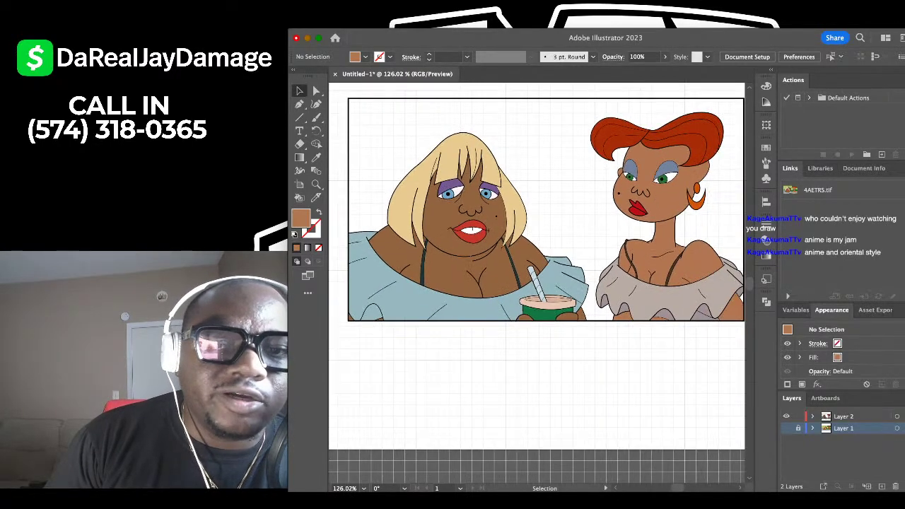
scroll(529, 269, left, 1)
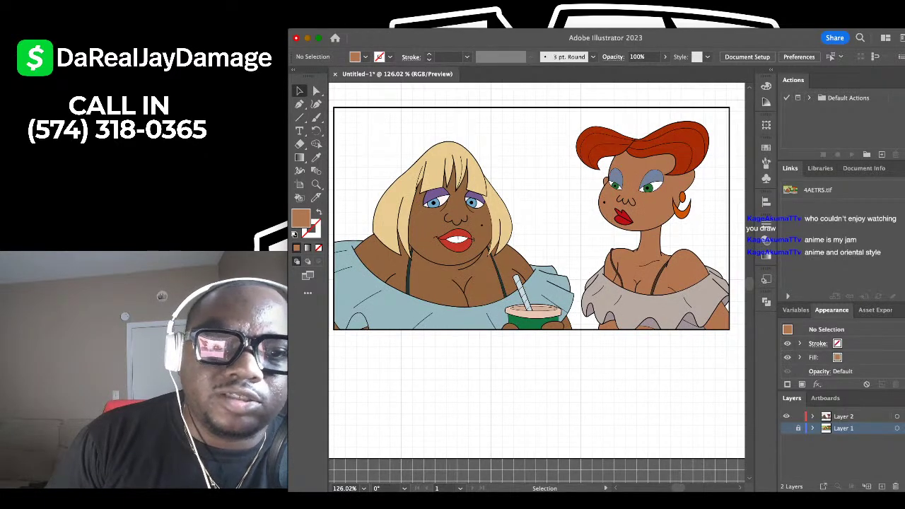
scroll(535, 269, left, 1)
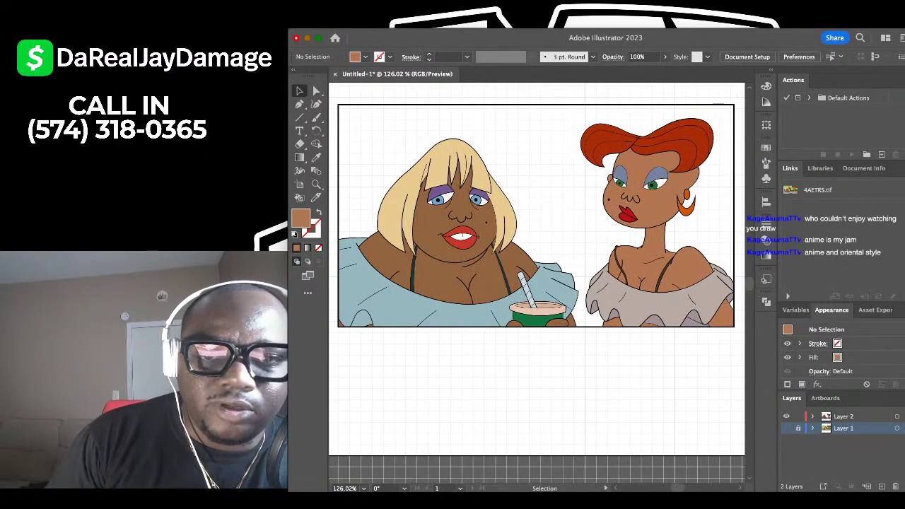
scroll(447, 216, up, 3)
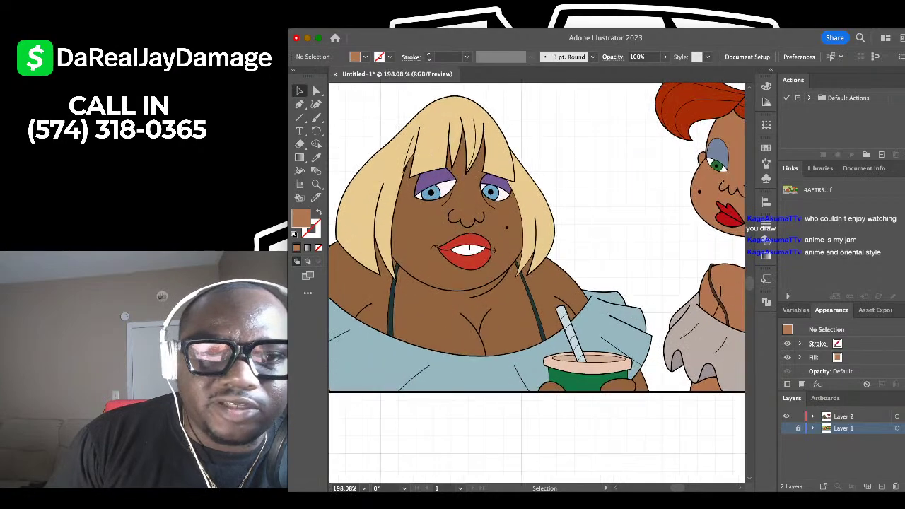
scroll(463, 212, down, 5)
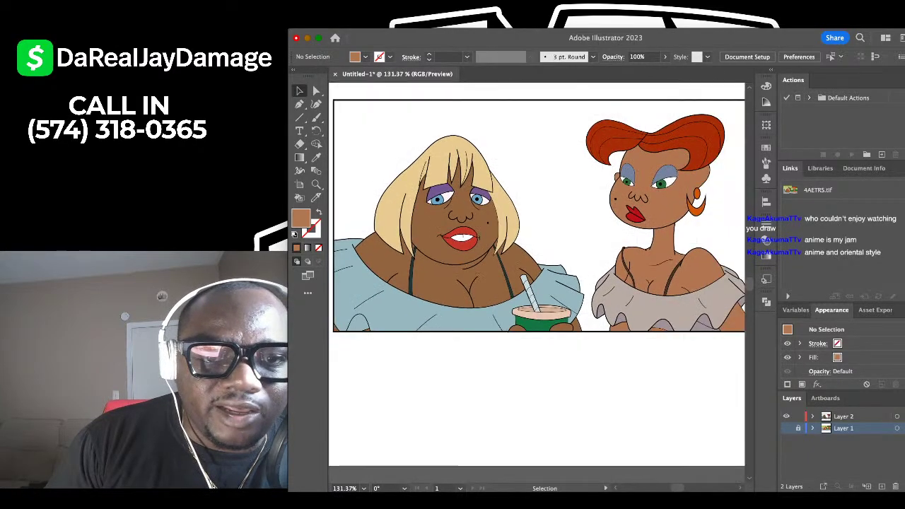
scroll(417, 245, up, 3)
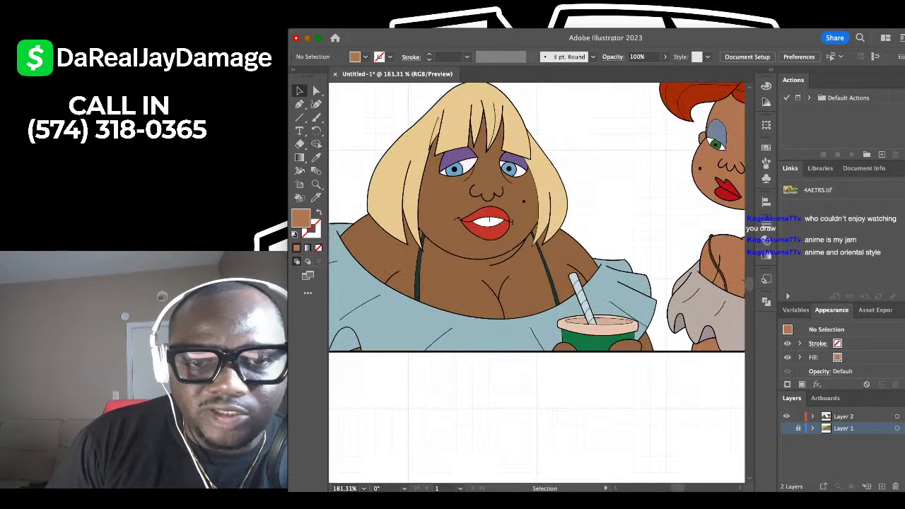
Sample the white of the red-haired woman's eye and apply it with Live Paint to the whites of both her eyes.
scroll(537, 282, down, 3)
scroll(536, 283, right, 3)
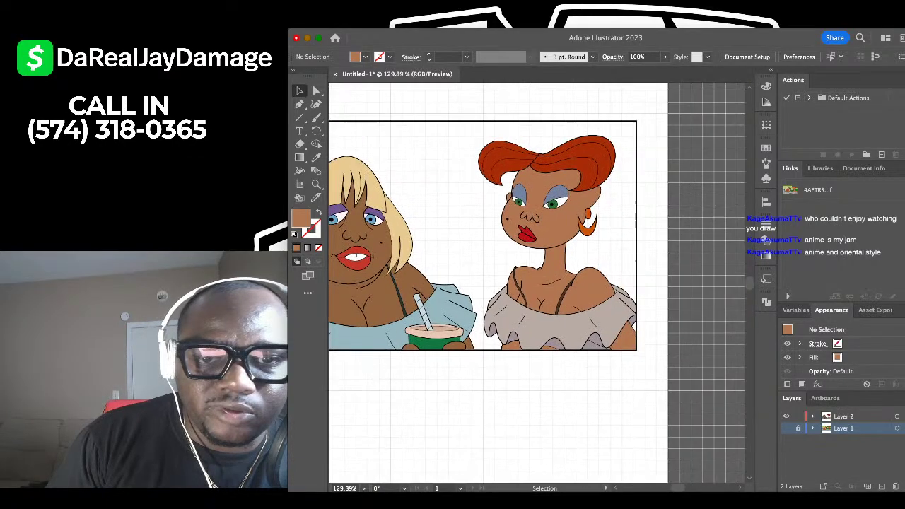
scroll(551, 198, up, 4)
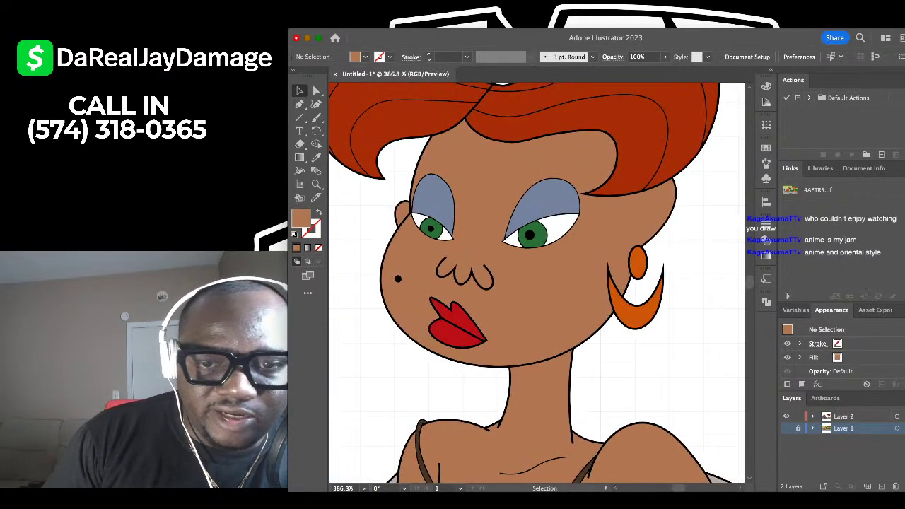
scroll(536, 223, up, 3)
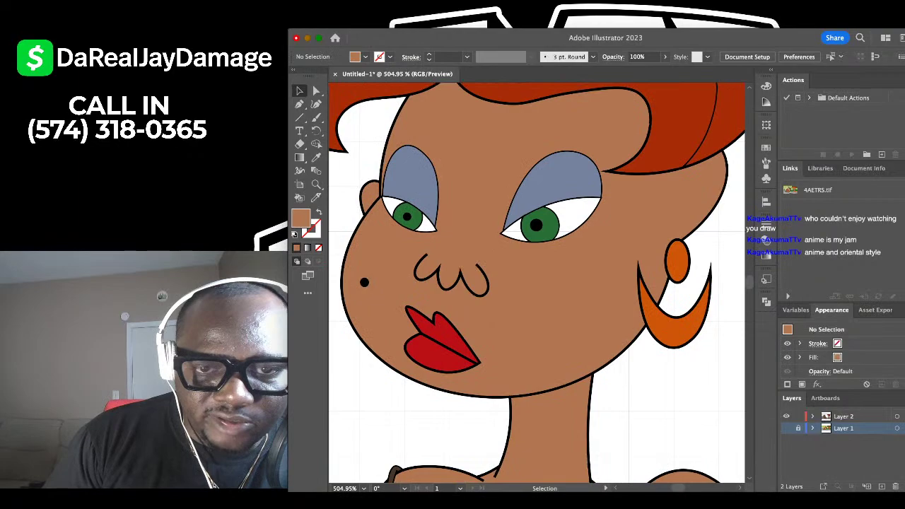
scroll(536, 225, down, 1)
key(i)
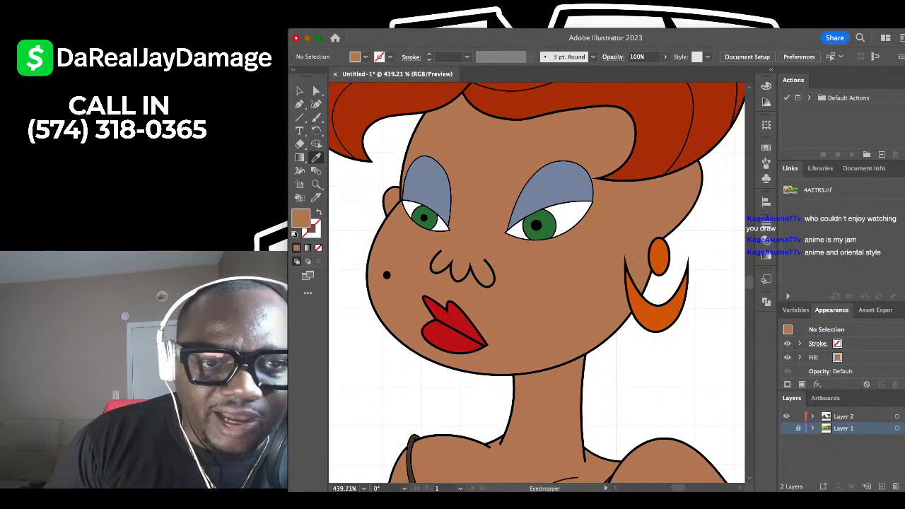
click(439, 225)
key(k)
scroll(423, 220, up, 4)
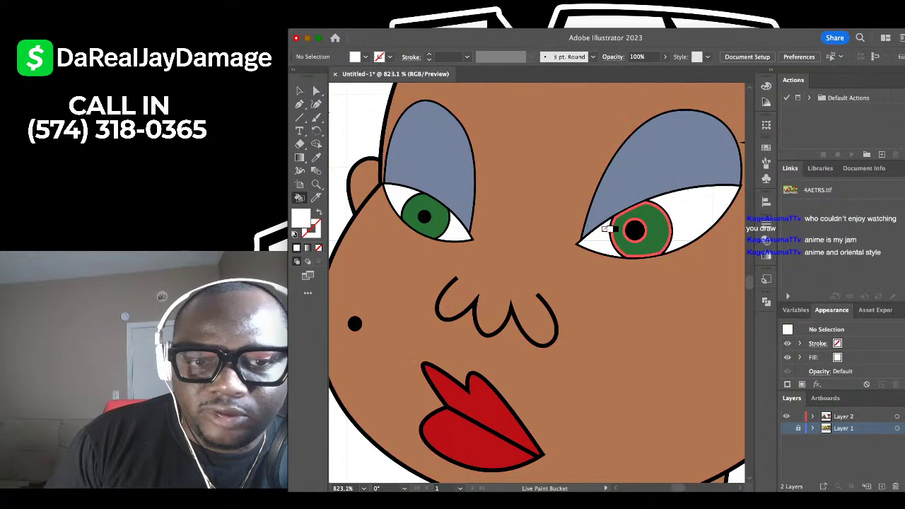
scroll(470, 237, up, 4)
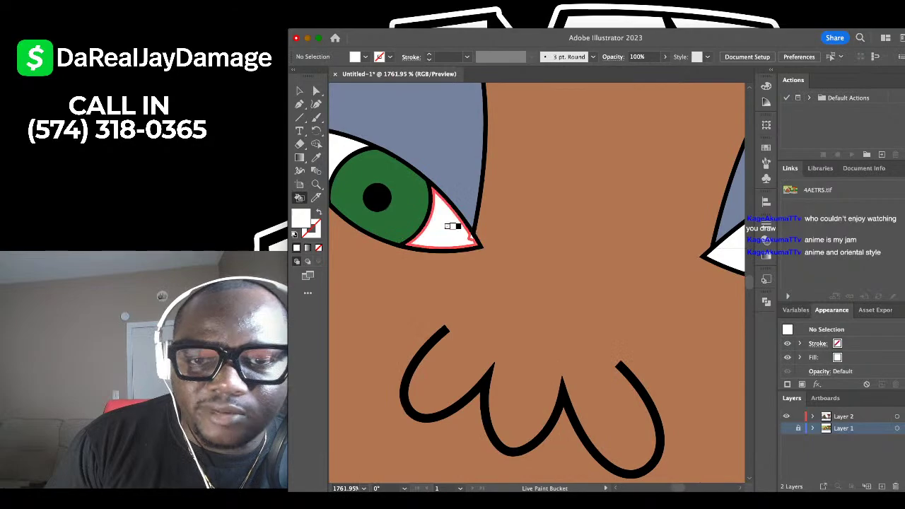
scroll(452, 226, down, 4)
scroll(566, 245, up, 4)
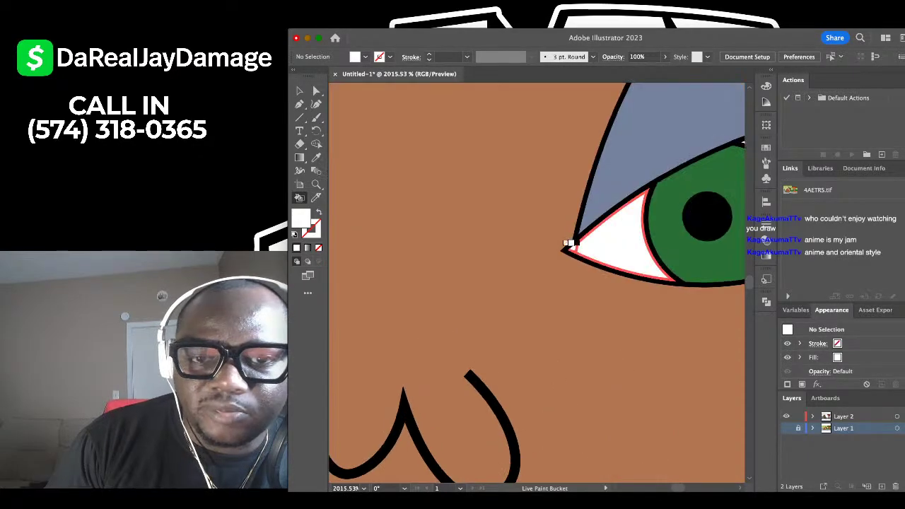
scroll(567, 241, down, 3)
scroll(622, 214, right, 3)
scroll(622, 215, up, 1)
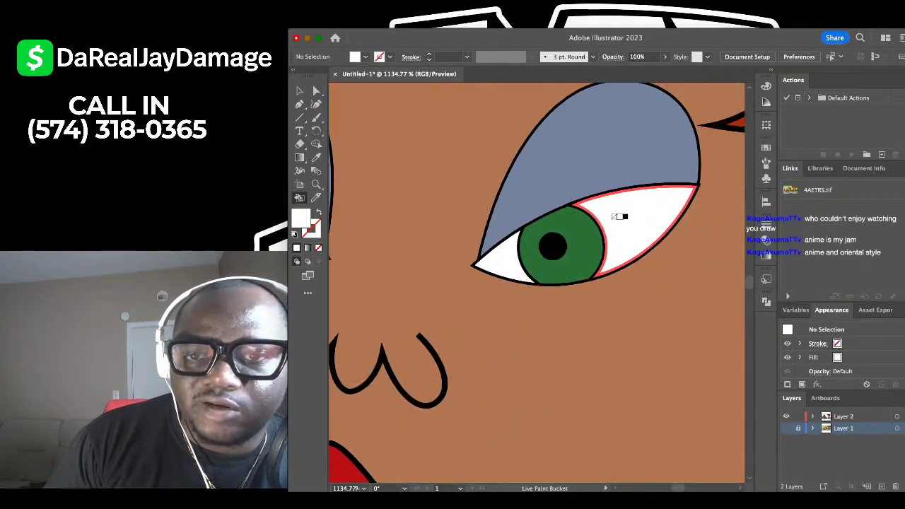
Lock Layer 2, add a new layer beneath it, and draw a bright yellow rectangle behind the whole framed artwork without a stroke.
scroll(619, 217, down, 10)
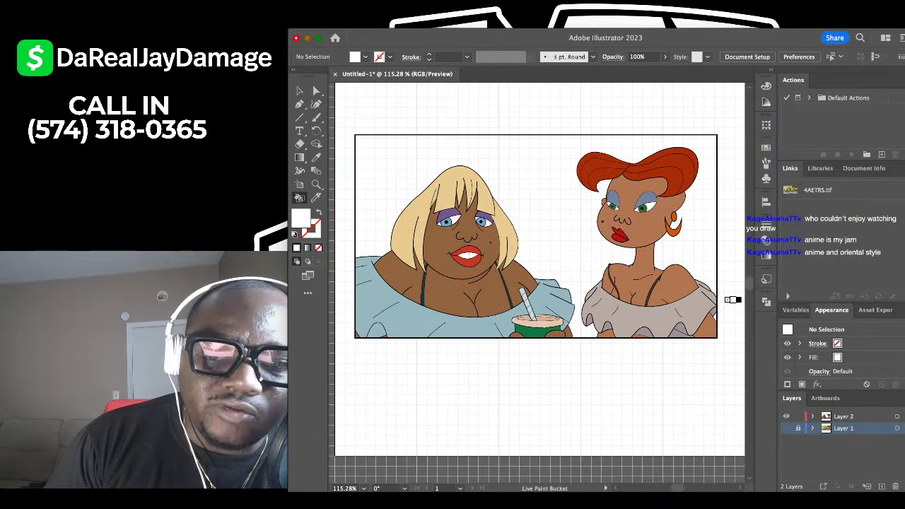
click(881, 487)
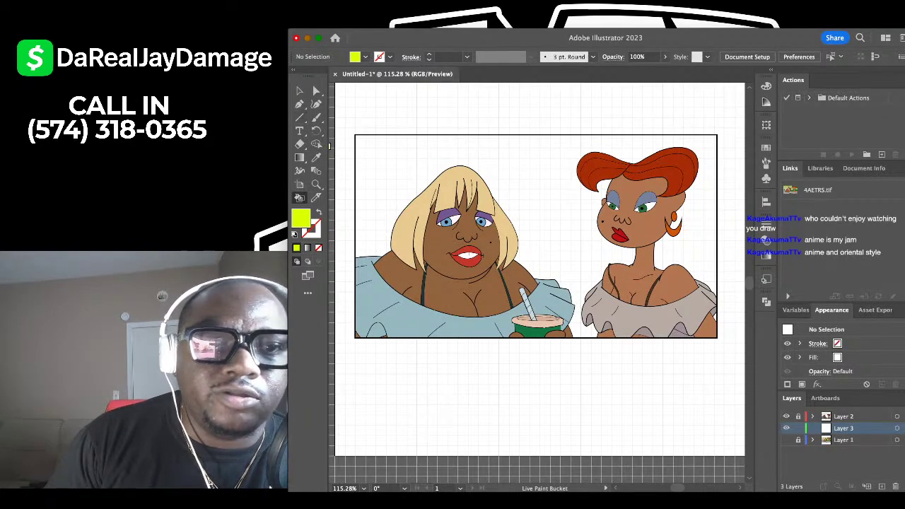
key(m)
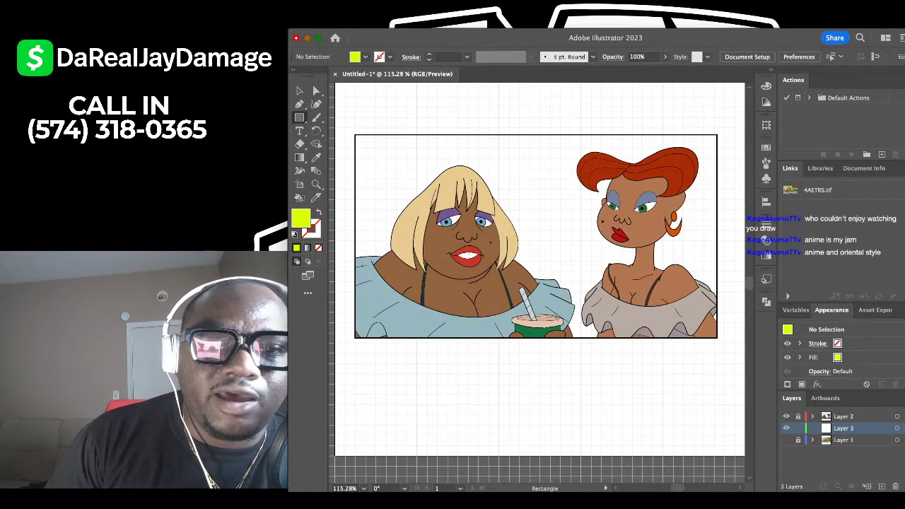
drag(341, 112, 732, 367)
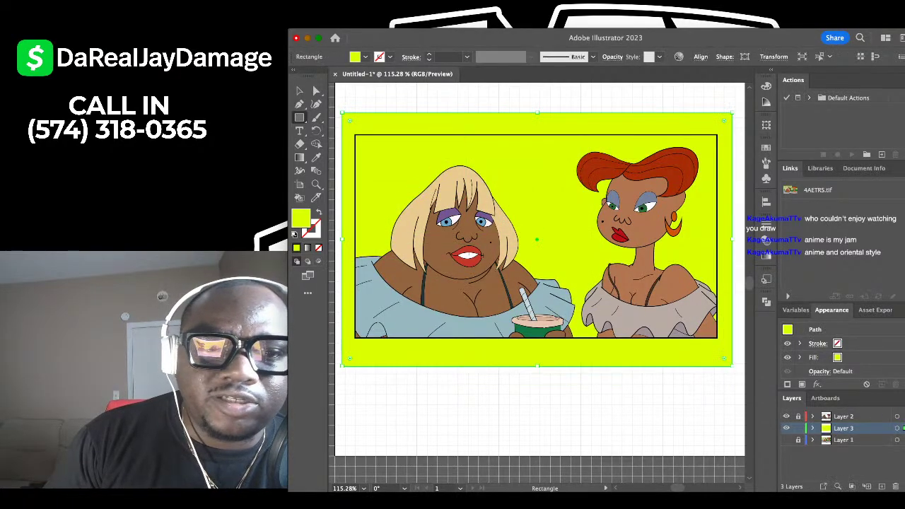
key(v)
key(super+shift+a)
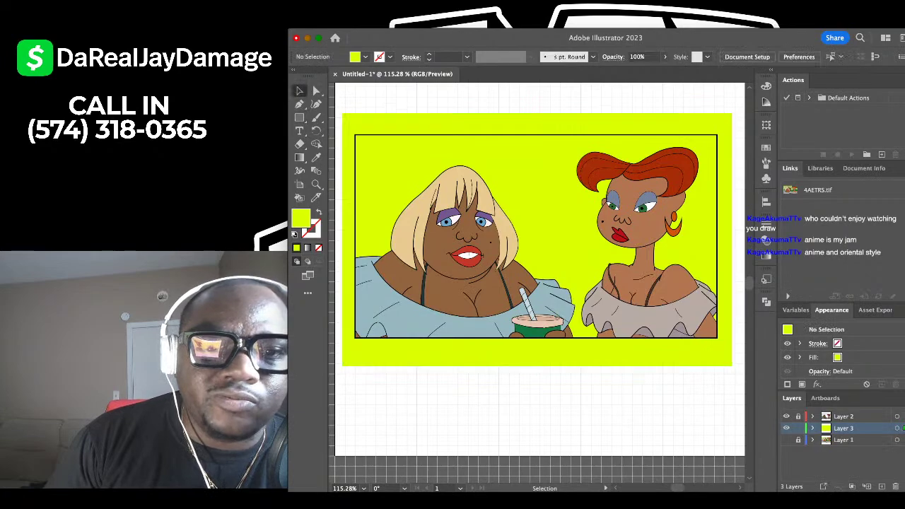
Check the blonde woman's face, dress and drink close up against the yellow backdrop for unfilled areas.
scroll(437, 235, up, 10)
scroll(437, 234, down, 6)
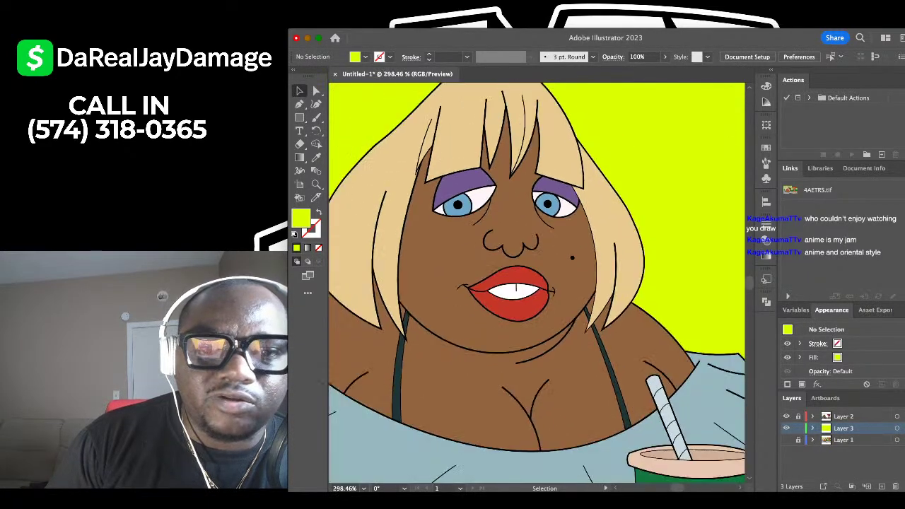
scroll(537, 283, up, 5)
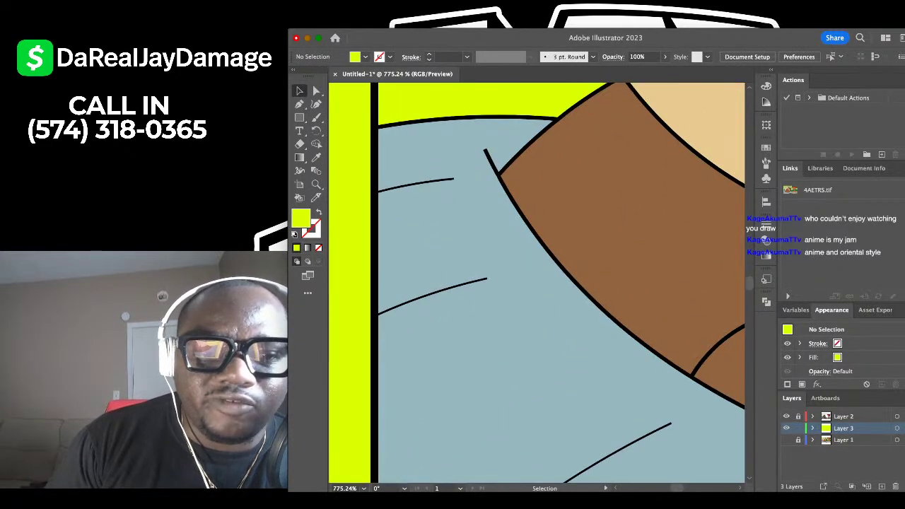
scroll(537, 283, down, 4)
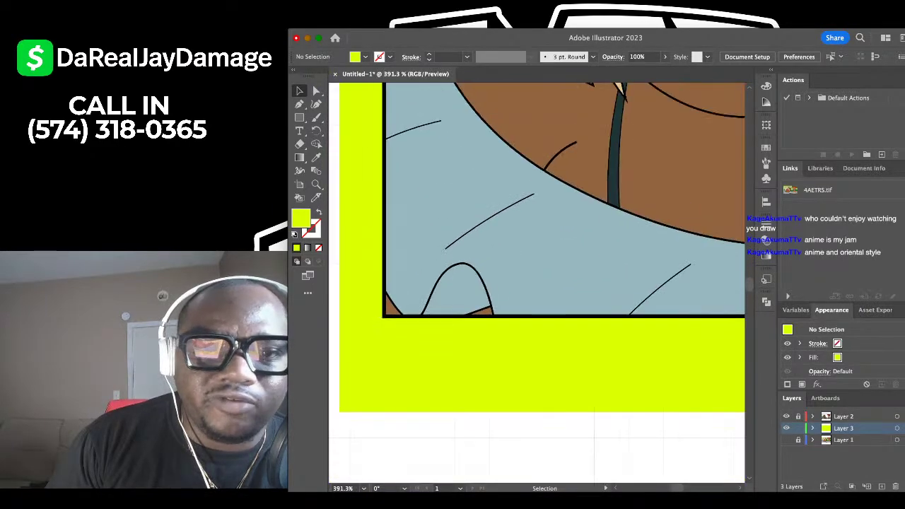
scroll(537, 283, up, 5)
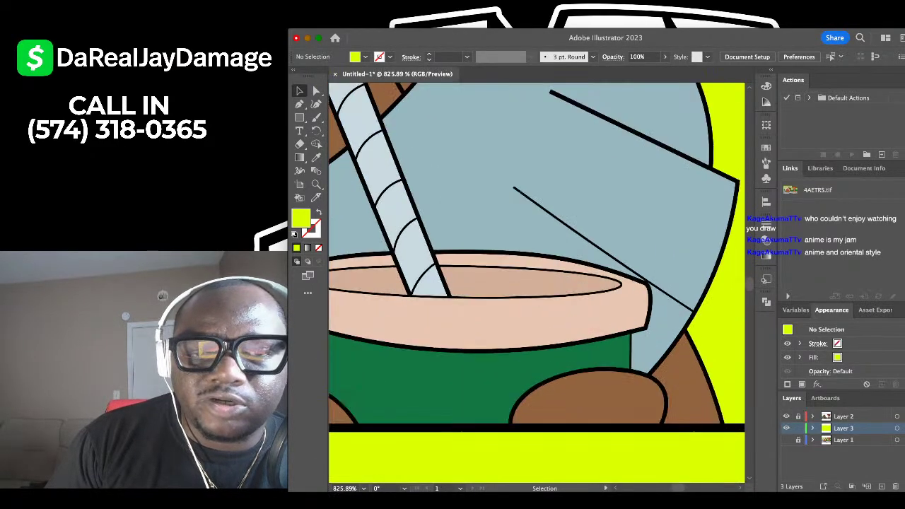
scroll(537, 282, down, 2)
scroll(538, 283, up, 6)
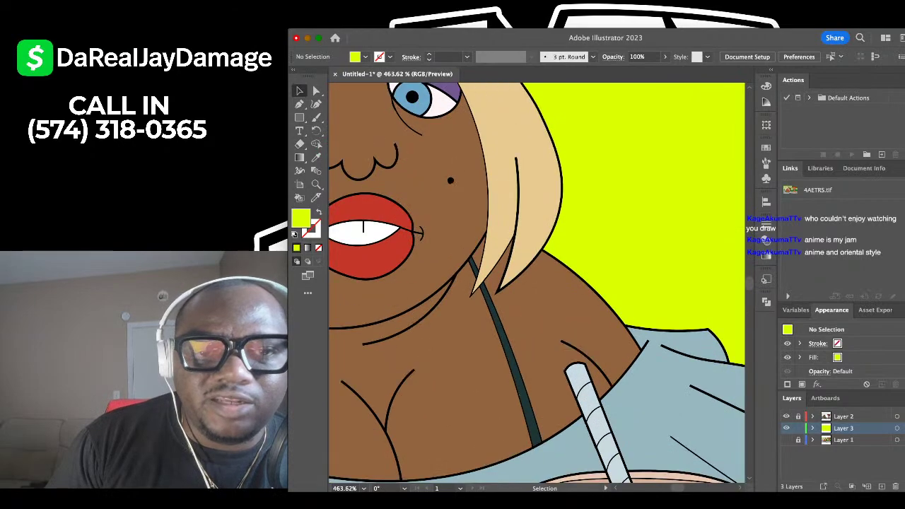
Check the red-haired woman's face, shoulders and ruffled top against the yellow backdrop for unfilled areas.
scroll(537, 283, down, 8)
scroll(537, 283, right, 5)
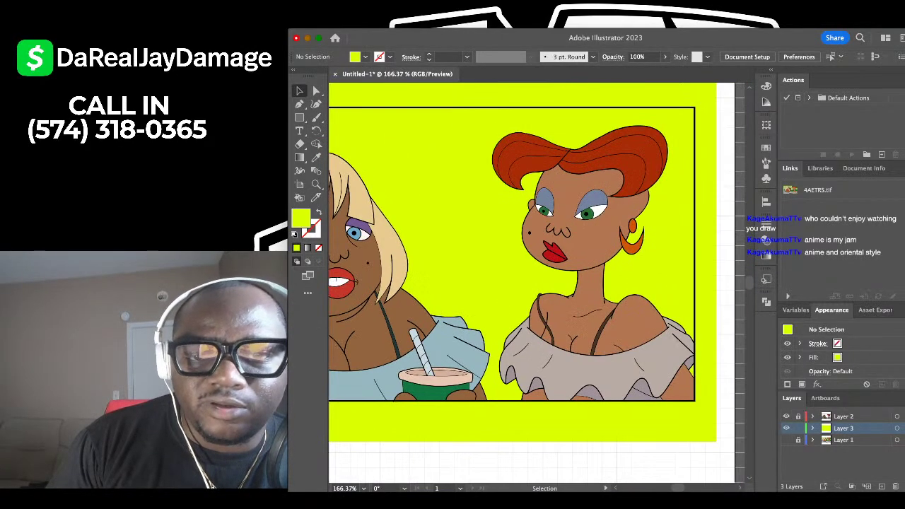
scroll(607, 164, up, 8)
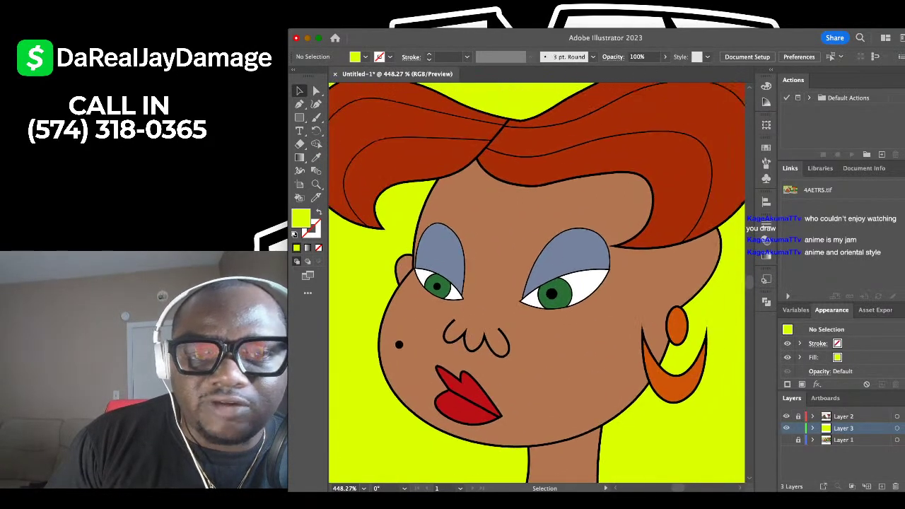
scroll(536, 282, down, 6)
scroll(536, 283, down, 6)
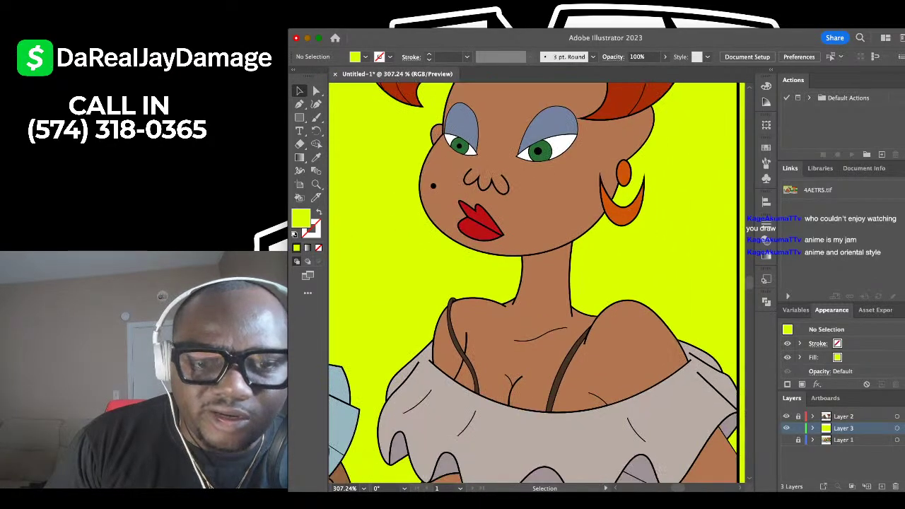
scroll(535, 283, up, 2)
scroll(586, 203, up, 3)
scroll(585, 203, down, 4)
scroll(585, 203, up, 5)
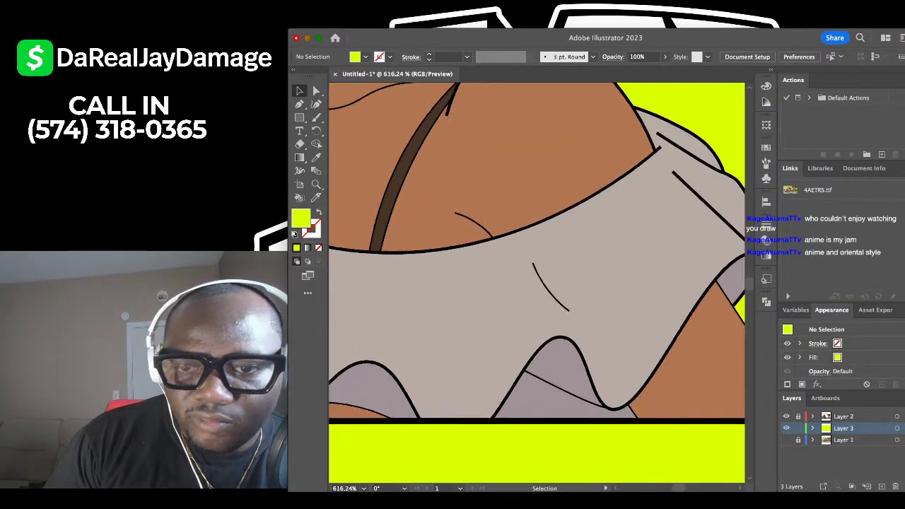
scroll(585, 204, down, 3)
scroll(591, 185, down, 5)
scroll(592, 186, up, 3)
scroll(592, 186, left, 2)
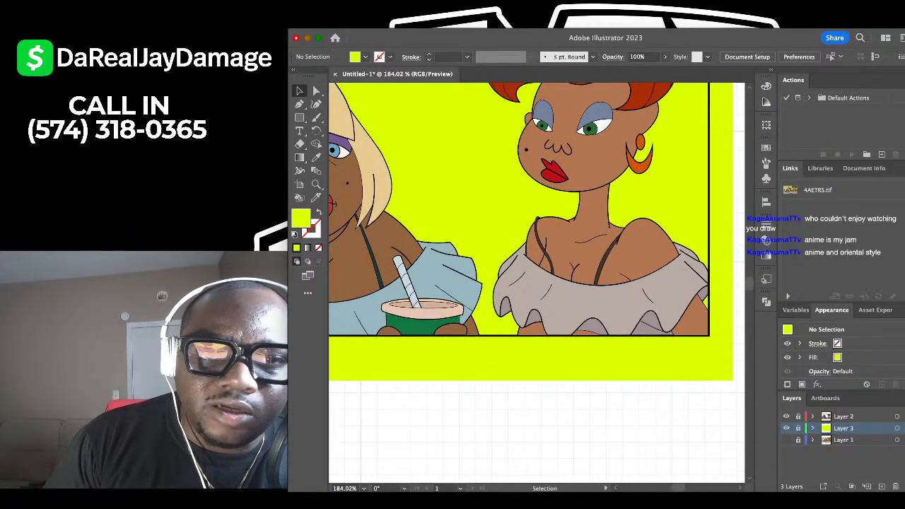
Lock and hide Layer 3 with the yellow backdrop, and make Layer 2 with the artwork active and unlocked.
click(786, 428)
scroll(536, 282, down, 4)
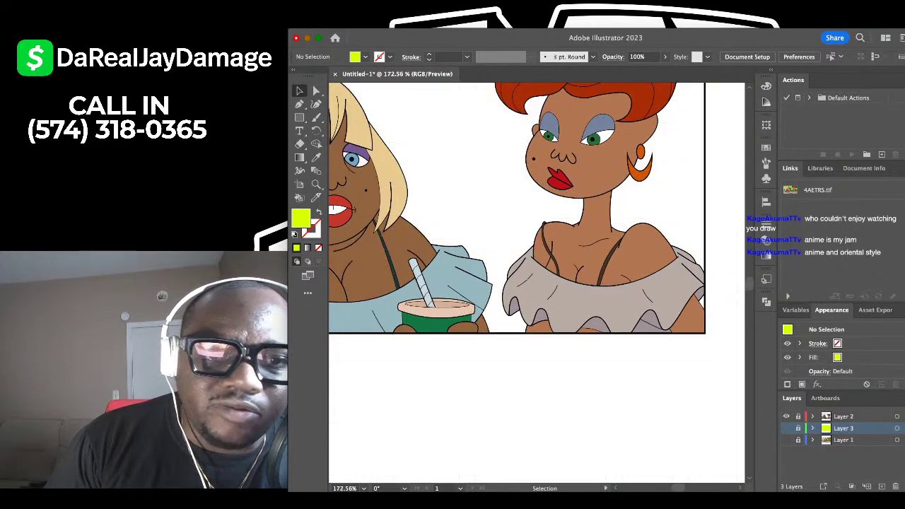
scroll(721, 161, up, 2)
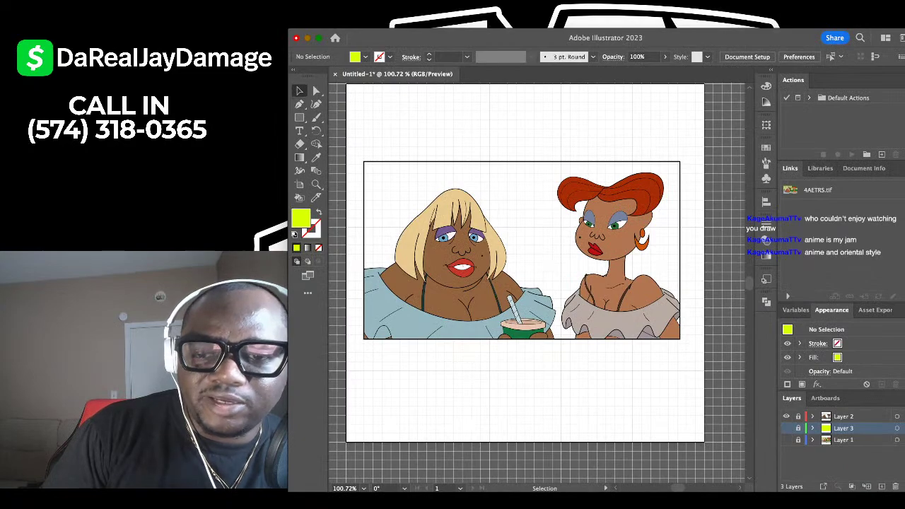
click(844, 417)
click(798, 416)
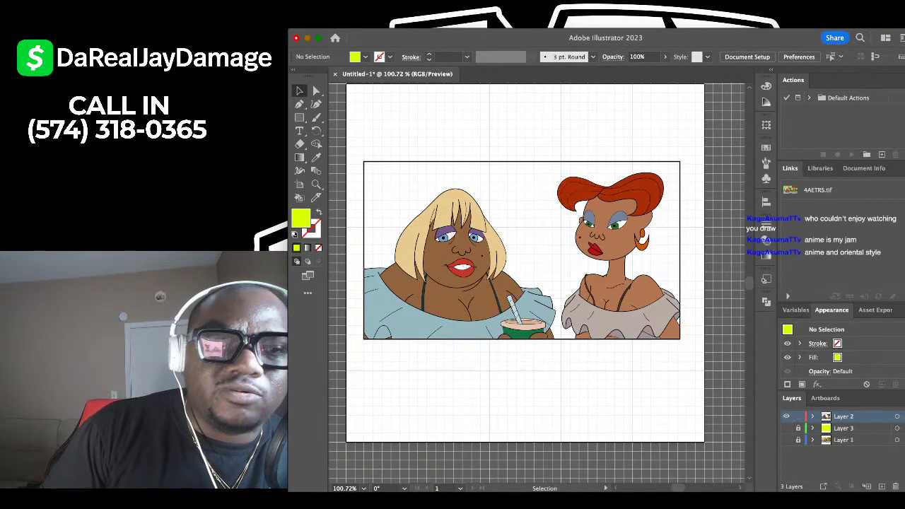